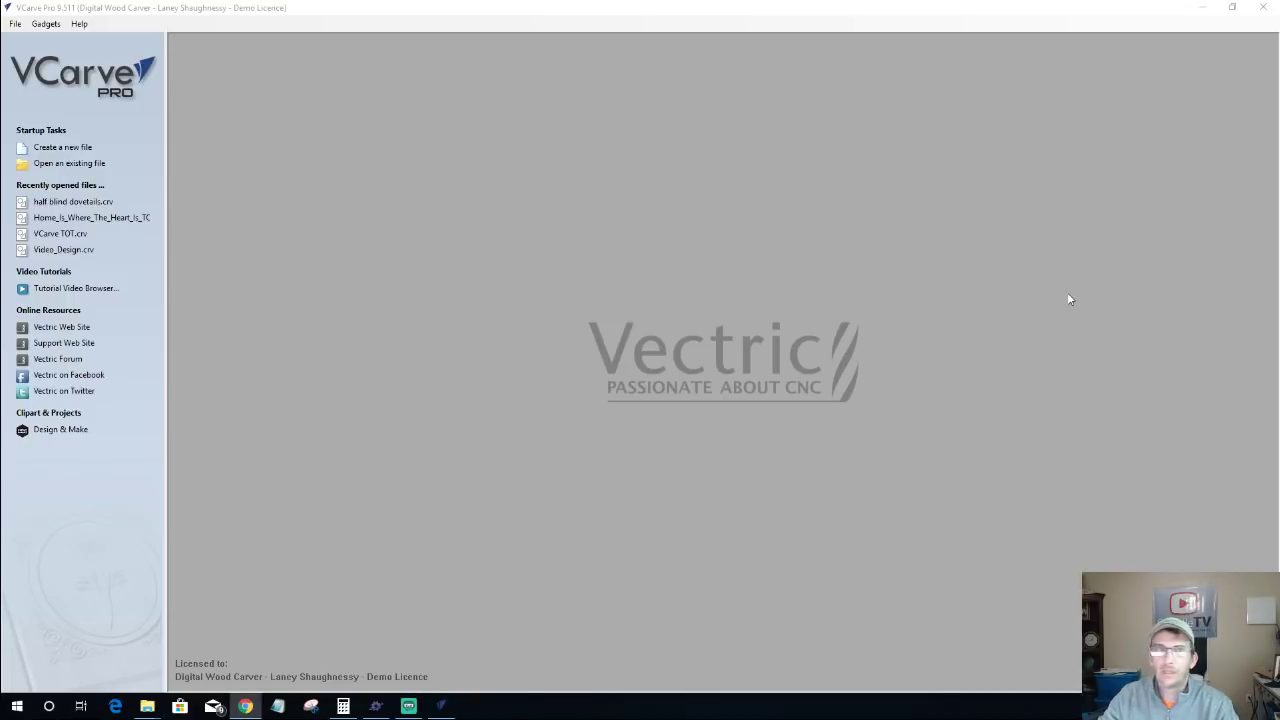
Step: Create a new blank job in VCarve Pro, then minimize it to show the desktop
{"action": "left_click", "coordinate": [57, 147]}
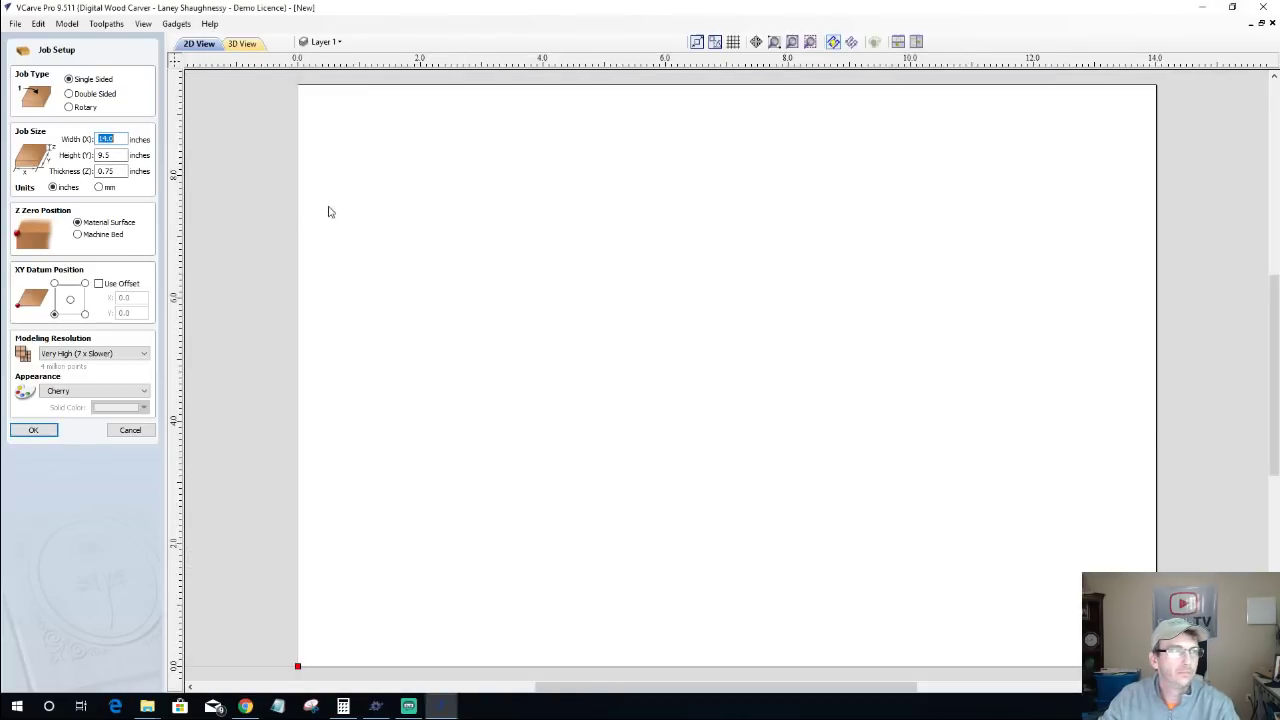
{"action": "left_click", "coordinate": [1201, 8]}
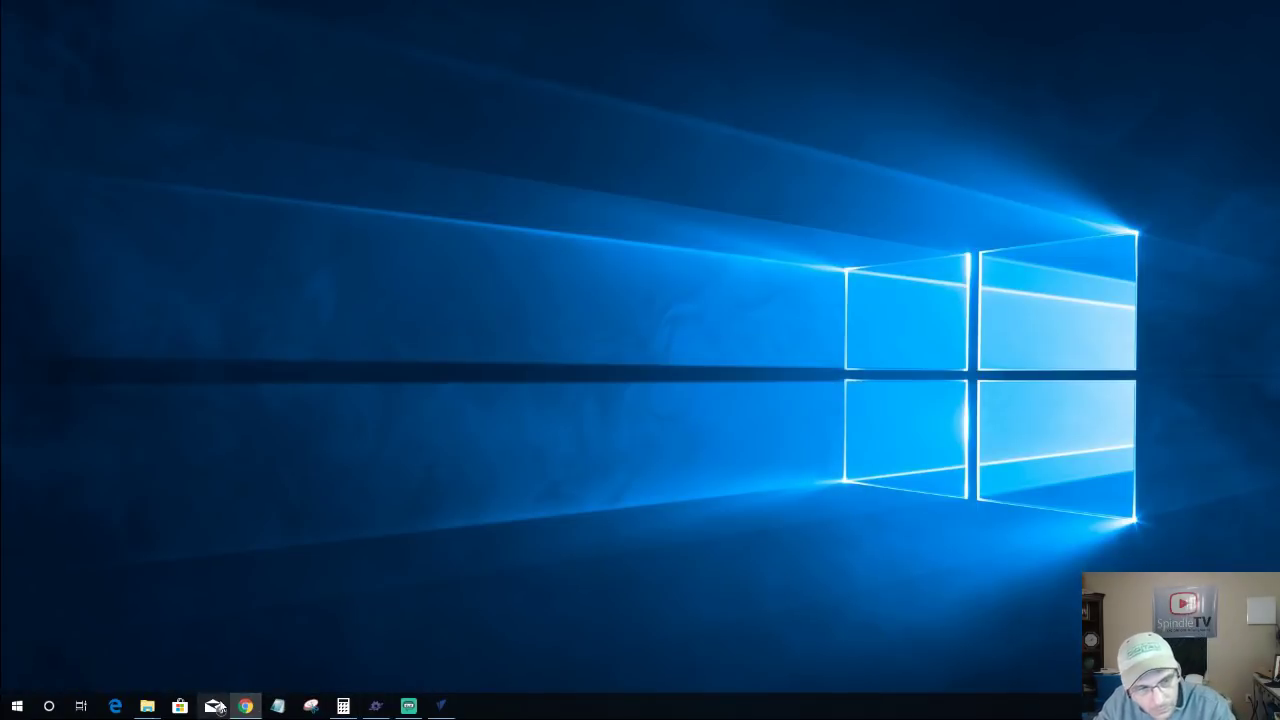
Step: In Planet CNC, load the 'A House Is Not a Home Without A Dog' G-code and centre it in the preview
{"action": "left_click", "coordinate": [375, 706]}
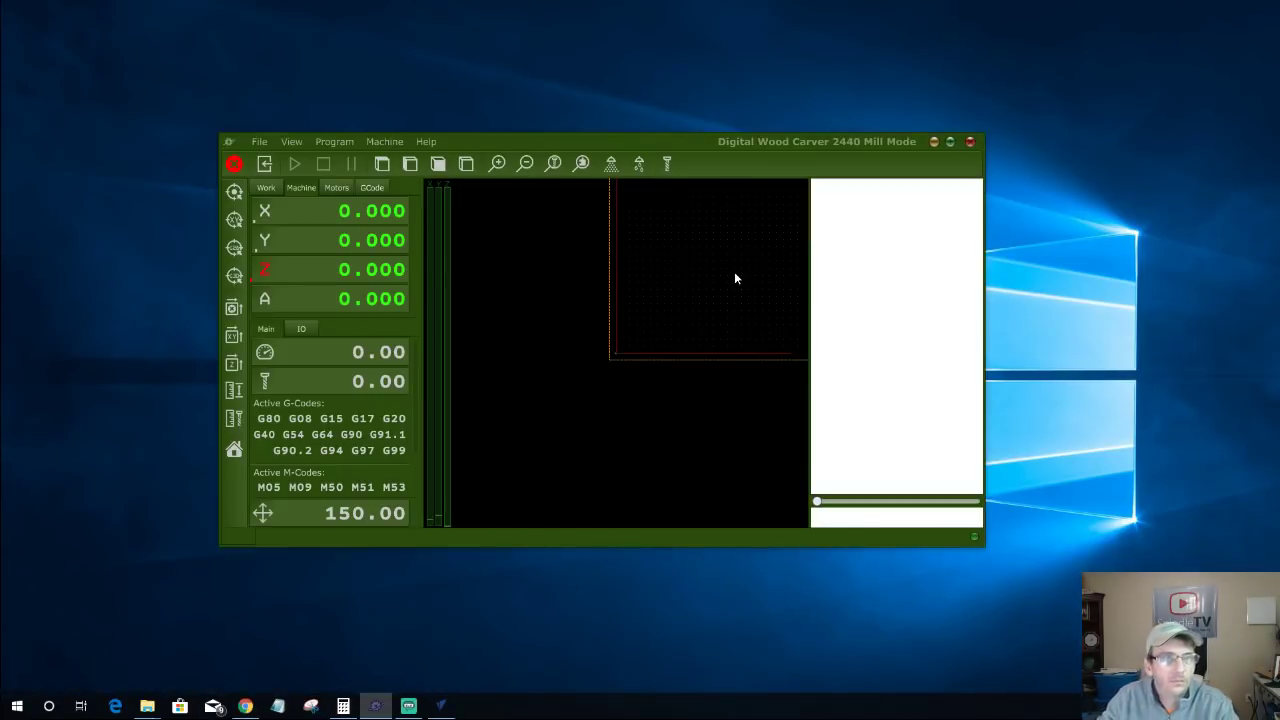
{"action": "right_click_drag", "start_coordinate": [608, 313], "coordinate": [586, 340]}
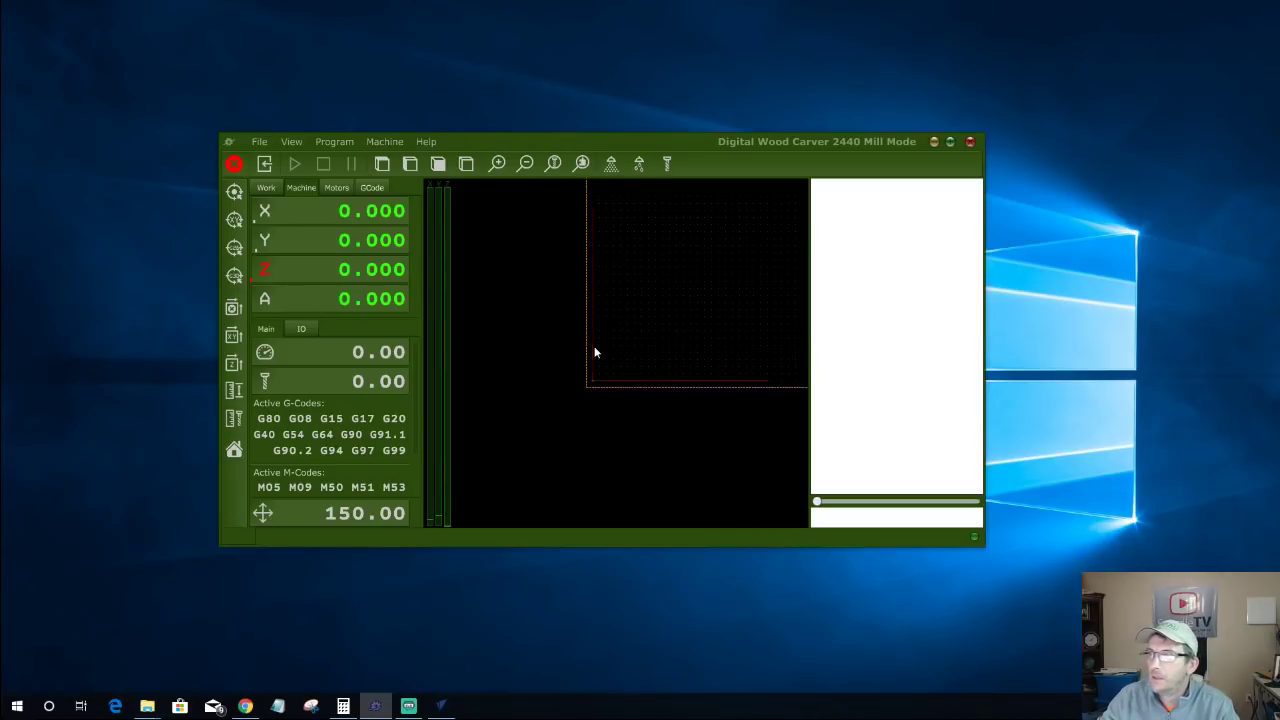
{"action": "left_click", "coordinate": [260, 142]}
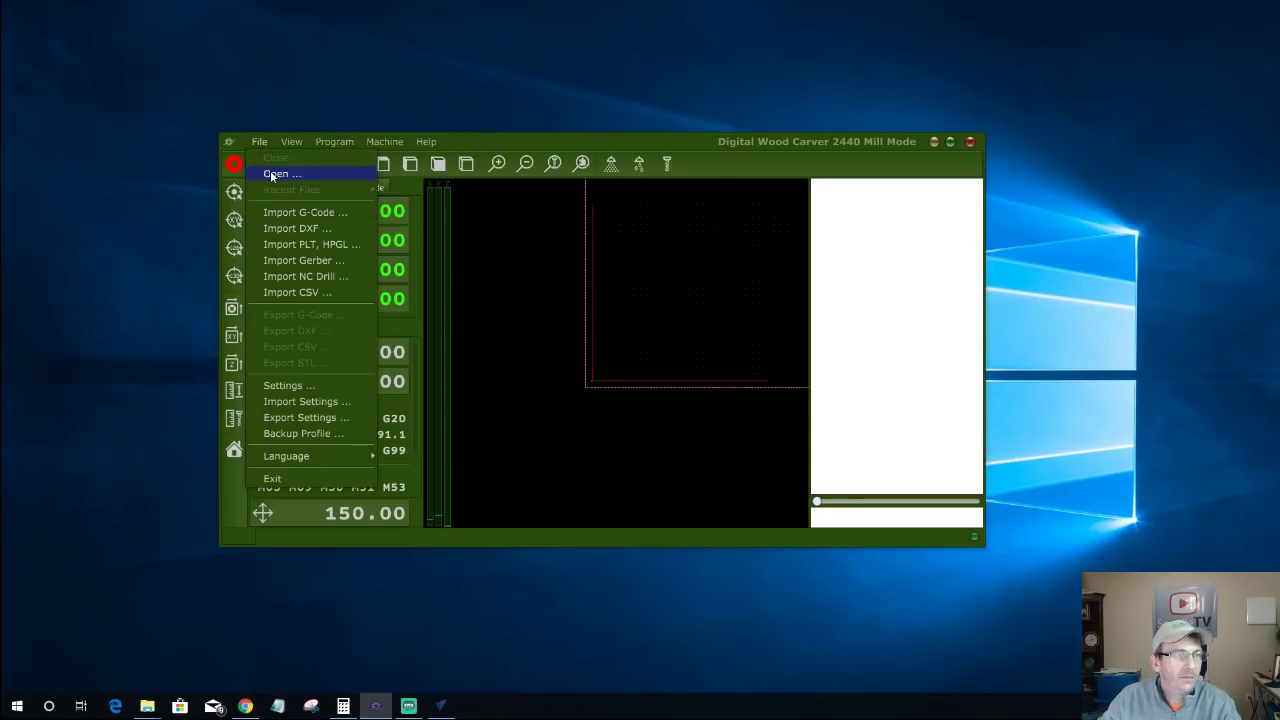
{"action": "left_click", "coordinate": [270, 172]}
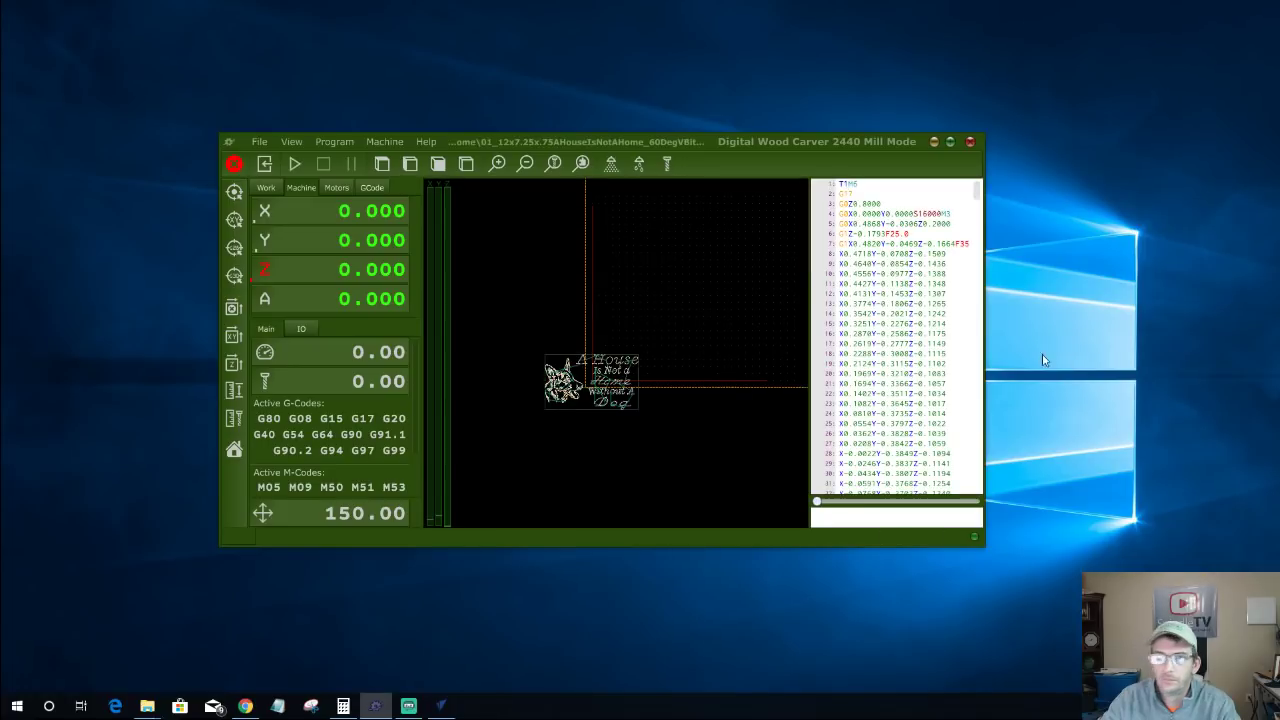
{"action": "scroll", "coordinate": [625, 352], "scroll_direction": "up", "scroll_amount": 3}
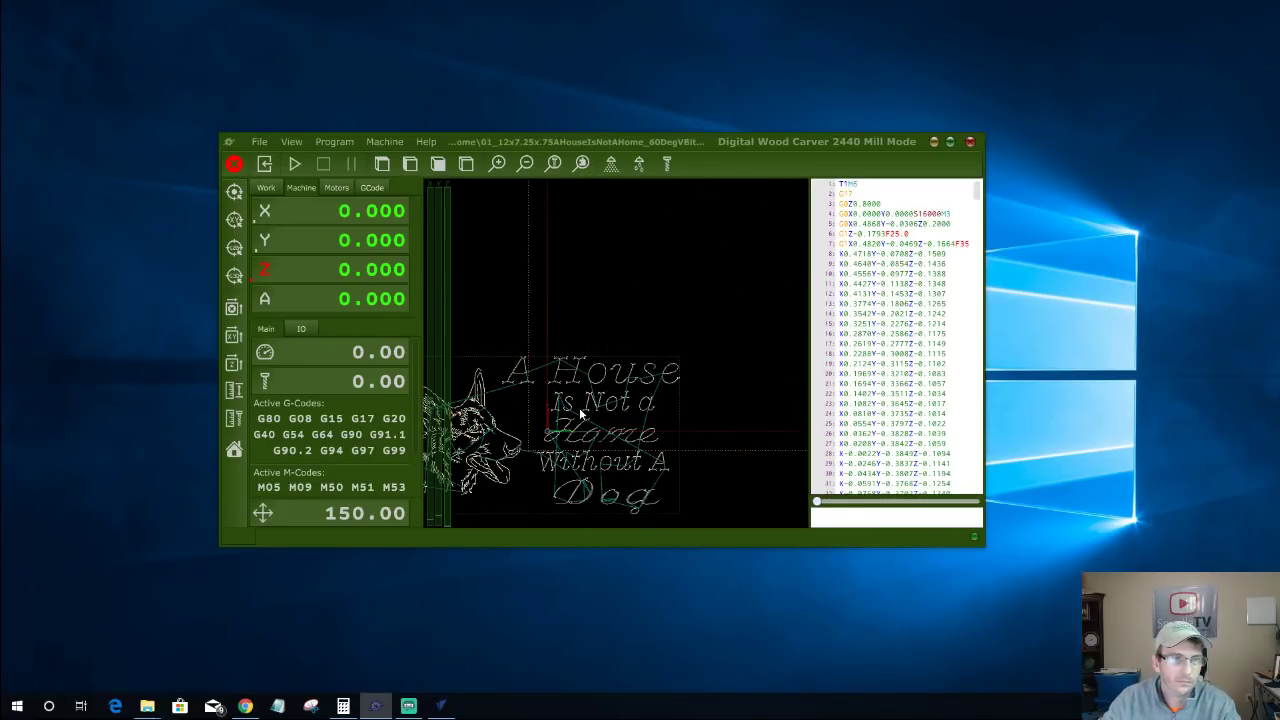
{"action": "left_click_drag", "start_coordinate": [632, 349], "coordinate": [651, 317]}
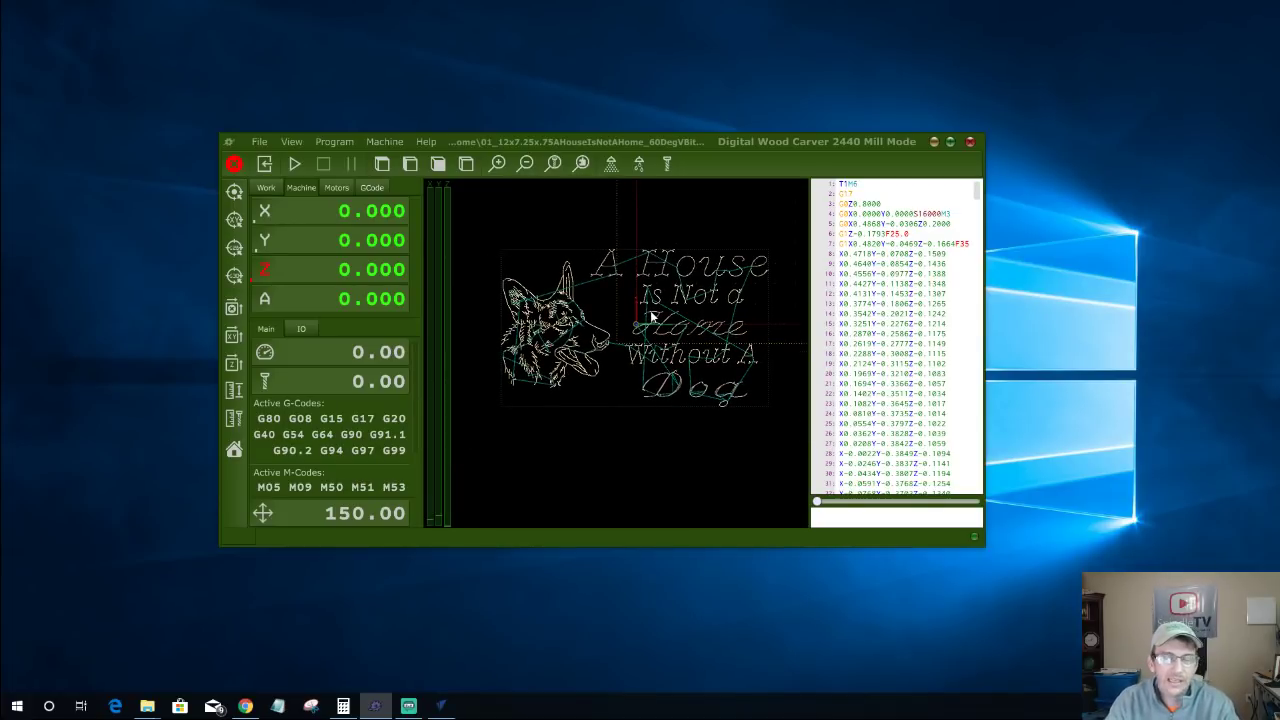
Step: Rotate the dog sign program 90° in the XY plane so it runs vertically
{"action": "left_click", "coordinate": [336, 141]}
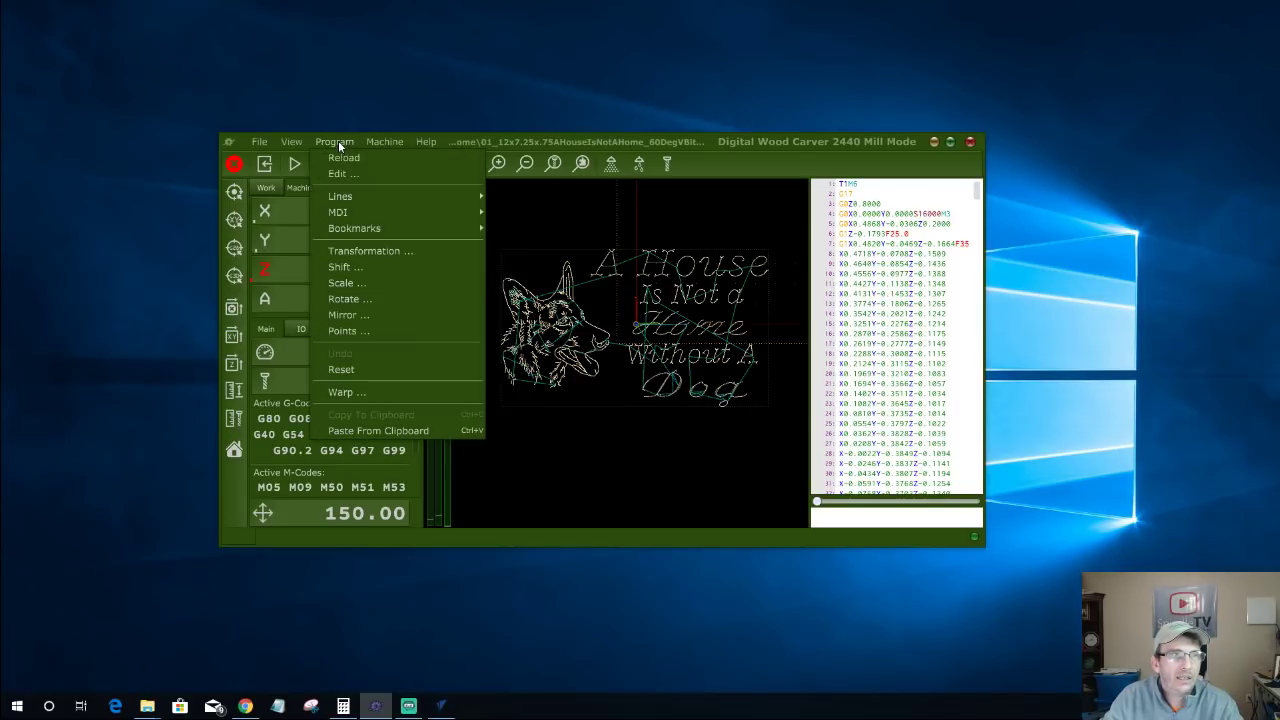
{"action": "left_click", "coordinate": [345, 299]}
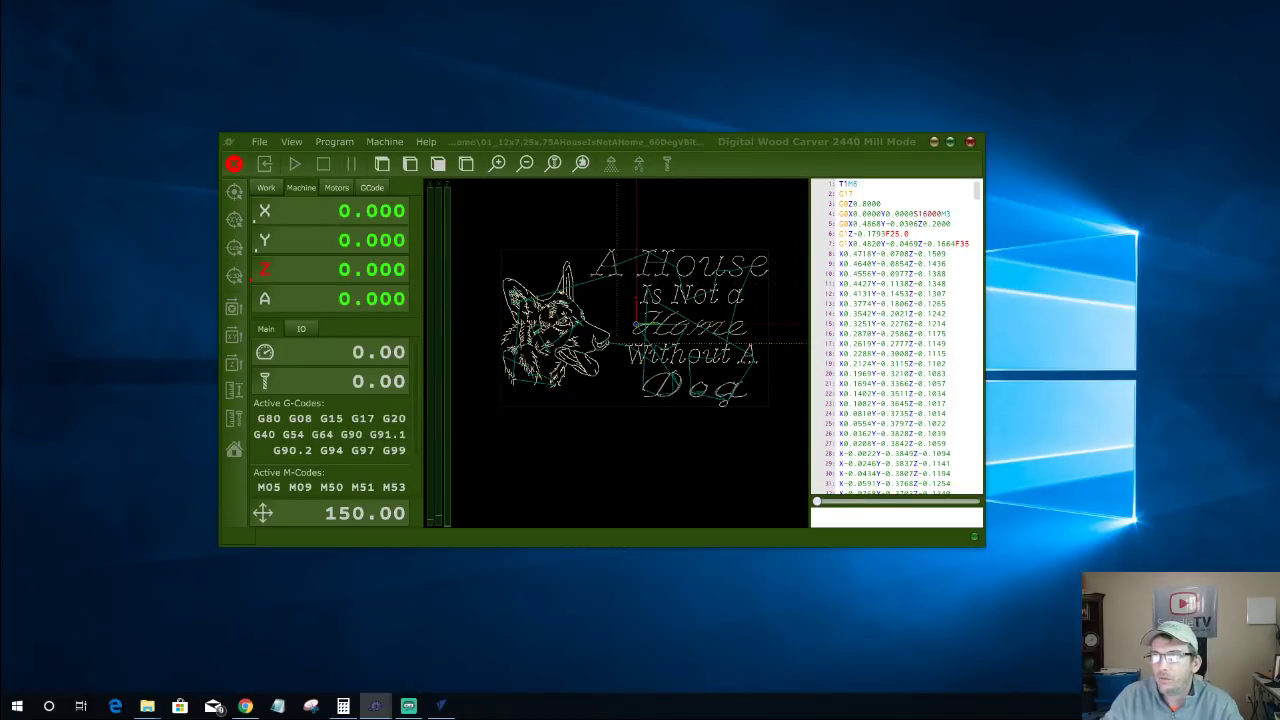
{"action": "left_click_drag", "start_coordinate": [665, 283], "coordinate": [570, 369]}
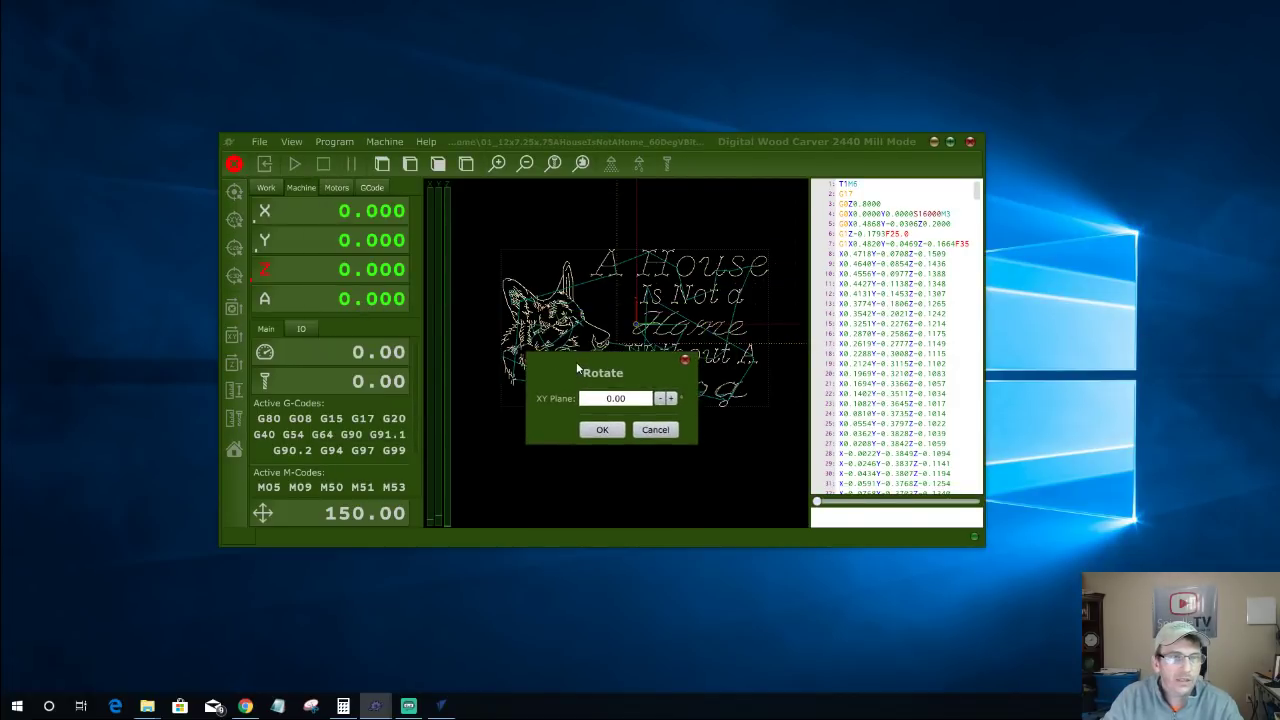
{"action": "double_click", "coordinate": [628, 400]}
{"action": "type", "text": "90"}
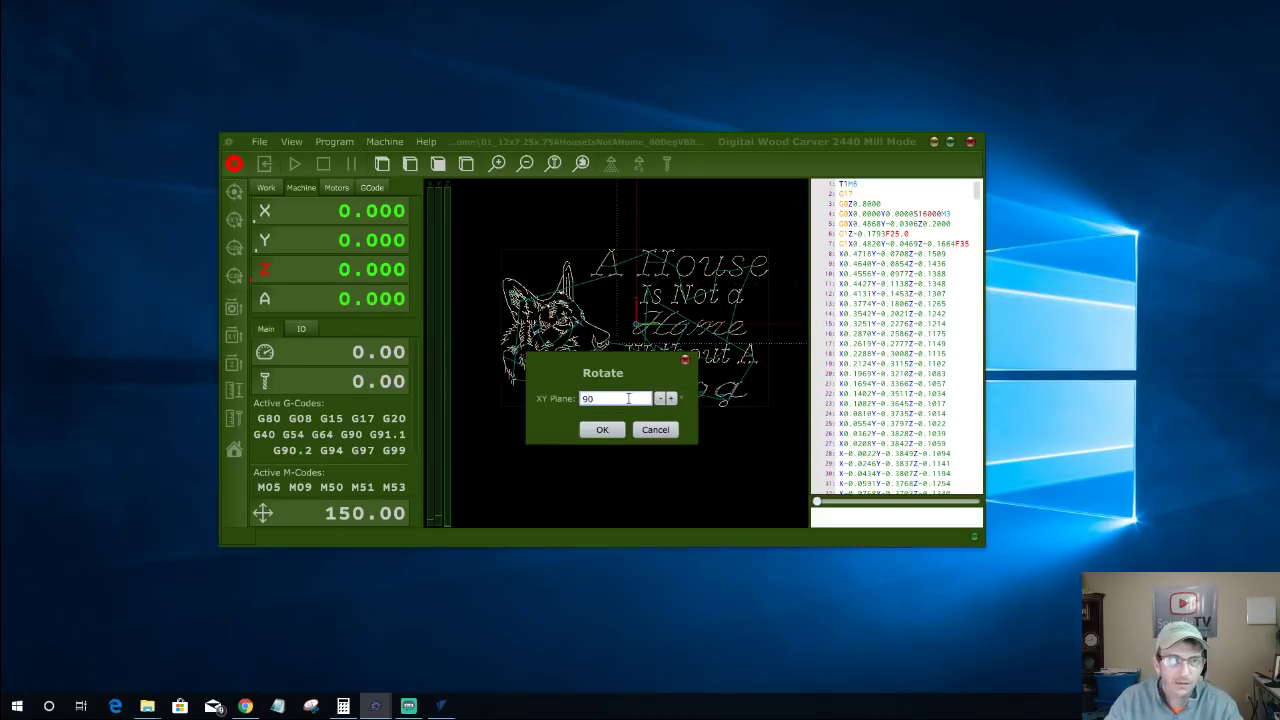
{"action": "left_click", "coordinate": [597, 432]}
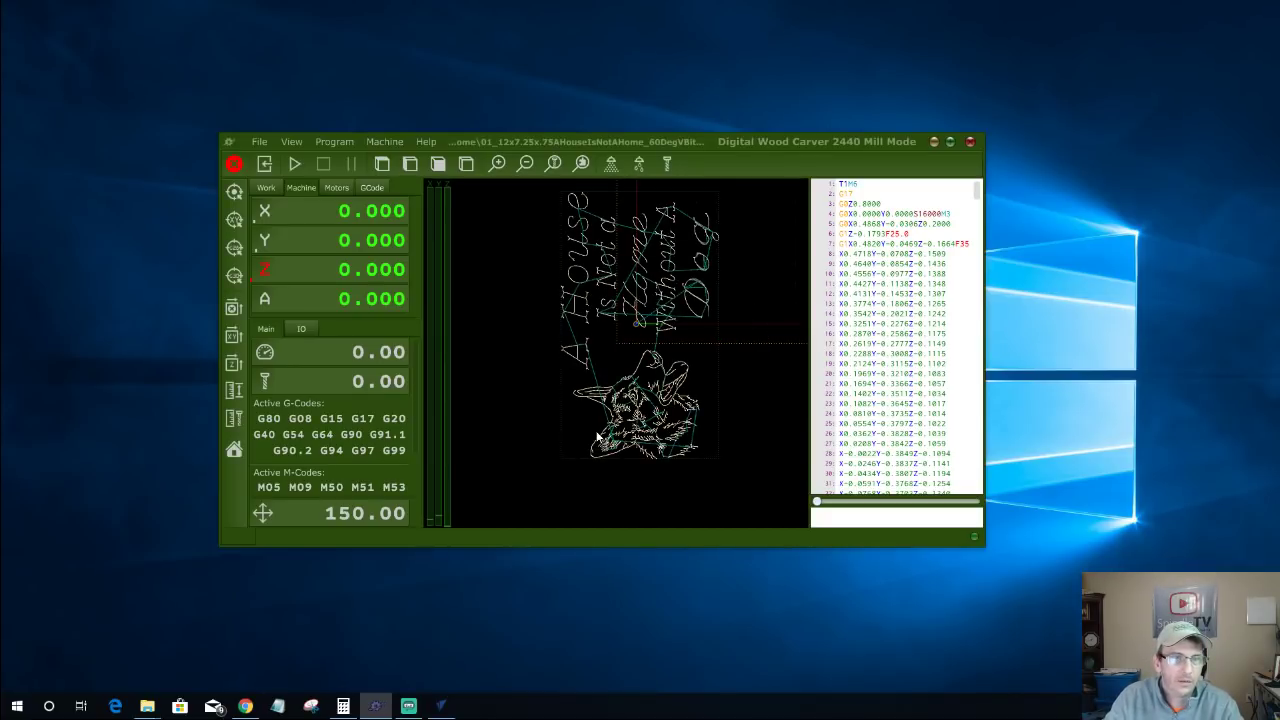
{"action": "scroll", "coordinate": [630, 395], "scroll_direction": "down", "scroll_amount": 1}
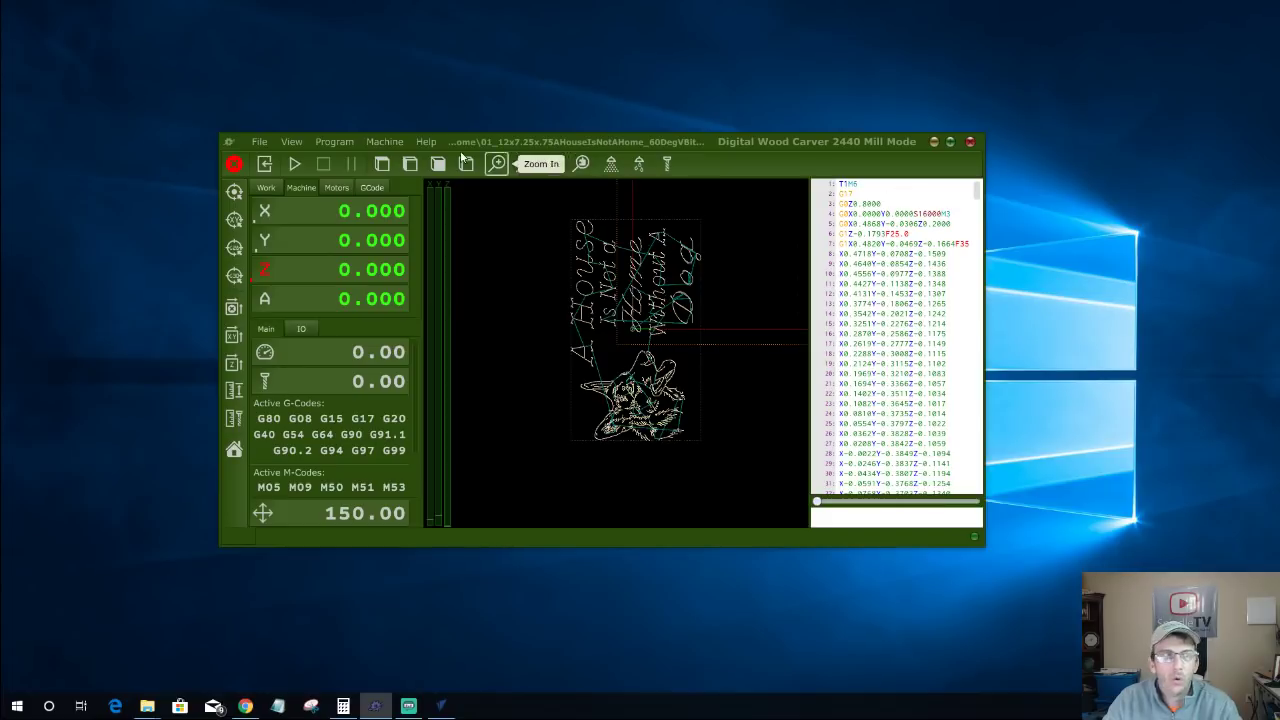
Step: Rotate the program -90° in the XY plane back to horizontal, then minimize Planet CNC
{"action": "left_click", "coordinate": [333, 142]}
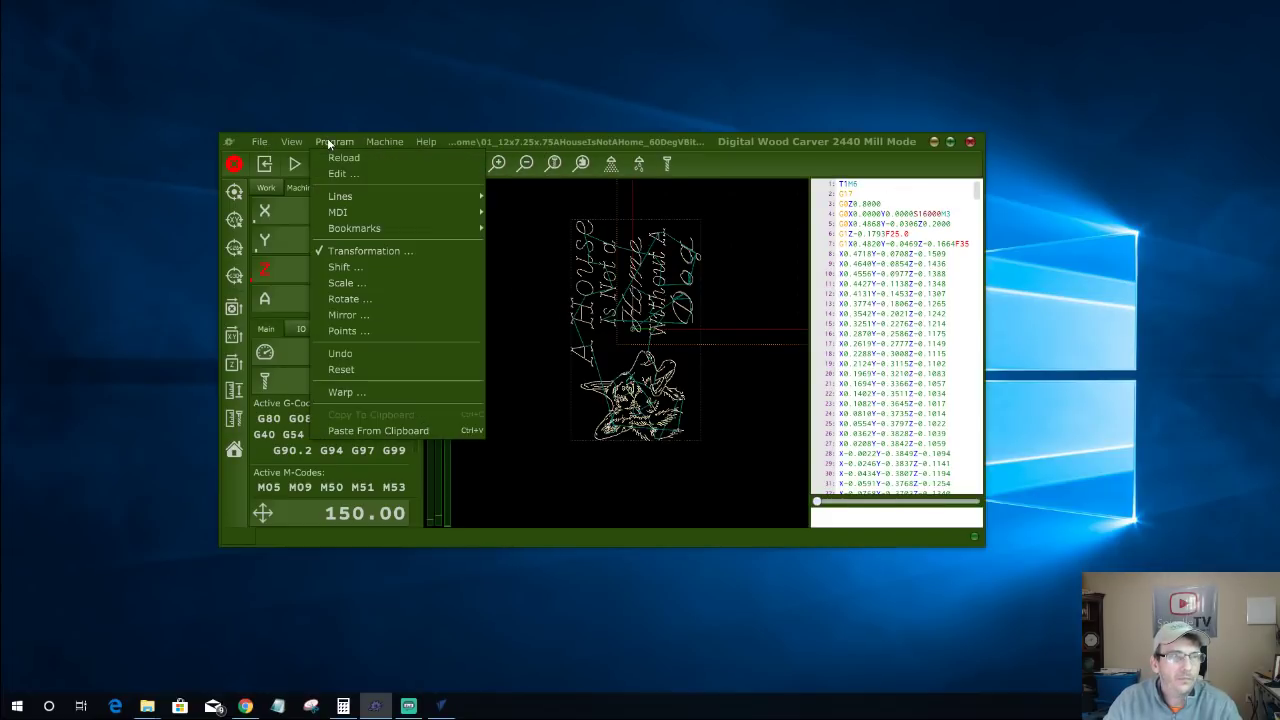
{"action": "left_click", "coordinate": [327, 296]}
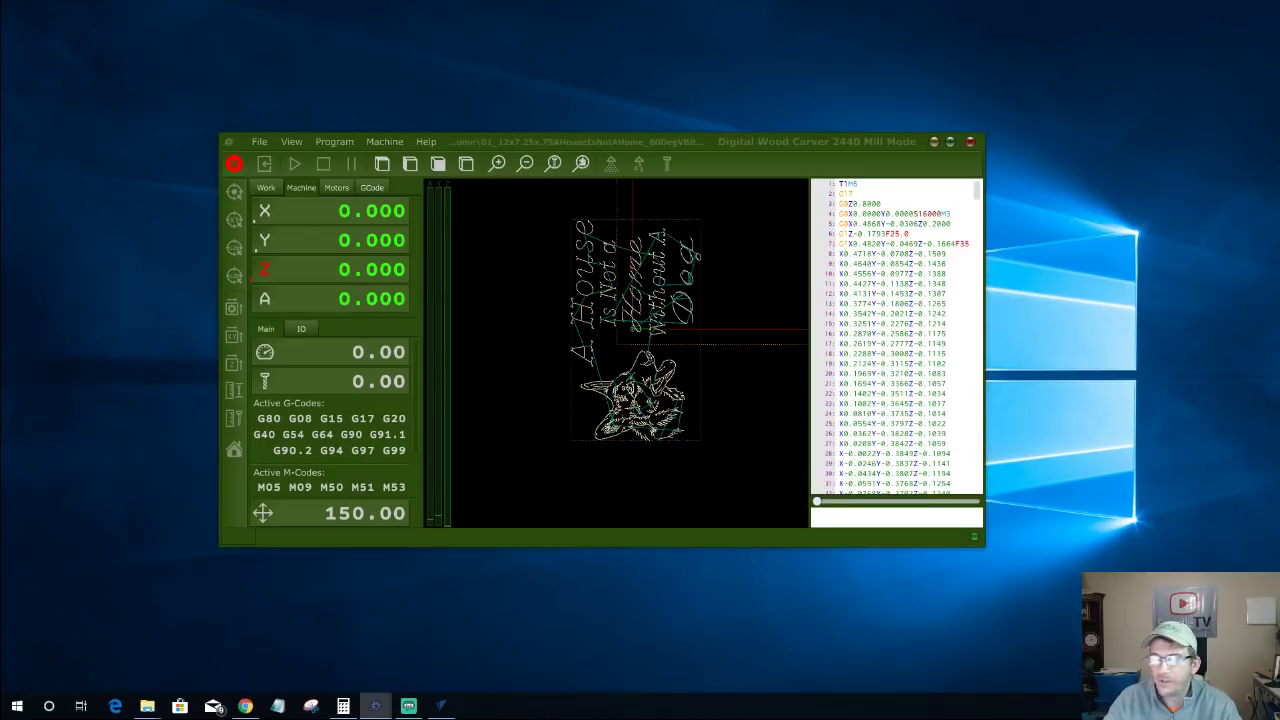
{"action": "left_click_drag", "start_coordinate": [679, 366], "coordinate": [742, 470]}
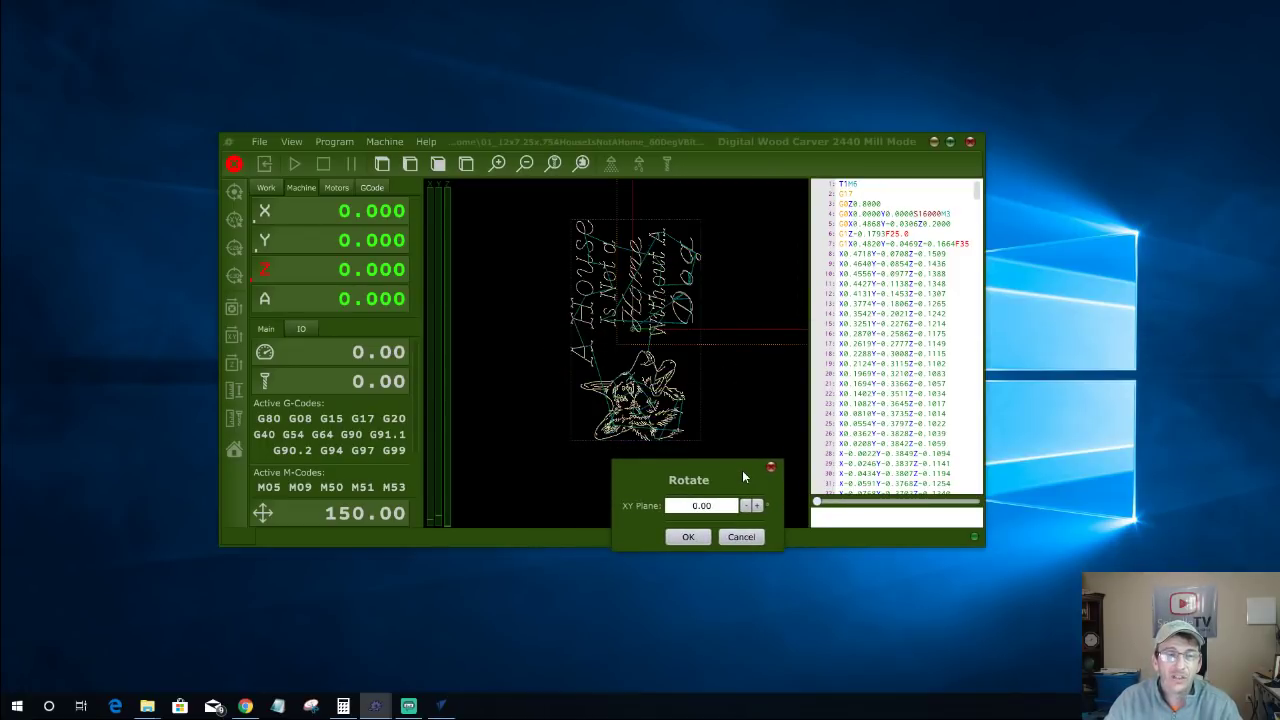
{"action": "double_click", "coordinate": [716, 507]}
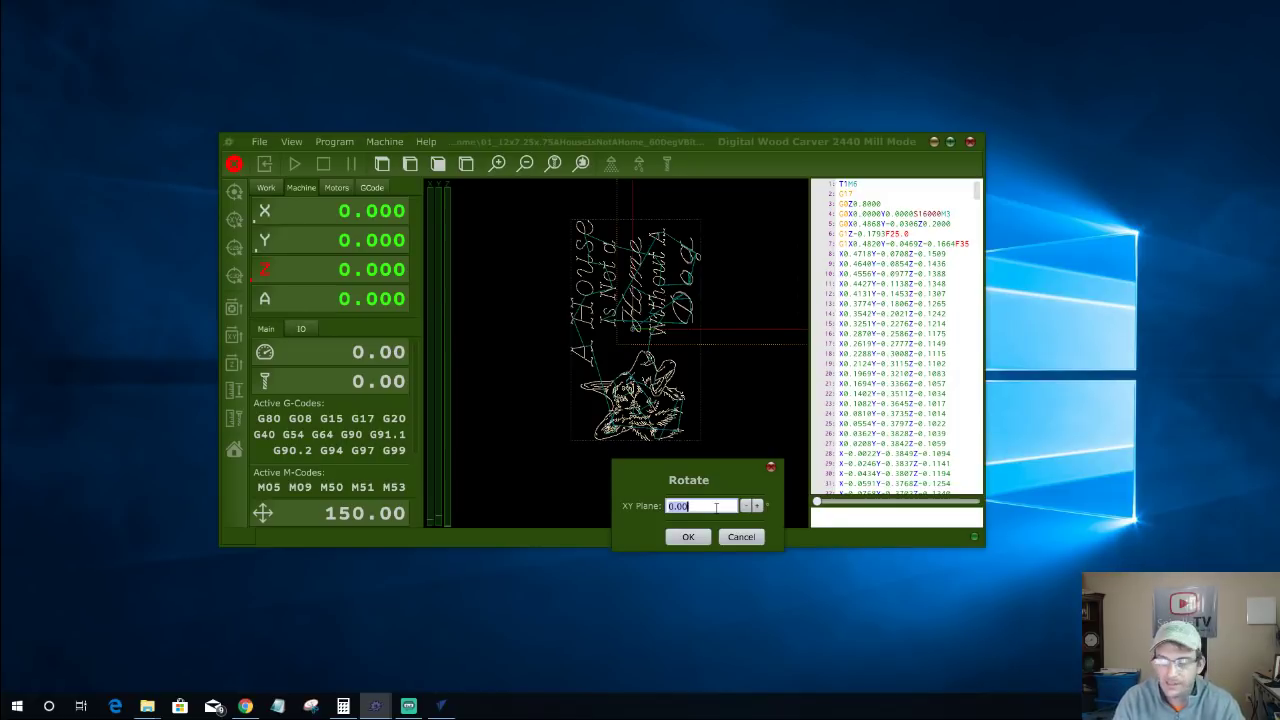
{"action": "type", "text": "-90"}
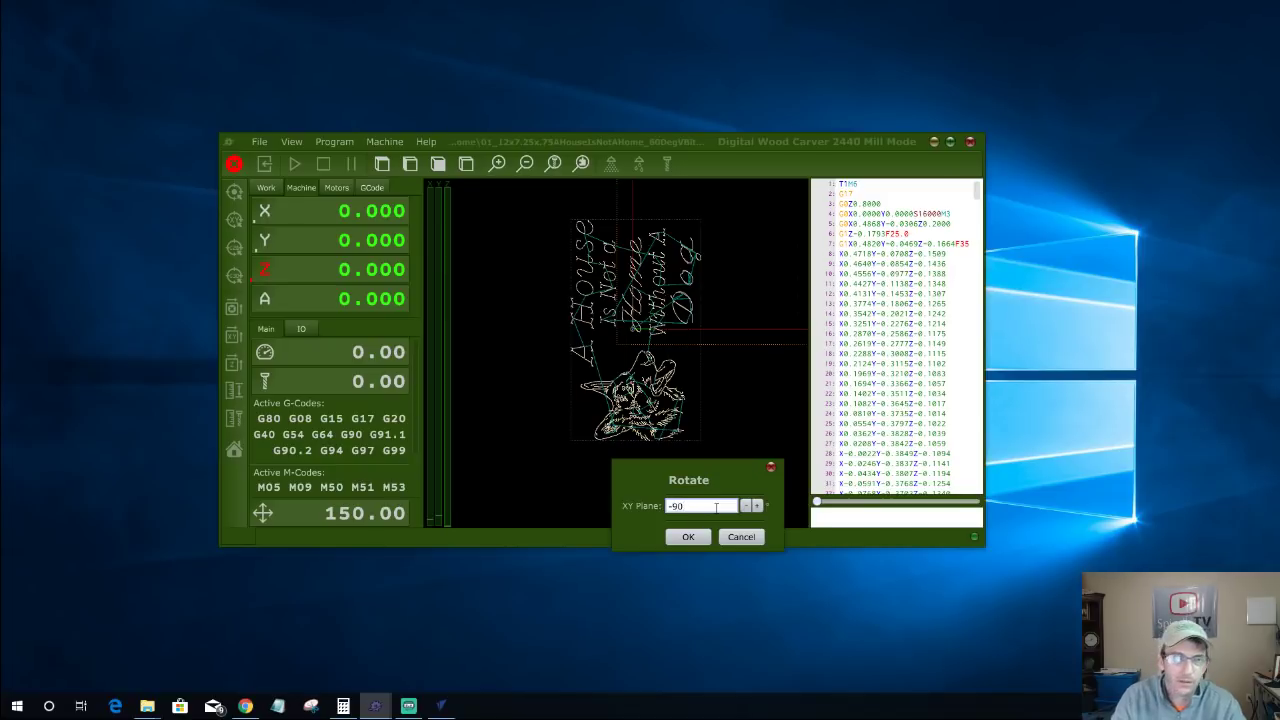
{"action": "left_click", "coordinate": [697, 538]}
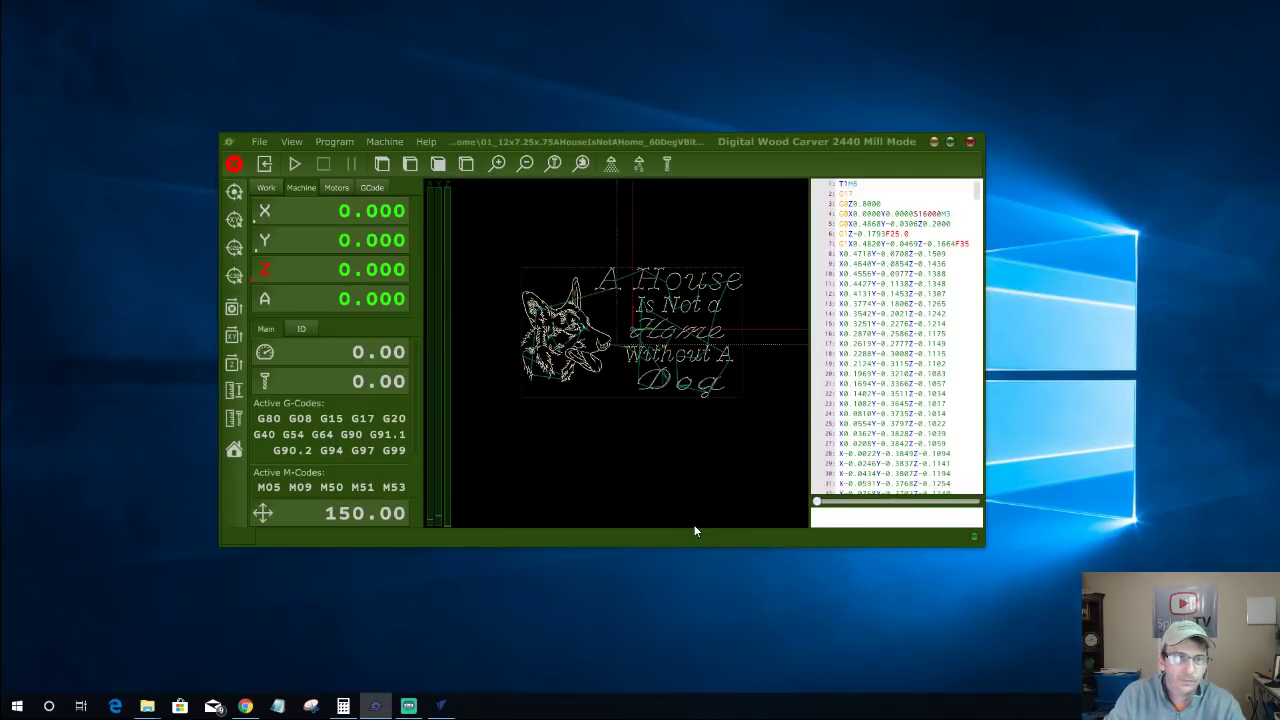
{"action": "left_click", "coordinate": [932, 143]}
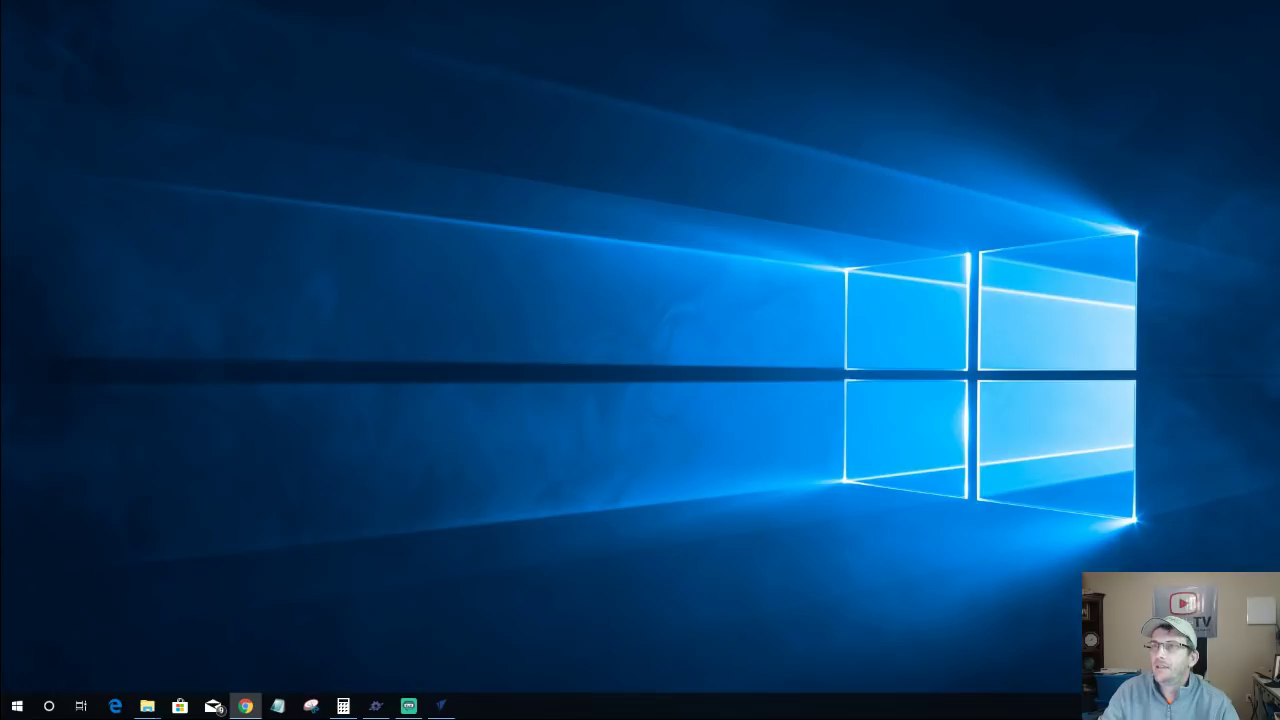
Step: Close the blank VCarve job and browse the 2440 FILES (L:) drive folders for a file
{"action": "left_click", "coordinate": [447, 710]}
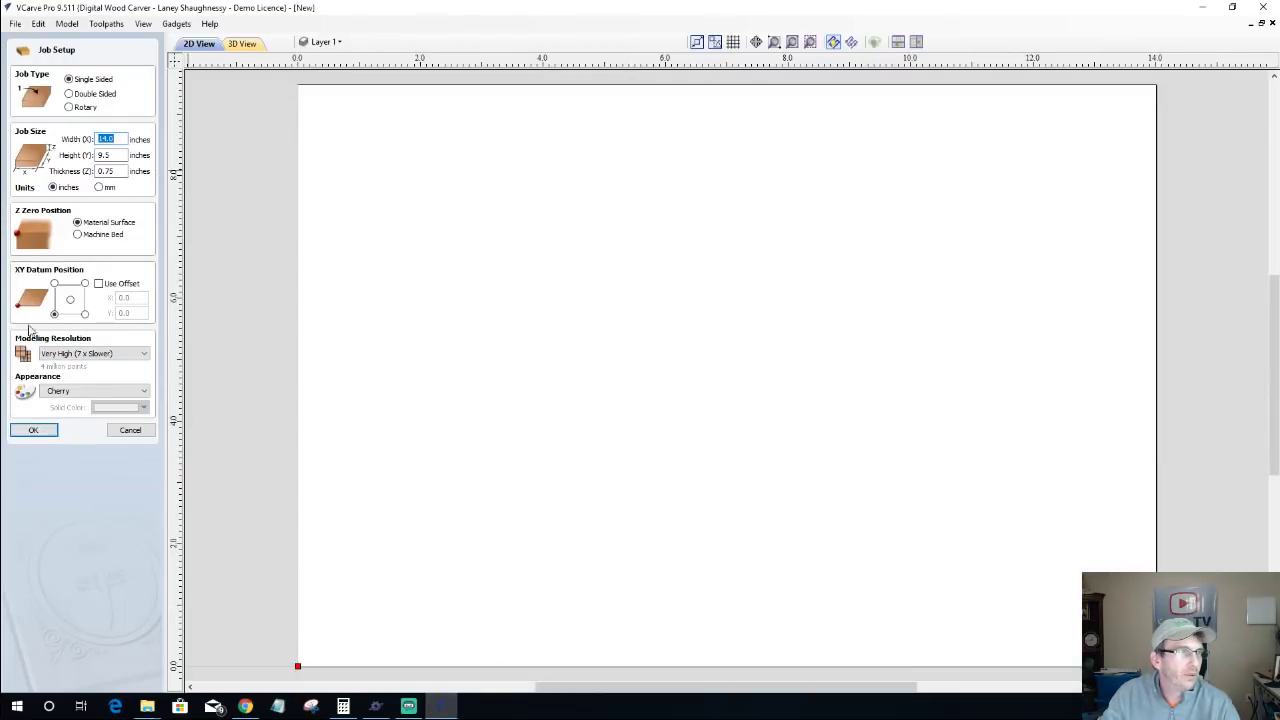
{"action": "left_click", "coordinate": [15, 24]}
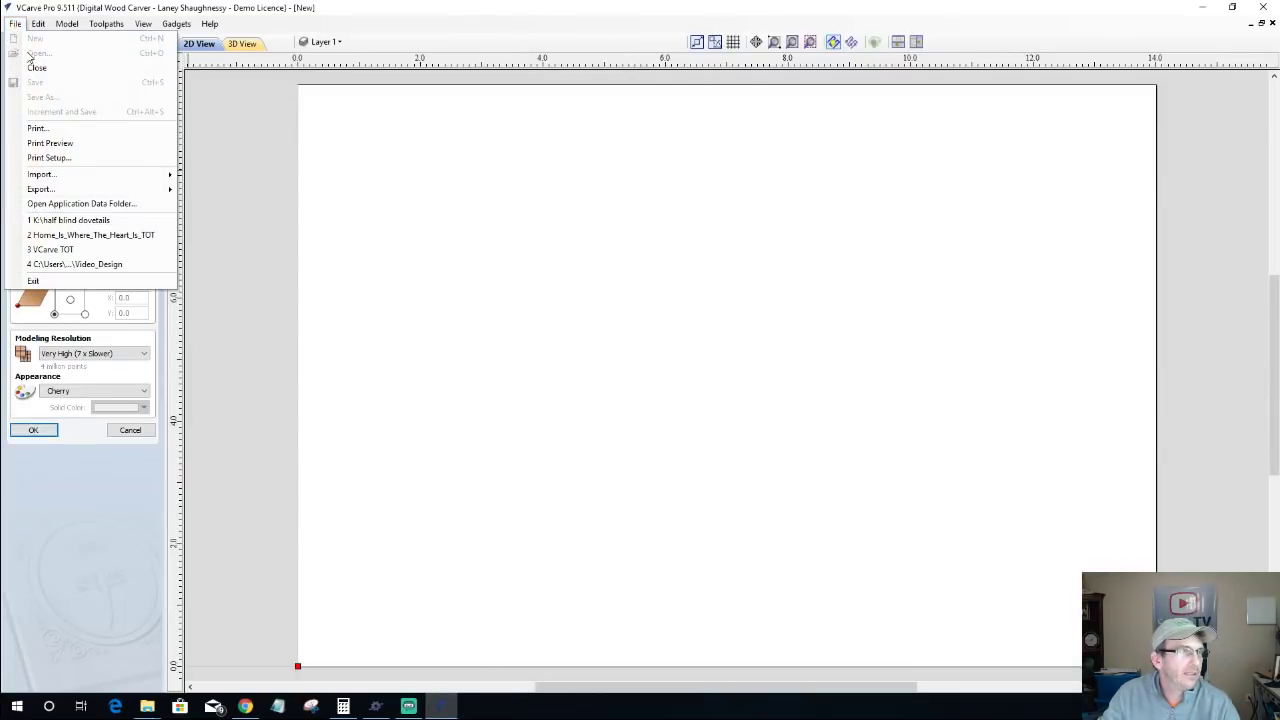
{"action": "left_click", "coordinate": [30, 68]}
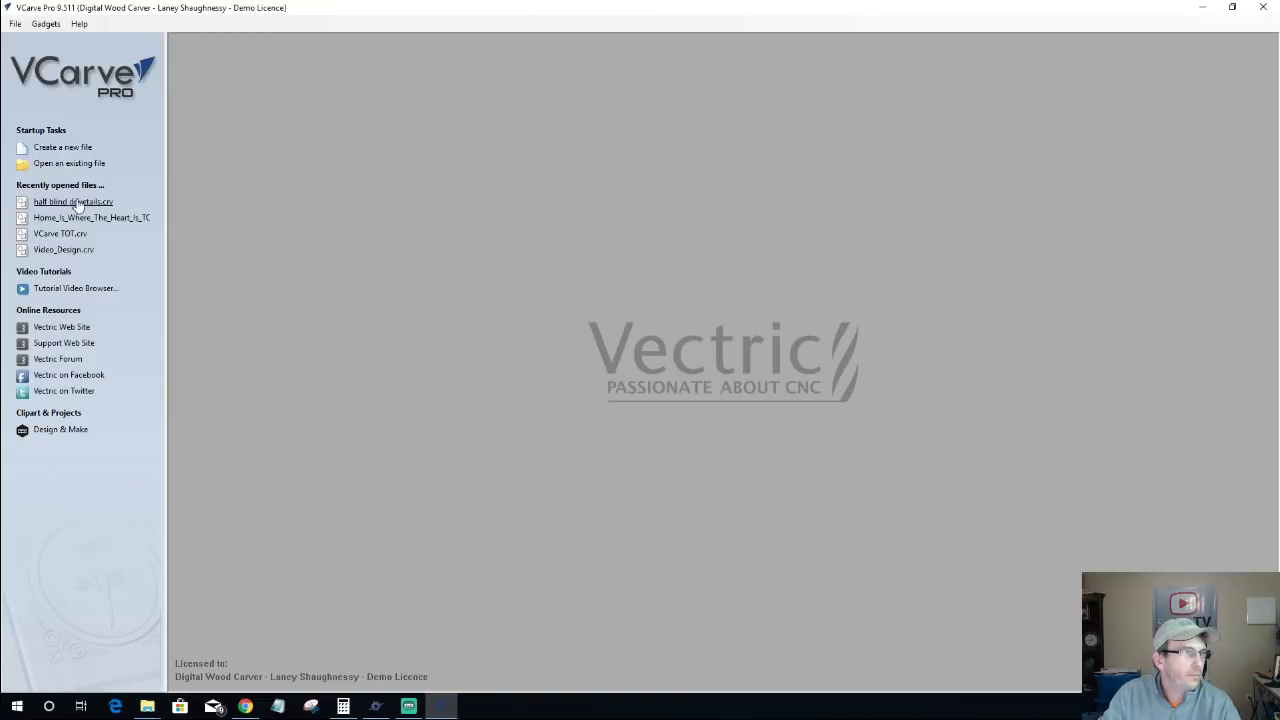
{"action": "left_click", "coordinate": [81, 165]}
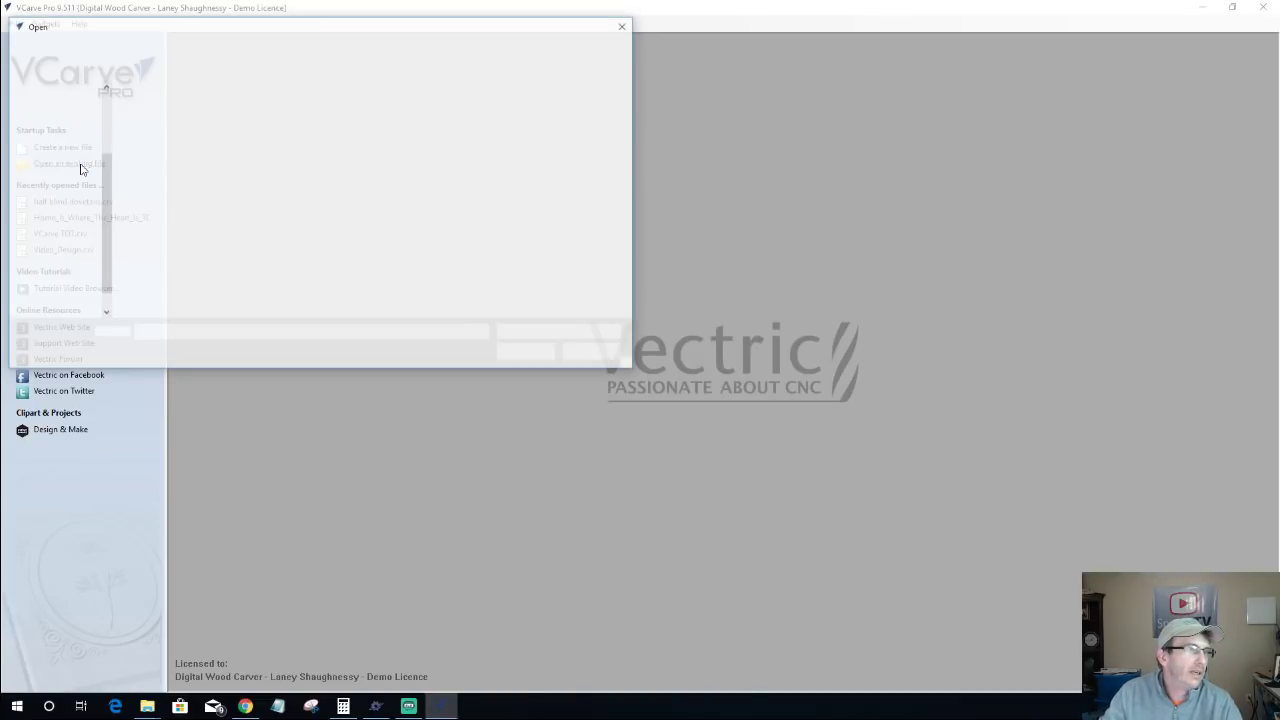
{"action": "left_click", "coordinate": [45, 262]}
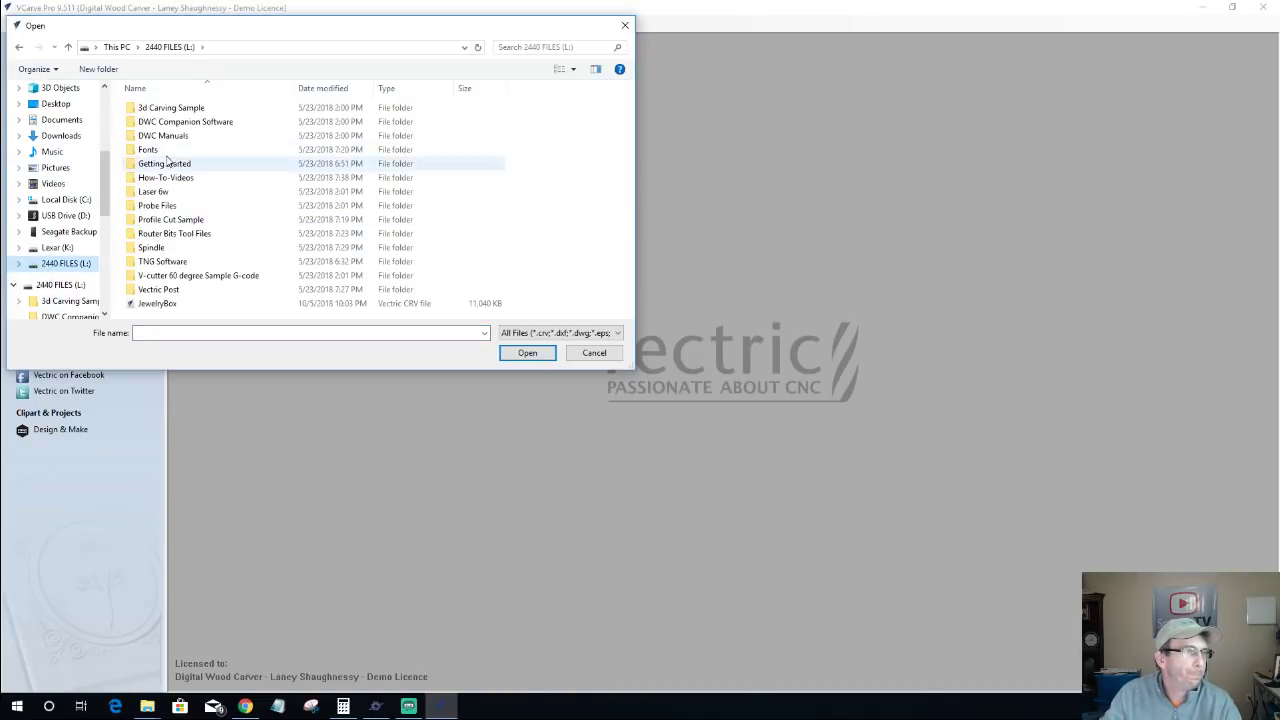
{"action": "double_click", "coordinate": [168, 276]}
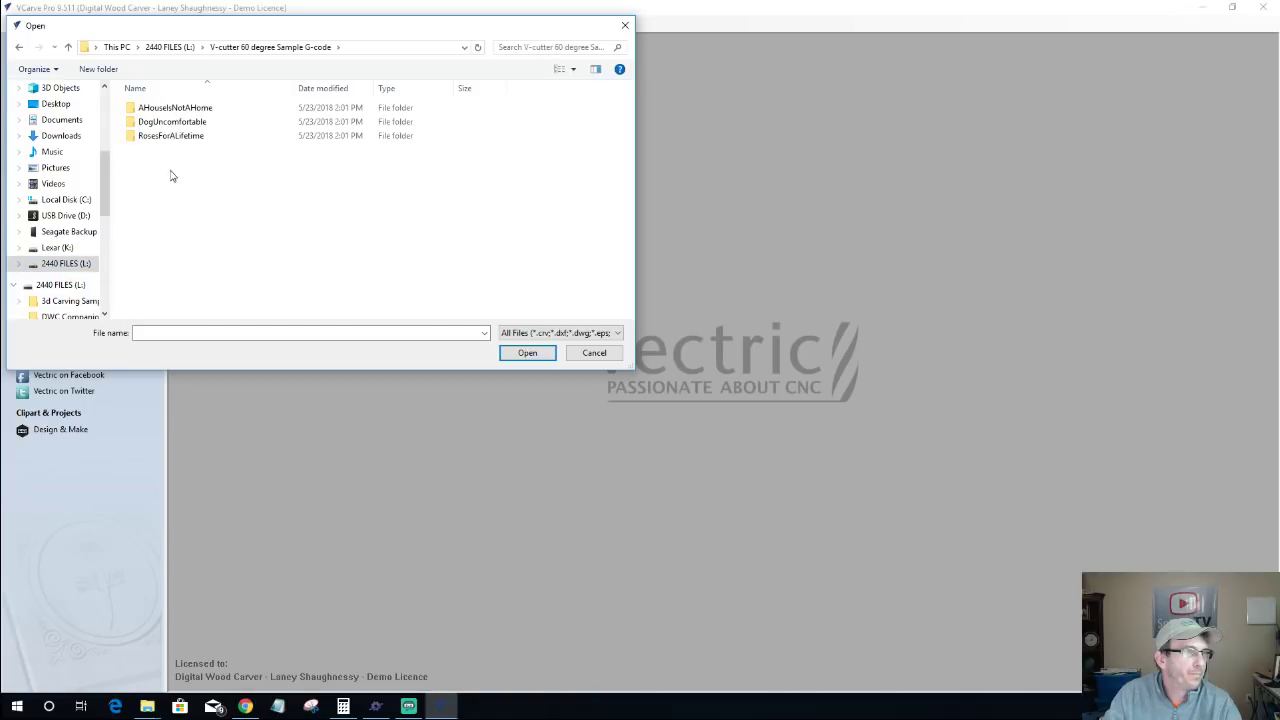
{"action": "double_click", "coordinate": [160, 111]}
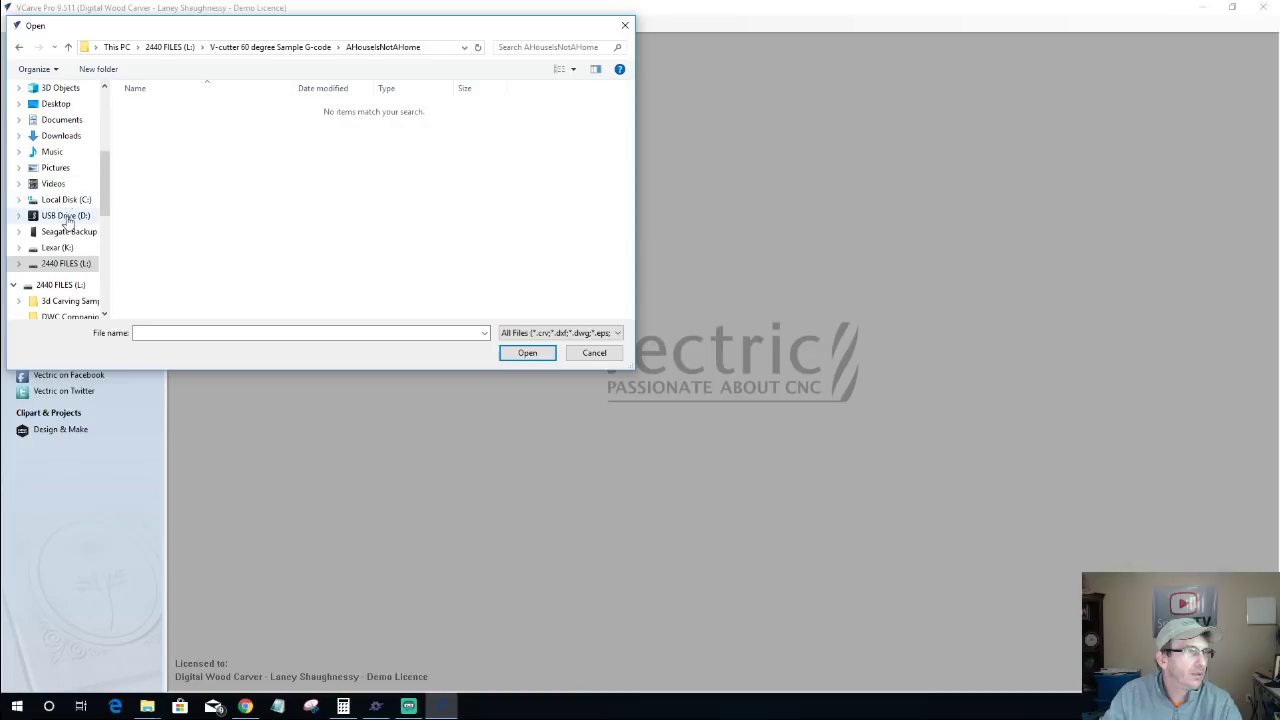
Step: Open the 'amazing grace sign' file from the Downloads folder
{"action": "left_click", "coordinate": [60, 119]}
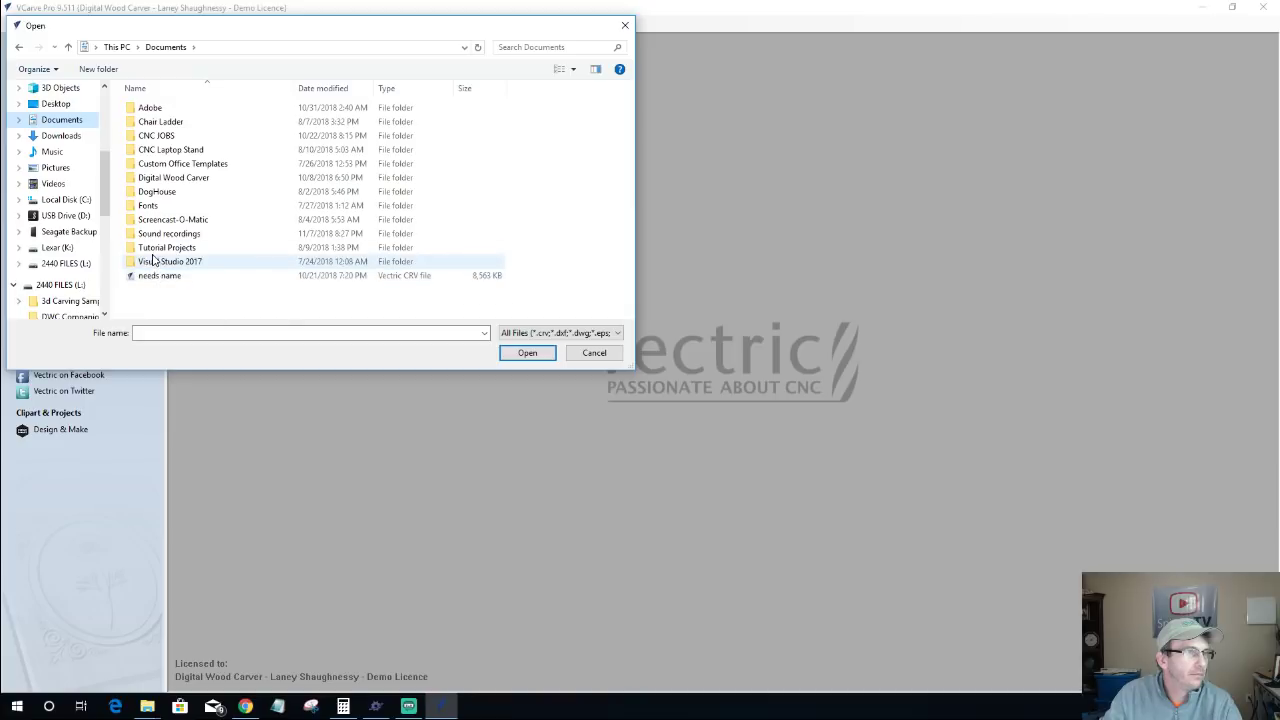
{"action": "double_click", "coordinate": [155, 248]}
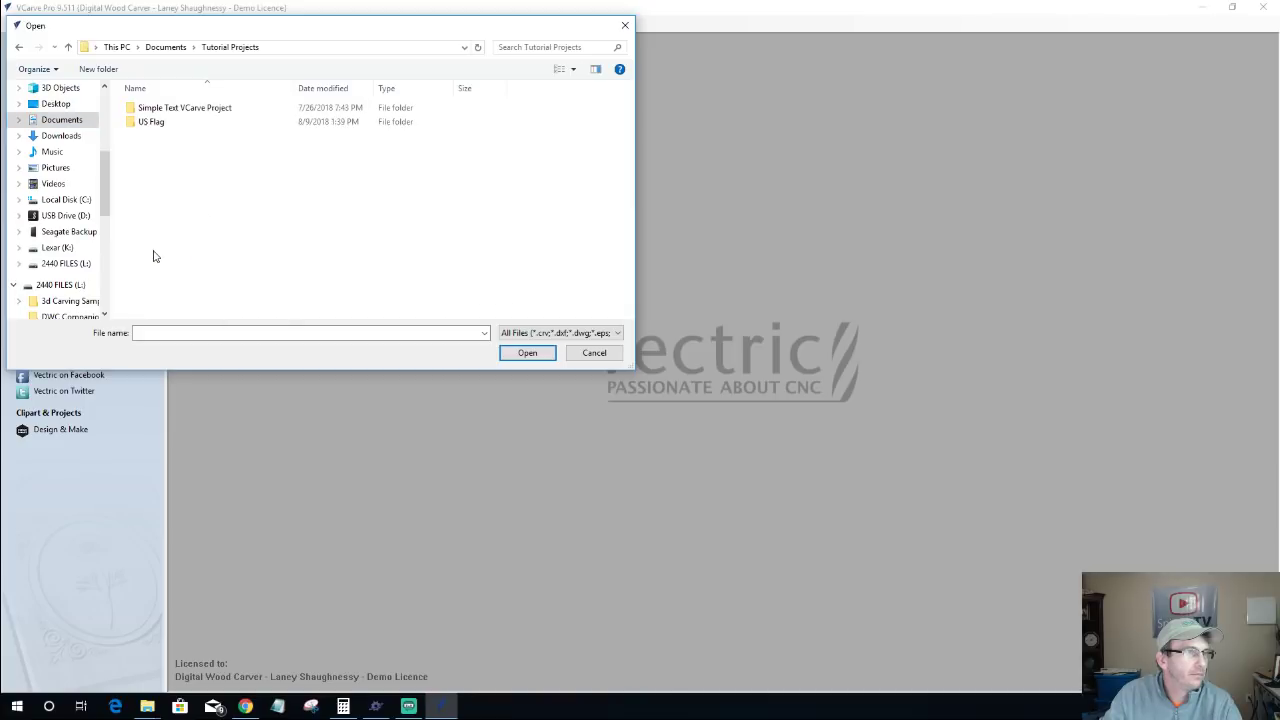
{"action": "double_click", "coordinate": [158, 110]}
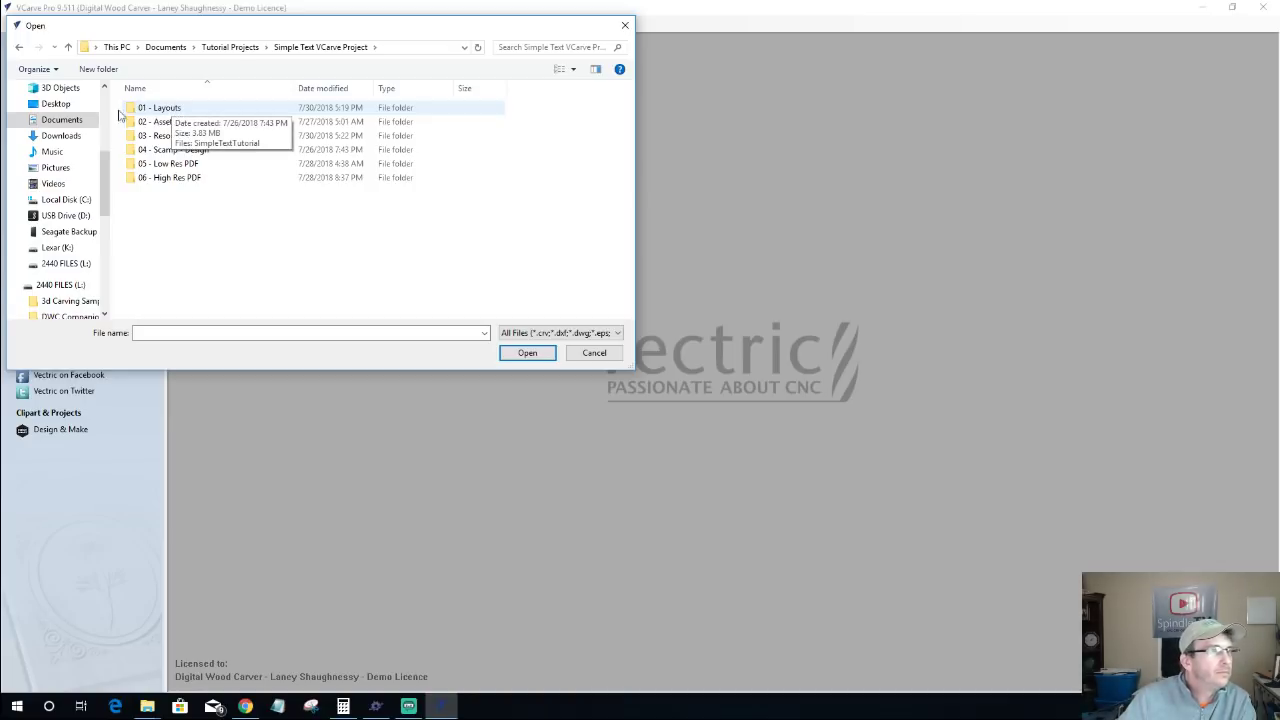
{"action": "scroll", "coordinate": [70, 172], "scroll_direction": "up", "scroll_amount": 1}
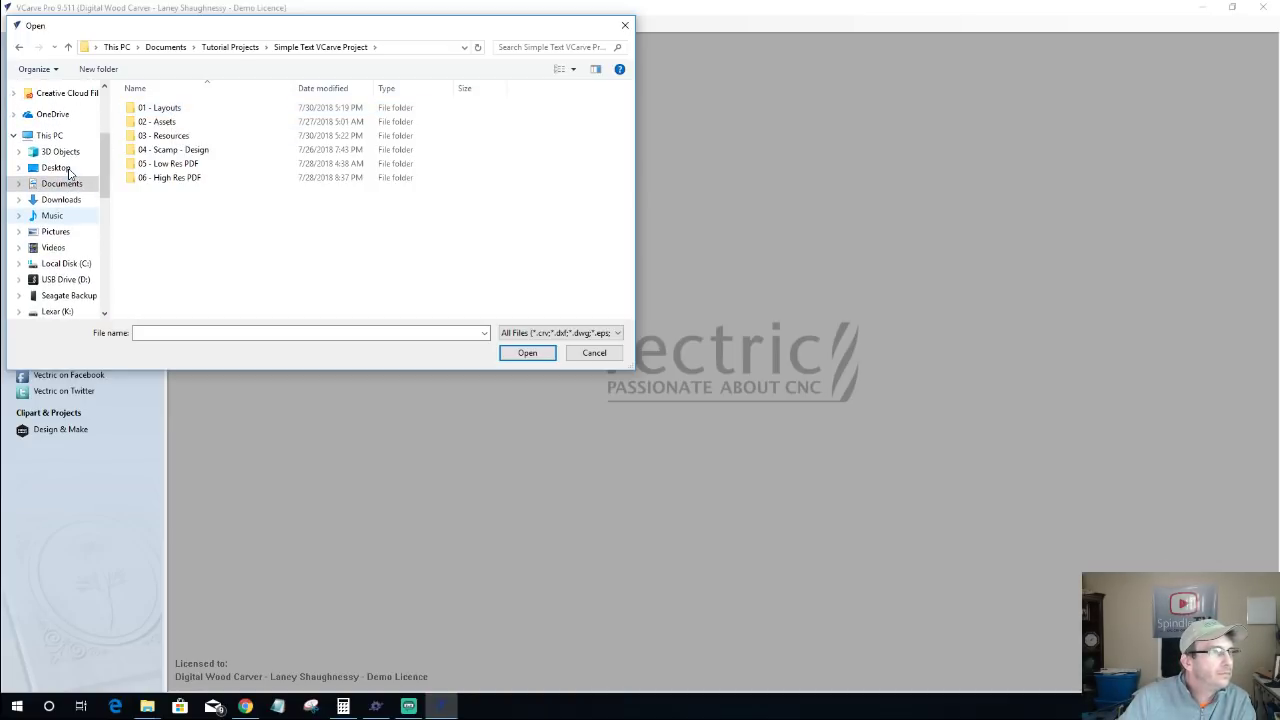
{"action": "left_click", "coordinate": [70, 201]}
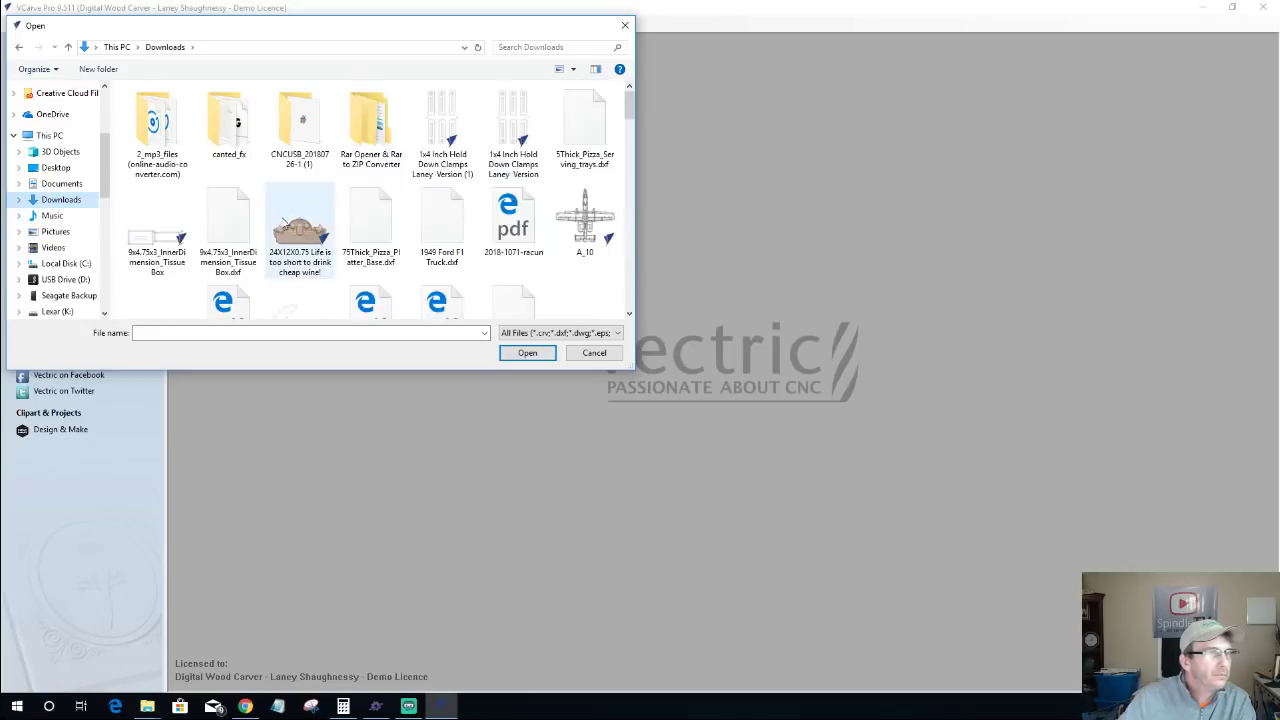
{"action": "scroll", "coordinate": [348, 226], "scroll_direction": "down", "scroll_amount": 3}
{"action": "scroll", "coordinate": [348, 226], "scroll_direction": "down", "scroll_amount": 1}
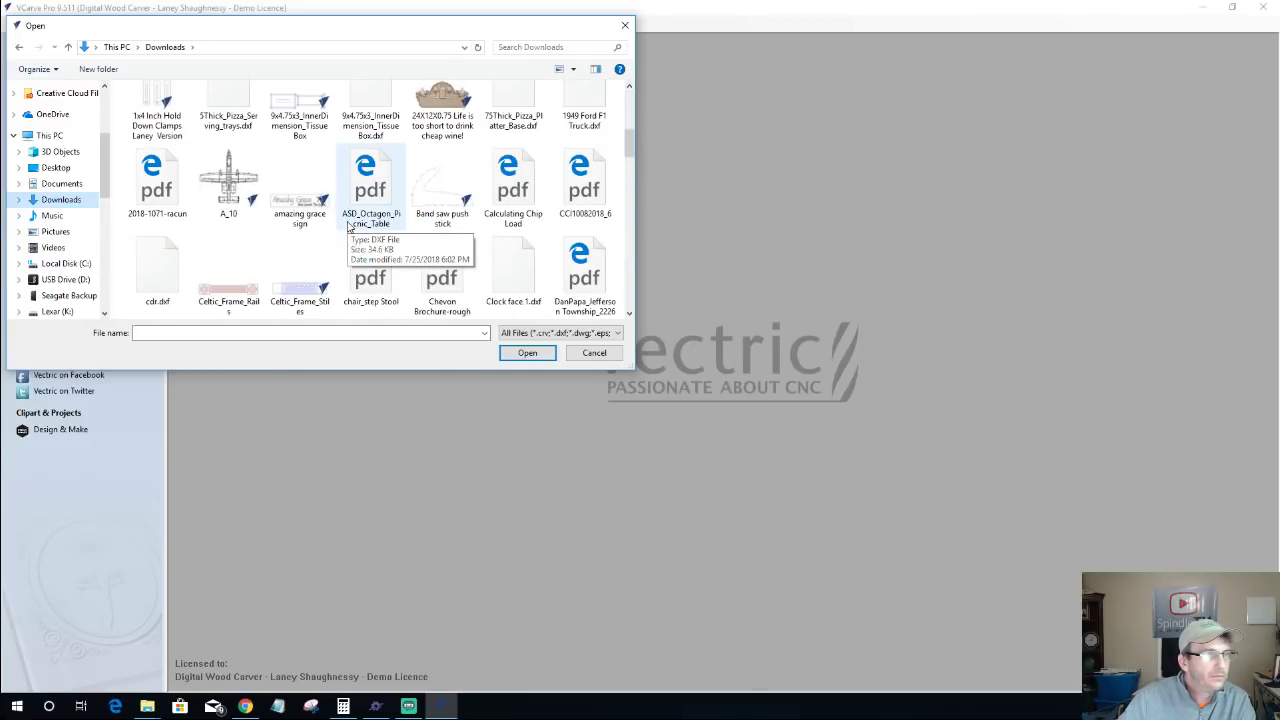
{"action": "double_click", "coordinate": [302, 210]}
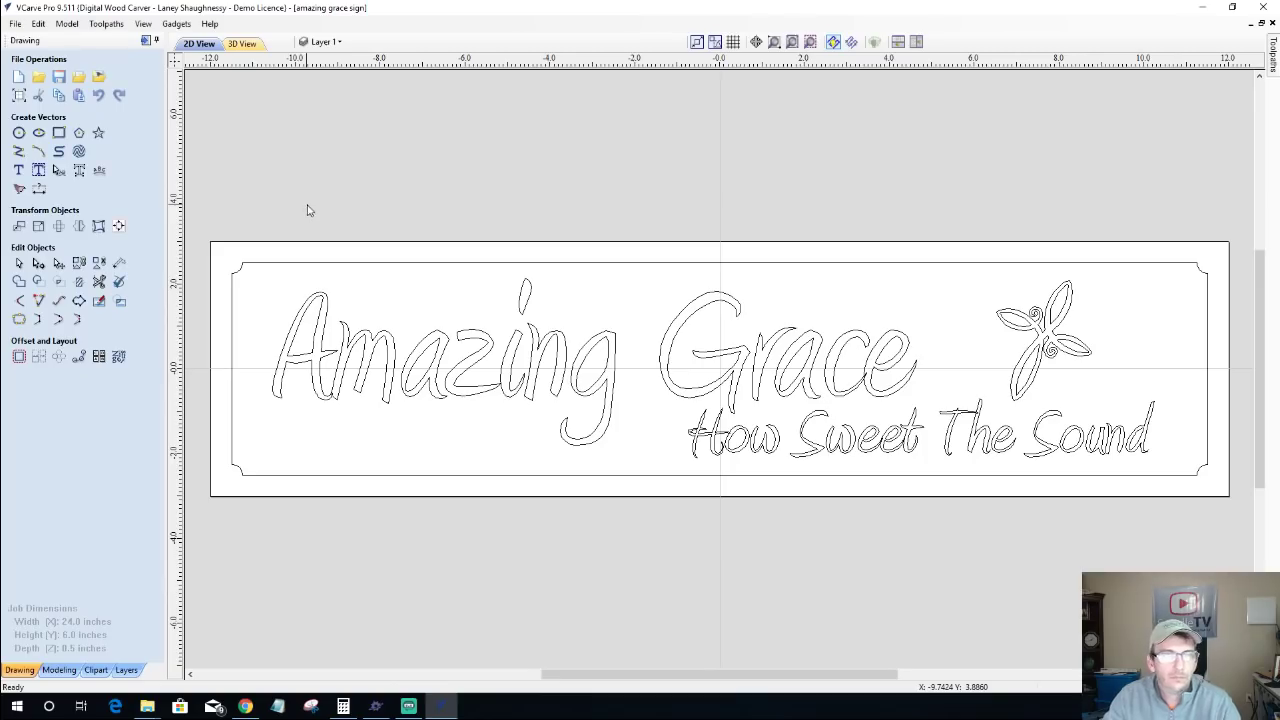
Step: Change the job height to 24 inches in Job Setup, making a 24 × 24 inch square
{"action": "scroll", "coordinate": [575, 350], "scroll_direction": "down", "scroll_amount": 2}
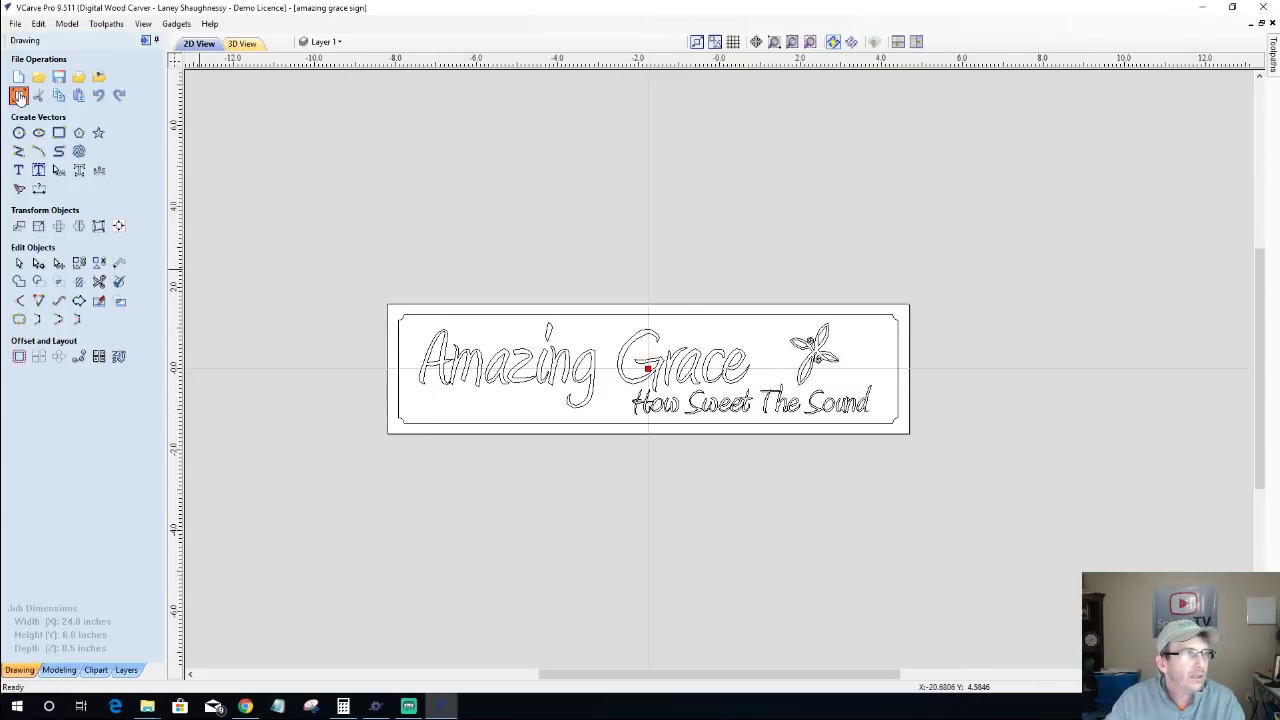
{"action": "left_click", "coordinate": [19, 96]}
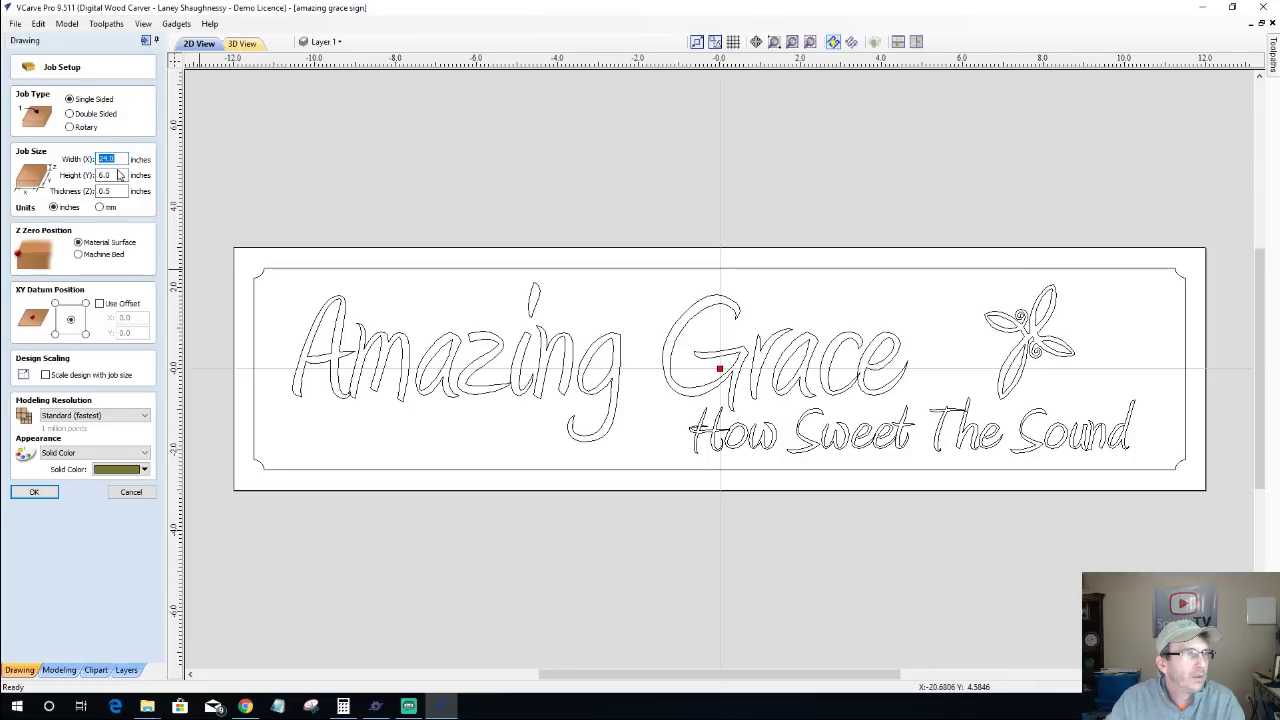
{"action": "key", "text": "Tab"}
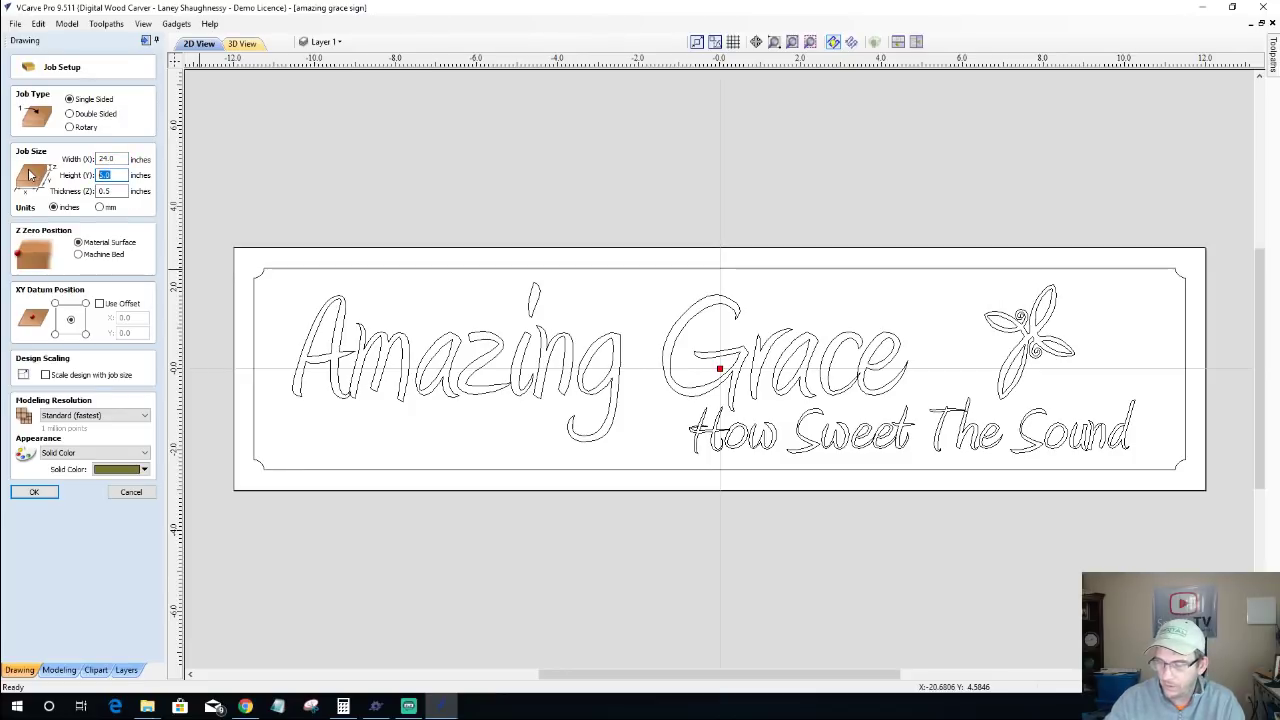
{"action": "type", "text": "24"}
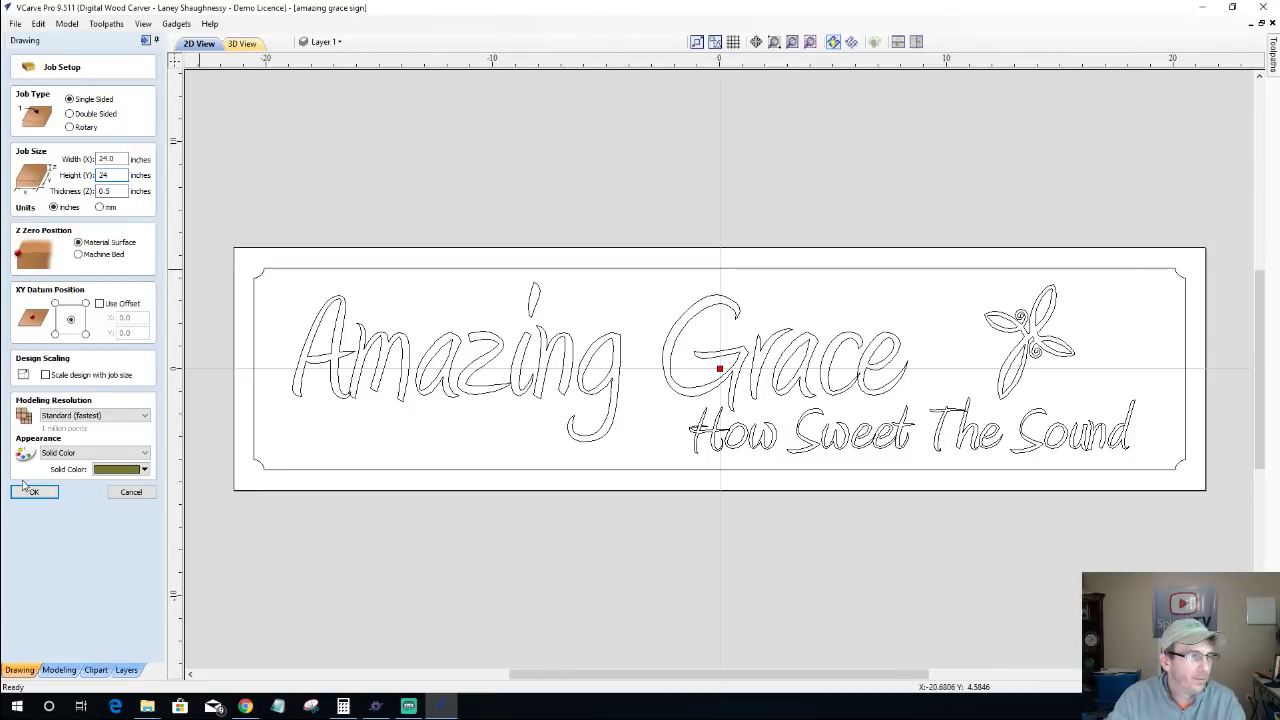
{"action": "key", "text": "Tab"}
{"action": "key", "text": "Return"}
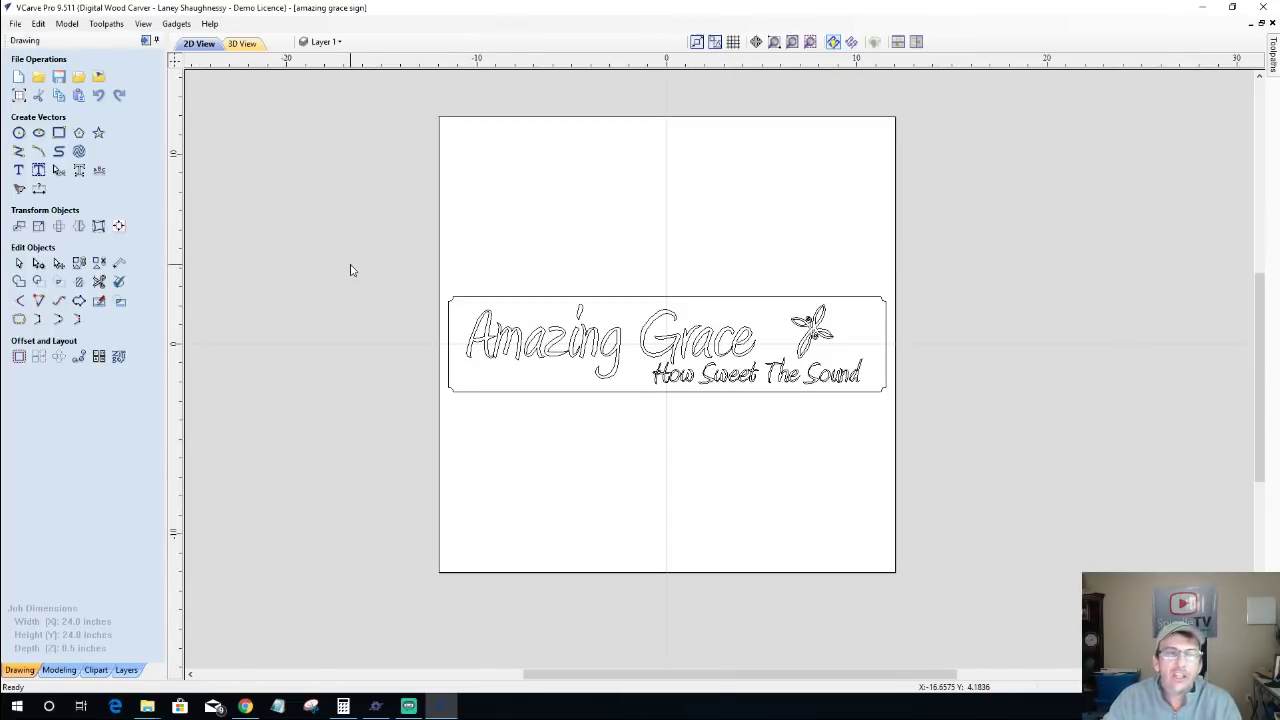
Step: Select the sign's text, border and leaf vectors and rotate them 90° about their centre
{"action": "left_click_drag", "start_coordinate": [360, 271], "coordinate": [951, 441]}
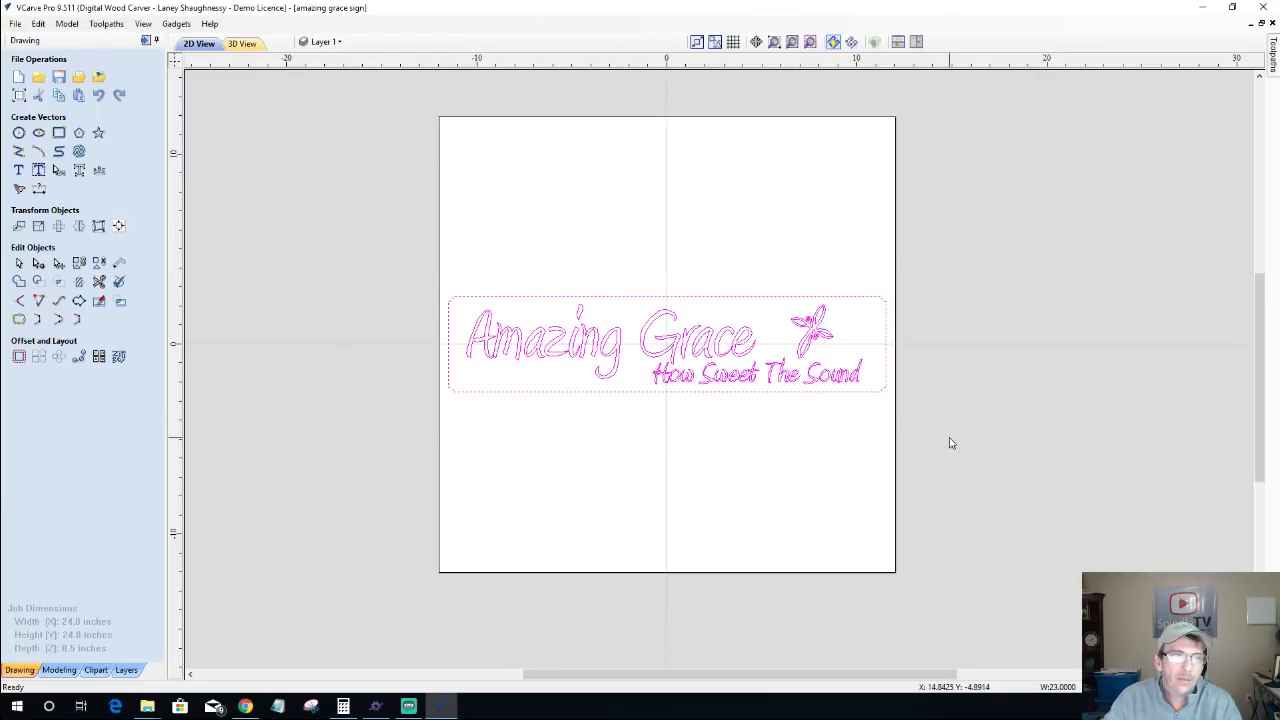
{"action": "left_click", "coordinate": [59, 227]}
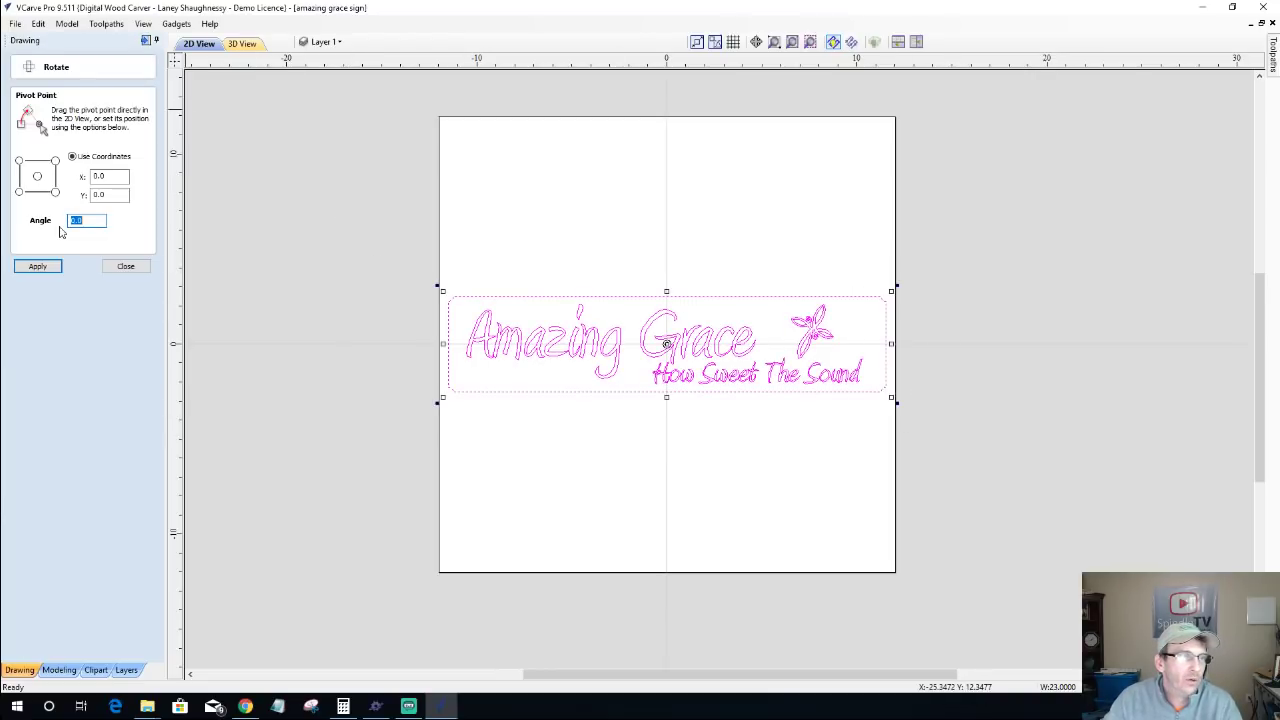
{"action": "left_click", "coordinate": [38, 177]}
{"action": "type", "text": "90"}
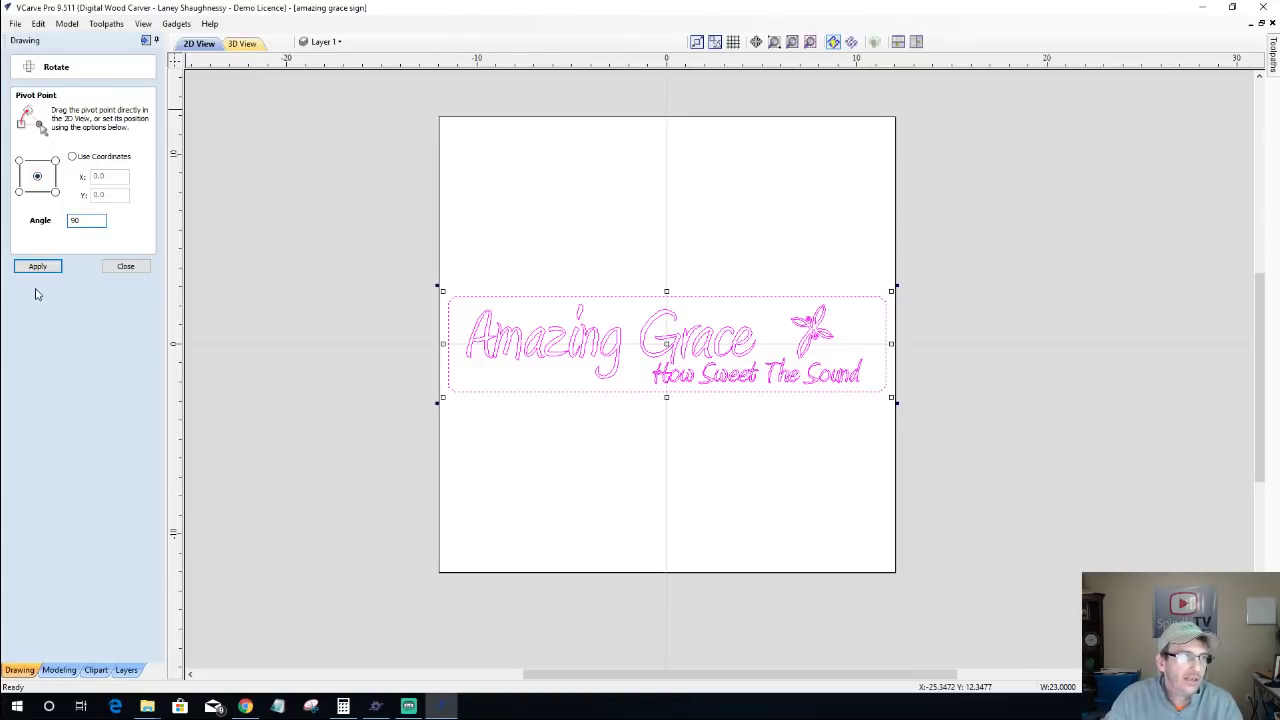
{"action": "left_click", "coordinate": [37, 266]}
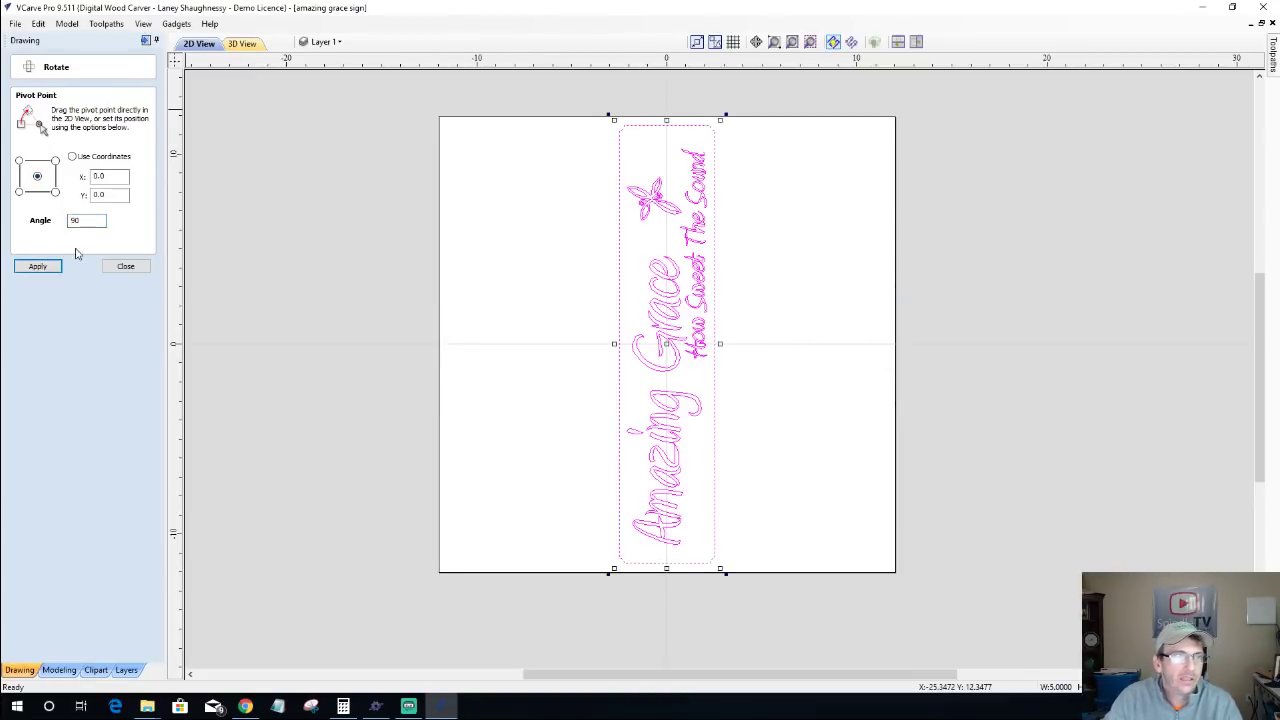
{"action": "left_click", "coordinate": [125, 266]}
{"action": "left_click", "coordinate": [145, 40]}
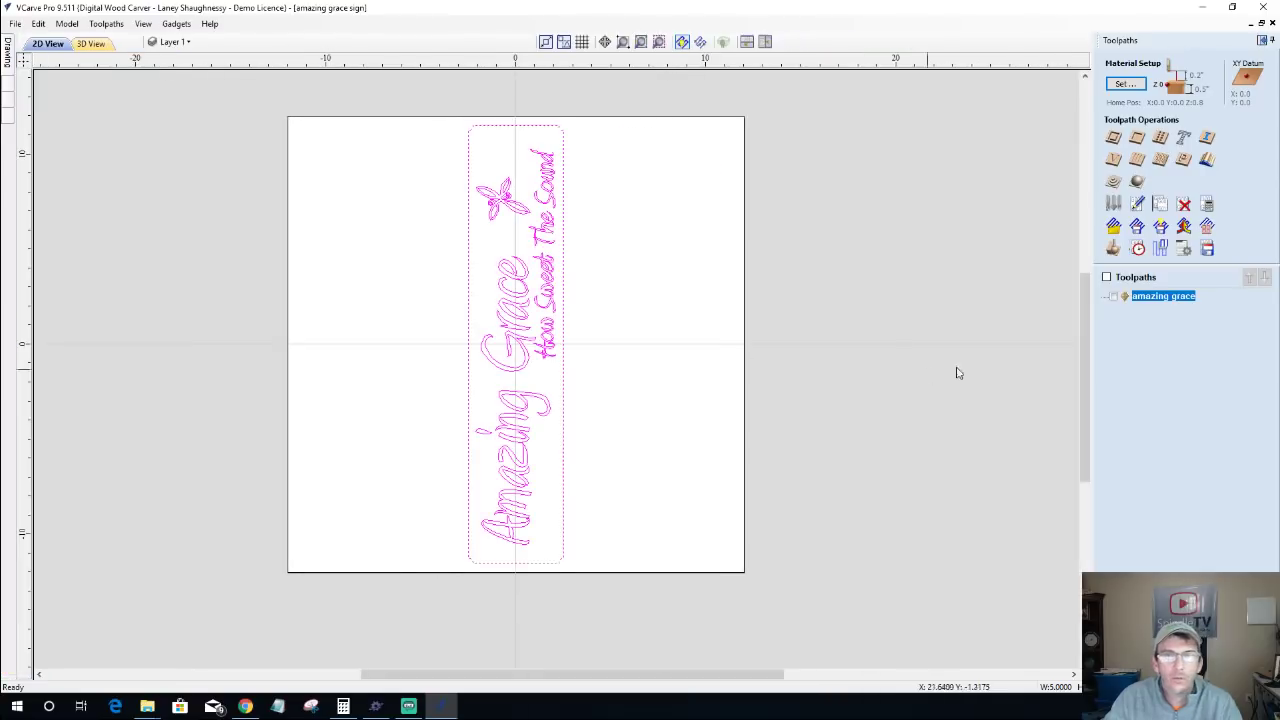
Step: Try recalculating the existing toolpaths and dismiss the resulting warning and error messages
{"action": "left_click", "coordinate": [1209, 204]}
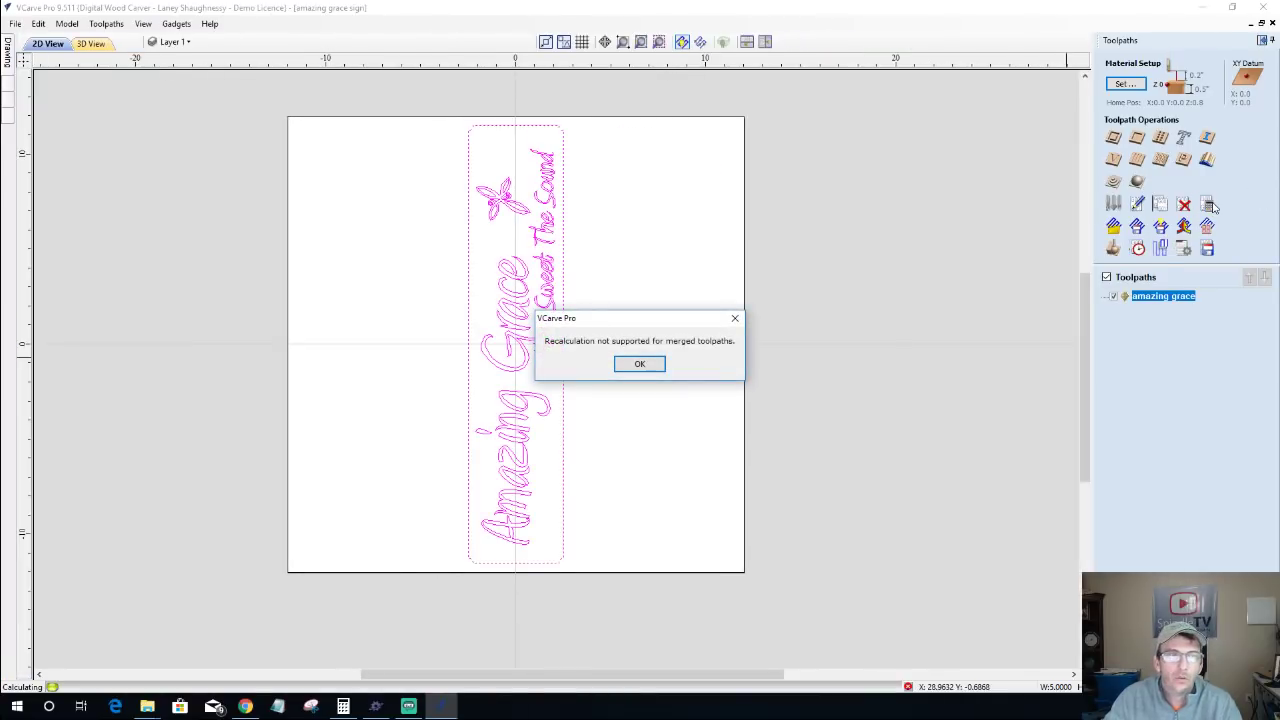
{"action": "left_click", "coordinate": [634, 366]}
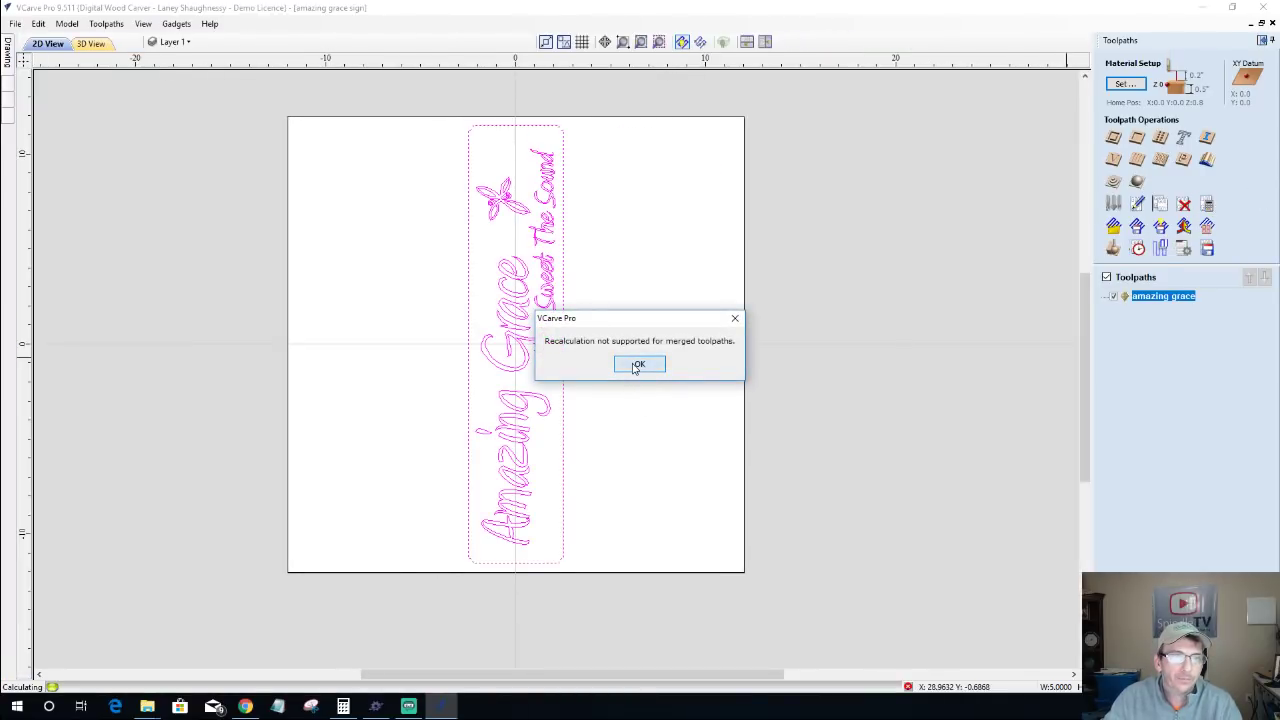
{"action": "left_click", "coordinate": [638, 383]}
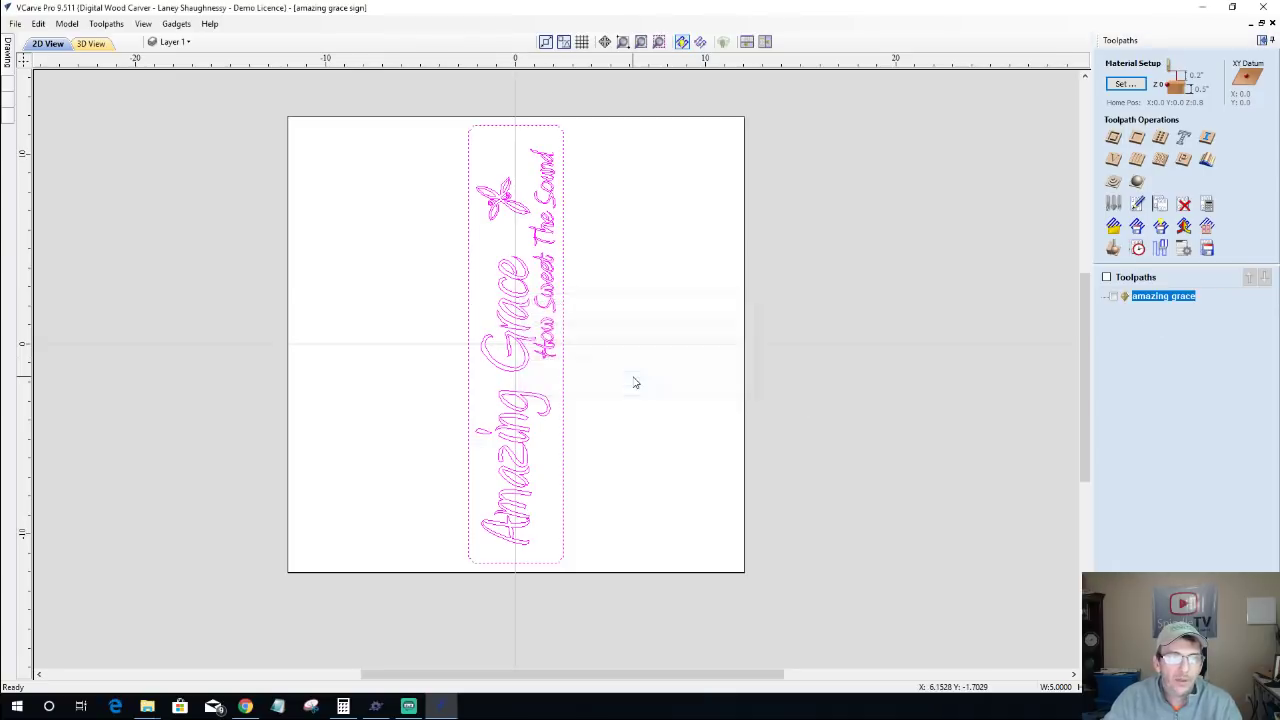
Step: Create a V-Carve 1 engraving toolpath on the lettering only and preview it carved in wood
{"action": "left_click", "coordinate": [1115, 160]}
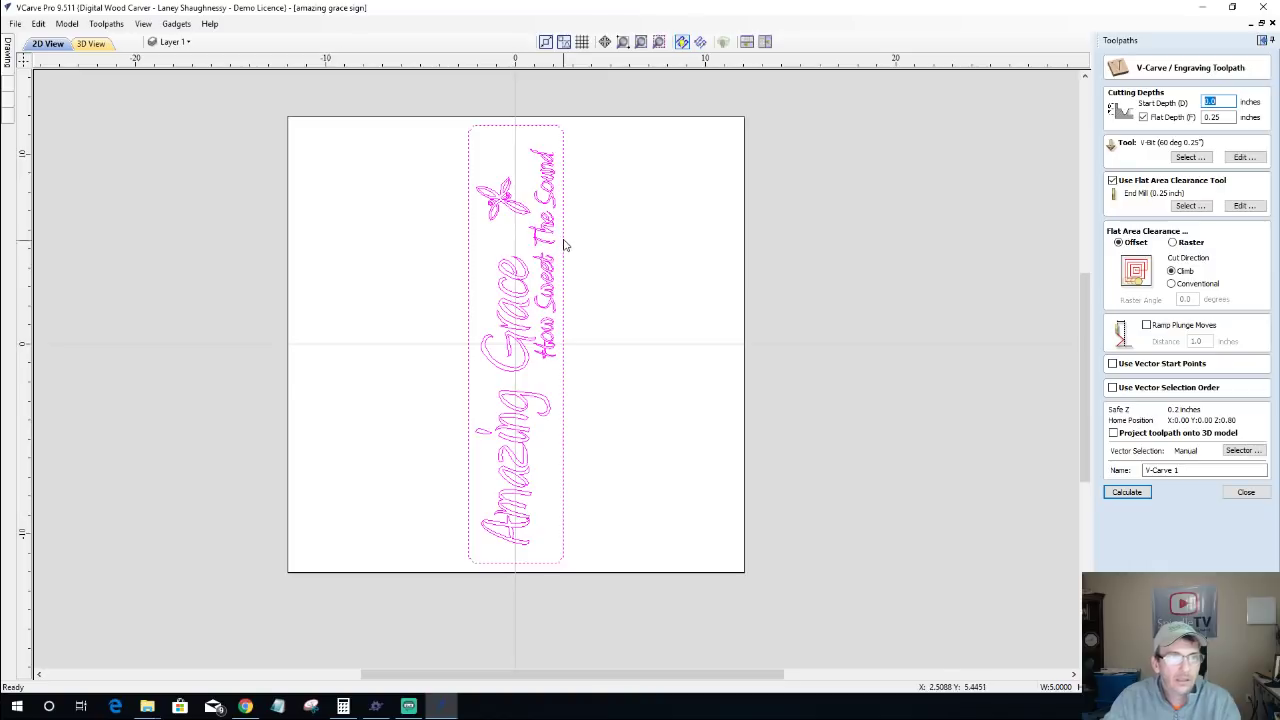
{"action": "left_click", "coordinate": [597, 290]}
{"action": "left_click", "coordinate": [1127, 492]}
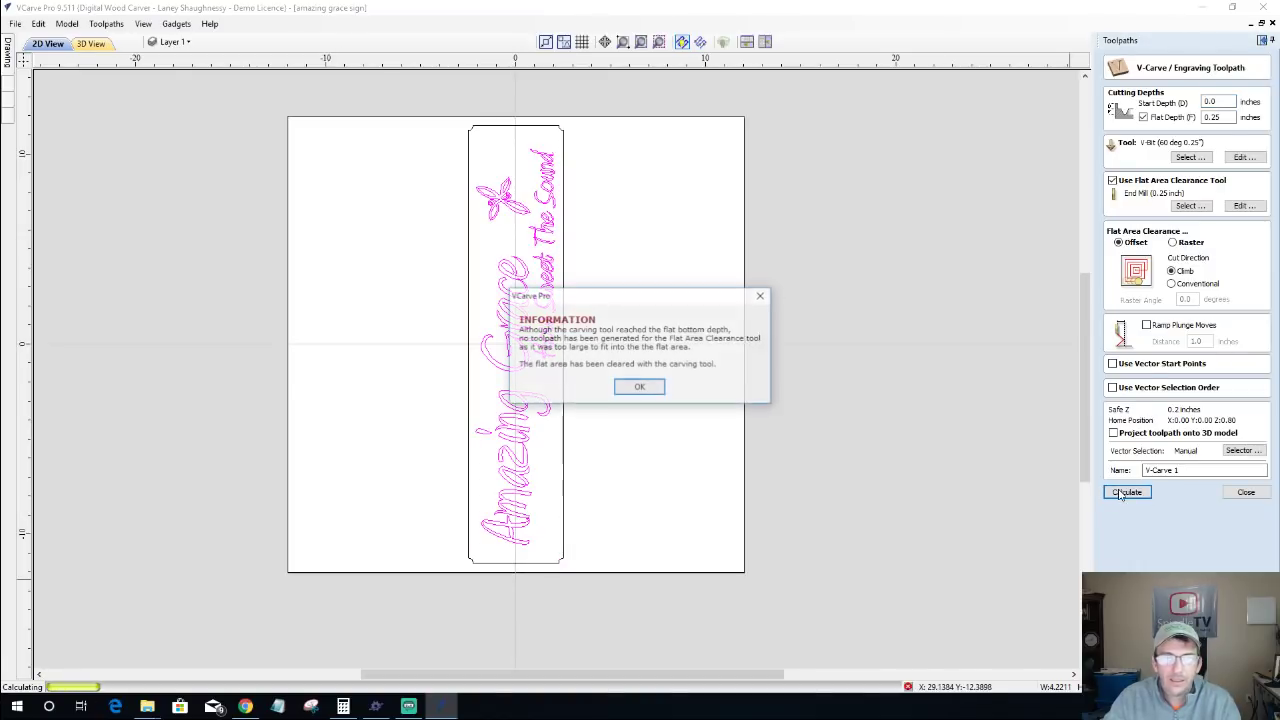
{"action": "left_click", "coordinate": [640, 388]}
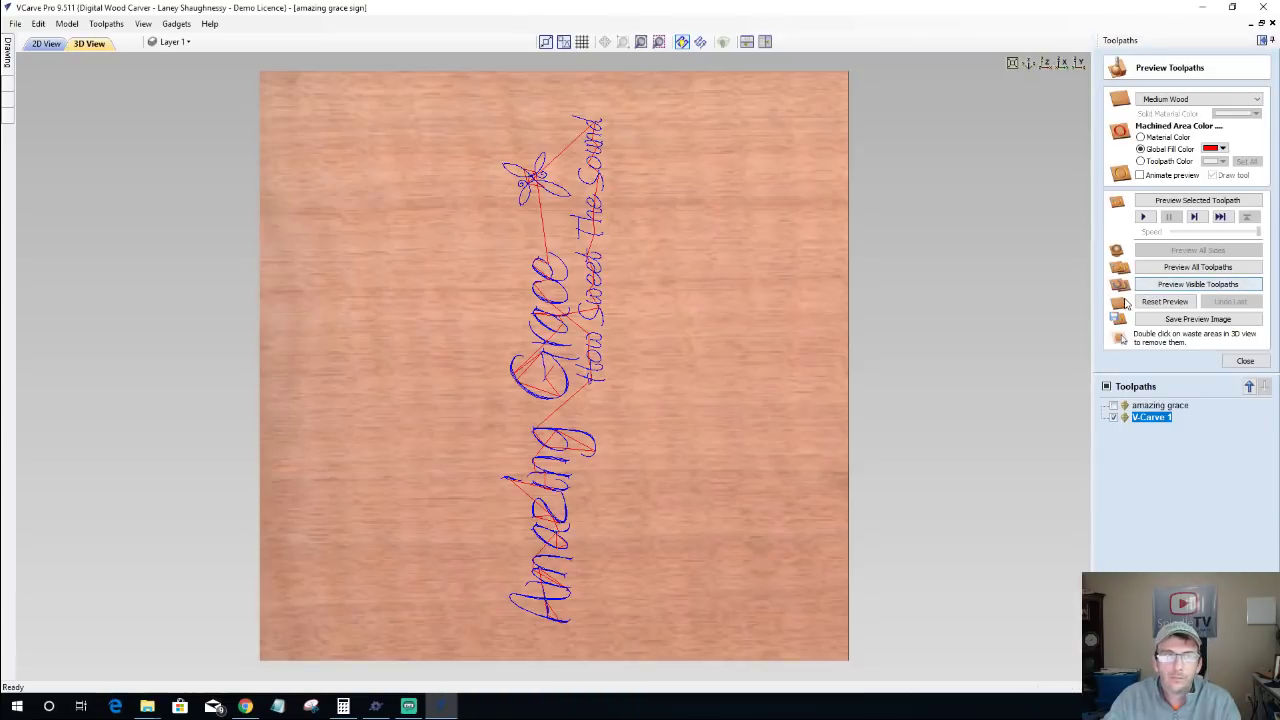
{"action": "left_click", "coordinate": [1182, 200]}
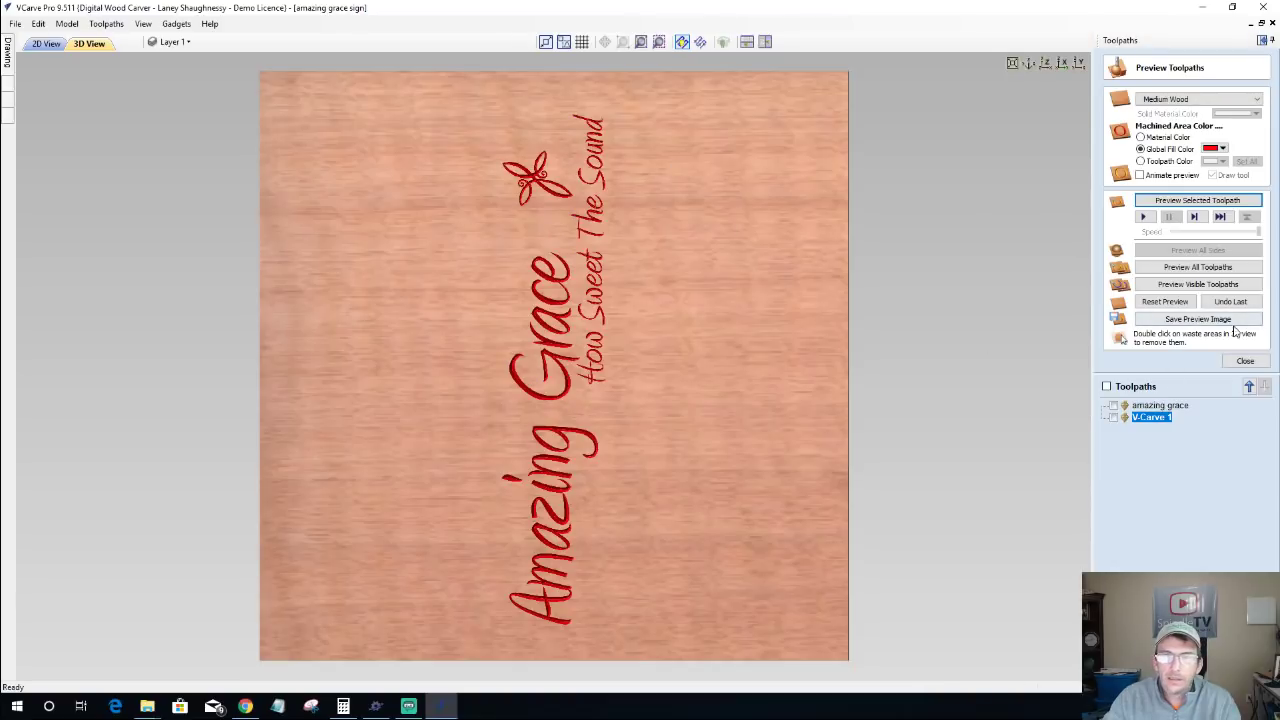
{"action": "left_click", "coordinate": [46, 44]}
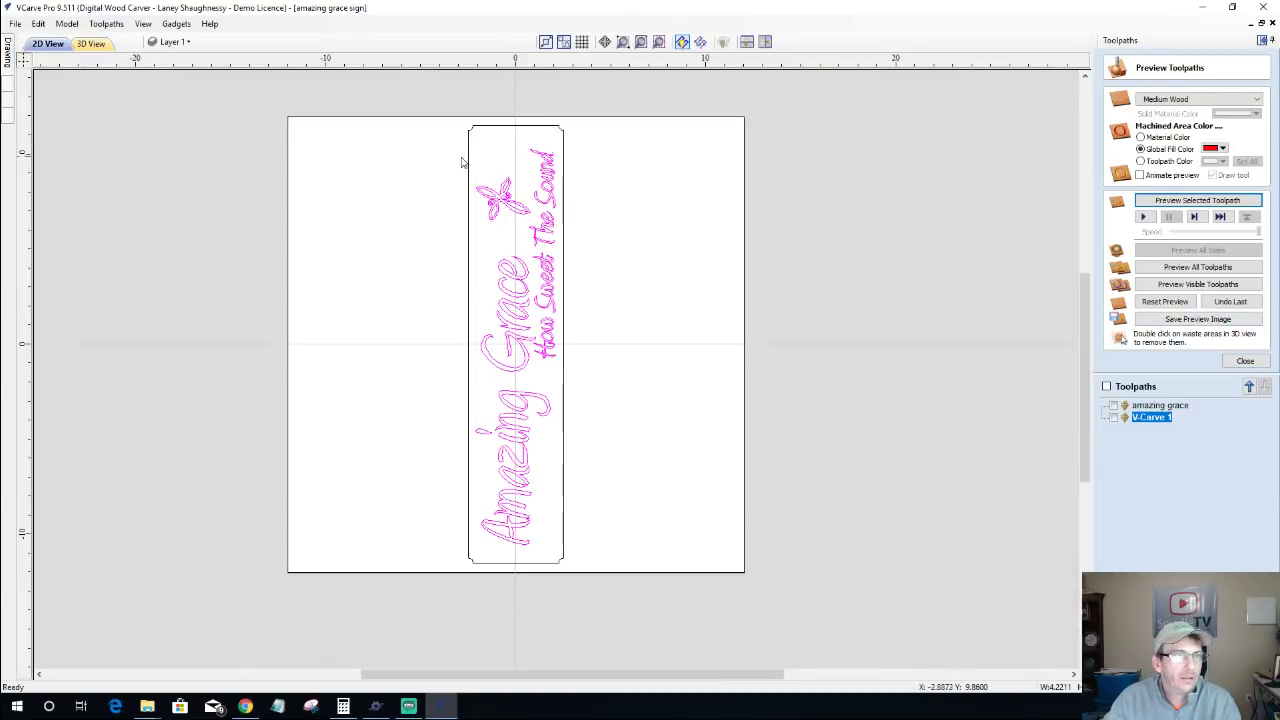
Step: Add a 0.125-inch-deep on-the-line border profile with the V-Bit (60 deg 0.25"), then preview all toolpaths
{"action": "left_click", "coordinate": [1245, 360]}
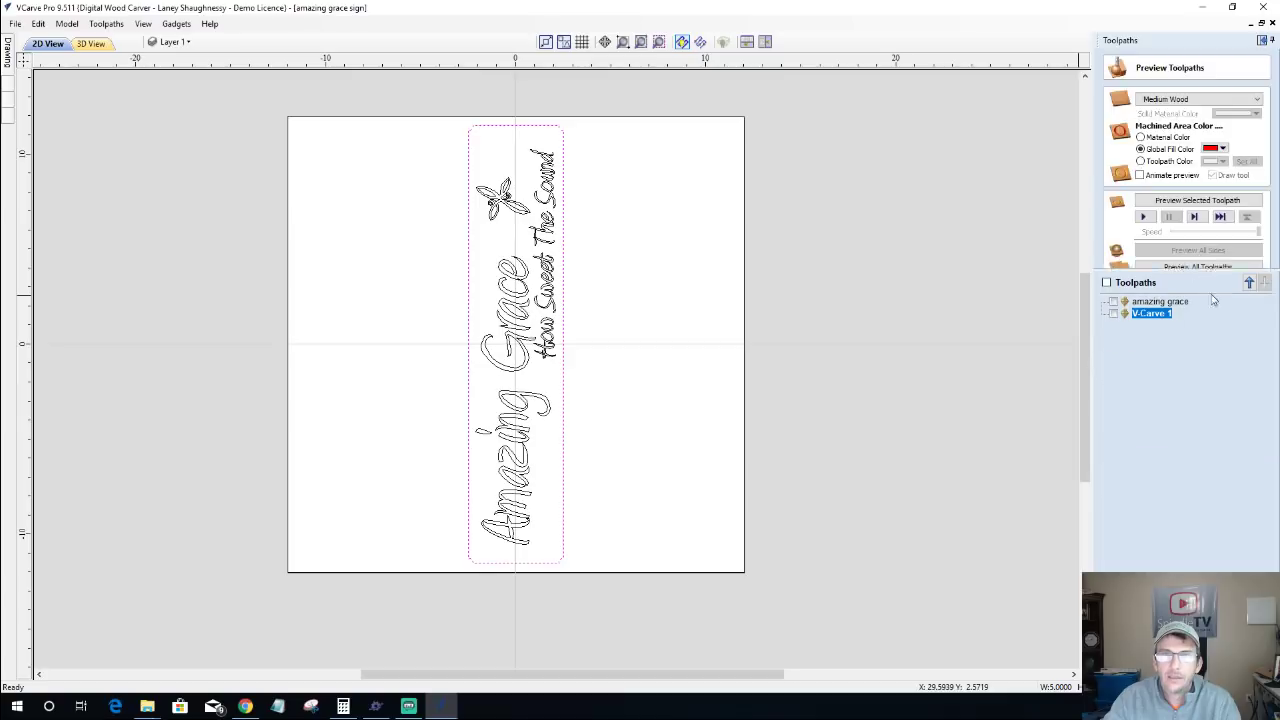
{"action": "left_click", "coordinate": [1112, 139]}
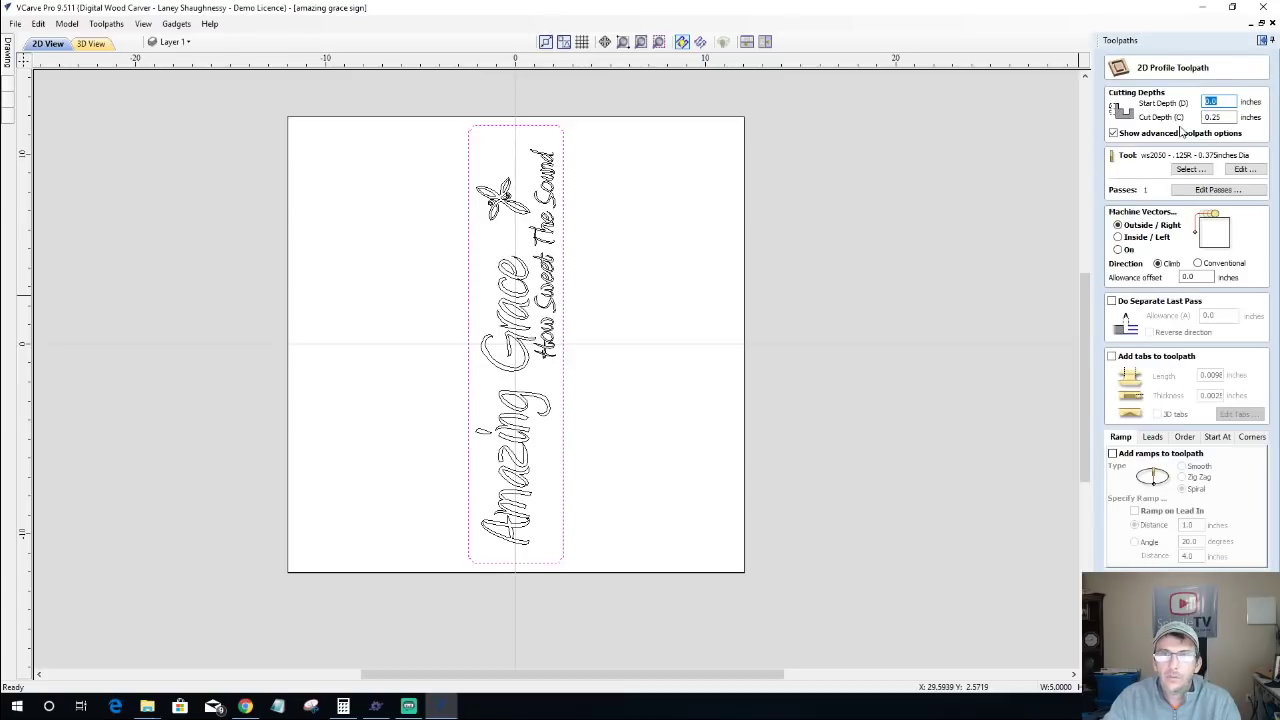
{"action": "key", "text": "Tab"}
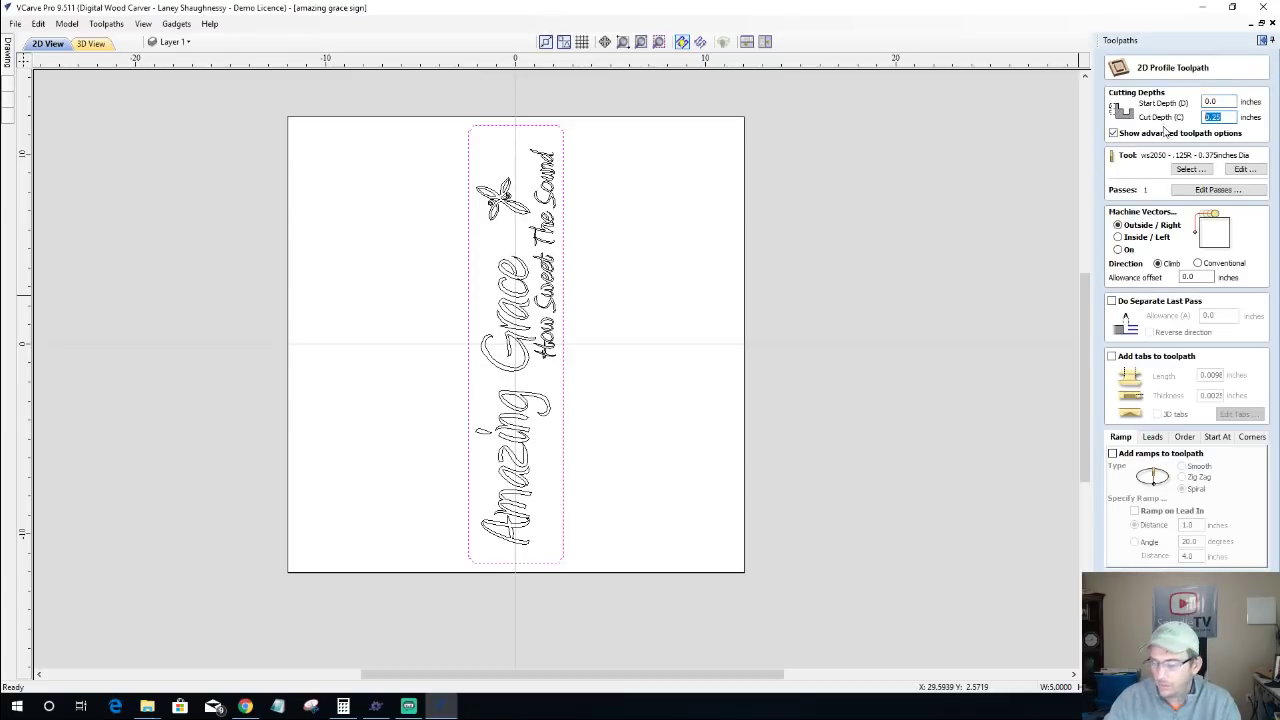
{"action": "type", "text": ".12"}
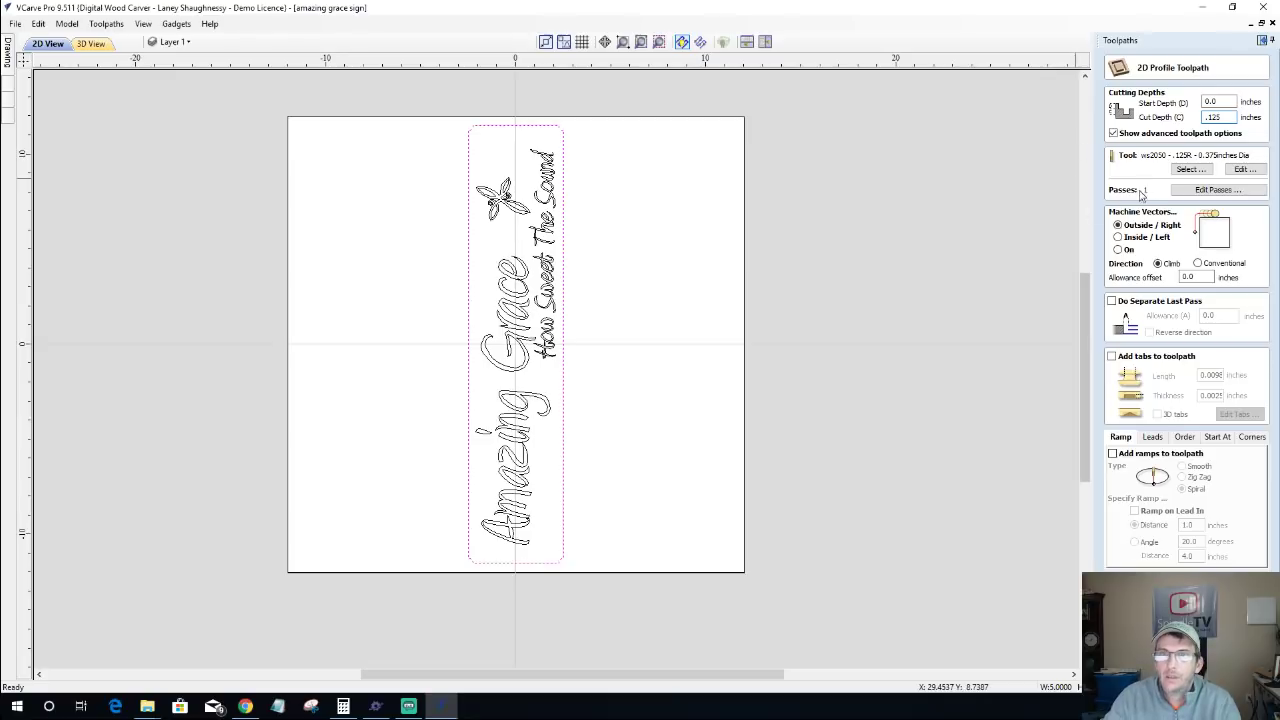
{"action": "left_click", "coordinate": [1190, 169]}
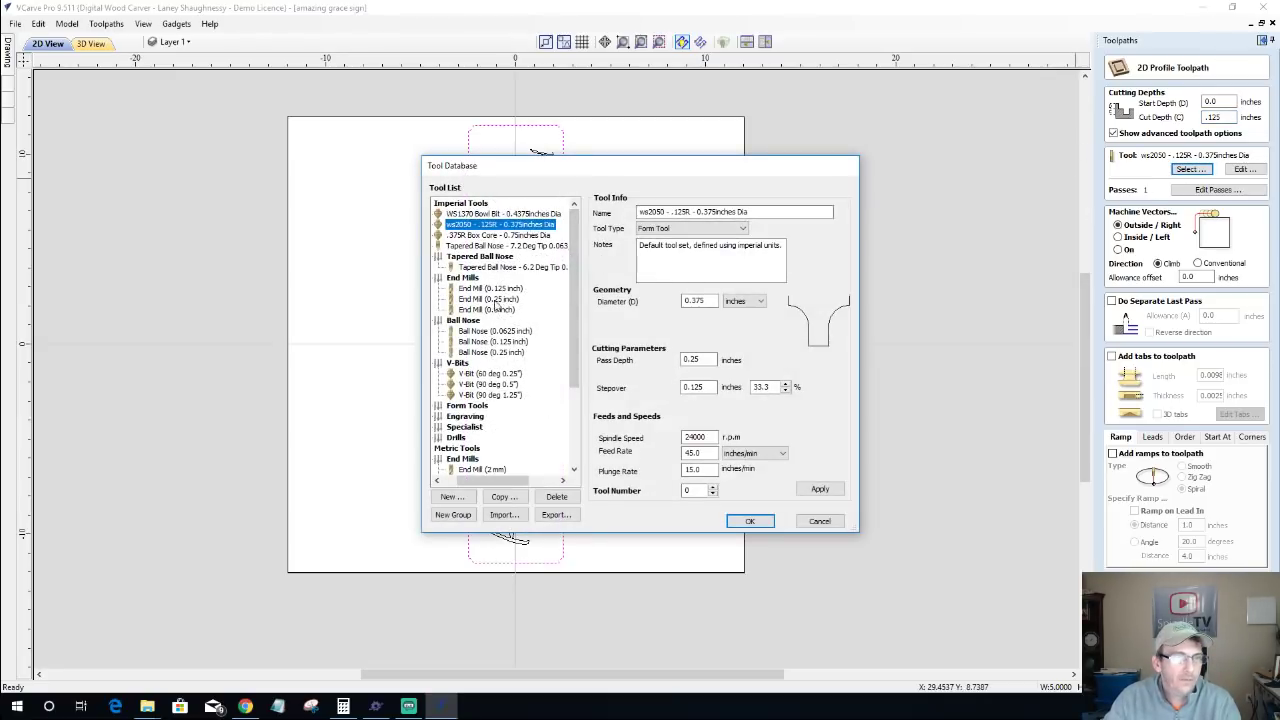
{"action": "left_click", "coordinate": [490, 374]}
{"action": "left_click", "coordinate": [750, 521]}
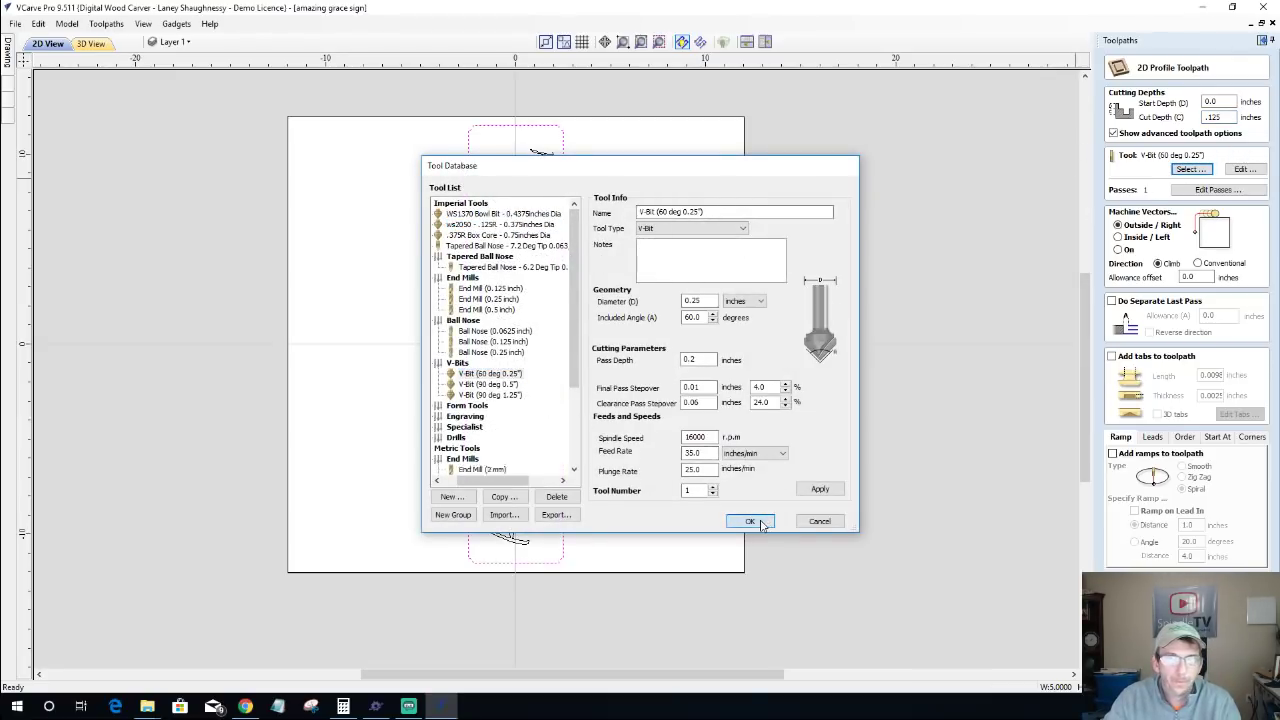
{"action": "left_click", "coordinate": [1119, 250]}
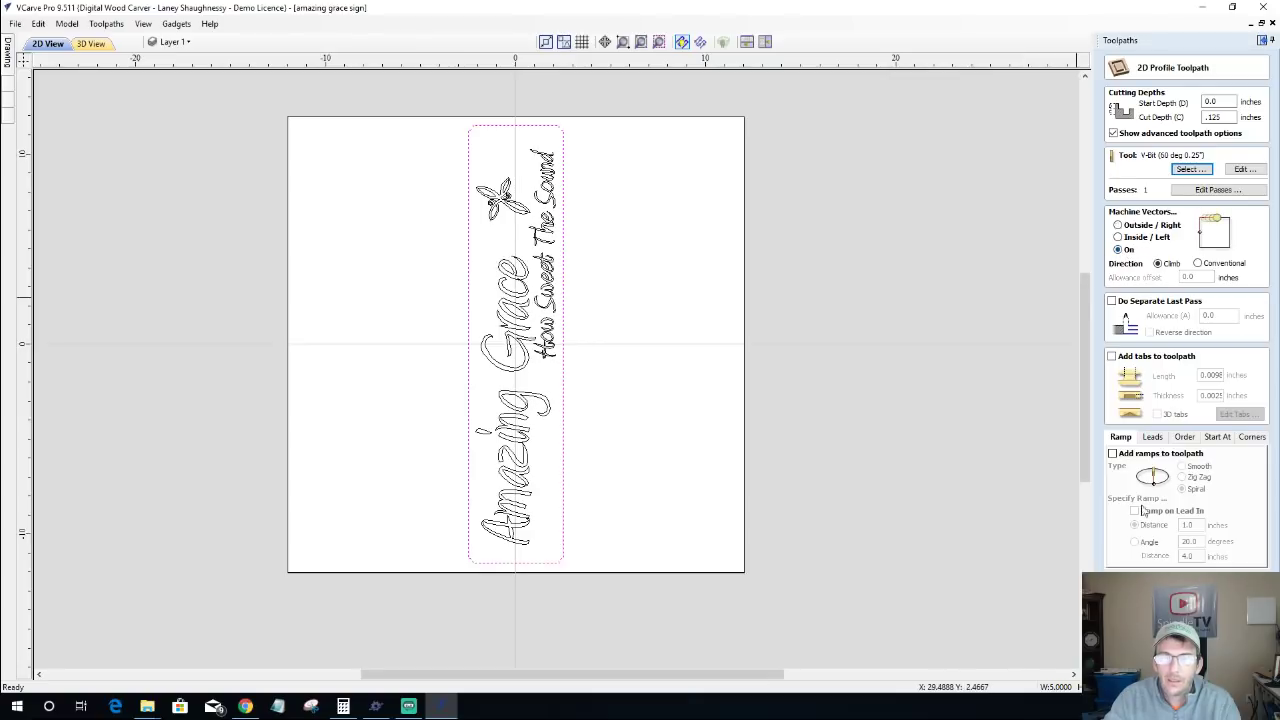
{"action": "left_click", "coordinate": [1150, 660]}
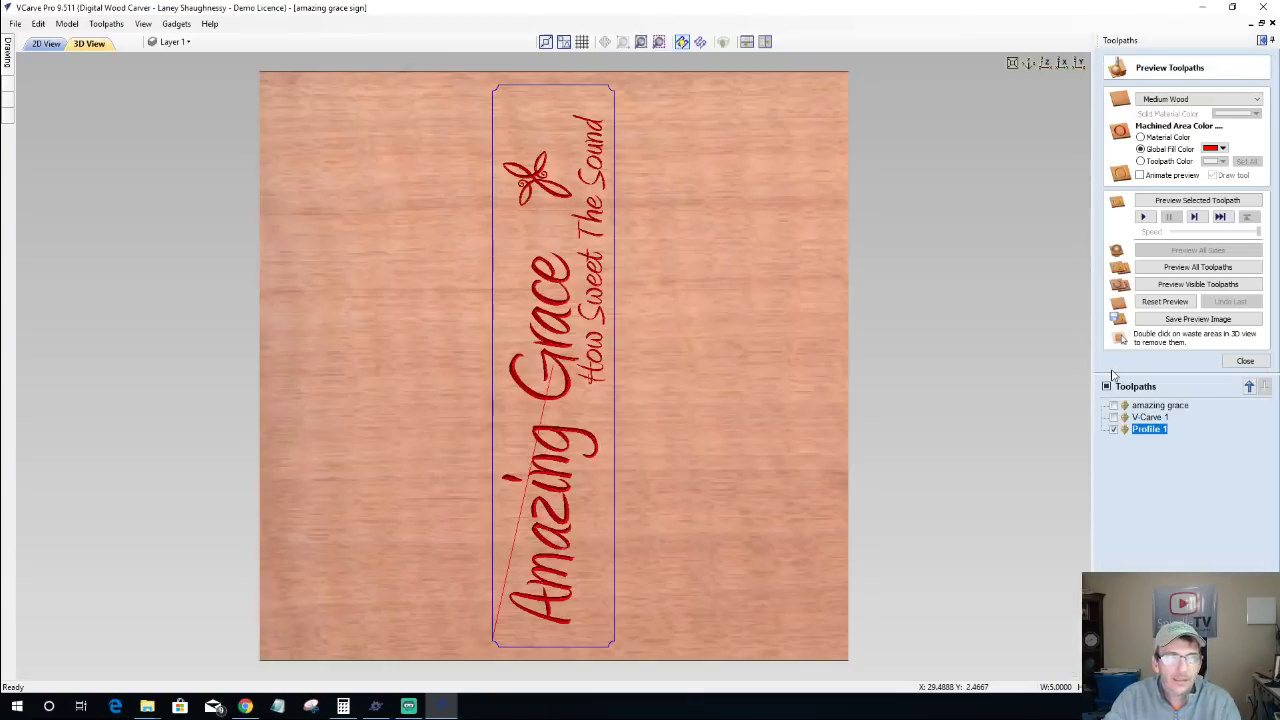
{"action": "left_click", "coordinate": [1165, 268]}
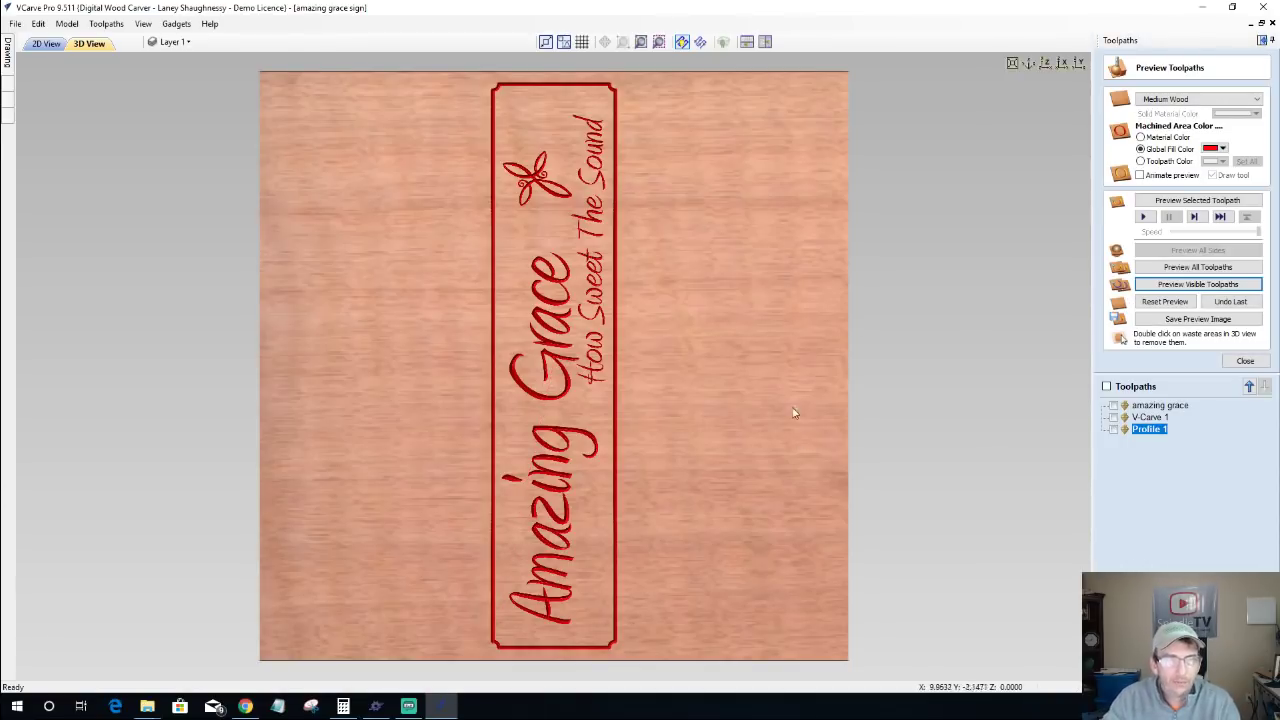
Step: Select V-Carve 1 and Profile 1 to be saved together as one toolpath file
{"action": "left_click", "coordinate": [1245, 361]}
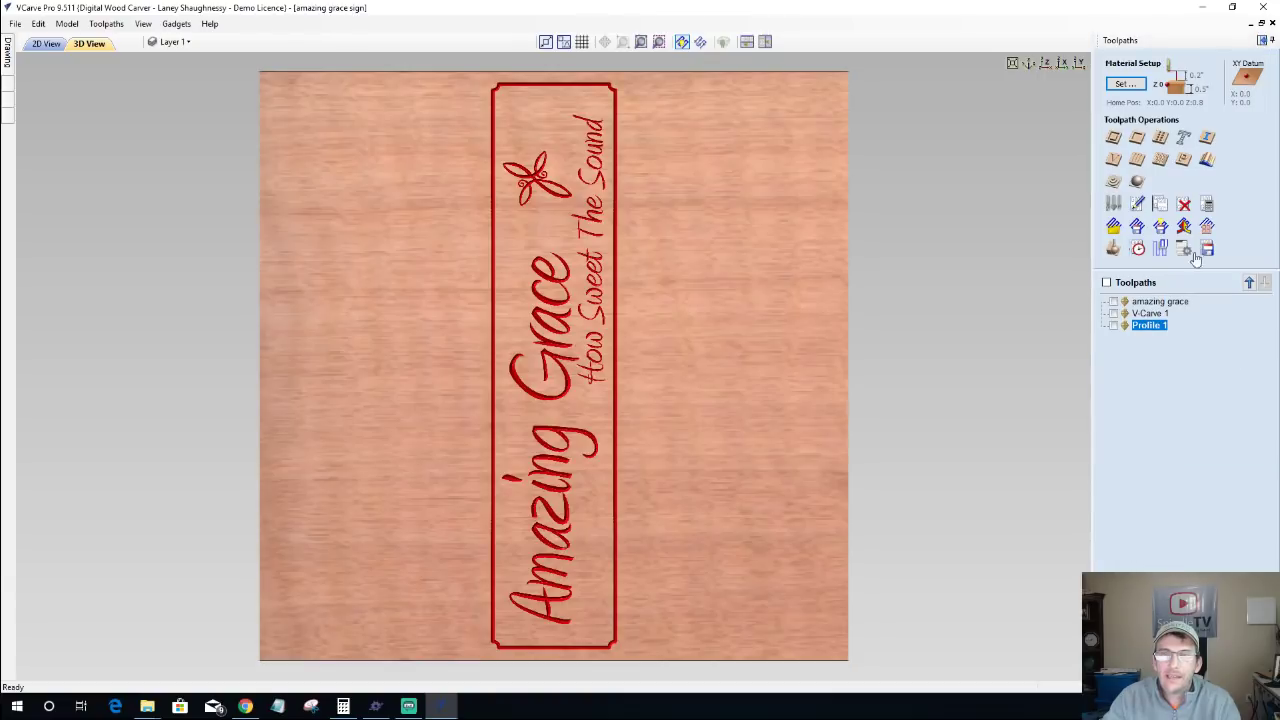
{"action": "left_click", "coordinate": [1207, 249]}
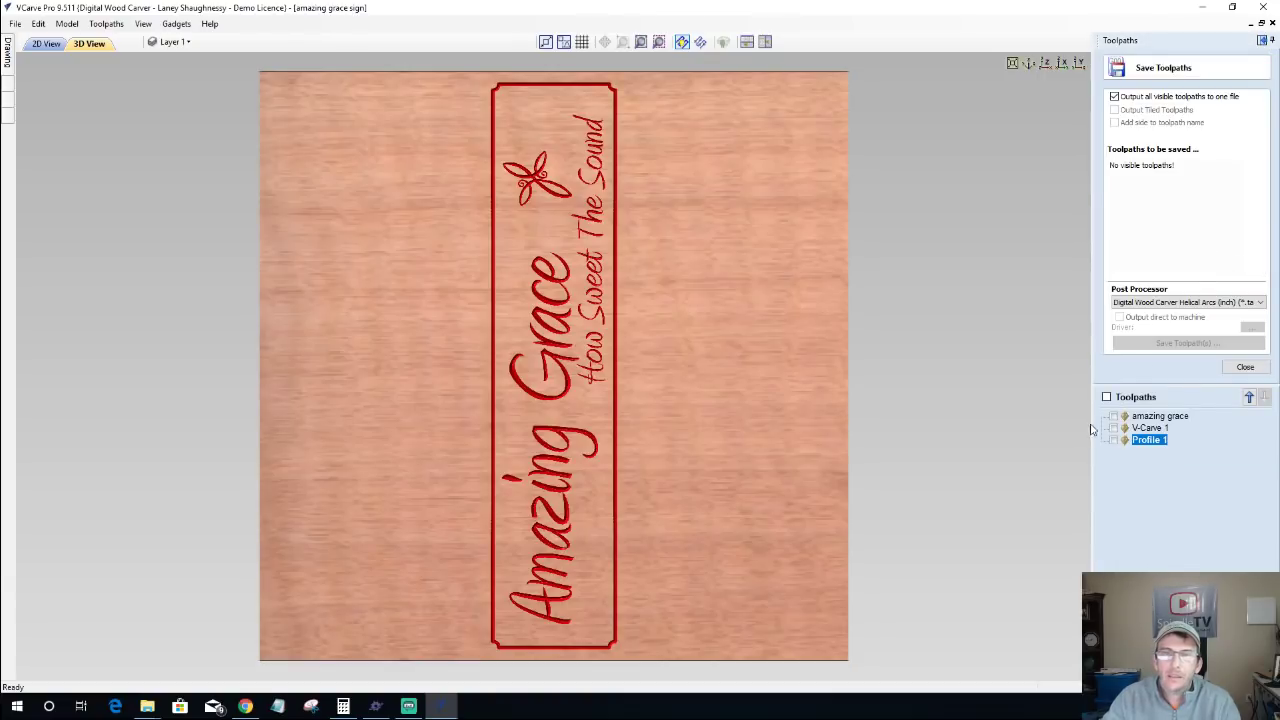
{"action": "left_click", "coordinate": [1113, 428]}
{"action": "left_click", "coordinate": [1113, 440]}
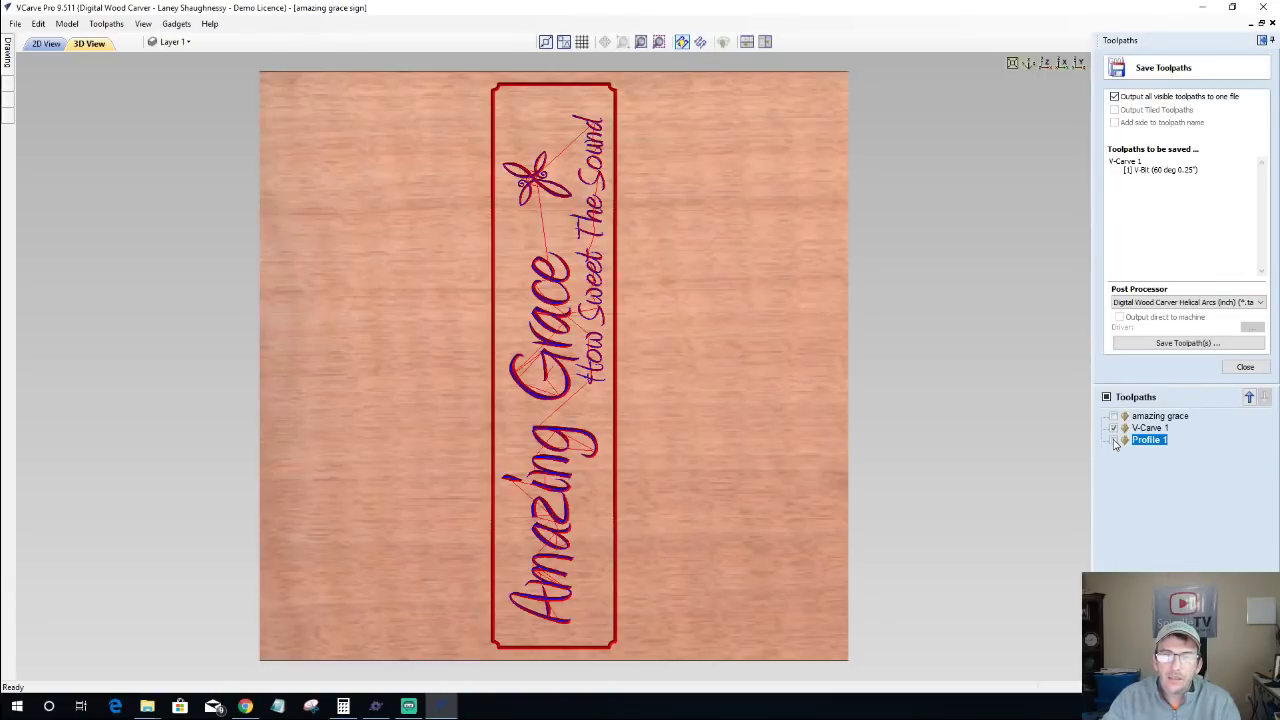
{"action": "left_click", "coordinate": [1166, 346]}
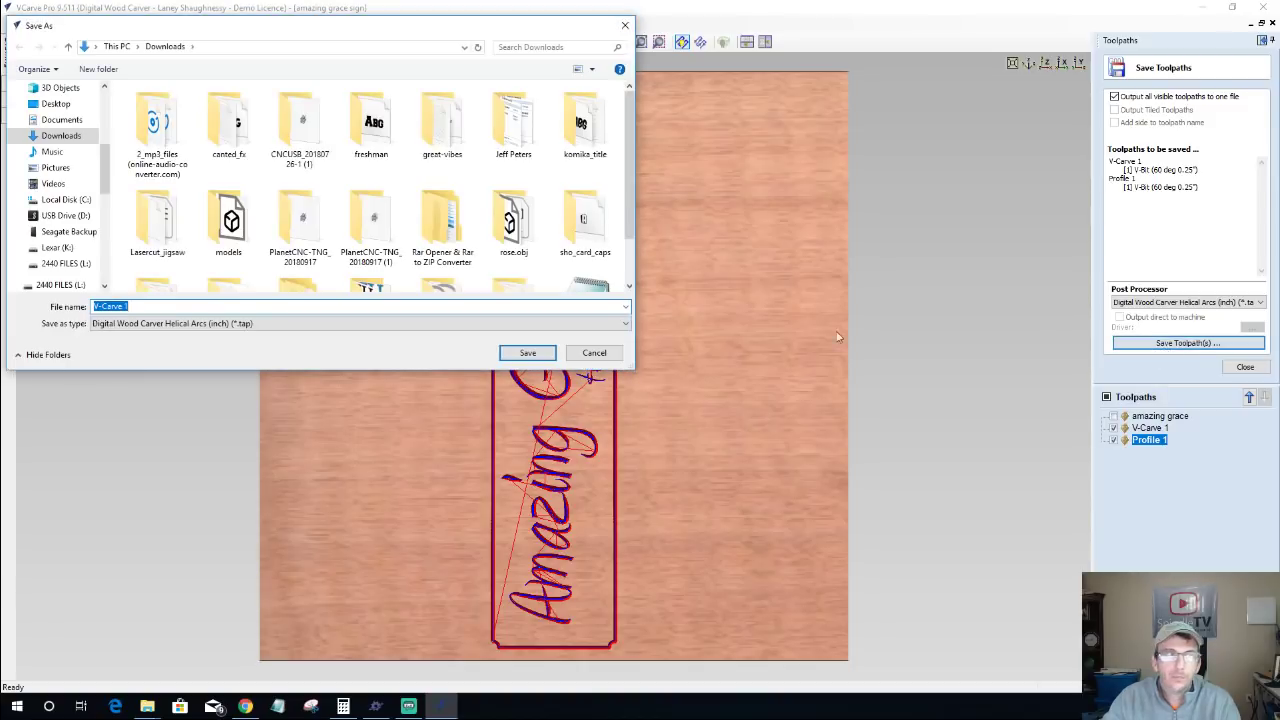
Step: Save the toolpath file as 'amazing grace' in the L: drive's V-cutter 60 degree Sample G-code folder
{"action": "left_click", "coordinate": [64, 264]}
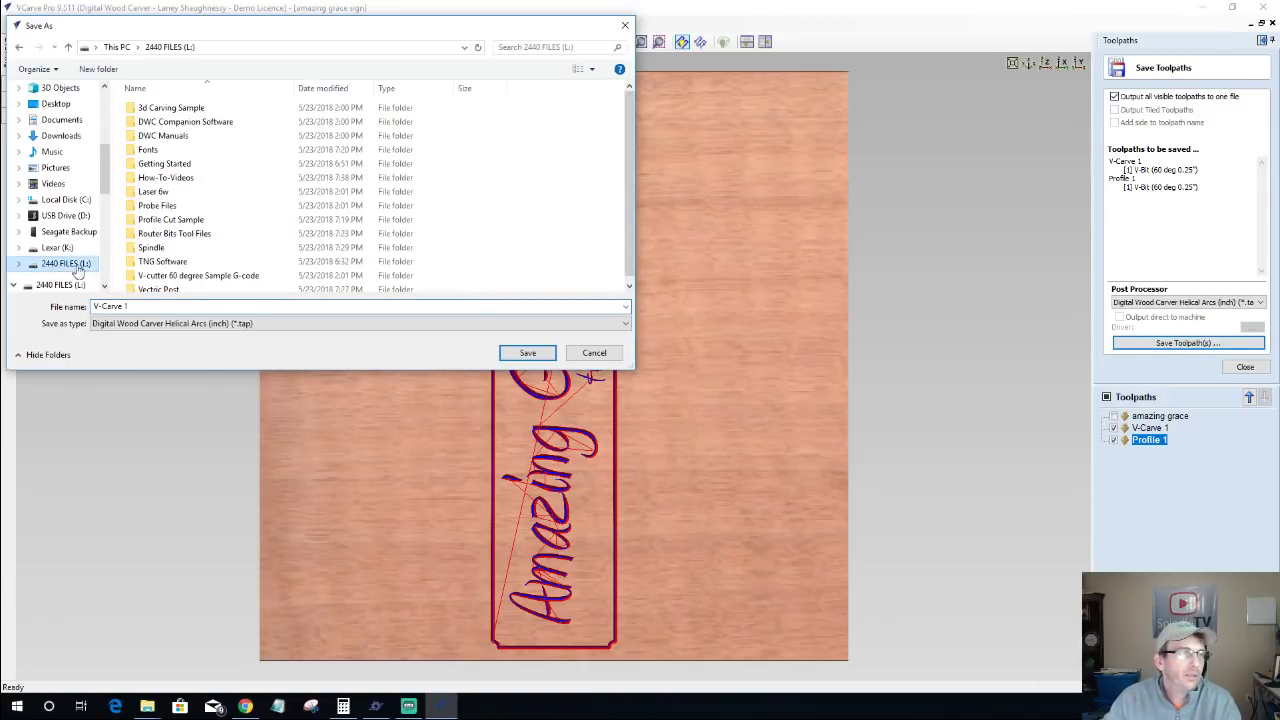
{"action": "left_click", "coordinate": [152, 277]}
{"action": "double_click", "coordinate": [152, 277]}
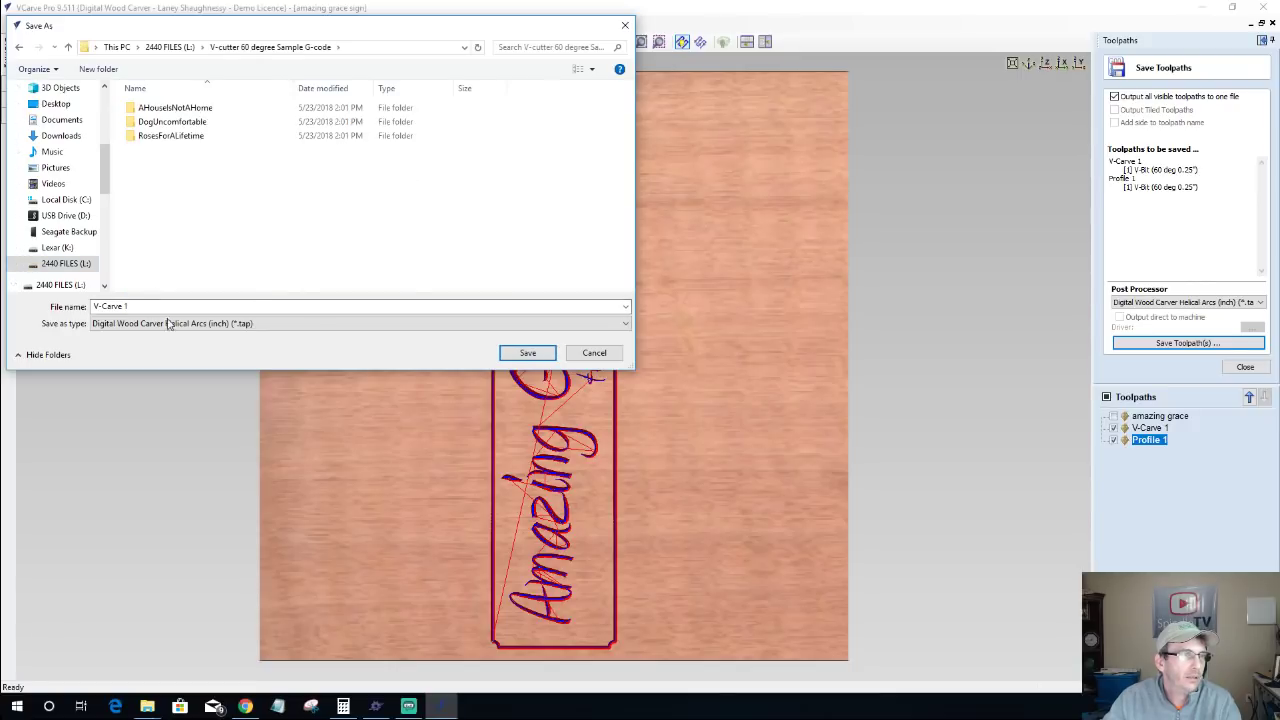
{"action": "type", "text": "amazing grace"}
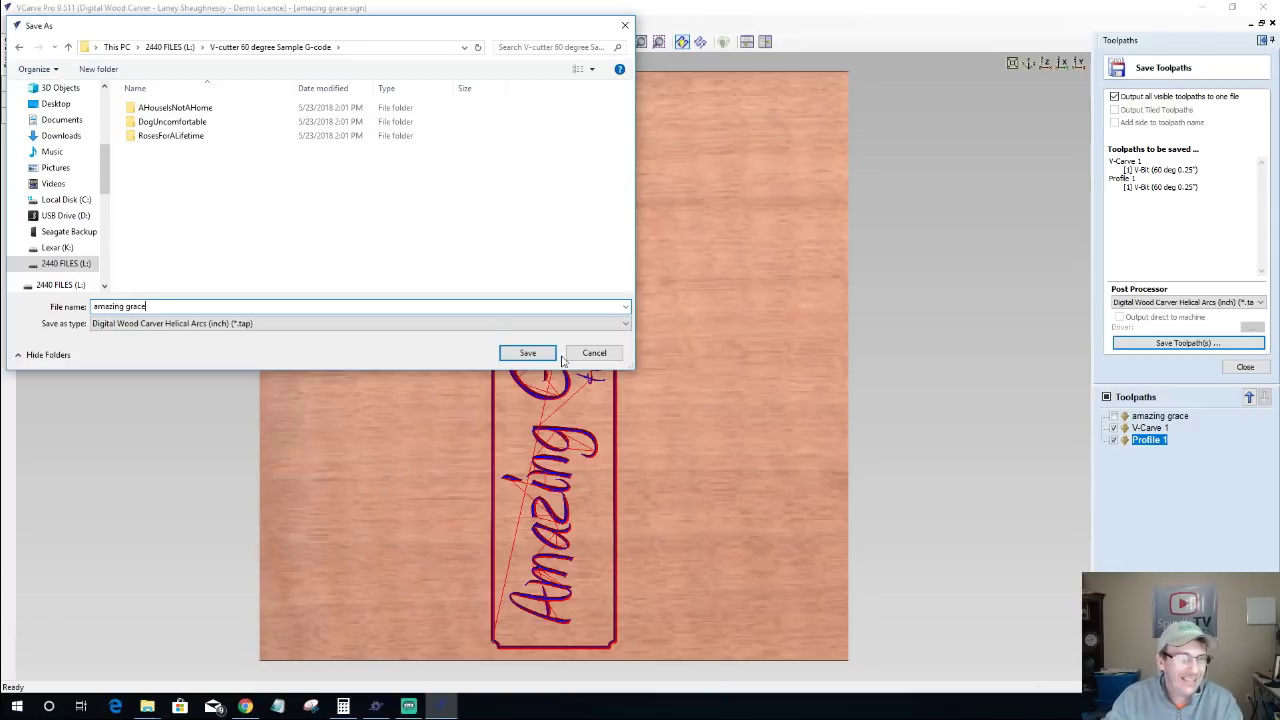
{"action": "left_click", "coordinate": [527, 353]}
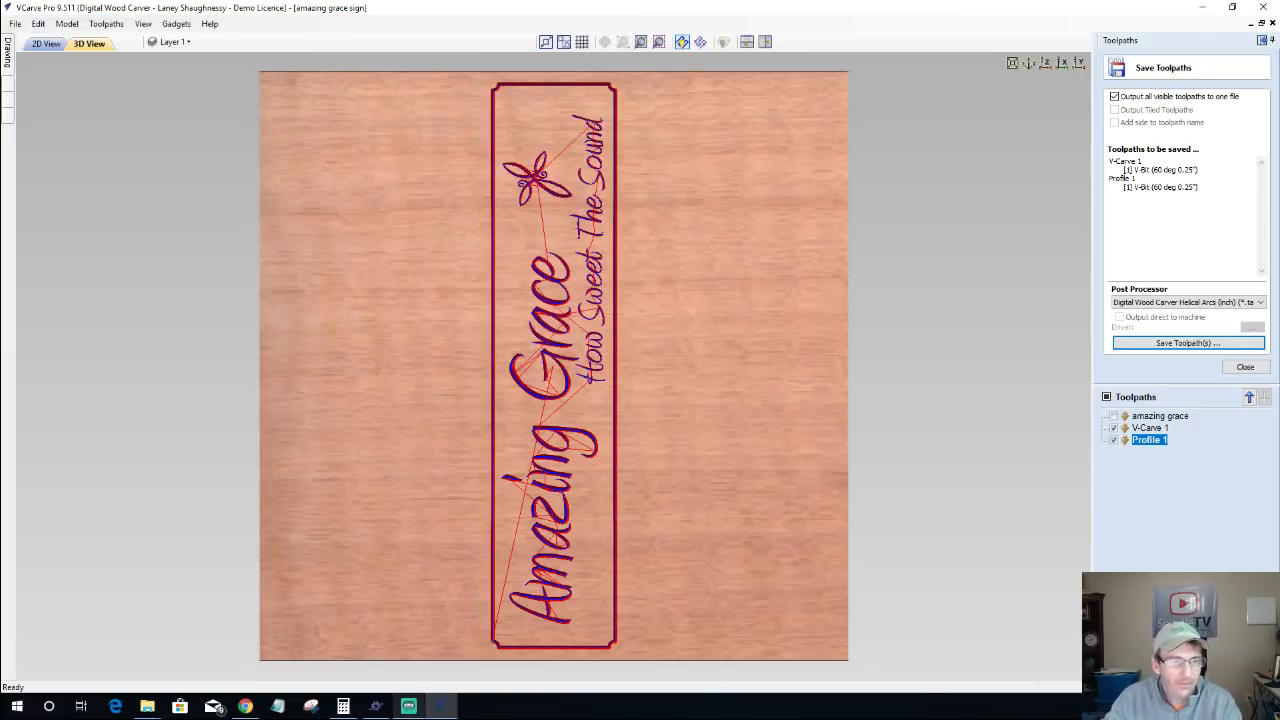
{"action": "left_click", "coordinate": [376, 707]}
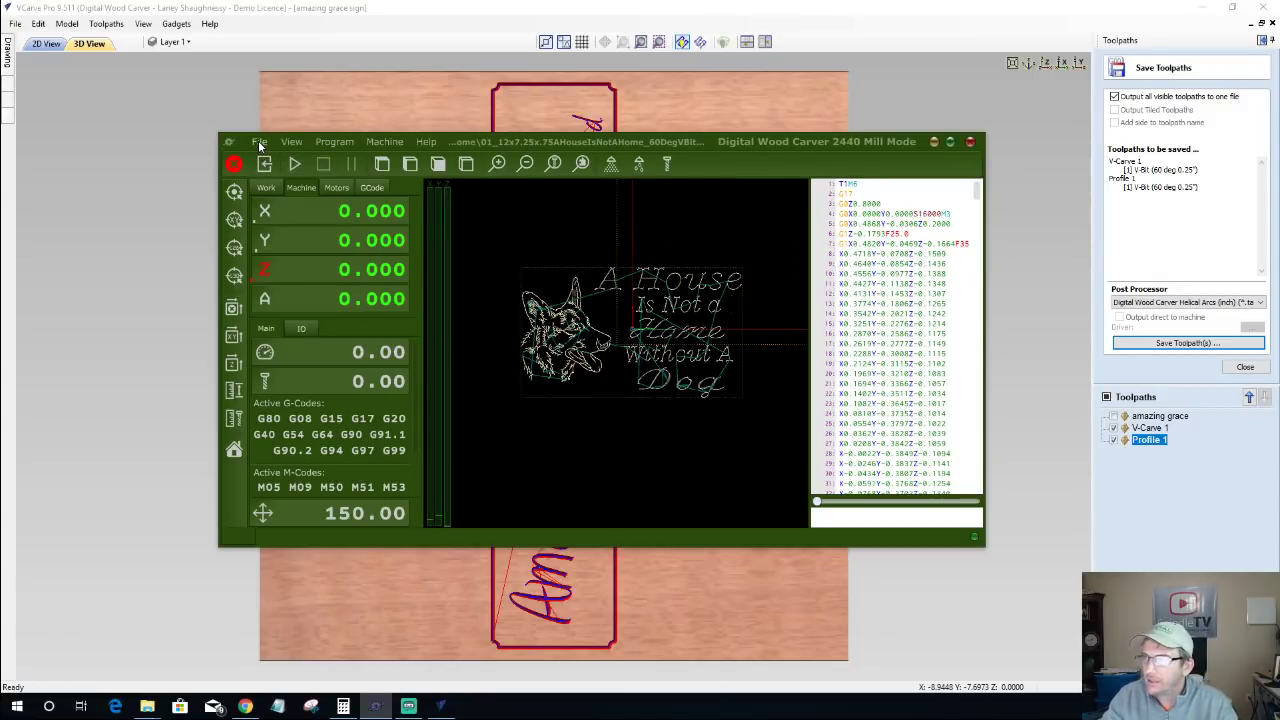
Step: Load amazing grace.tap into the Digital Wood Carver controller, then minimise the controller
{"action": "left_click", "coordinate": [258, 141]}
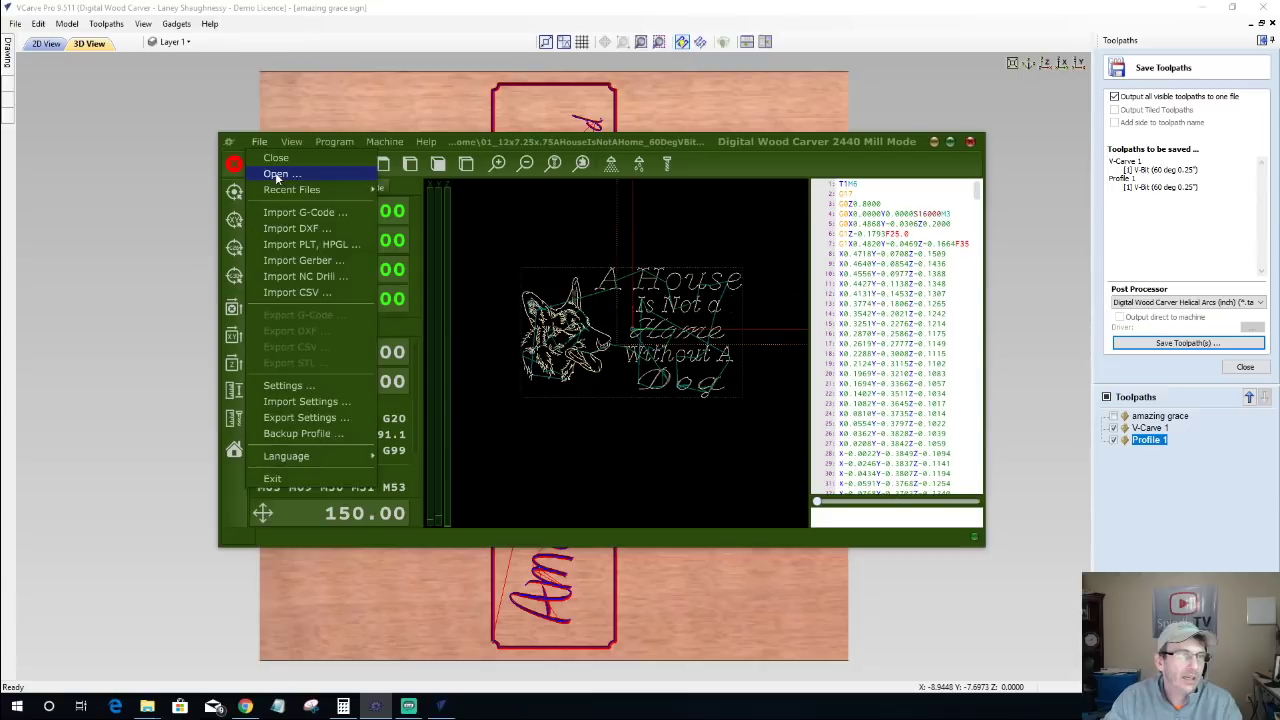
{"action": "left_click", "coordinate": [280, 174]}
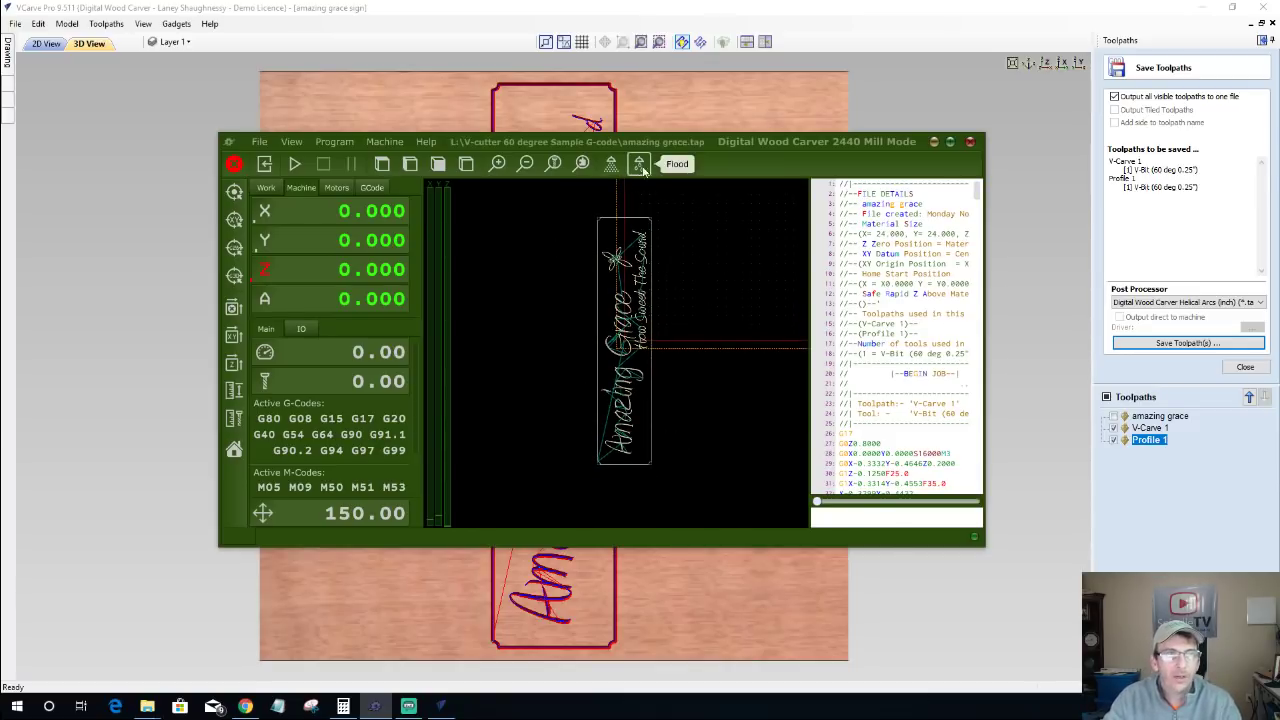
{"action": "left_click", "coordinate": [637, 100]}
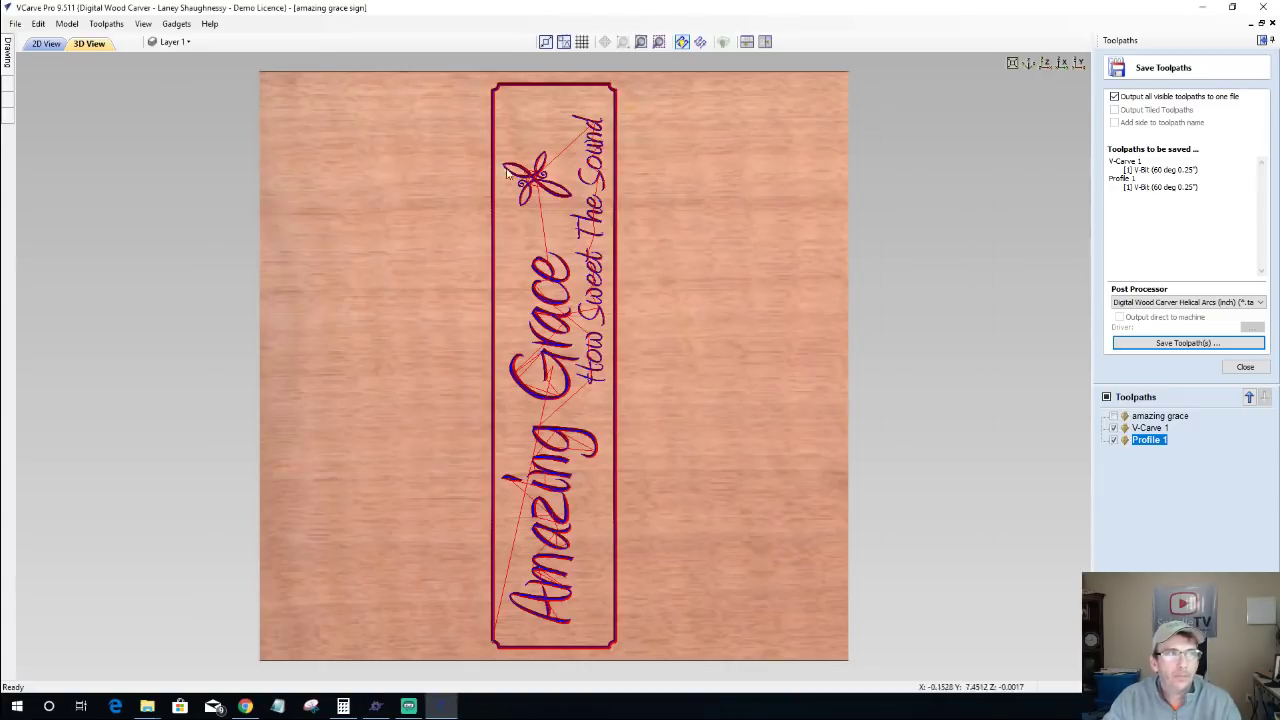
Step: In 2D View, rotate the Amazing Grace lettering and flower -90° about the centre pivot
{"action": "left_click", "coordinate": [46, 44]}
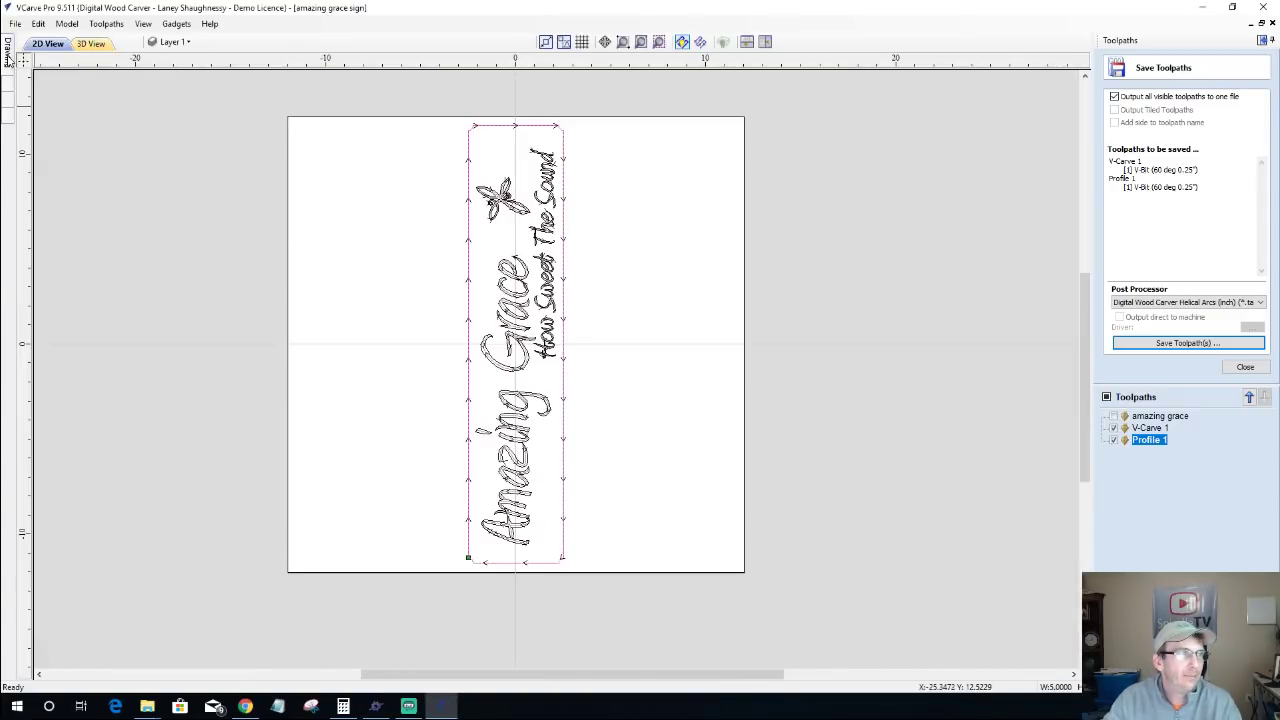
{"action": "mouse_move", "coordinate": [8, 55]}
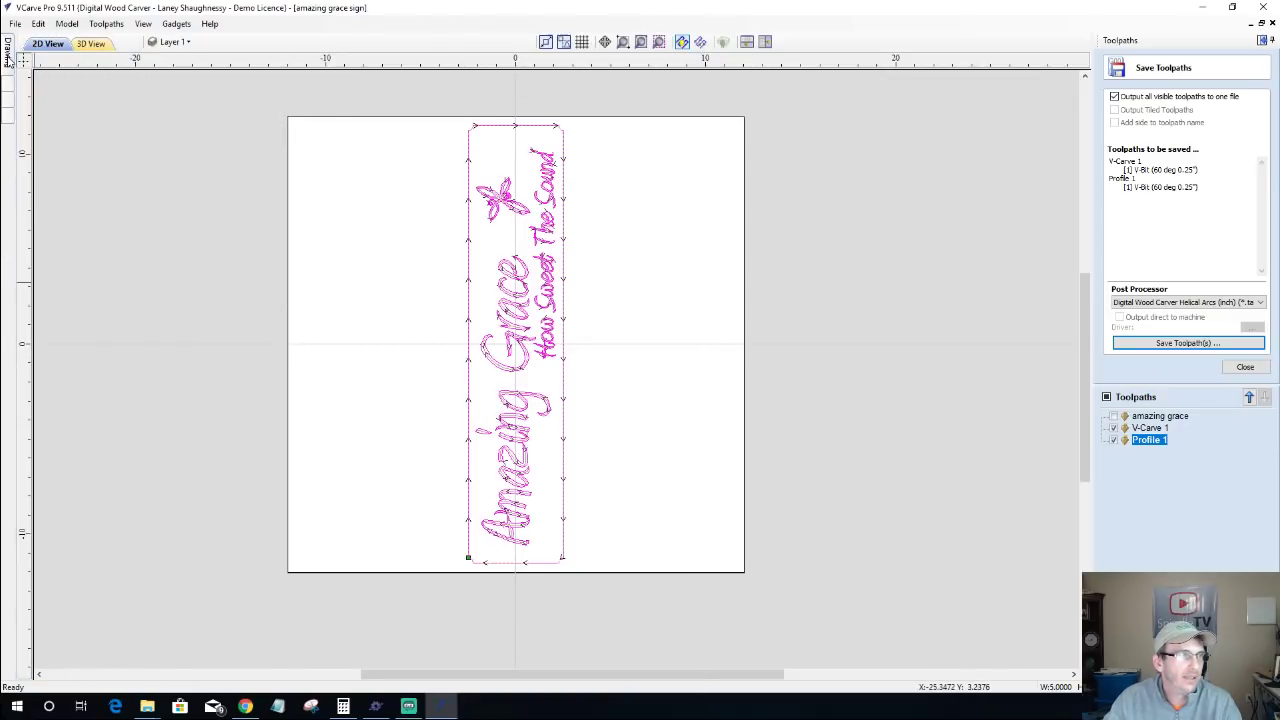
{"action": "left_click", "coordinate": [73, 226]}
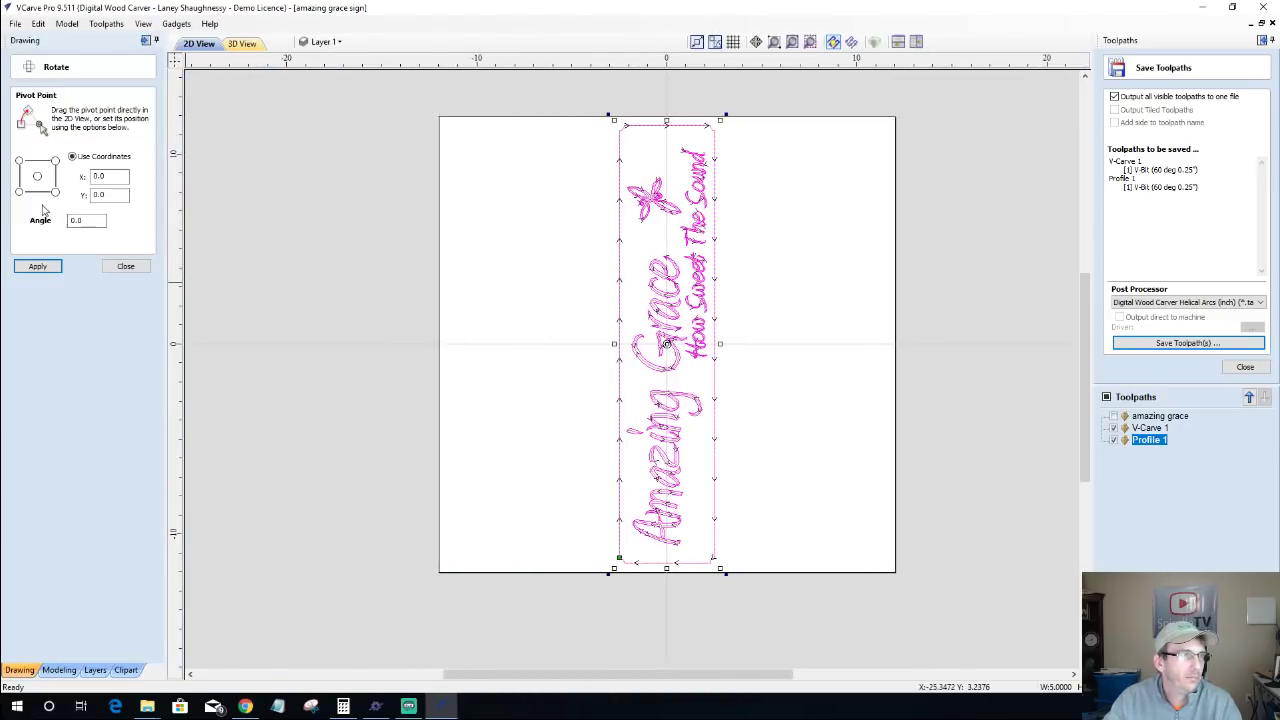
{"action": "left_click", "coordinate": [37, 176]}
{"action": "double_click", "coordinate": [74, 220]}
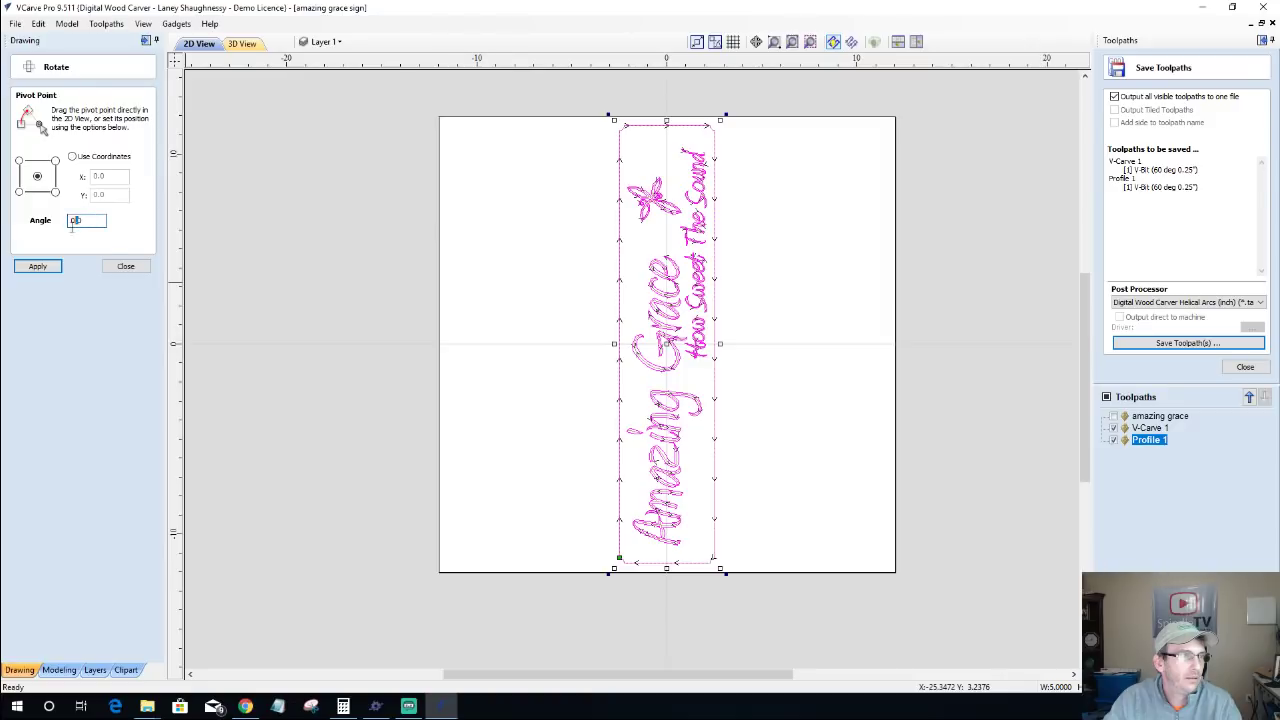
{"action": "type", "text": "-90"}
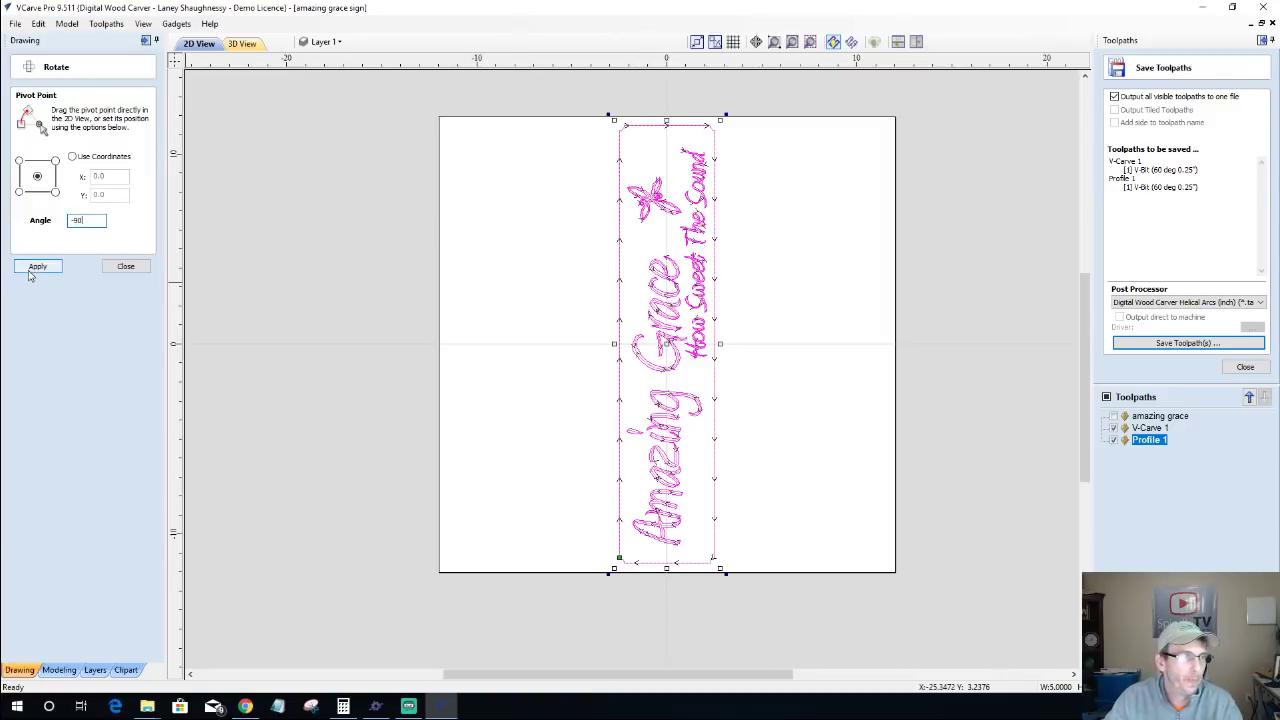
{"action": "left_click", "coordinate": [31, 269]}
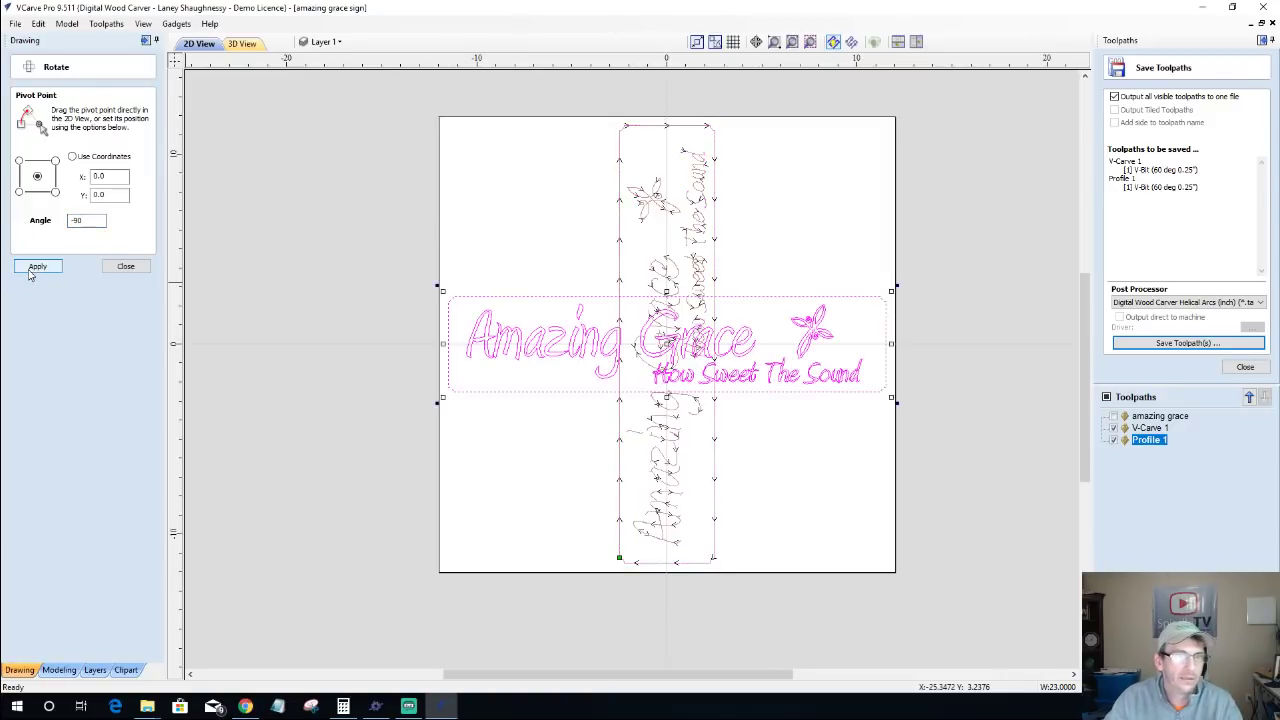
Step: Delete the old amazing grace toolpath from the toolpath list
{"action": "left_click", "coordinate": [1241, 367]}
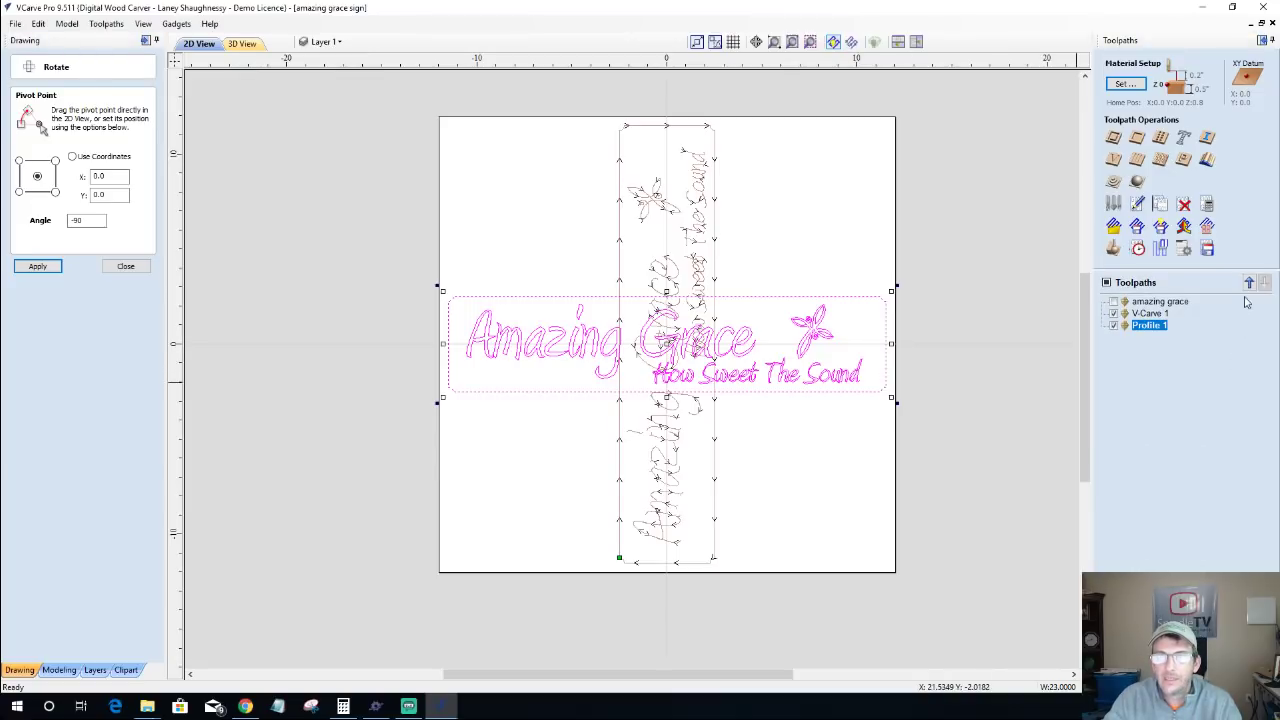
{"action": "left_click", "coordinate": [1137, 303]}
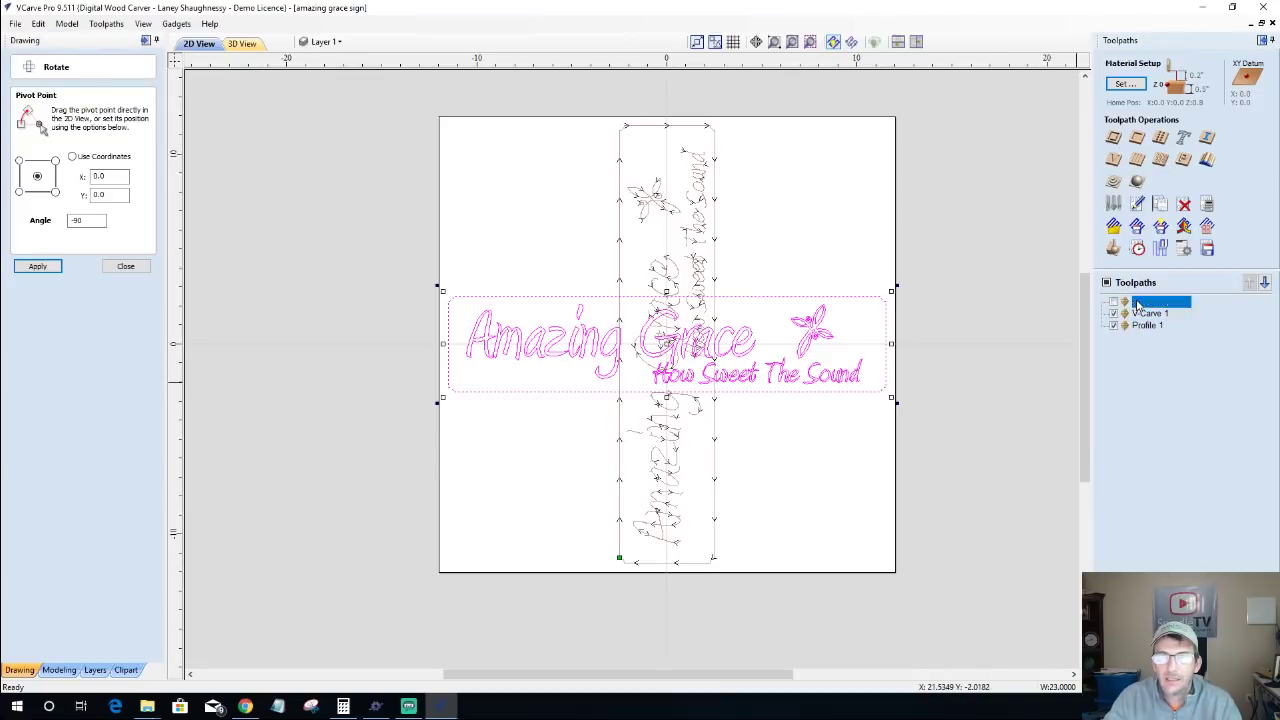
{"action": "right_click", "coordinate": [1137, 303]}
{"action": "mouse_move", "coordinate": [1160, 428]}
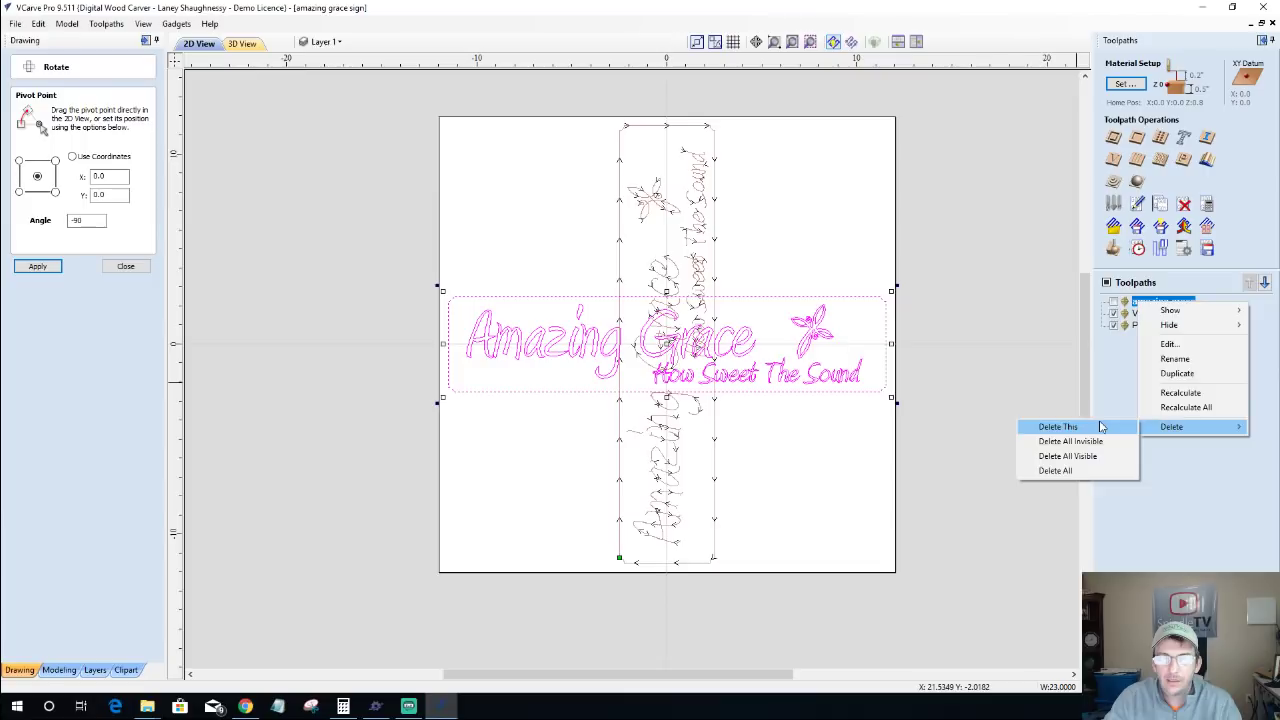
{"action": "left_click", "coordinate": [1045, 427]}
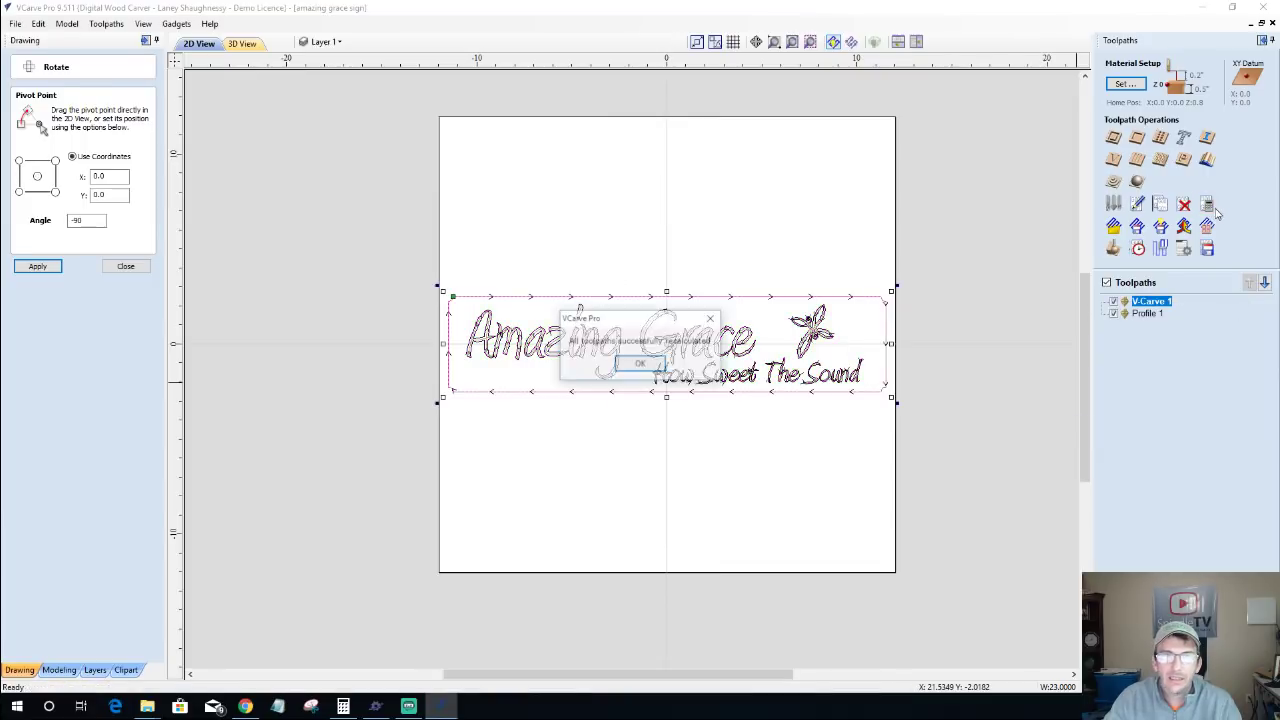
Step: Save the recalculated V-Carve 1 and Profile 1 toolpaths, replacing amazing grace.tap
{"action": "left_click", "coordinate": [658, 363]}
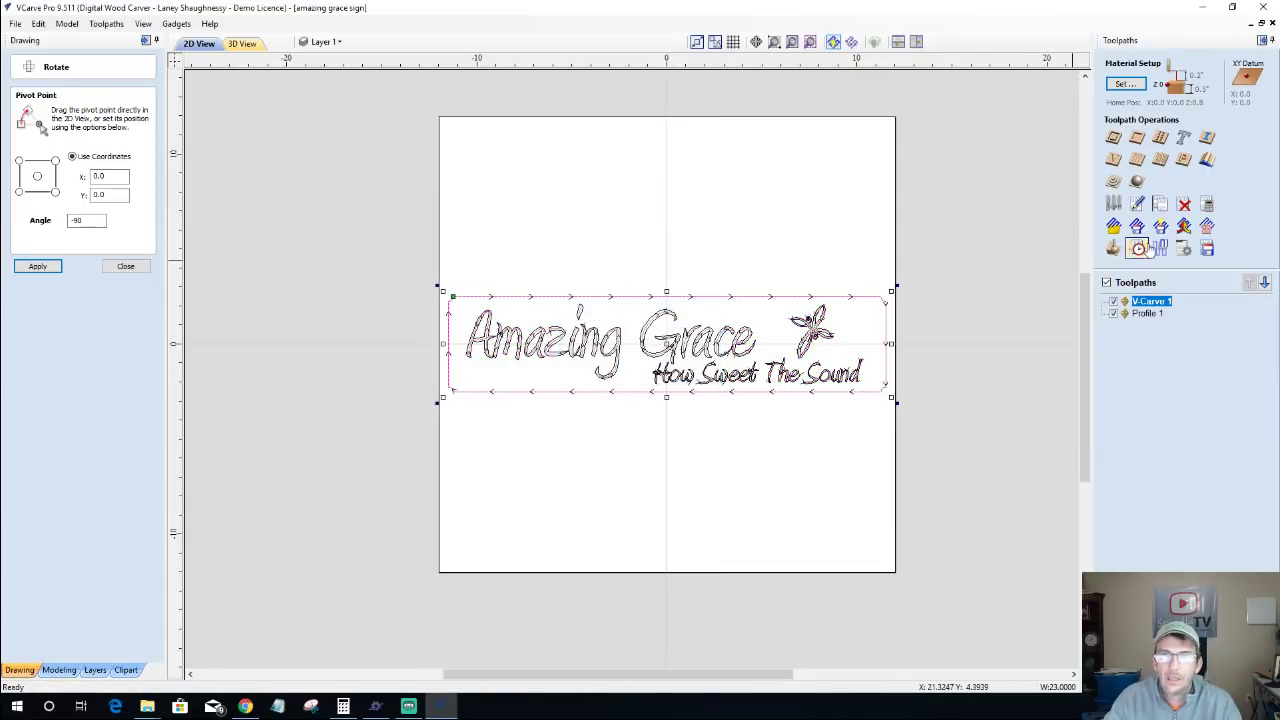
{"action": "left_click", "coordinate": [1207, 248]}
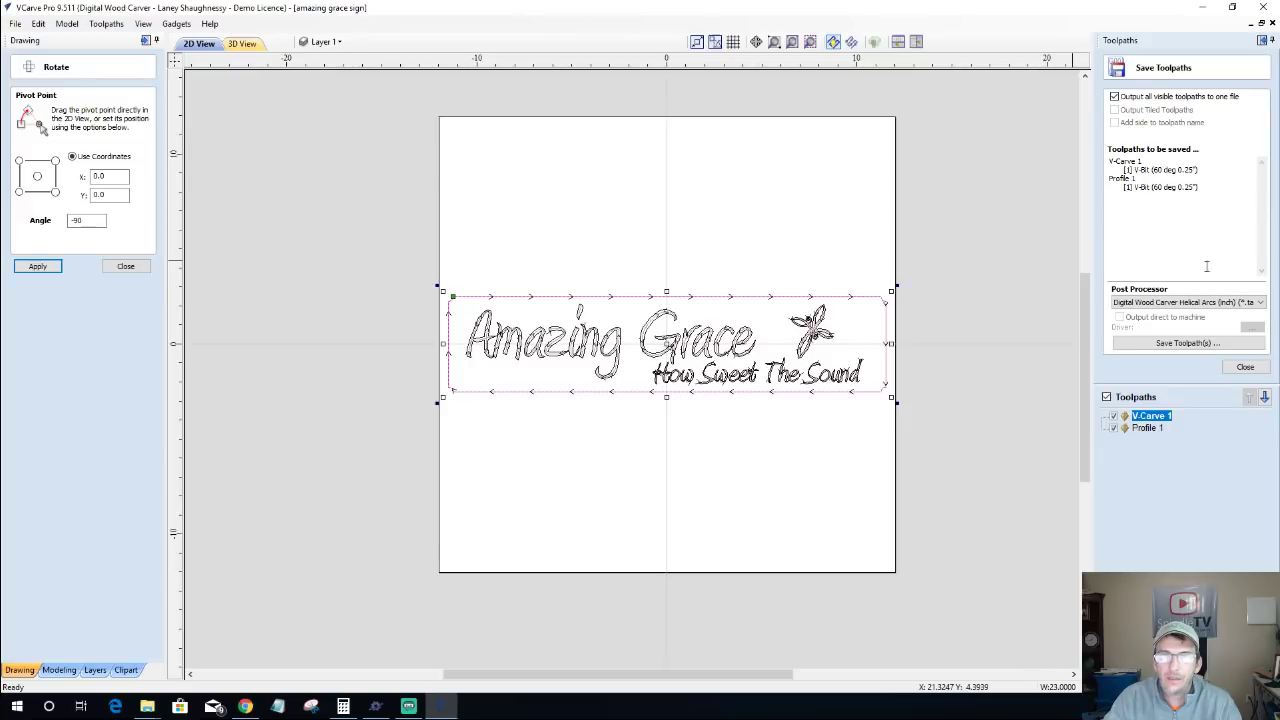
{"action": "left_click", "coordinate": [1188, 343]}
{"action": "left_click", "coordinate": [163, 149]}
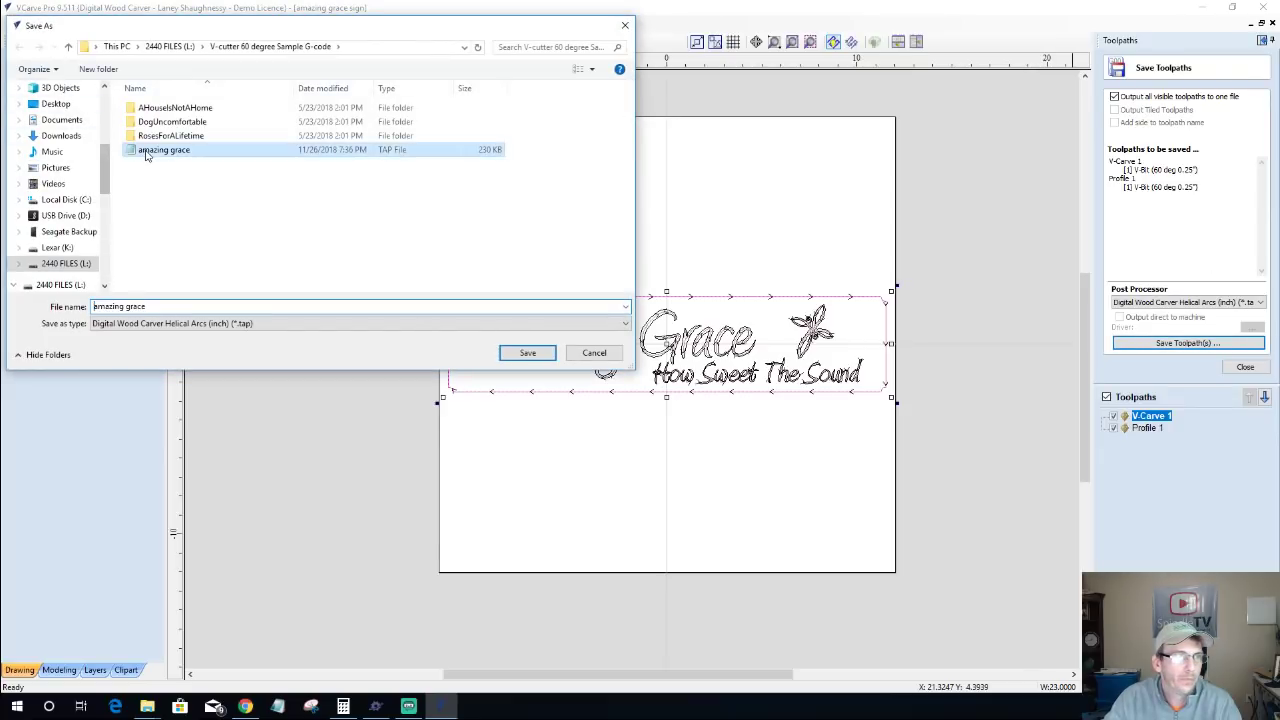
{"action": "left_click", "coordinate": [527, 353]}
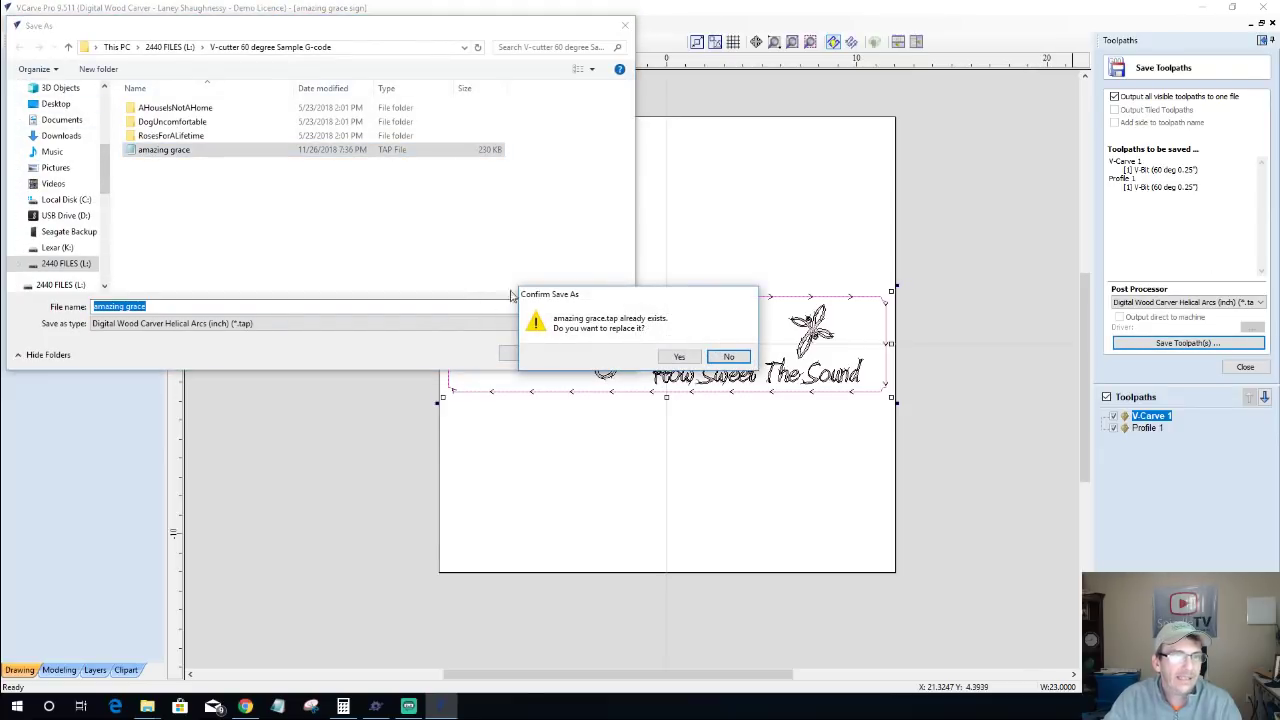
{"action": "left_click", "coordinate": [679, 356]}
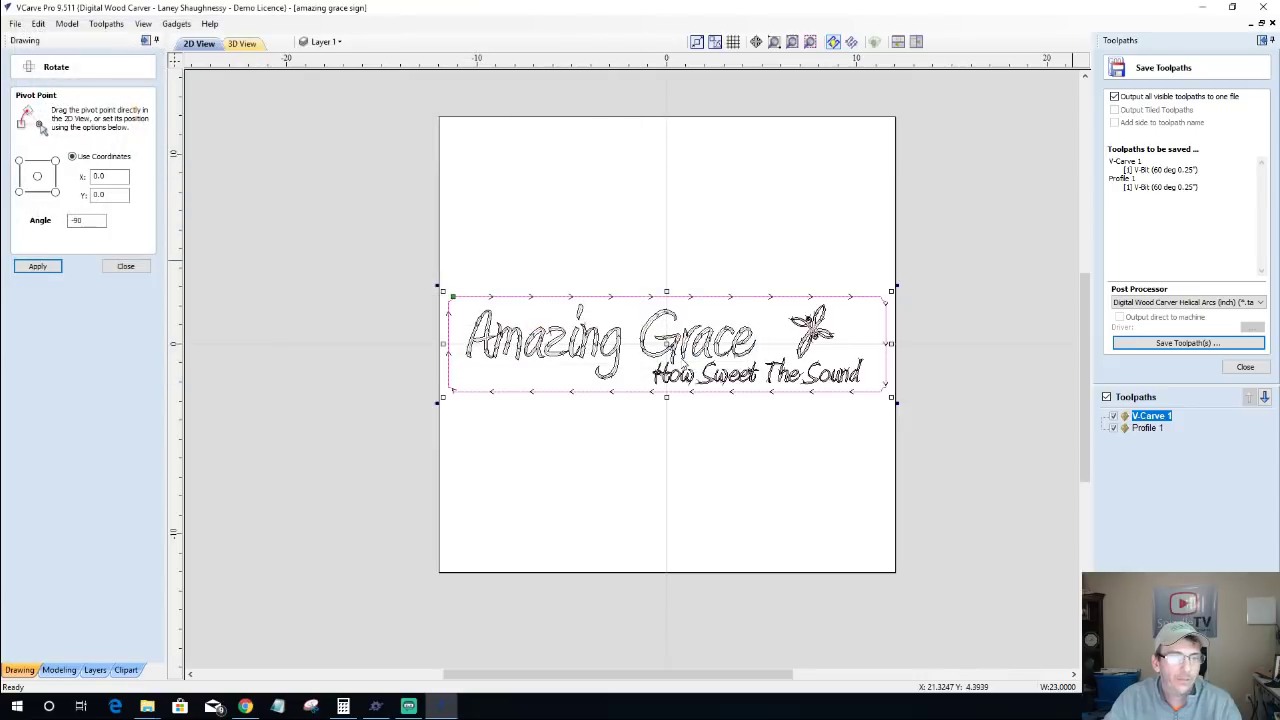
{"action": "left_click", "coordinate": [375, 706]}
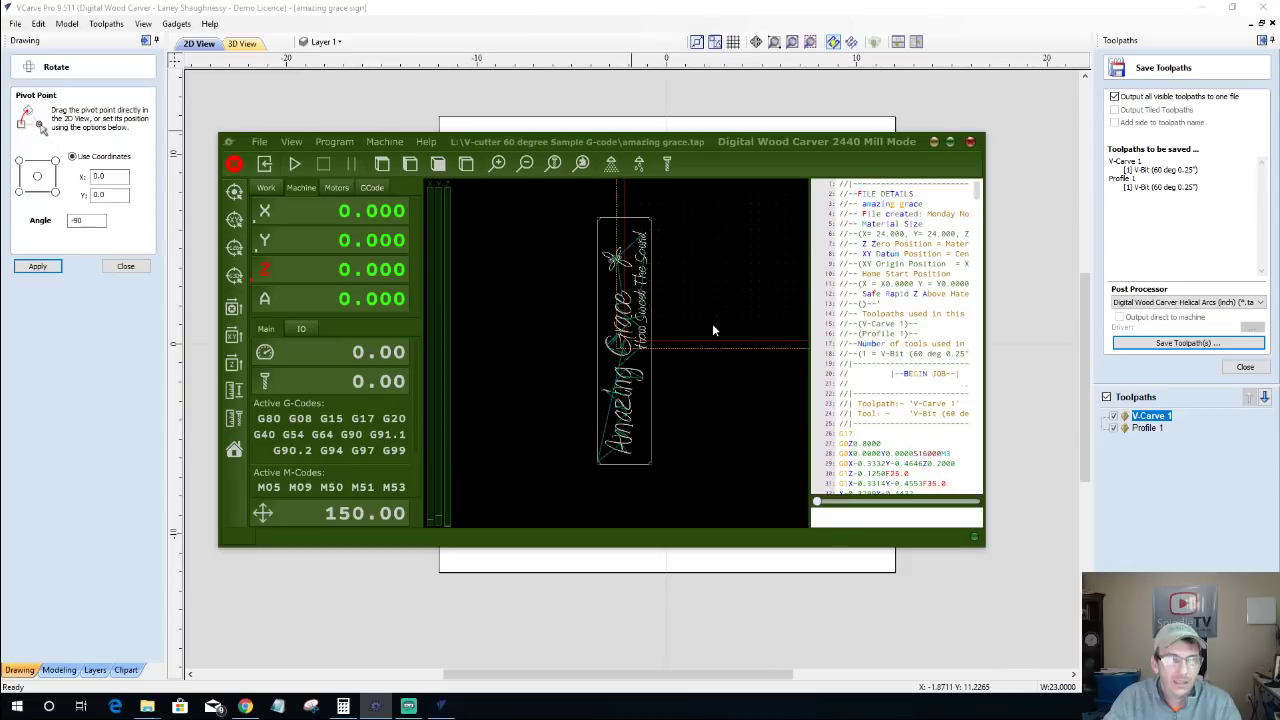
Step: Reopen amazing grace.tap in the controller to show the horizontal sign, then minimise it
{"action": "left_click", "coordinate": [257, 142]}
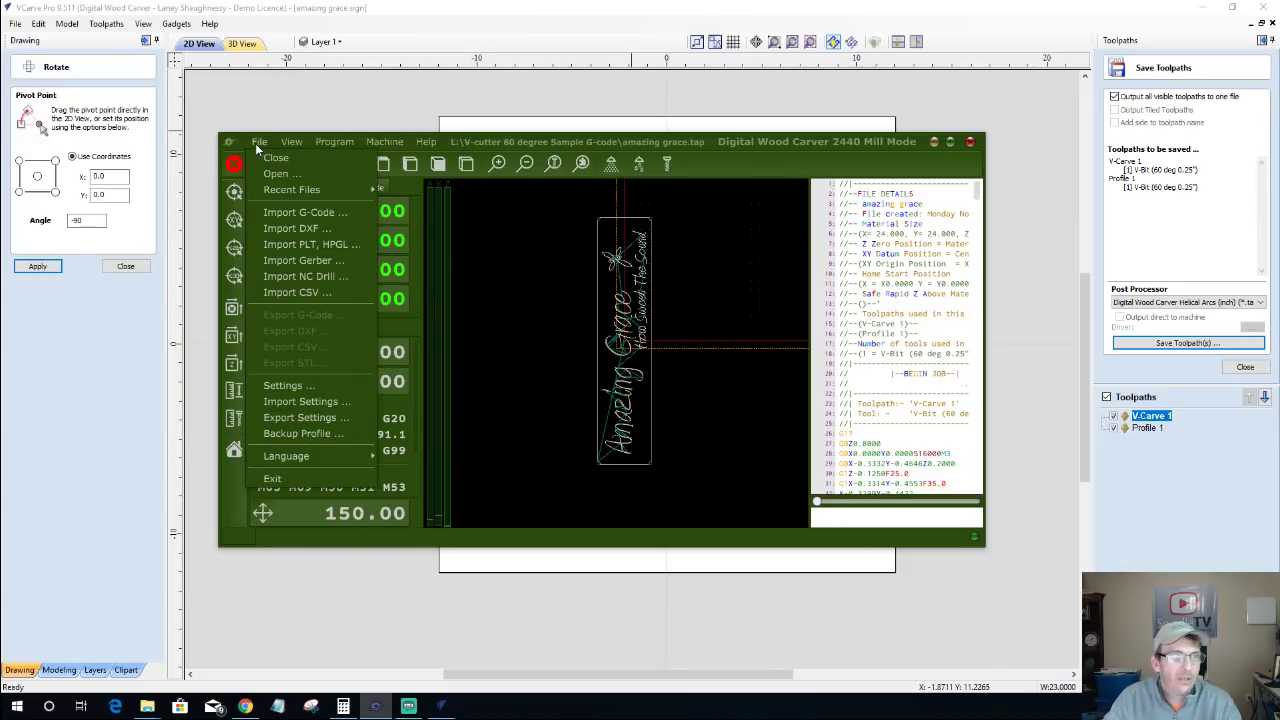
{"action": "left_click", "coordinate": [276, 174]}
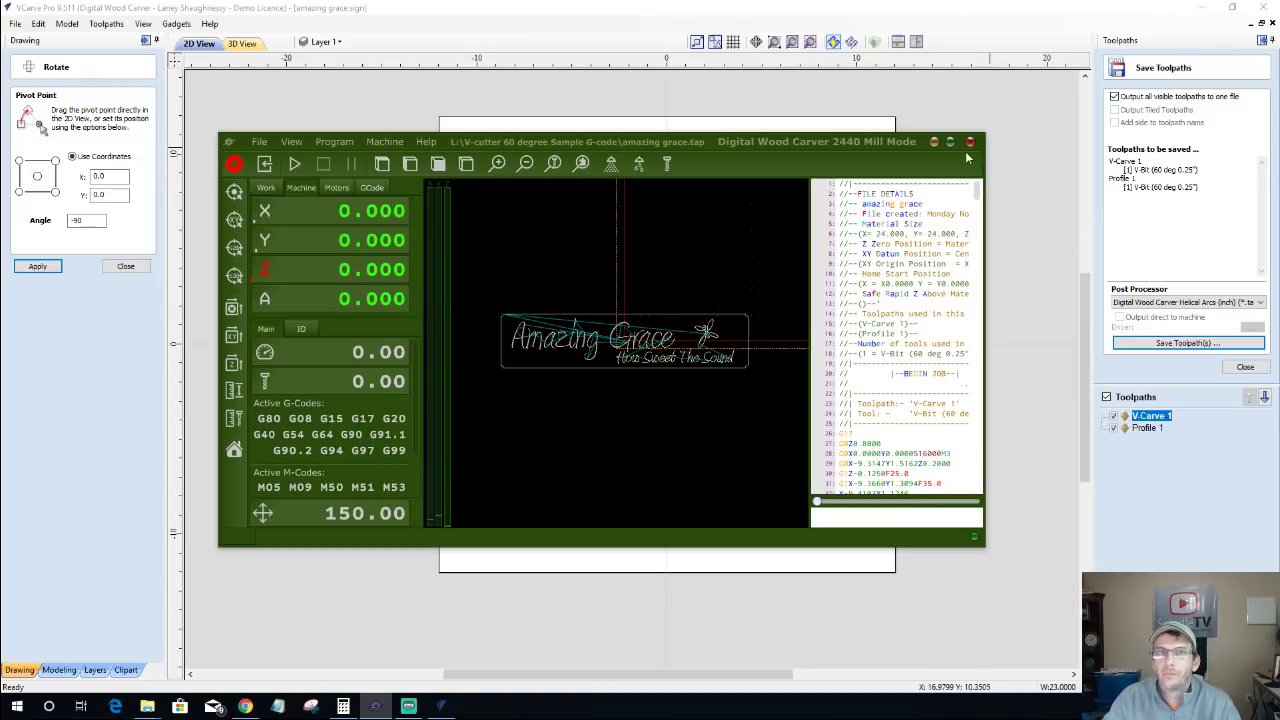
{"action": "left_click", "coordinate": [933, 143]}
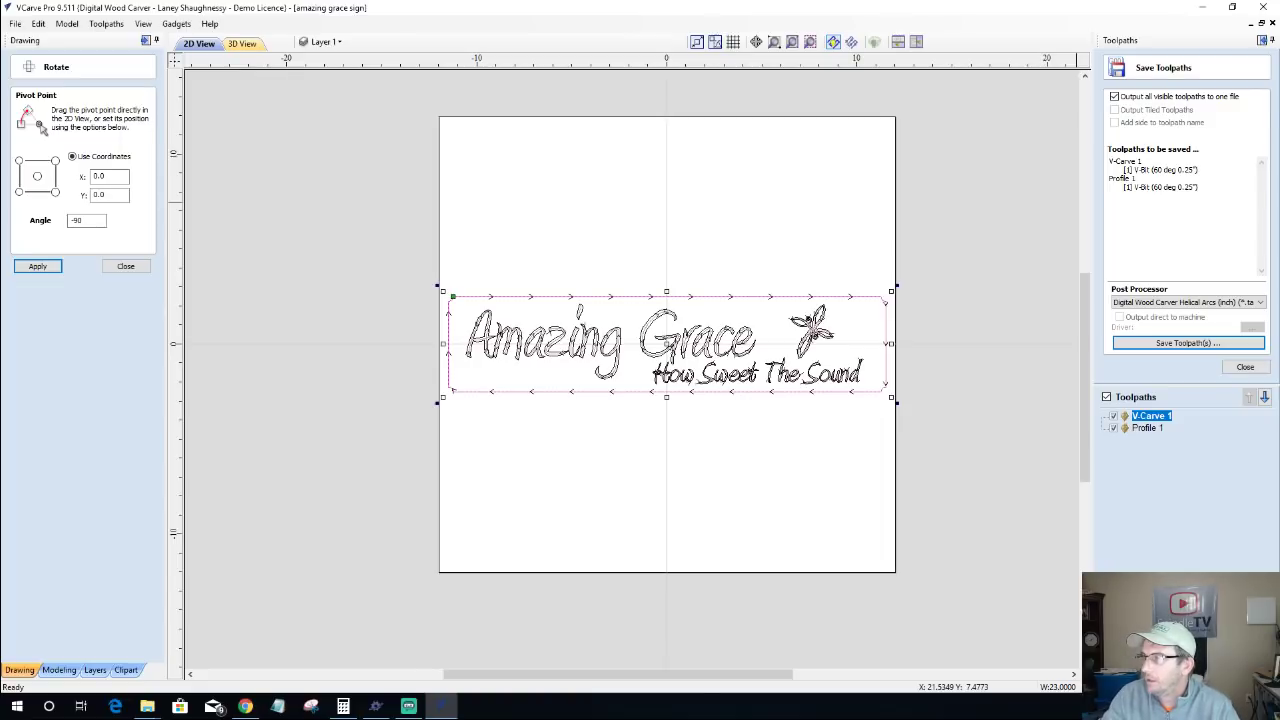
{"action": "left_click", "coordinate": [245, 706]}
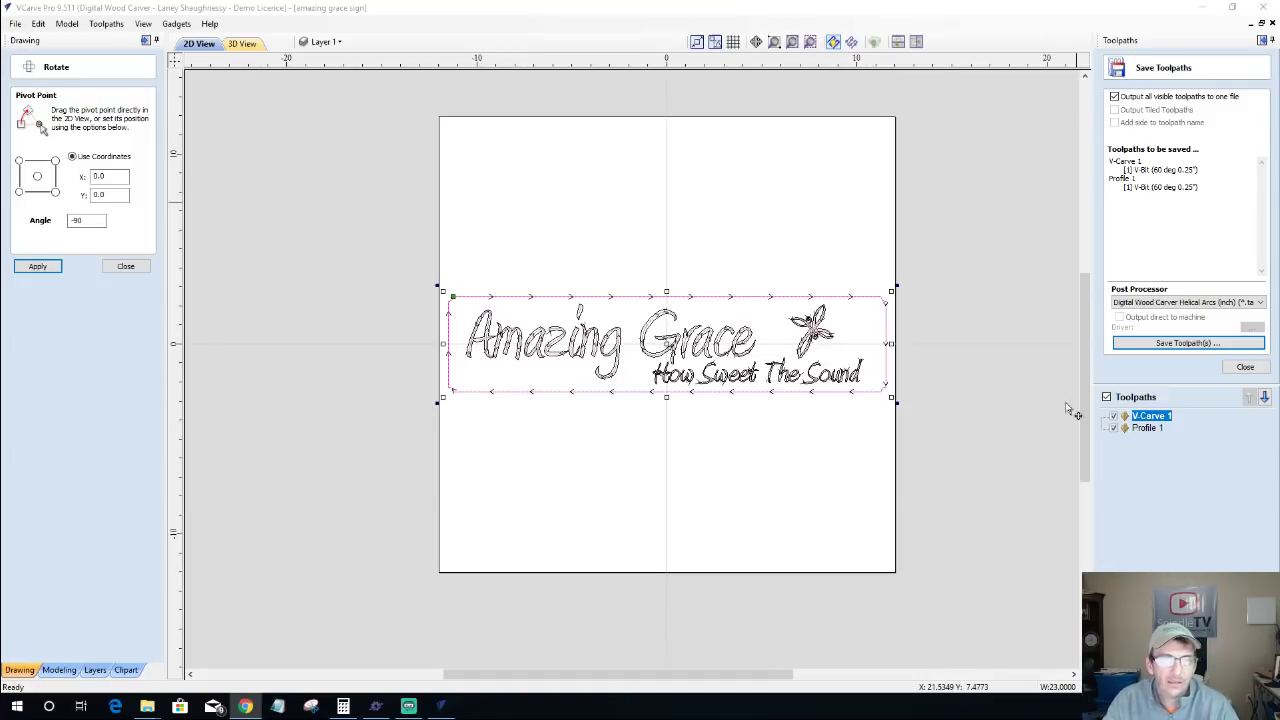
Step: Close the Rotate tool, deselect the text vectors, and undo to restore the amazing grace toolpath
{"action": "scroll", "coordinate": [736, 356], "scroll_direction": "up", "scroll_amount": 2}
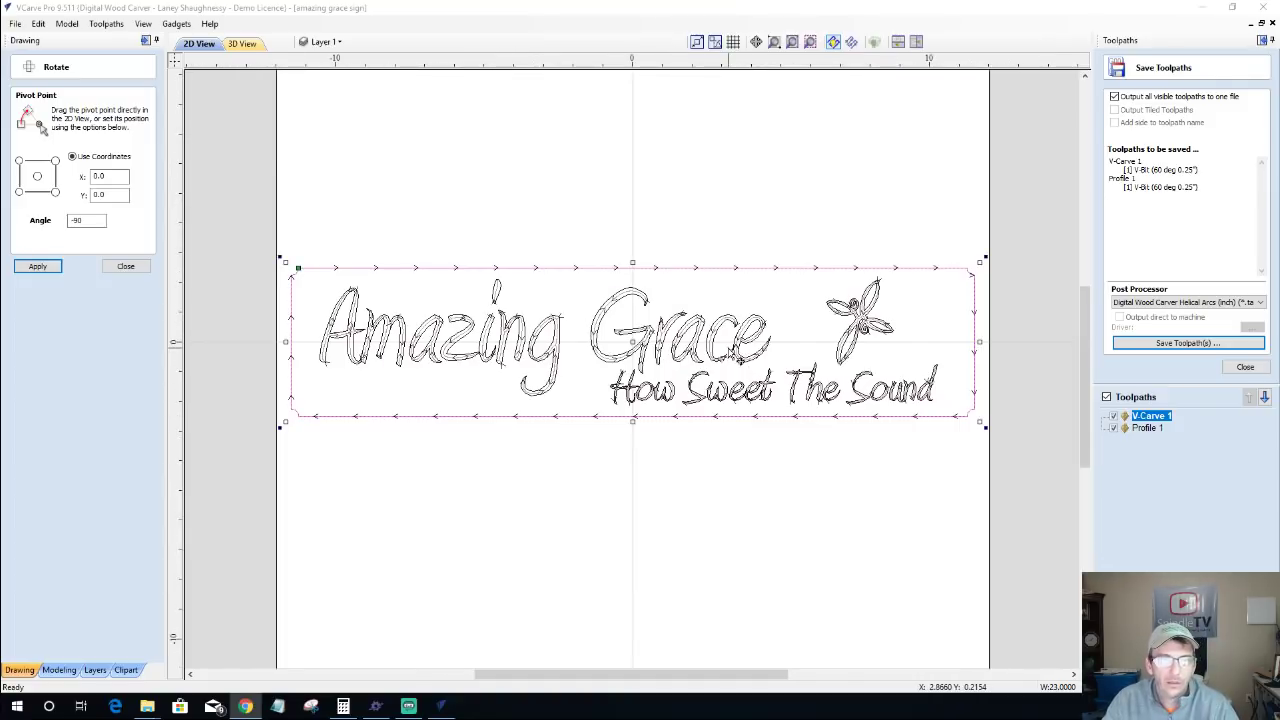
{"action": "scroll", "coordinate": [738, 356], "scroll_direction": "down", "scroll_amount": 1}
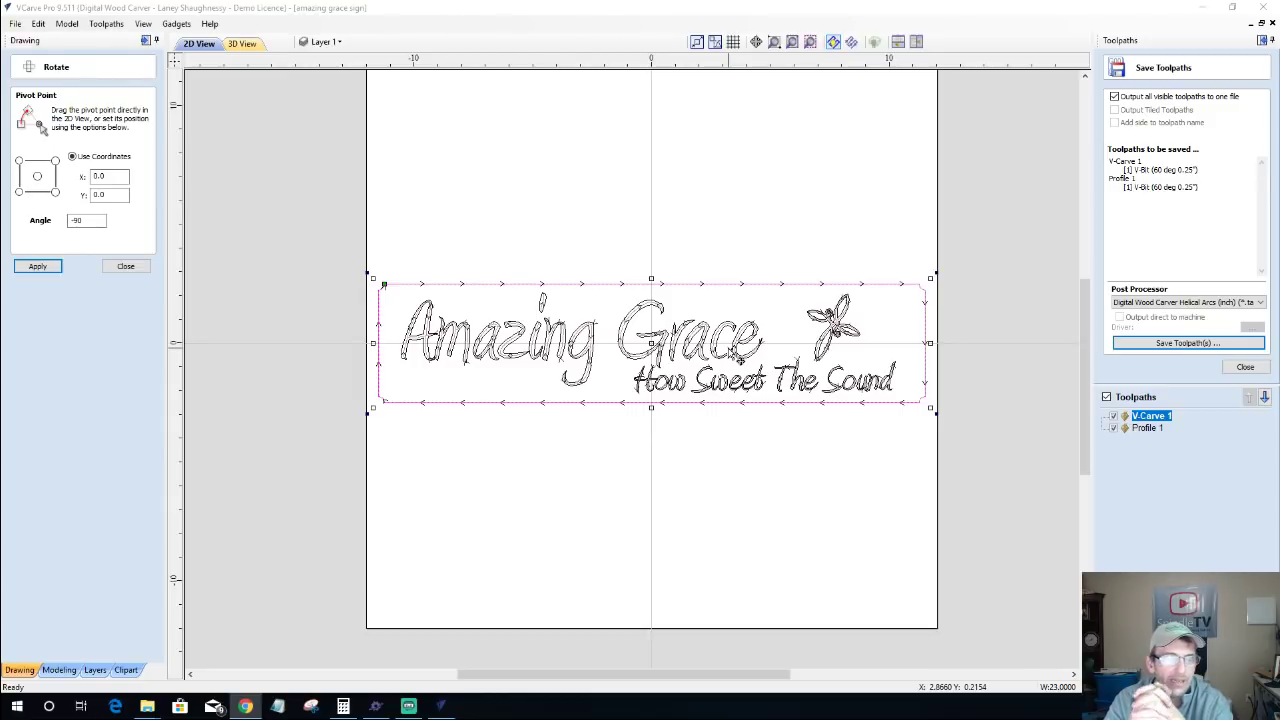
{"action": "left_click", "coordinate": [126, 266]}
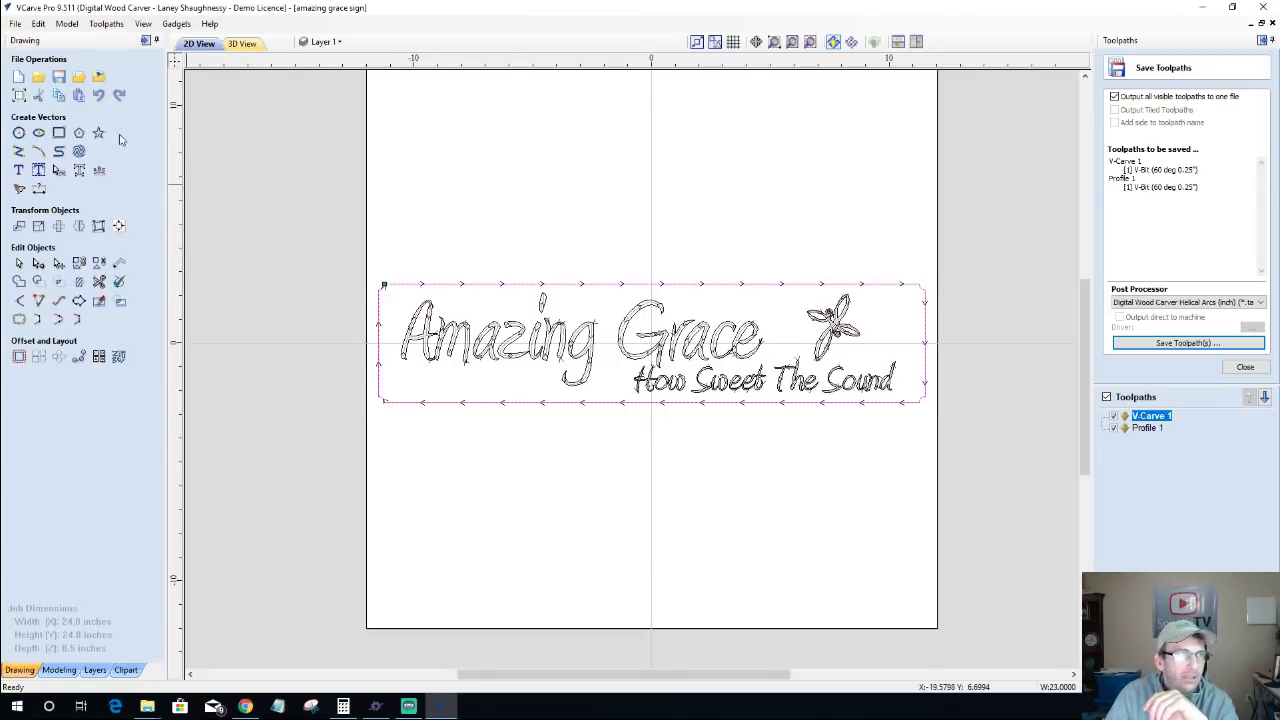
{"action": "left_click", "coordinate": [15, 24]}
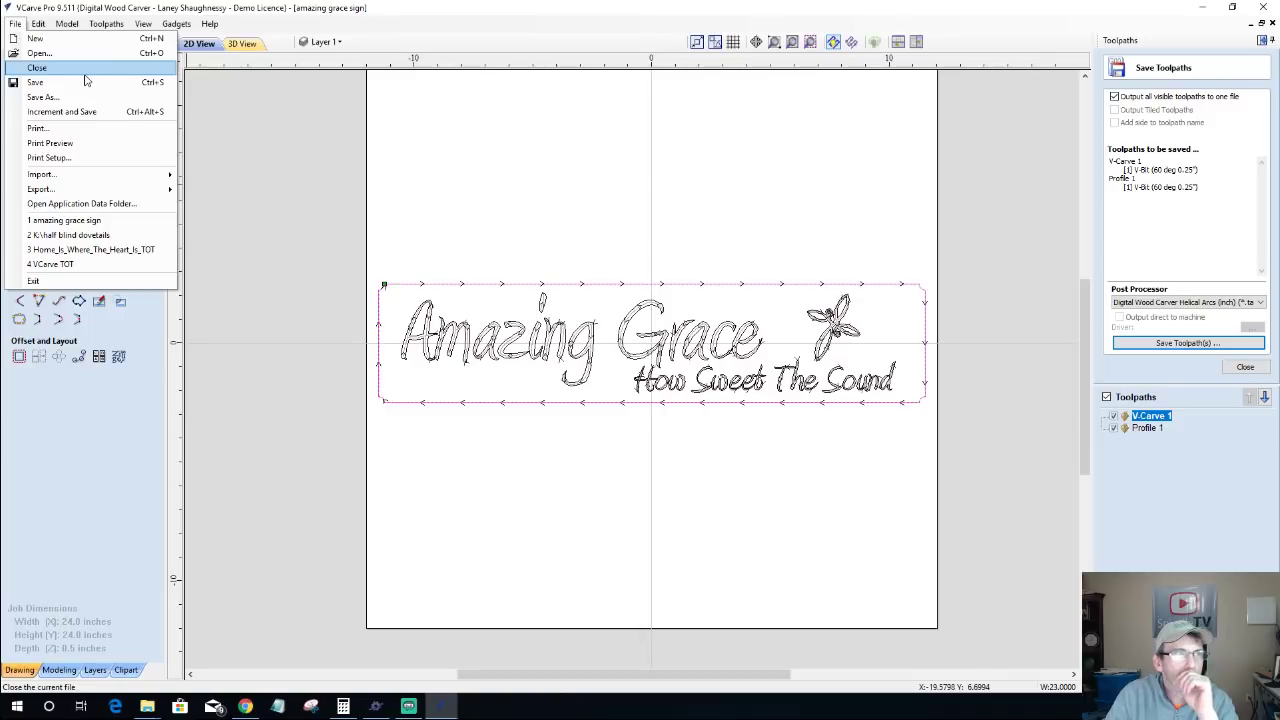
{"action": "left_click", "coordinate": [257, 120]}
{"action": "left_click", "coordinate": [257, 120]}
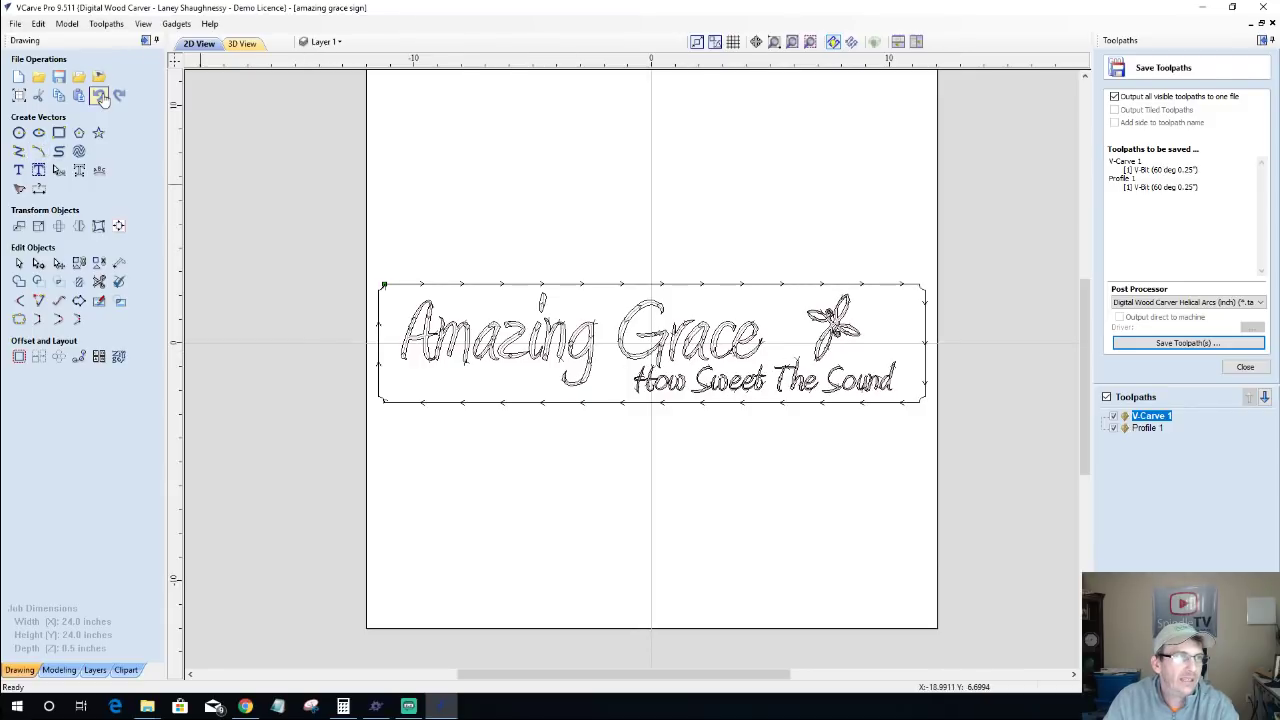
{"action": "left_click", "coordinate": [99, 95]}
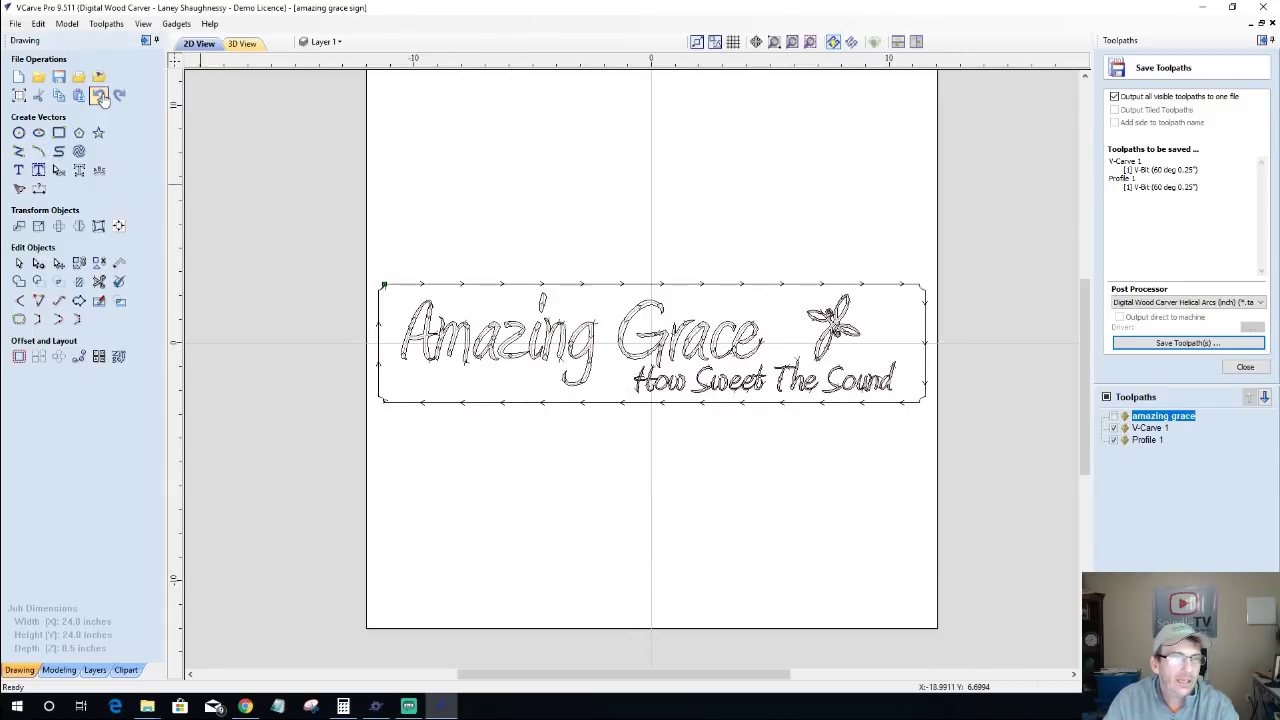
Step: Change the job height to 6 inches, making a 24 × 6 inch board
{"action": "left_click", "coordinate": [18, 95]}
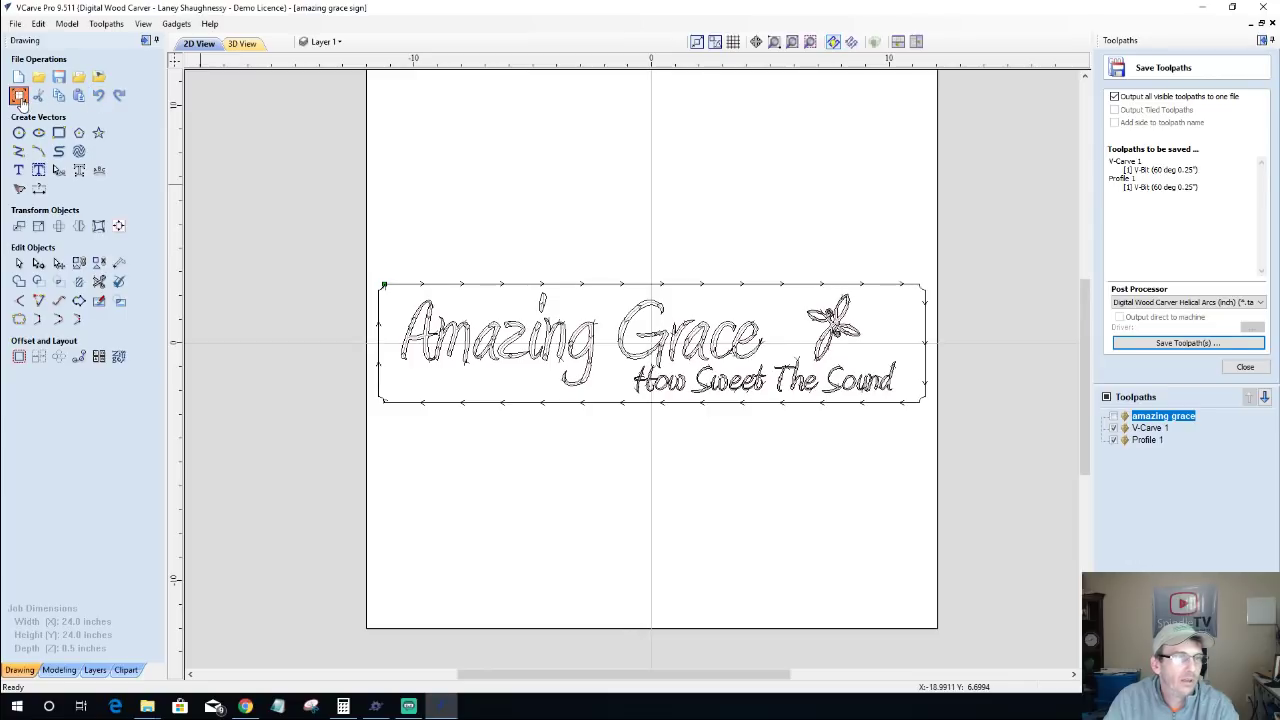
{"action": "key", "text": "Tab"}
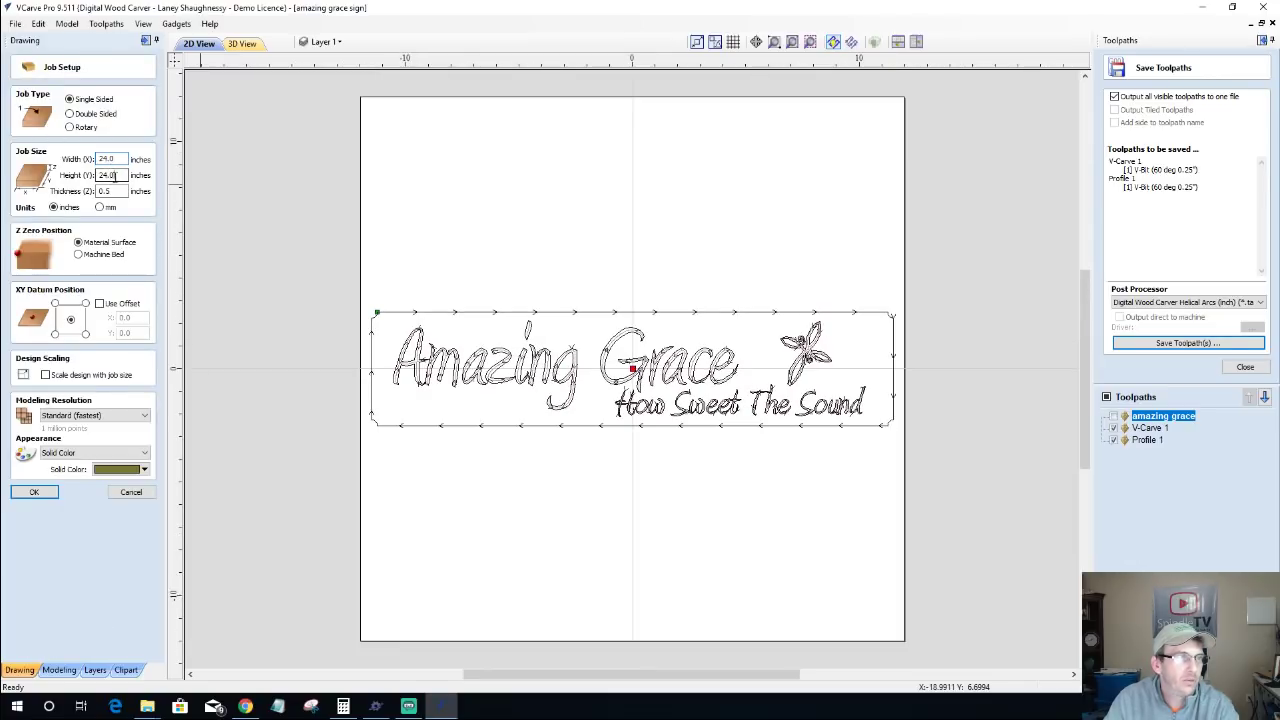
{"action": "type", "text": "6"}
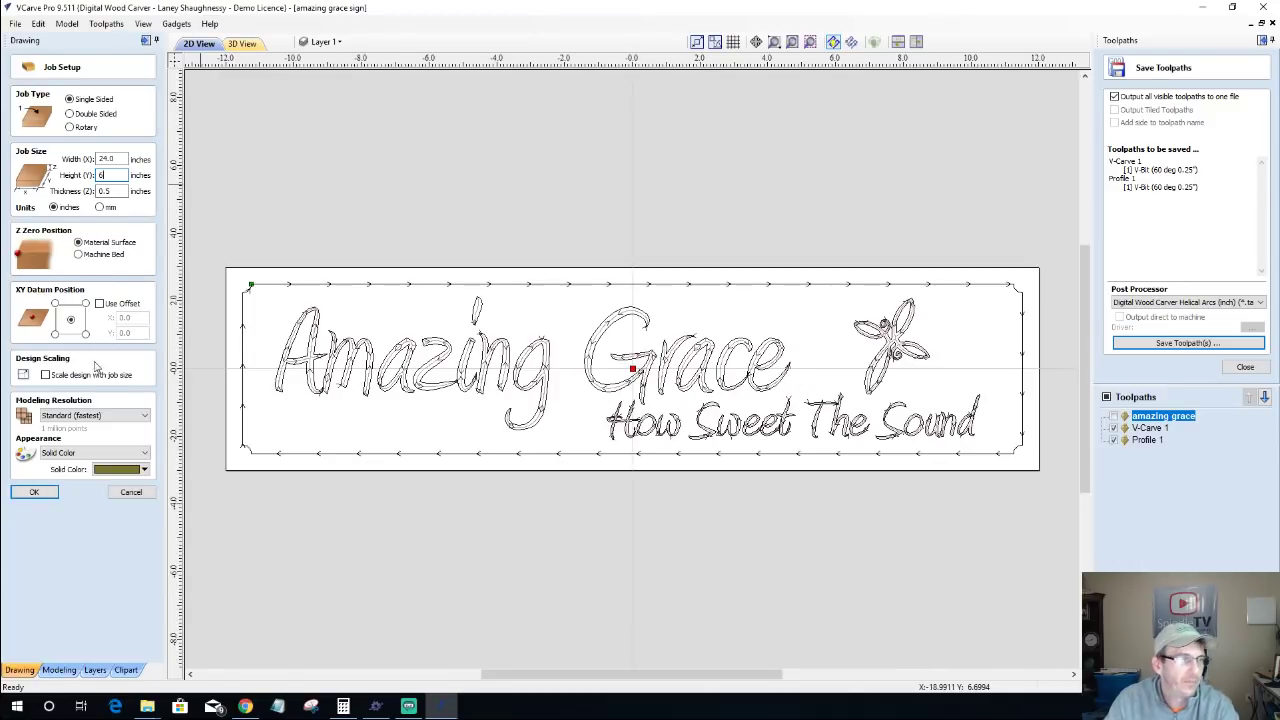
{"action": "left_click", "coordinate": [38, 494]}
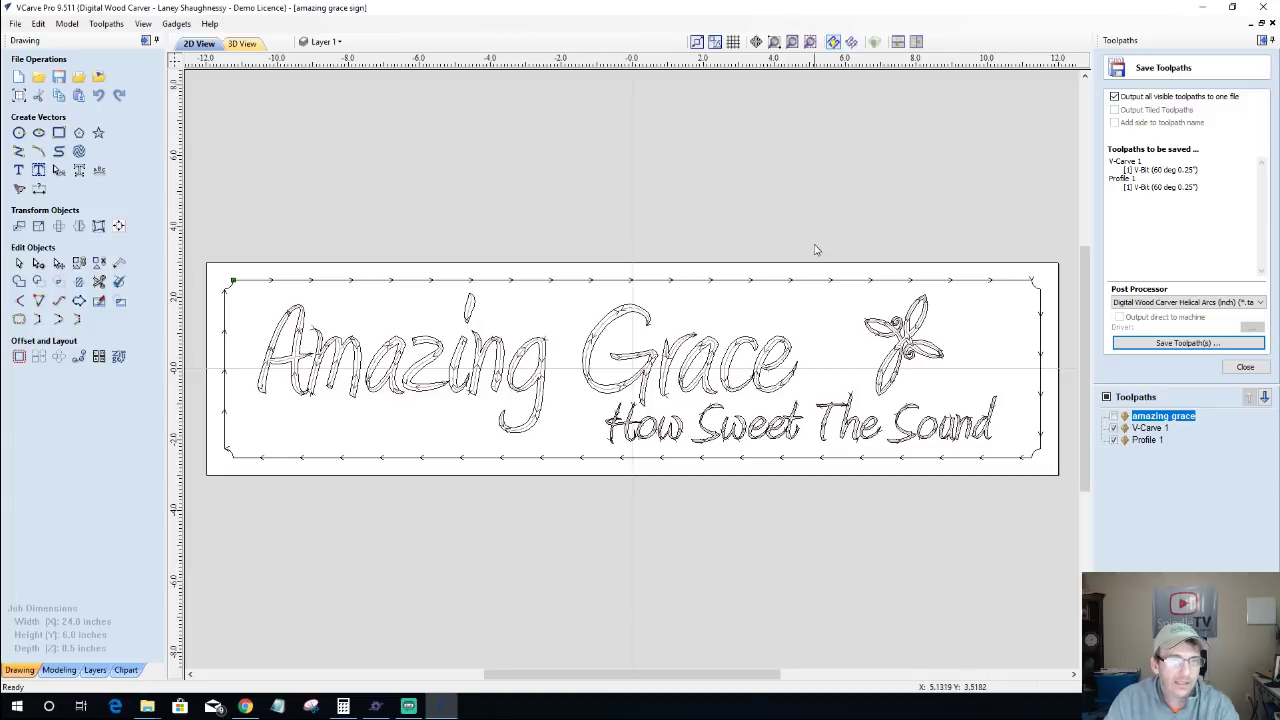
Step: In Job Setup, enter a tall size of 6 inches wide by 24 inches high
{"action": "left_click", "coordinate": [19, 95]}
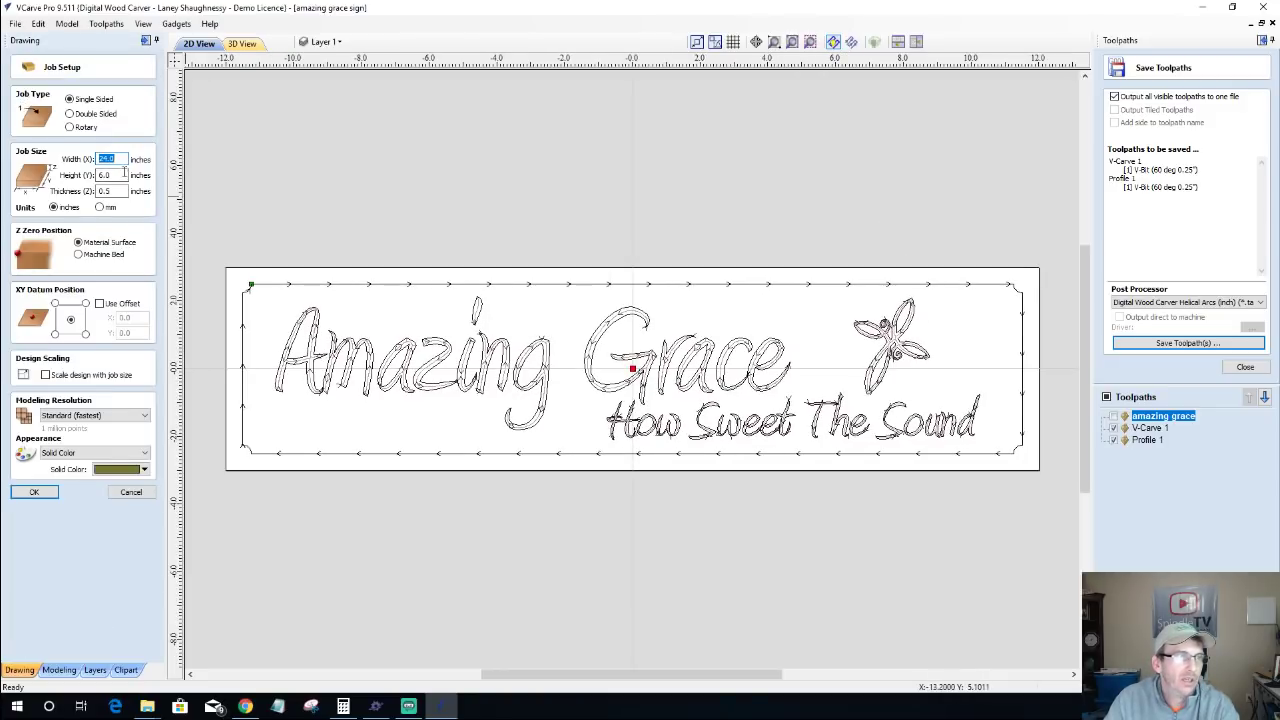
{"action": "type", "text": "6"}
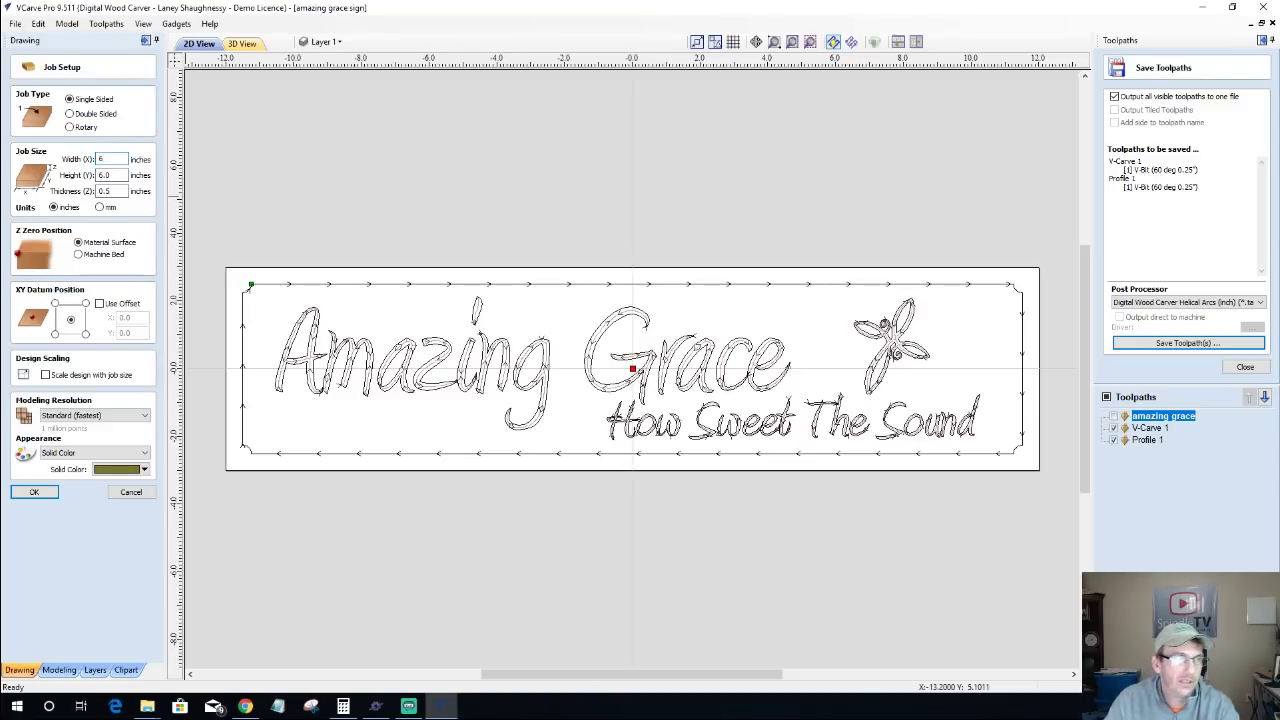
{"action": "key", "text": "Tab"}
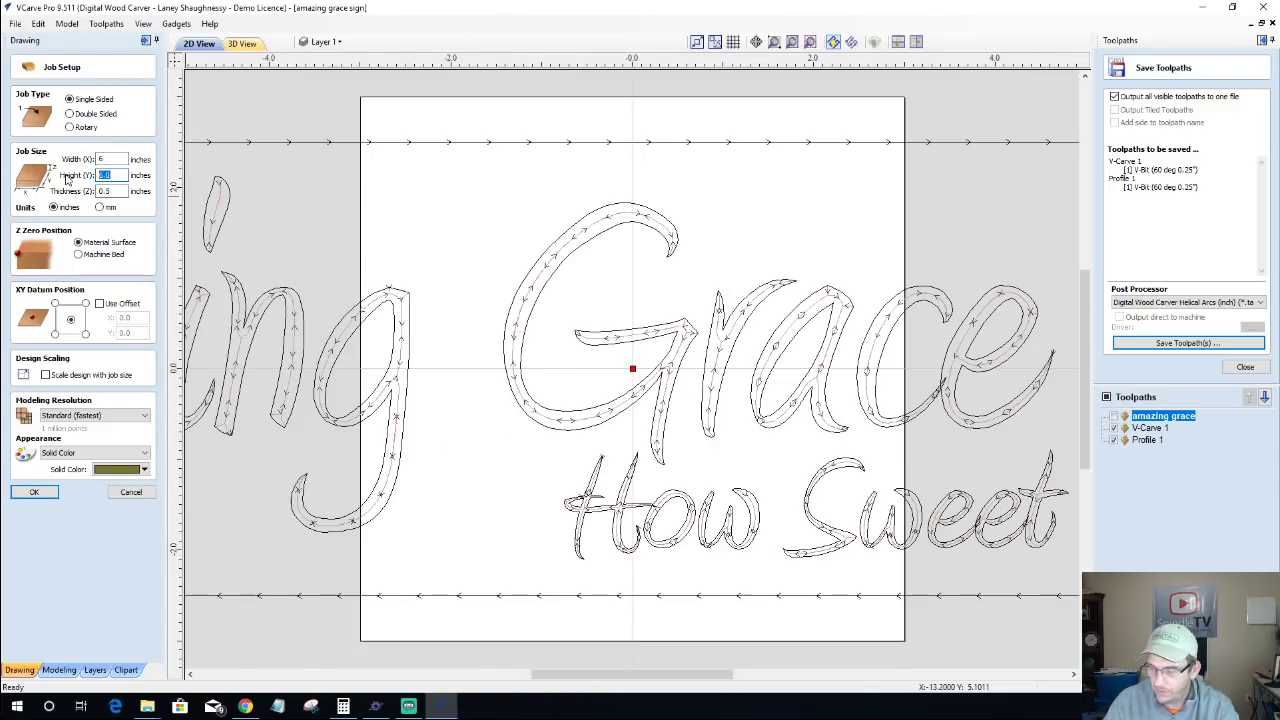
{"action": "type", "text": "24"}
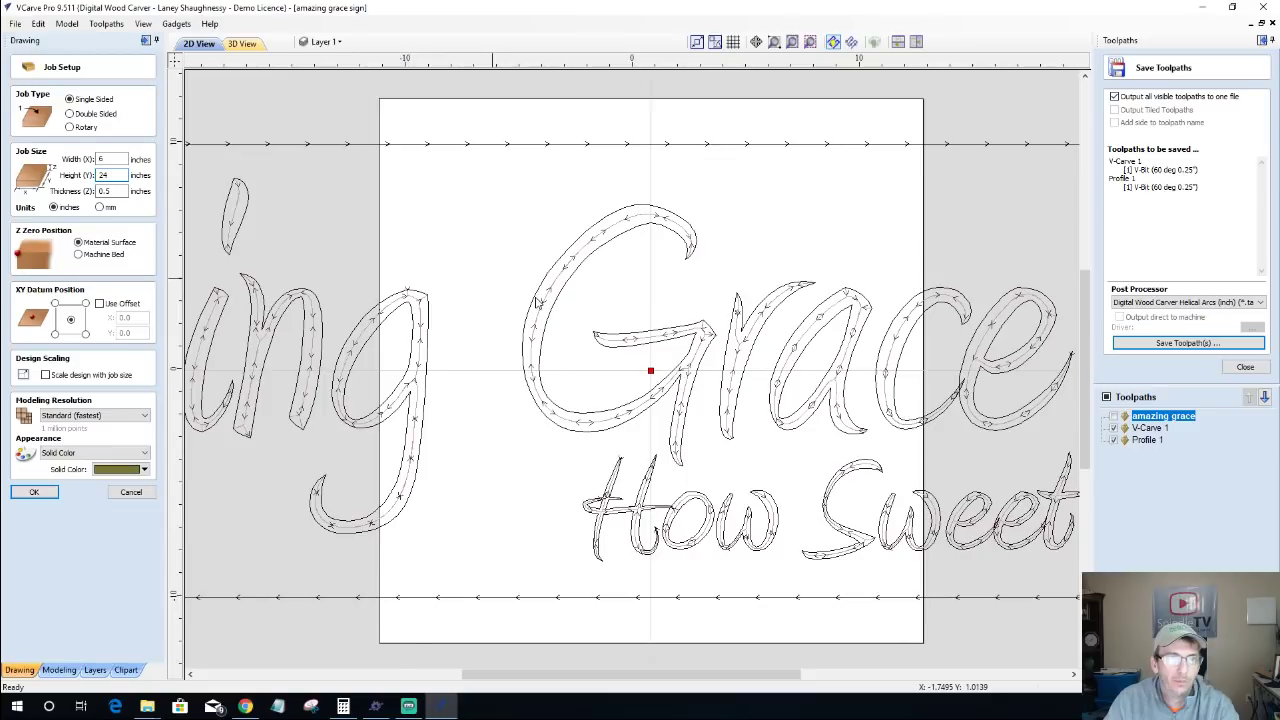
{"action": "key", "text": "Return"}
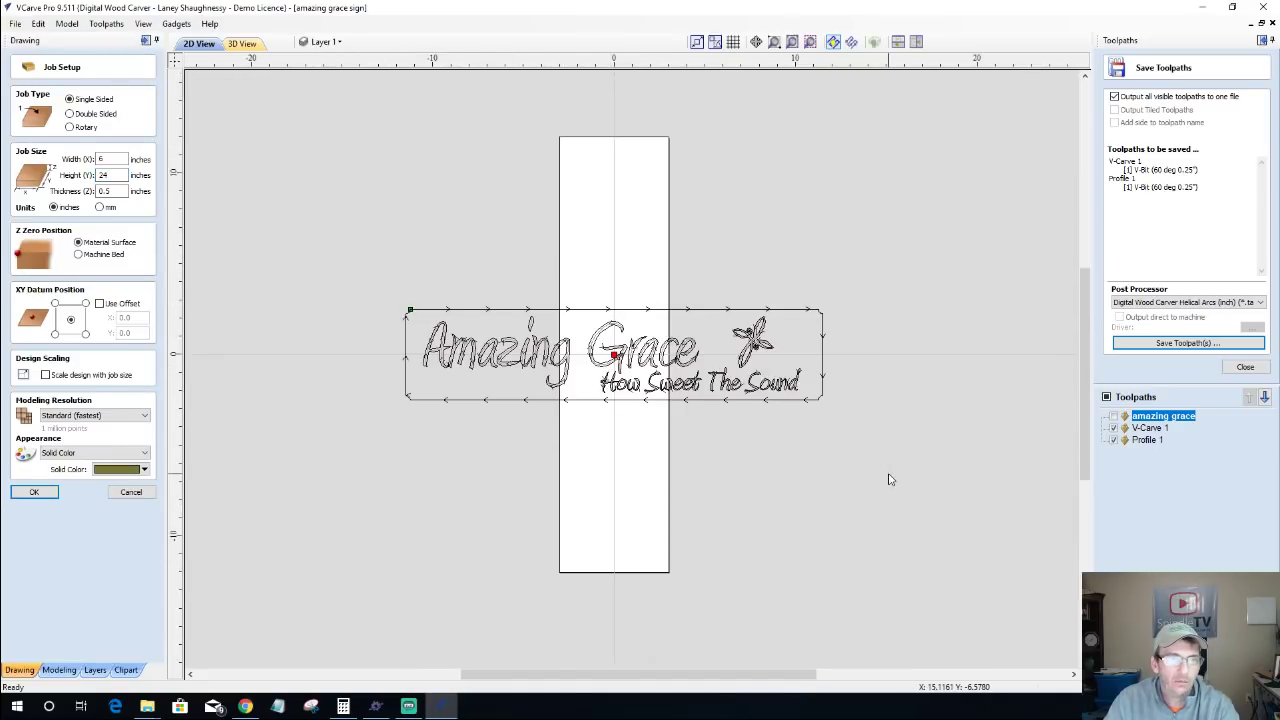
Step: Cancel the 6 × 24 job change, keeping 24 × 6 inches, and bring up the controller
{"action": "left_click", "coordinate": [118, 492]}
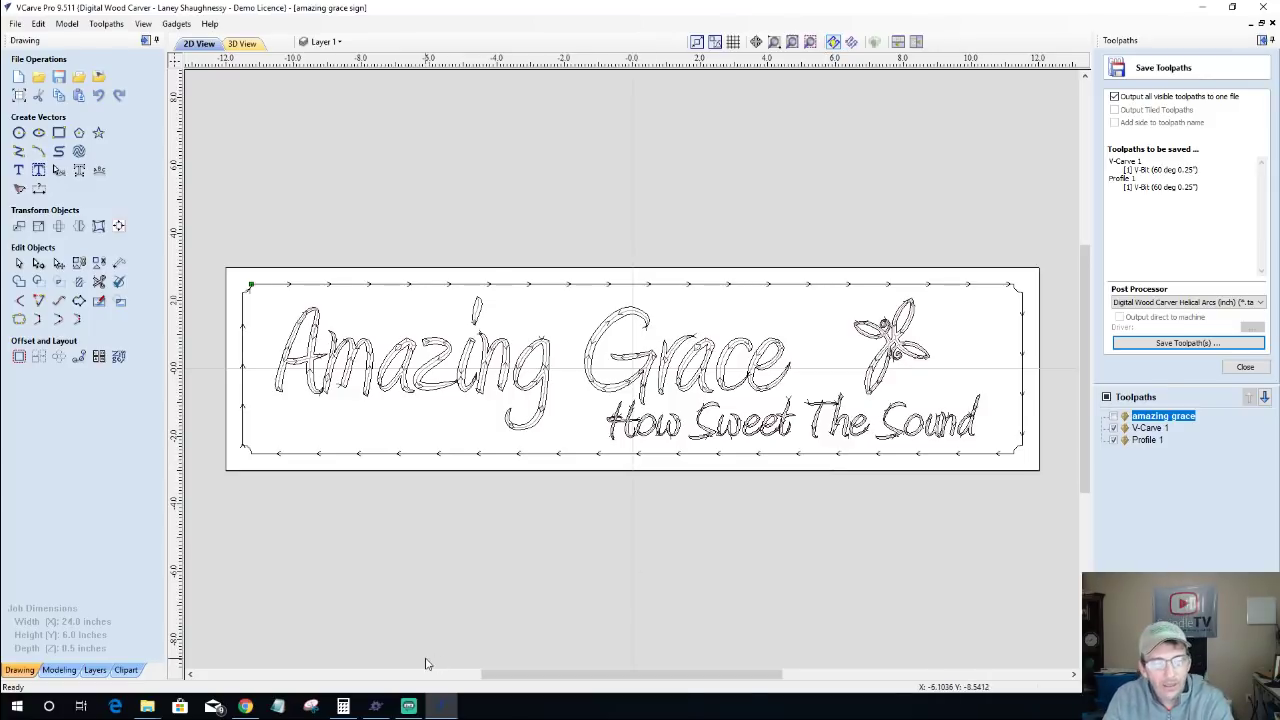
{"action": "left_click", "coordinate": [386, 710]}
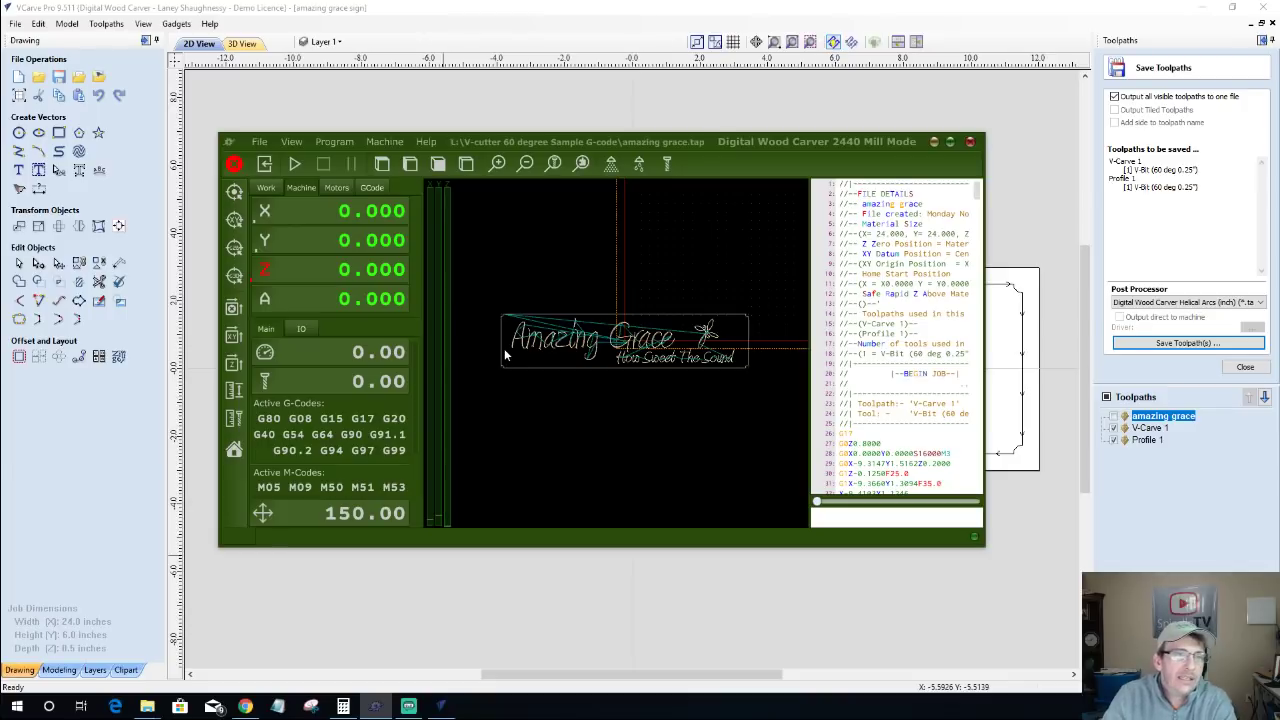
Step: Open the File menu in the Digital Wood Carver controller
{"action": "left_click", "coordinate": [258, 143]}
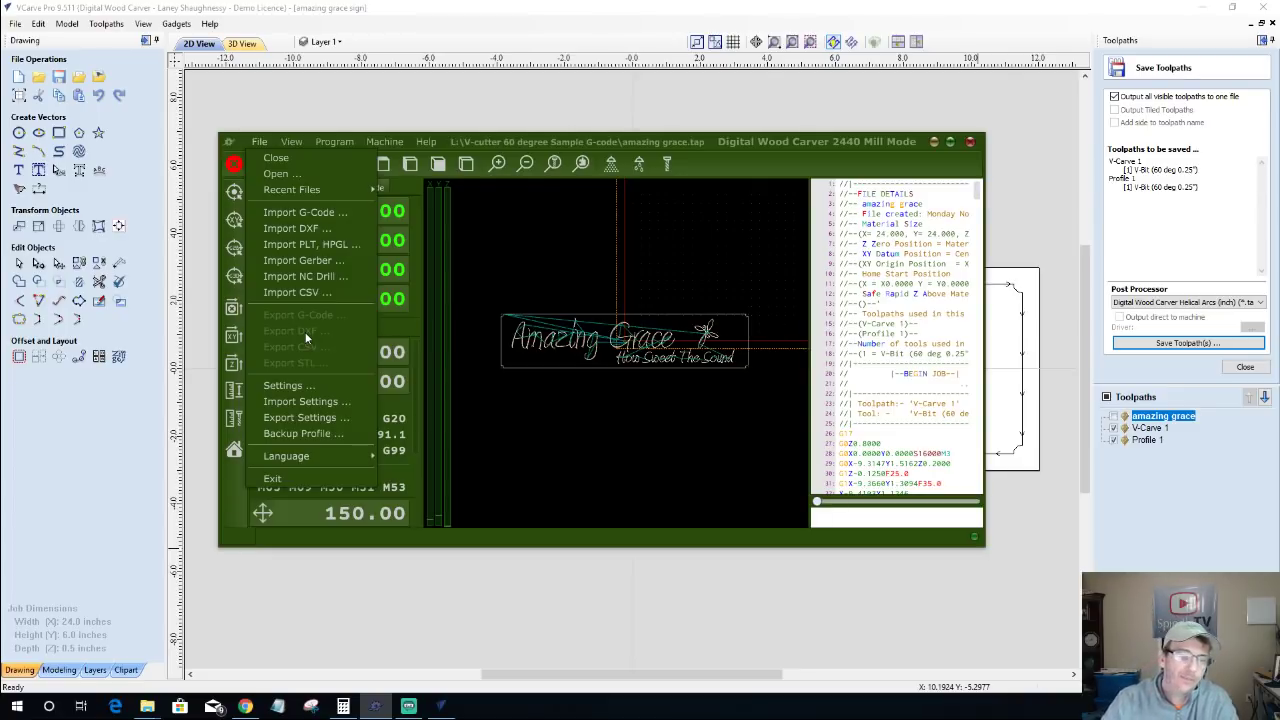
Step: Launch SketchUp from the SketchUp 8 folder in the Start menu's program list
{"action": "left_click", "coordinate": [17, 707]}
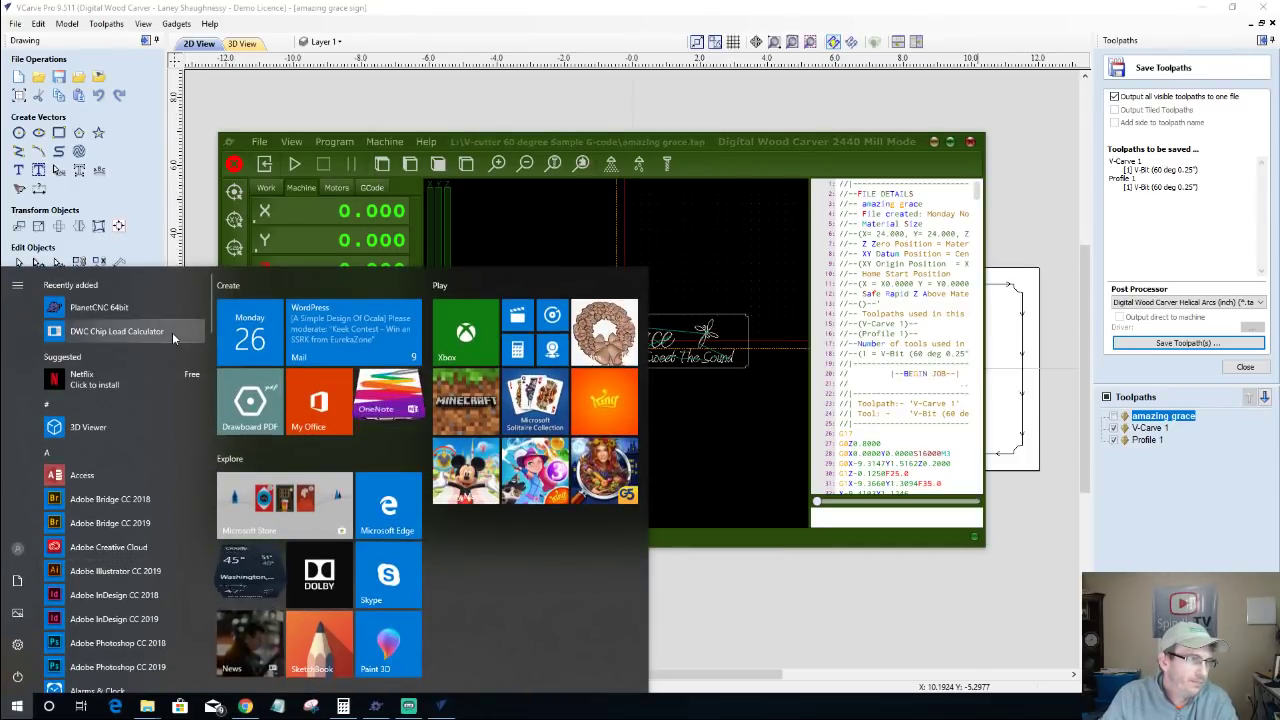
{"action": "scroll", "coordinate": [111, 637], "scroll_direction": "down", "scroll_amount": 8}
{"action": "scroll", "coordinate": [111, 637], "scroll_direction": "down", "scroll_amount": 10}
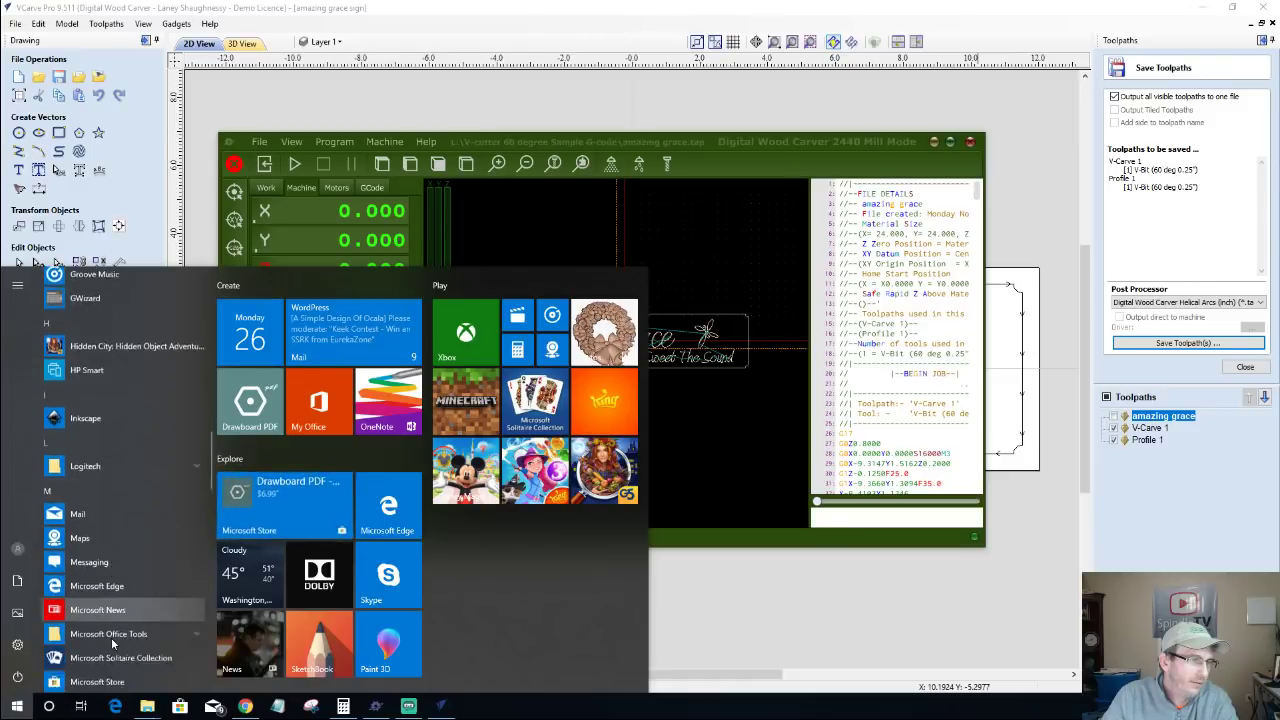
{"action": "scroll", "coordinate": [111, 637], "scroll_direction": "down", "scroll_amount": 5}
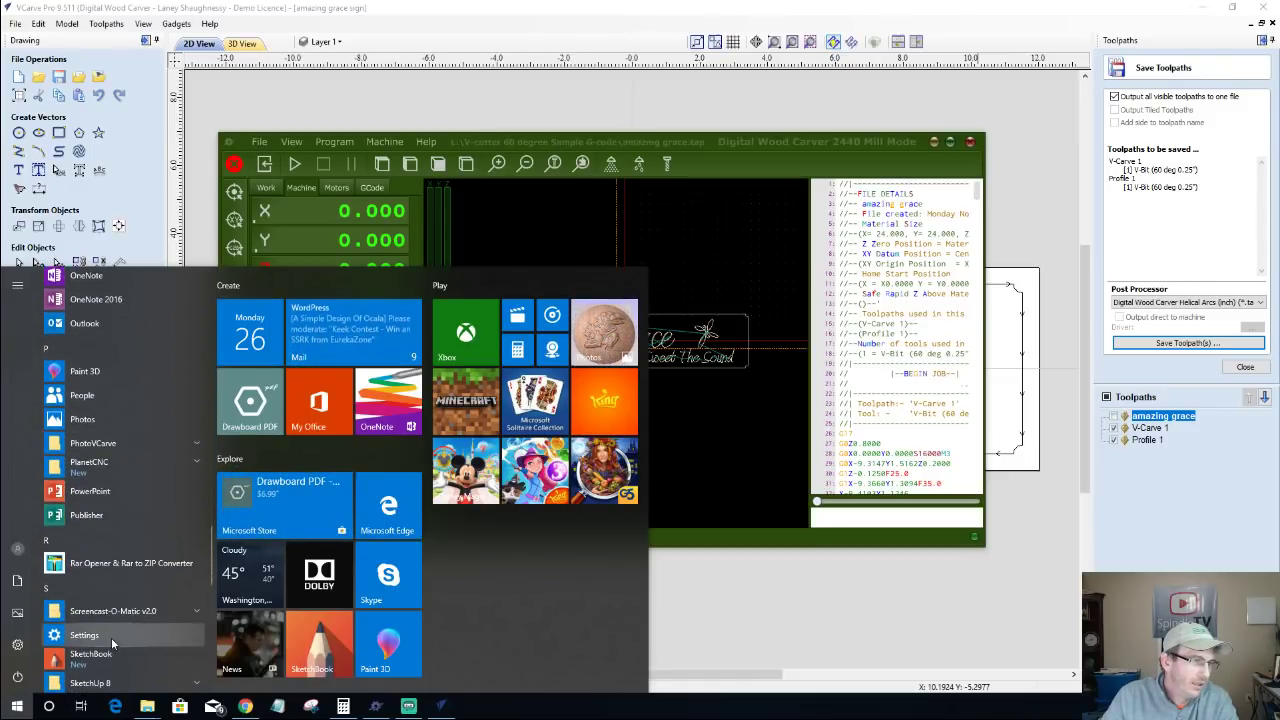
{"action": "scroll", "coordinate": [111, 637], "scroll_direction": "down", "scroll_amount": 5}
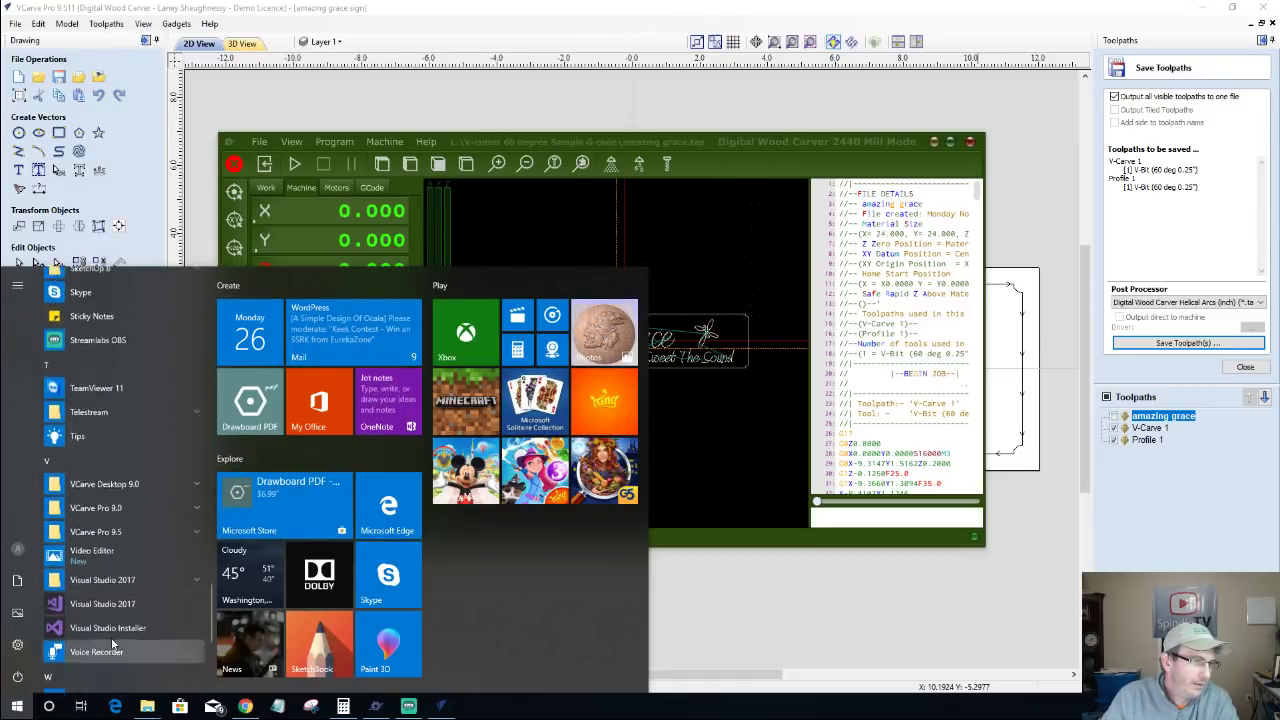
{"action": "scroll", "coordinate": [111, 637], "scroll_direction": "up", "scroll_amount": 4}
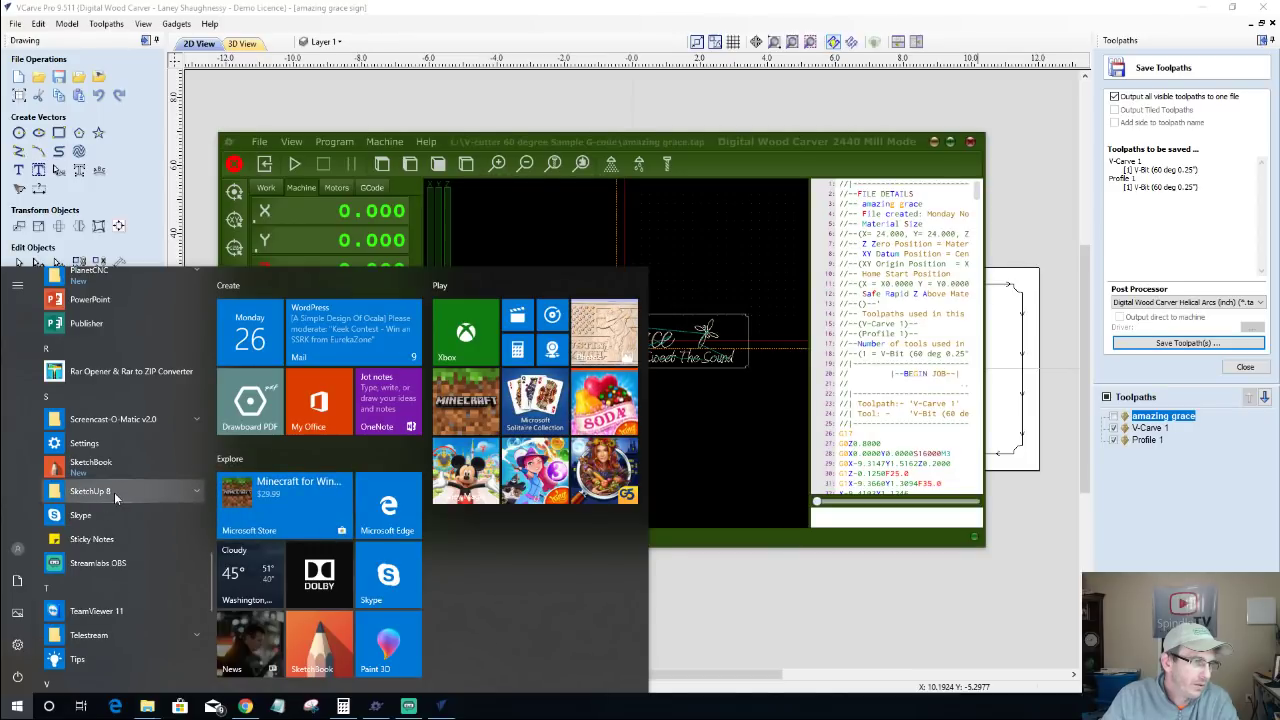
{"action": "left_click", "coordinate": [114, 492]}
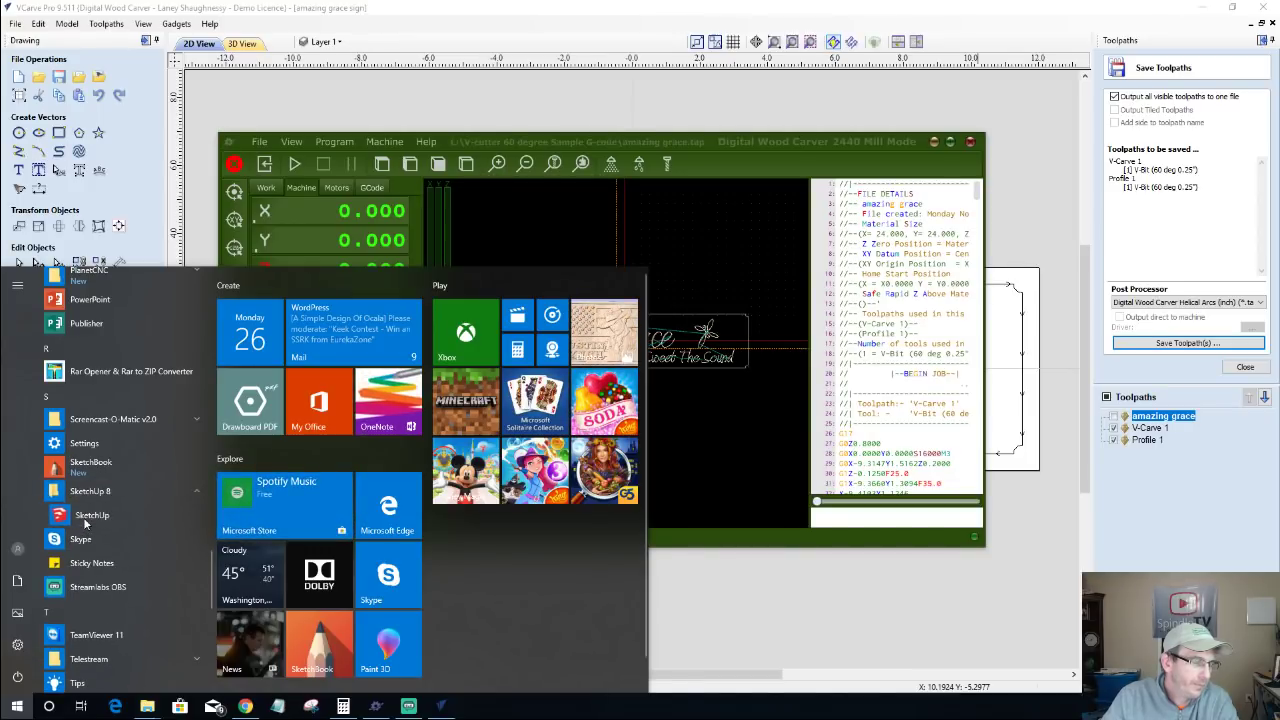
{"action": "left_click", "coordinate": [88, 518]}
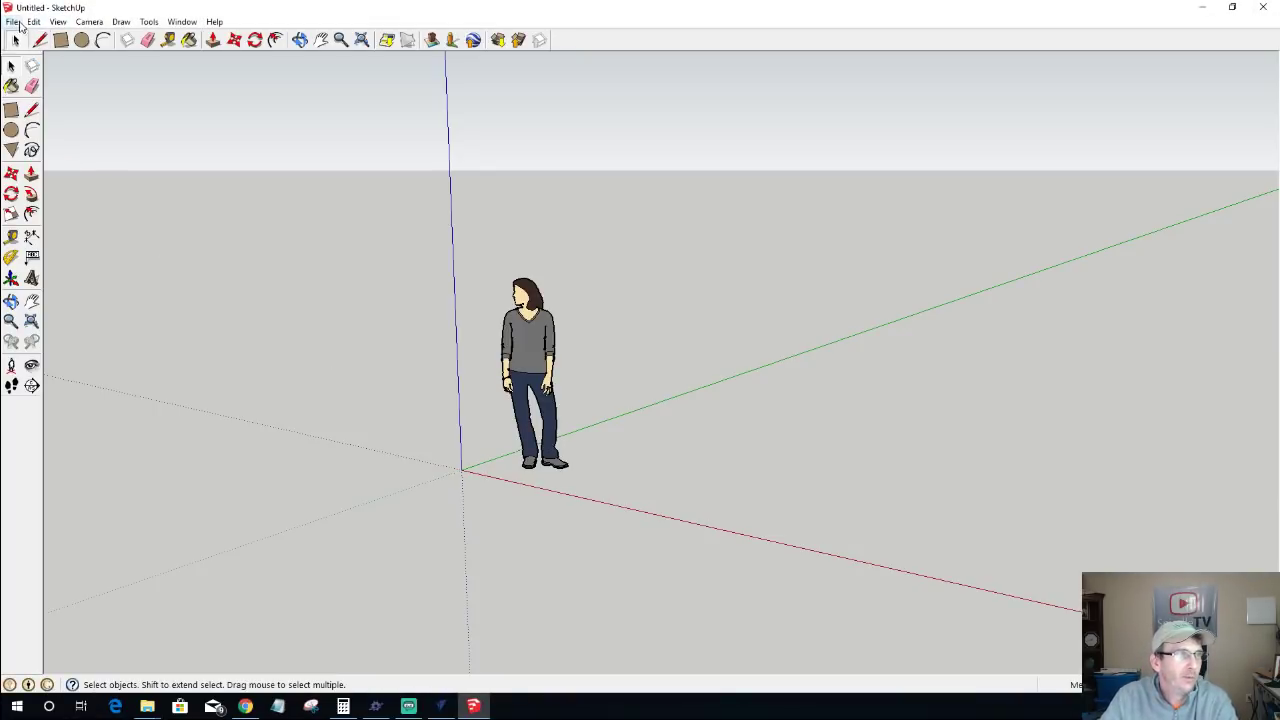
{"action": "left_click", "coordinate": [12, 22]}
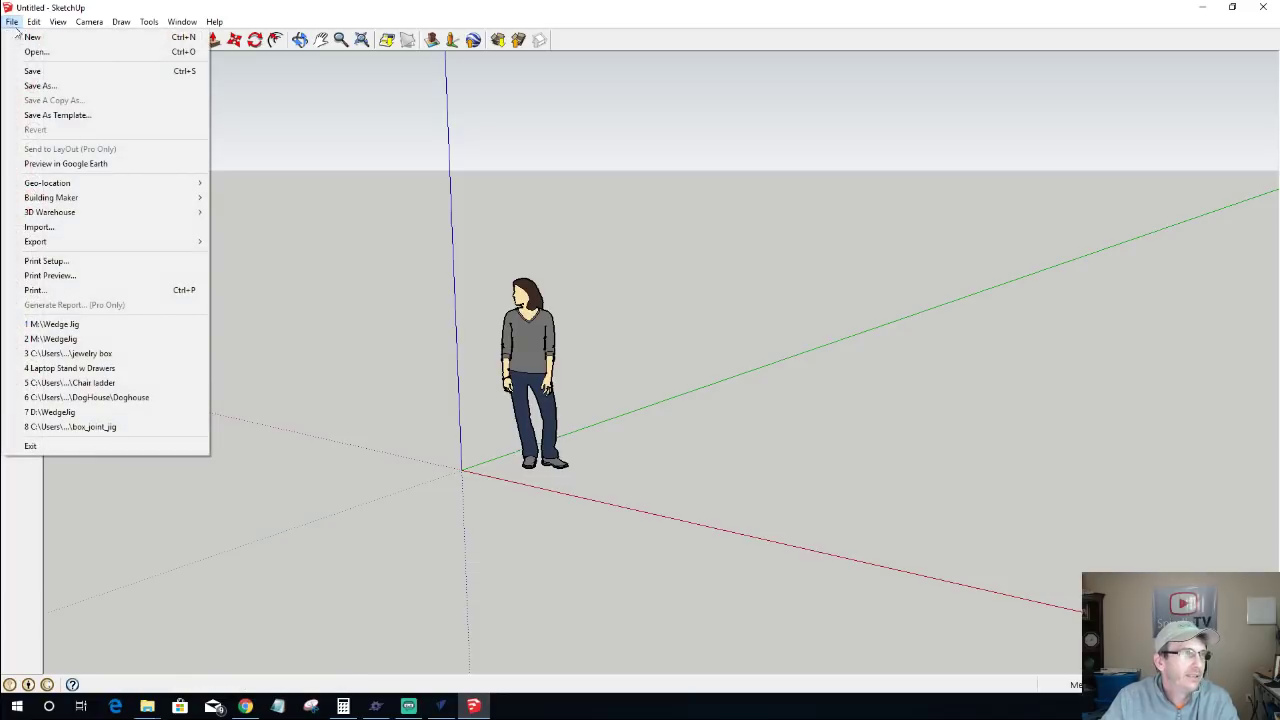
{"action": "left_click", "coordinate": [210, 271]}
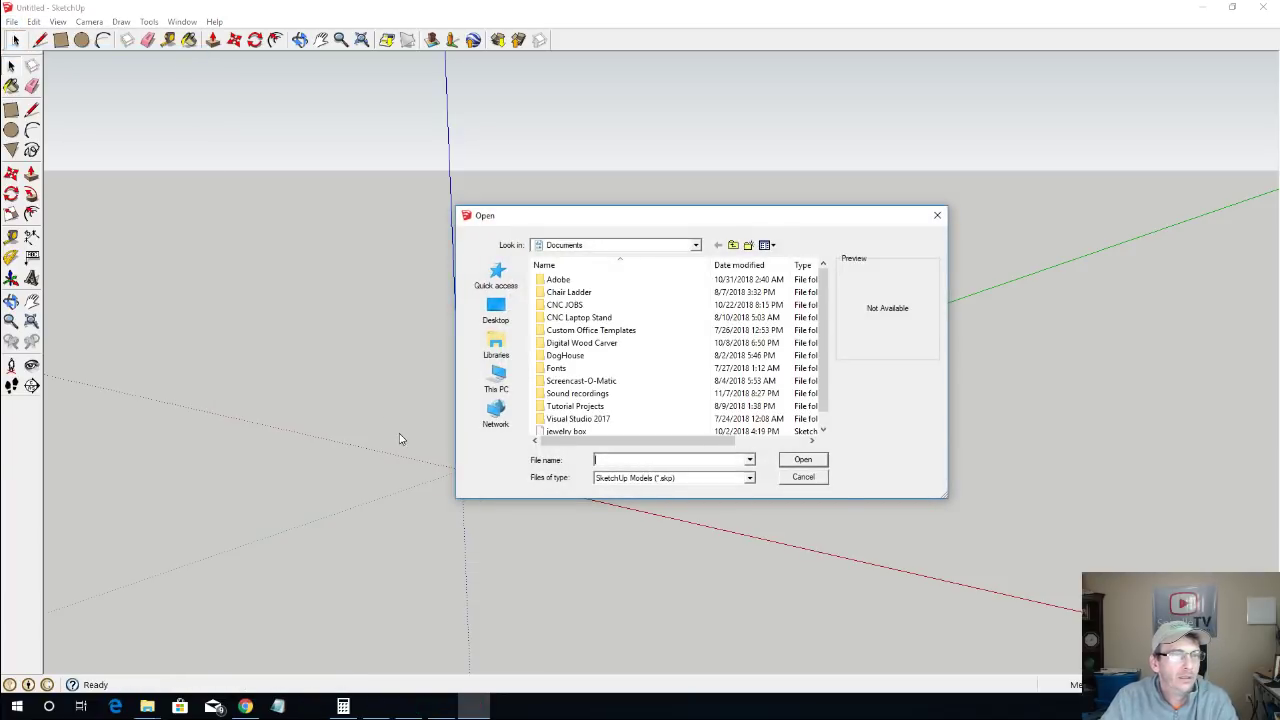
{"action": "left_click", "coordinate": [503, 393]}
{"action": "scroll", "coordinate": [590, 402], "scroll_direction": "down", "scroll_amount": 10}
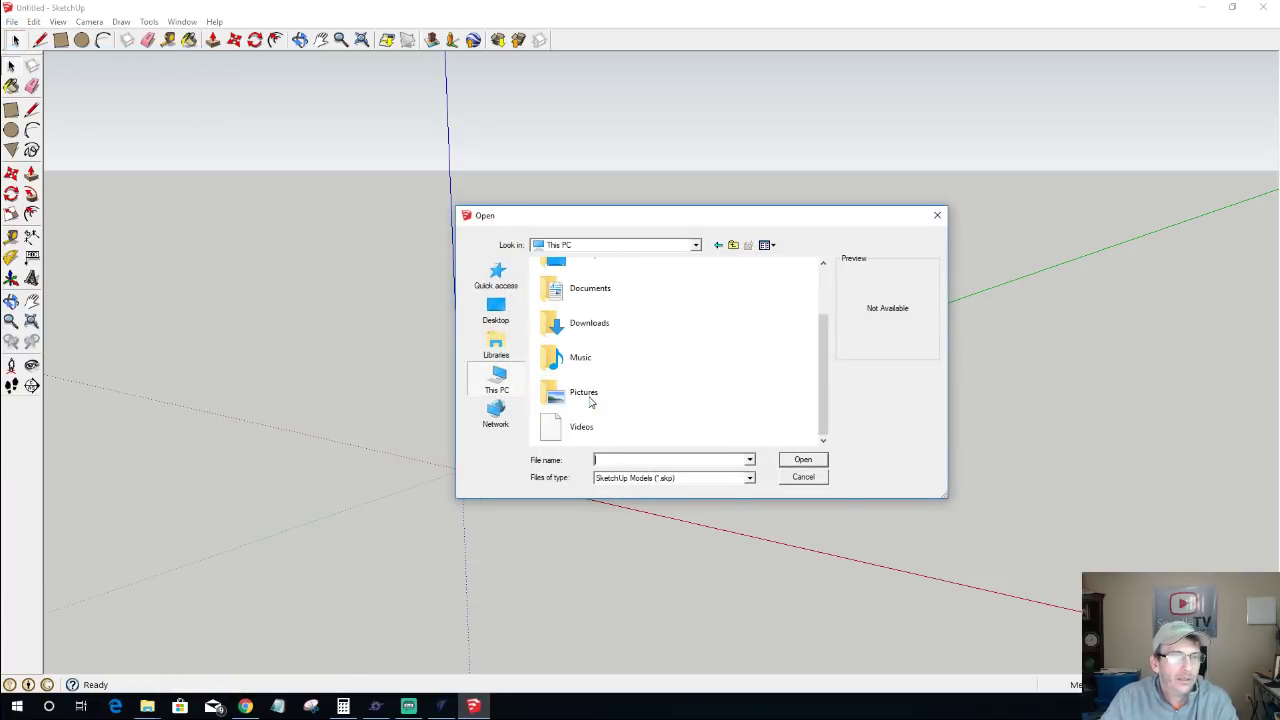
{"action": "left_click", "coordinate": [590, 402]}
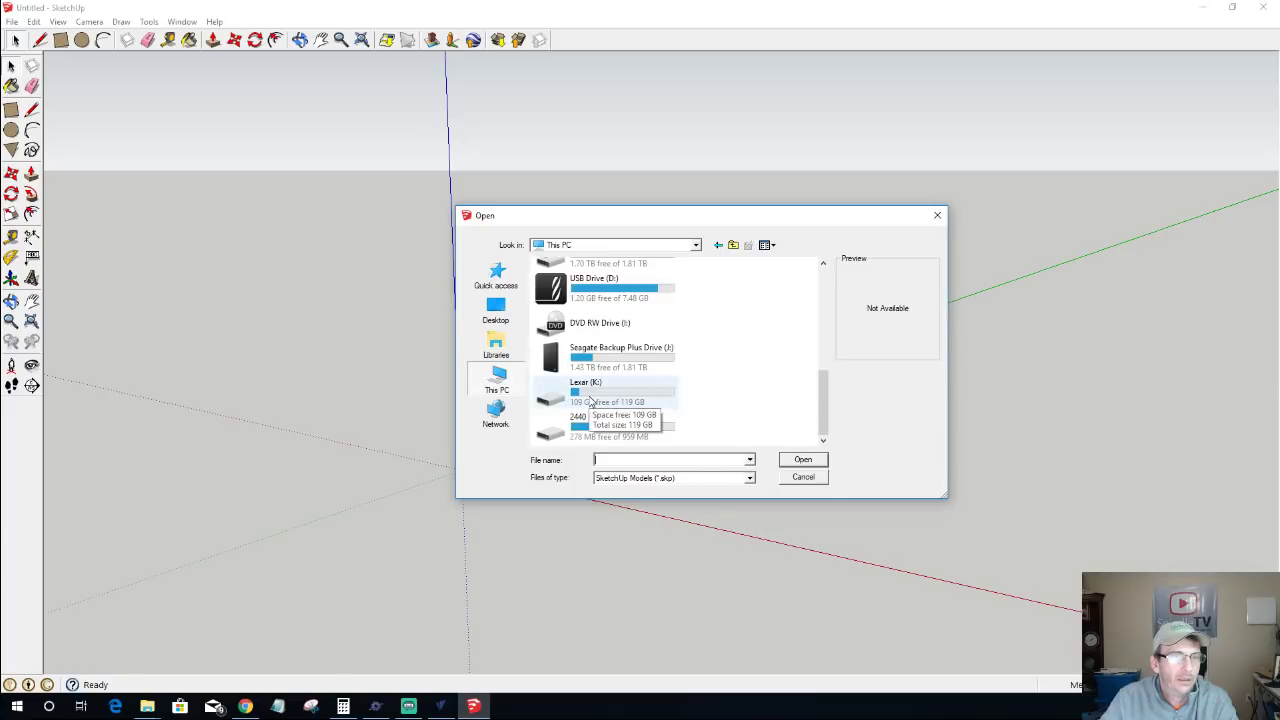
{"action": "double_click", "coordinate": [590, 402]}
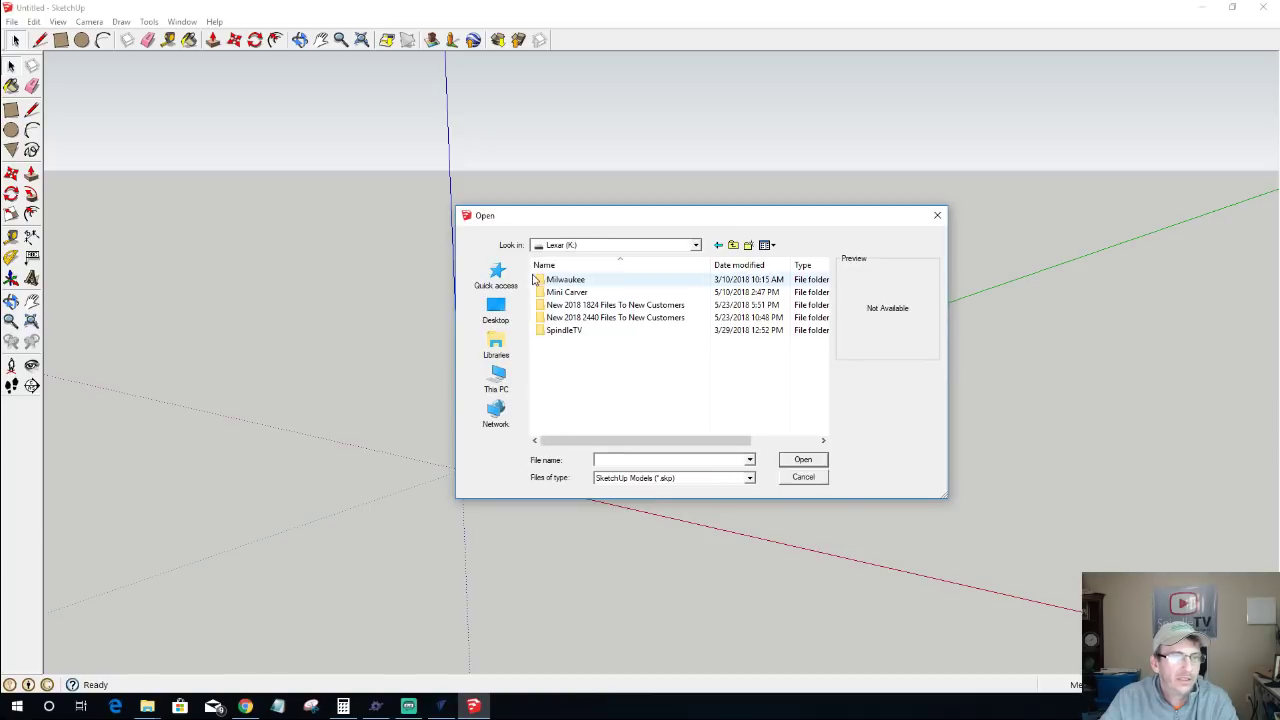
{"action": "left_click", "coordinate": [733, 245]}
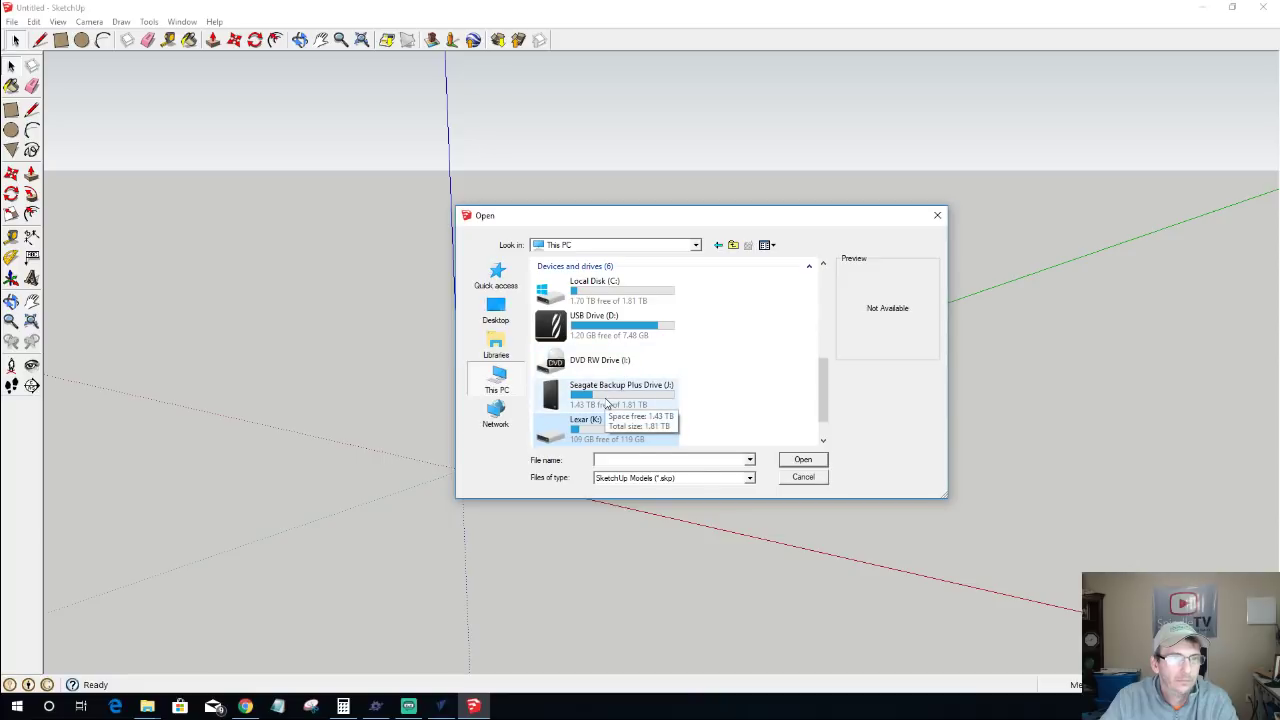
{"action": "scroll", "coordinate": [607, 402], "scroll_direction": "down", "scroll_amount": 1}
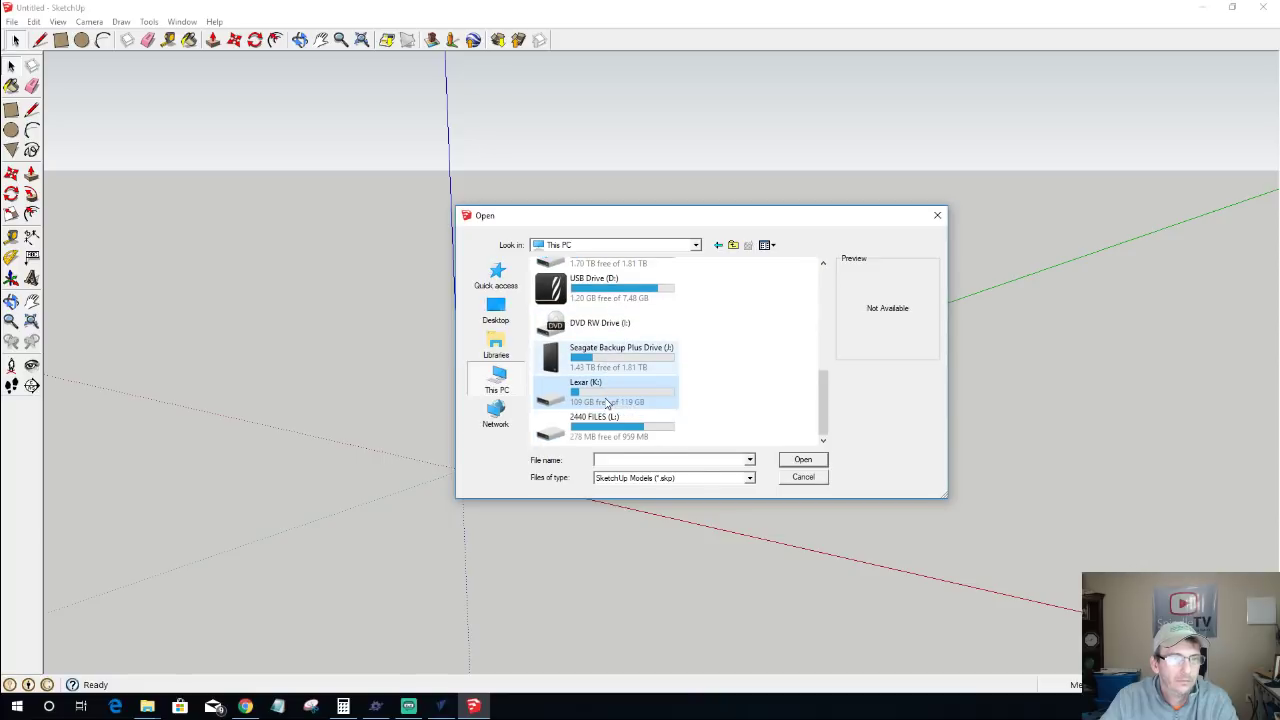
{"action": "left_click", "coordinate": [495, 413]}
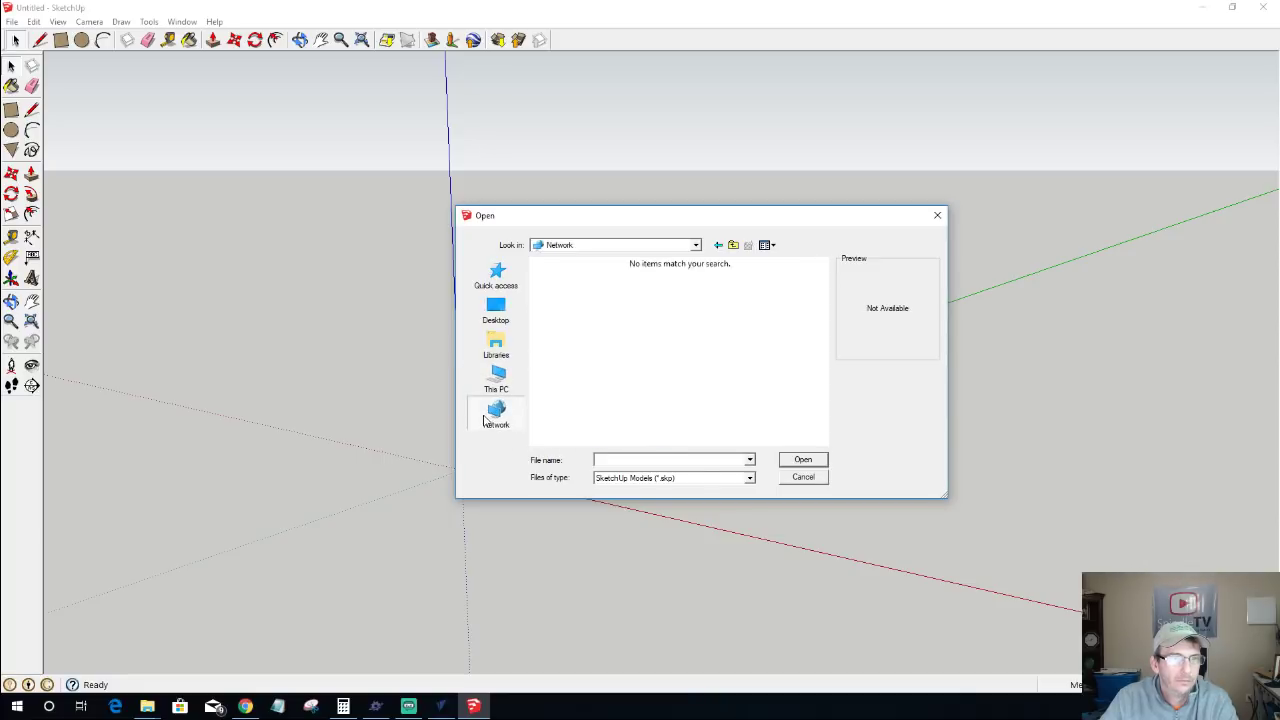
{"action": "left_click", "coordinate": [496, 378]}
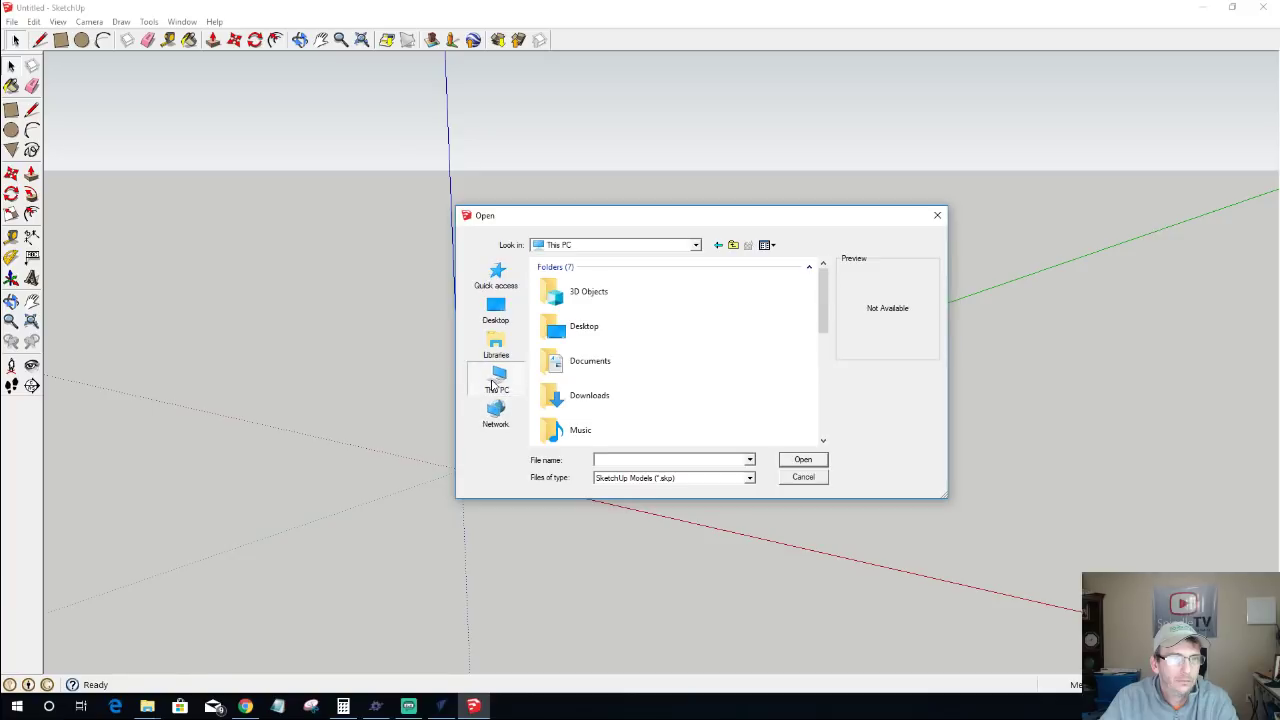
{"action": "scroll", "coordinate": [584, 378], "scroll_direction": "down", "scroll_amount": 3}
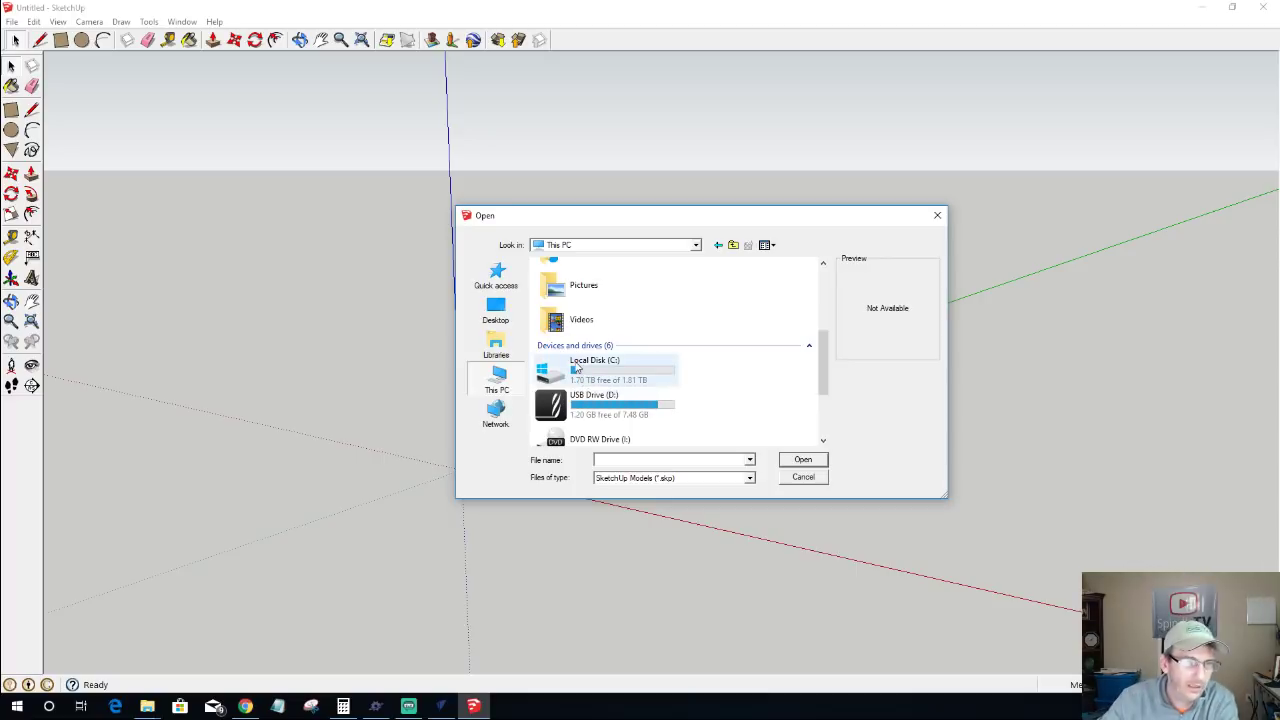
{"action": "scroll", "coordinate": [586, 375], "scroll_direction": "down", "scroll_amount": 3}
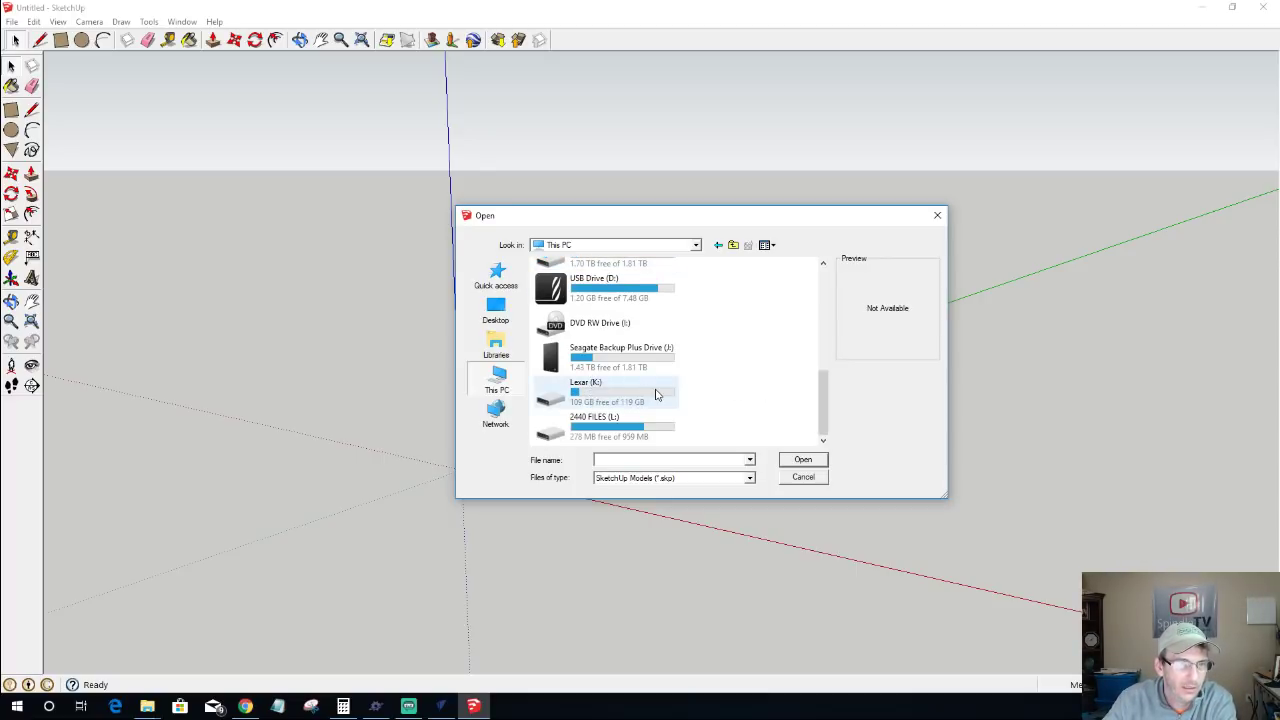
{"action": "double_click", "coordinate": [580, 395]}
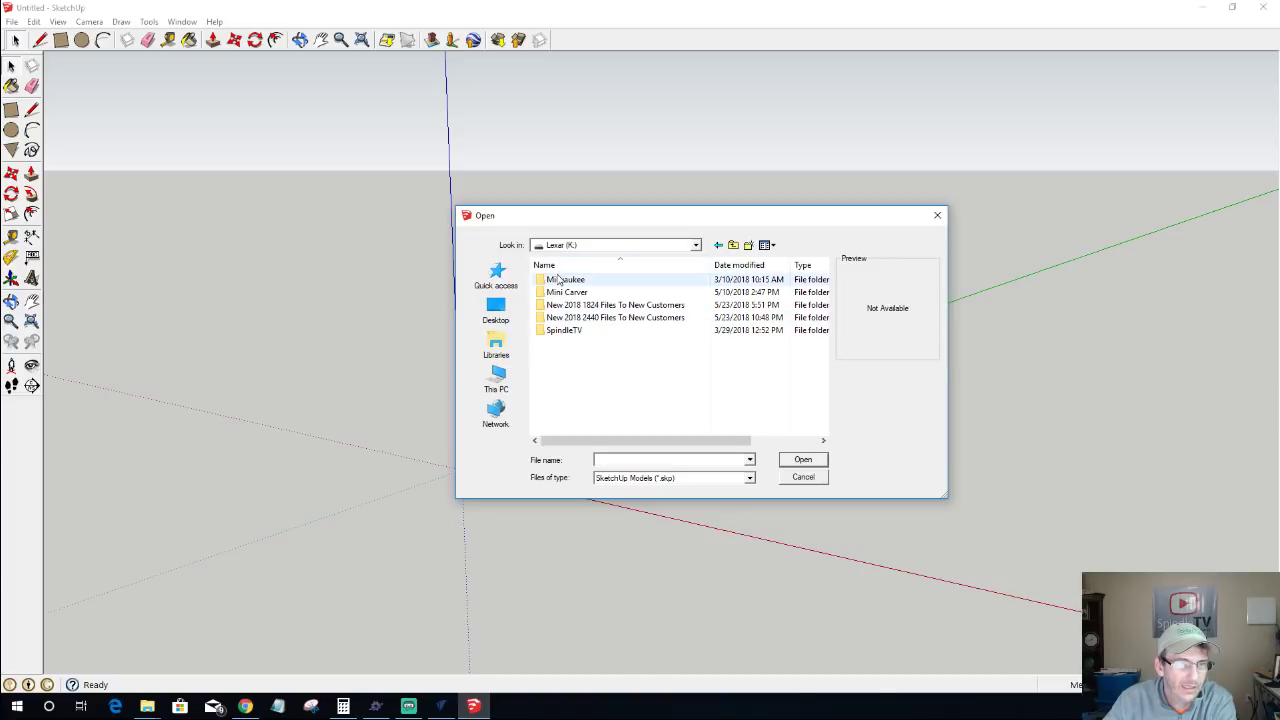
{"action": "left_click", "coordinate": [559, 282]}
{"action": "double_click", "coordinate": [559, 282]}
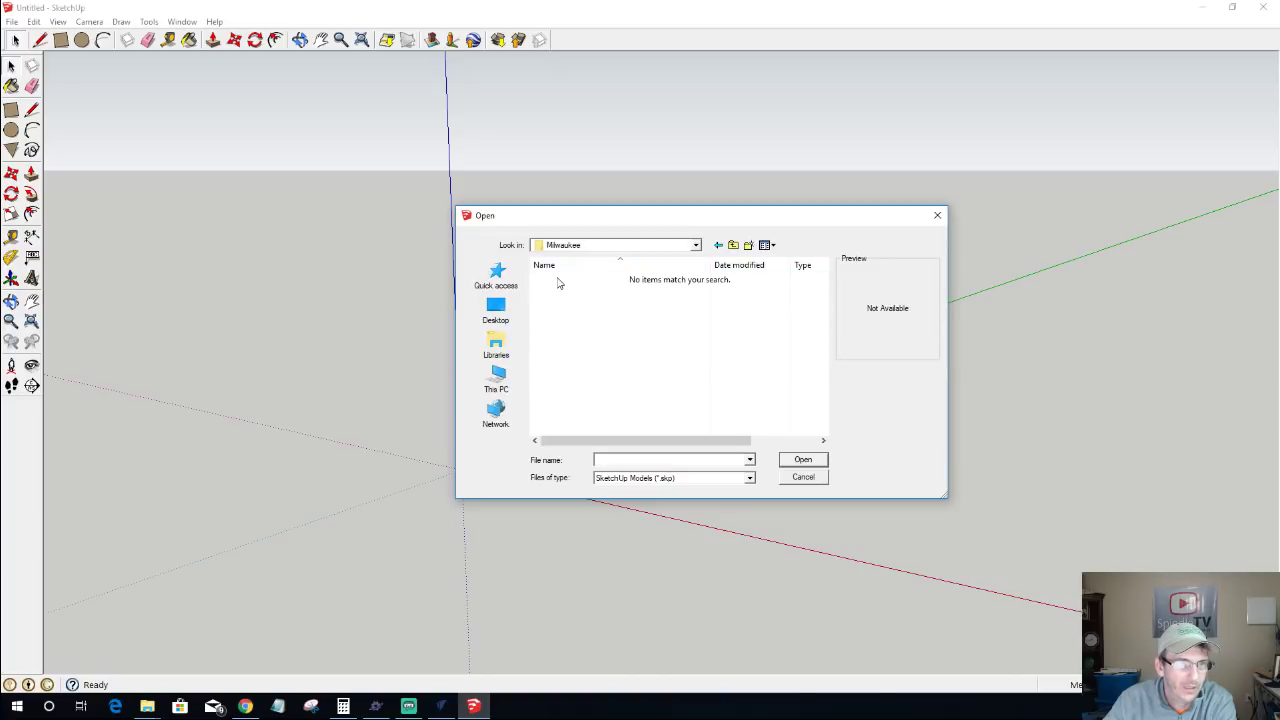
{"action": "left_click", "coordinate": [695, 245]}
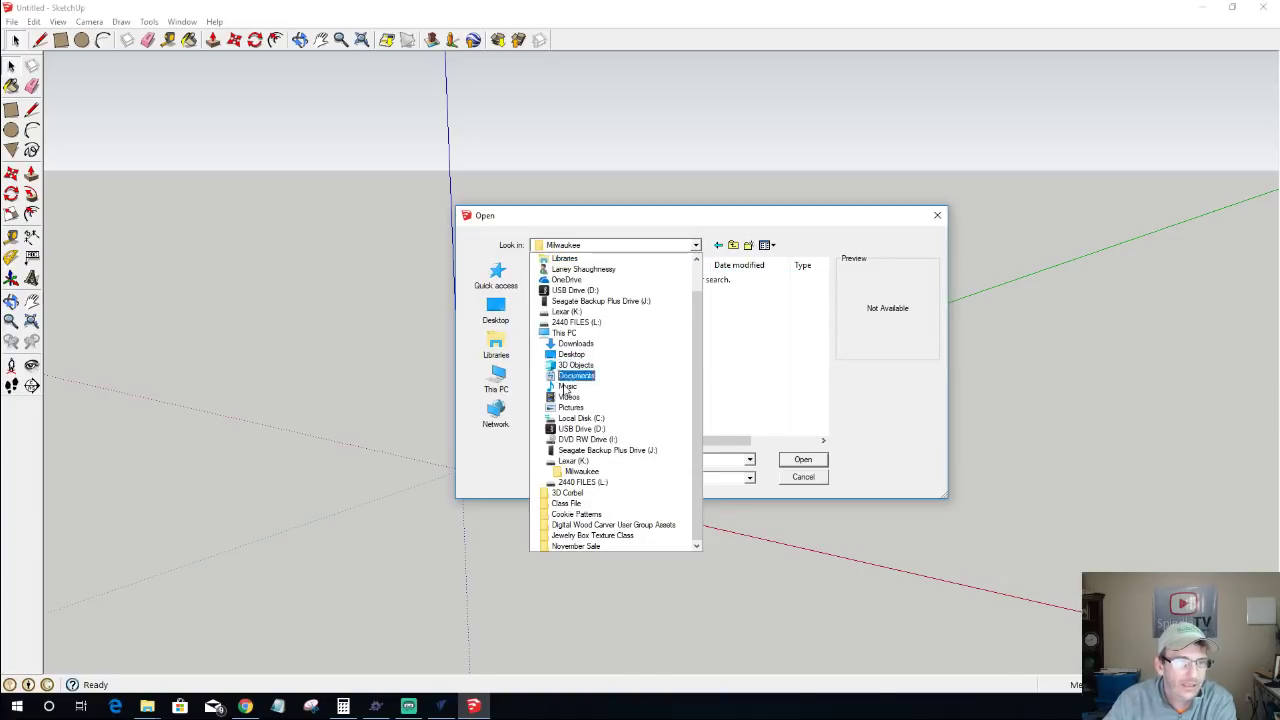
{"action": "left_click", "coordinate": [782, 429]}
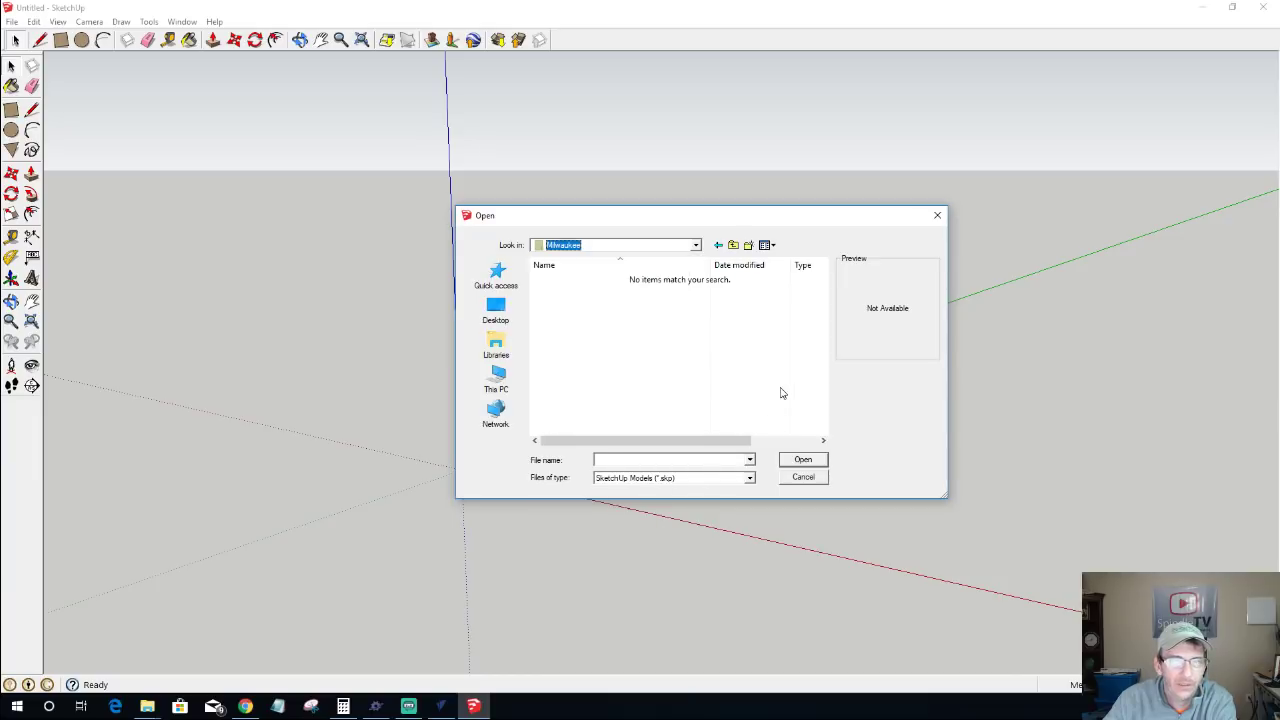
{"action": "left_click", "coordinate": [936, 215]}
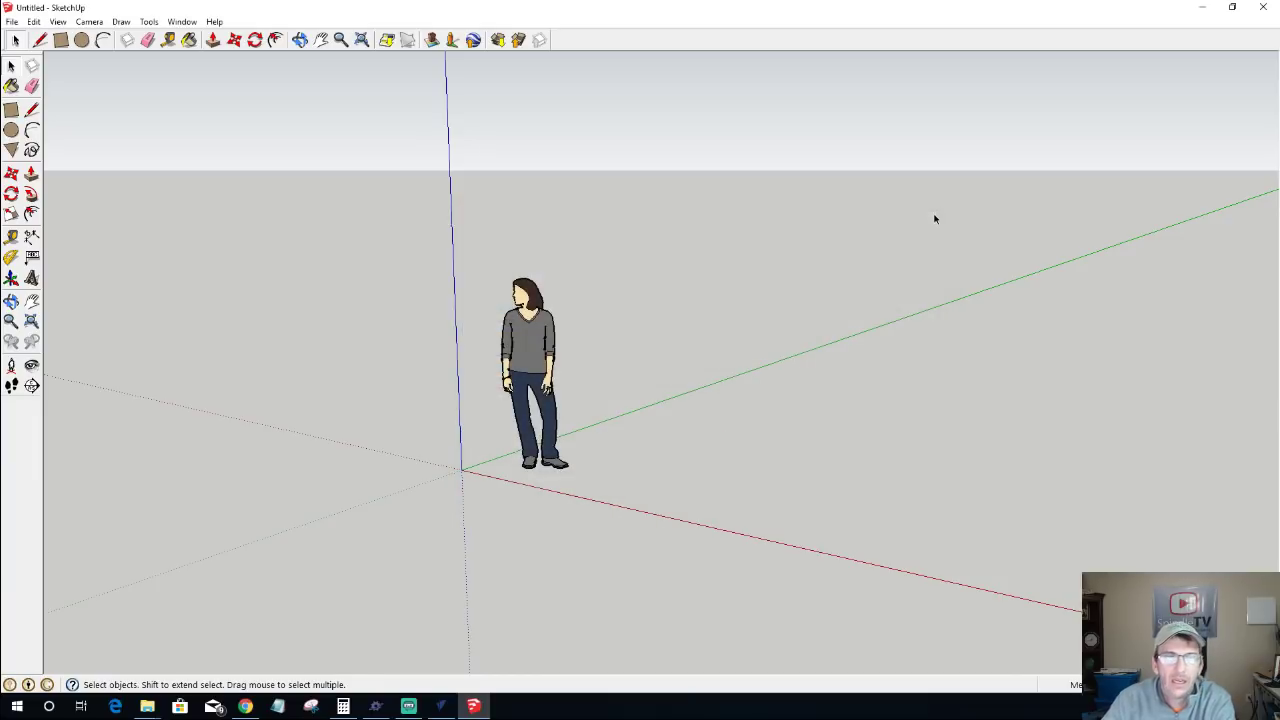
Step: Close SketchUp to return to the Digital Wood Carver controller
{"action": "left_click", "coordinate": [1262, 8]}
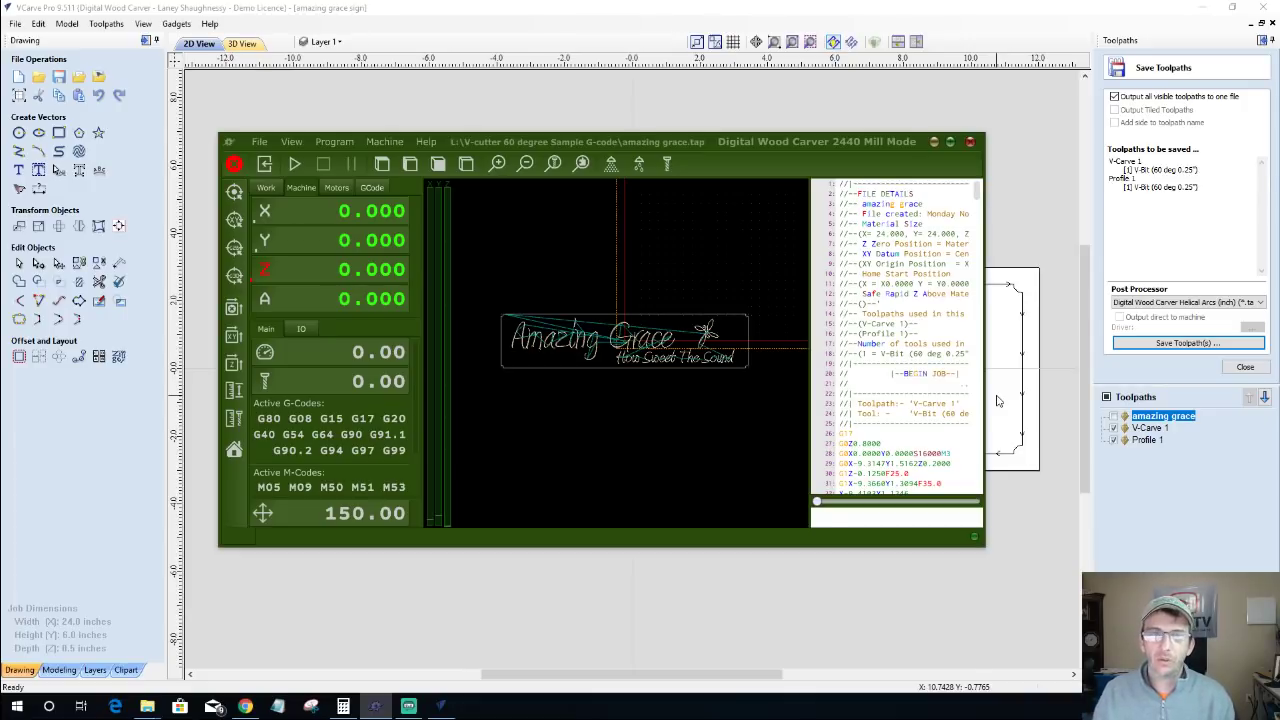
Step: Minimize the Digital Wood Carver 2440 Mill Mode window so the Amazing Grace sign shows
{"action": "left_click", "coordinate": [934, 143]}
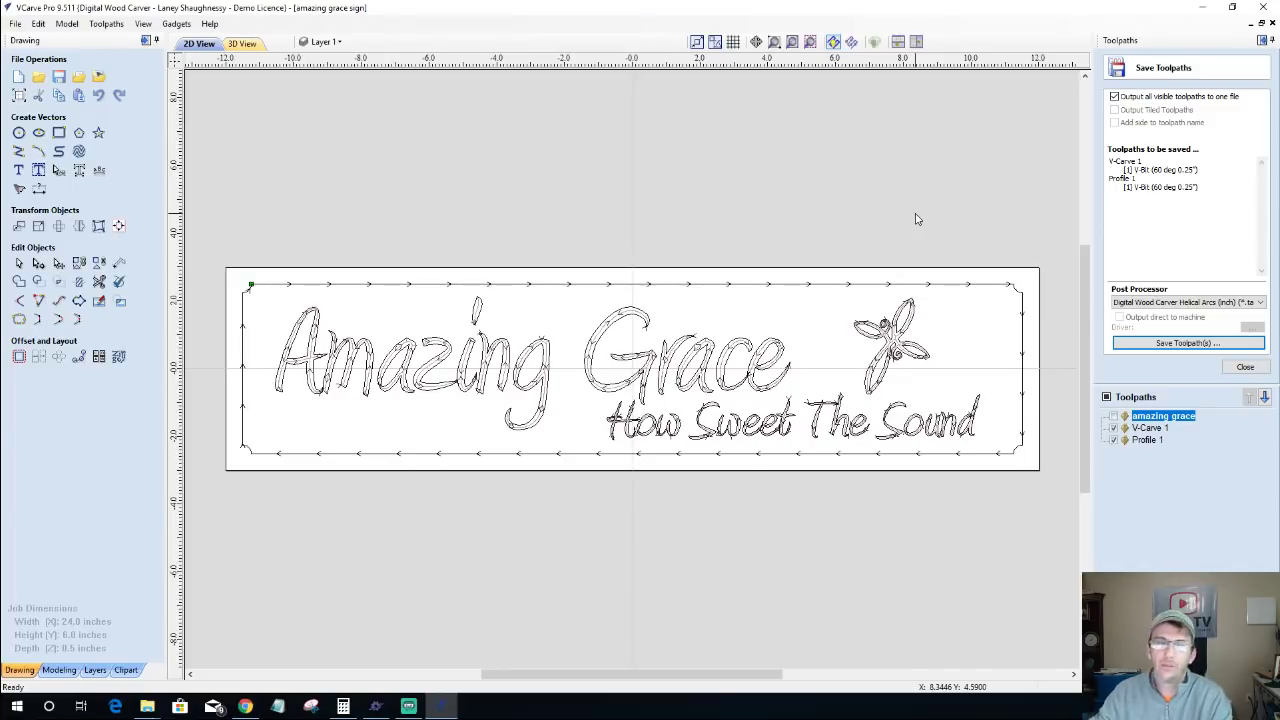
{"action": "left_click", "coordinate": [376, 706]}
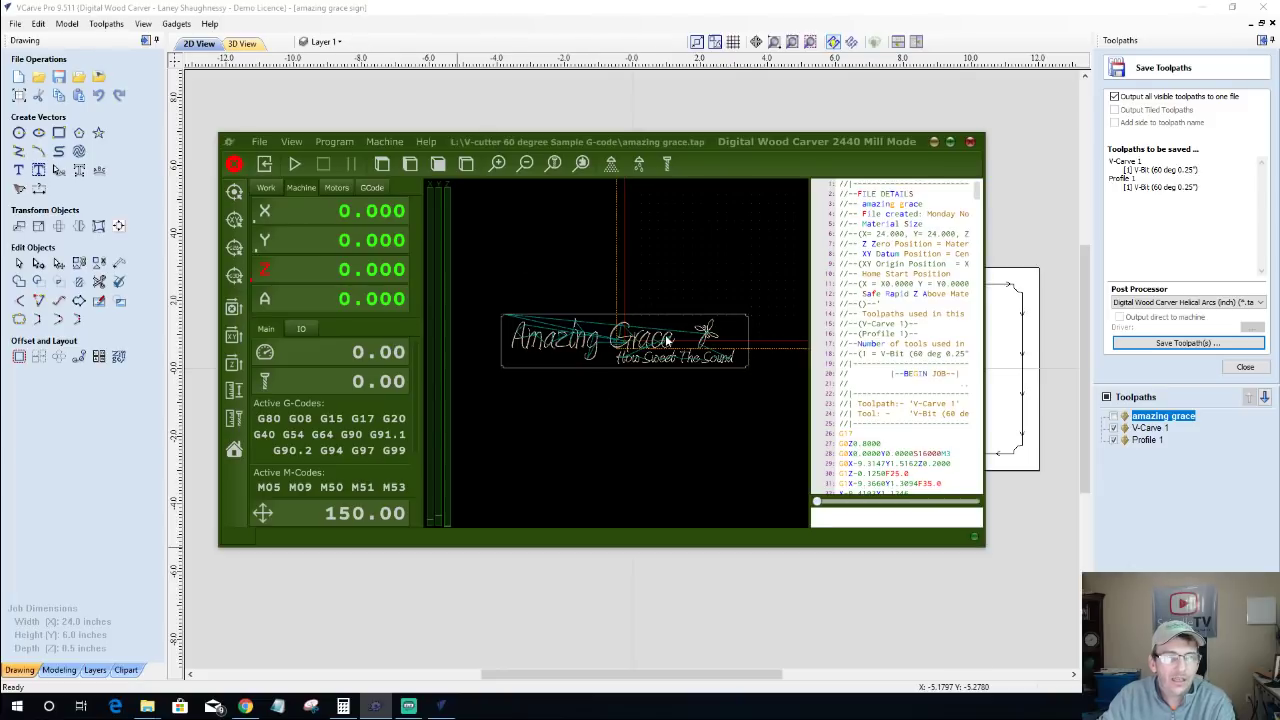
{"action": "mouse_move", "coordinate": [632, 289]}
{"action": "left_mouse_down"}
{"action": "mouse_move", "coordinate": [690, 250]}
{"action": "mouse_move", "coordinate": [751, 314]}
{"action": "mouse_move", "coordinate": [647, 430]}
{"action": "mouse_move", "coordinate": [510, 268]}
{"action": "mouse_move", "coordinate": [705, 310]}
{"action": "mouse_move", "coordinate": [558, 368]}
{"action": "mouse_move", "coordinate": [619, 295]}
{"action": "left_mouse_up"}
{"action": "scroll", "coordinate": [619, 304], "scroll_direction": "up", "scroll_amount": 3}
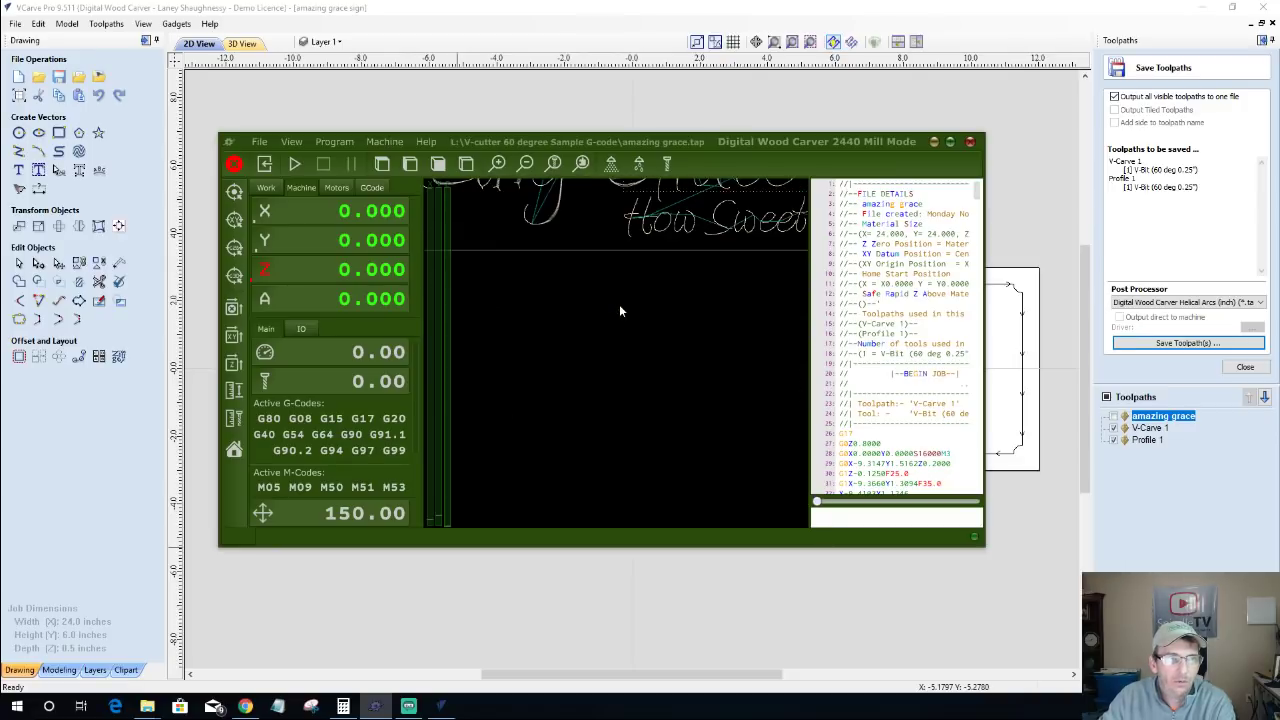
{"action": "scroll", "coordinate": [619, 304], "scroll_direction": "down", "scroll_amount": 1}
{"action": "scroll", "coordinate": [619, 304], "scroll_direction": "down", "scroll_amount": 3}
{"action": "scroll", "coordinate": [619, 300], "scroll_direction": "up", "scroll_amount": 3}
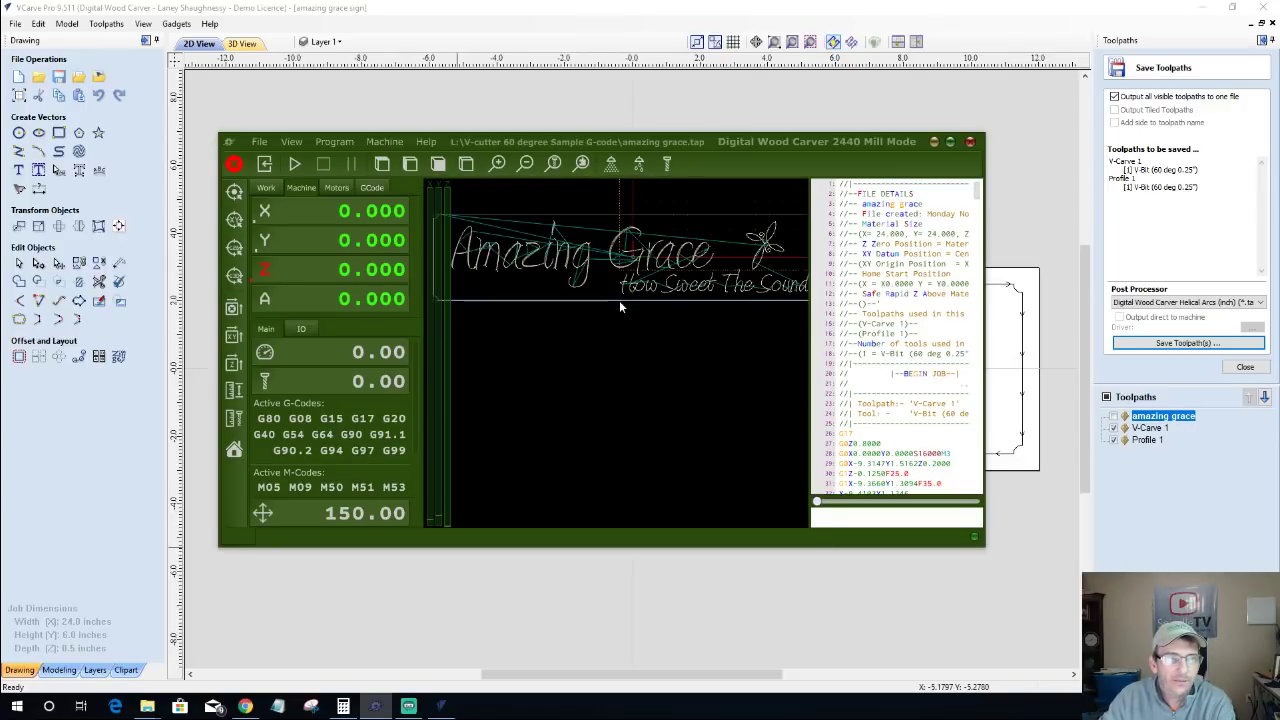
{"action": "left_click_drag", "start_coordinate": [634, 270], "coordinate": [642, 367]}
{"action": "scroll", "coordinate": [641, 358], "scroll_direction": "up", "scroll_amount": 8}
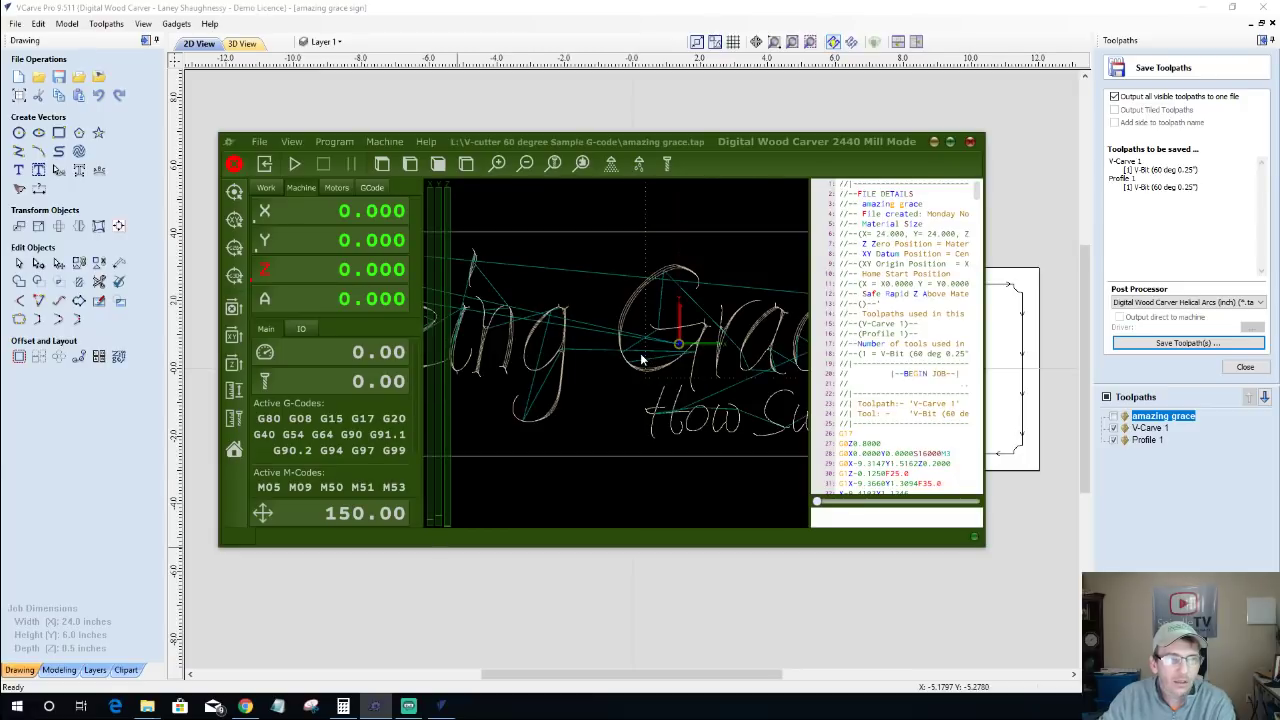
{"action": "scroll", "coordinate": [617, 351], "scroll_direction": "down", "scroll_amount": 10}
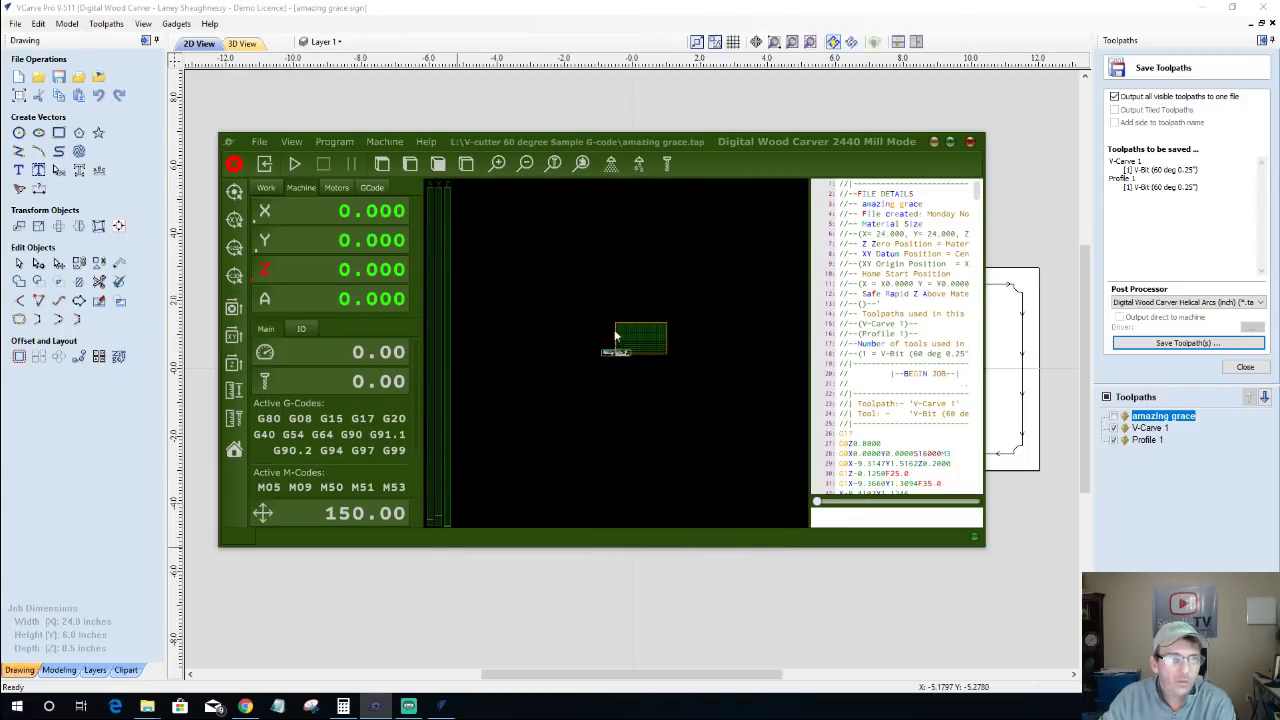
{"action": "left_click", "coordinate": [555, 165]}
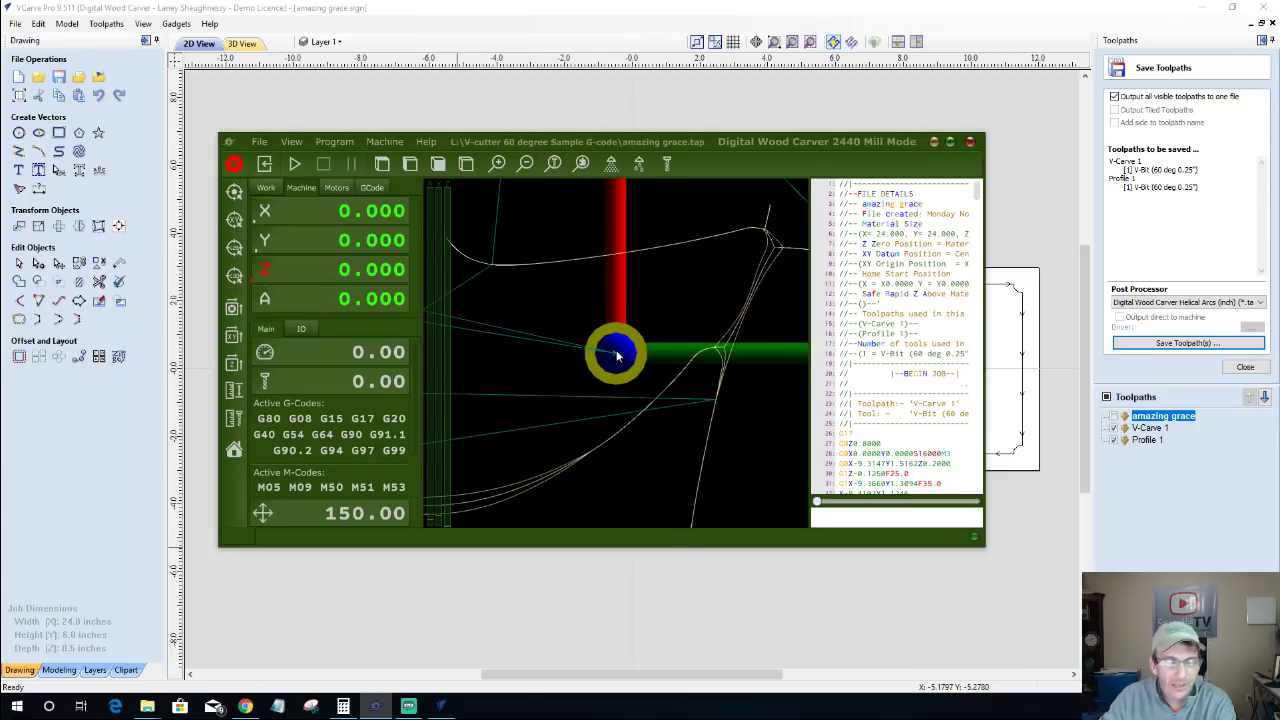
{"action": "left_click", "coordinate": [582, 165]}
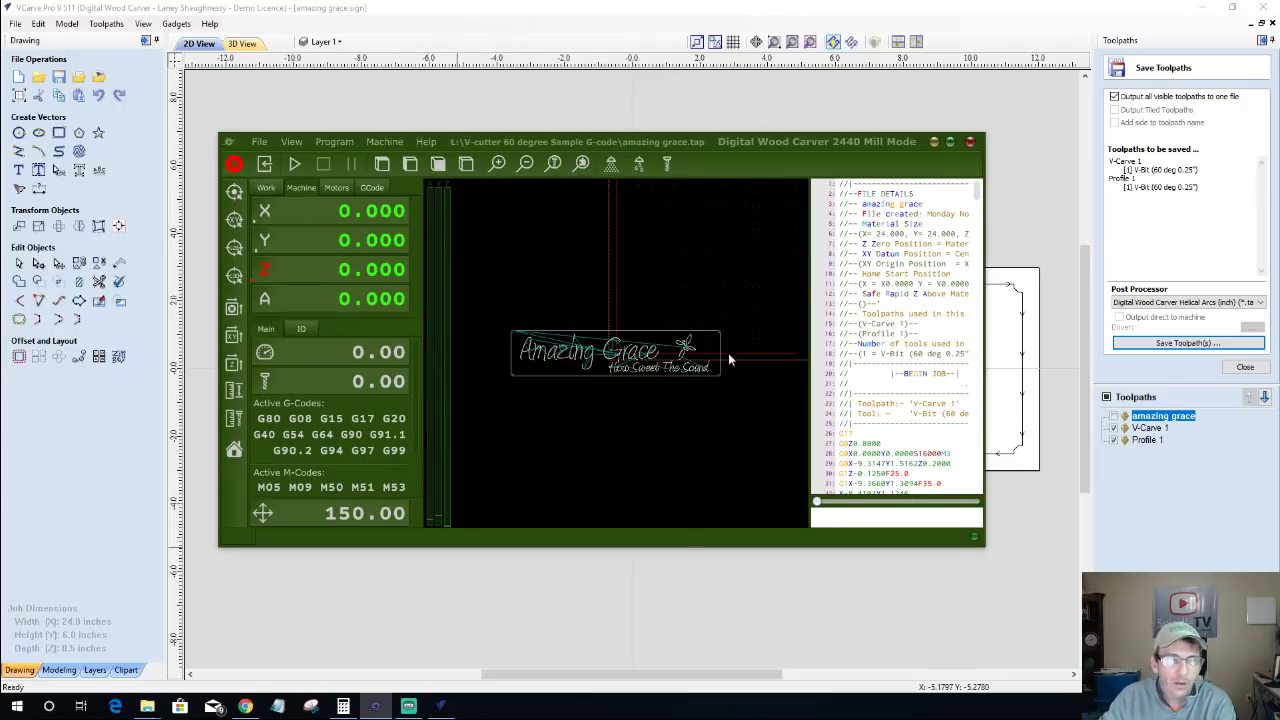
{"action": "left_click_drag", "start_coordinate": [649, 356], "coordinate": [629, 413]}
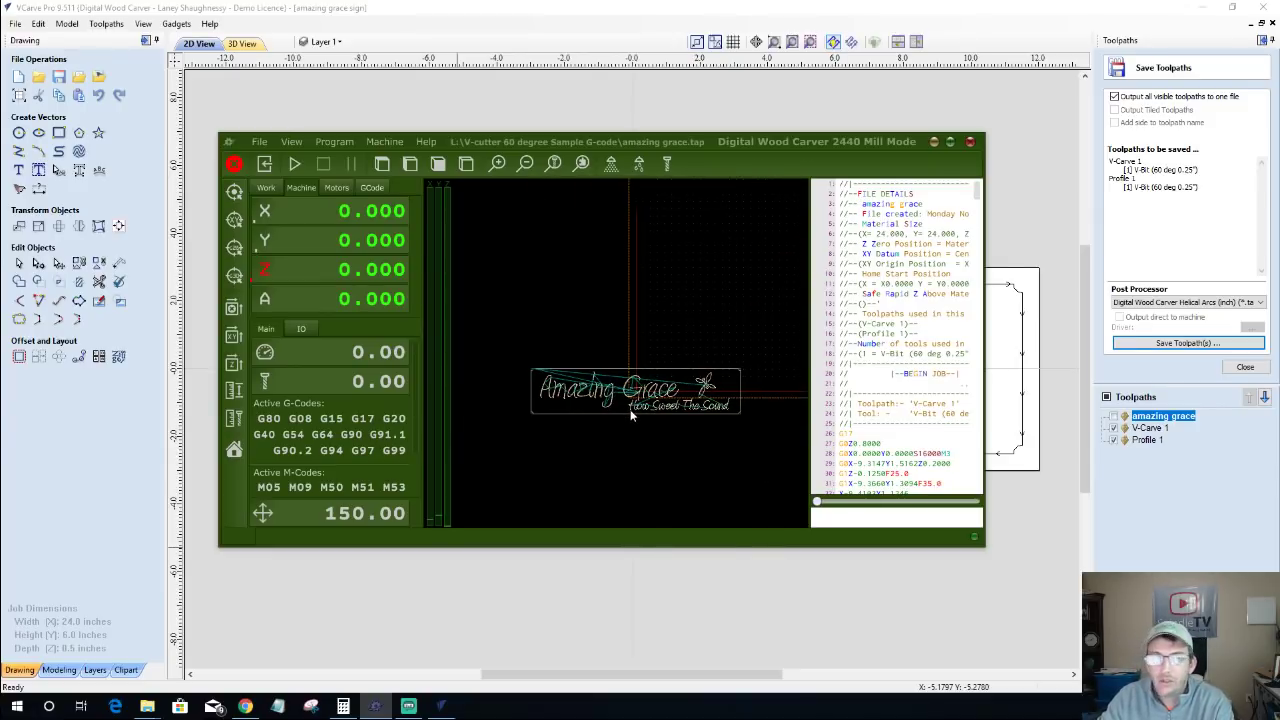
{"action": "left_click_drag", "start_coordinate": [628, 408], "coordinate": [609, 383]}
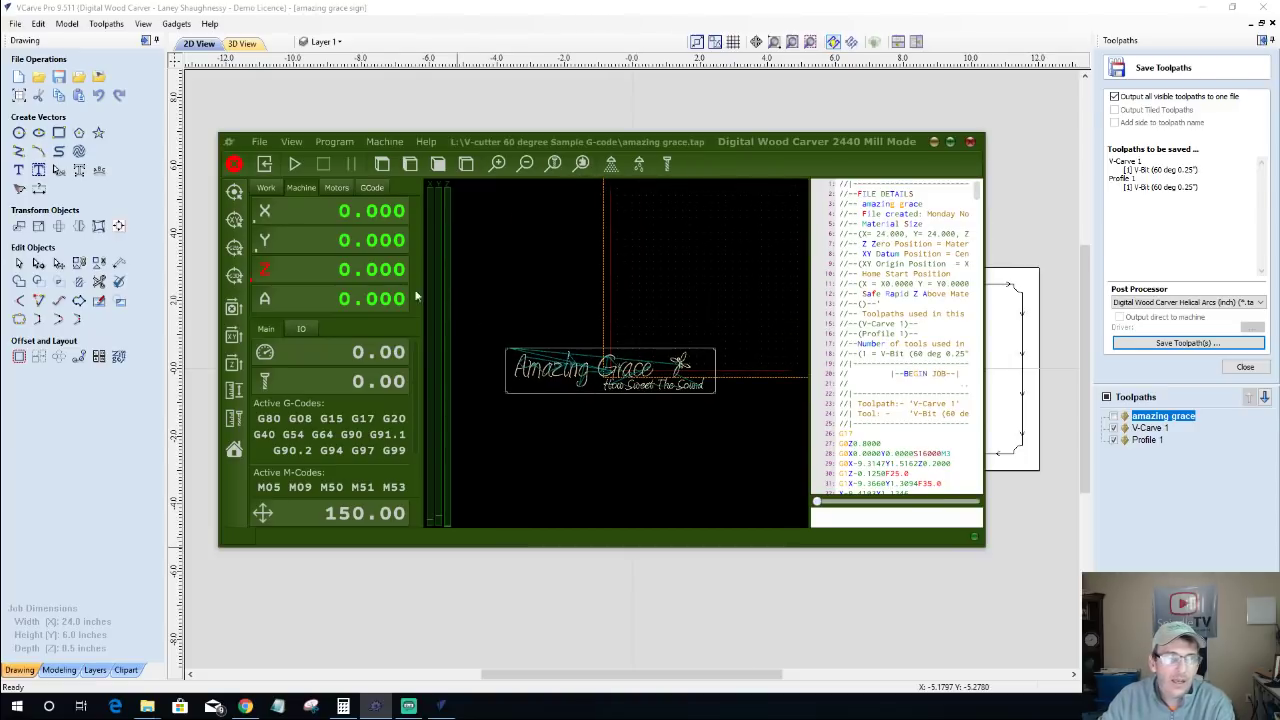
{"action": "left_click", "coordinate": [291, 142]}
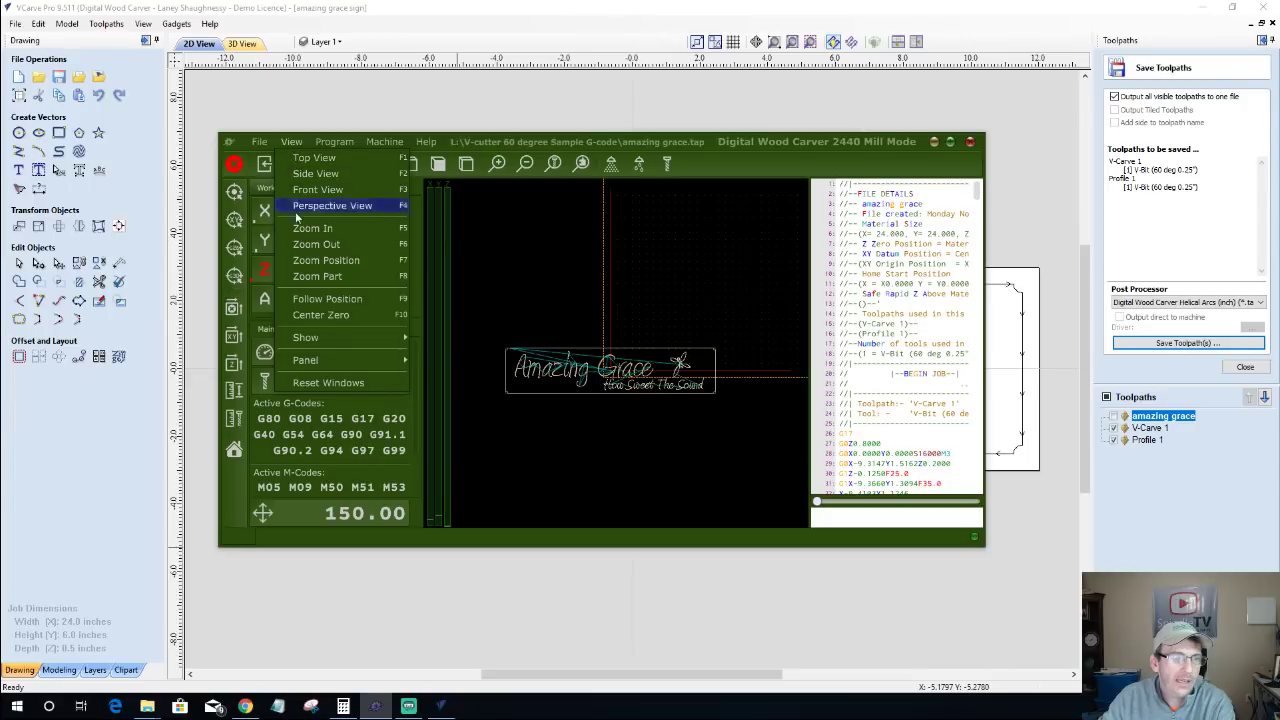
{"action": "mouse_move", "coordinate": [317, 366]}
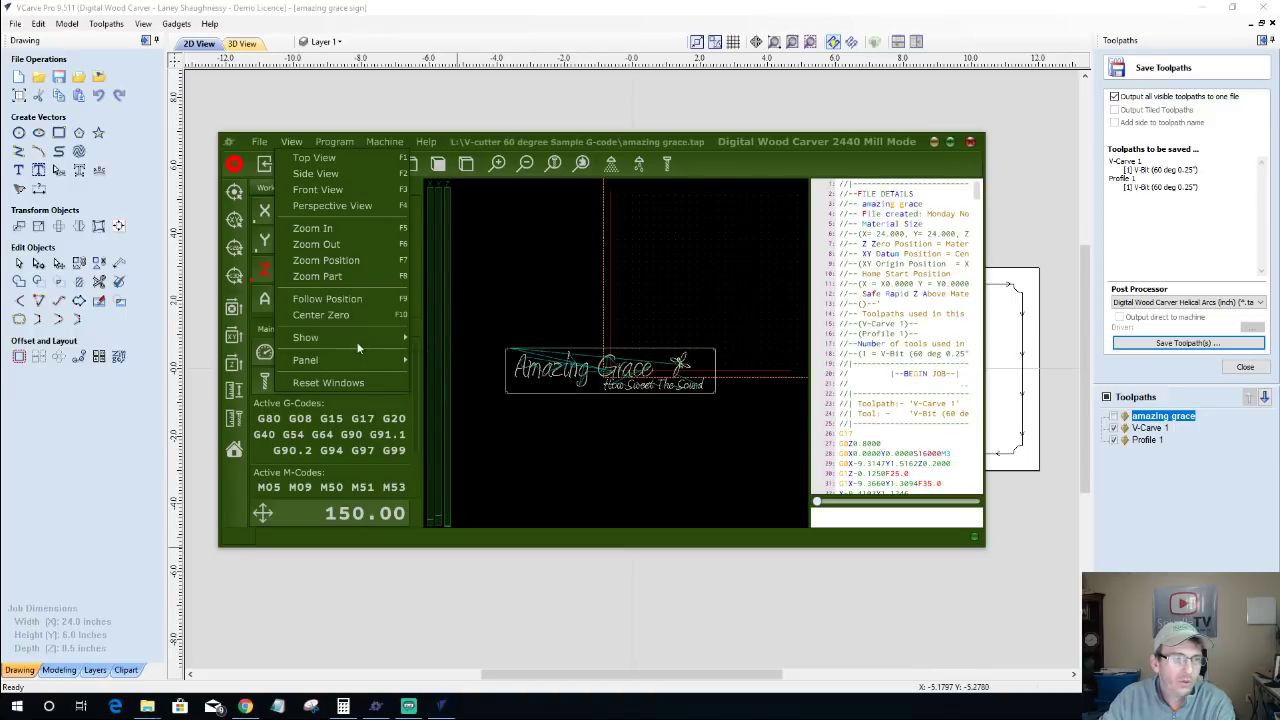
{"action": "mouse_move", "coordinate": [361, 338]}
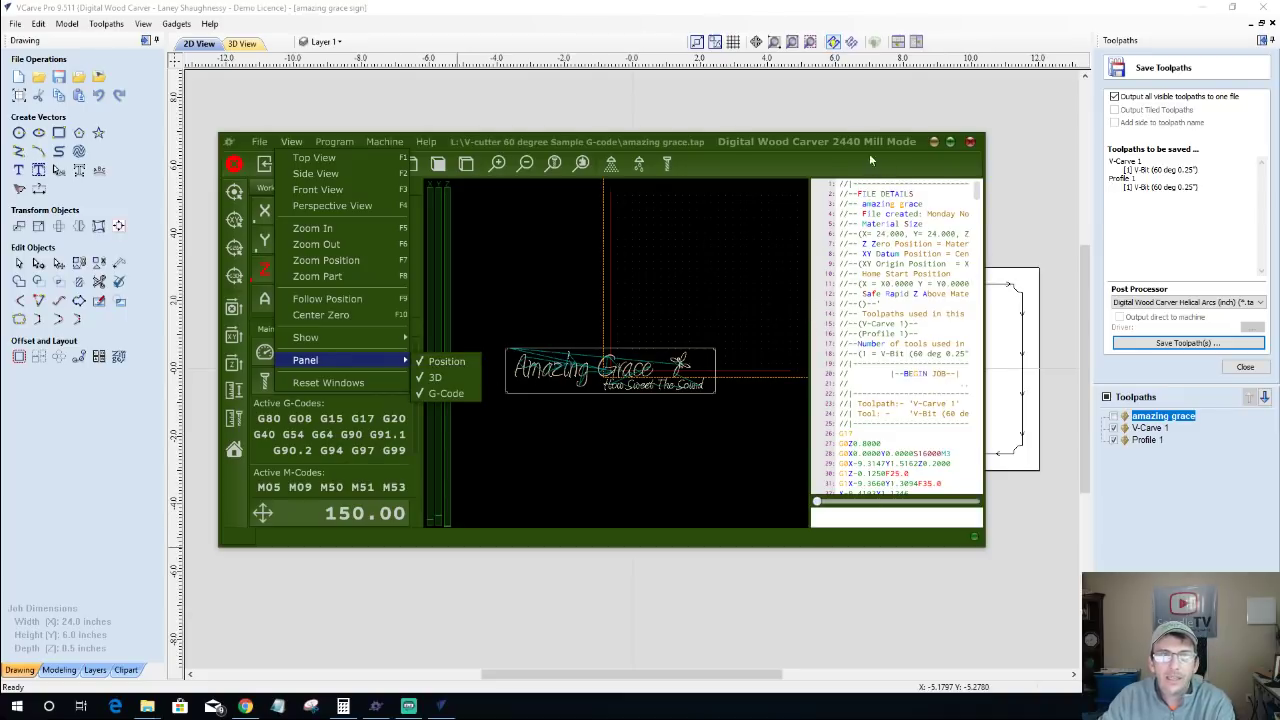
{"action": "key", "text": "Right"}
{"action": "key", "text": "Right"}
{"action": "key", "text": "Right"}
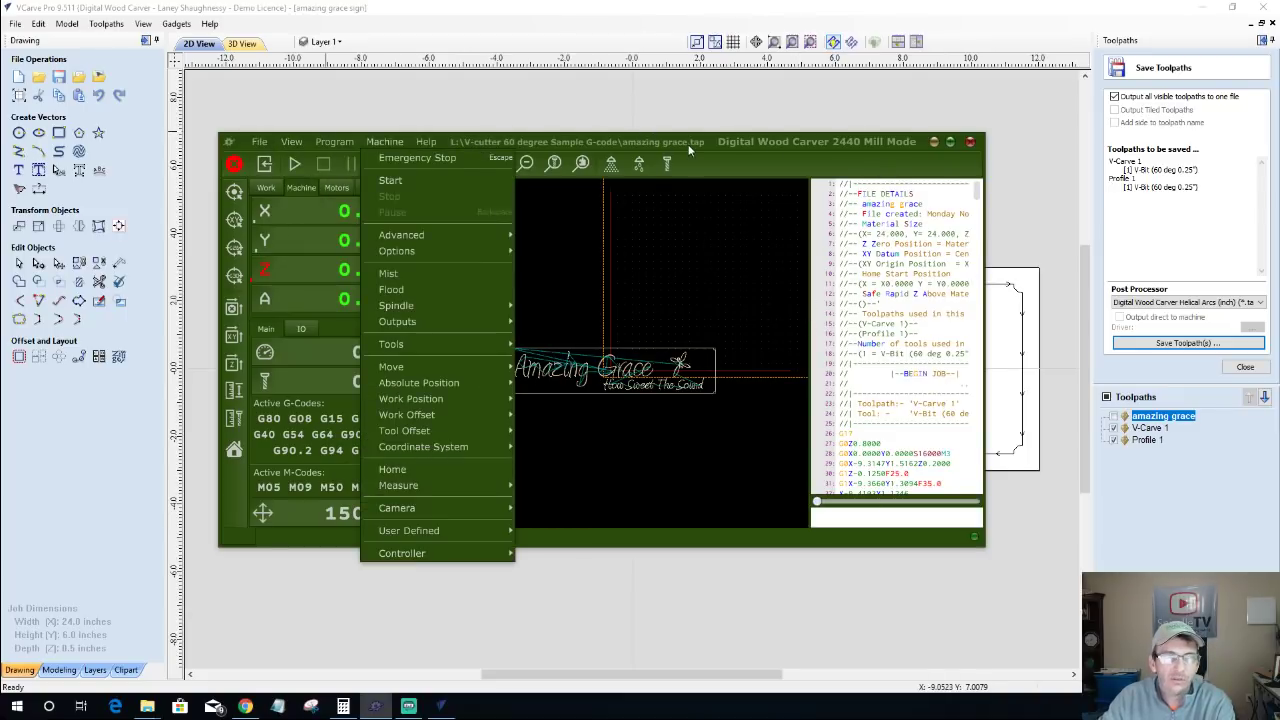
{"action": "key", "text": "Escape"}
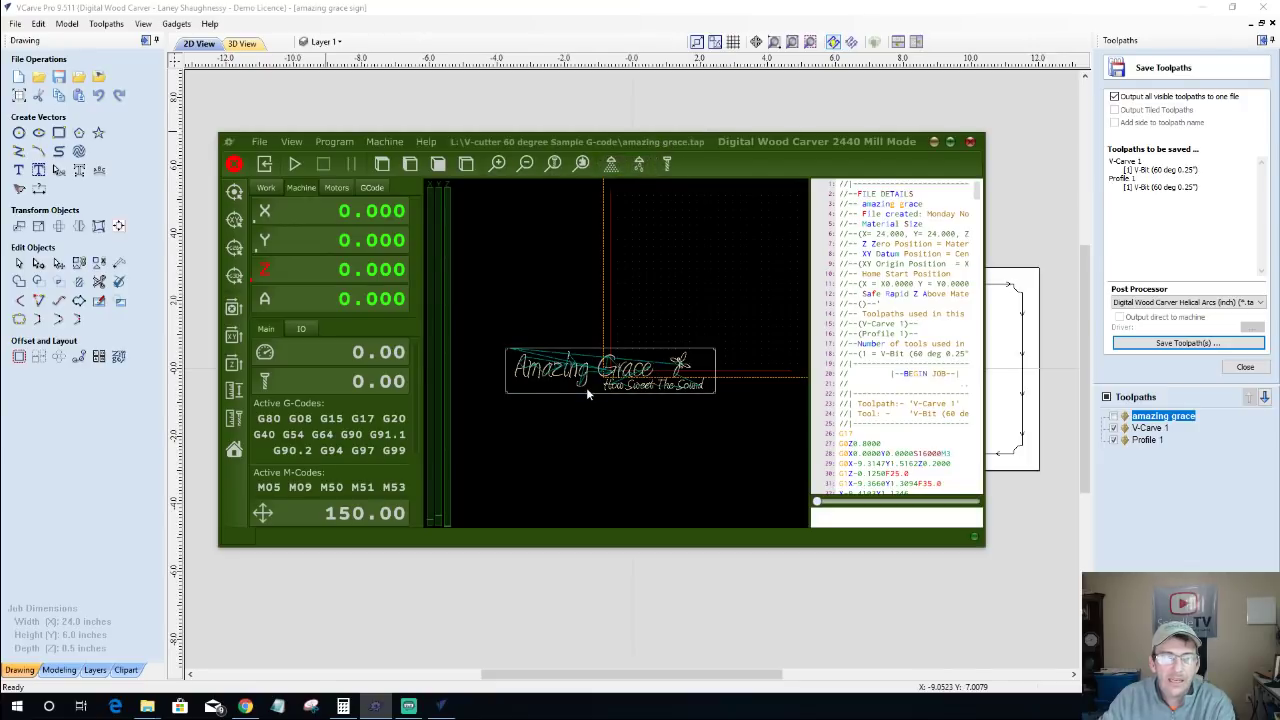
{"action": "left_click_drag", "start_coordinate": [586, 387], "coordinate": [650, 337]}
{"action": "scroll", "coordinate": [608, 371], "scroll_direction": "up", "scroll_amount": 4}
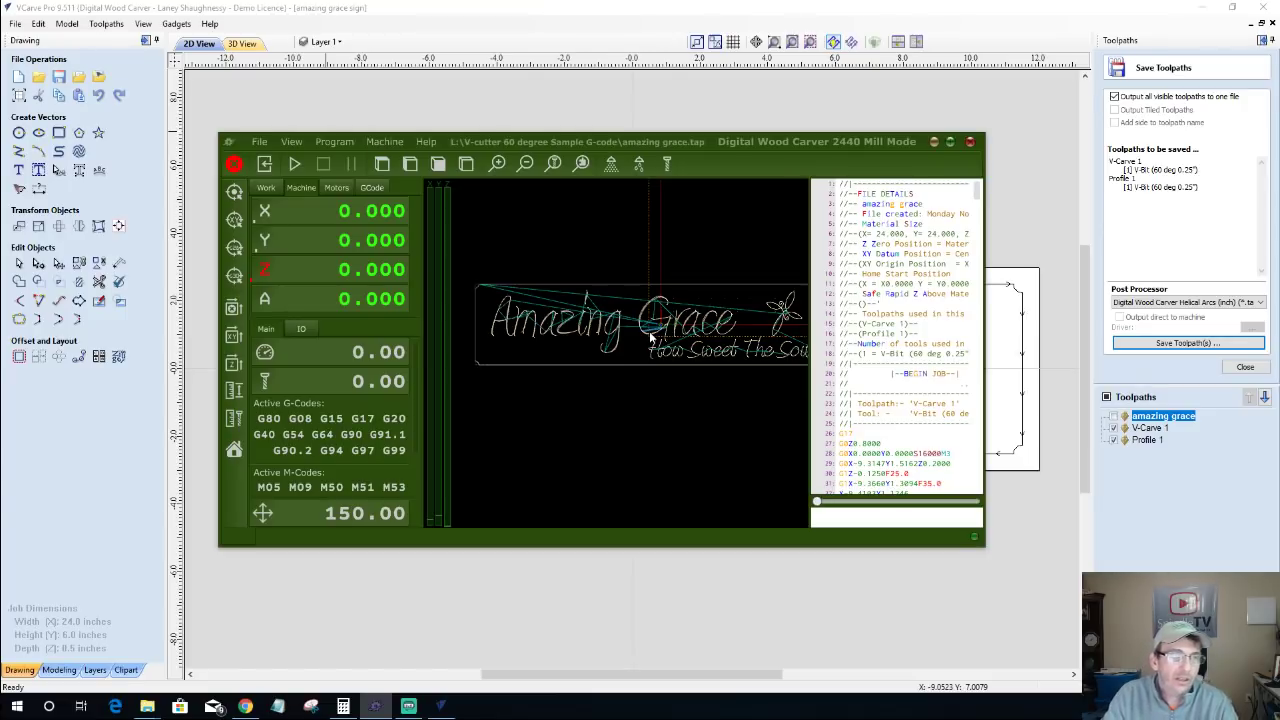
{"action": "left_click", "coordinate": [291, 141]}
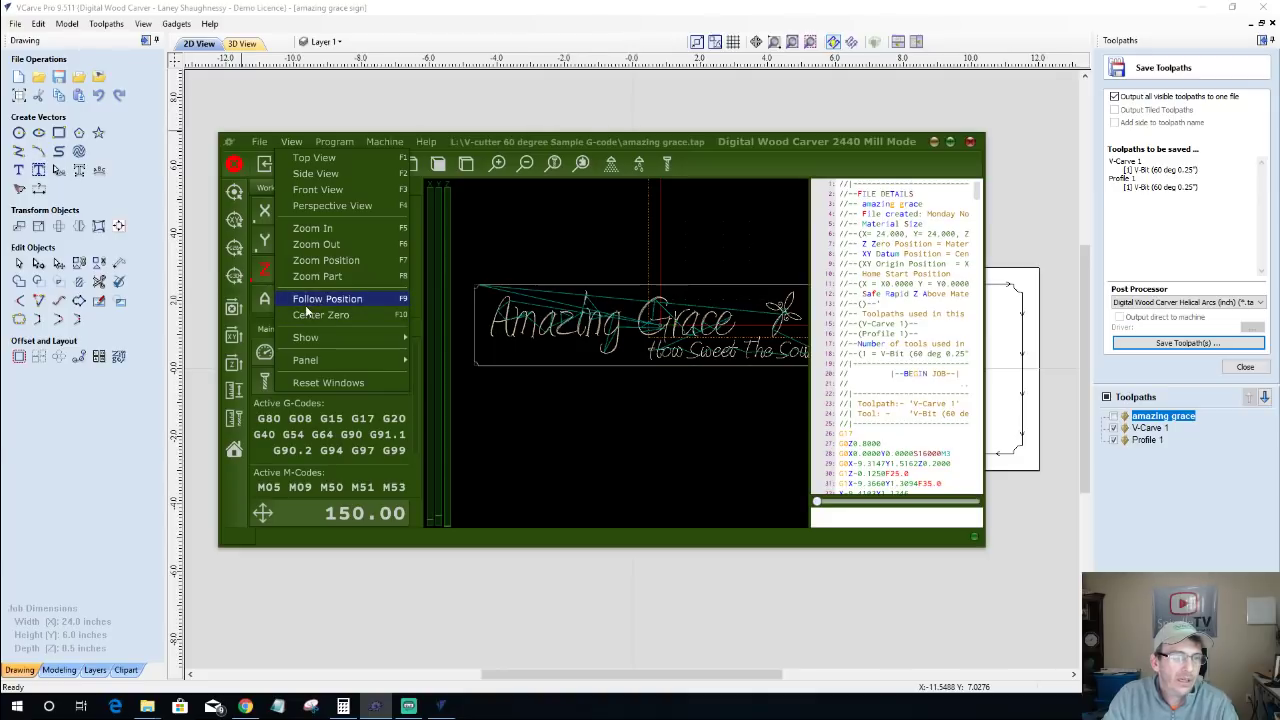
{"action": "mouse_move", "coordinate": [306, 340]}
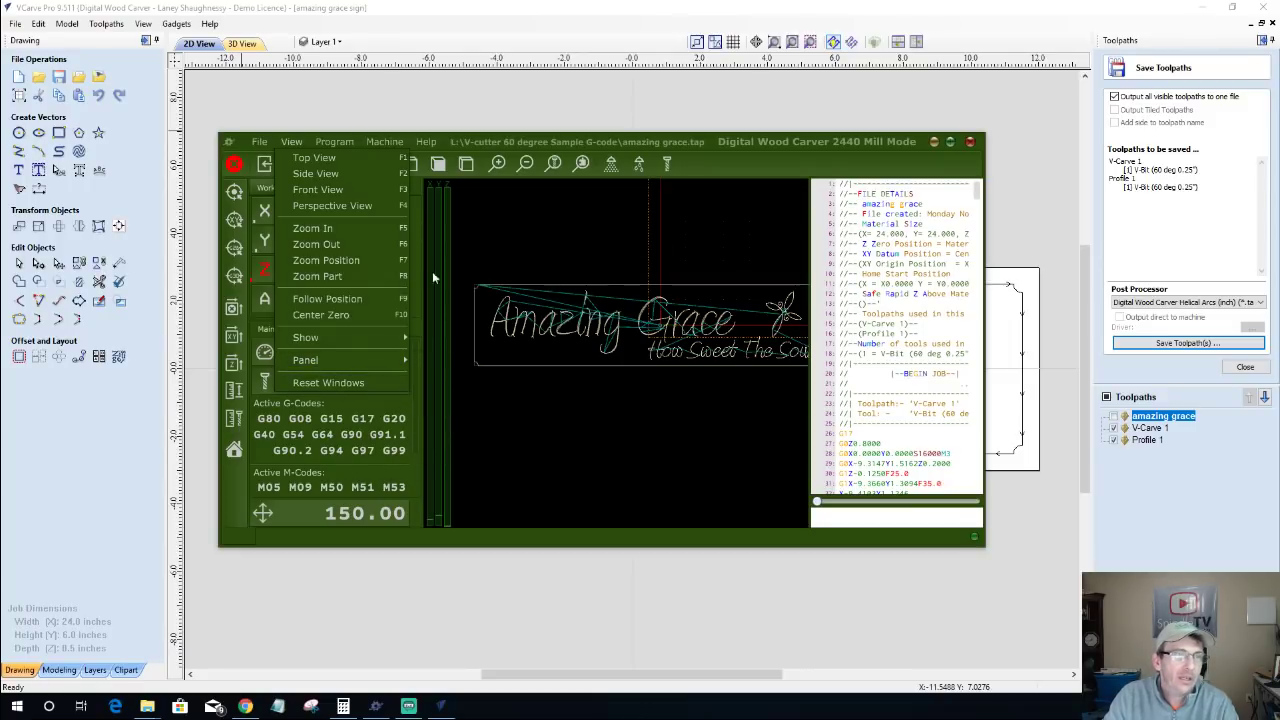
{"action": "key", "text": "Right"}
{"action": "mouse_move", "coordinate": [679, 358]}
{"action": "left_mouse_down"}
{"action": "mouse_move", "coordinate": [664, 262]}
{"action": "mouse_move", "coordinate": [649, 424]}
{"action": "mouse_move", "coordinate": [581, 315]}
{"action": "mouse_move", "coordinate": [663, 363]}
{"action": "left_mouse_up"}
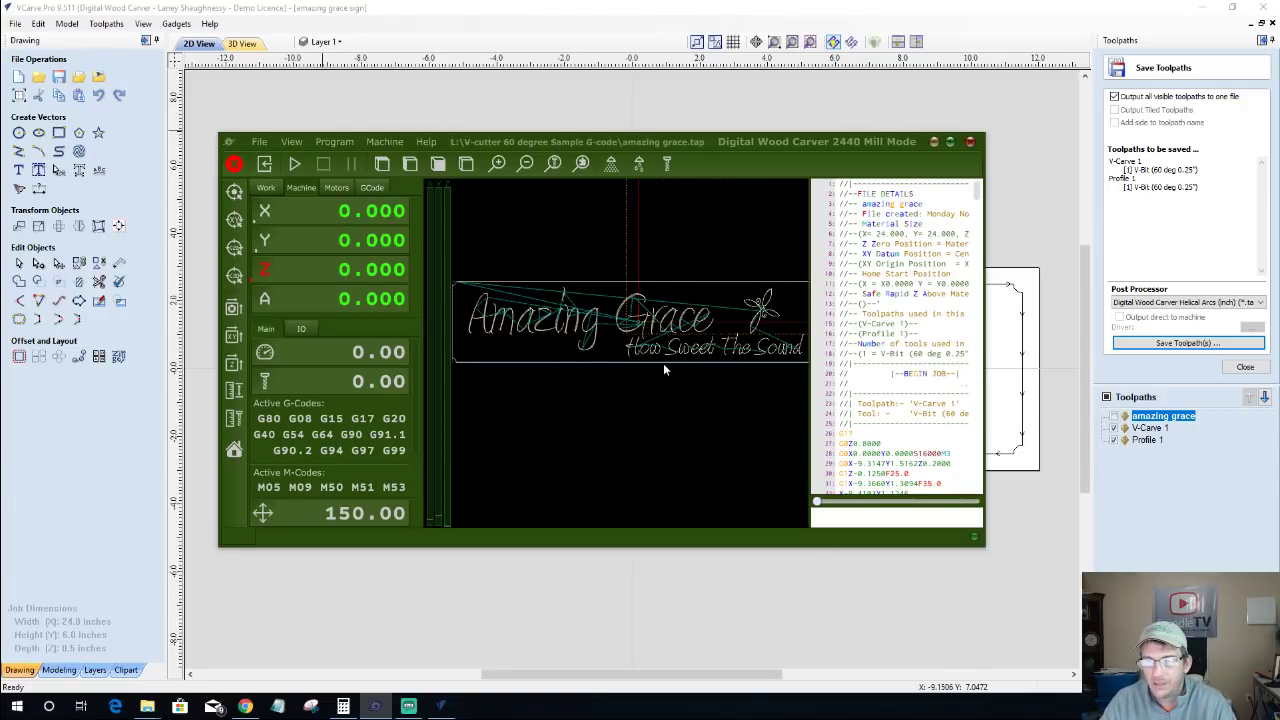
{"action": "scroll", "coordinate": [657, 360], "scroll_direction": "up", "scroll_amount": 3}
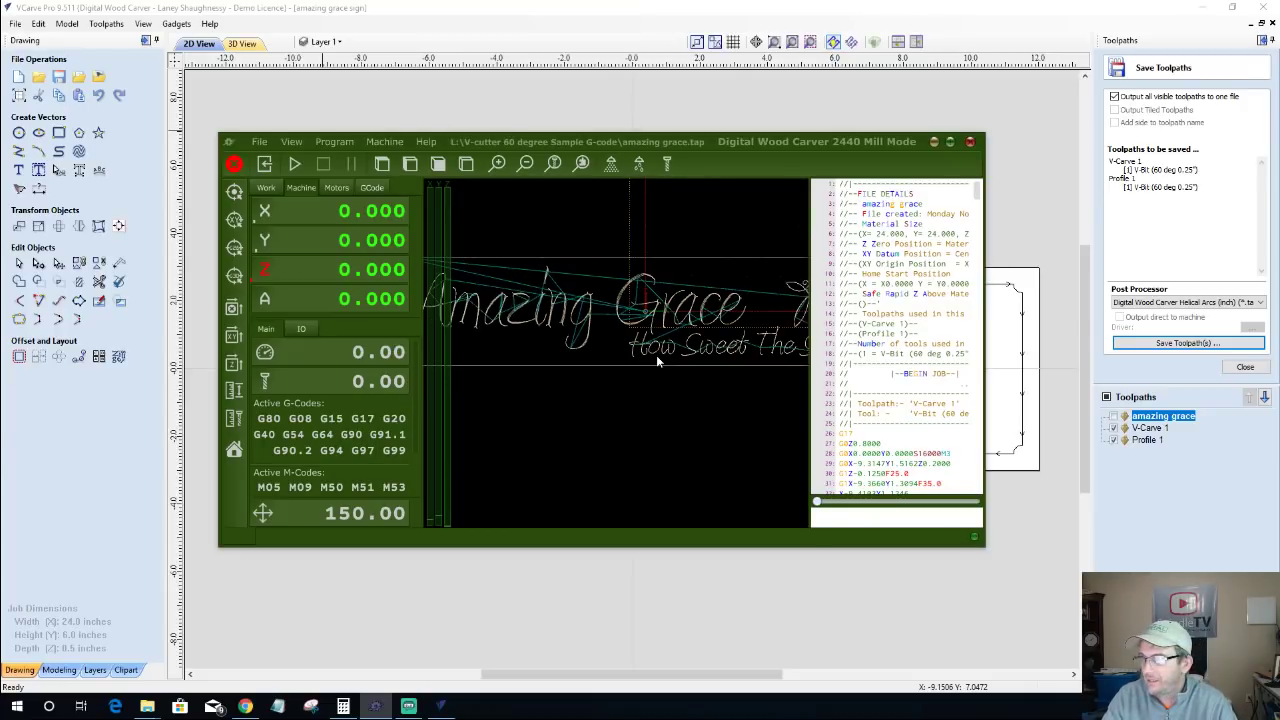
{"action": "scroll", "coordinate": [656, 358], "scroll_direction": "down", "scroll_amount": 1}
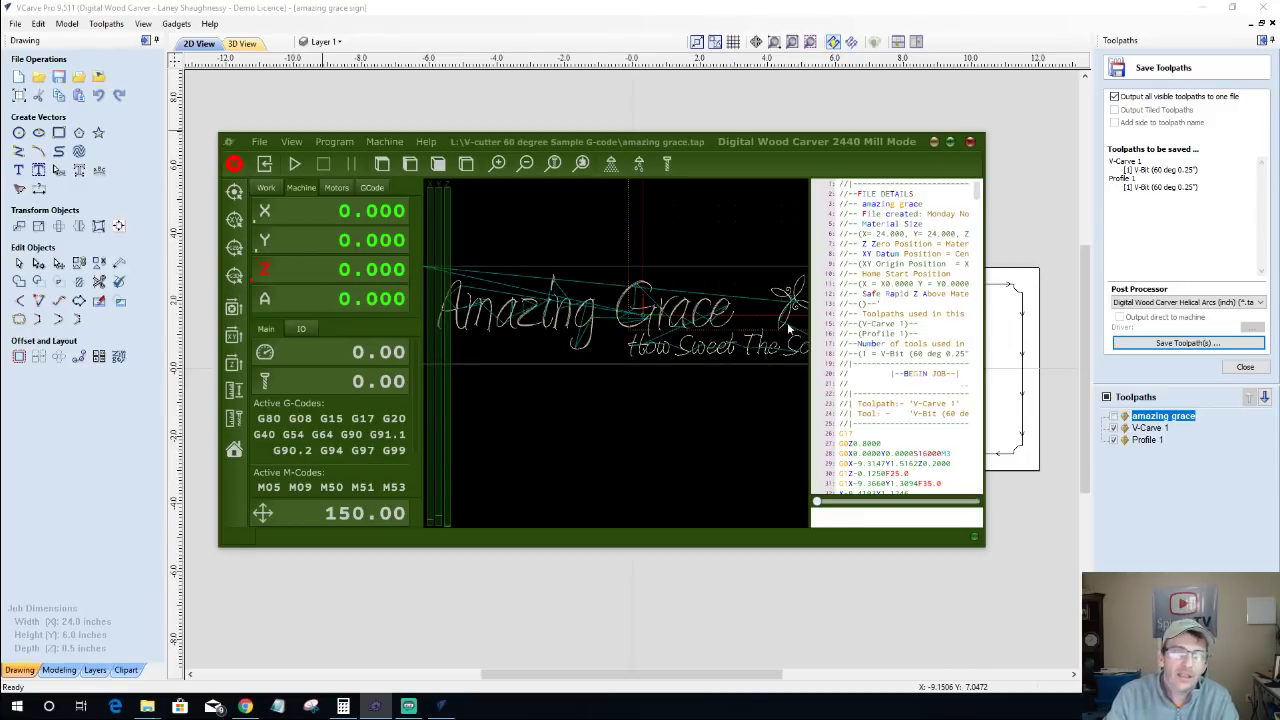
Step: Minimize the controller window to bring back the 24 × 6 inch Amazing Grace sign canvas
{"action": "left_click", "coordinate": [934, 143]}
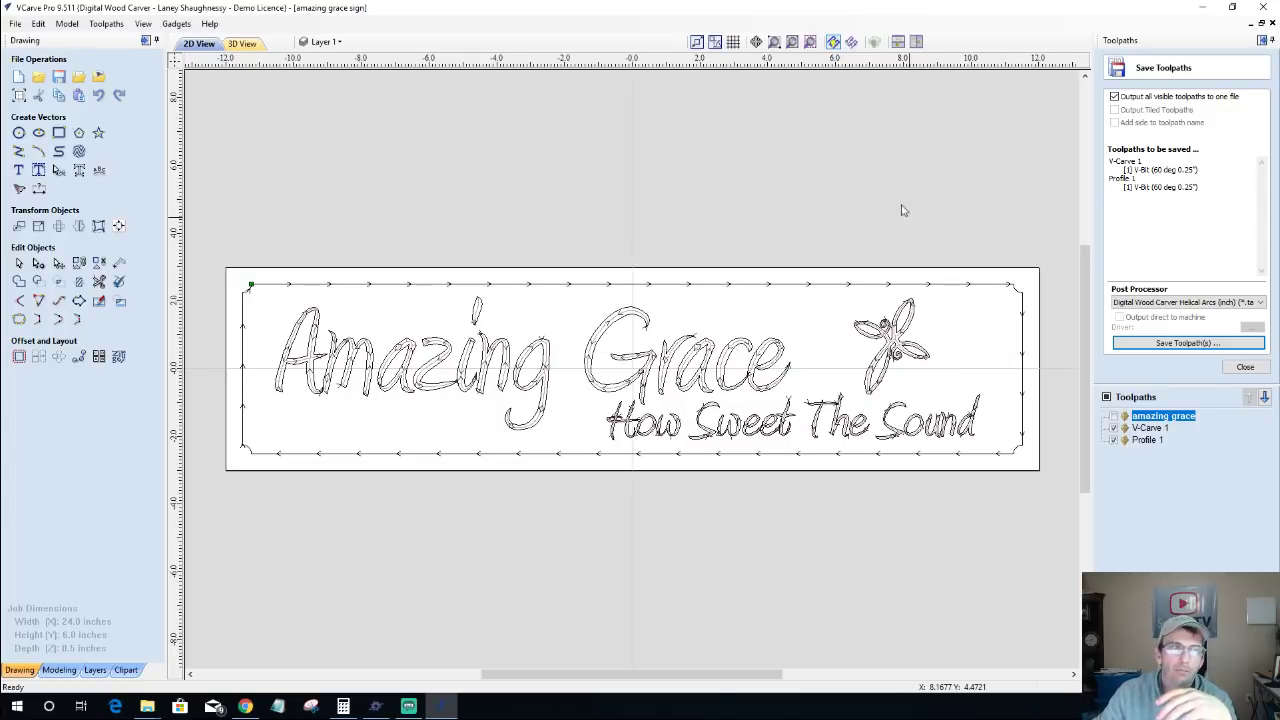
Step: Hide the V-Carve 1 and Profile 1 toolpaths from the design view
{"action": "left_click", "coordinate": [683, 286]}
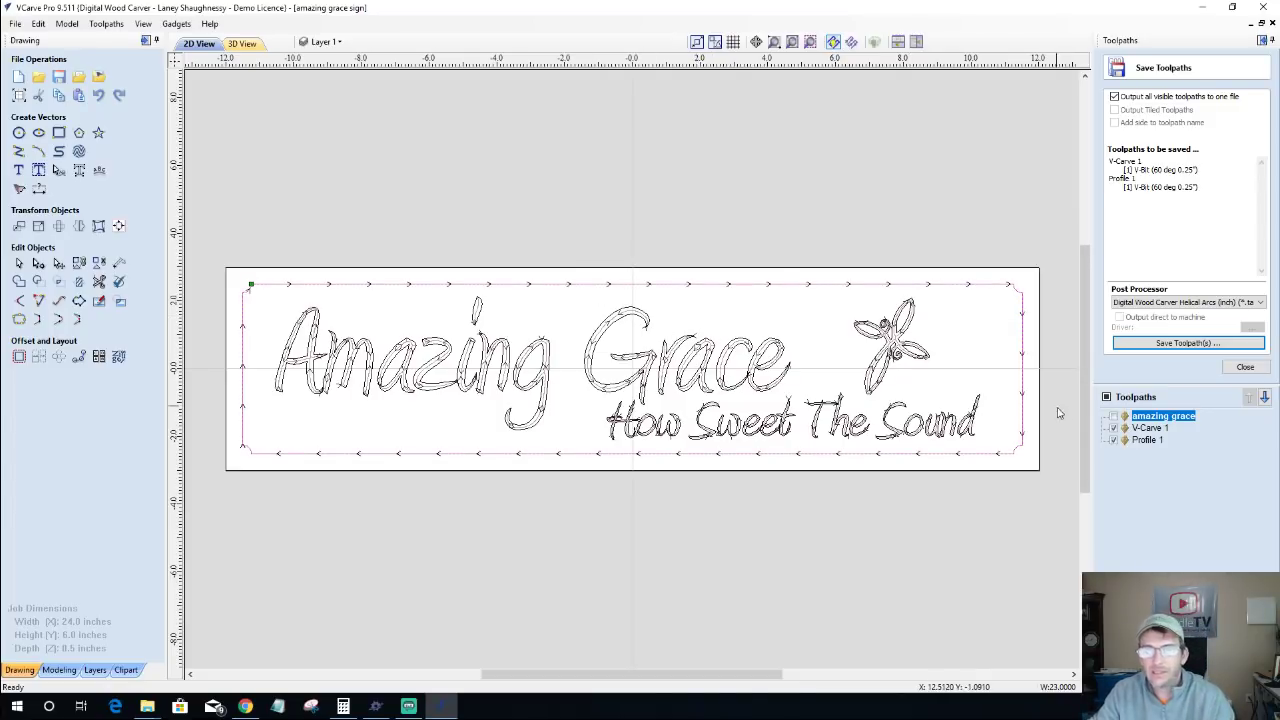
{"action": "left_click", "coordinate": [1114, 428]}
{"action": "left_click", "coordinate": [1114, 440]}
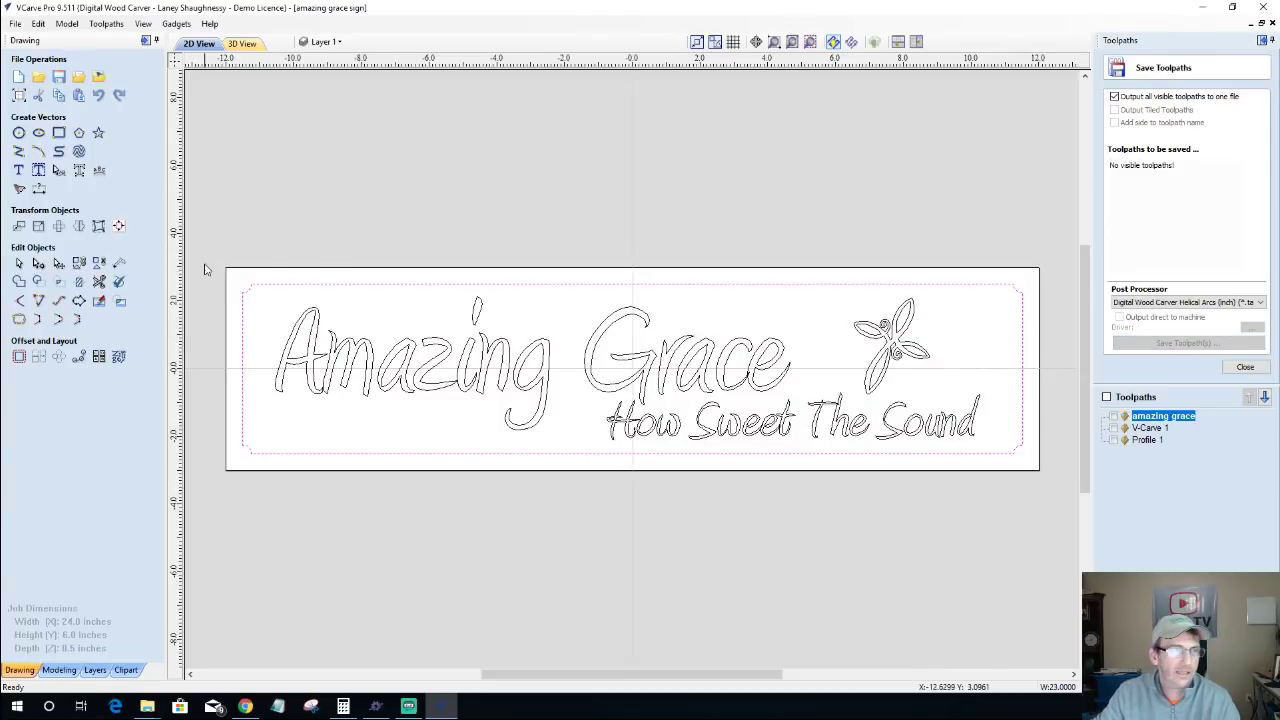
{"action": "left_click", "coordinate": [310, 286]}
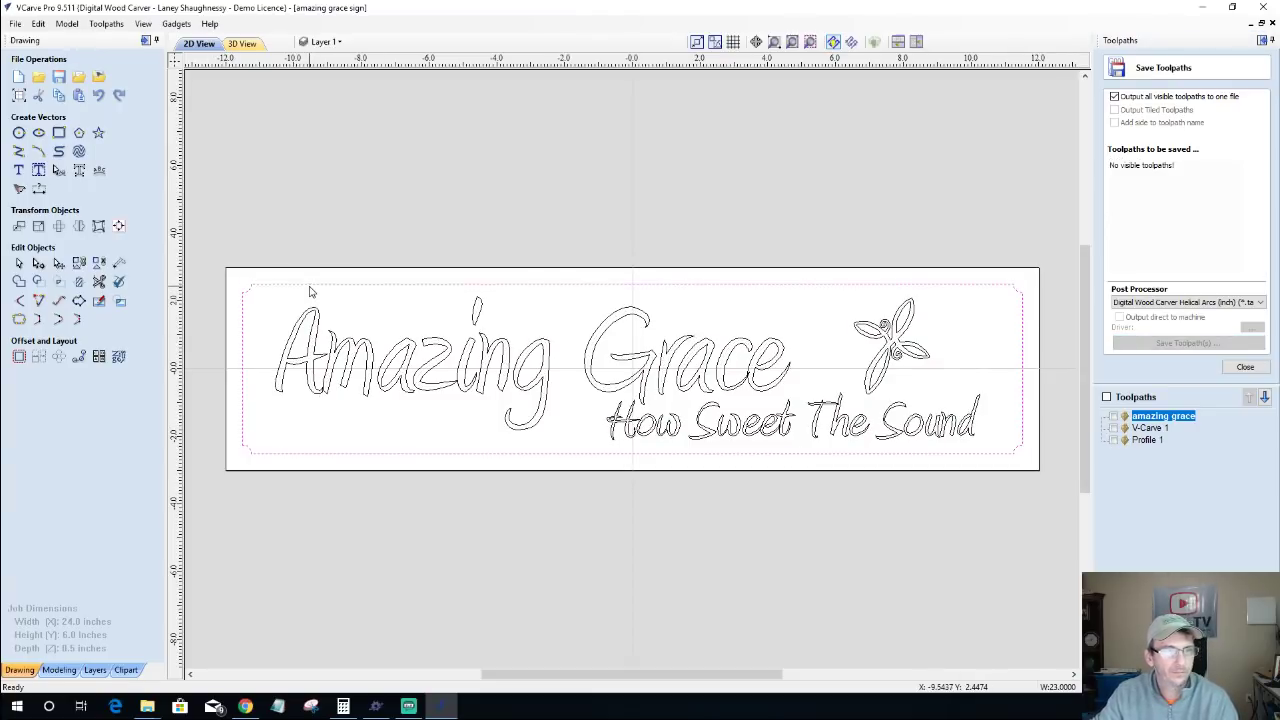
{"action": "left_click", "coordinate": [258, 272]}
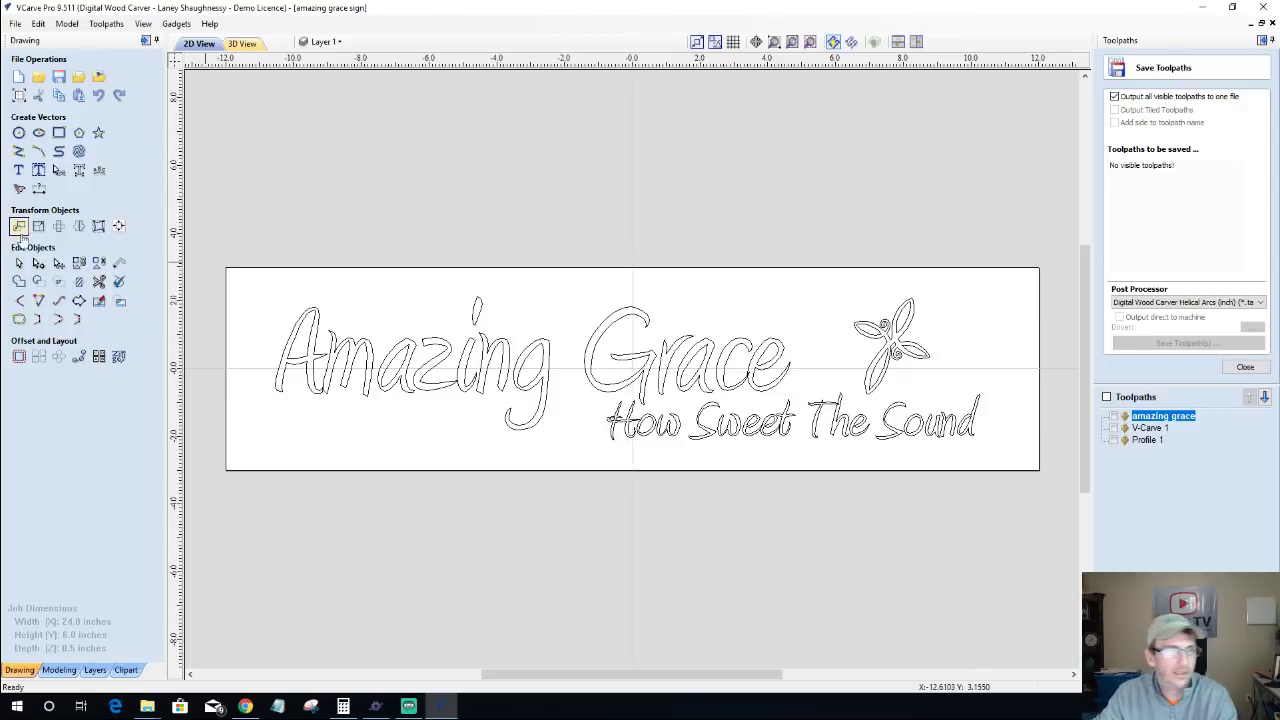
Step: Draw a 24 × 6 inch rectangle at 0,0 matching the sign outline
{"action": "left_click", "coordinate": [57, 133]}
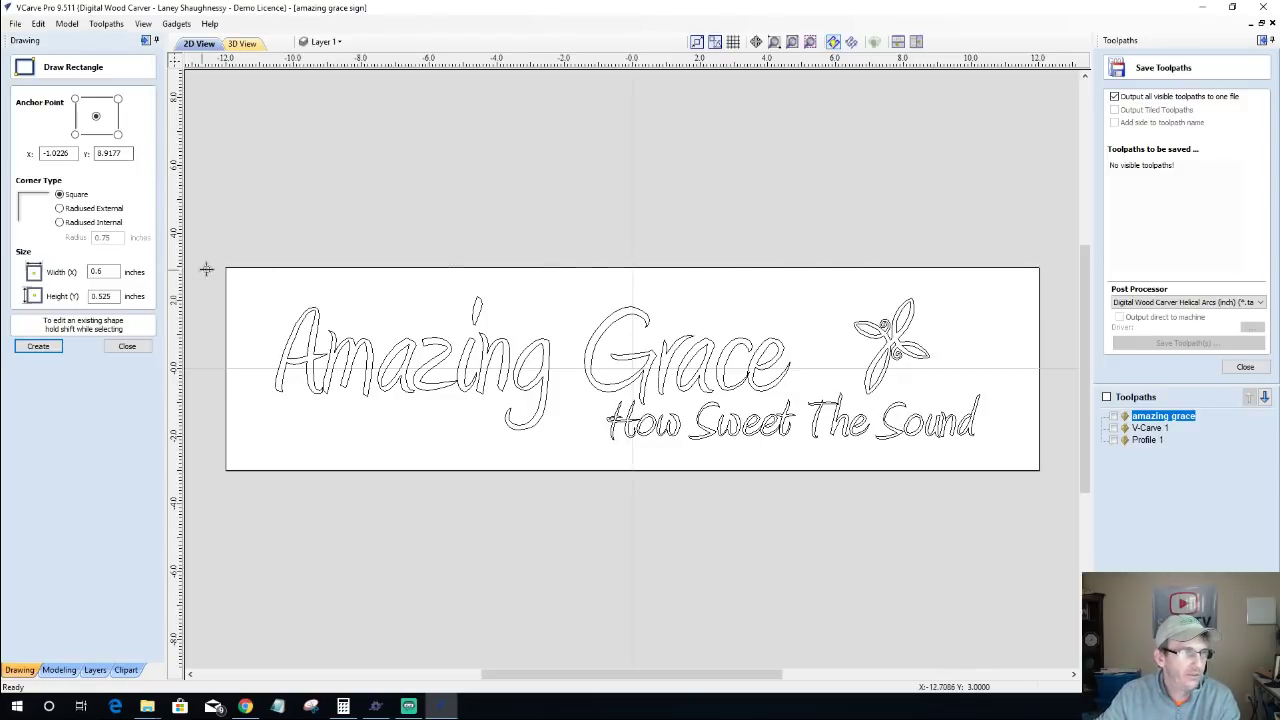
{"action": "mouse_move", "coordinate": [227, 268]}
{"action": "left_mouse_down"}
{"action": "mouse_move", "coordinate": [630, 357]}
{"action": "mouse_move", "coordinate": [560, 395]}
{"action": "mouse_move", "coordinate": [1050, 471]}
{"action": "mouse_move", "coordinate": [1038, 471]}
{"action": "left_mouse_up"}
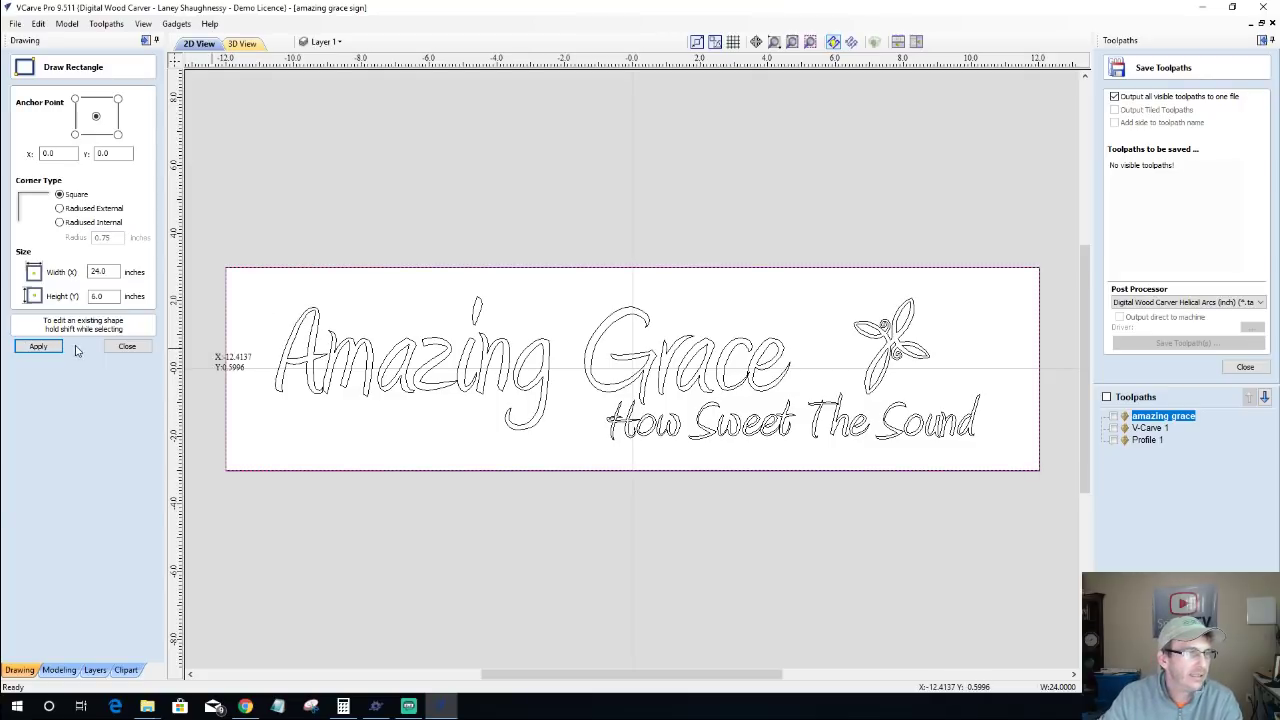
{"action": "left_click", "coordinate": [121, 350]}
Step: Offset the rectangle 0.5 inch inward with sharp corners to form the border
{"action": "left_click", "coordinate": [20, 360]}
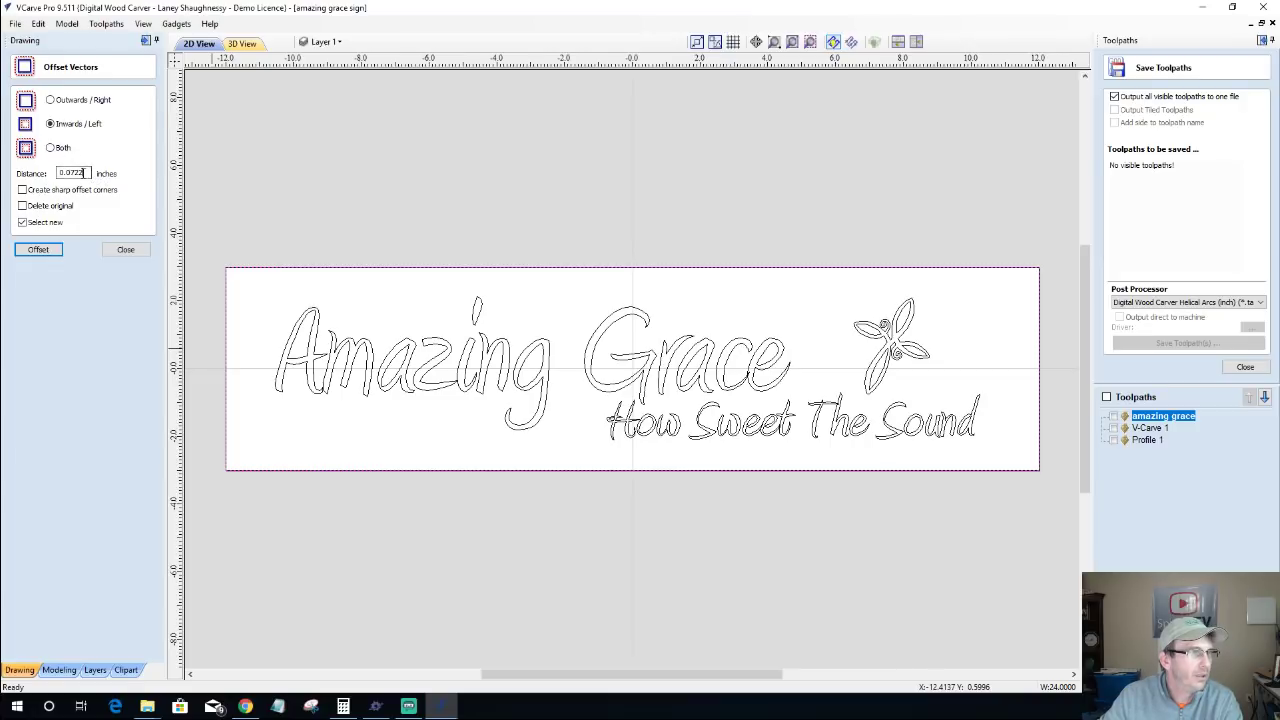
{"action": "left_click_drag", "start_coordinate": [87, 173], "coordinate": [7, 187]}
{"action": "left_click", "coordinate": [38, 249]}
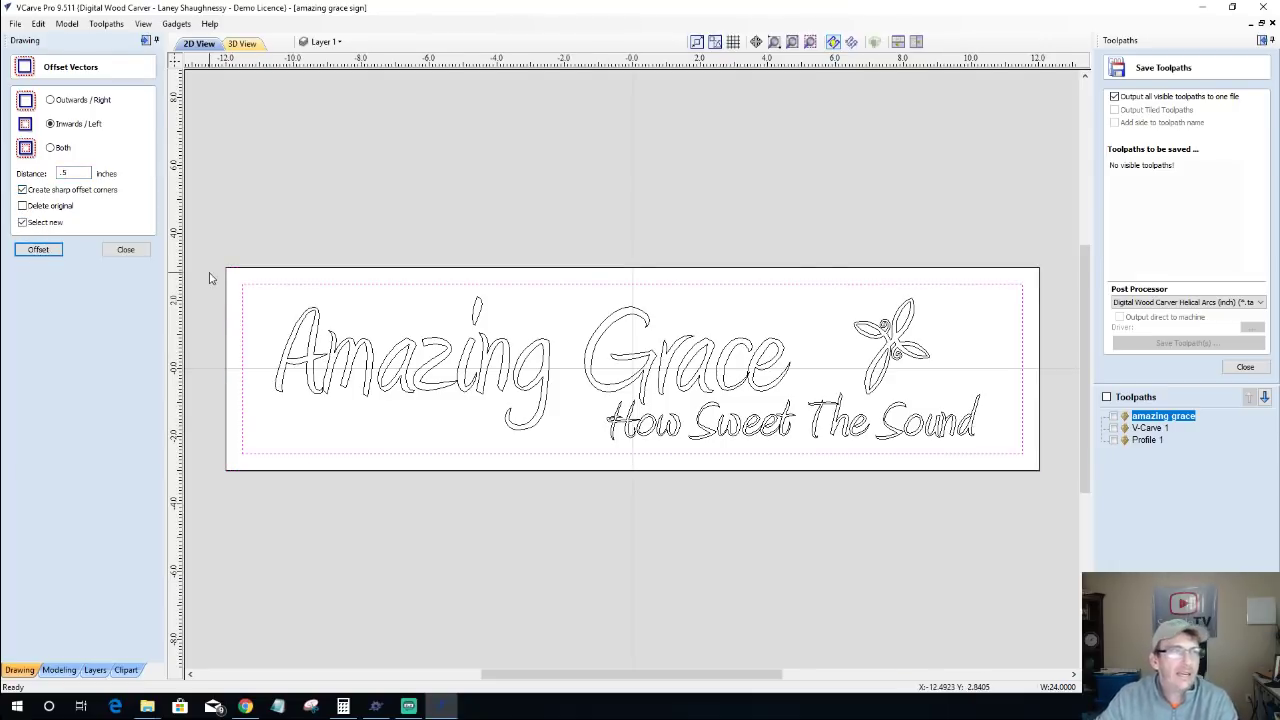
Step: Draw a roughly 1.2 × 0.9 inch rectangle above the sign, outside the material area
{"action": "left_click", "coordinate": [144, 255]}
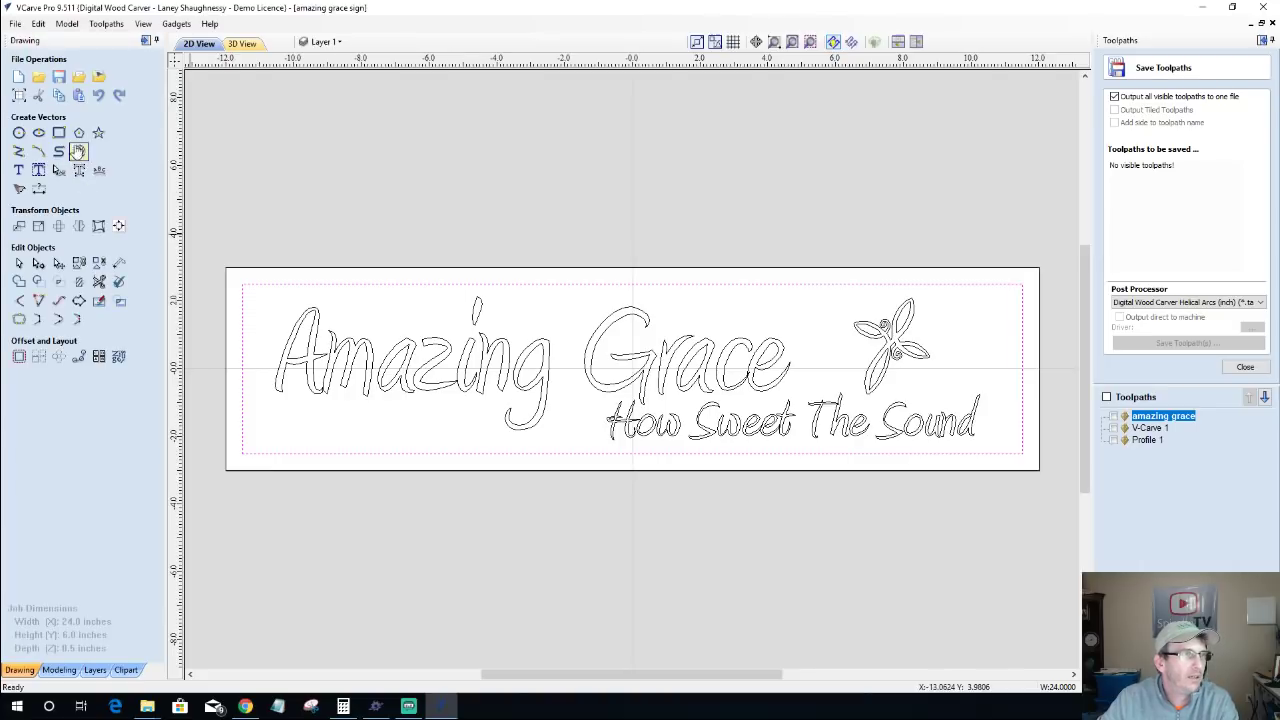
{"action": "left_click", "coordinate": [59, 134]}
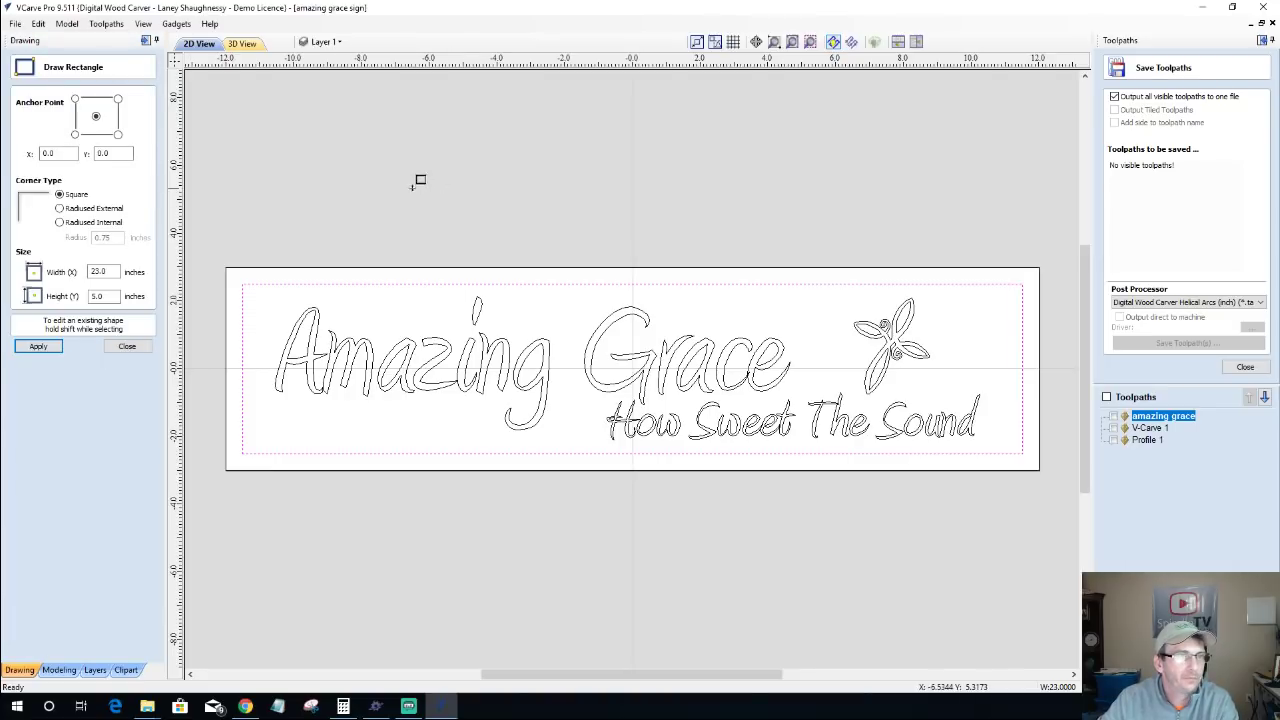
{"action": "mouse_move", "coordinate": [408, 190]}
{"action": "left_mouse_down"}
{"action": "mouse_move", "coordinate": [458, 202]}
{"action": "mouse_move", "coordinate": [449, 219]}
{"action": "left_mouse_up"}
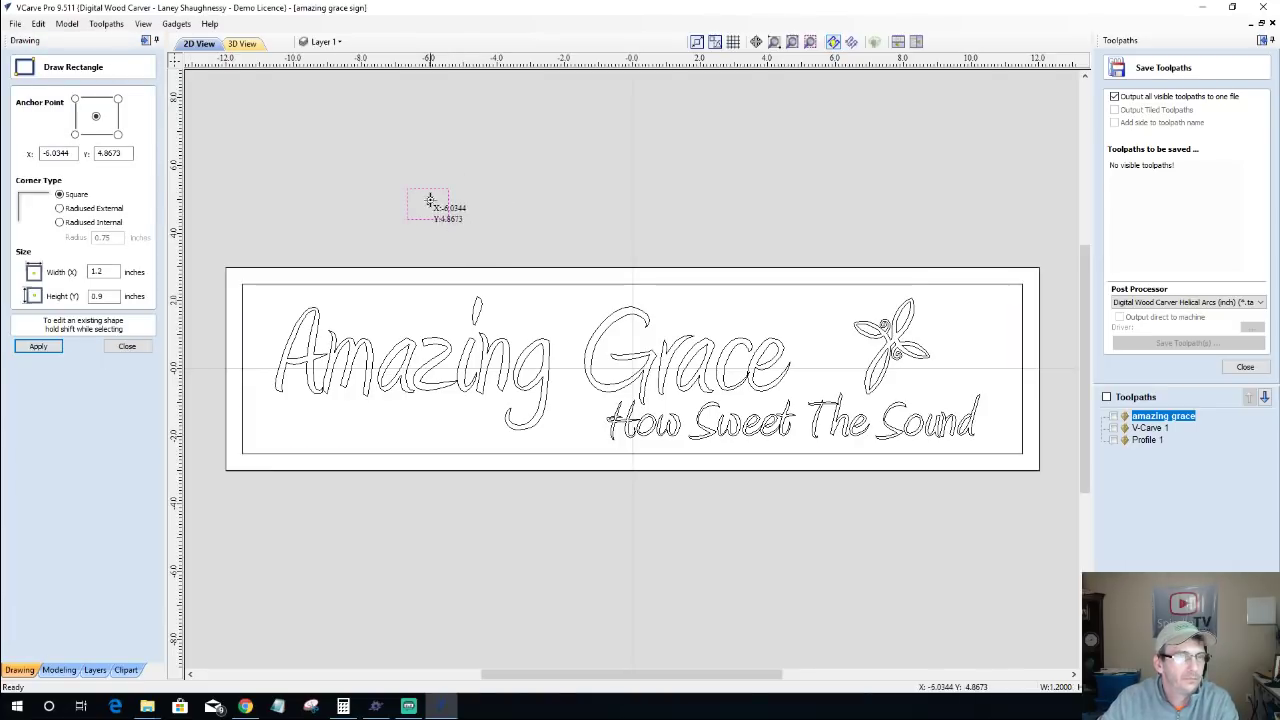
{"action": "scroll", "coordinate": [430, 202], "scroll_direction": "up", "scroll_amount": 4}
{"action": "left_click", "coordinate": [127, 348]}
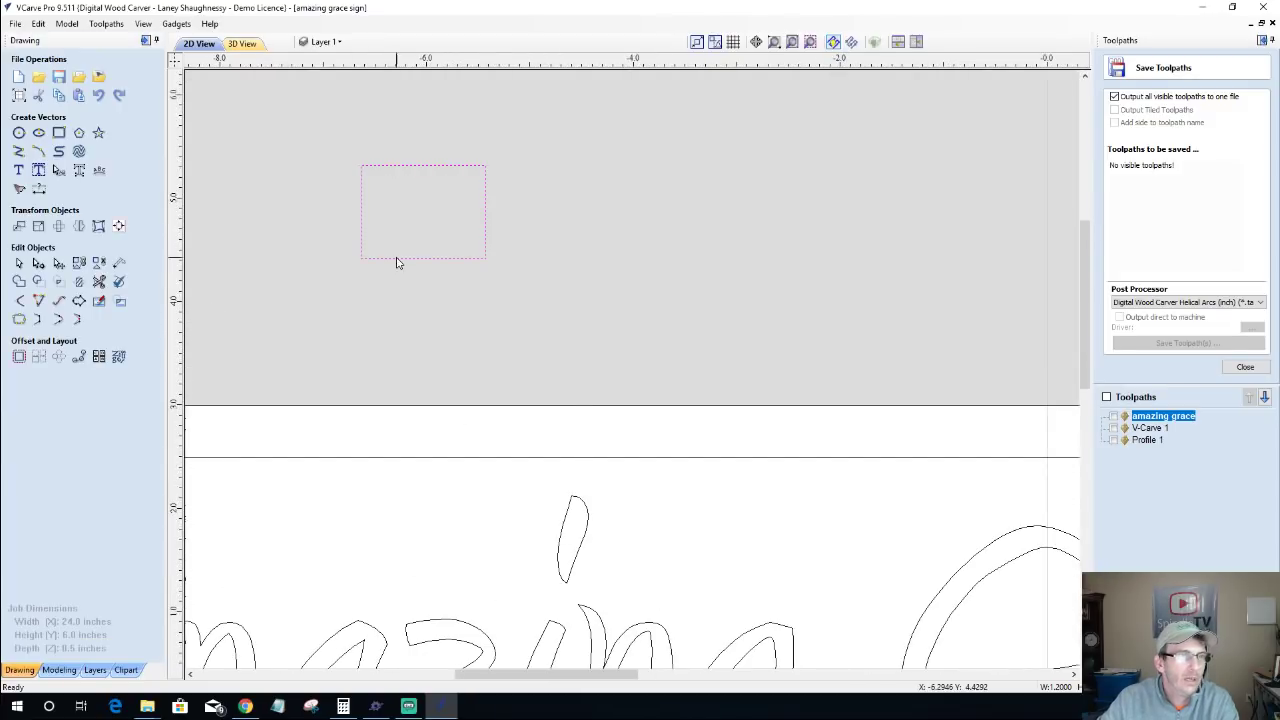
{"action": "right_click", "coordinate": [397, 260]}
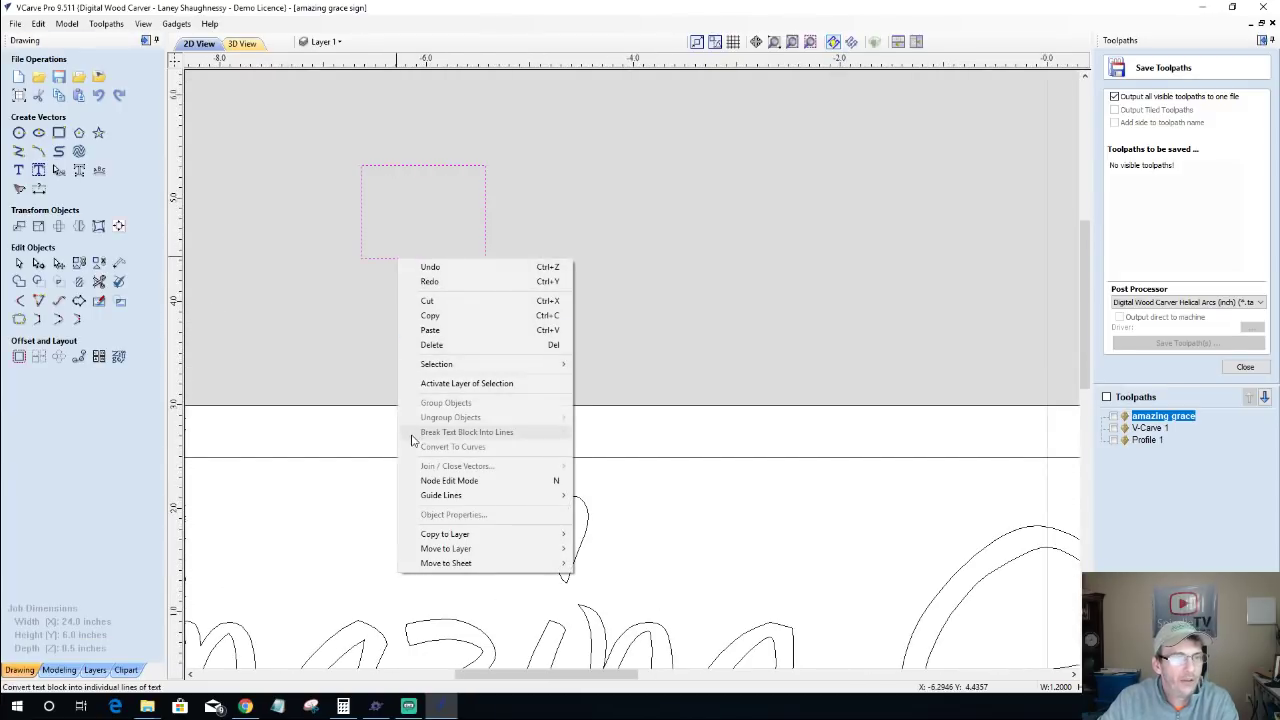
{"action": "left_click", "coordinate": [364, 264]}
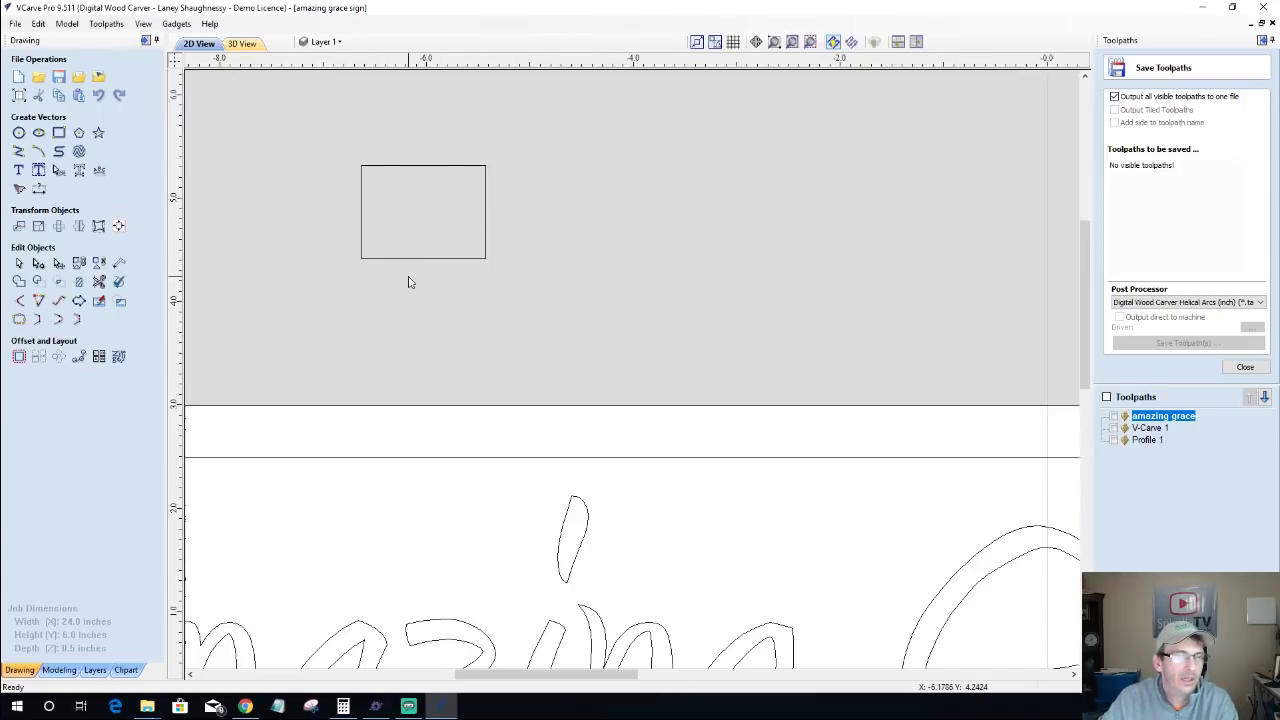
{"action": "right_click", "coordinate": [410, 263]}
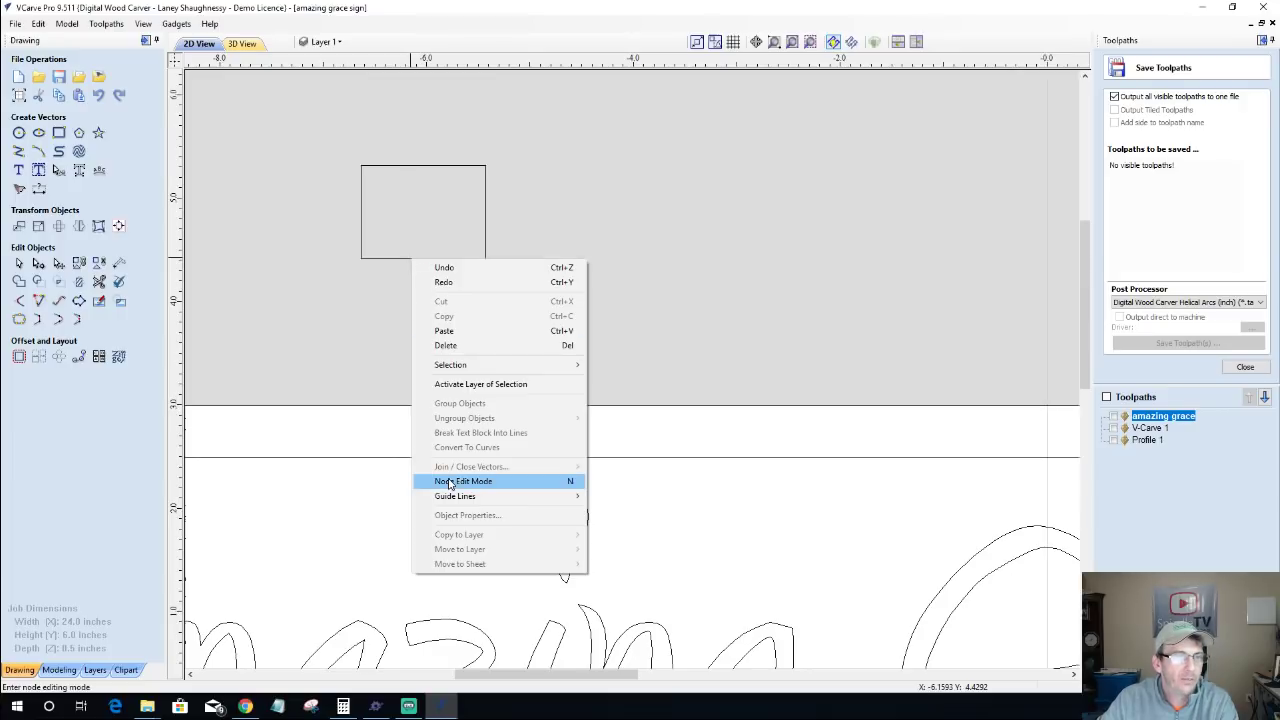
Step: In node editing, delete the rectangle's bottom span and lower its top-right corner
{"action": "left_click", "coordinate": [463, 481]}
{"action": "left_click", "coordinate": [389, 262]}
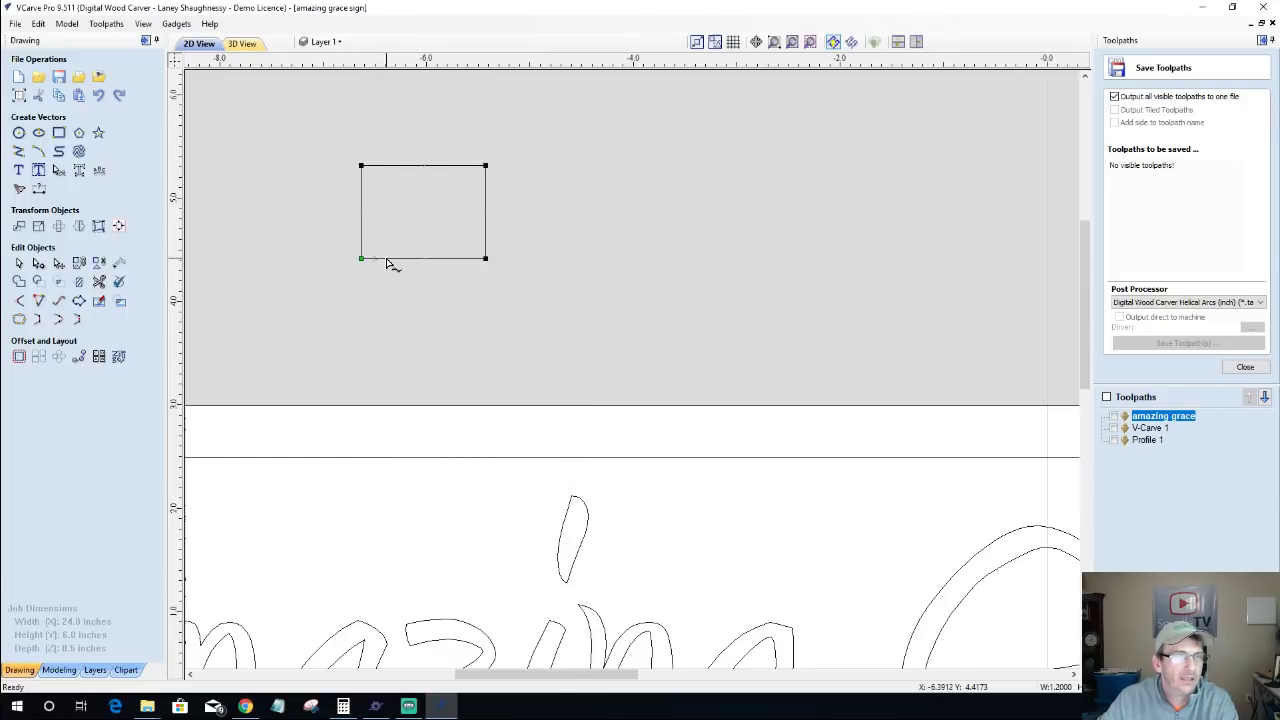
{"action": "right_click", "coordinate": [389, 263]}
{"action": "left_click", "coordinate": [422, 339]}
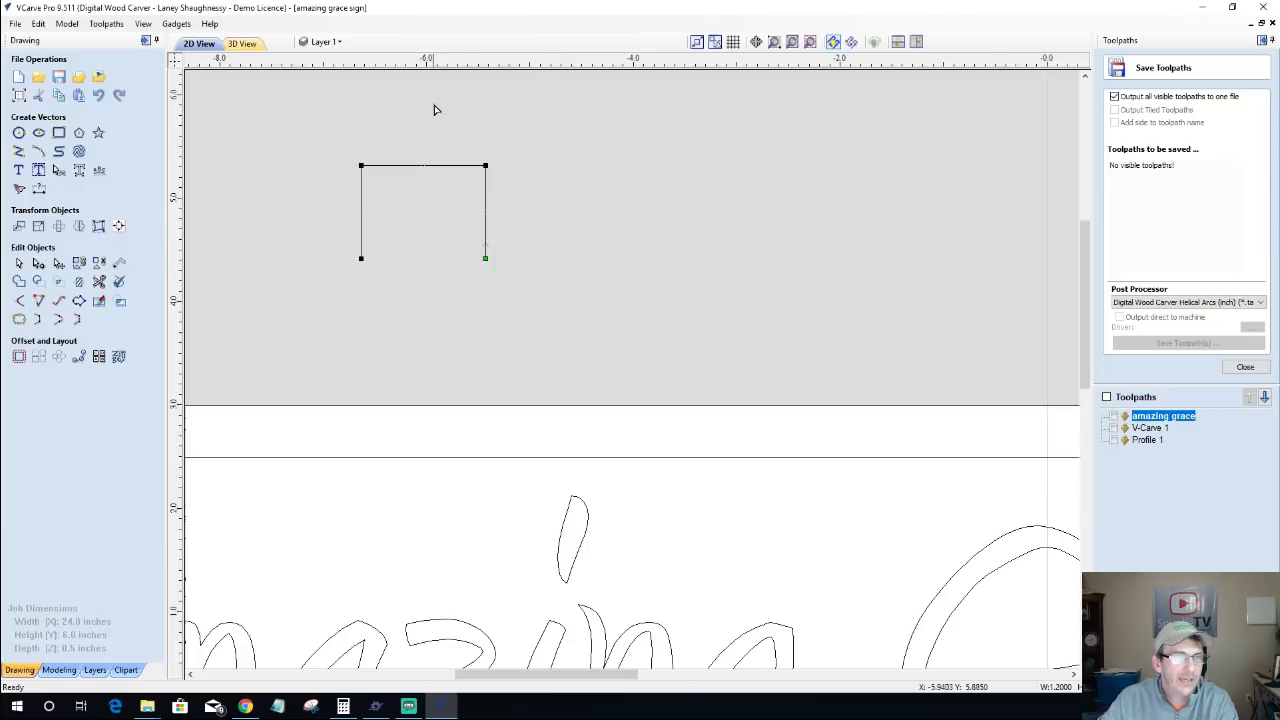
{"action": "left_click_drag", "start_coordinate": [486, 165], "coordinate": [487, 229]}
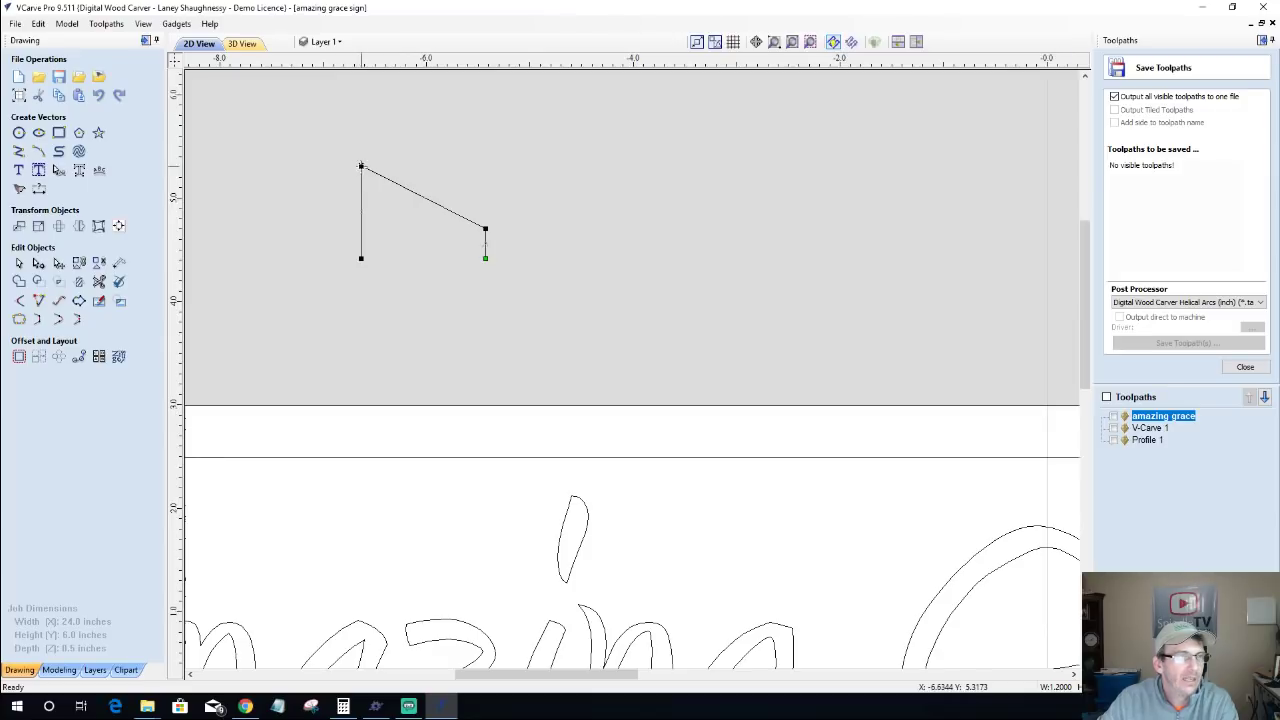
Step: Insert a node on the sloped span, raise it for a flat top, and bend the slope into a curve
{"action": "right_click", "coordinate": [380, 176]}
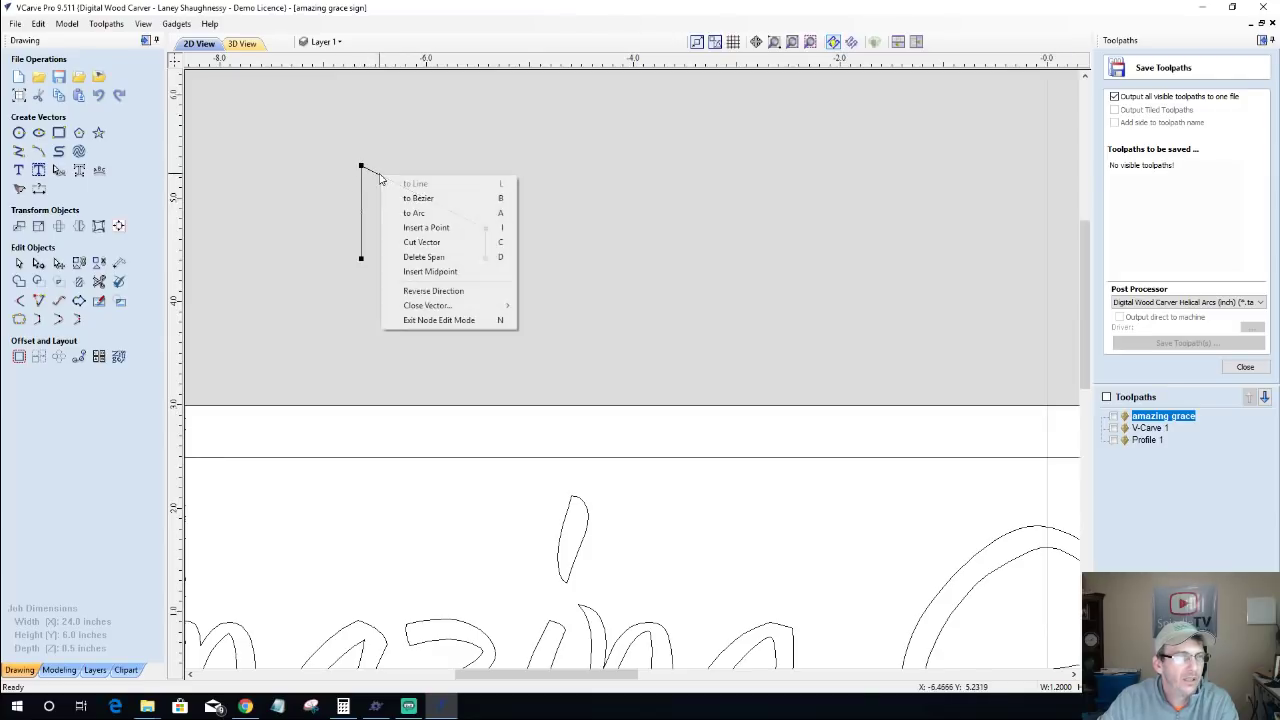
{"action": "left_click", "coordinate": [410, 227]}
{"action": "left_click", "coordinate": [361, 166]}
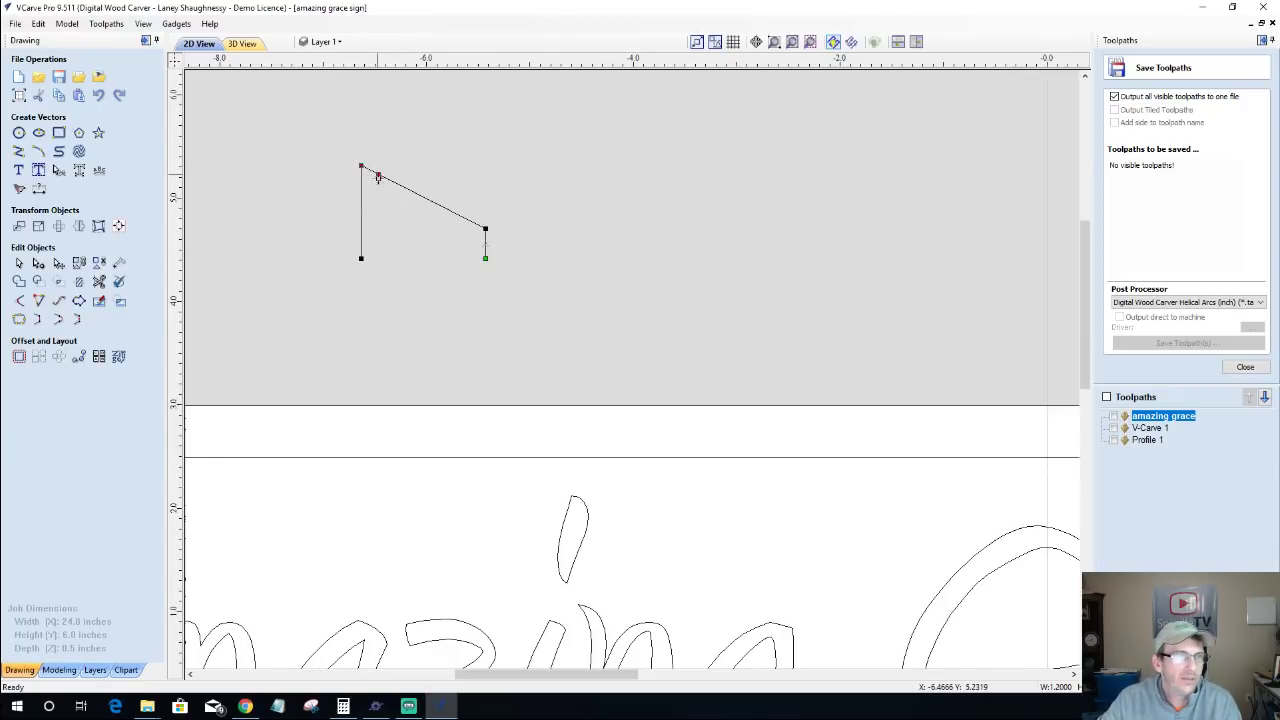
{"action": "left_click_drag", "start_coordinate": [378, 176], "coordinate": [378, 165]}
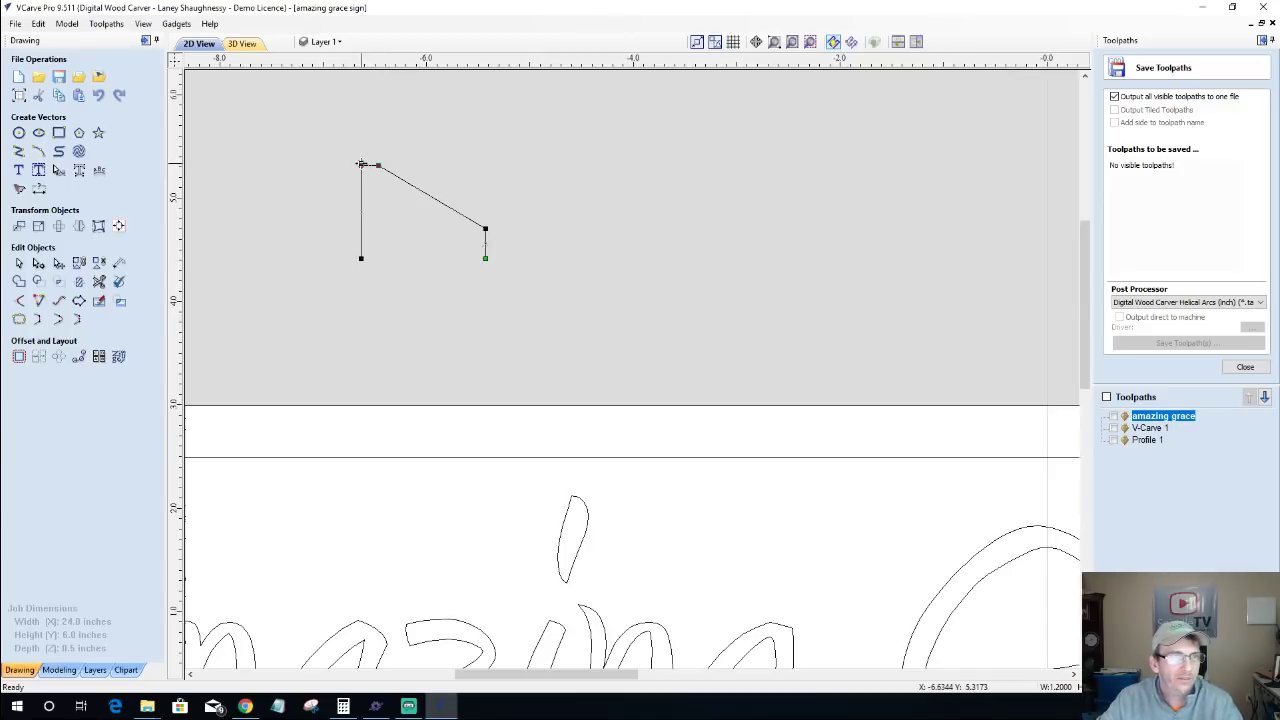
{"action": "right_click", "coordinate": [410, 188]}
{"action": "left_click", "coordinate": [445, 208]}
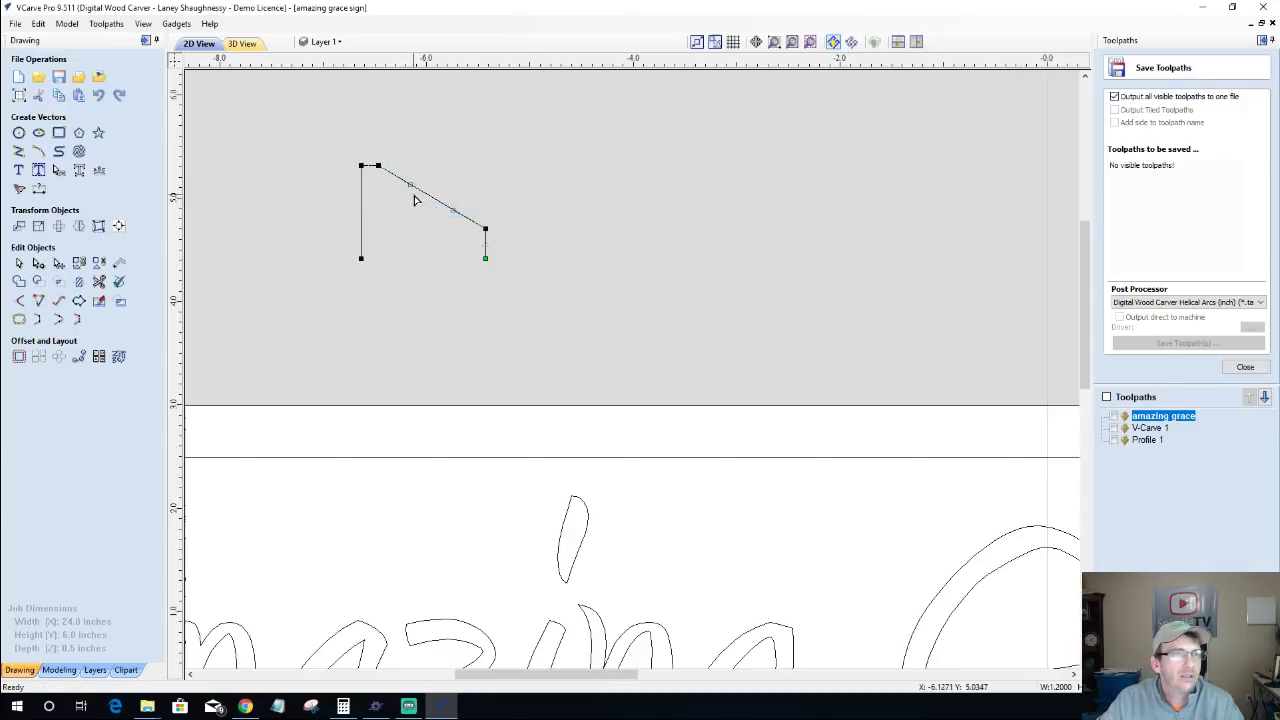
{"action": "left_click_drag", "start_coordinate": [410, 185], "coordinate": [427, 164]}
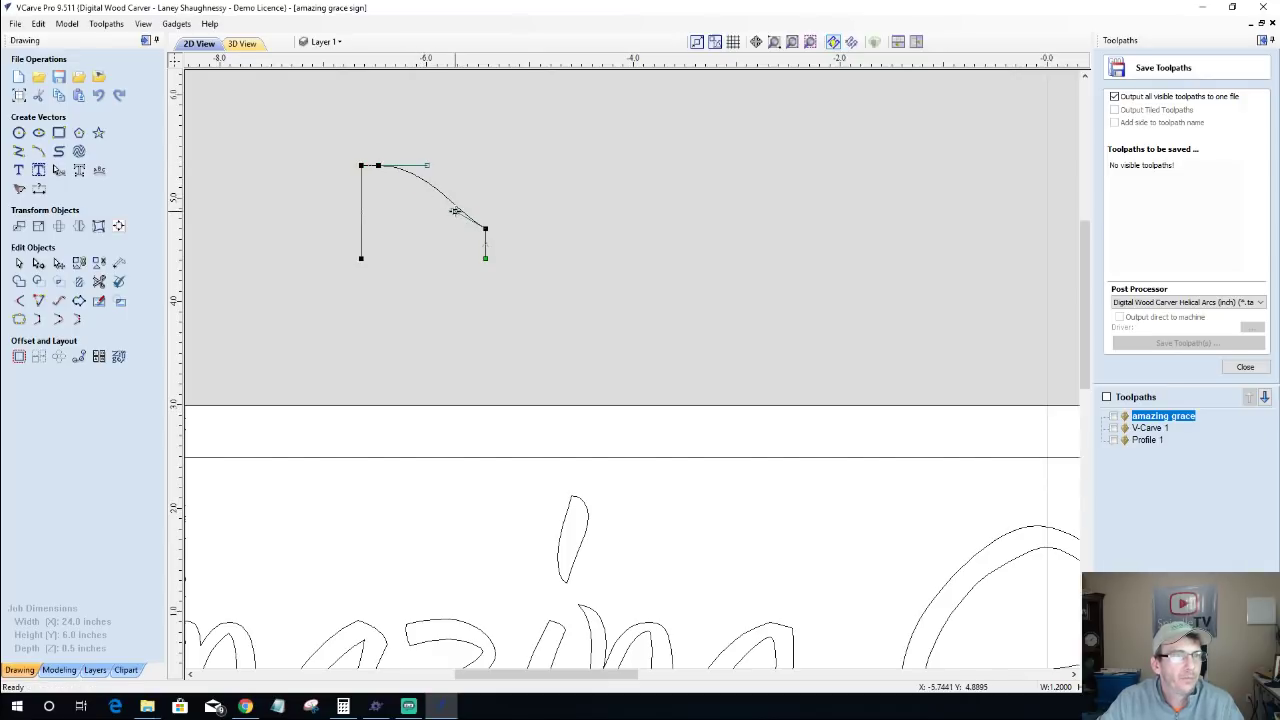
{"action": "left_click_drag", "start_coordinate": [453, 210], "coordinate": [413, 219]}
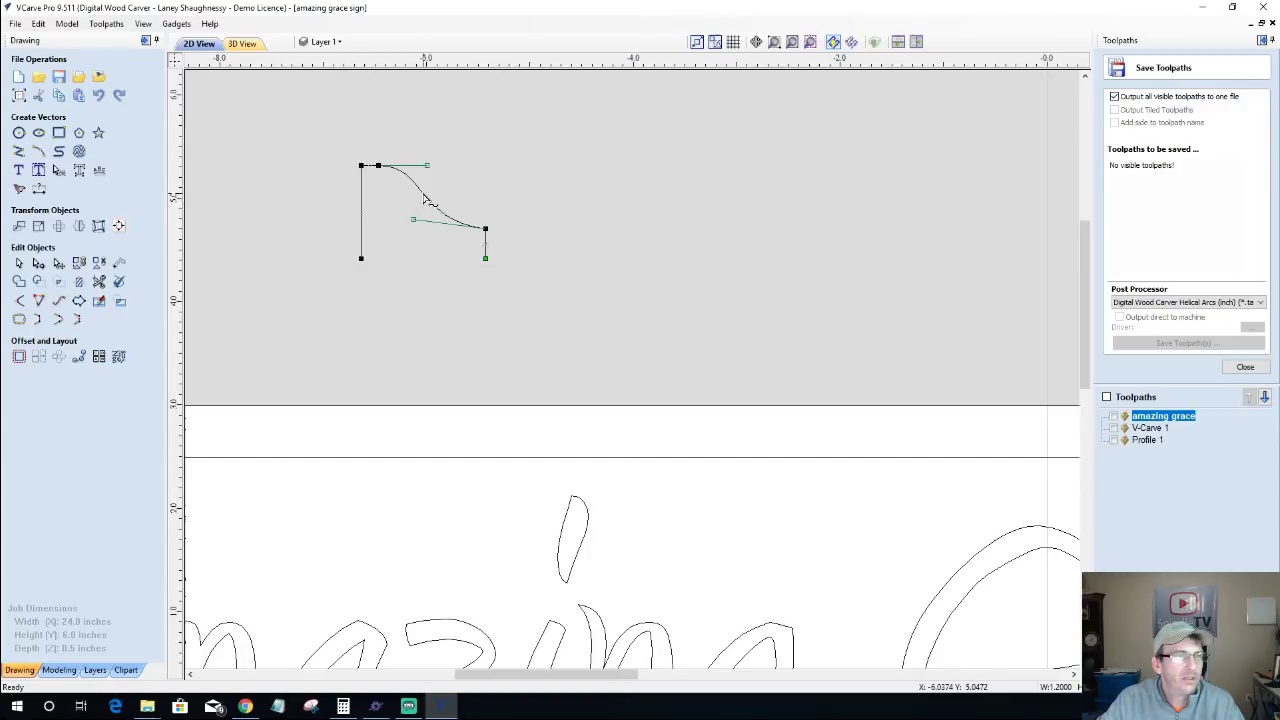
Step: Add nodes along the curve, make one span a straight step, and refine the S-curve handles
{"action": "right_click", "coordinate": [425, 199]}
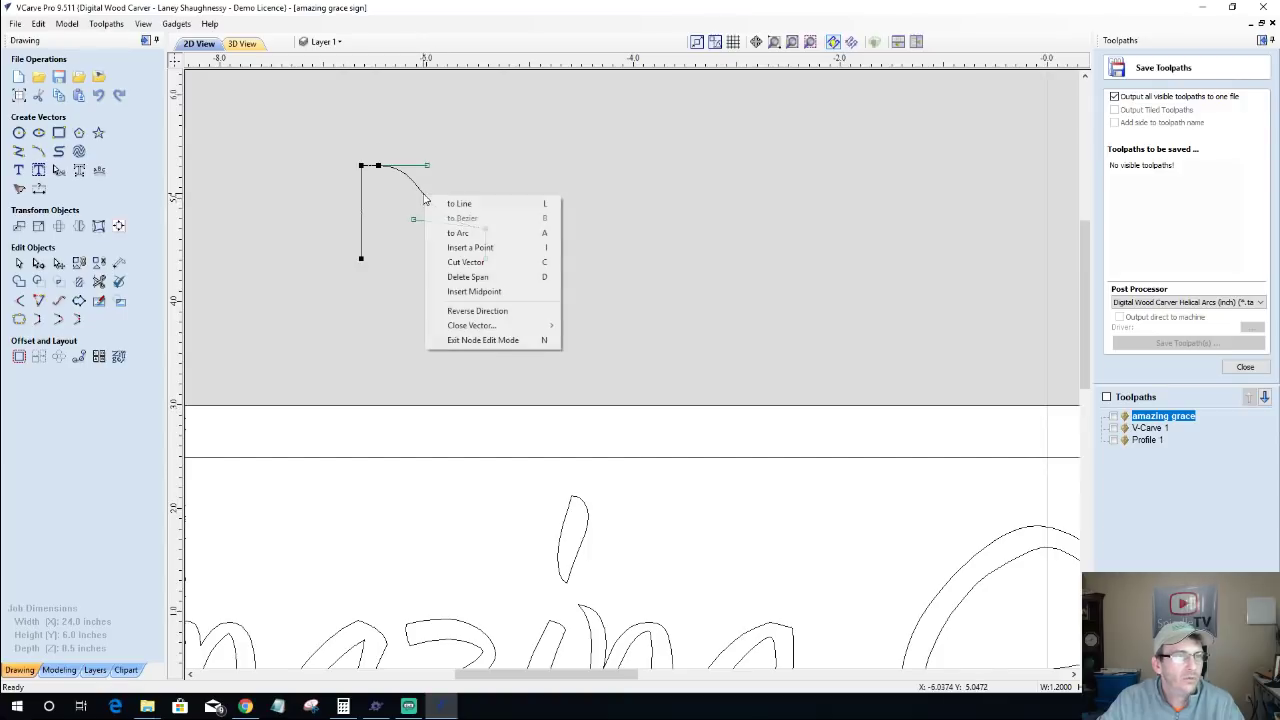
{"action": "left_click", "coordinate": [446, 248]}
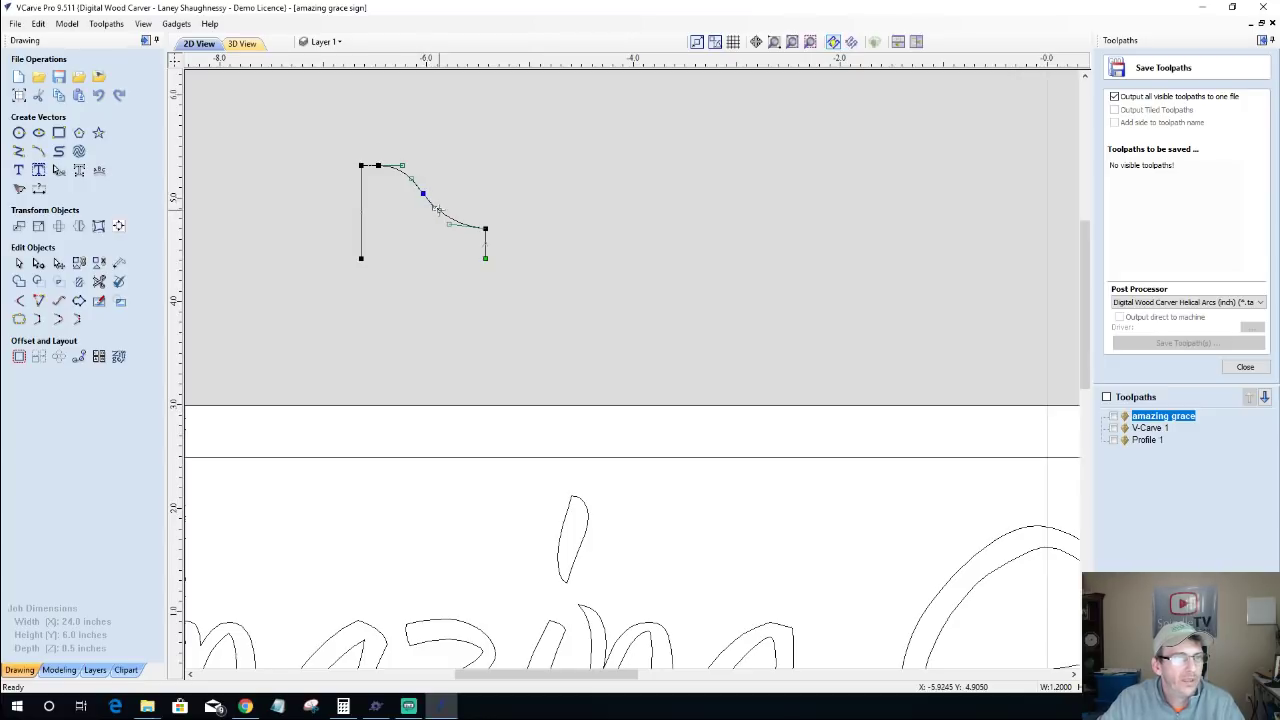
{"action": "scroll", "coordinate": [437, 209], "scroll_direction": "up", "scroll_amount": 4}
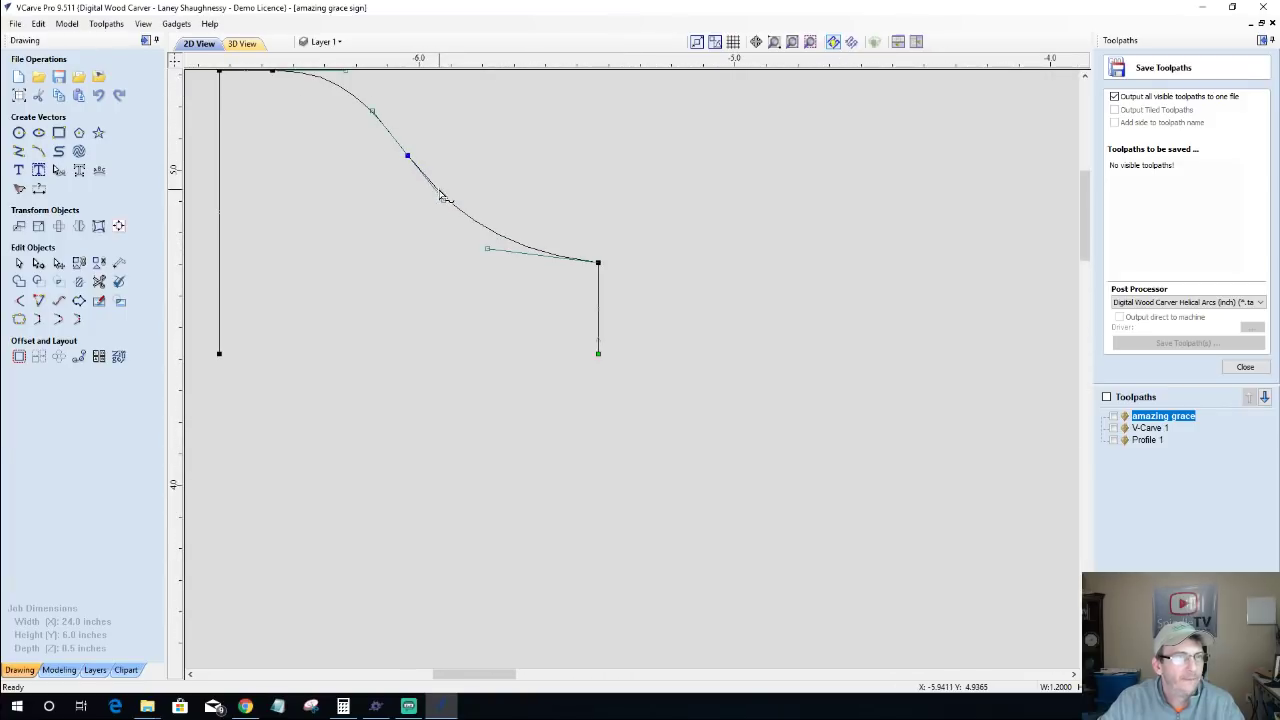
{"action": "right_click", "coordinate": [441, 191]}
{"action": "left_click", "coordinate": [457, 243]}
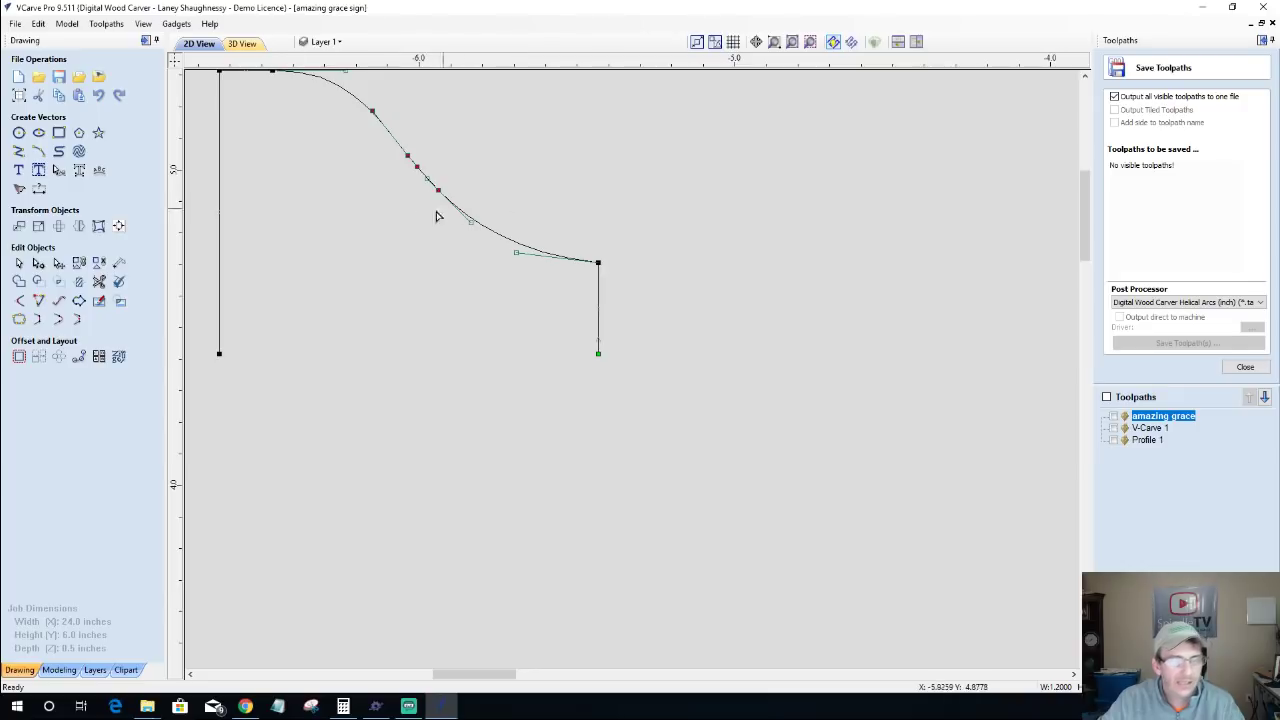
{"action": "key", "text": "ctrl+z"}
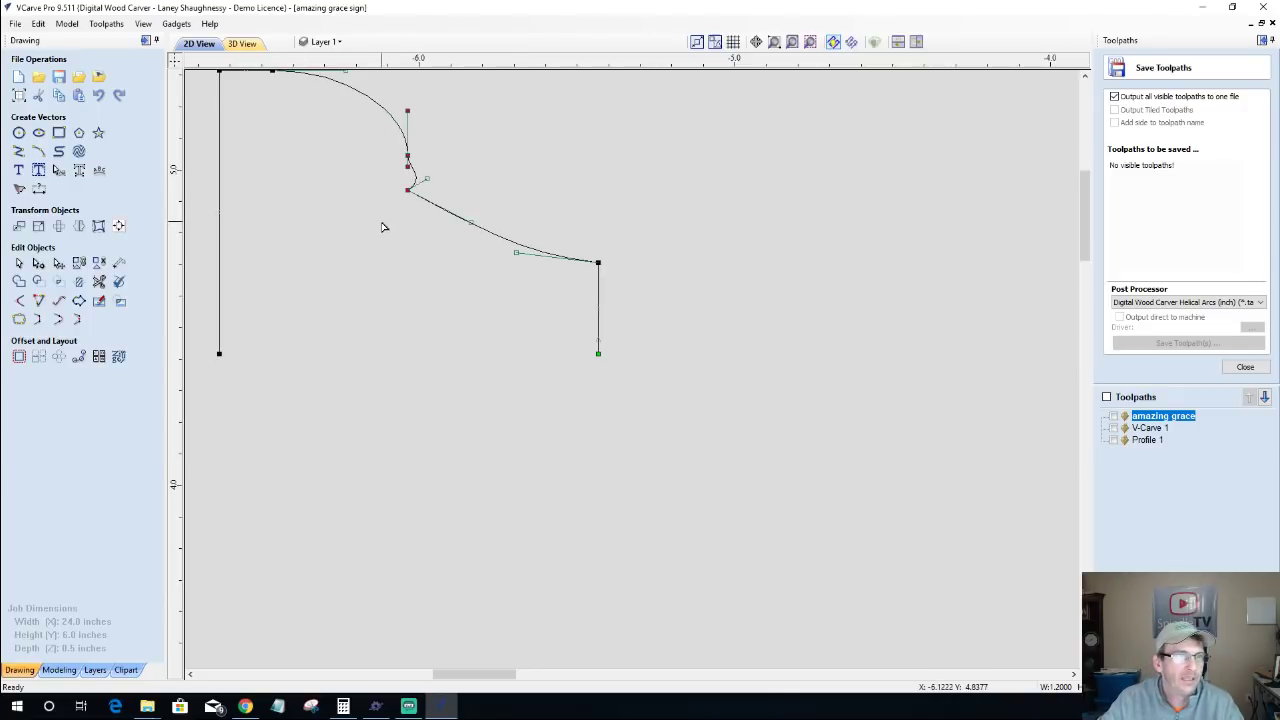
{"action": "right_click", "coordinate": [418, 180]}
{"action": "left_click", "coordinate": [443, 183]}
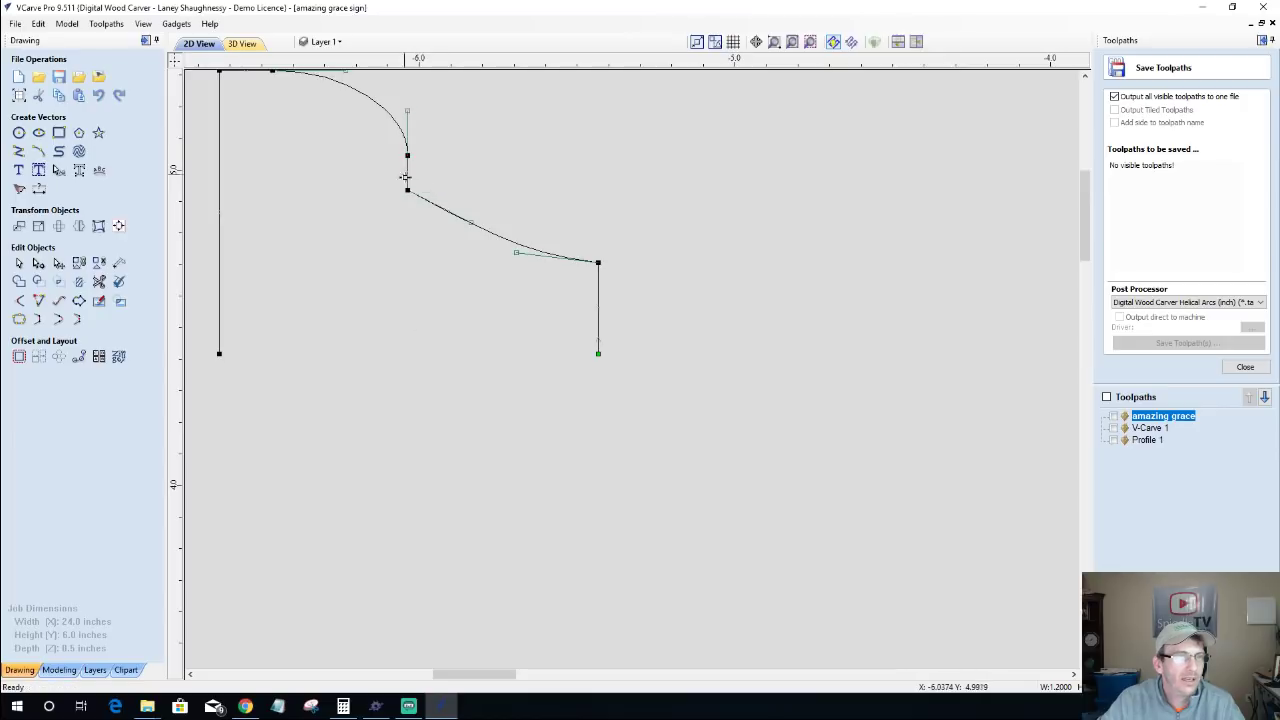
{"action": "scroll", "coordinate": [392, 215], "scroll_direction": "down", "scroll_amount": 2}
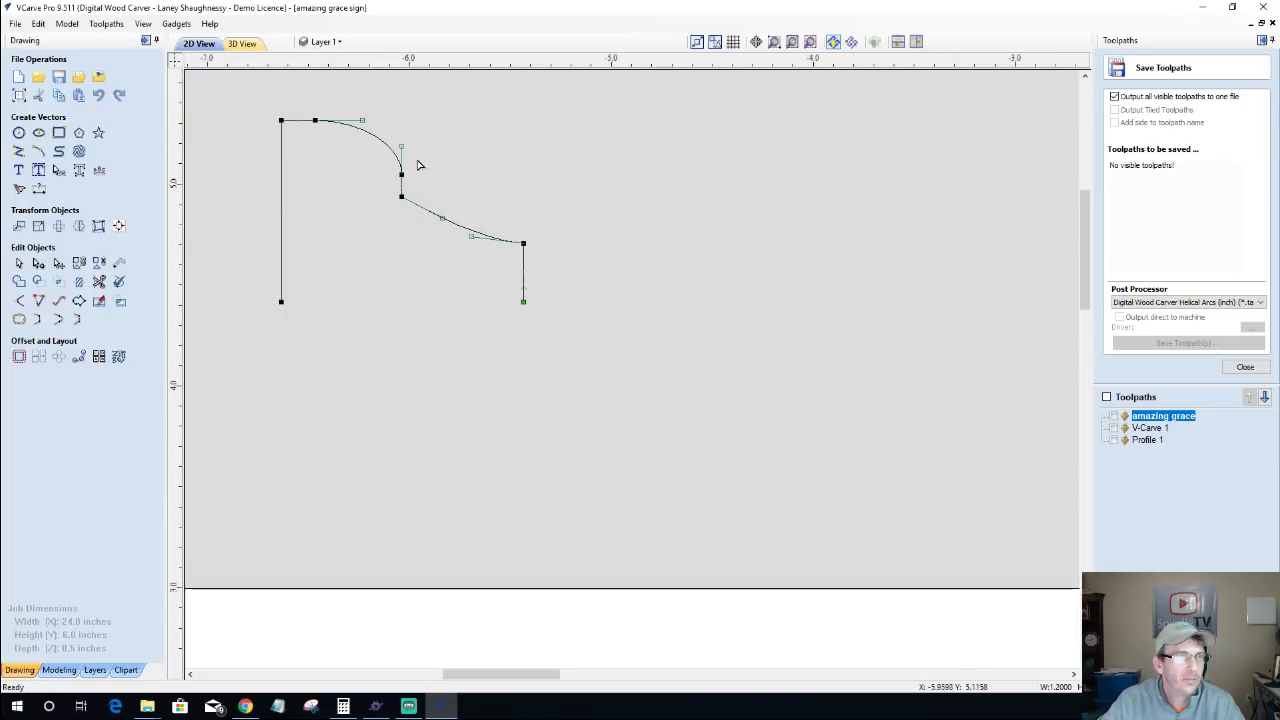
{"action": "left_click_drag", "start_coordinate": [403, 147], "coordinate": [391, 121]}
{"action": "left_click_drag", "start_coordinate": [441, 216], "coordinate": [473, 224]}
Step: Resize the S-curved profile to 0.5 inch wide with linked XY, giving 0.375 inch high
{"action": "left_click", "coordinate": [455, 281]}
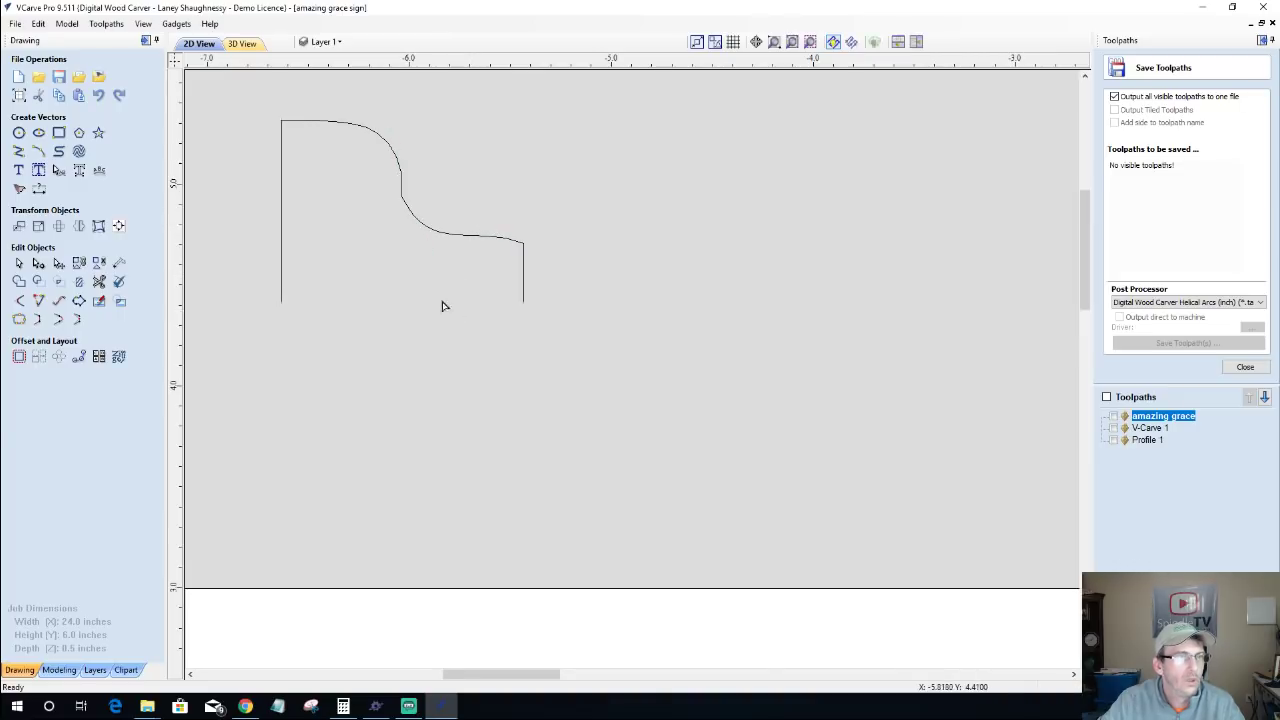
{"action": "scroll", "coordinate": [391, 280], "scroll_direction": "down", "scroll_amount": 6}
{"action": "scroll", "coordinate": [379, 302], "scroll_direction": "up", "scroll_amount": 5}
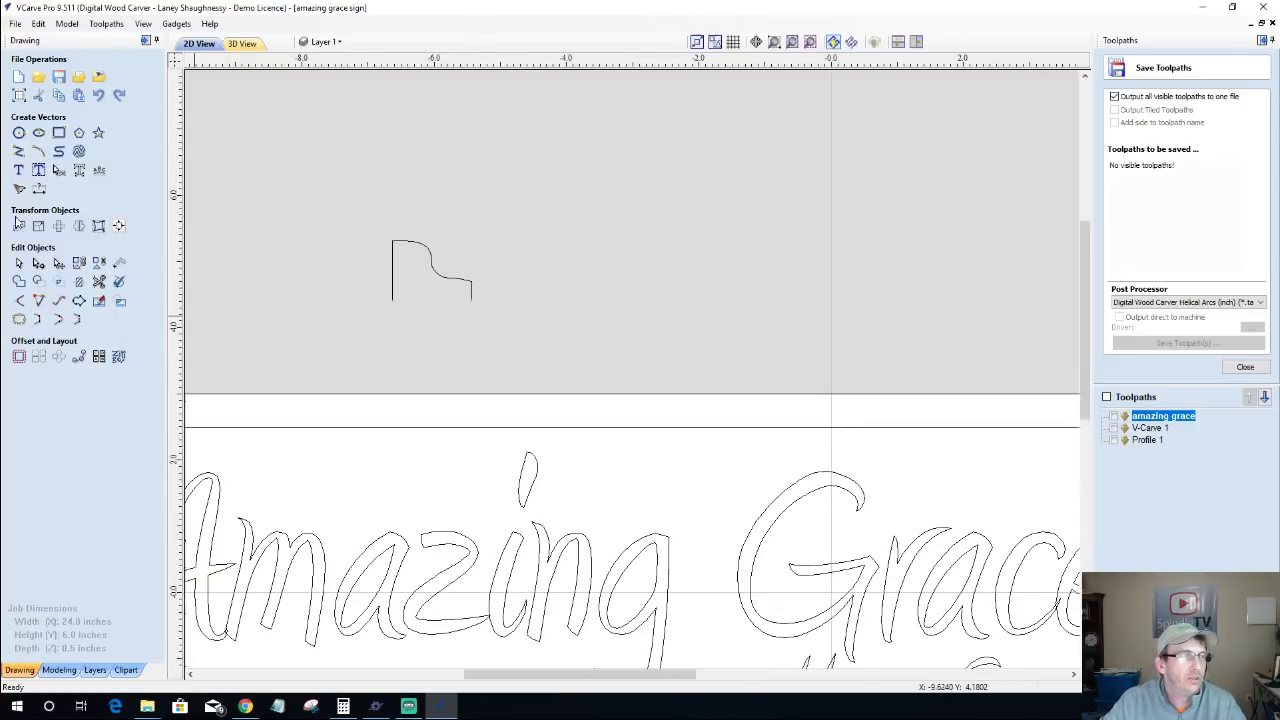
{"action": "left_click", "coordinate": [18, 226]}
{"action": "left_click_drag", "start_coordinate": [300, 217], "coordinate": [522, 362]}
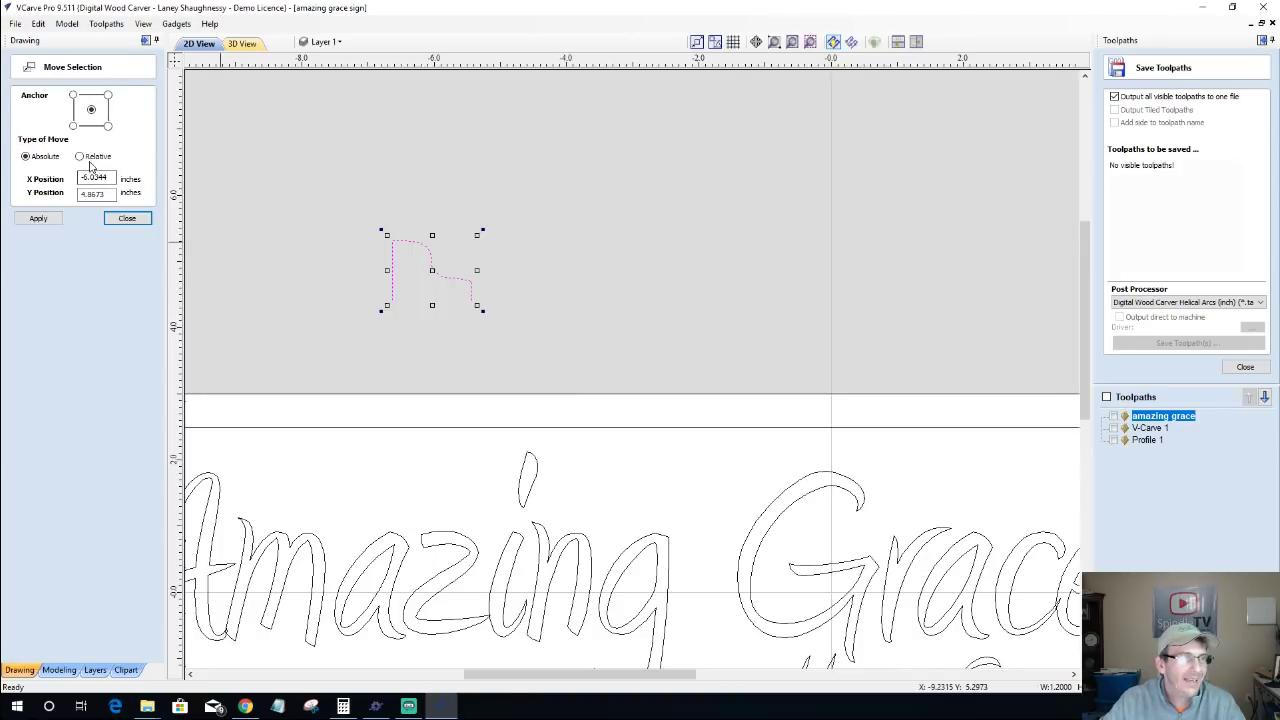
{"action": "left_click", "coordinate": [127, 217]}
{"action": "left_click", "coordinate": [40, 227]}
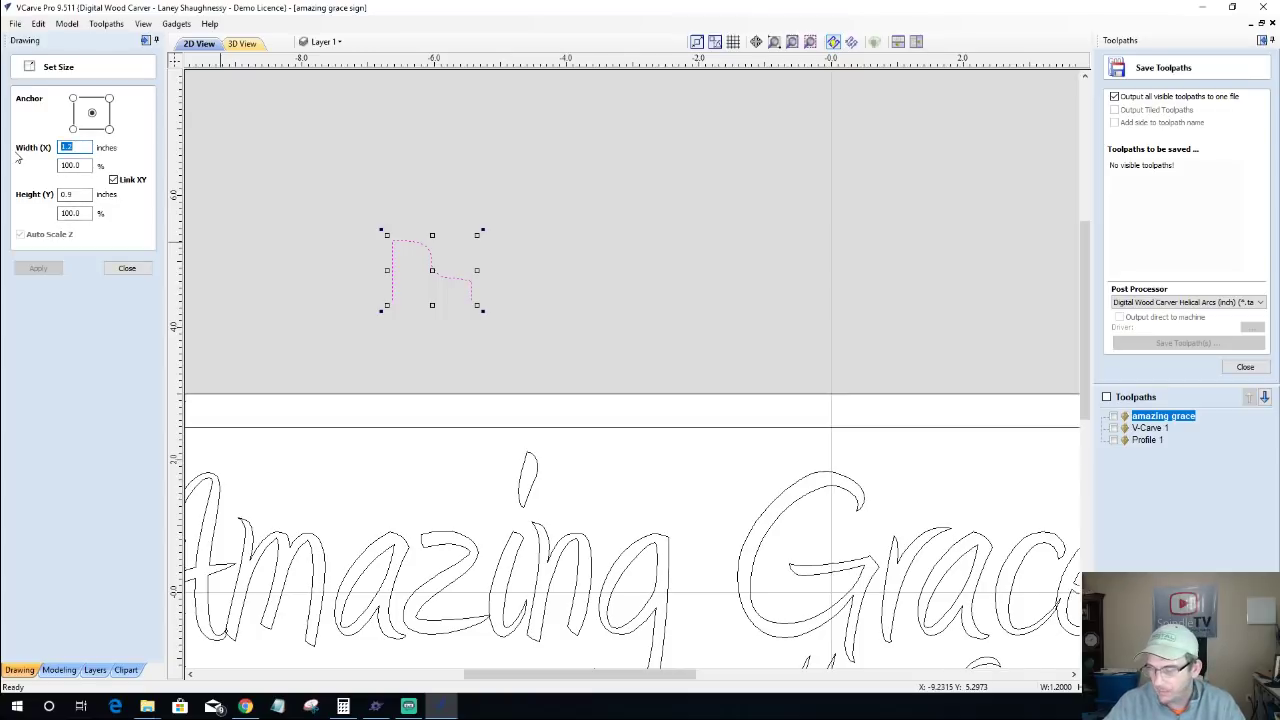
{"action": "type", "text": ".5"}
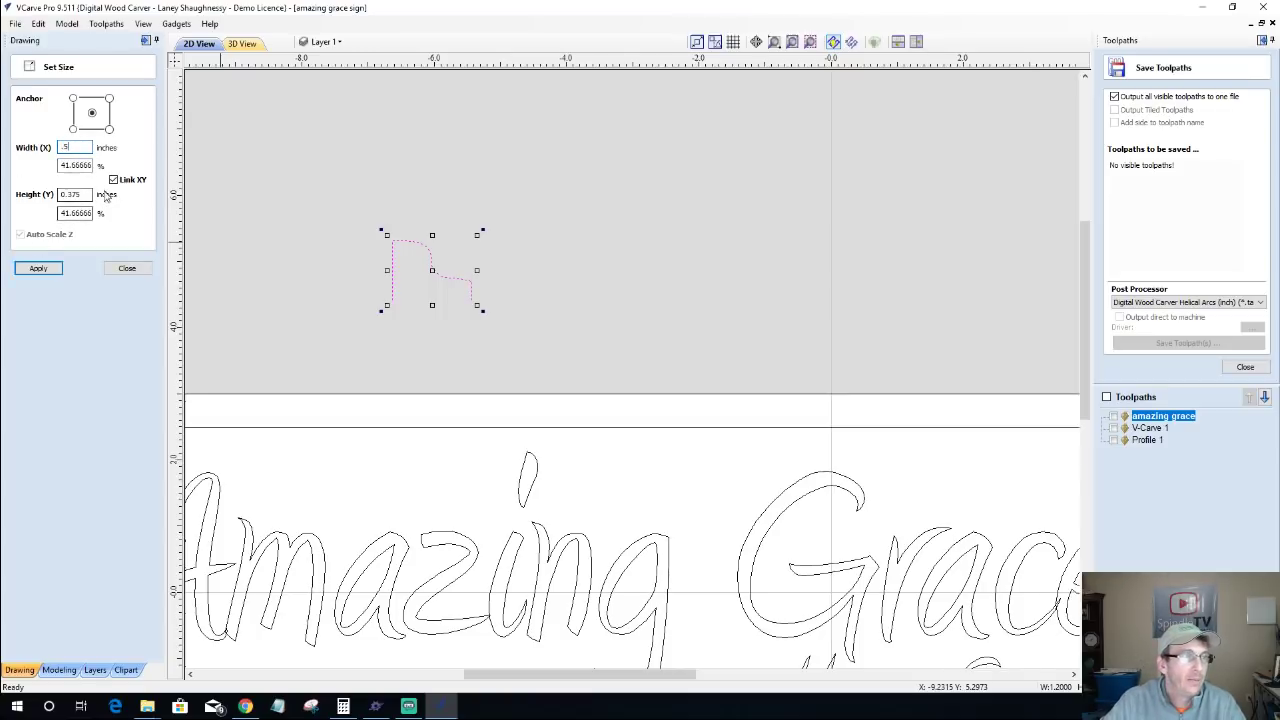
{"action": "left_click", "coordinate": [25, 270]}
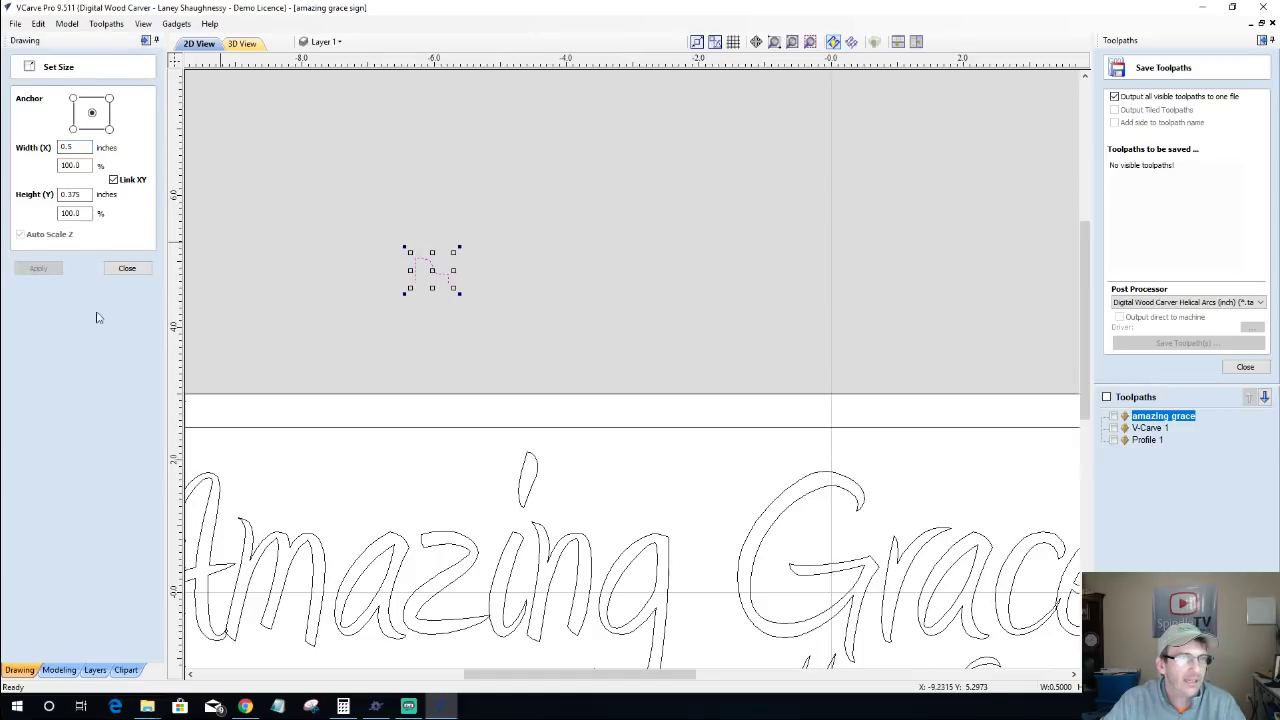
{"action": "left_click", "coordinate": [132, 270]}
Step: Sweep the small profile along the inset border with sharp corners using a 0.125-inch Ball Nose
{"action": "scroll", "coordinate": [457, 263], "scroll_direction": "down", "scroll_amount": 3}
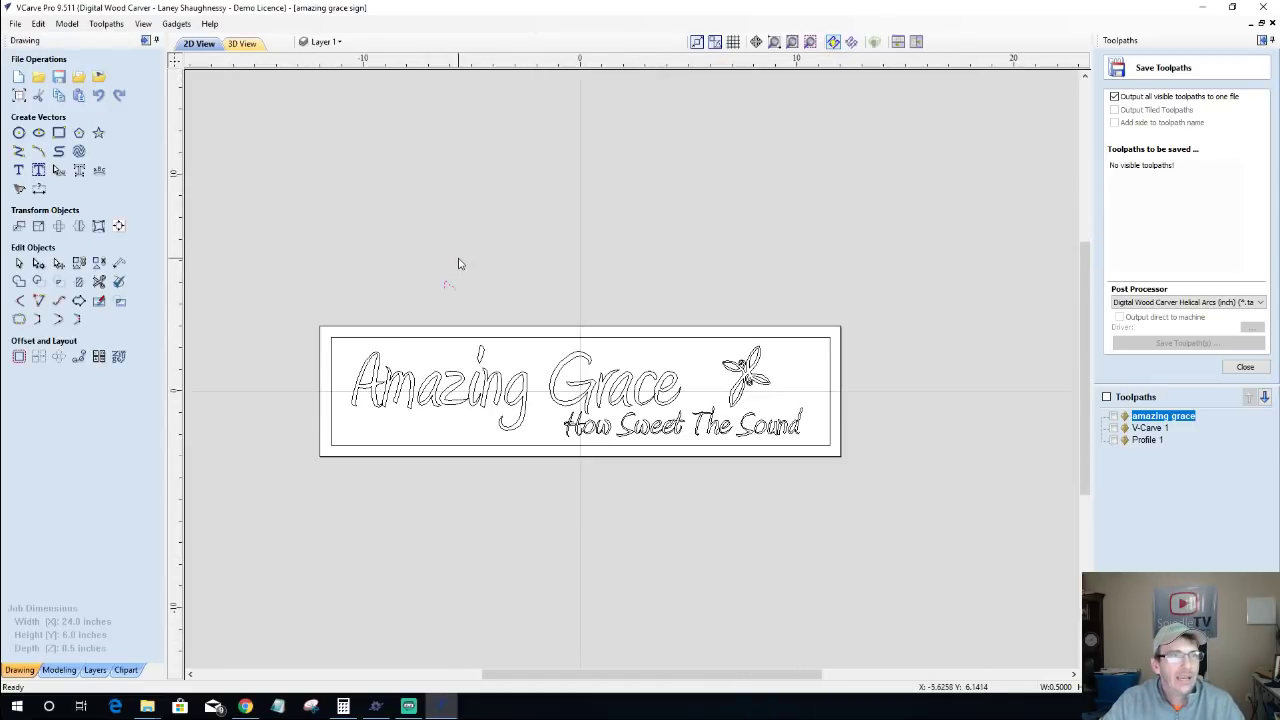
{"action": "left_click", "coordinate": [1244, 368]}
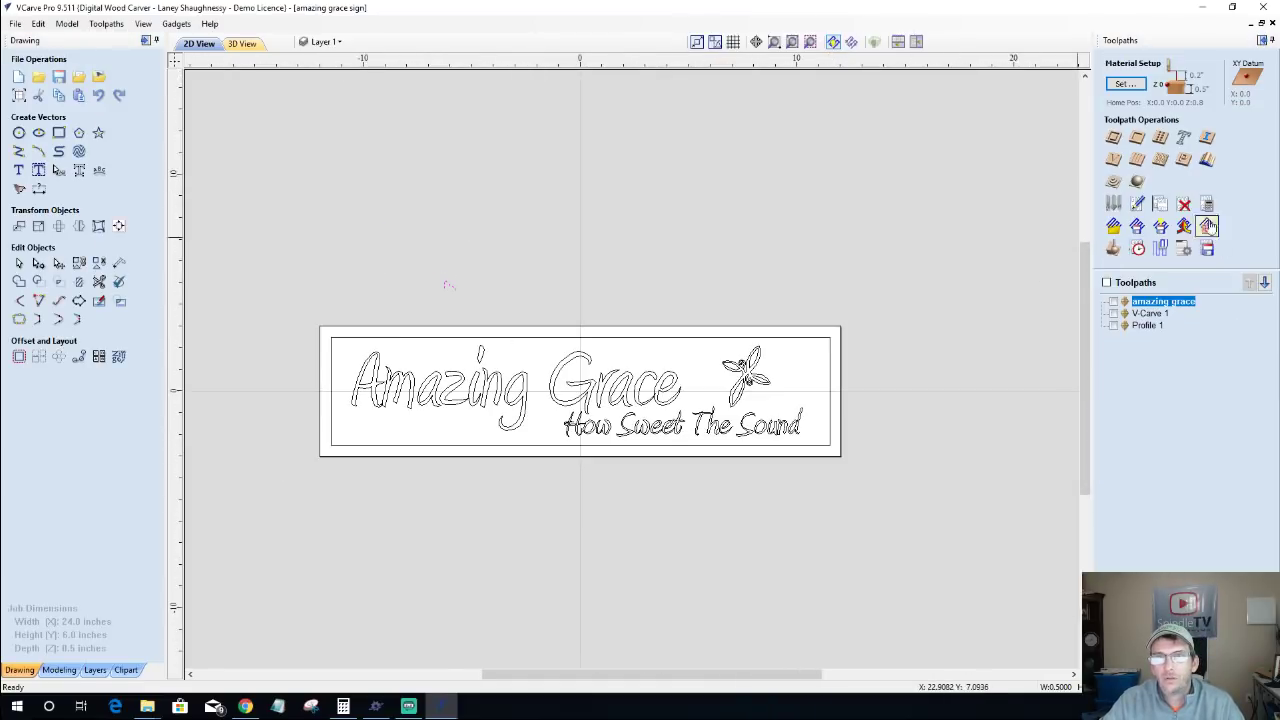
{"action": "left_click", "coordinate": [1206, 165]}
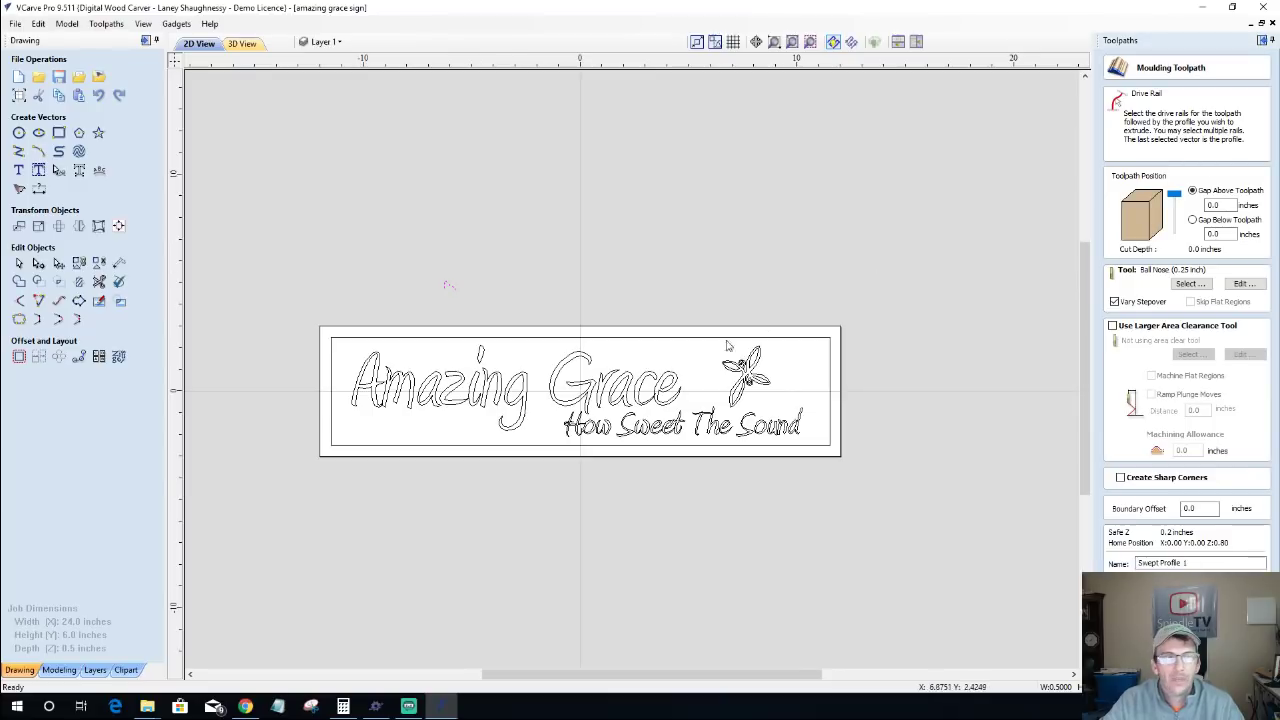
{"action": "left_click", "coordinate": [632, 338]}
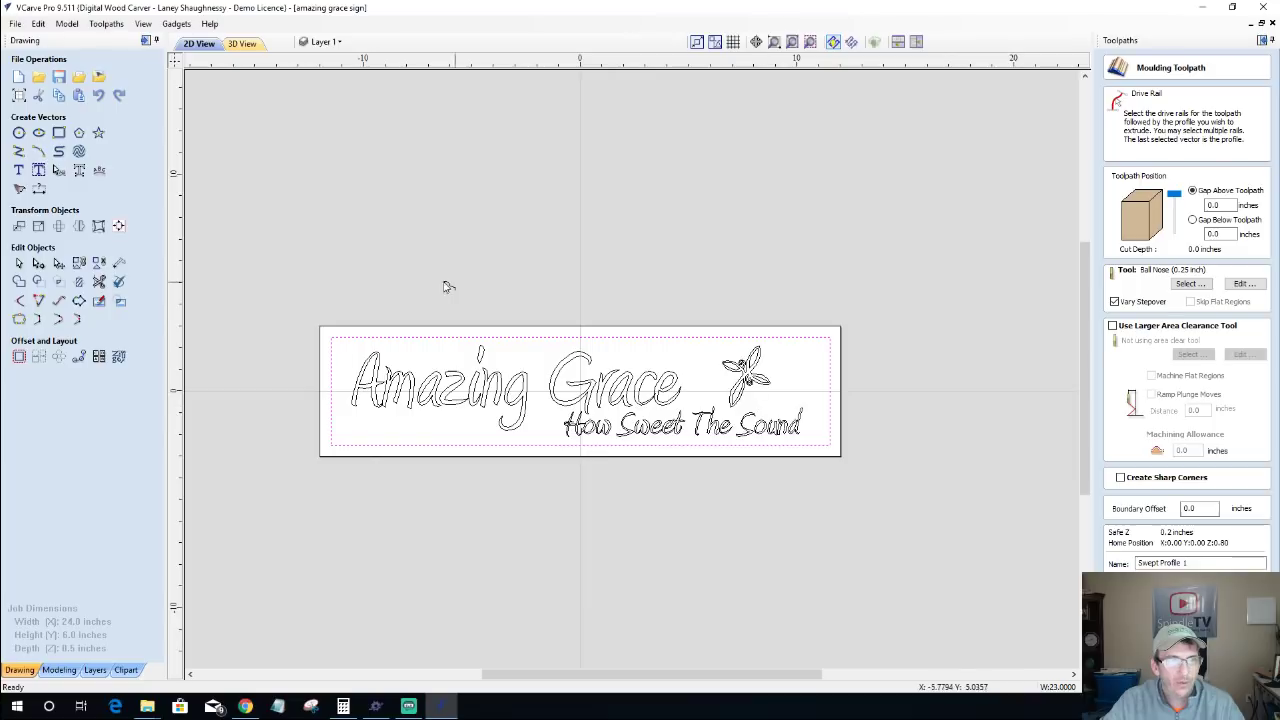
{"action": "left_click", "coordinate": [448, 288], "text": "shift"}
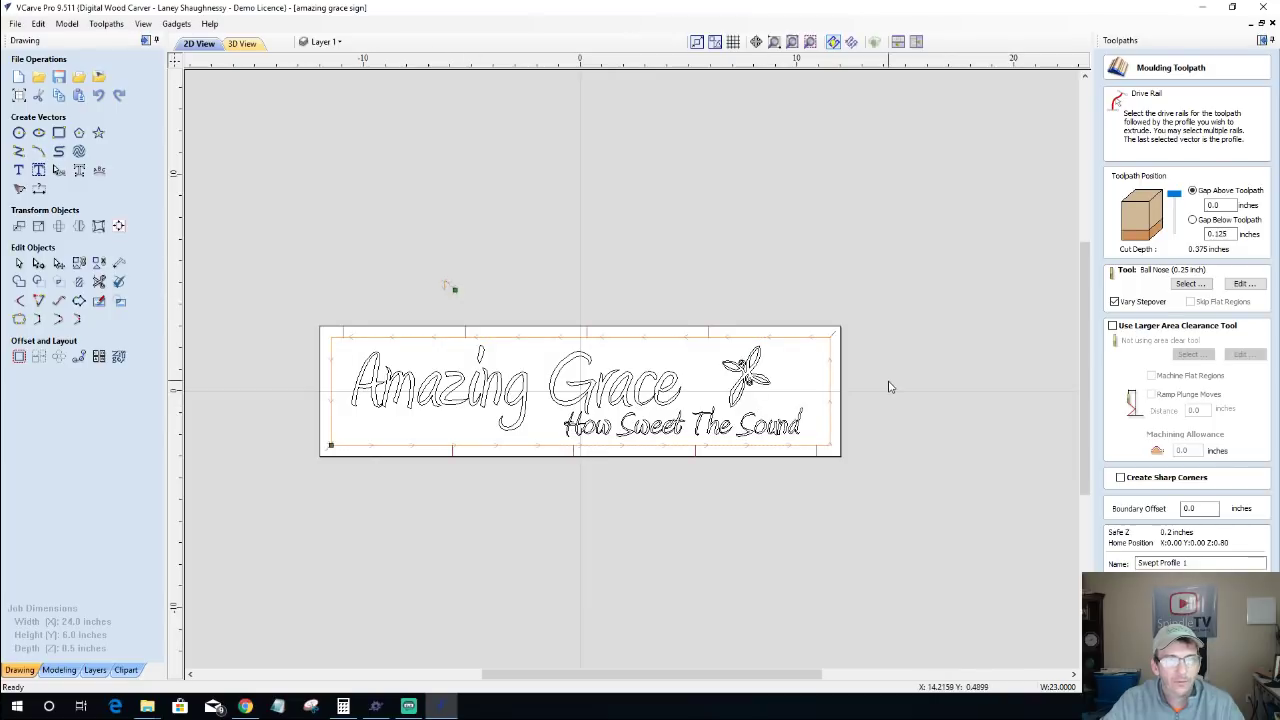
{"action": "left_click", "coordinate": [1121, 478]}
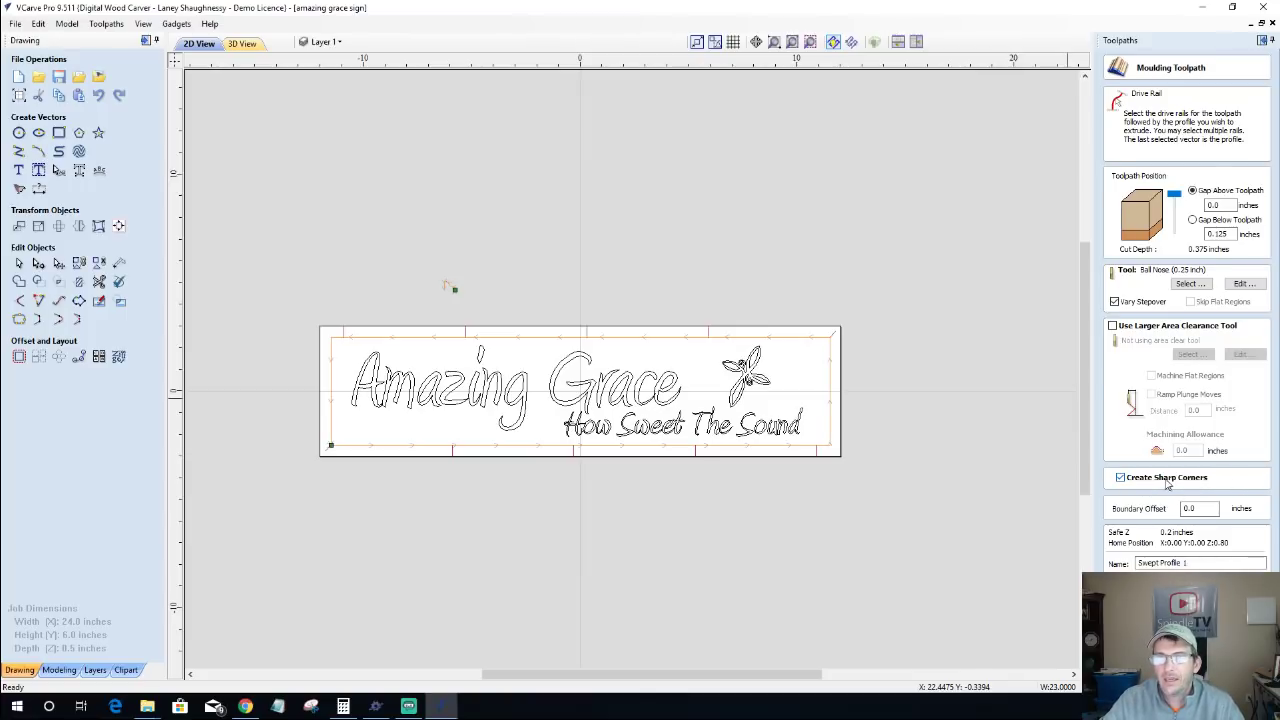
{"action": "left_click", "coordinate": [1187, 284]}
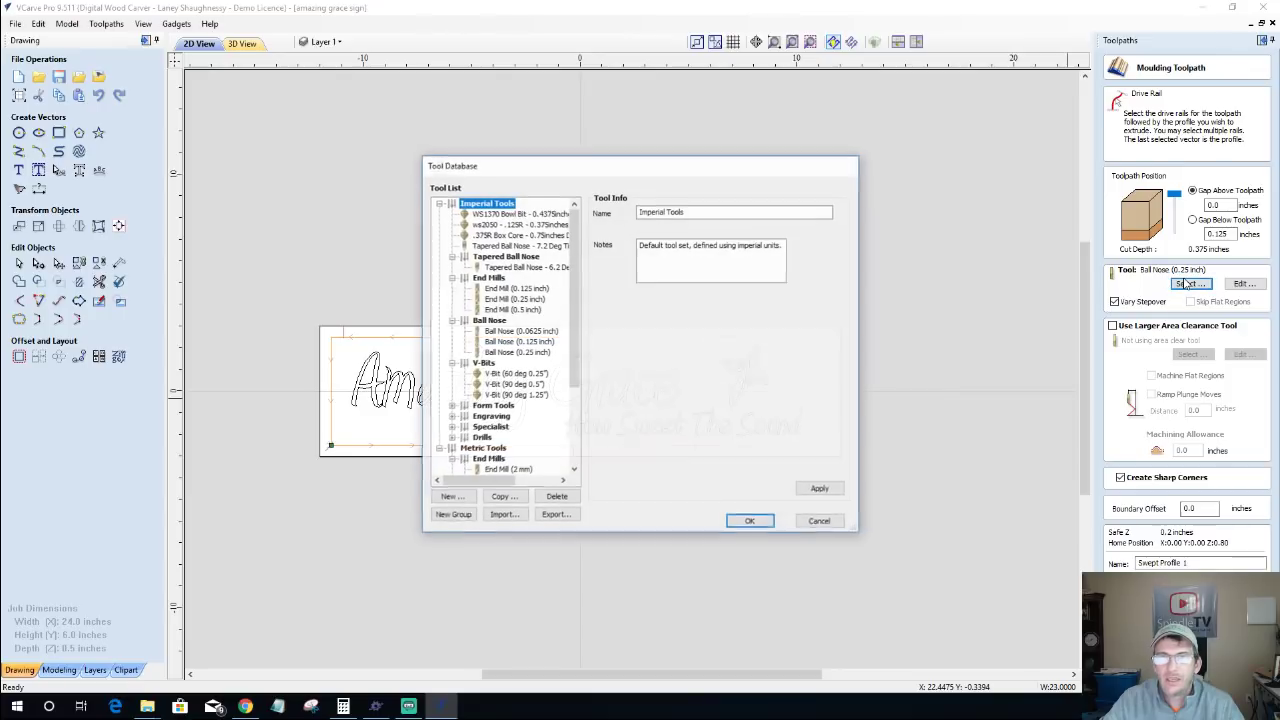
{"action": "left_click", "coordinate": [503, 343]}
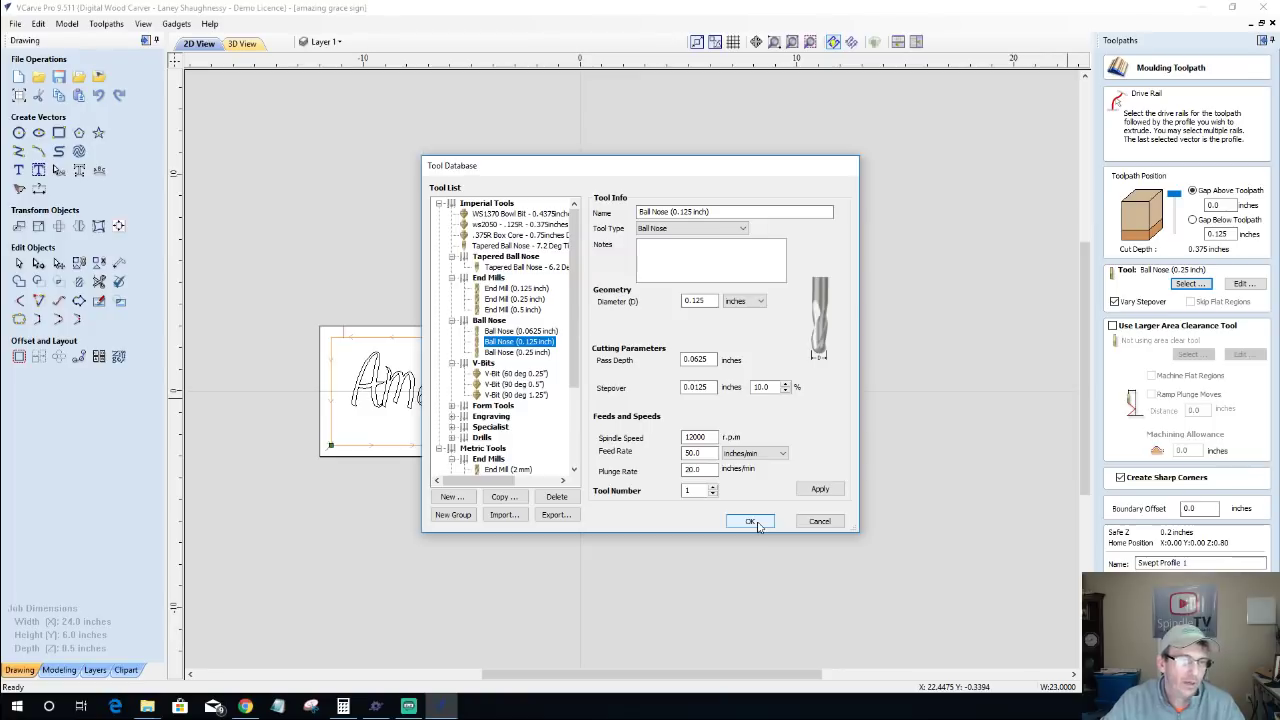
{"action": "left_click", "coordinate": [752, 522]}
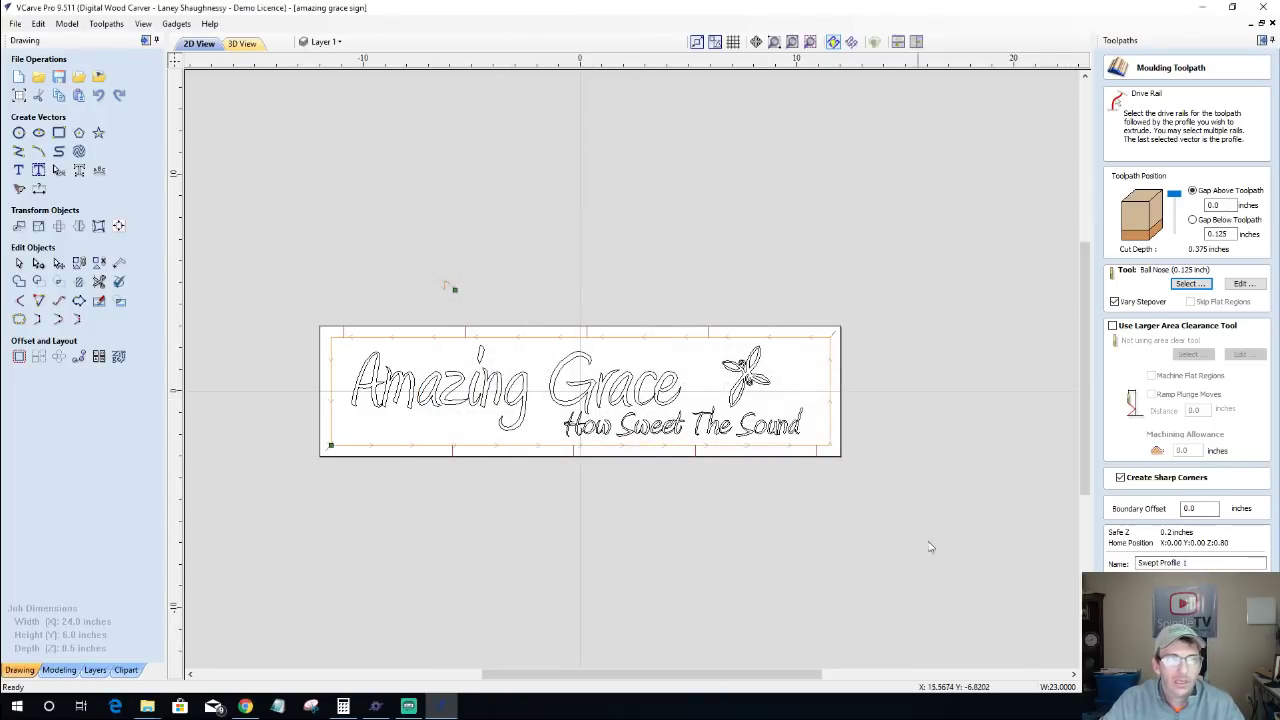
{"action": "key", "text": "Return"}
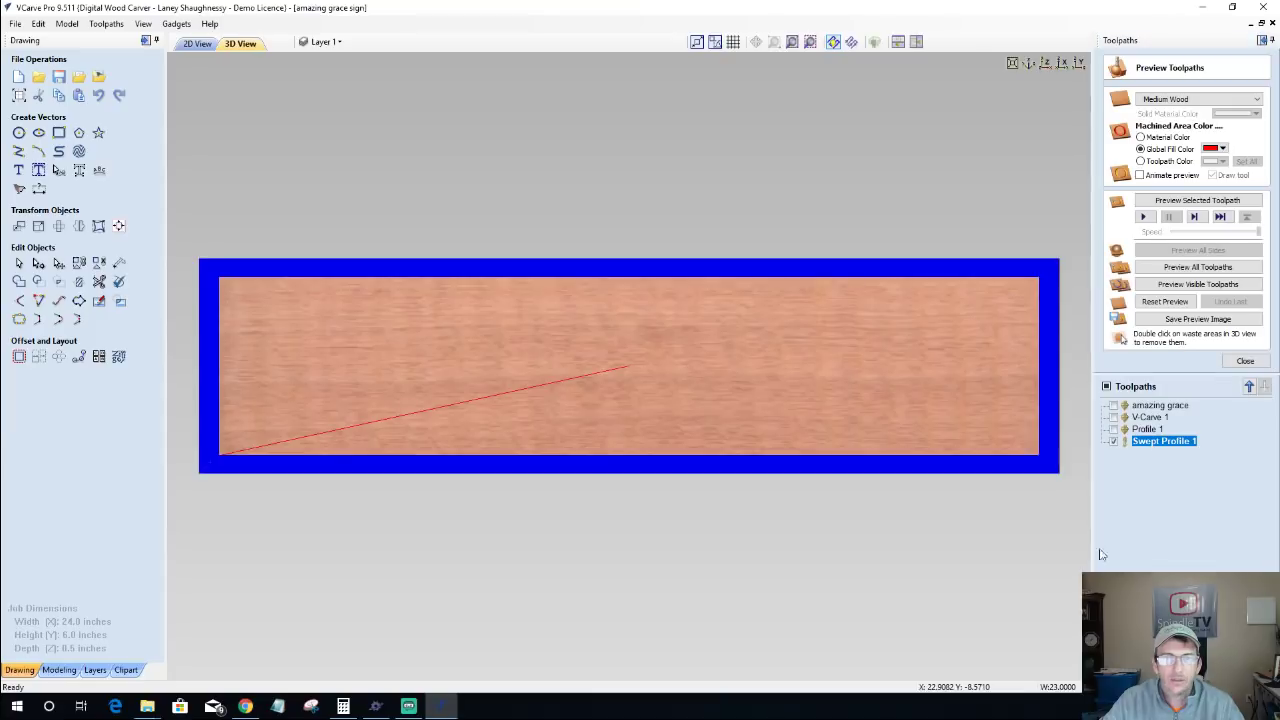
Step: Preview Swept Profile 1 in 3D, orbit to inspect the red moulding, then return to 2D
{"action": "left_click", "coordinate": [1165, 204]}
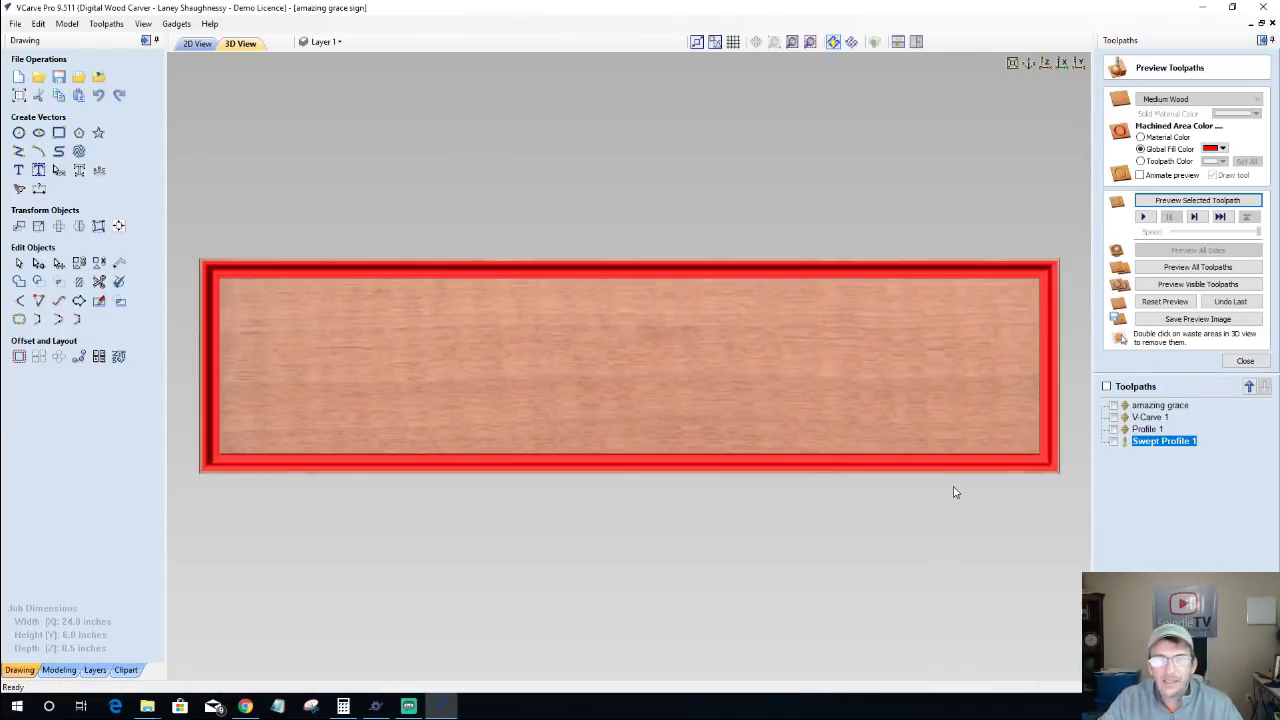
{"action": "left_click_drag", "start_coordinate": [920, 463], "coordinate": [708, 387]}
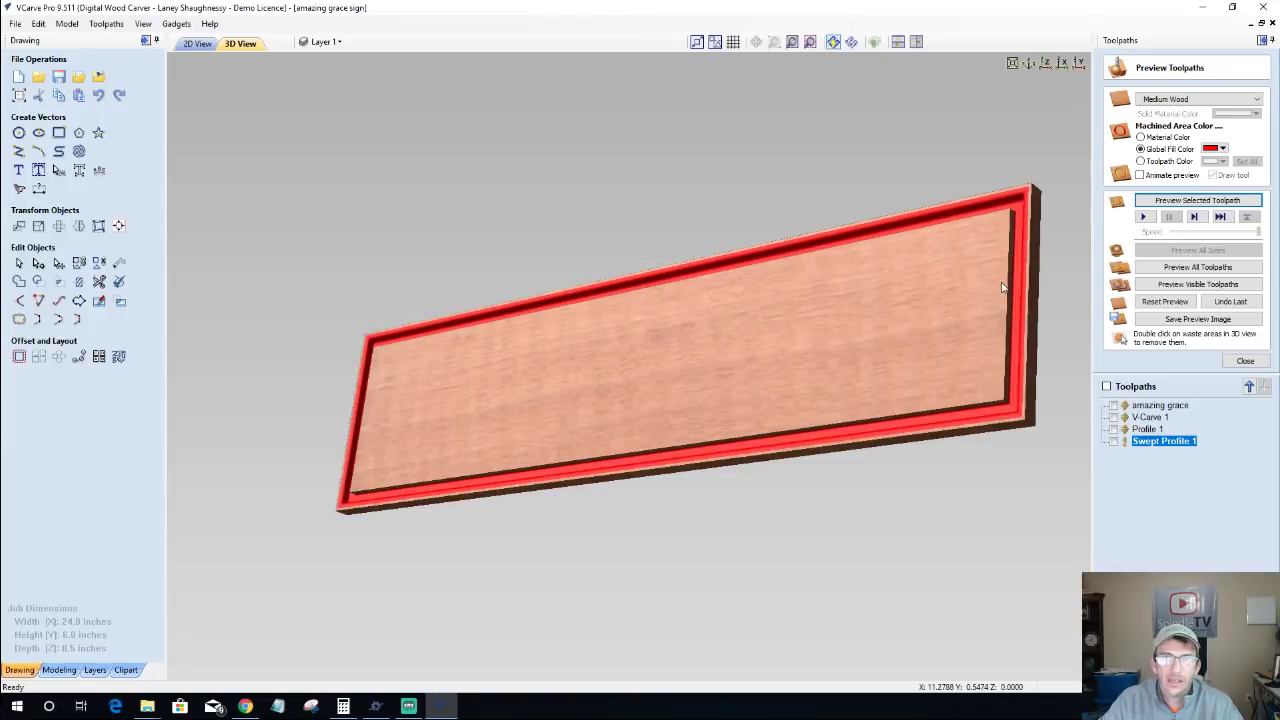
{"action": "left_click_drag", "start_coordinate": [900, 320], "coordinate": [1026, 281]}
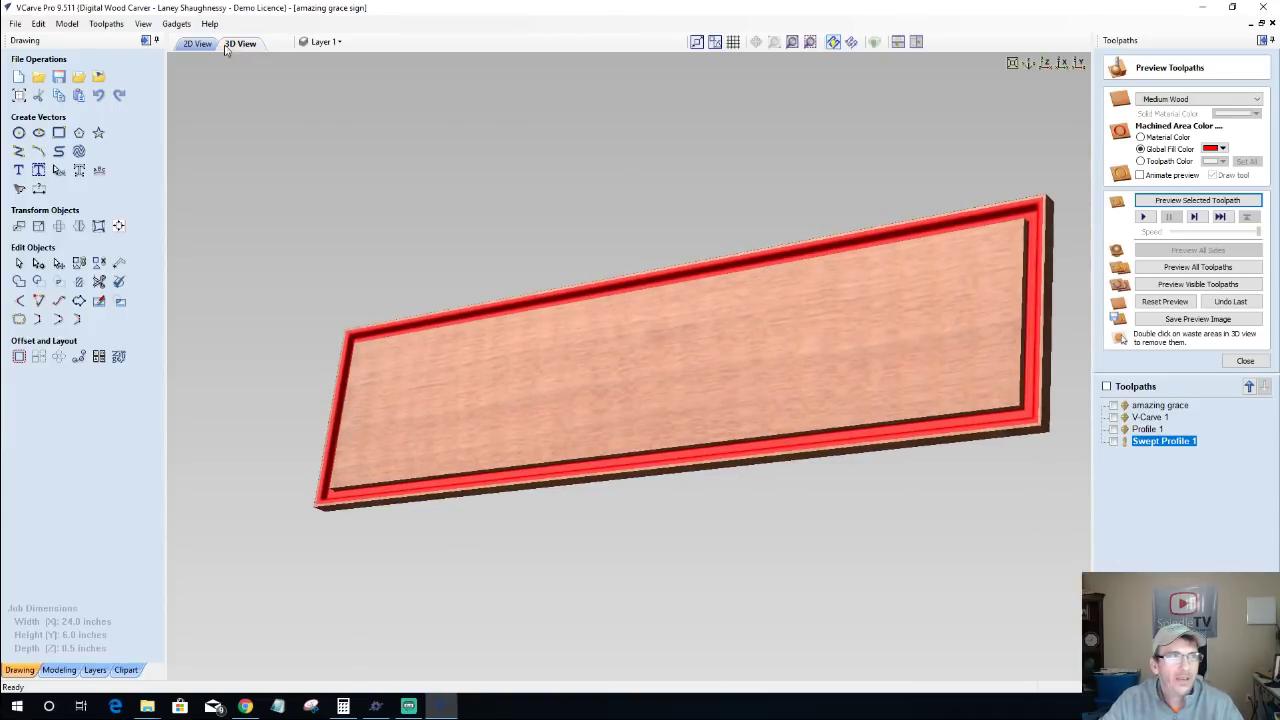
{"action": "key", "text": "F2"}
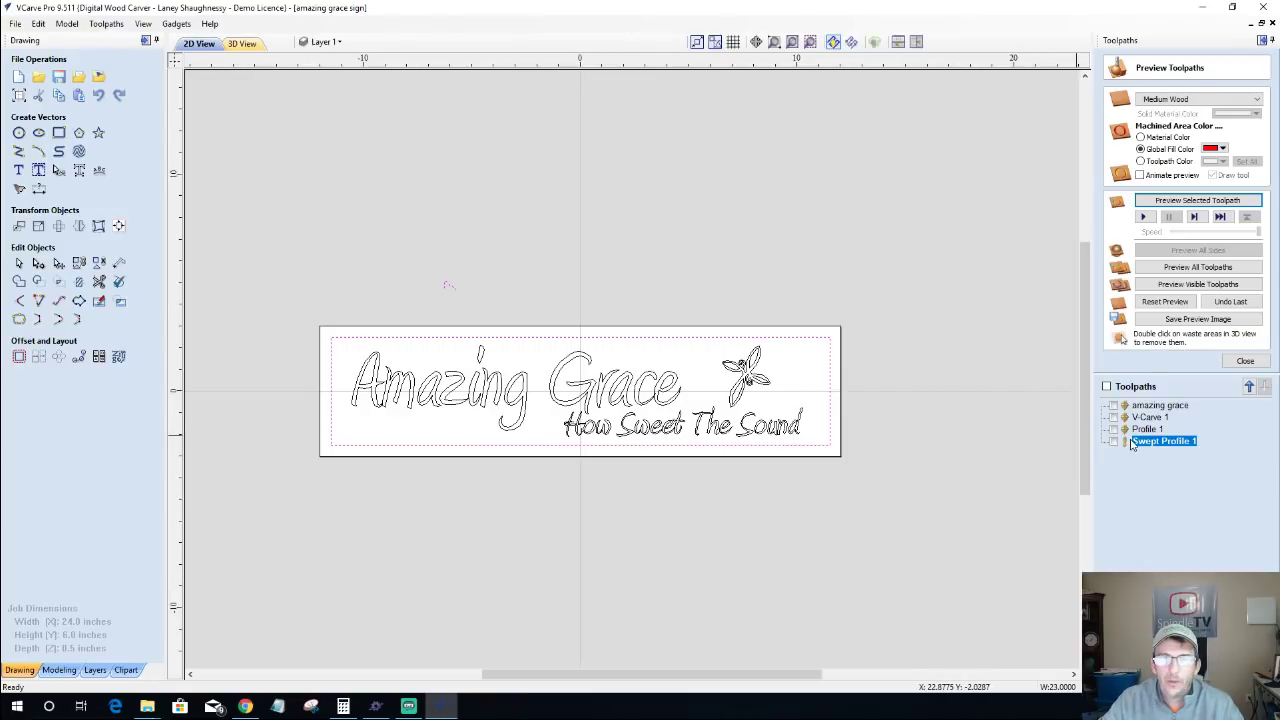
Step: Edit Swept Profile 1, apply Reverse Direction to the profile vector, and recalculate
{"action": "double_click", "coordinate": [1135, 442]}
{"action": "scroll", "coordinate": [398, 251], "scroll_direction": "up", "scroll_amount": 3}
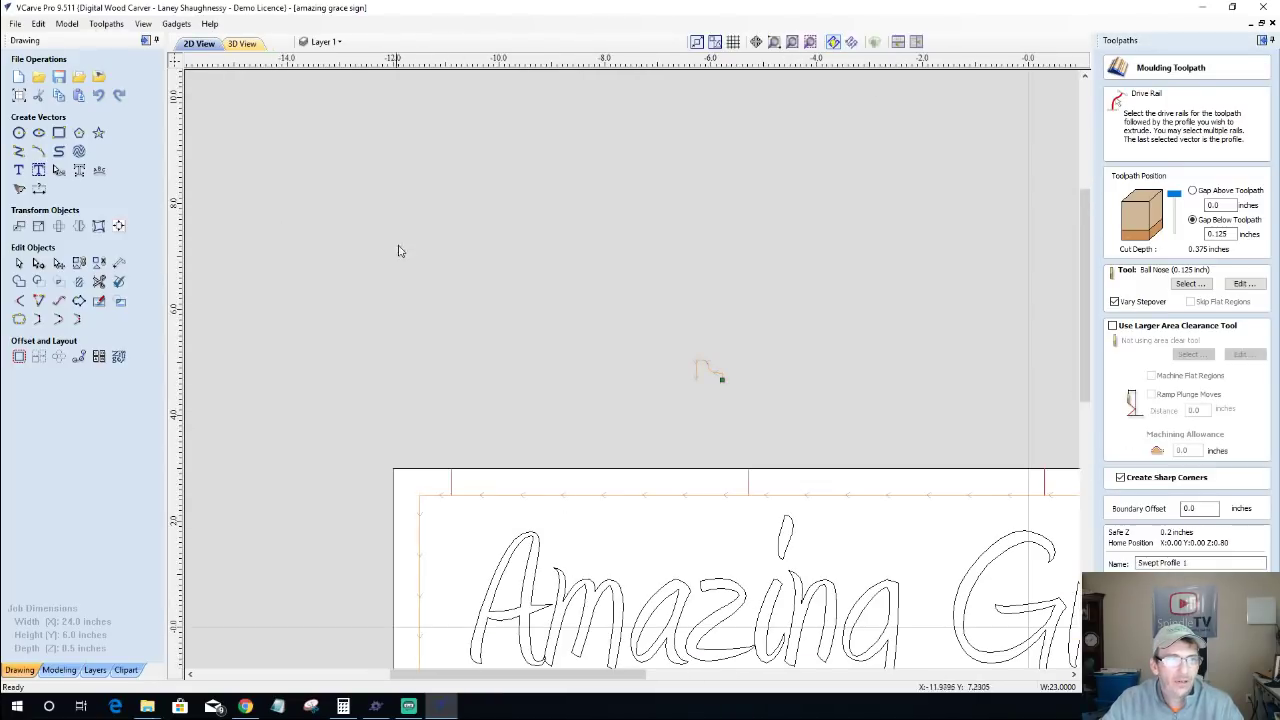
{"action": "right_click", "coordinate": [722, 381]}
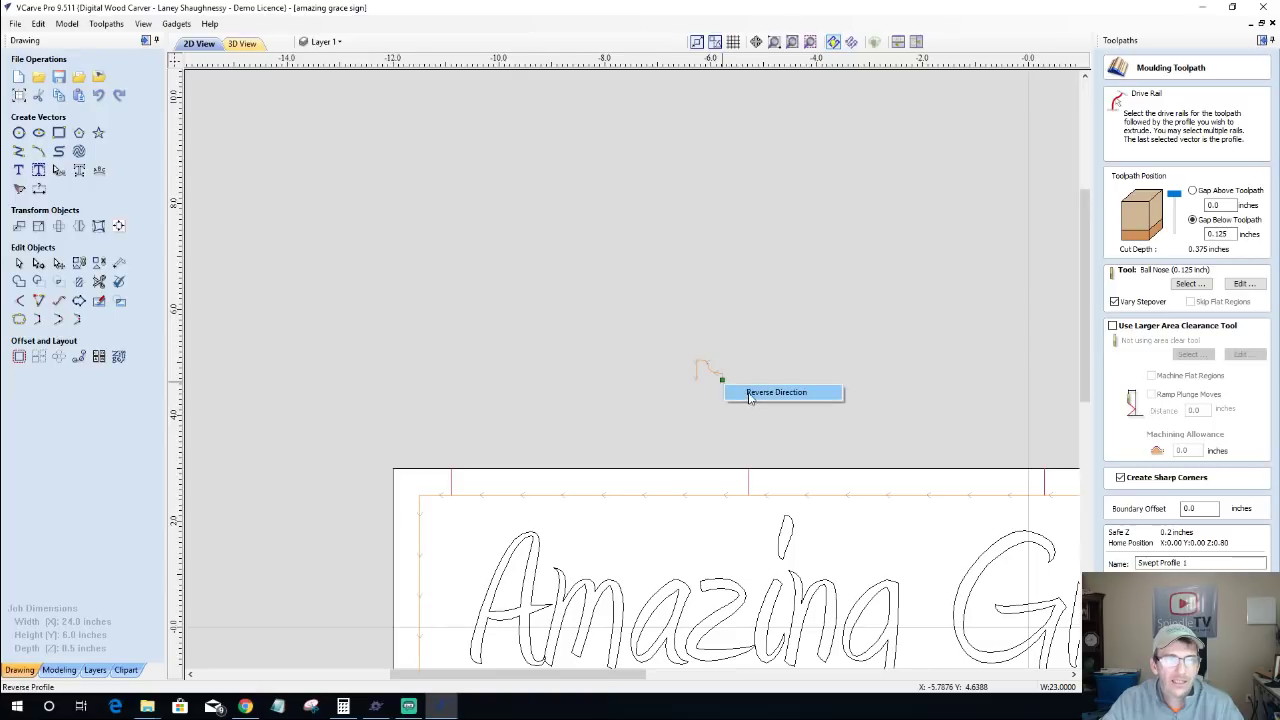
{"action": "left_click", "coordinate": [751, 393]}
{"action": "scroll", "coordinate": [751, 396], "scroll_direction": "down", "scroll_amount": 1}
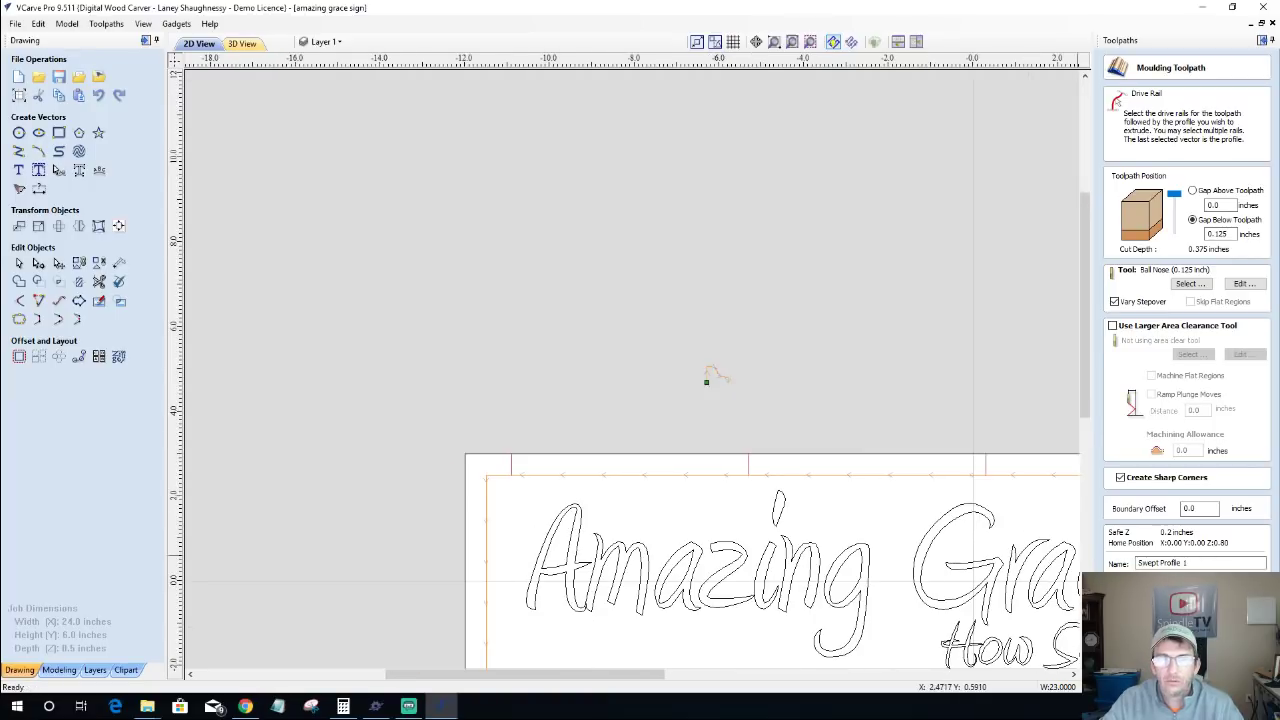
{"action": "left_click", "coordinate": [1140, 592]}
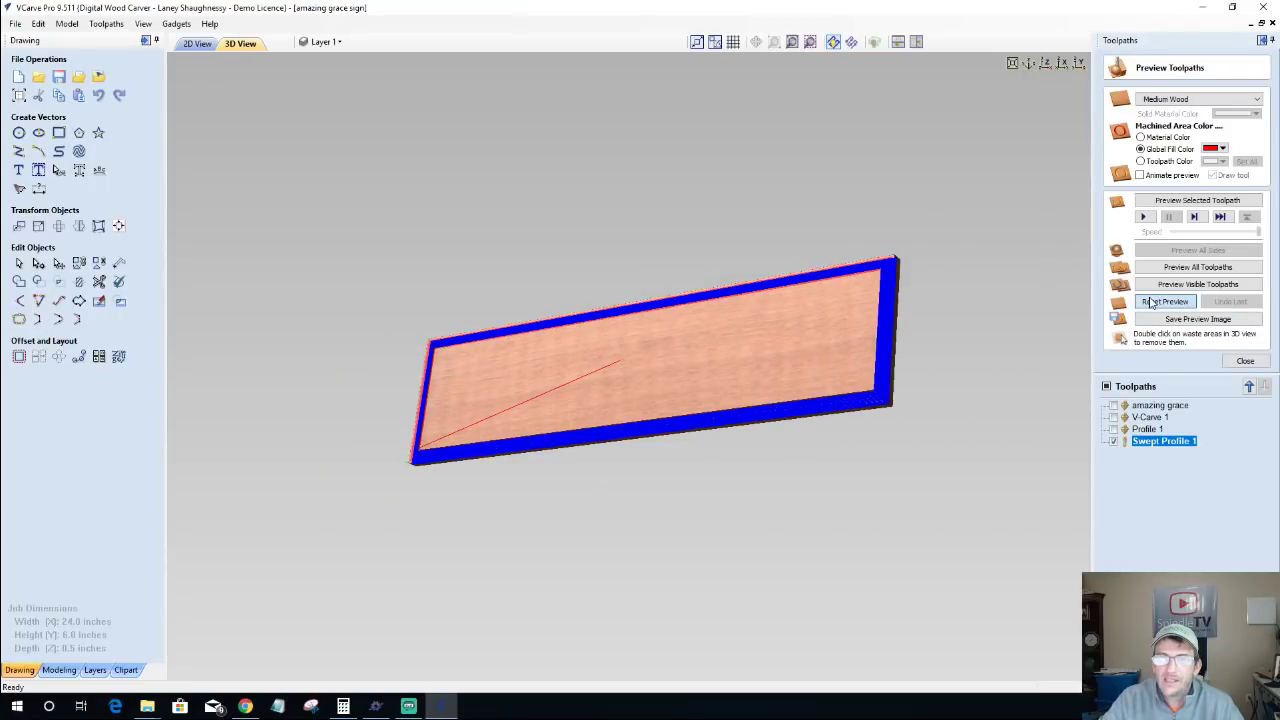
Step: Re-simulate Swept Profile 1 with Material Color machined areas and orbit to inspect the edge
{"action": "left_click", "coordinate": [1179, 201]}
{"action": "left_click", "coordinate": [1197, 267]}
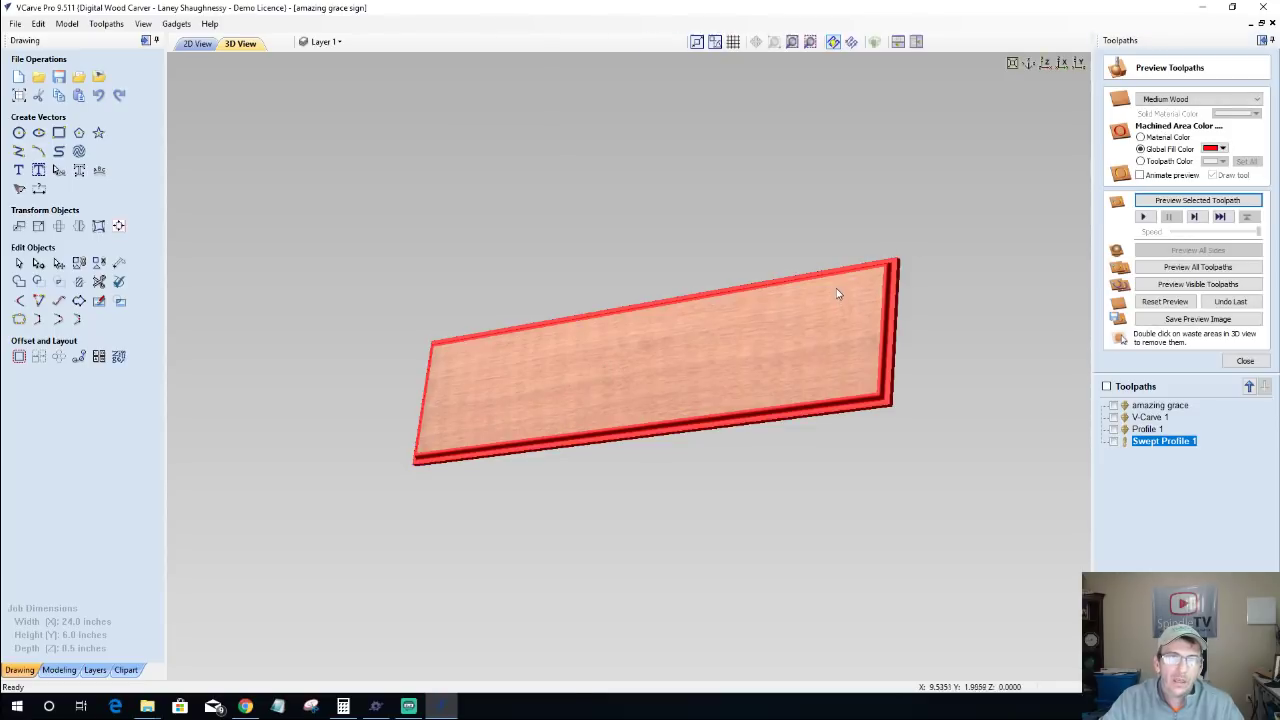
{"action": "left_click_drag", "start_coordinate": [844, 304], "coordinate": [810, 343]}
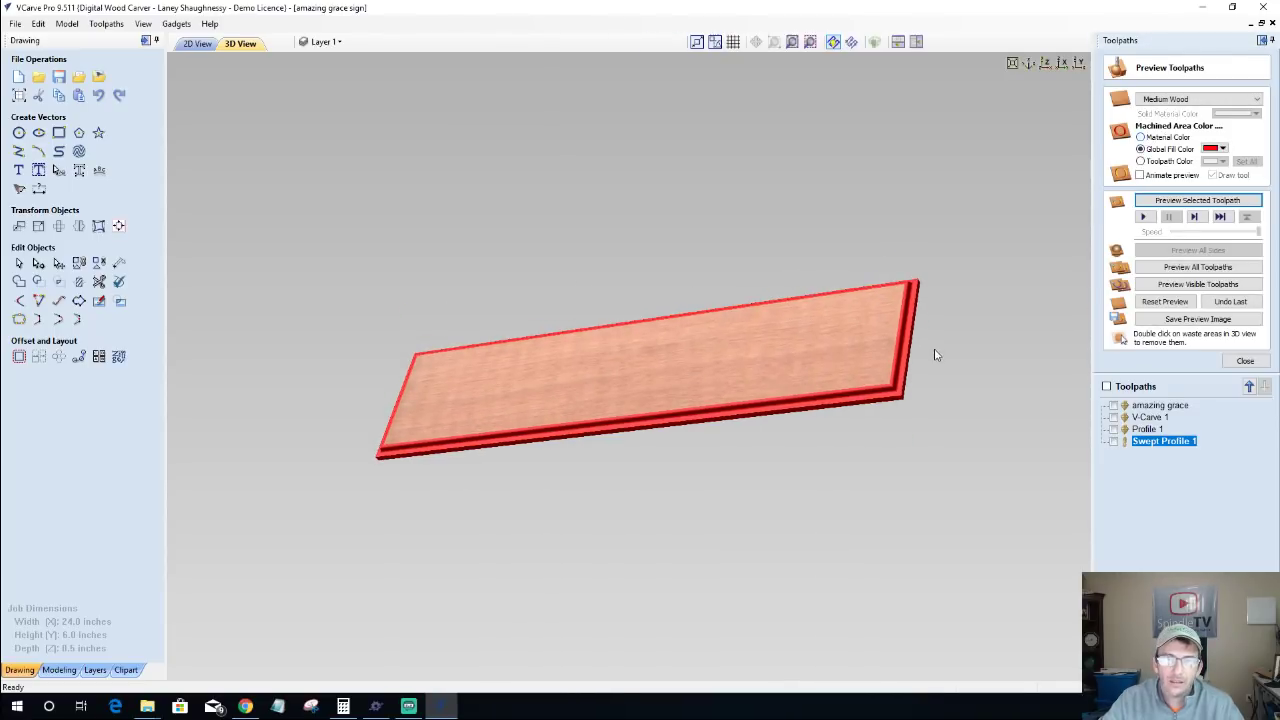
{"action": "scroll", "coordinate": [925, 372], "scroll_direction": "up", "scroll_amount": 3}
{"action": "scroll", "coordinate": [768, 337], "scroll_direction": "up", "scroll_amount": 5}
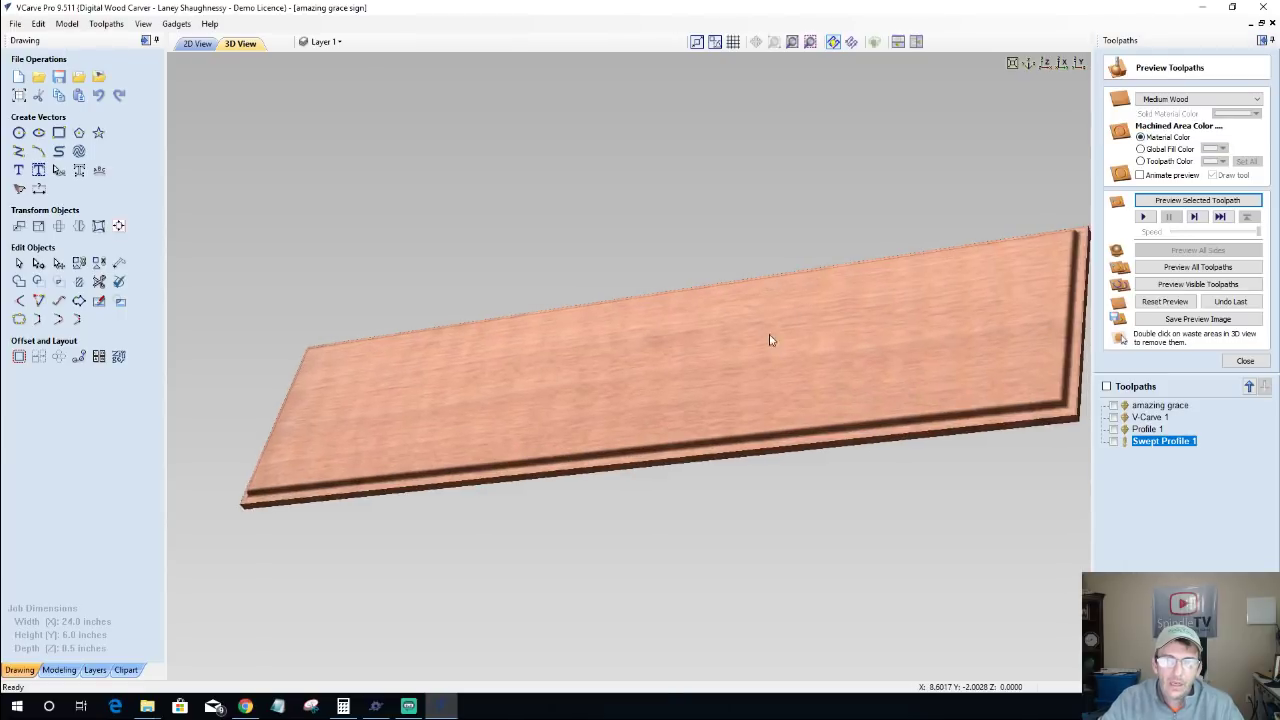
{"action": "left_click_drag", "start_coordinate": [751, 268], "coordinate": [866, 250]}
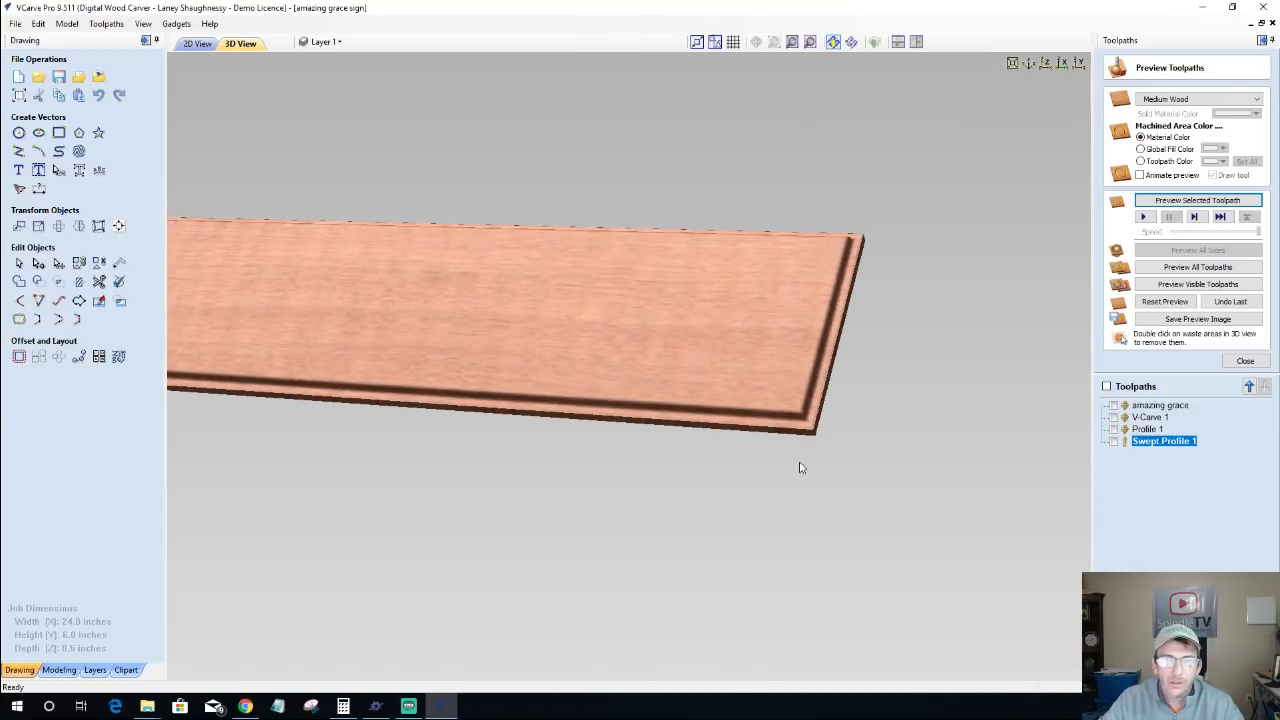
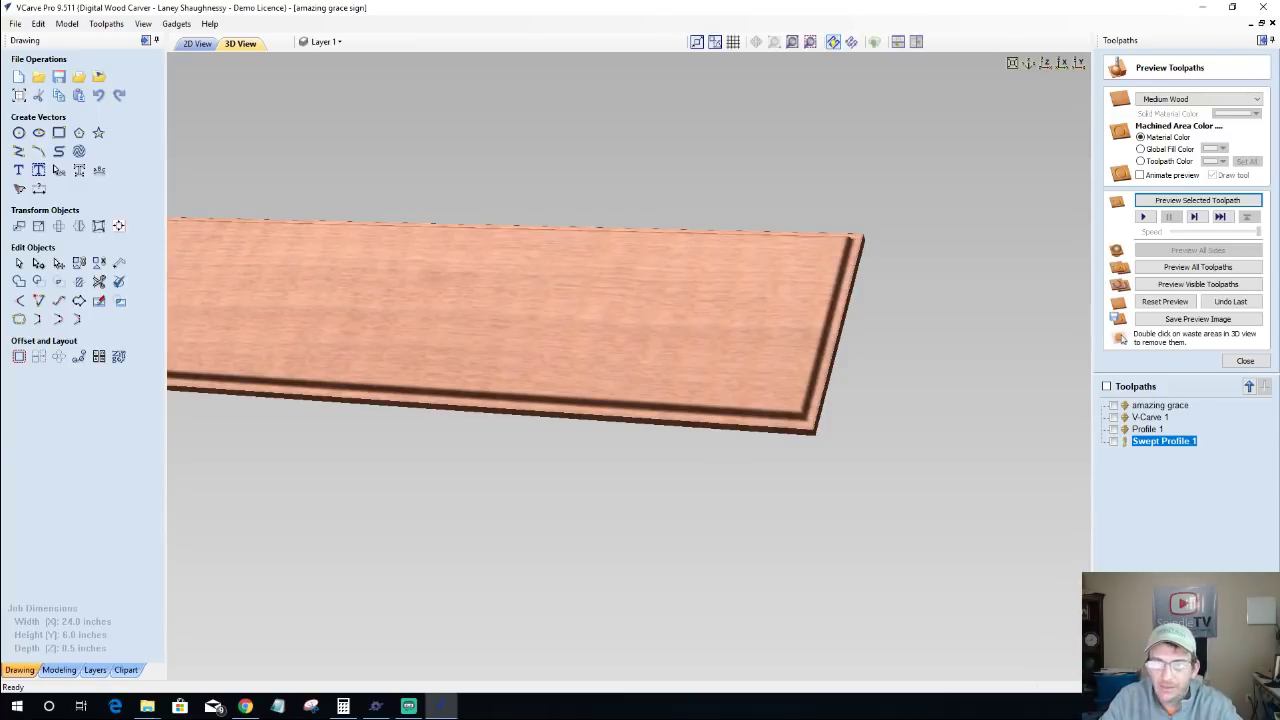
Step: Return to the 2D view and delete every text, leaf and border vector, leaving the 24 x 6 board empty
{"action": "left_click", "coordinate": [1245, 360]}
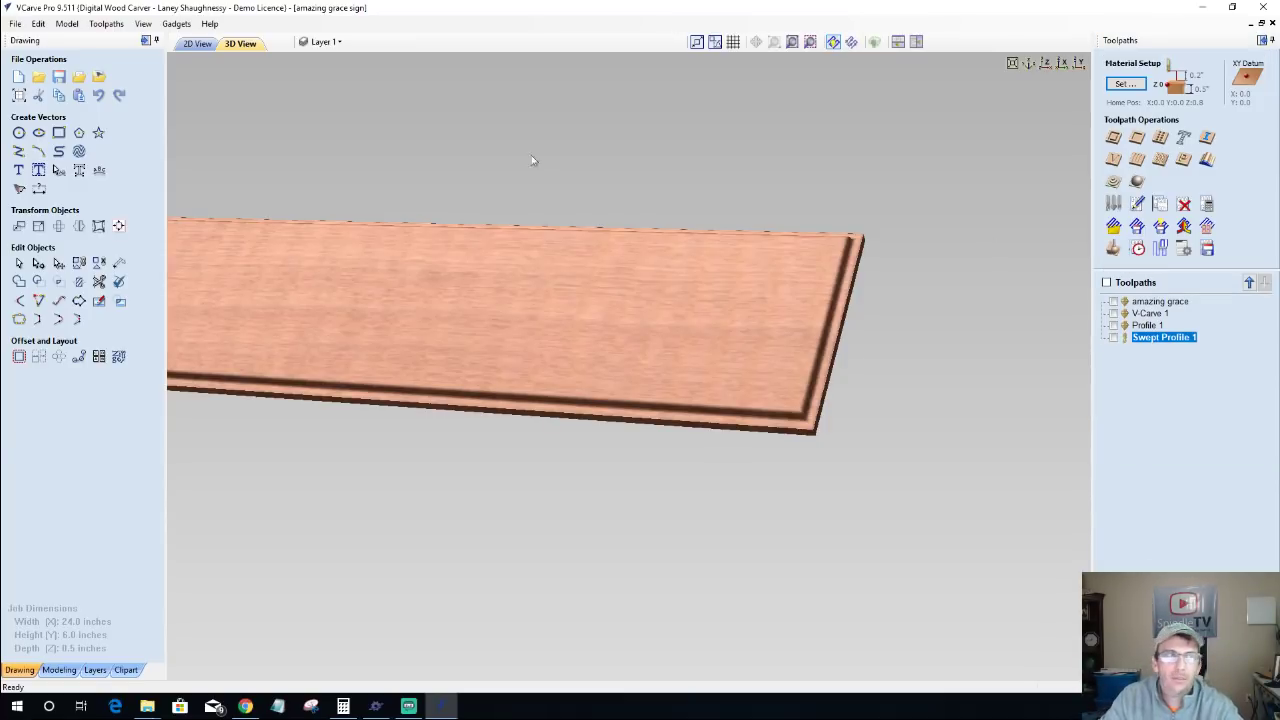
{"action": "left_click", "coordinate": [188, 45]}
{"action": "scroll", "coordinate": [533, 440], "scroll_direction": "down", "scroll_amount": 3}
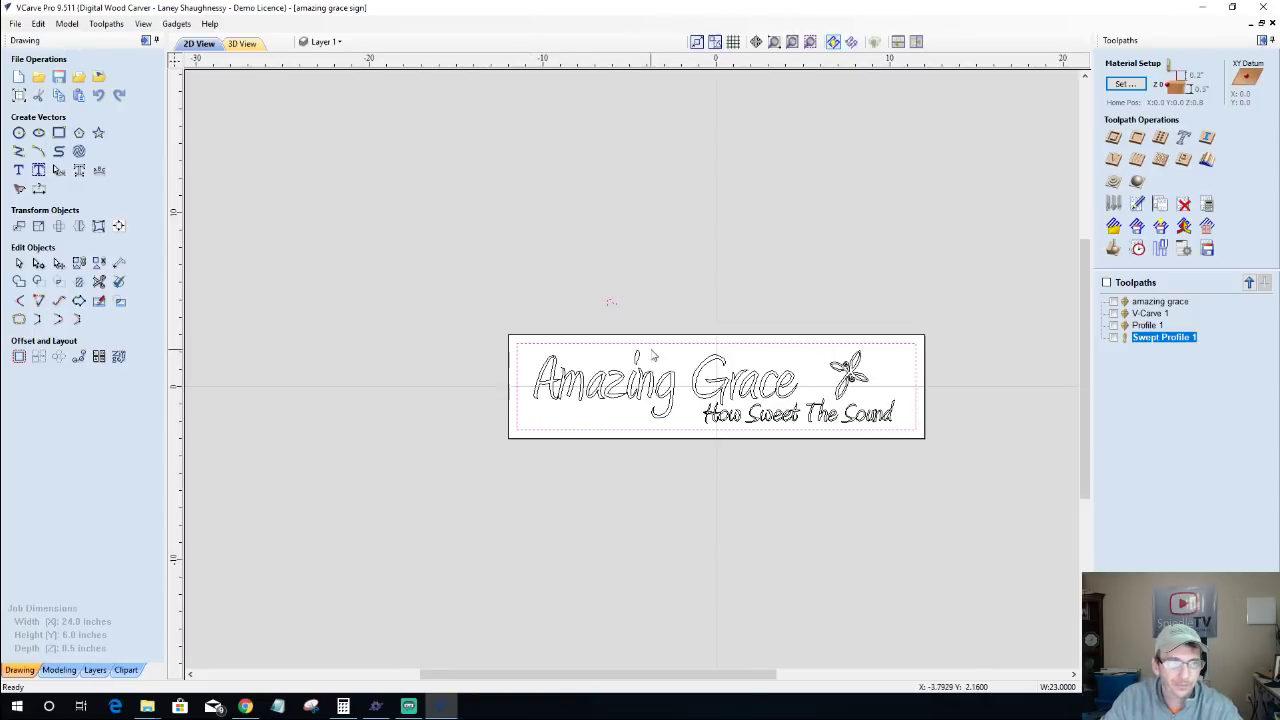
{"action": "scroll", "coordinate": [651, 352], "scroll_direction": "up", "scroll_amount": 3}
{"action": "scroll", "coordinate": [651, 354], "scroll_direction": "down", "scroll_amount": 2}
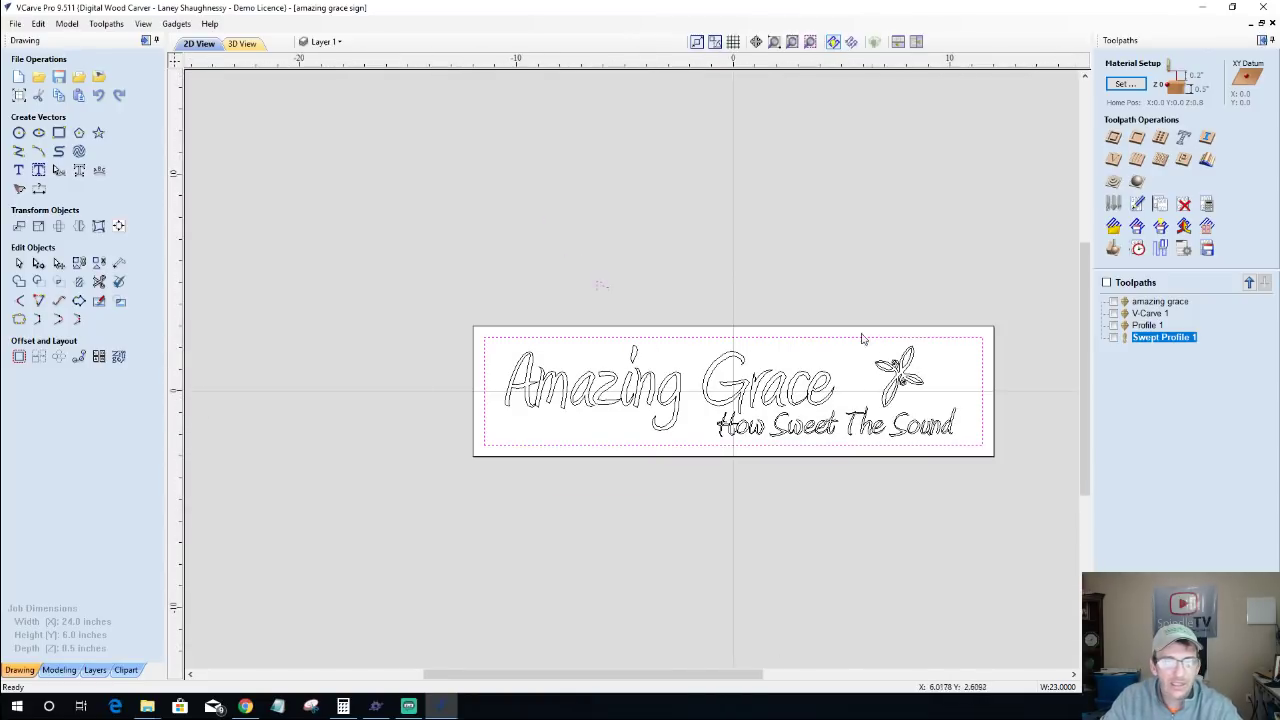
{"action": "key", "text": "ctrl+a"}
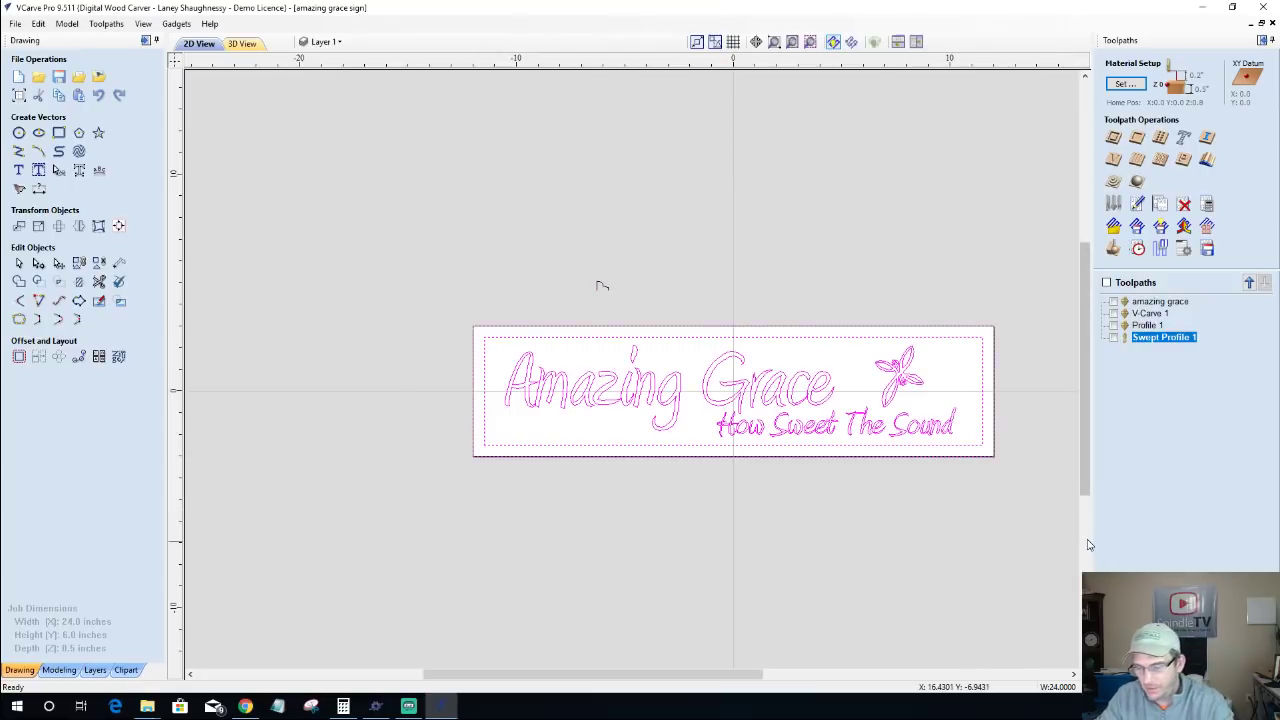
{"action": "key", "text": "Delete"}
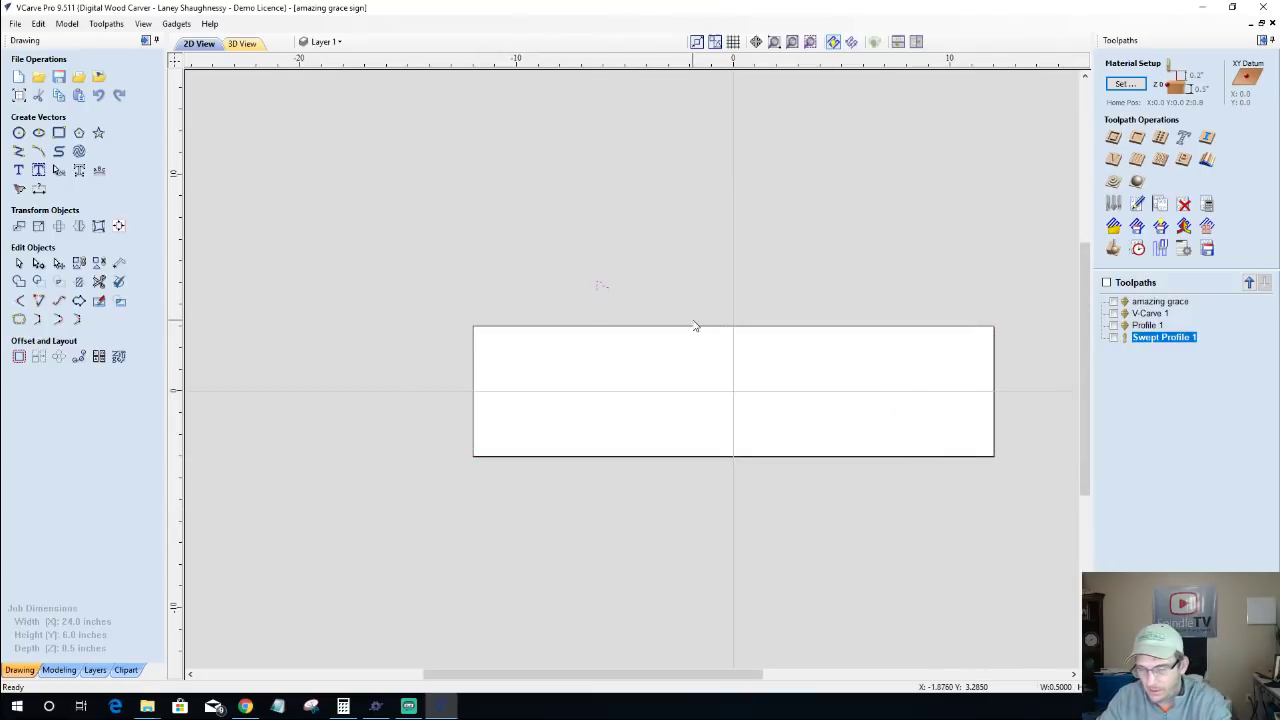
{"action": "scroll", "coordinate": [687, 360], "scroll_direction": "up", "scroll_amount": 1}
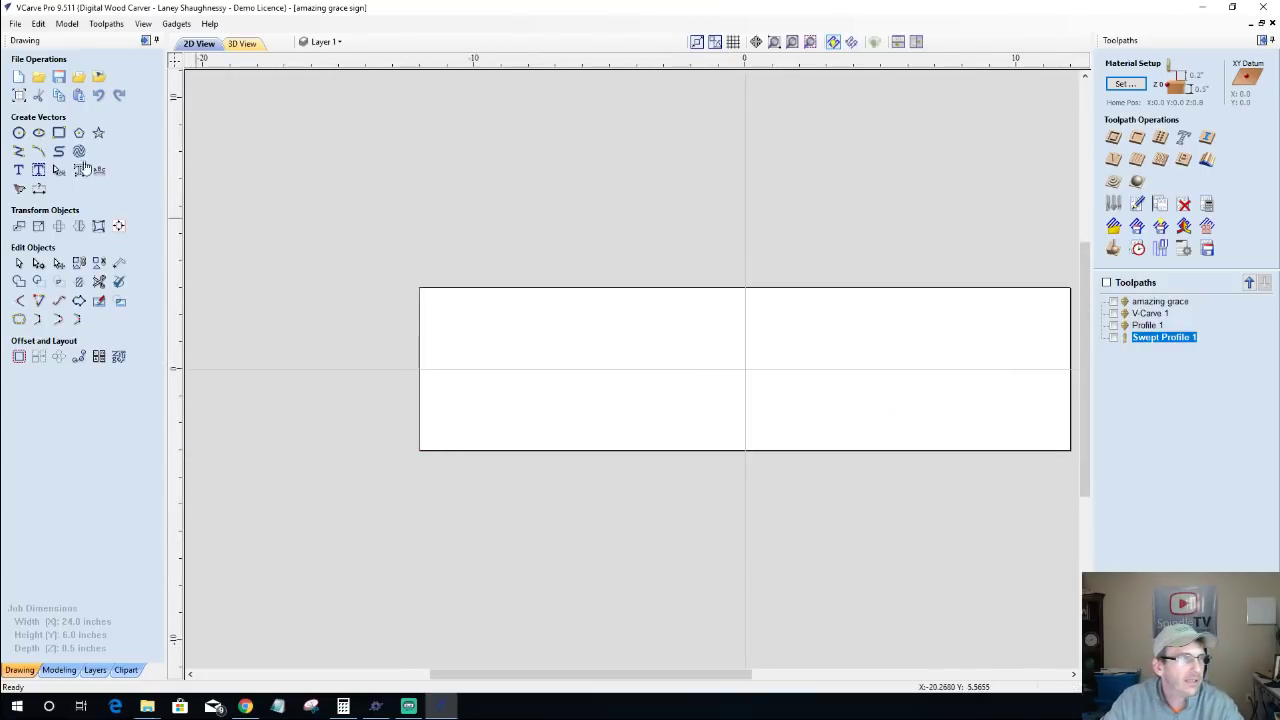
Step: Draw a rectangle across the upper board and size it to 18 x 2.5 inches
{"action": "left_click", "coordinate": [58, 132]}
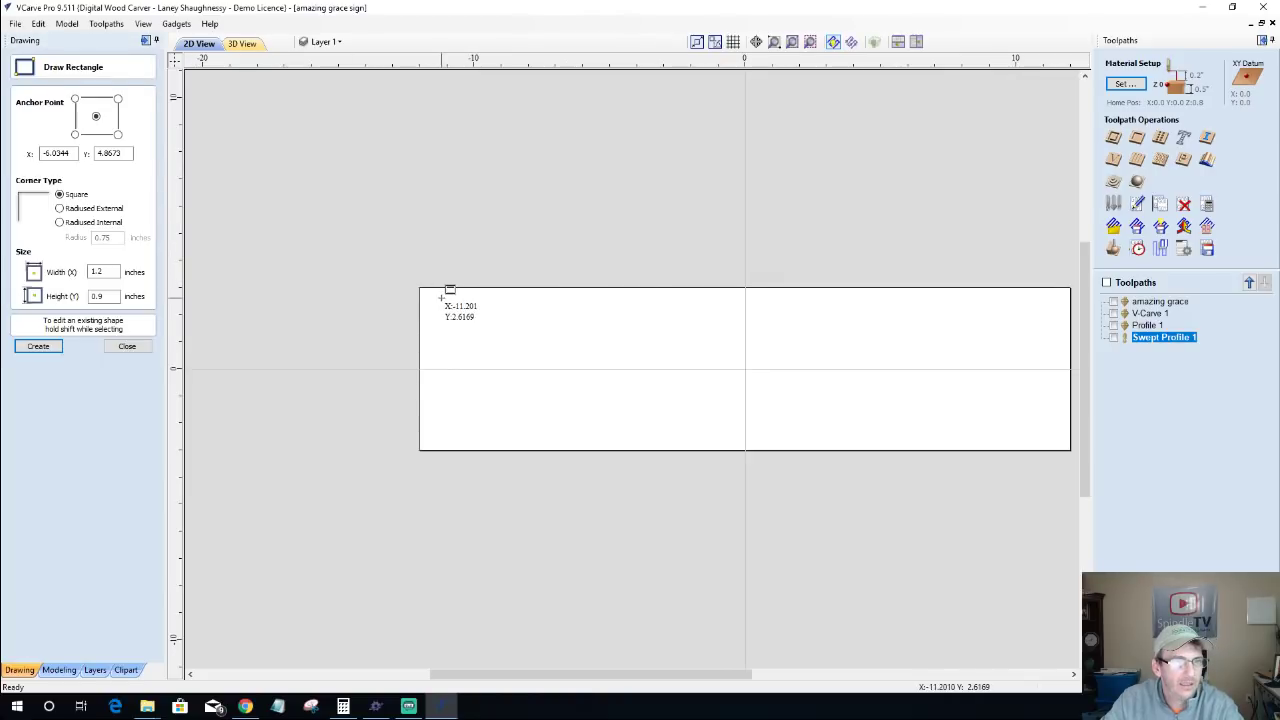
{"action": "left_click_drag", "start_coordinate": [443, 298], "coordinate": [1024, 367]}
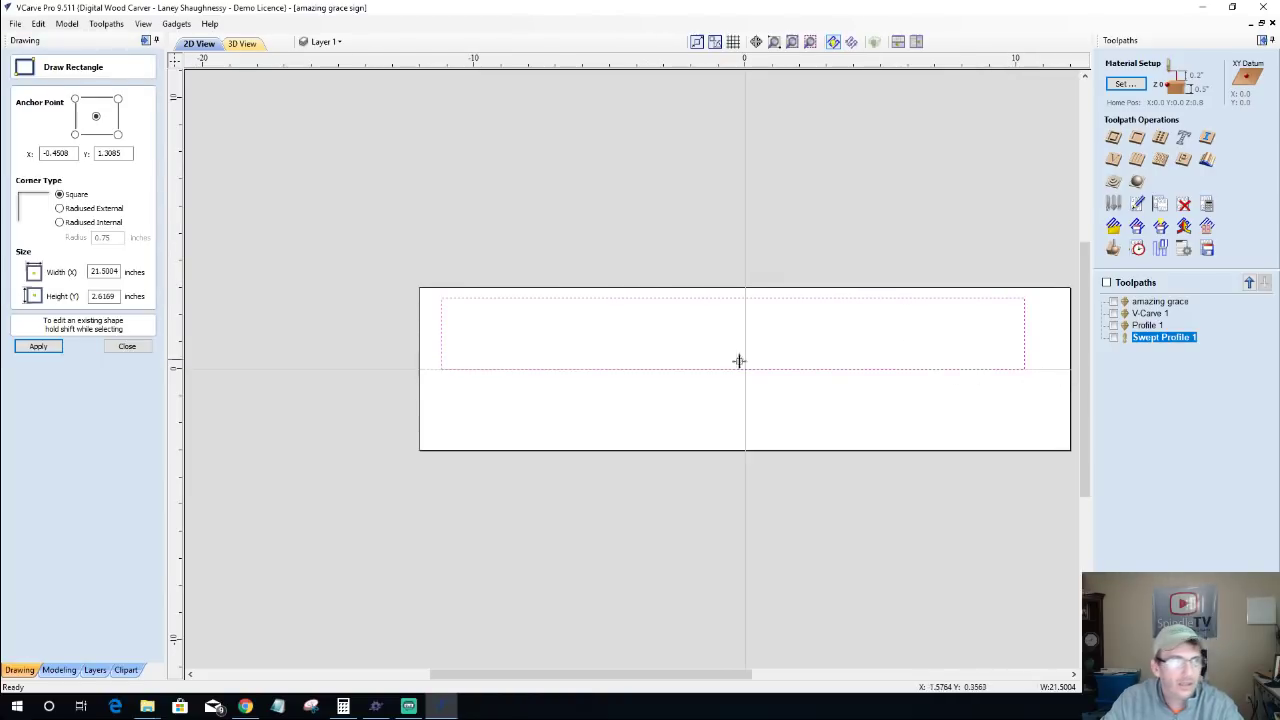
{"action": "double_click", "coordinate": [118, 271]}
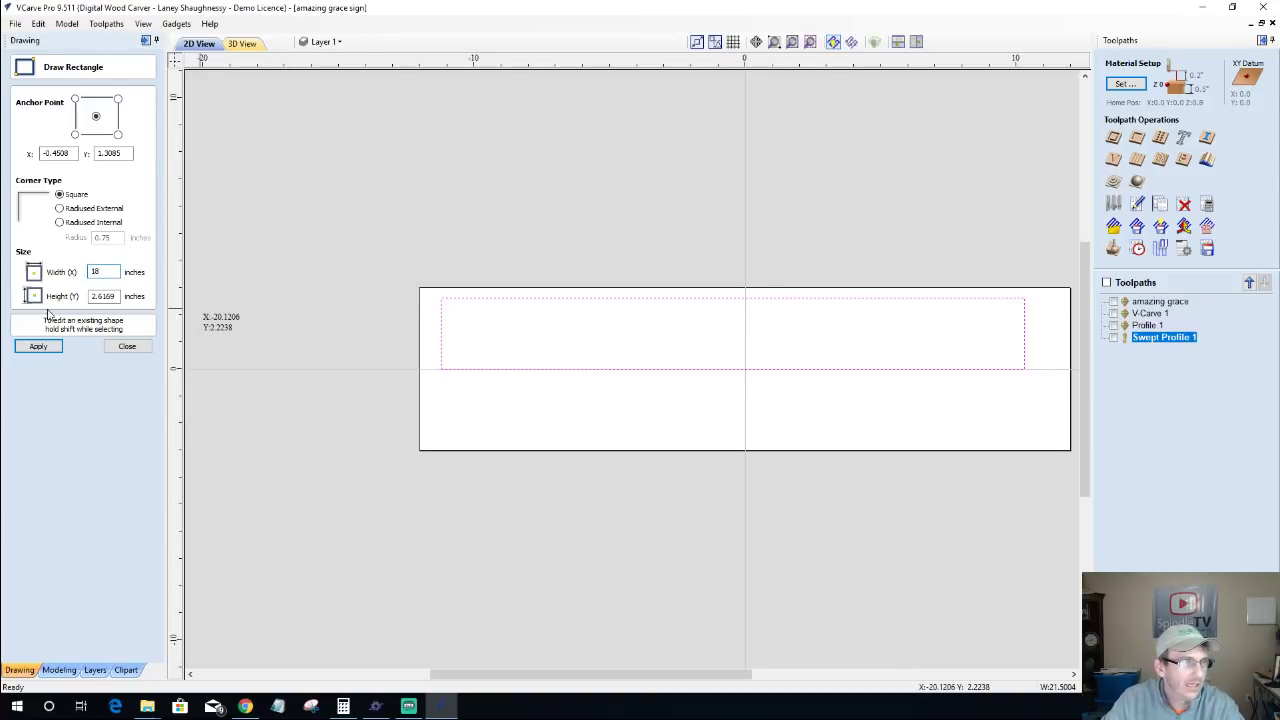
{"action": "double_click", "coordinate": [119, 296]}
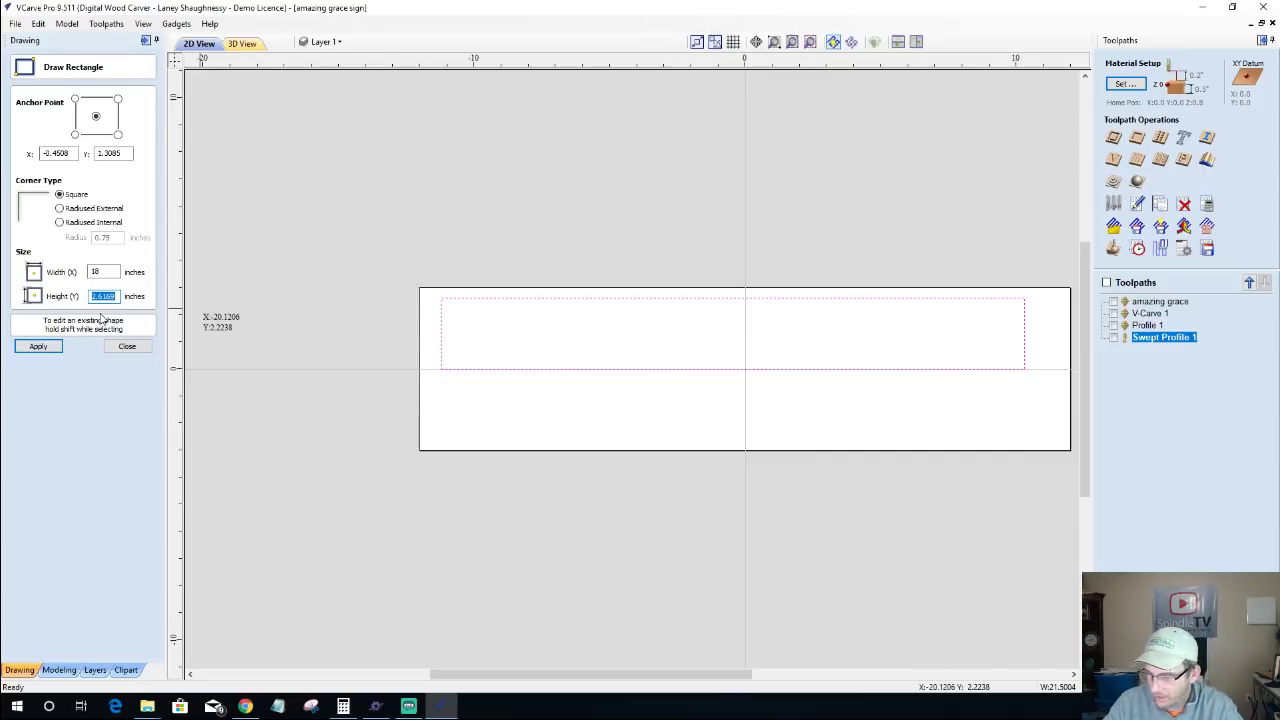
{"action": "left_click", "coordinate": [29, 349]}
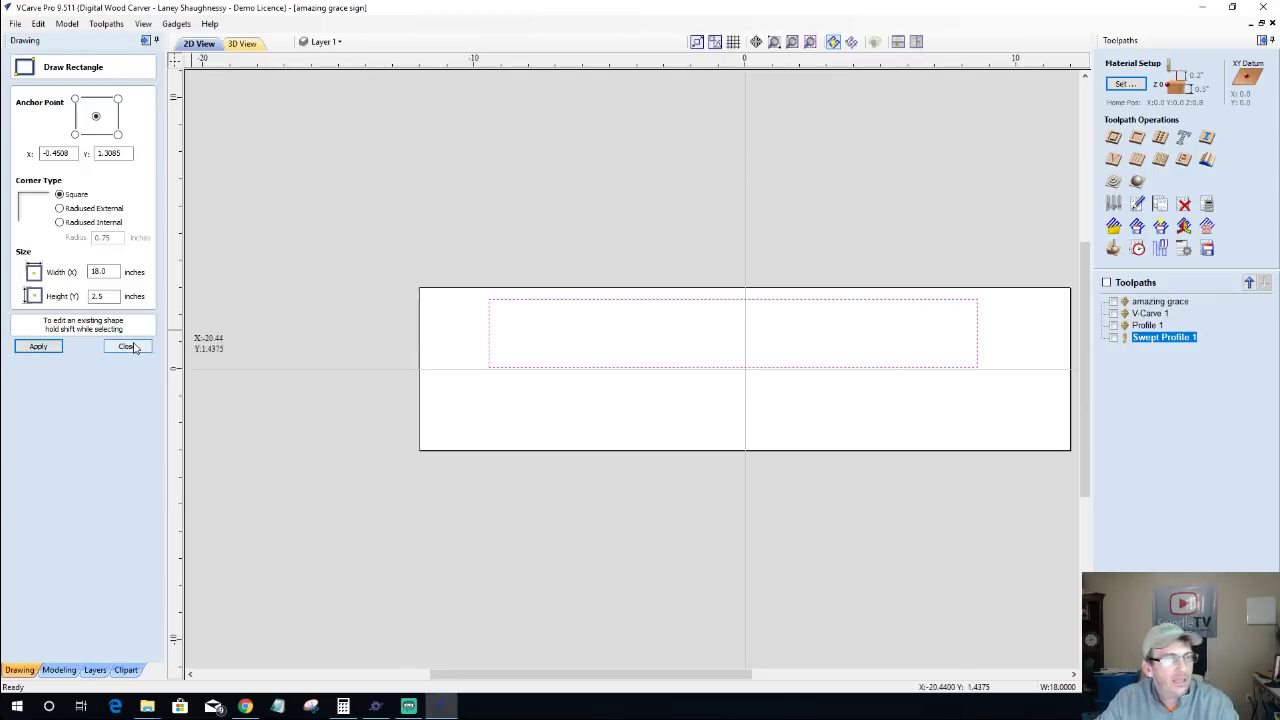
{"action": "key", "text": "Escape"}
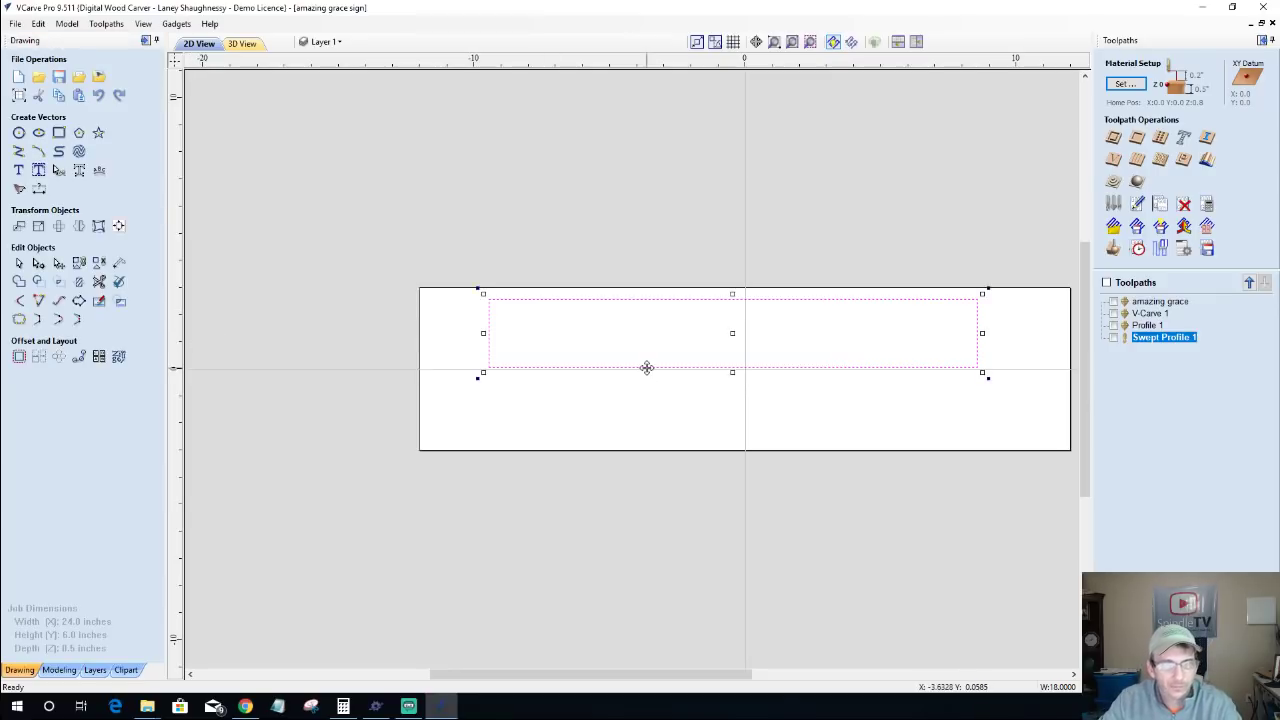
Step: Copy the rectangle, rotate the copy 90° upright and move it toward the right end
{"action": "left_click", "coordinate": [648, 368]}
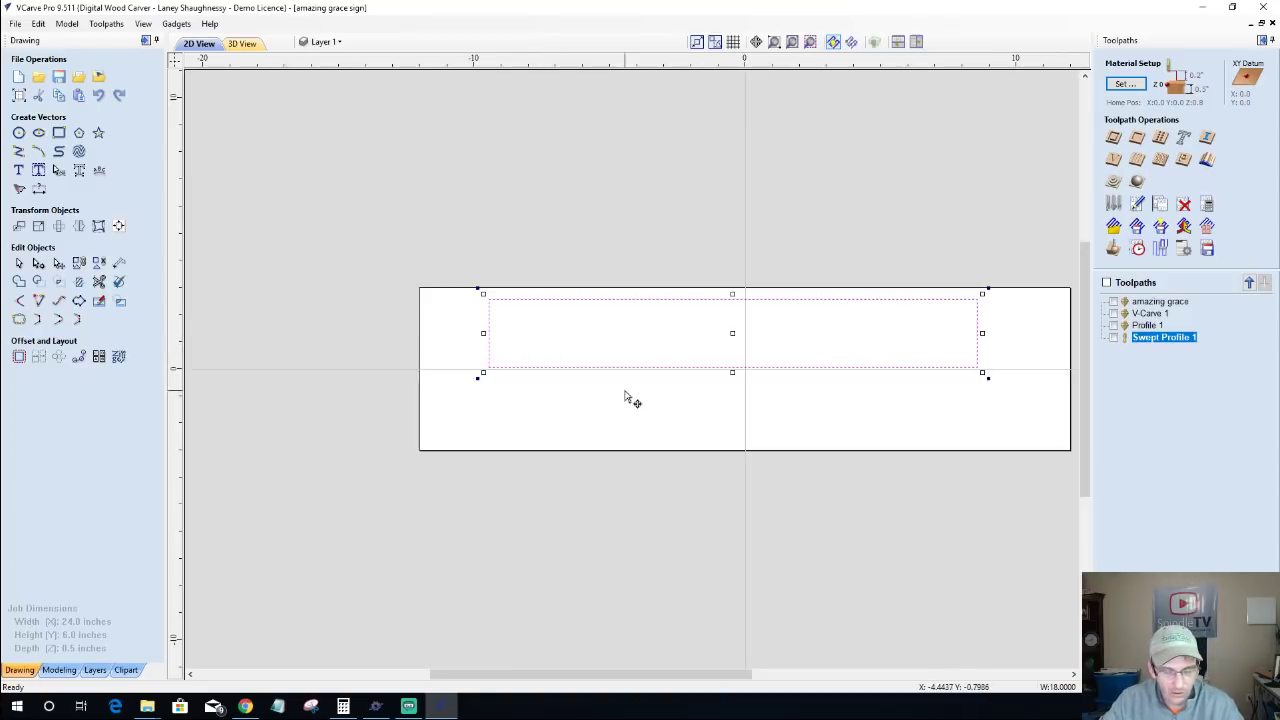
{"action": "left_click_drag", "start_coordinate": [731, 330], "coordinate": [738, 413], "text": "ctrl"}
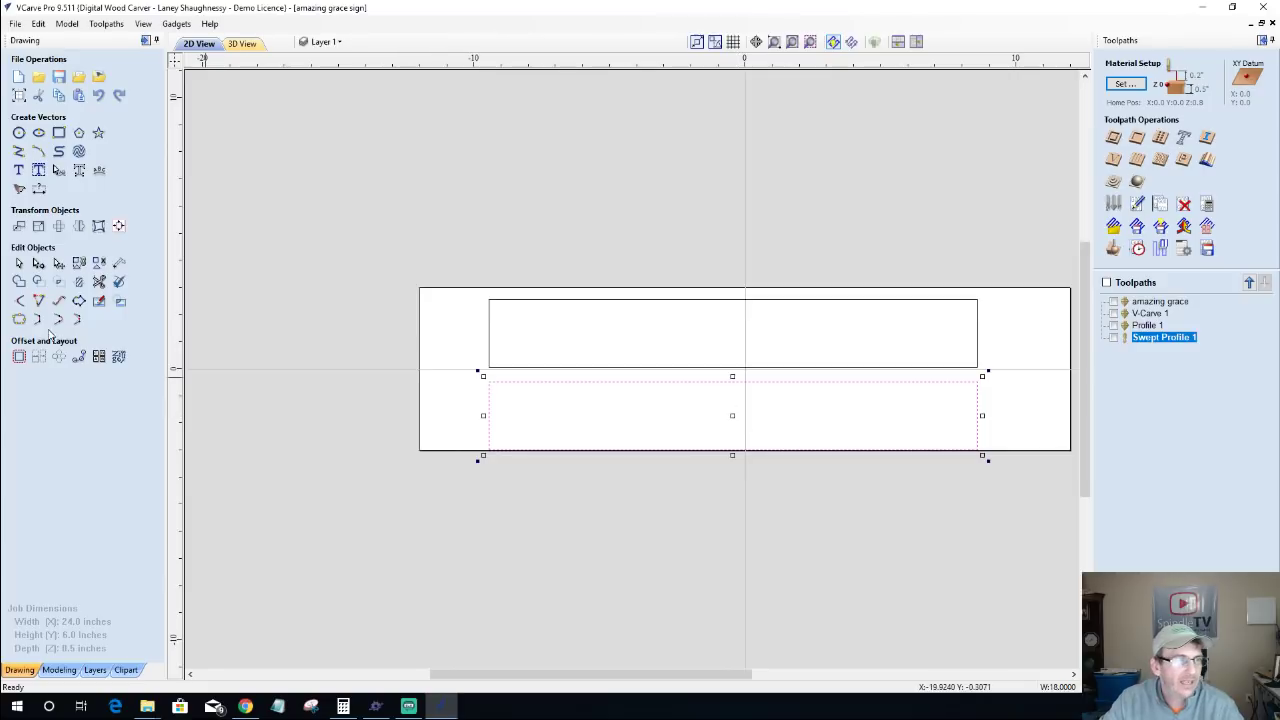
{"action": "key", "text": "ctrl+r"}
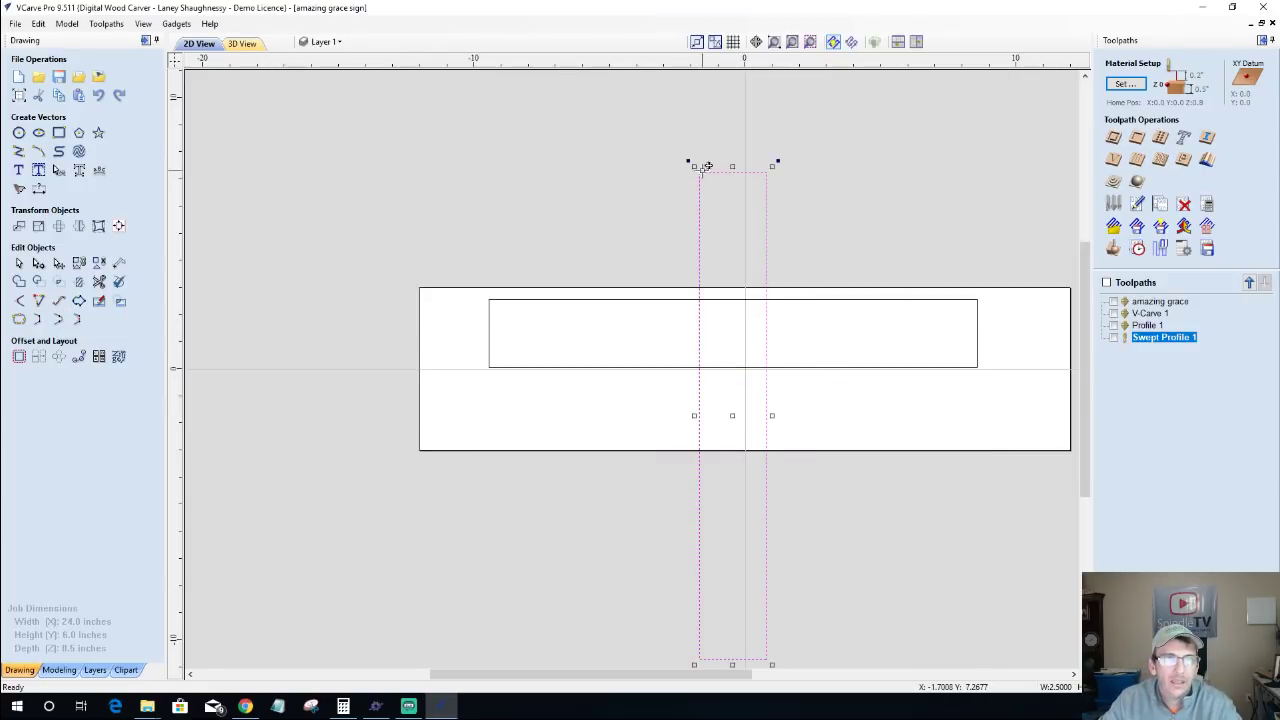
{"action": "left_click_drag", "start_coordinate": [700, 169], "coordinate": [909, 307]}
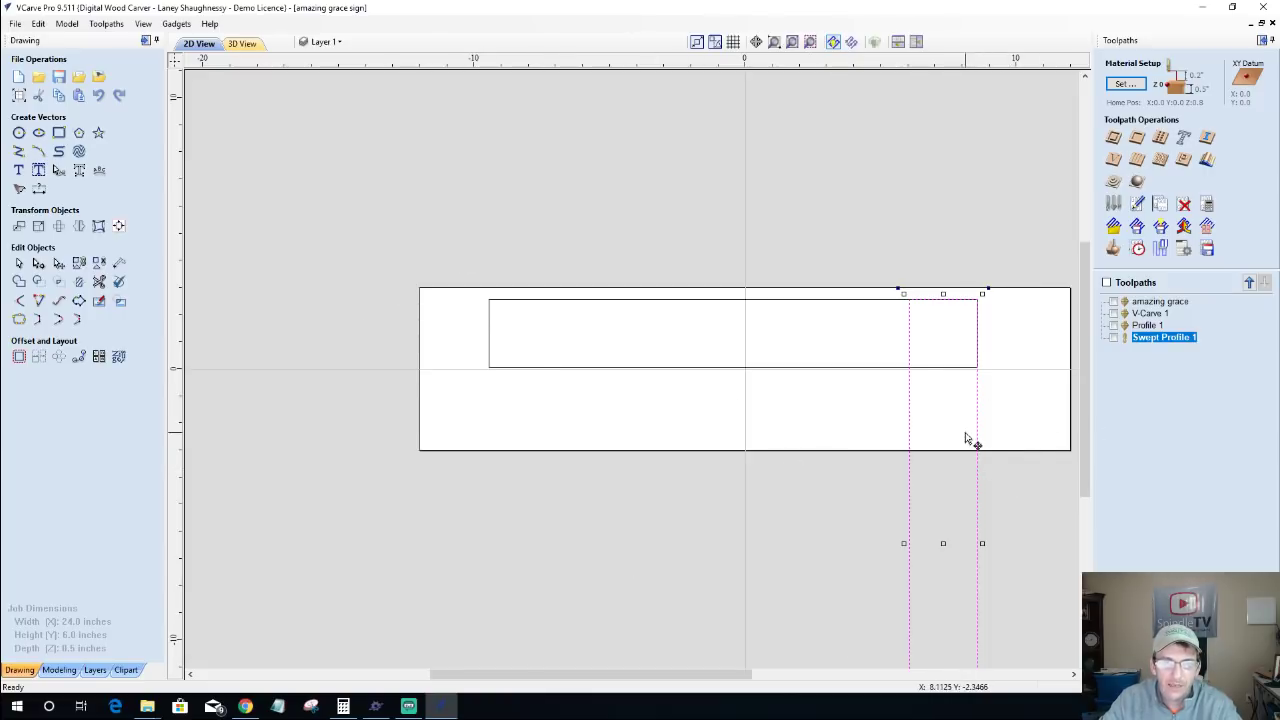
Step: Align both rectangles by their inside right edges and top edges
{"action": "scroll", "coordinate": [941, 338], "scroll_direction": "up", "scroll_amount": 3}
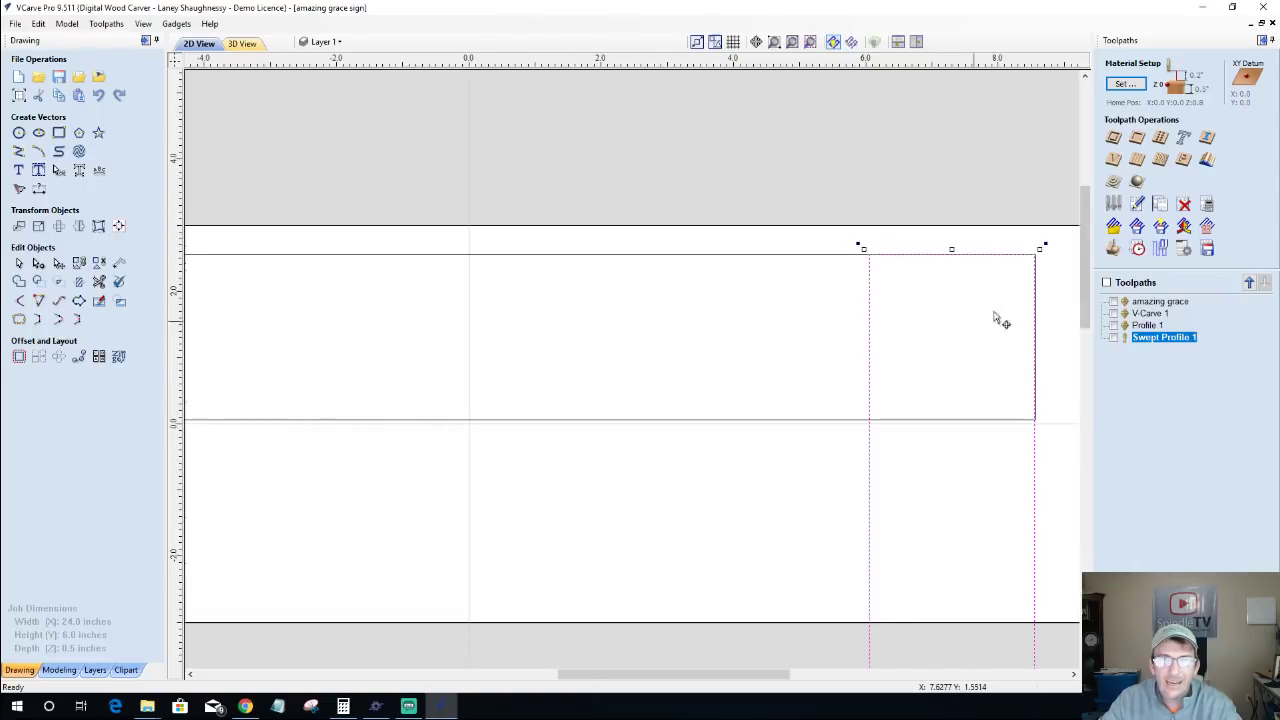
{"action": "scroll", "coordinate": [1010, 312], "scroll_direction": "up", "scroll_amount": 1}
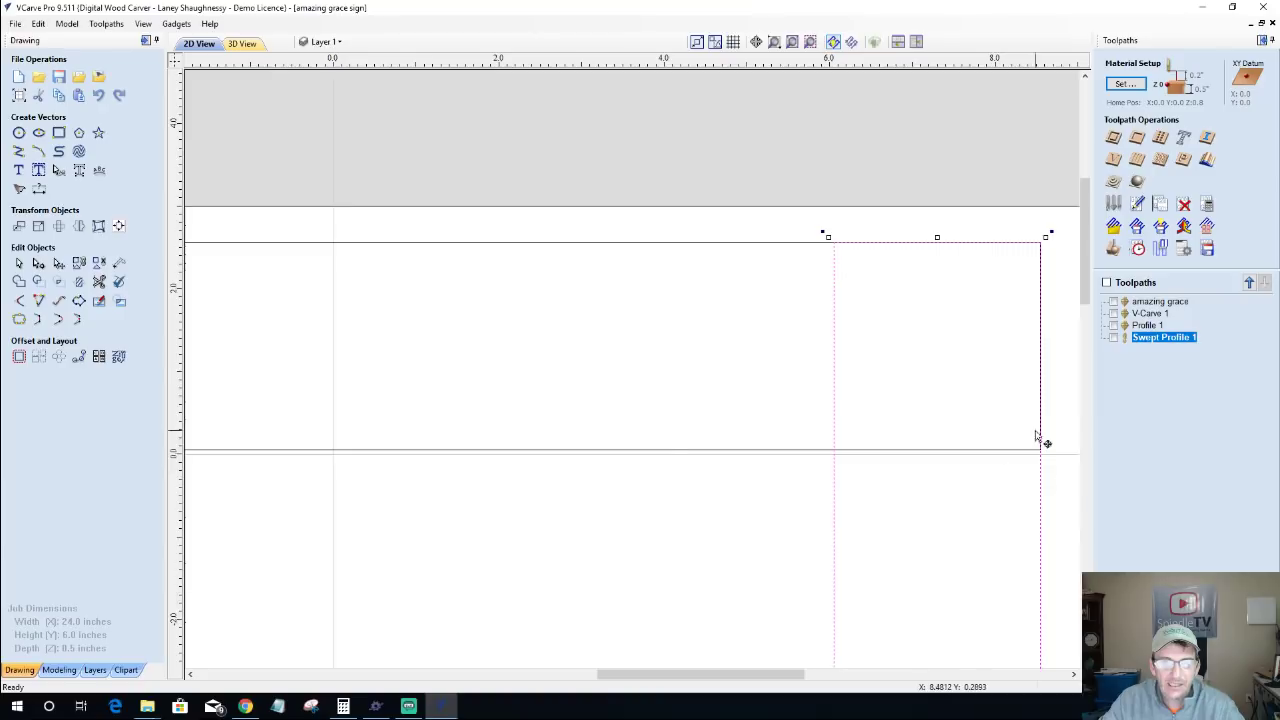
{"action": "left_click", "coordinate": [698, 450], "text": "shift"}
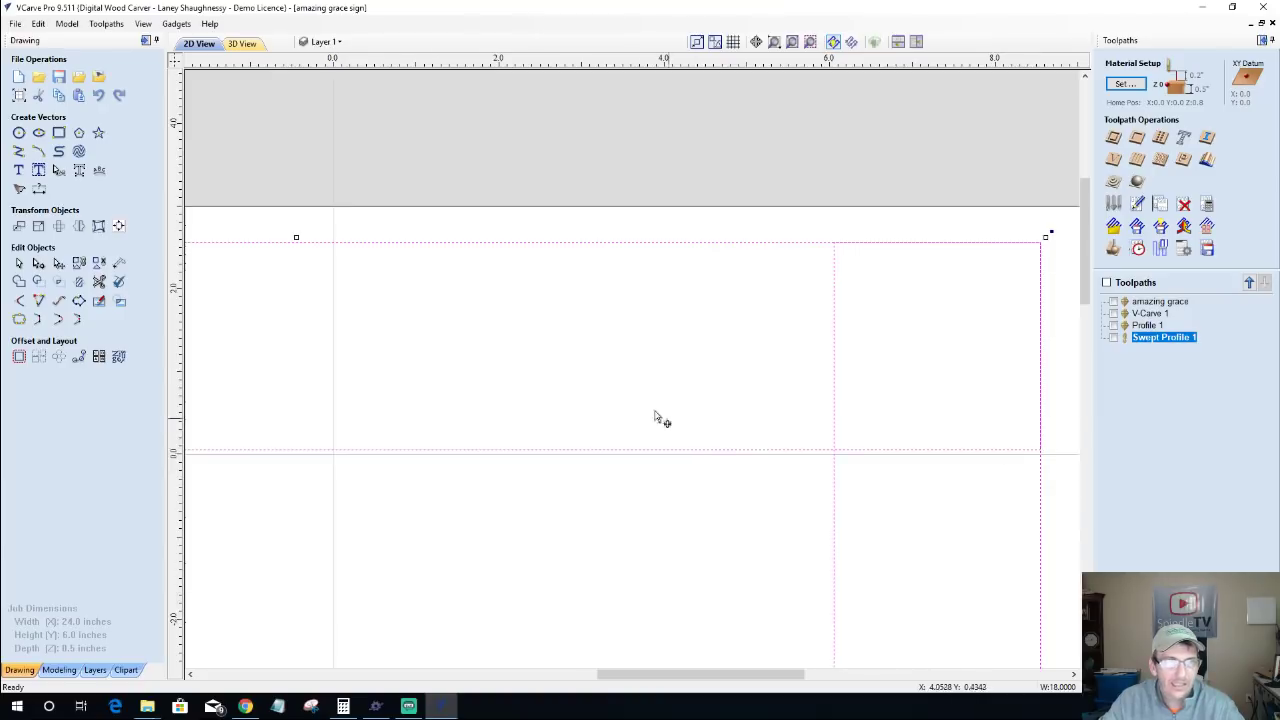
{"action": "left_click", "coordinate": [118, 226]}
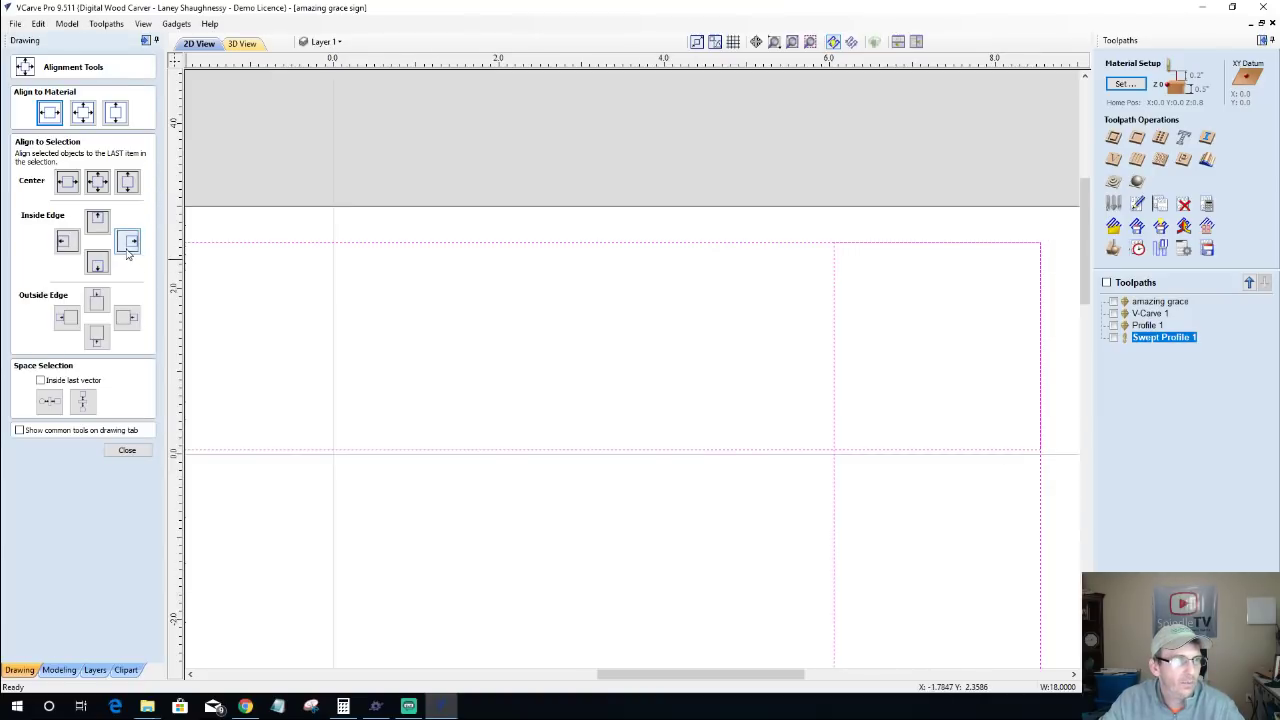
{"action": "left_click", "coordinate": [129, 244]}
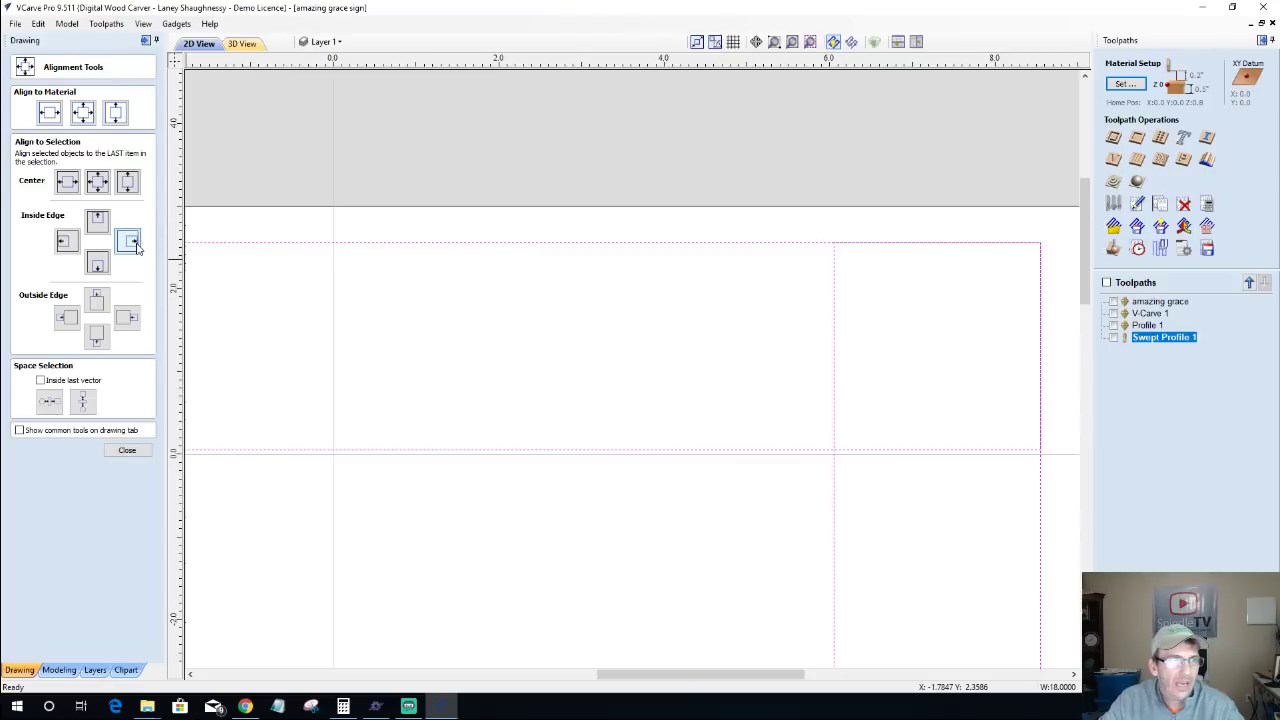
{"action": "left_click", "coordinate": [131, 244]}
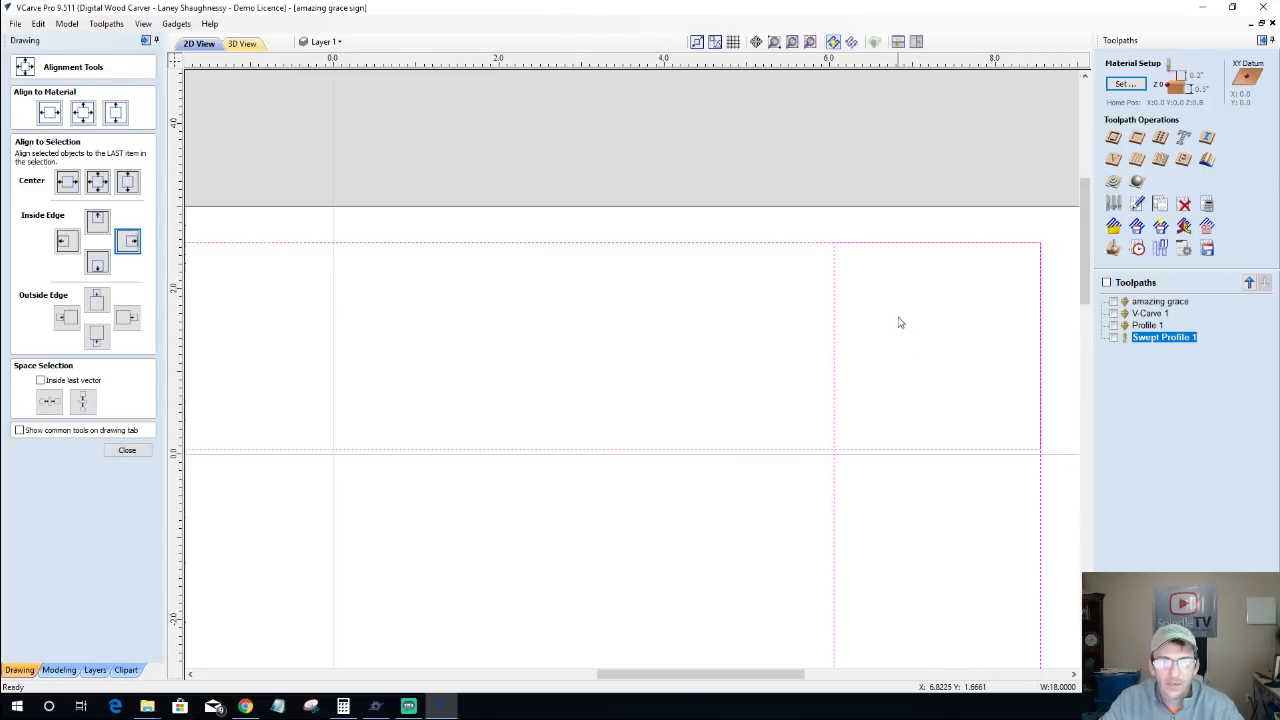
{"action": "left_click", "coordinate": [104, 224]}
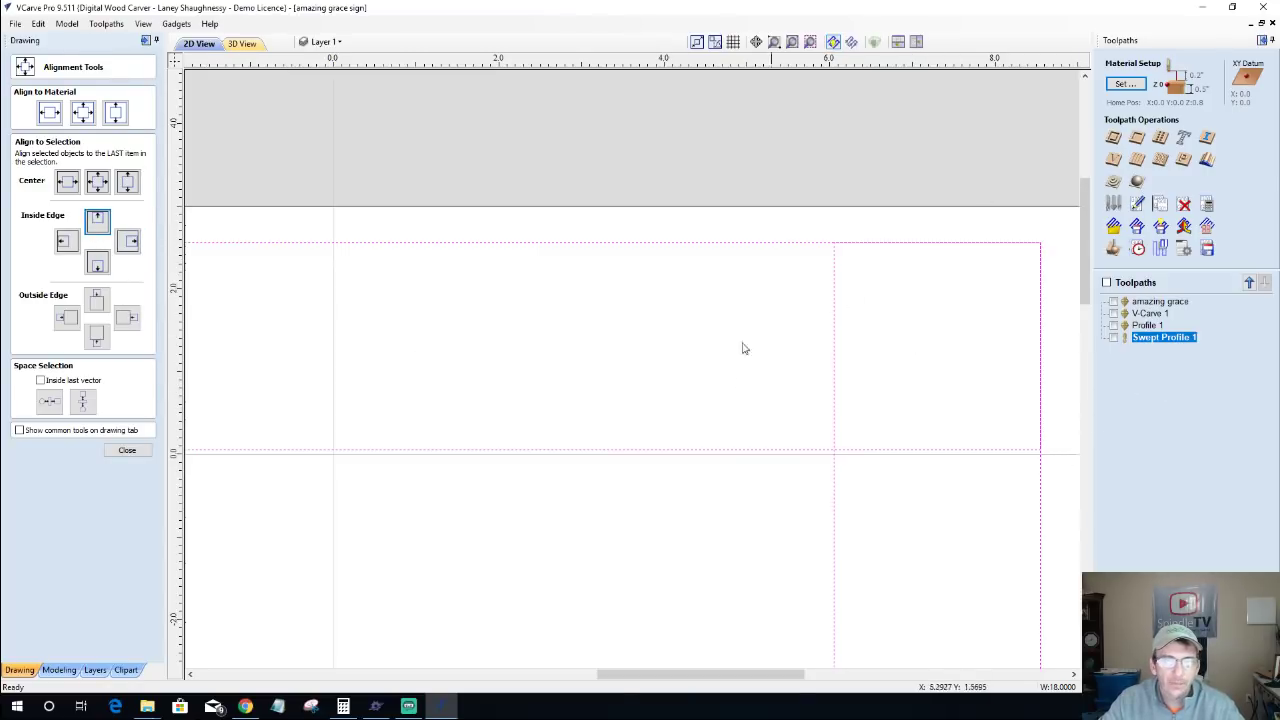
{"action": "scroll", "coordinate": [754, 378], "scroll_direction": "down", "scroll_amount": 3}
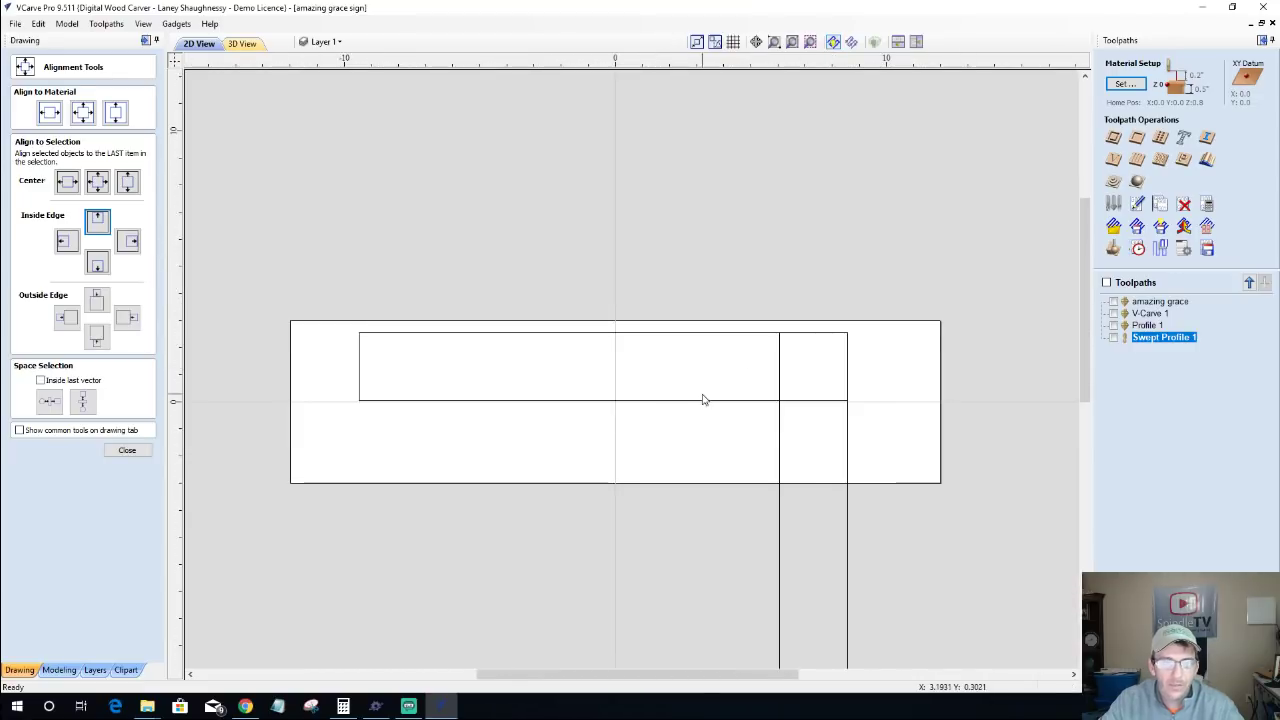
{"action": "scroll", "coordinate": [705, 398], "scroll_direction": "up", "scroll_amount": 2}
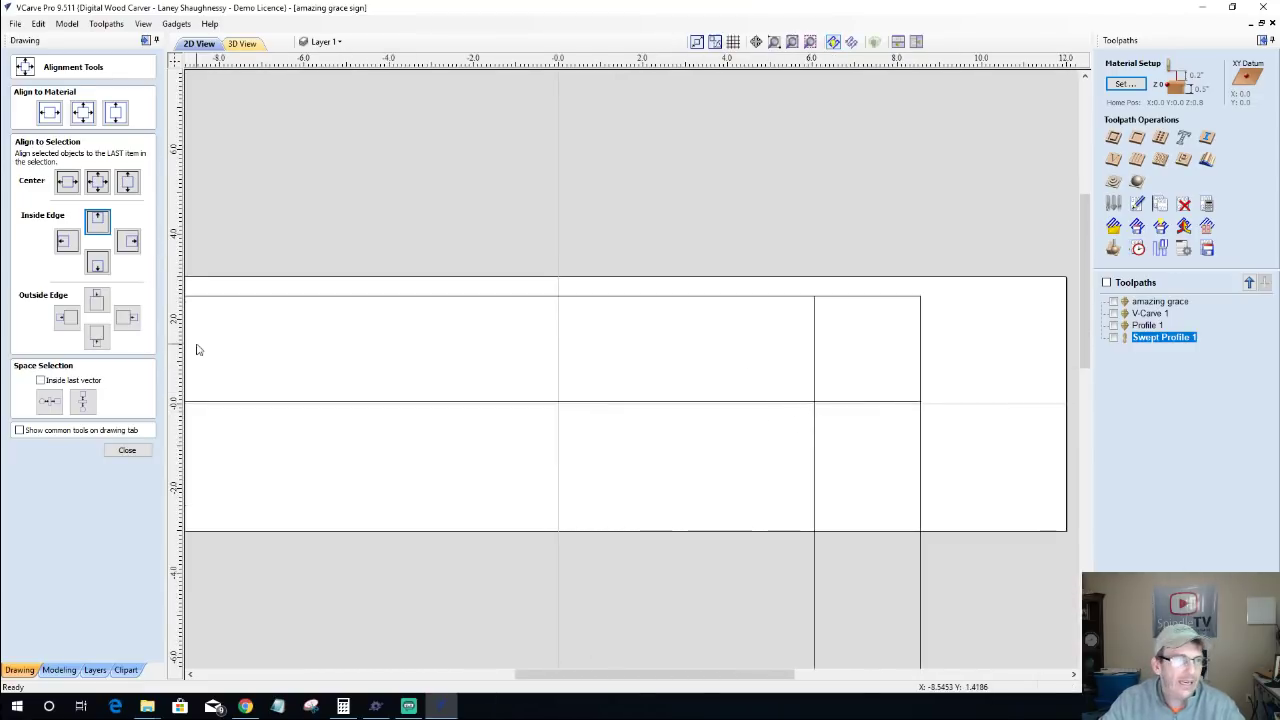
Step: Draw a diagonal line from the overlap square's lower-left corner to its upper-right corner
{"action": "left_click", "coordinate": [127, 450]}
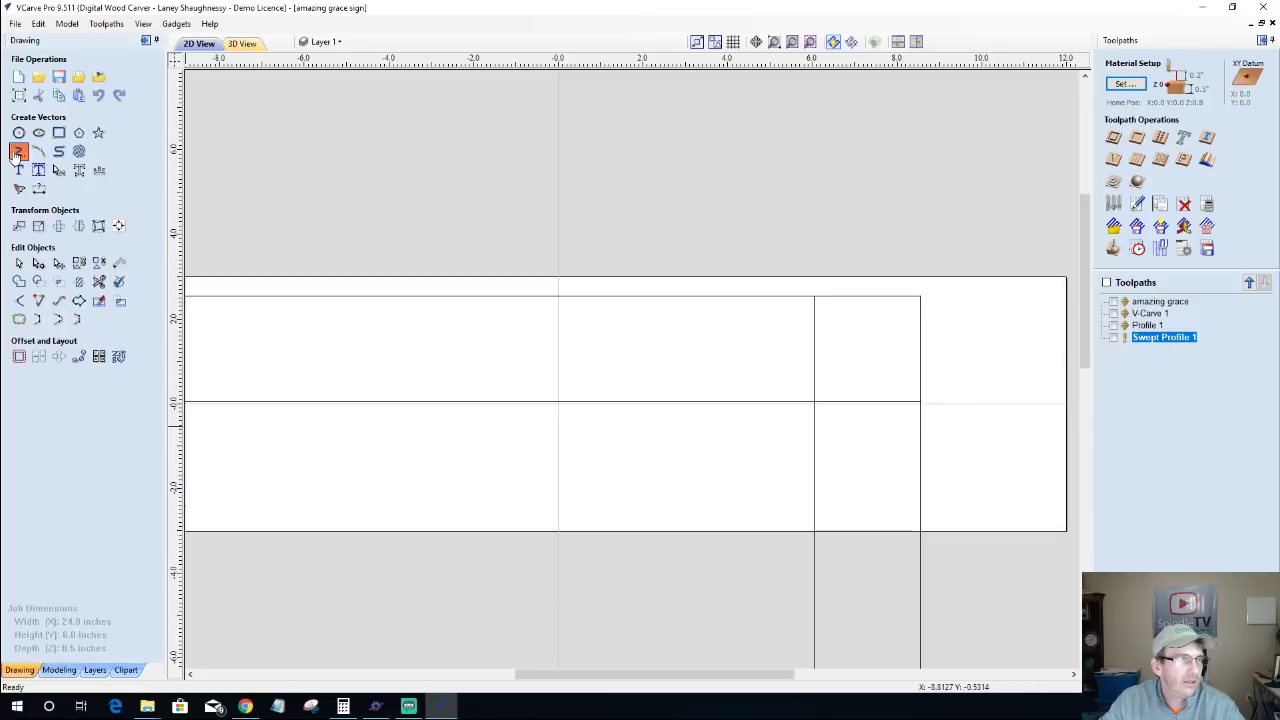
{"action": "left_click", "coordinate": [17, 153]}
{"action": "left_click", "coordinate": [815, 401]}
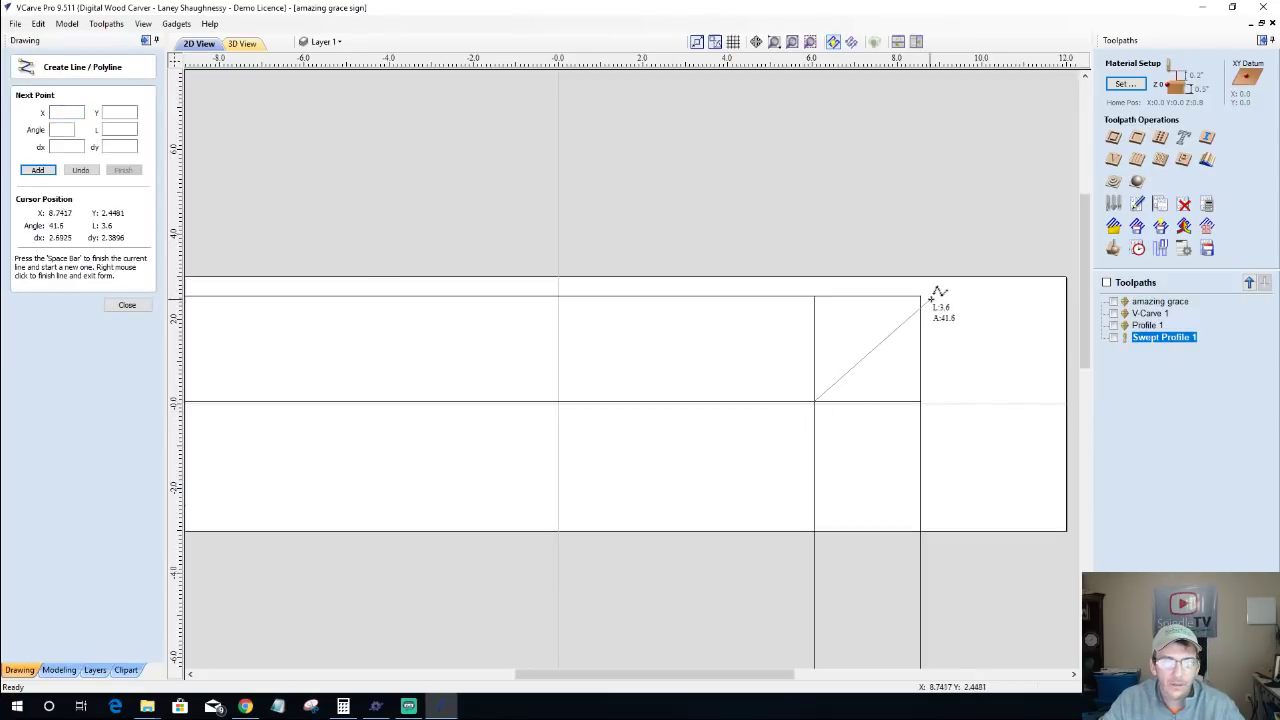
{"action": "left_click", "coordinate": [921, 297]}
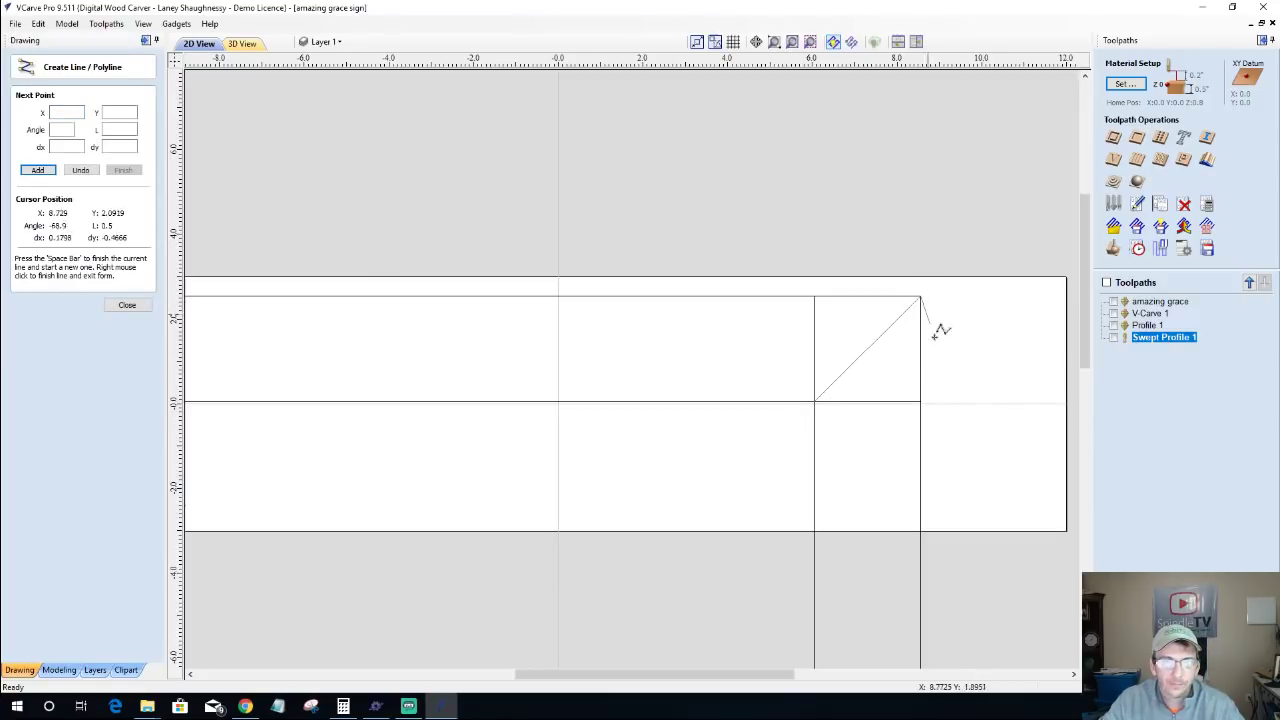
{"action": "key", "text": "space"}
{"action": "scroll", "coordinate": [989, 331], "scroll_direction": "down", "scroll_amount": 2}
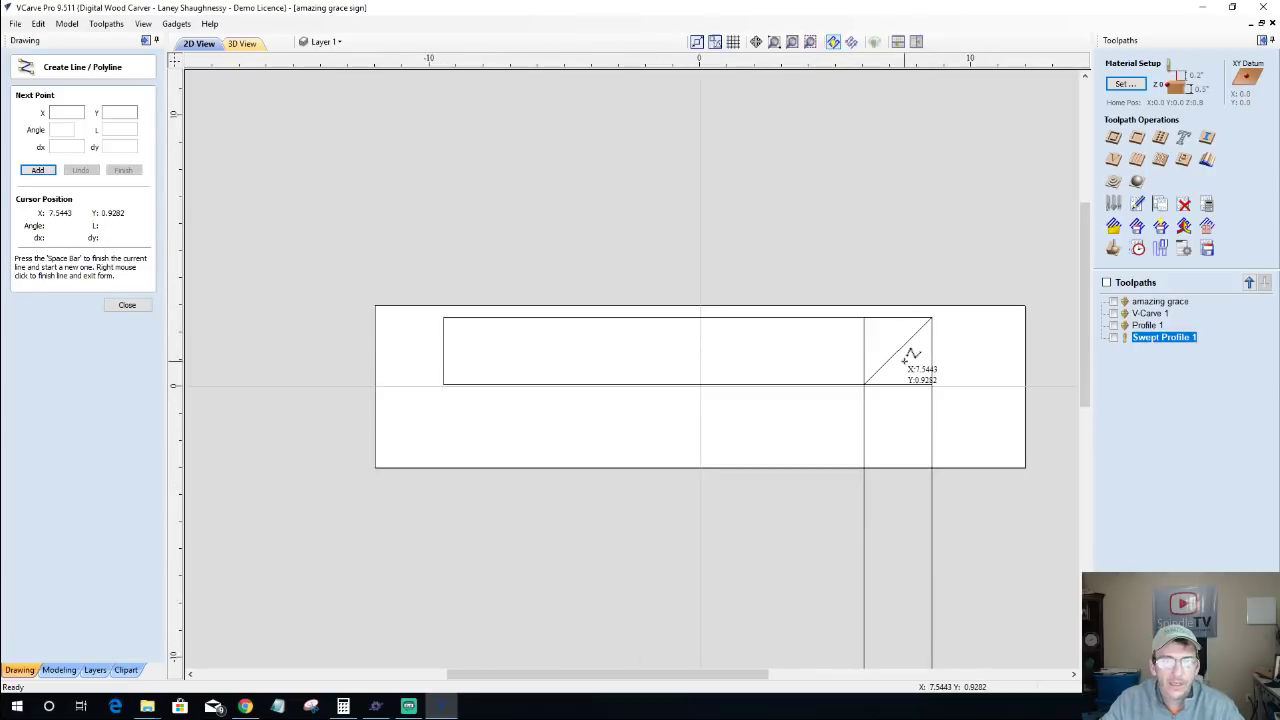
{"action": "scroll", "coordinate": [905, 360], "scroll_direction": "up", "scroll_amount": 3}
{"action": "key", "text": "Escape"}
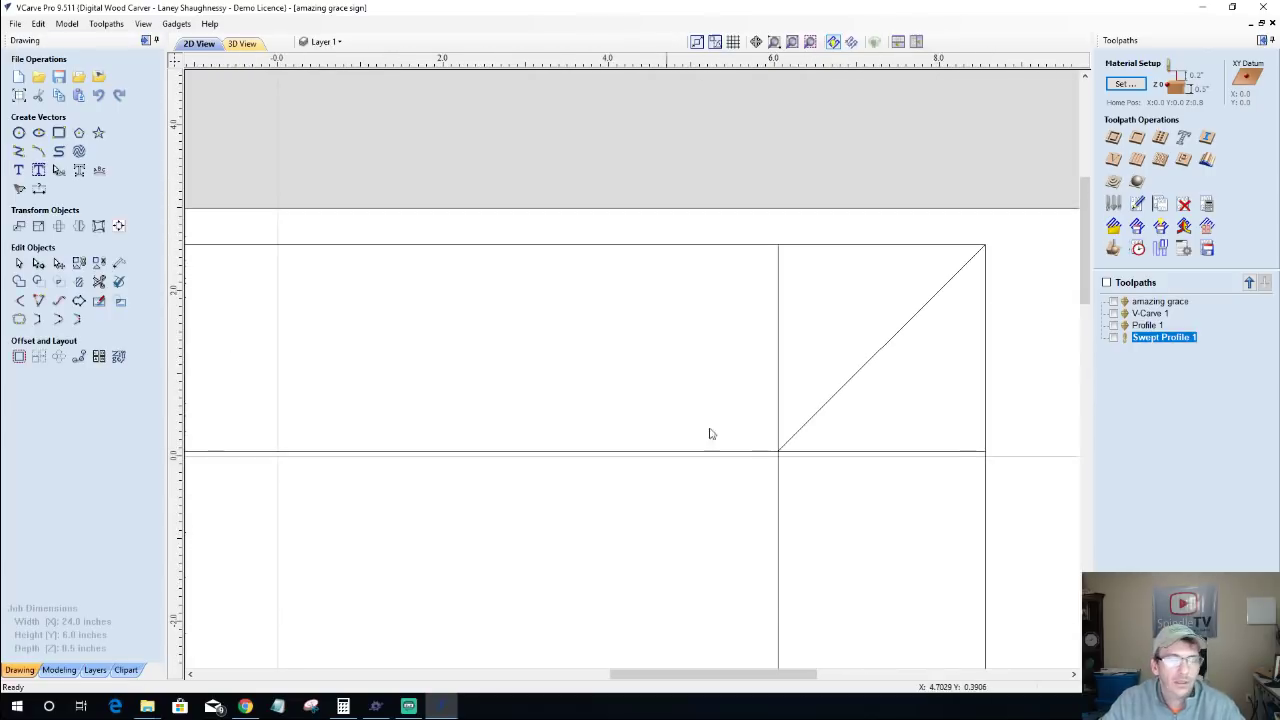
Step: Draw a 0.5-inch diameter circle inside the long rectangle
{"action": "left_click", "coordinate": [19, 133]}
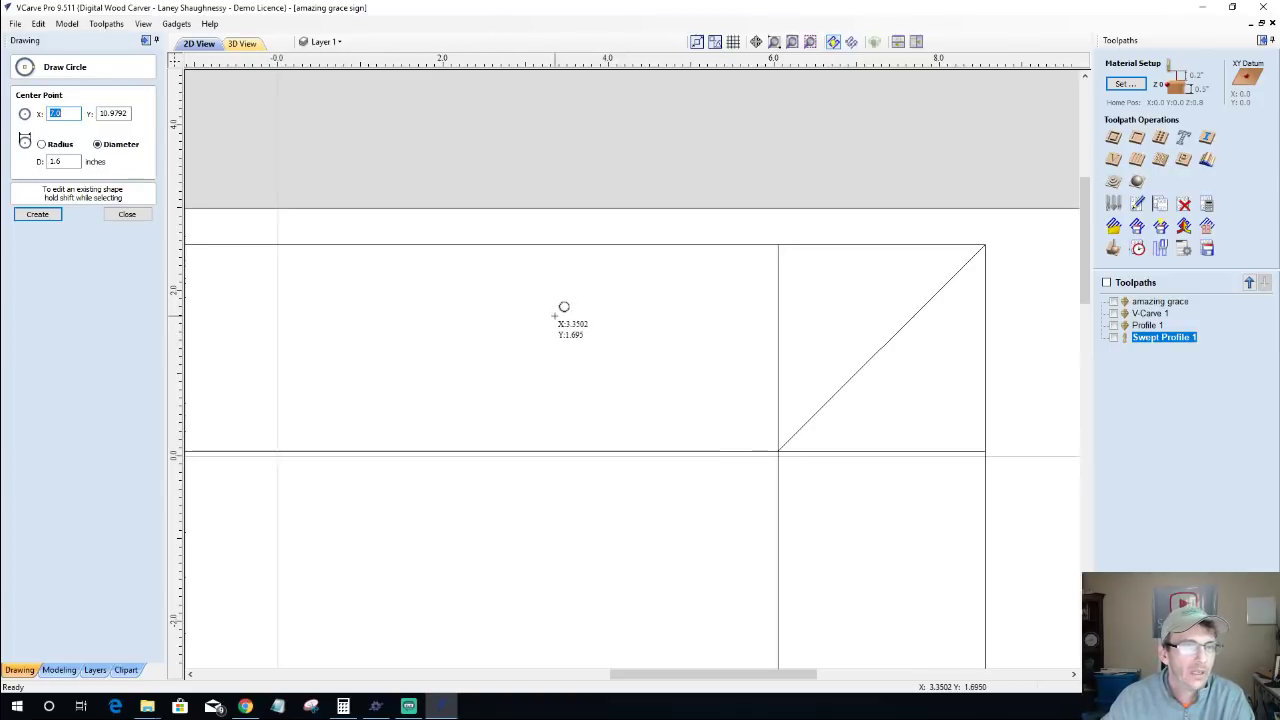
{"action": "left_click_drag", "start_coordinate": [529, 301], "coordinate": [544, 314]}
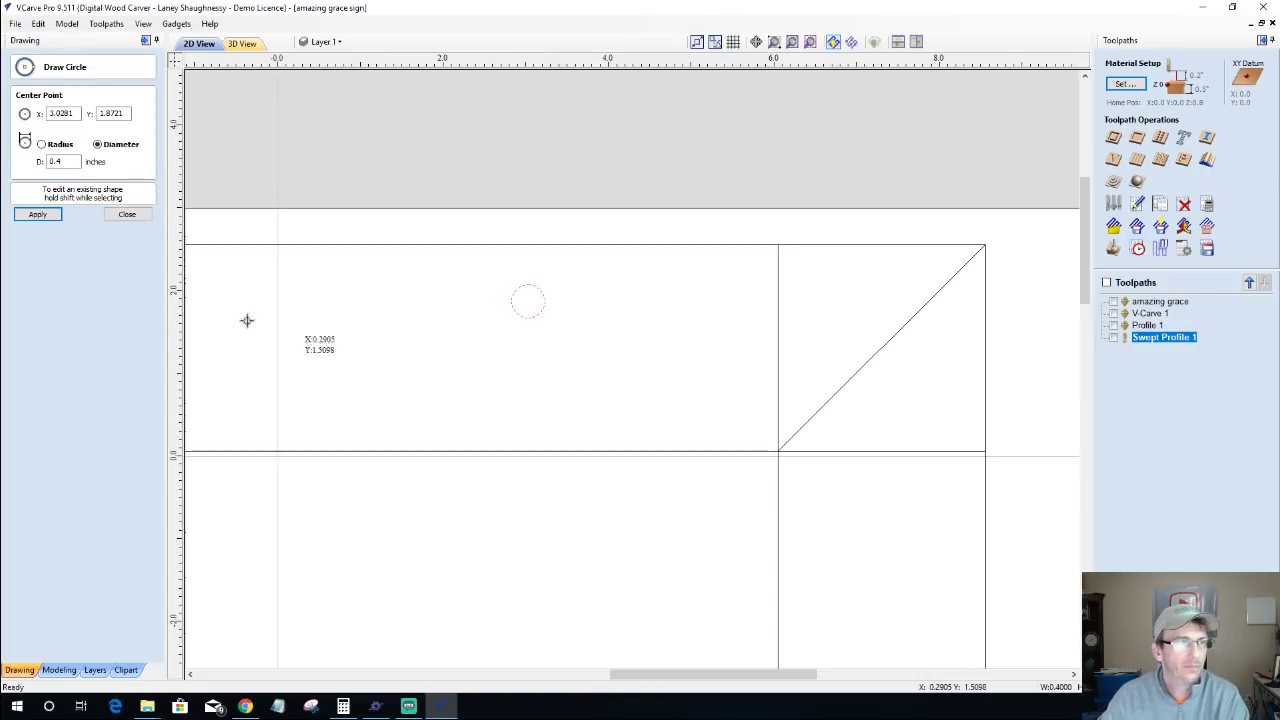
{"action": "left_click", "coordinate": [80, 161]}
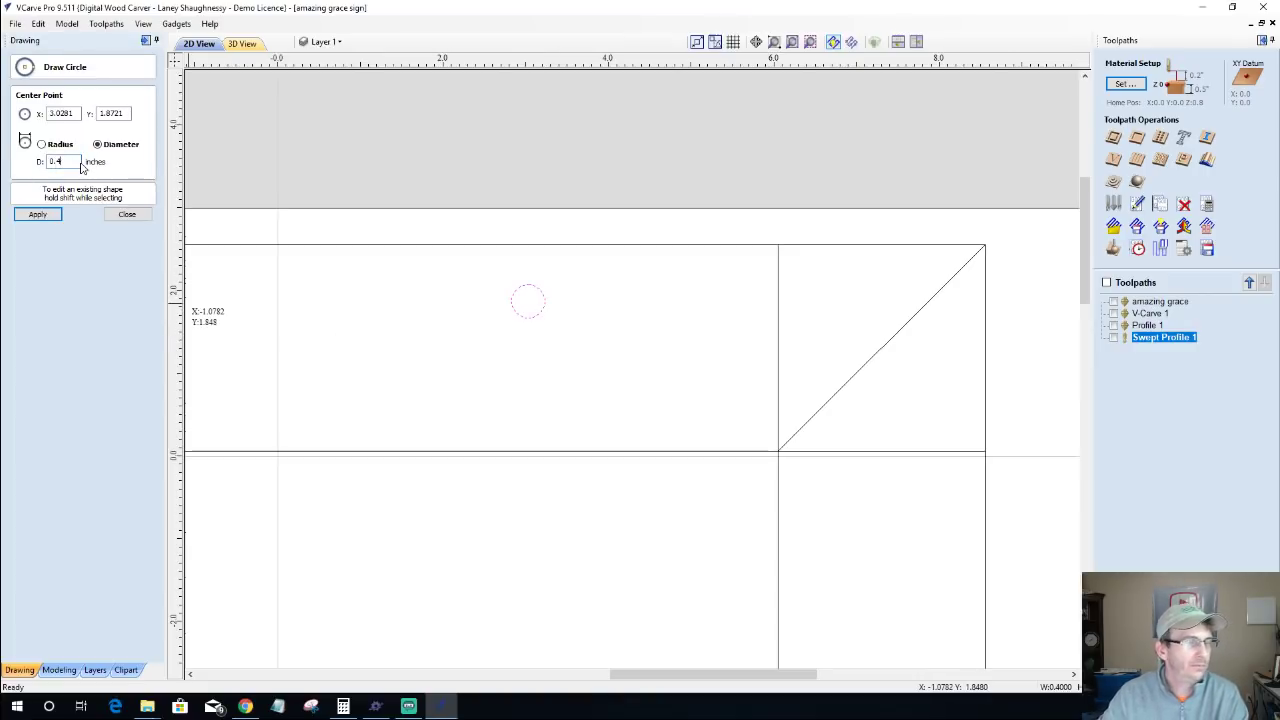
{"action": "key", "text": "BackSpace"}
{"action": "type", "text": "5"}
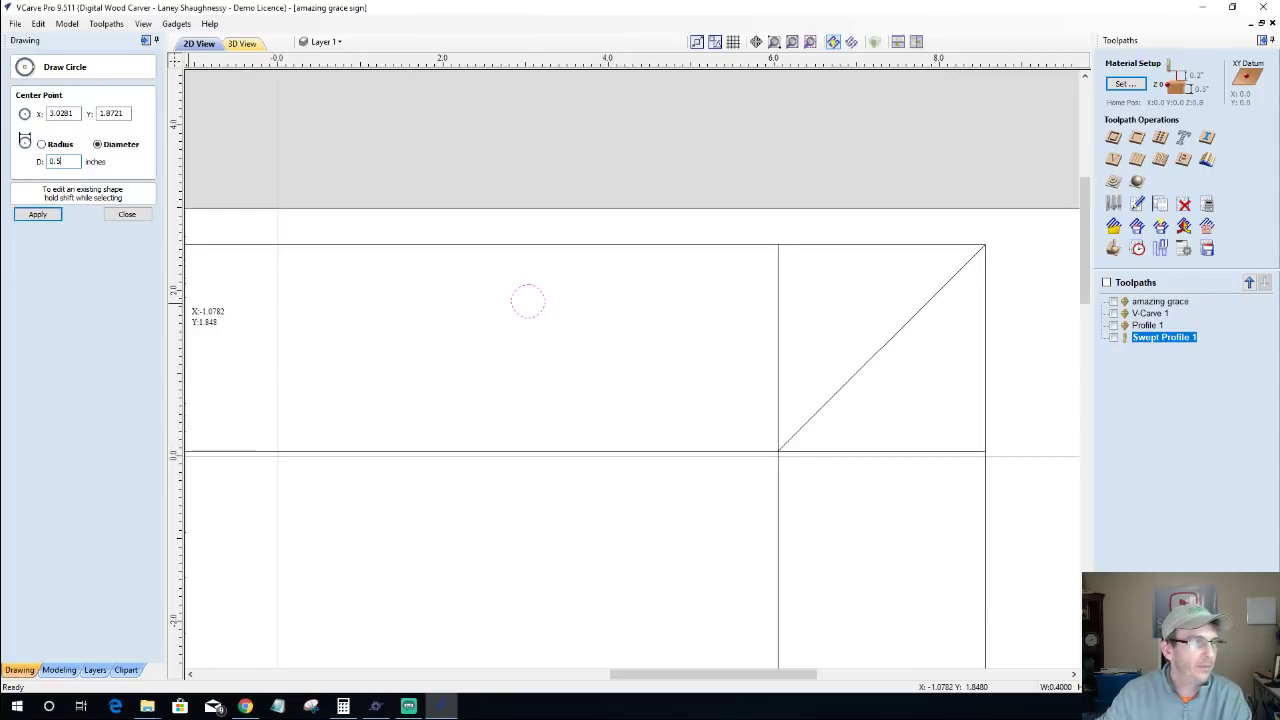
{"action": "left_click", "coordinate": [37, 216]}
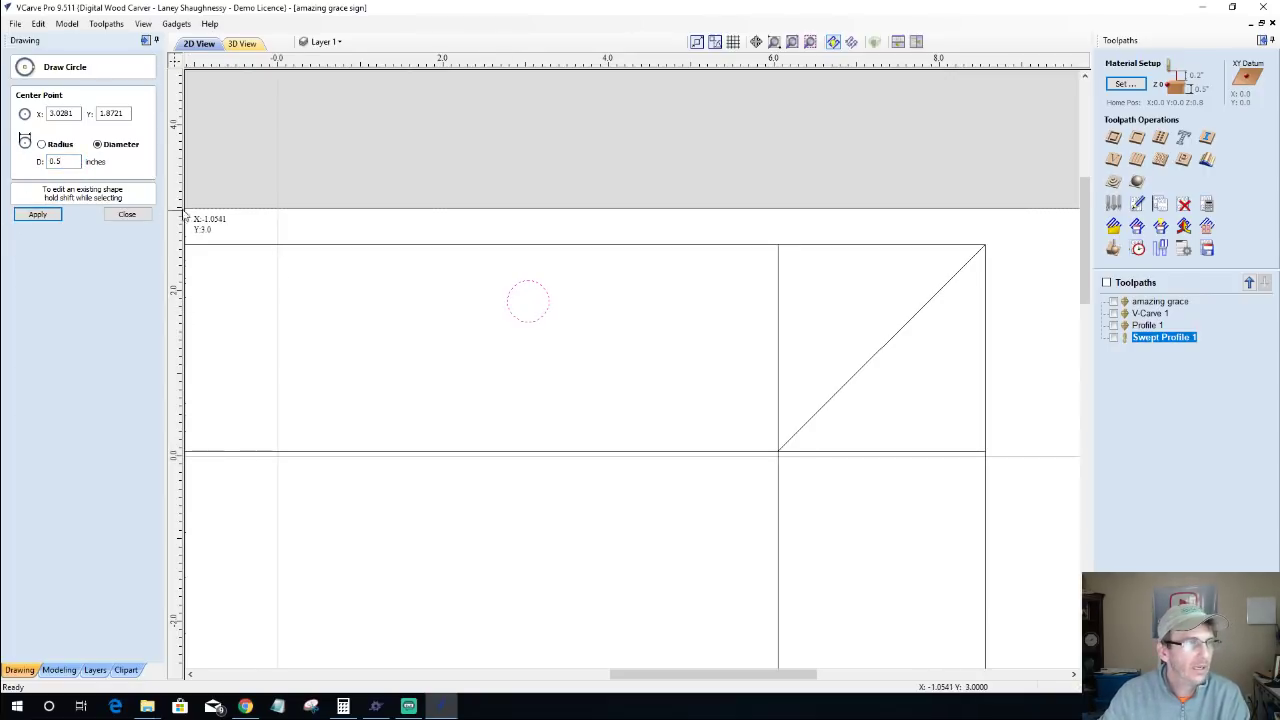
{"action": "left_click", "coordinate": [148, 222]}
Step: Place a copy of the circle just touching its right side
{"action": "left_click", "coordinate": [545, 312]}
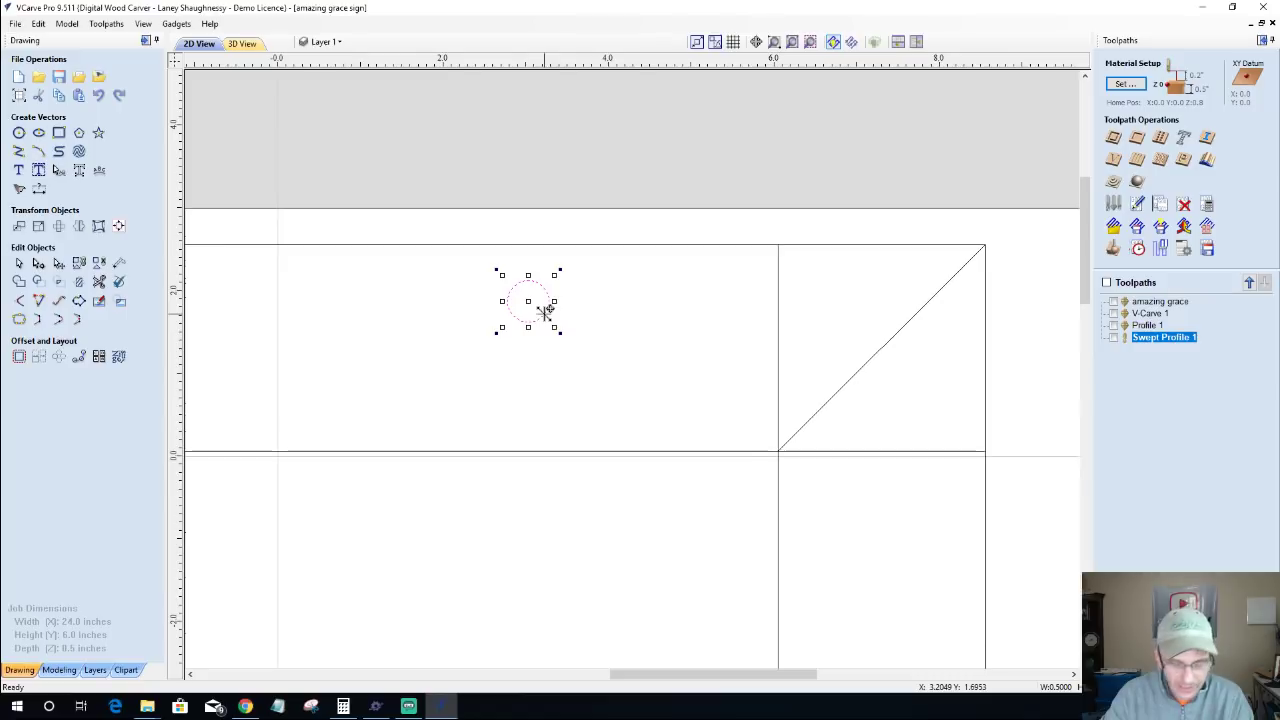
{"action": "scroll", "coordinate": [508, 297], "scroll_direction": "up", "scroll_amount": 5}
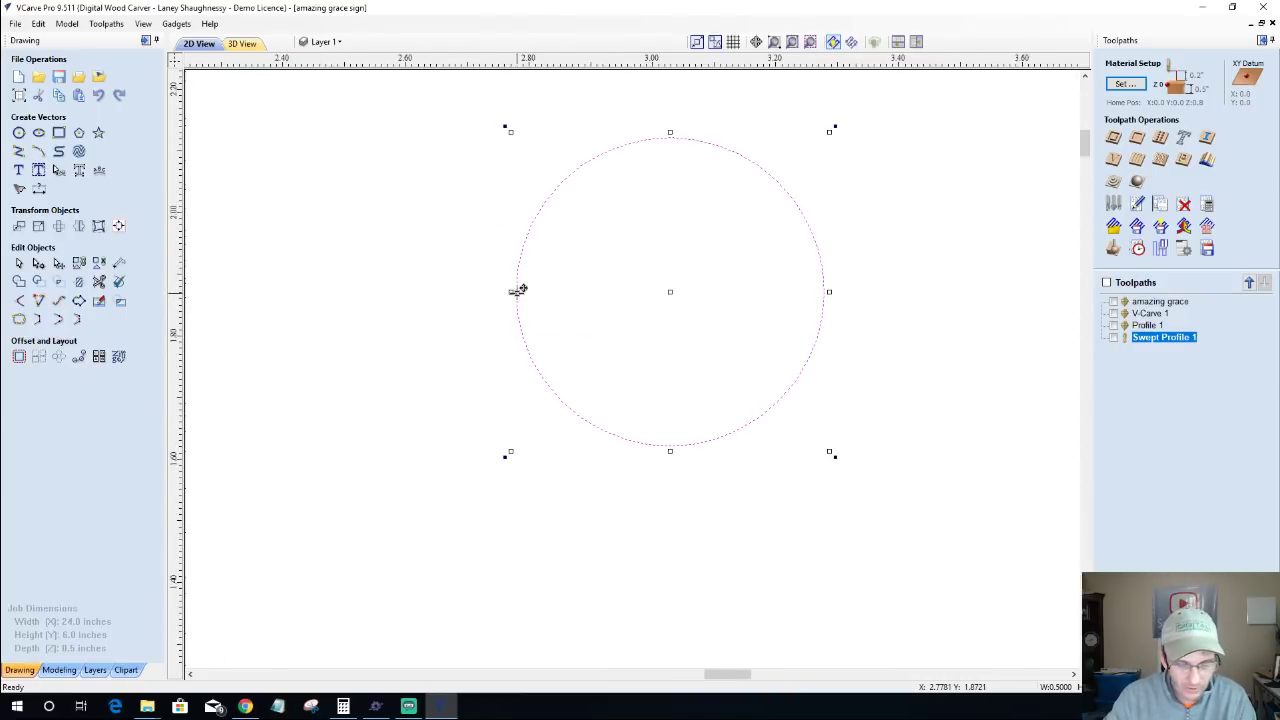
{"action": "left_click_drag", "start_coordinate": [520, 289], "coordinate": [824, 293]}
{"action": "scroll", "coordinate": [714, 414], "scroll_direction": "down", "scroll_amount": 5}
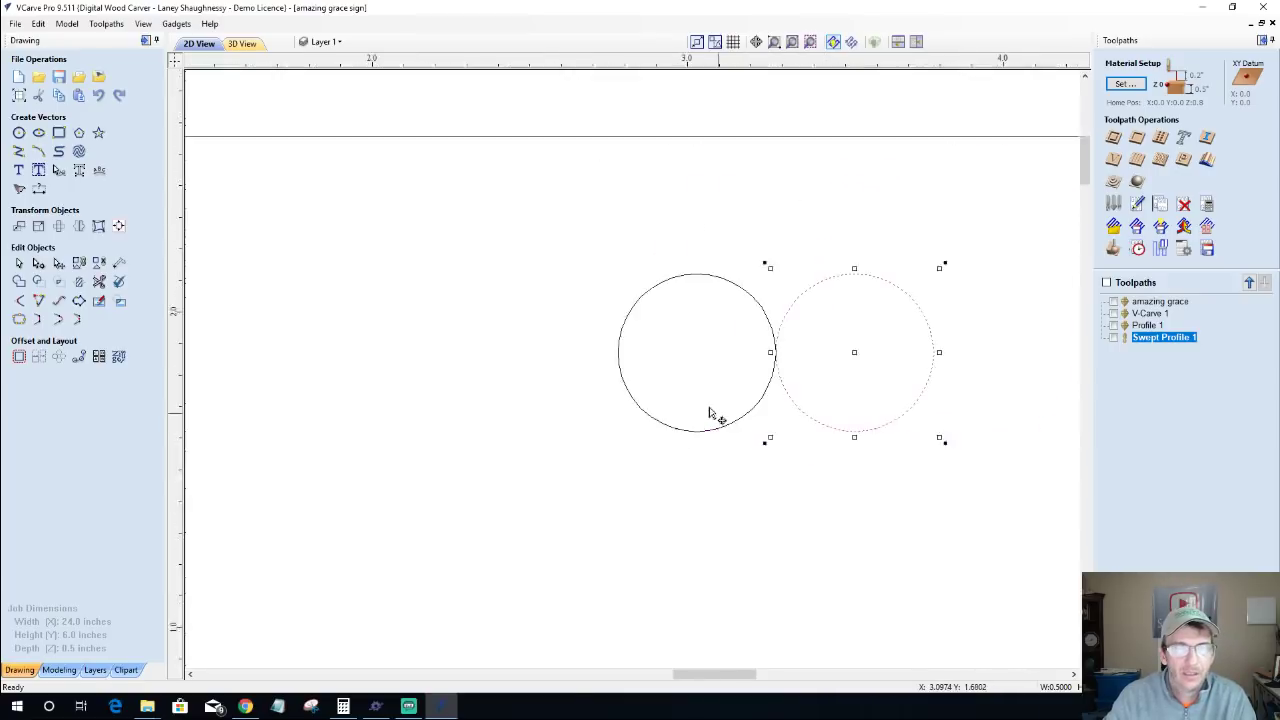
{"action": "scroll", "coordinate": [760, 455], "scroll_direction": "down", "scroll_amount": 2}
{"action": "scroll", "coordinate": [764, 451], "scroll_direction": "up", "scroll_amount": 5}
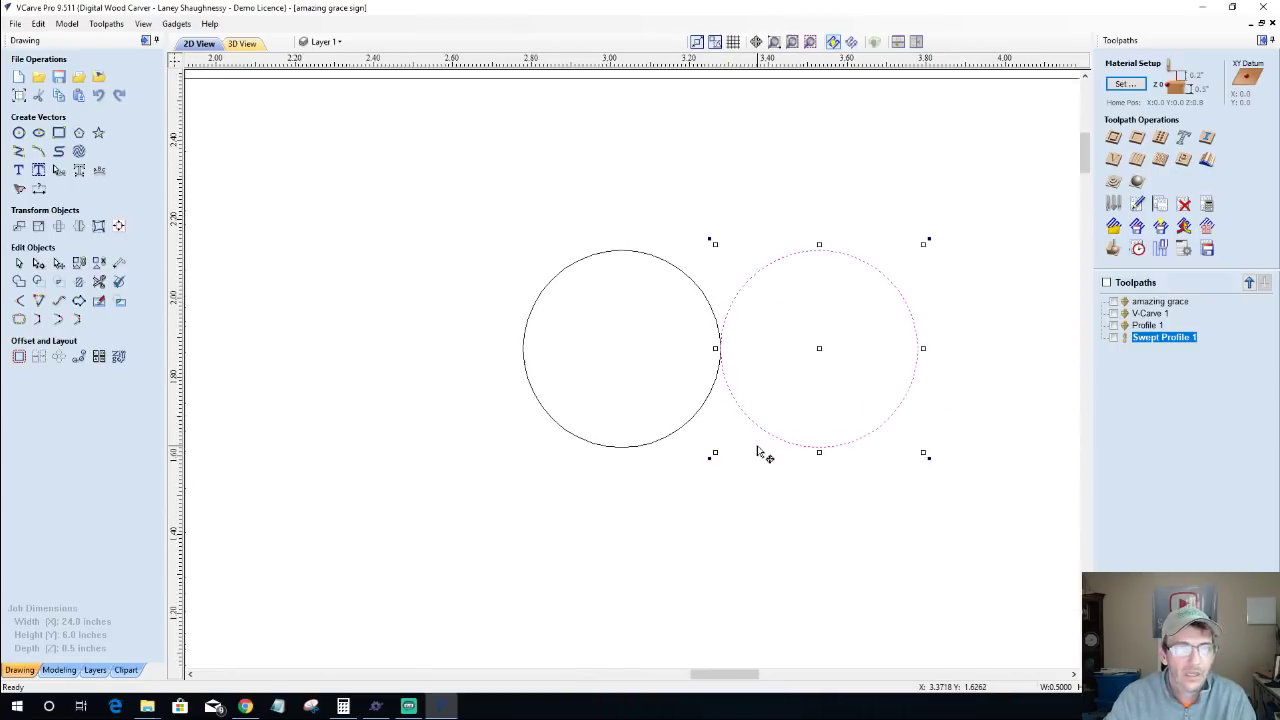
Step: Draw a vertical centre line straight down from where the two circles touch
{"action": "left_click", "coordinate": [18, 151]}
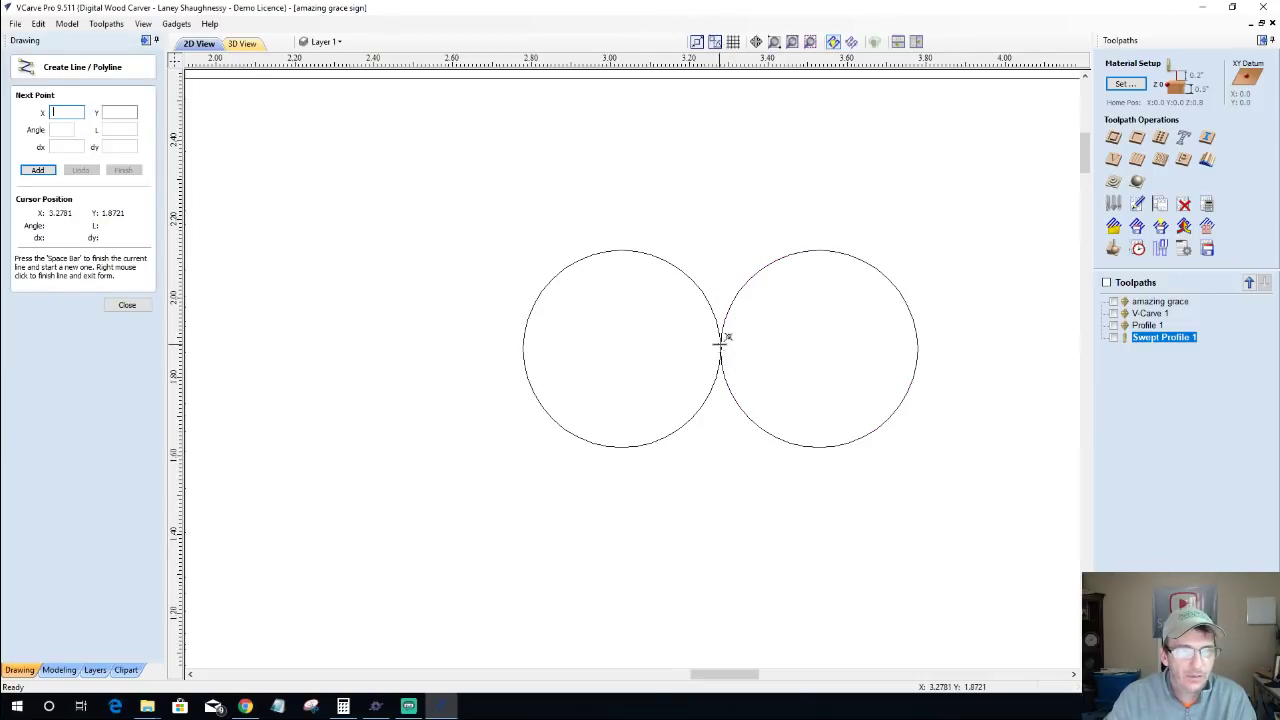
{"action": "left_click", "coordinate": [721, 345]}
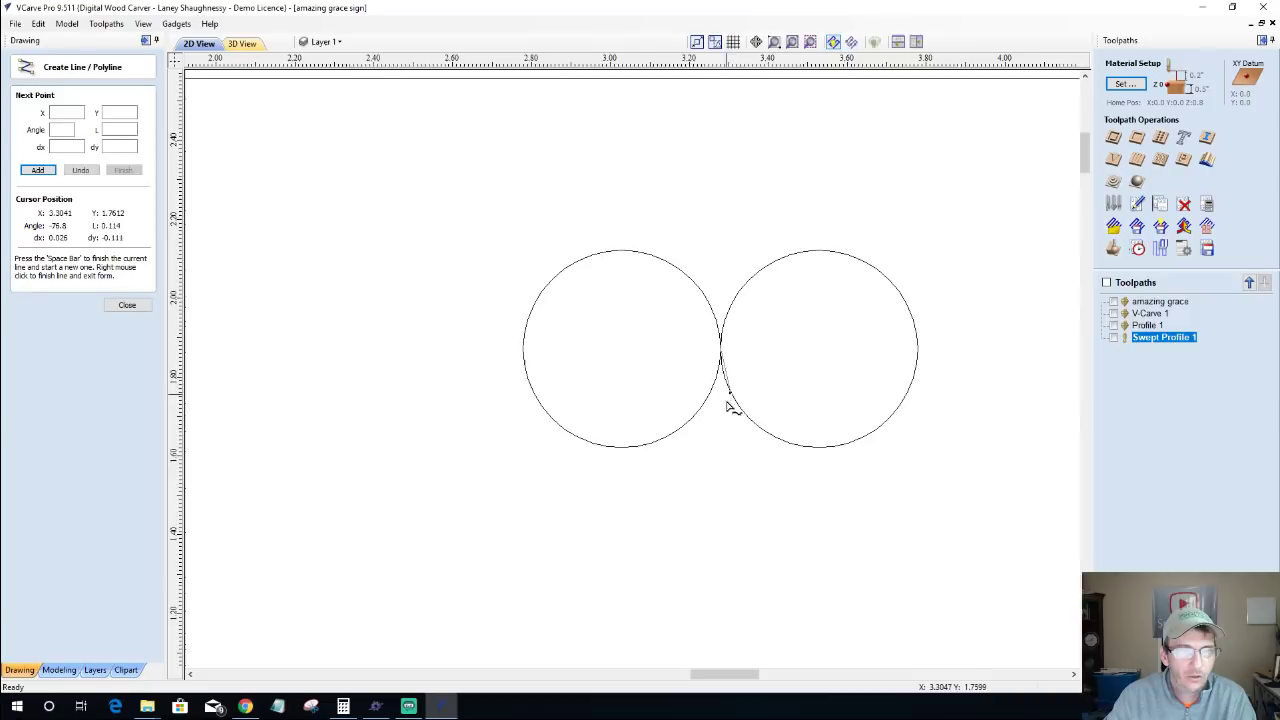
{"action": "left_click", "coordinate": [722, 608]}
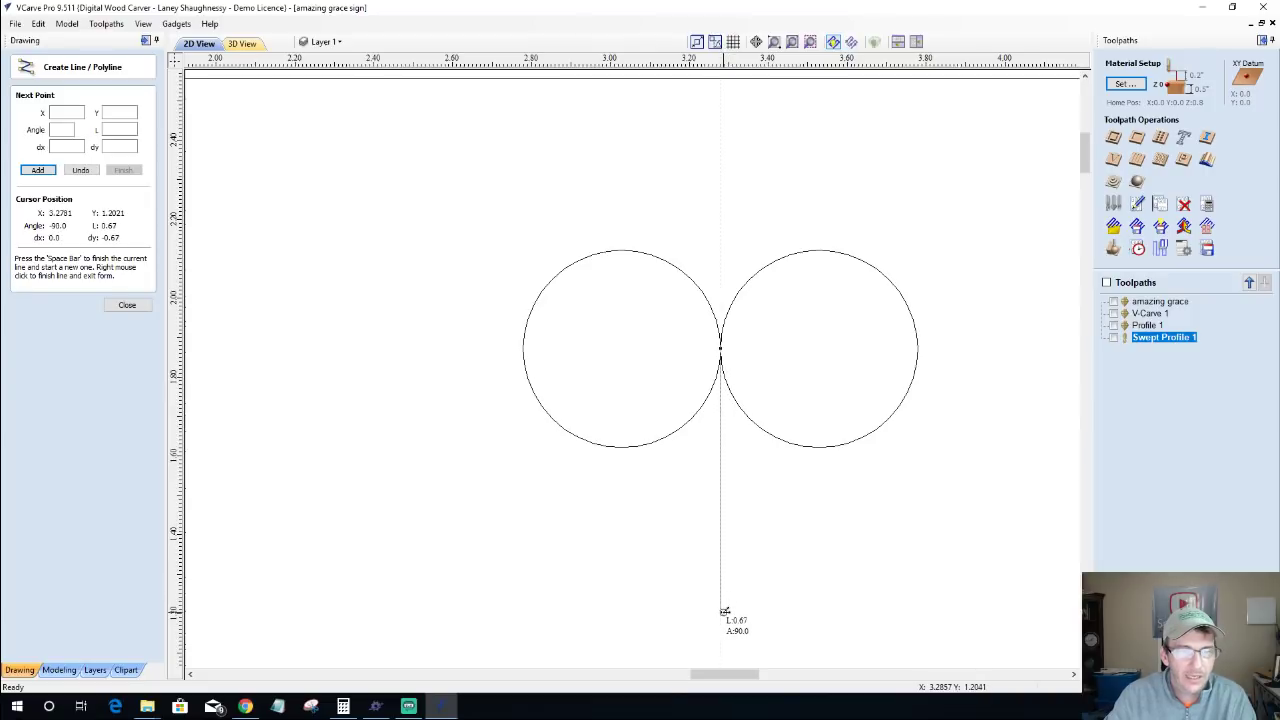
{"action": "scroll", "coordinate": [717, 529], "scroll_direction": "down", "scroll_amount": 3}
{"action": "scroll", "coordinate": [741, 600], "scroll_direction": "up", "scroll_amount": 2}
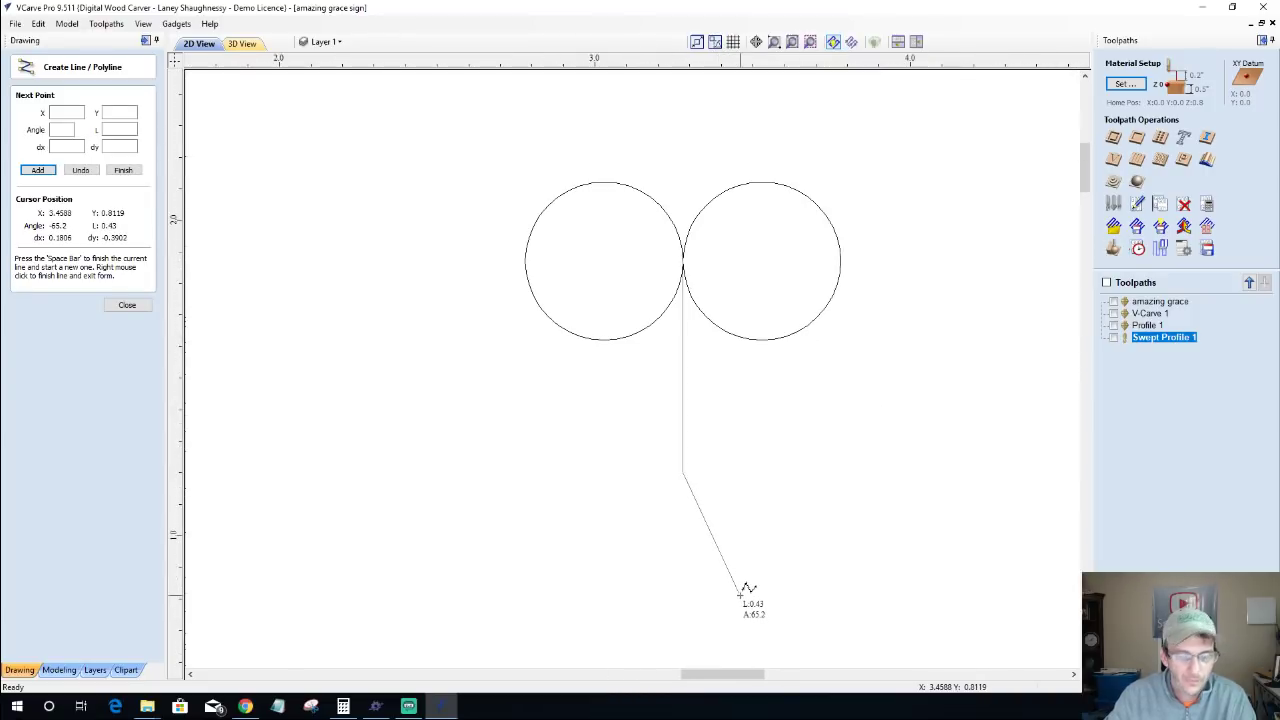
{"action": "key", "text": "space"}
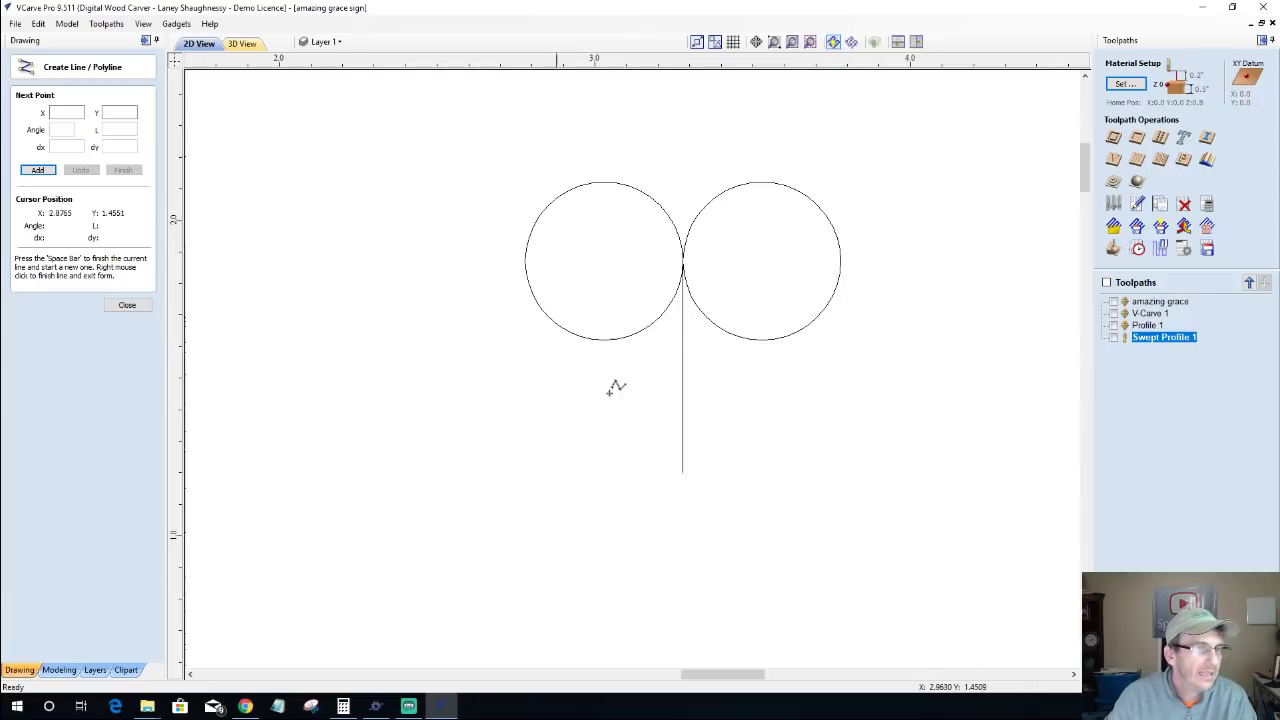
Step: Draw lines from the centre line's bottom point up to the left and right circles' edges
{"action": "left_click", "coordinate": [682, 471]}
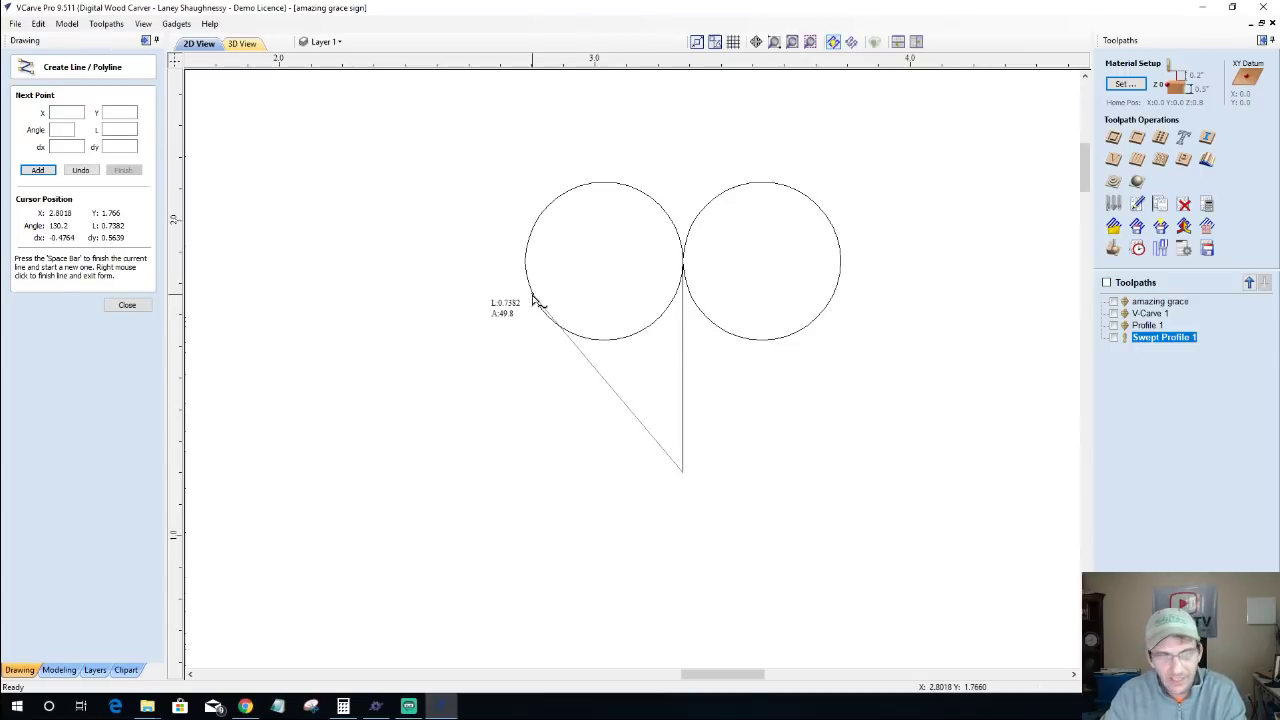
{"action": "left_click", "coordinate": [535, 302]}
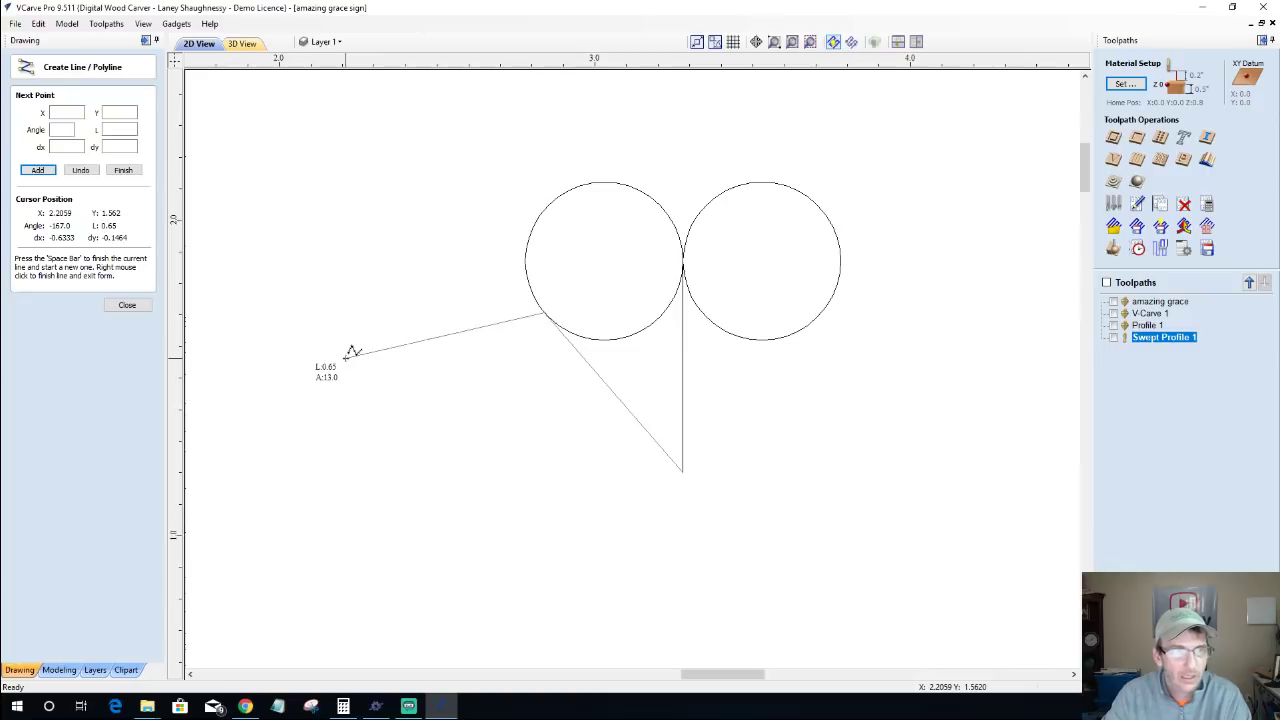
{"action": "key", "text": "space"}
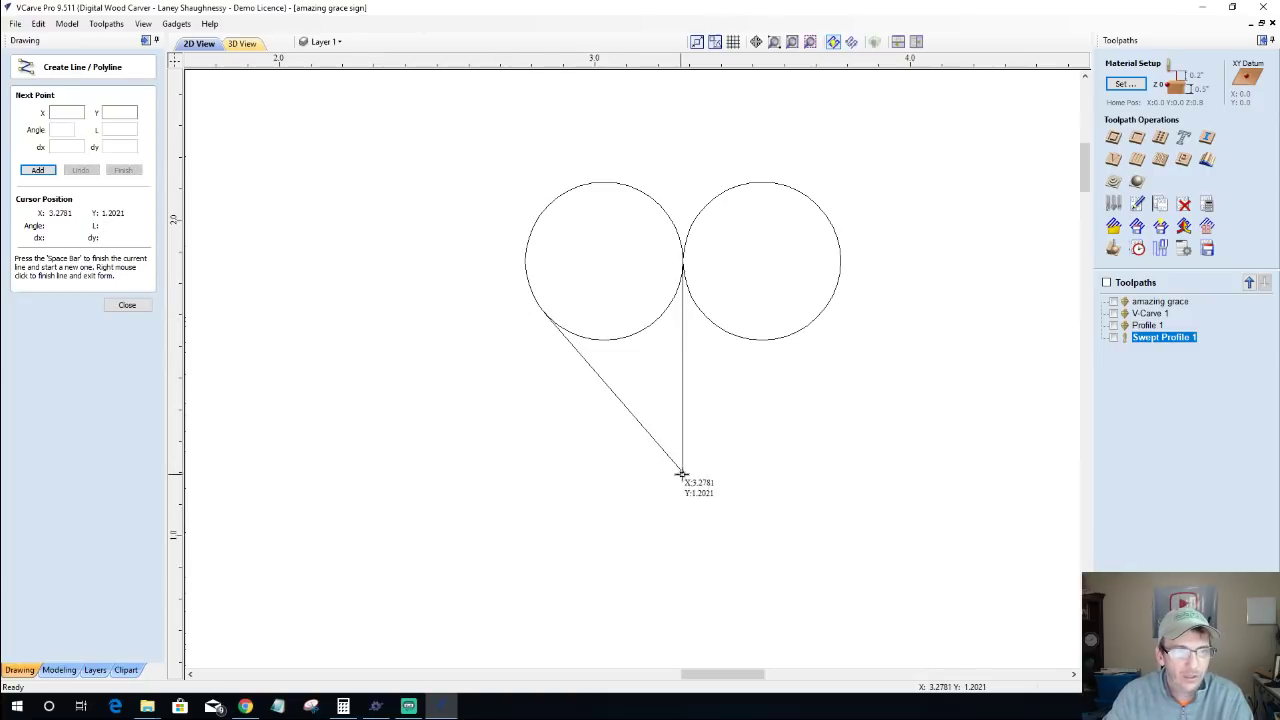
{"action": "left_click", "coordinate": [681, 474]}
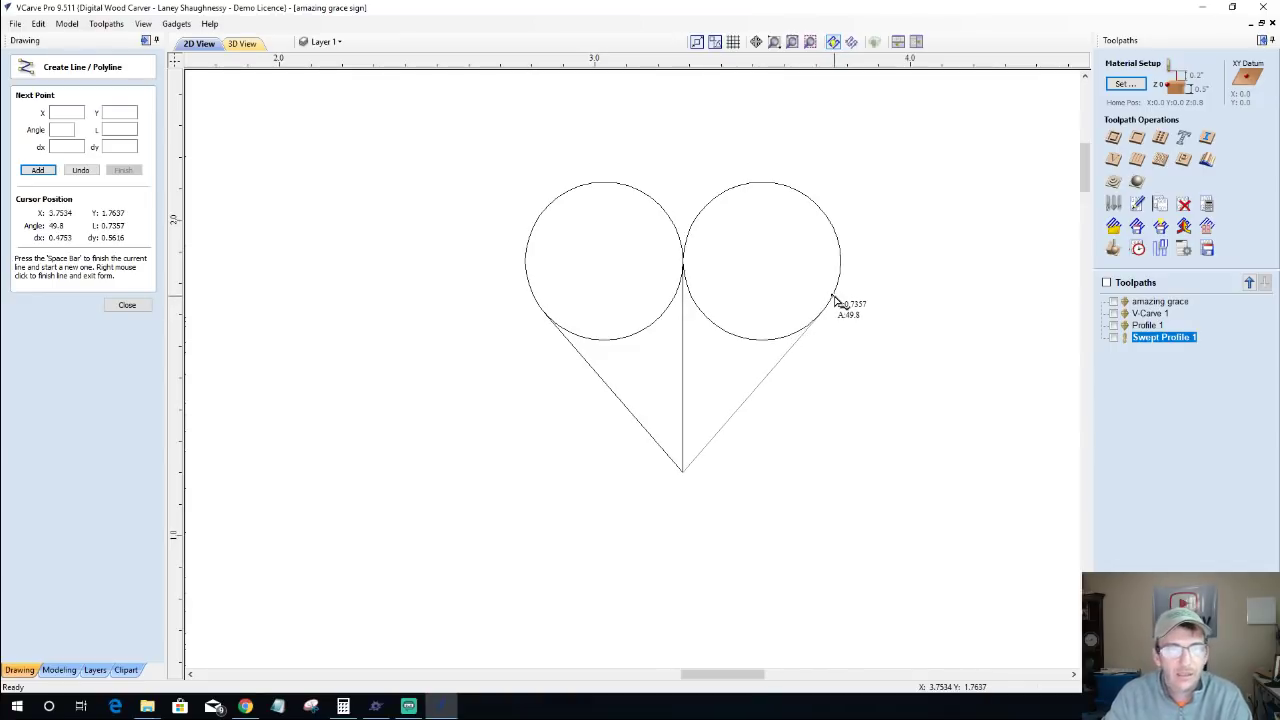
{"action": "left_click", "coordinate": [823, 314]}
{"action": "key", "text": "space"}
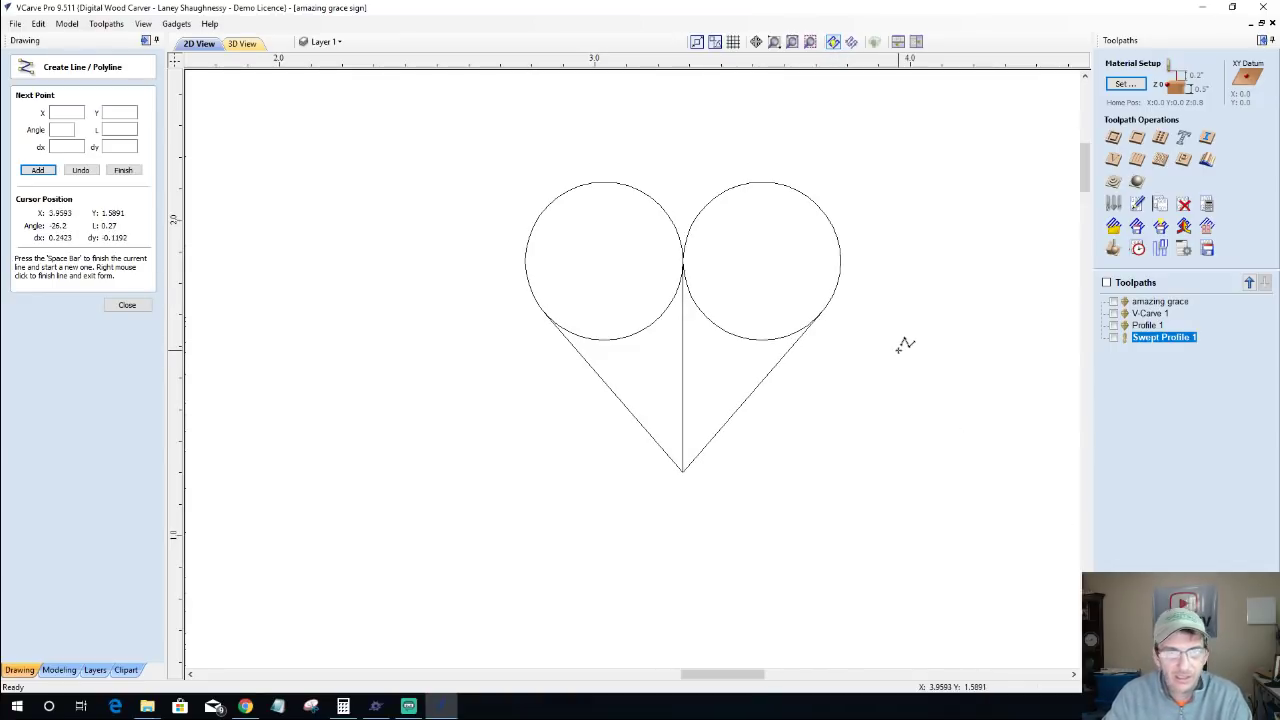
{"action": "left_click", "coordinate": [127, 305]}
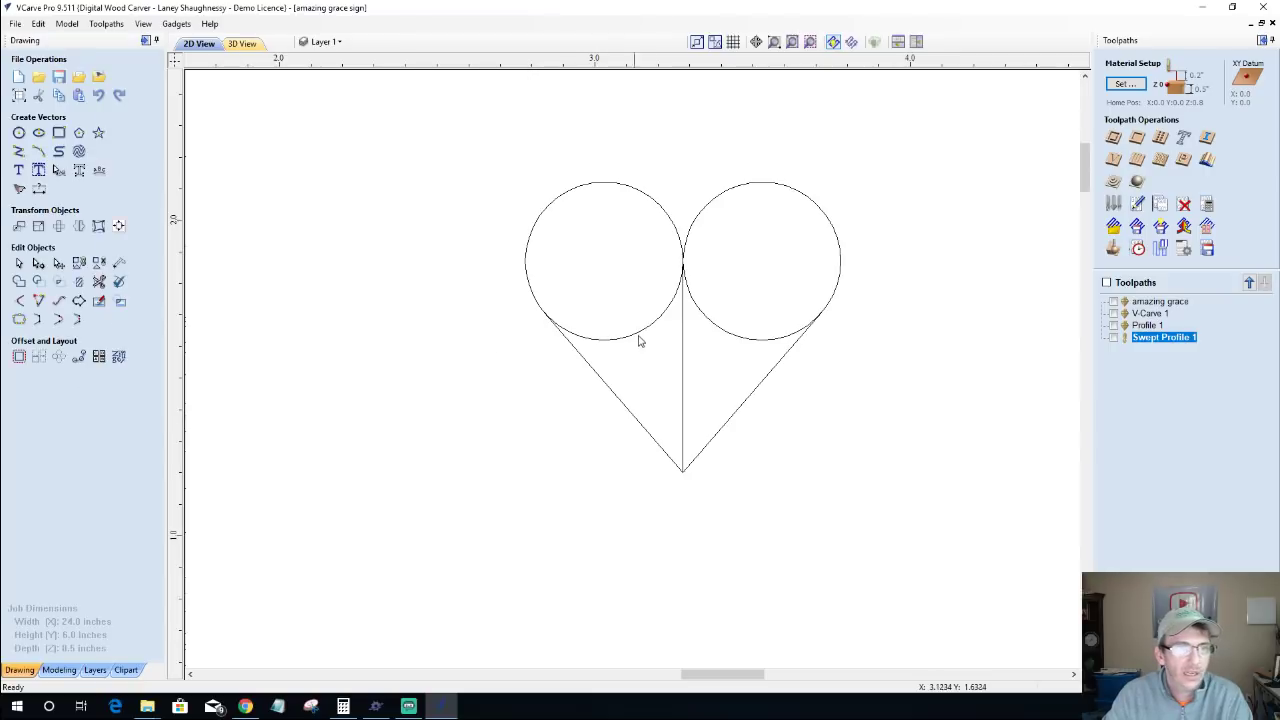
Step: Delete the vertical centre line and trim away both circles' inner lower arcs
{"action": "left_click", "coordinate": [684, 373]}
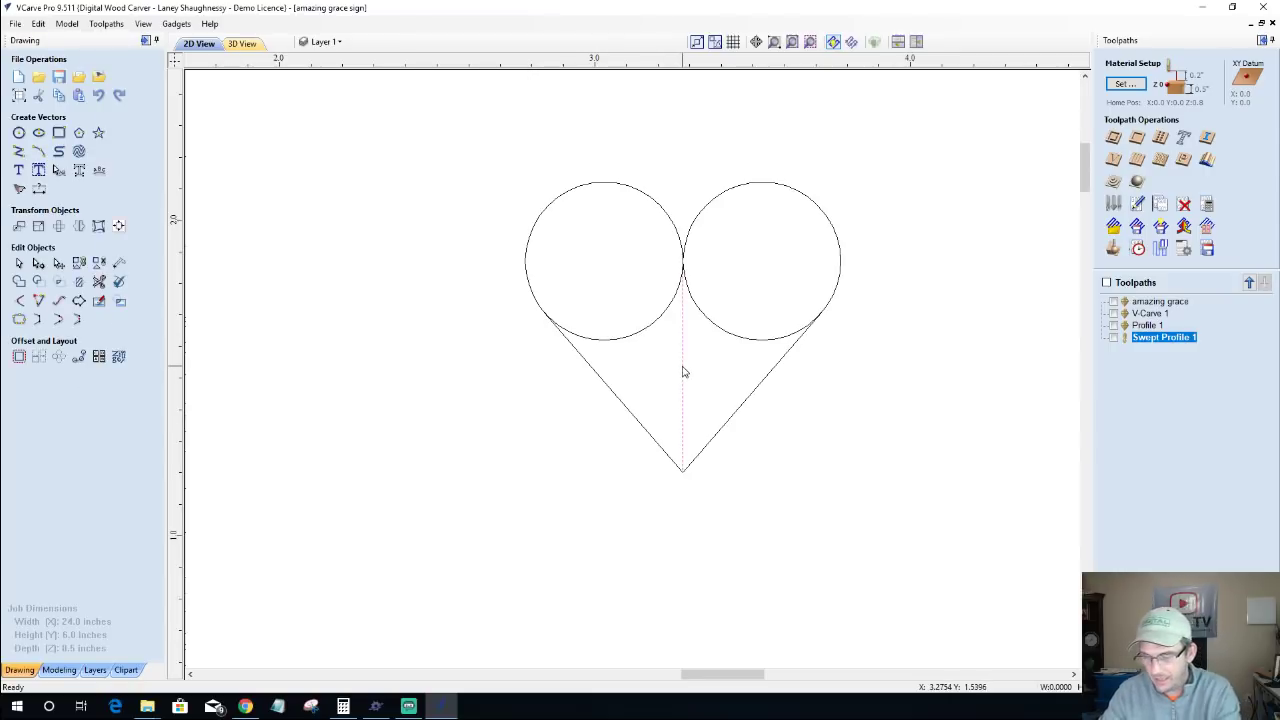
{"action": "key", "text": "Delete"}
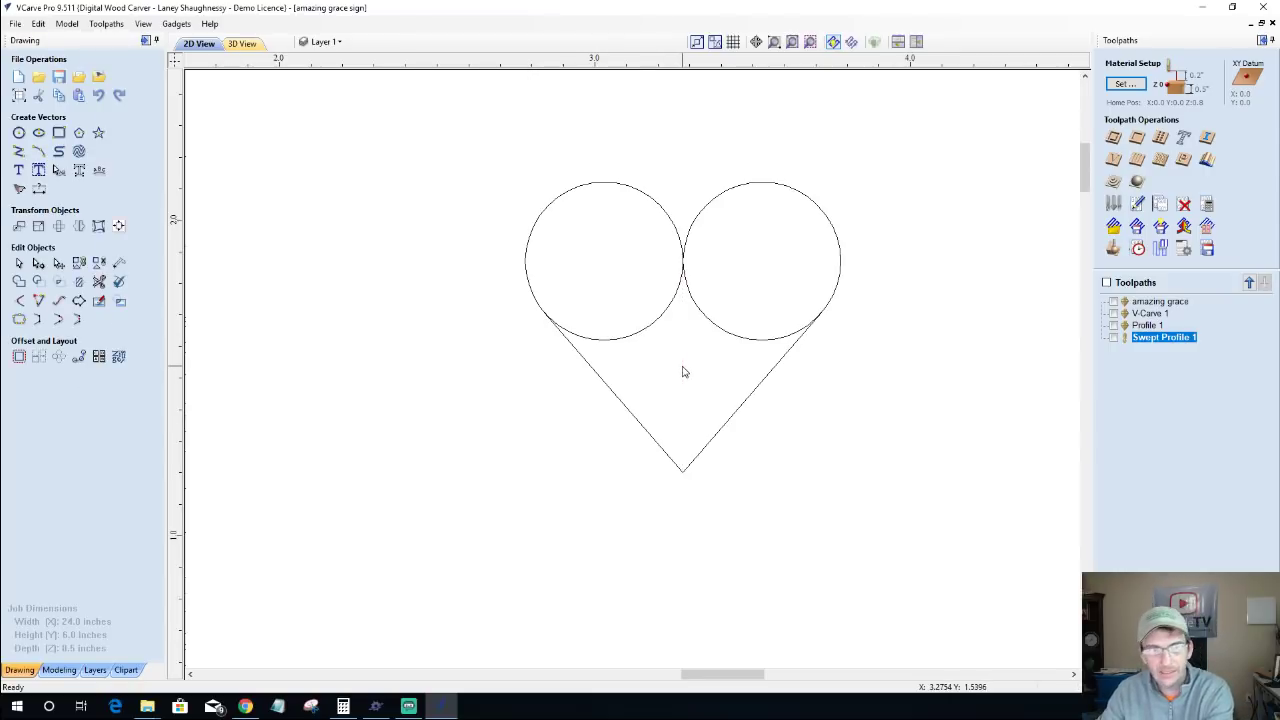
{"action": "left_click", "coordinate": [100, 282]}
{"action": "left_click", "coordinate": [608, 340]}
{"action": "left_click", "coordinate": [736, 334]}
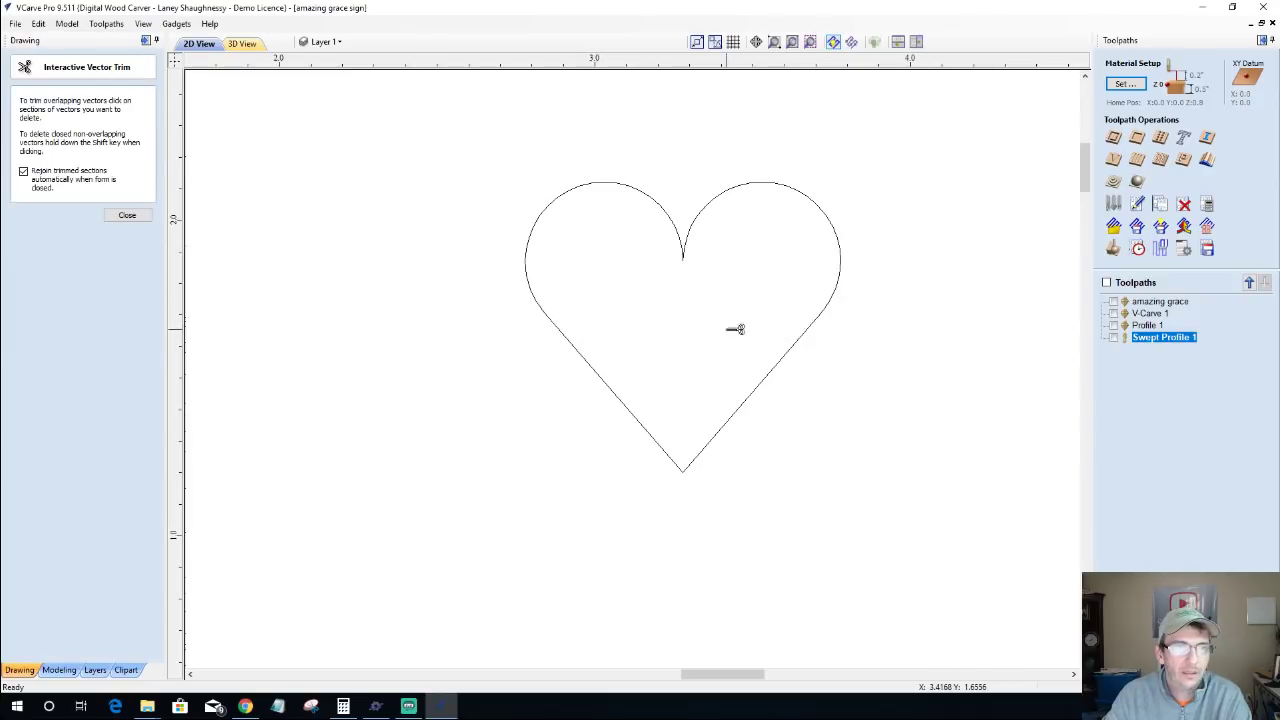
{"action": "left_click", "coordinate": [126, 216]}
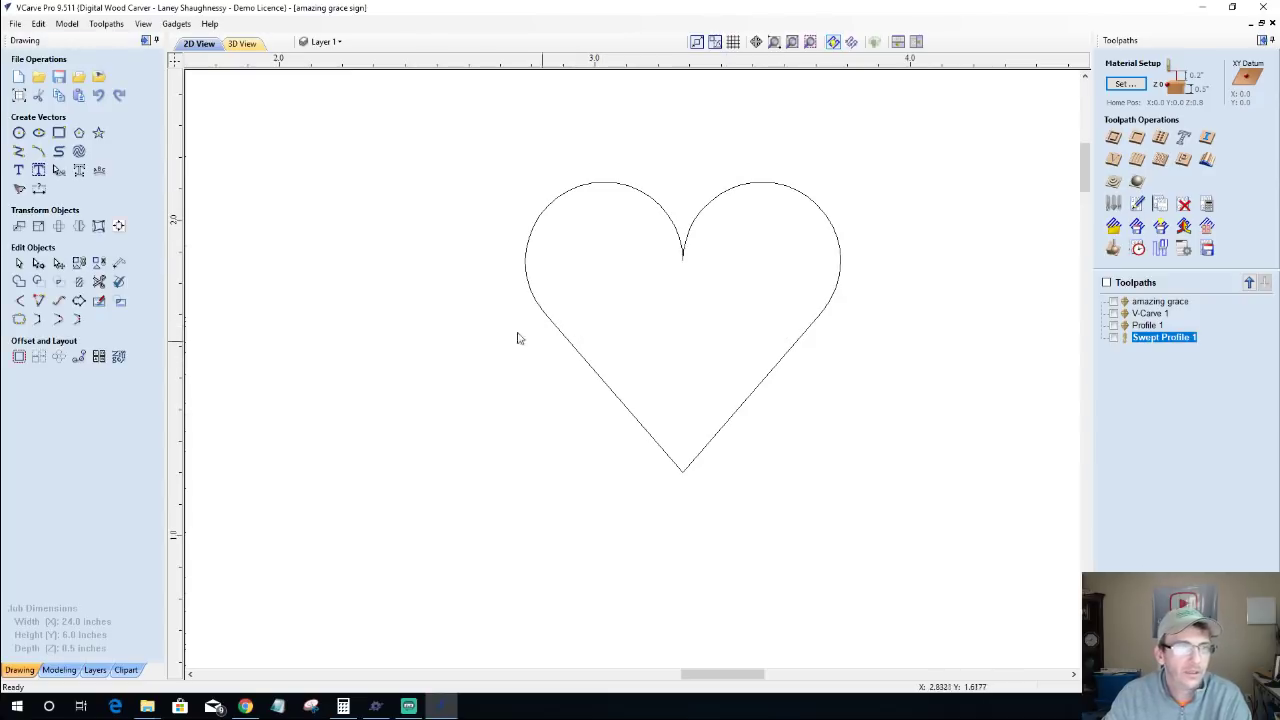
{"action": "left_click", "coordinate": [685, 258]}
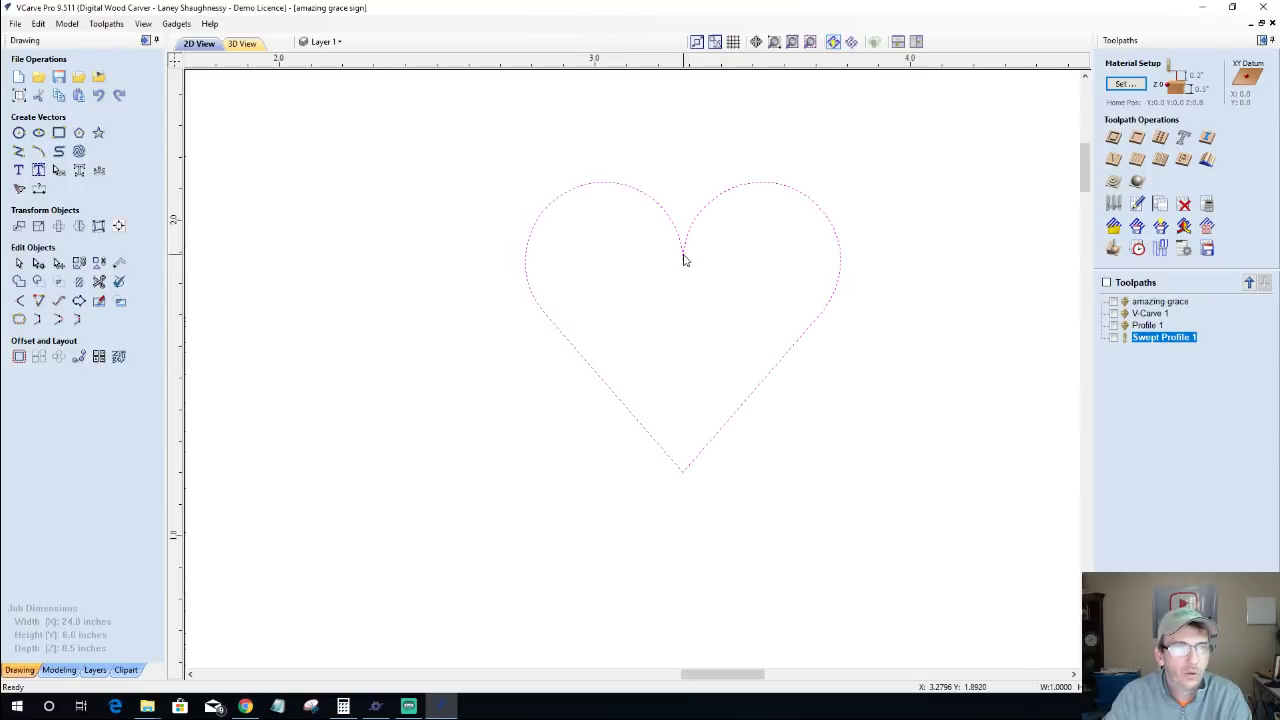
{"action": "scroll", "coordinate": [685, 262], "scroll_direction": "up", "scroll_amount": 4}
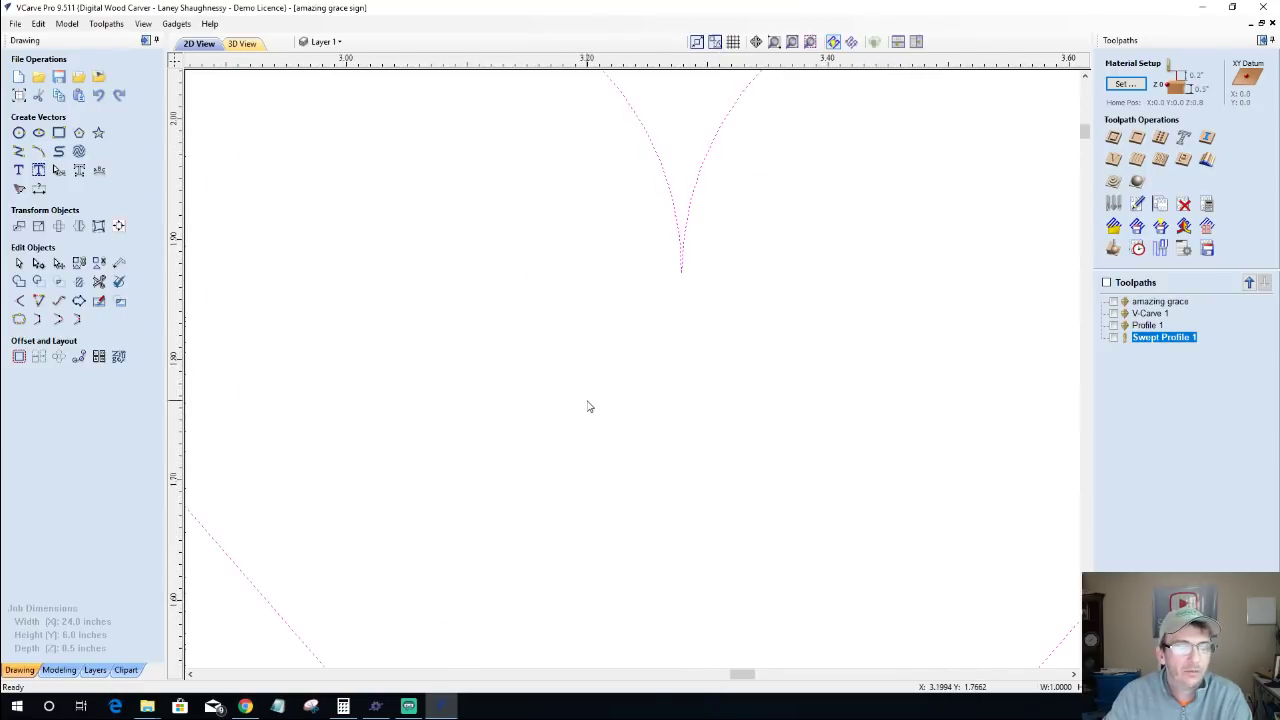
{"action": "scroll", "coordinate": [596, 222], "scroll_direction": "down", "scroll_amount": 3}
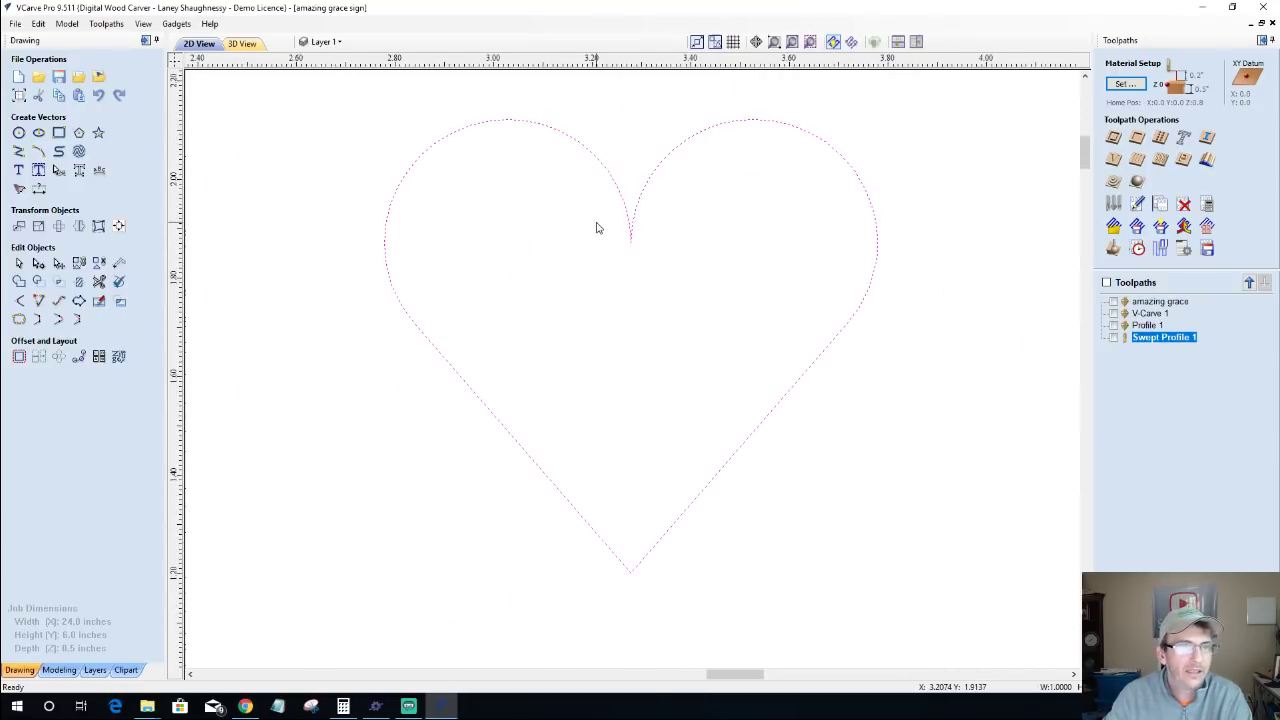
Step: Round the heart's top inner notch and bottom tip with 0.125-inch fillets
{"action": "left_click", "coordinate": [18, 300]}
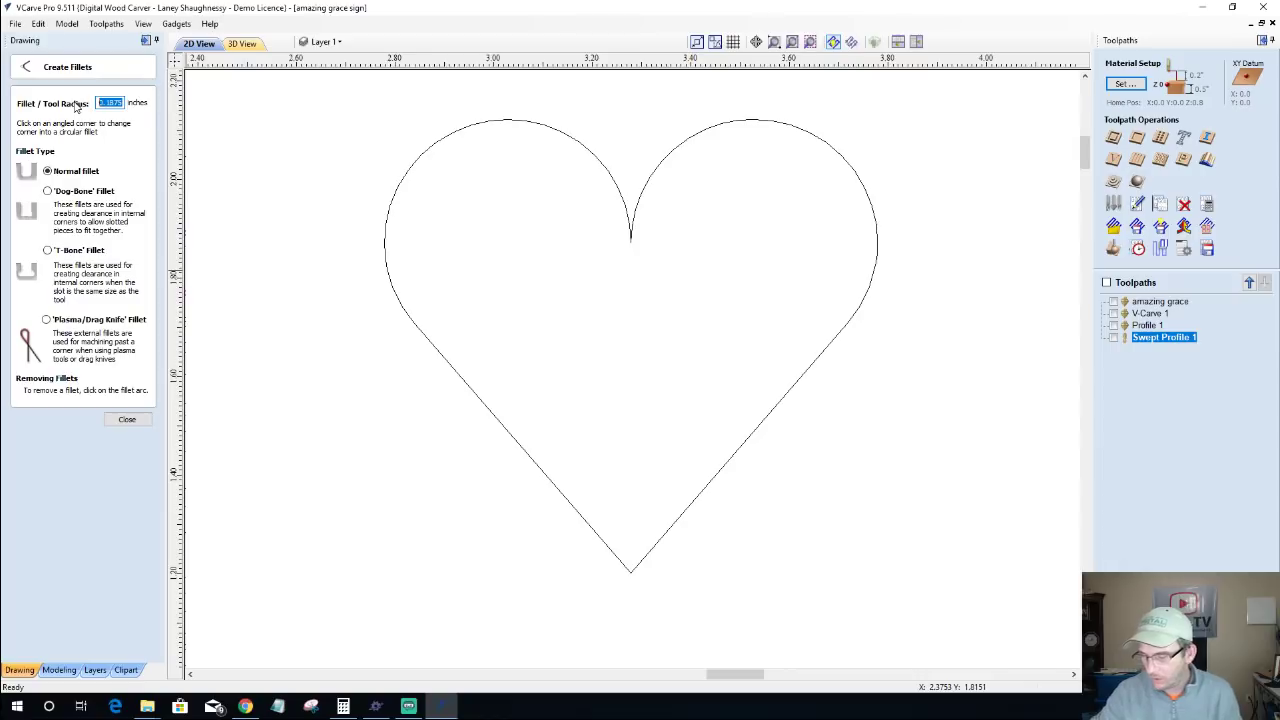
{"action": "type", "text": "."}
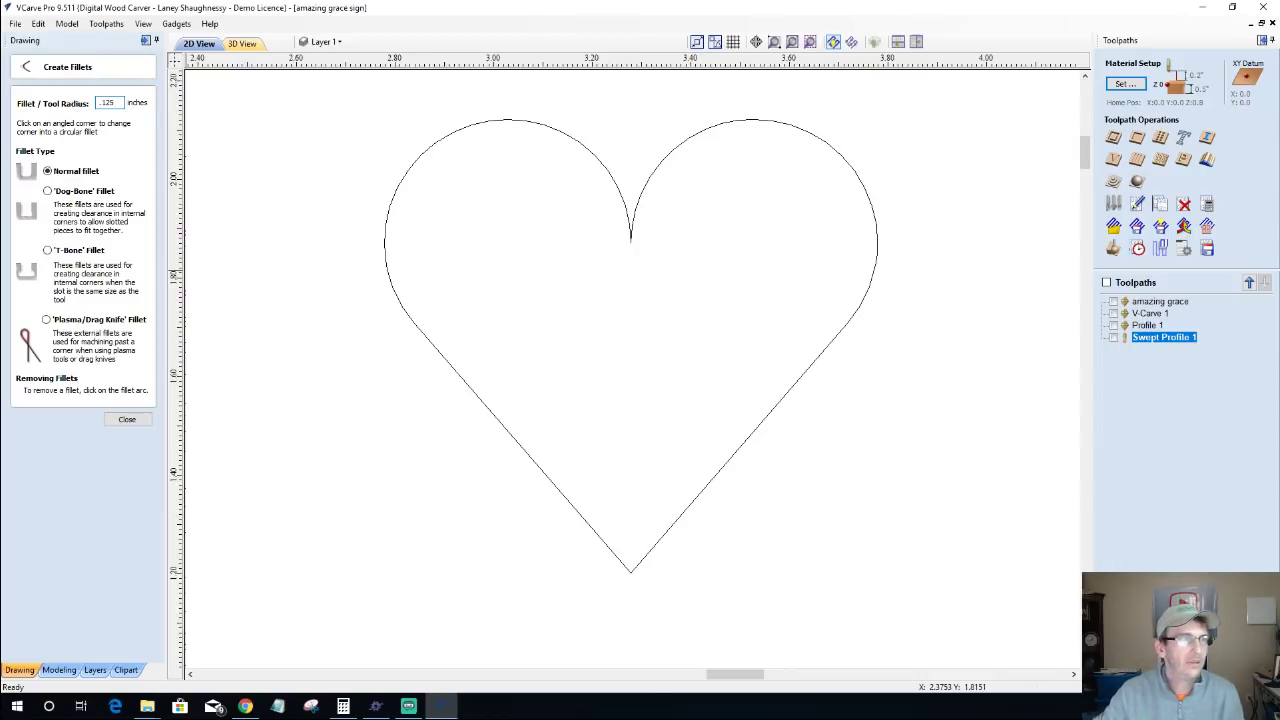
{"action": "left_click", "coordinate": [632, 236]}
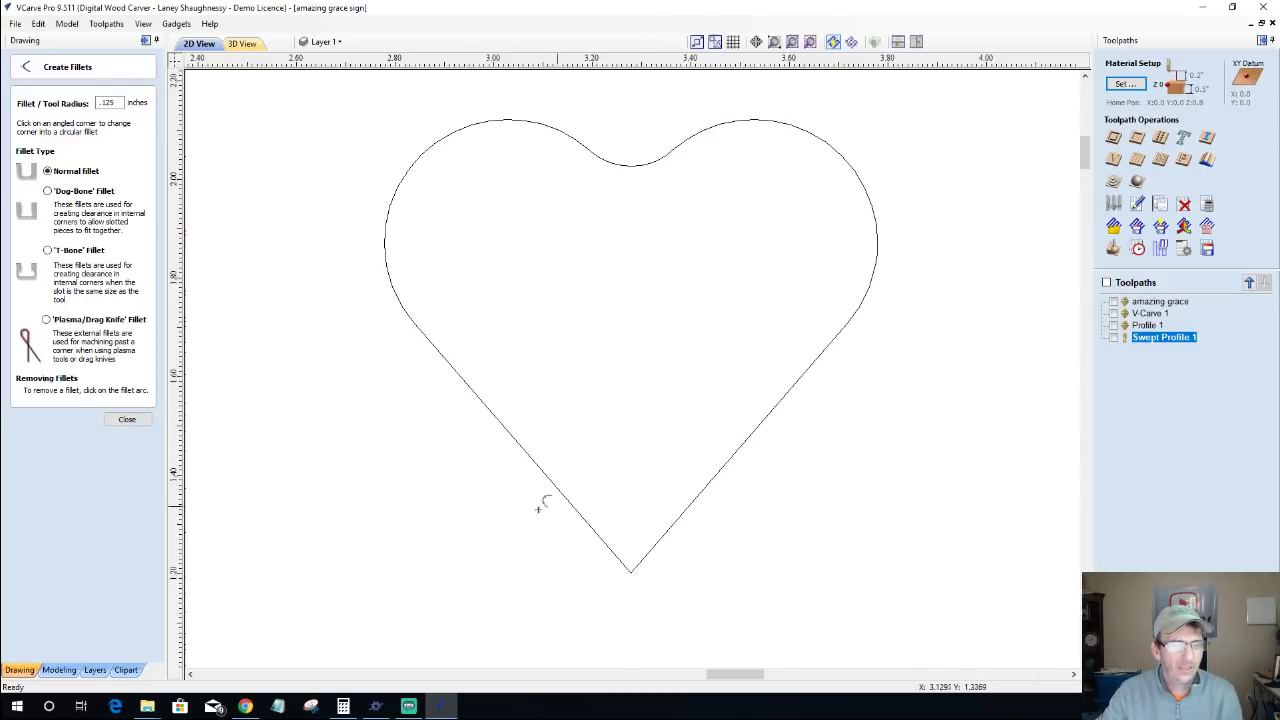
{"action": "left_click", "coordinate": [630, 573]}
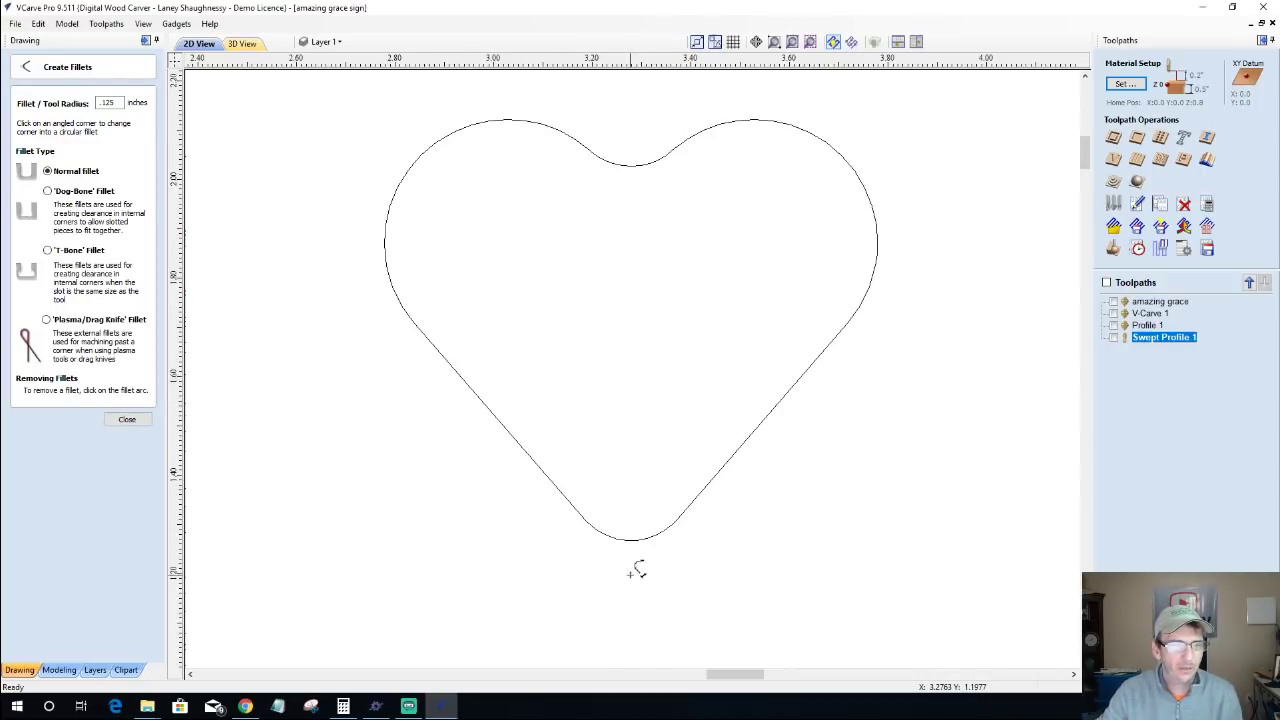
{"action": "left_click", "coordinate": [127, 419]}
{"action": "scroll", "coordinate": [535, 334], "scroll_direction": "down", "scroll_amount": 4}
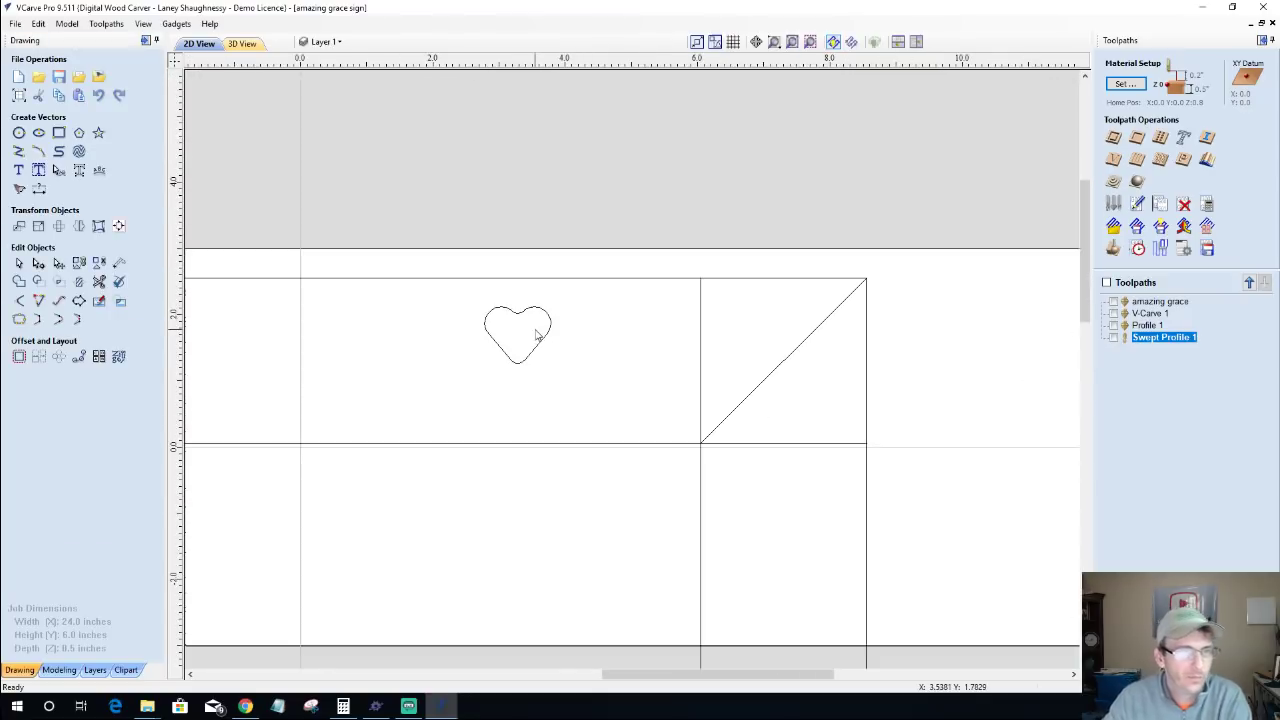
Step: Move the heart into the corner square containing the diagonal
{"action": "scroll", "coordinate": [535, 334], "scroll_direction": "down", "scroll_amount": 2}
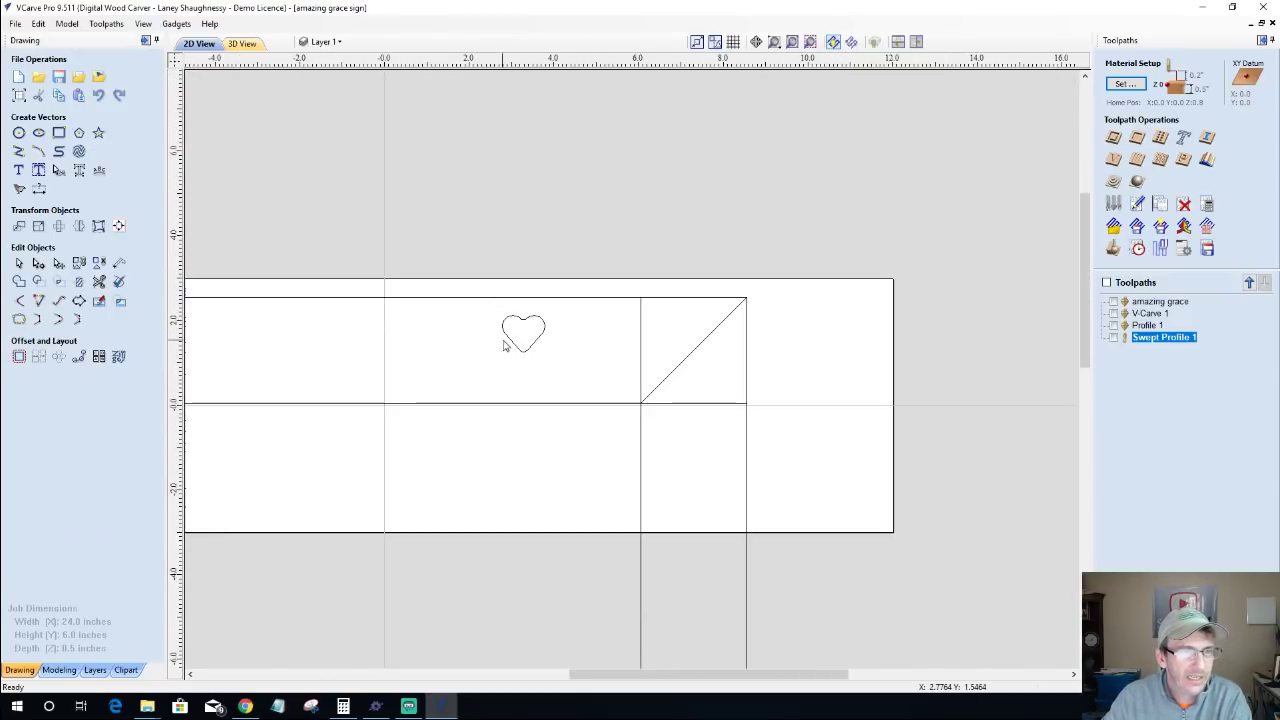
{"action": "left_click", "coordinate": [506, 338]}
{"action": "left_click", "coordinate": [506, 343]}
{"action": "left_click_drag", "start_coordinate": [517, 337], "coordinate": [697, 352]}
{"action": "scroll", "coordinate": [694, 391], "scroll_direction": "up", "scroll_amount": 3}
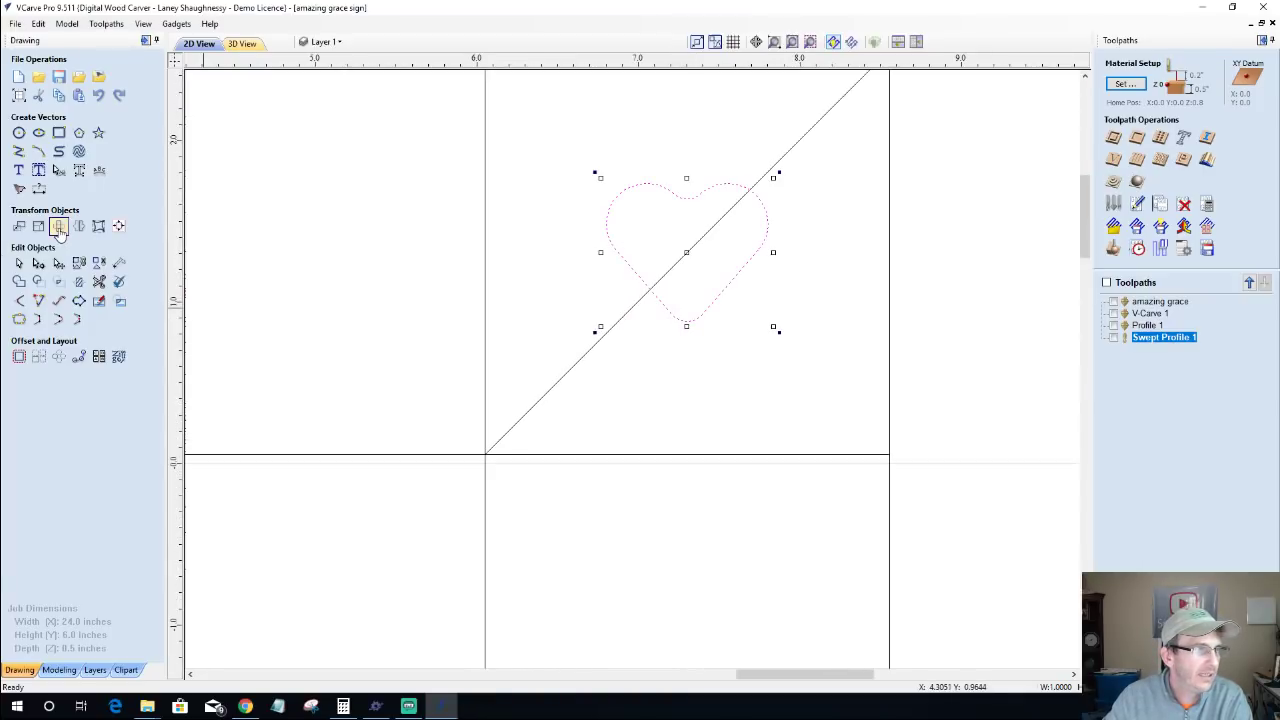
Step: Rotate the heart 45 degrees about its centre and nudge it onto the diagonal line
{"action": "left_click", "coordinate": [58, 227]}
{"action": "left_click", "coordinate": [37, 177]}
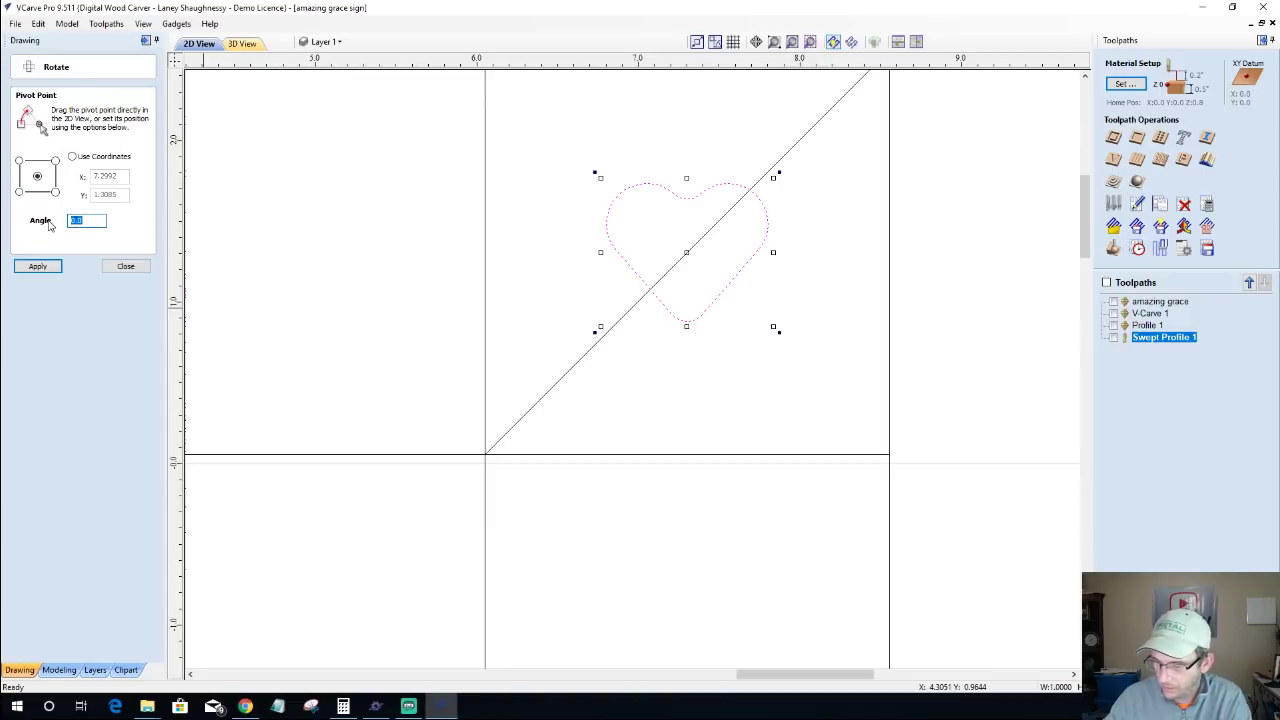
{"action": "type", "text": "45"}
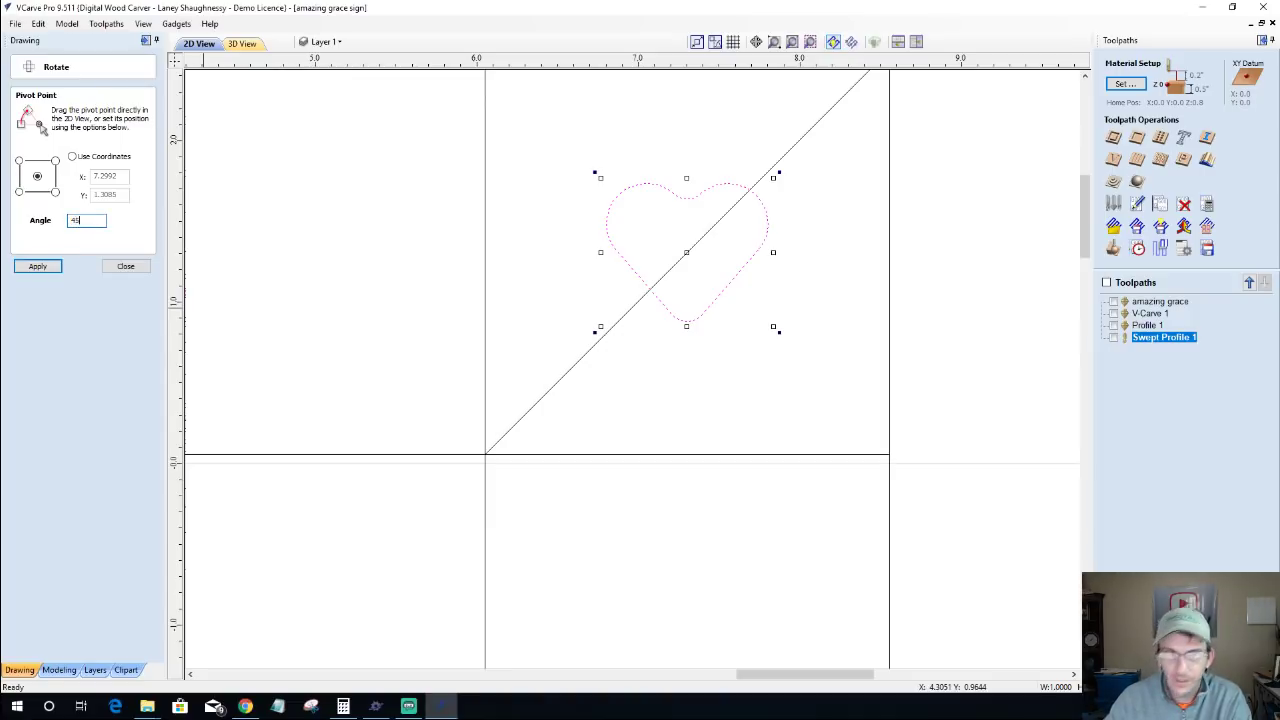
{"action": "left_click", "coordinate": [37, 266]}
{"action": "left_click", "coordinate": [126, 267]}
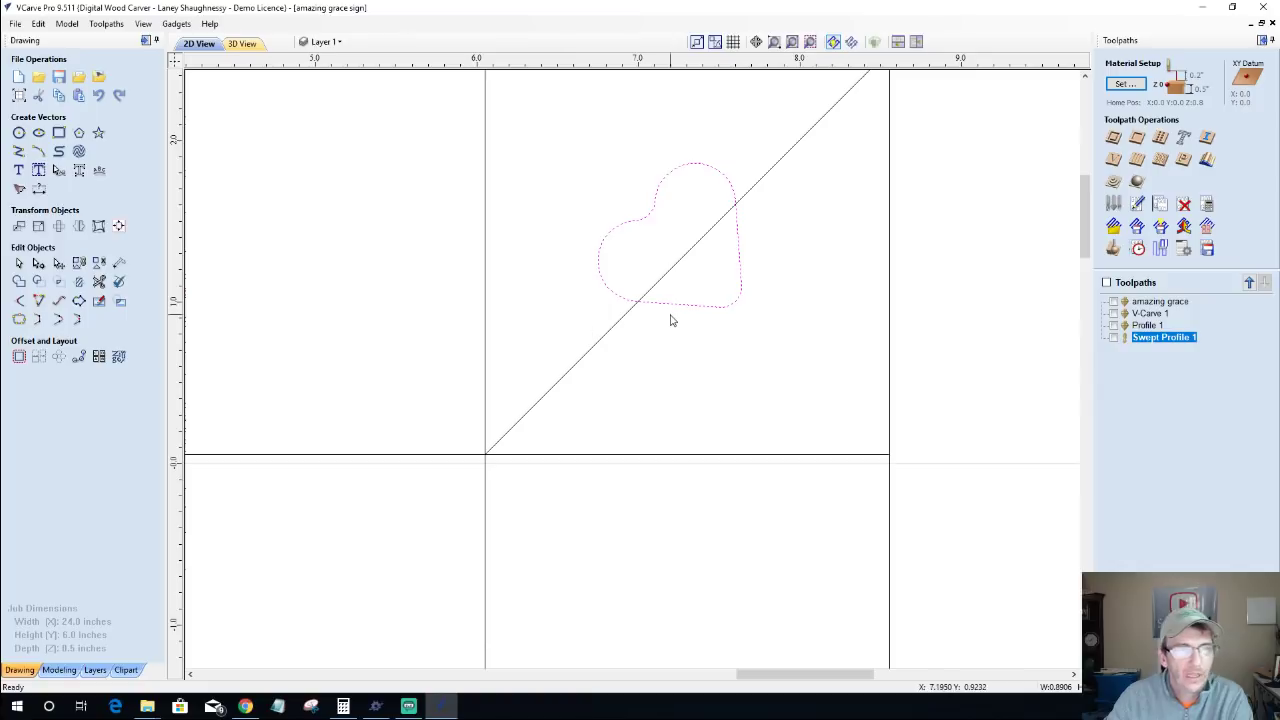
{"action": "scroll", "coordinate": [671, 319], "scroll_direction": "down", "scroll_amount": 2}
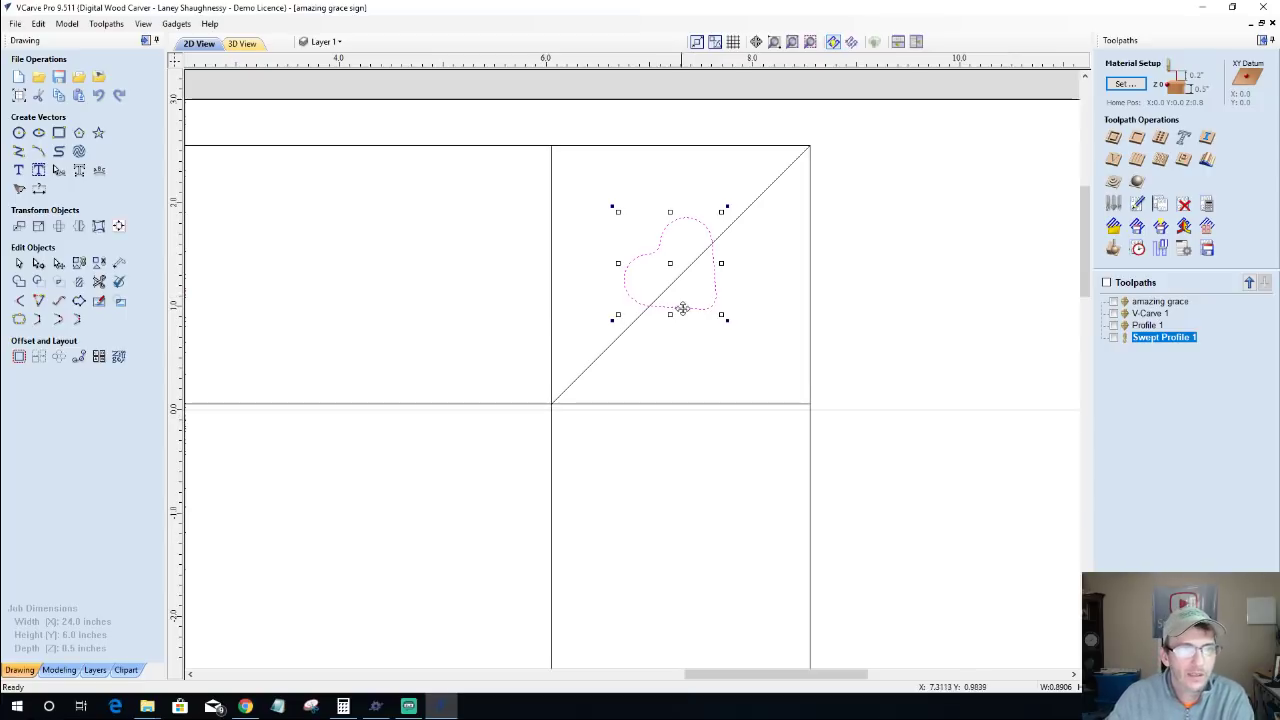
{"action": "left_click_drag", "start_coordinate": [715, 304], "coordinate": [693, 282]}
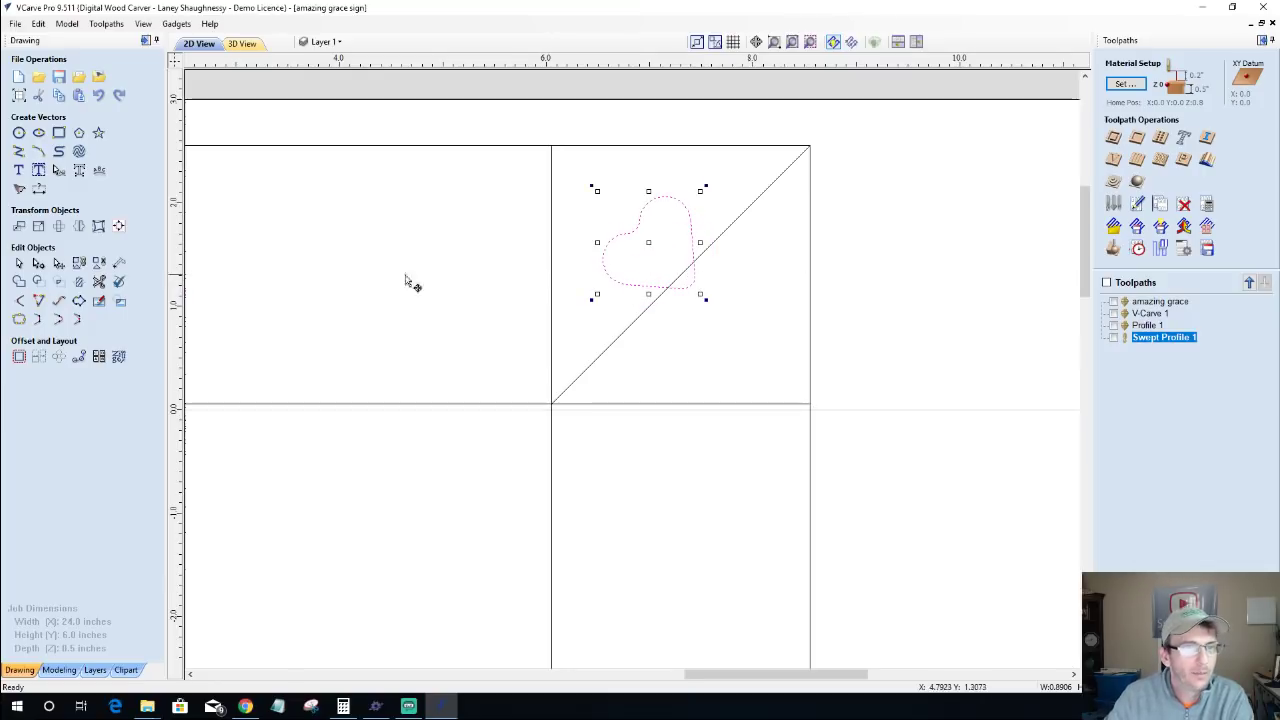
{"action": "left_click", "coordinate": [491, 334]}
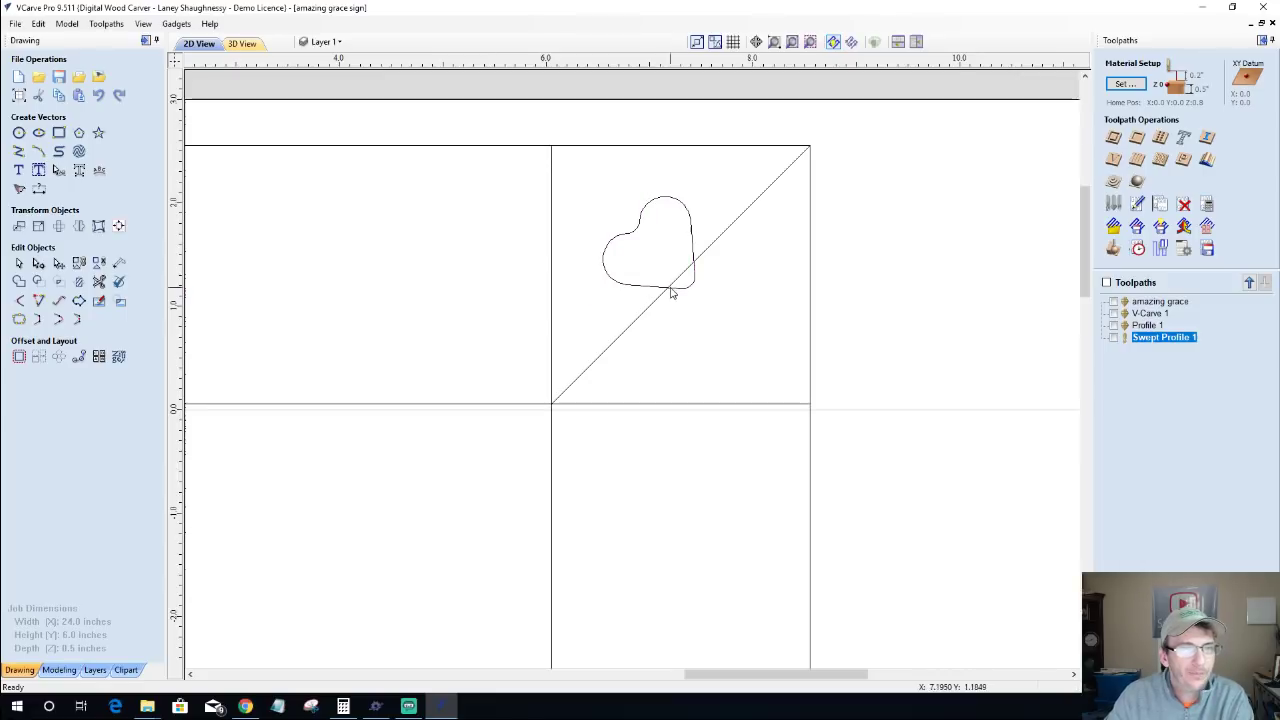
Step: Draw a closed triangle from the diagonal's lower end through the square's top-left and top-right corners
{"action": "left_click", "coordinate": [643, 314]}
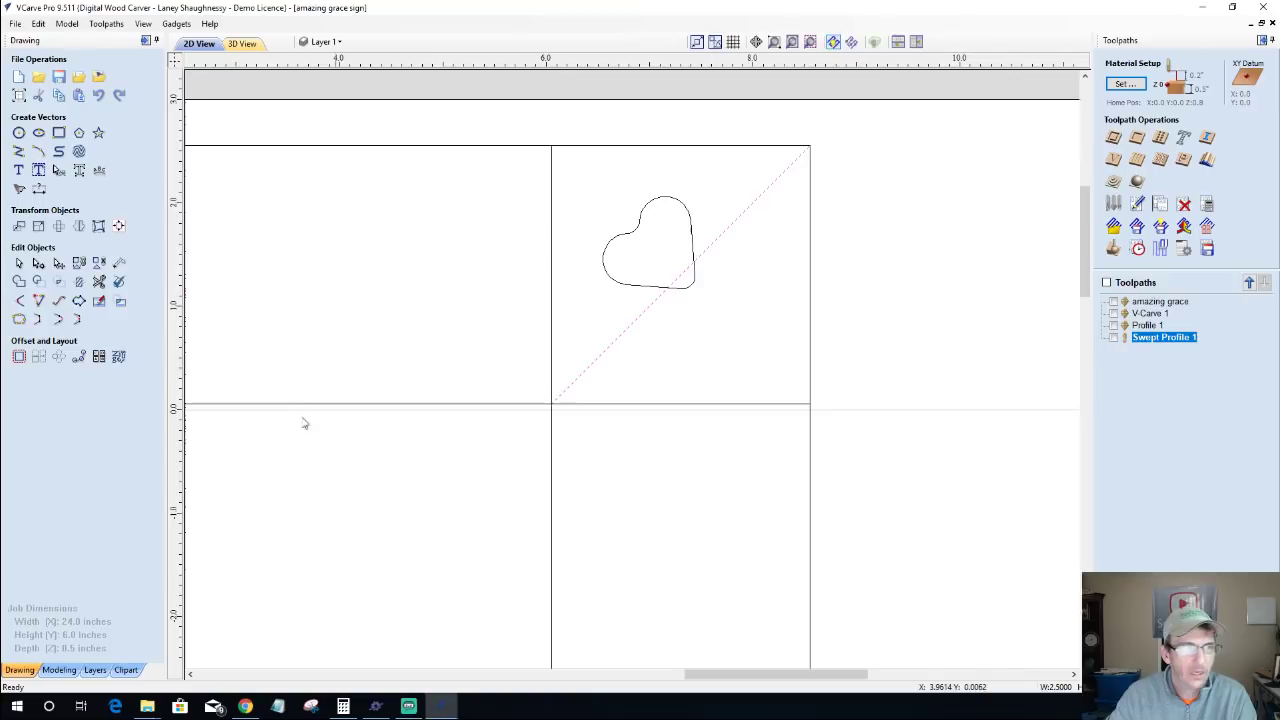
{"action": "left_click", "coordinate": [18, 151]}
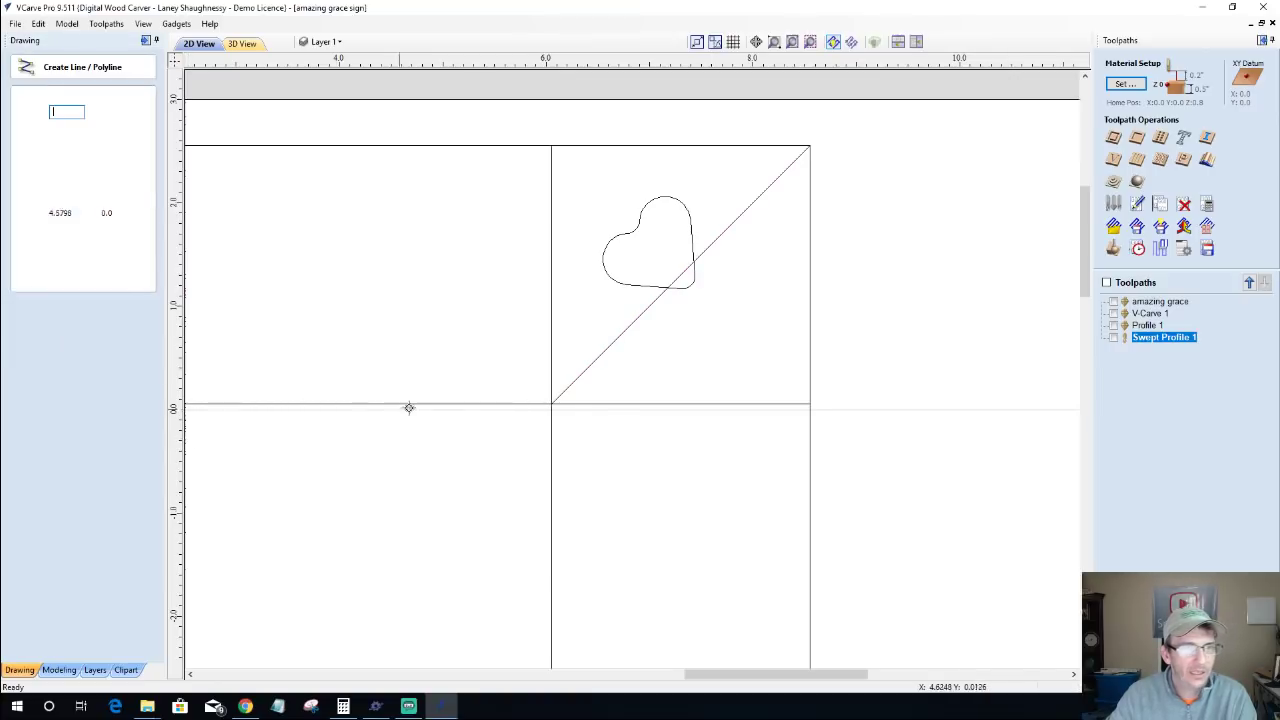
{"action": "left_click", "coordinate": [551, 404]}
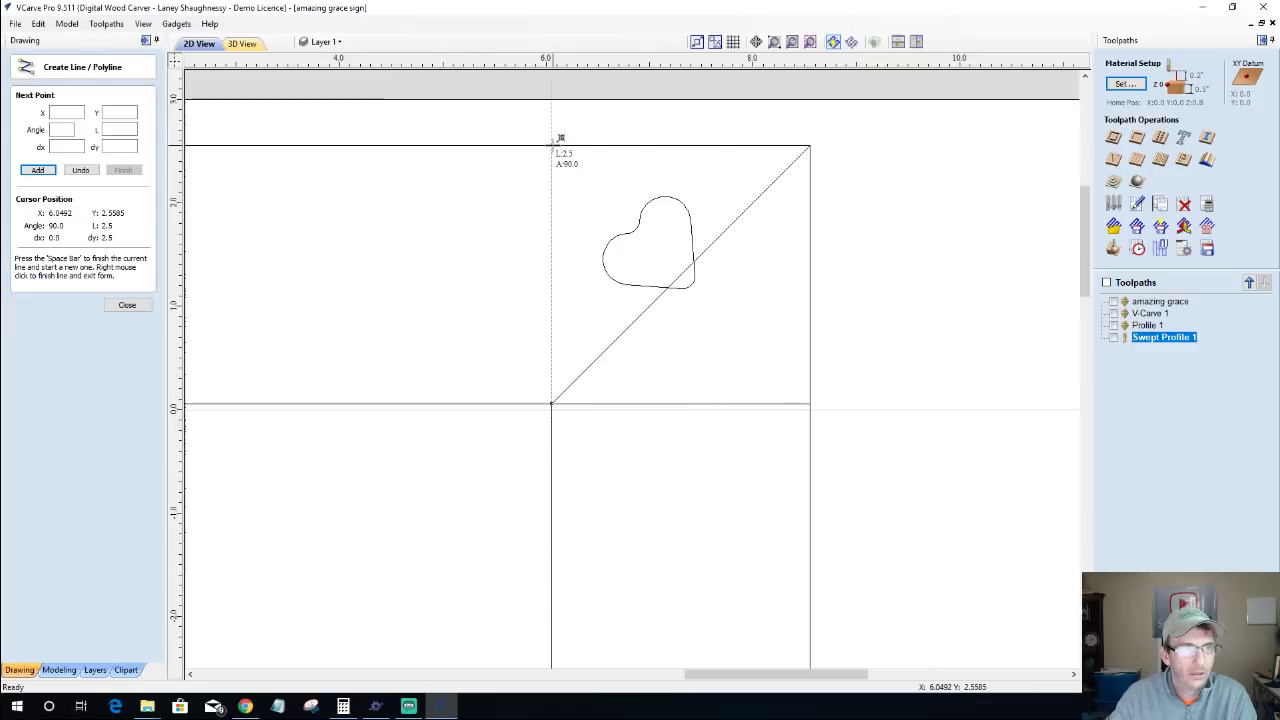
{"action": "left_click", "coordinate": [553, 142]}
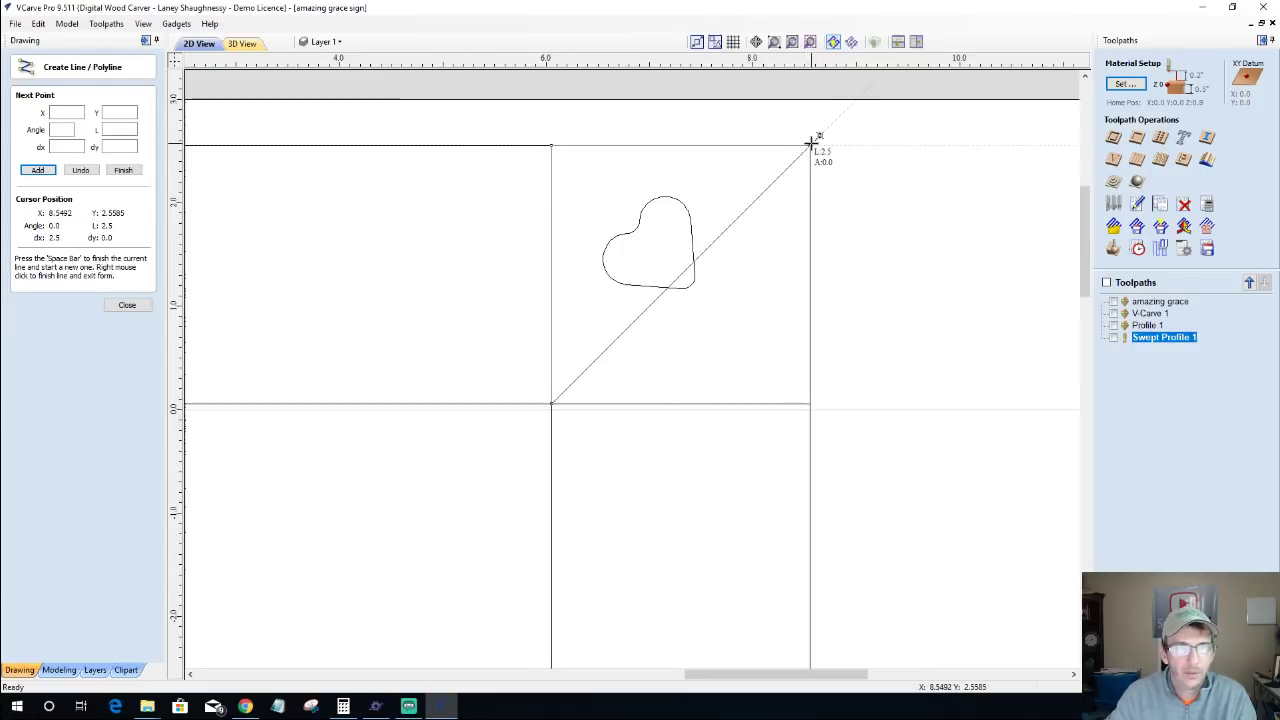
{"action": "left_click", "coordinate": [811, 144]}
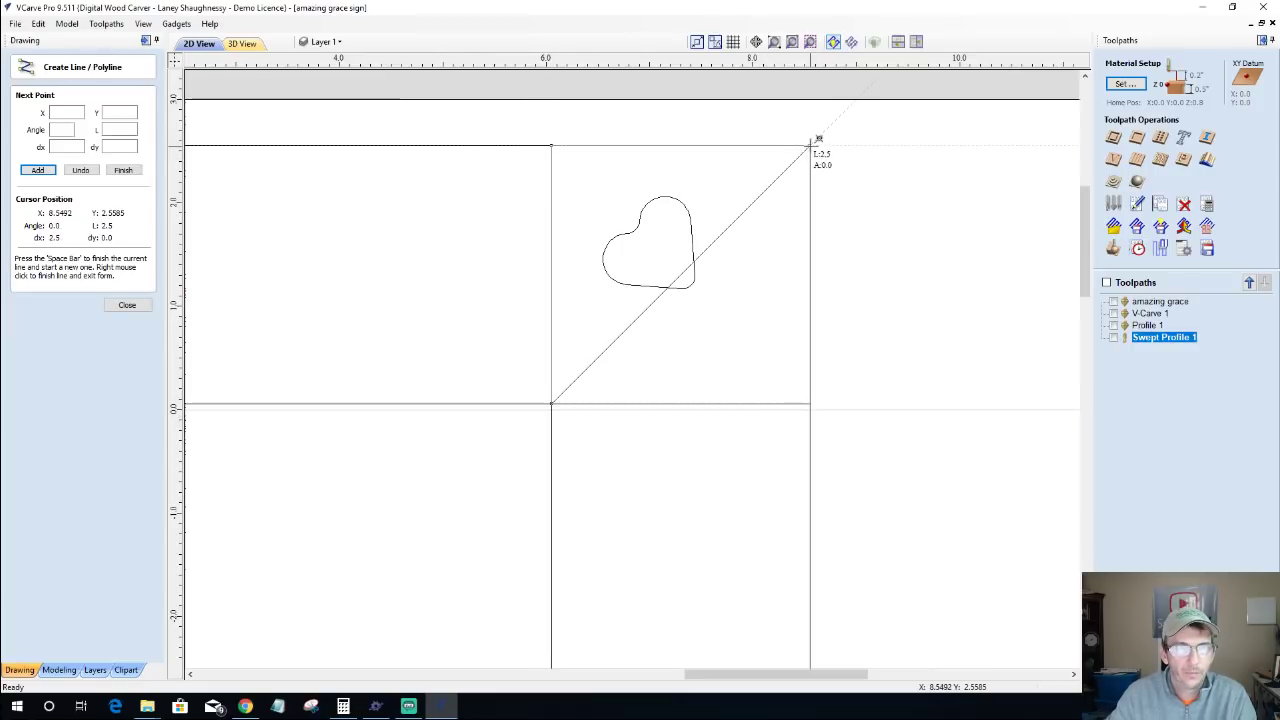
{"action": "left_click", "coordinate": [551, 404]}
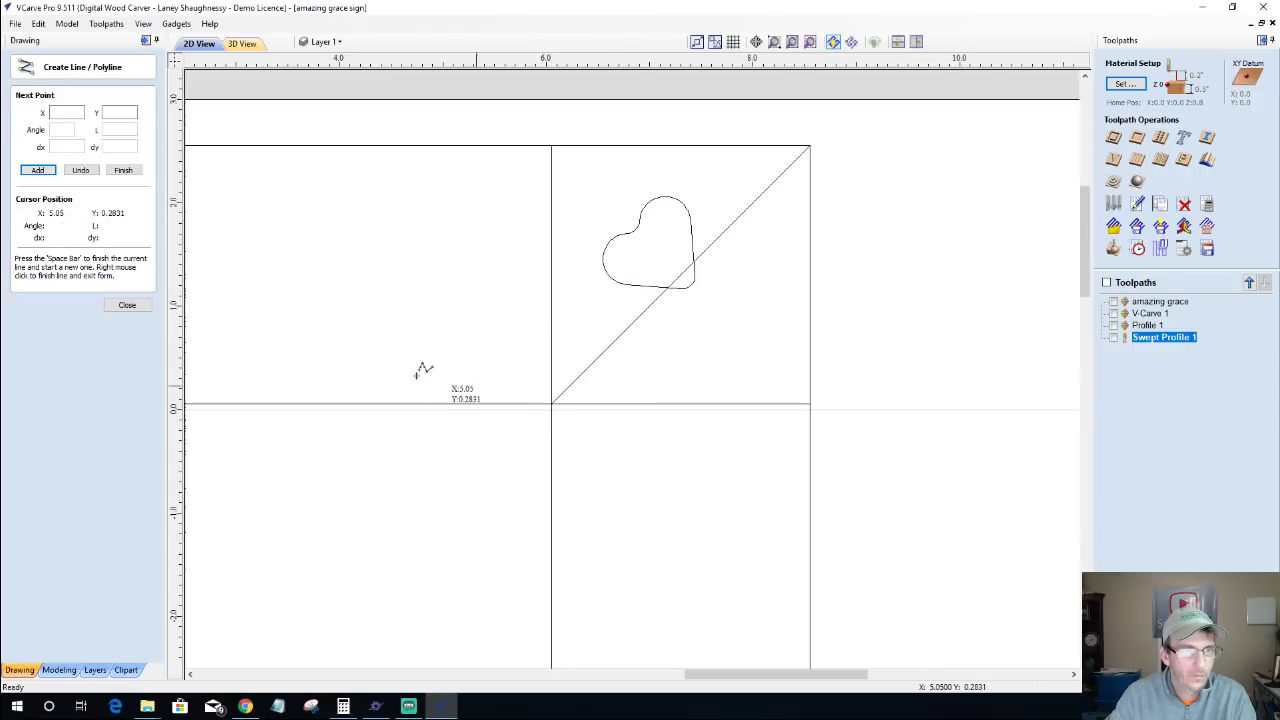
{"action": "left_click", "coordinate": [127, 305]}
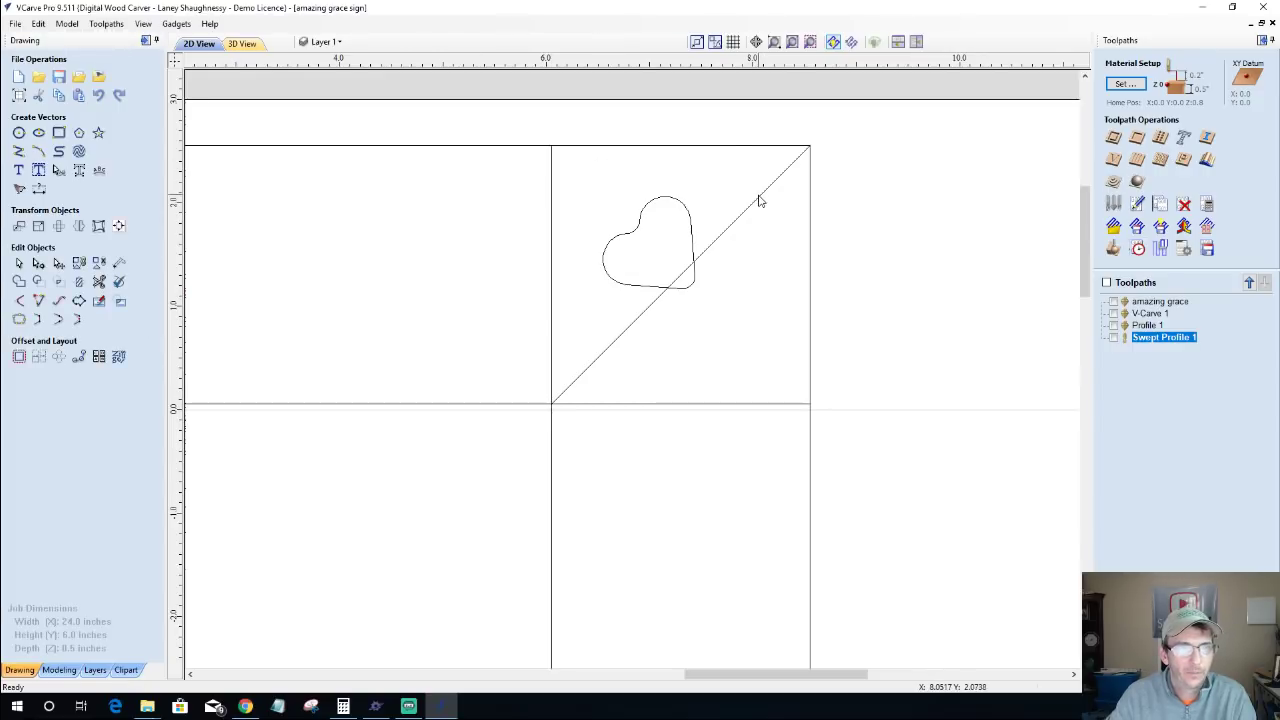
Step: Trim away the heart's lower-right portion that extends past the new triangle's diagonal line
{"action": "left_click", "coordinate": [733, 222]}
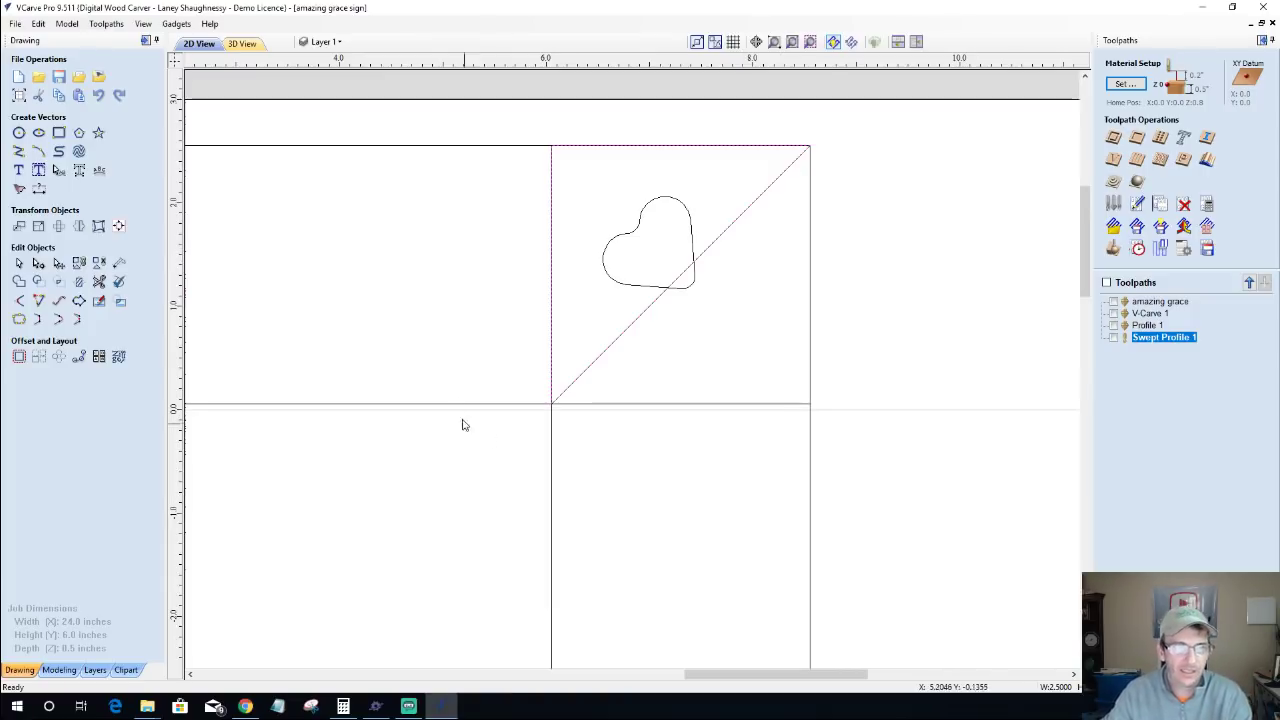
{"action": "left_click", "coordinate": [633, 290], "text": "shift"}
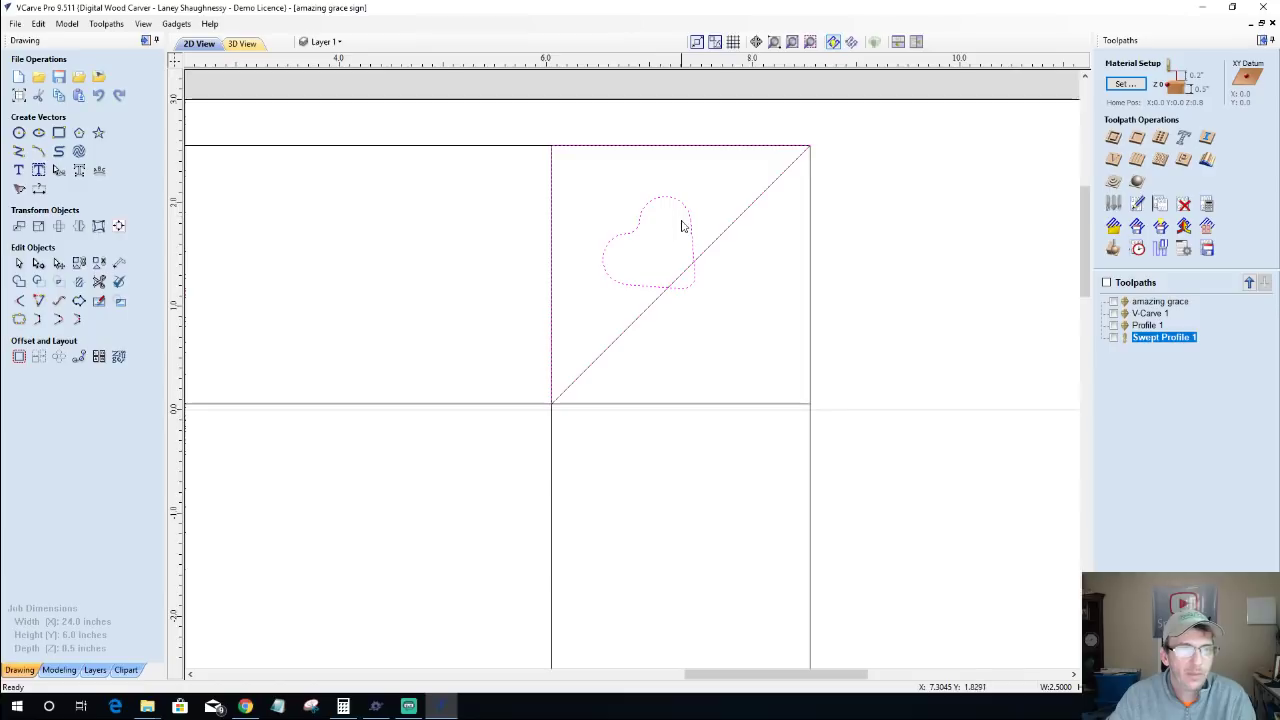
{"action": "scroll", "coordinate": [673, 300], "scroll_direction": "up", "scroll_amount": 5}
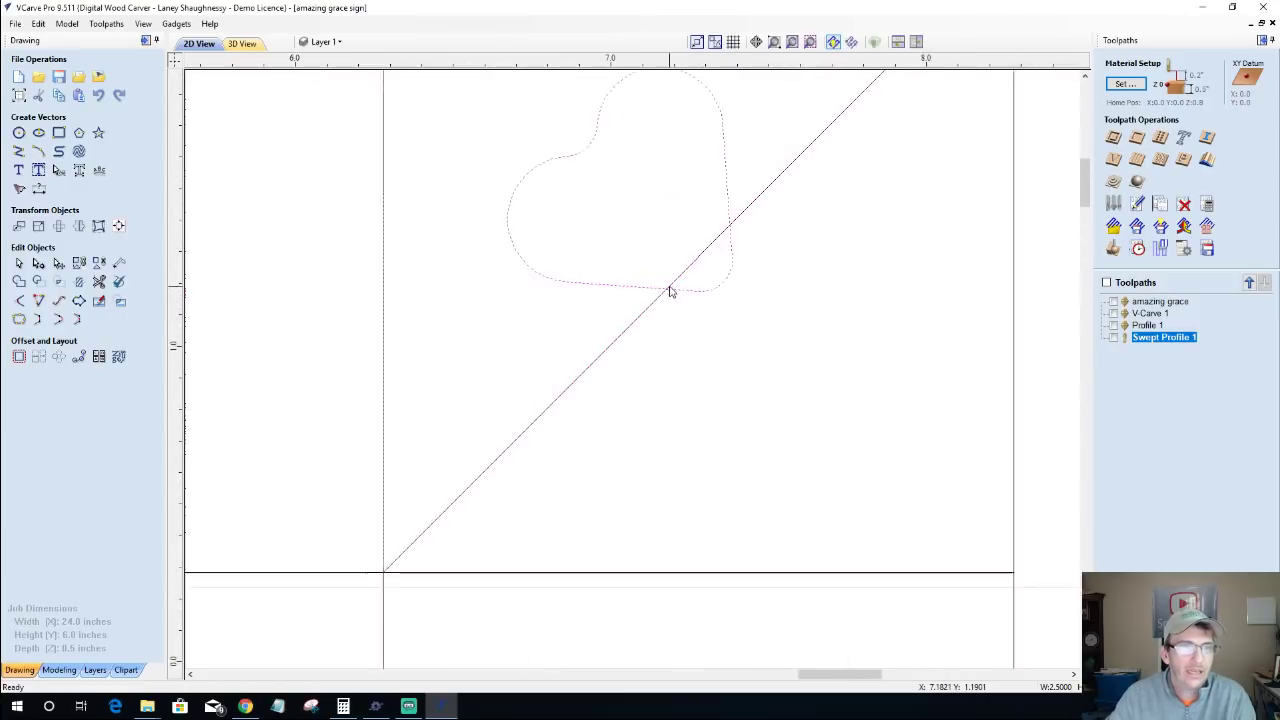
{"action": "scroll", "coordinate": [673, 290], "scroll_direction": "down", "scroll_amount": 2}
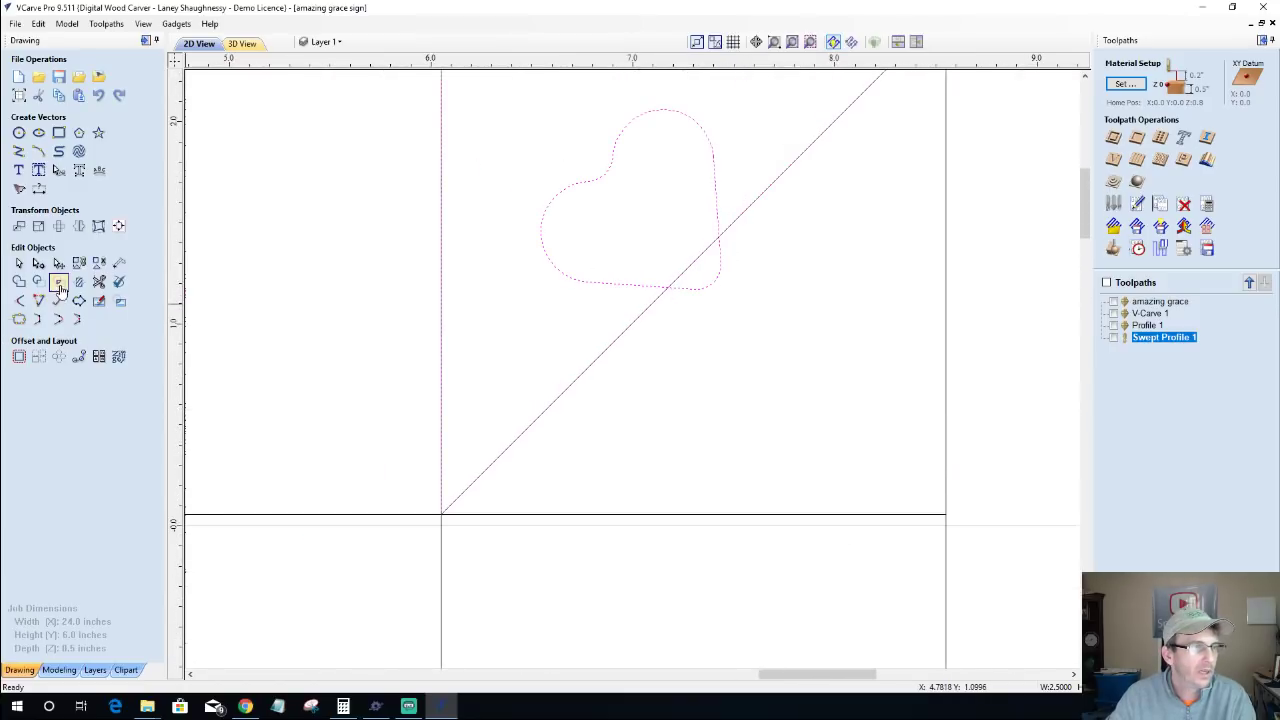
{"action": "left_click", "coordinate": [78, 283]}
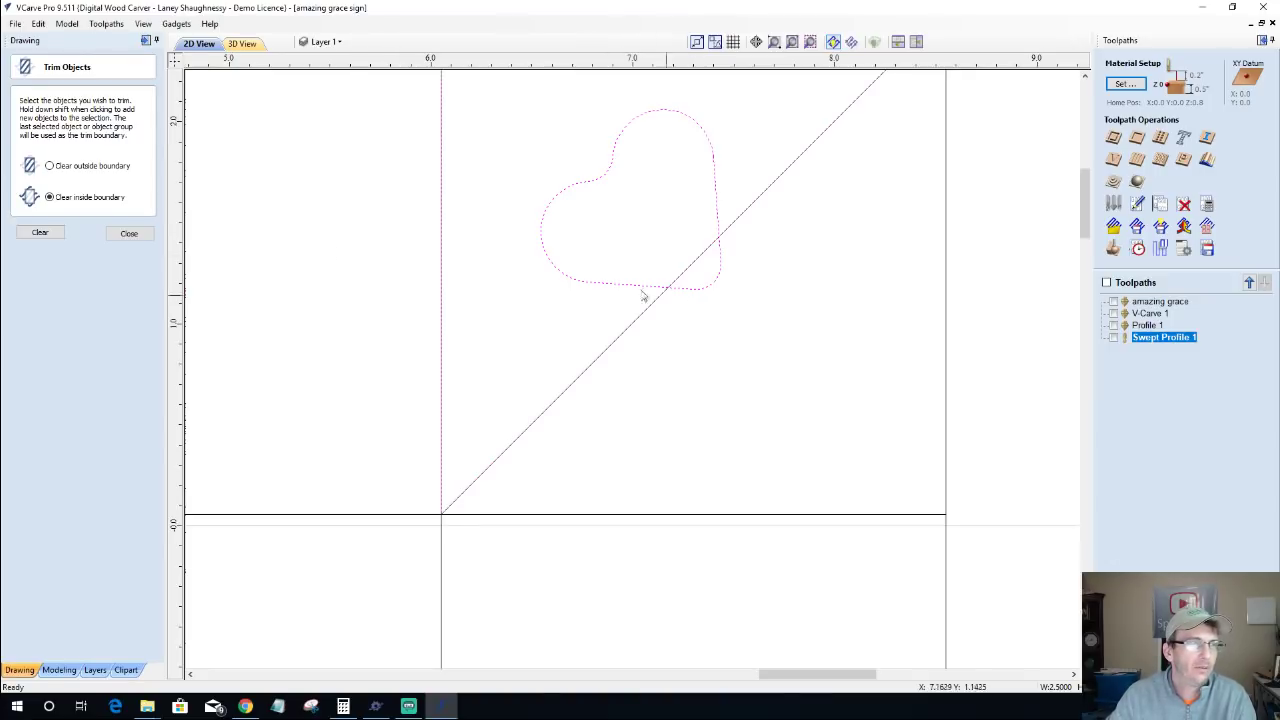
{"action": "left_click", "coordinate": [41, 233]}
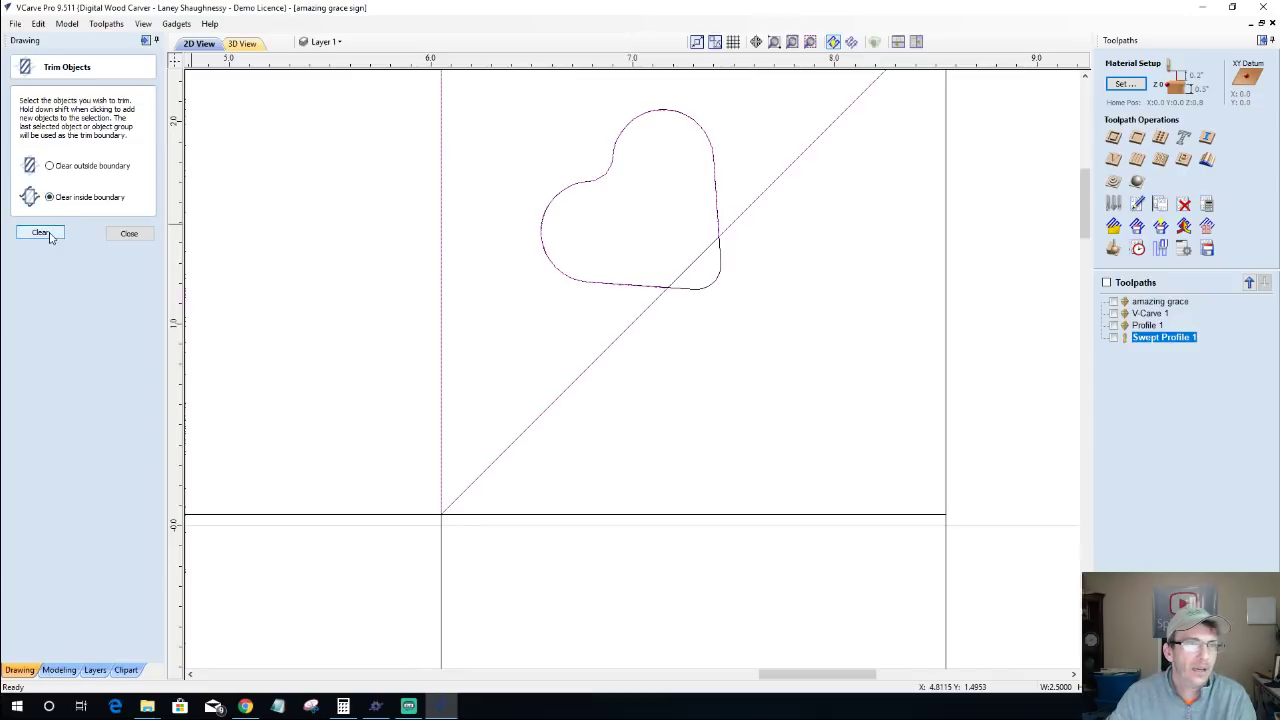
{"action": "left_click", "coordinate": [130, 238]}
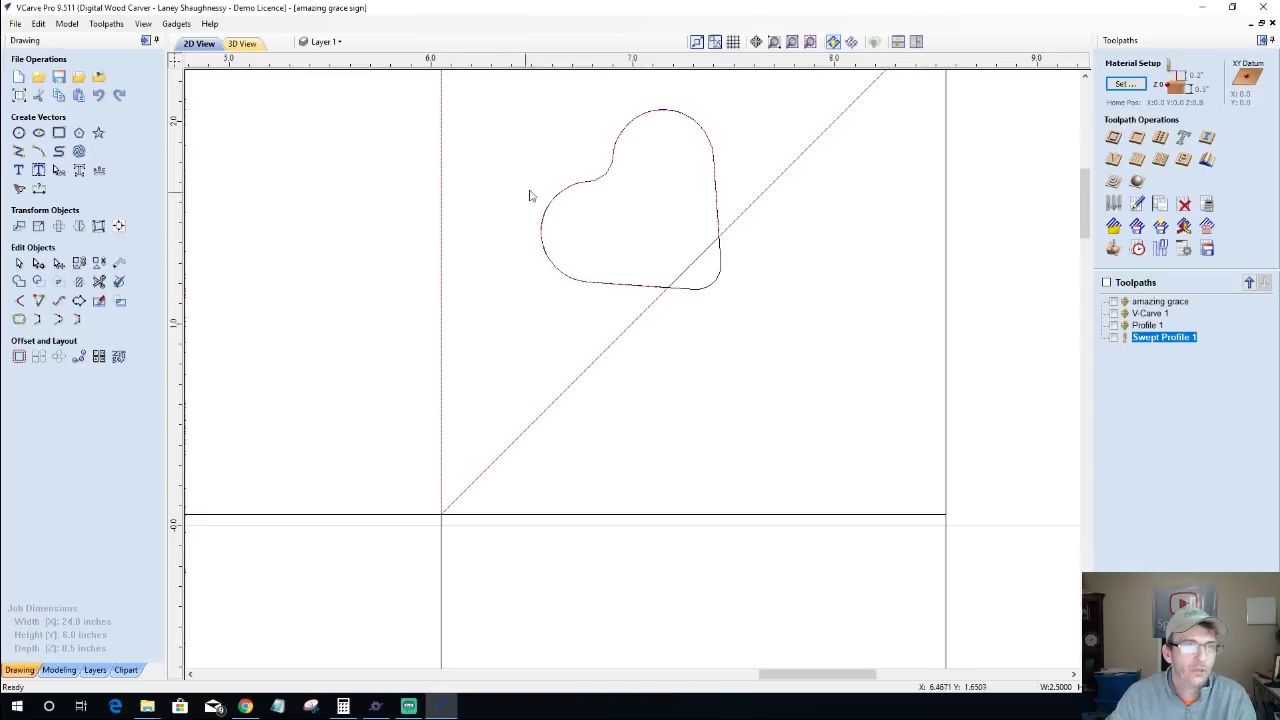
{"action": "left_click", "coordinate": [716, 289]}
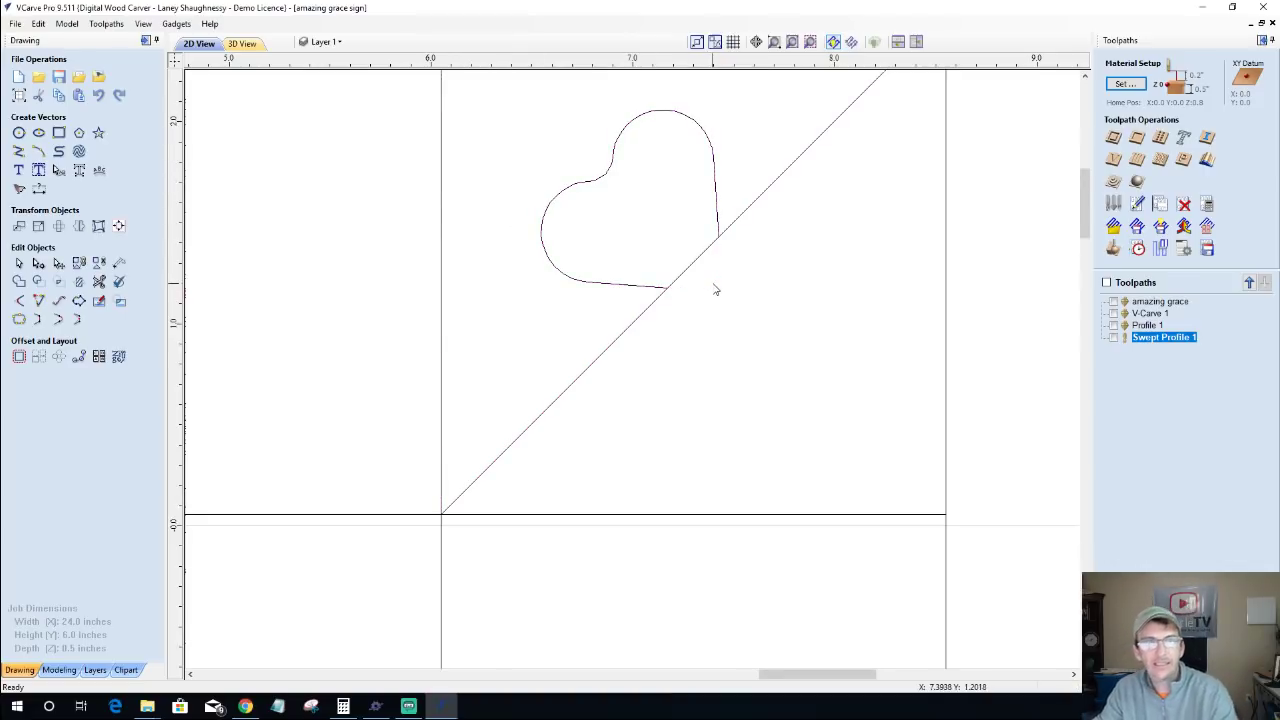
{"action": "scroll", "coordinate": [716, 289], "scroll_direction": "down", "scroll_amount": 2}
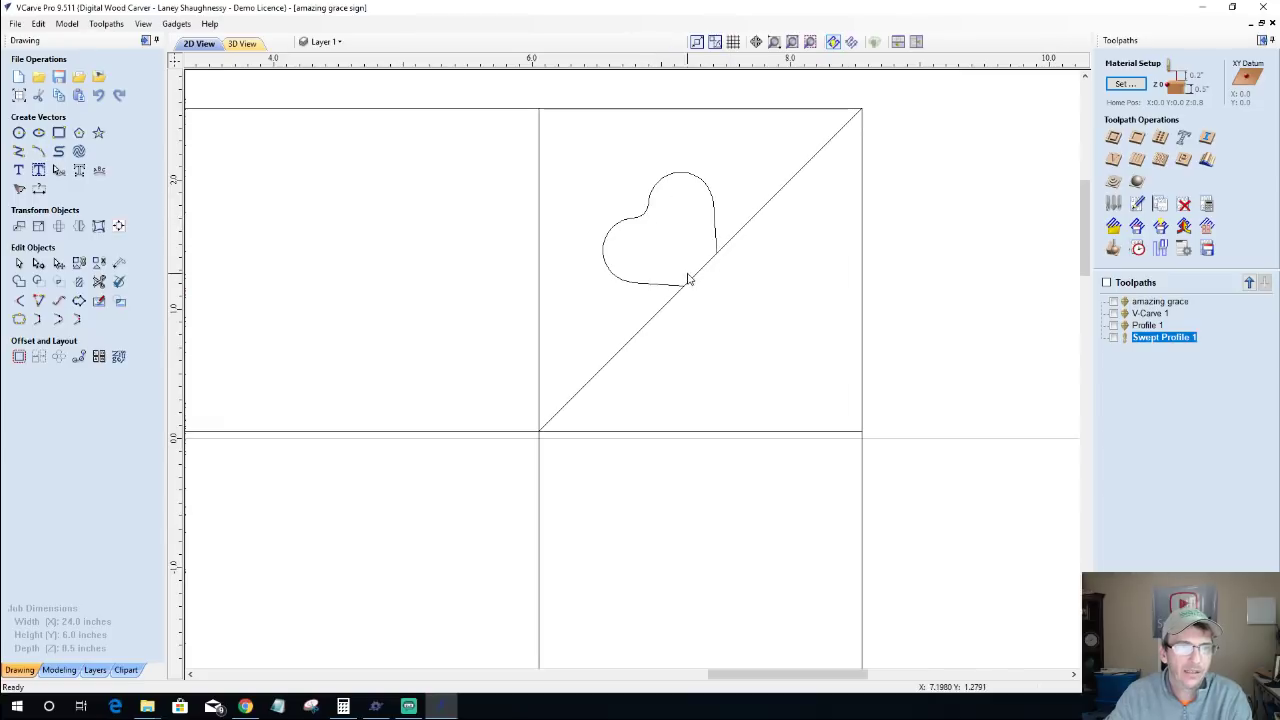
{"action": "left_click", "coordinate": [716, 245]}
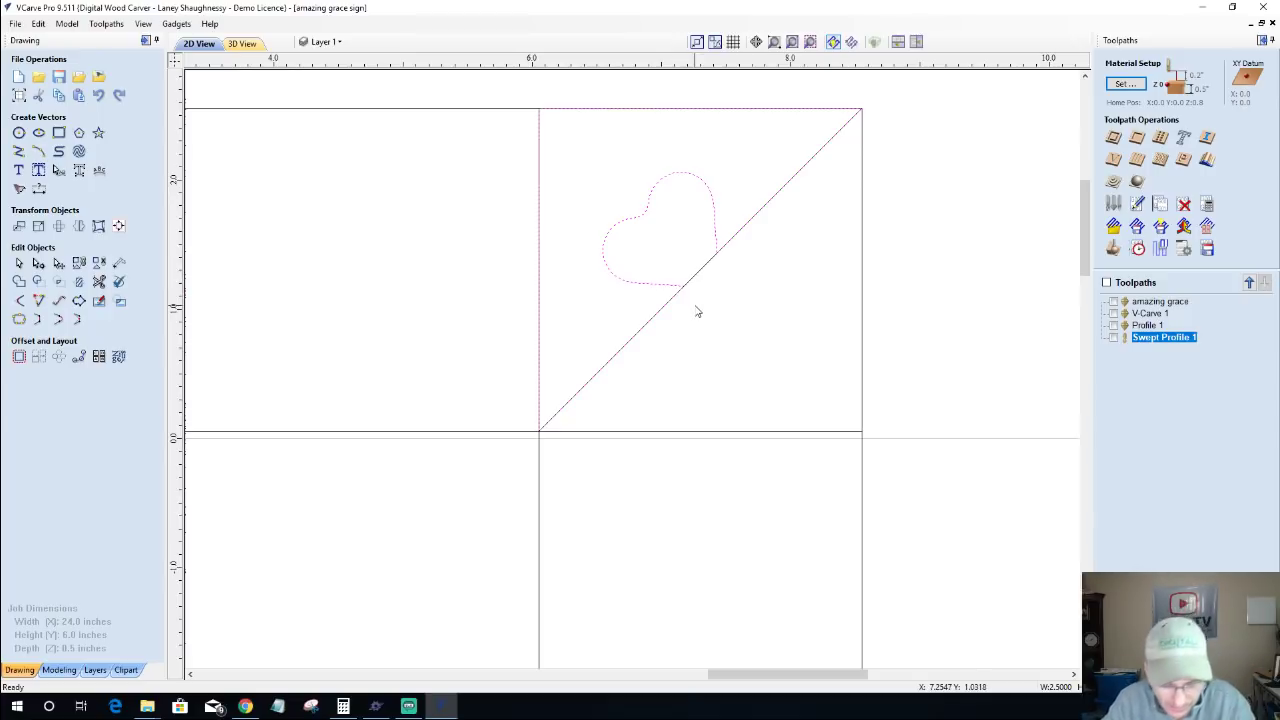
{"action": "left_click", "coordinate": [643, 285]}
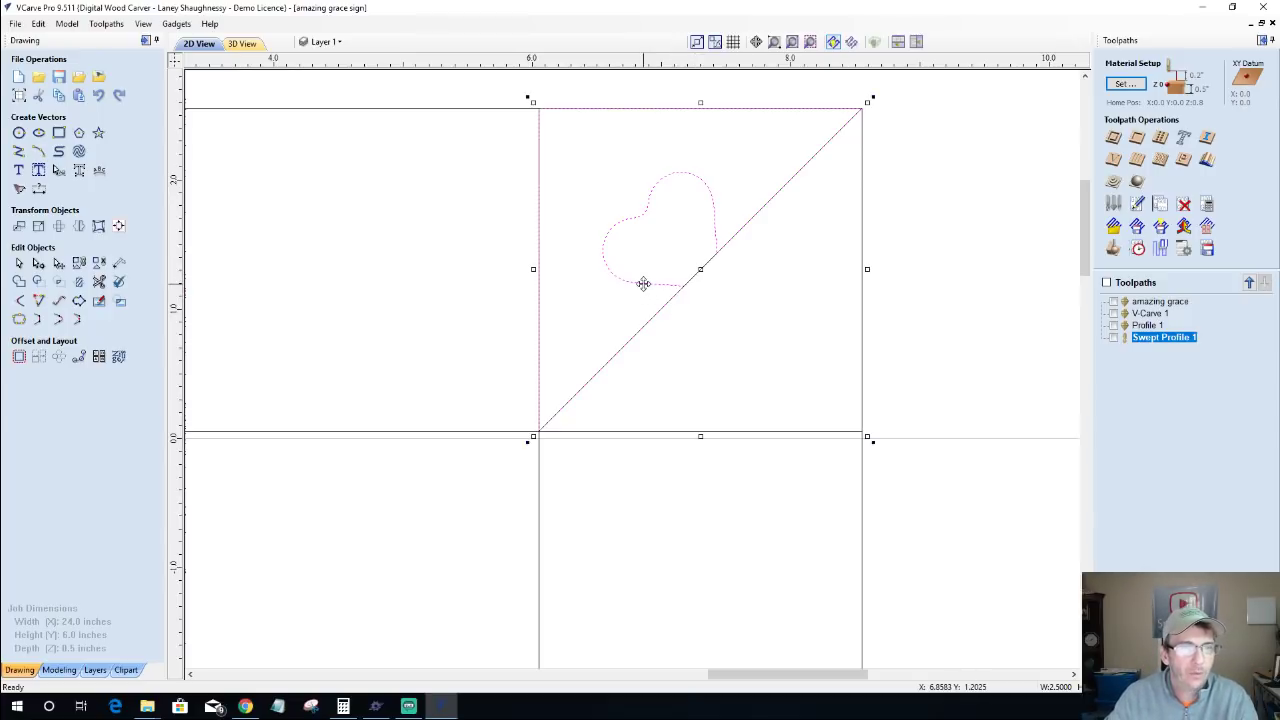
{"action": "left_click", "coordinate": [664, 312]}
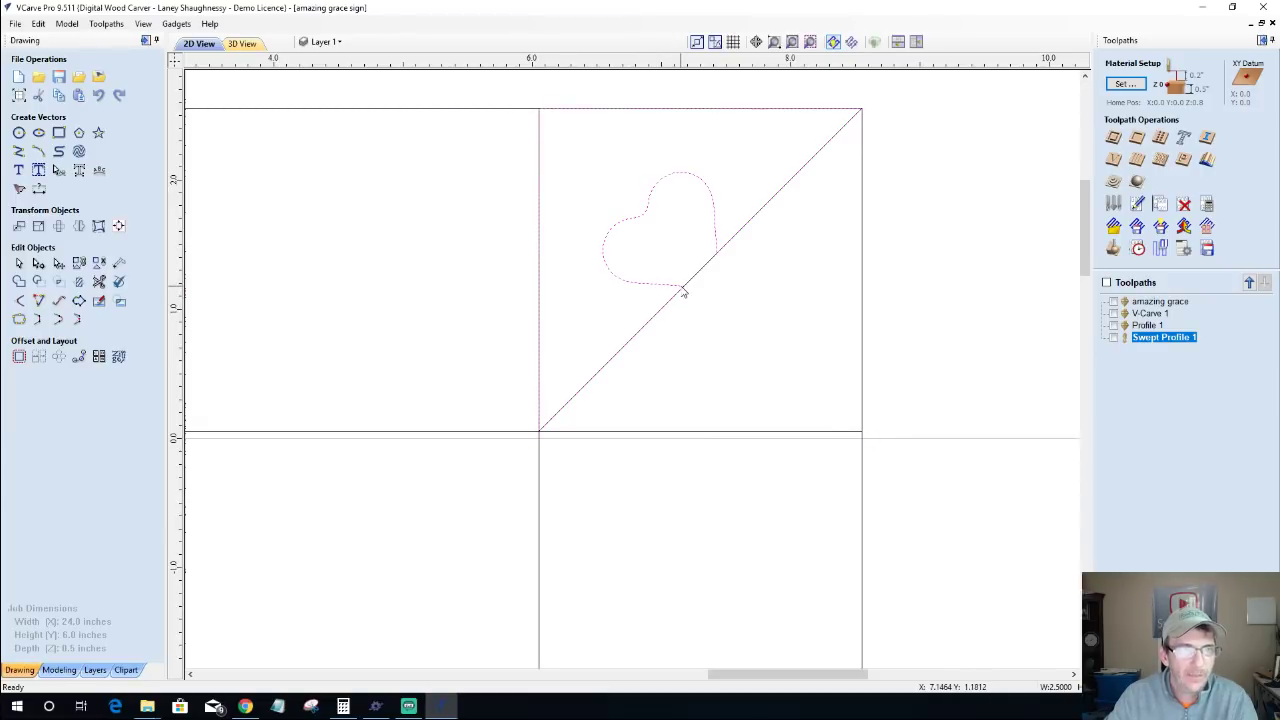
{"action": "scroll", "coordinate": [664, 265], "scroll_direction": "up", "scroll_amount": 2}
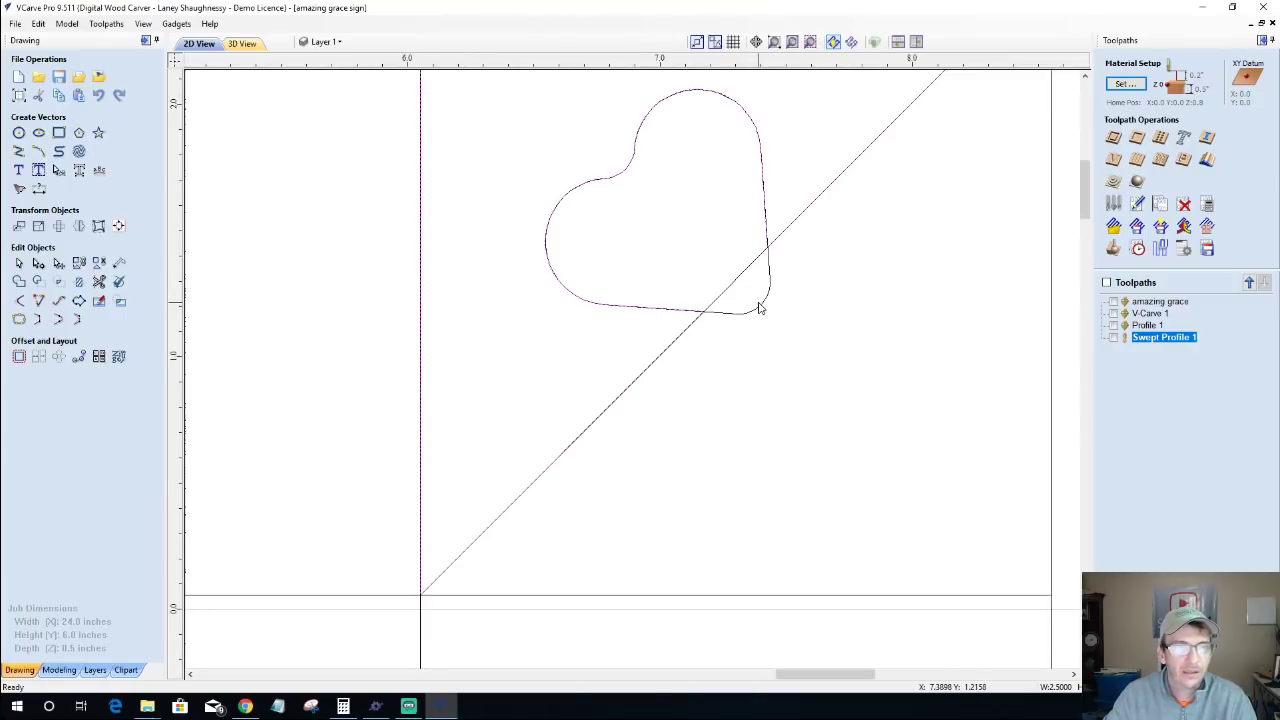
{"action": "scroll", "coordinate": [758, 310], "scroll_direction": "down", "scroll_amount": 1}
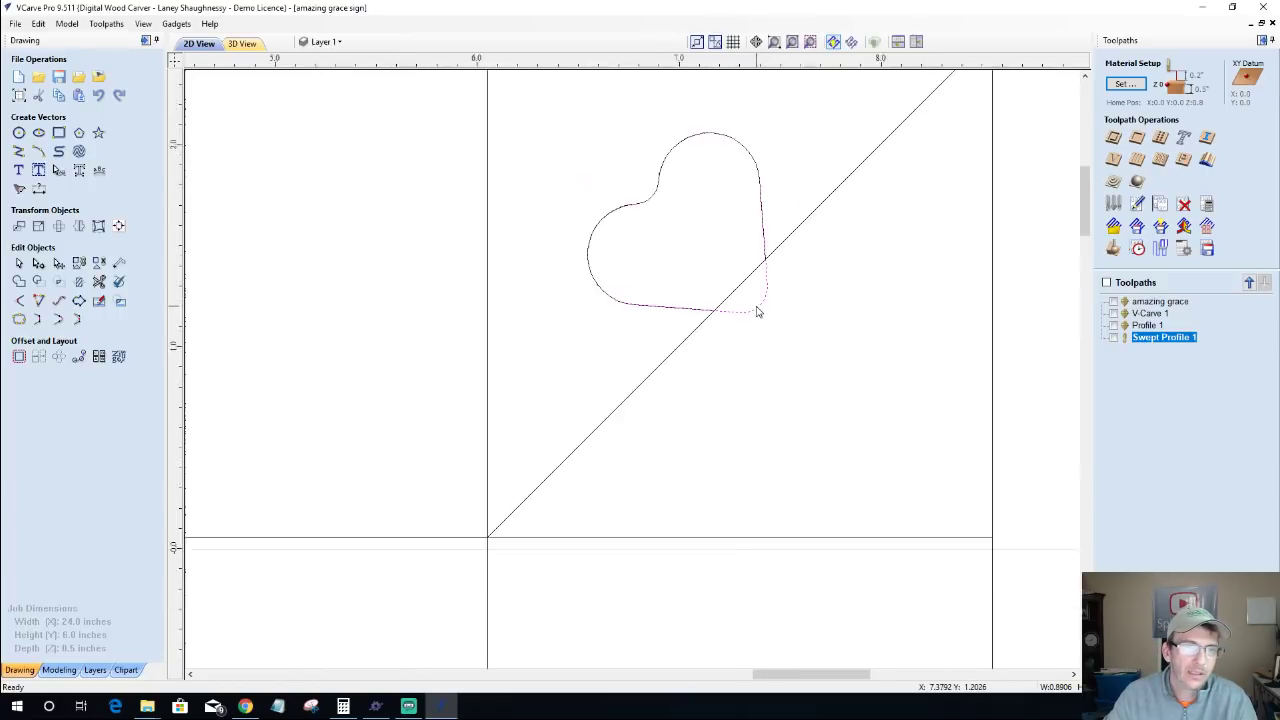
{"action": "scroll", "coordinate": [758, 310], "scroll_direction": "down", "scroll_amount": 2}
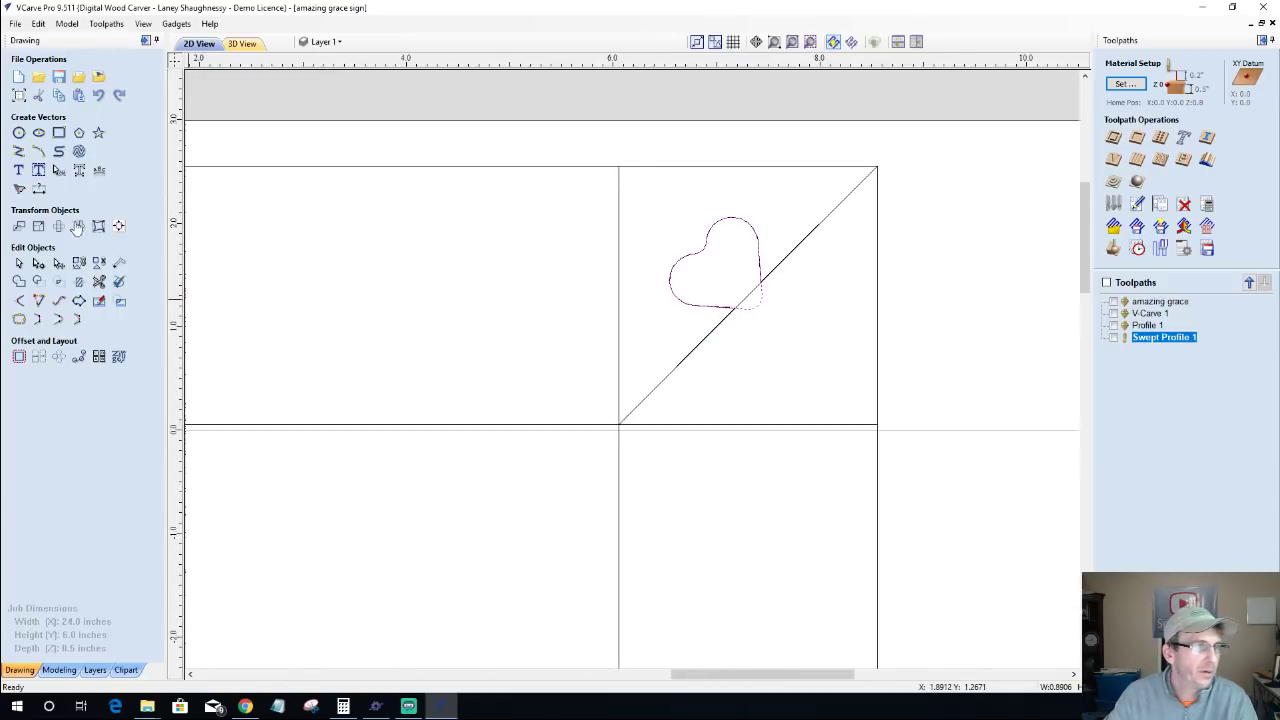
Step: Draw a closed polyline triangle through the square's lower-left, upper-right and lower-right corners
{"action": "left_click", "coordinate": [39, 189]}
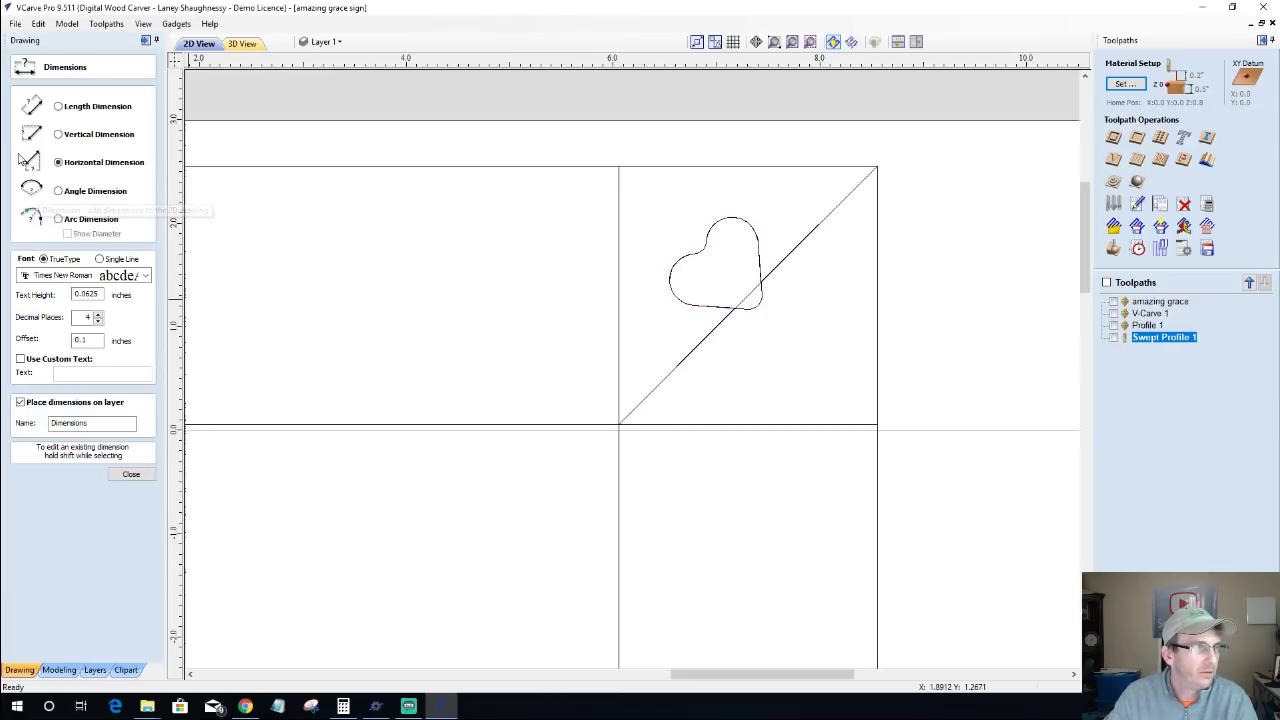
{"action": "key", "text": "Escape"}
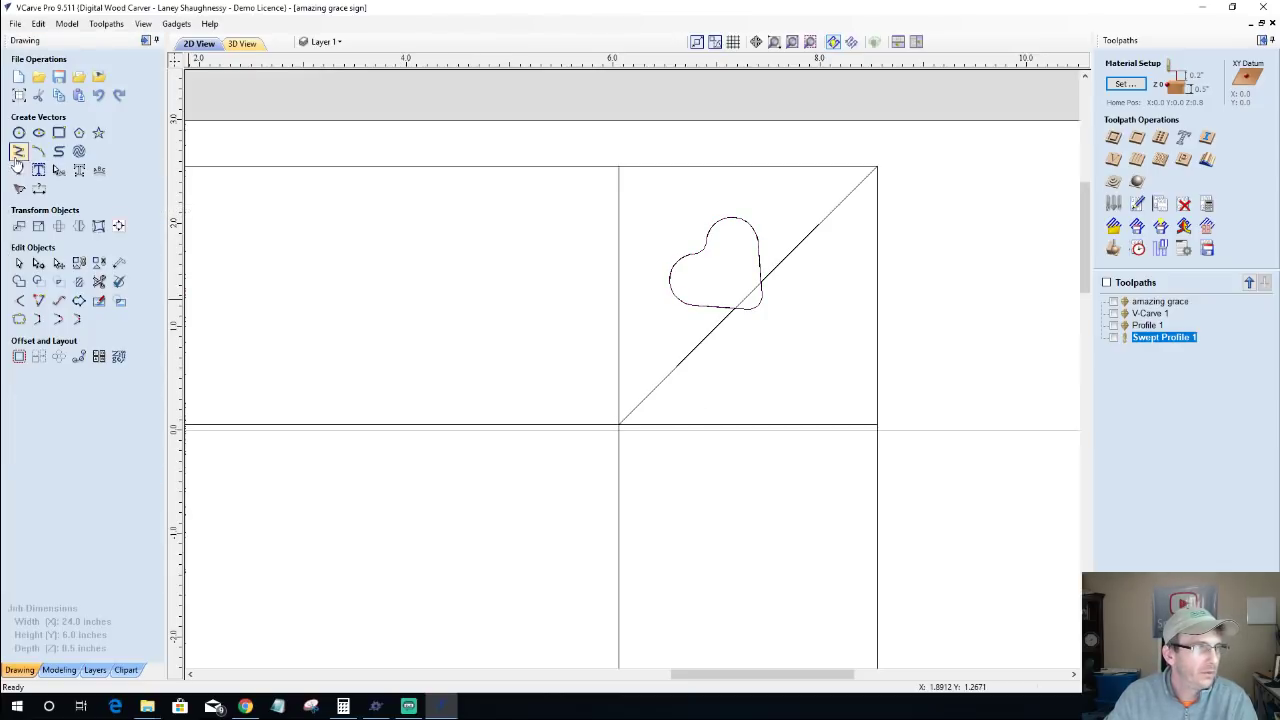
{"action": "left_click", "coordinate": [20, 153]}
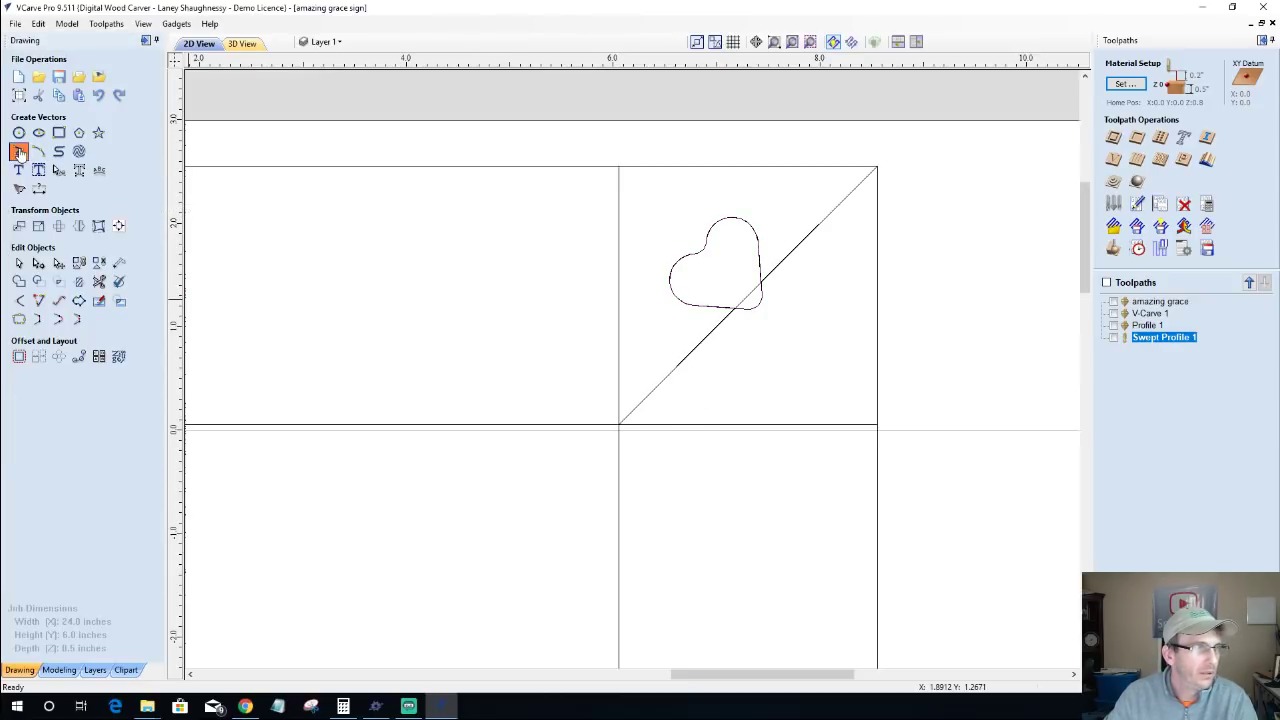
{"action": "left_click", "coordinate": [625, 418]}
{"action": "left_click", "coordinate": [876, 167]}
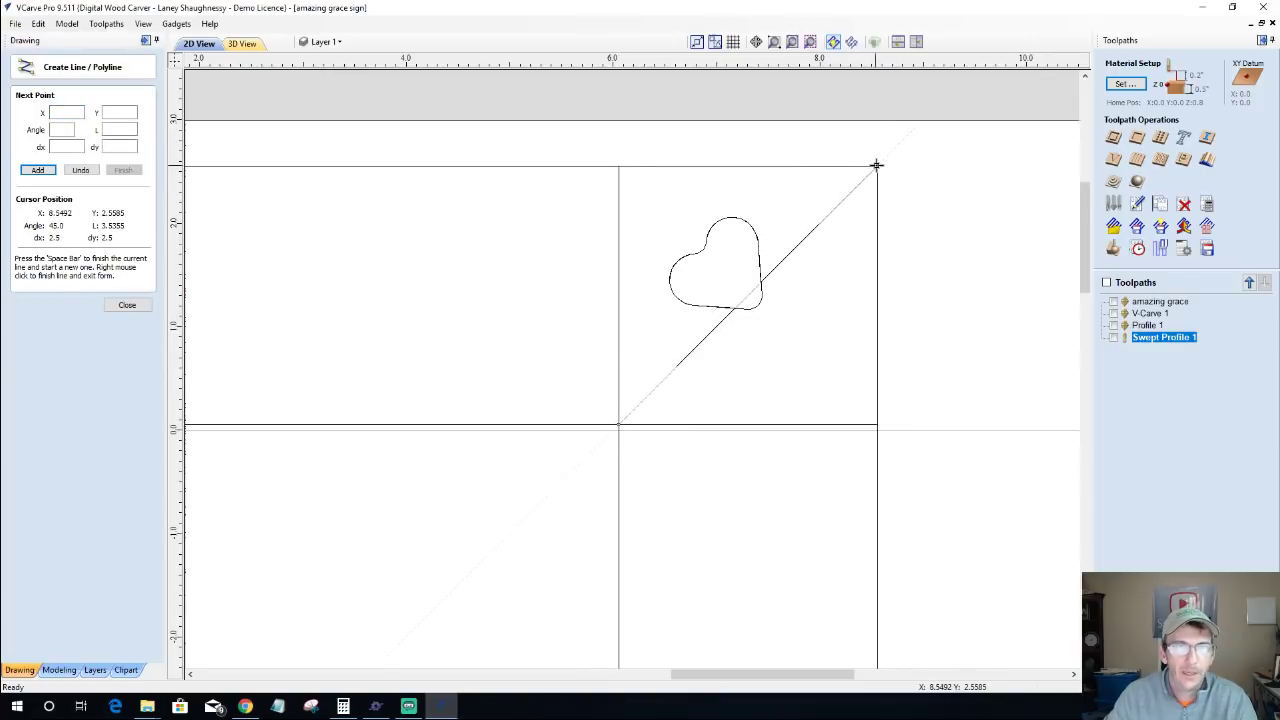
{"action": "left_click", "coordinate": [877, 425]}
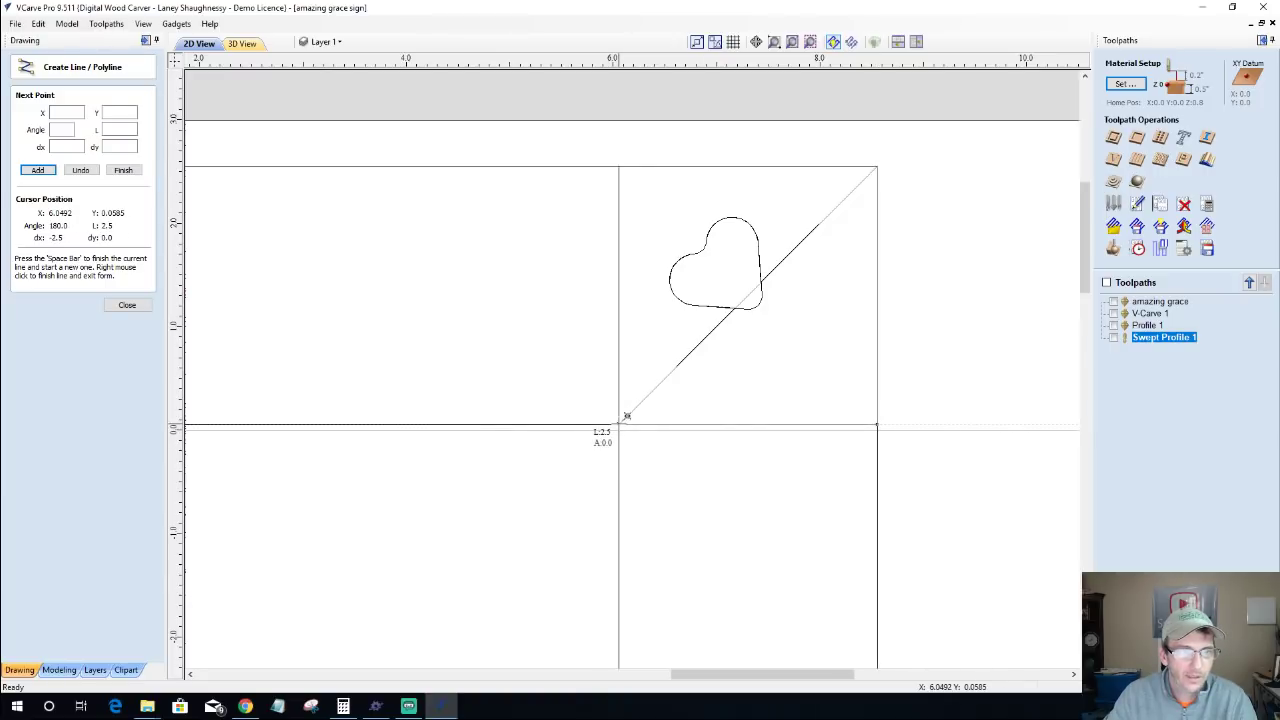
{"action": "left_click", "coordinate": [626, 417]}
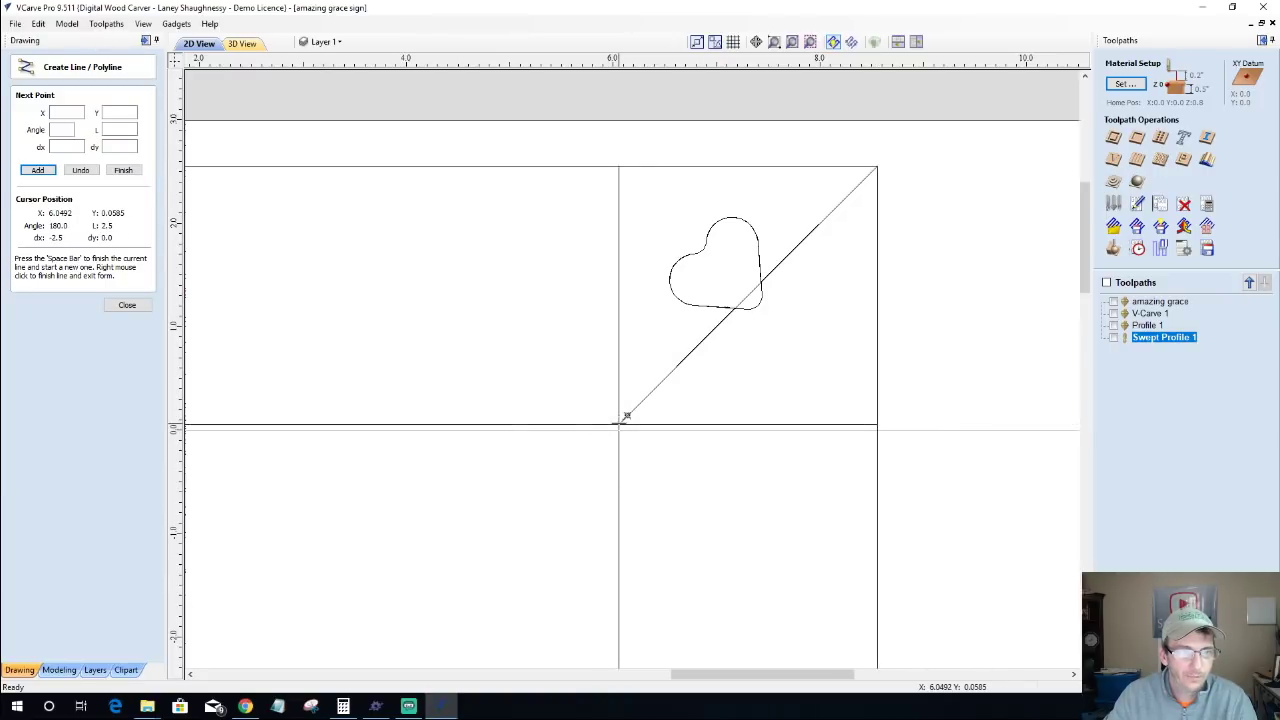
{"action": "left_click", "coordinate": [118, 306]}
{"action": "left_click", "coordinate": [784, 426]}
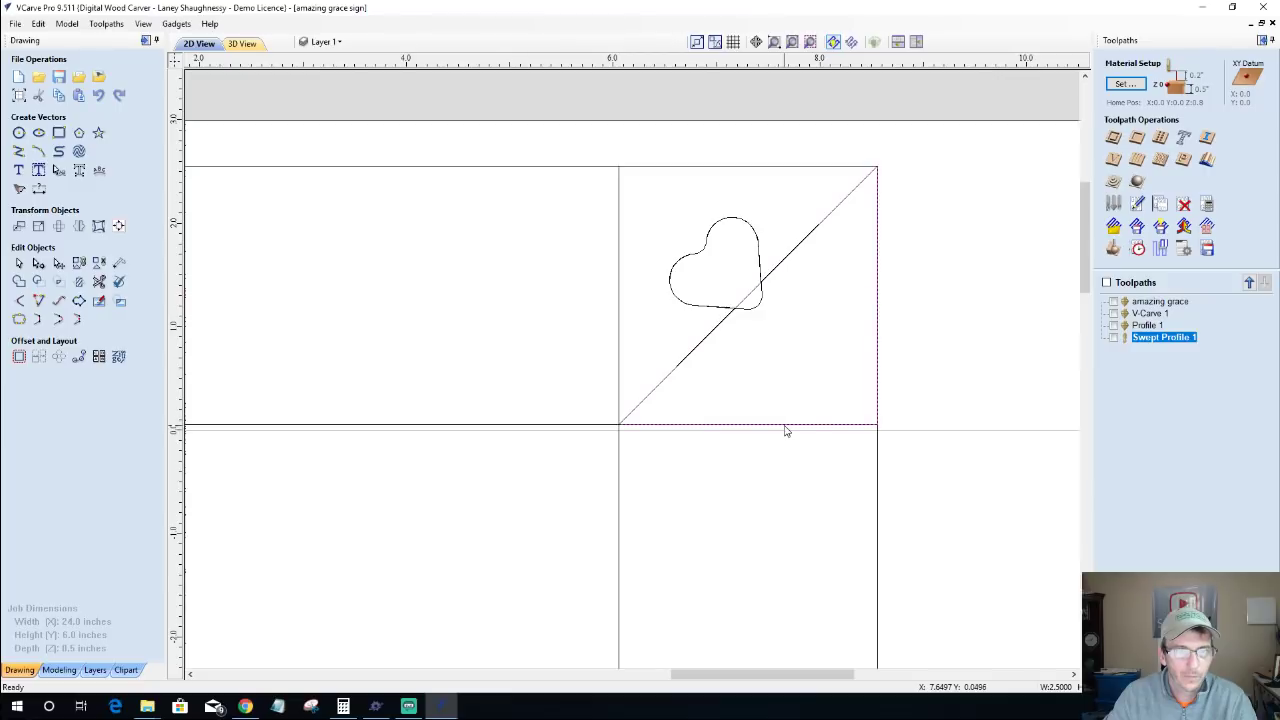
Step: Trim off the heart's lower-right corner and the diagonal segment inside the heart
{"action": "scroll", "coordinate": [763, 317], "scroll_direction": "up", "scroll_amount": 3}
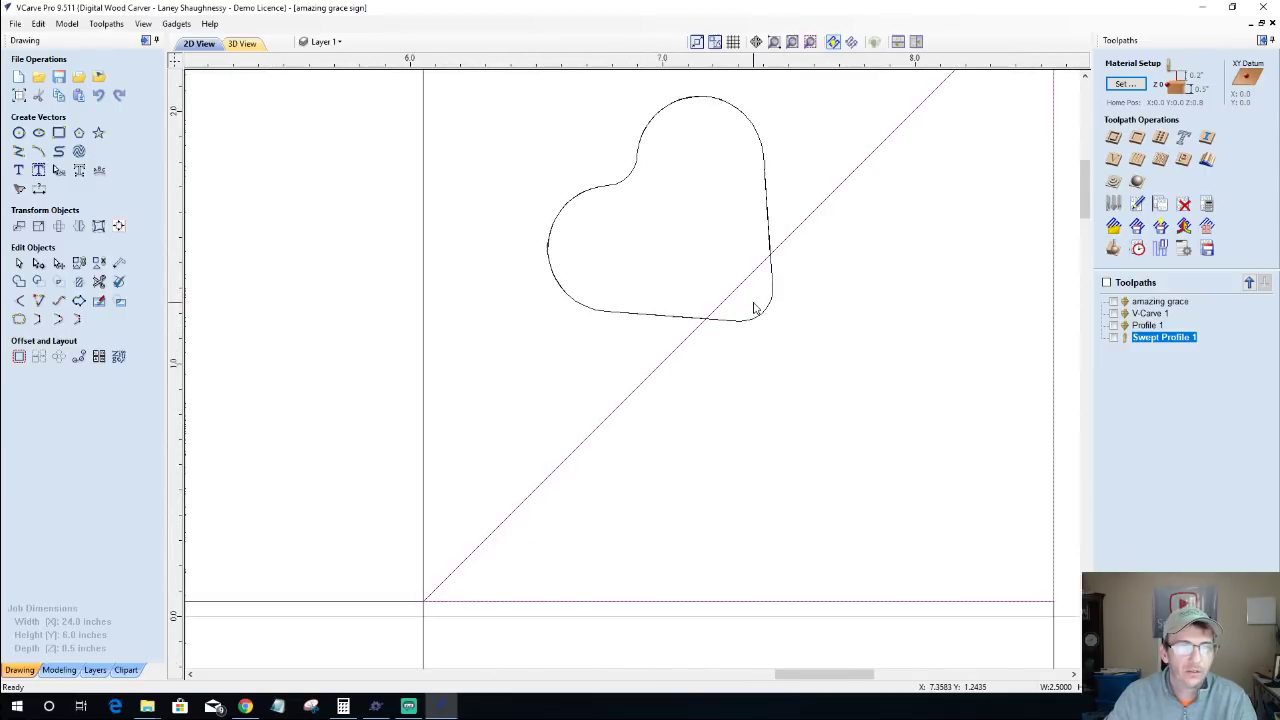
{"action": "left_click", "coordinate": [99, 301]}
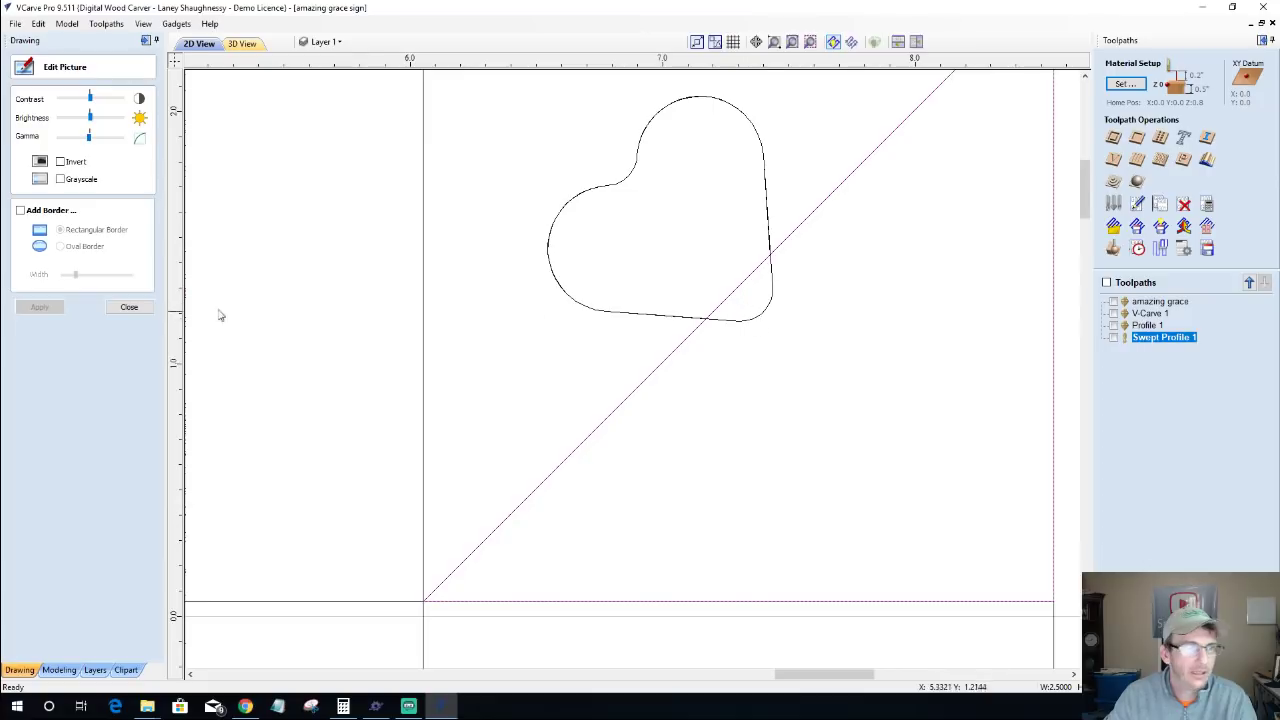
{"action": "left_click", "coordinate": [129, 307]}
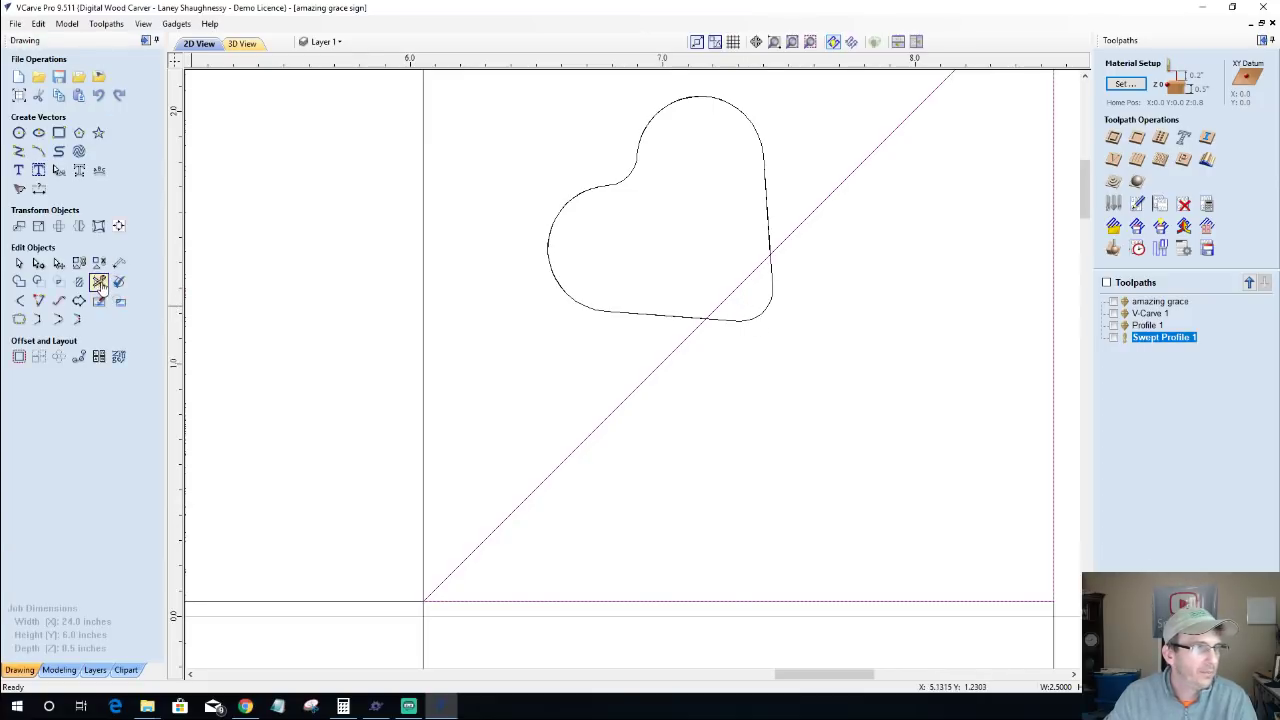
{"action": "left_click", "coordinate": [99, 285]}
{"action": "left_click", "coordinate": [757, 320]}
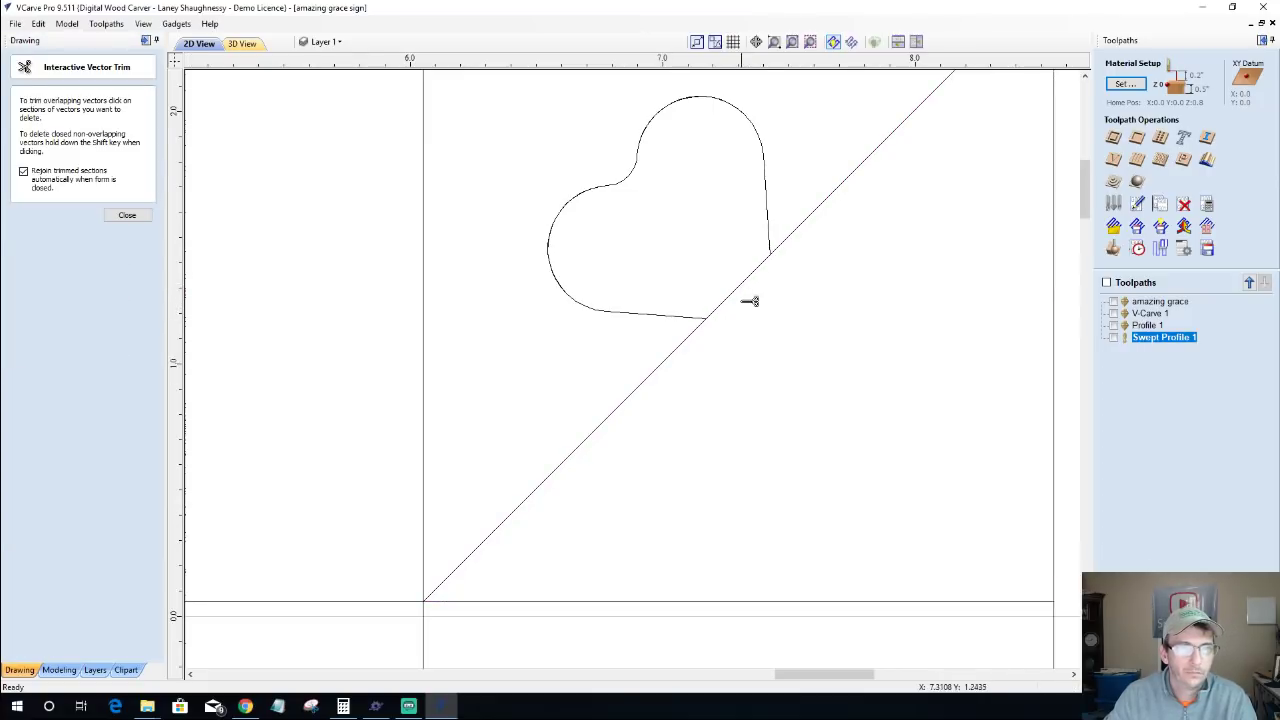
{"action": "left_click", "coordinate": [745, 288]}
{"action": "left_click", "coordinate": [127, 215]}
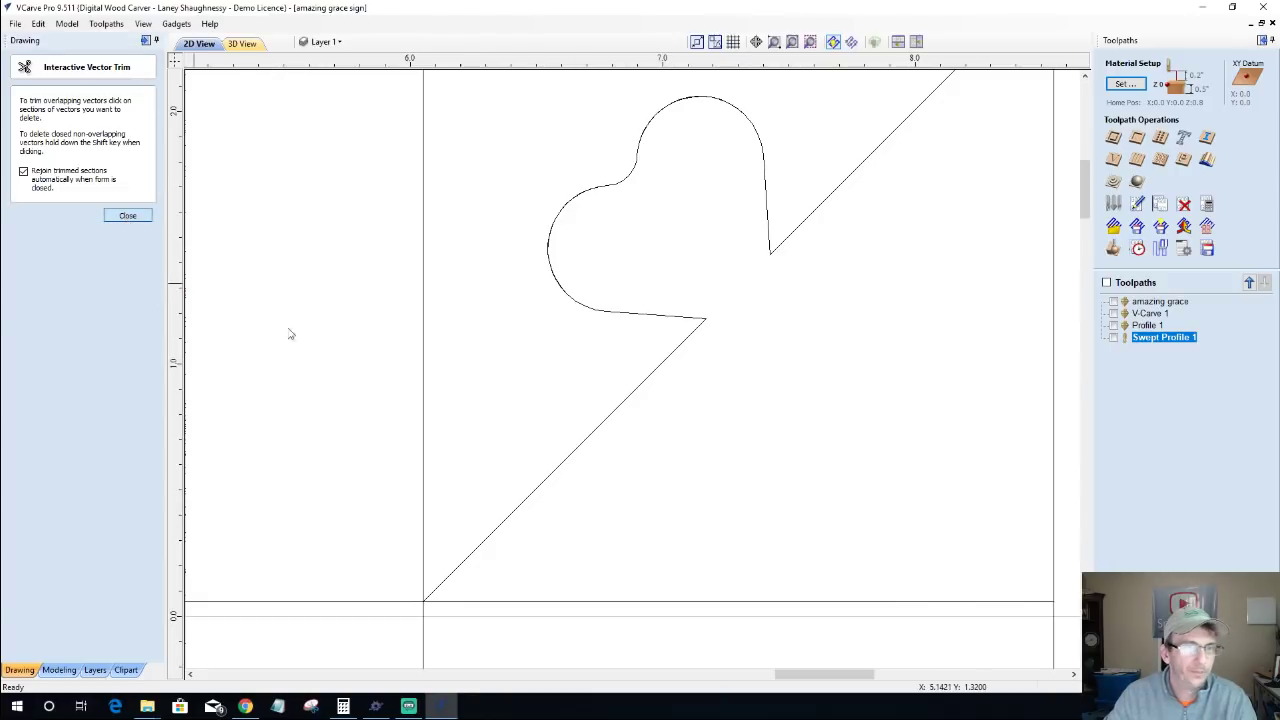
{"action": "scroll", "coordinate": [598, 396], "scroll_direction": "down", "scroll_amount": 3}
{"action": "scroll", "coordinate": [601, 410], "scroll_direction": "down", "scroll_amount": 2}
{"action": "scroll", "coordinate": [606, 432], "scroll_direction": "up", "scroll_amount": 2}
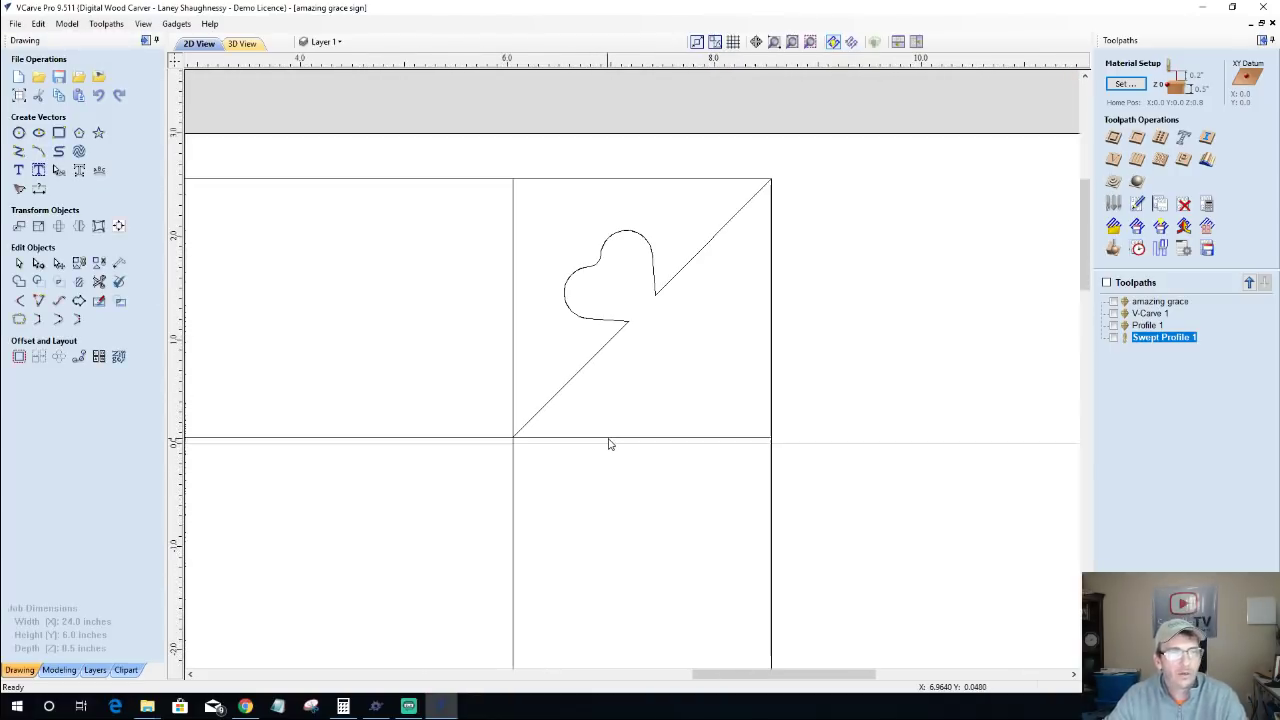
{"action": "left_click", "coordinate": [514, 474]}
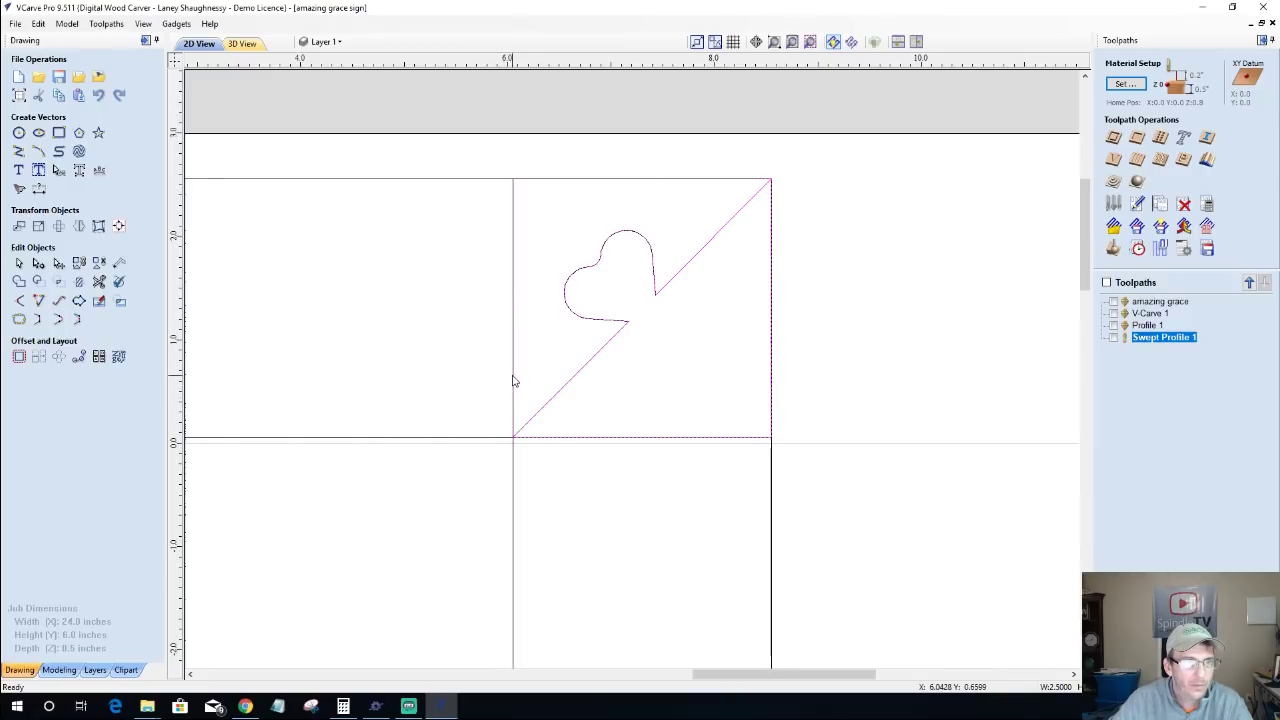
Step: Move the heart piece and the lines below it further right on the board
{"action": "left_click", "coordinate": [512, 504]}
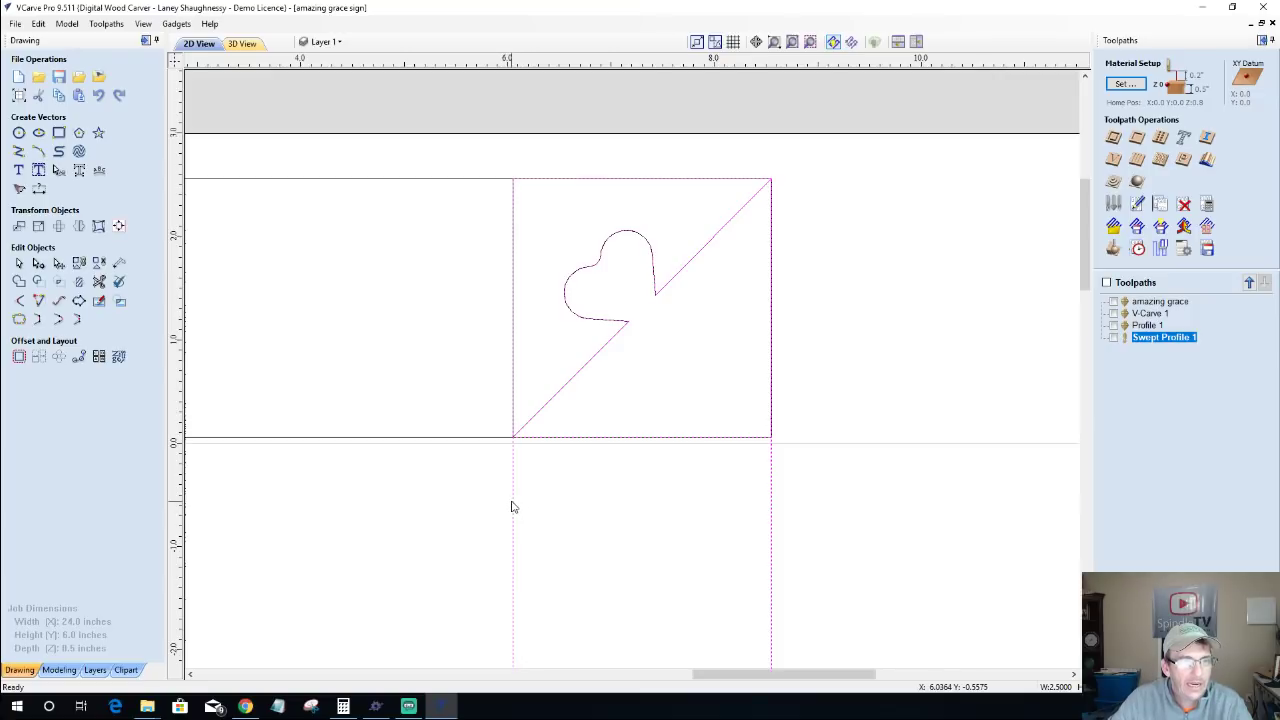
{"action": "scroll", "coordinate": [508, 500], "scroll_direction": "down", "scroll_amount": 3}
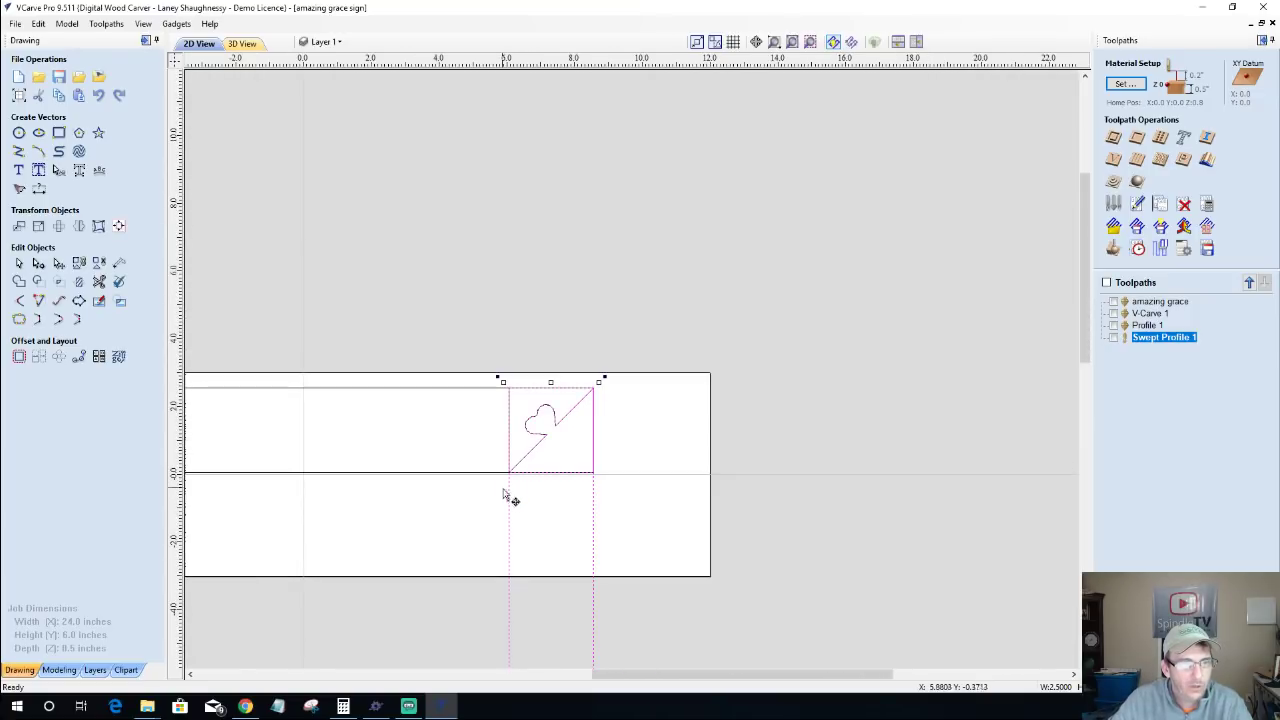
{"action": "left_click_drag", "start_coordinate": [509, 500], "coordinate": [603, 499]}
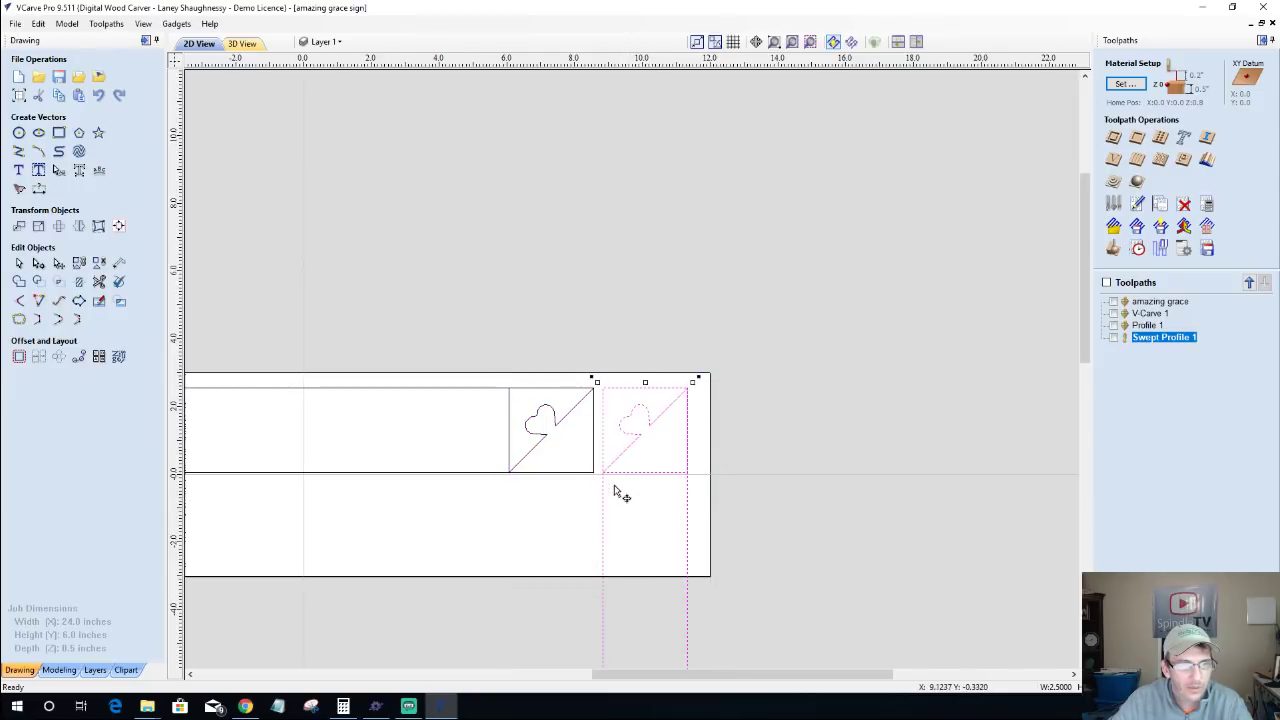
{"action": "scroll", "coordinate": [629, 471], "scroll_direction": "up", "scroll_amount": 3}
{"action": "scroll", "coordinate": [719, 465], "scroll_direction": "up", "scroll_amount": 2}
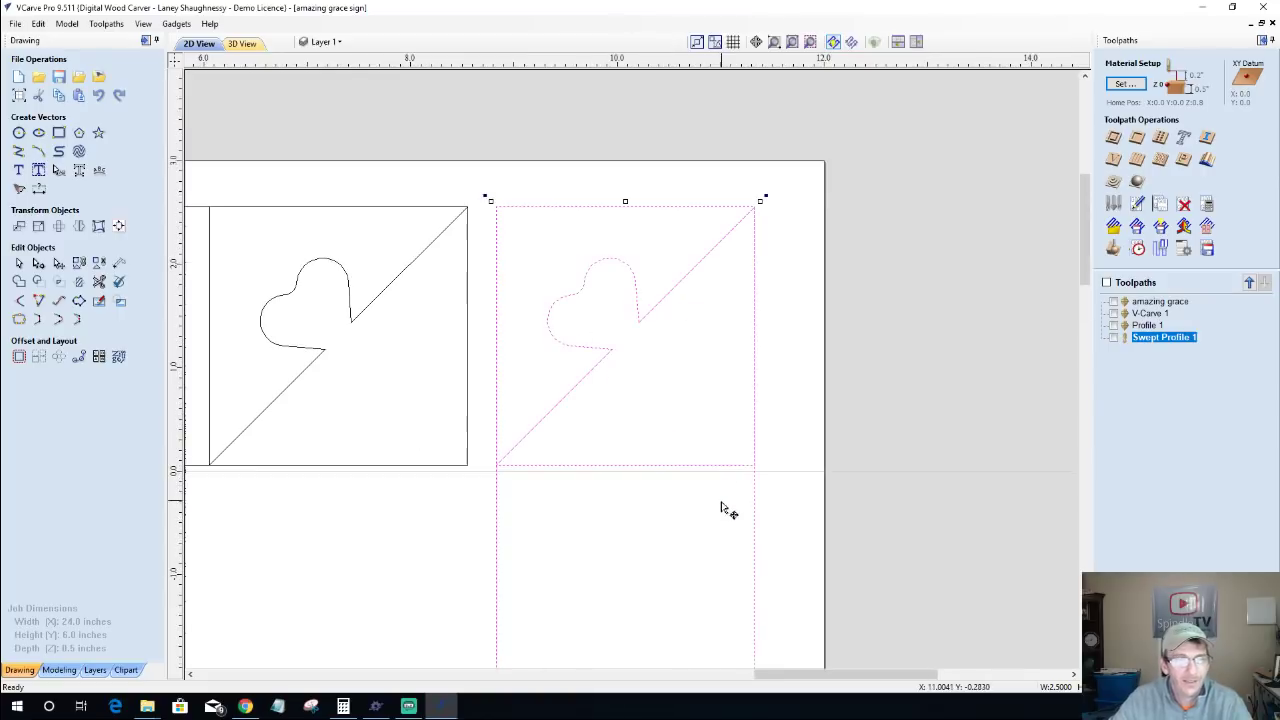
Step: Trim the right piece's bottom edge and the left square's right, bottom and left edges
{"action": "left_click", "coordinate": [98, 282]}
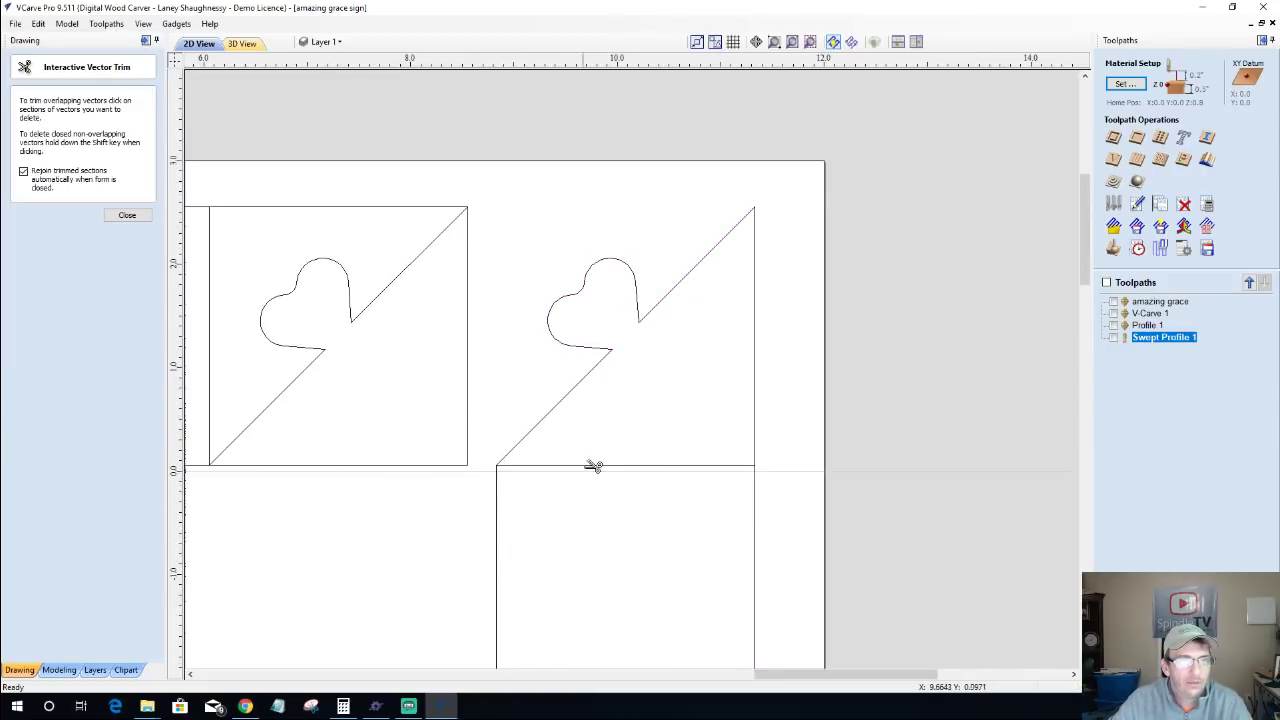
{"action": "left_click", "coordinate": [650, 468]}
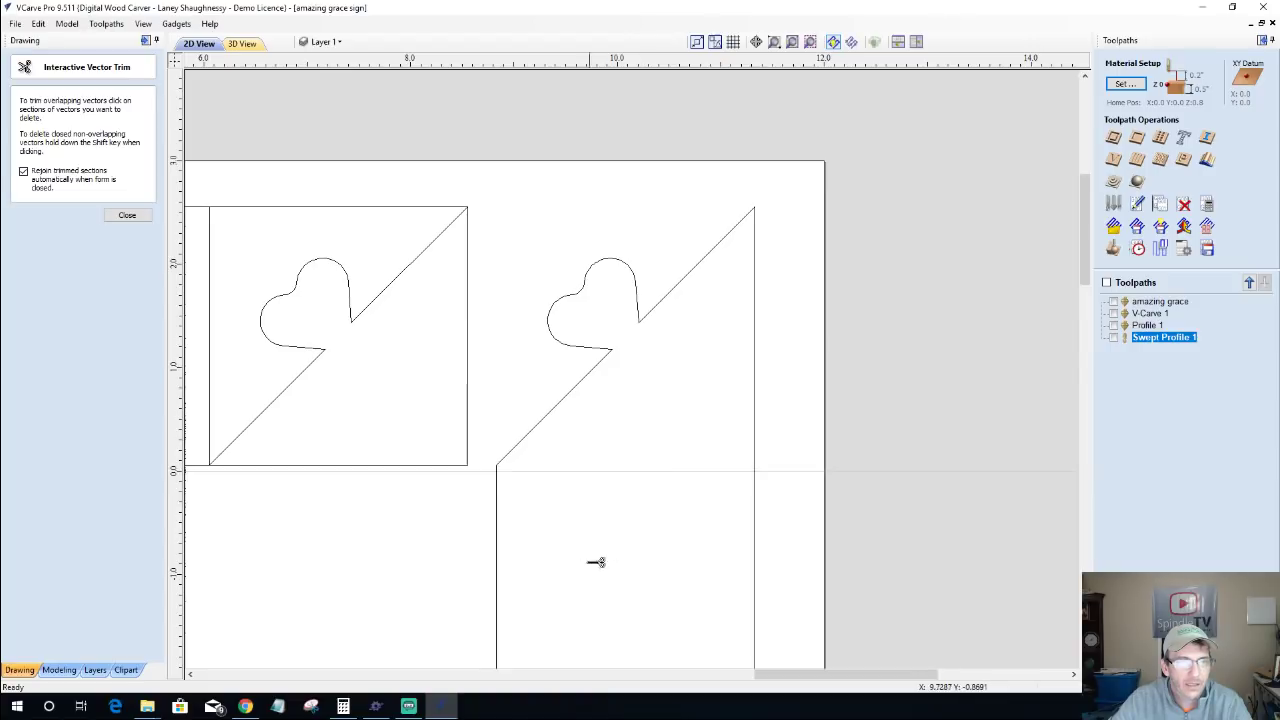
{"action": "scroll", "coordinate": [614, 471], "scroll_direction": "down", "scroll_amount": 2}
{"action": "scroll", "coordinate": [598, 571], "scroll_direction": "down", "scroll_amount": 2}
{"action": "scroll", "coordinate": [598, 571], "scroll_direction": "up", "scroll_amount": 3}
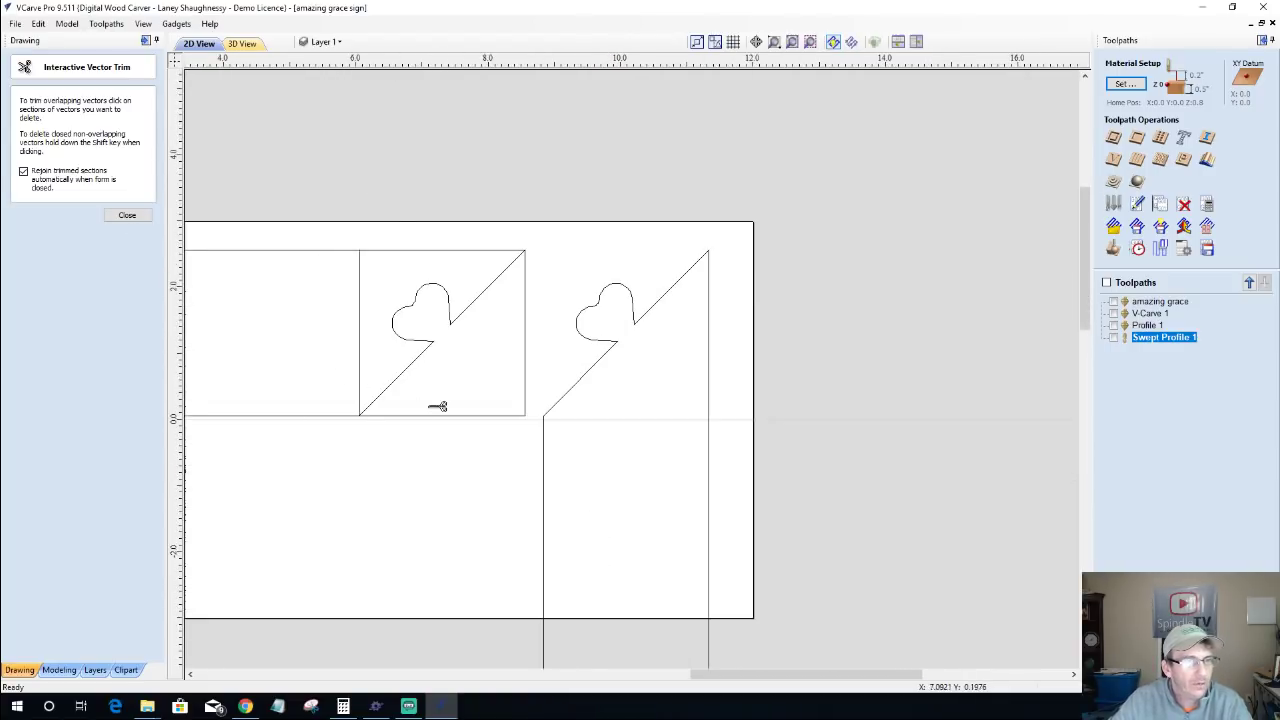
{"action": "left_click", "coordinate": [469, 416]}
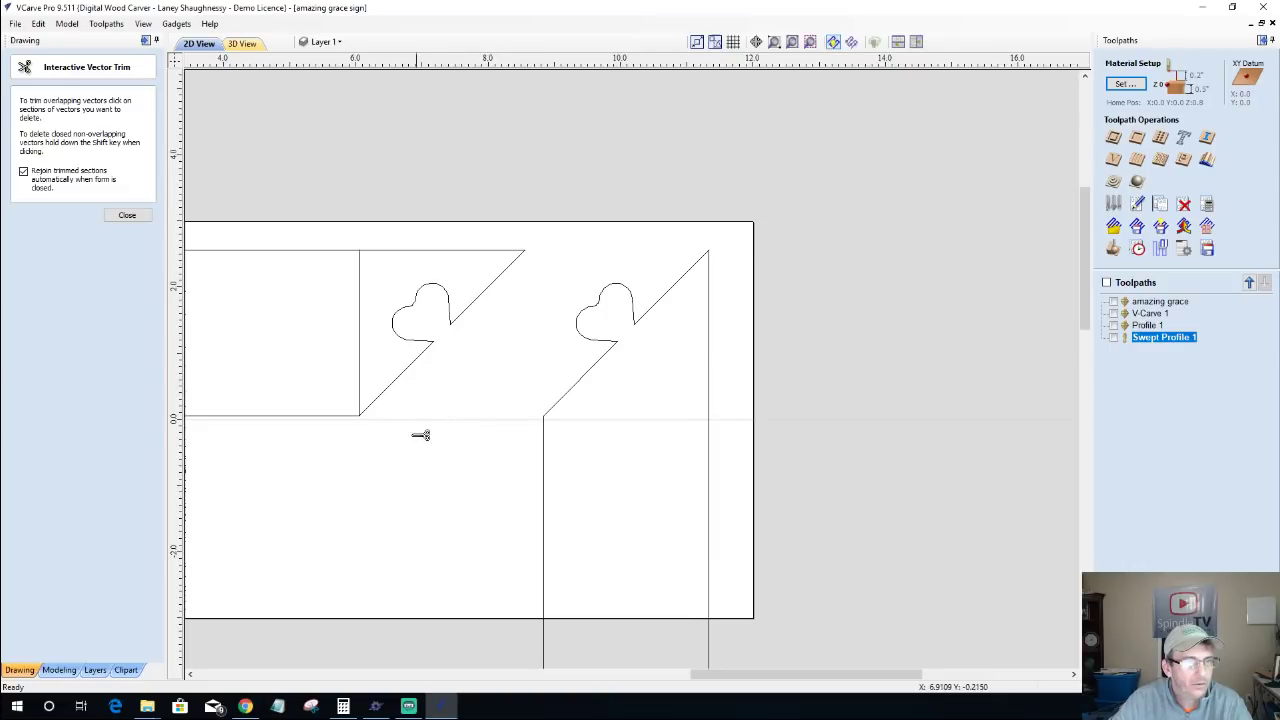
{"action": "left_click", "coordinate": [364, 368]}
{"action": "left_click", "coordinate": [127, 216]}
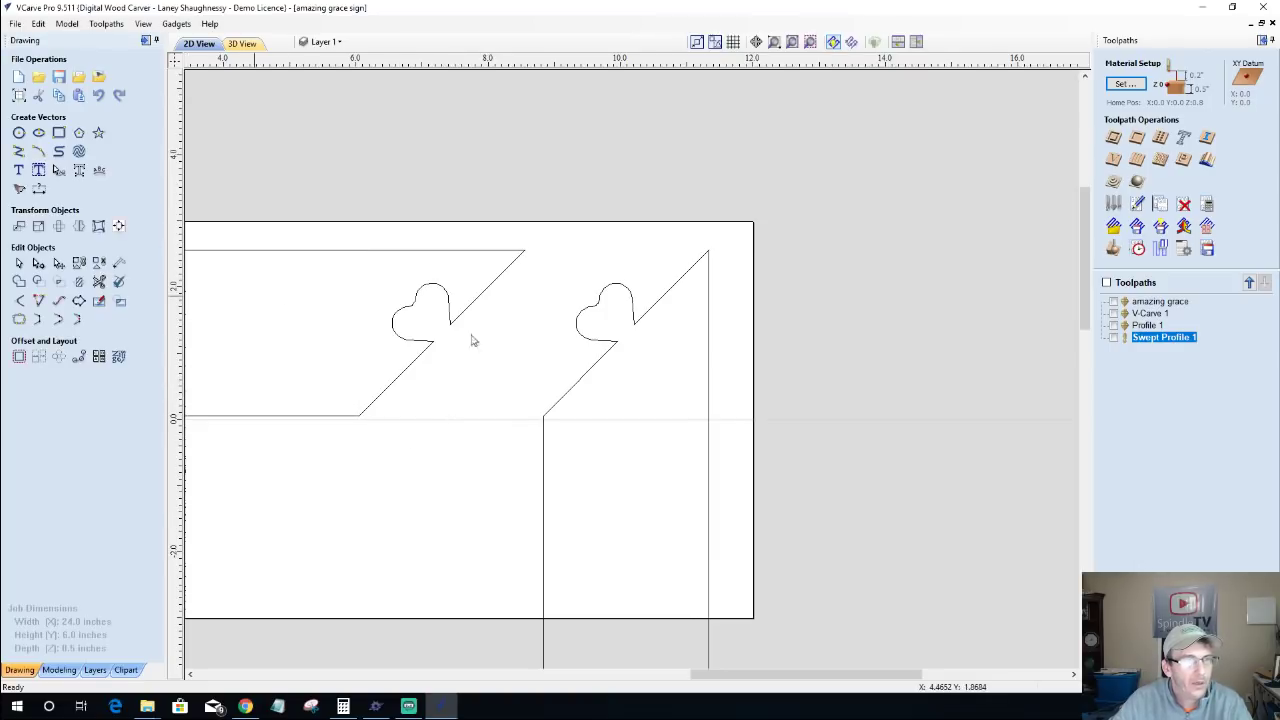
{"action": "left_click", "coordinate": [585, 340]}
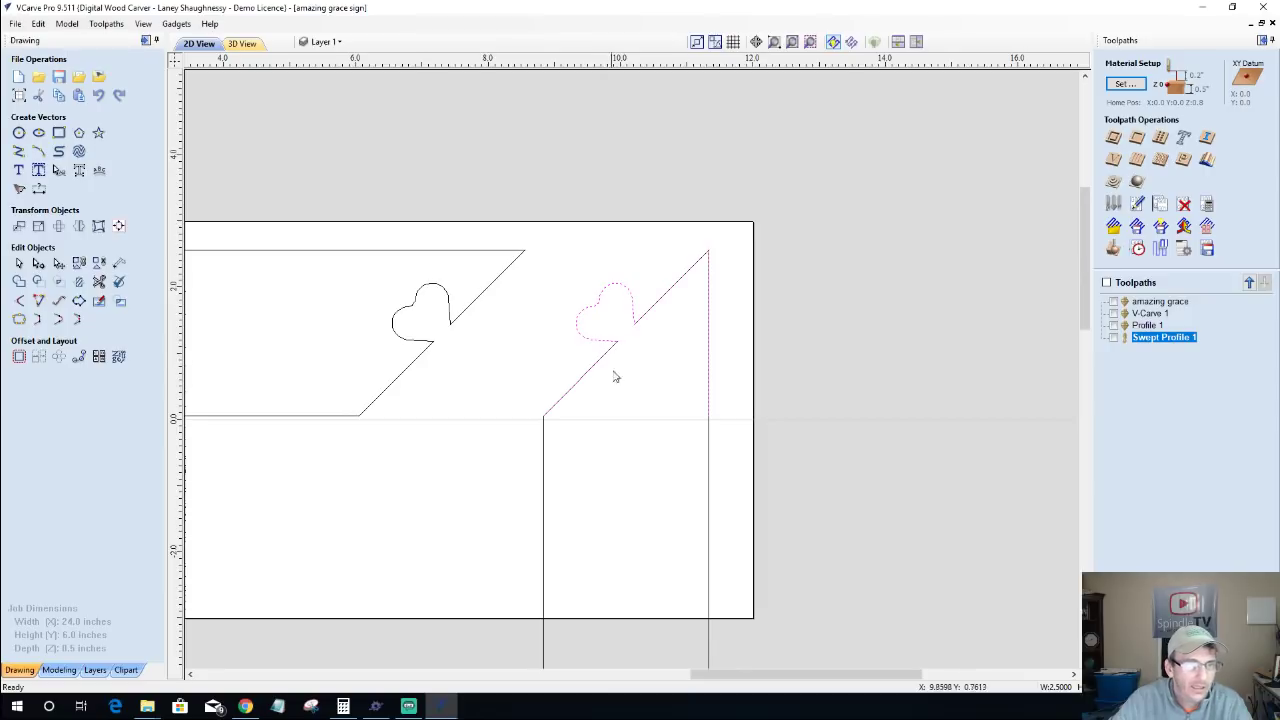
{"action": "left_click", "coordinate": [583, 360], "text": "shift"}
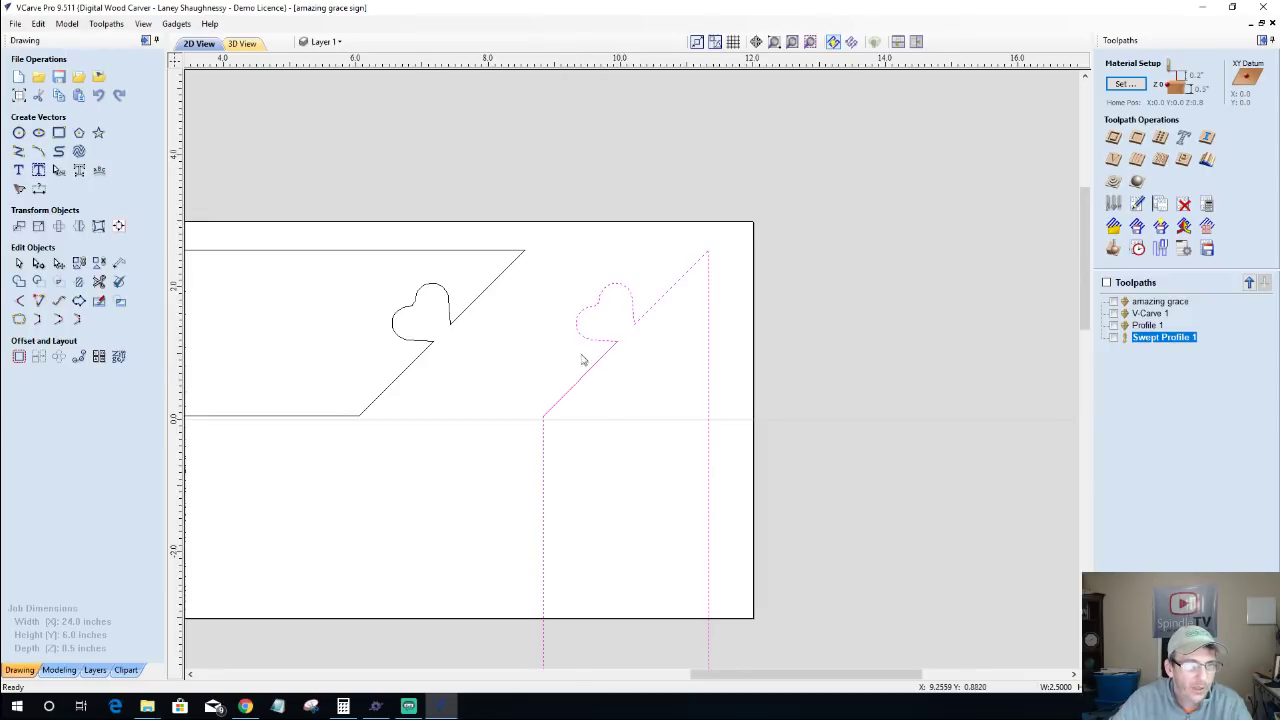
{"action": "left_click", "coordinate": [577, 332], "text": "shift"}
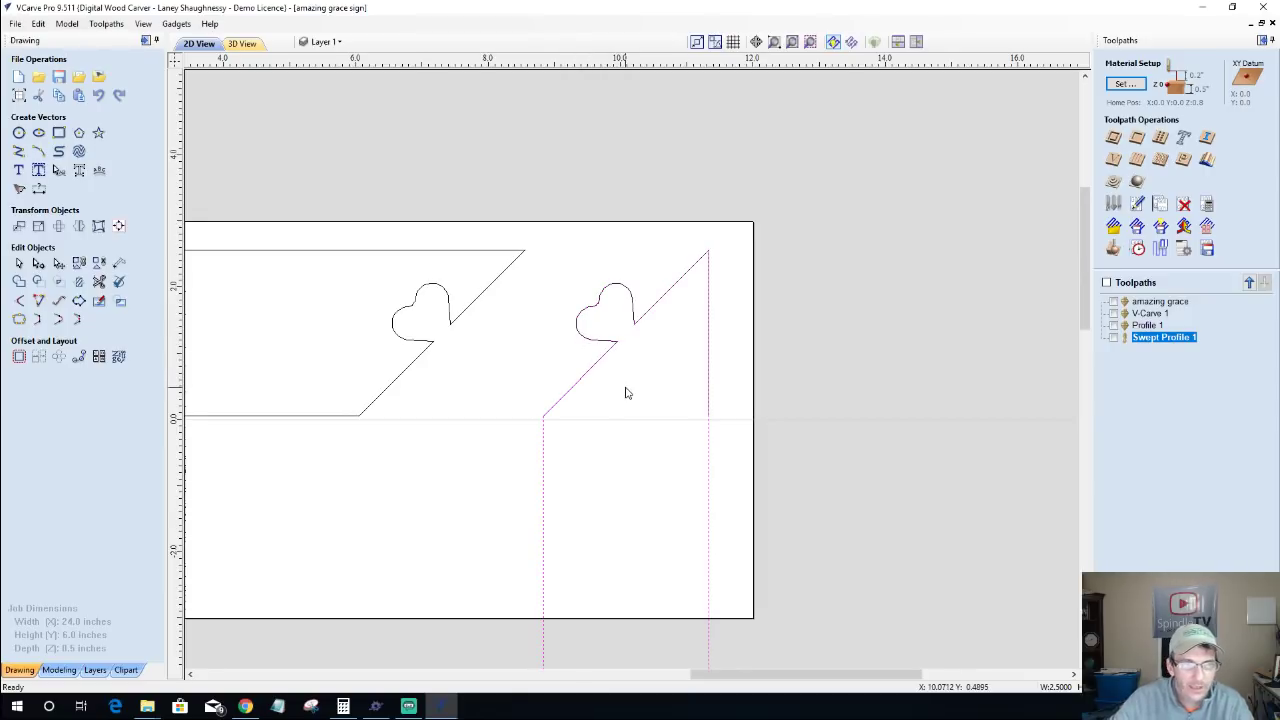
{"action": "scroll", "coordinate": [569, 380], "scroll_direction": "up", "scroll_amount": 4}
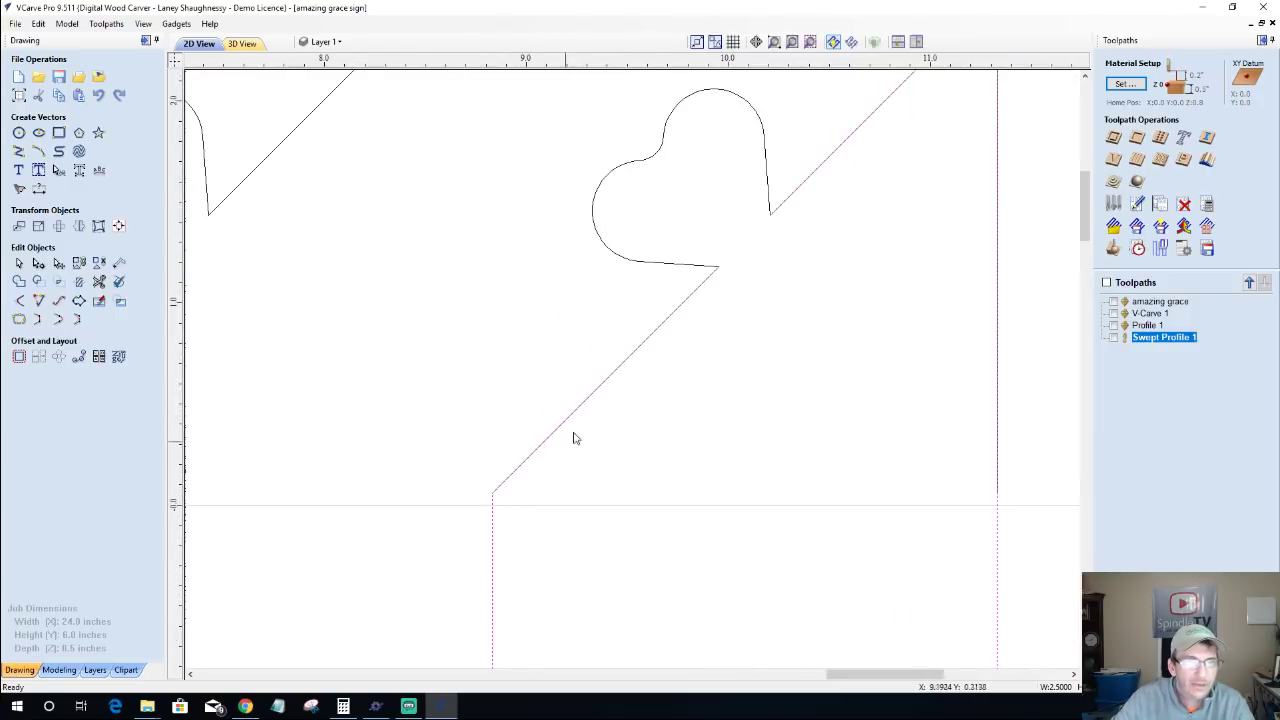
{"action": "scroll", "coordinate": [980, 440], "scroll_direction": "down", "scroll_amount": 4}
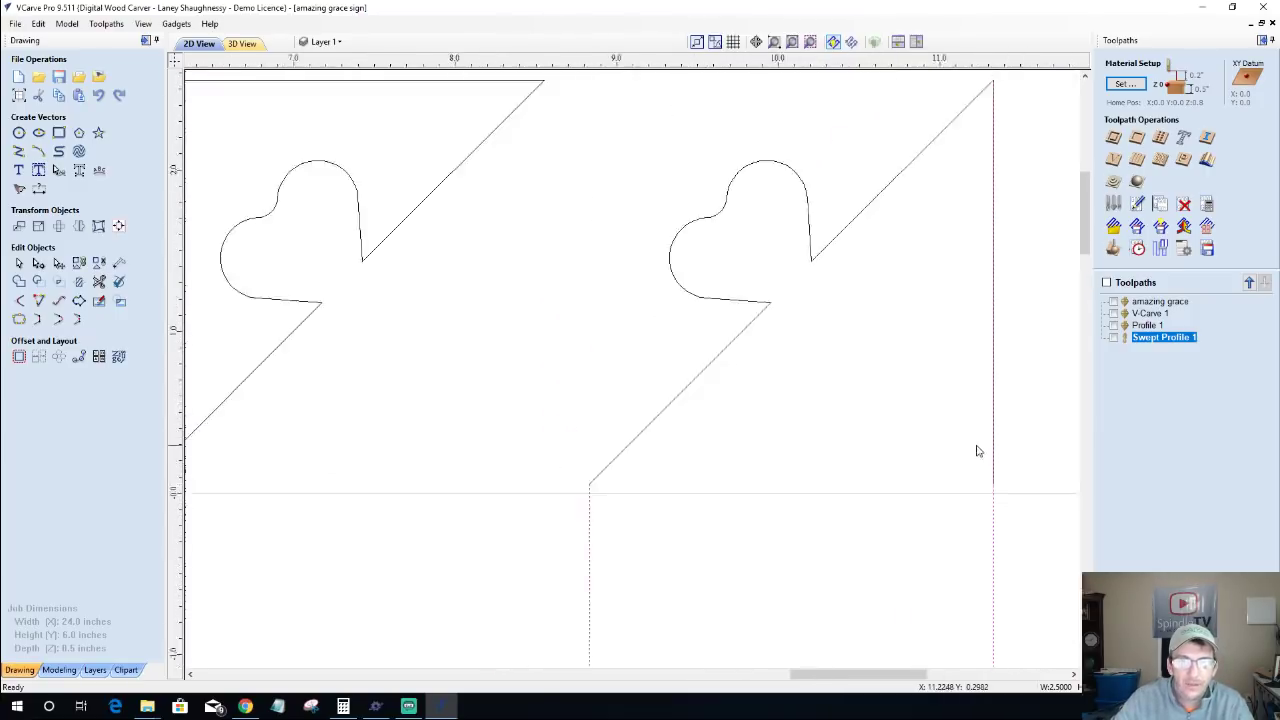
{"action": "scroll", "coordinate": [966, 449], "scroll_direction": "up", "scroll_amount": 2}
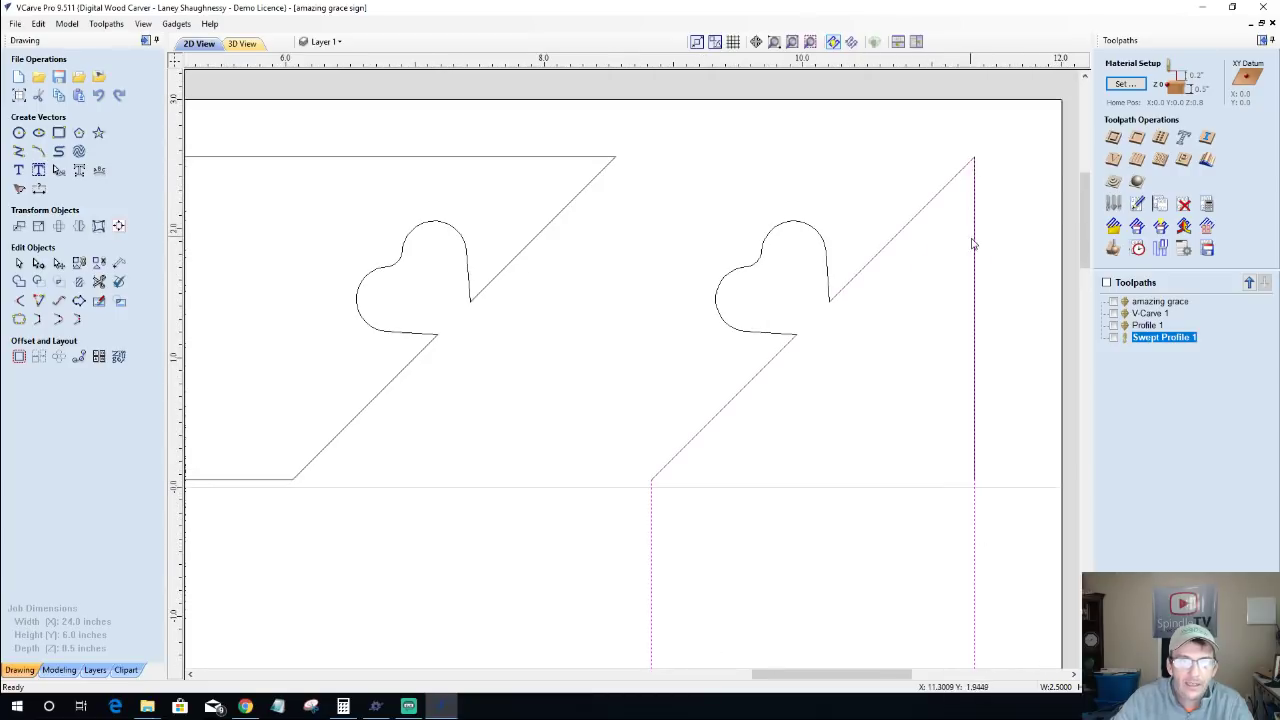
{"action": "left_click", "coordinate": [952, 342]}
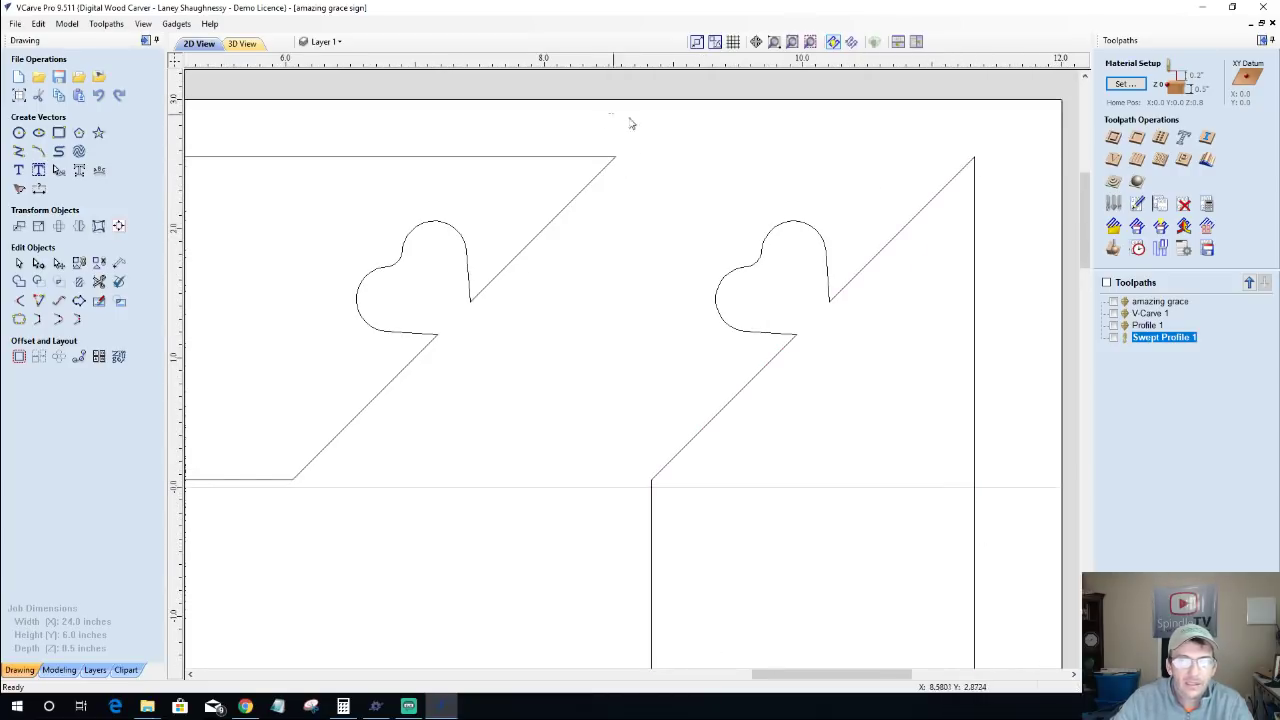
{"action": "left_click_drag", "start_coordinate": [630, 123], "coordinate": [1006, 524]}
{"action": "scroll", "coordinate": [1006, 526], "scroll_direction": "up", "scroll_amount": 2}
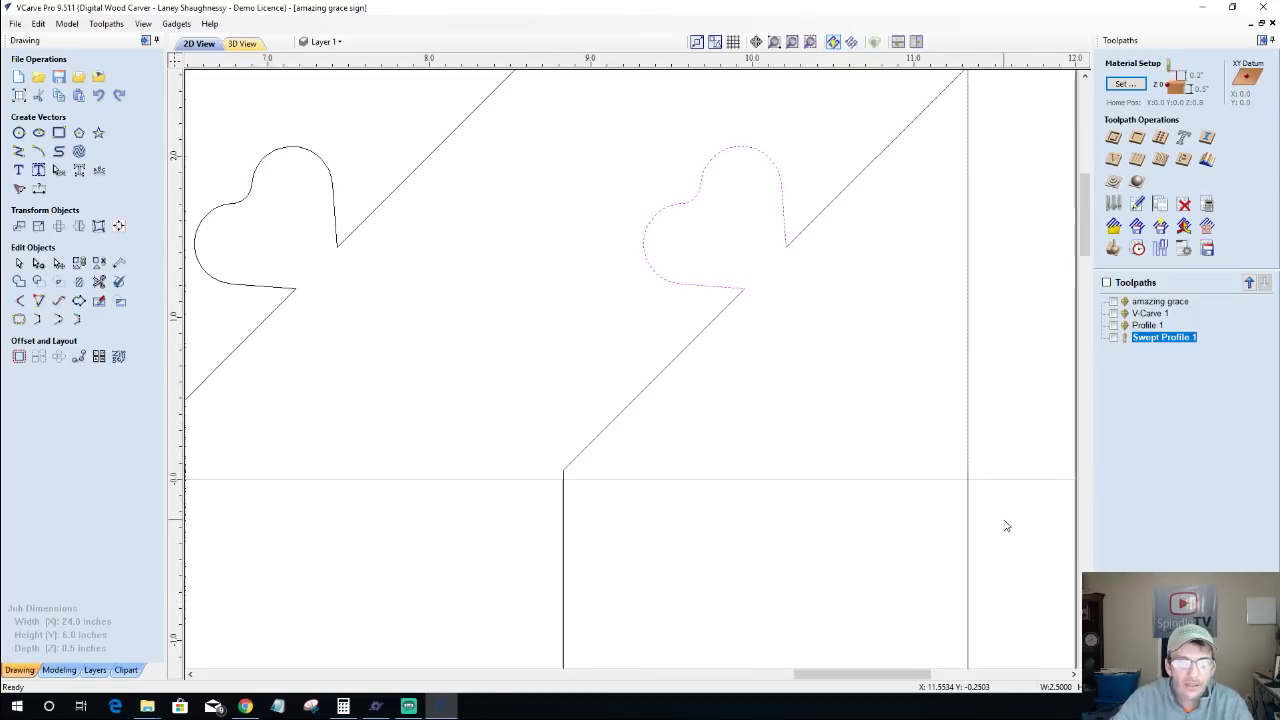
{"action": "scroll", "coordinate": [1006, 526], "scroll_direction": "down", "scroll_amount": 2}
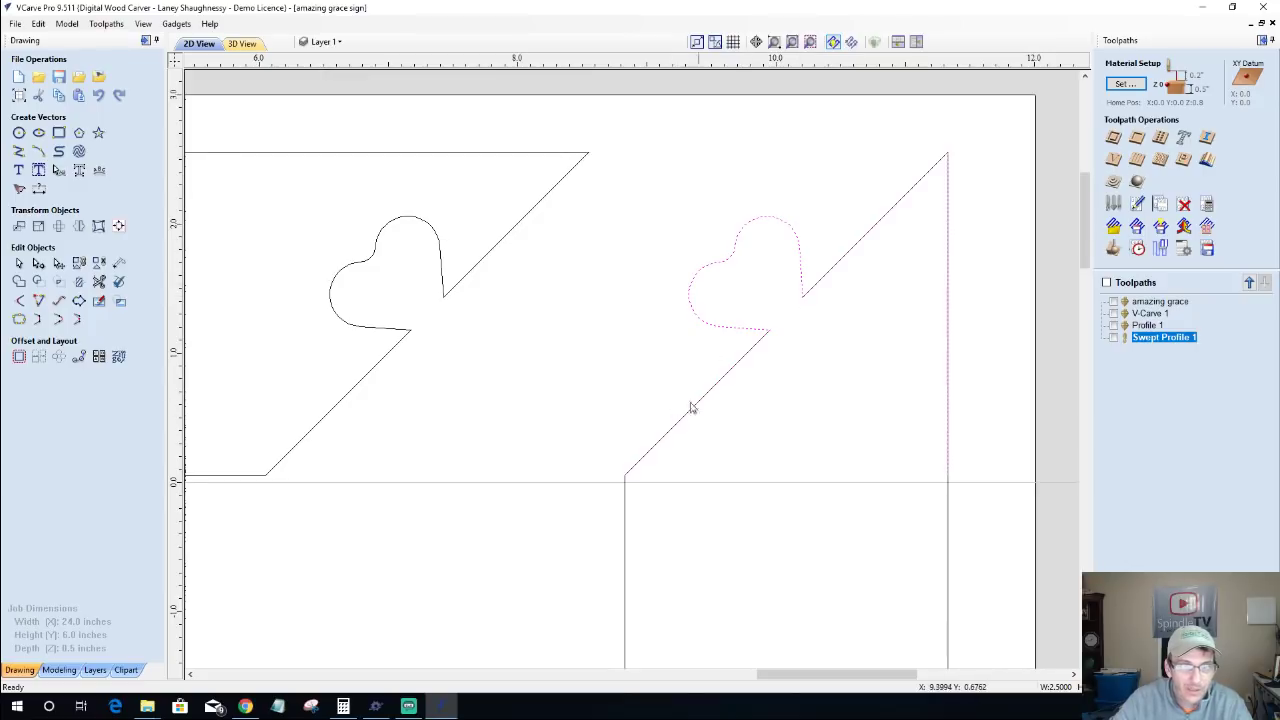
Step: Cut the lower vector at the diagonal's bottom and top corner nodes
{"action": "left_click", "coordinate": [627, 490]}
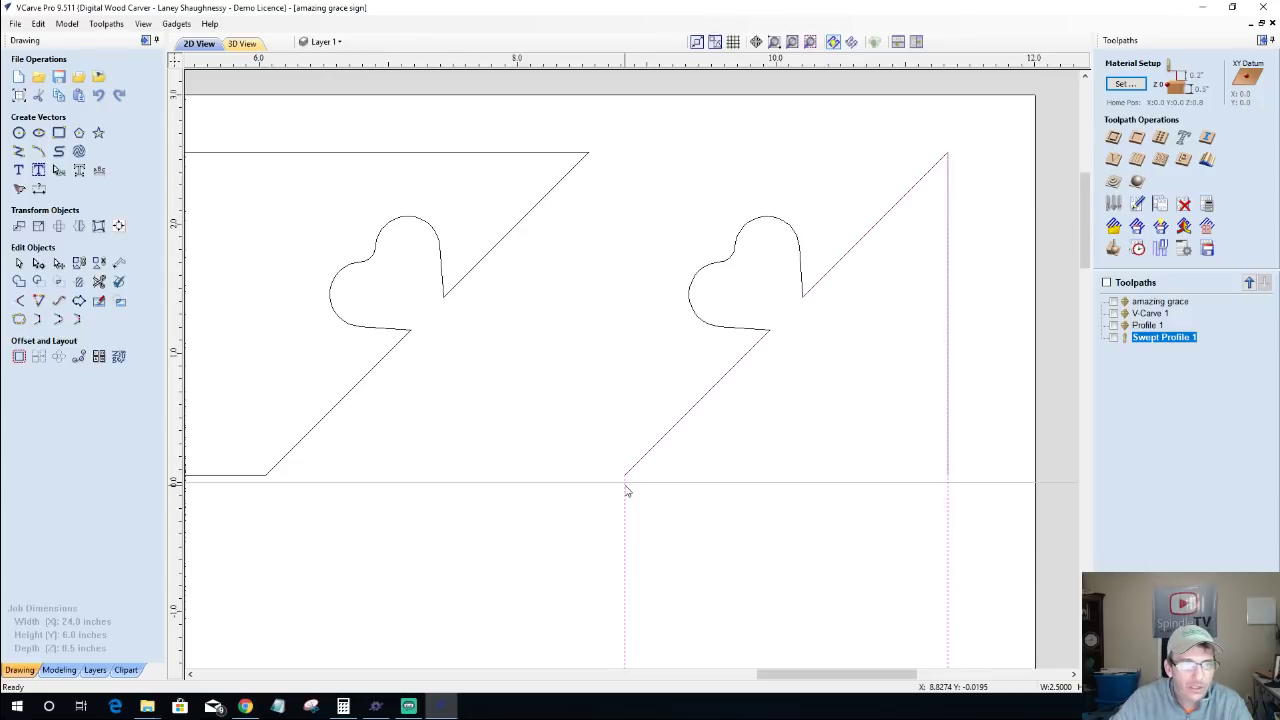
{"action": "left_click", "coordinate": [38, 263]}
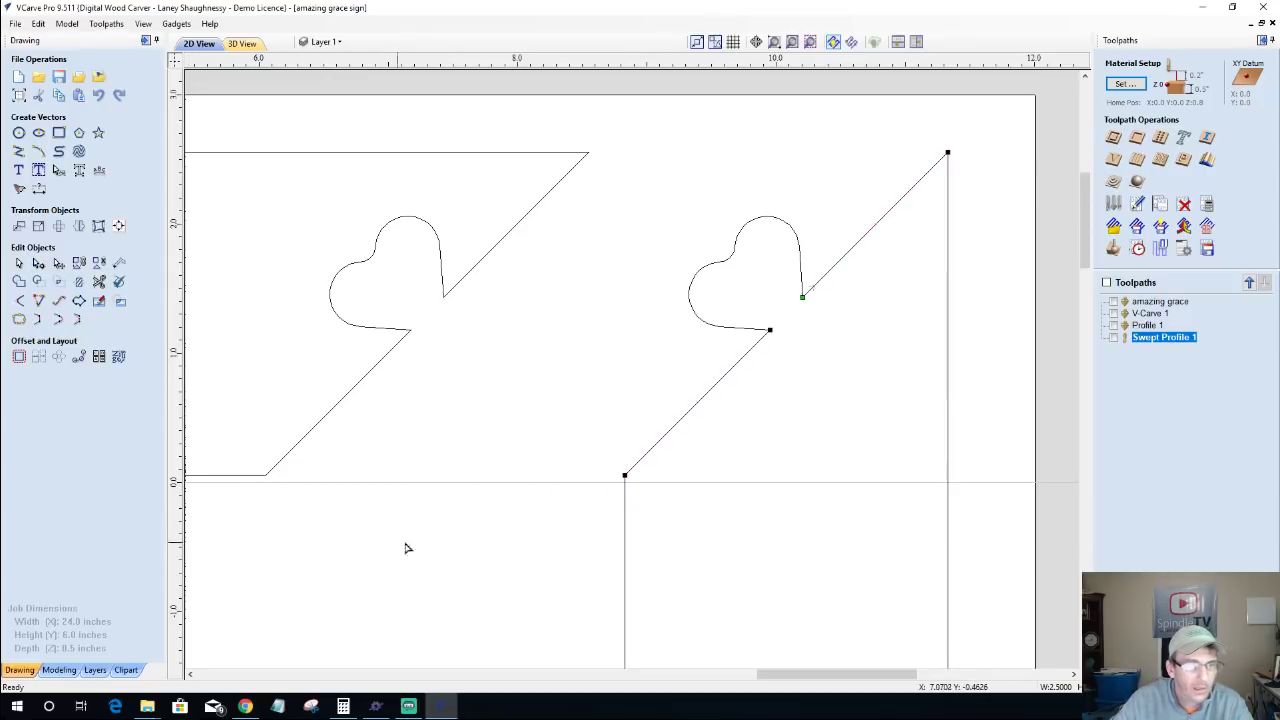
{"action": "right_click", "coordinate": [624, 475]}
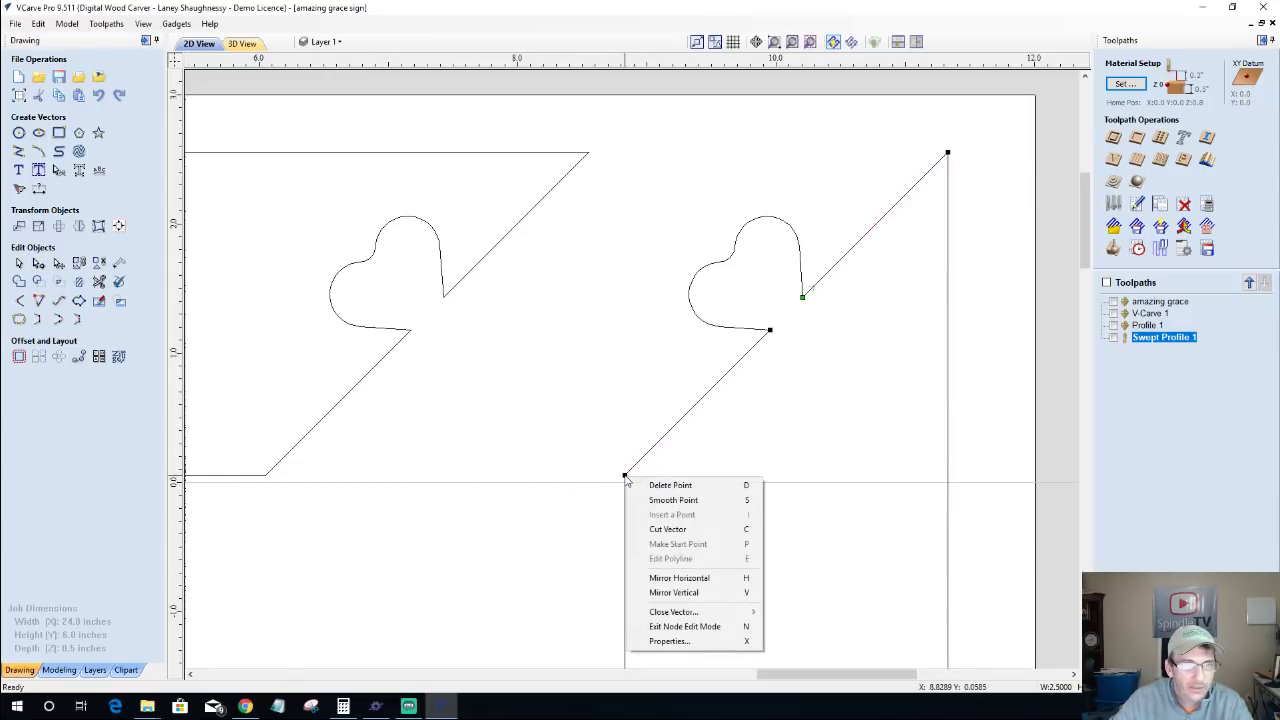
{"action": "left_click", "coordinate": [651, 530]}
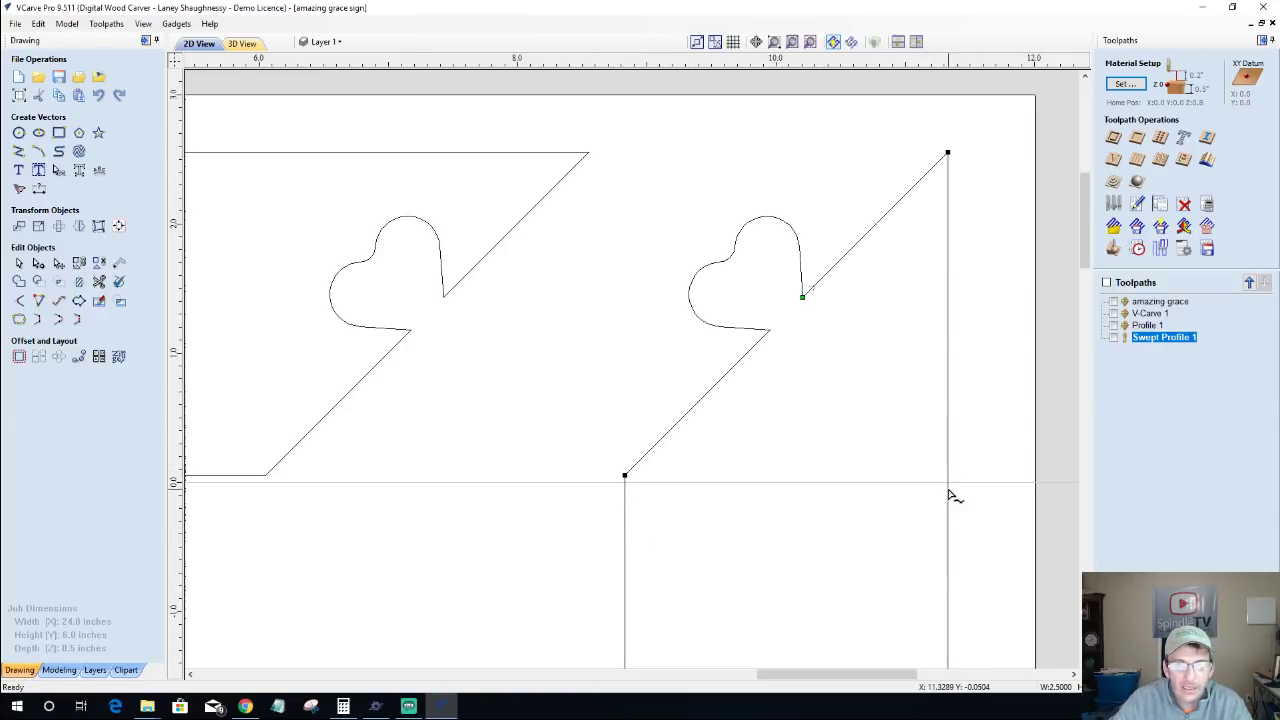
{"action": "right_click", "coordinate": [949, 151]}
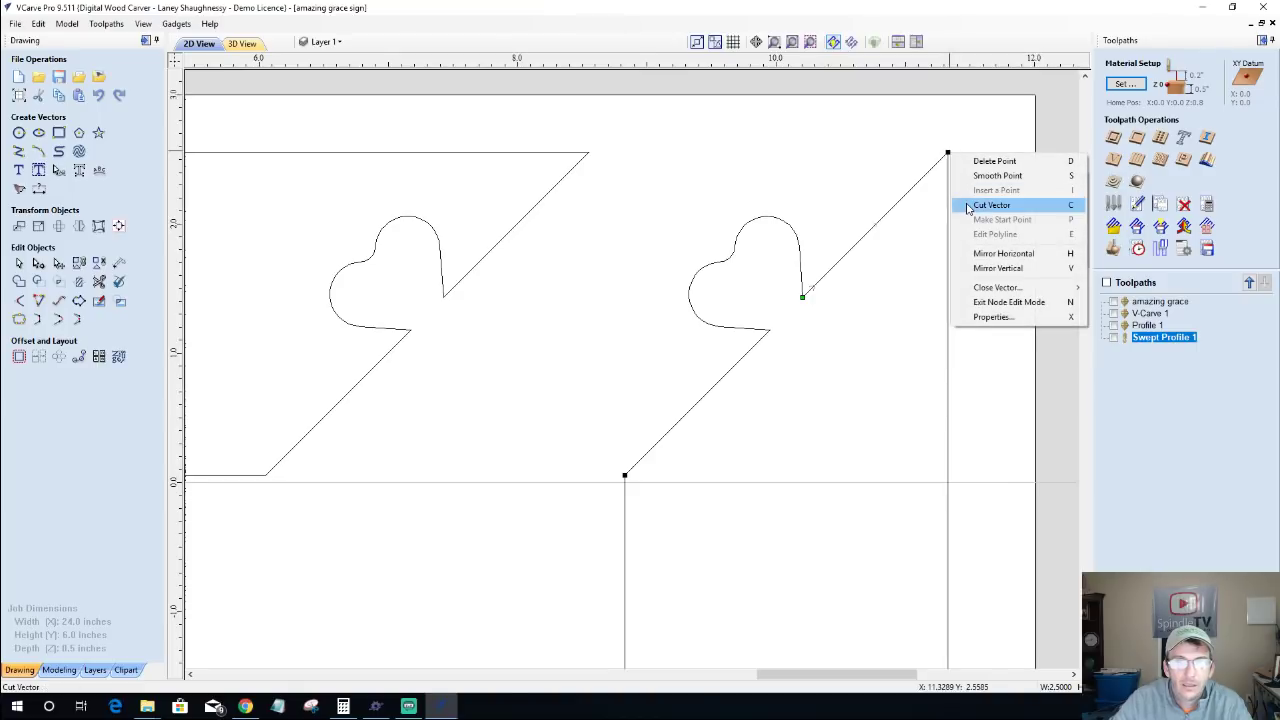
{"action": "left_click", "coordinate": [975, 206]}
{"action": "left_click", "coordinate": [18, 263]}
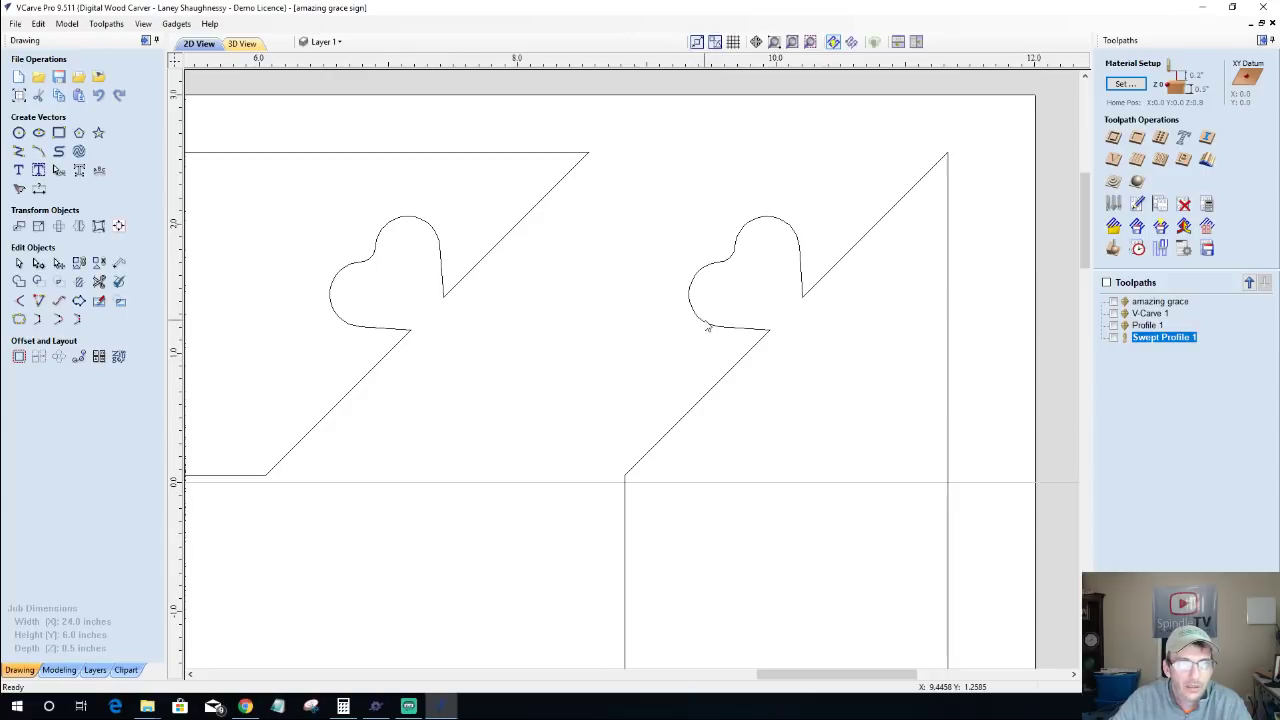
Step: Select the right piece's lower vertical lines together with the heart's diagonal
{"action": "left_click", "coordinate": [707, 327]}
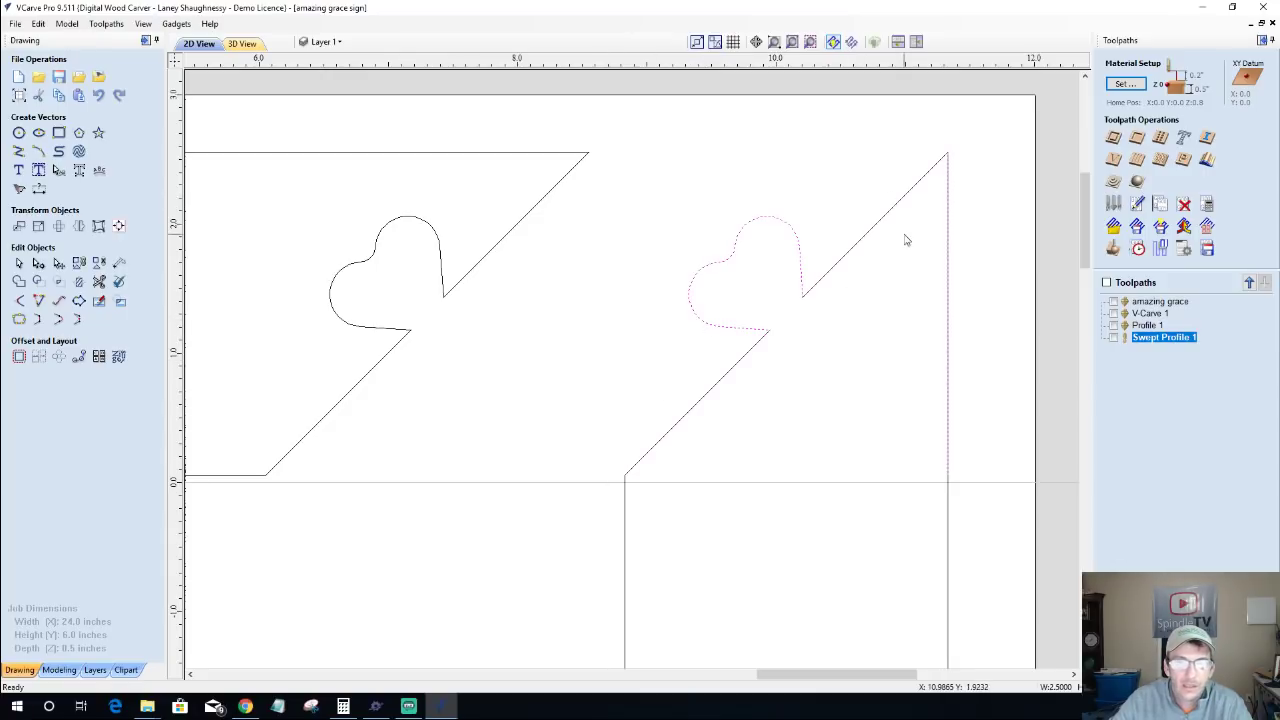
{"action": "left_click", "coordinate": [949, 485]}
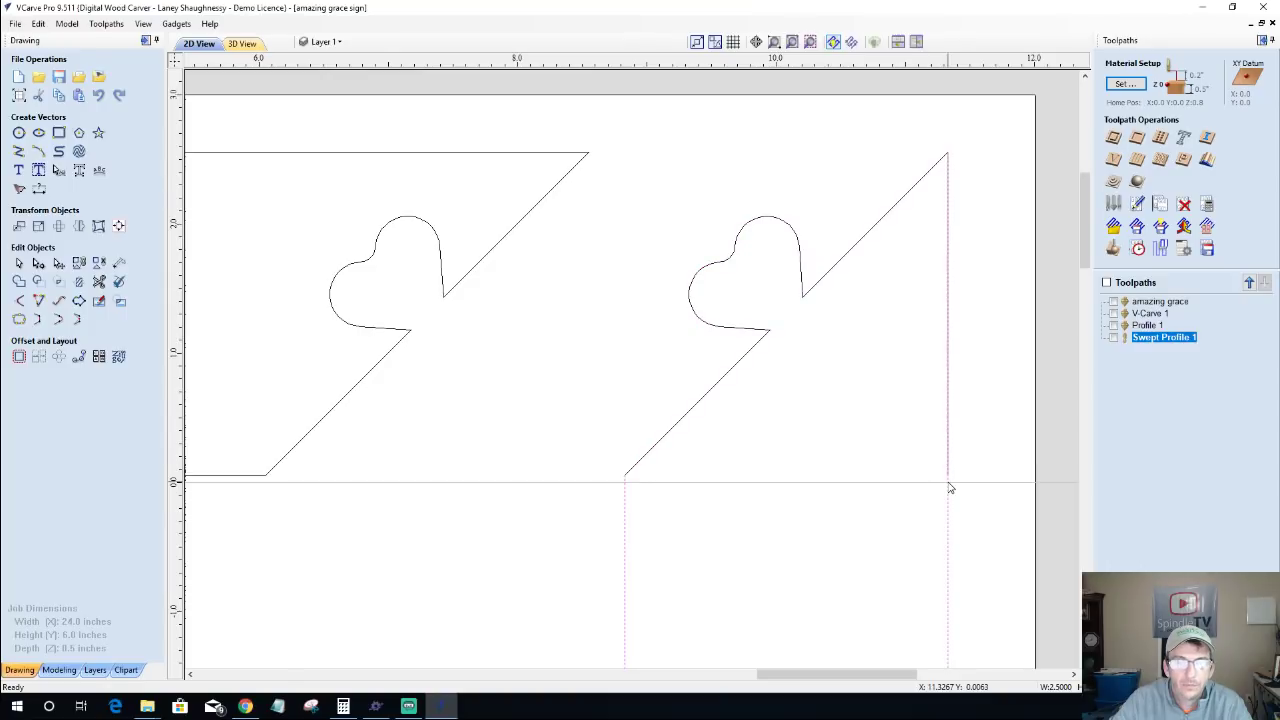
{"action": "left_click_drag", "start_coordinate": [924, 345], "coordinate": [849, 201], "text": "shift"}
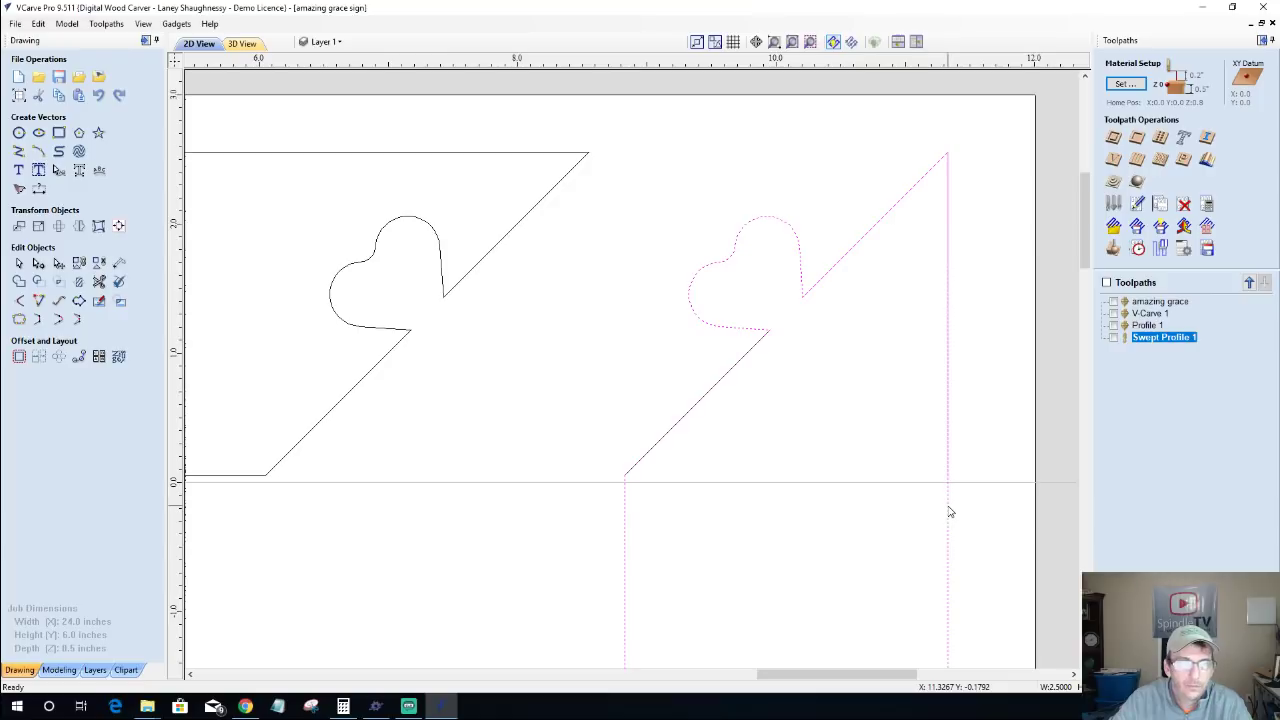
Step: Nudge the right heart vector upward with the Up arrow, then clear the selection
{"action": "left_click", "coordinate": [949, 510], "text": "shift"}
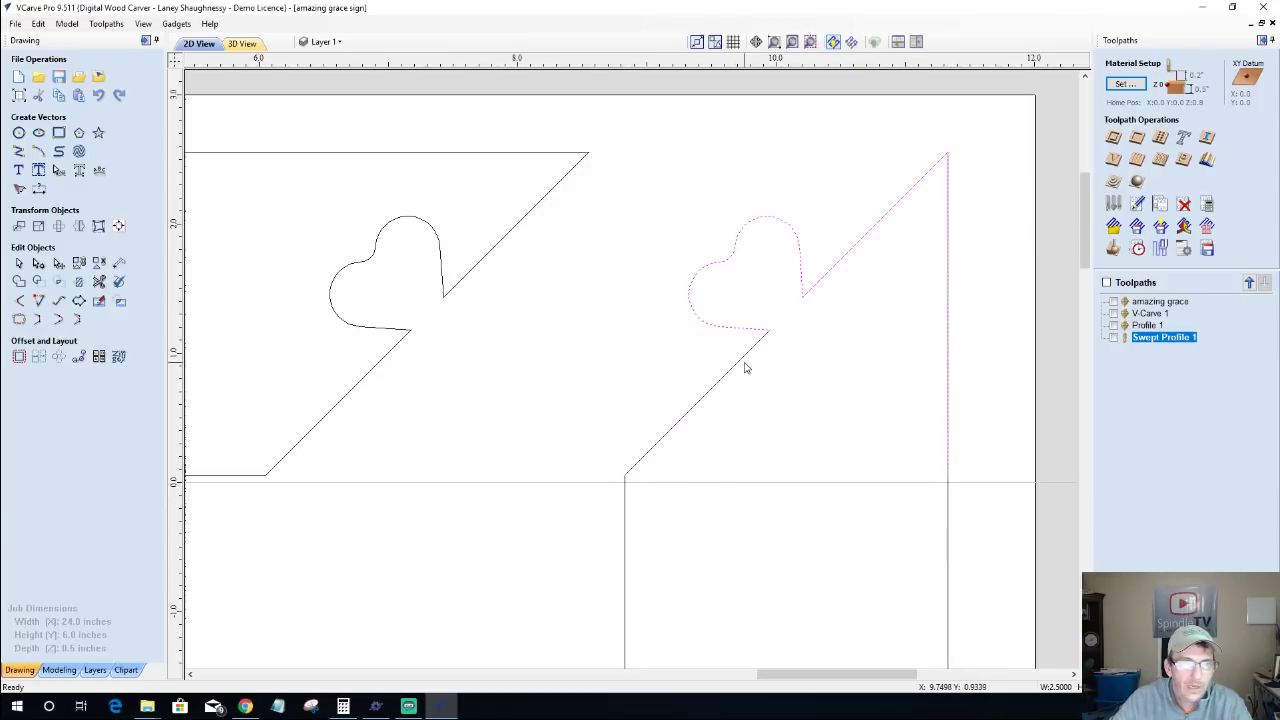
{"action": "left_click", "coordinate": [709, 323]}
{"action": "key", "text": "Up"}
{"action": "key", "text": "Up"}
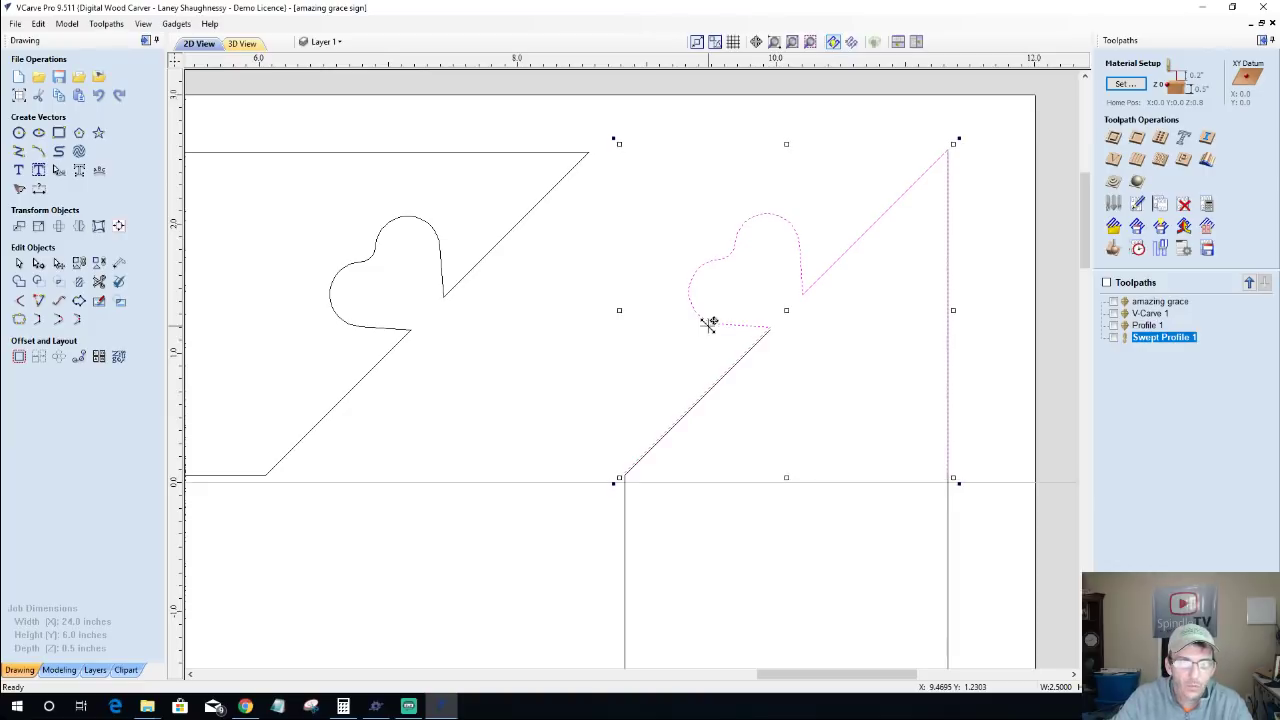
{"action": "left_click", "coordinate": [718, 393]}
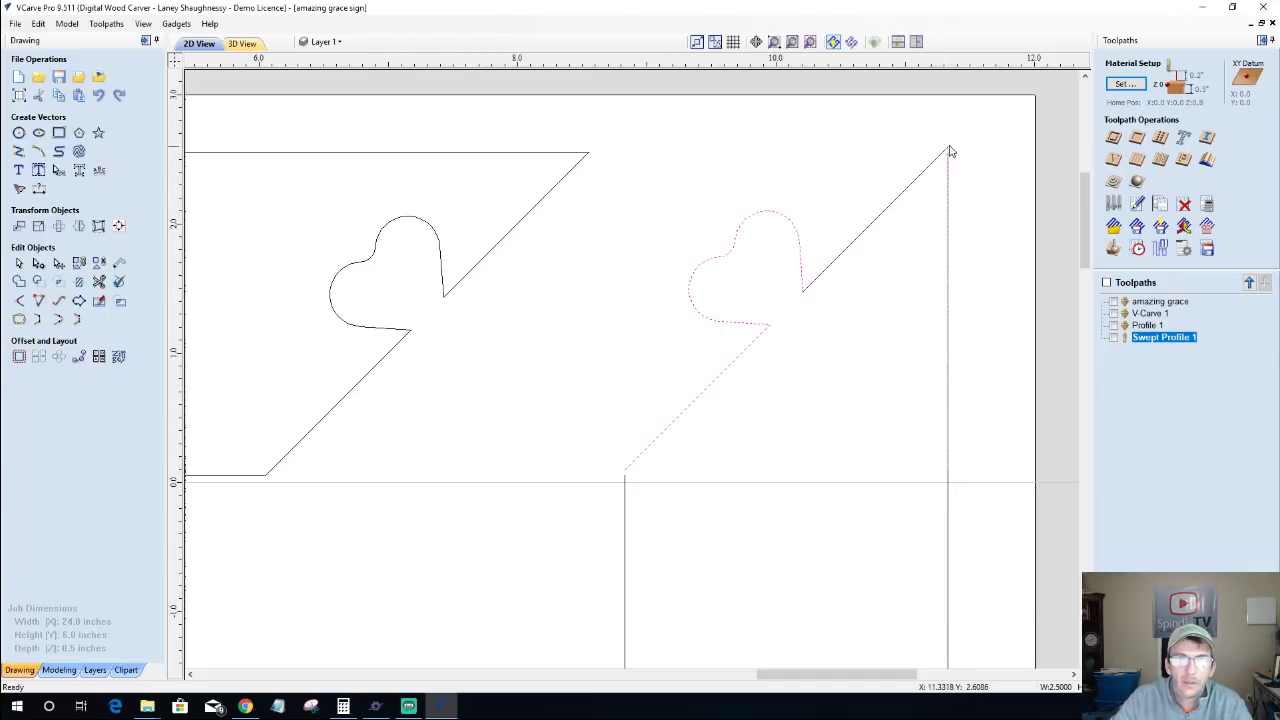
{"action": "scroll", "coordinate": [950, 151], "scroll_direction": "up", "scroll_amount": 3}
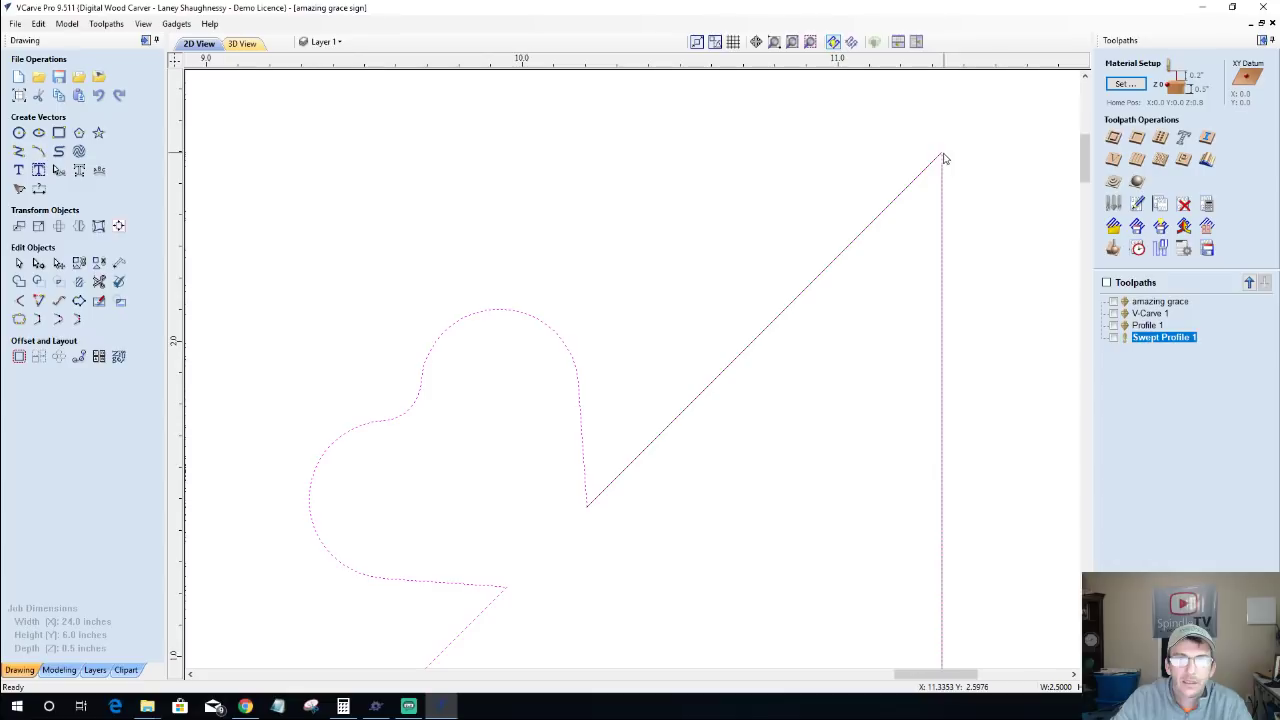
Step: Cut the corner vector at its top corner node
{"action": "right_click", "coordinate": [941, 158]}
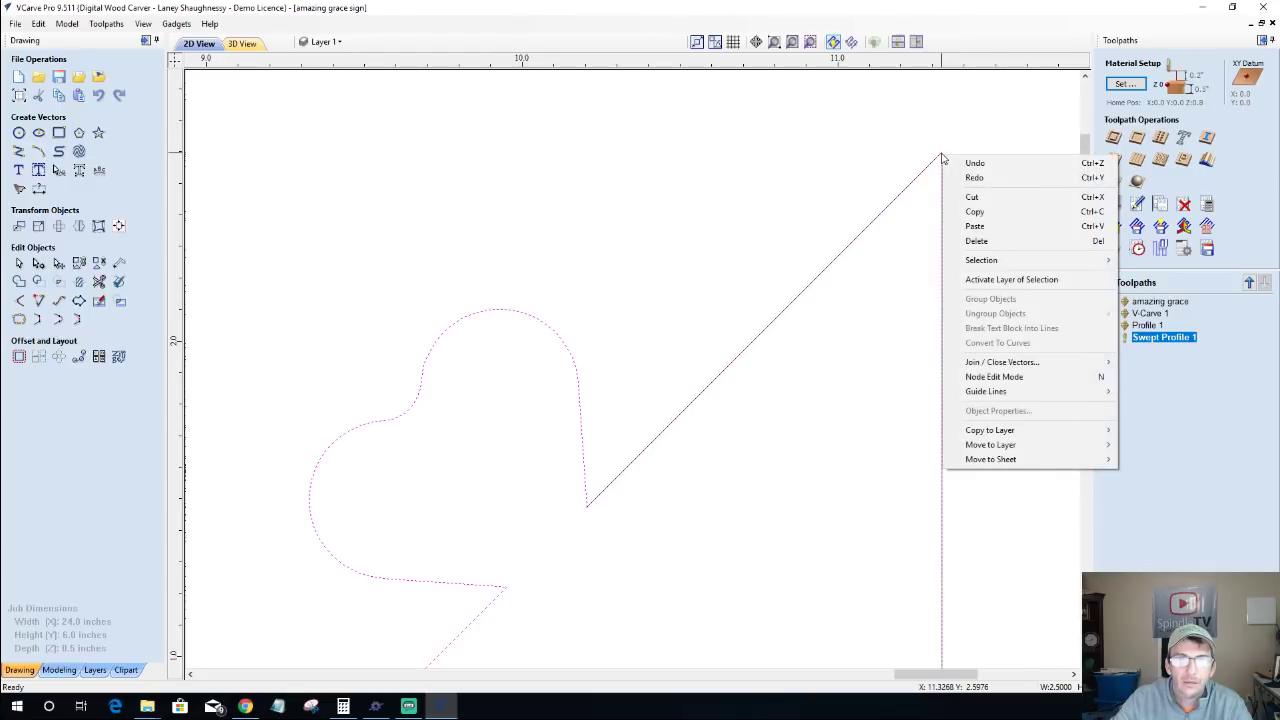
{"action": "left_click", "coordinate": [994, 376]}
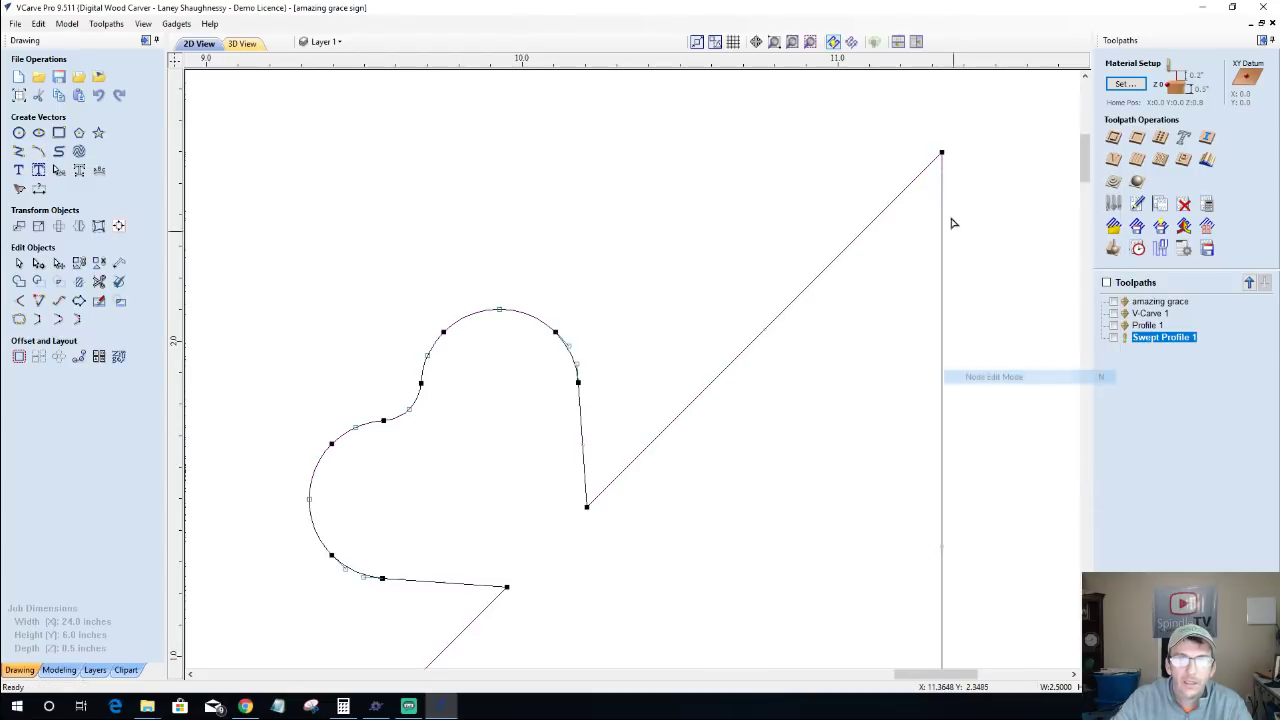
{"action": "right_click", "coordinate": [940, 152]}
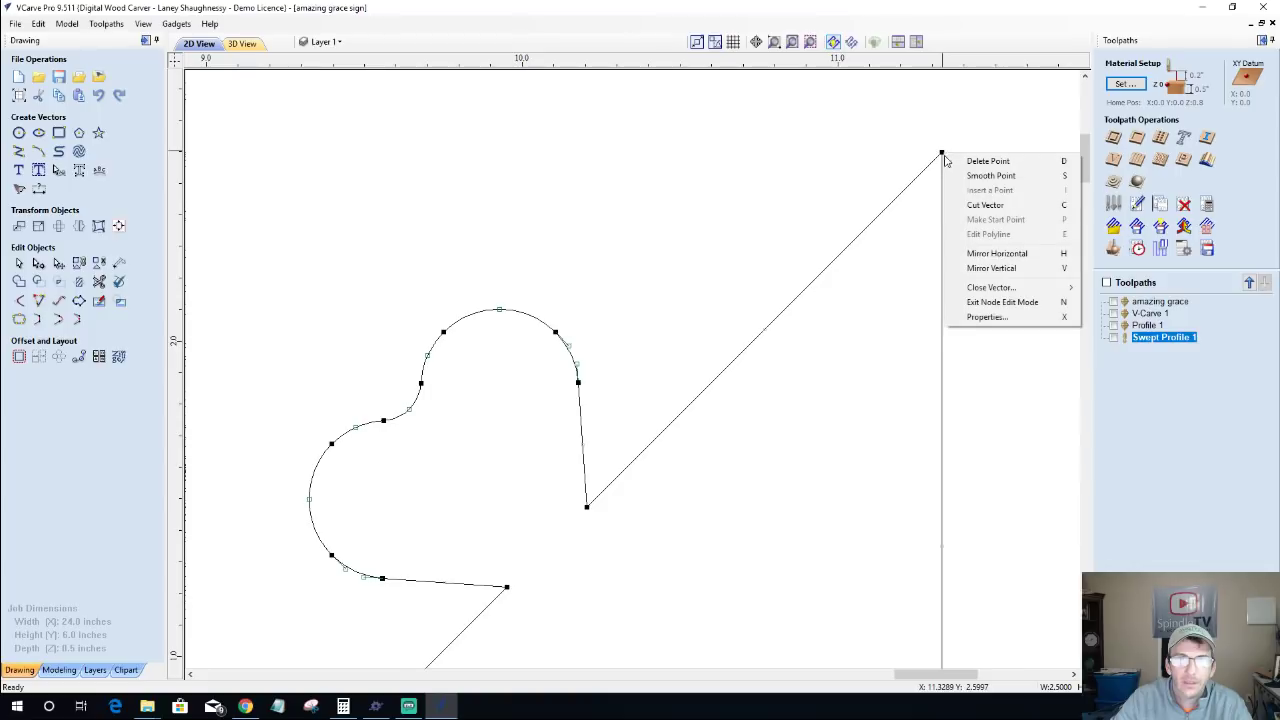
{"action": "left_click", "coordinate": [963, 209]}
{"action": "scroll", "coordinate": [946, 374], "scroll_direction": "down", "scroll_amount": 3}
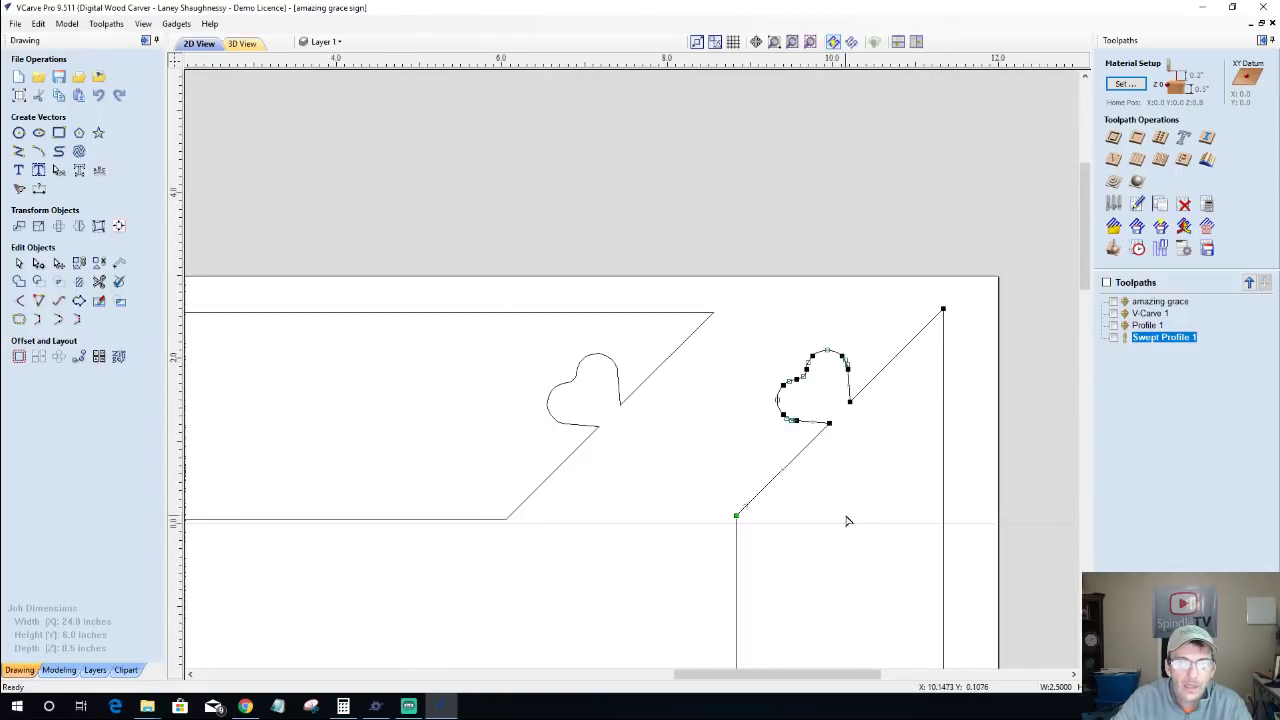
{"action": "scroll", "coordinate": [930, 340], "scroll_direction": "up", "scroll_amount": 3}
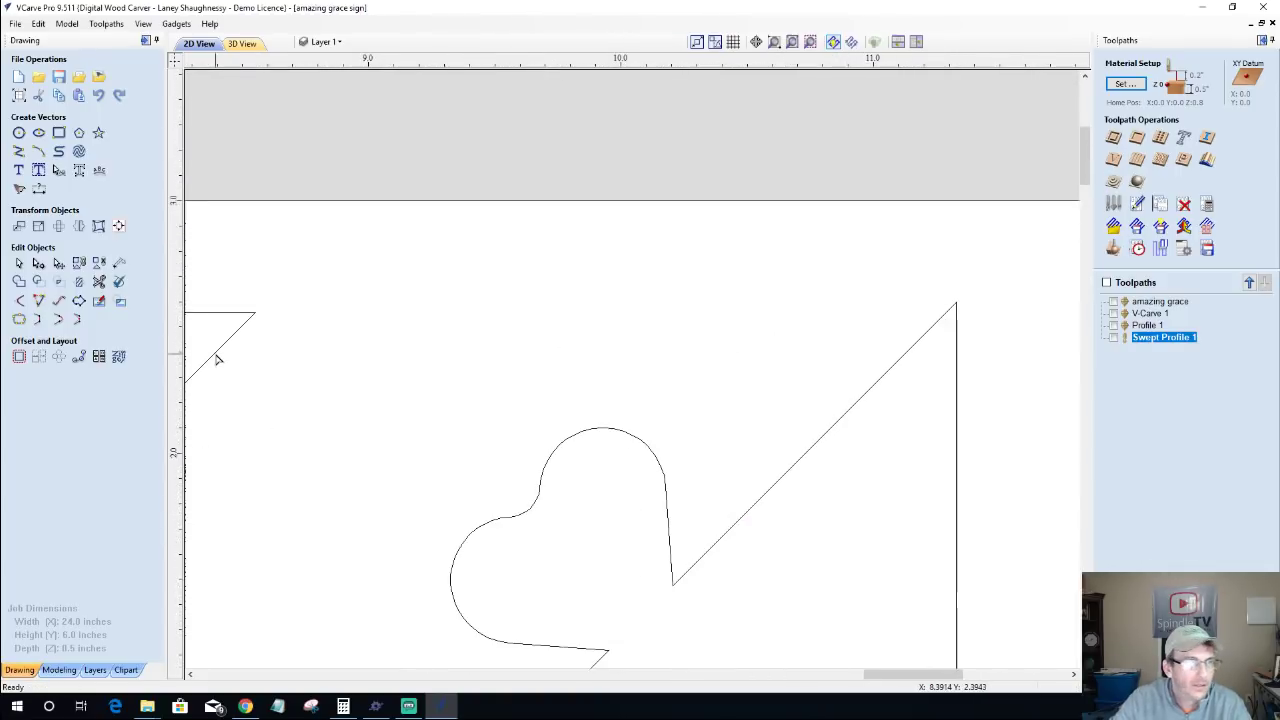
Step: Select the right heart-and-diagonal vector and add the vertical line beside it
{"action": "left_click_drag", "start_coordinate": [855, 268], "coordinate": [912, 275]}
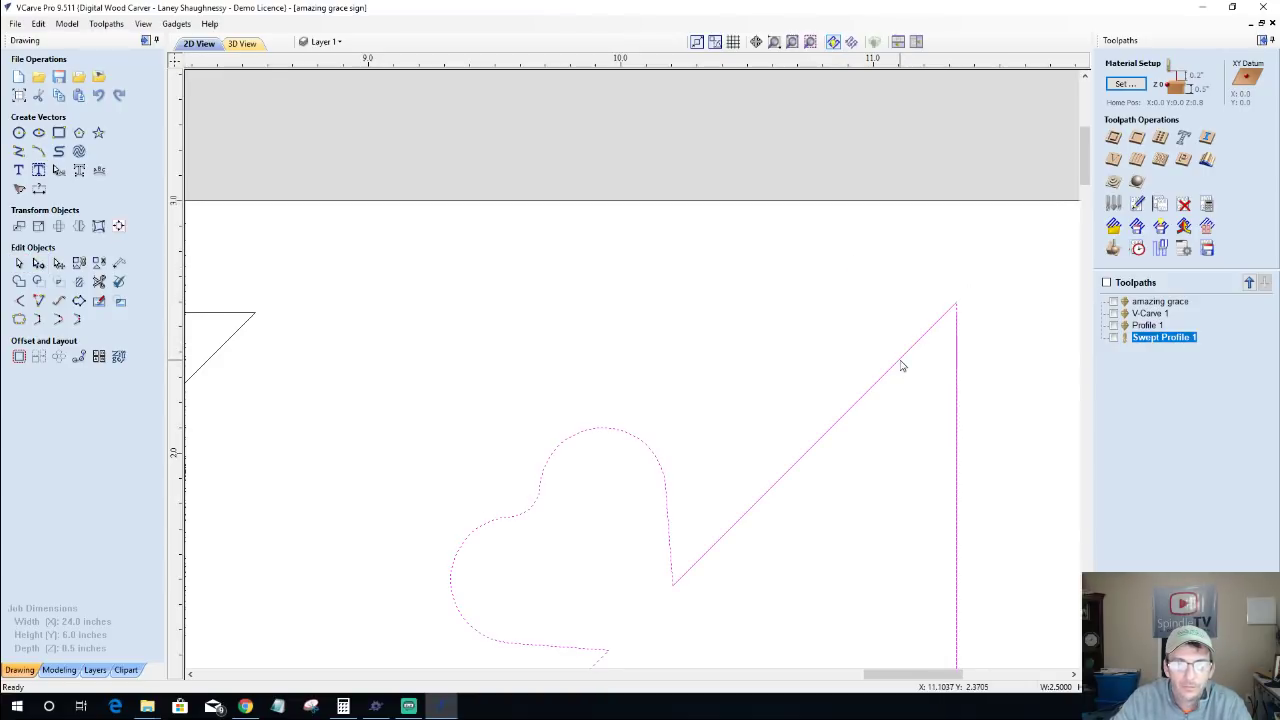
{"action": "left_click", "coordinate": [901, 366]}
{"action": "scroll", "coordinate": [837, 463], "scroll_direction": "down", "scroll_amount": 3}
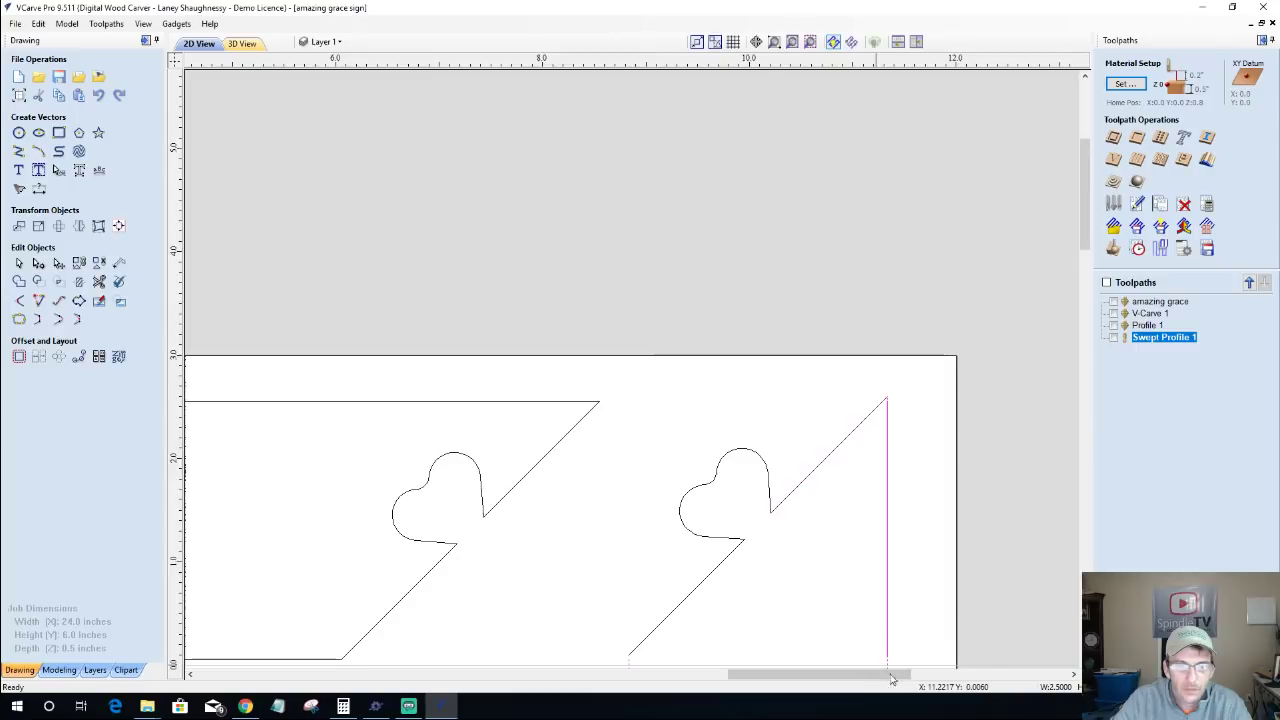
{"action": "scroll", "coordinate": [893, 679], "scroll_direction": "down", "scroll_amount": 1}
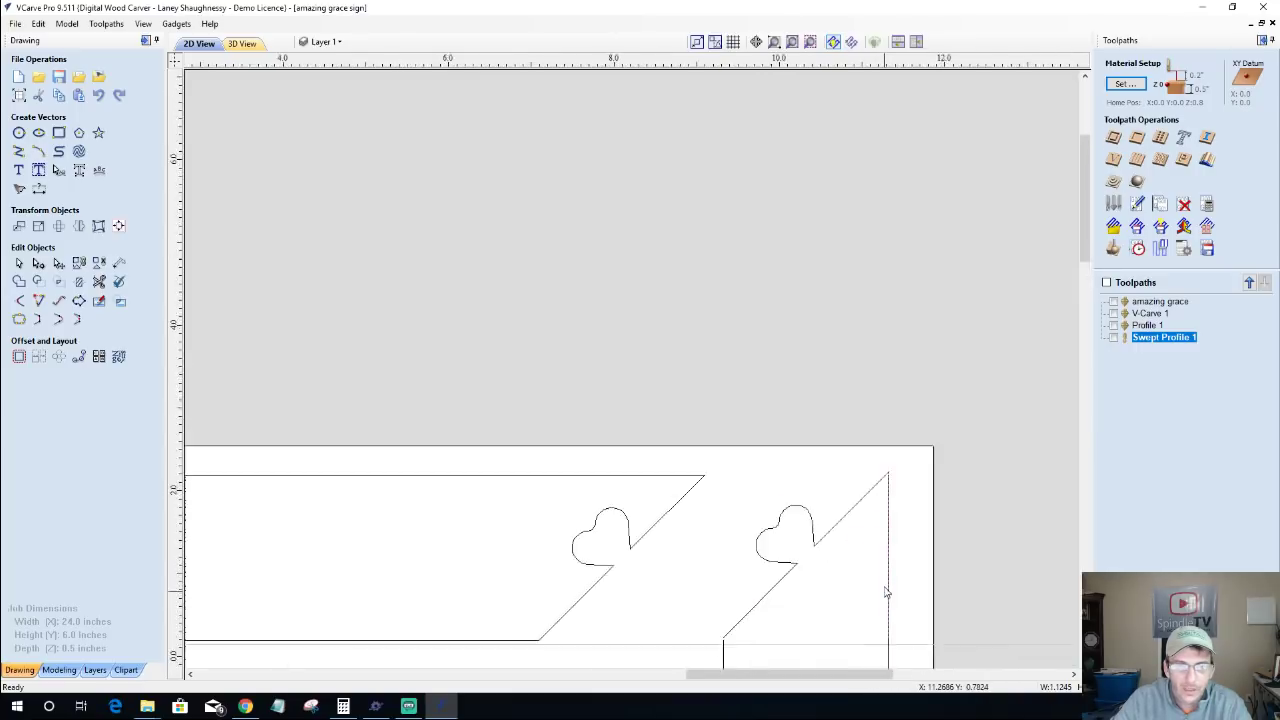
{"action": "scroll", "coordinate": [885, 592], "scroll_direction": "up", "scroll_amount": 2}
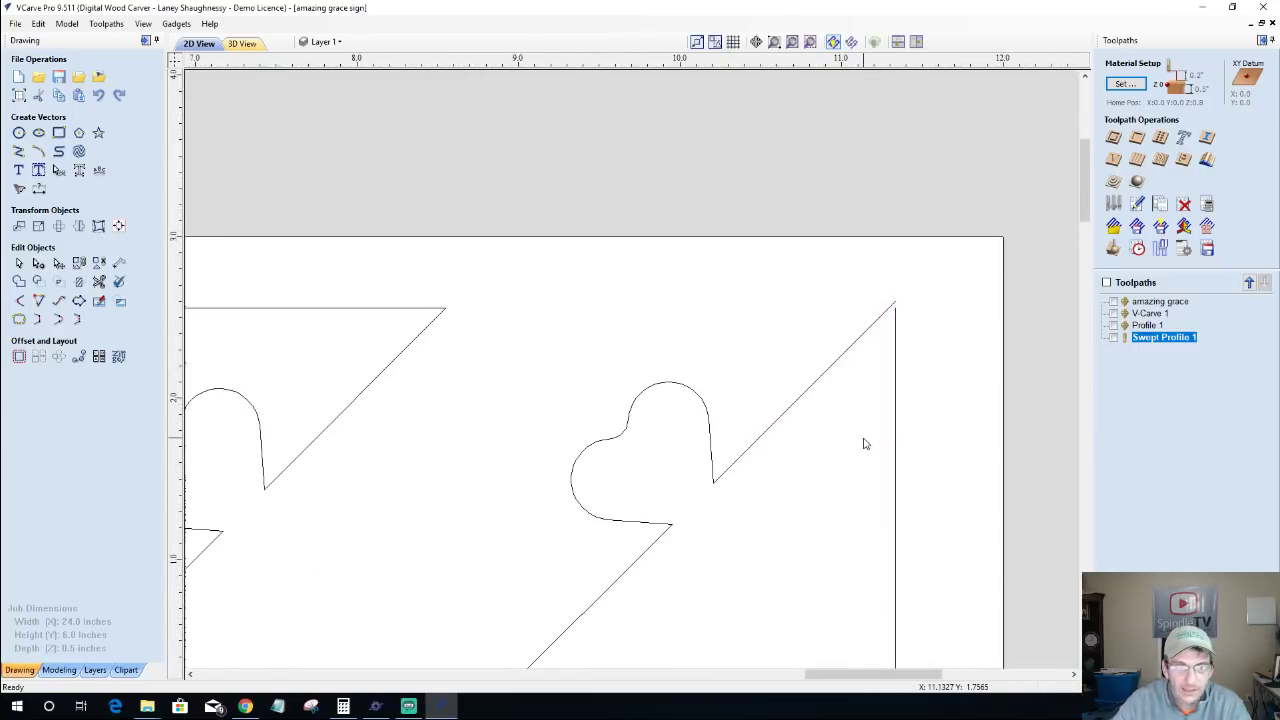
{"action": "left_click", "coordinate": [815, 381]}
{"action": "scroll", "coordinate": [815, 381], "scroll_direction": "down", "scroll_amount": 2}
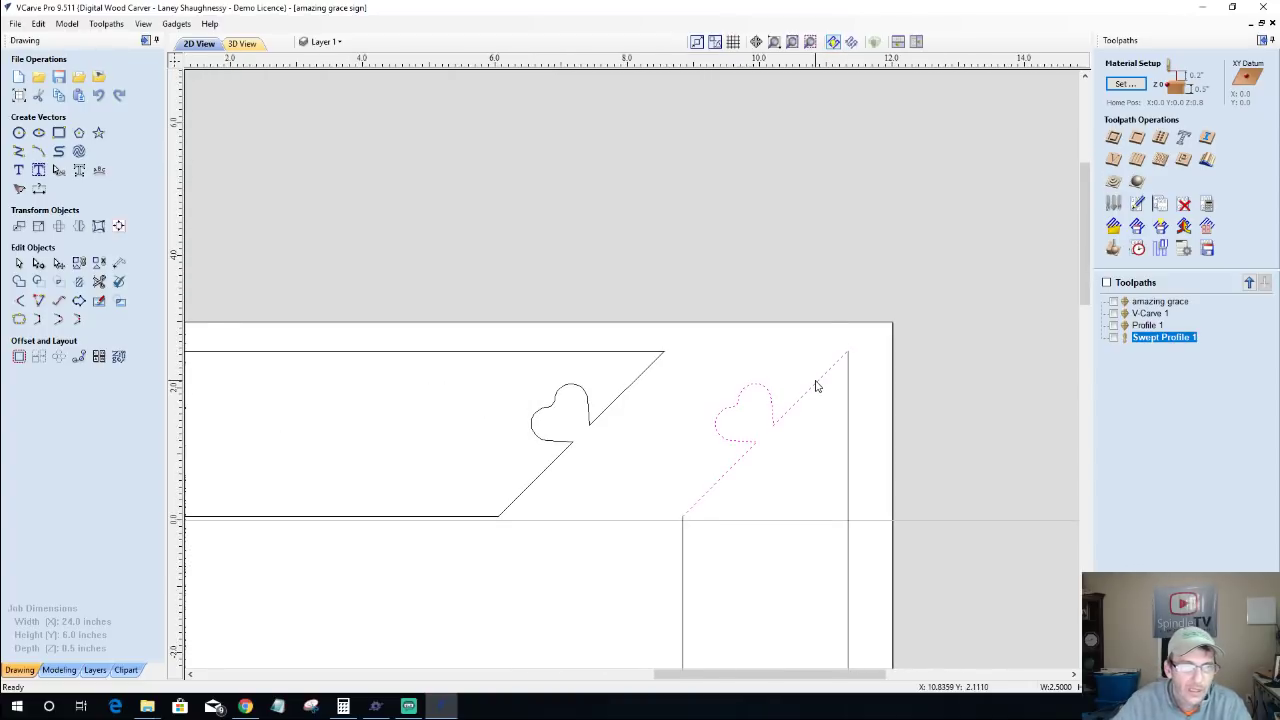
{"action": "scroll", "coordinate": [815, 386], "scroll_direction": "up", "scroll_amount": 2}
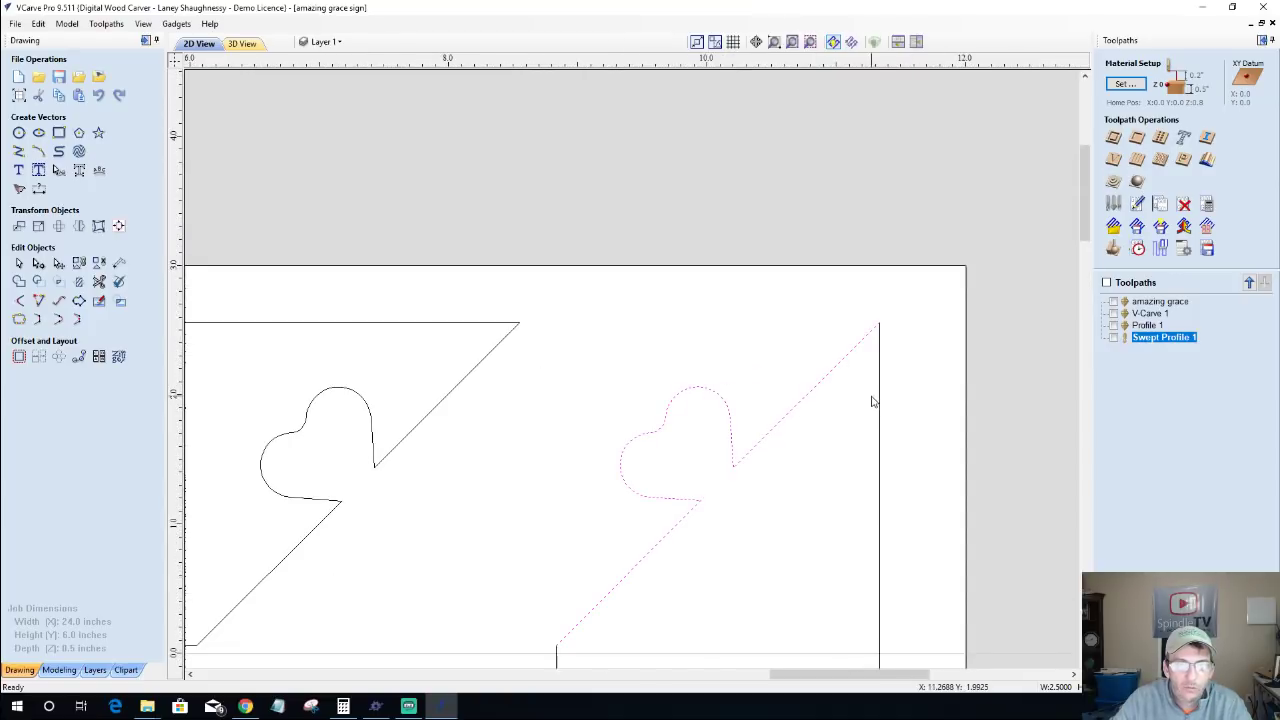
{"action": "left_click", "coordinate": [880, 401], "text": "shift"}
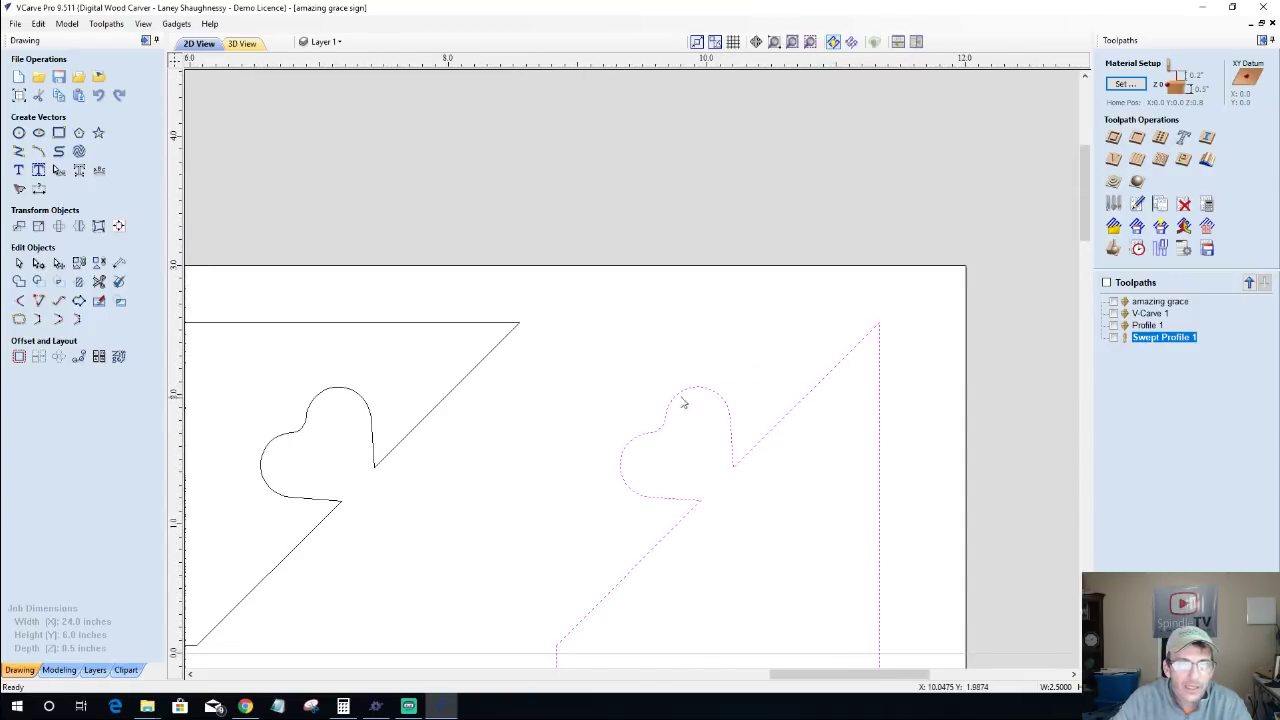
Step: Join the right diagonal and the vertical line into one vector
{"action": "left_click", "coordinate": [19, 319]}
{"action": "scroll", "coordinate": [843, 314], "scroll_direction": "up", "scroll_amount": 8}
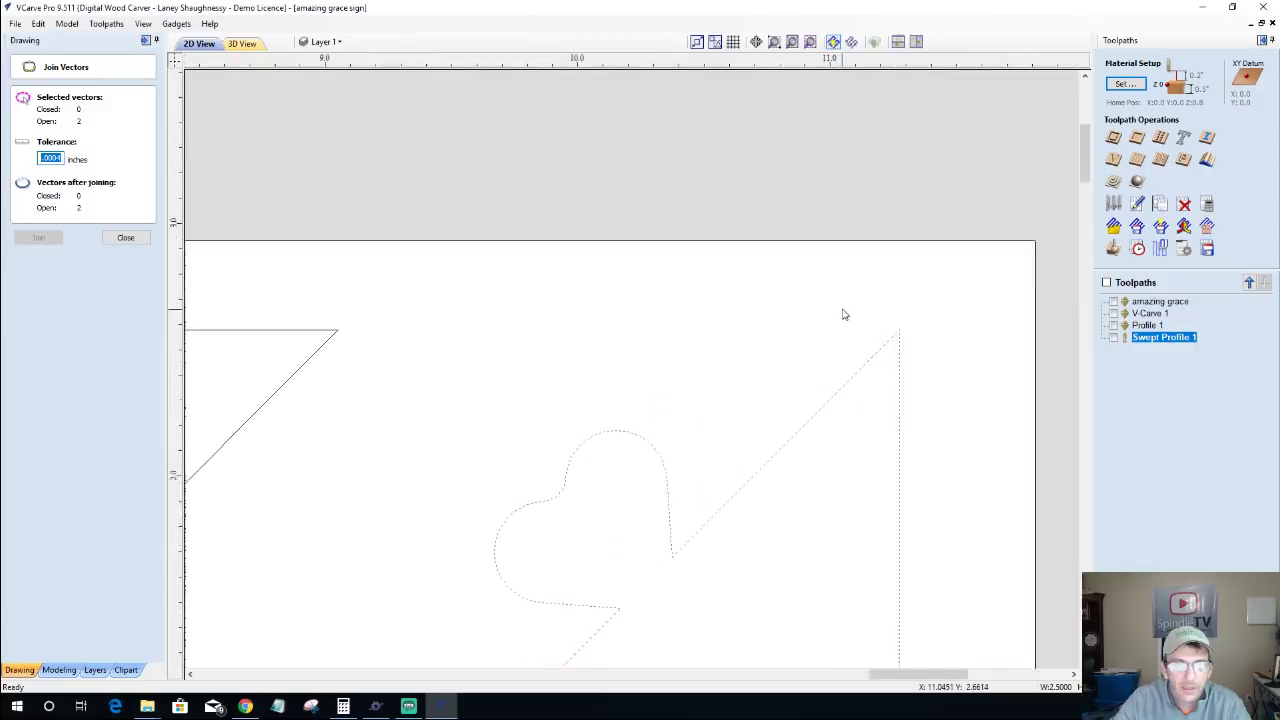
{"action": "left_click", "coordinate": [876, 361]}
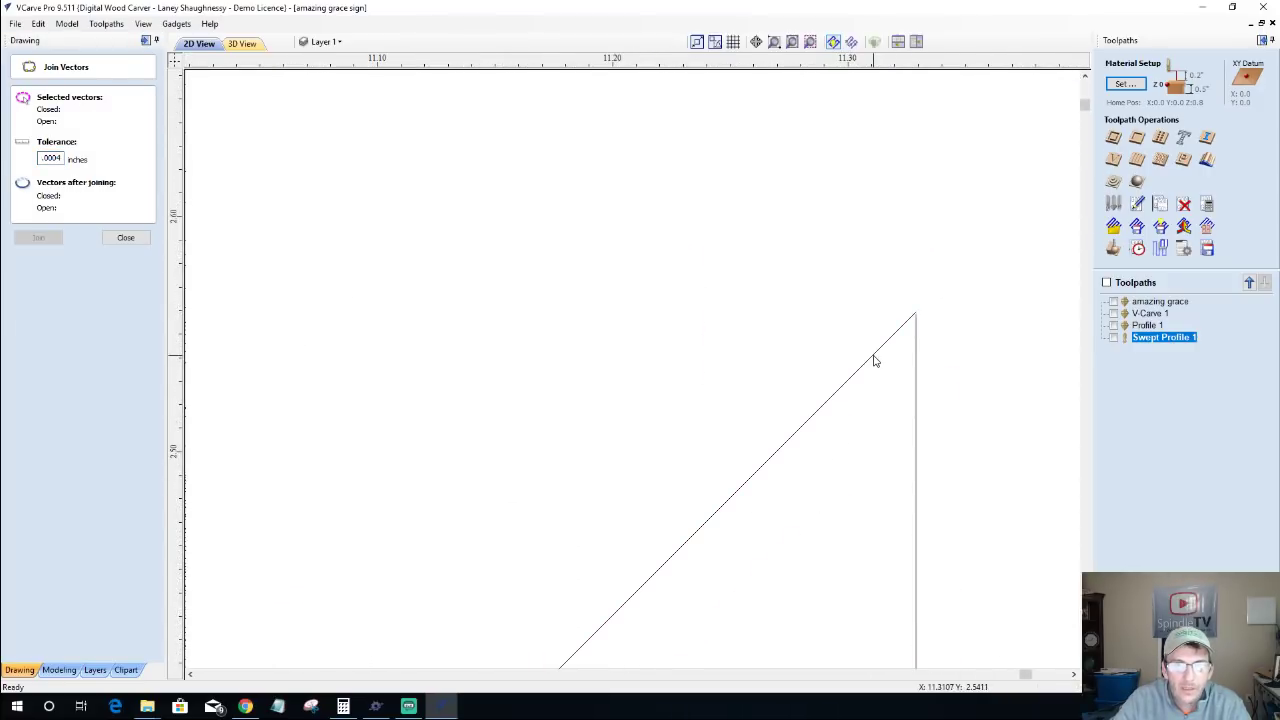
{"action": "left_click", "coordinate": [874, 361]}
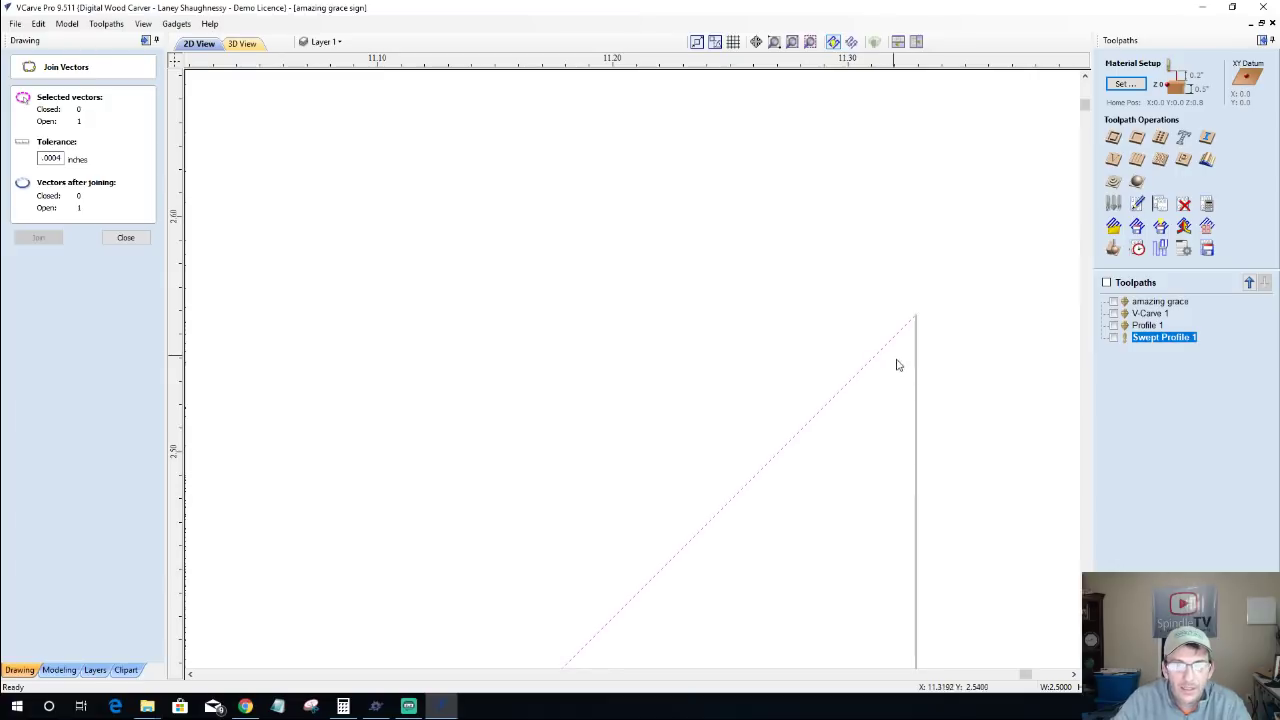
{"action": "left_click", "coordinate": [917, 366], "text": "shift"}
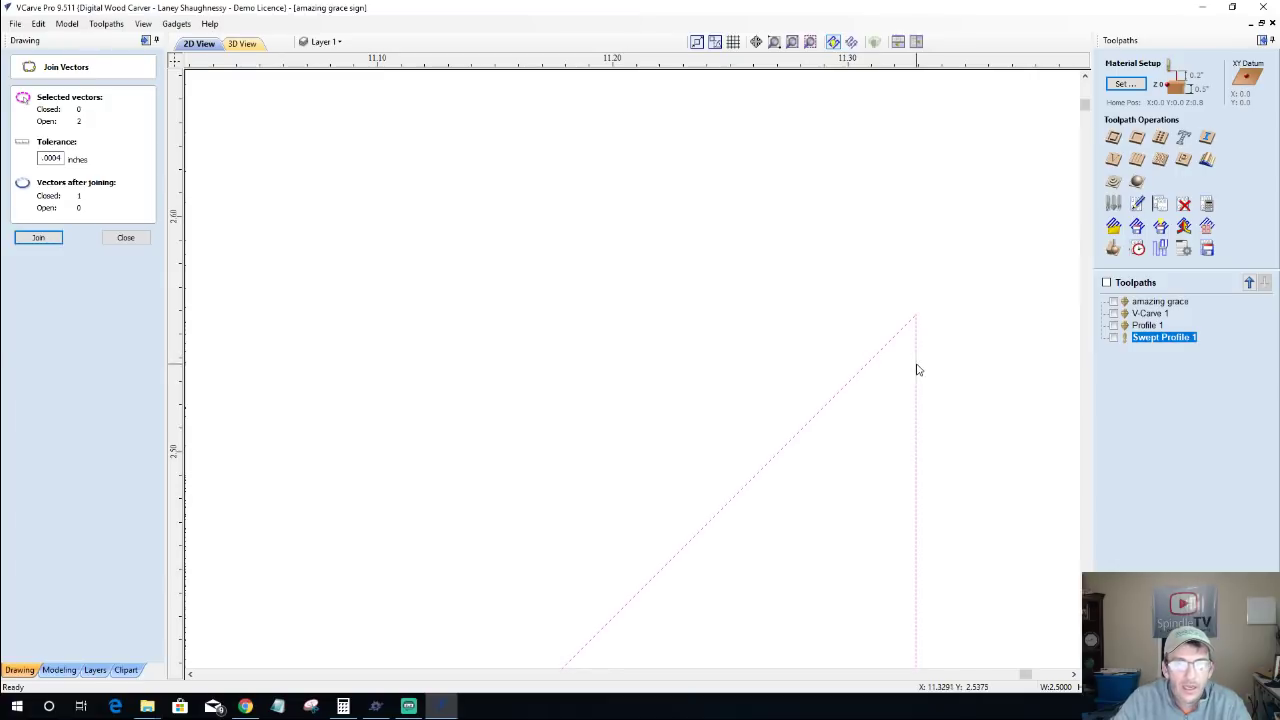
{"action": "left_click", "coordinate": [55, 243]}
{"action": "scroll", "coordinate": [623, 223], "scroll_direction": "down", "scroll_amount": 10}
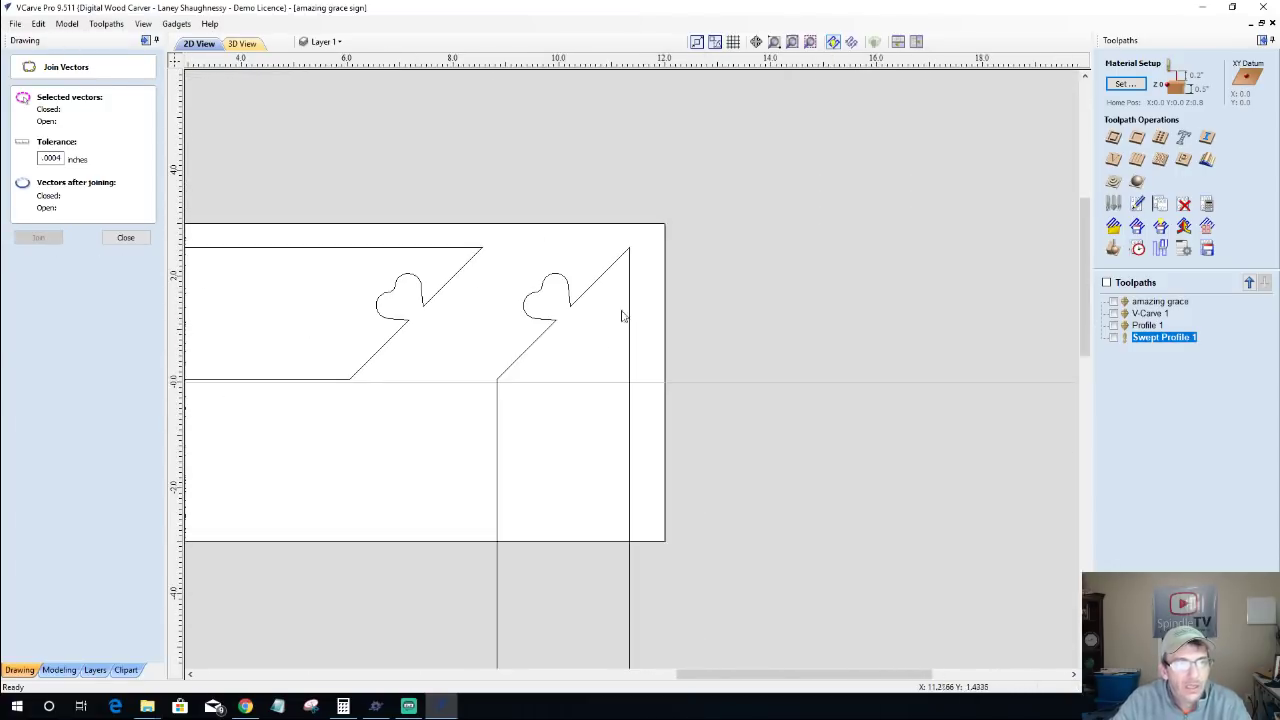
Step: Drag the closed right-hand shape left onto the left heart piece and close Join Vectors
{"action": "left_click", "coordinate": [521, 358]}
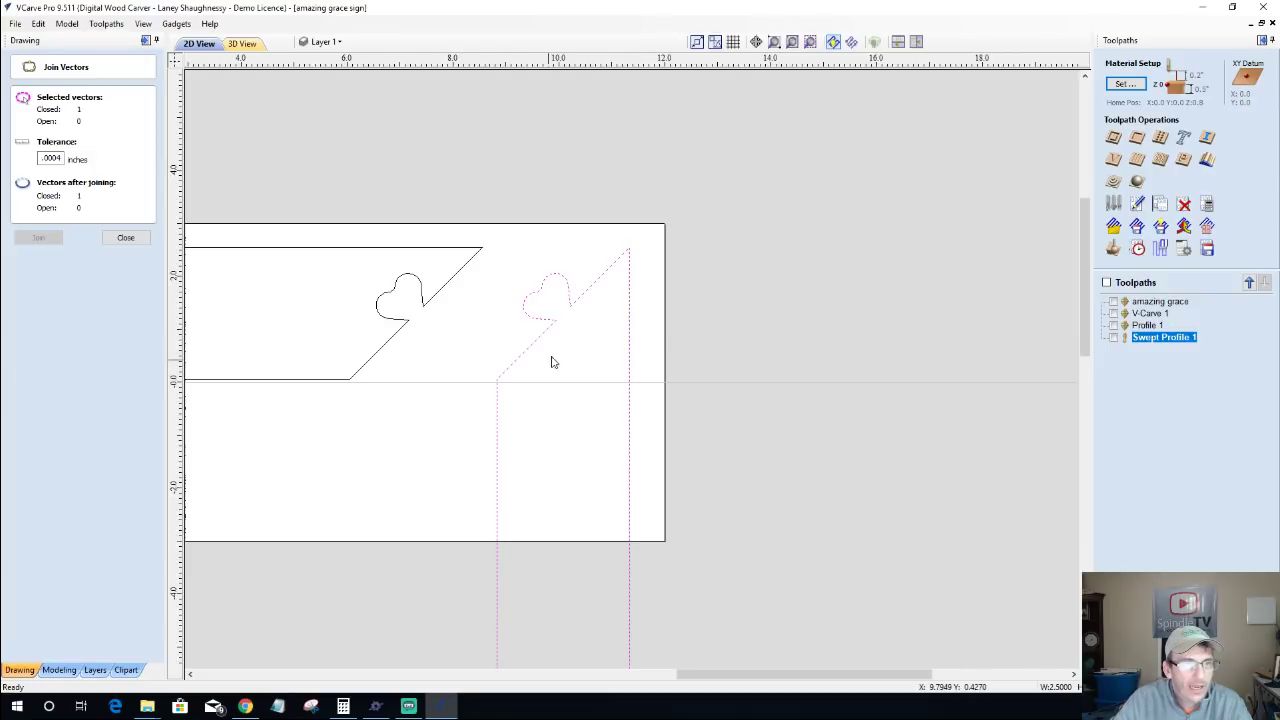
{"action": "left_click", "coordinate": [363, 366]}
{"action": "scroll", "coordinate": [343, 370], "scroll_direction": "up", "scroll_amount": 5}
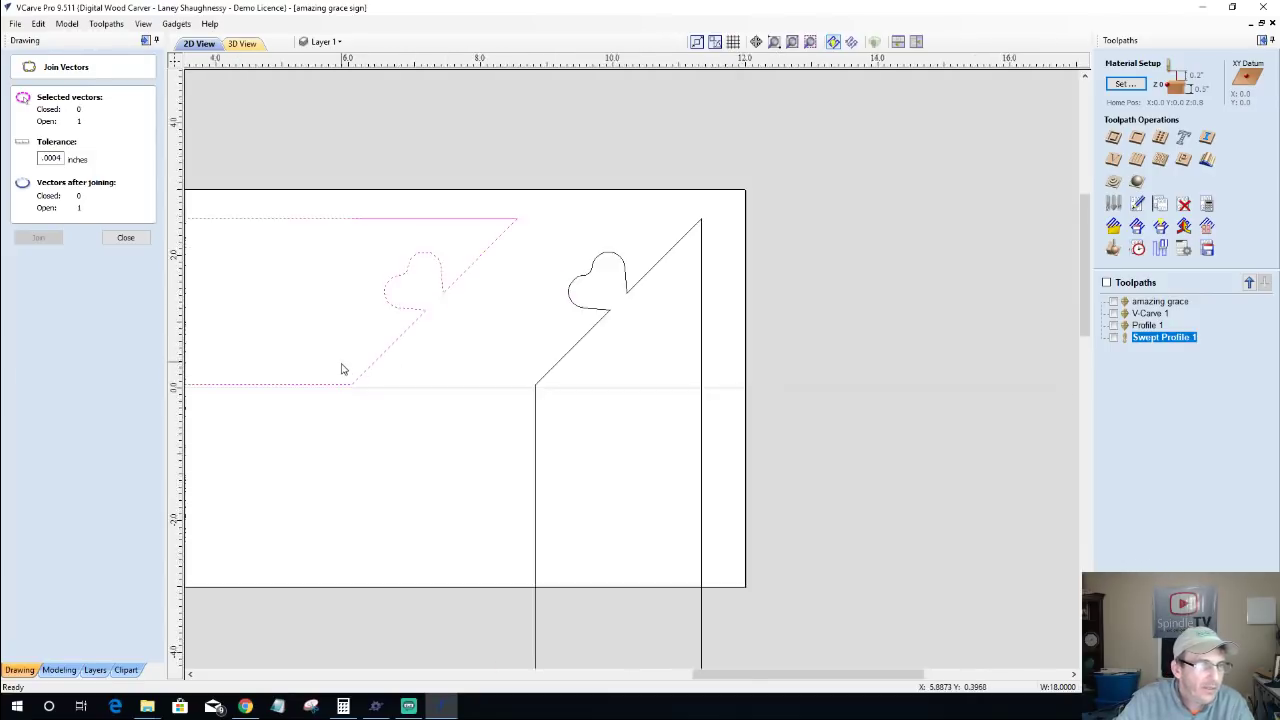
{"action": "scroll", "coordinate": [341, 374], "scroll_direction": "down", "scroll_amount": 5}
{"action": "scroll", "coordinate": [427, 371], "scroll_direction": "up", "scroll_amount": 3}
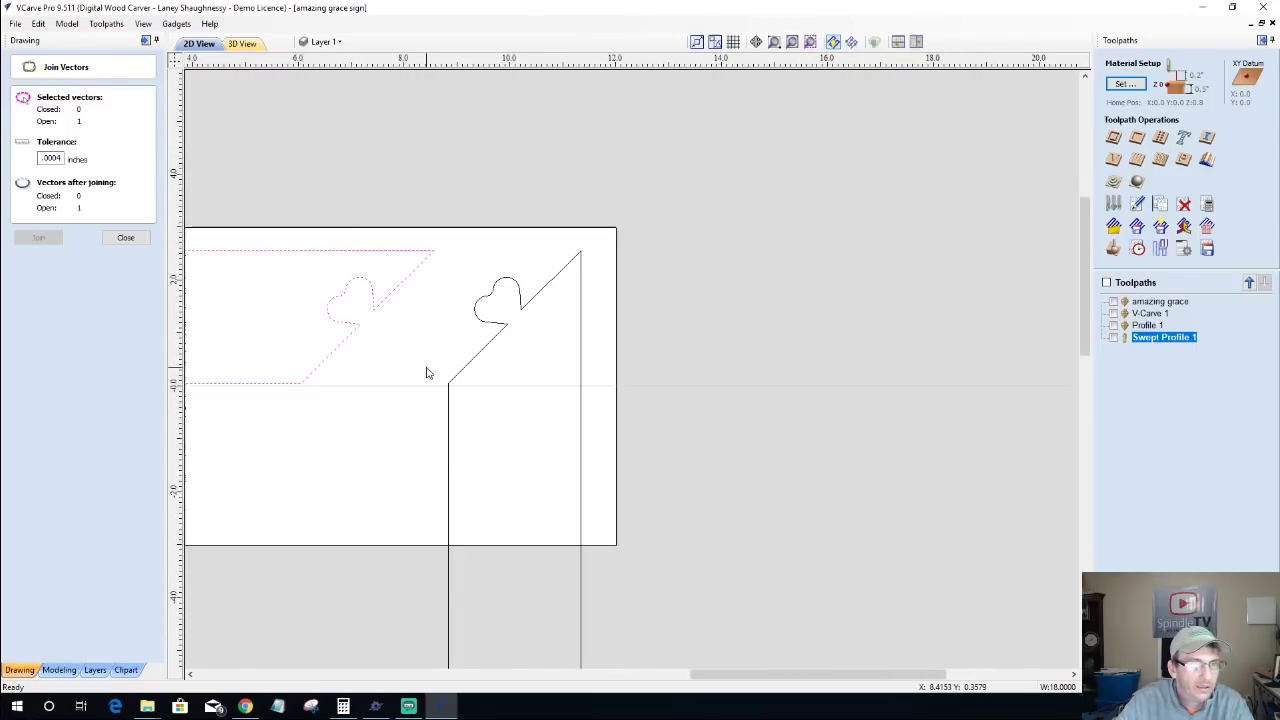
{"action": "middle_click_drag", "start_coordinate": [383, 376], "coordinate": [715, 341]}
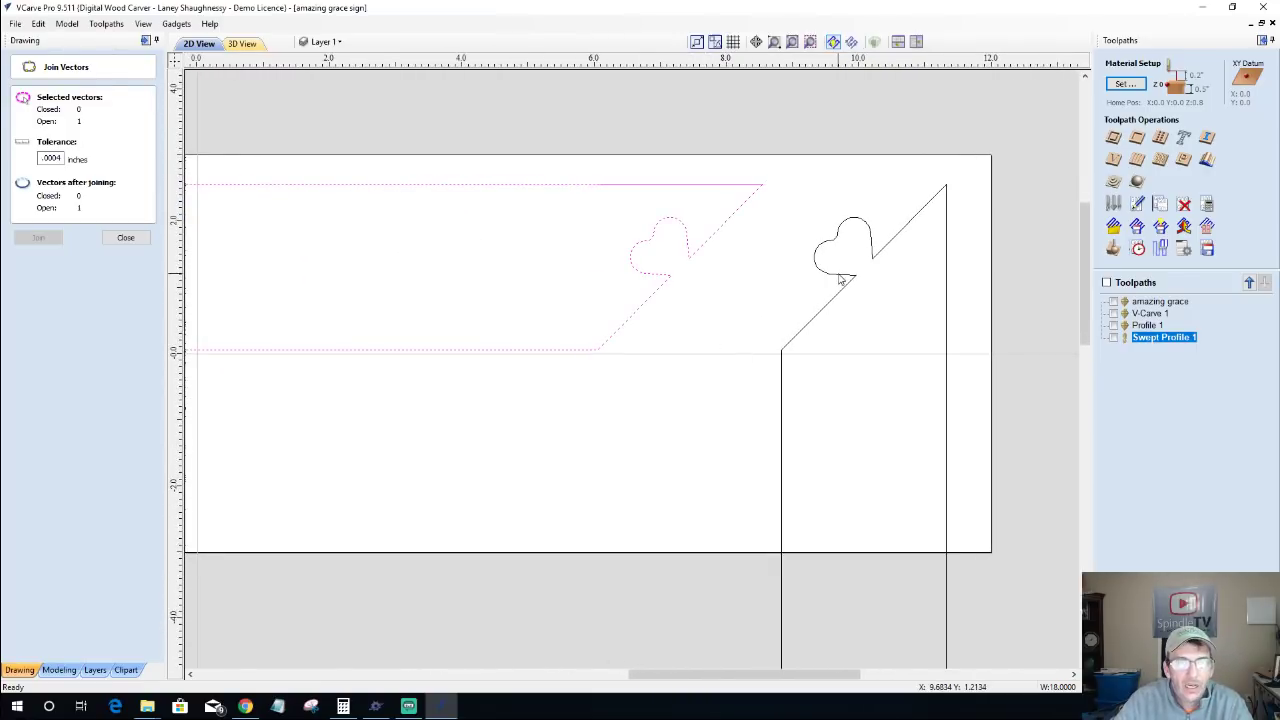
{"action": "left_click", "coordinate": [840, 280]}
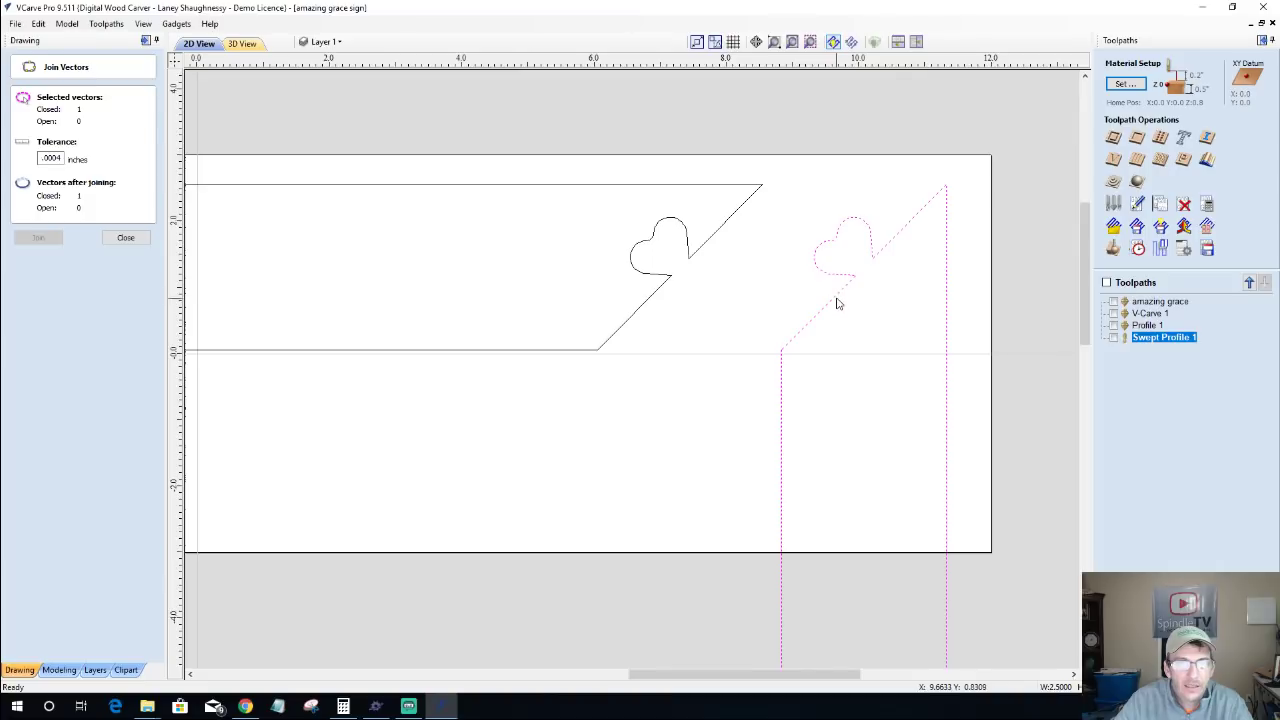
{"action": "left_click_drag", "start_coordinate": [854, 271], "coordinate": [670, 274]}
{"action": "scroll", "coordinate": [636, 229], "scroll_direction": "up", "scroll_amount": 3}
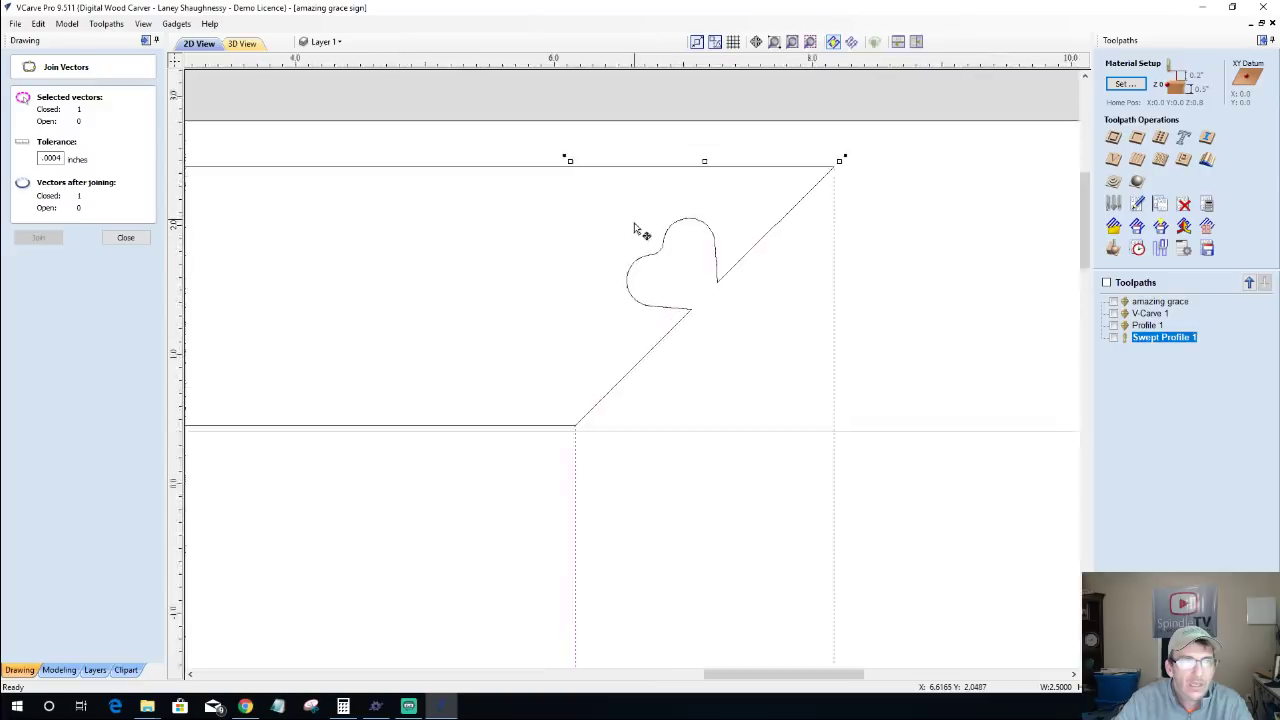
{"action": "scroll", "coordinate": [650, 250], "scroll_direction": "up", "scroll_amount": 2}
{"action": "scroll", "coordinate": [688, 326], "scroll_direction": "up", "scroll_amount": 3}
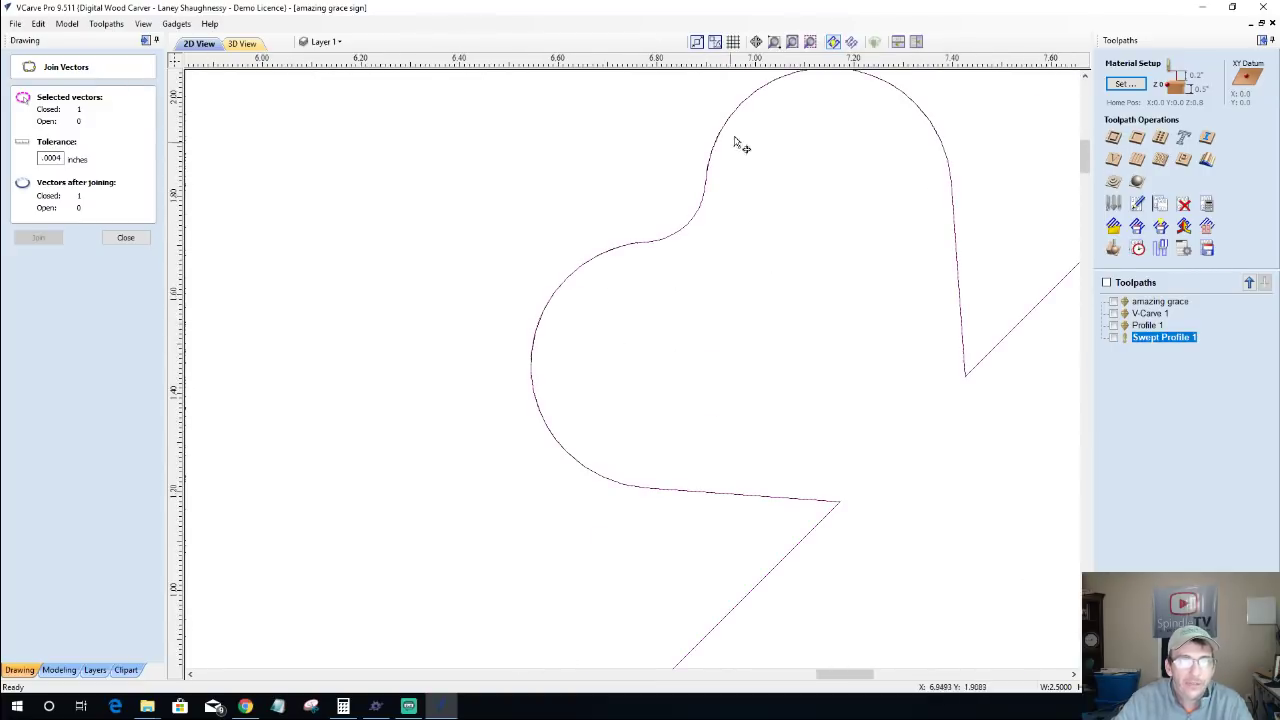
{"action": "scroll", "coordinate": [928, 375], "scroll_direction": "down", "scroll_amount": 2}
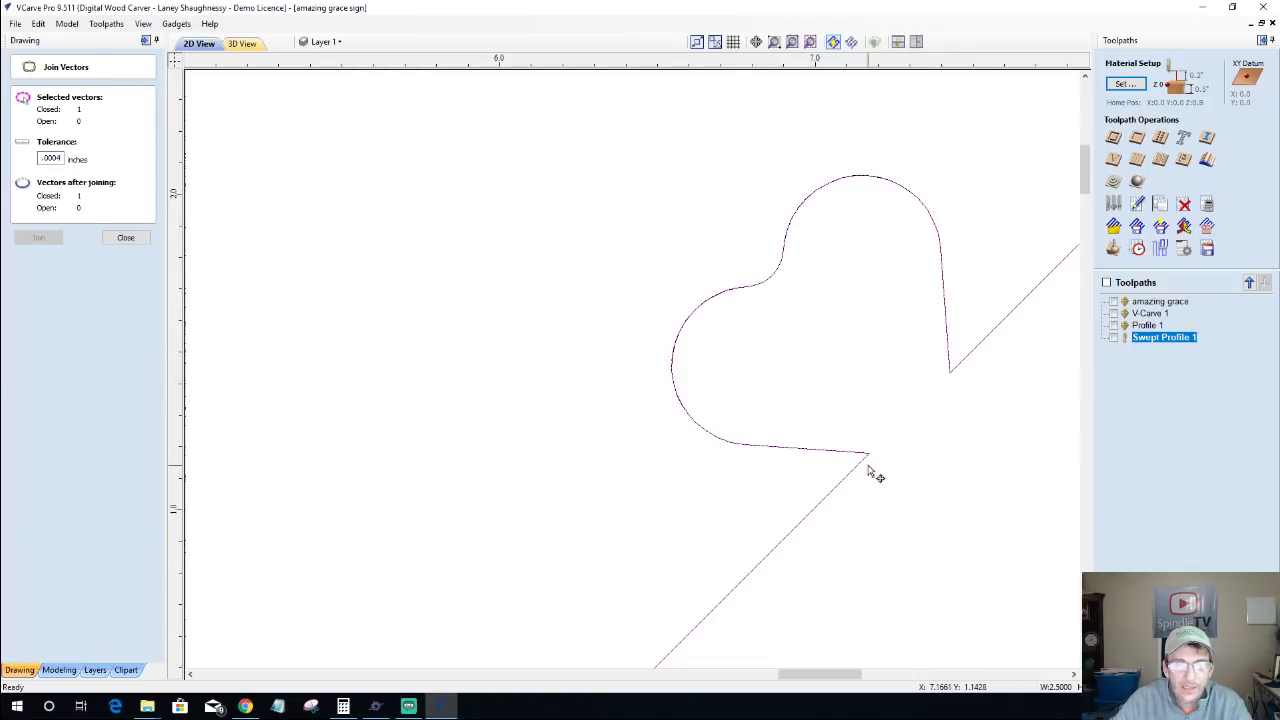
{"action": "left_click", "coordinate": [125, 238]}
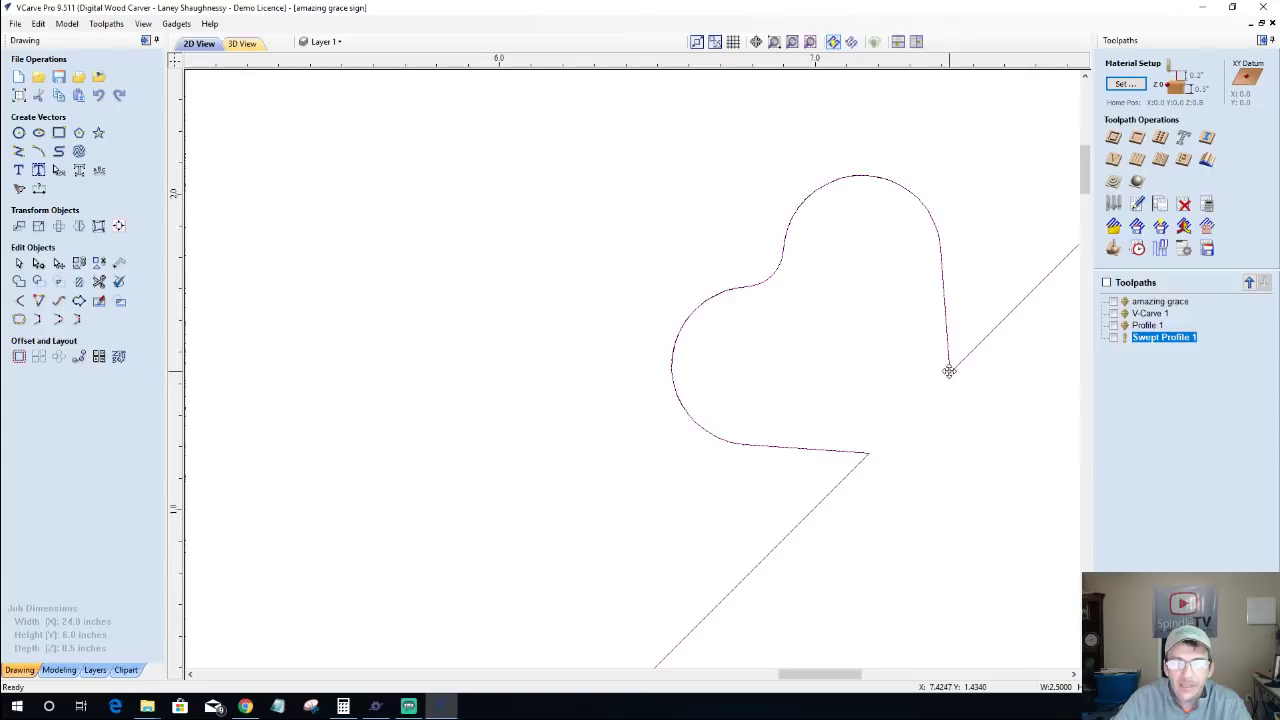
Step: Cut the heart vector at both end nodes where the curve meets the diagonal
{"action": "scroll", "coordinate": [930, 375], "scroll_direction": "down", "scroll_amount": 3}
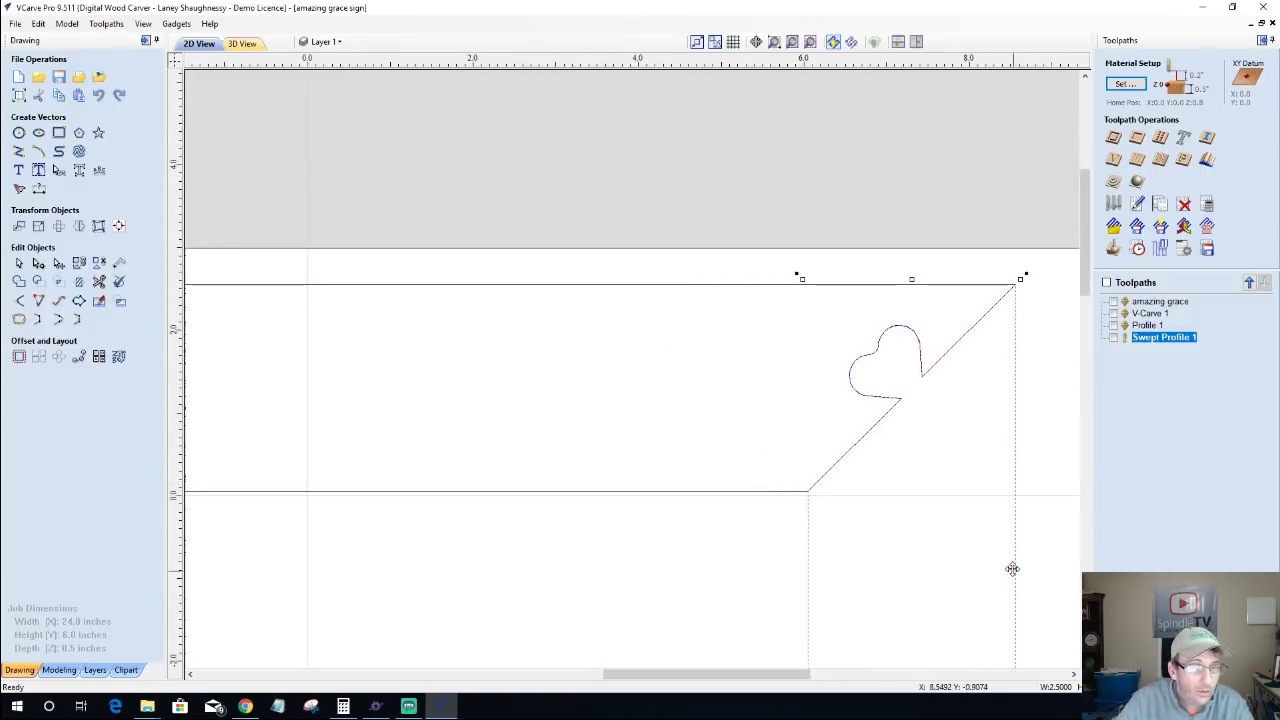
{"action": "scroll", "coordinate": [903, 346], "scroll_direction": "up", "scroll_amount": 2}
{"action": "scroll", "coordinate": [900, 348], "scroll_direction": "down", "scroll_amount": 2}
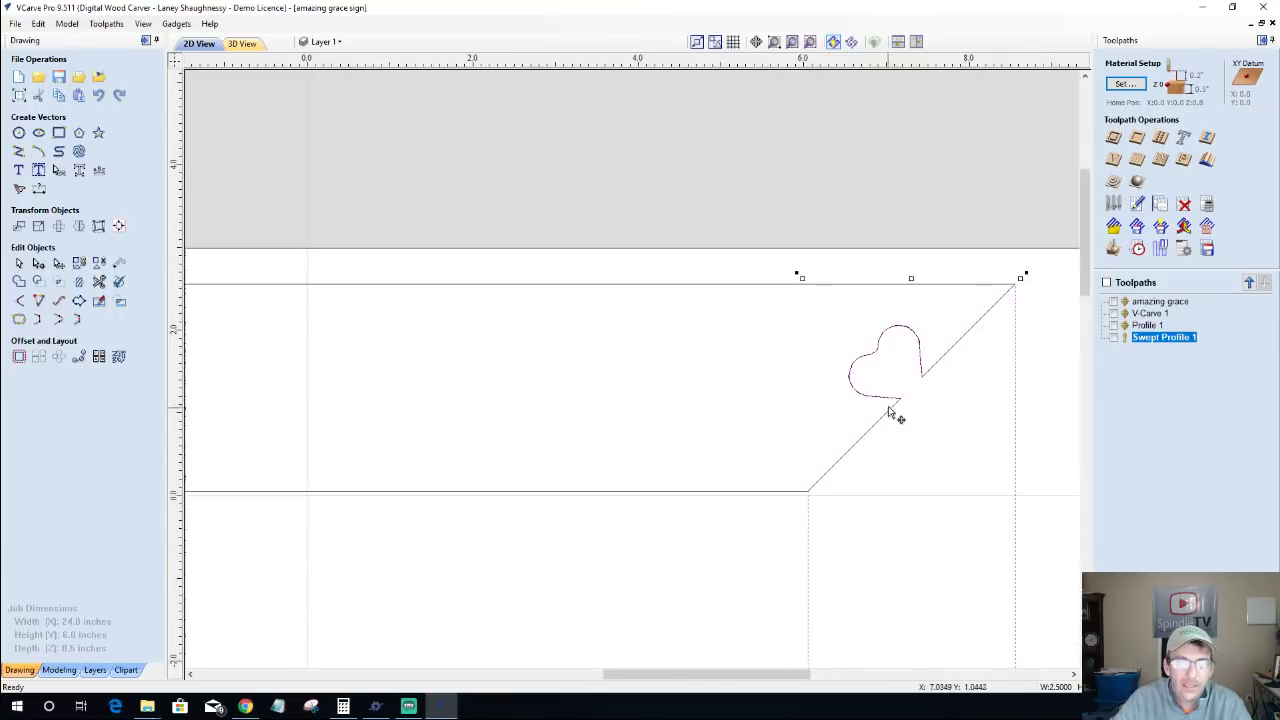
{"action": "scroll", "coordinate": [897, 400], "scroll_direction": "up", "scroll_amount": 4}
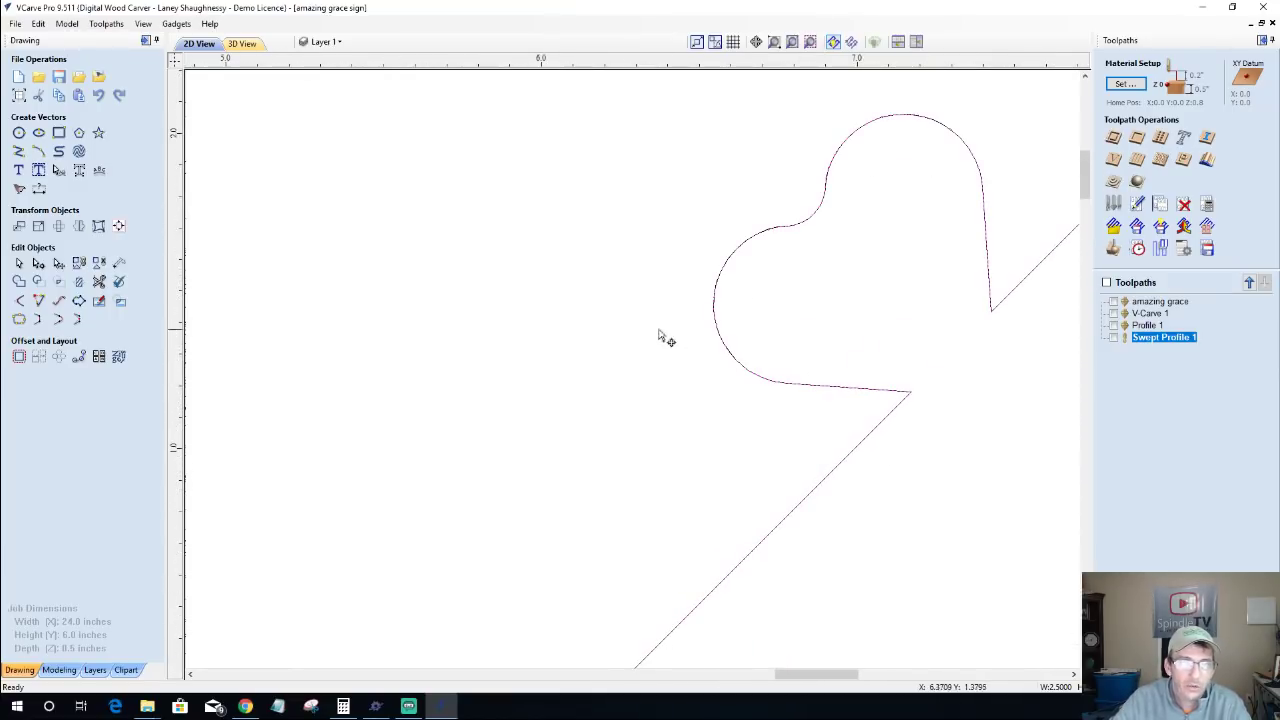
{"action": "left_click", "coordinate": [775, 389]}
{"action": "scroll", "coordinate": [935, 405], "scroll_direction": "up", "scroll_amount": 3}
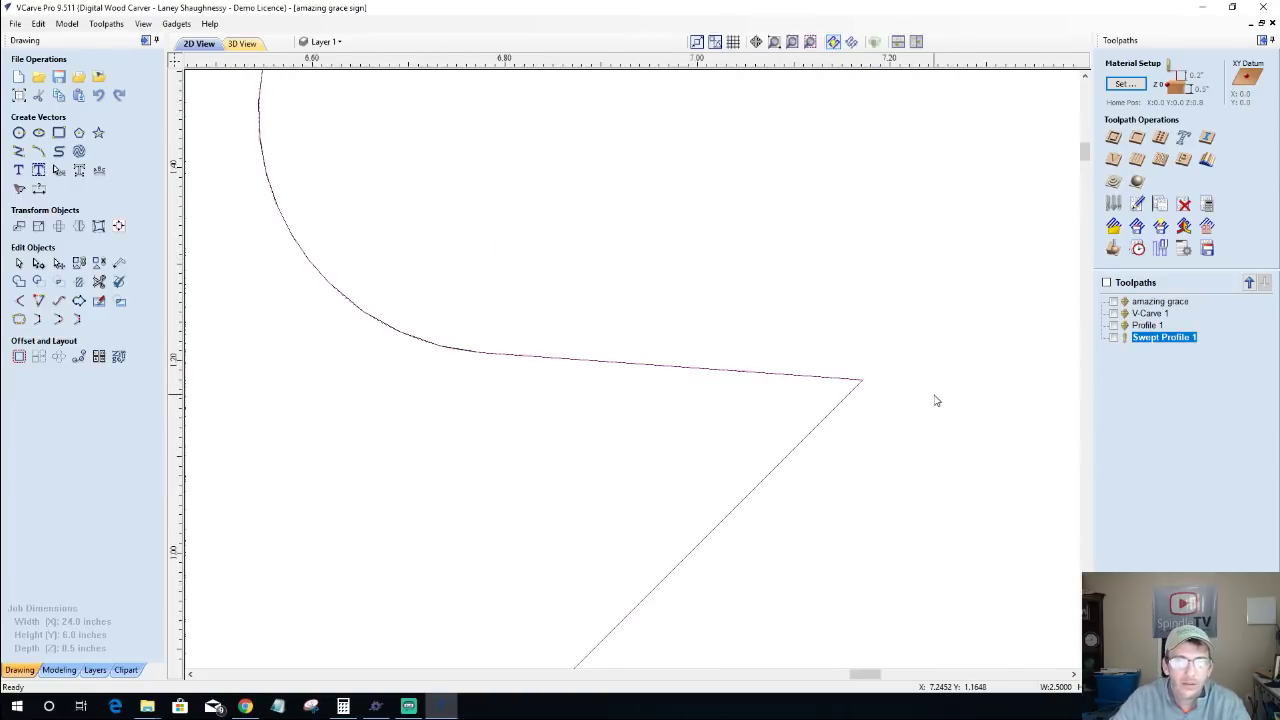
{"action": "scroll", "coordinate": [851, 381], "scroll_direction": "down", "scroll_amount": 3}
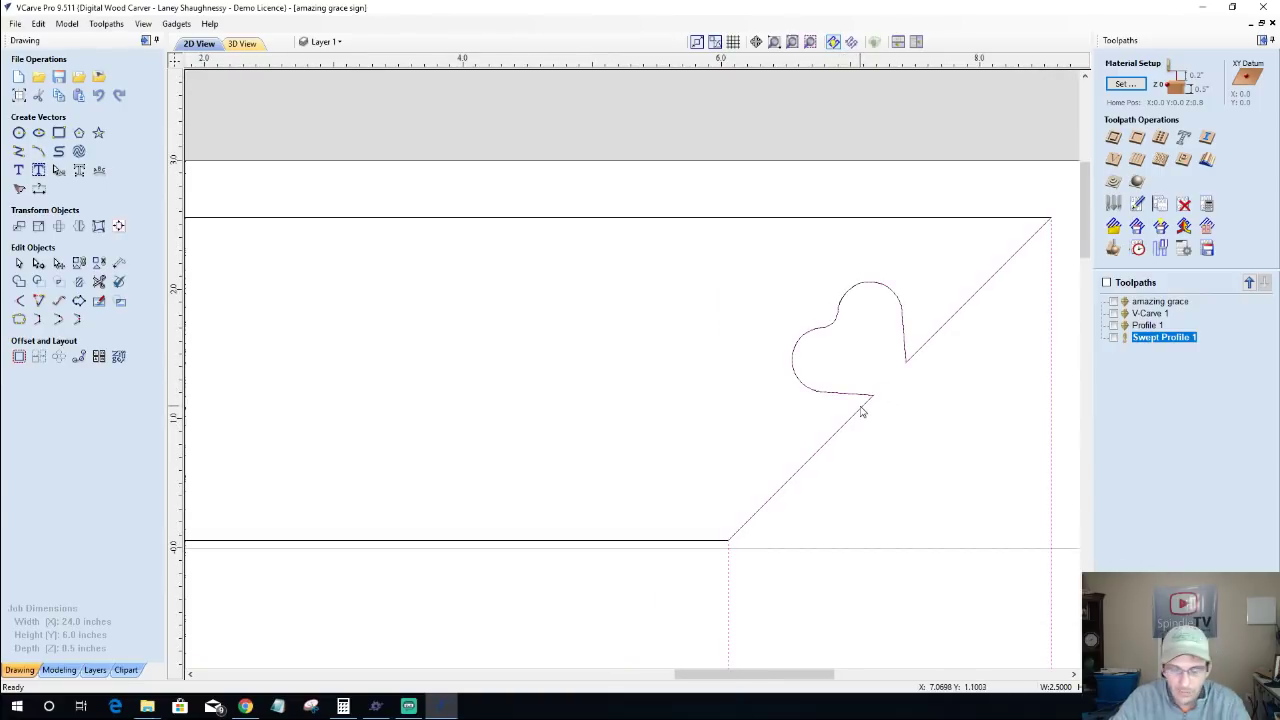
{"action": "key", "text": "n"}
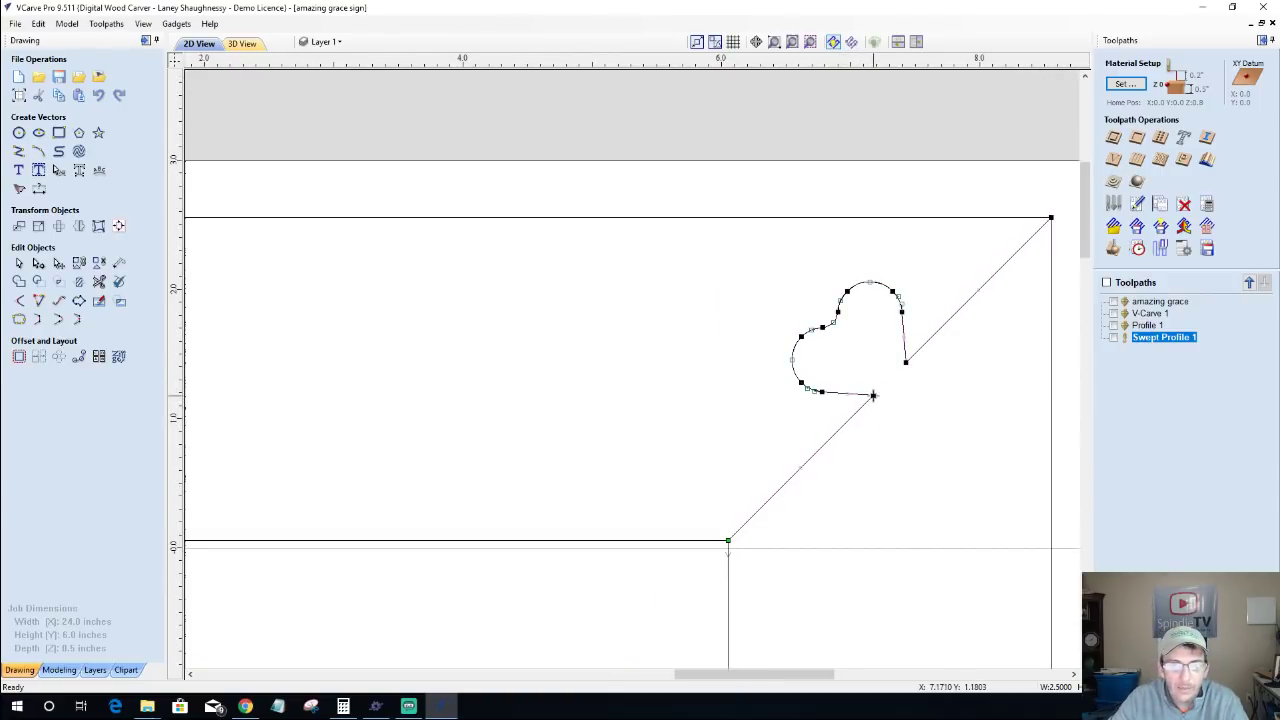
{"action": "right_click", "coordinate": [873, 398]}
{"action": "left_click", "coordinate": [916, 450]}
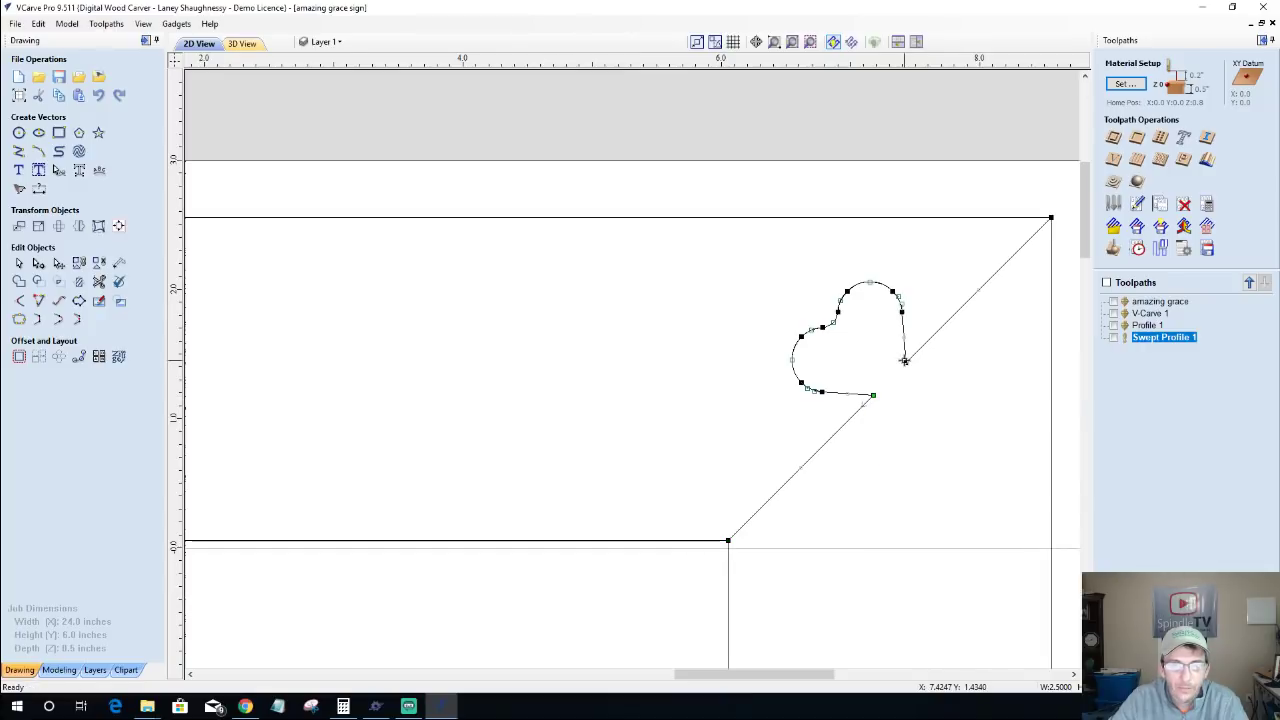
{"action": "right_click", "coordinate": [906, 366]}
{"action": "left_click", "coordinate": [945, 417]}
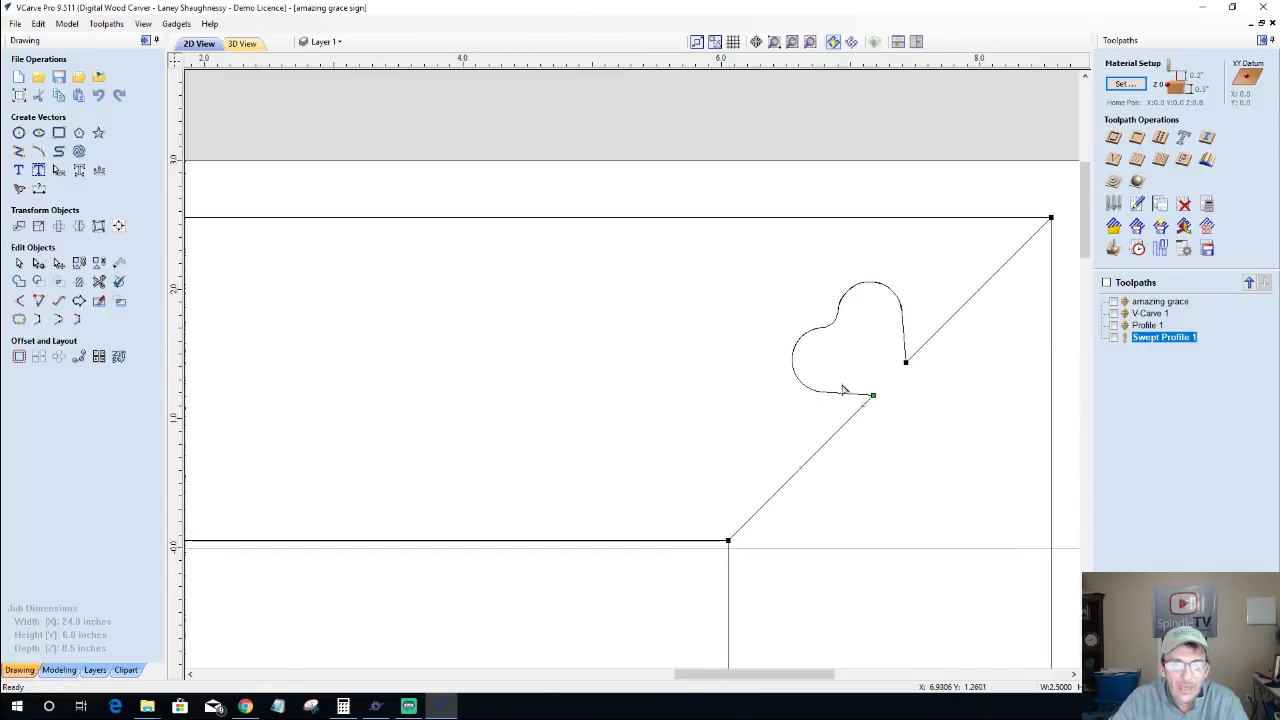
{"action": "scroll", "coordinate": [839, 377], "scroll_direction": "up", "scroll_amount": 3}
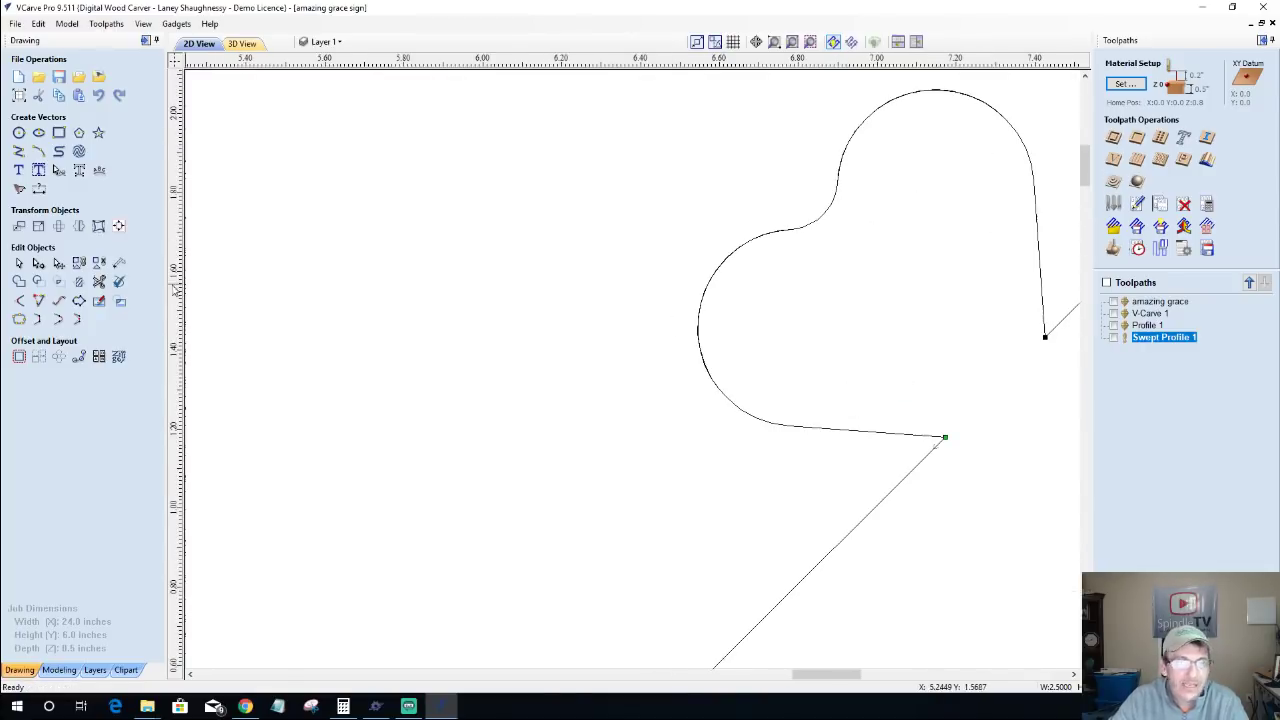
Step: Offset the heart vector inward by 0.005 inch
{"action": "left_click", "coordinate": [19, 356]}
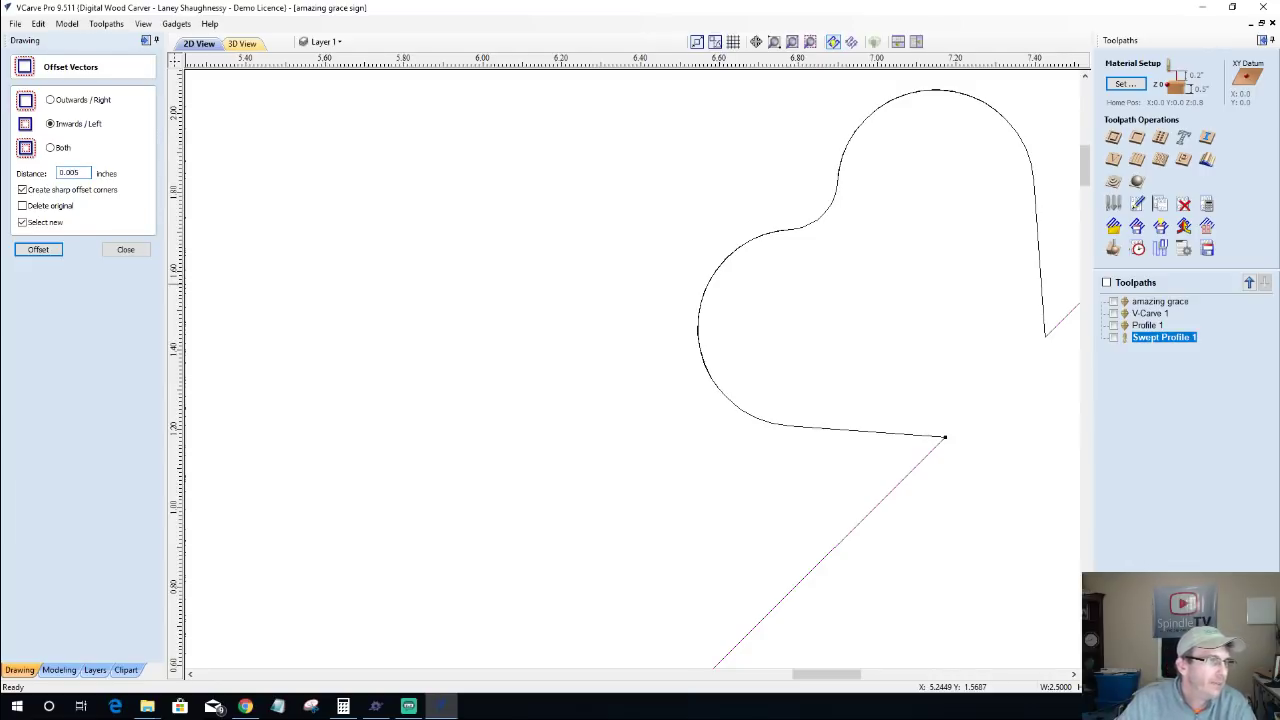
{"action": "left_click", "coordinate": [40, 250]}
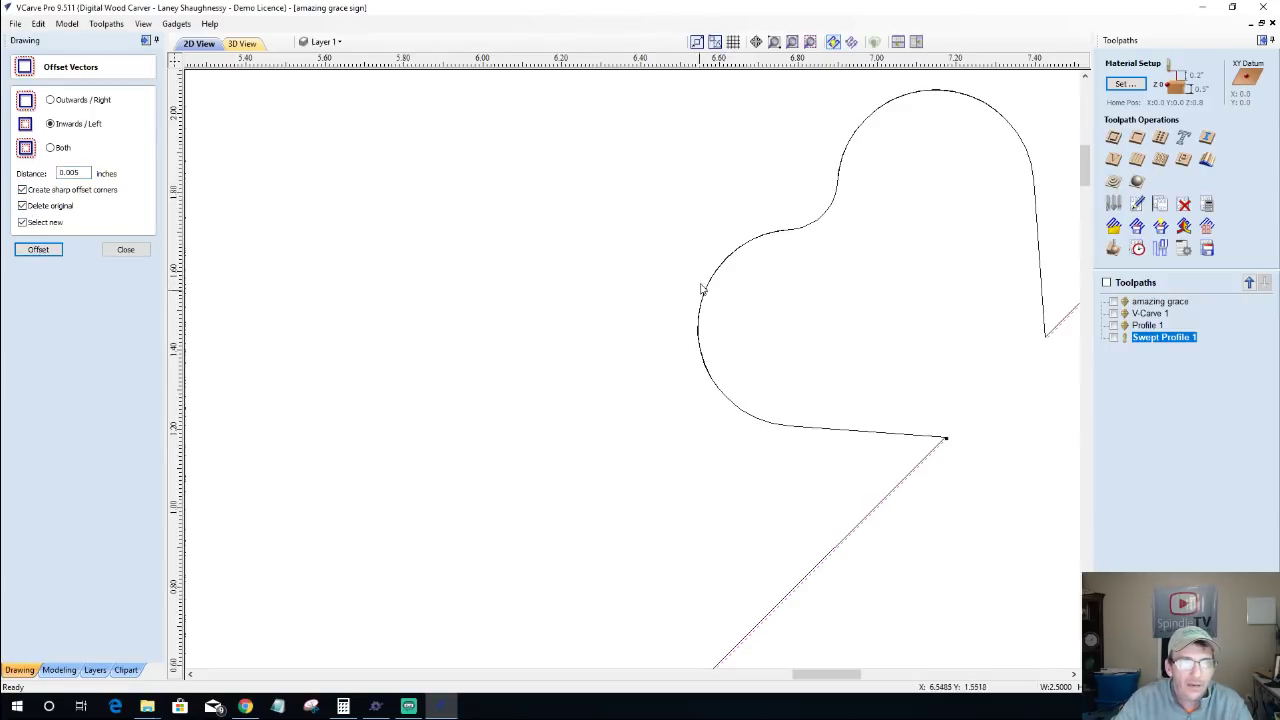
{"action": "scroll", "coordinate": [711, 244], "scroll_direction": "up", "scroll_amount": 4}
{"action": "scroll", "coordinate": [909, 314], "scroll_direction": "up", "scroll_amount": 3}
{"action": "scroll", "coordinate": [863, 323], "scroll_direction": "up", "scroll_amount": 2}
{"action": "scroll", "coordinate": [811, 306], "scroll_direction": "up", "scroll_amount": 2}
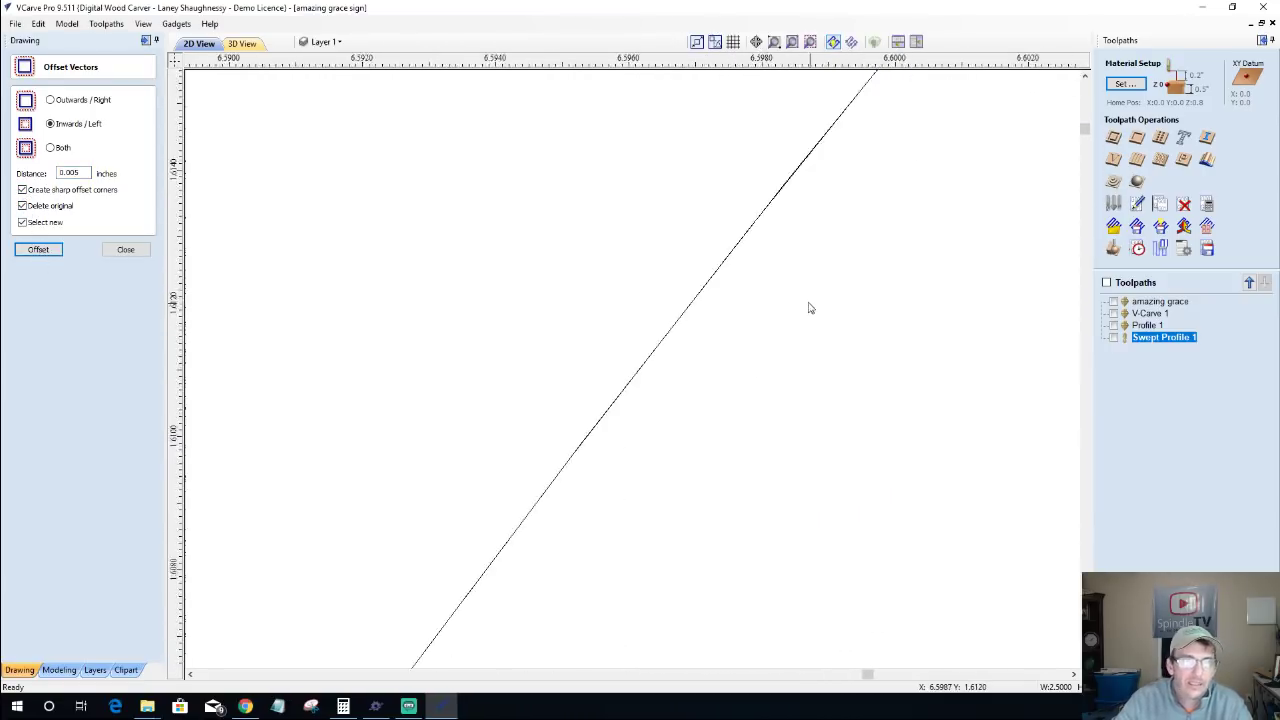
{"action": "scroll", "coordinate": [534, 260], "scroll_direction": "down", "scroll_amount": 10}
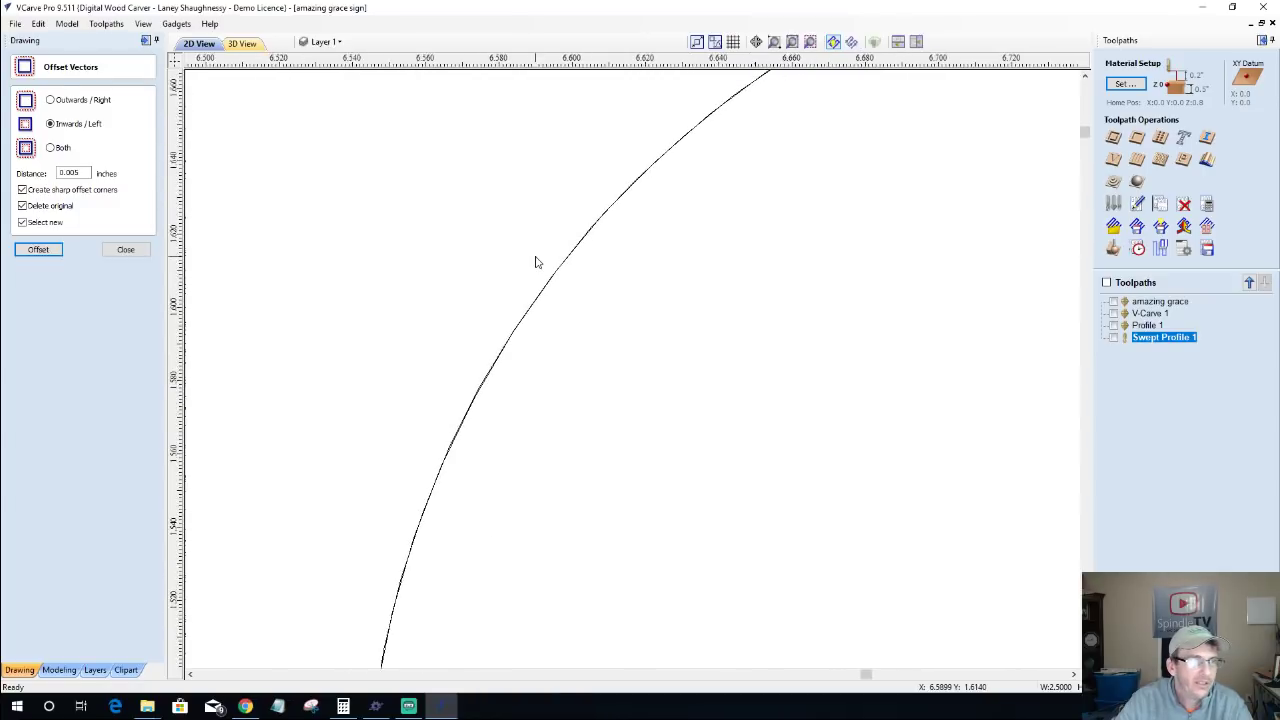
{"action": "scroll", "coordinate": [536, 262], "scroll_direction": "down", "scroll_amount": 4}
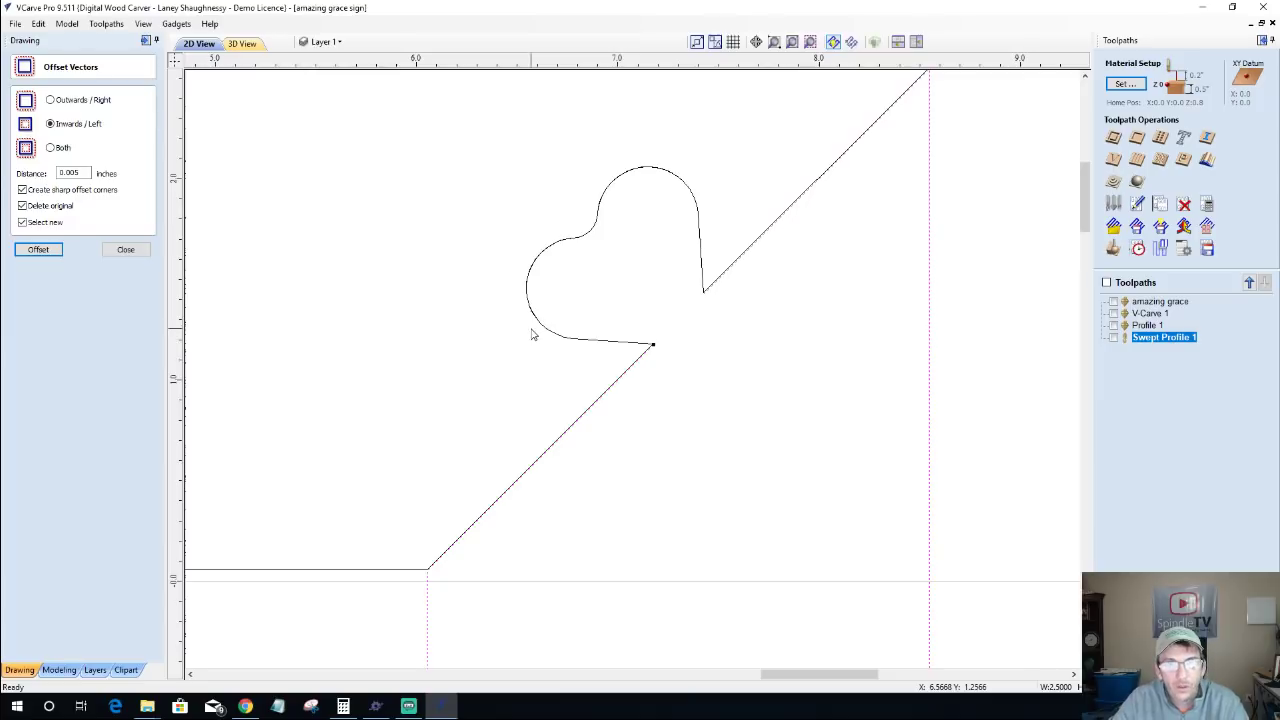
Step: Offset the heart-and-diagonals shape by 0.005 inch, inwards and then outwards
{"action": "left_click", "coordinate": [580, 342]}
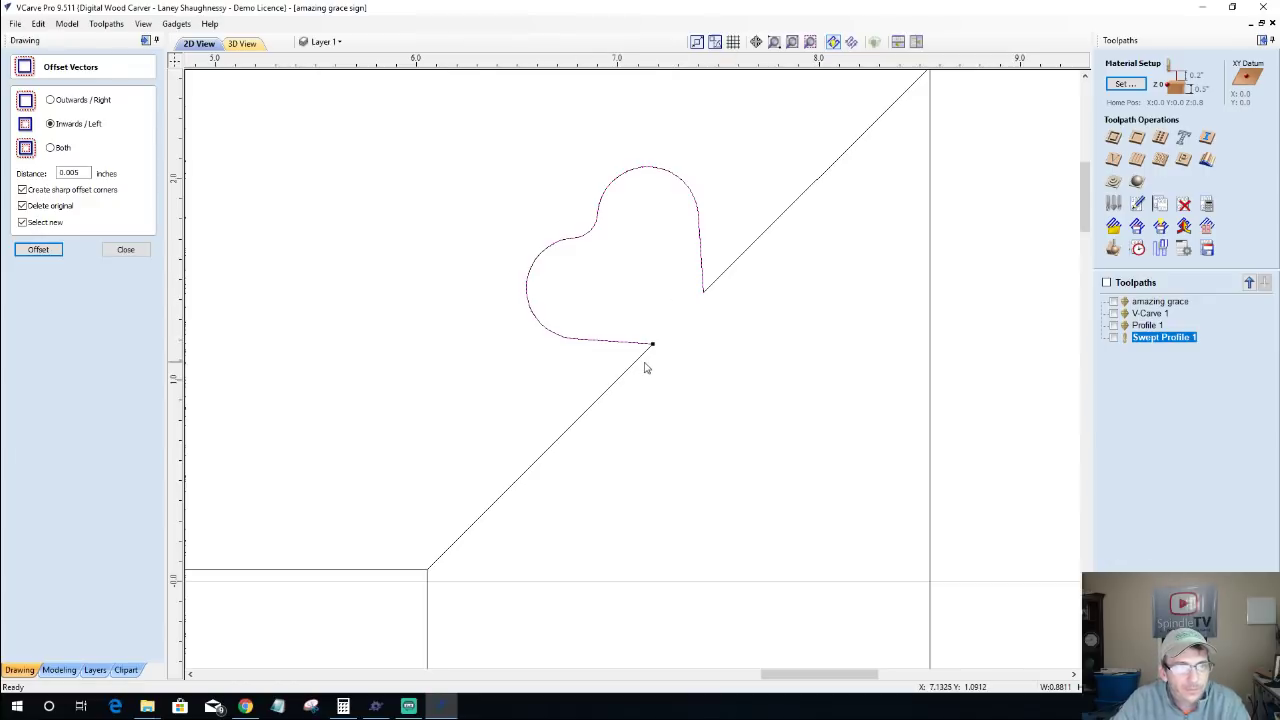
{"action": "scroll", "coordinate": [650, 355], "scroll_direction": "down", "scroll_amount": 1}
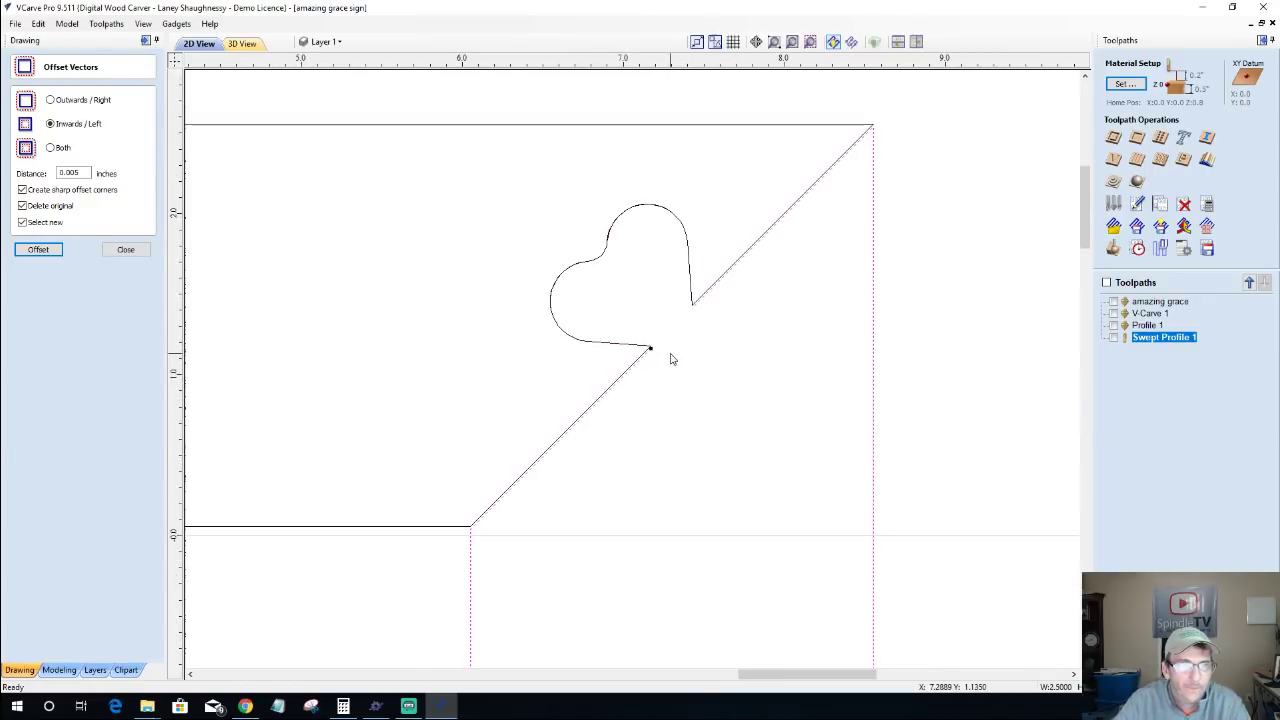
{"action": "left_click", "coordinate": [694, 303]}
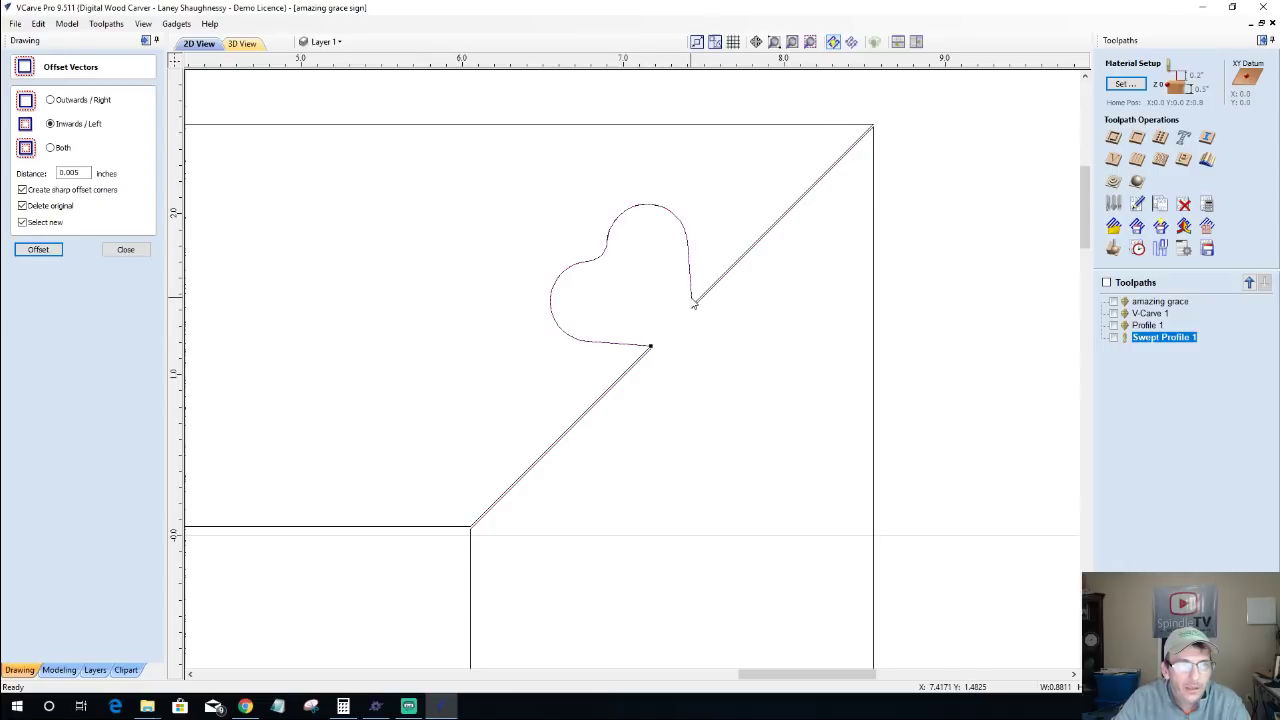
{"action": "left_click", "coordinate": [37, 250]}
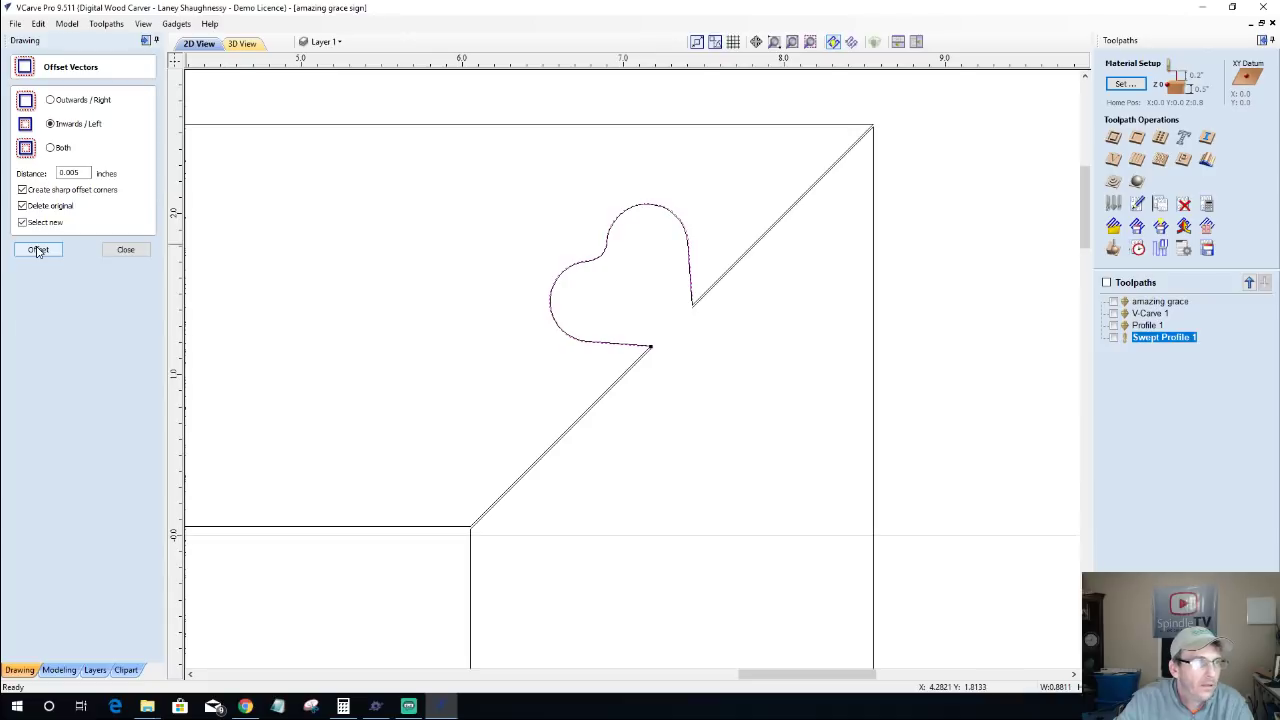
{"action": "scroll", "coordinate": [614, 238], "scroll_direction": "up", "scroll_amount": 4}
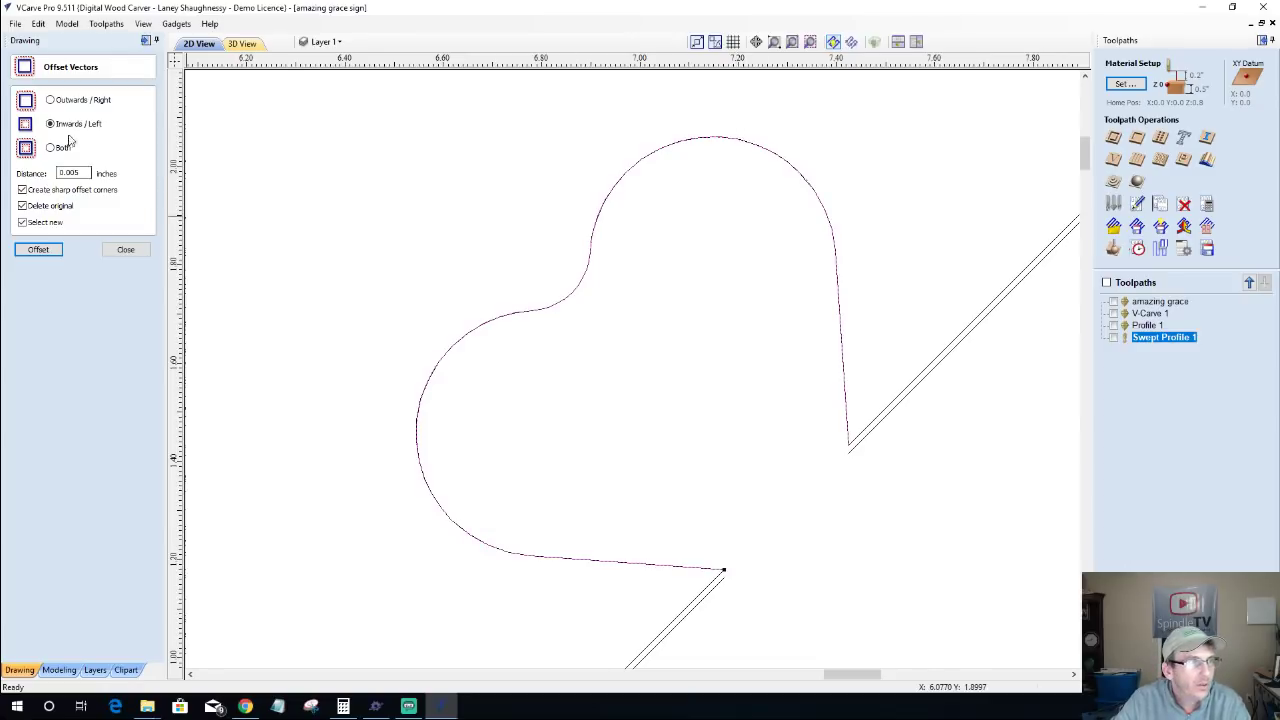
{"action": "left_click", "coordinate": [62, 104]}
{"action": "left_click", "coordinate": [38, 249]}
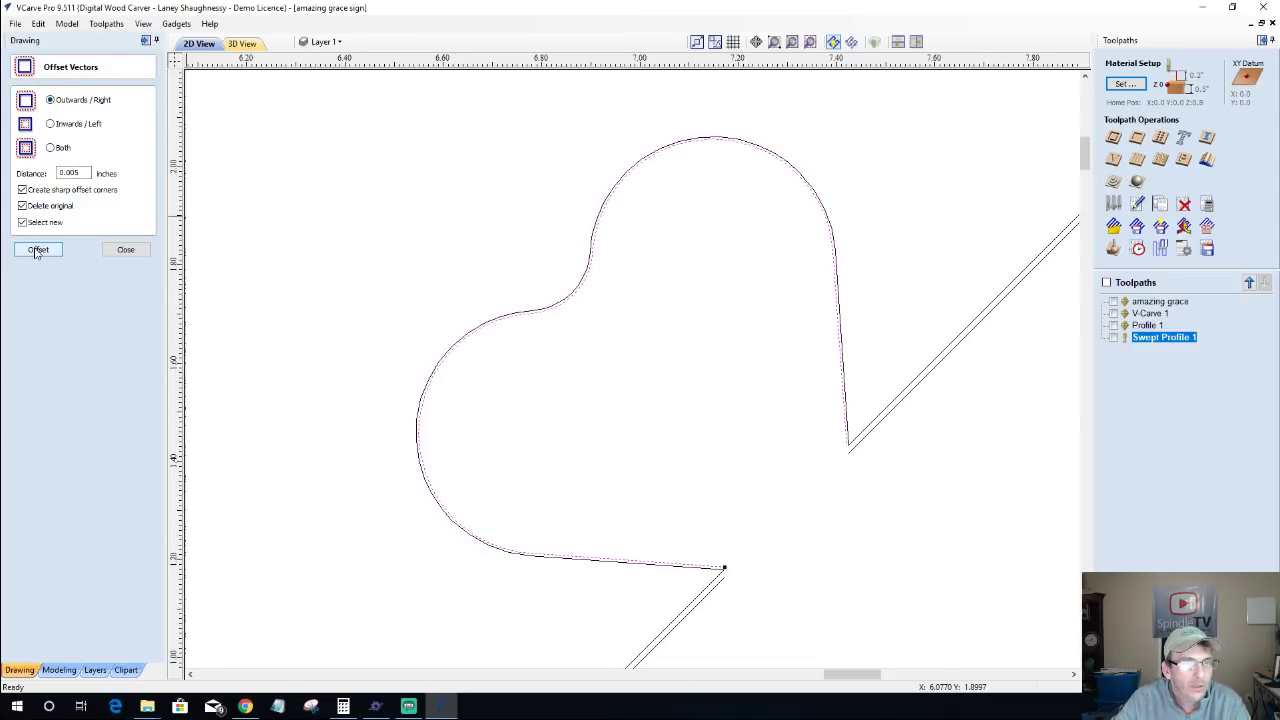
Step: Delete the stray offset diagonal line and close the offset settings
{"action": "left_click", "coordinate": [718, 588]}
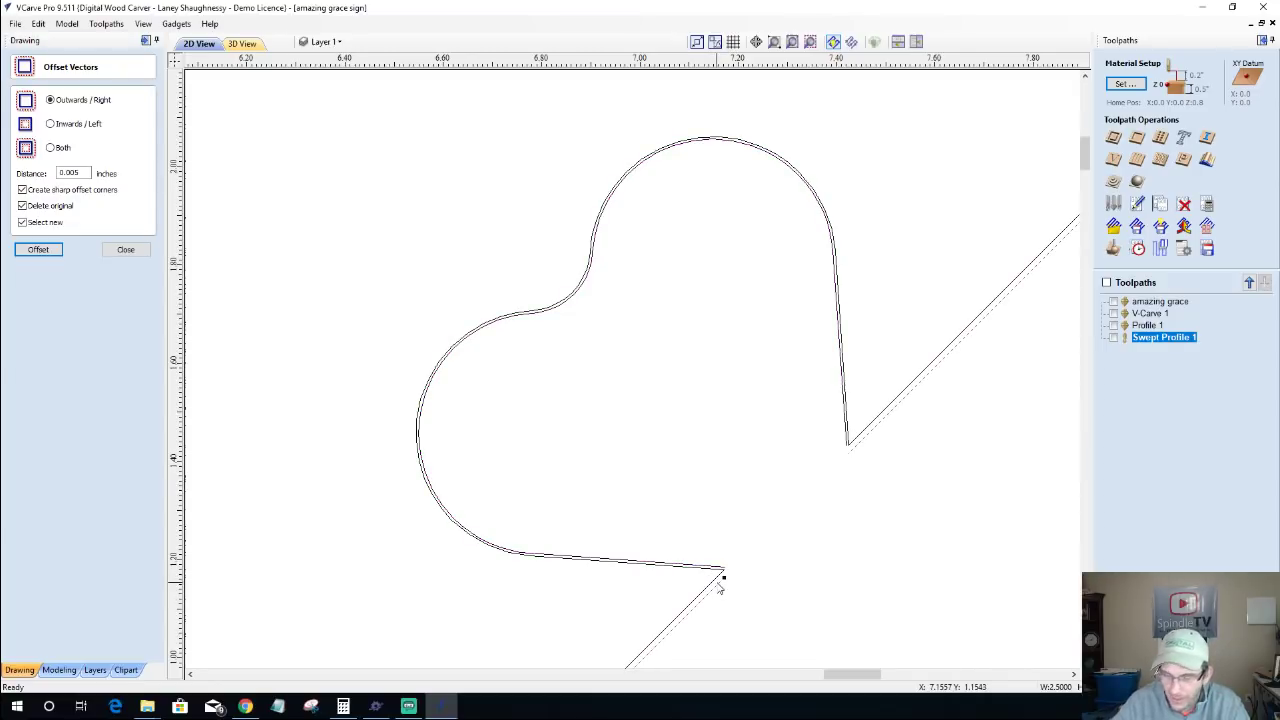
{"action": "key", "text": "Return"}
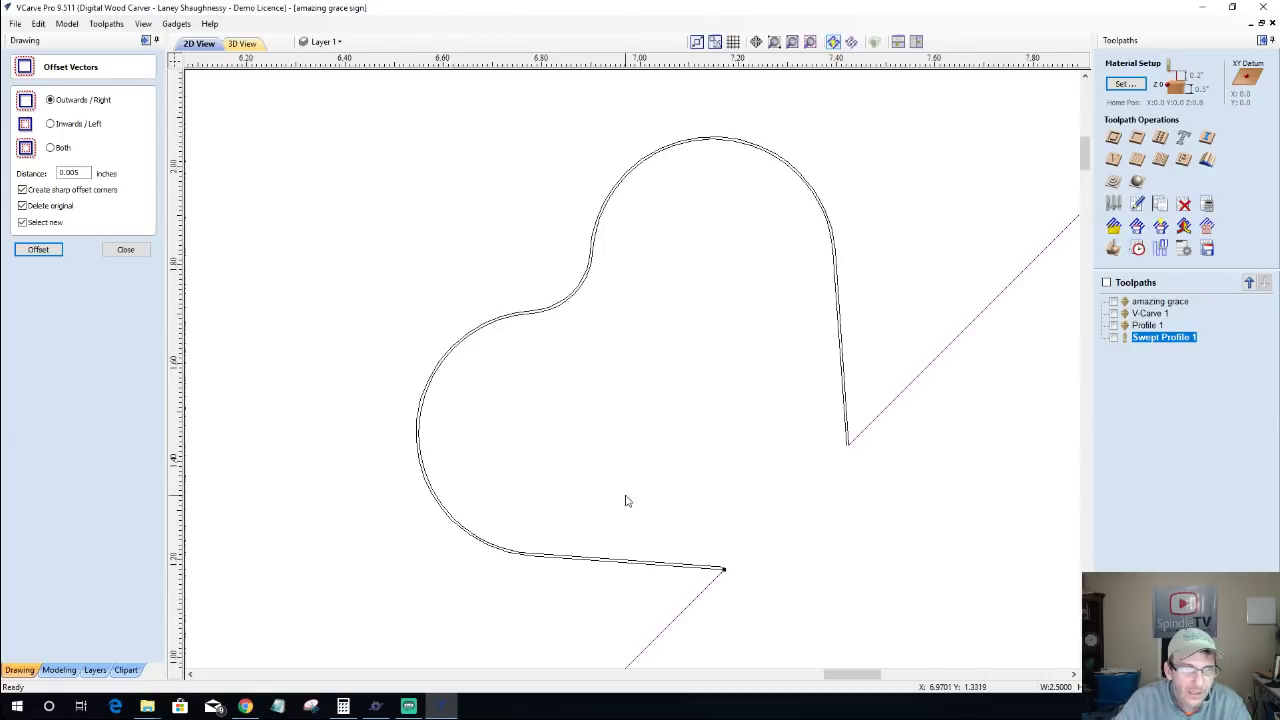
{"action": "scroll", "coordinate": [729, 589], "scroll_direction": "up", "scroll_amount": 3}
{"action": "scroll", "coordinate": [720, 560], "scroll_direction": "up", "scroll_amount": 6}
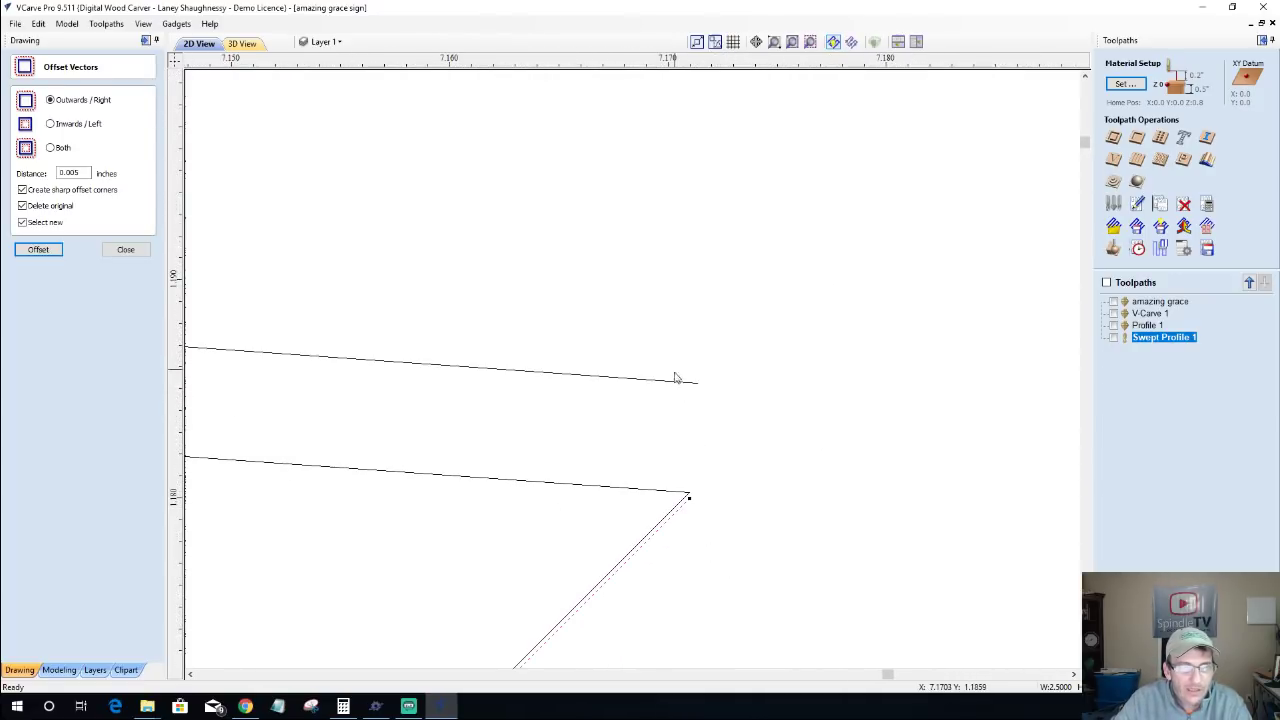
{"action": "scroll", "coordinate": [684, 393], "scroll_direction": "down", "scroll_amount": 8}
{"action": "scroll", "coordinate": [684, 395], "scroll_direction": "down", "scroll_amount": 10}
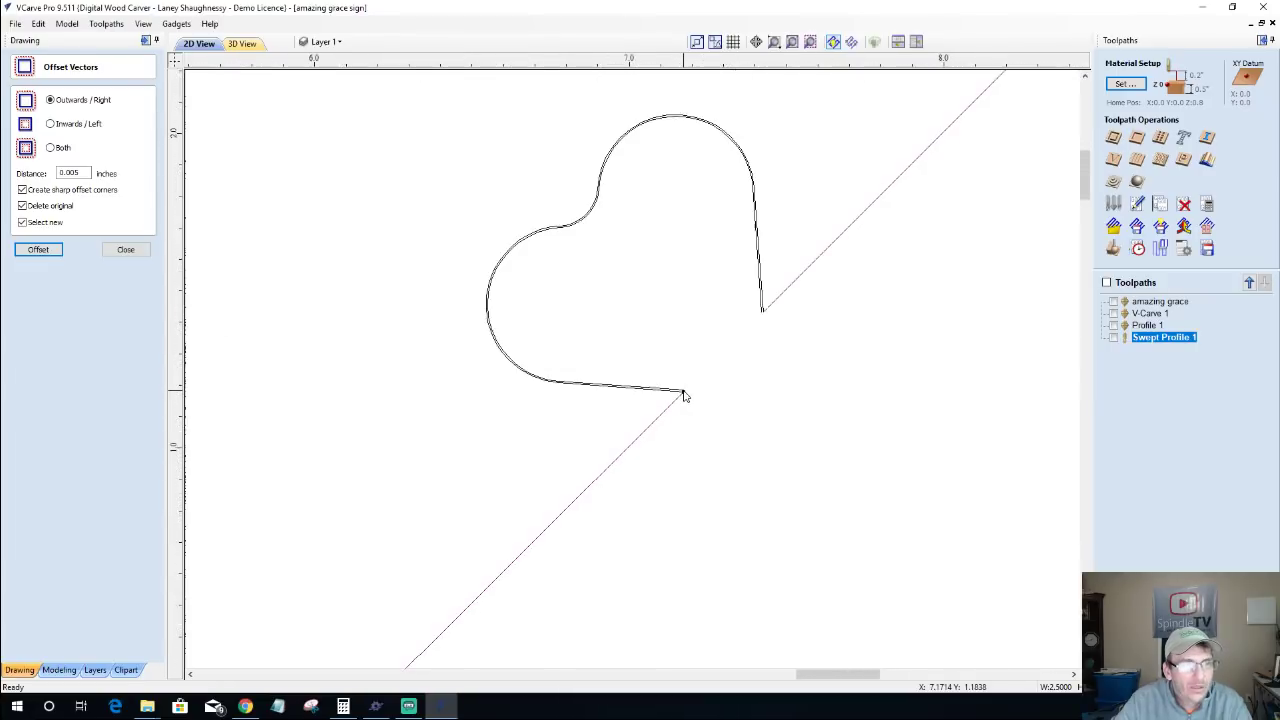
{"action": "scroll", "coordinate": [685, 397], "scroll_direction": "up", "scroll_amount": 7}
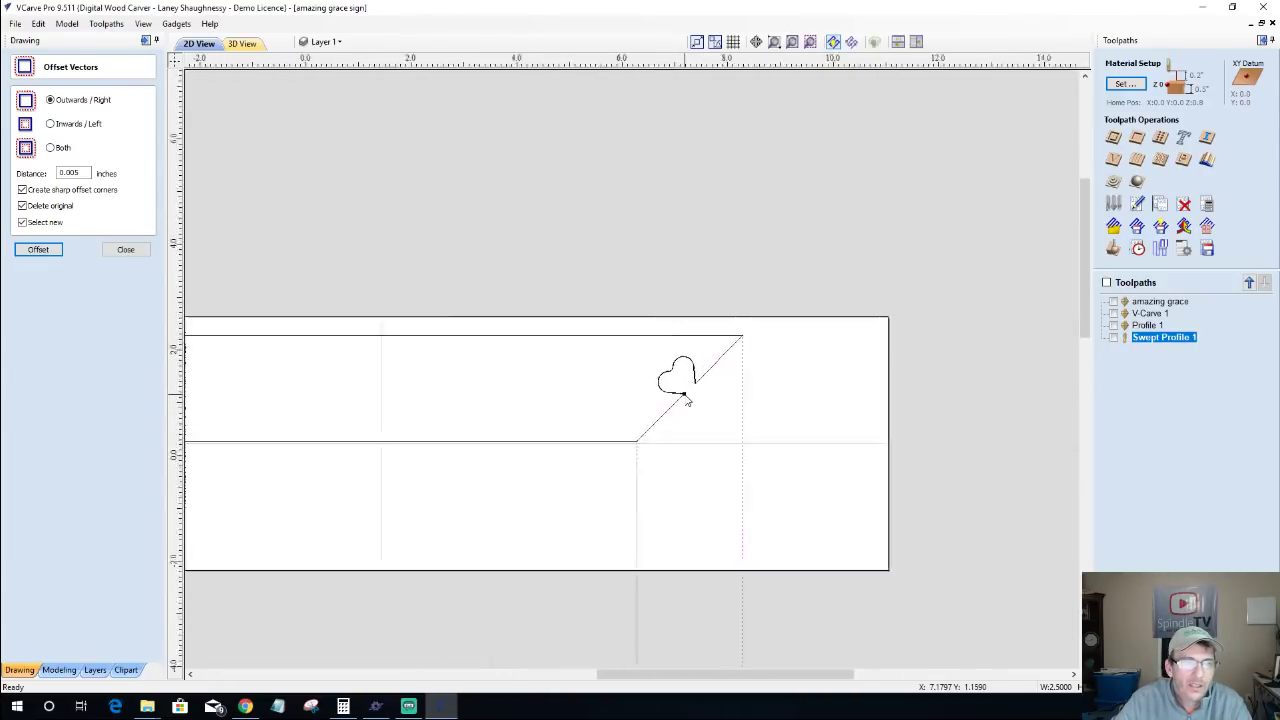
{"action": "scroll", "coordinate": [687, 399], "scroll_direction": "up", "scroll_amount": 6}
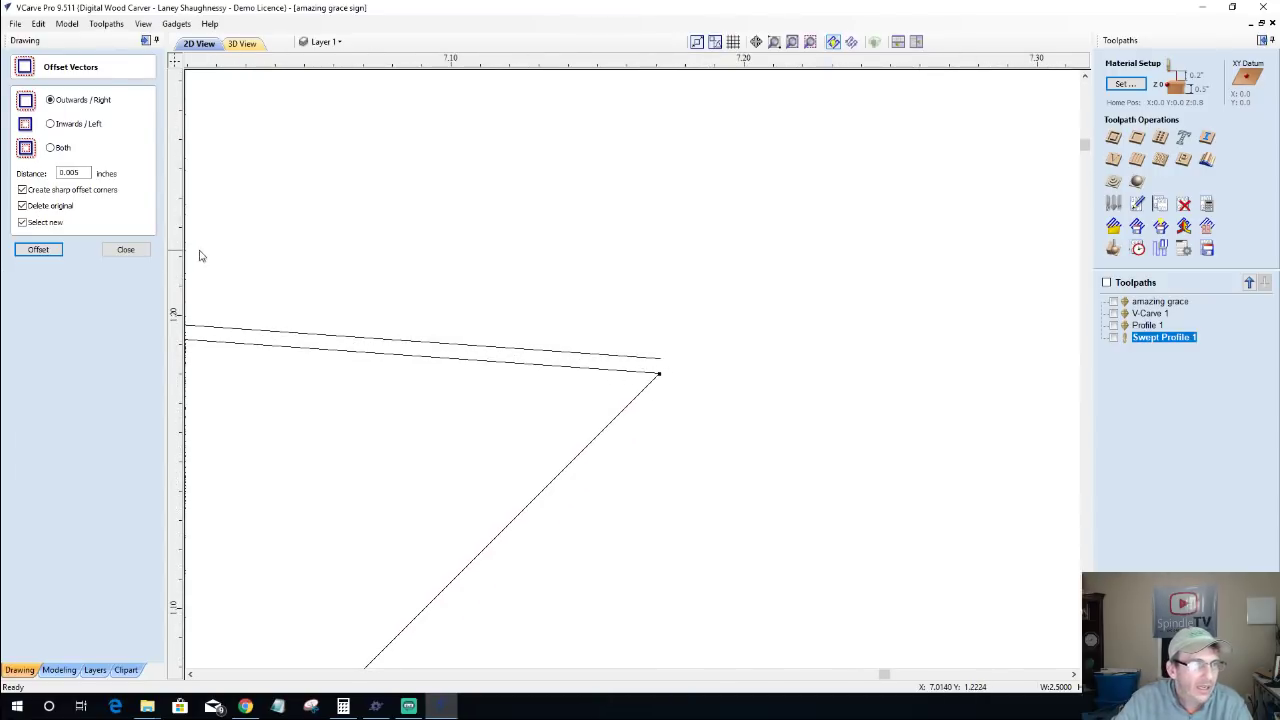
{"action": "left_click", "coordinate": [125, 249]}
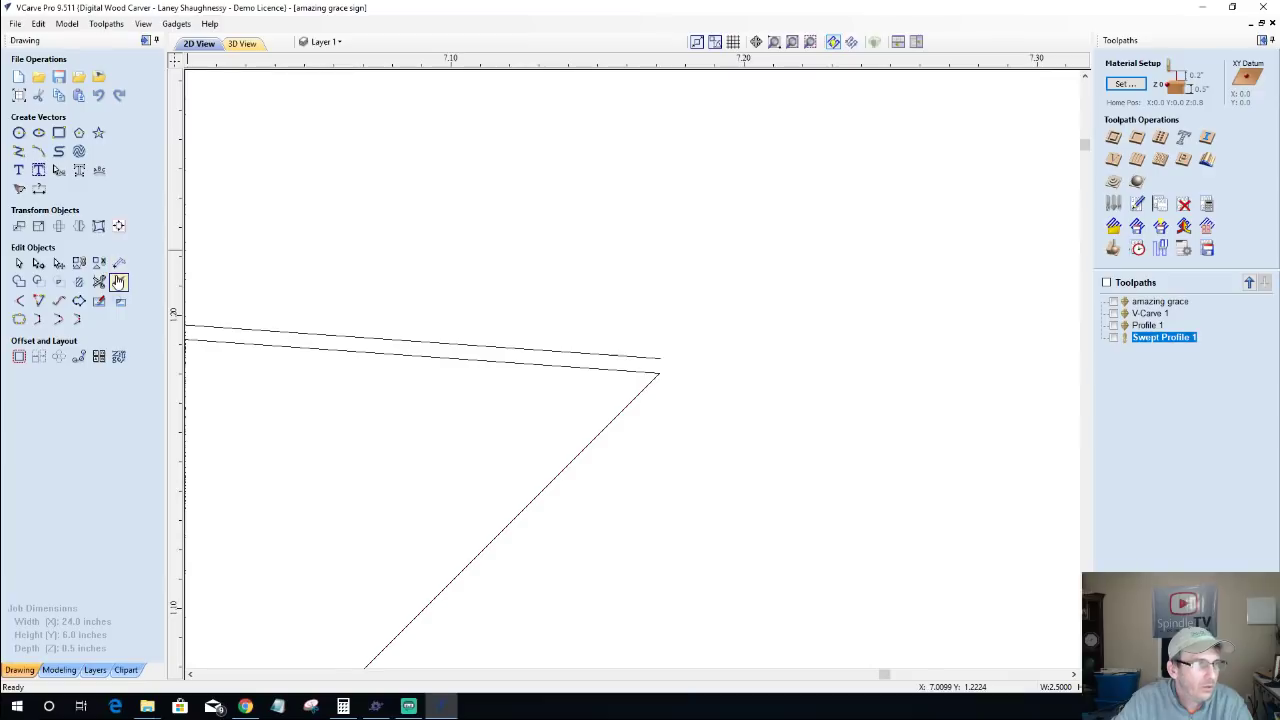
Step: Extend the offset heart line and the diagonal so they meet at a clean corner
{"action": "left_click", "coordinate": [38, 300]}
{"action": "left_click", "coordinate": [656, 378]}
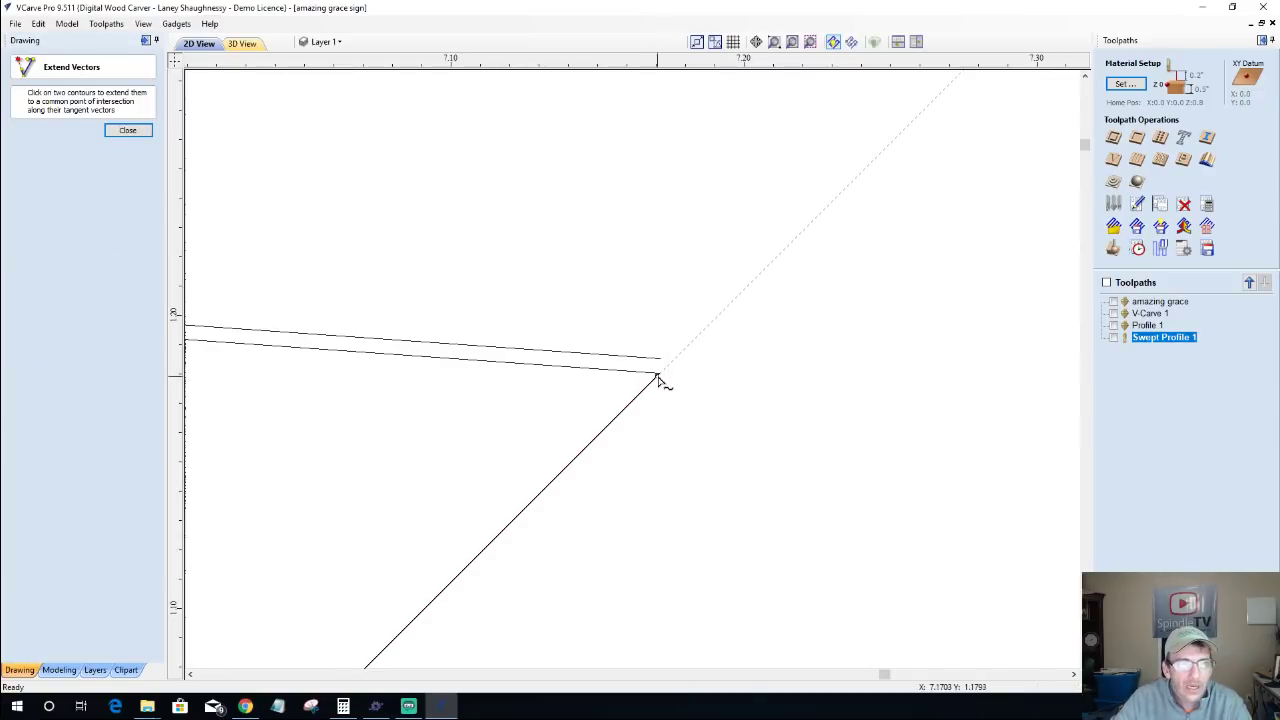
{"action": "left_click", "coordinate": [663, 360]}
{"action": "scroll", "coordinate": [817, 585], "scroll_direction": "down", "scroll_amount": 5}
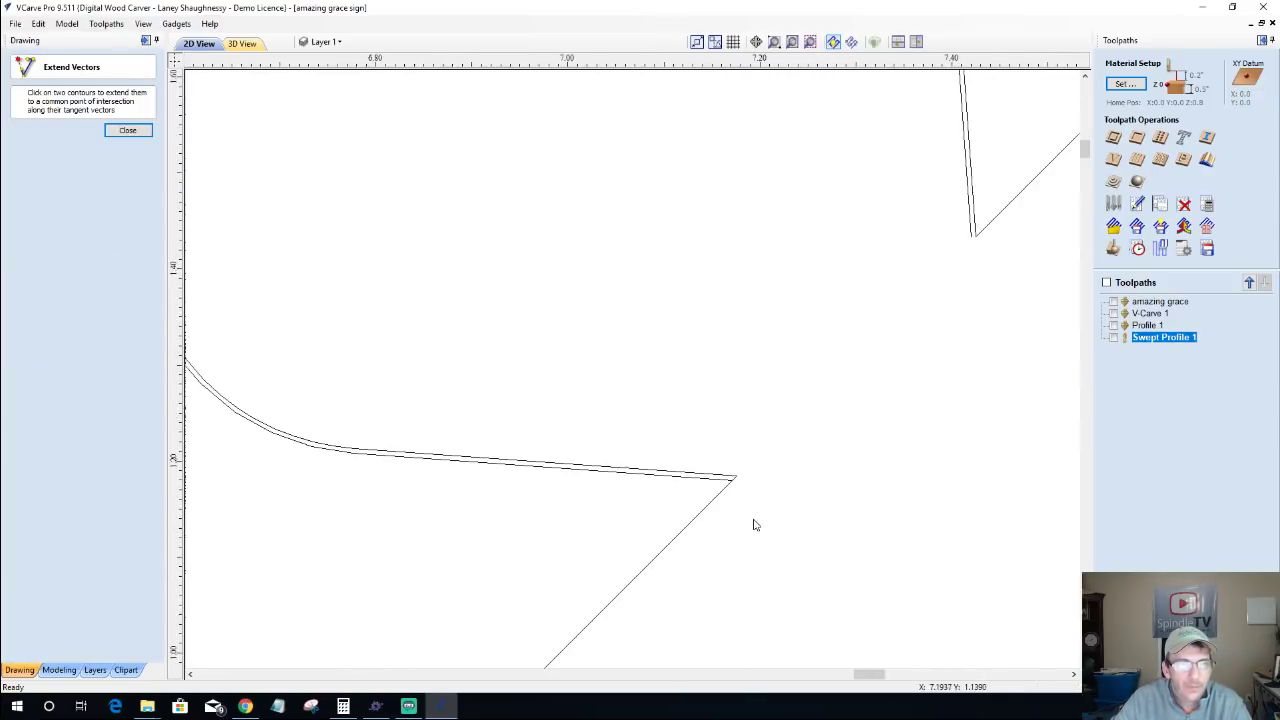
{"action": "scroll", "coordinate": [829, 494], "scroll_direction": "up", "scroll_amount": 3}
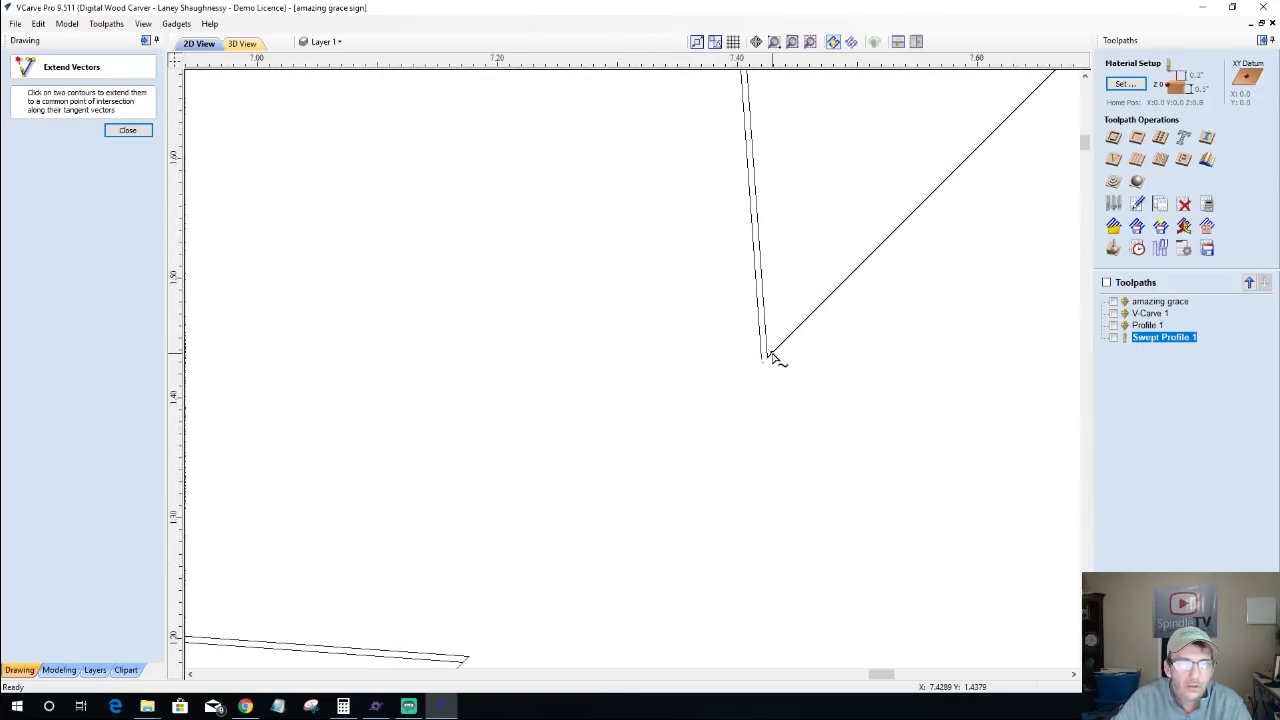
{"action": "scroll", "coordinate": [777, 420], "scroll_direction": "down", "scroll_amount": 1}
{"action": "scroll", "coordinate": [777, 423], "scroll_direction": "down", "scroll_amount": 3}
{"action": "scroll", "coordinate": [774, 423], "scroll_direction": "up", "scroll_amount": 10}
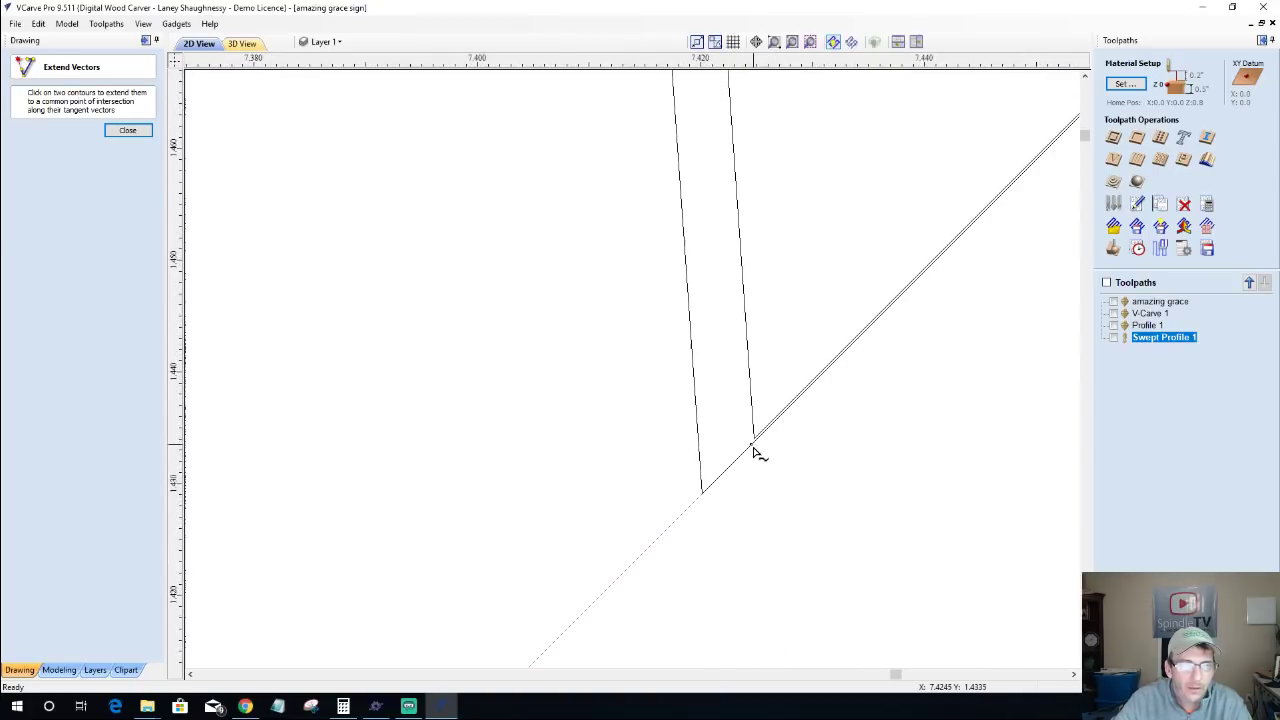
{"action": "scroll", "coordinate": [755, 452], "scroll_direction": "down", "scroll_amount": 7}
{"action": "scroll", "coordinate": [757, 451], "scroll_direction": "down", "scroll_amount": 8}
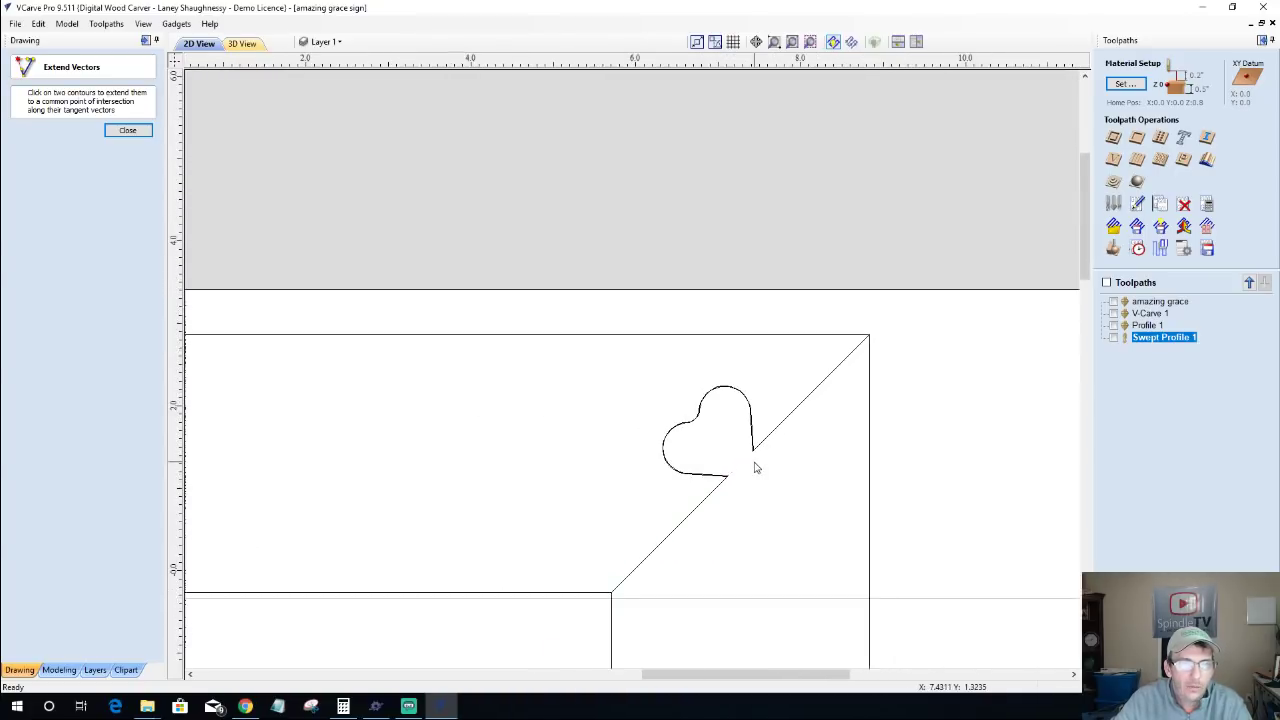
{"action": "left_click", "coordinate": [128, 130]}
{"action": "left_click", "coordinate": [683, 566]}
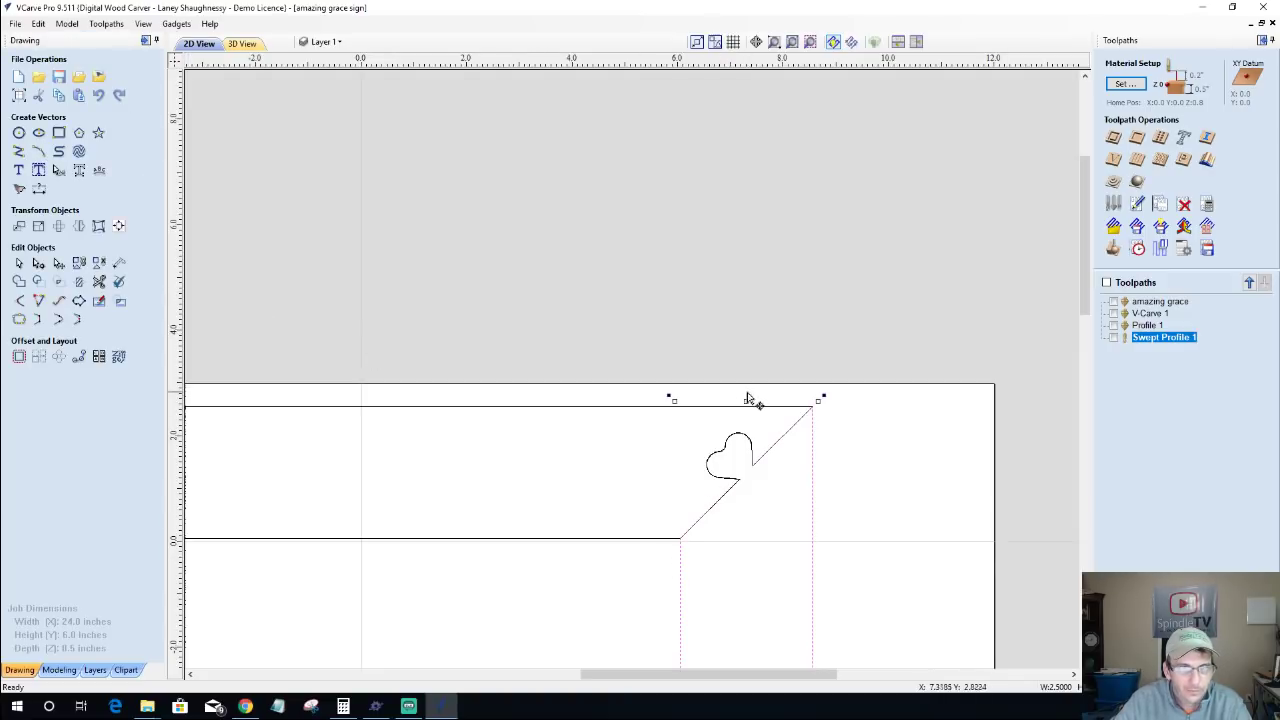
Step: Shift the two selected vertical lines to the right
{"action": "left_click", "coordinate": [812, 515]}
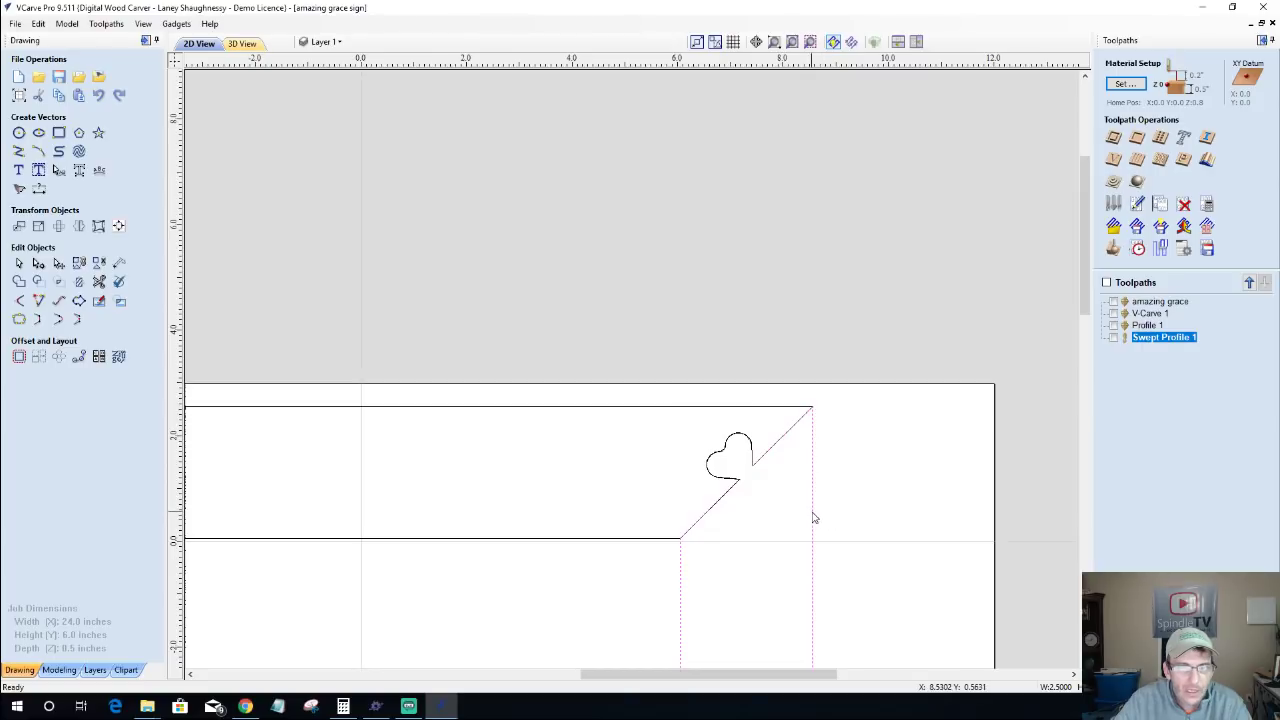
{"action": "left_click_drag", "start_coordinate": [813, 517], "coordinate": [910, 502]}
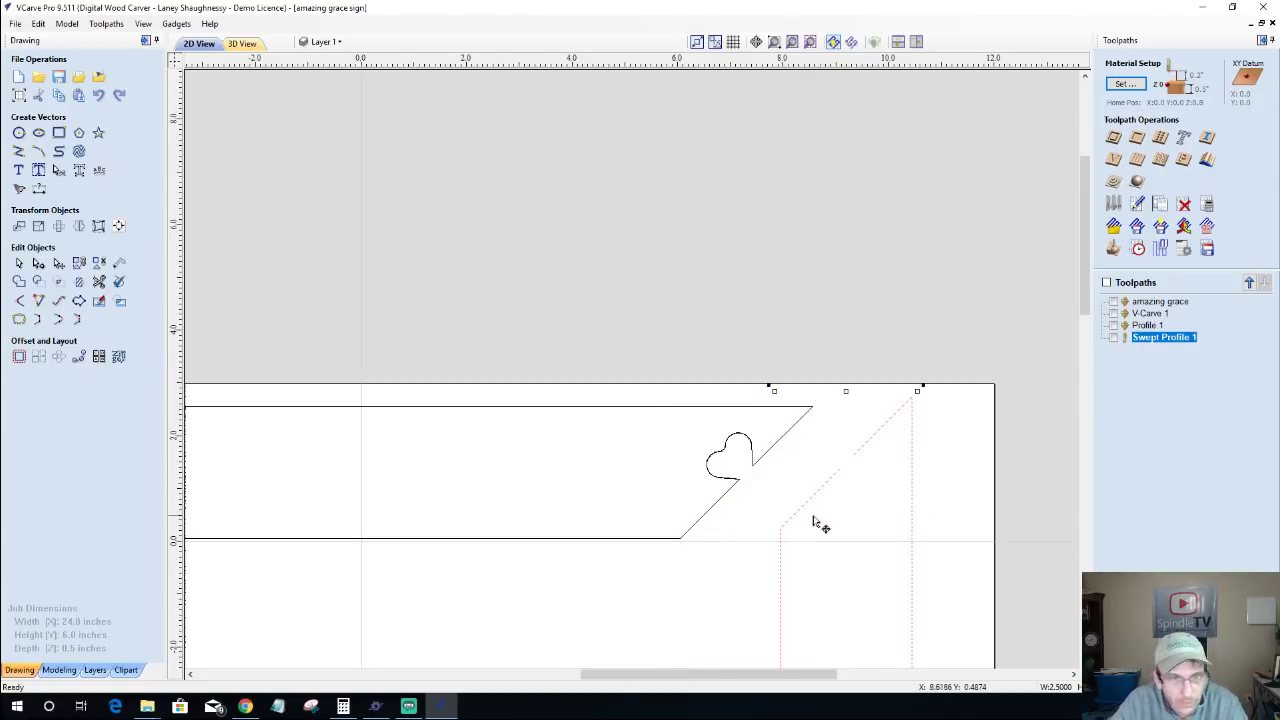
{"action": "scroll", "coordinate": [815, 522], "scroll_direction": "up", "scroll_amount": 6}
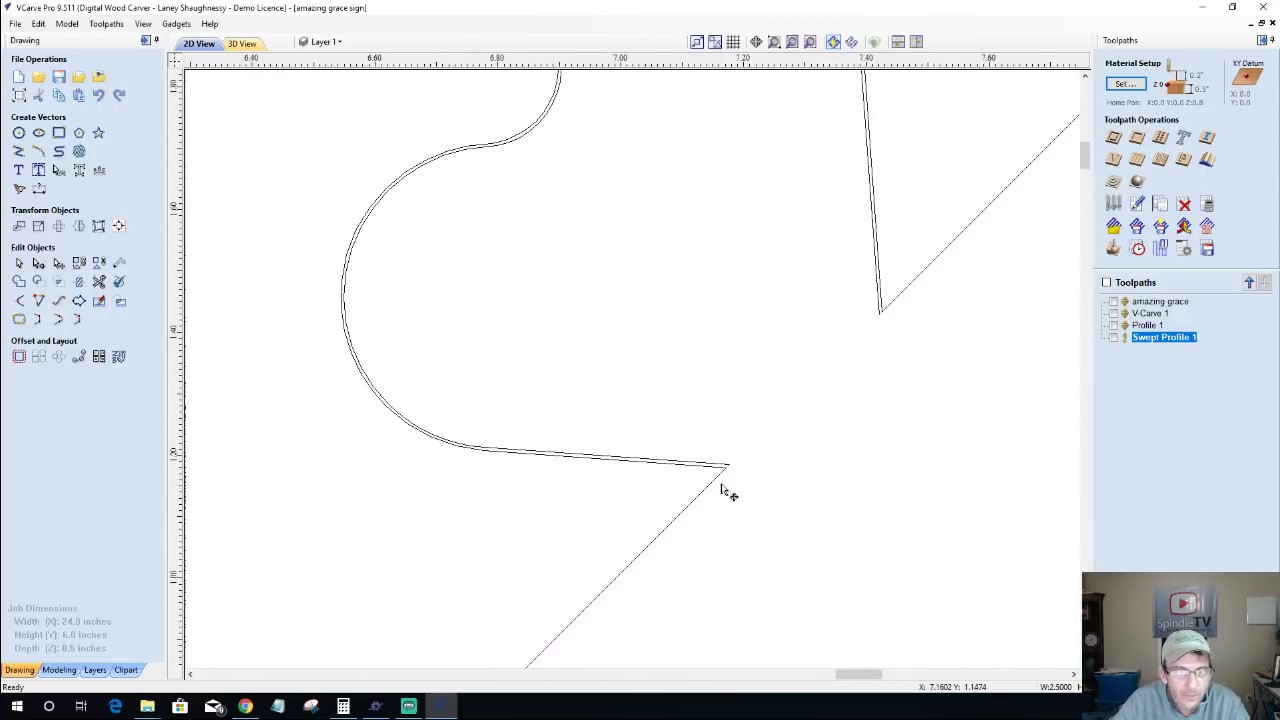
{"action": "scroll", "coordinate": [728, 485], "scroll_direction": "up", "scroll_amount": 10}
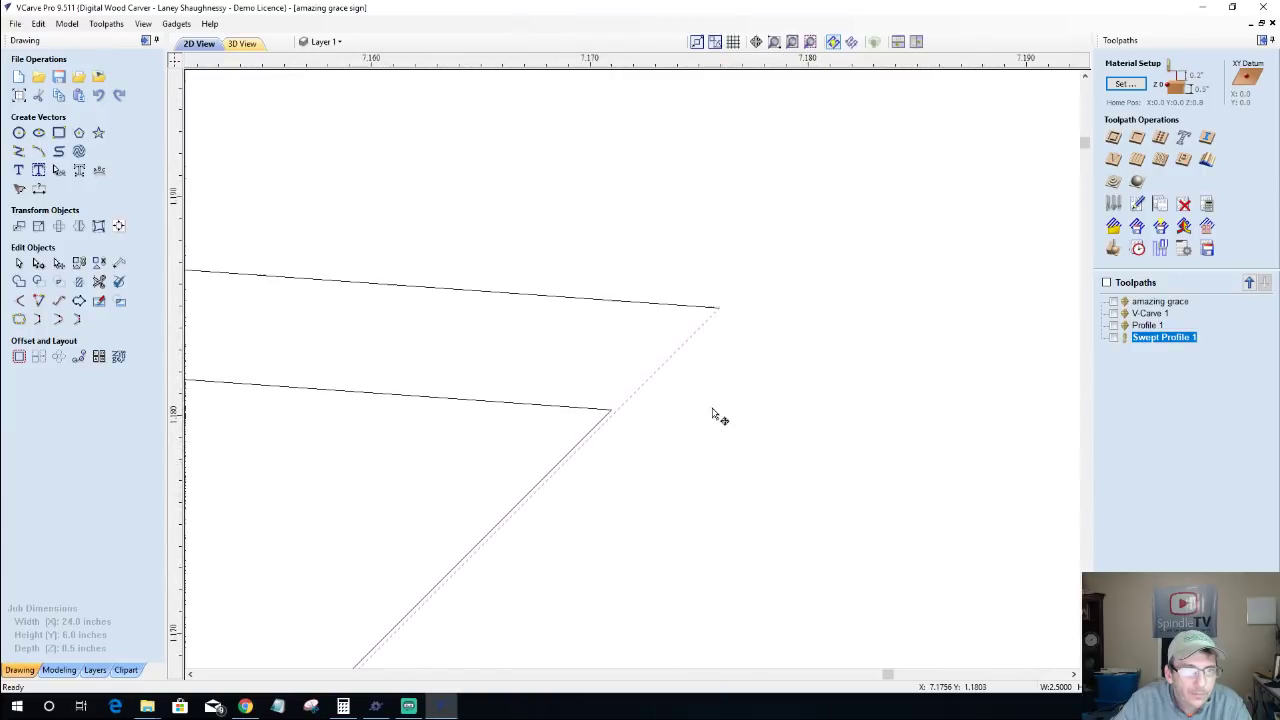
Step: Join the upper offset line and the diagonal into one closed vector
{"action": "left_click", "coordinate": [622, 305]}
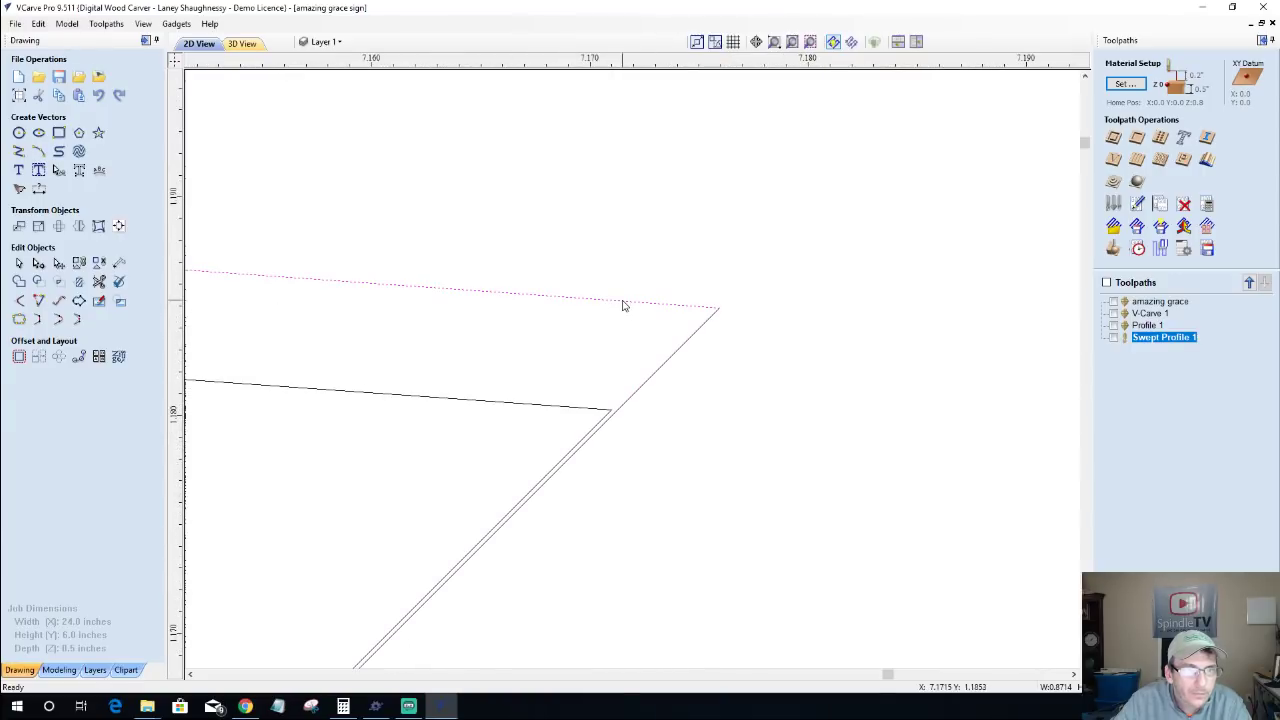
{"action": "left_click", "coordinate": [659, 370], "text": "shift"}
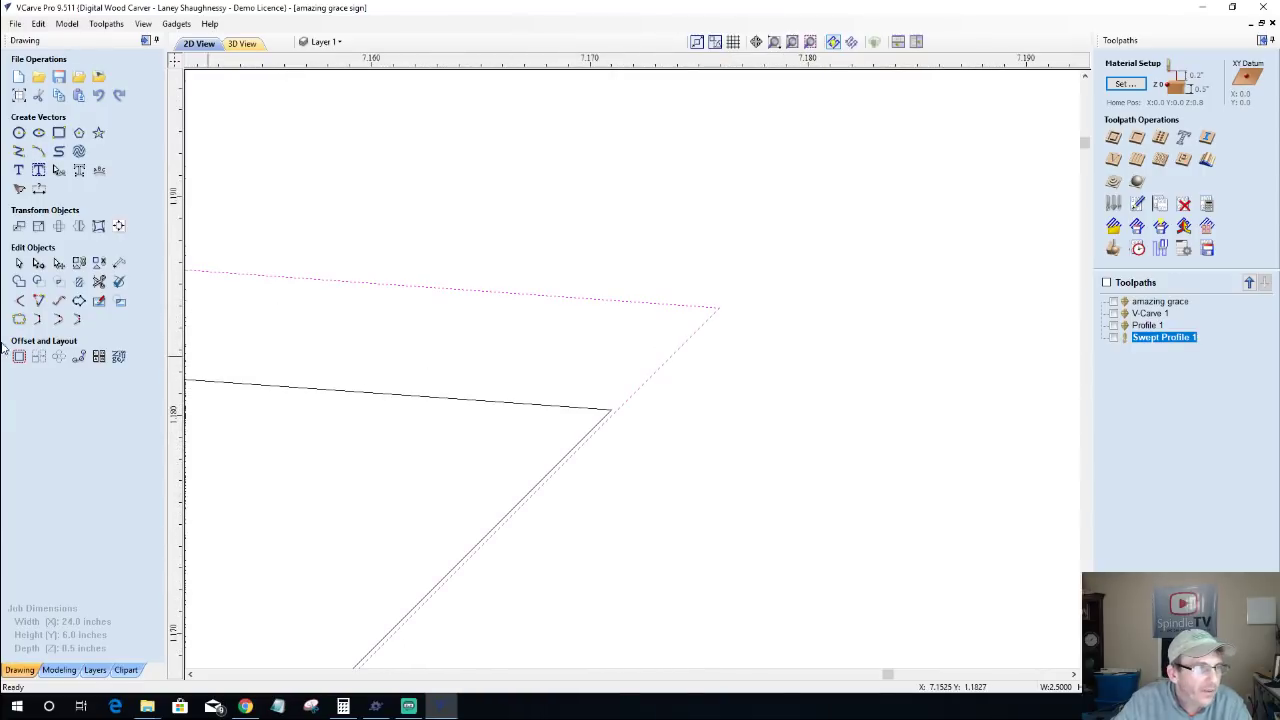
{"action": "left_click", "coordinate": [18, 319]}
{"action": "left_click", "coordinate": [39, 239]}
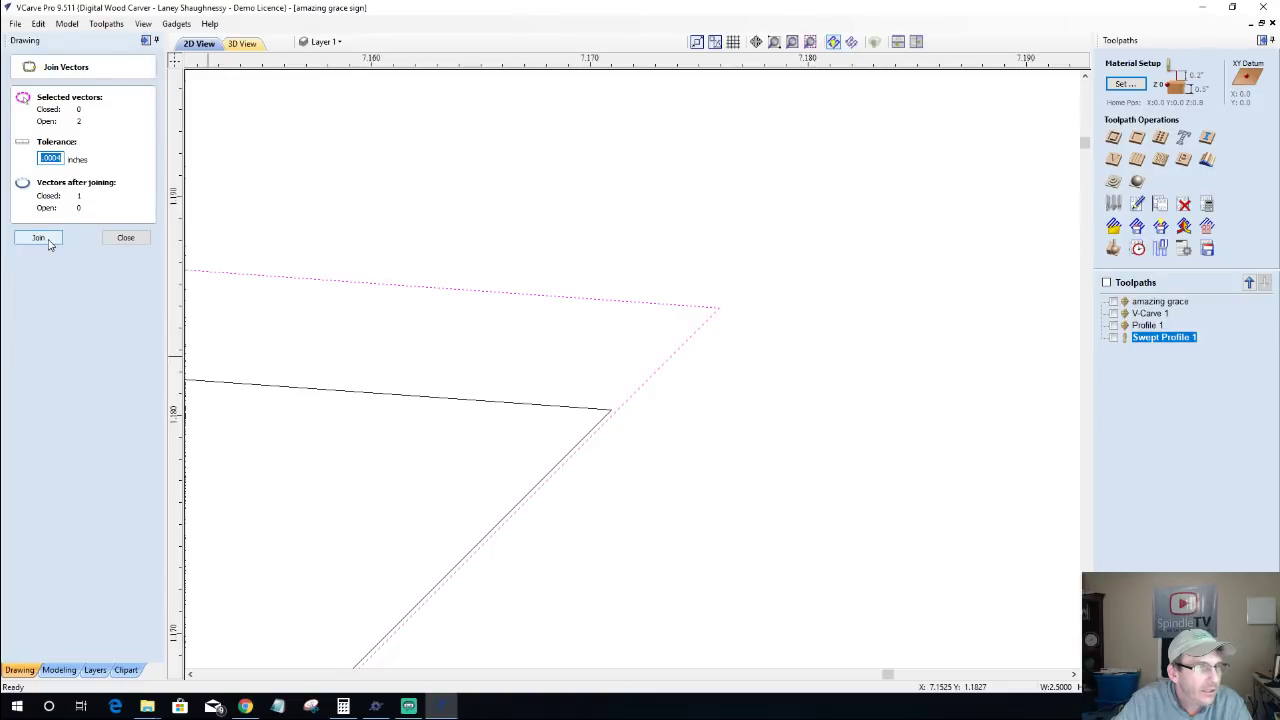
{"action": "scroll", "coordinate": [400, 426], "scroll_direction": "down", "scroll_amount": 5}
{"action": "scroll", "coordinate": [445, 466], "scroll_direction": "down", "scroll_amount": 3}
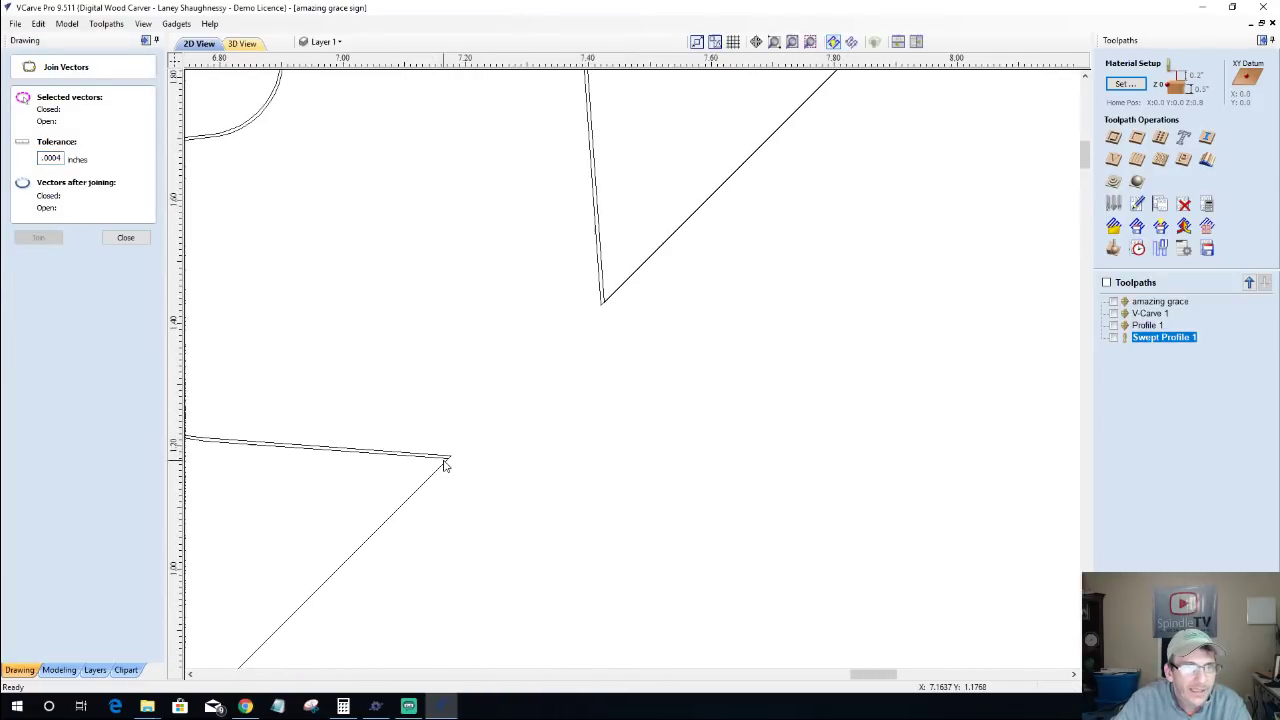
Step: Move the joined closed inlay piece beside the board's heart notch
{"action": "left_click", "coordinate": [601, 308]}
{"action": "scroll", "coordinate": [601, 312], "scroll_direction": "down", "scroll_amount": 10}
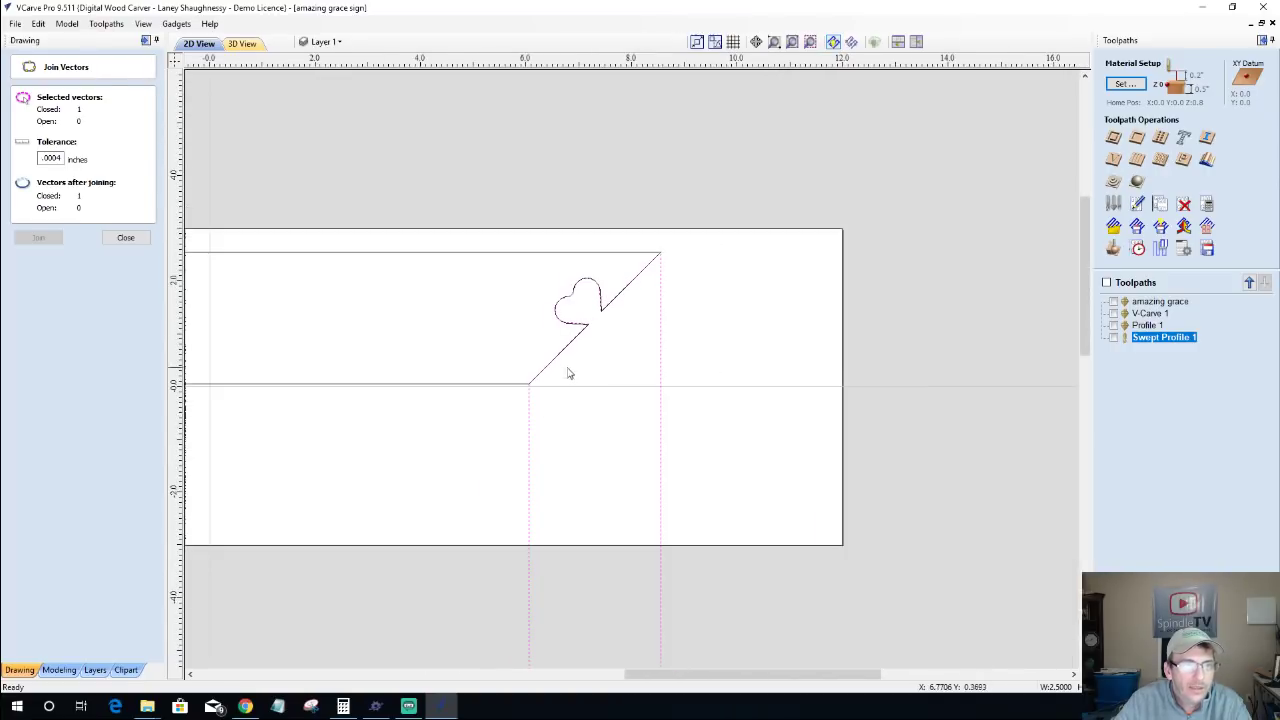
{"action": "left_click_drag", "start_coordinate": [528, 447], "coordinate": [646, 444]}
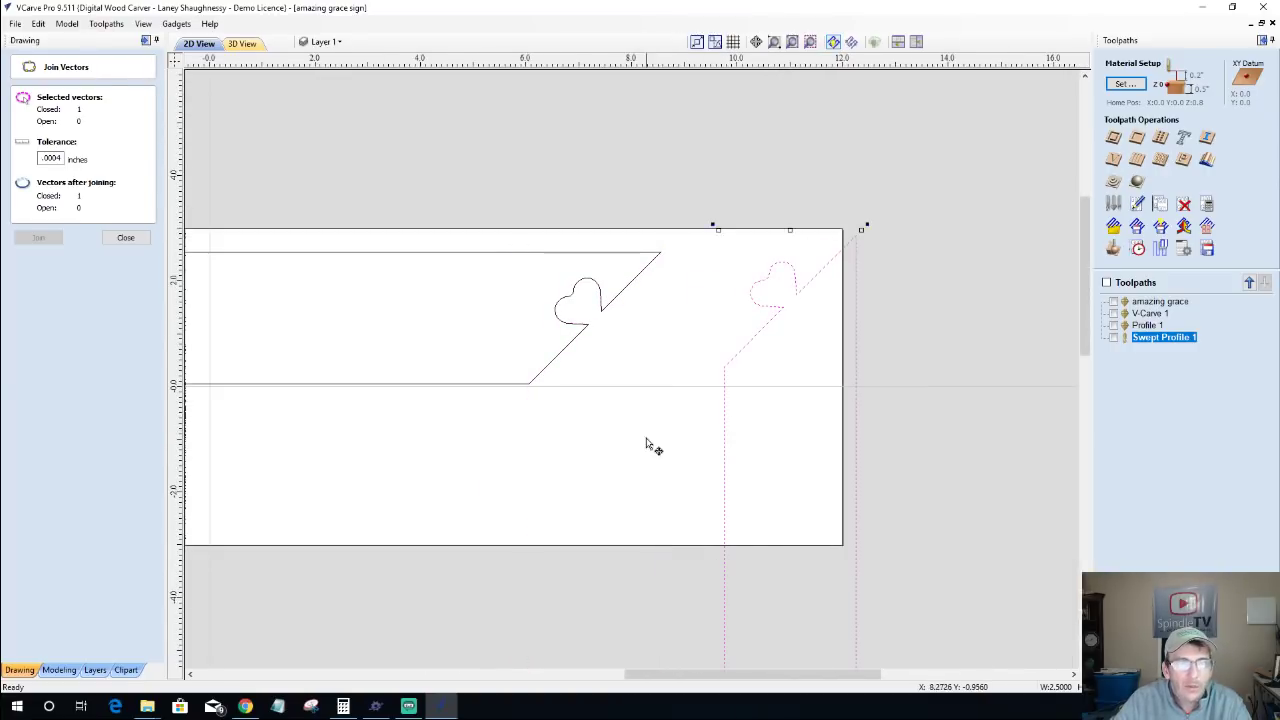
{"action": "left_click_drag", "start_coordinate": [723, 437], "coordinate": [608, 463]}
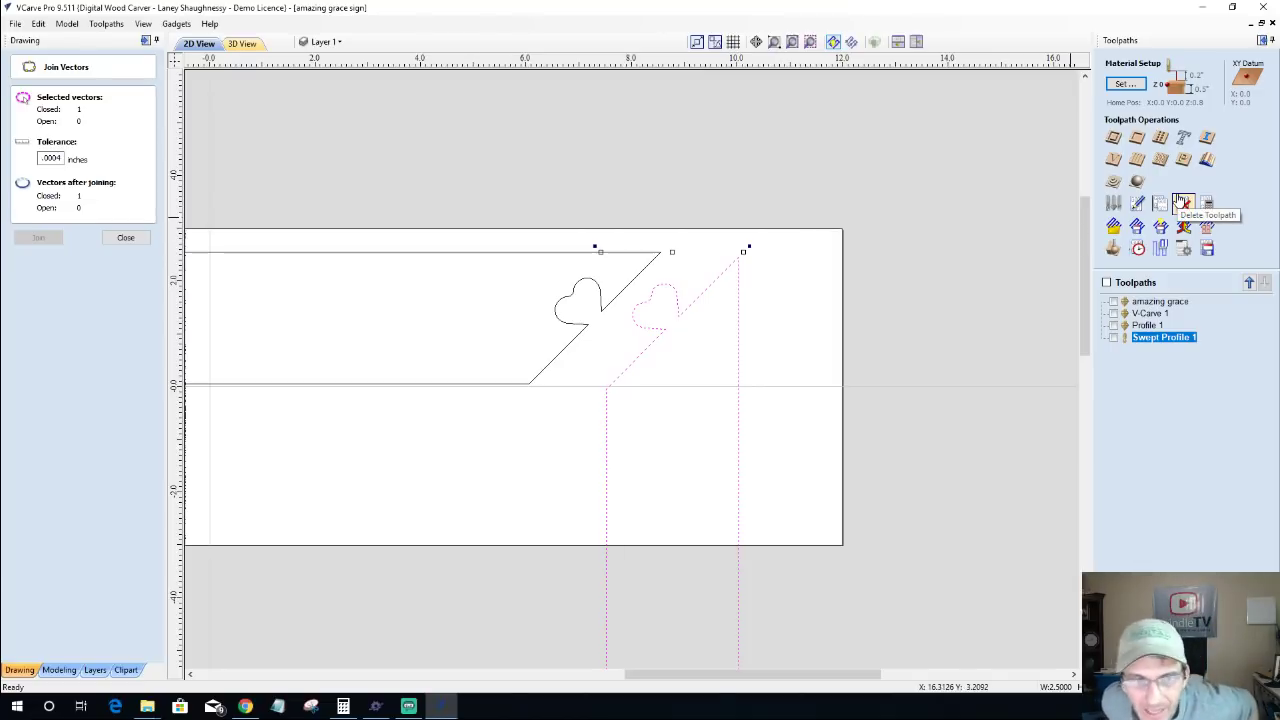
{"action": "scroll", "coordinate": [694, 420], "scroll_direction": "down", "scroll_amount": 5}
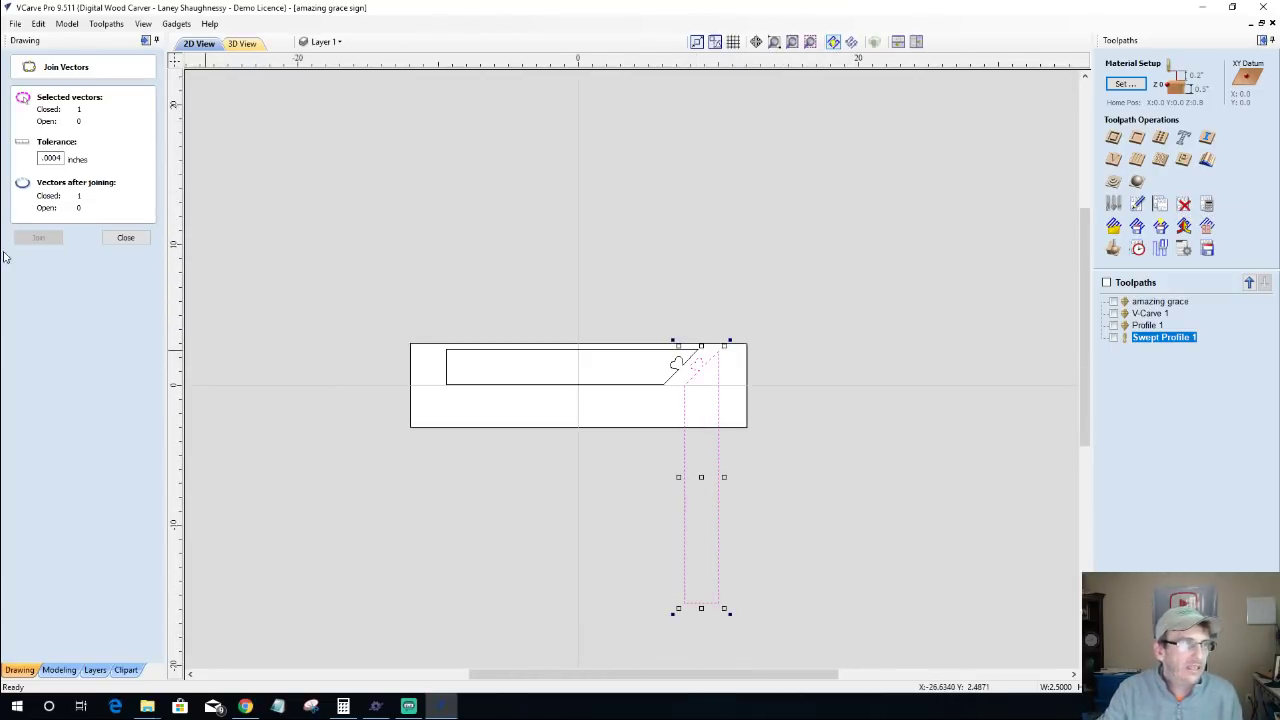
Step: Rotate the inlay piece 90° about its centre
{"action": "left_click", "coordinate": [125, 237]}
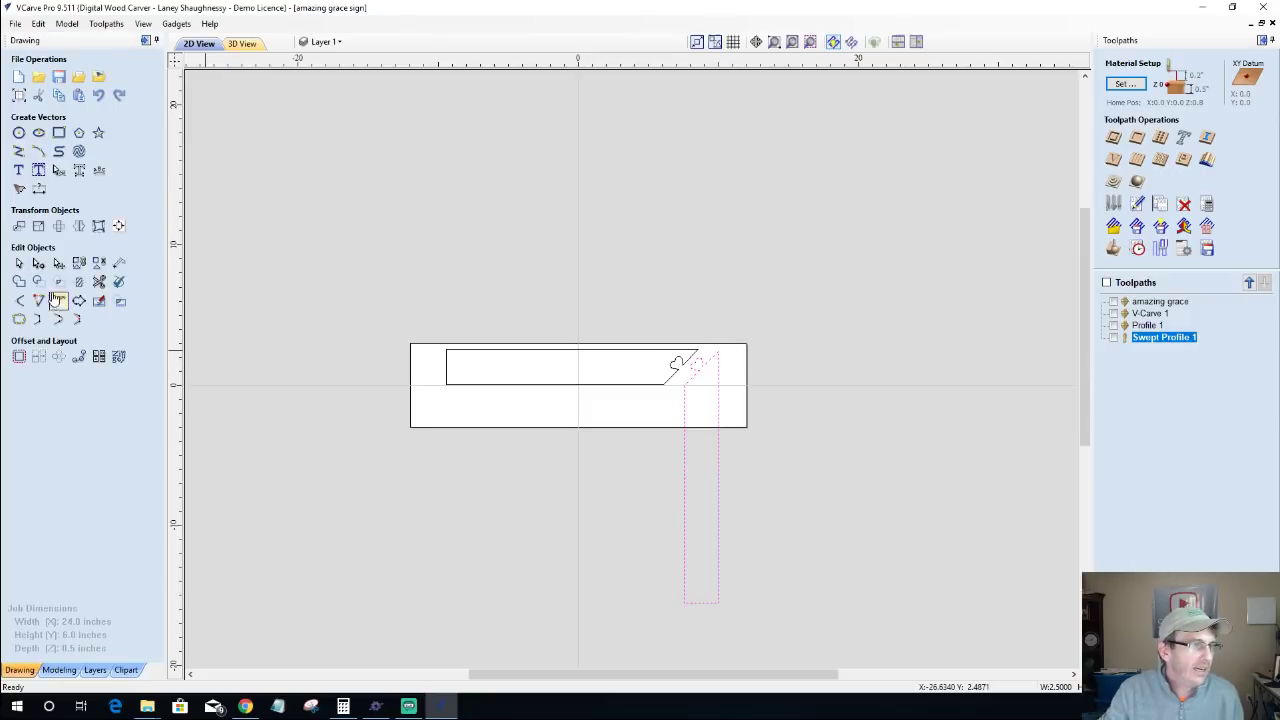
{"action": "left_click", "coordinate": [74, 227]}
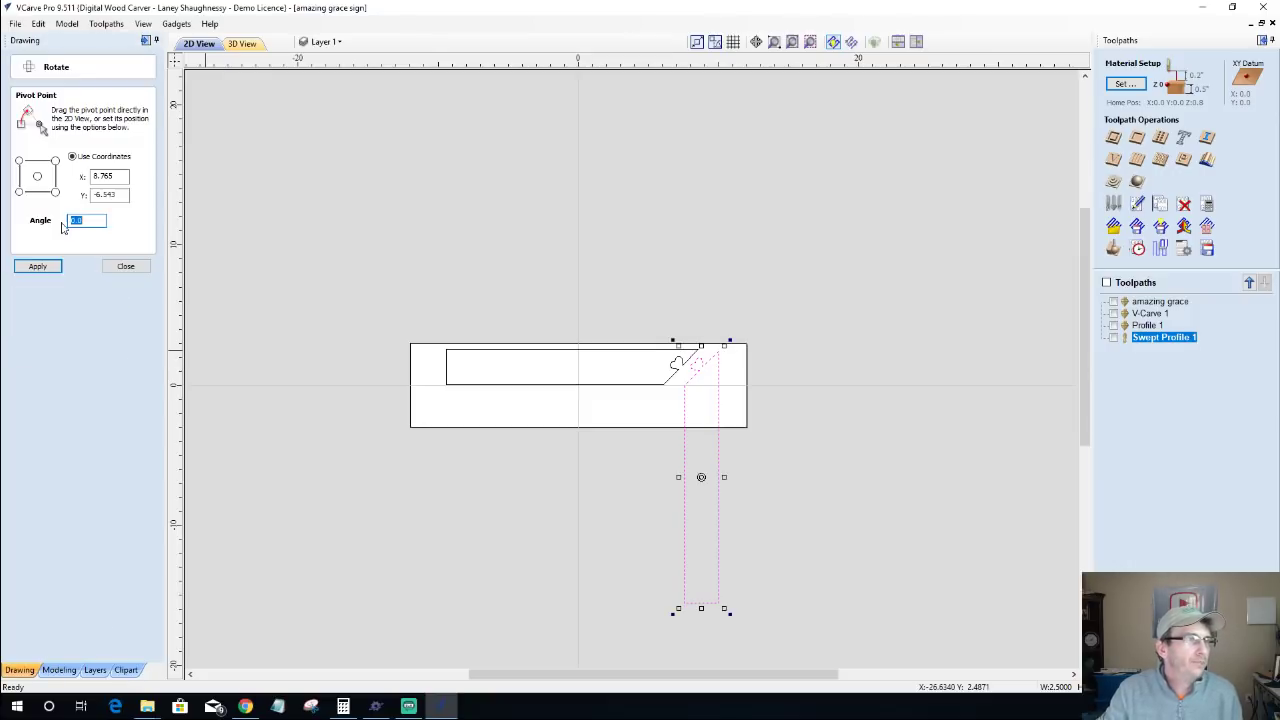
{"action": "left_click", "coordinate": [38, 177]}
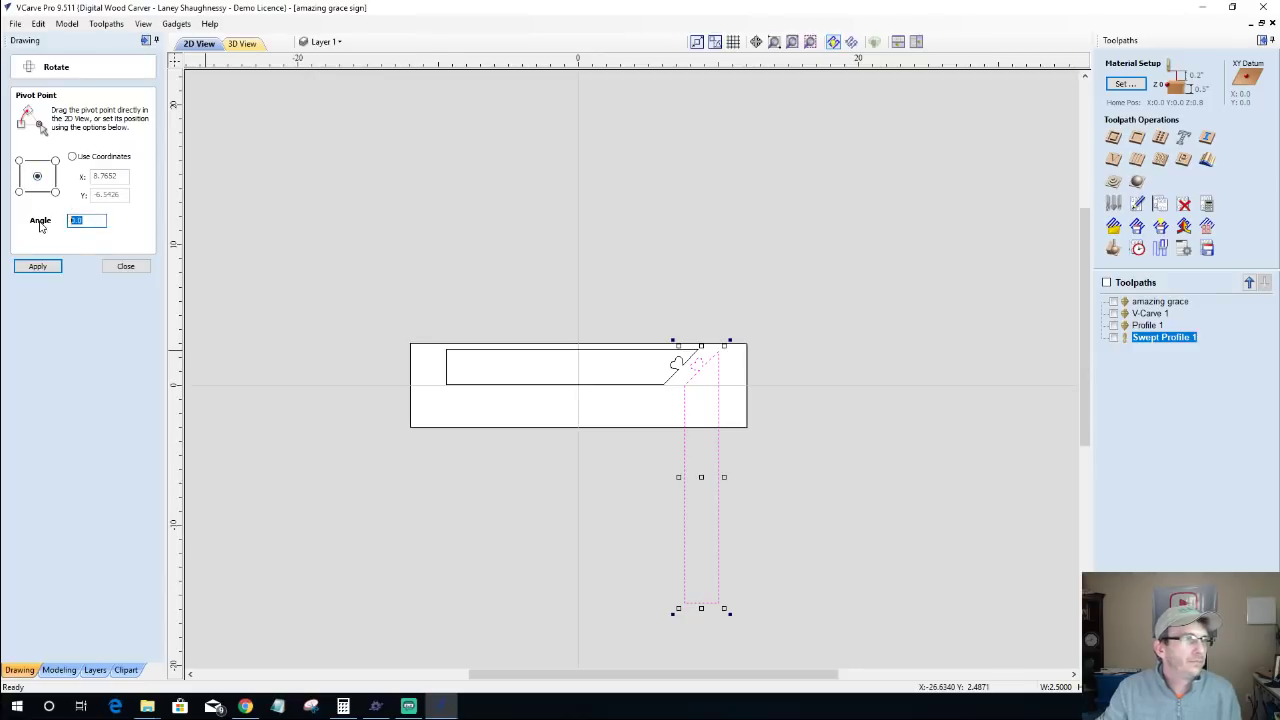
{"action": "type", "text": "9"}
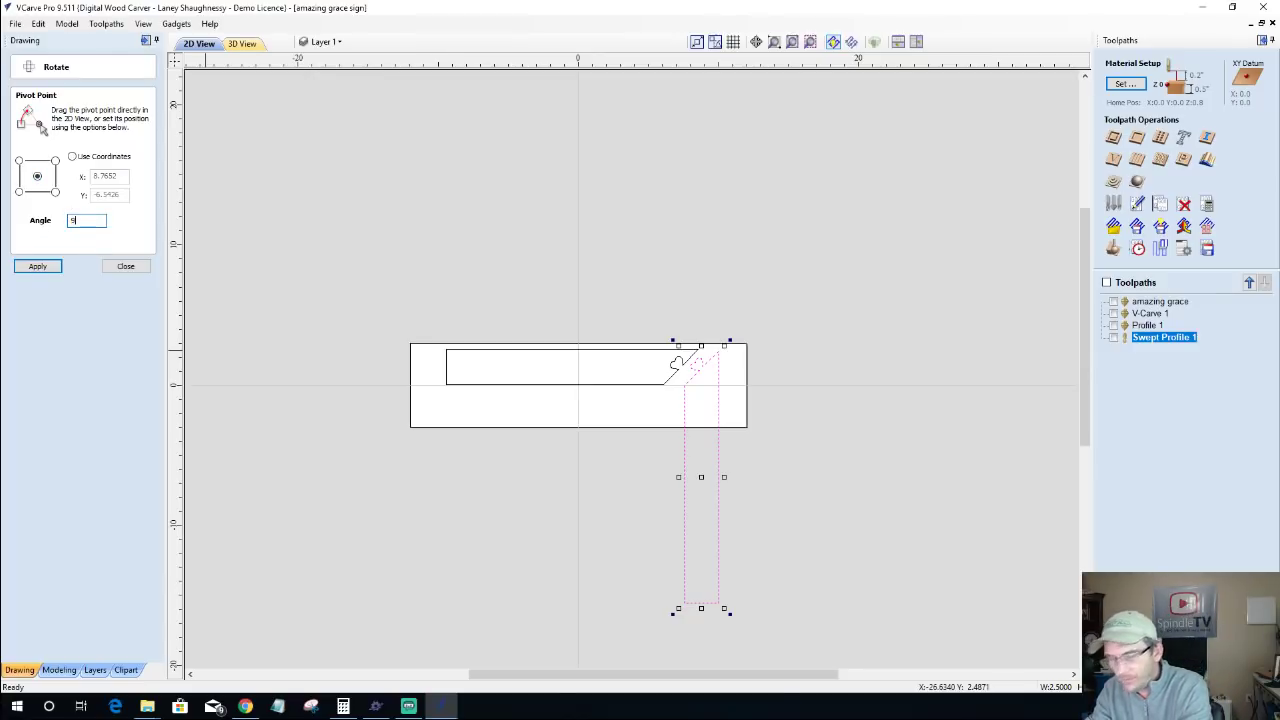
{"action": "type", "text": "0"}
{"action": "left_click", "coordinate": [37, 266]}
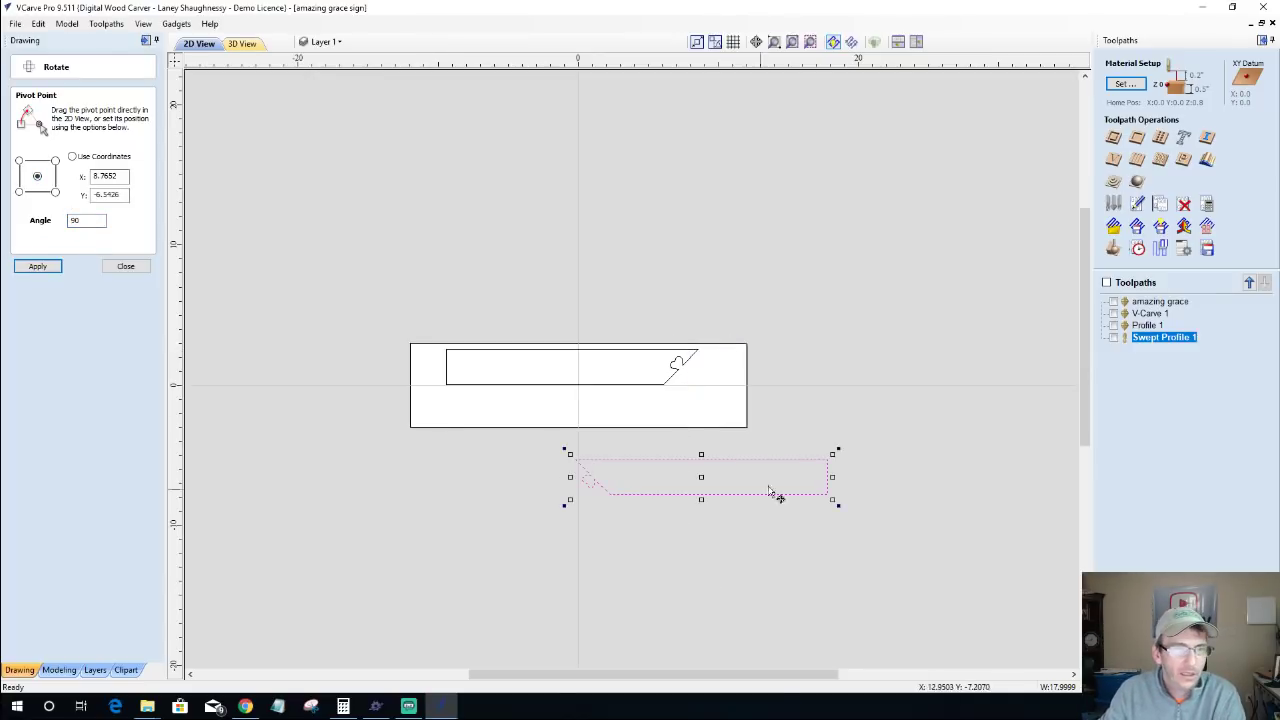
Step: Place the rotated piece in the lower half of the sign board
{"action": "left_click_drag", "start_coordinate": [703, 471], "coordinate": [556, 404]}
{"action": "scroll", "coordinate": [503, 411], "scroll_direction": "down", "scroll_amount": 1}
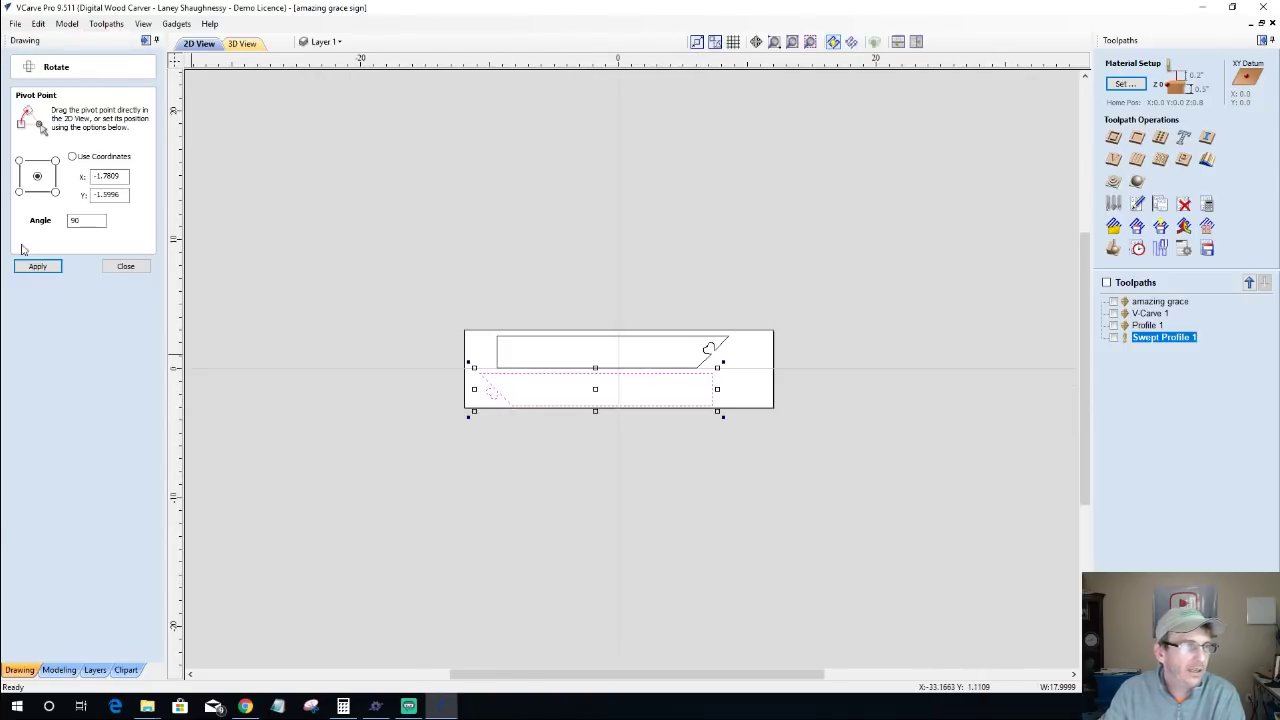
{"action": "left_click", "coordinate": [125, 267]}
{"action": "scroll", "coordinate": [451, 417], "scroll_direction": "up", "scroll_amount": 2}
{"action": "scroll", "coordinate": [428, 410], "scroll_direction": "down", "scroll_amount": 2}
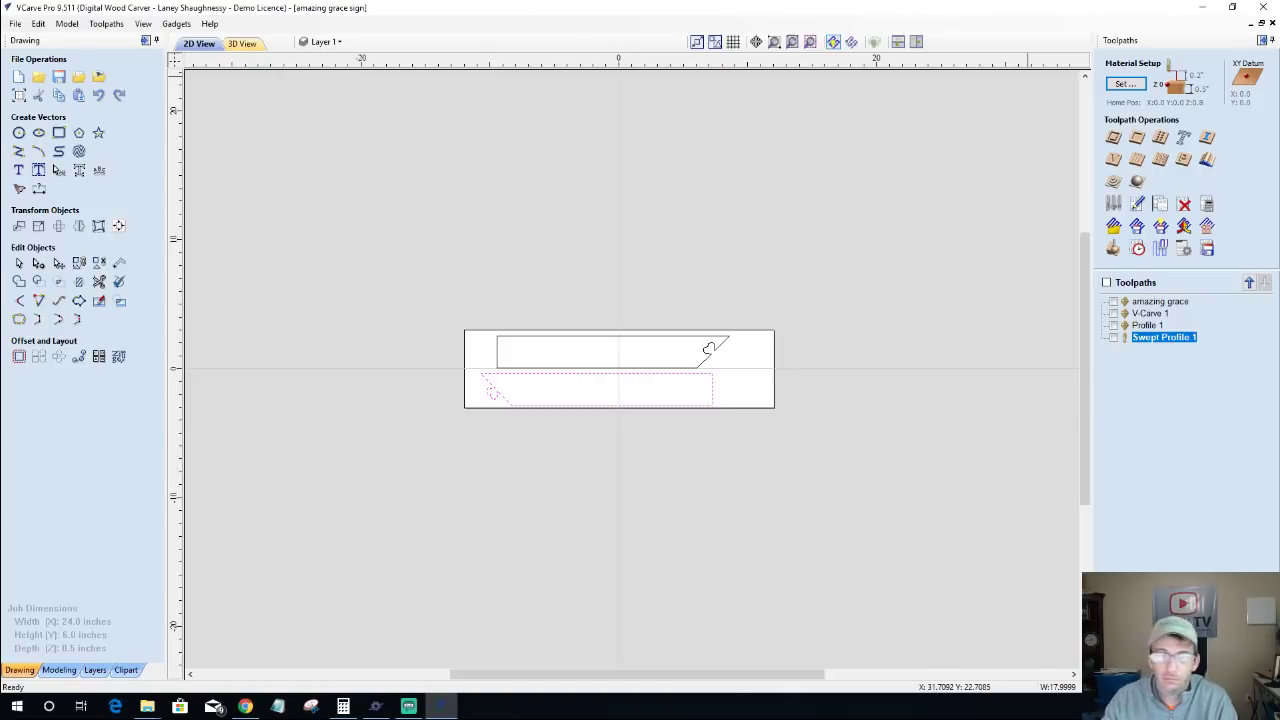
Step: In Mach4, mark G-code line 28 and start the Amazing Grace job
{"action": "left_click", "coordinate": [388, 709]}
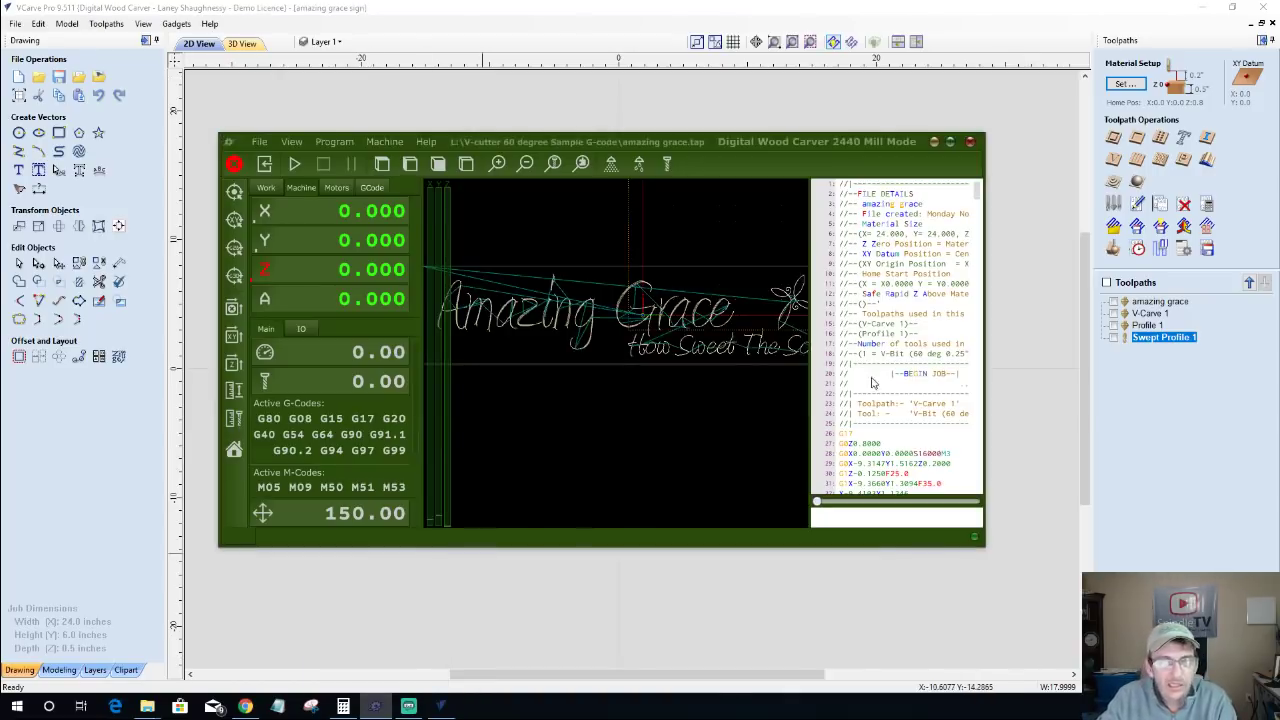
{"action": "scroll", "coordinate": [898, 358], "scroll_direction": "down", "scroll_amount": 3}
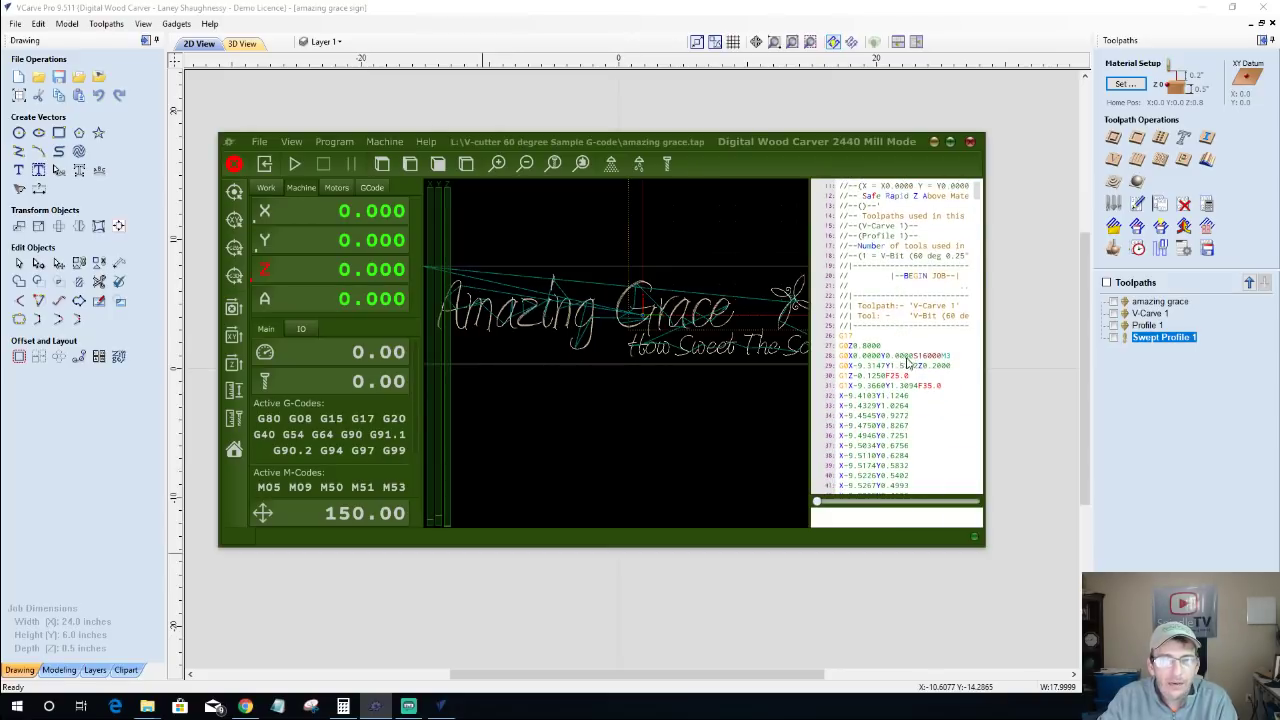
{"action": "left_click", "coordinate": [918, 358]}
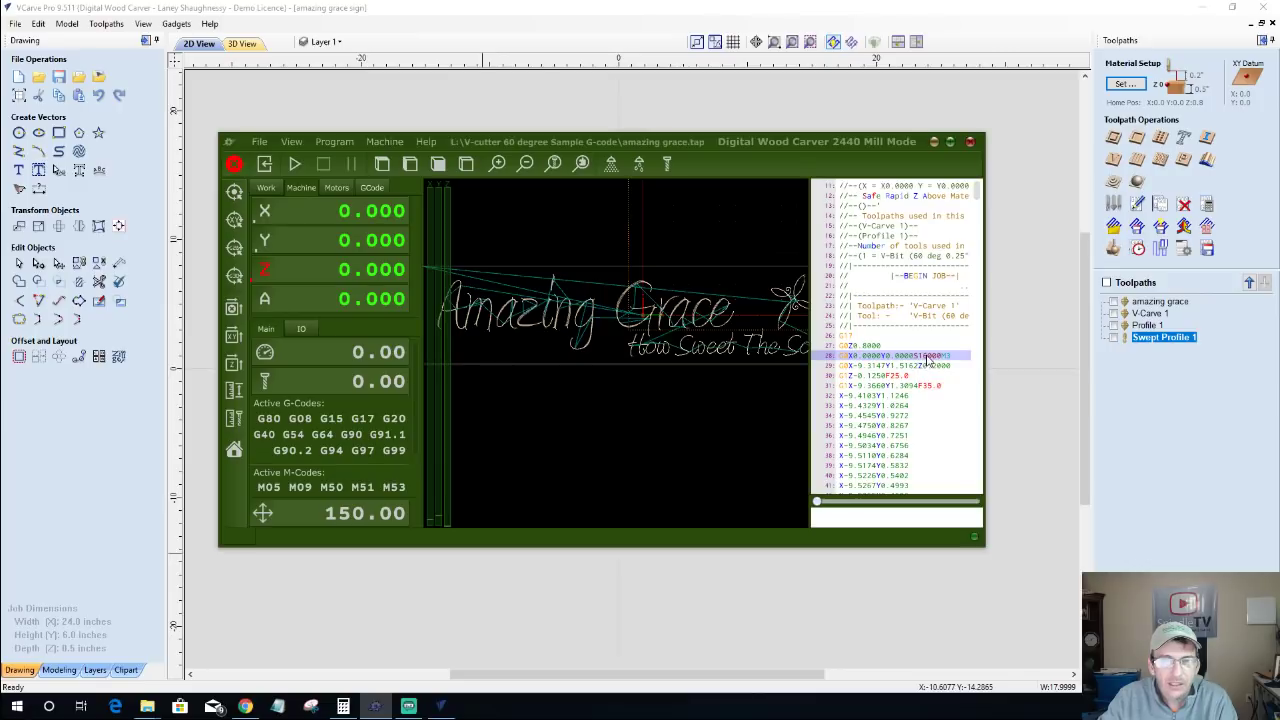
{"action": "left_click", "coordinate": [295, 163]}
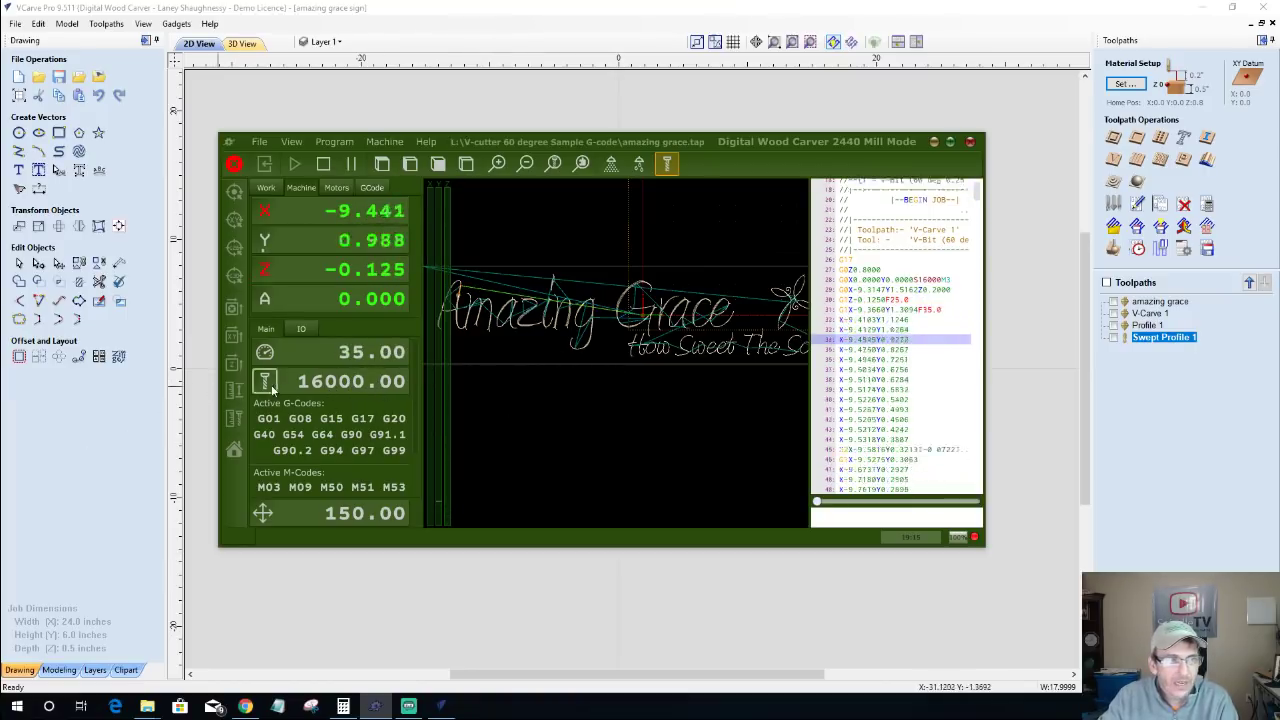
Step: Drop the spindle override to 30%, raise it toward 90%, then stop the job and spindle
{"action": "mouse_move", "coordinate": [271, 384]}
{"action": "left_click", "coordinate": [284, 406]}
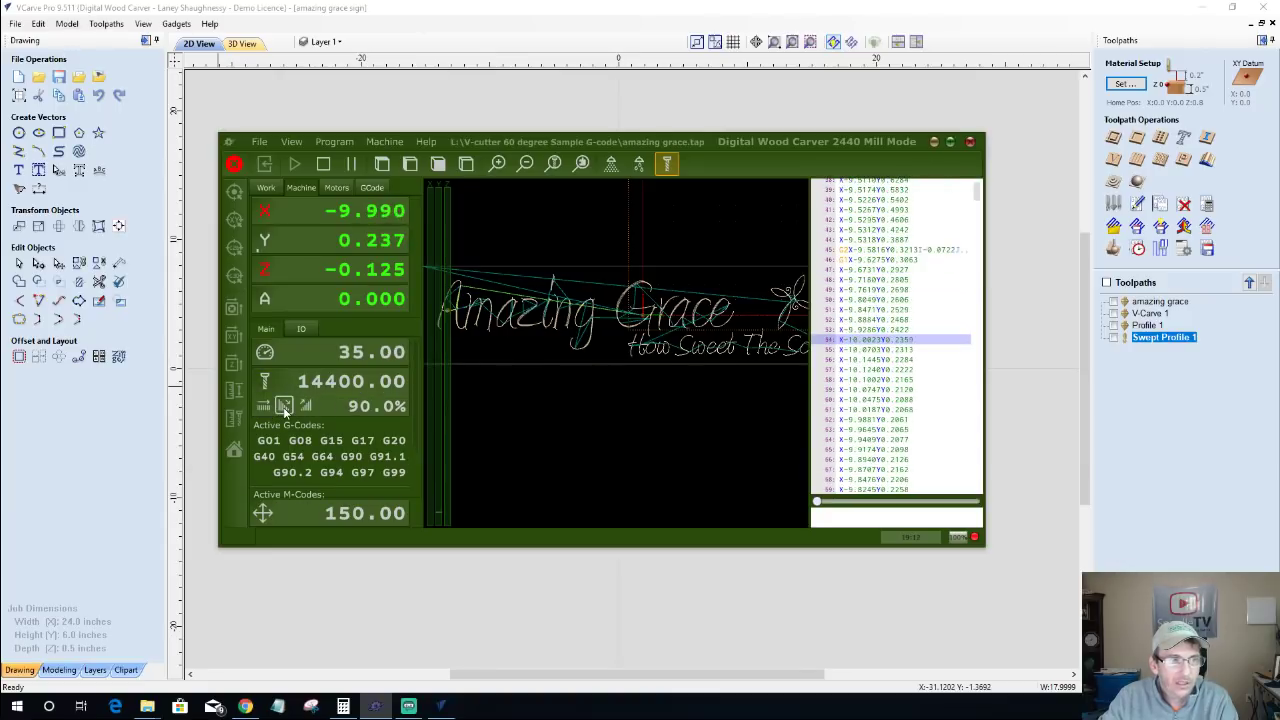
{"action": "left_click", "coordinate": [284, 406]}
{"action": "left_click", "coordinate": [284, 406]}
{"action": "left_click", "coordinate": [284, 406]}
{"action": "left_click", "coordinate": [284, 406]}
{"action": "left_click", "coordinate": [284, 406]}
{"action": "left_click", "coordinate": [284, 406]}
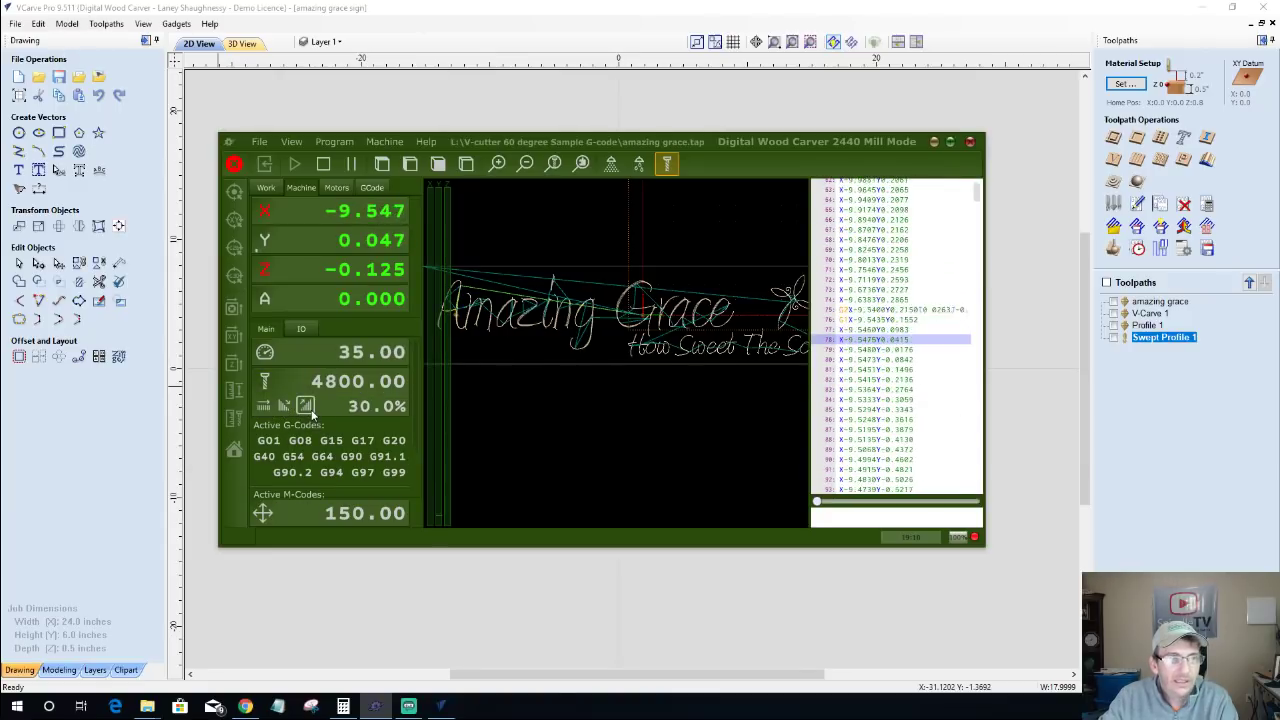
{"action": "left_click", "coordinate": [305, 406]}
{"action": "left_click", "coordinate": [305, 406]}
{"action": "left_click", "coordinate": [305, 406]}
{"action": "left_click", "coordinate": [305, 406]}
{"action": "left_click", "coordinate": [305, 406]}
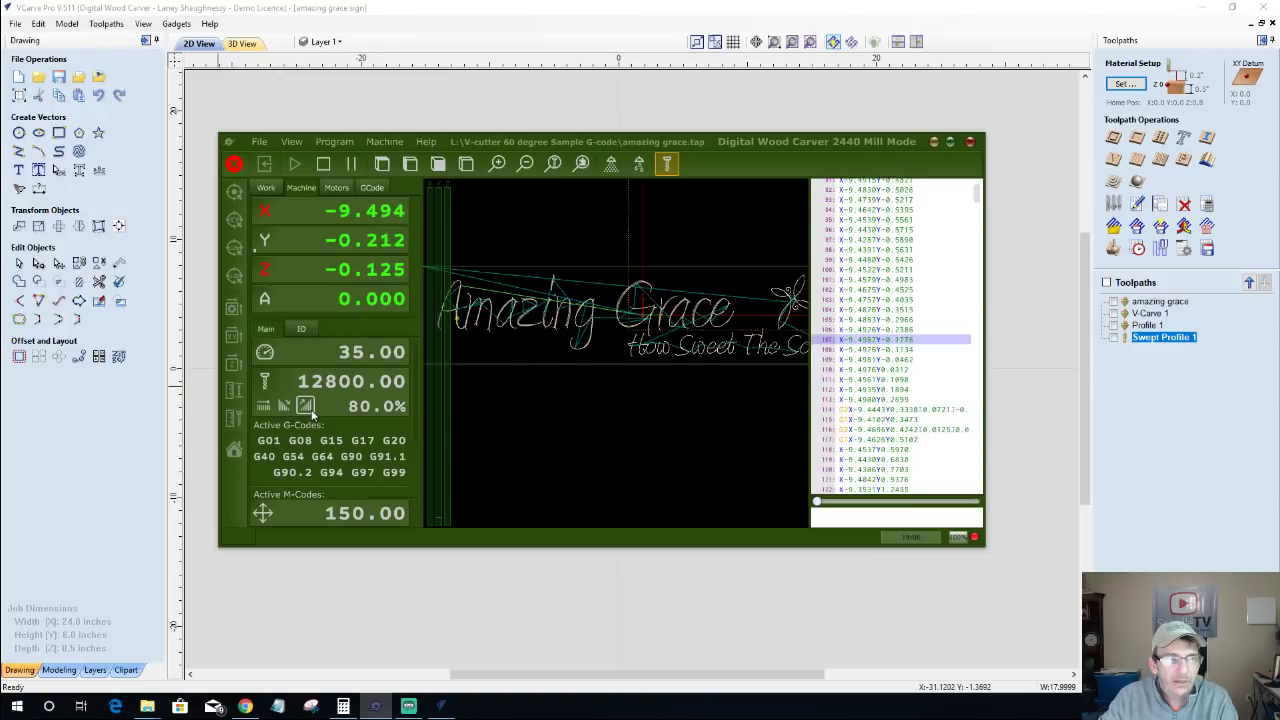
{"action": "left_click", "coordinate": [305, 406]}
{"action": "left_click", "coordinate": [305, 406]}
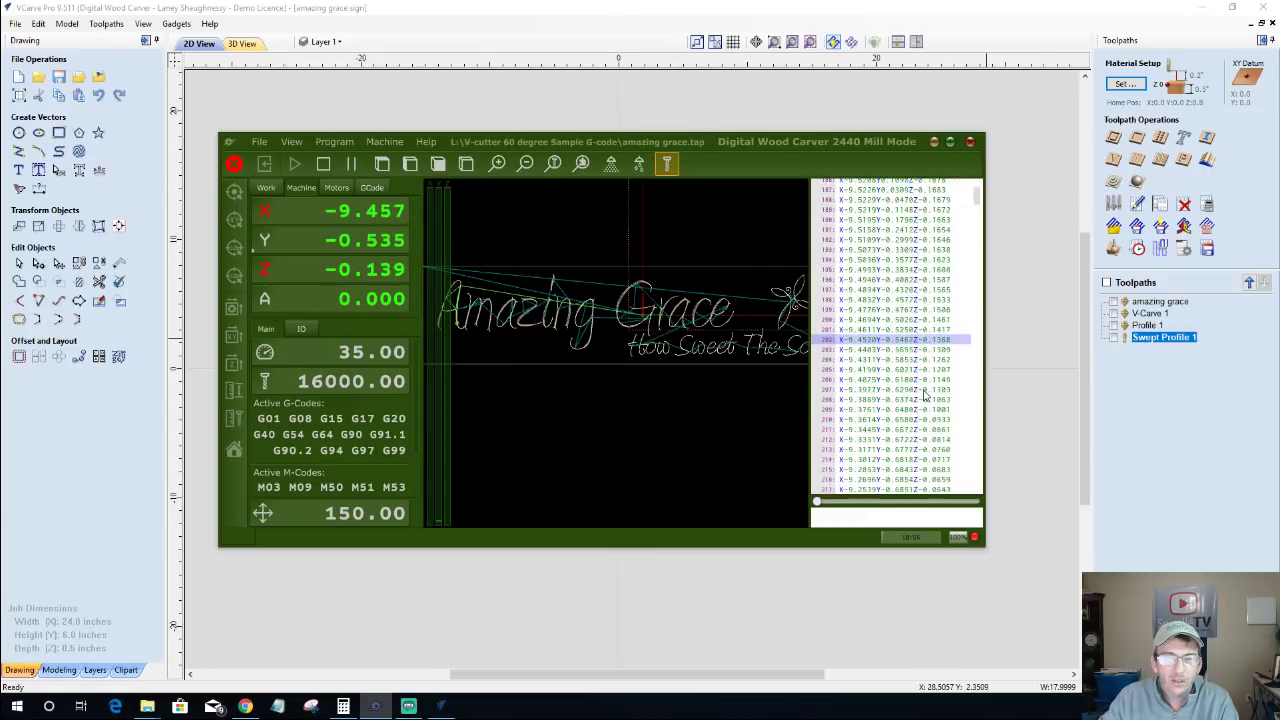
{"action": "left_click", "coordinate": [326, 165]}
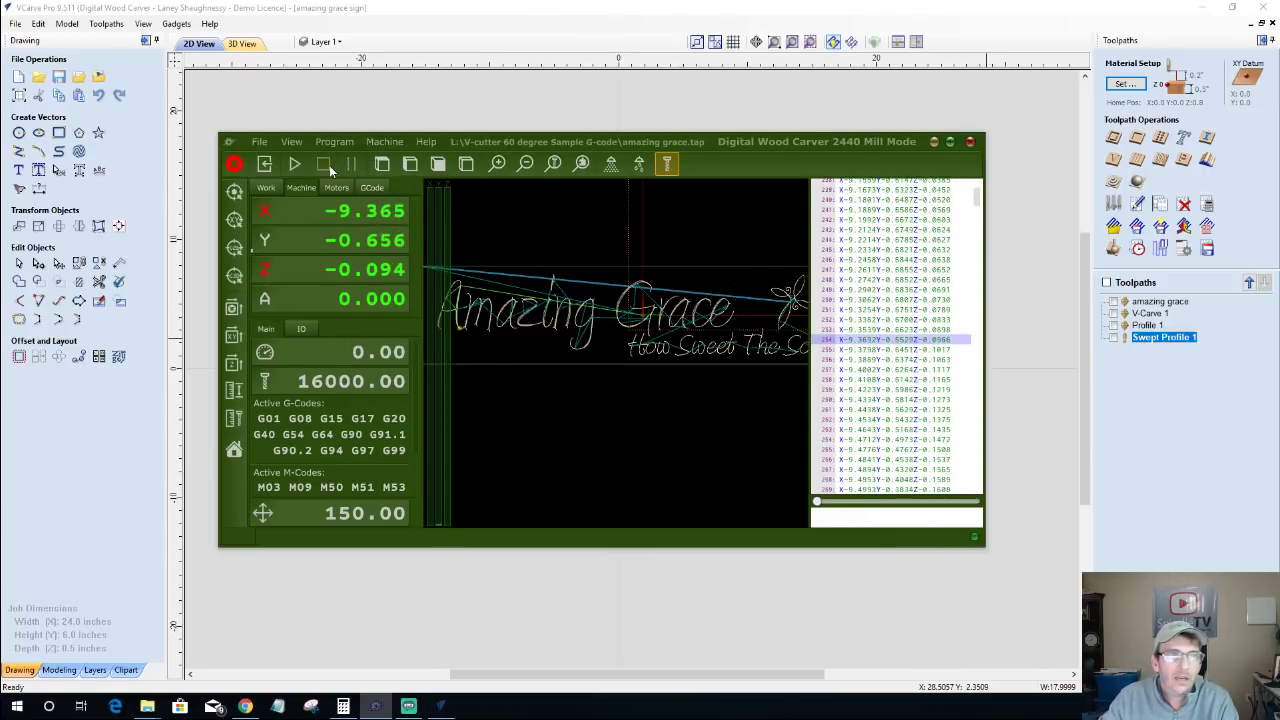
{"action": "left_click", "coordinate": [667, 165]}
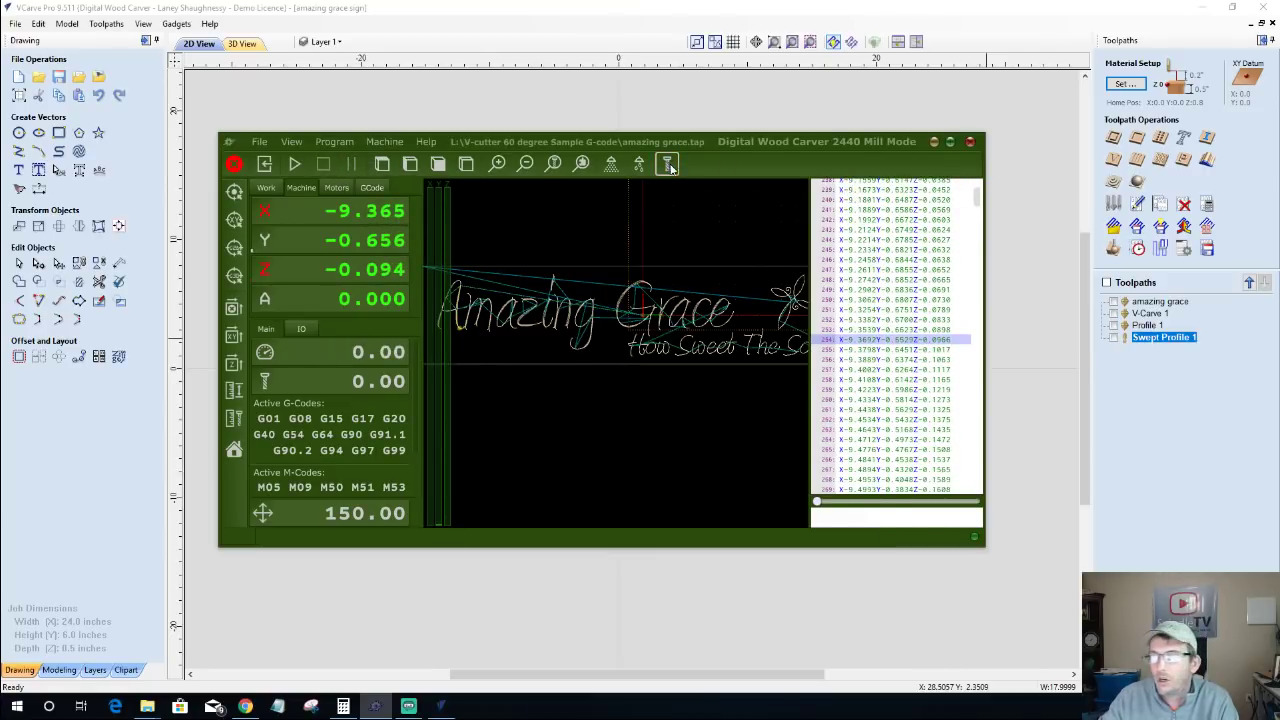
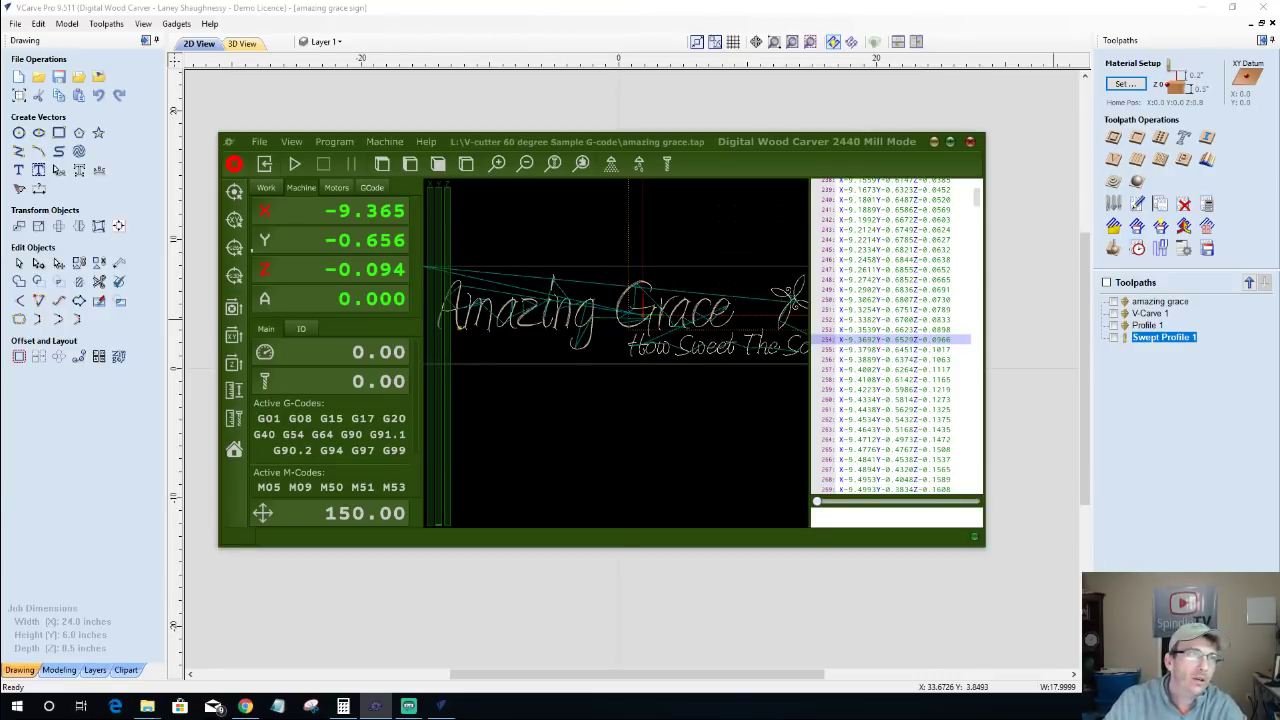
Step: Close the Digital Wood Carver window and open VCarve Pro's Help > Keyboard Shortcuts reference
{"action": "left_click", "coordinate": [934, 141]}
{"action": "left_click", "coordinate": [209, 23]}
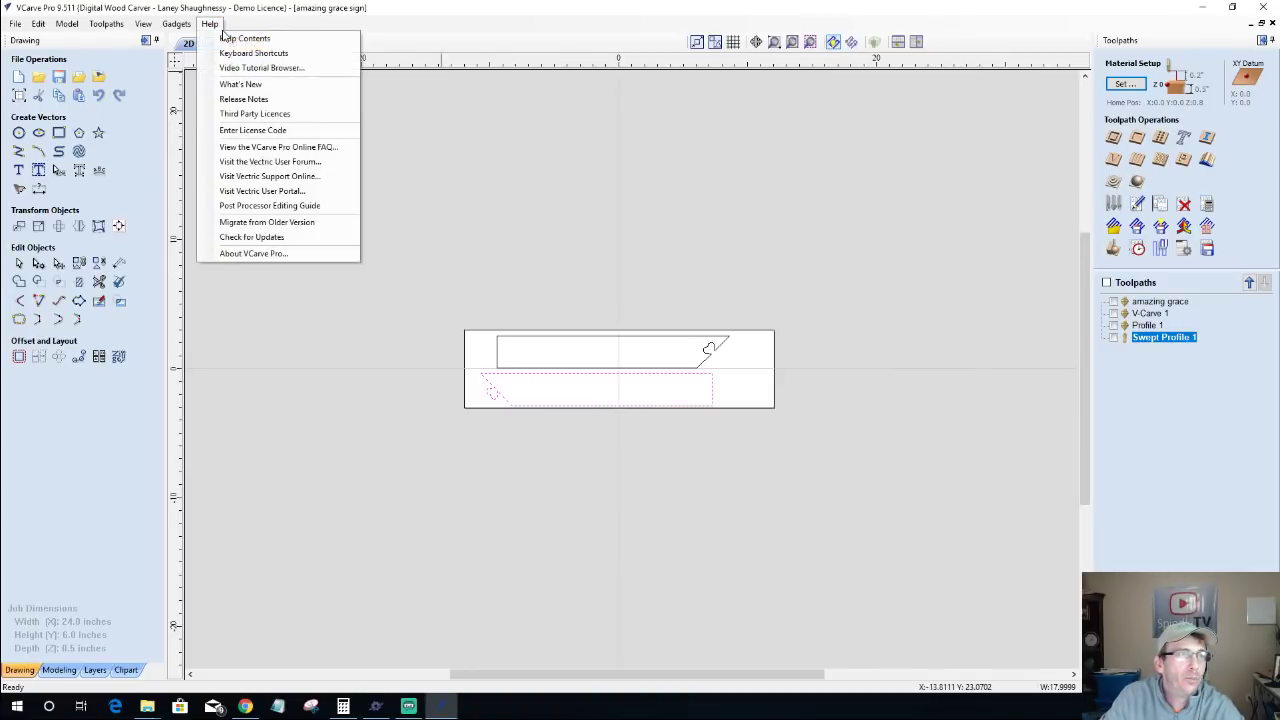
{"action": "left_click", "coordinate": [267, 57]}
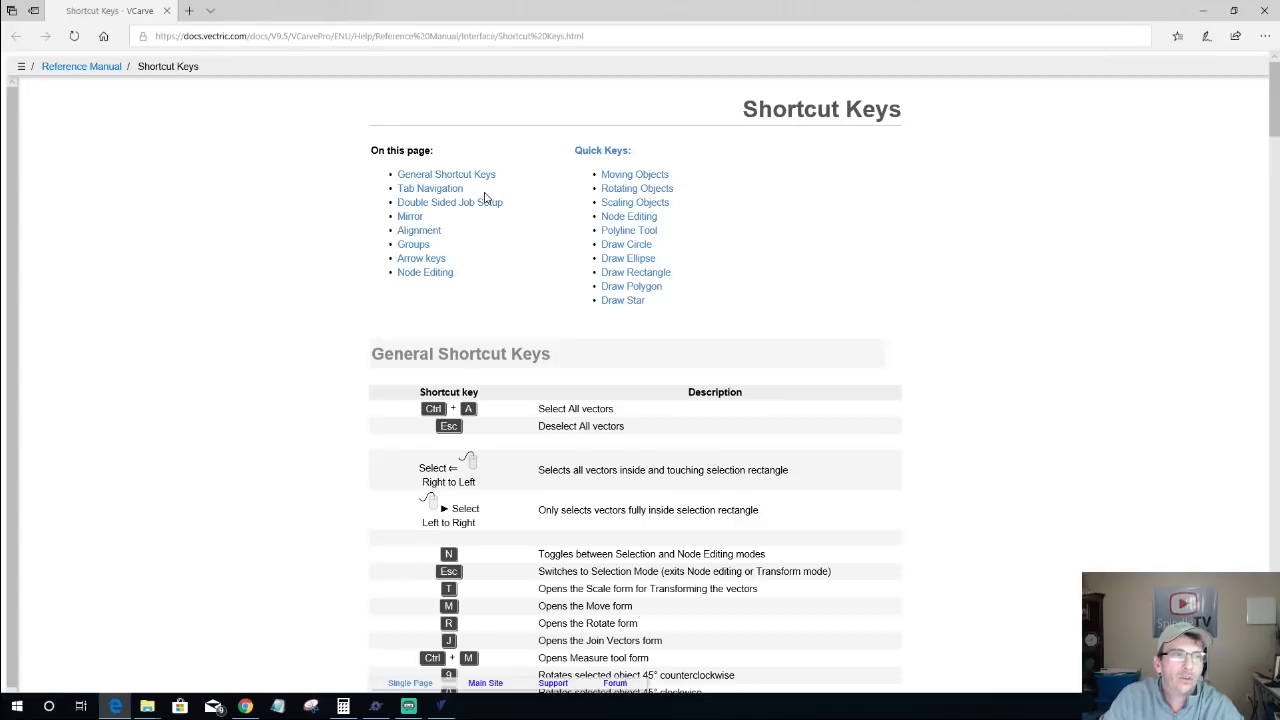
Step: Scroll through the Shortcut Keys page's general shortcut keys and quick keys listings
{"action": "scroll", "coordinate": [485, 197], "scroll_direction": "down", "scroll_amount": 4}
{"action": "scroll", "coordinate": [484, 199], "scroll_direction": "down", "scroll_amount": 1}
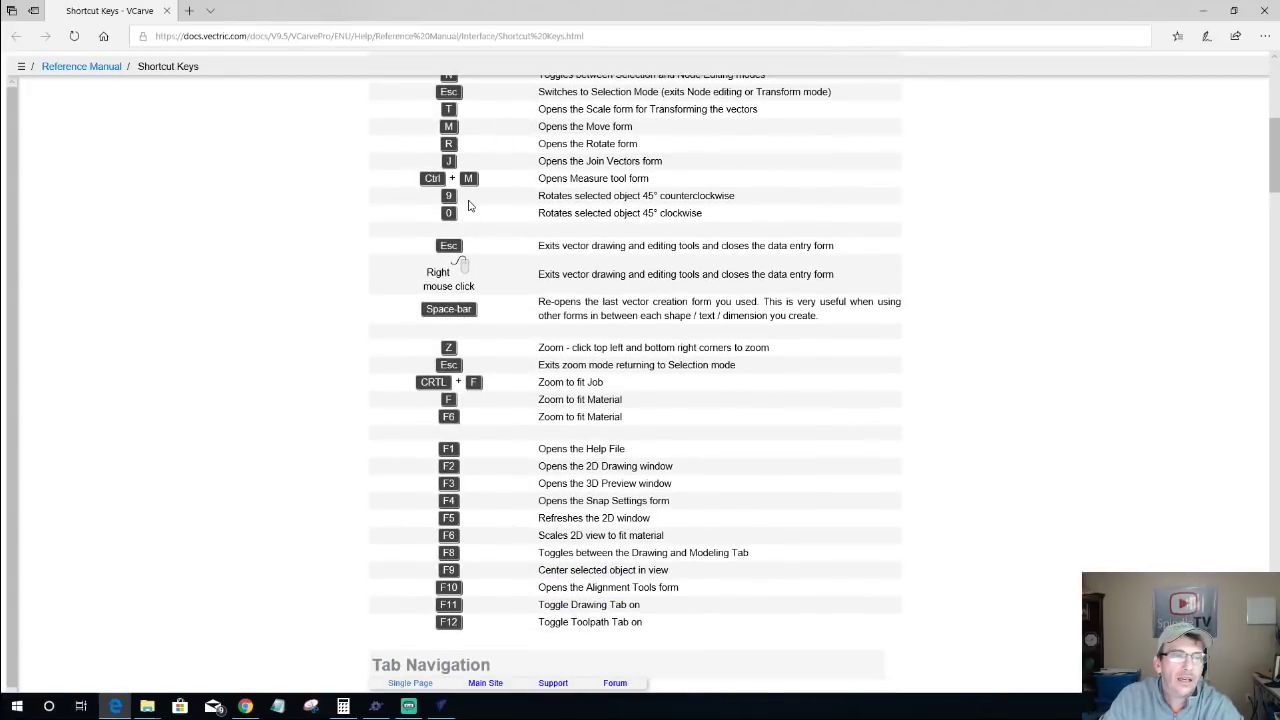
{"action": "scroll", "coordinate": [472, 207], "scroll_direction": "down", "scroll_amount": 3}
{"action": "scroll", "coordinate": [480, 375], "scroll_direction": "down", "scroll_amount": 4}
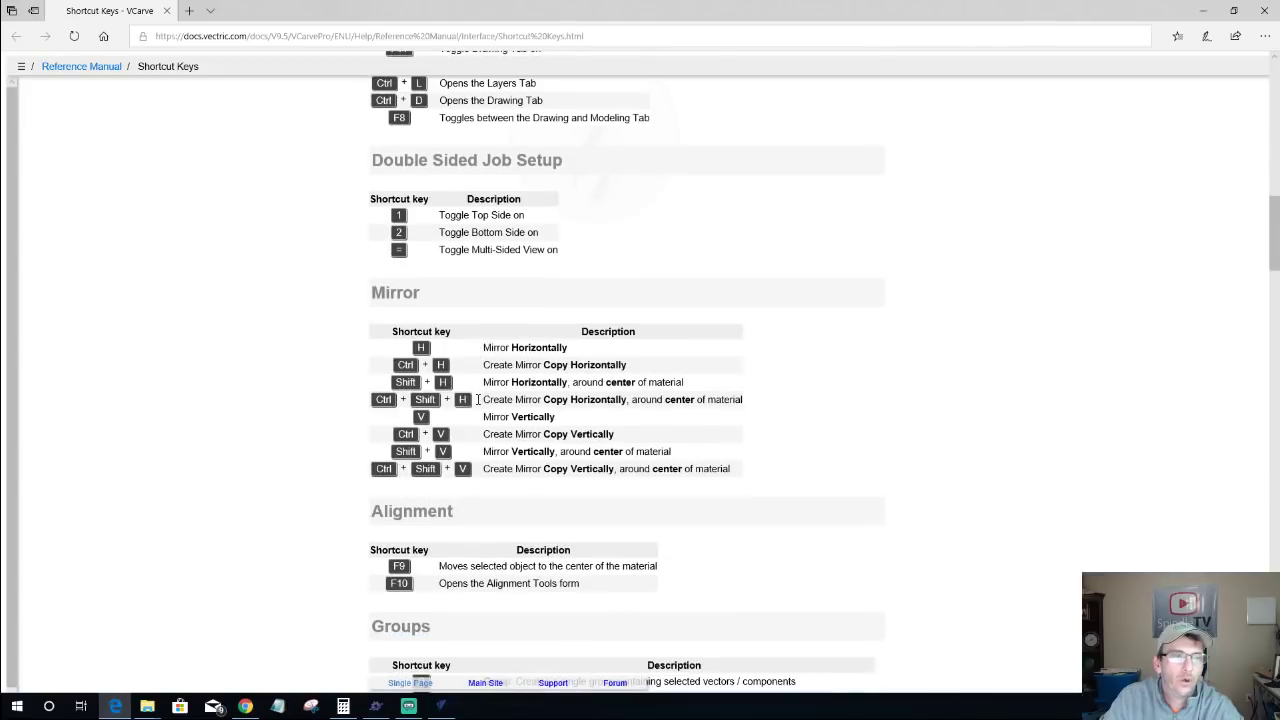
{"action": "scroll", "coordinate": [490, 530], "scroll_direction": "down", "scroll_amount": 5}
{"action": "scroll", "coordinate": [494, 522], "scroll_direction": "down", "scroll_amount": 4}
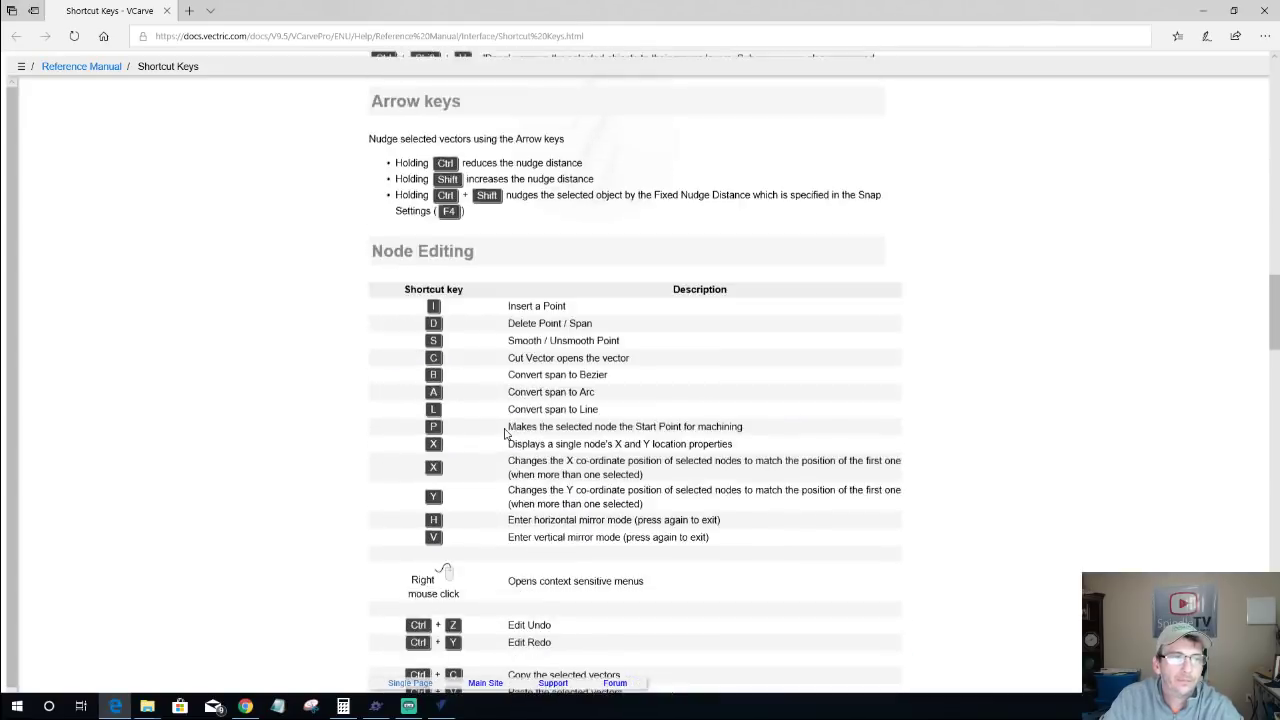
{"action": "scroll", "coordinate": [506, 431], "scroll_direction": "down", "scroll_amount": 3}
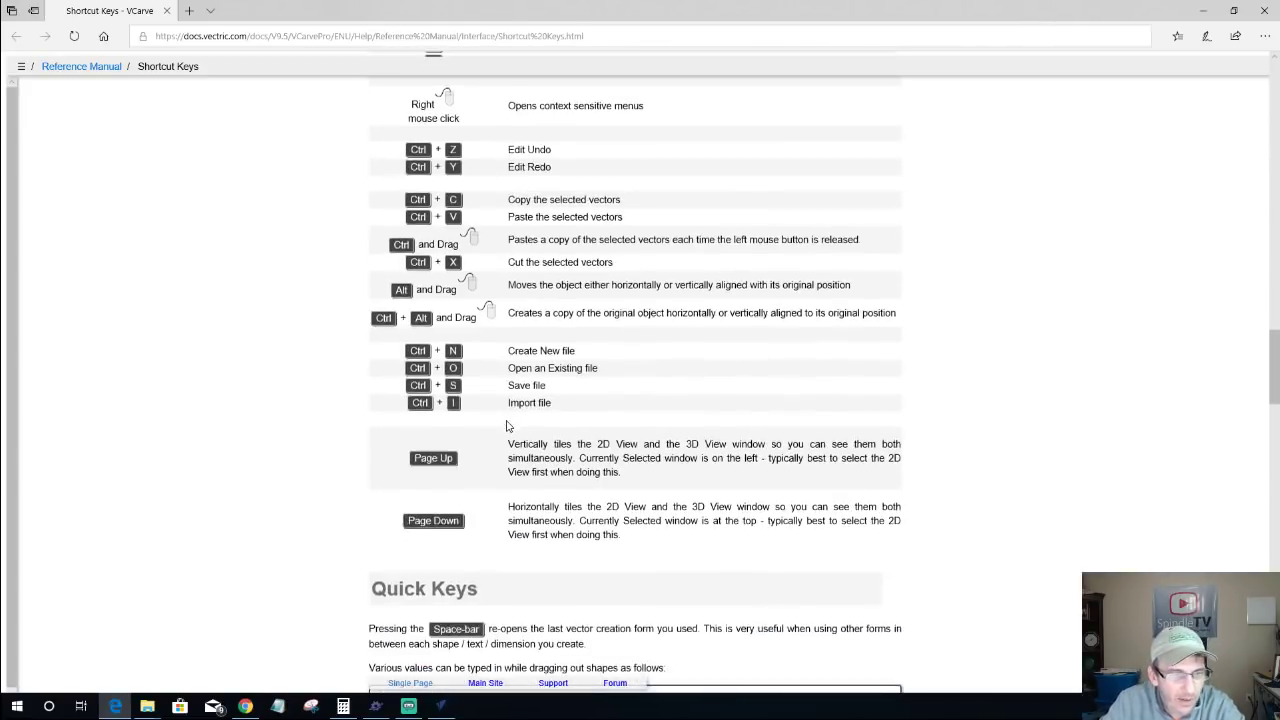
{"action": "scroll", "coordinate": [507, 425], "scroll_direction": "up", "scroll_amount": 20}
{"action": "scroll", "coordinate": [507, 421], "scroll_direction": "up", "scroll_amount": 1}
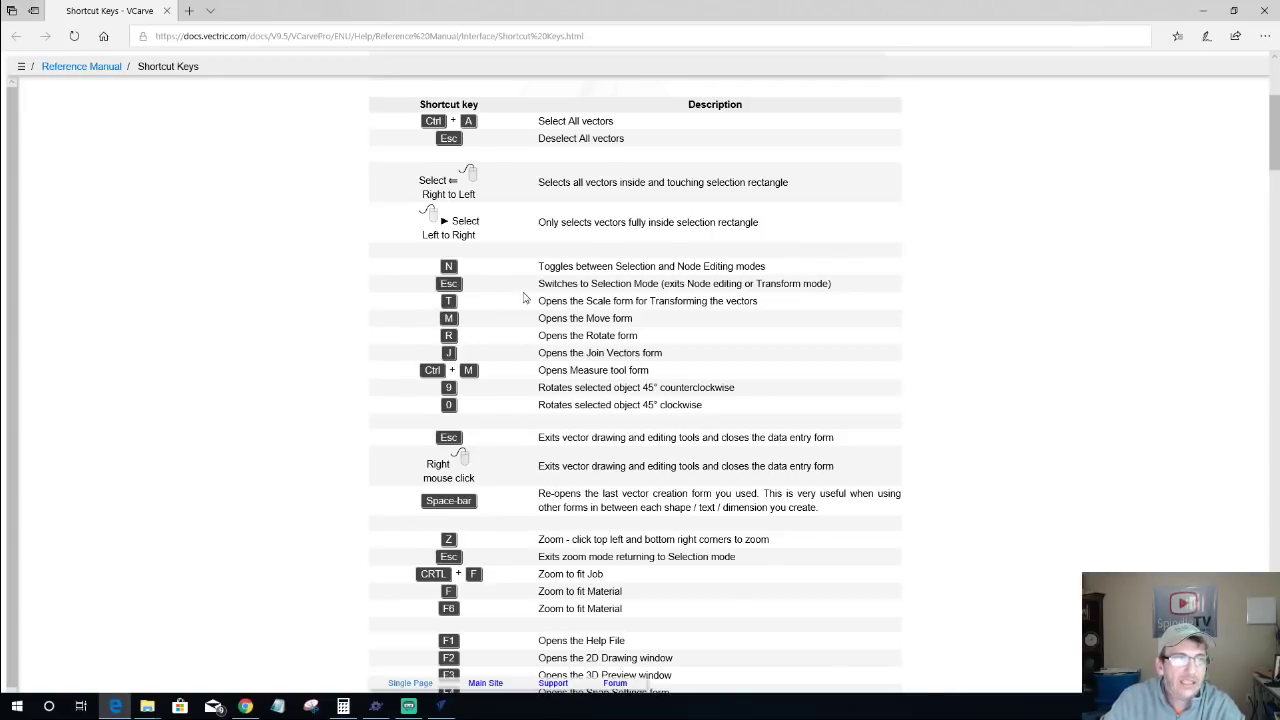
{"action": "scroll", "coordinate": [525, 298], "scroll_direction": "up", "scroll_amount": 3}
{"action": "scroll", "coordinate": [480, 280], "scroll_direction": "down", "scroll_amount": 1}
{"action": "scroll", "coordinate": [501, 295], "scroll_direction": "down", "scroll_amount": 3}
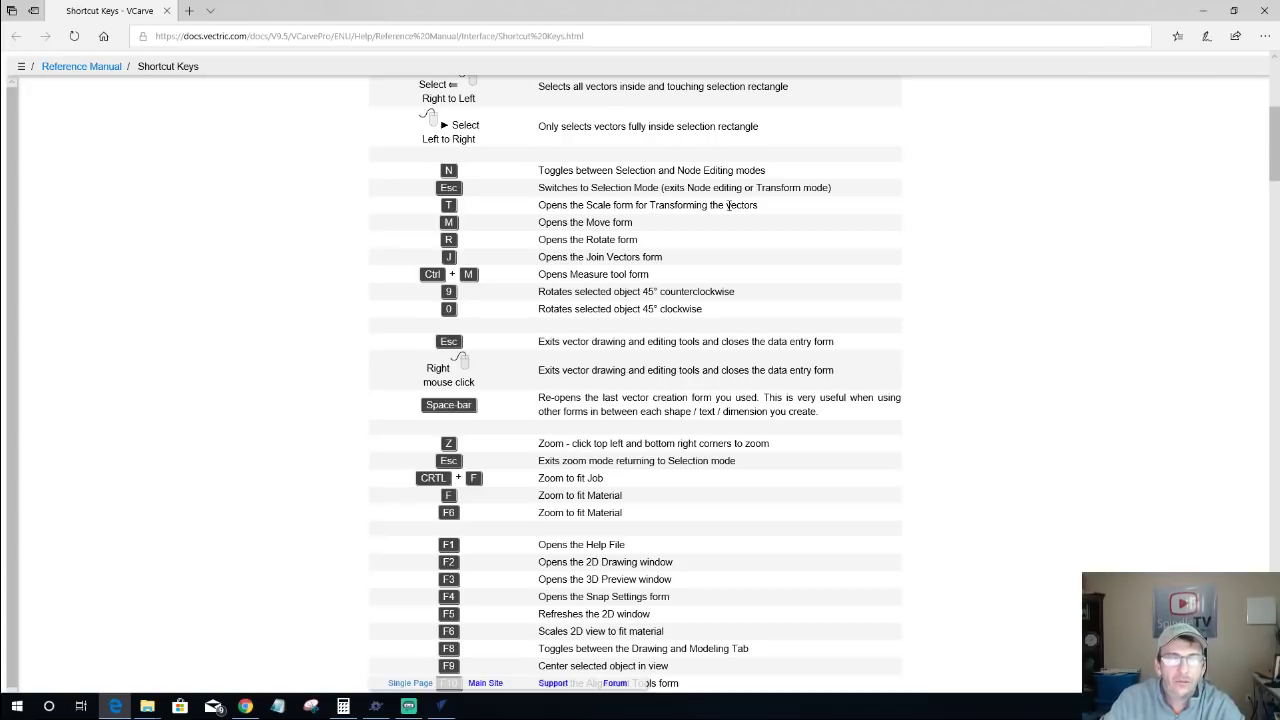
{"action": "scroll", "coordinate": [455, 207], "scroll_direction": "down", "scroll_amount": 12}
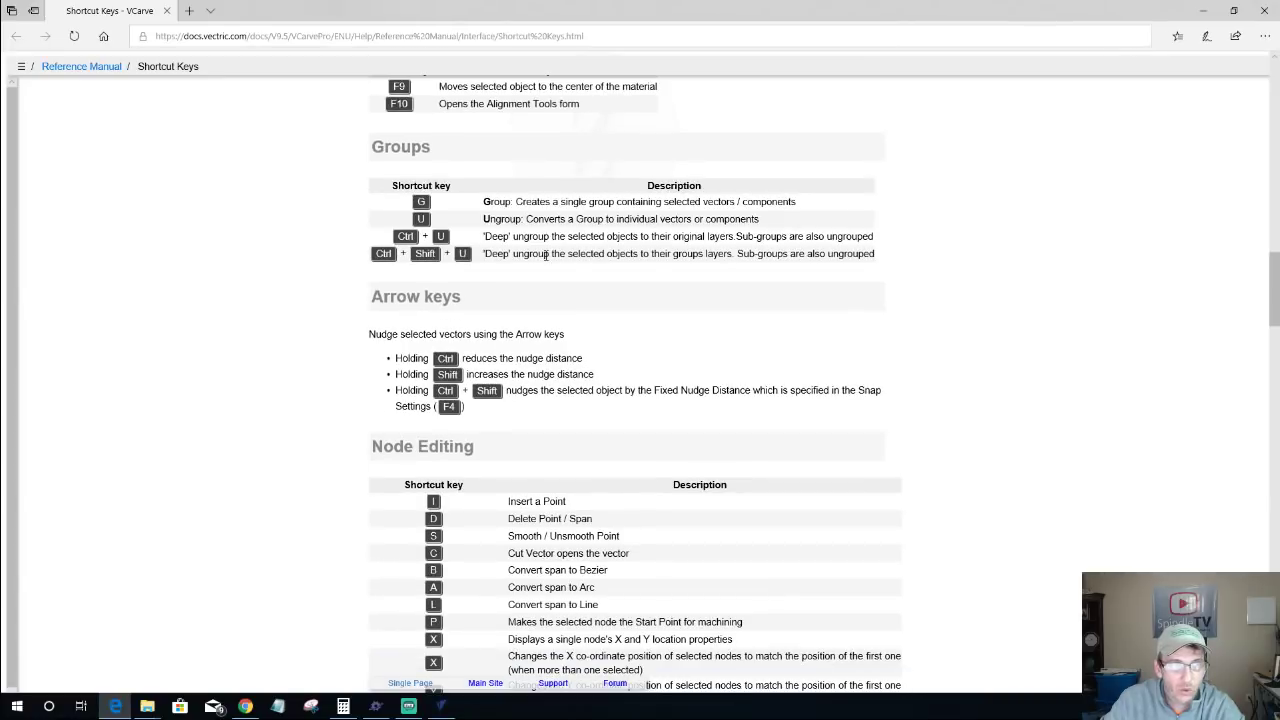
{"action": "scroll", "coordinate": [546, 262], "scroll_direction": "down", "scroll_amount": 3}
{"action": "scroll", "coordinate": [546, 280], "scroll_direction": "down", "scroll_amount": 3}
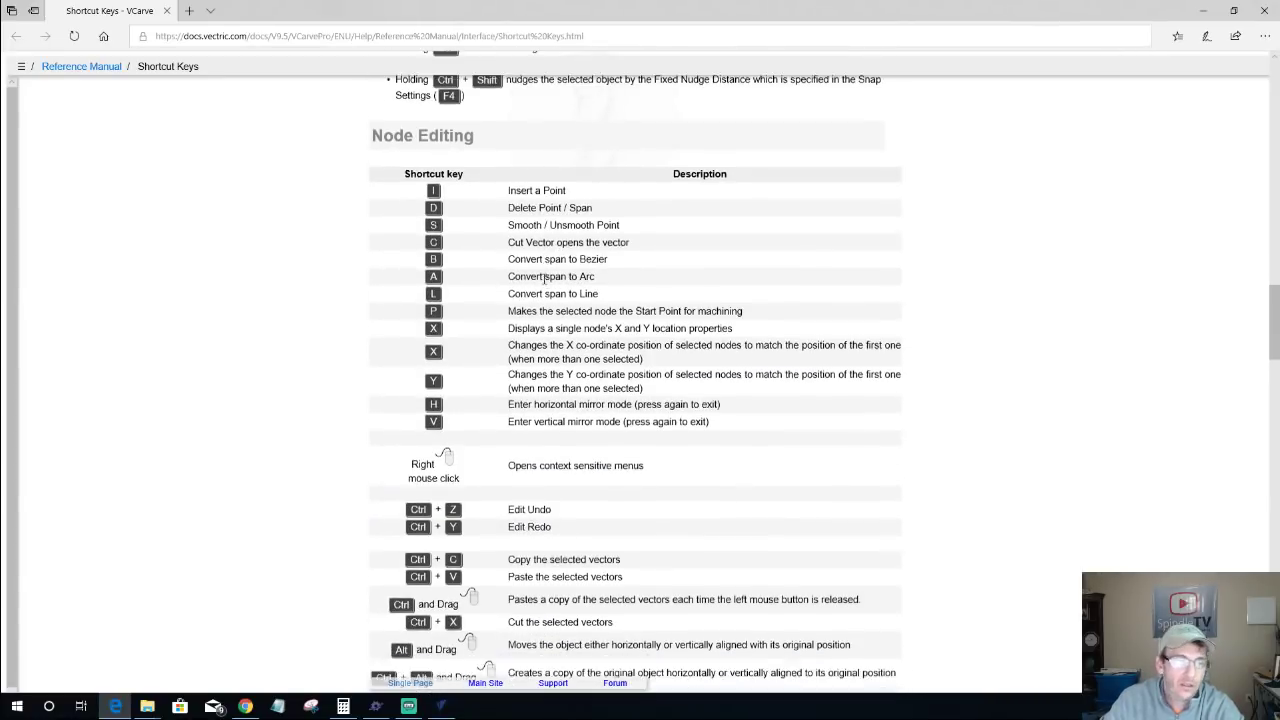
{"action": "scroll", "coordinate": [545, 285], "scroll_direction": "down", "scroll_amount": 3}
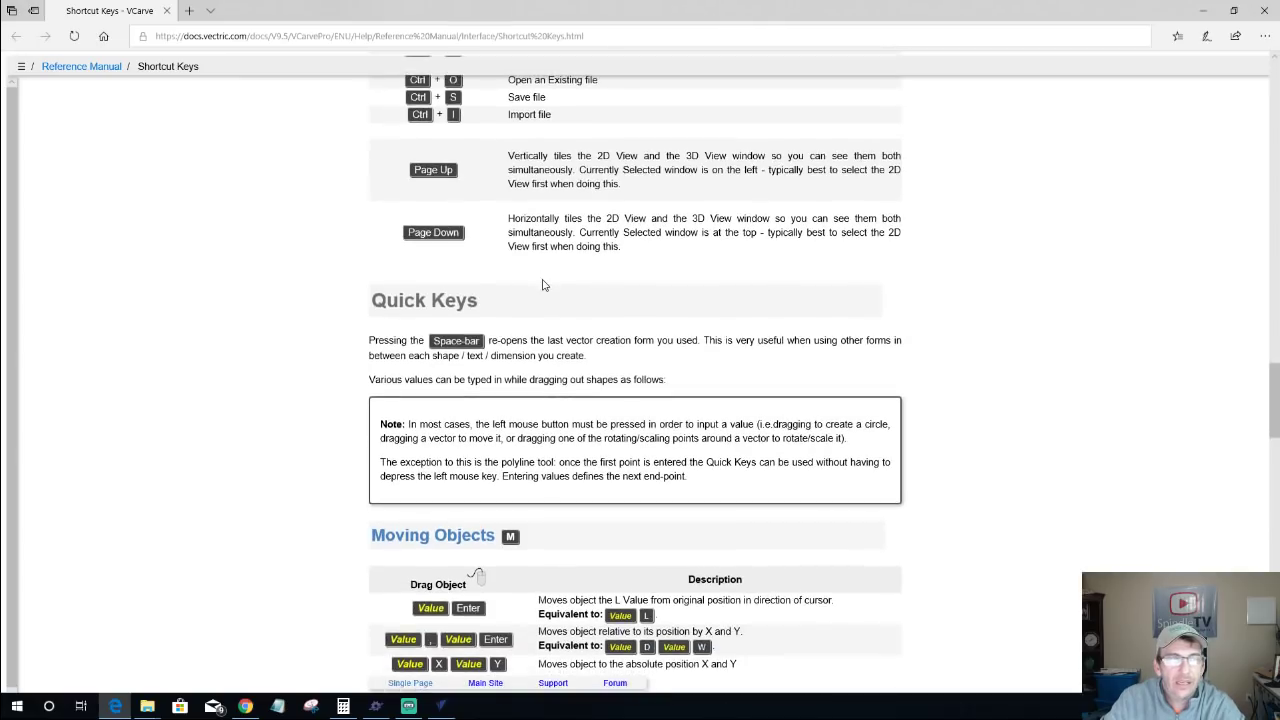
{"action": "scroll", "coordinate": [544, 285], "scroll_direction": "down", "scroll_amount": 4}
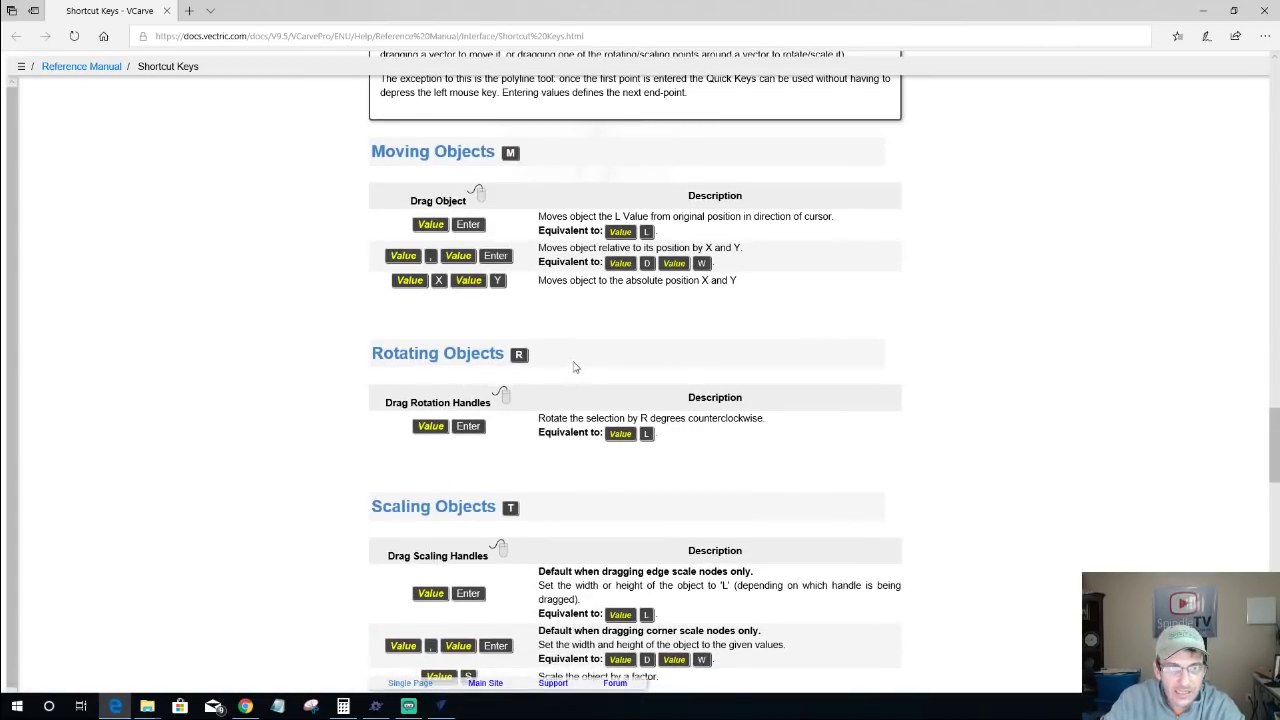
Step: Jump to the Arrow keys section, then return to VCarve Pro with Alt+Tab
{"action": "scroll", "coordinate": [671, 368], "scroll_direction": "up", "scroll_amount": 20}
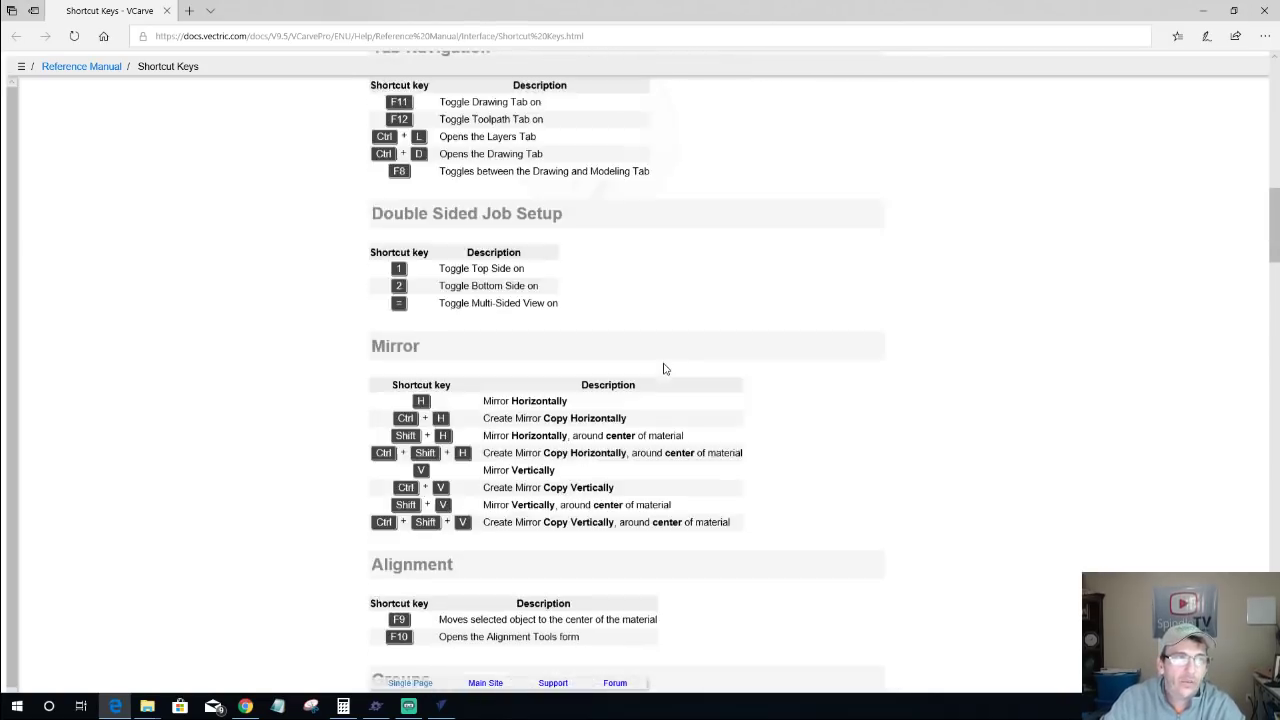
{"action": "scroll", "coordinate": [660, 360], "scroll_direction": "up", "scroll_amount": 7}
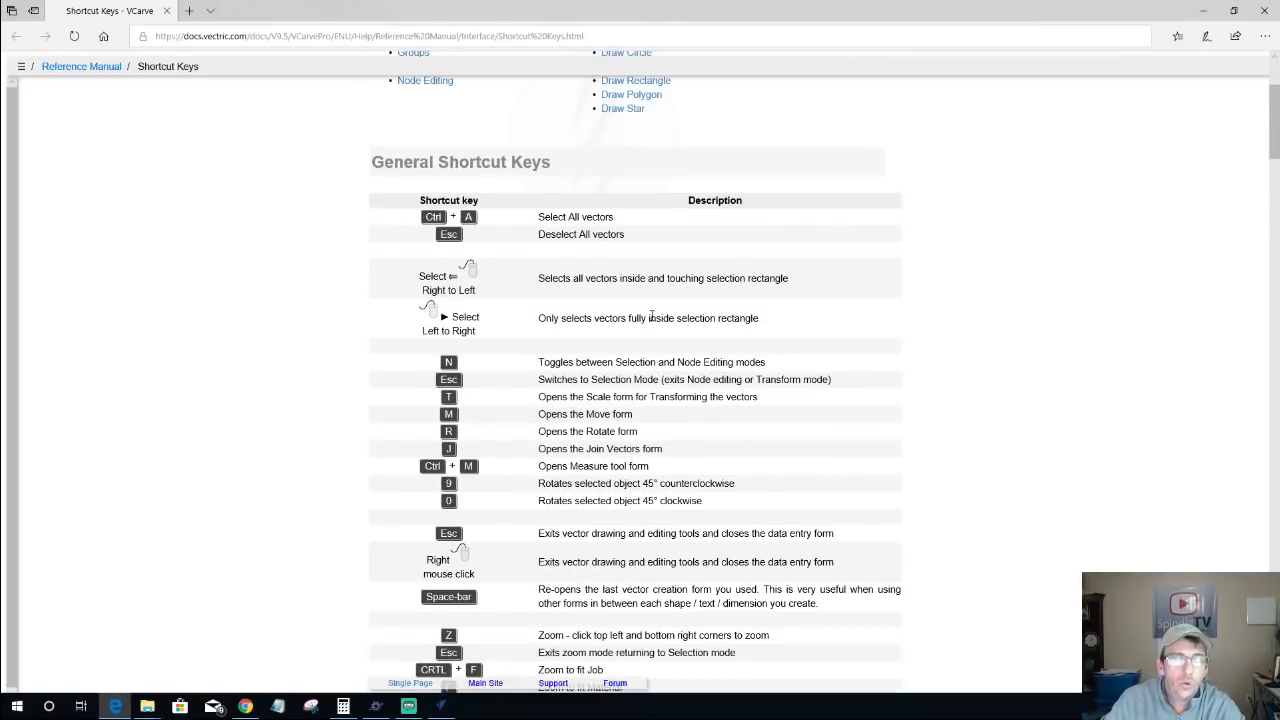
{"action": "scroll", "coordinate": [652, 318], "scroll_direction": "up", "scroll_amount": 1}
{"action": "scroll", "coordinate": [652, 310], "scroll_direction": "up", "scroll_amount": 1}
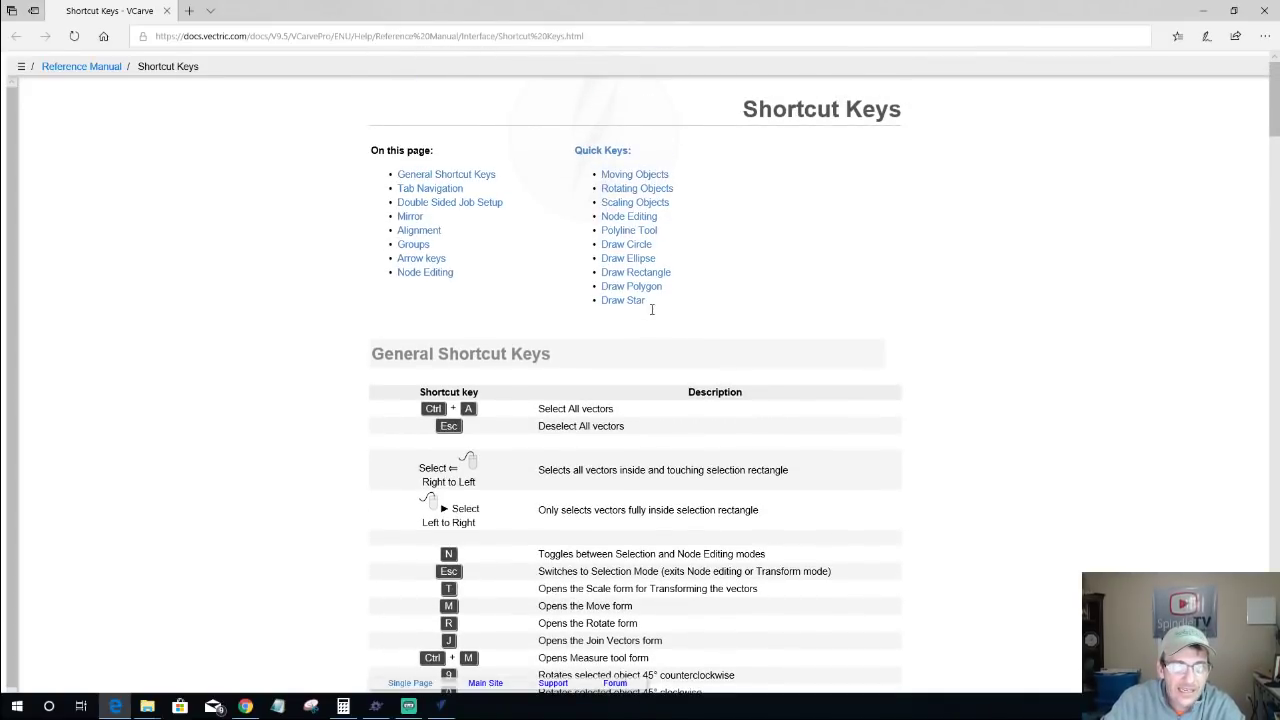
{"action": "left_click", "coordinate": [431, 257]}
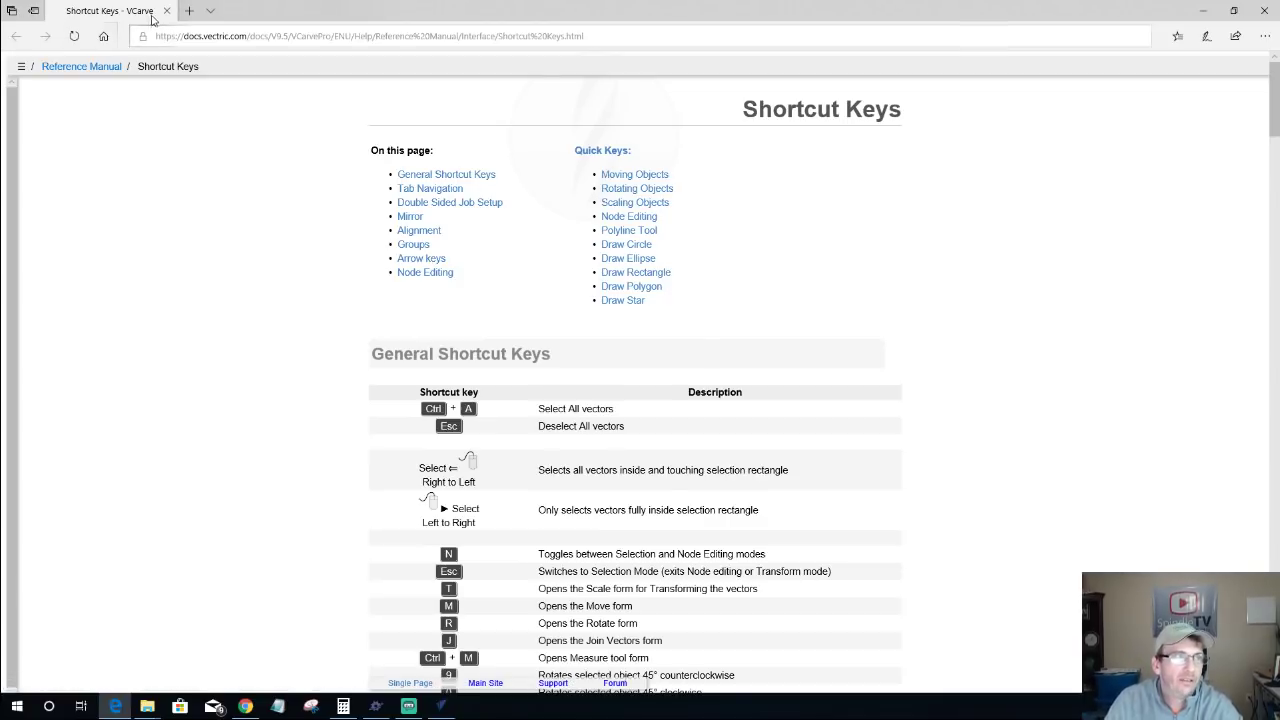
{"action": "key", "text": "alt+Tab"}
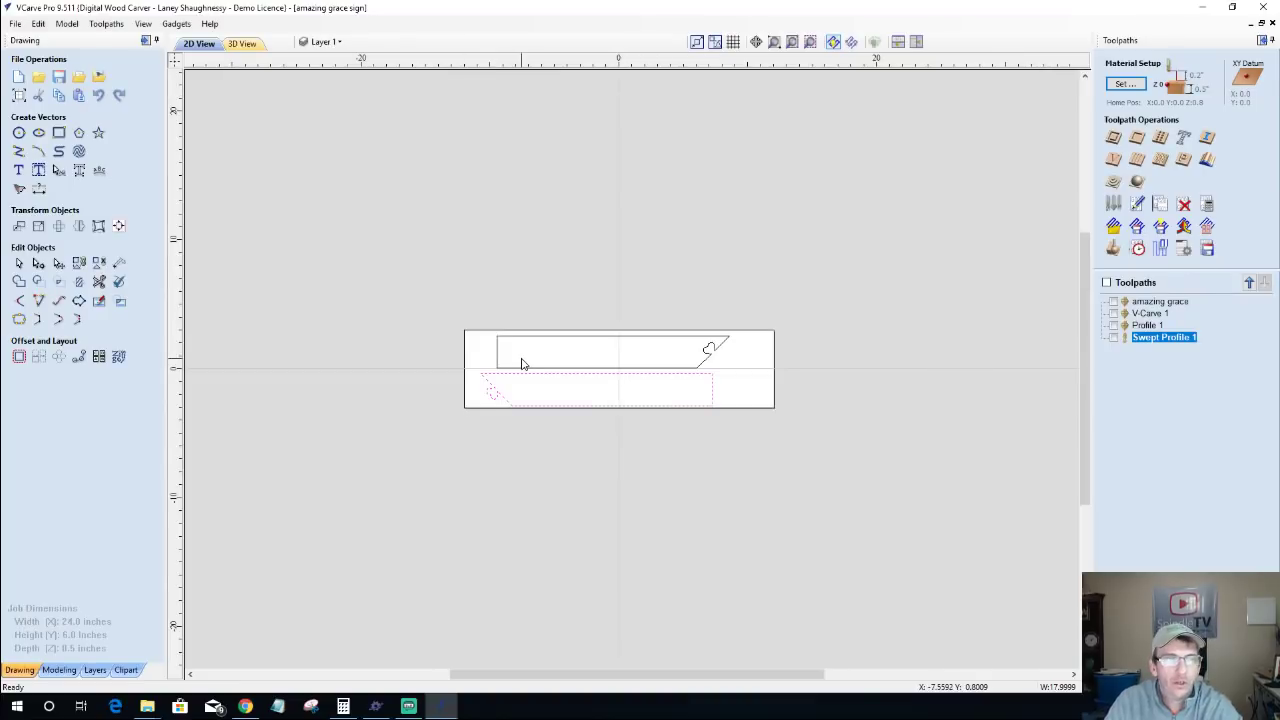
Step: Zoom into the sign and stand outline, then open Help > Help Contents
{"action": "scroll", "coordinate": [550, 400], "scroll_direction": "up", "scroll_amount": 2}
{"action": "scroll", "coordinate": [586, 398], "scroll_direction": "up", "scroll_amount": 1}
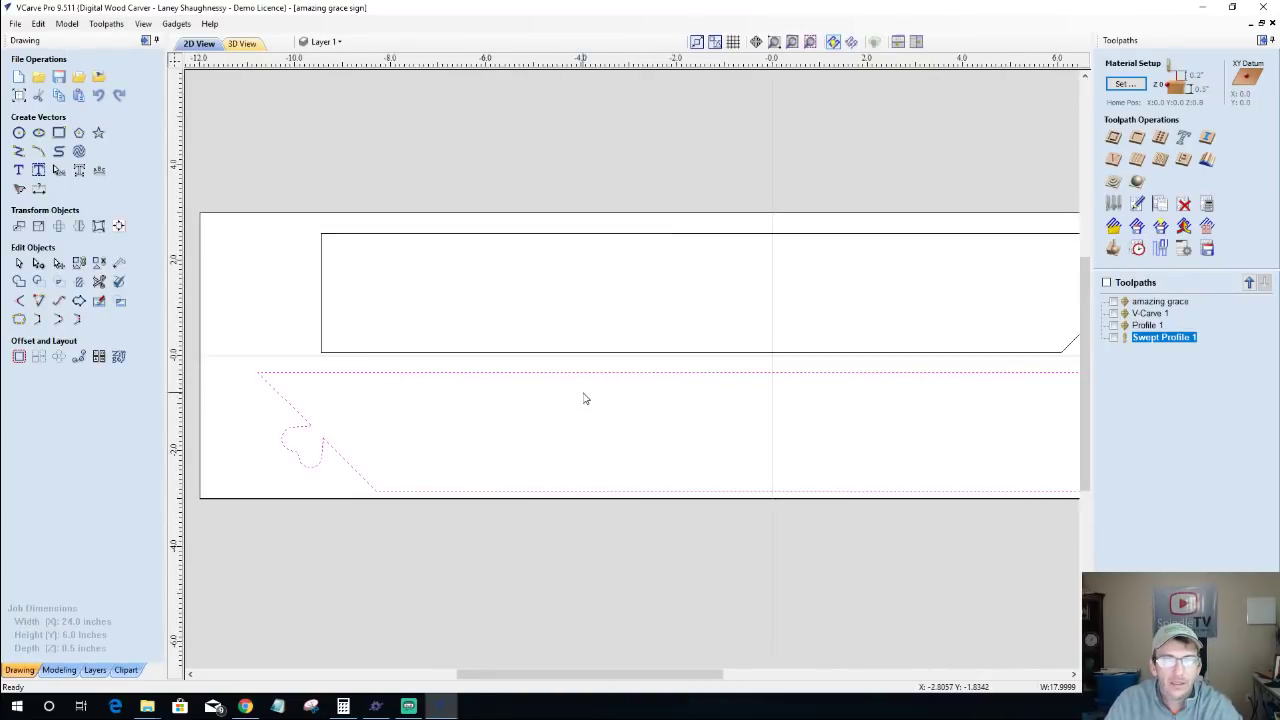
{"action": "scroll", "coordinate": [666, 391], "scroll_direction": "down", "scroll_amount": 2}
{"action": "scroll", "coordinate": [843, 372], "scroll_direction": "up", "scroll_amount": 1}
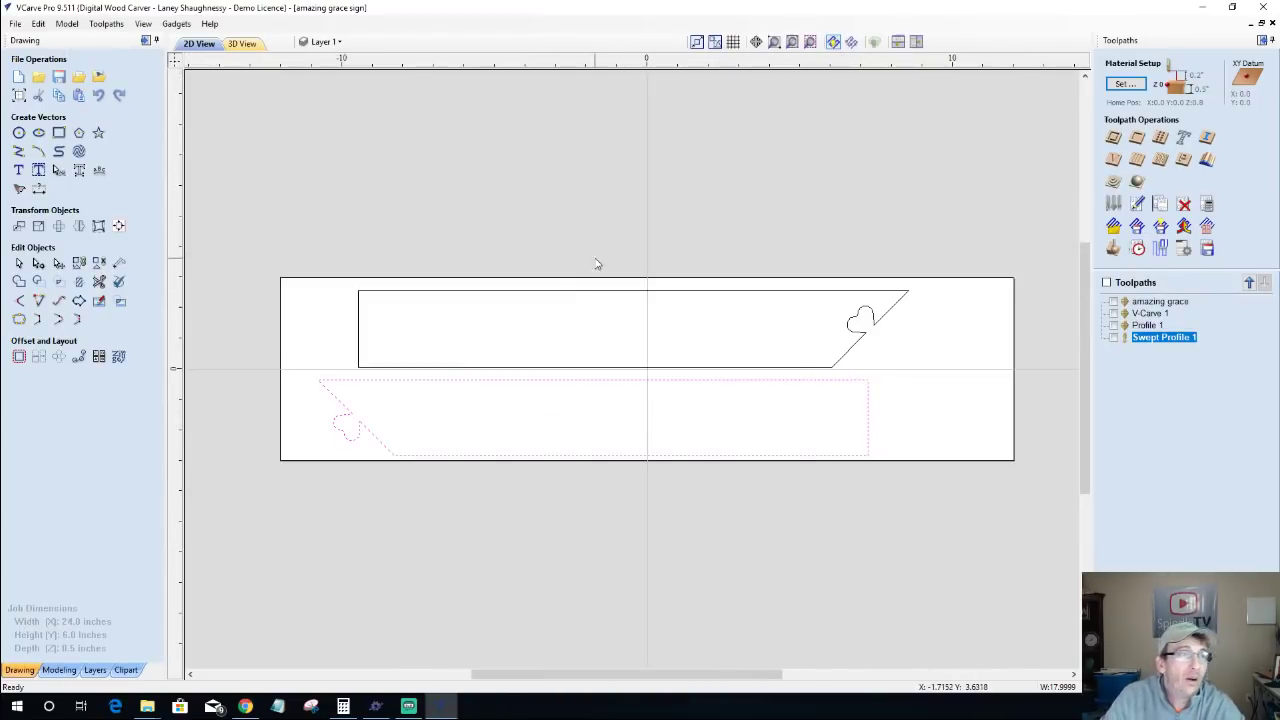
{"action": "left_click", "coordinate": [209, 23]}
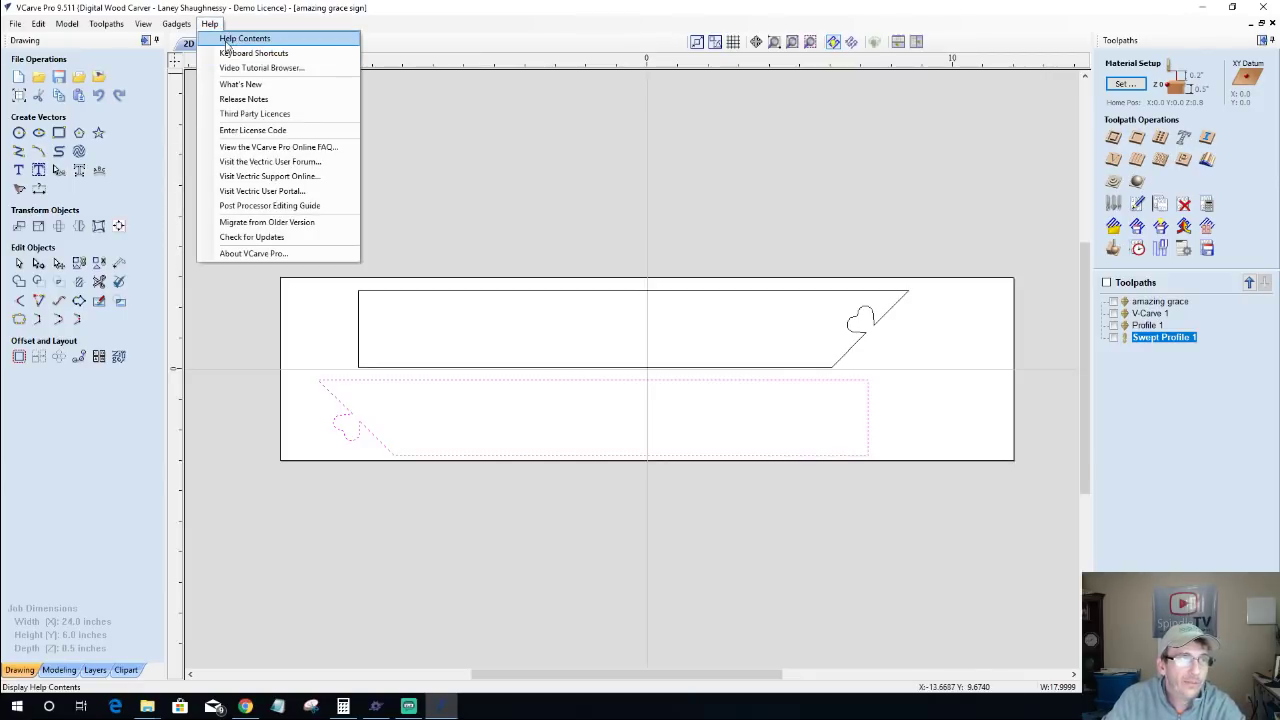
{"action": "left_click", "coordinate": [222, 38]}
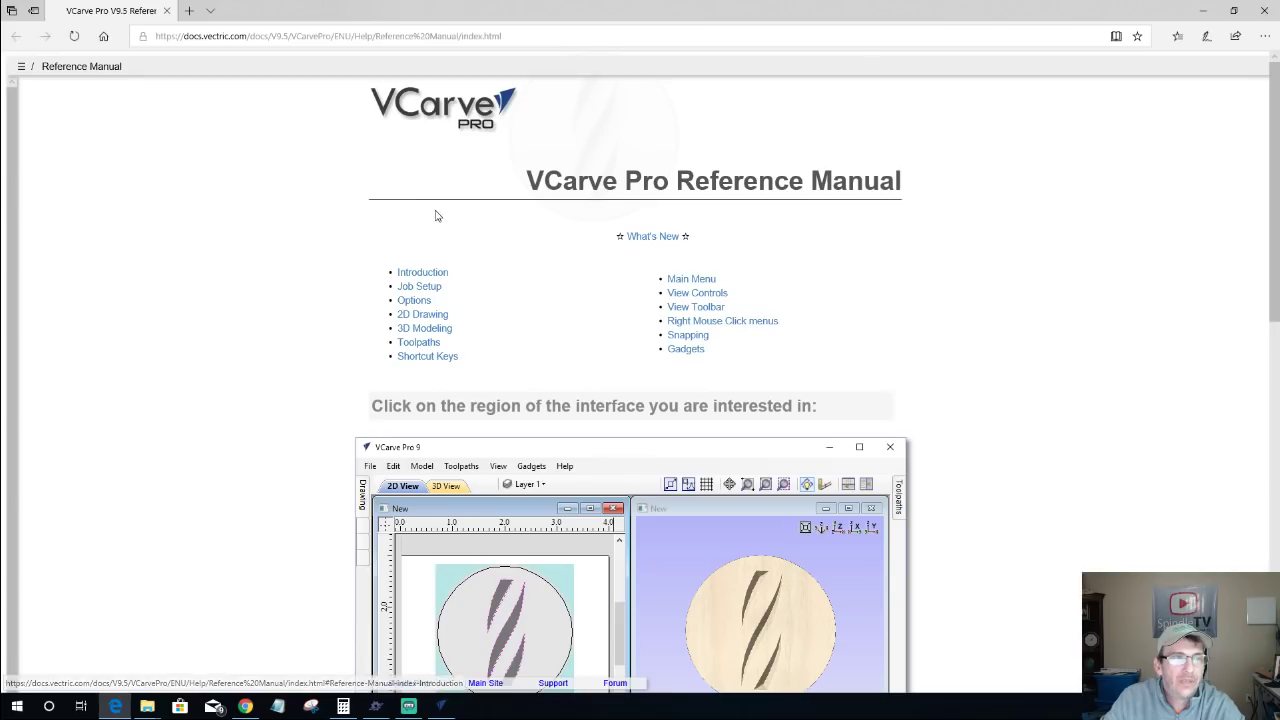
Step: Open the Draw Polyline help under Create Vectors and read the tangent-lines passage
{"action": "scroll", "coordinate": [430, 215], "scroll_direction": "down", "scroll_amount": 5}
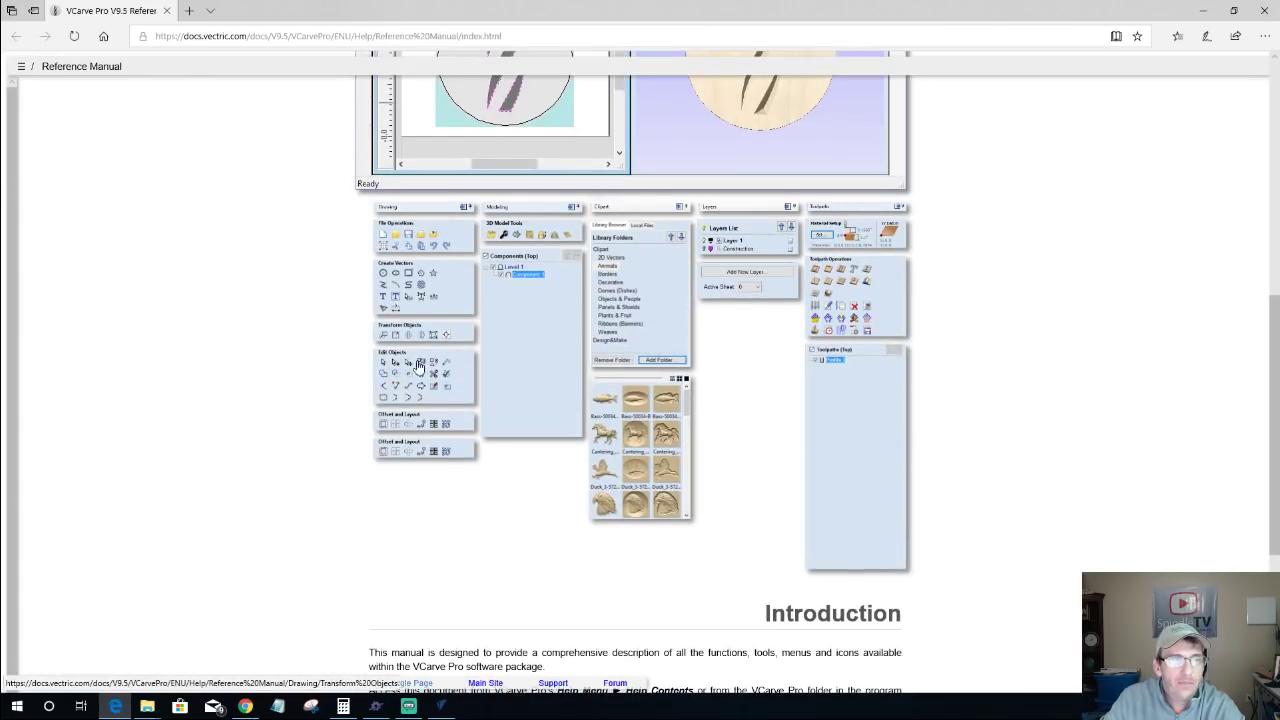
{"action": "left_click", "coordinate": [383, 289]}
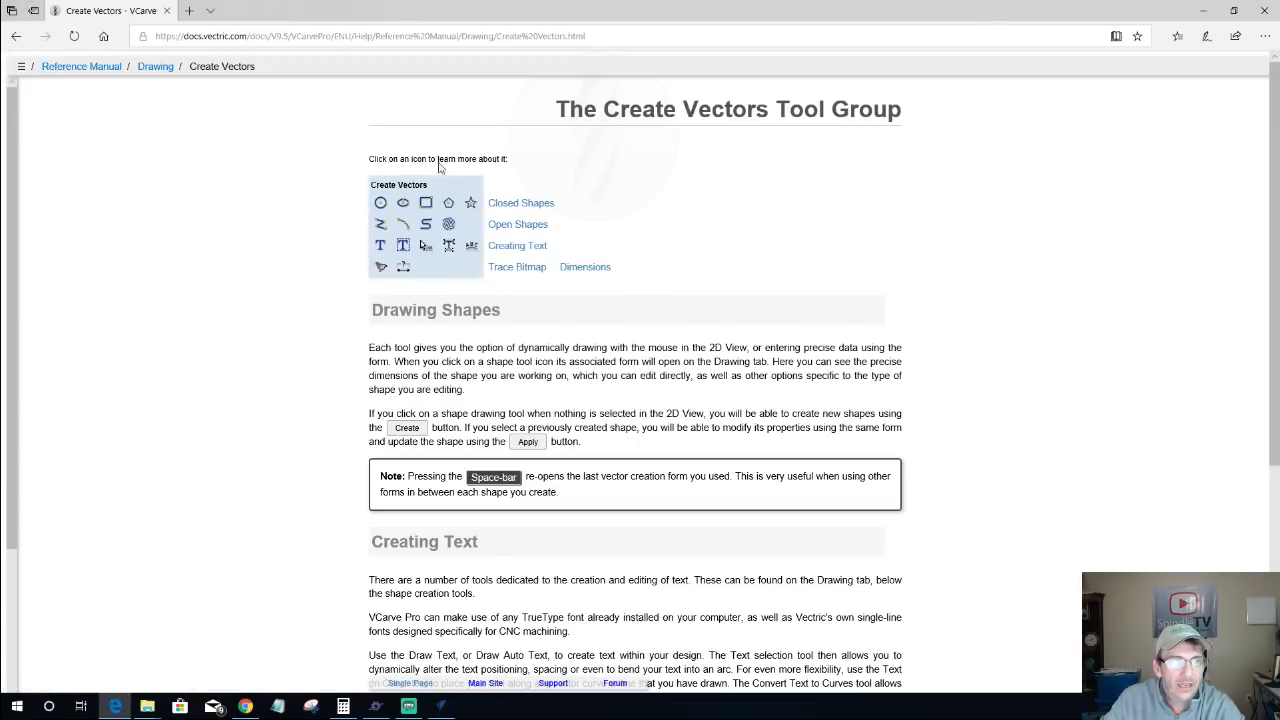
{"action": "left_click", "coordinate": [380, 226]}
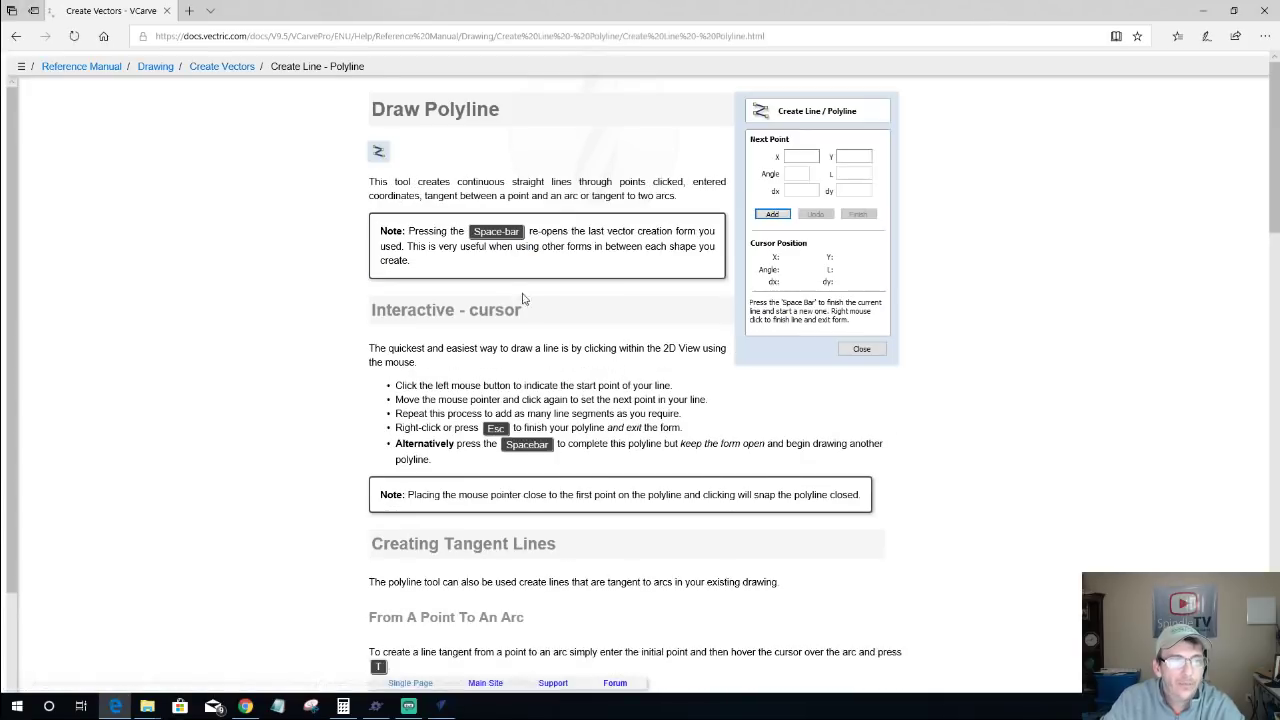
{"action": "scroll", "coordinate": [466, 258], "scroll_direction": "down", "scroll_amount": 1}
{"action": "scroll", "coordinate": [466, 258], "scroll_direction": "down", "scroll_amount": 2}
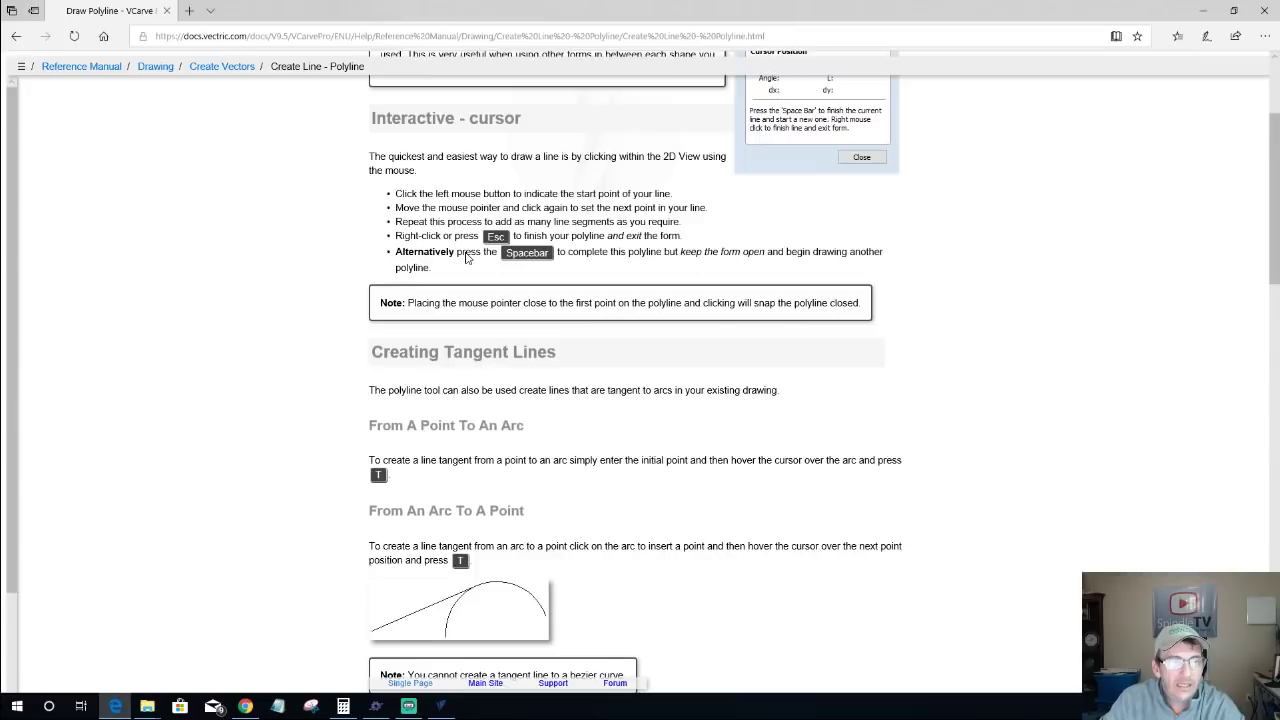
{"action": "scroll", "coordinate": [364, 365], "scroll_direction": "down", "scroll_amount": 1}
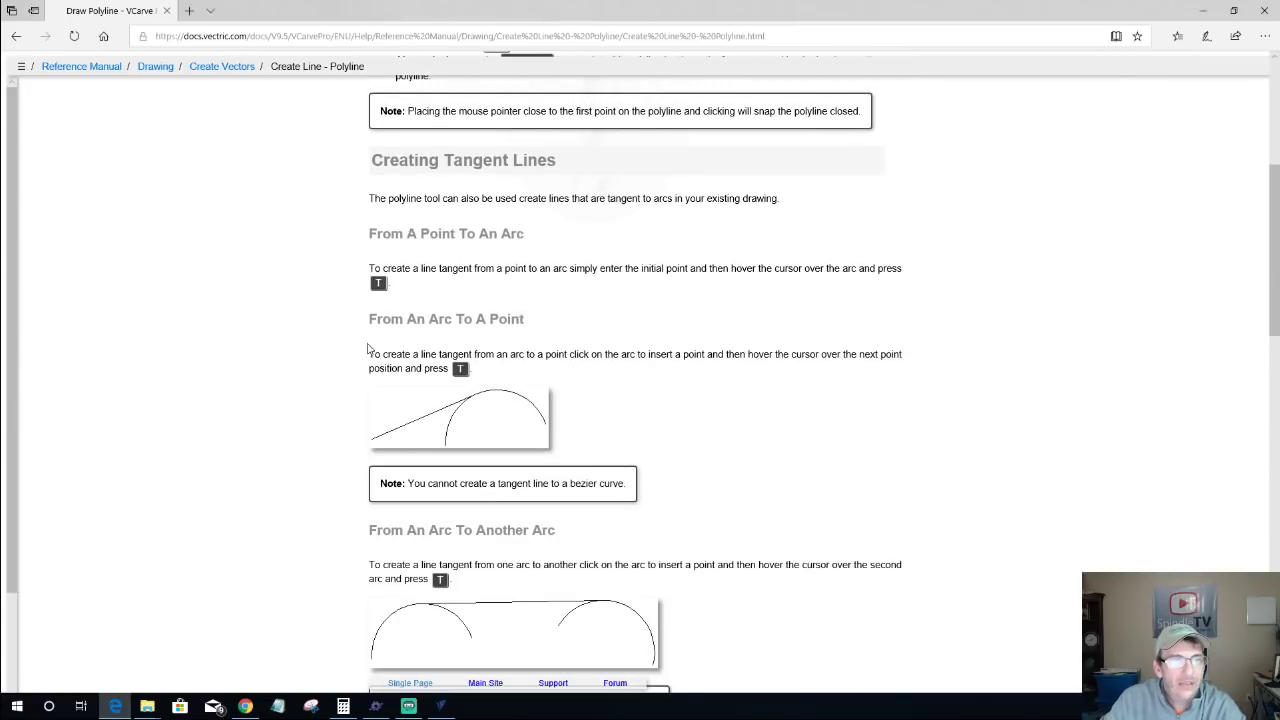
{"action": "left_click_drag", "start_coordinate": [286, 220], "coordinate": [835, 350]}
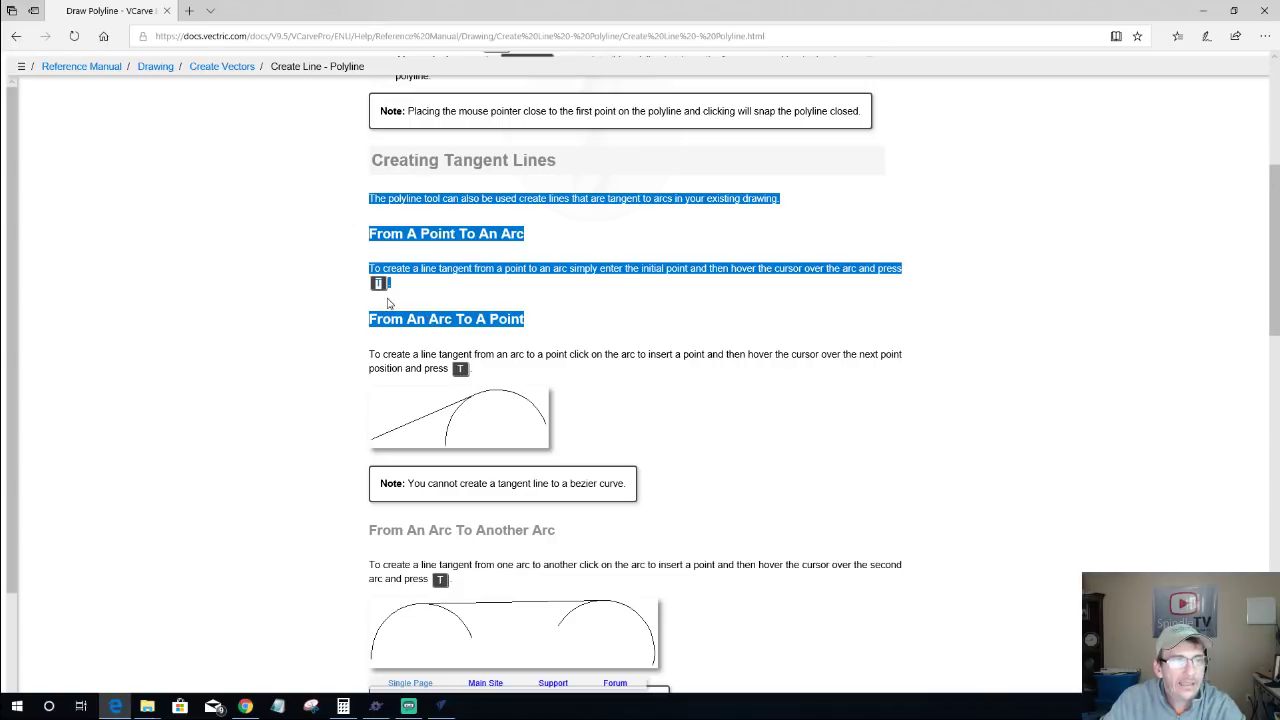
{"action": "left_click", "coordinate": [312, 290]}
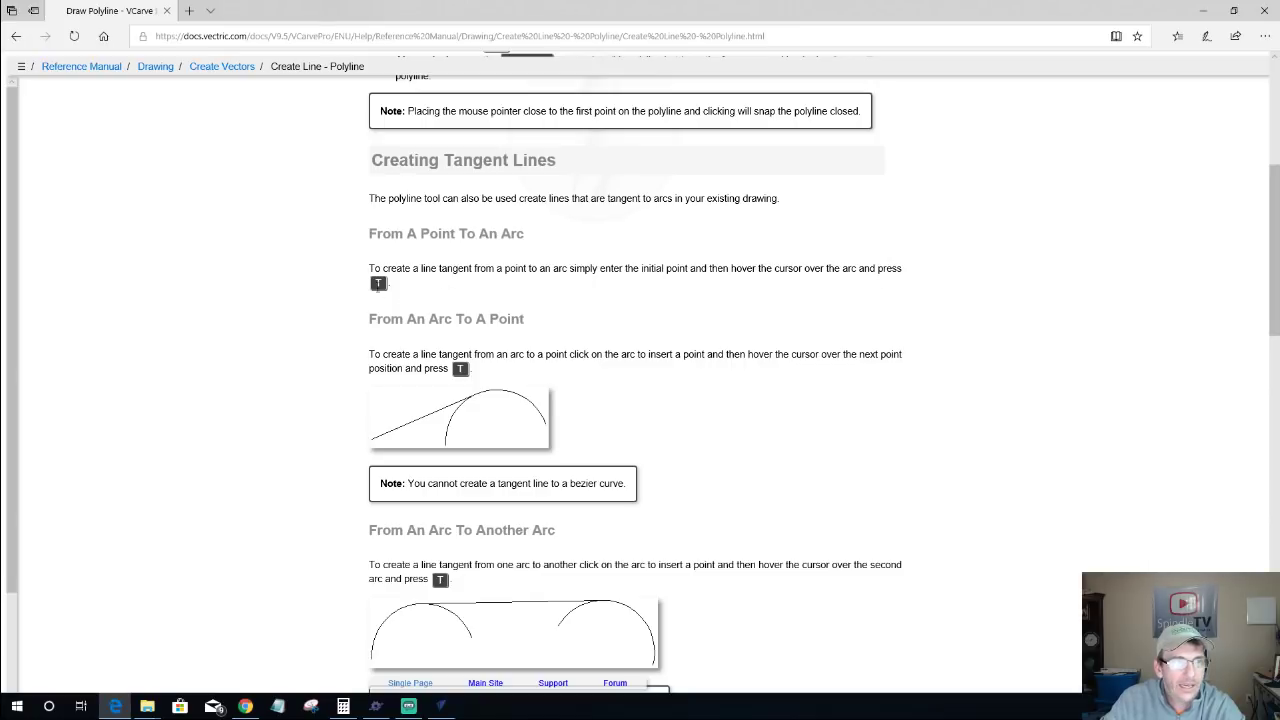
{"action": "scroll", "coordinate": [378, 283], "scroll_direction": "down", "scroll_amount": 5}
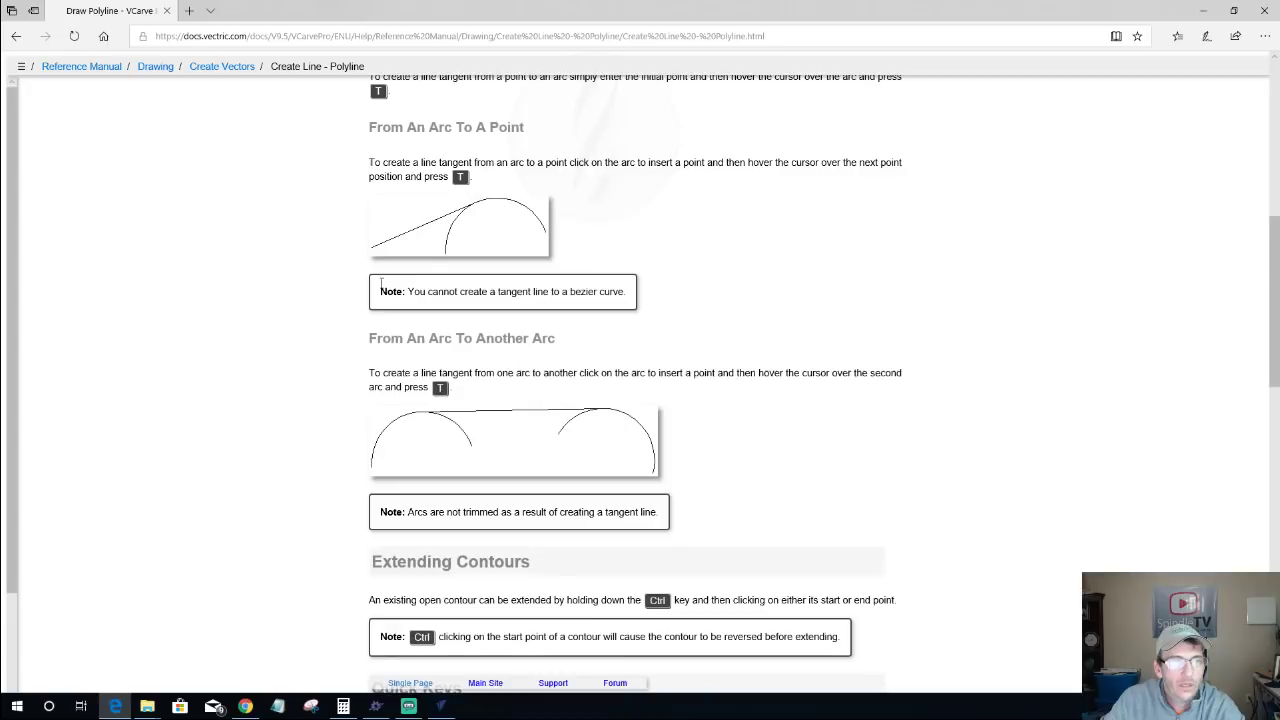
{"action": "scroll", "coordinate": [379, 282], "scroll_direction": "up", "scroll_amount": 4}
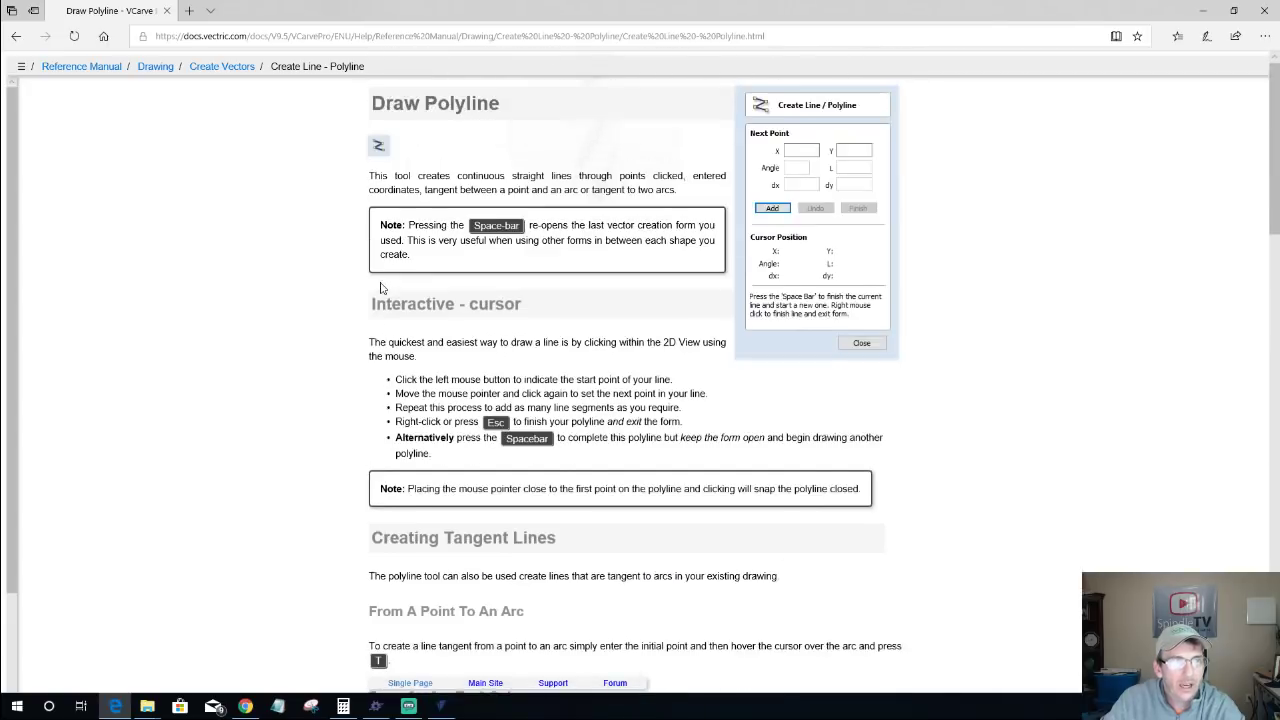
Step: Go back to the manual index, reopen Draw Polyline help, and scroll to Quick Keys
{"action": "left_click", "coordinate": [16, 38]}
{"action": "left_click", "coordinate": [16, 38]}
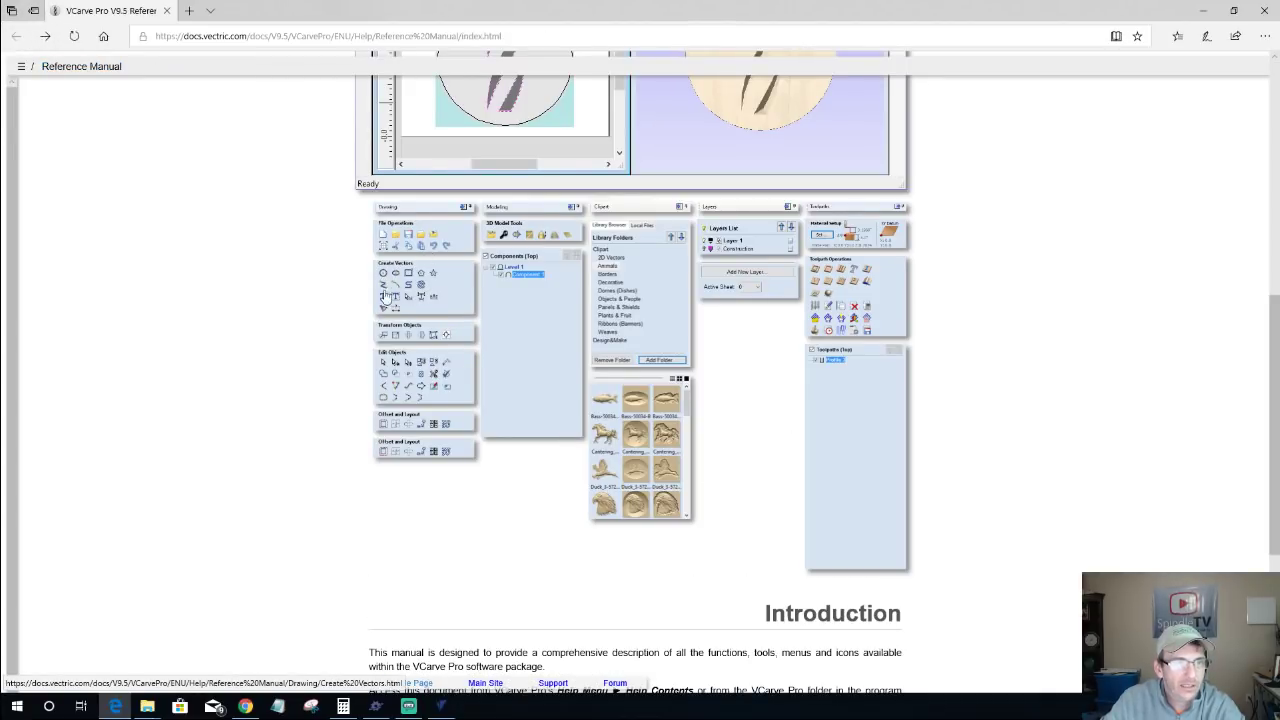
{"action": "left_click", "coordinate": [409, 285]}
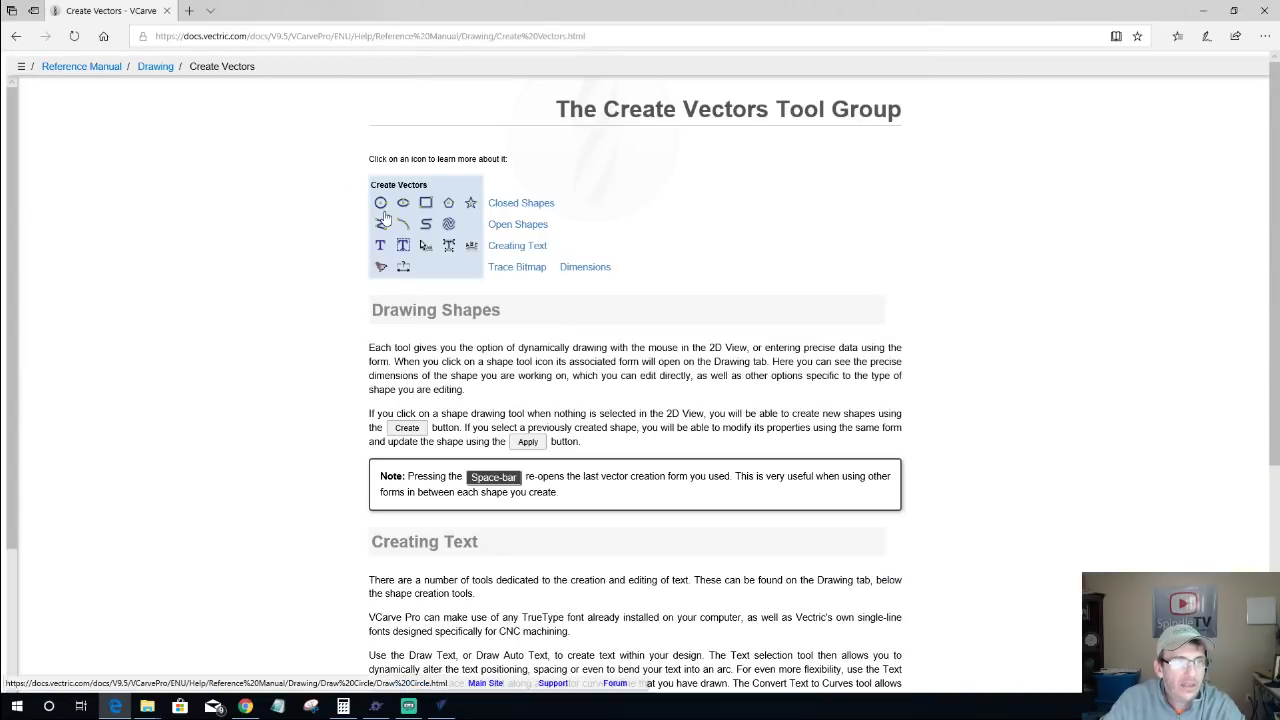
{"action": "left_click", "coordinate": [380, 226]}
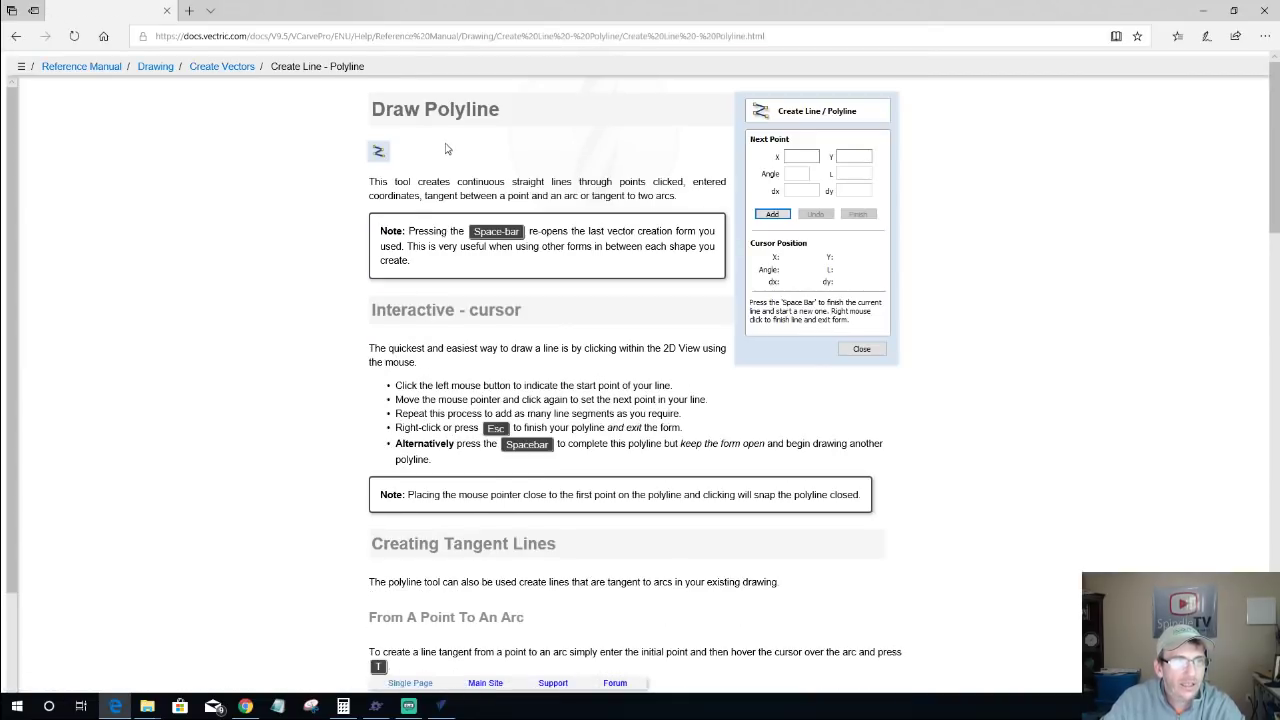
{"action": "scroll", "coordinate": [446, 336], "scroll_direction": "down", "scroll_amount": 4}
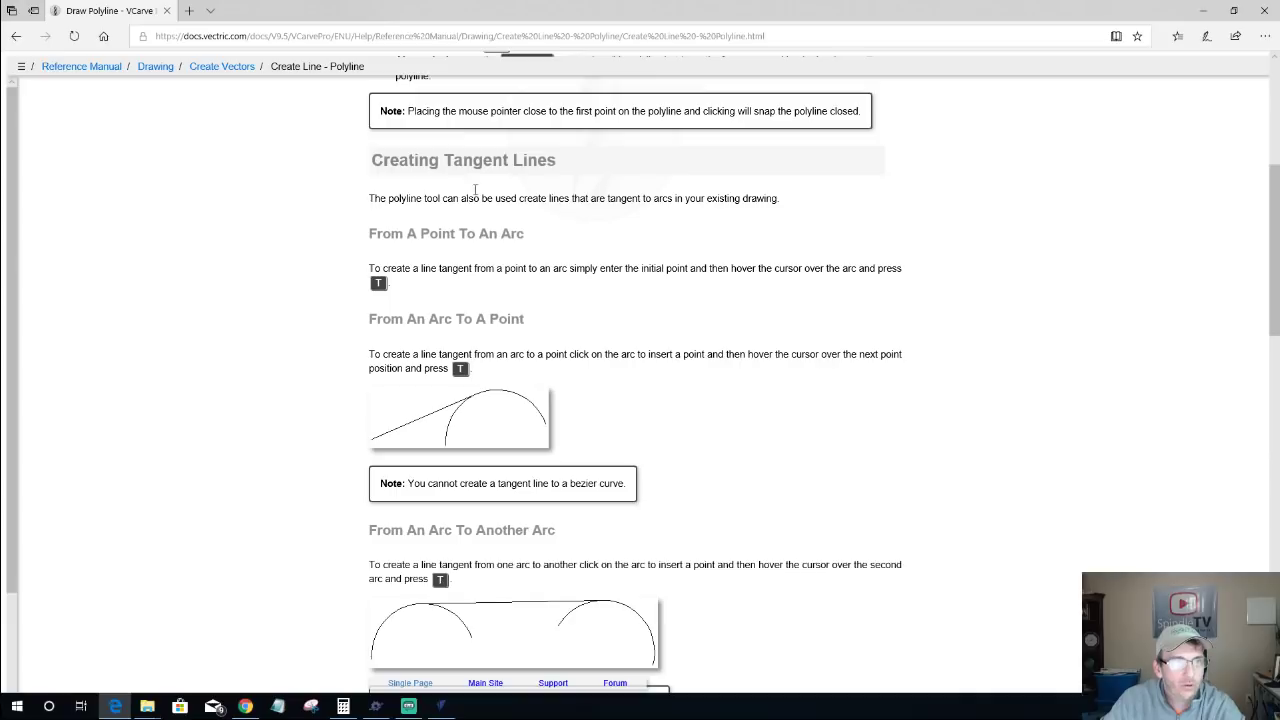
{"action": "scroll", "coordinate": [486, 163], "scroll_direction": "up", "scroll_amount": 3}
{"action": "scroll", "coordinate": [492, 340], "scroll_direction": "down", "scroll_amount": 4}
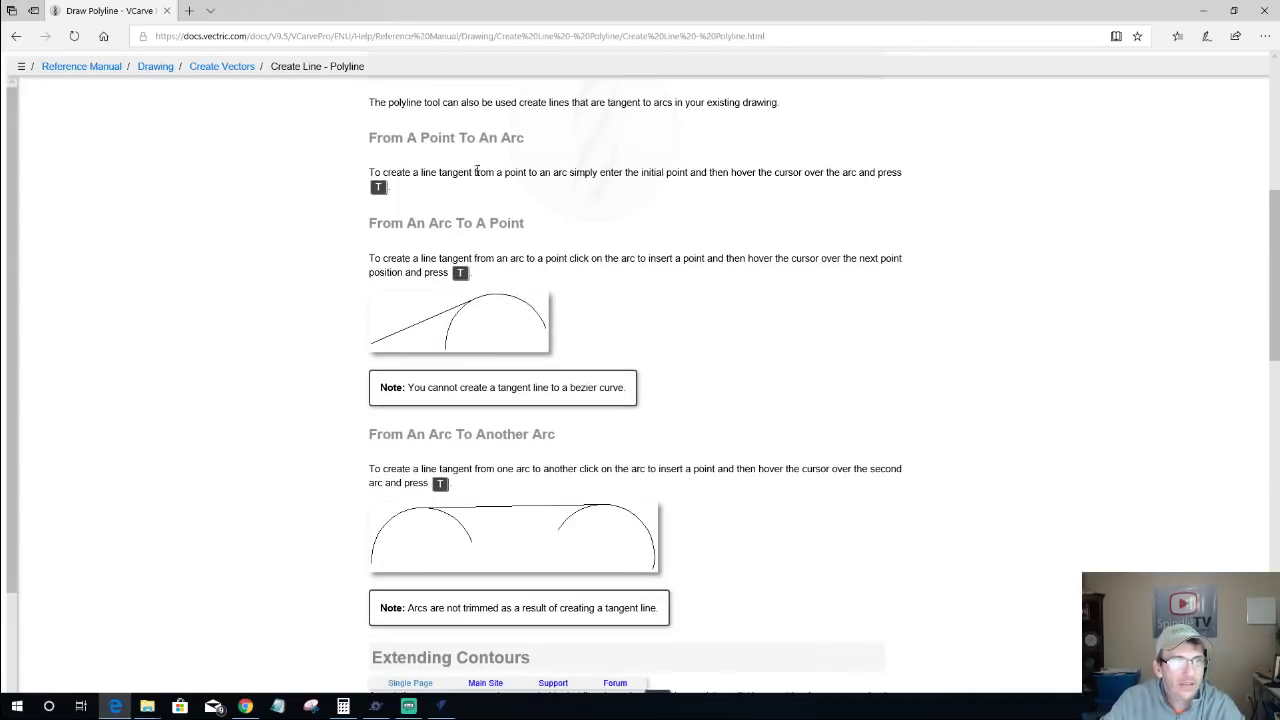
{"action": "scroll", "coordinate": [408, 220], "scroll_direction": "down", "scroll_amount": 5}
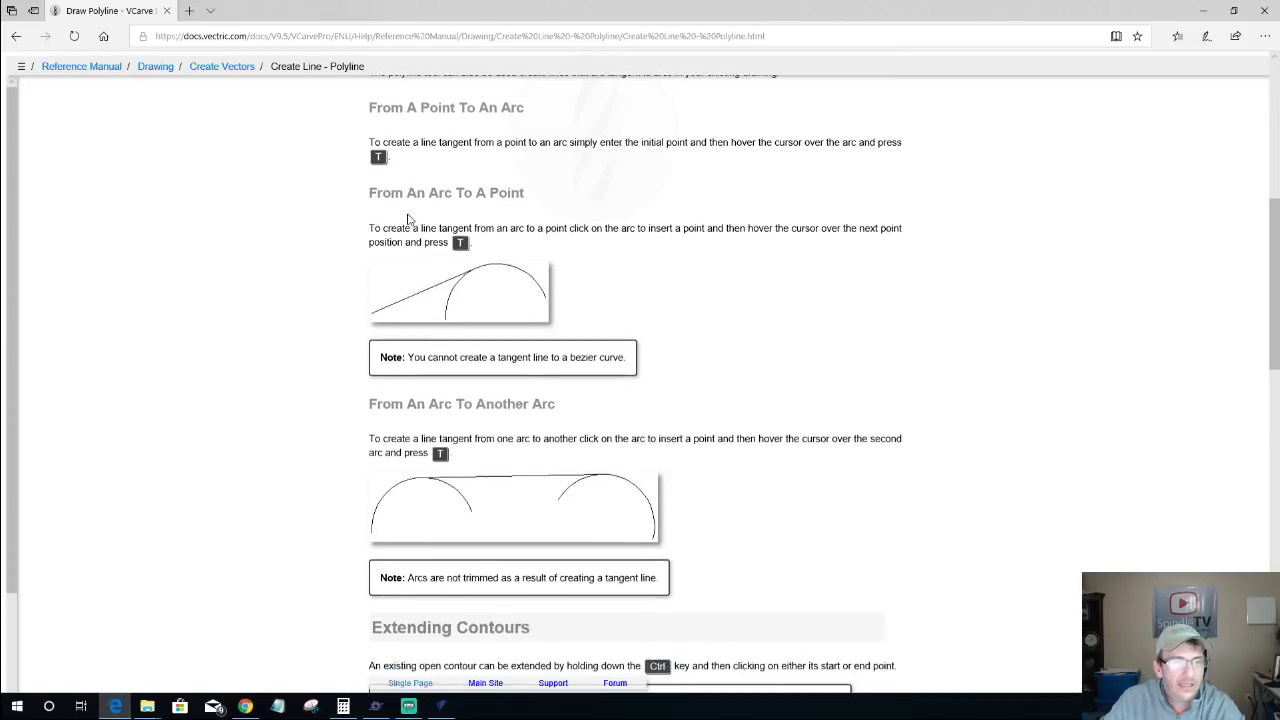
{"action": "left_click", "coordinate": [168, 12]}
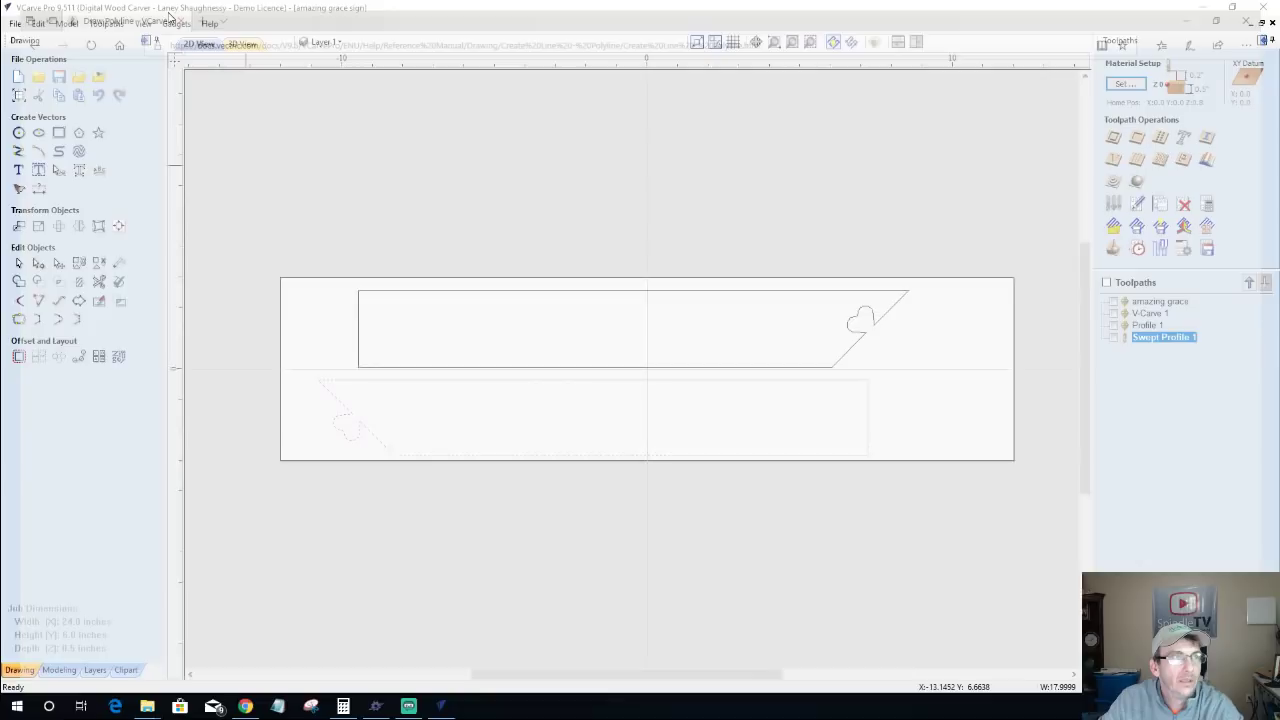
{"action": "left_click", "coordinate": [210, 25]}
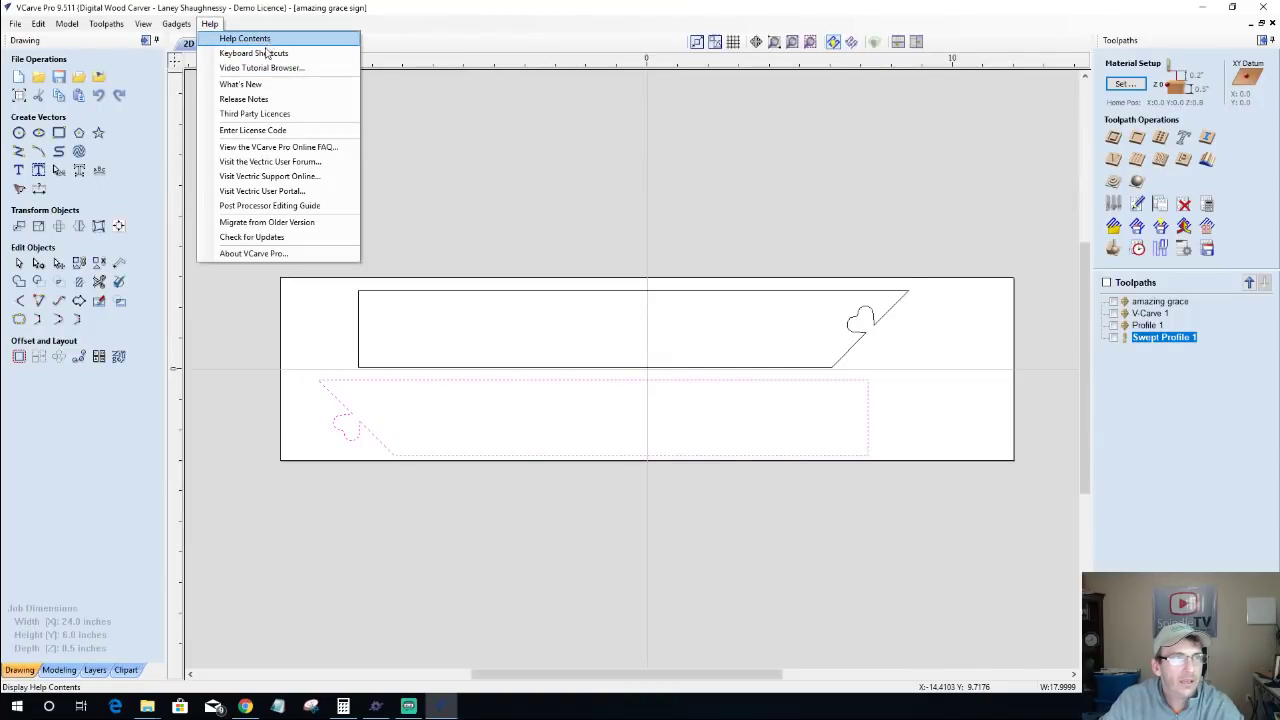
{"action": "left_click", "coordinate": [627, 232]}
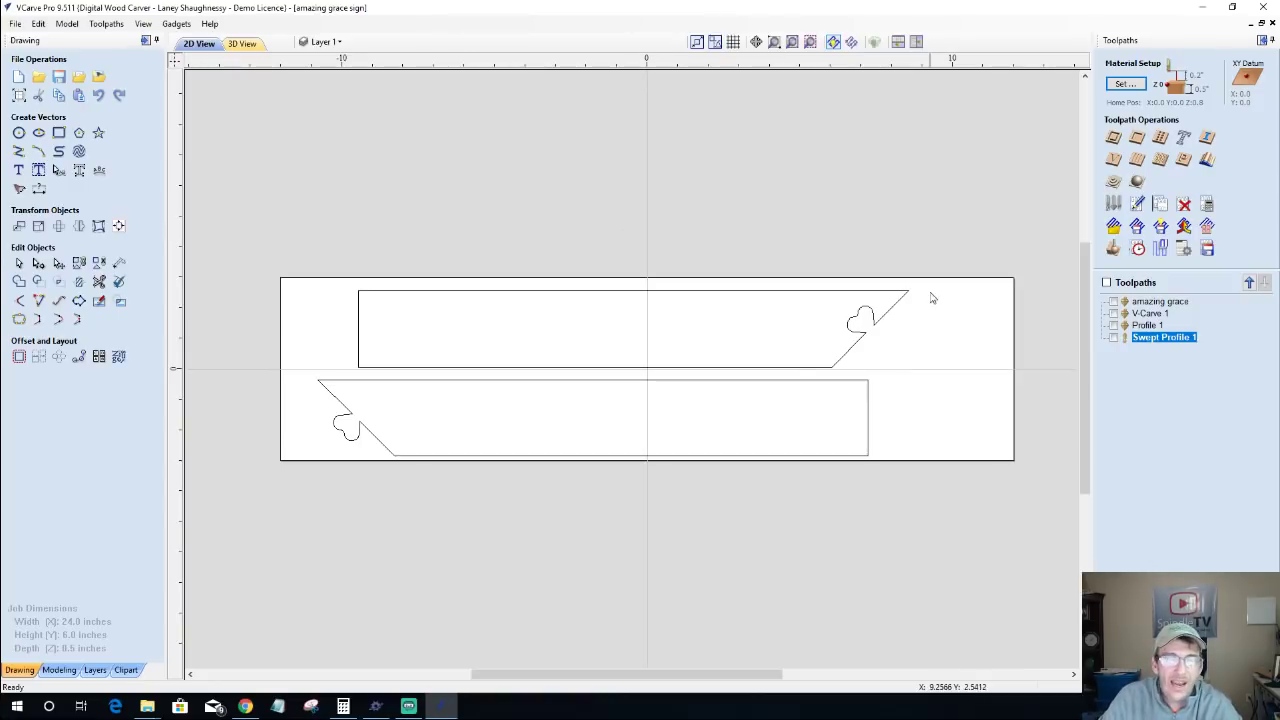
{"action": "scroll", "coordinate": [845, 335], "scroll_direction": "up", "scroll_amount": 5}
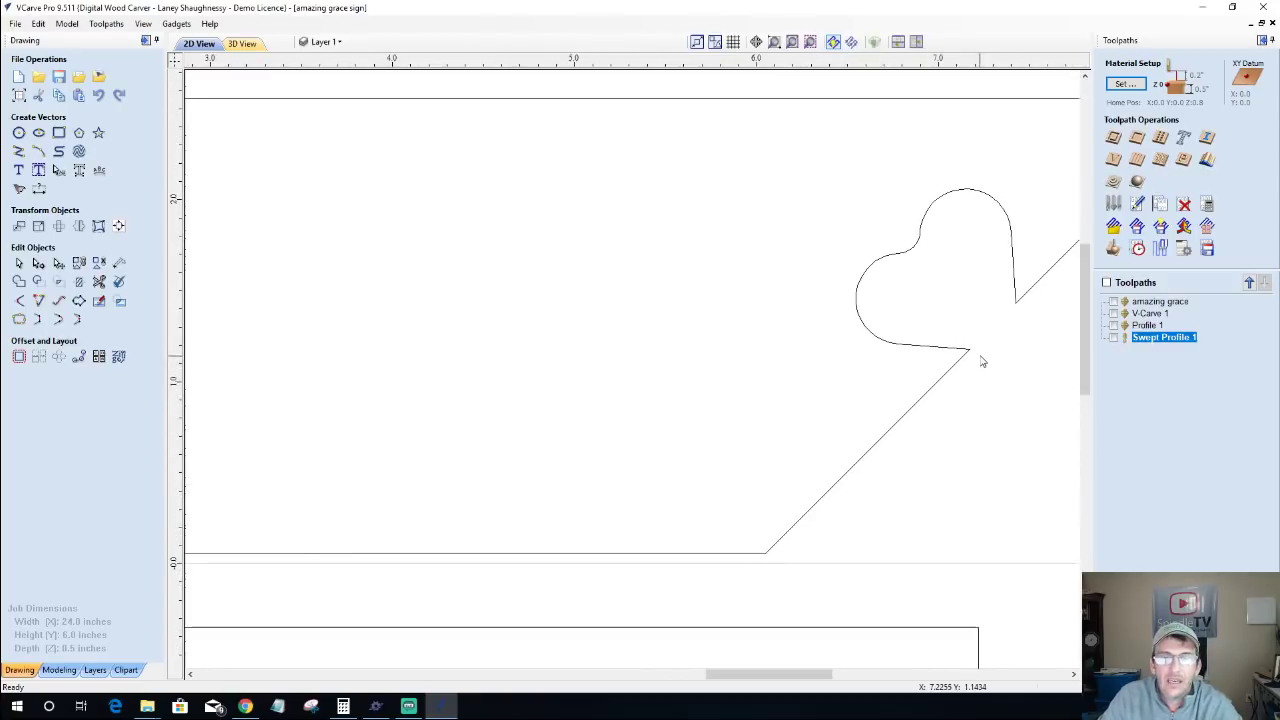
{"action": "scroll", "coordinate": [978, 358], "scroll_direction": "up", "scroll_amount": 3}
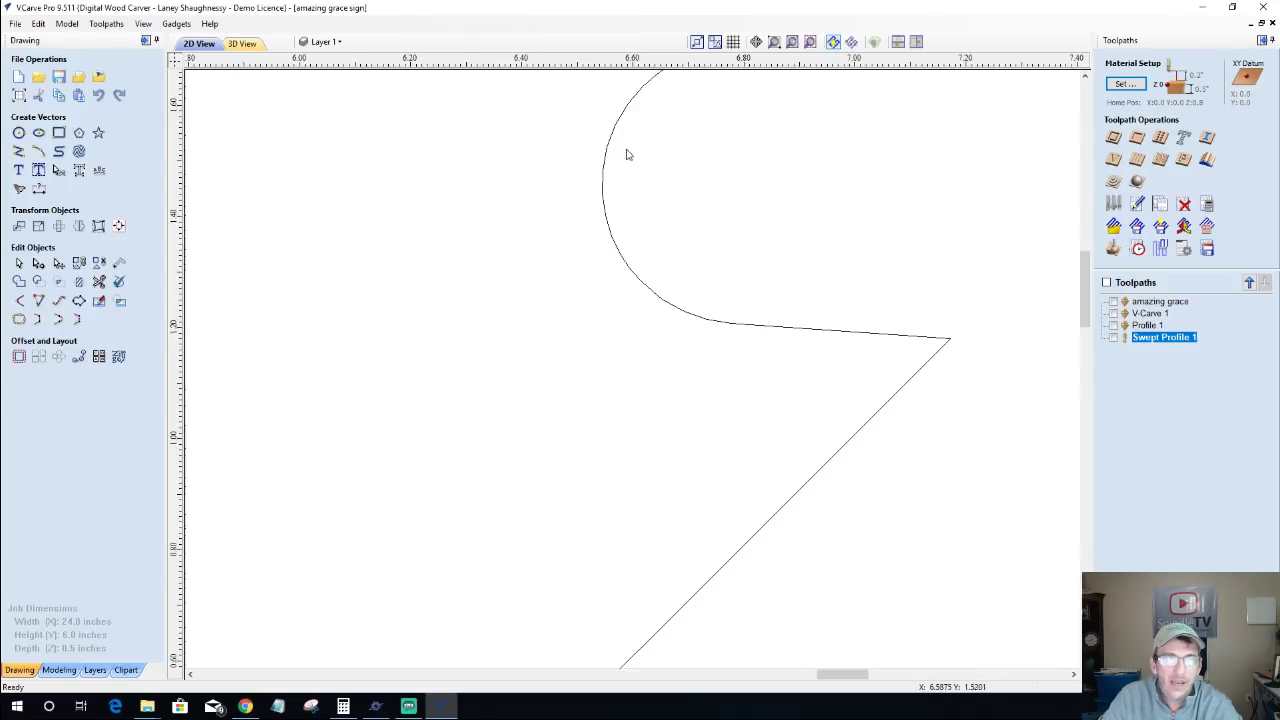
{"action": "scroll", "coordinate": [657, 151], "scroll_direction": "down", "scroll_amount": 3}
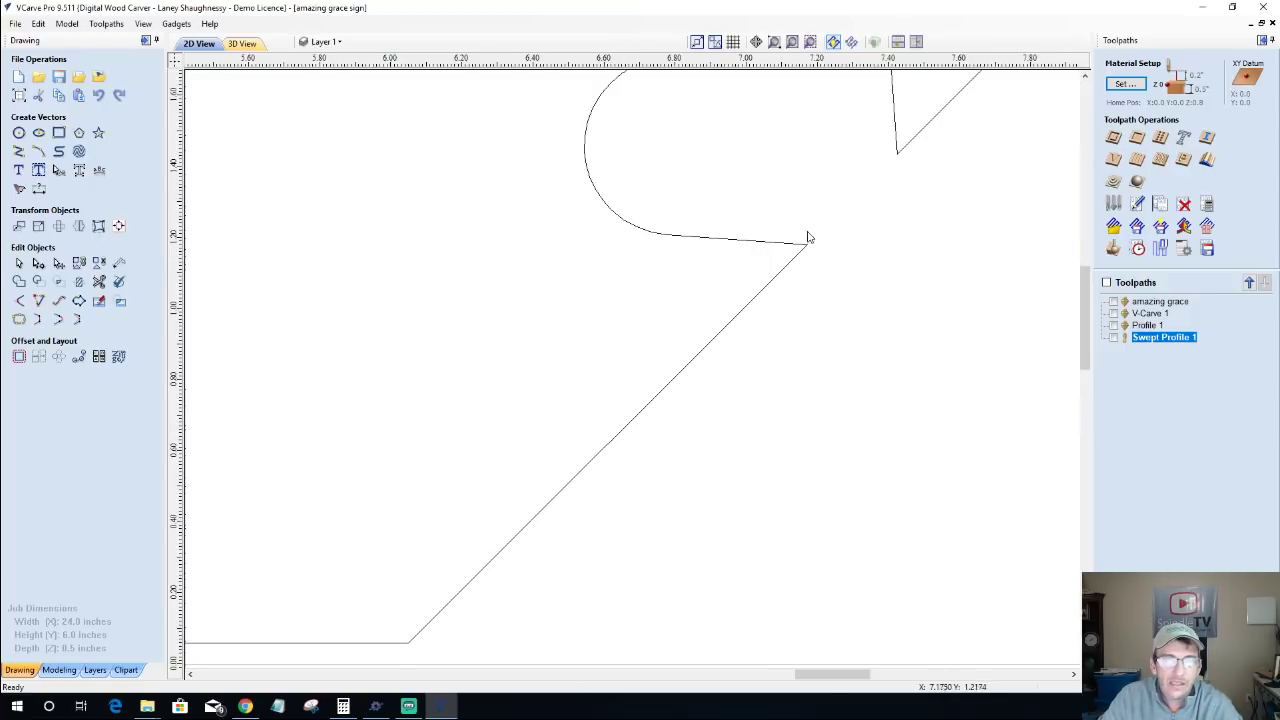
{"action": "scroll", "coordinate": [721, 267], "scroll_direction": "down", "scroll_amount": 2}
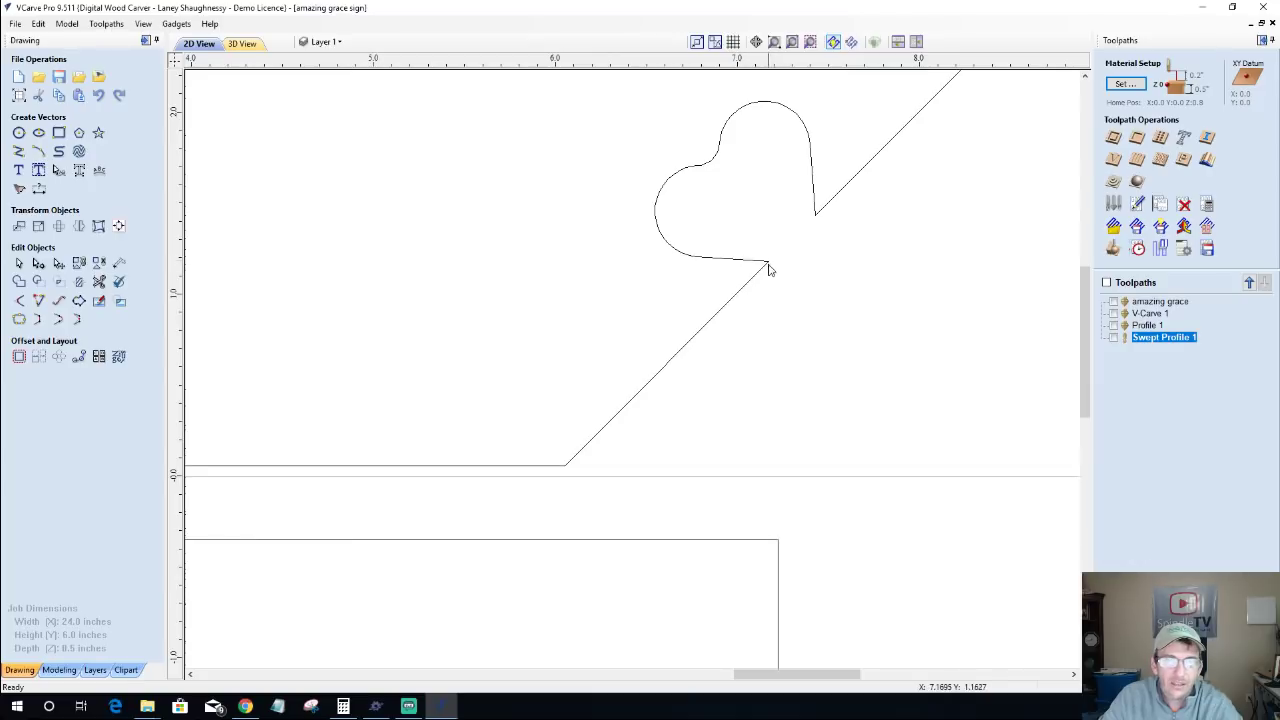
{"action": "scroll", "coordinate": [868, 438], "scroll_direction": "down", "scroll_amount": 2}
{"action": "scroll", "coordinate": [860, 445], "scroll_direction": "down", "scroll_amount": 1}
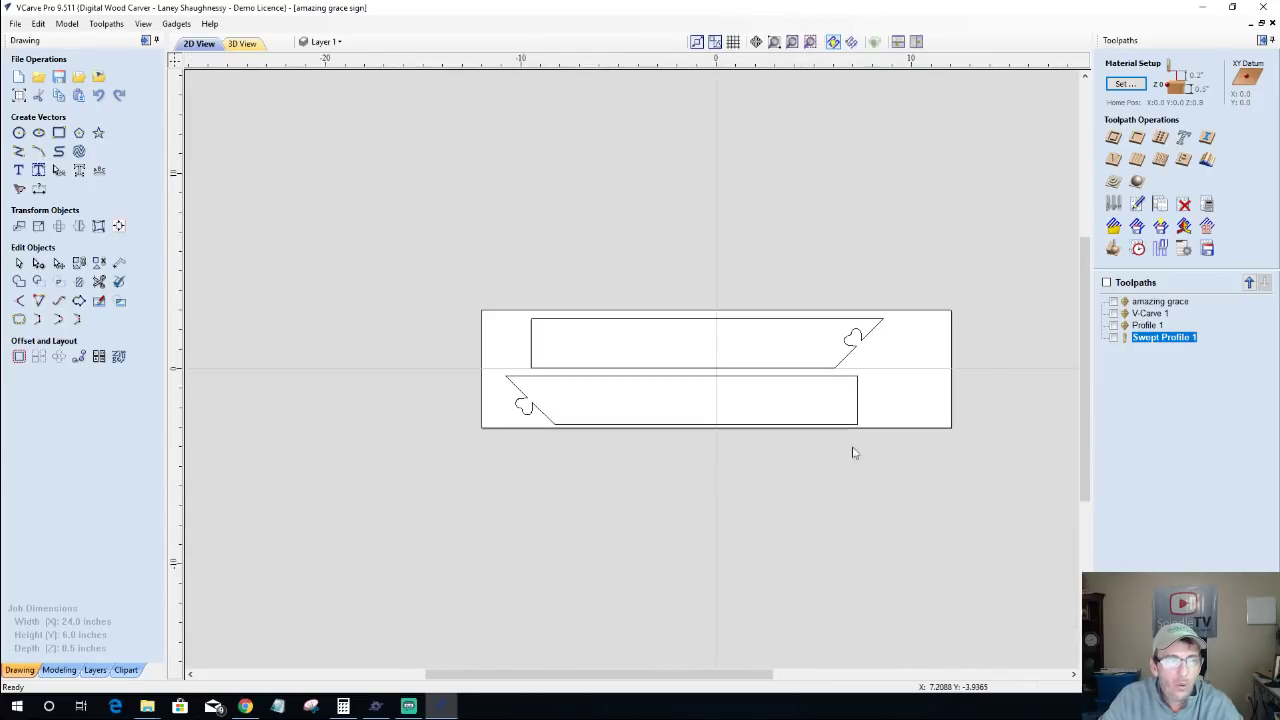
{"action": "scroll", "coordinate": [529, 409], "scroll_direction": "up", "scroll_amount": 5}
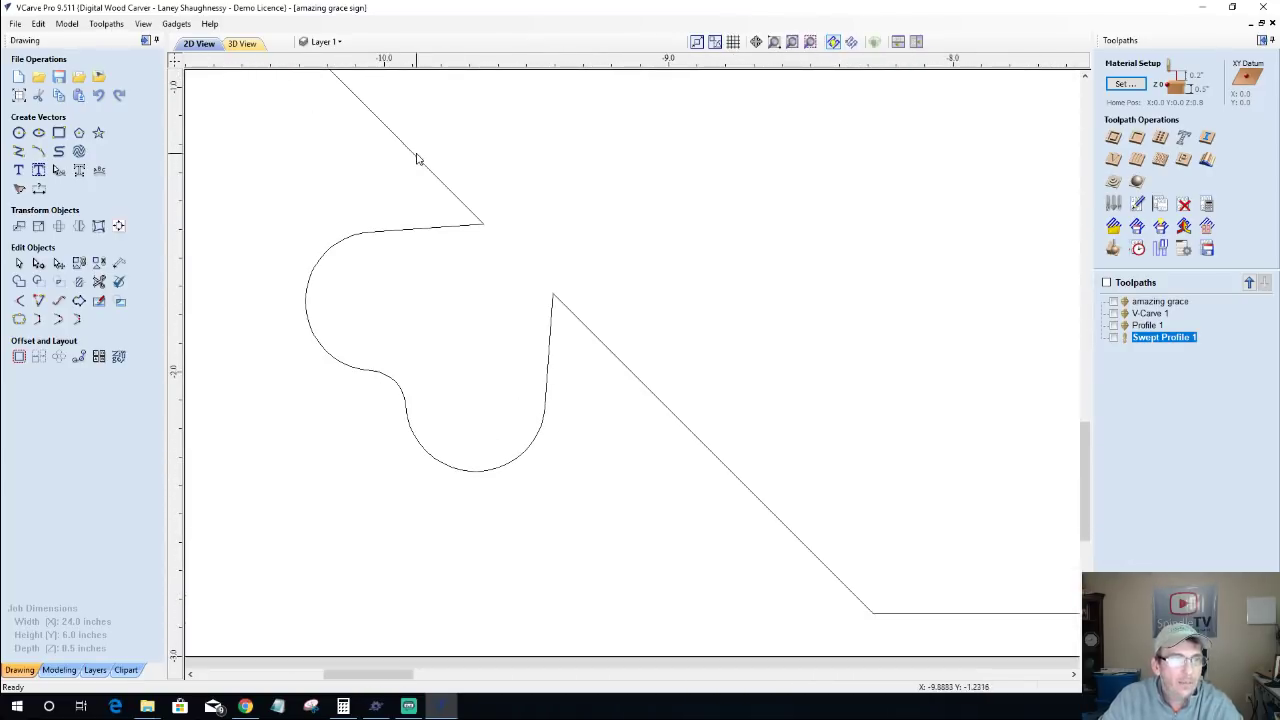
Step: Select the board outline and fillet the left heart notch's top and lower corners at 0.125 inch
{"action": "left_click", "coordinate": [482, 227]}
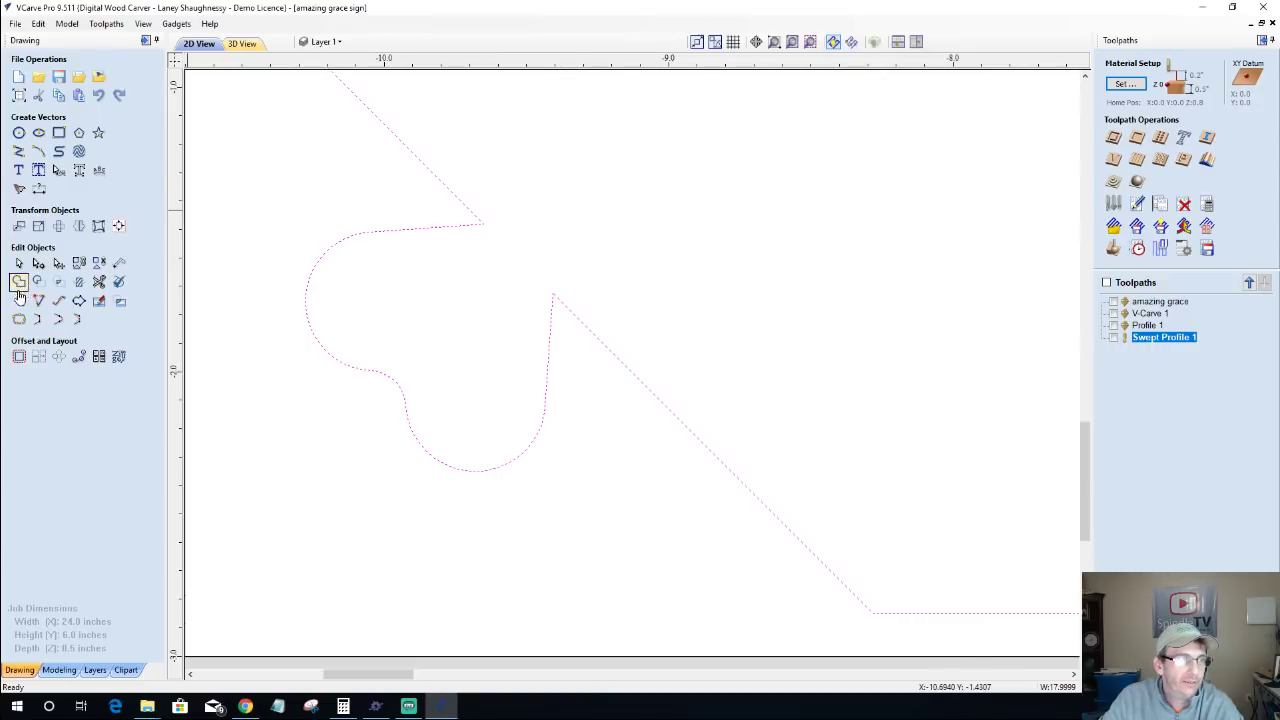
{"action": "left_click", "coordinate": [18, 303]}
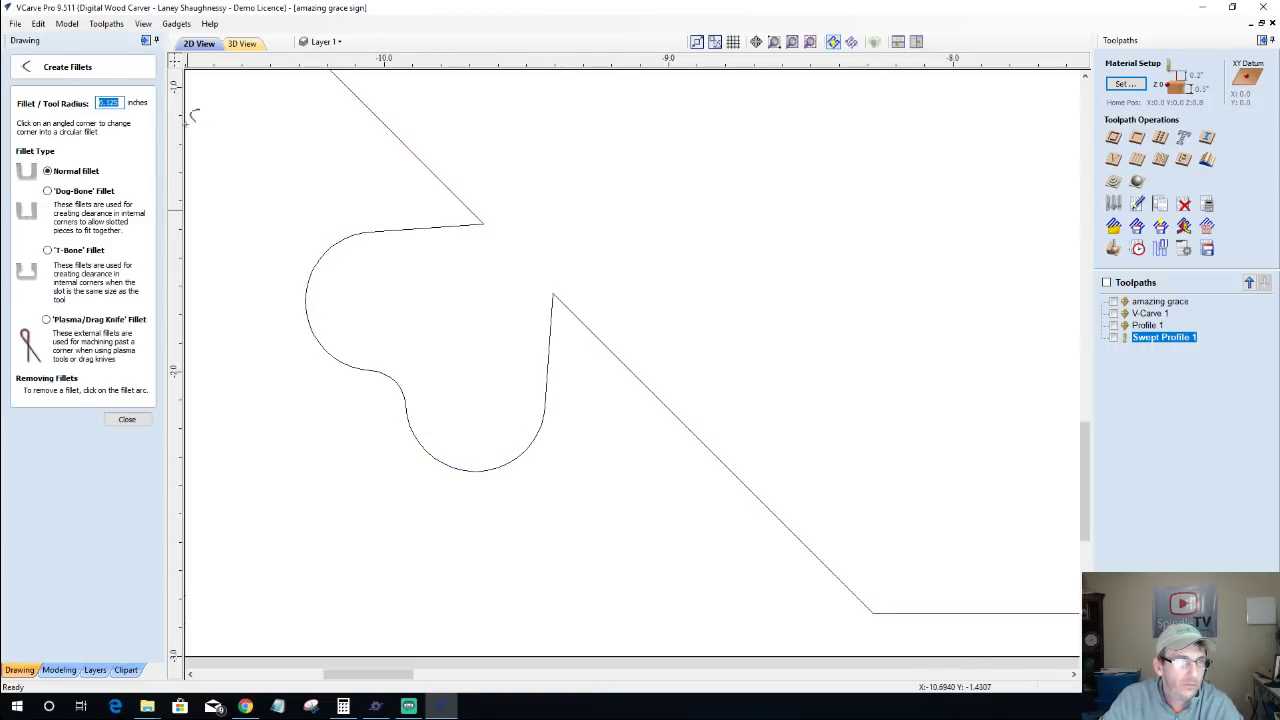
{"action": "left_click", "coordinate": [486, 220]}
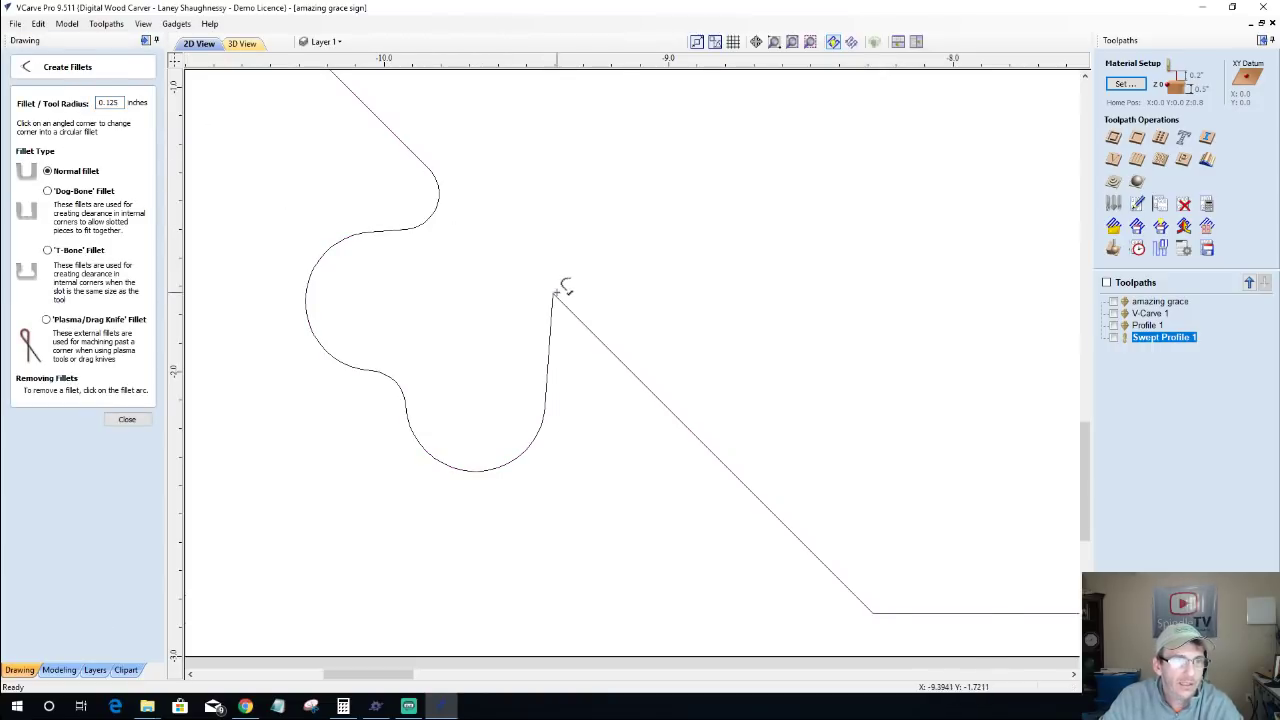
{"action": "left_click", "coordinate": [556, 292]}
{"action": "scroll", "coordinate": [531, 500], "scroll_direction": "down", "scroll_amount": 4}
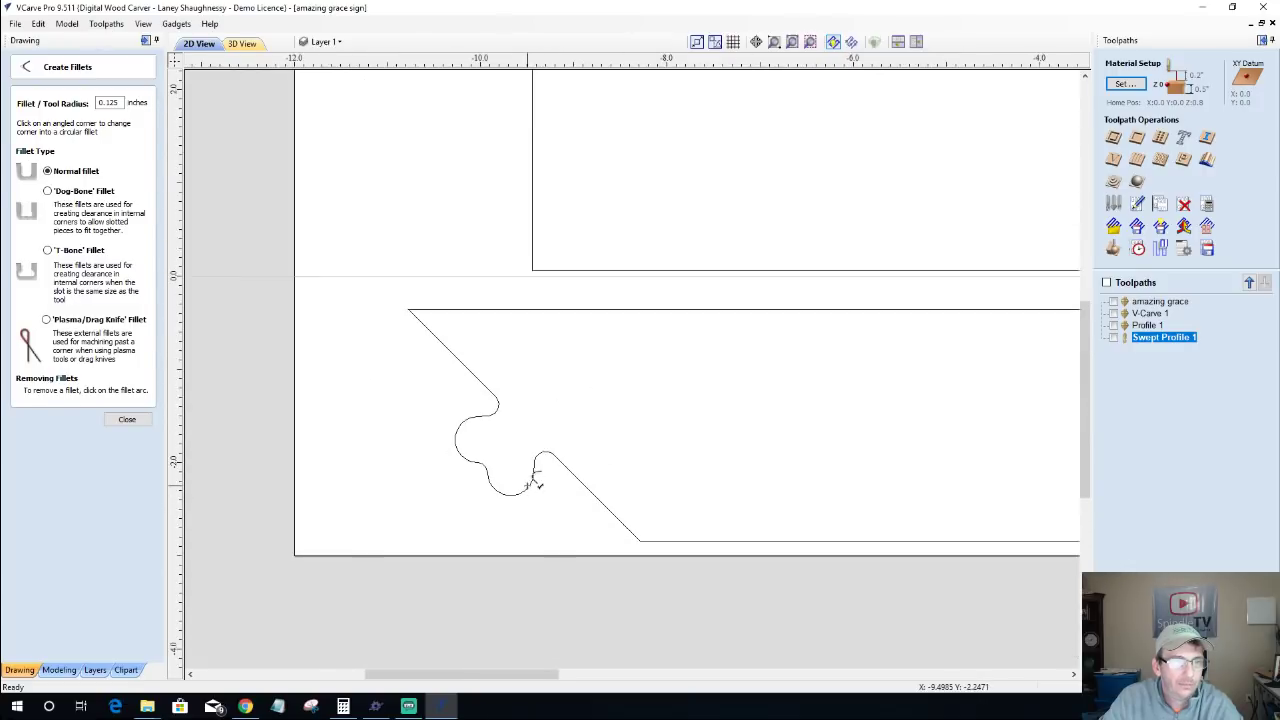
{"action": "scroll", "coordinate": [571, 531], "scroll_direction": "up", "scroll_amount": 3}
{"action": "scroll", "coordinate": [557, 491], "scroll_direction": "down", "scroll_amount": 5}
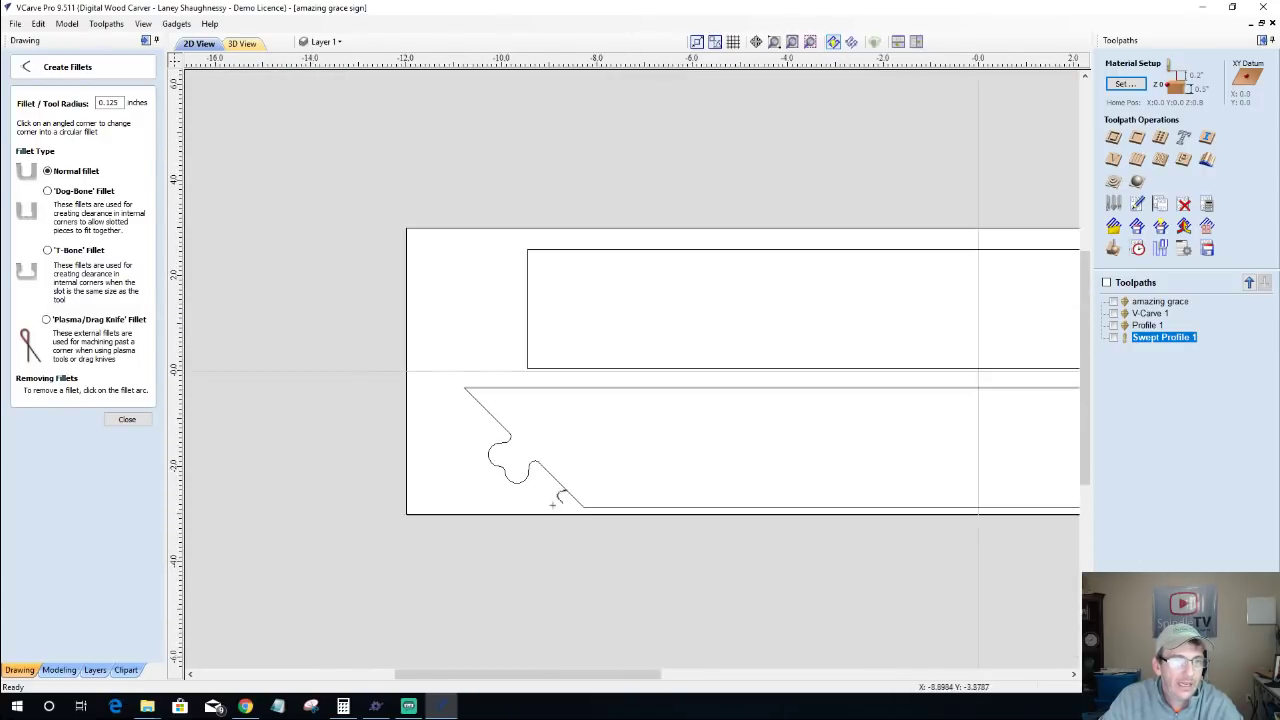
{"action": "scroll", "coordinate": [855, 350], "scroll_direction": "up", "scroll_amount": 5}
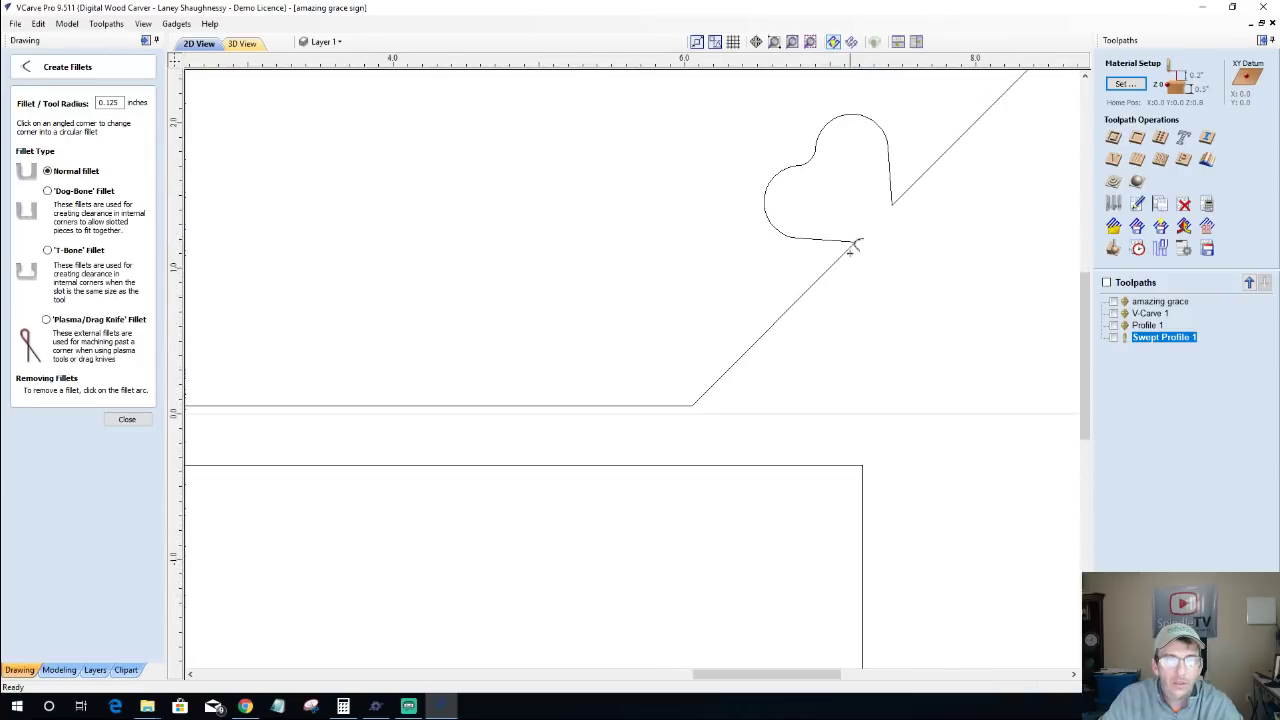
Step: Fillet the right heart notch's lower and upper corners at 0.125 inch
{"action": "left_click", "coordinate": [856, 240]}
{"action": "left_click", "coordinate": [892, 201]}
{"action": "scroll", "coordinate": [745, 334], "scroll_direction": "down", "scroll_amount": 3}
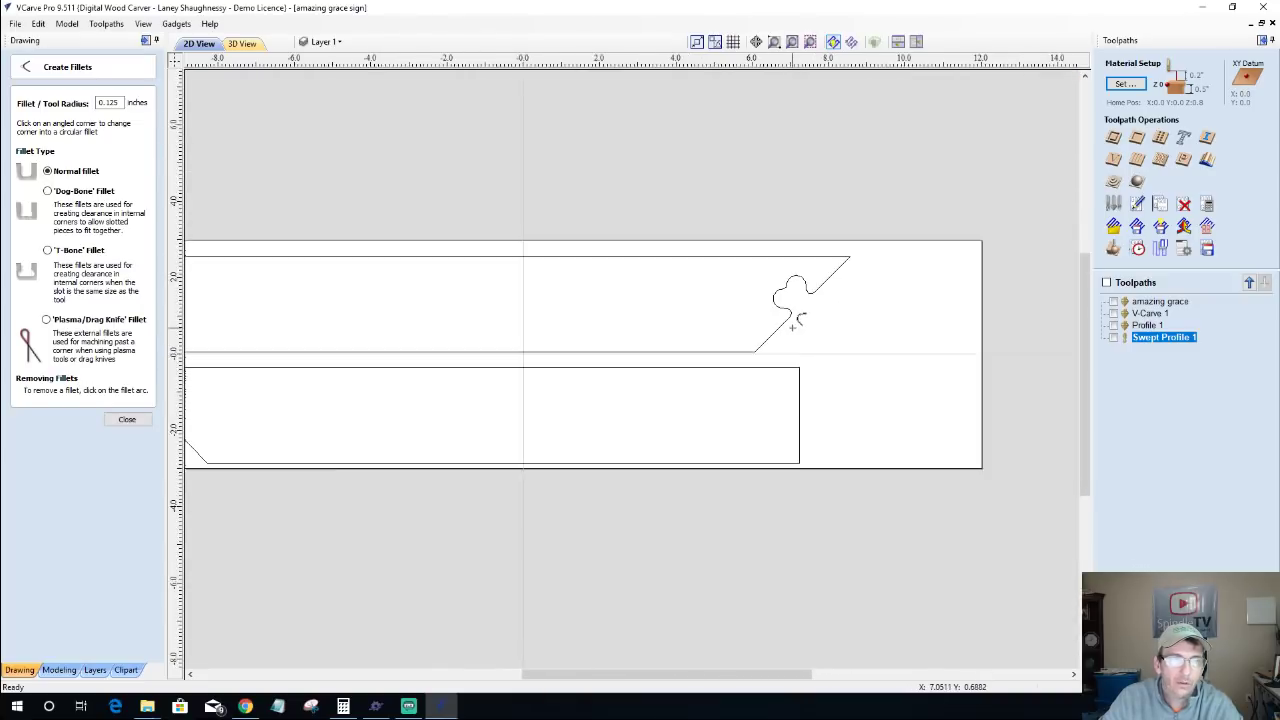
{"action": "scroll", "coordinate": [400, 424], "scroll_direction": "up", "scroll_amount": 3}
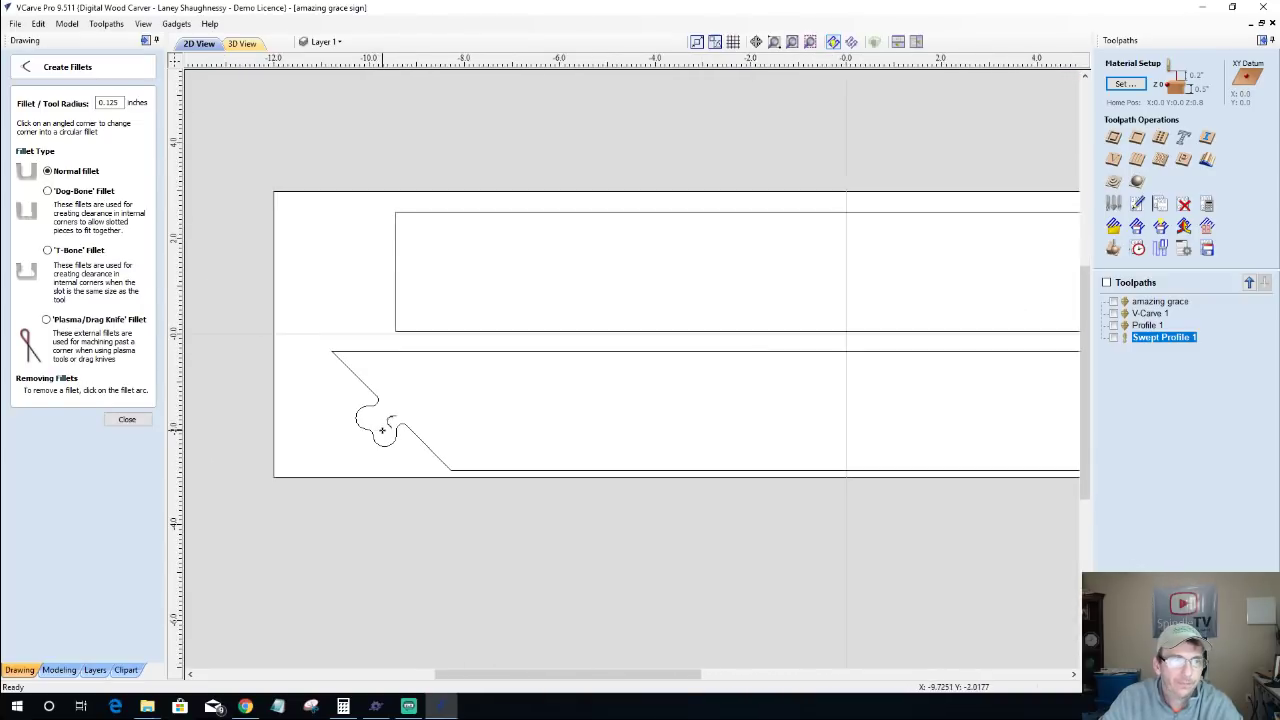
{"action": "scroll", "coordinate": [382, 430], "scroll_direction": "down", "scroll_amount": 3}
{"action": "scroll", "coordinate": [720, 330], "scroll_direction": "up", "scroll_amount": 3}
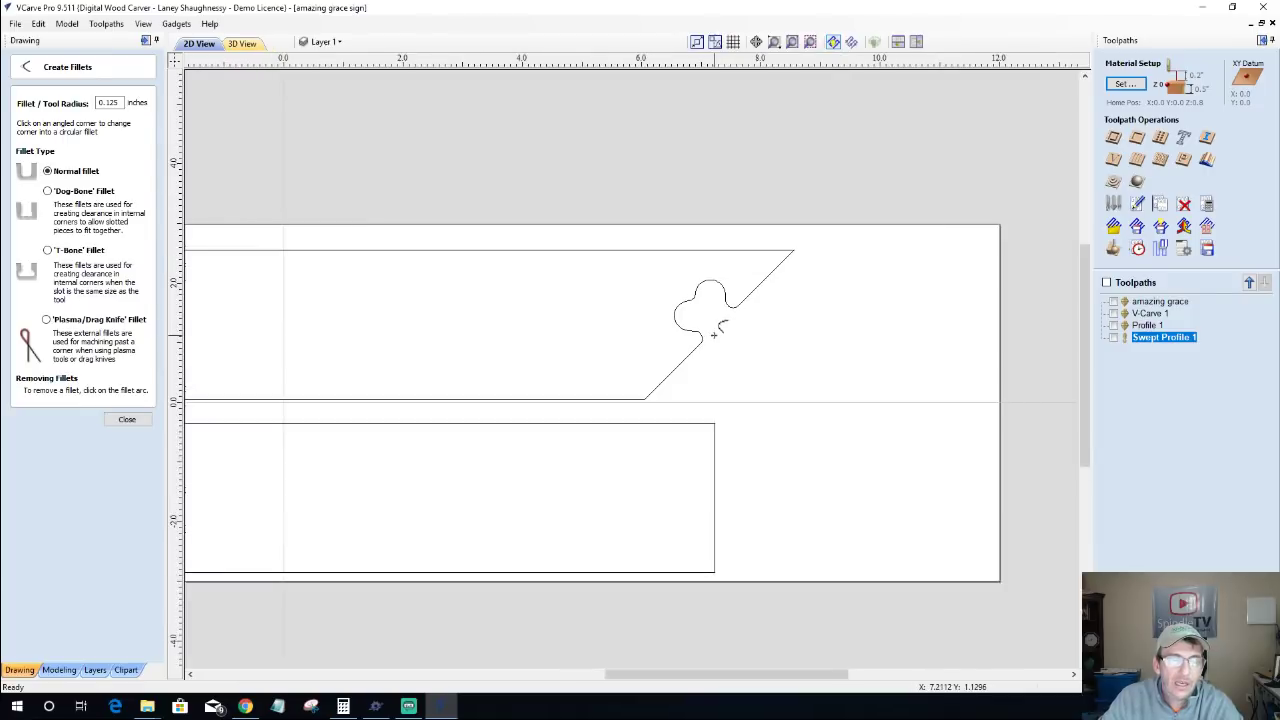
{"action": "scroll", "coordinate": [713, 334], "scroll_direction": "up", "scroll_amount": 1}
{"action": "left_click", "coordinate": [127, 419]}
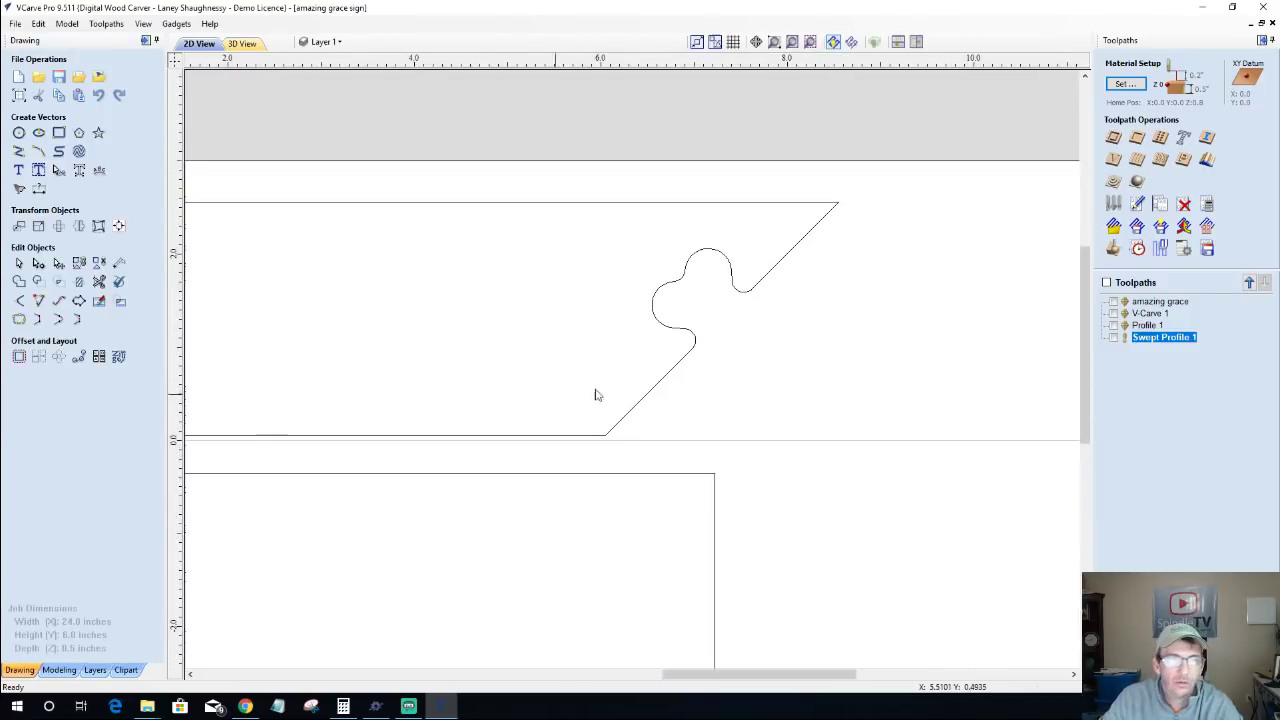
{"action": "scroll", "coordinate": [803, 357], "scroll_direction": "down", "scroll_amount": 3}
{"action": "scroll", "coordinate": [447, 424], "scroll_direction": "up", "scroll_amount": 3}
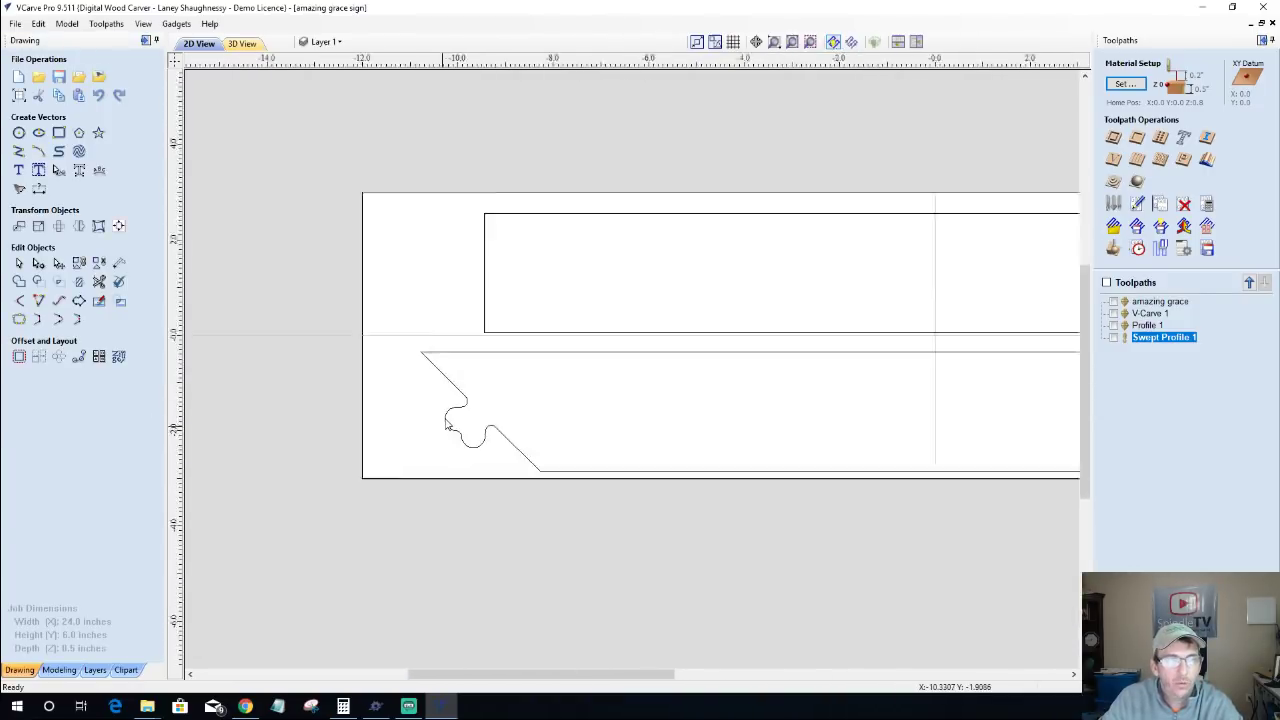
{"action": "scroll", "coordinate": [447, 424], "scroll_direction": "up", "scroll_amount": 2}
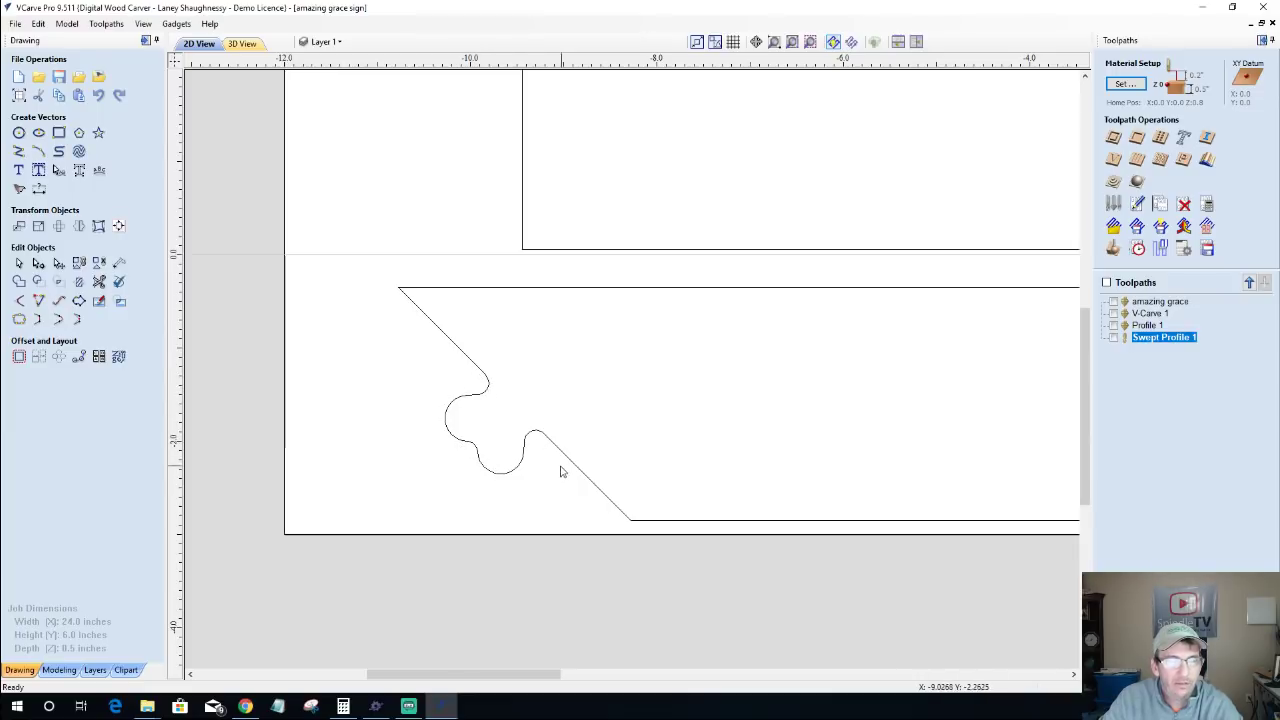
{"action": "scroll", "coordinate": [560, 472], "scroll_direction": "down", "scroll_amount": 5}
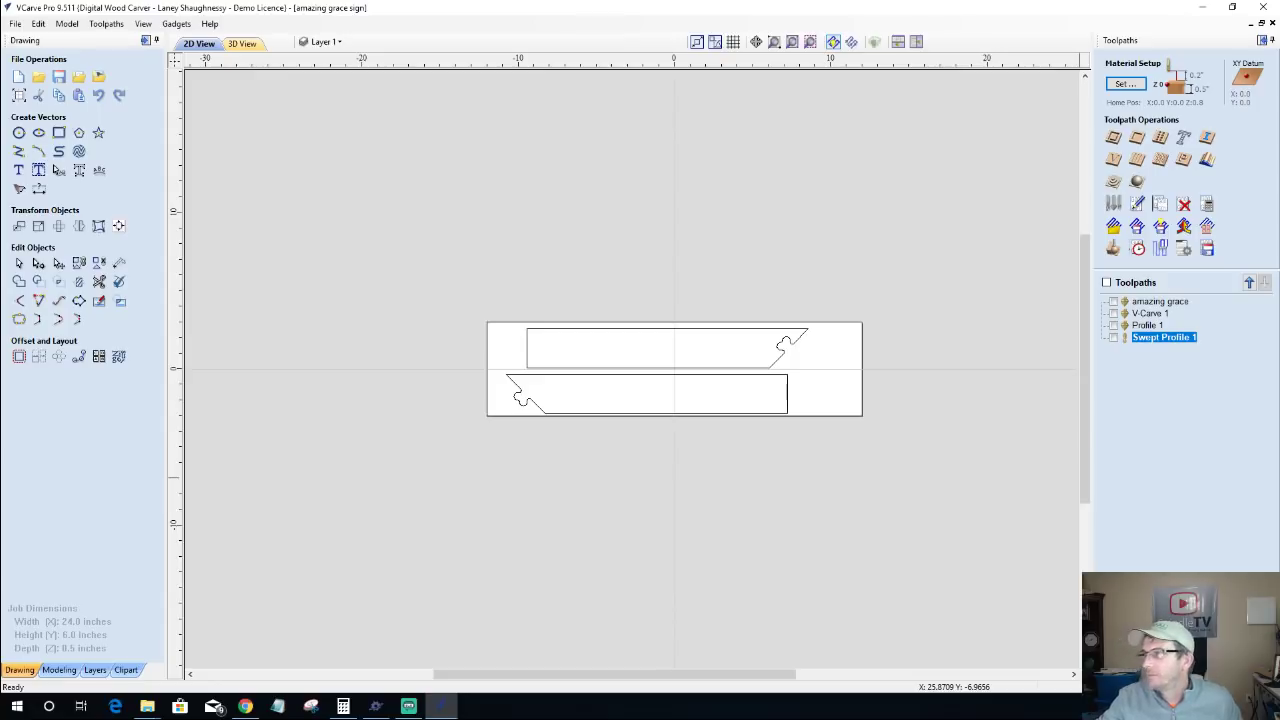
Step: Zoom the 2D view and select the 'amazing grace' toolpath in the Toolpaths list
{"action": "scroll", "coordinate": [614, 314], "scroll_direction": "down", "scroll_amount": 2}
{"action": "scroll", "coordinate": [709, 411], "scroll_direction": "up", "scroll_amount": 5}
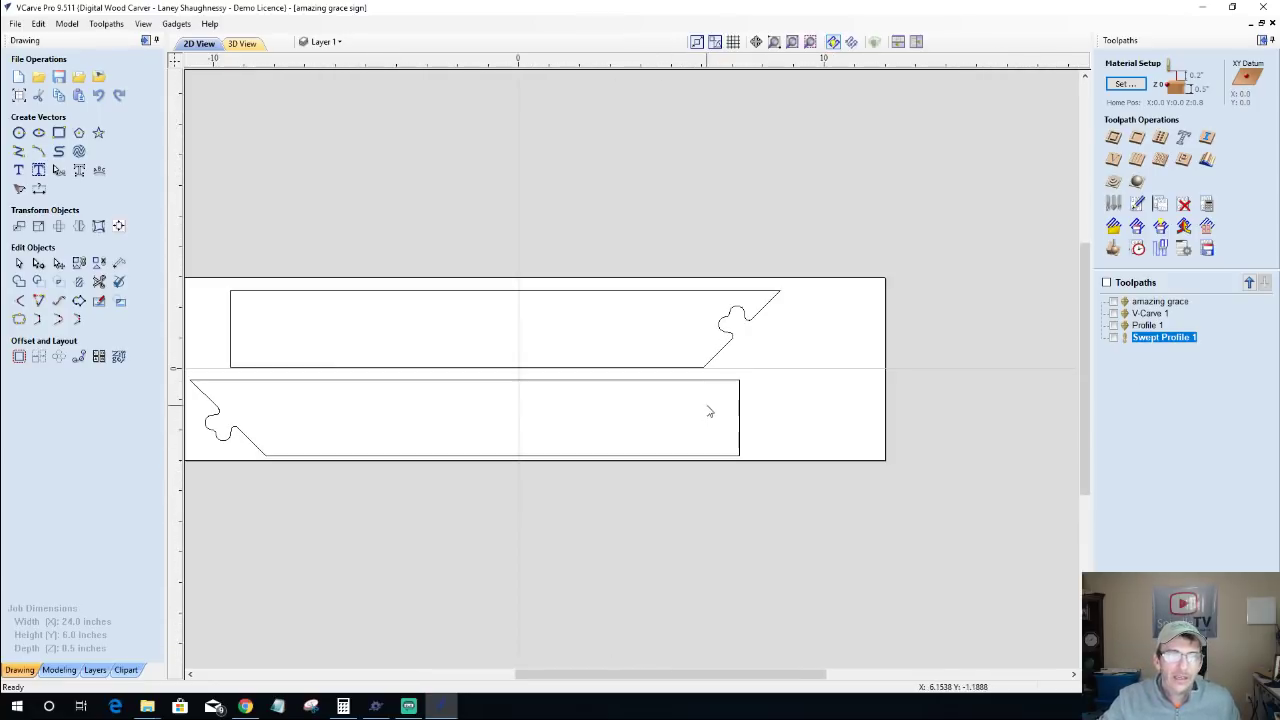
{"action": "scroll", "coordinate": [764, 379], "scroll_direction": "up", "scroll_amount": 1}
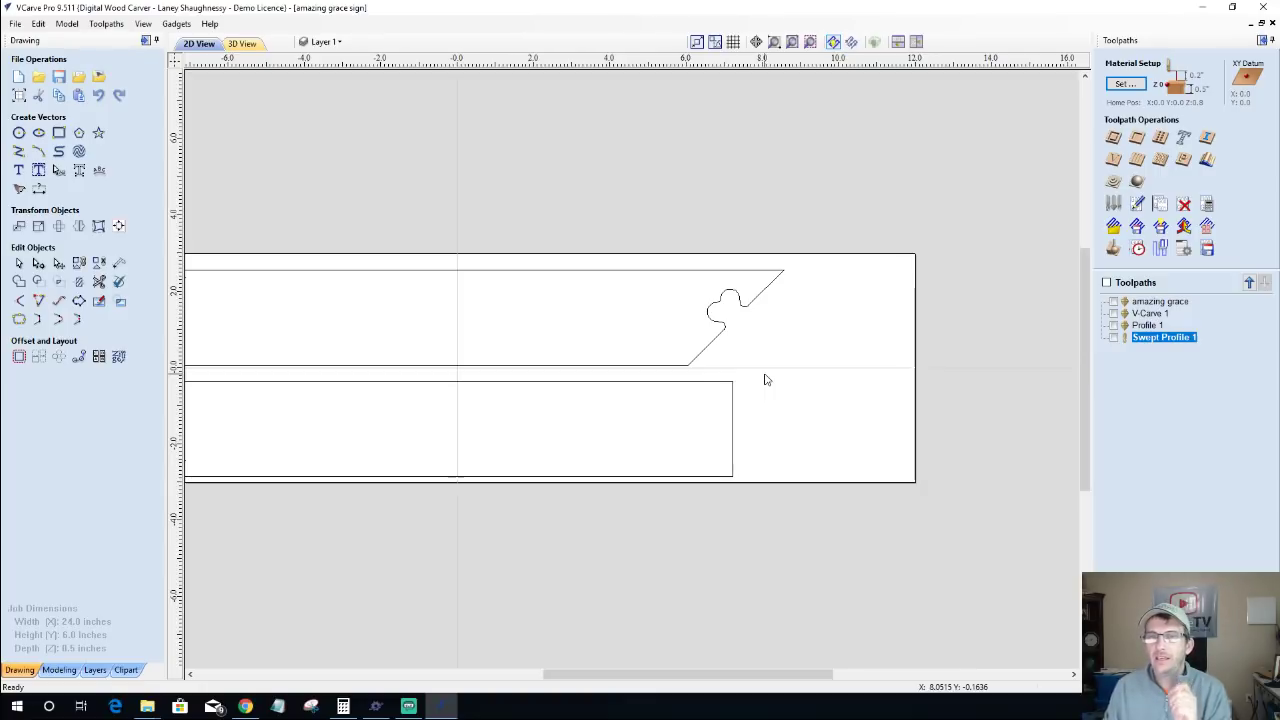
{"action": "left_click", "coordinate": [1166, 303]}
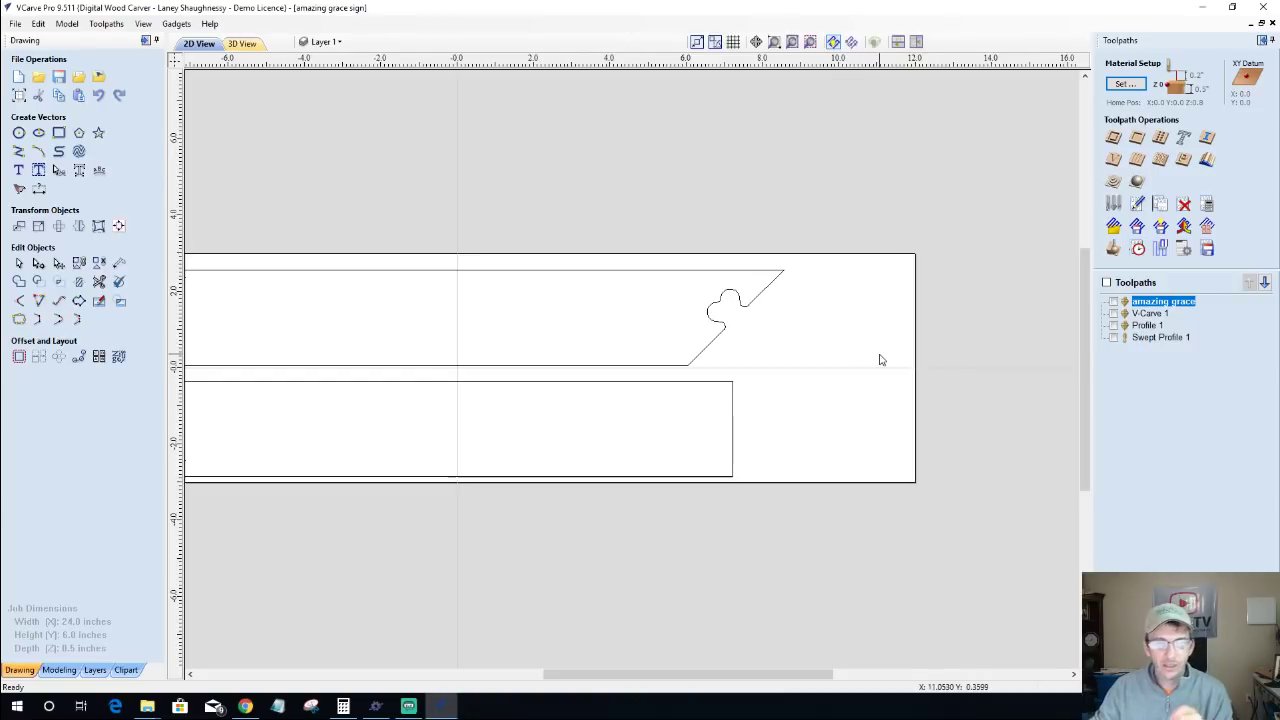
Step: Bring the Digital Wood Carver window forward and open its Help > G-Code Manual
{"action": "left_click", "coordinate": [376, 706]}
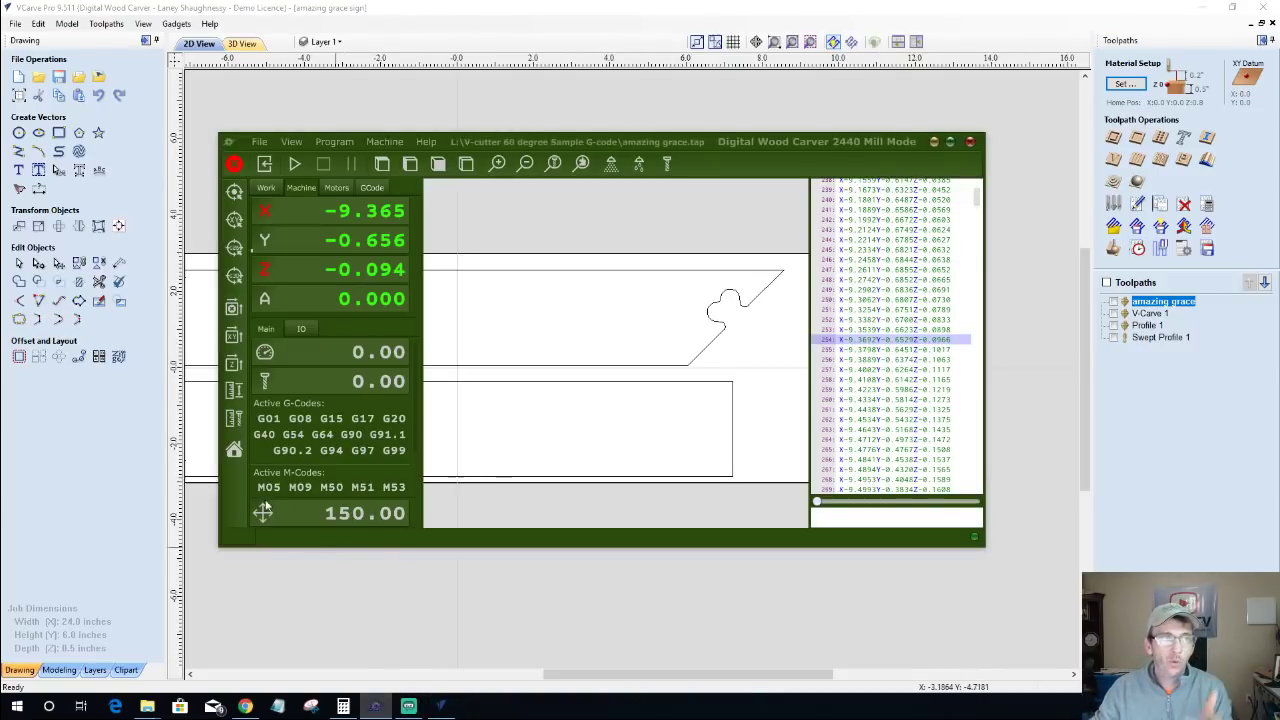
{"action": "left_click", "coordinate": [426, 143]}
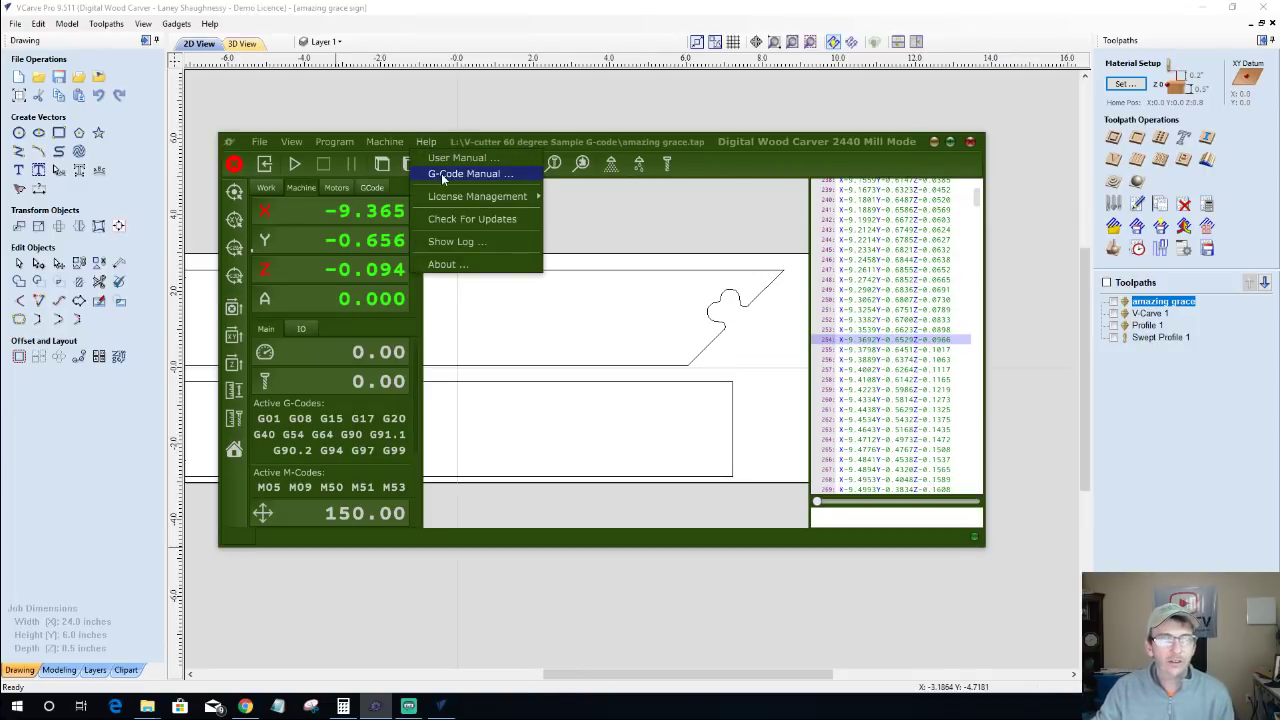
{"action": "left_click", "coordinate": [443, 175]}
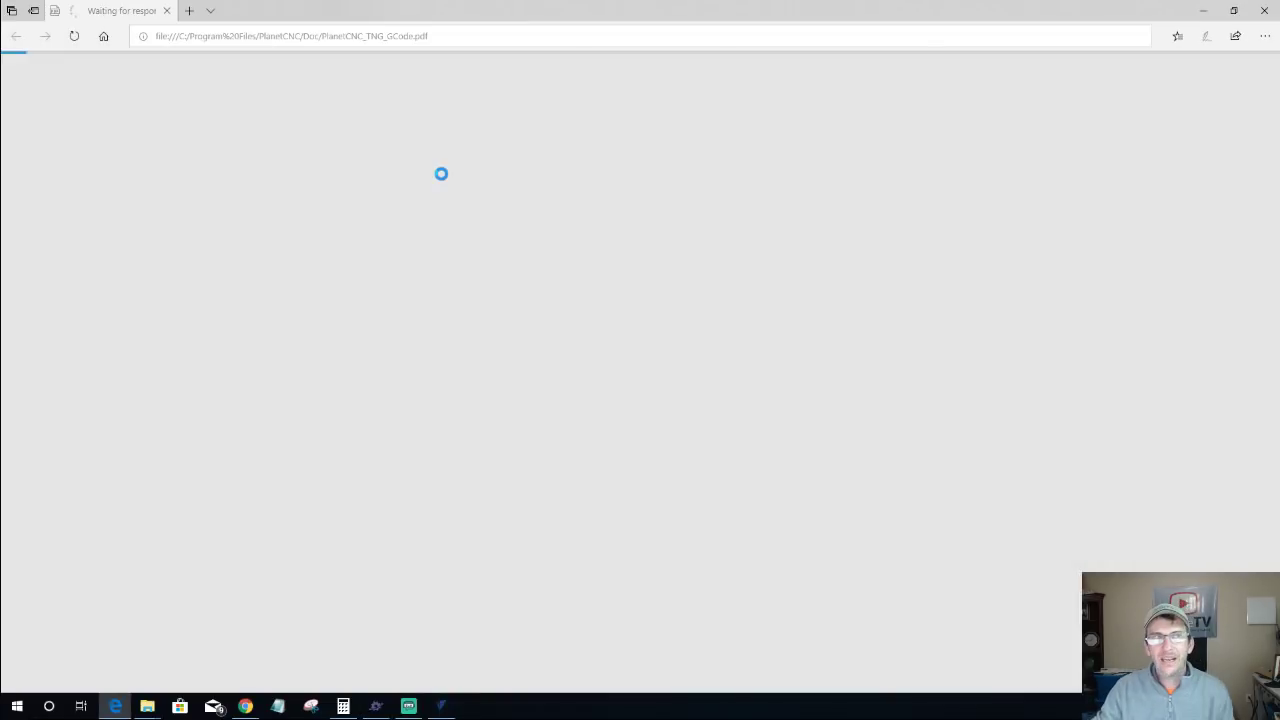
Step: Read through the PDF's G-code, M-code and function lists, then close the manual
{"action": "scroll", "coordinate": [432, 220], "scroll_direction": "down", "scroll_amount": 4}
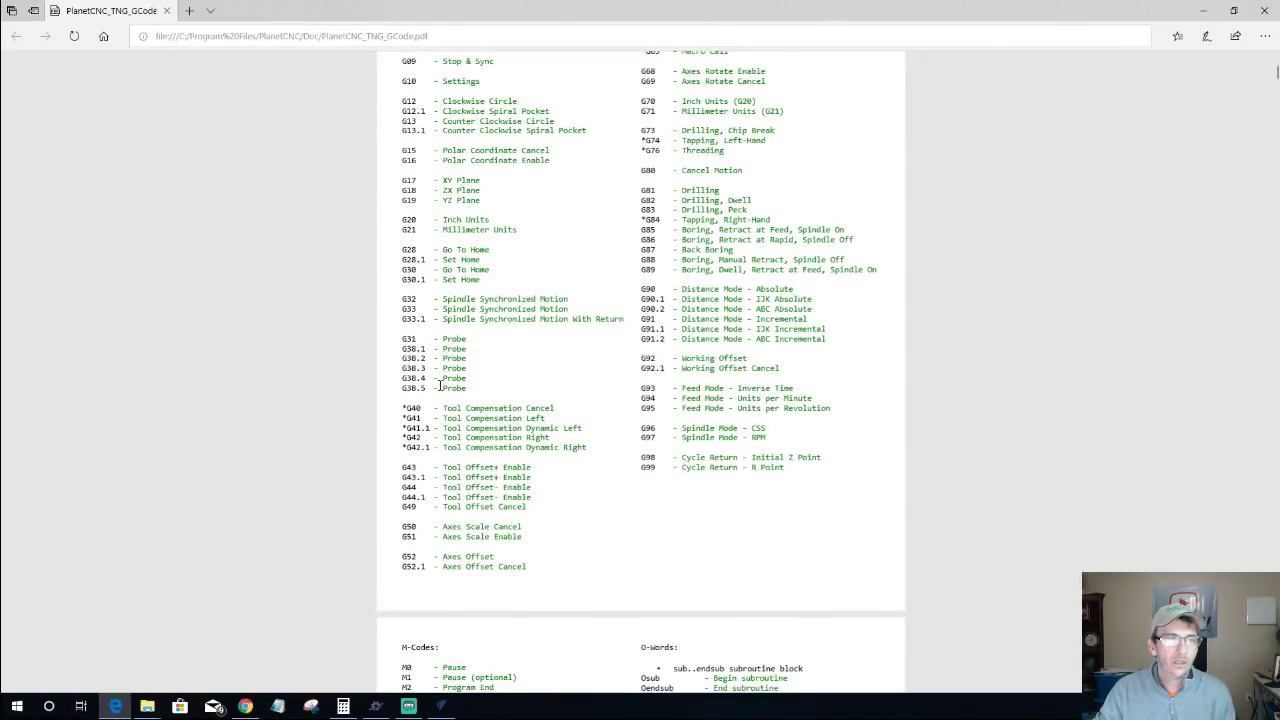
{"action": "scroll", "coordinate": [508, 424], "scroll_direction": "down", "scroll_amount": 8}
{"action": "scroll", "coordinate": [508, 424], "scroll_direction": "down", "scroll_amount": 2}
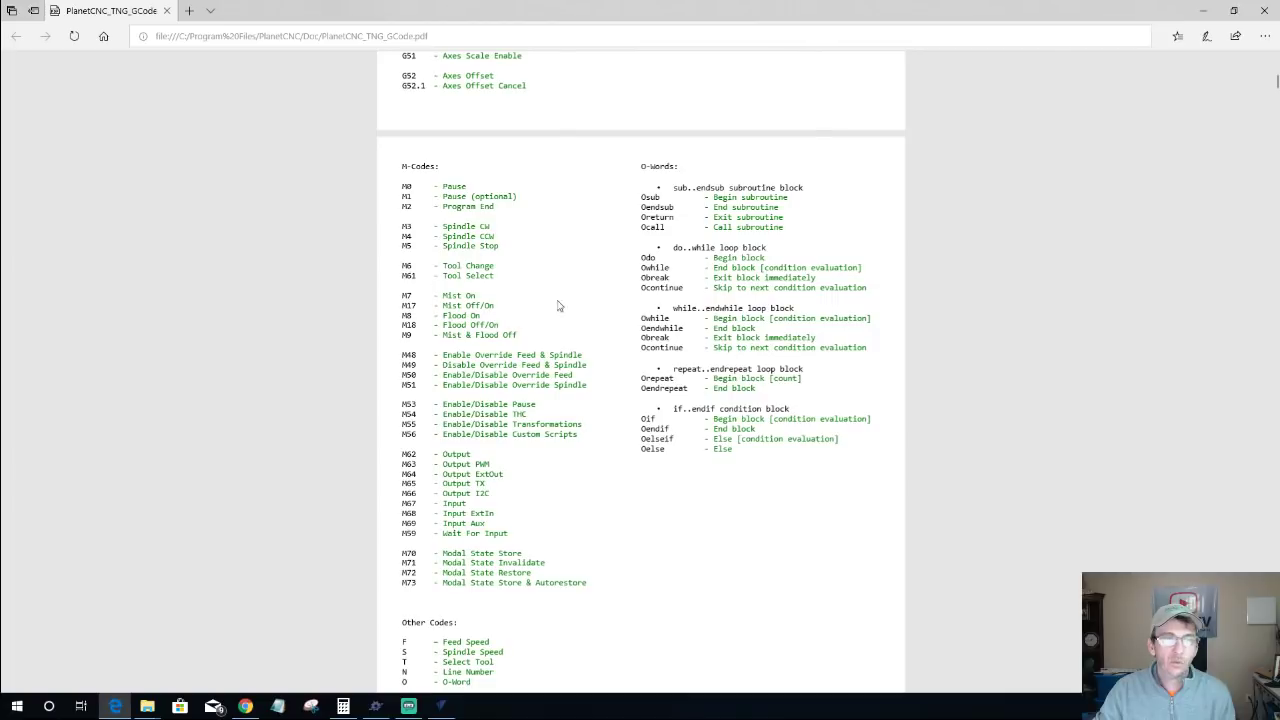
{"action": "scroll", "coordinate": [414, 413], "scroll_direction": "down", "scroll_amount": 3}
{"action": "scroll", "coordinate": [414, 413], "scroll_direction": "down", "scroll_amount": 9}
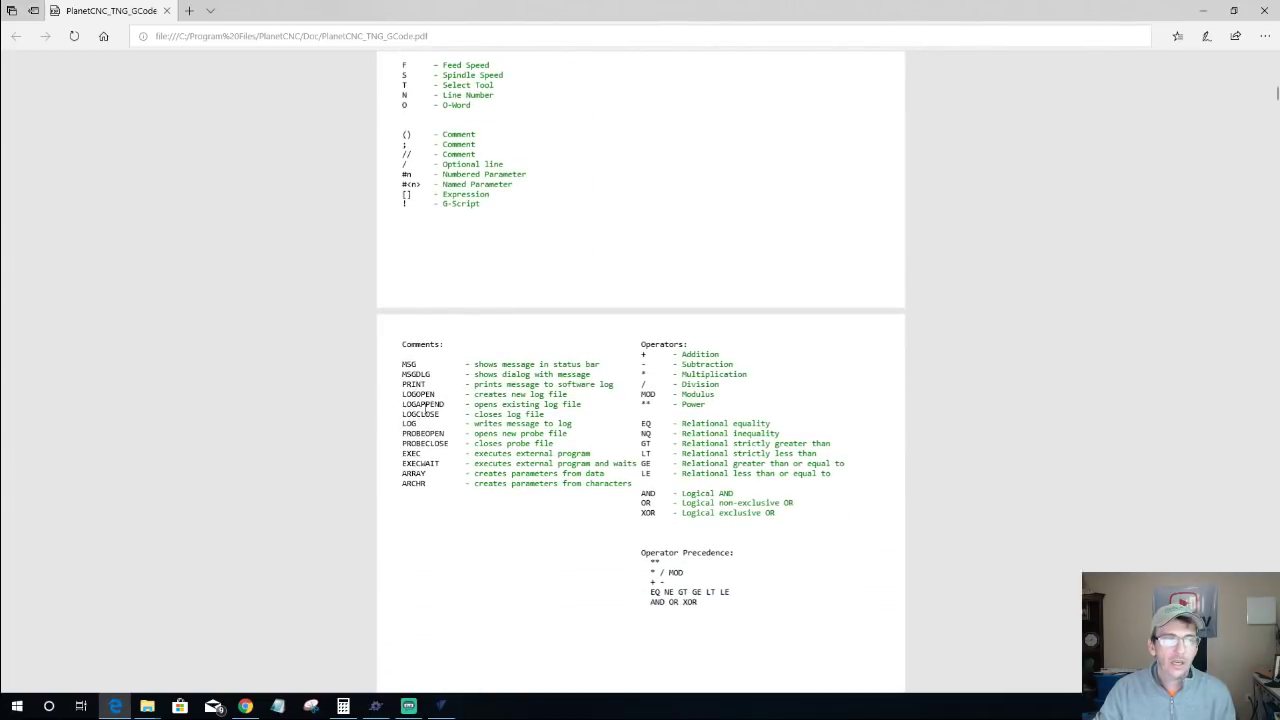
{"action": "scroll", "coordinate": [501, 400], "scroll_direction": "down", "scroll_amount": 9}
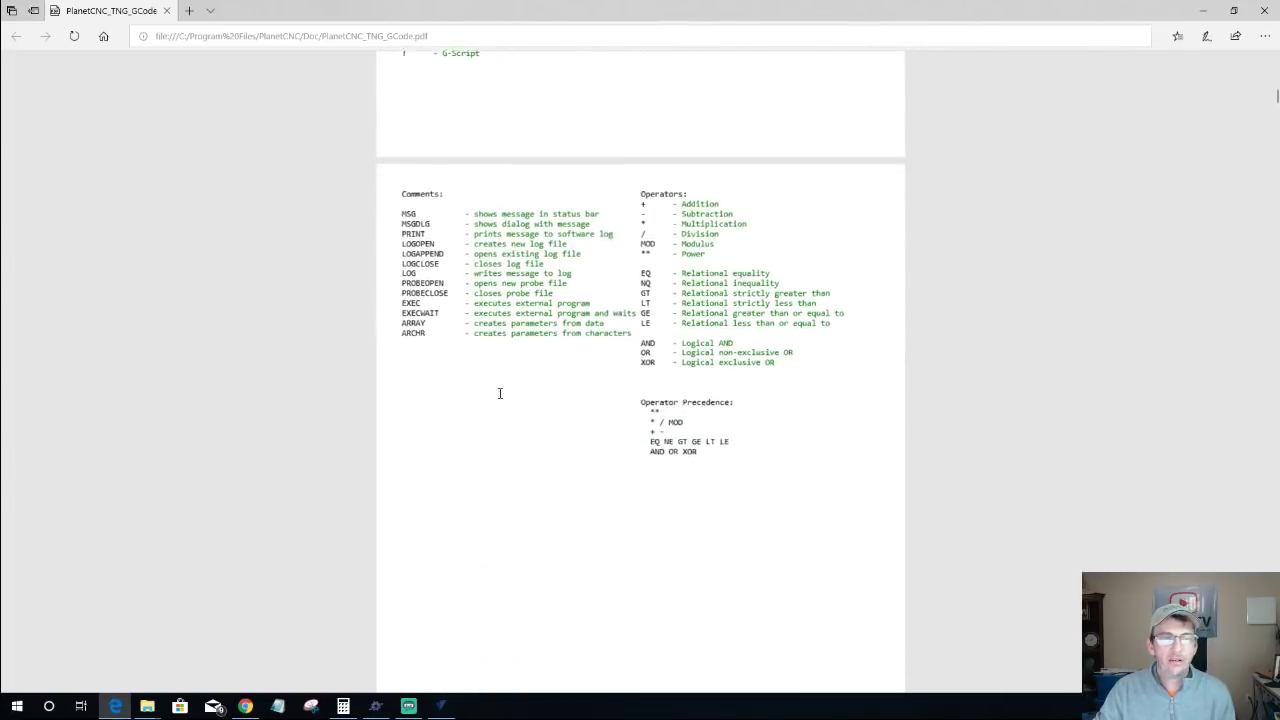
{"action": "scroll", "coordinate": [501, 400], "scroll_direction": "down", "scroll_amount": 9}
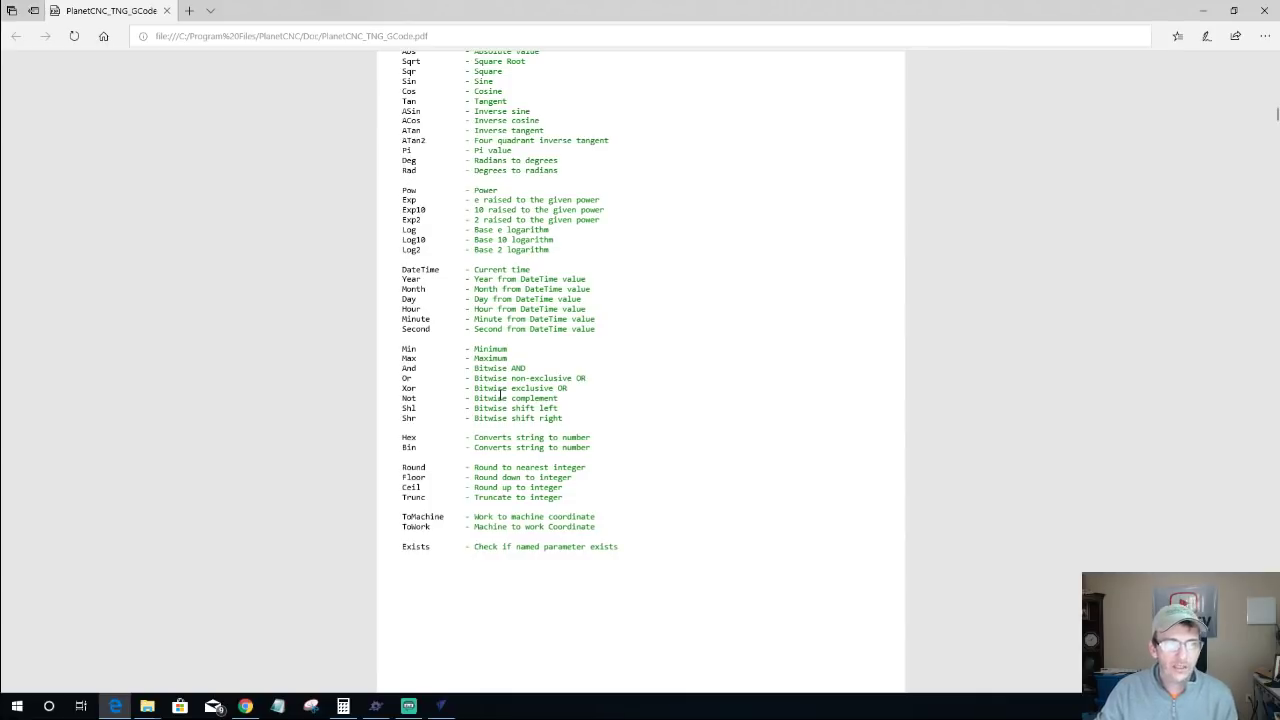
{"action": "scroll", "coordinate": [501, 395], "scroll_direction": "up", "scroll_amount": 20}
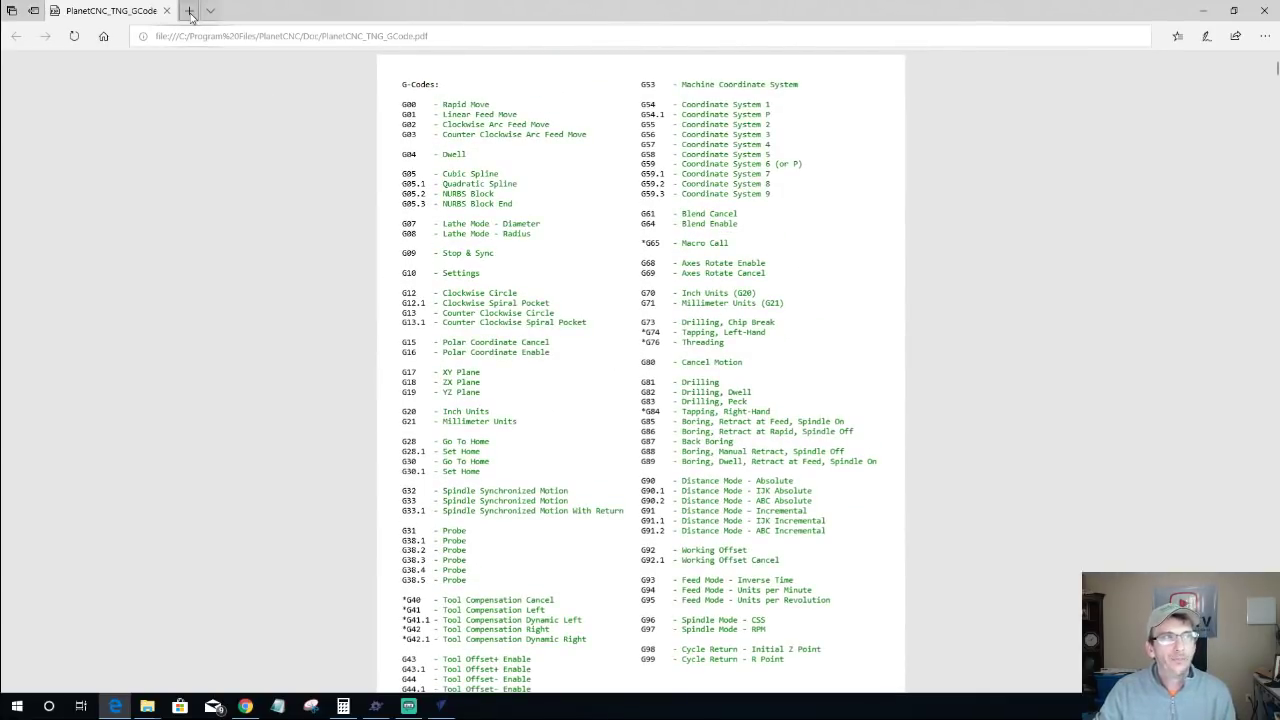
{"action": "left_click", "coordinate": [17, 706]}
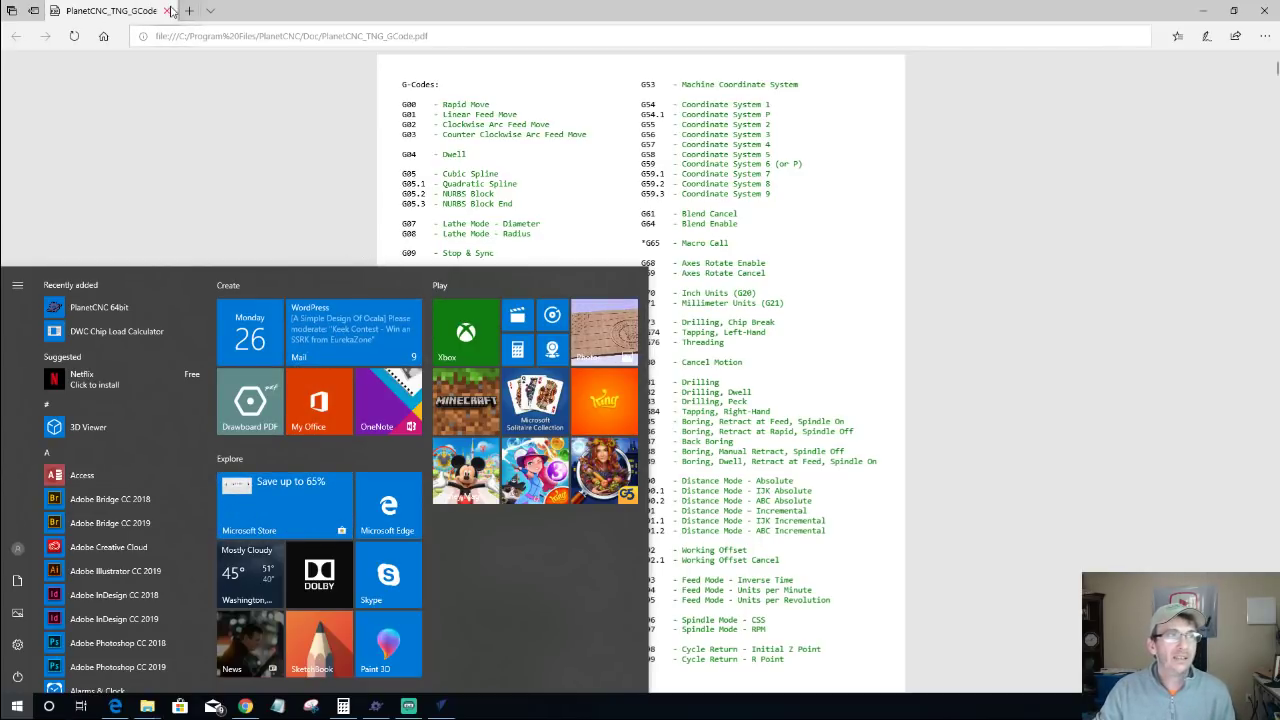
{"action": "left_click", "coordinate": [170, 15]}
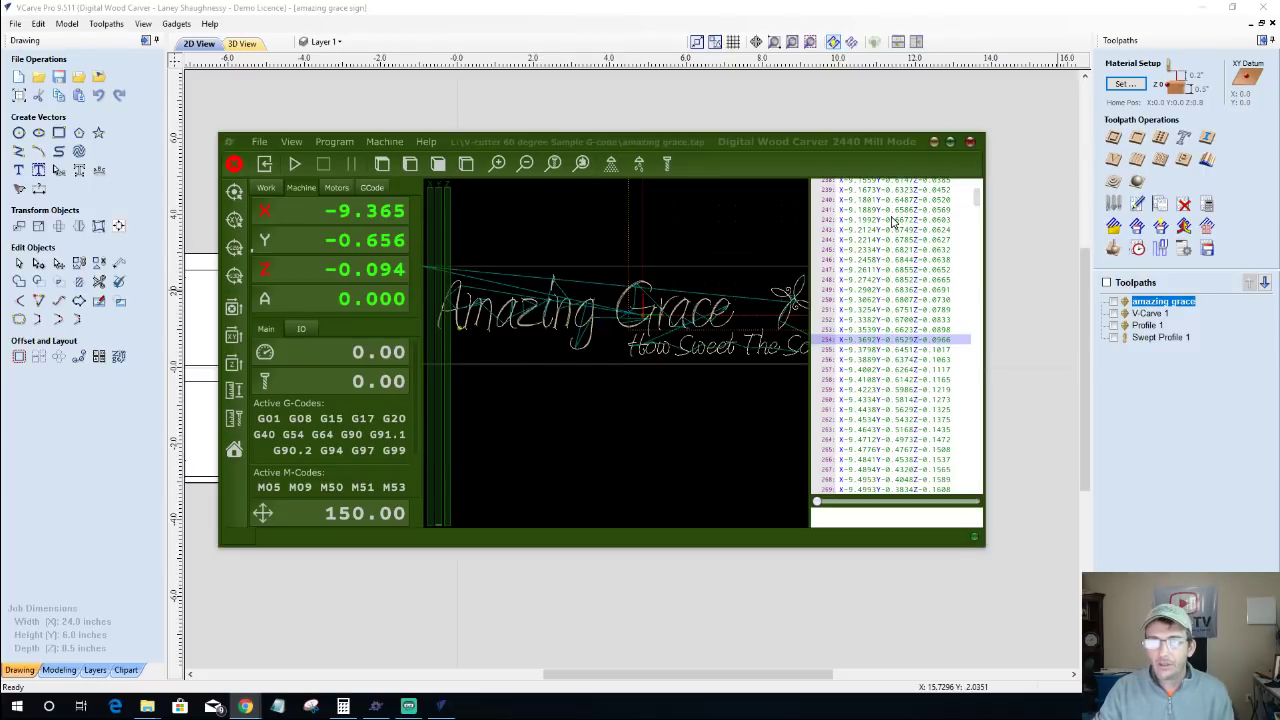
Step: Search the web for 'g-code' and open the Wikipedia G-code article
{"action": "left_click", "coordinate": [245, 706]}
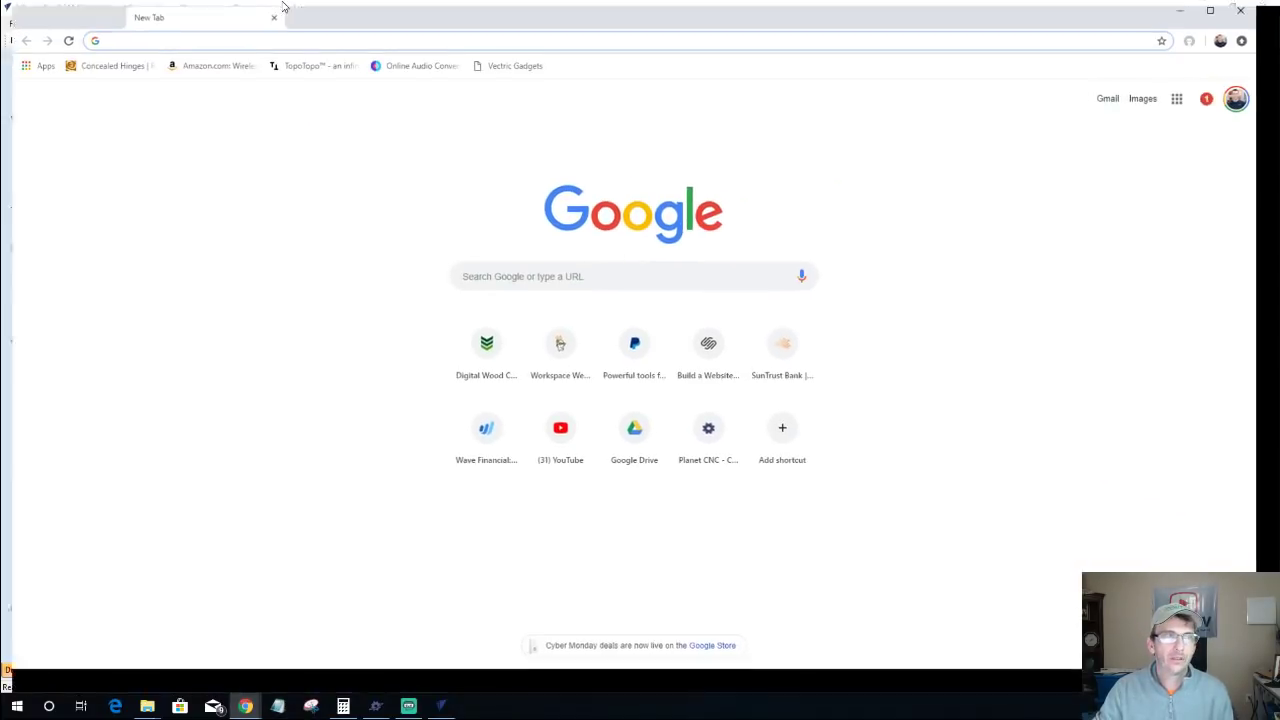
{"action": "type", "text": "g-code"}
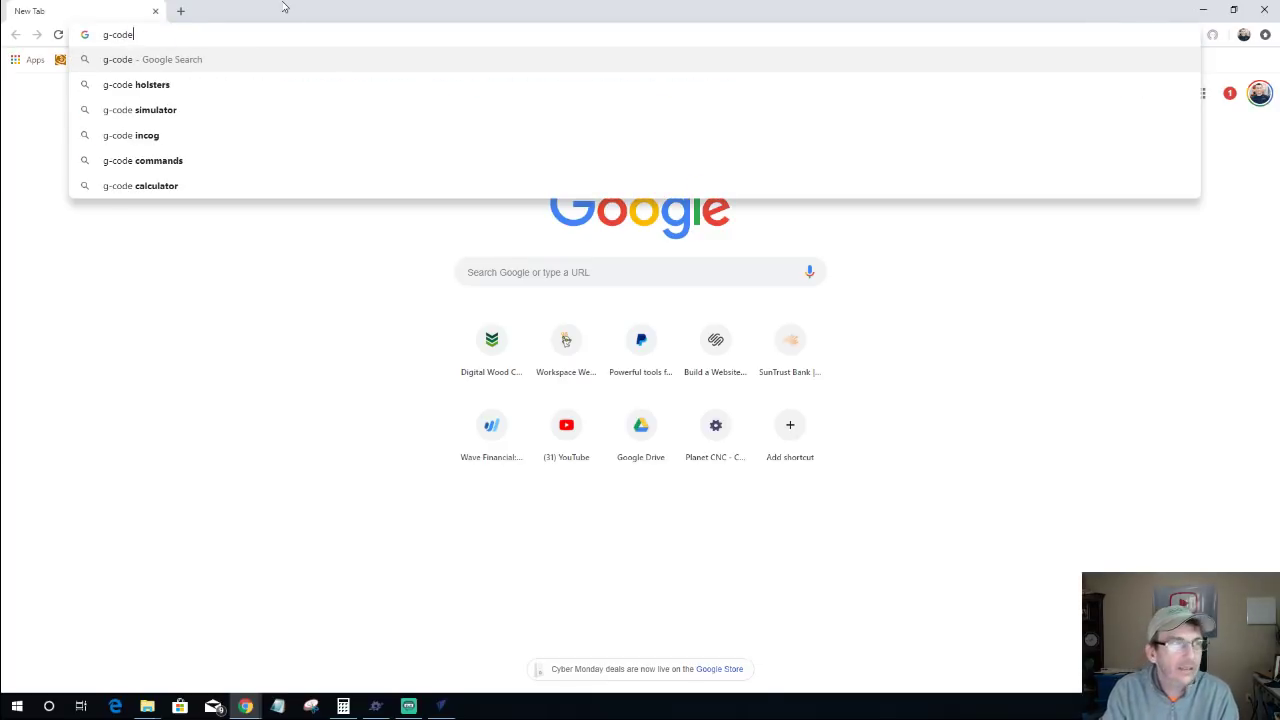
{"action": "key", "text": "Return"}
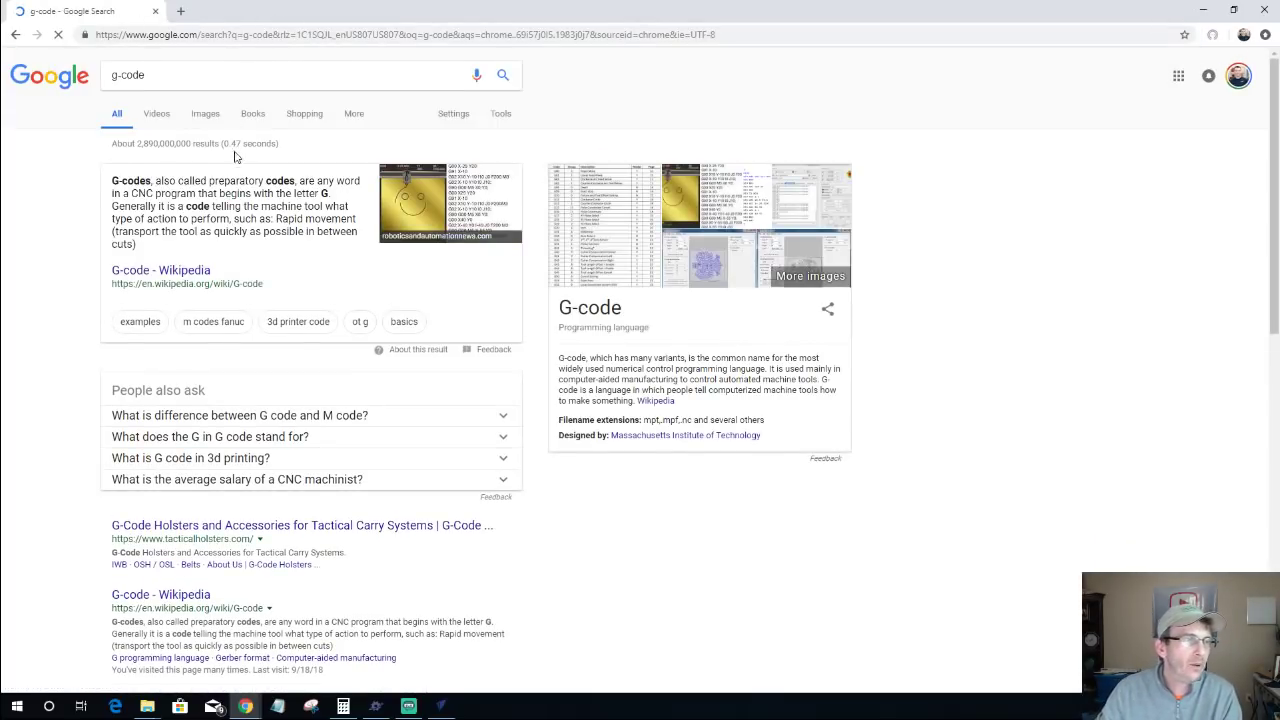
{"action": "left_click", "coordinate": [170, 272]}
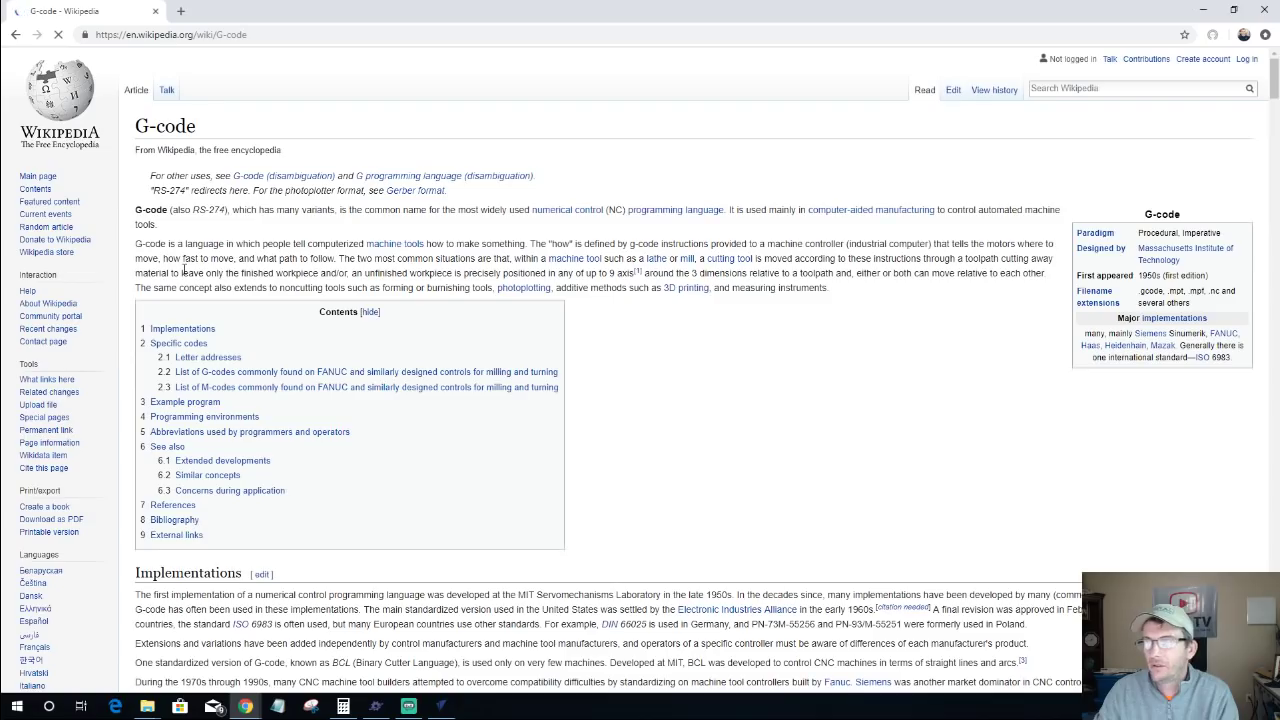
{"action": "scroll", "coordinate": [366, 304], "scroll_direction": "down", "scroll_amount": 2}
{"action": "scroll", "coordinate": [366, 304], "scroll_direction": "down", "scroll_amount": 10}
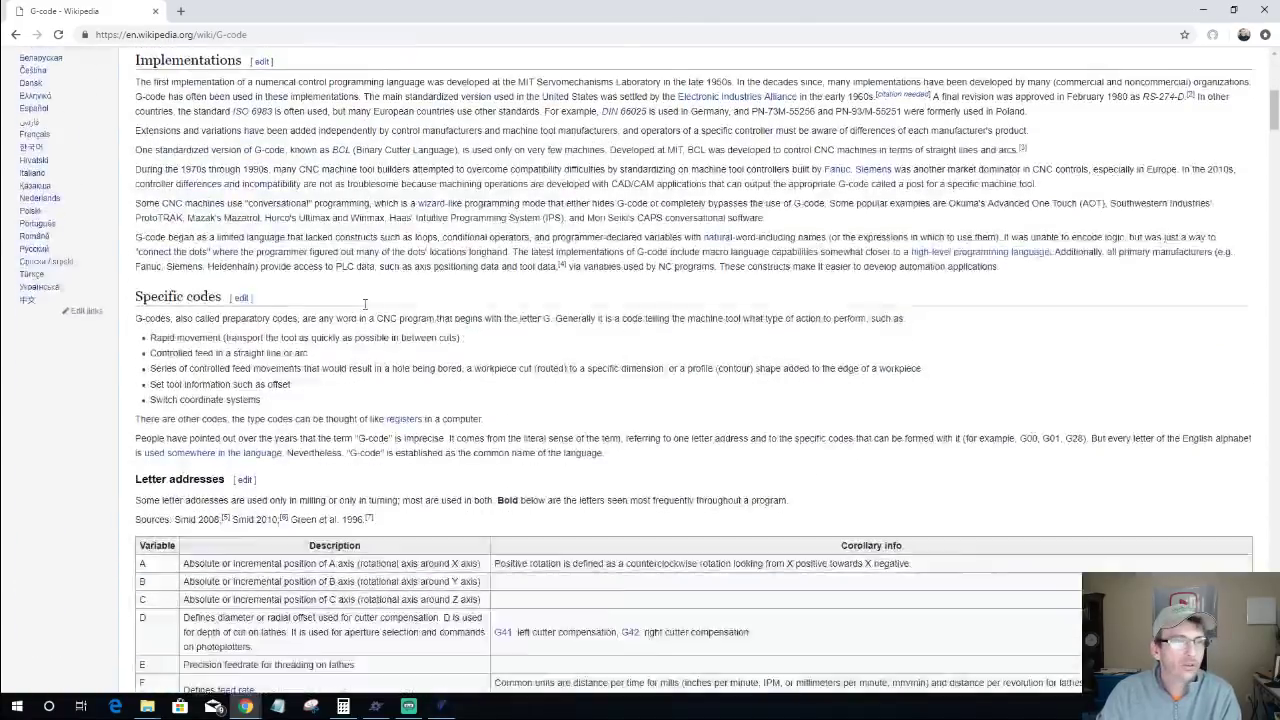
{"action": "scroll", "coordinate": [352, 305], "scroll_direction": "up", "scroll_amount": 1}
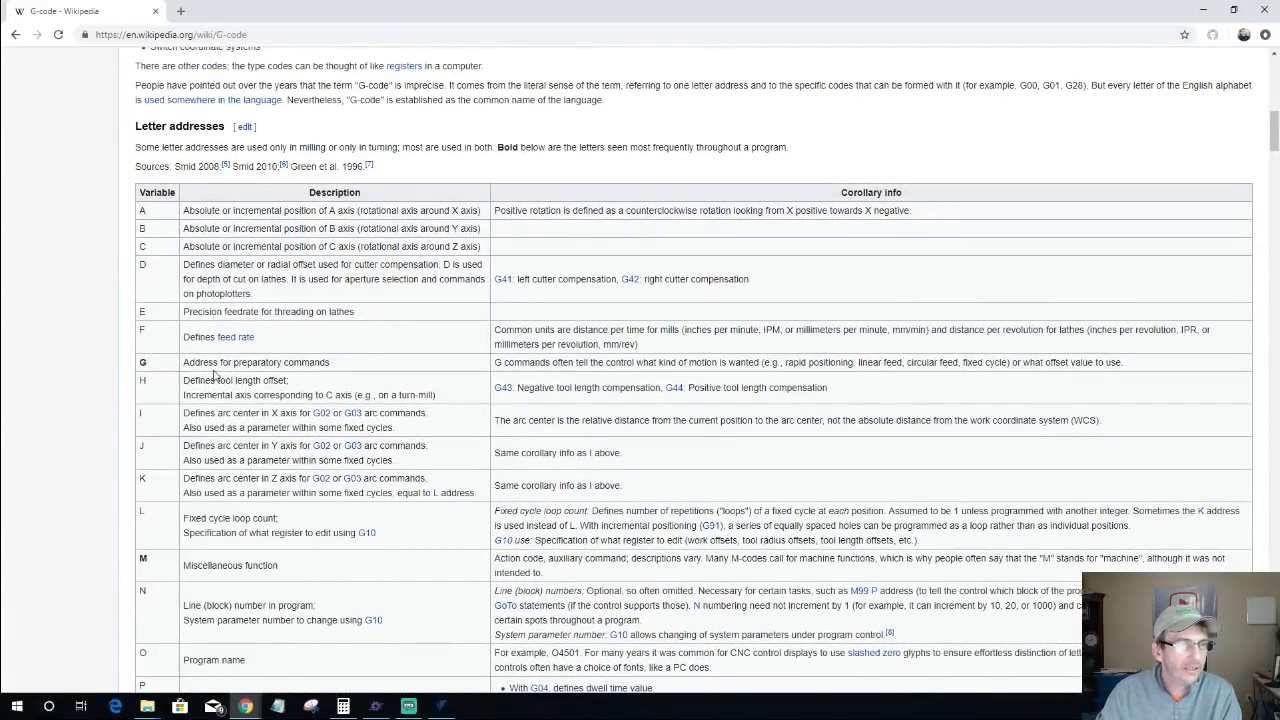
{"action": "scroll", "coordinate": [190, 343], "scroll_direction": "down", "scroll_amount": 1}
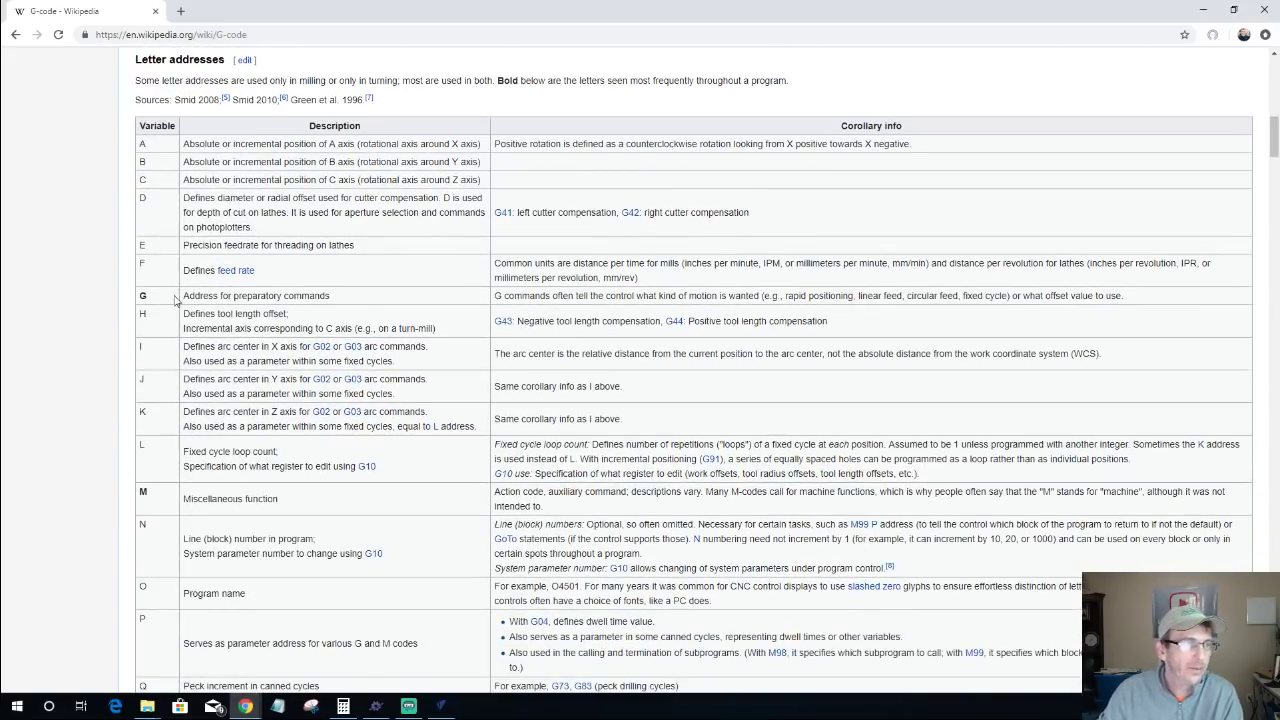
Step: Scroll to the G-code table and highlight the G80 note about turning on lathes
{"action": "scroll", "coordinate": [251, 292], "scroll_direction": "down", "scroll_amount": 10}
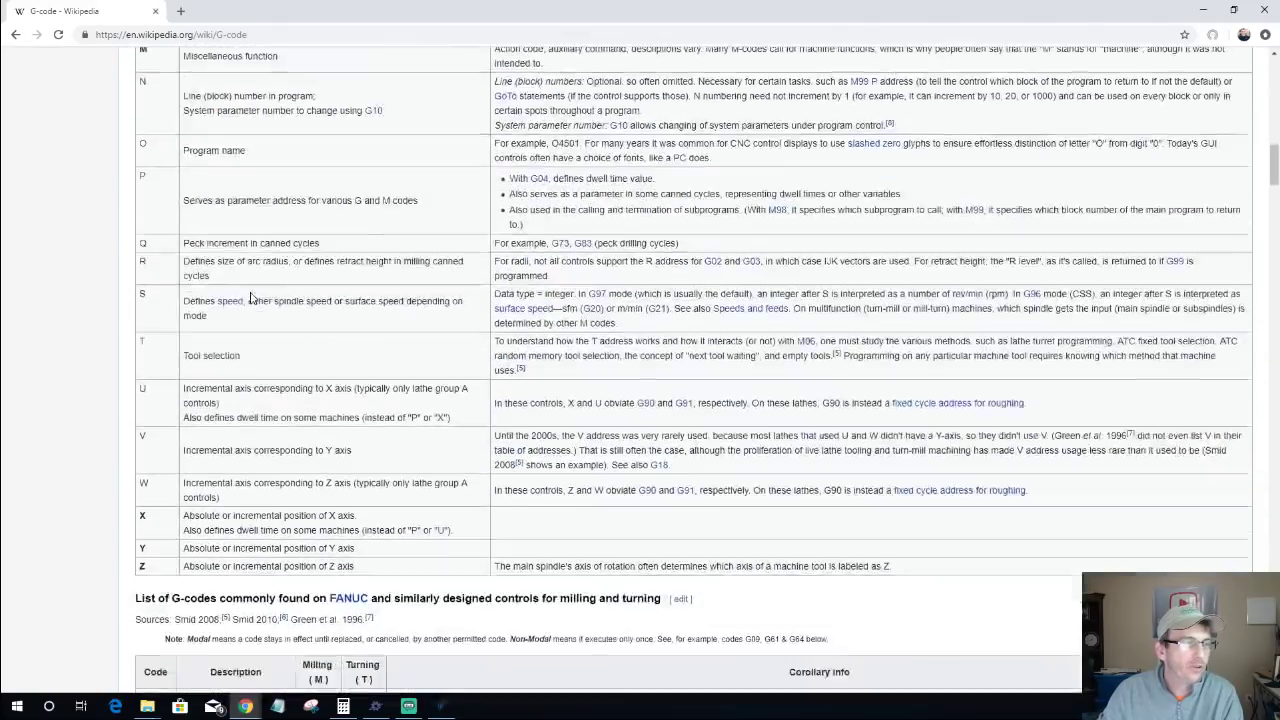
{"action": "scroll", "coordinate": [251, 297], "scroll_direction": "down", "scroll_amount": 2}
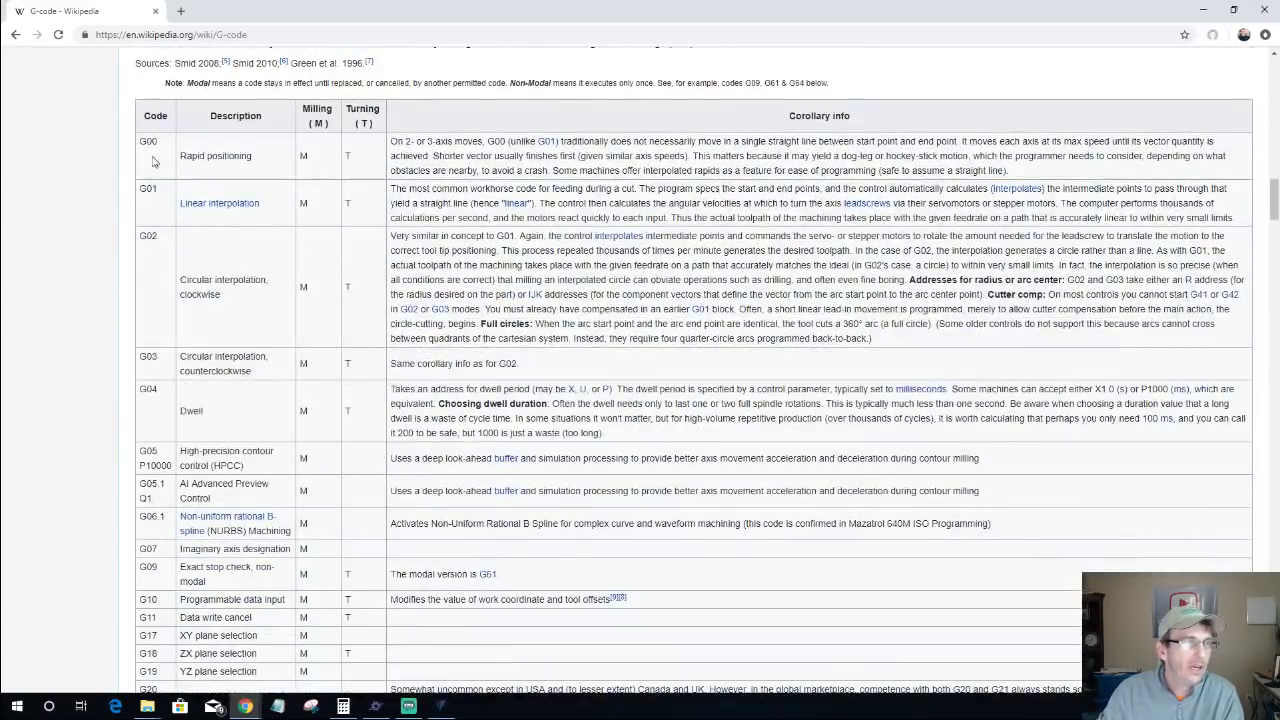
{"action": "scroll", "coordinate": [162, 200], "scroll_direction": "down", "scroll_amount": 10}
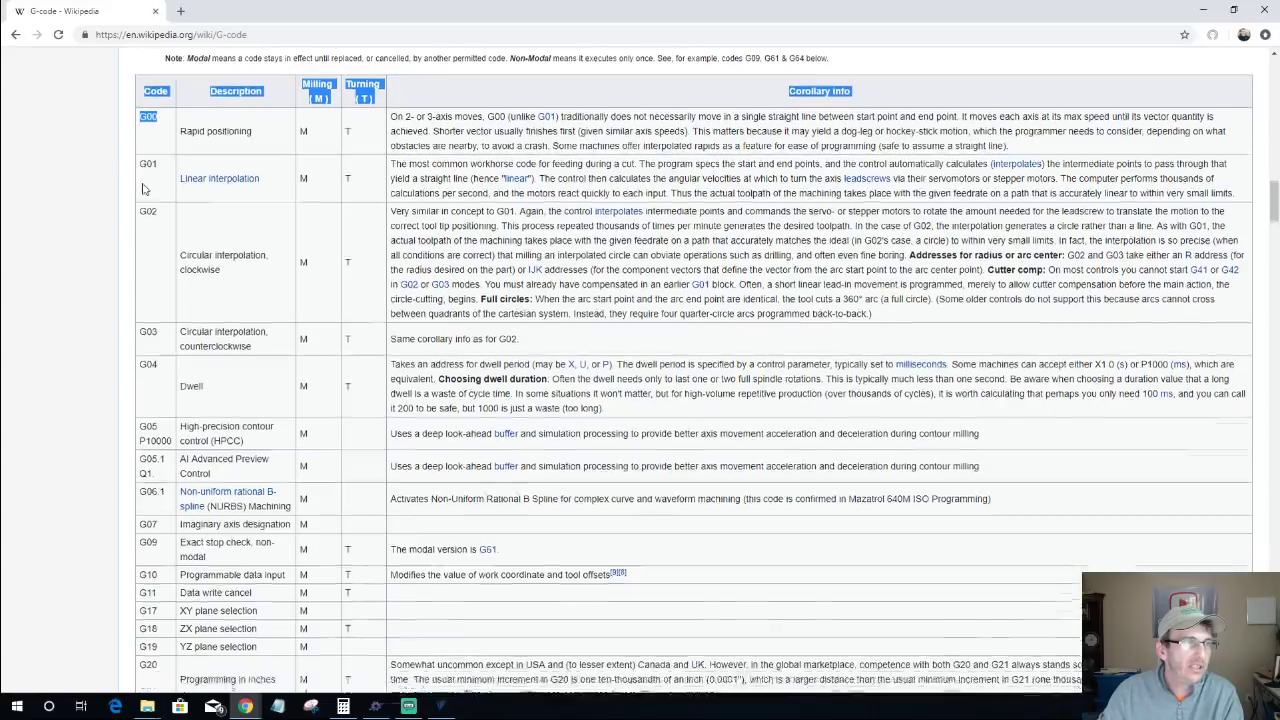
{"action": "scroll", "coordinate": [166, 238], "scroll_direction": "down", "scroll_amount": 20}
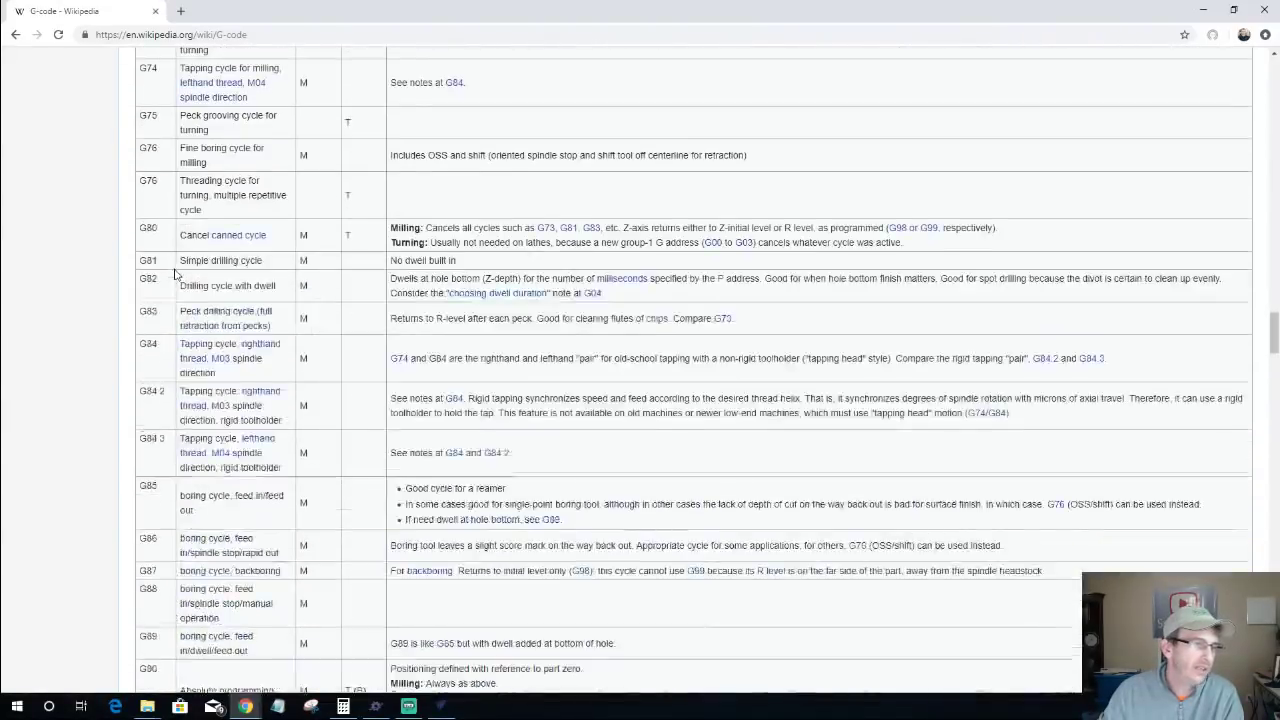
{"action": "scroll", "coordinate": [163, 215], "scroll_direction": "up", "scroll_amount": 1}
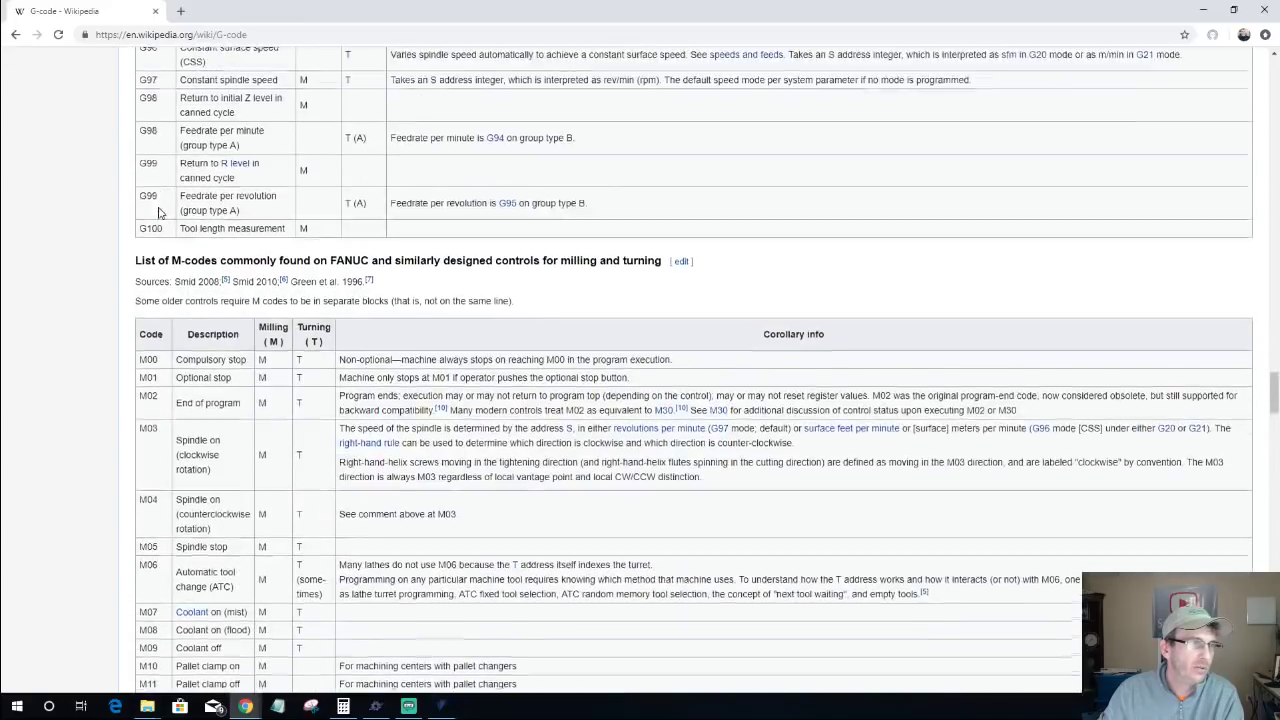
{"action": "scroll", "coordinate": [205, 248], "scroll_direction": "up", "scroll_amount": 15}
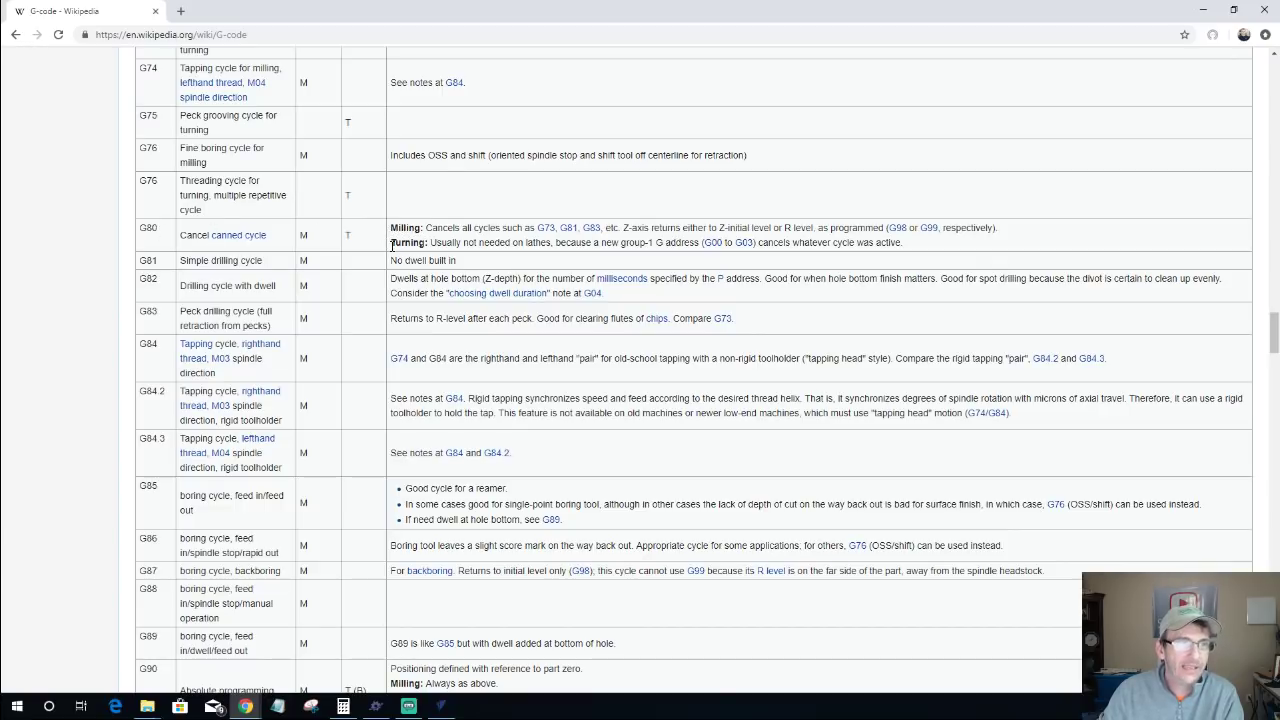
{"action": "left_click_drag", "start_coordinate": [391, 242], "coordinate": [995, 228]}
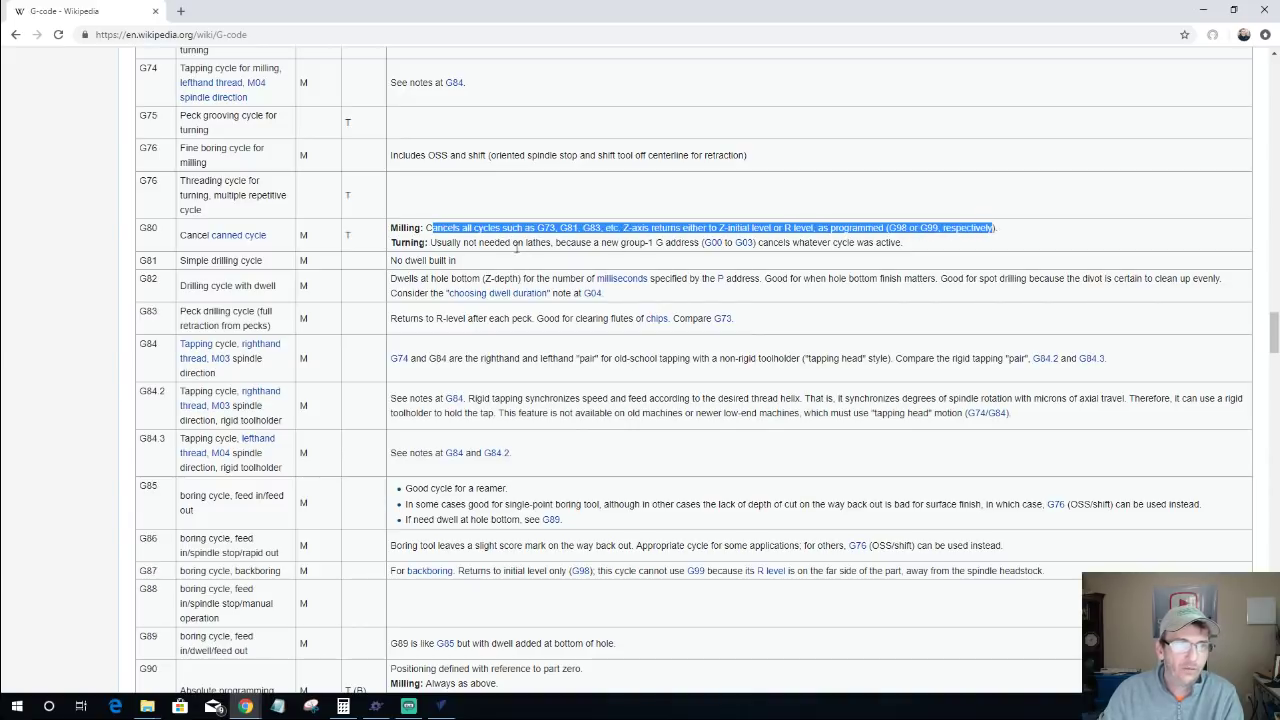
{"action": "left_click_drag", "start_coordinate": [857, 242], "coordinate": [437, 242]}
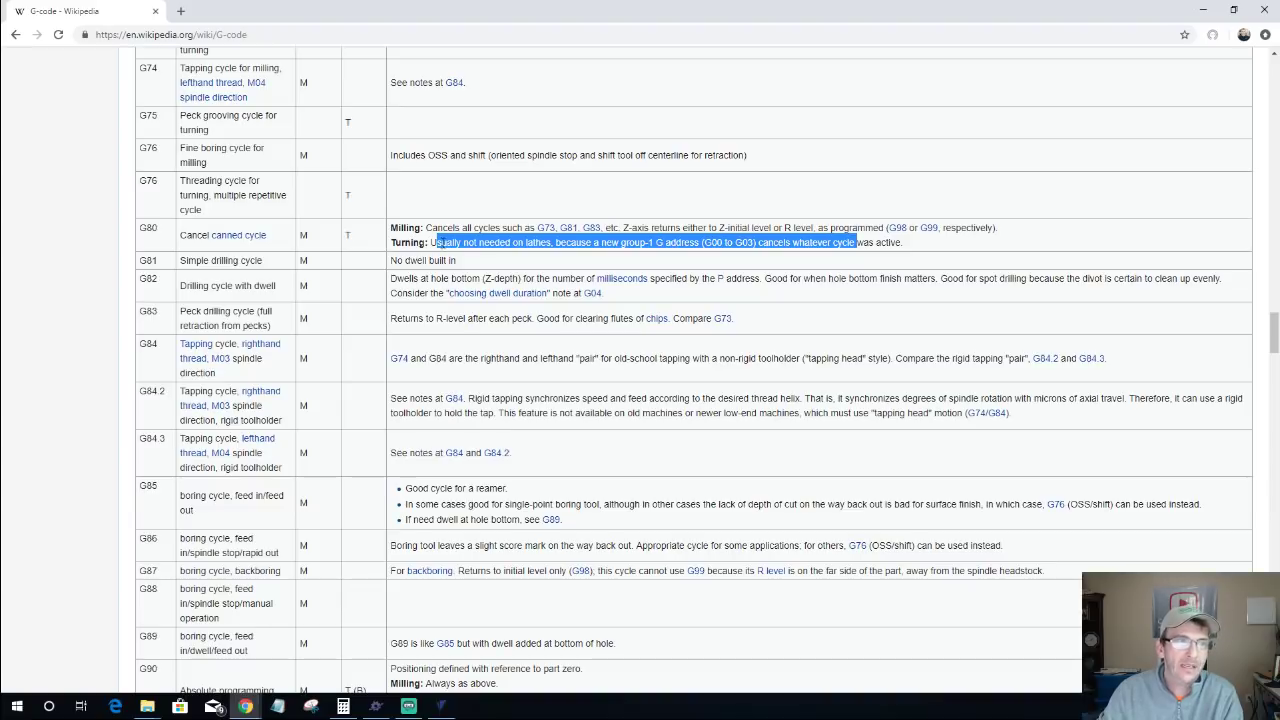
Step: Highlight the M03, M04, M05 spindle and M06 automatic tool change descriptions in the M-code table
{"action": "scroll", "coordinate": [474, 311], "scroll_direction": "down", "scroll_amount": 1}
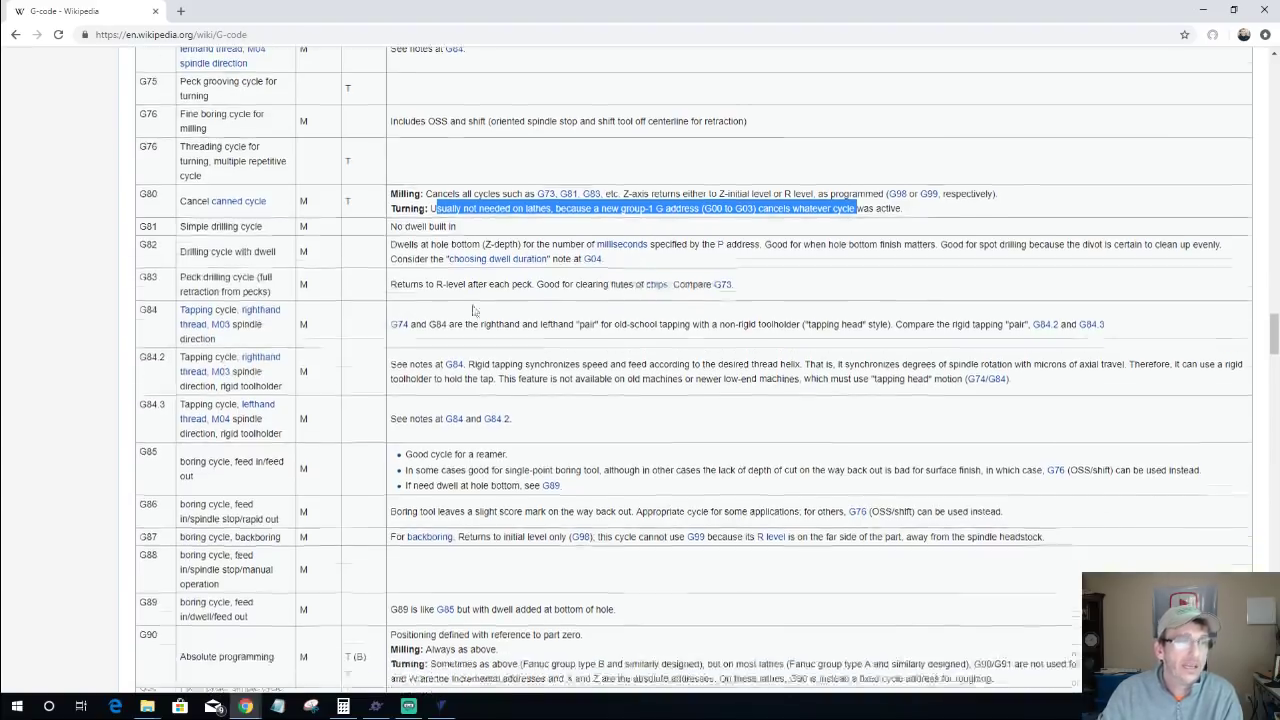
{"action": "scroll", "coordinate": [474, 311], "scroll_direction": "down", "scroll_amount": 15}
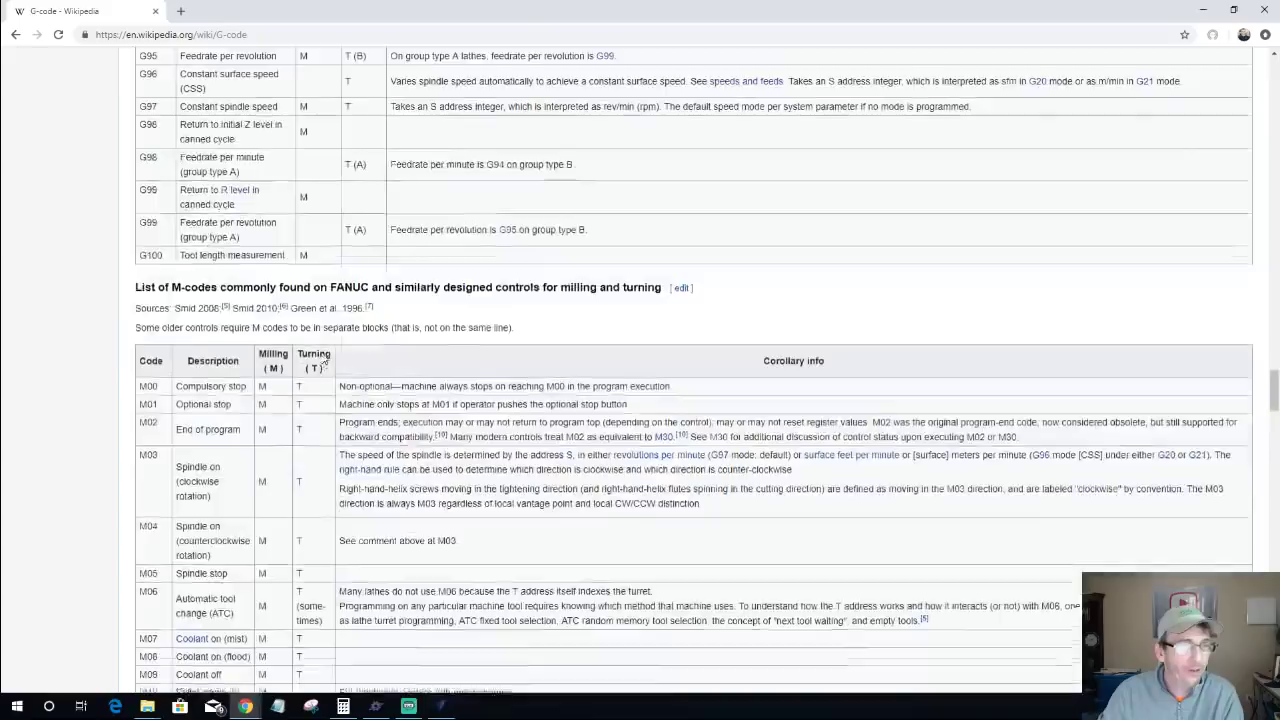
{"action": "scroll", "coordinate": [325, 362], "scroll_direction": "down", "scroll_amount": 3}
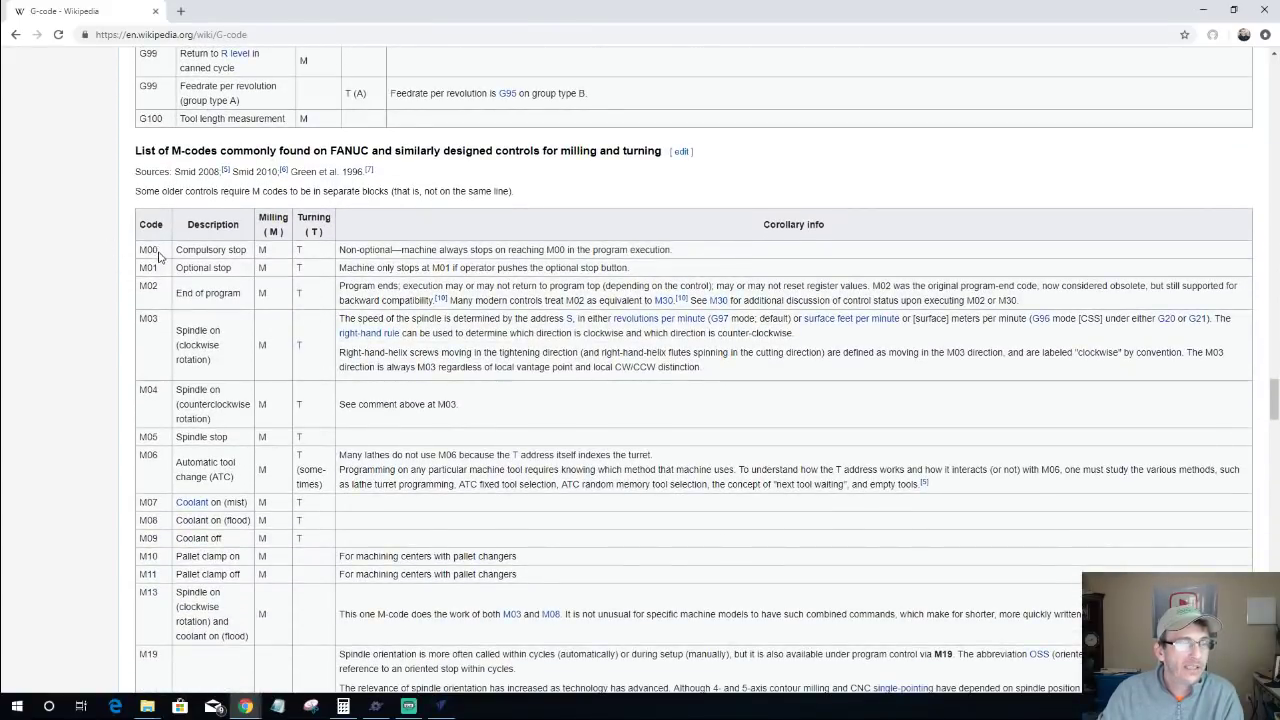
{"action": "mouse_move", "coordinate": [163, 325]}
{"action": "left_mouse_down"}
{"action": "mouse_move", "coordinate": [127, 327]}
{"action": "mouse_move", "coordinate": [245, 345]}
{"action": "mouse_move", "coordinate": [166, 365]}
{"action": "mouse_move", "coordinate": [163, 335]}
{"action": "left_mouse_up"}
{"action": "left_click", "coordinate": [168, 333]}
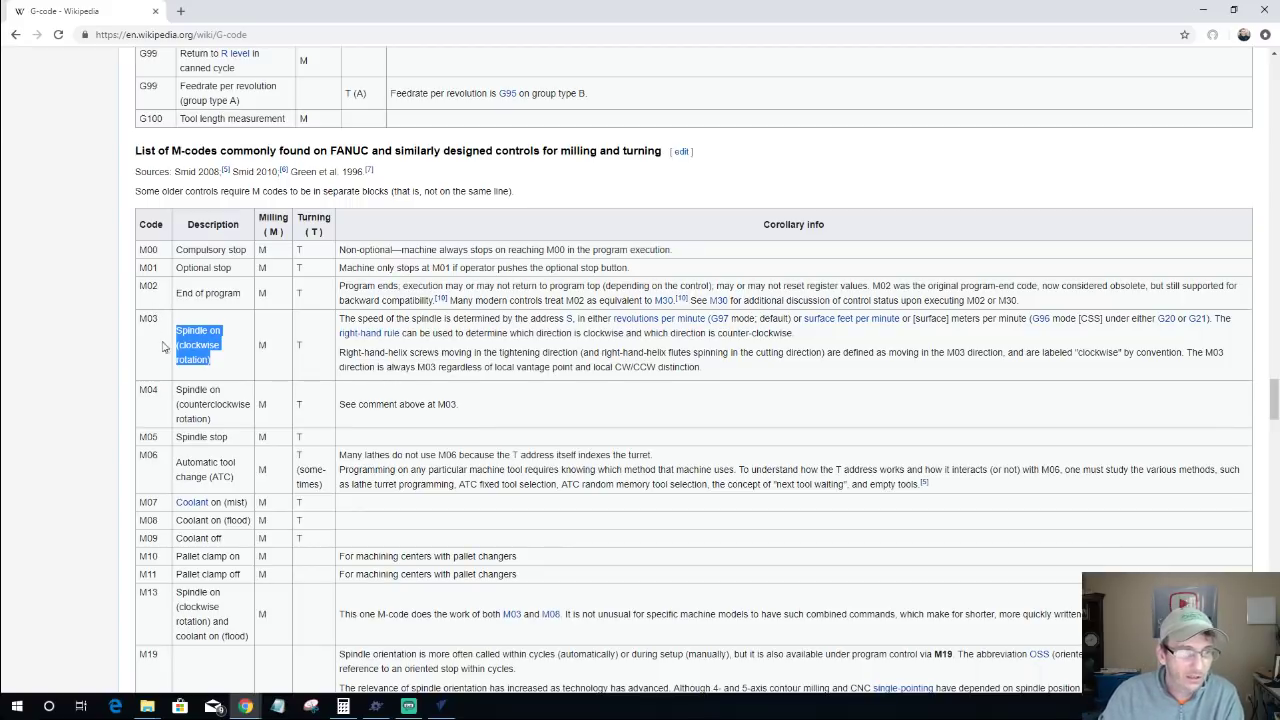
{"action": "left_click_drag", "start_coordinate": [145, 392], "coordinate": [222, 418]}
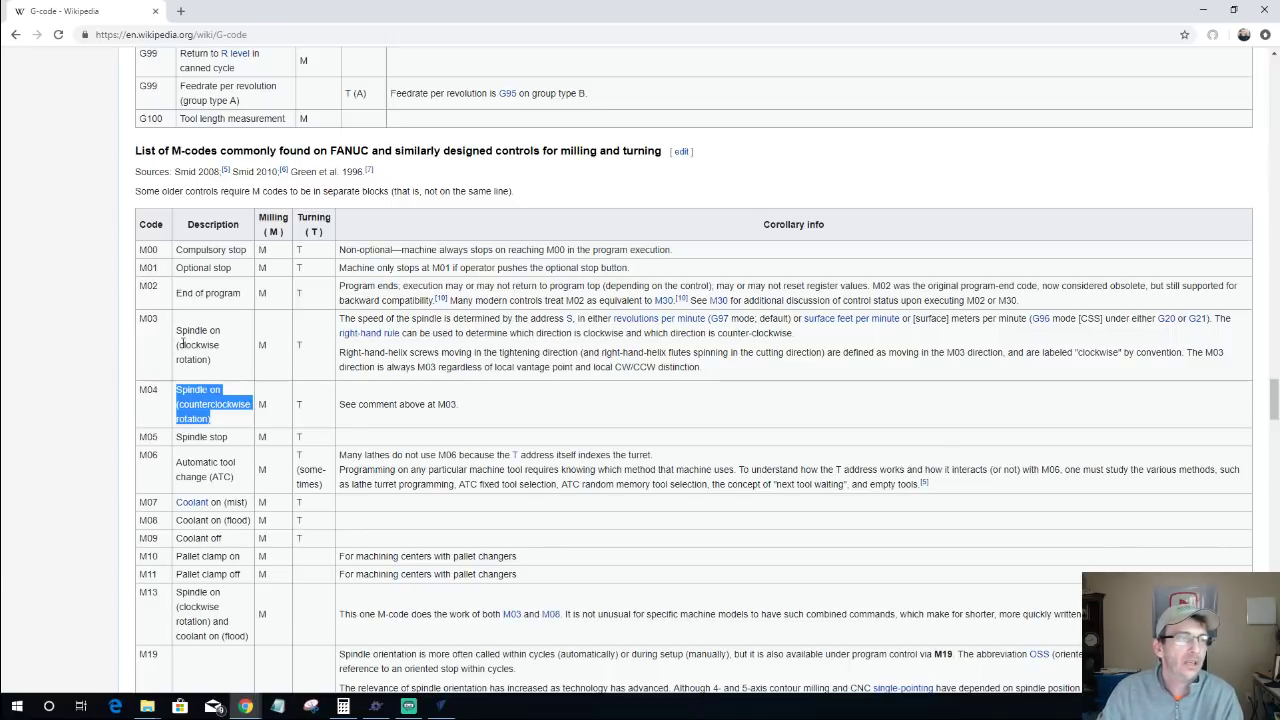
{"action": "left_click_drag", "start_coordinate": [162, 322], "coordinate": [142, 322]}
{"action": "scroll", "coordinate": [172, 340], "scroll_direction": "down", "scroll_amount": 3}
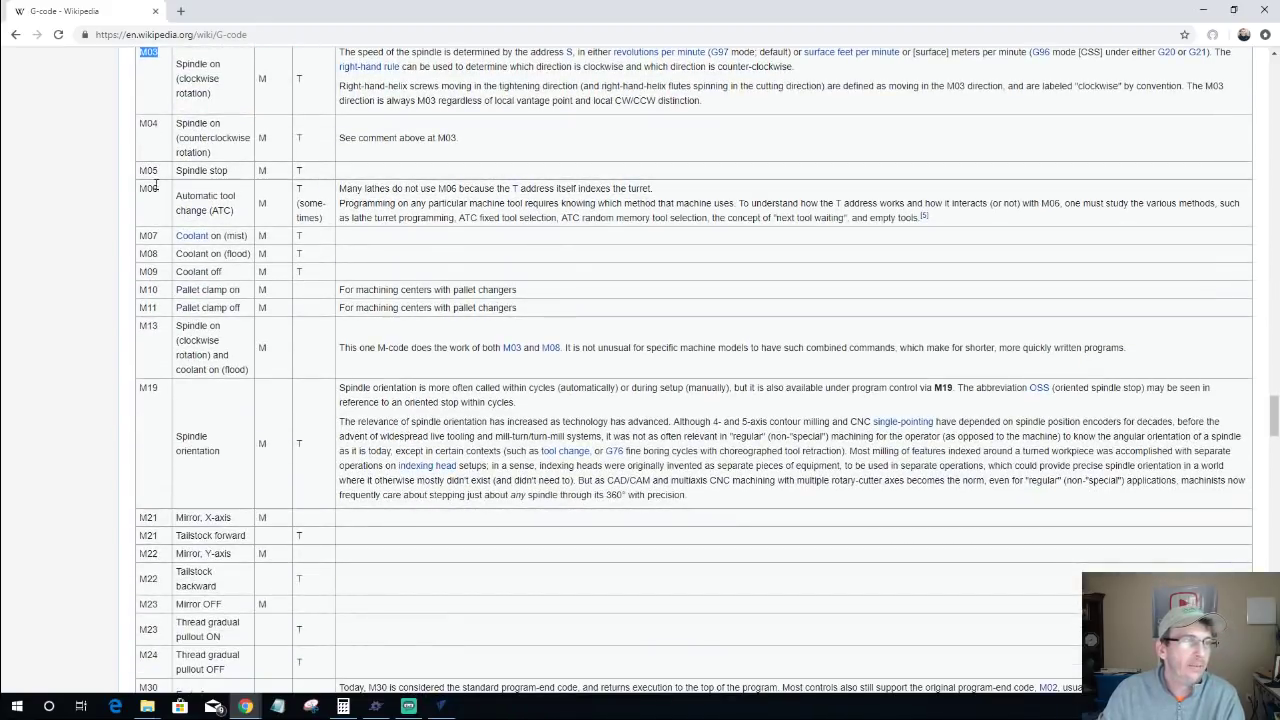
{"action": "left_click_drag", "start_coordinate": [240, 179], "coordinate": [166, 180]}
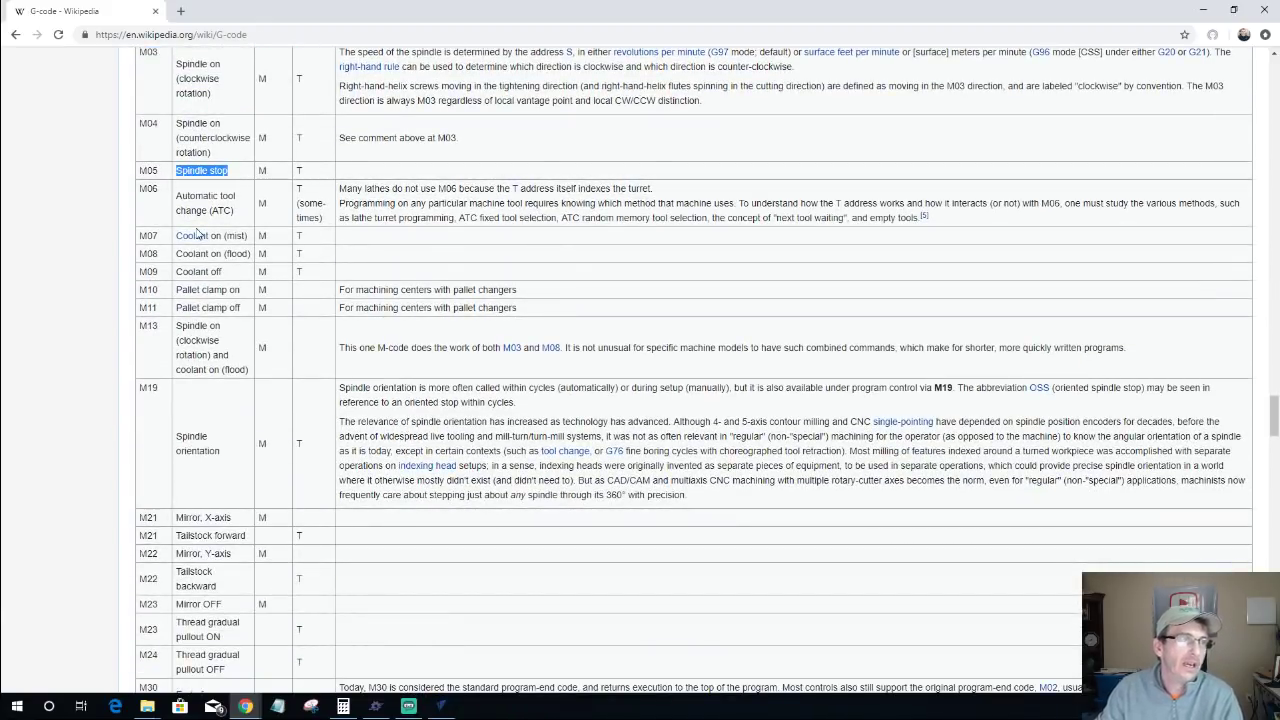
{"action": "mouse_move", "coordinate": [156, 192]}
{"action": "left_mouse_down"}
{"action": "mouse_move", "coordinate": [109, 204]}
{"action": "mouse_move", "coordinate": [141, 208]}
{"action": "left_mouse_up"}
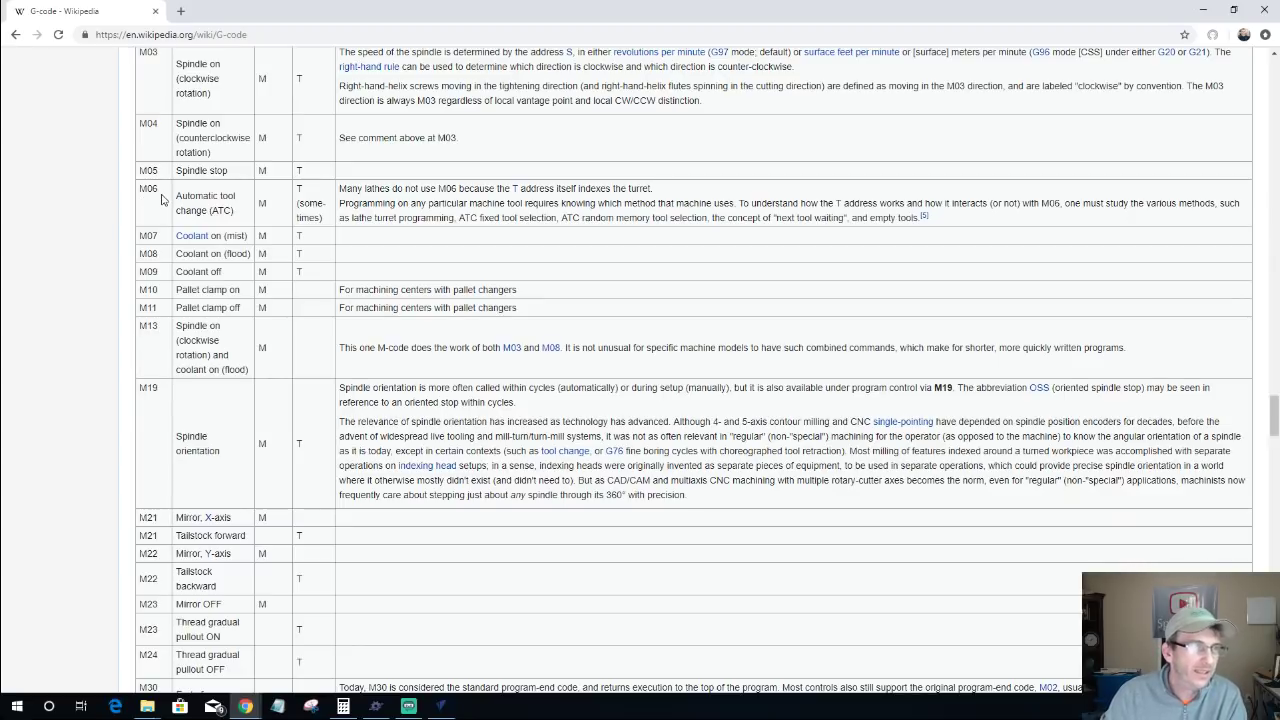
{"action": "left_click_drag", "start_coordinate": [177, 195], "coordinate": [236, 222]}
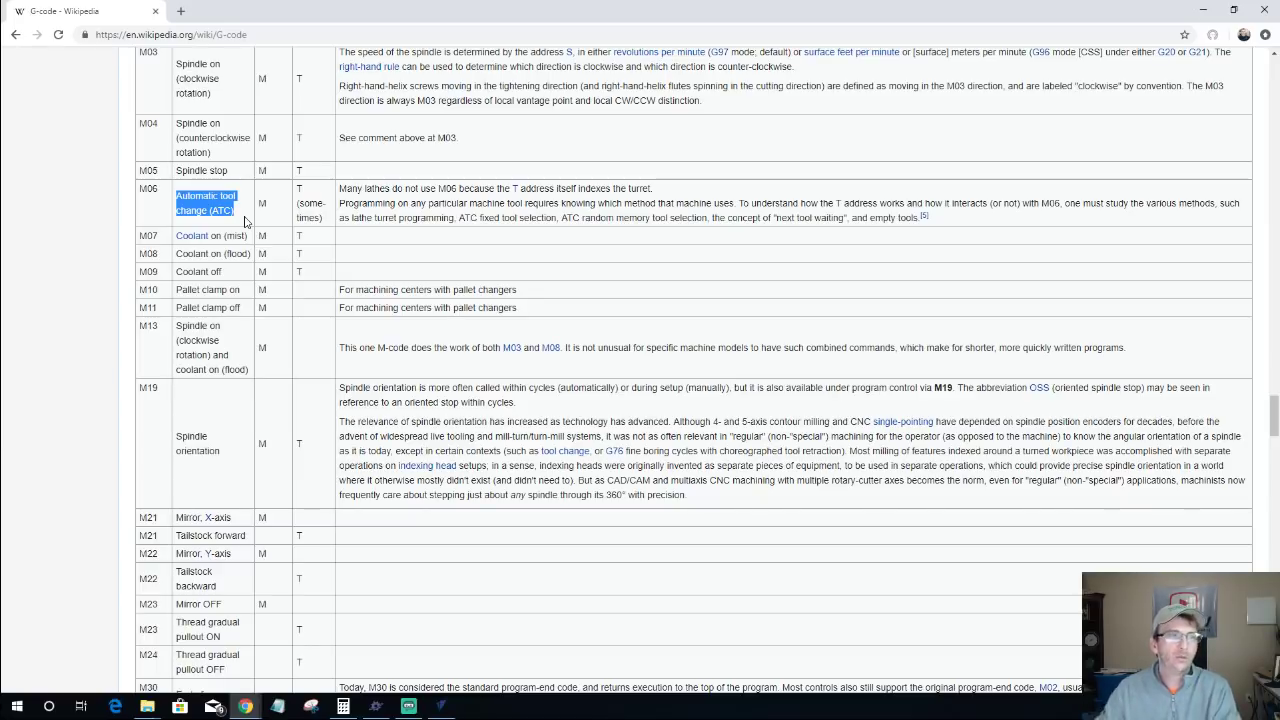
Step: Scroll to the Example program table and highlight the O4501 program name example
{"action": "scroll", "coordinate": [280, 400], "scroll_direction": "down", "scroll_amount": 1}
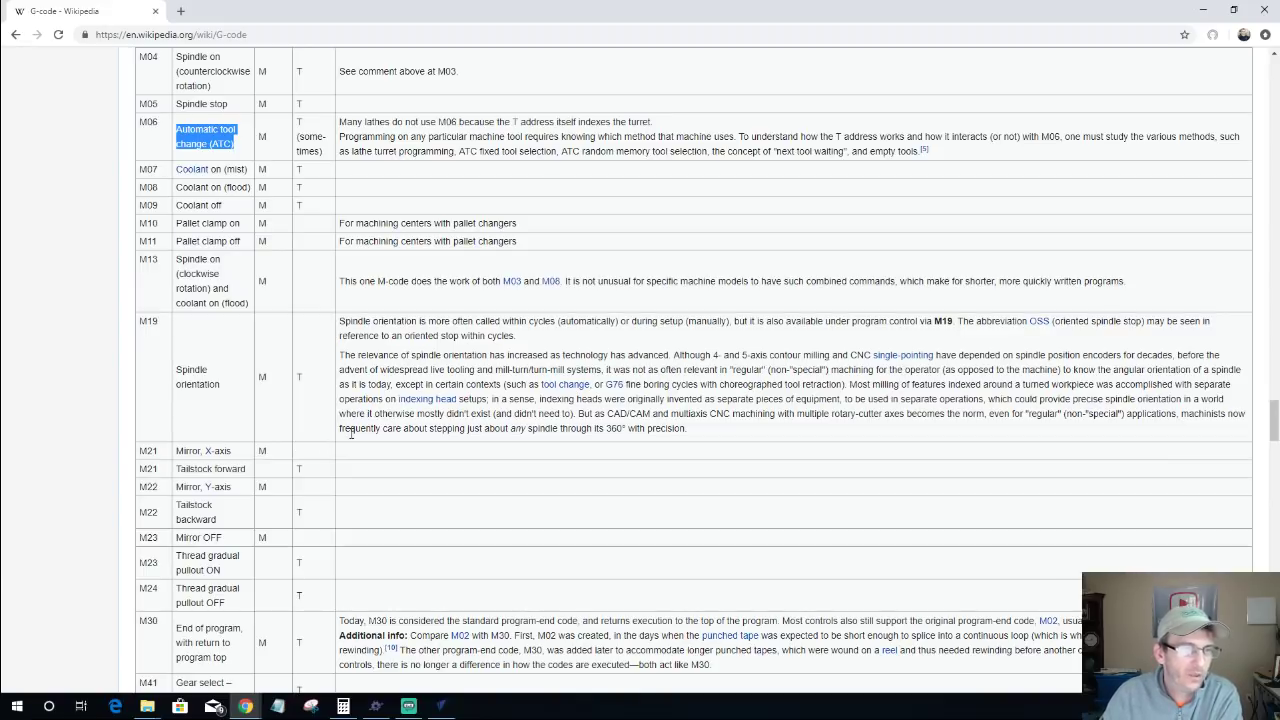
{"action": "scroll", "coordinate": [355, 412], "scroll_direction": "down", "scroll_amount": 7}
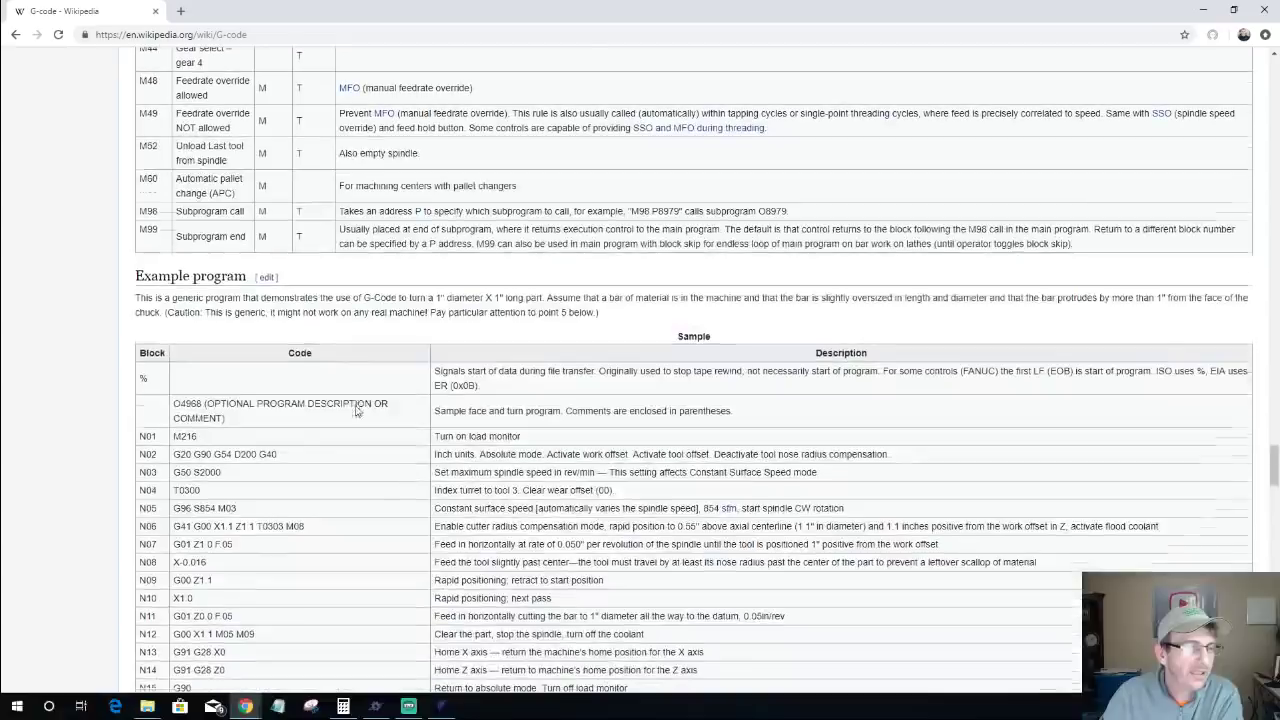
{"action": "scroll", "coordinate": [355, 410], "scroll_direction": "down", "scroll_amount": 3}
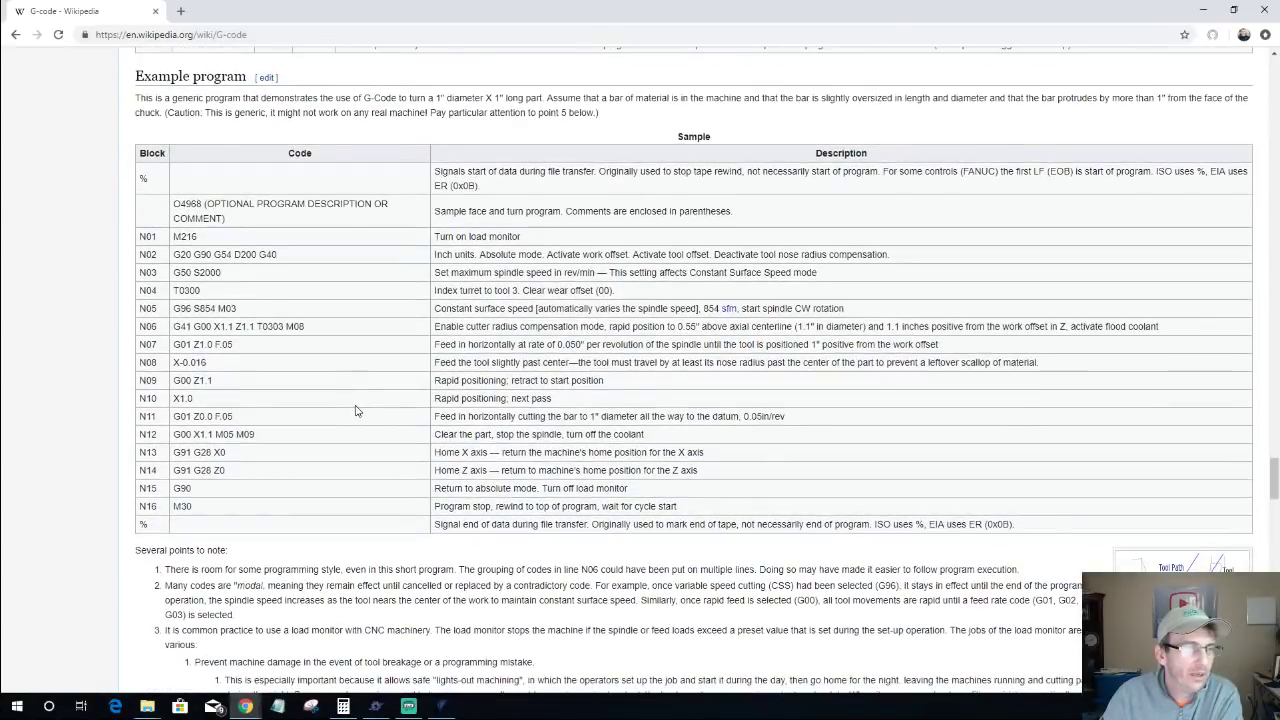
{"action": "scroll", "coordinate": [355, 410], "scroll_direction": "up", "scroll_amount": 10}
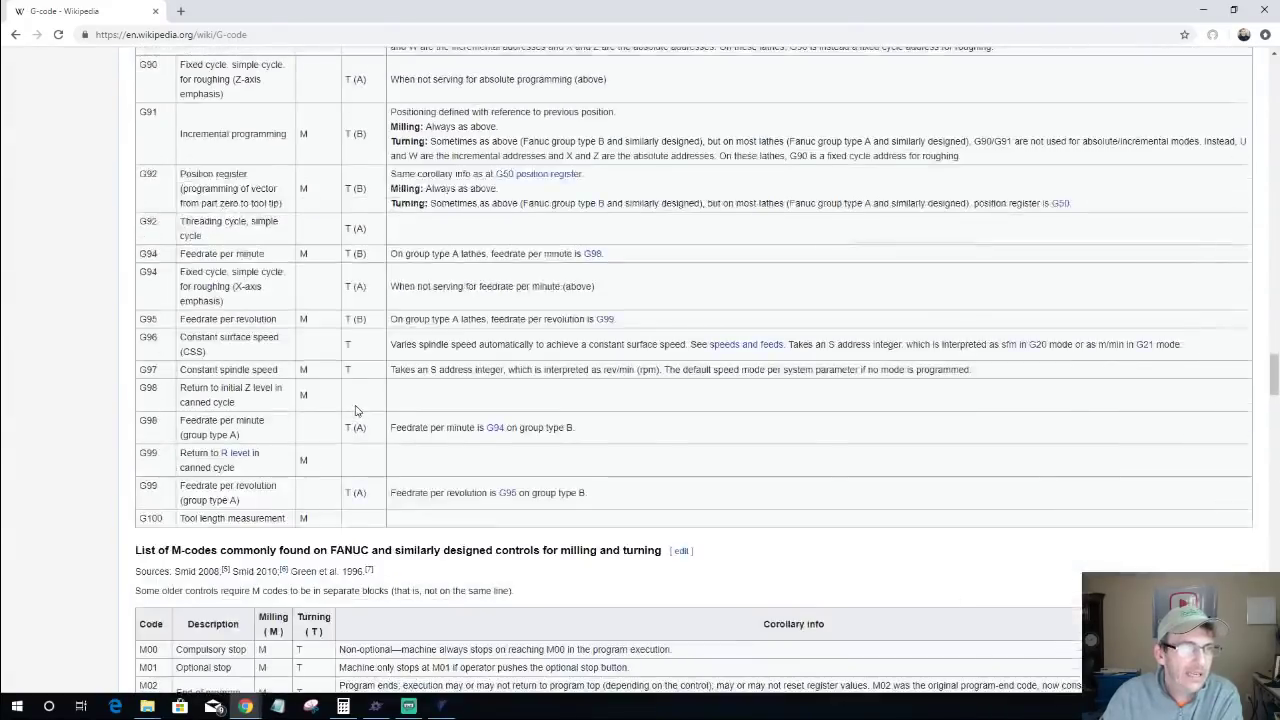
{"action": "scroll", "coordinate": [355, 410], "scroll_direction": "up", "scroll_amount": 8}
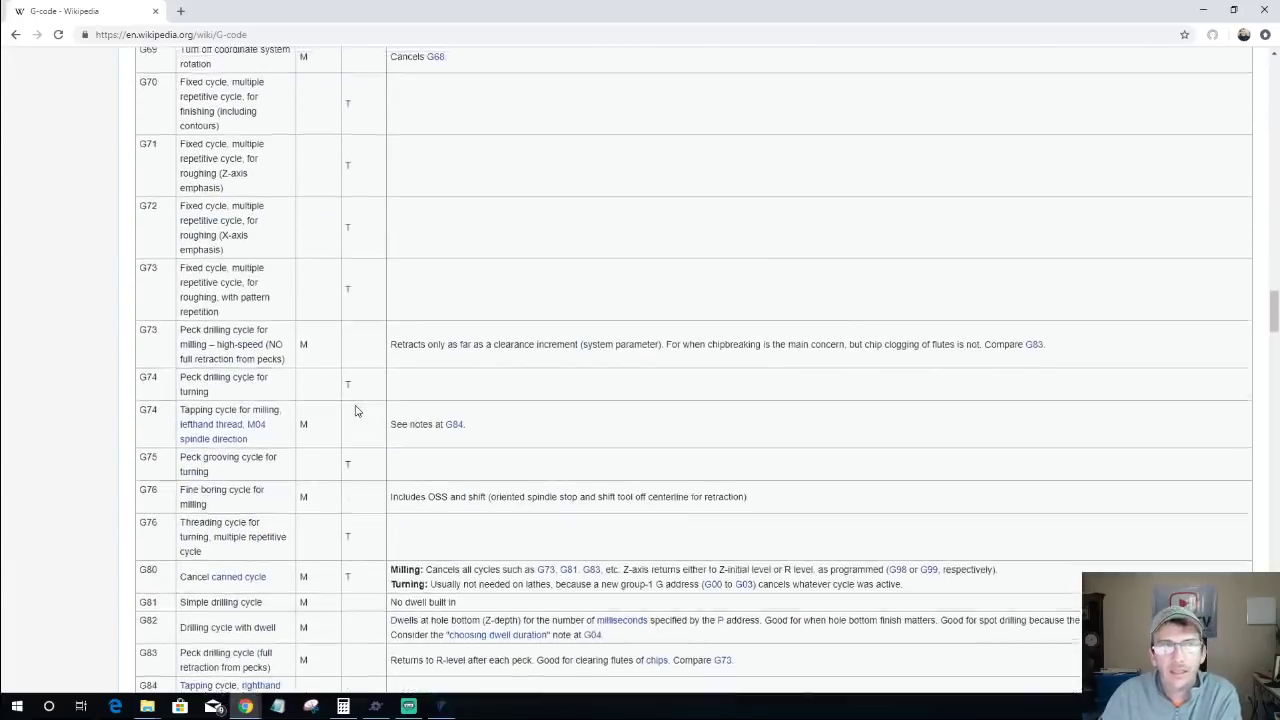
{"action": "scroll", "coordinate": [355, 410], "scroll_direction": "up", "scroll_amount": 12}
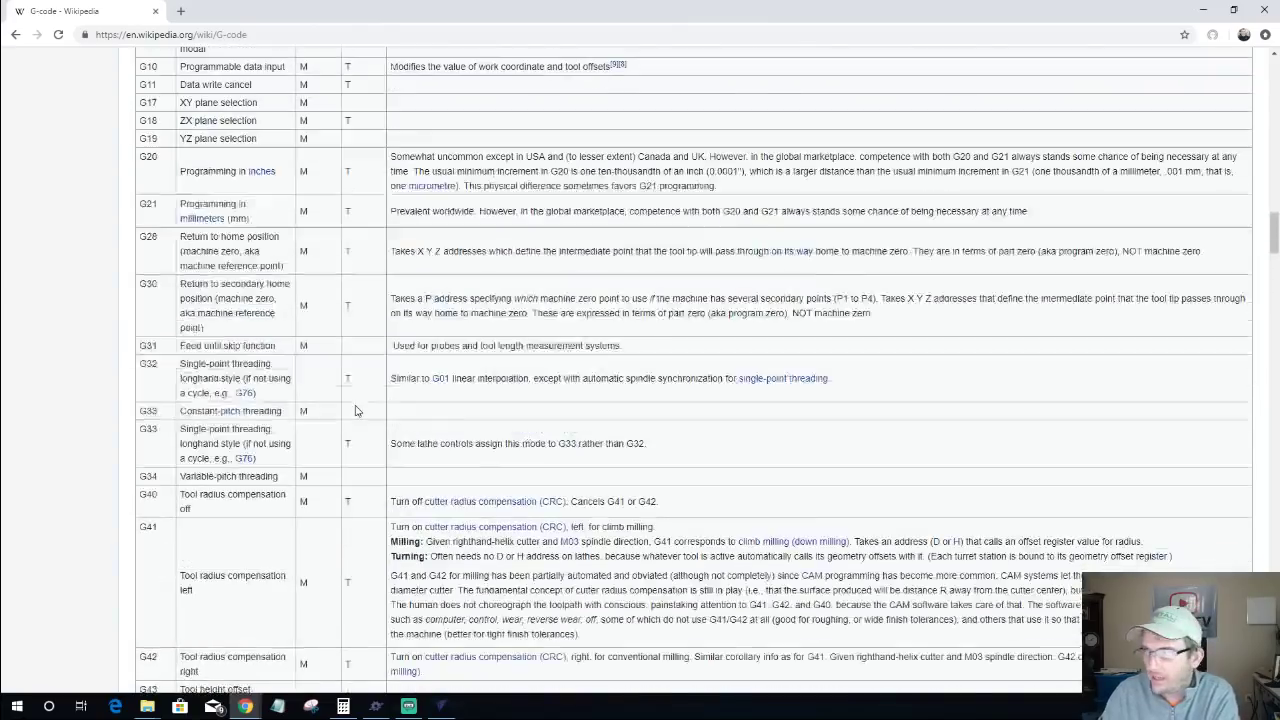
{"action": "scroll", "coordinate": [355, 410], "scroll_direction": "up", "scroll_amount": 9}
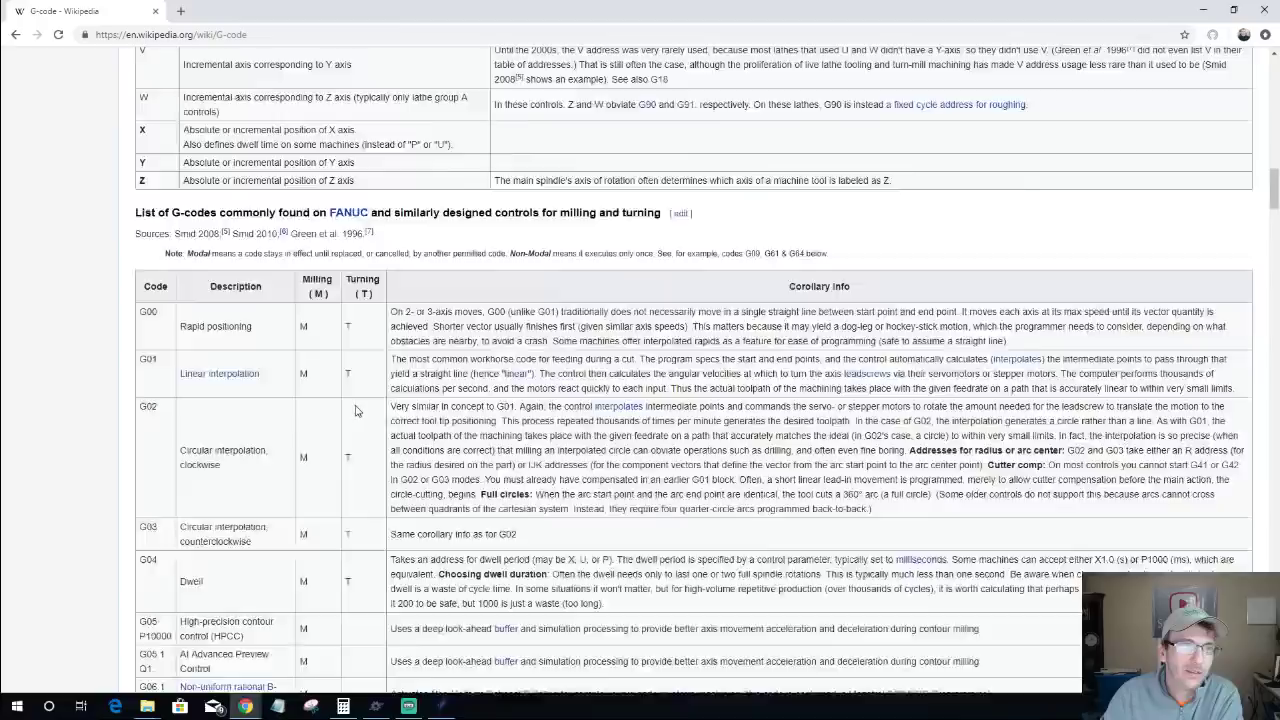
{"action": "scroll", "coordinate": [355, 410], "scroll_direction": "up", "scroll_amount": 5}
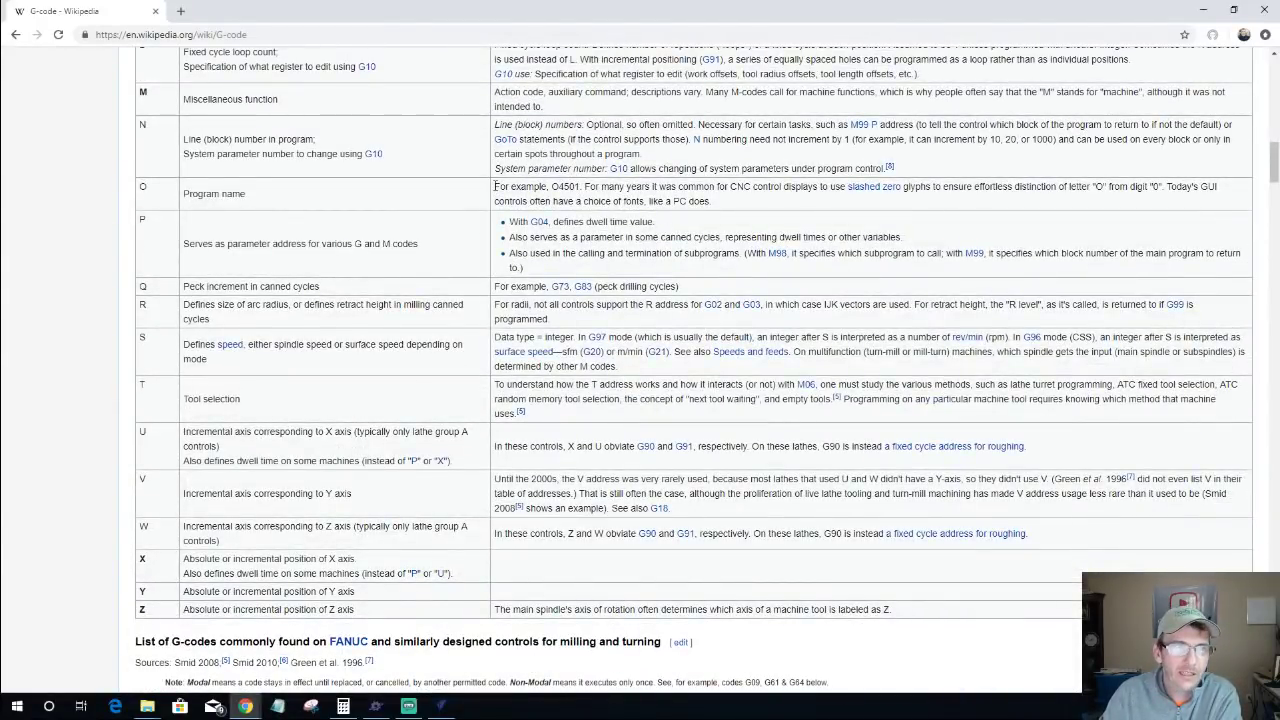
{"action": "left_click_drag", "start_coordinate": [495, 186], "coordinate": [725, 203]}
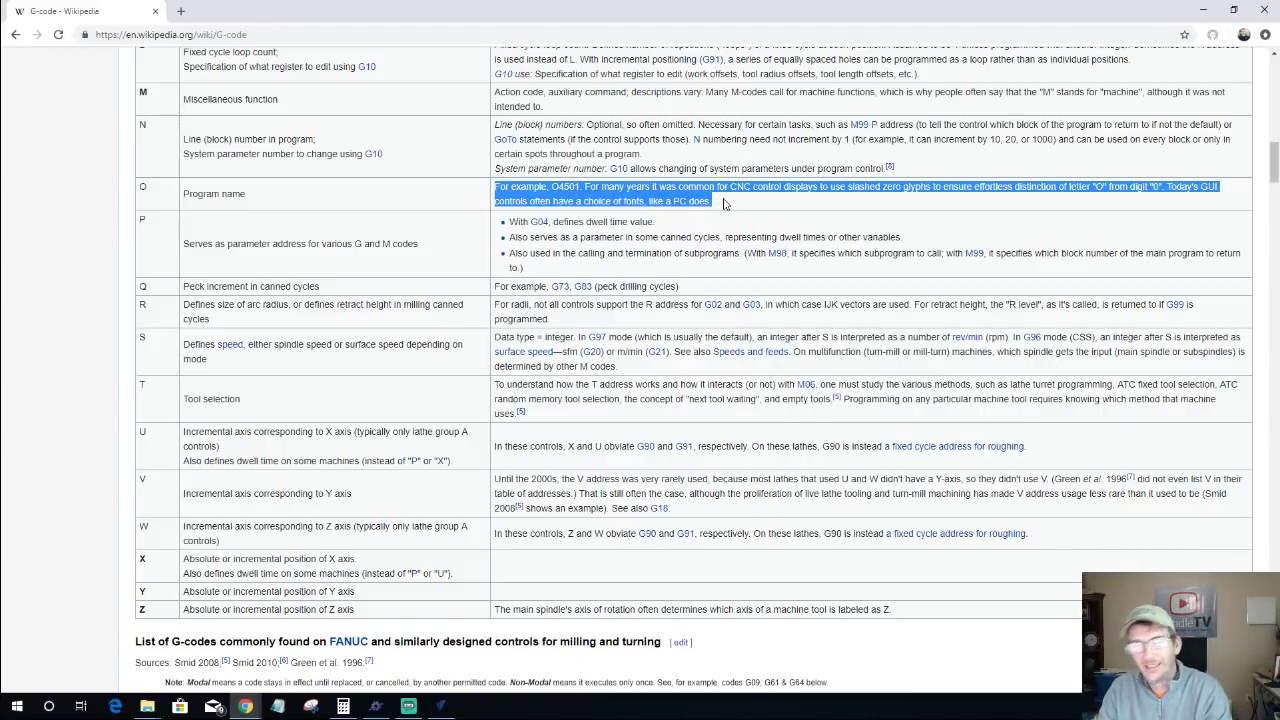
{"action": "left_click", "coordinate": [724, 206]}
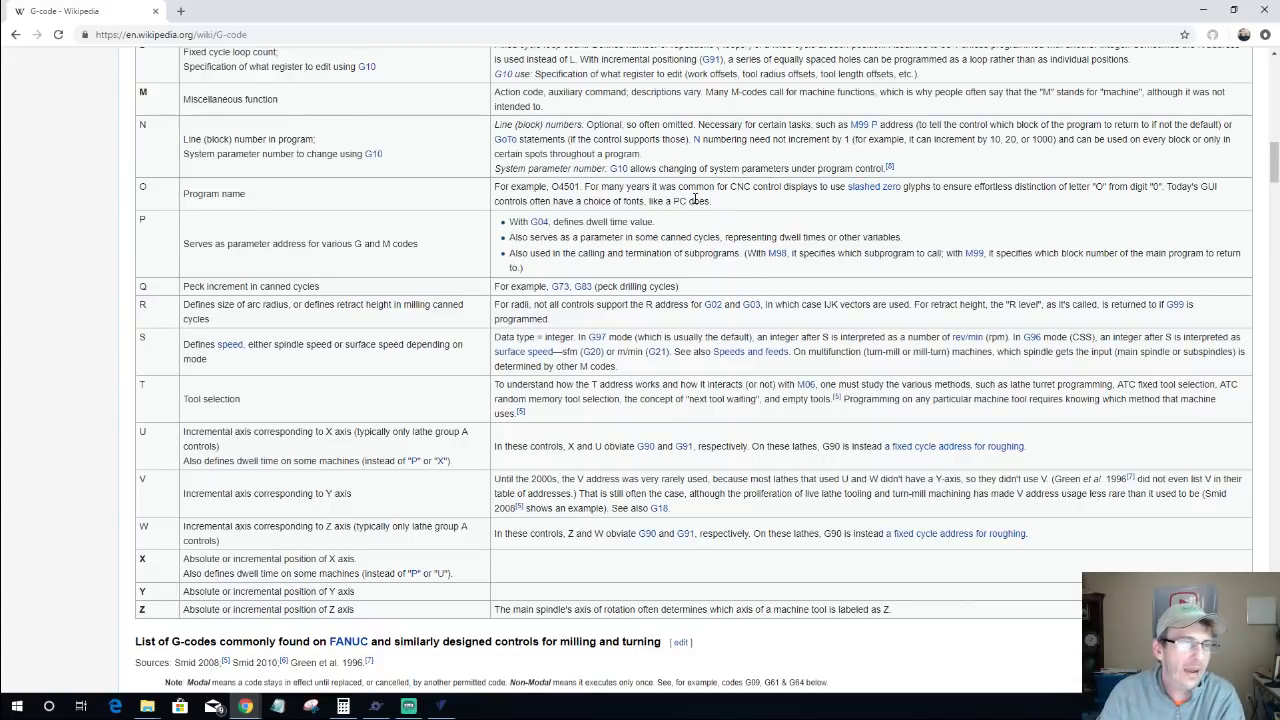
Step: Scroll back up to the article's top and its contents list
{"action": "scroll", "coordinate": [620, 255], "scroll_direction": "down", "scroll_amount": 2}
{"action": "scroll", "coordinate": [541, 298], "scroll_direction": "down", "scroll_amount": 5}
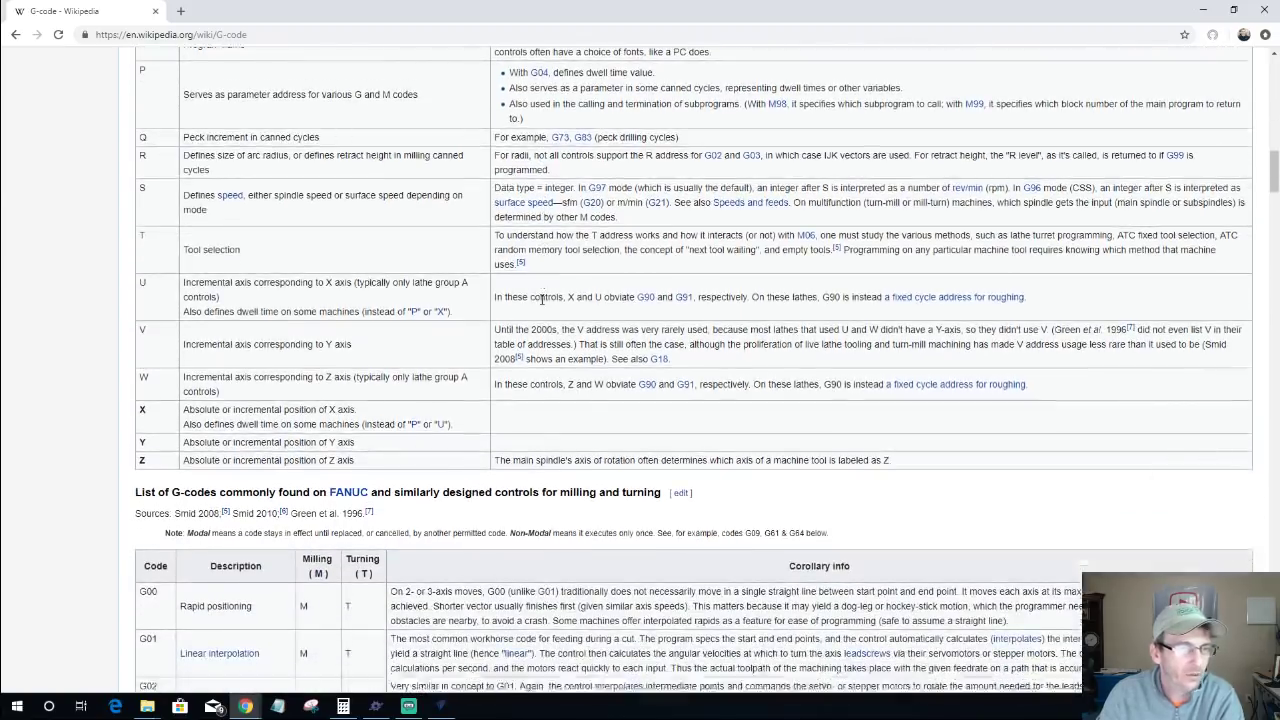
{"action": "scroll", "coordinate": [541, 298], "scroll_direction": "down", "scroll_amount": 6}
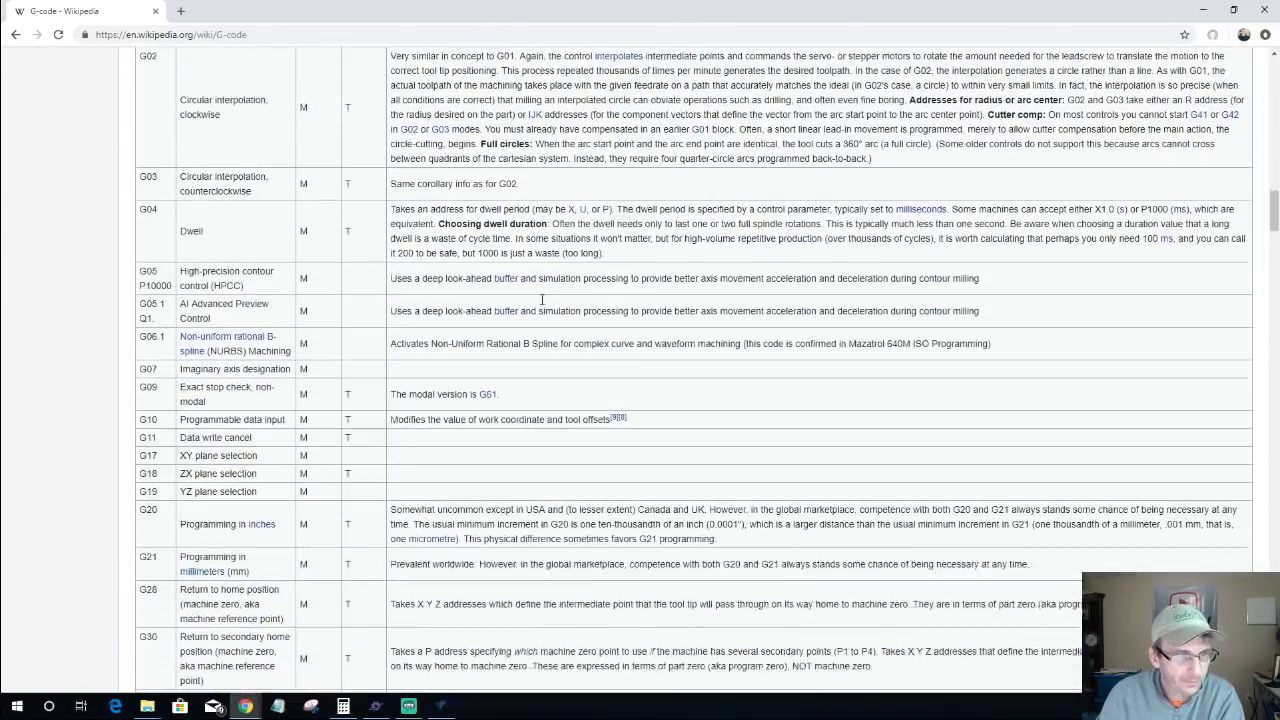
{"action": "scroll", "coordinate": [543, 300], "scroll_direction": "up", "scroll_amount": 5}
{"action": "scroll", "coordinate": [543, 300], "scroll_direction": "up", "scroll_amount": 20}
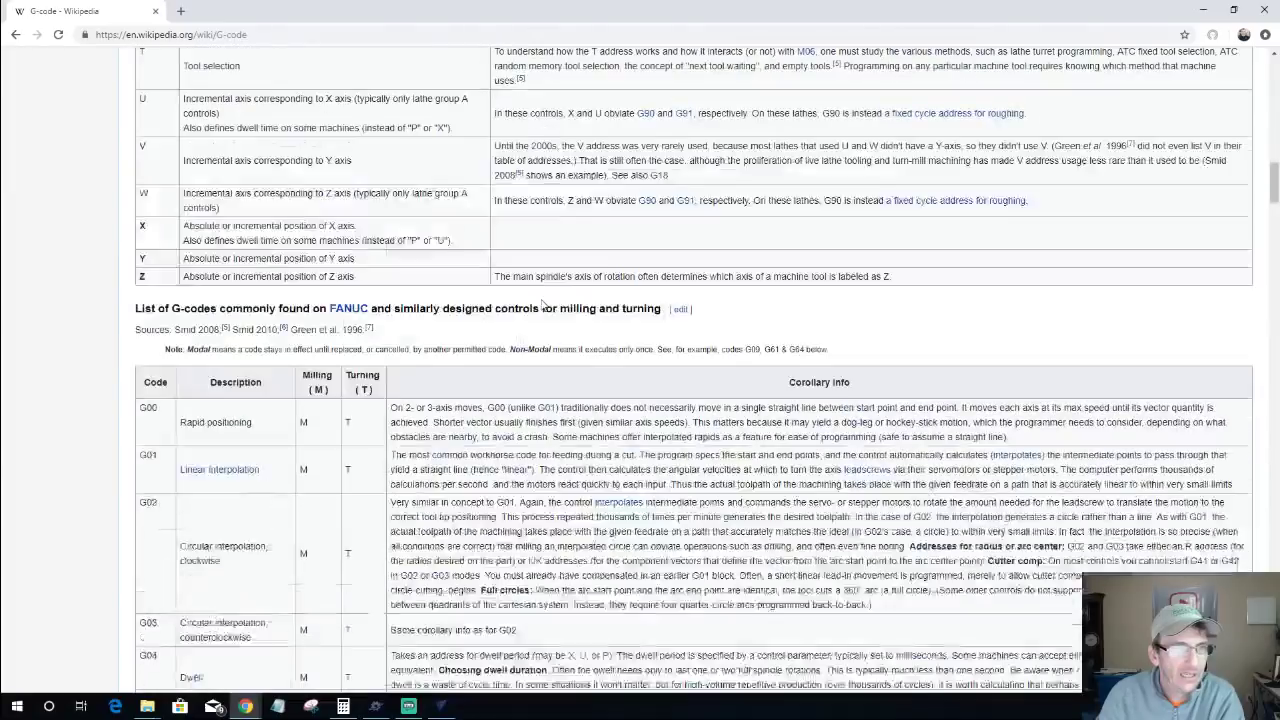
{"action": "scroll", "coordinate": [543, 305], "scroll_direction": "up", "scroll_amount": 15}
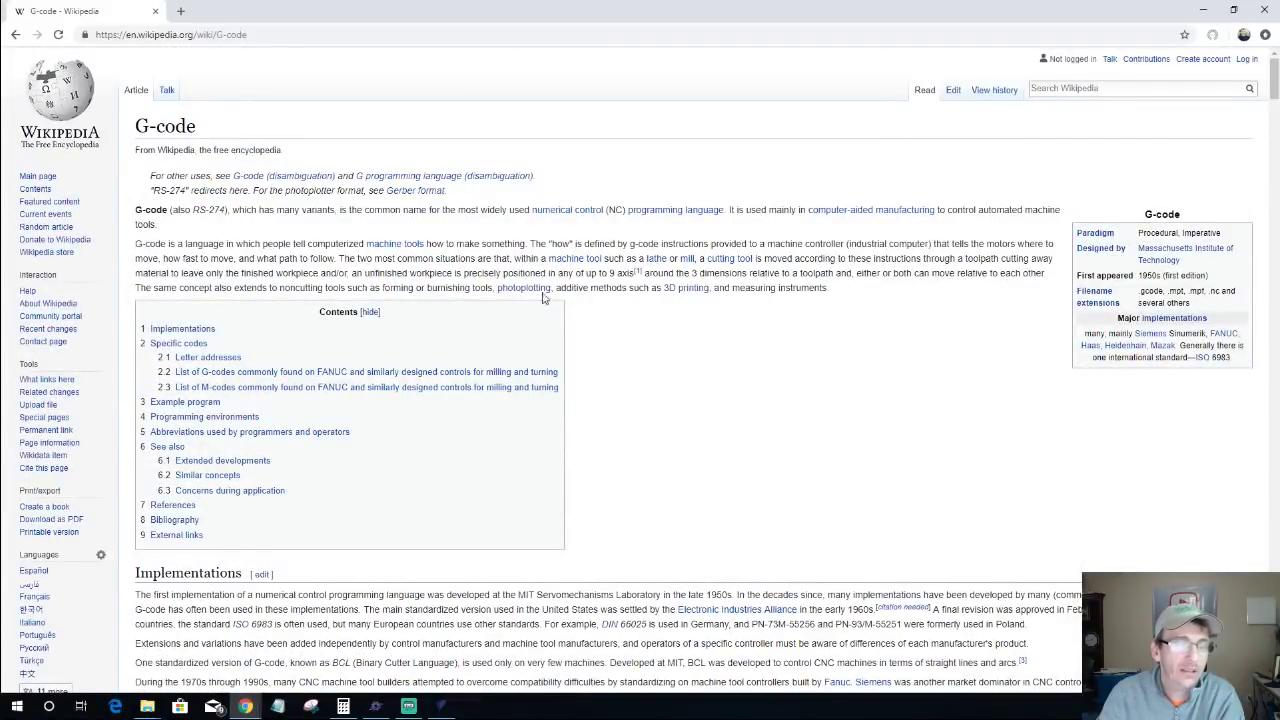
Step: Minimise Chrome to bring the controller with amazing grace.tap forward, and raise its window slightly
{"action": "left_click", "coordinate": [1203, 10]}
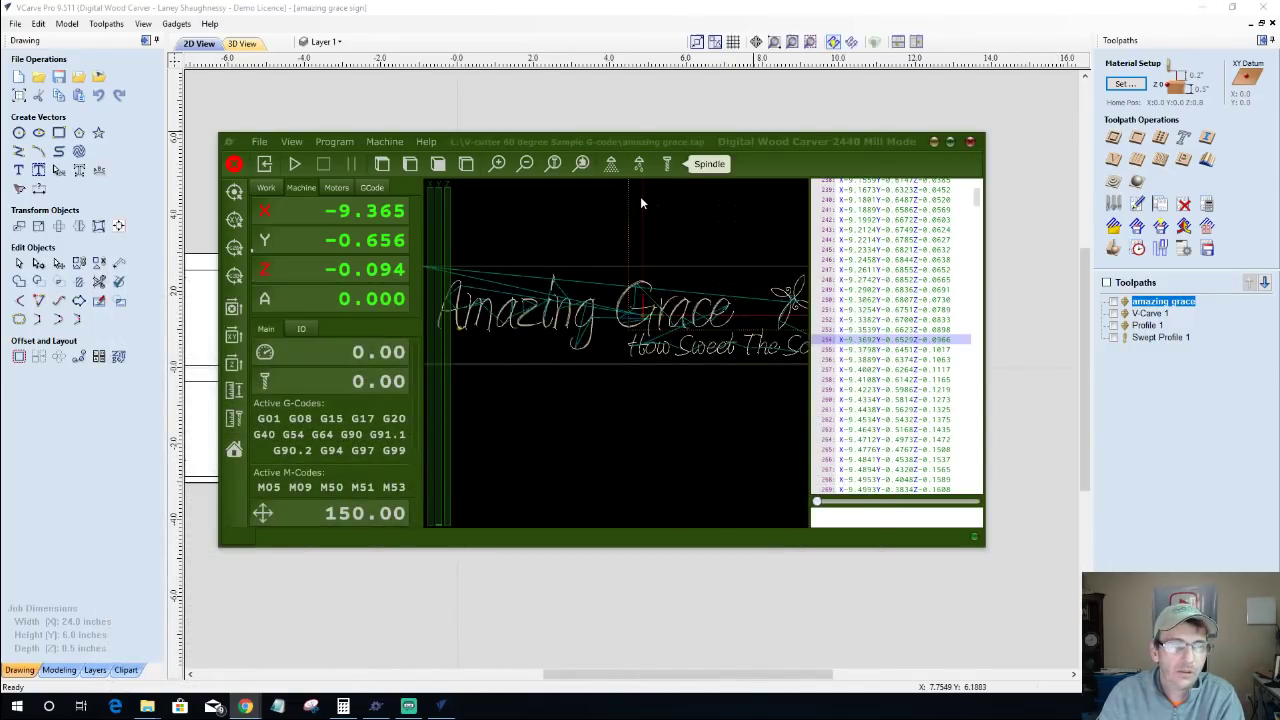
{"action": "left_click_drag", "start_coordinate": [723, 142], "coordinate": [718, 116]}
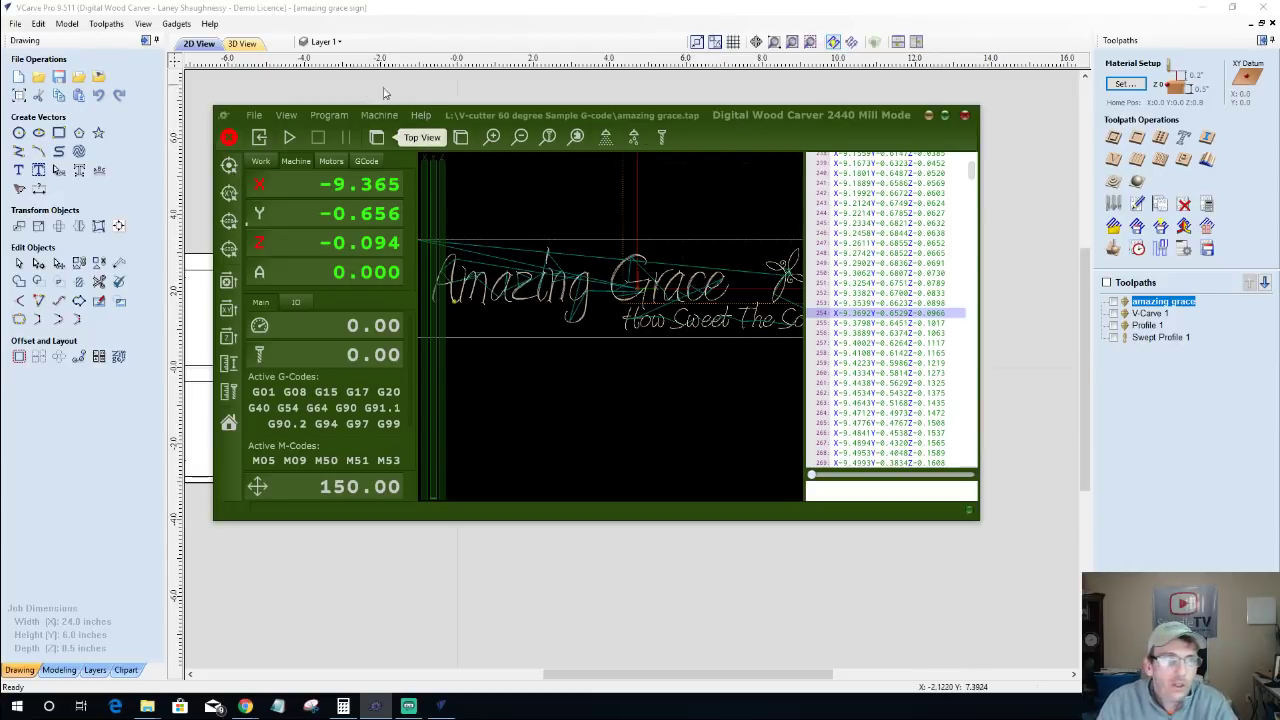
Step: Open File > Settings to show the Connection page with Simulation and the PlanetCNC MK3/4 controllers
{"action": "left_click", "coordinate": [421, 115]}
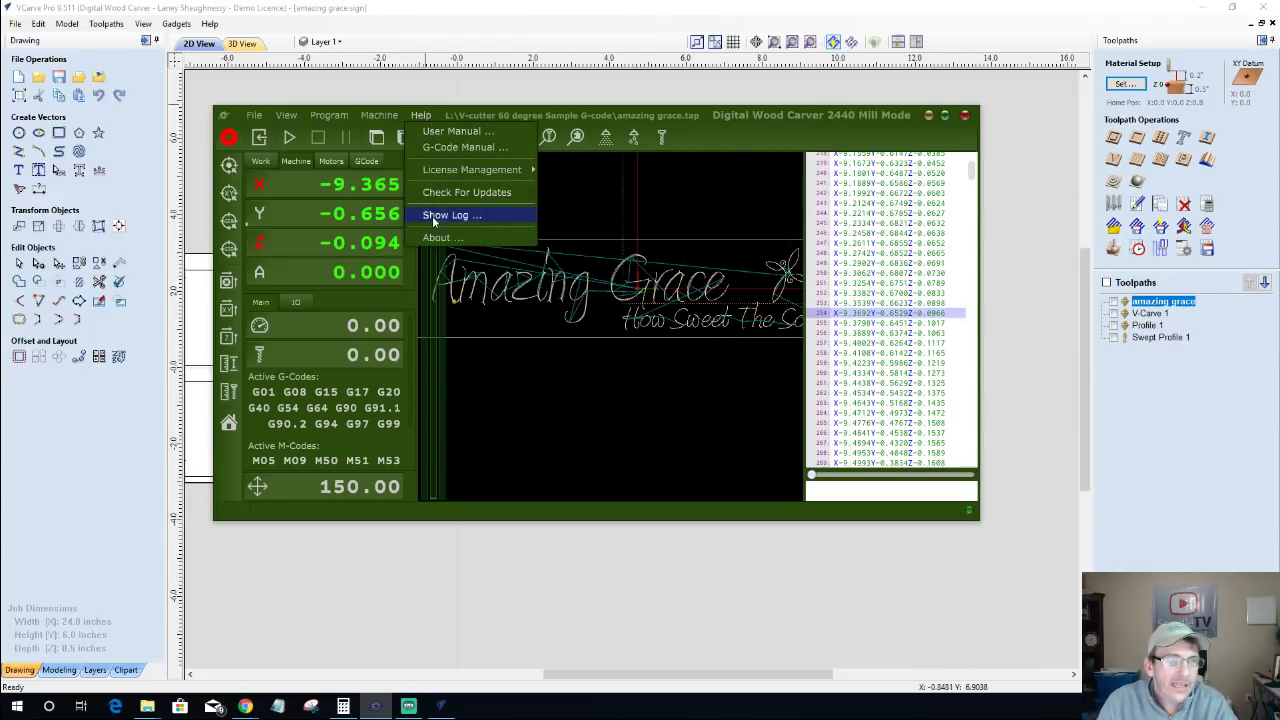
{"action": "mouse_move", "coordinate": [434, 177]}
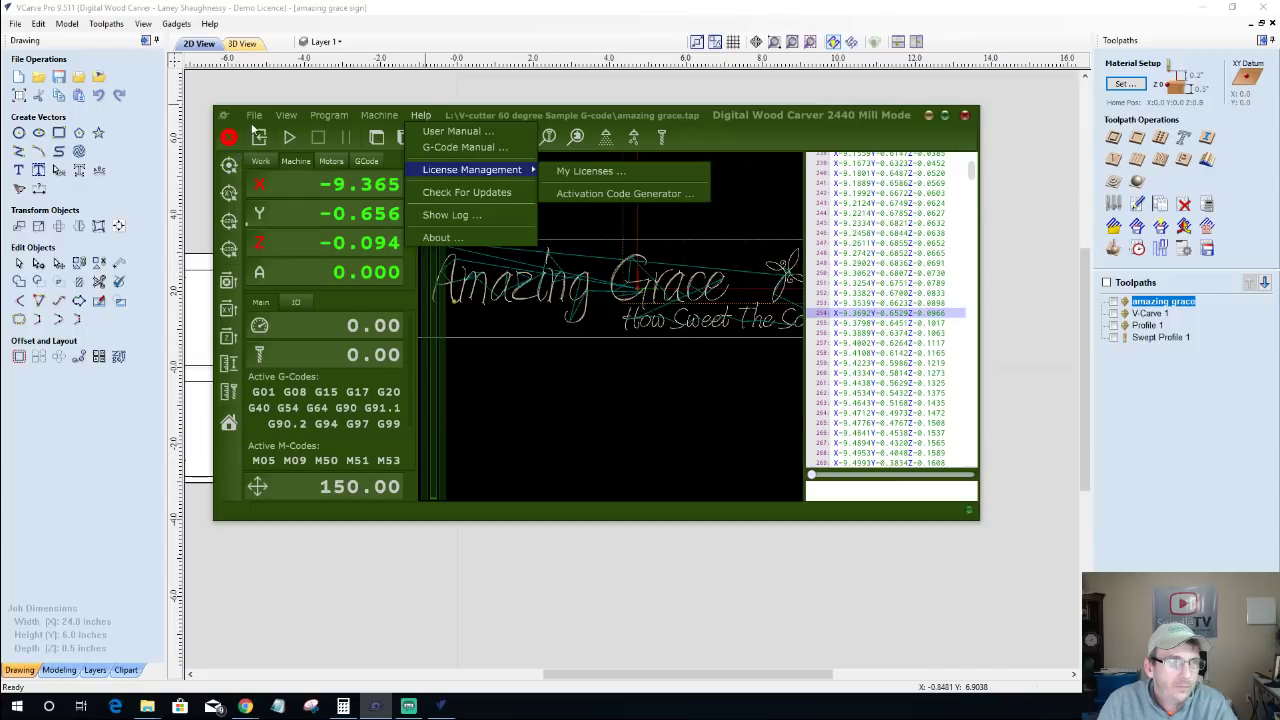
{"action": "left_click", "coordinate": [254, 116]}
{"action": "left_click", "coordinate": [254, 116]}
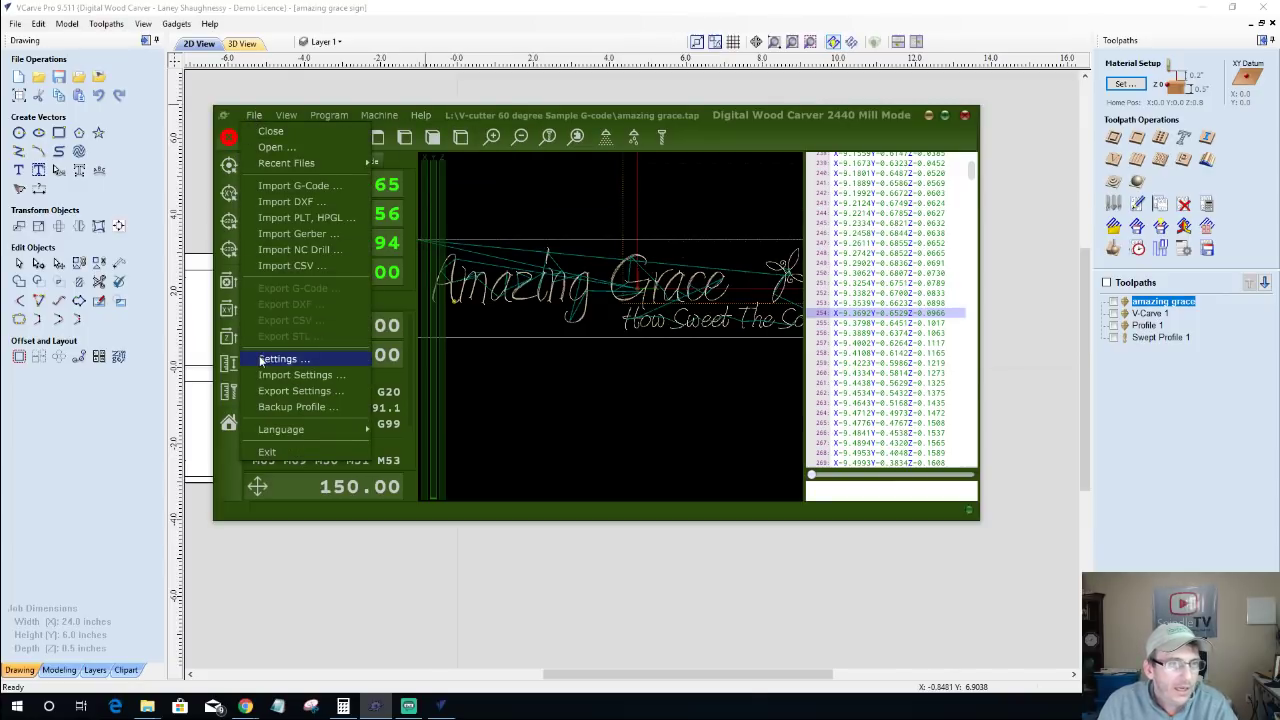
{"action": "left_click", "coordinate": [510, 336]}
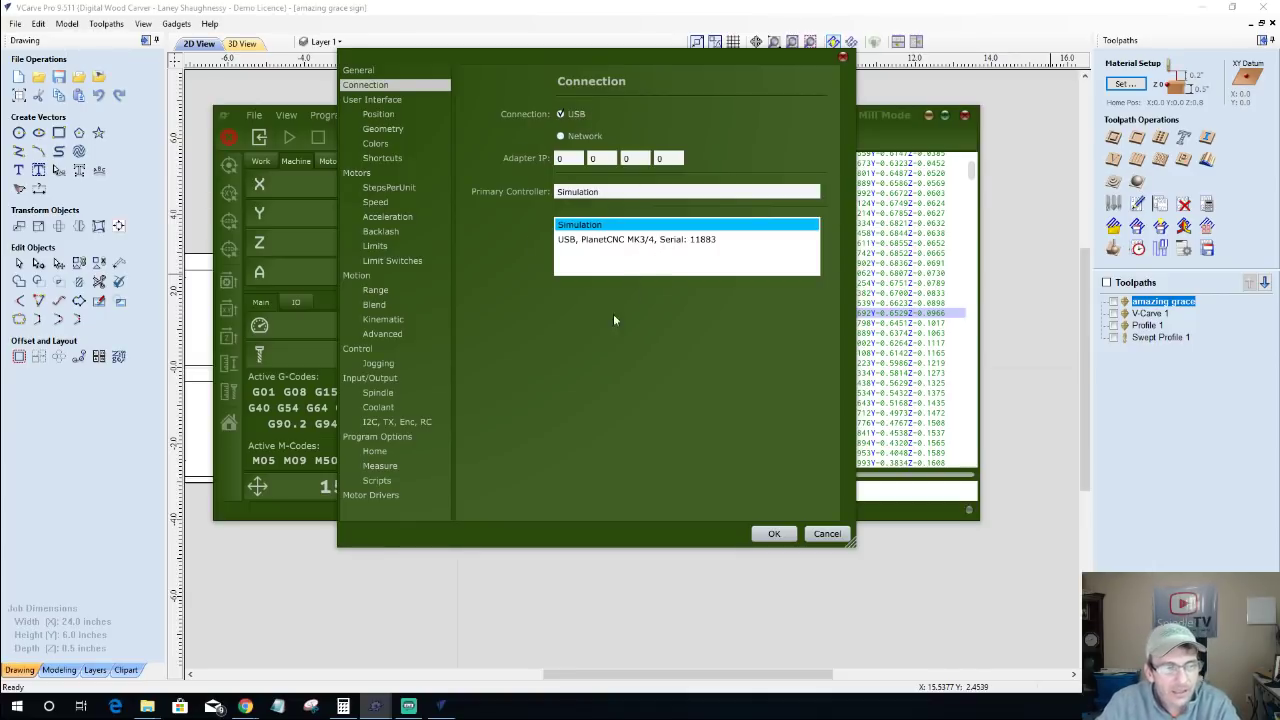
Step: In Chrome, go to the Digital Wood Carver website from the address bar
{"action": "mouse_move", "coordinate": [250, 705]}
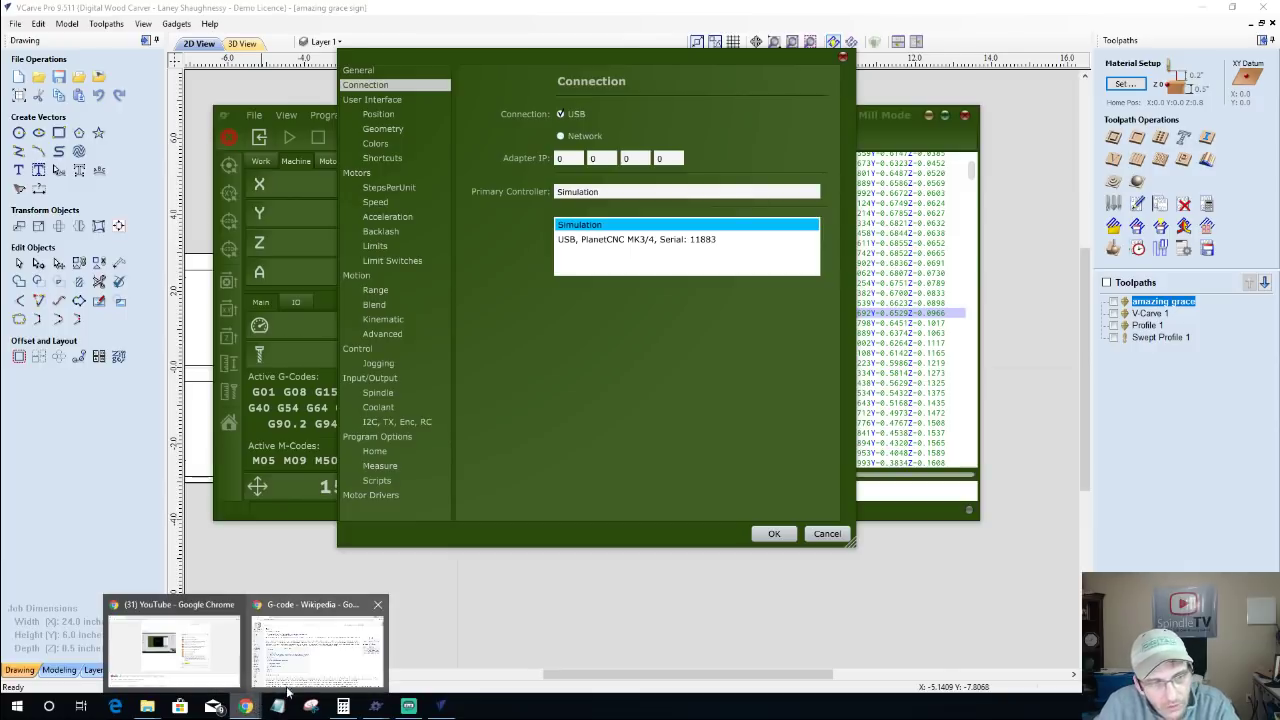
{"action": "left_click", "coordinate": [303, 625]}
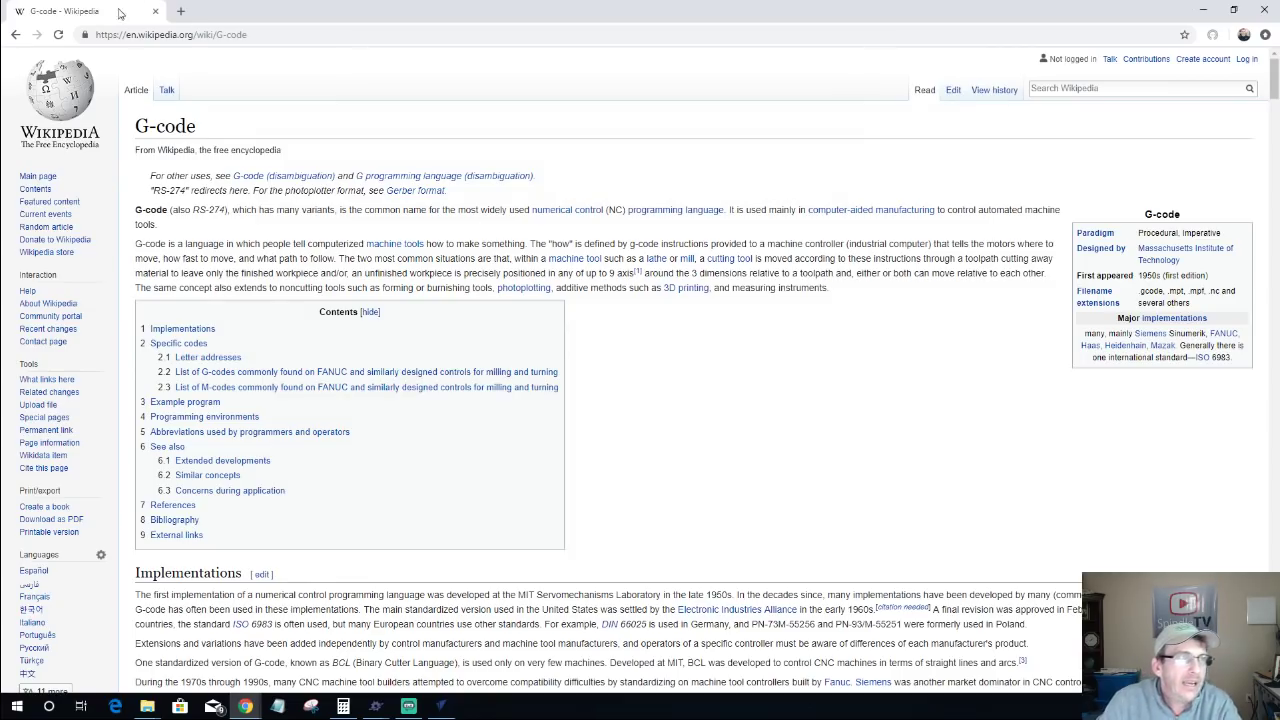
{"action": "left_click", "coordinate": [200, 35]}
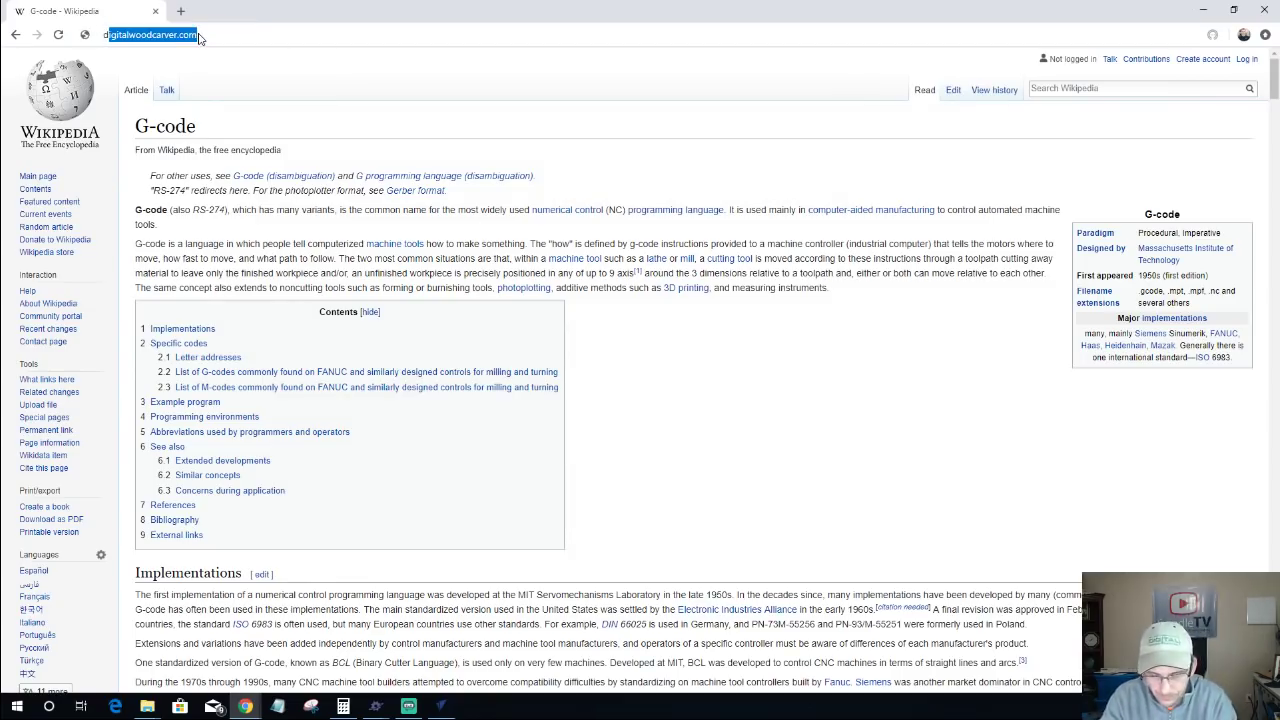
{"action": "type", "text": "digitsa"}
{"action": "key", "text": "BackSpace"}
{"action": "key", "text": "BackSpace"}
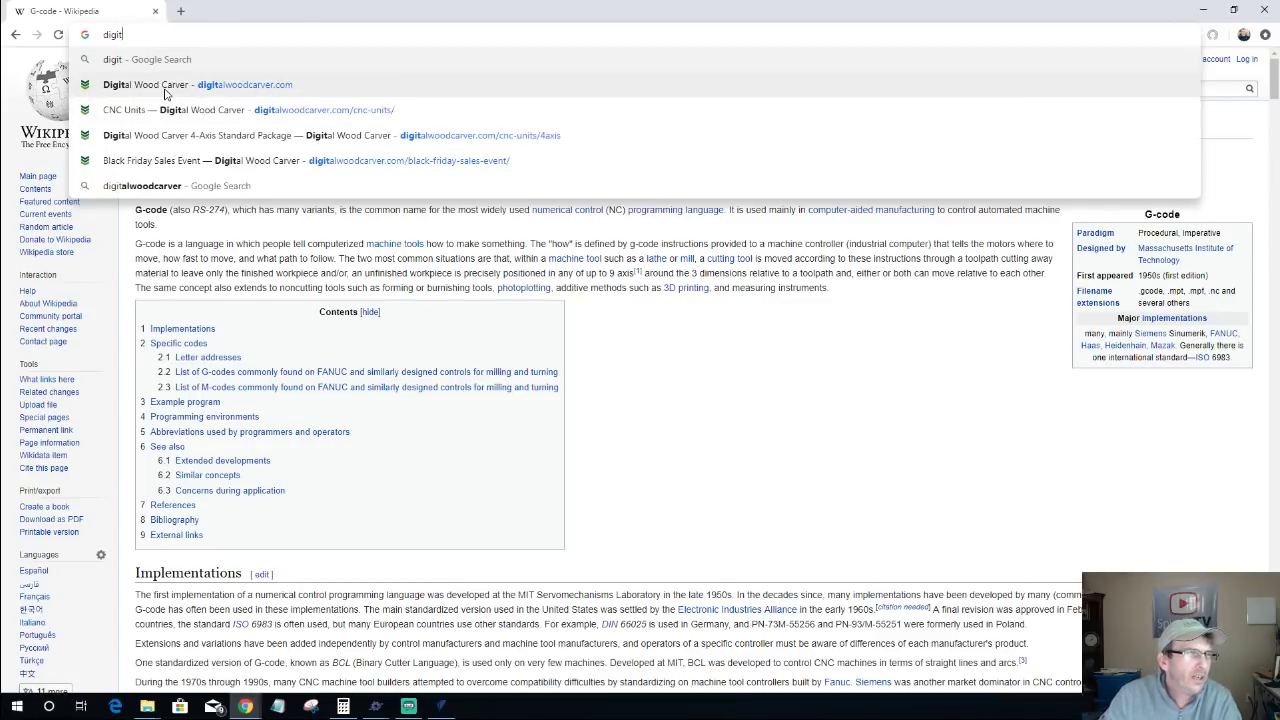
{"action": "left_click", "coordinate": [170, 86]}
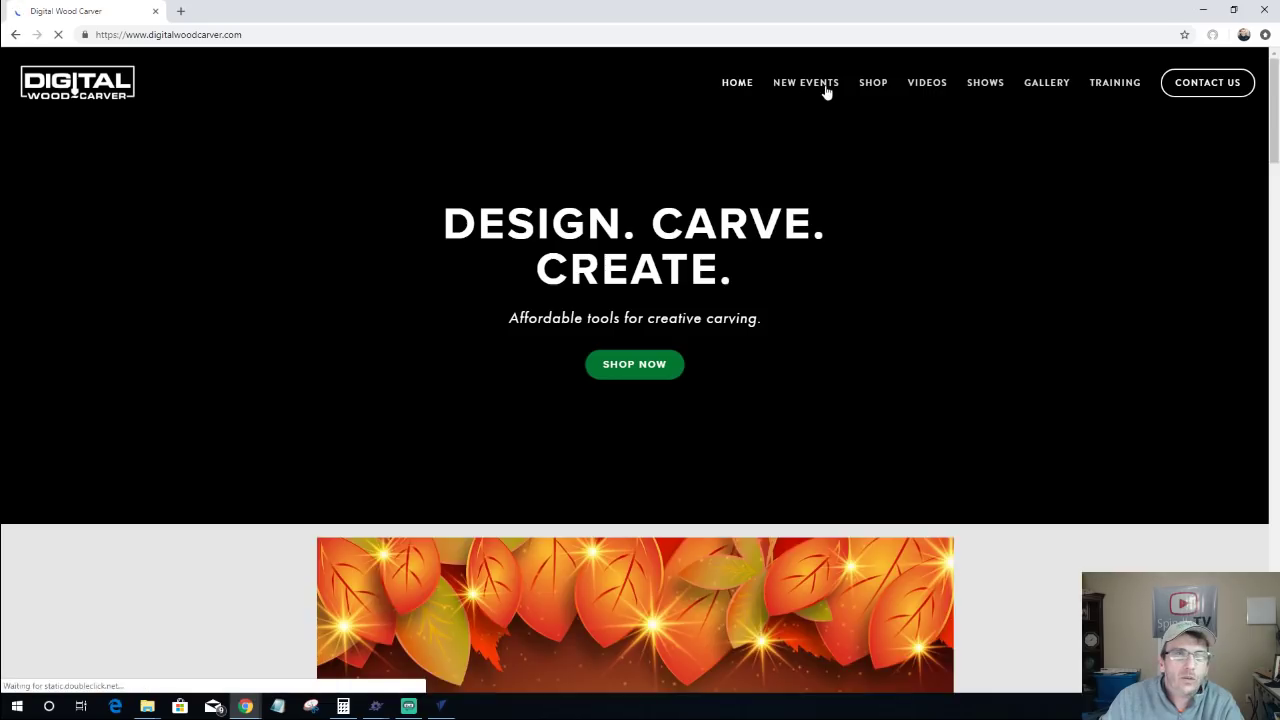
Step: Open Shop > Replacement Parts and browse to the MK3-4 PlanetCNC TNG Conversion Kit at $300.00
{"action": "mouse_move", "coordinate": [873, 120]}
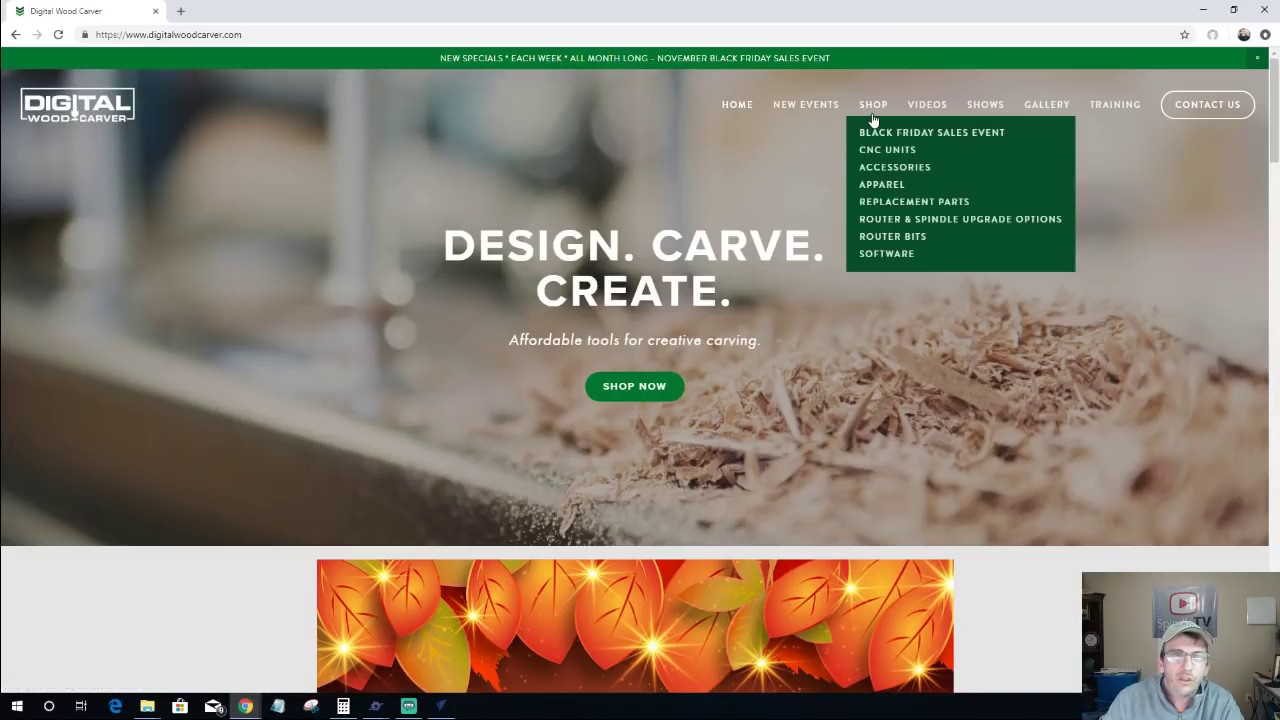
{"action": "left_click", "coordinate": [898, 203]}
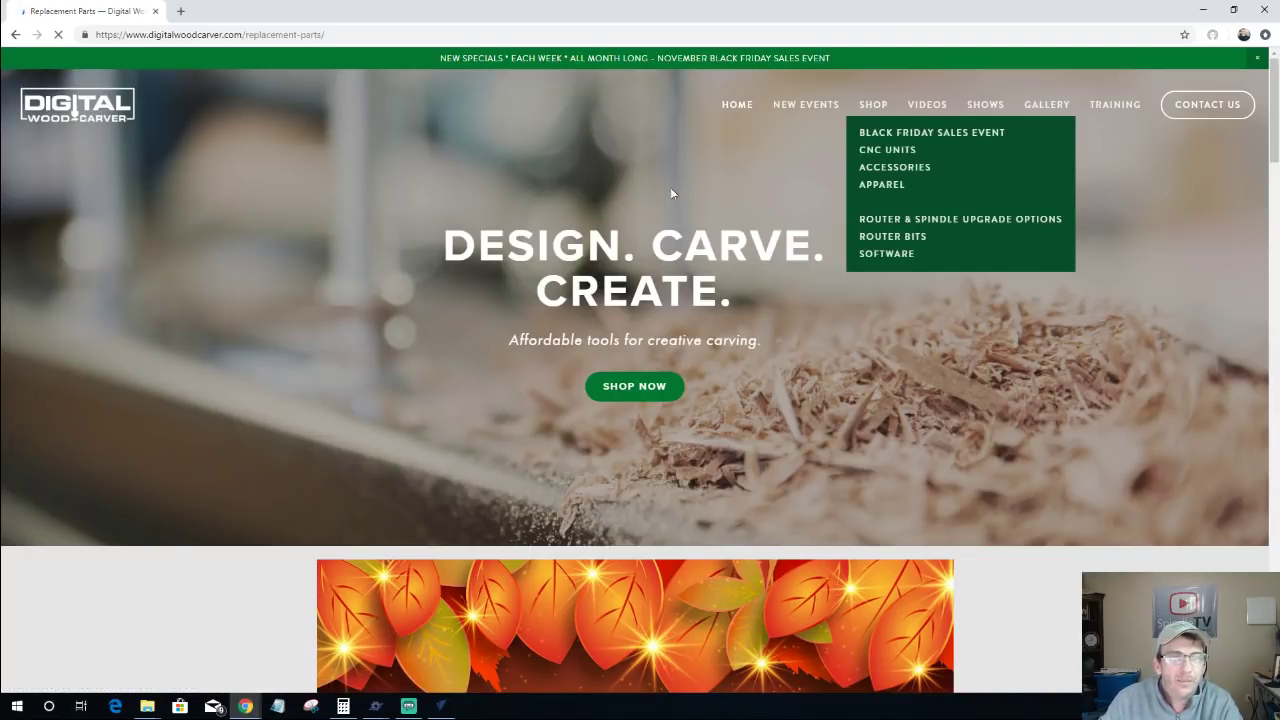
{"action": "scroll", "coordinate": [660, 243], "scroll_direction": "down", "scroll_amount": 10}
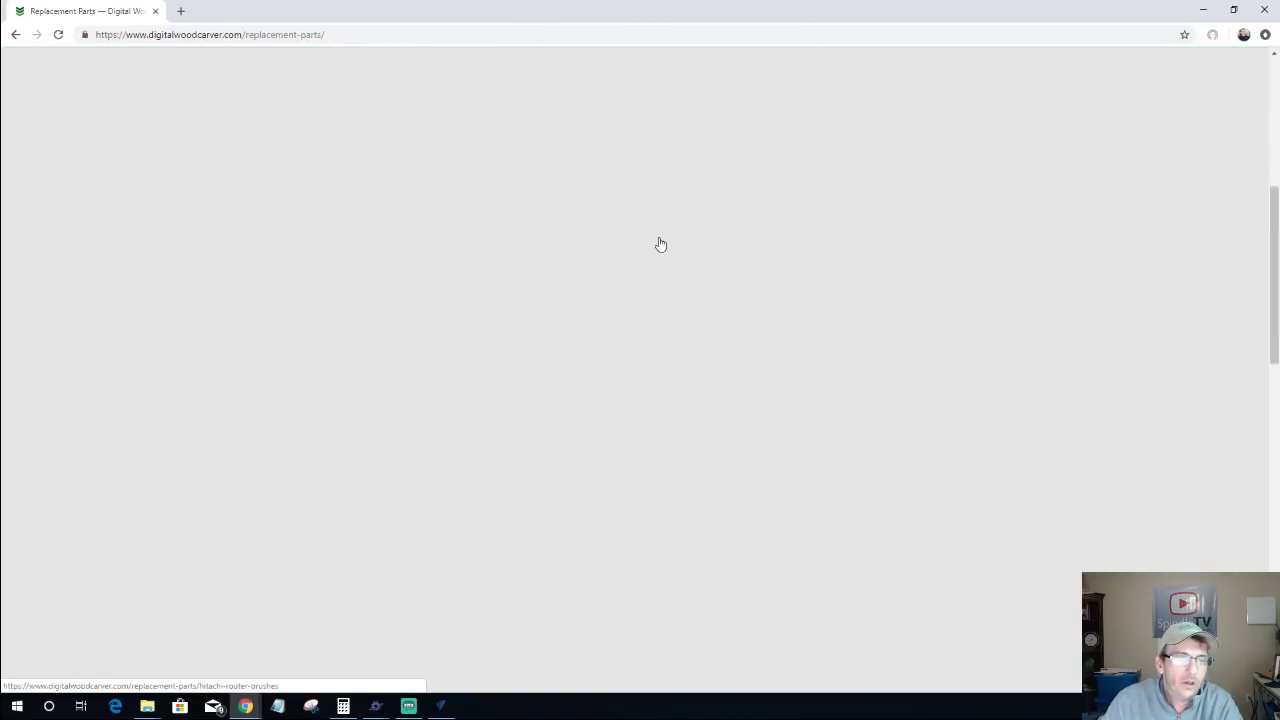
{"action": "scroll", "coordinate": [660, 243], "scroll_direction": "down", "scroll_amount": 6}
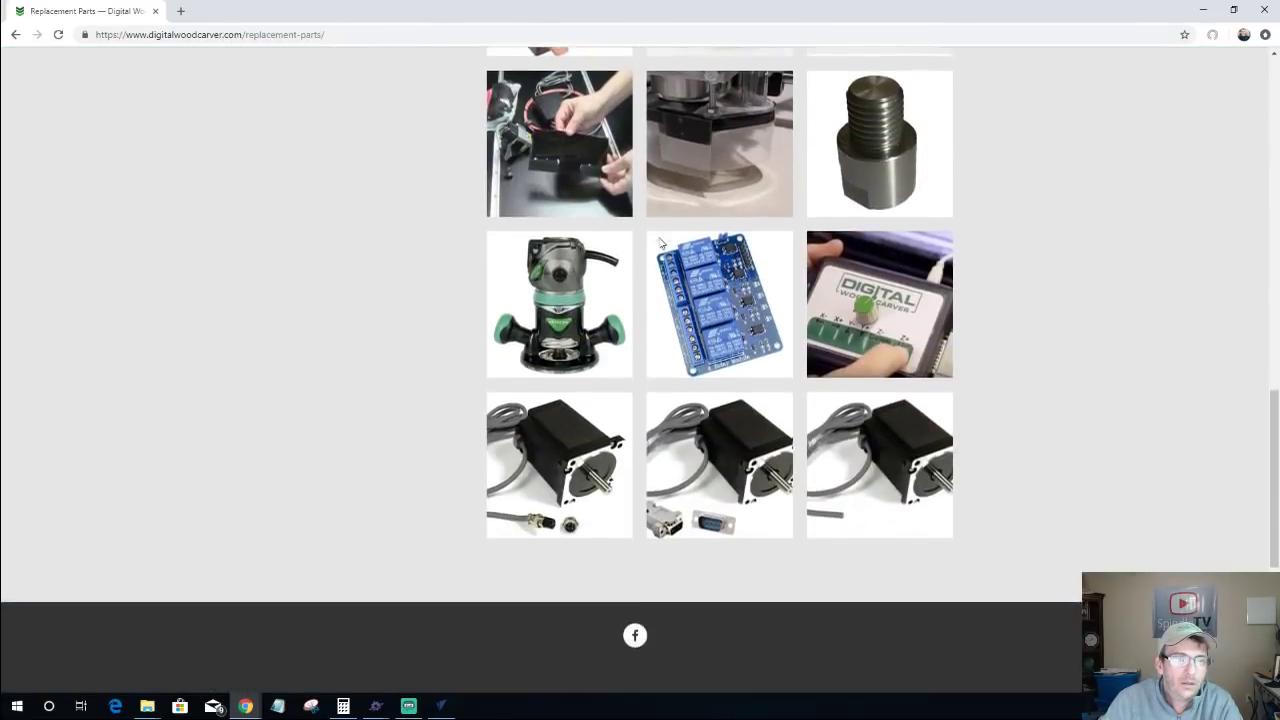
{"action": "scroll", "coordinate": [661, 243], "scroll_direction": "up", "scroll_amount": 2}
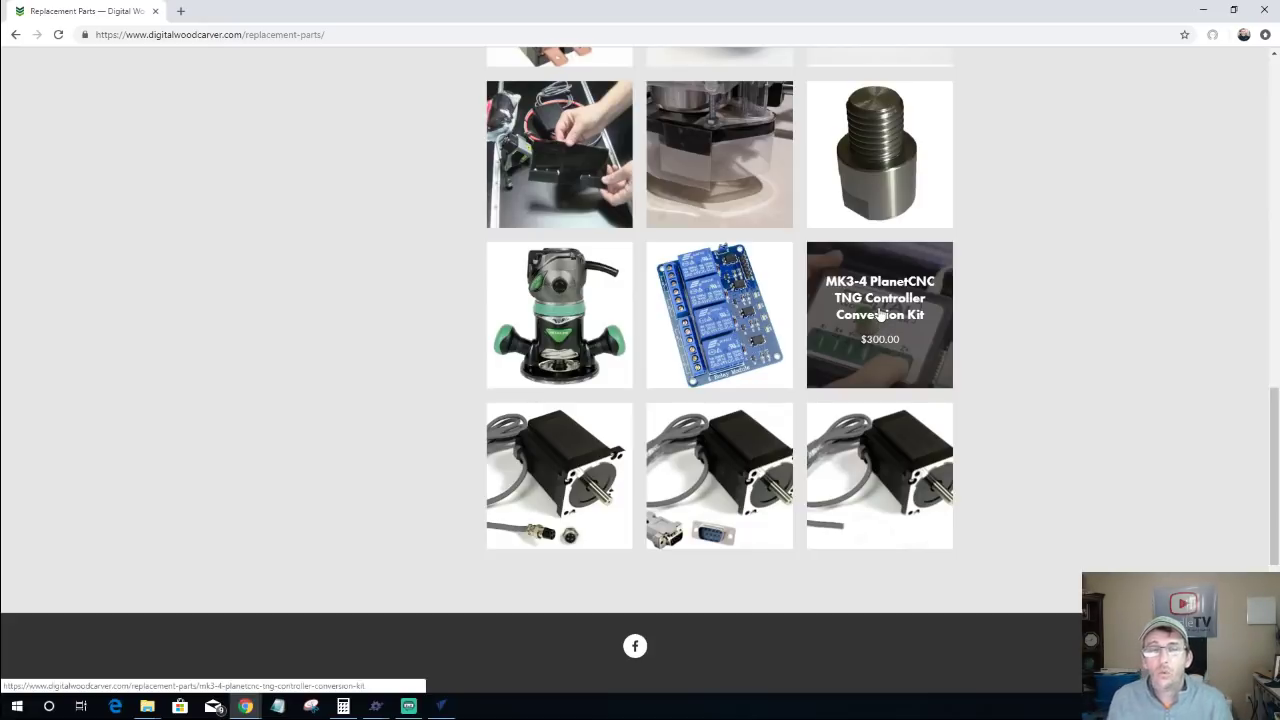
Step: Cancel the controller's Settings dialog, then bring up a new Chrome tab with the Planet CNC shortcut
{"action": "left_click", "coordinate": [1203, 10]}
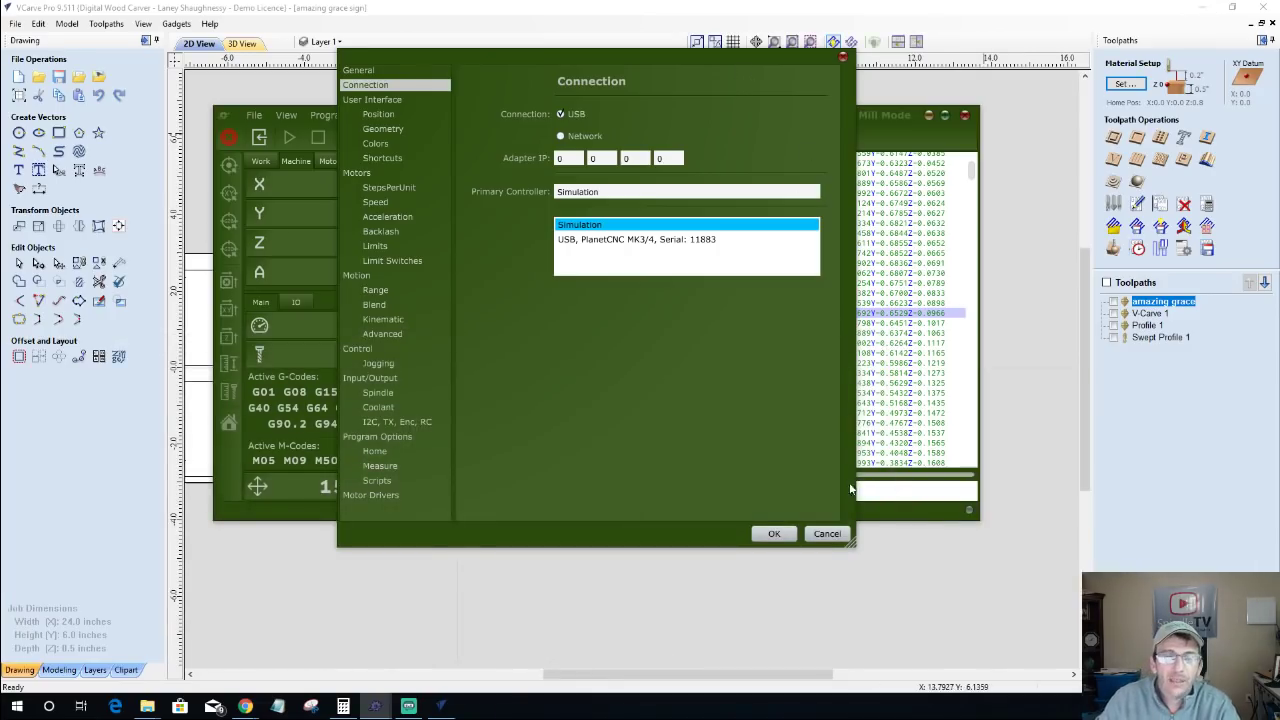
{"action": "left_click", "coordinate": [827, 534]}
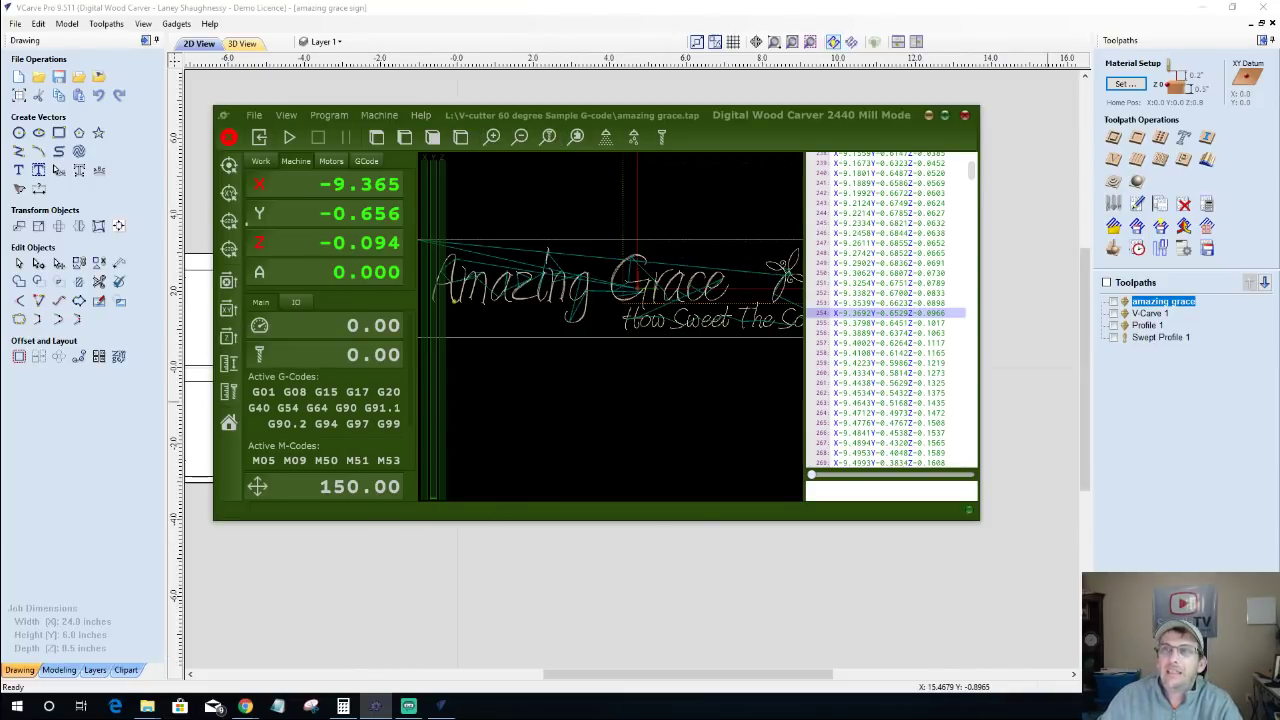
{"action": "key", "text": "alt+Tab"}
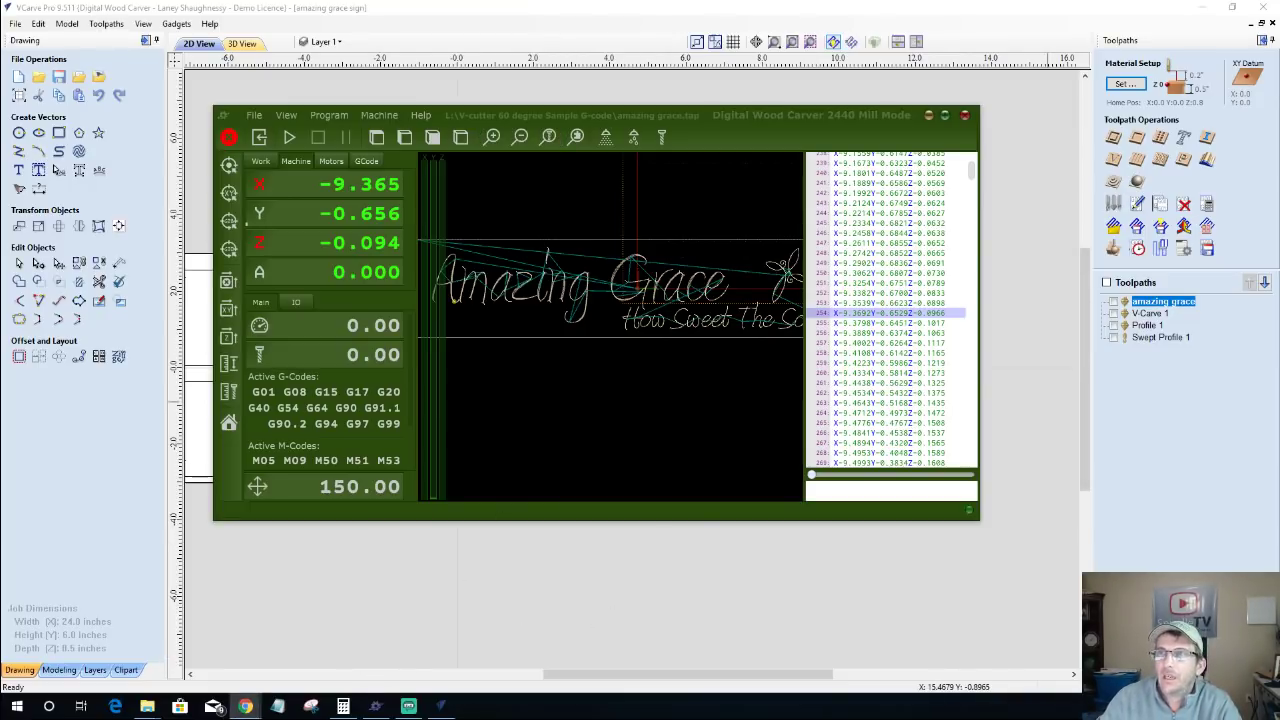
{"action": "key", "text": "alt+Tab"}
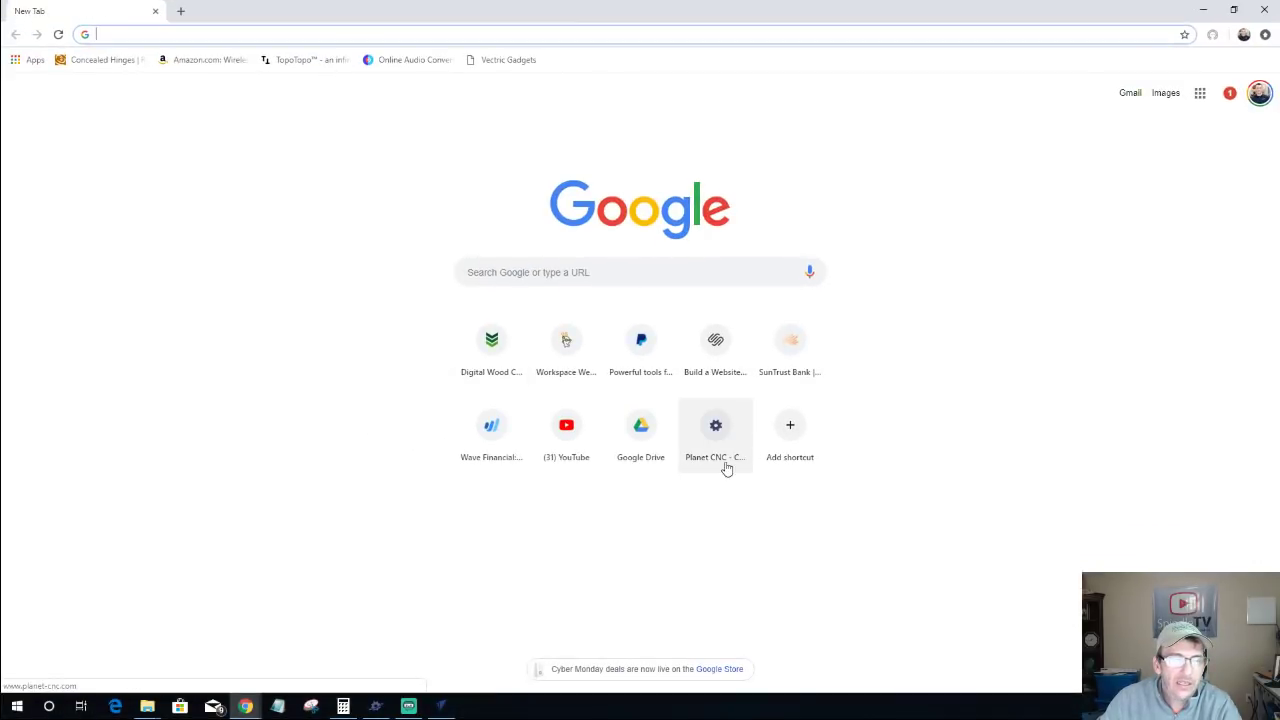
Step: Go to PlanetCNC's Software page and list the TNG 2018.9.17 downloads, driver and manual
{"action": "left_click", "coordinate": [716, 428]}
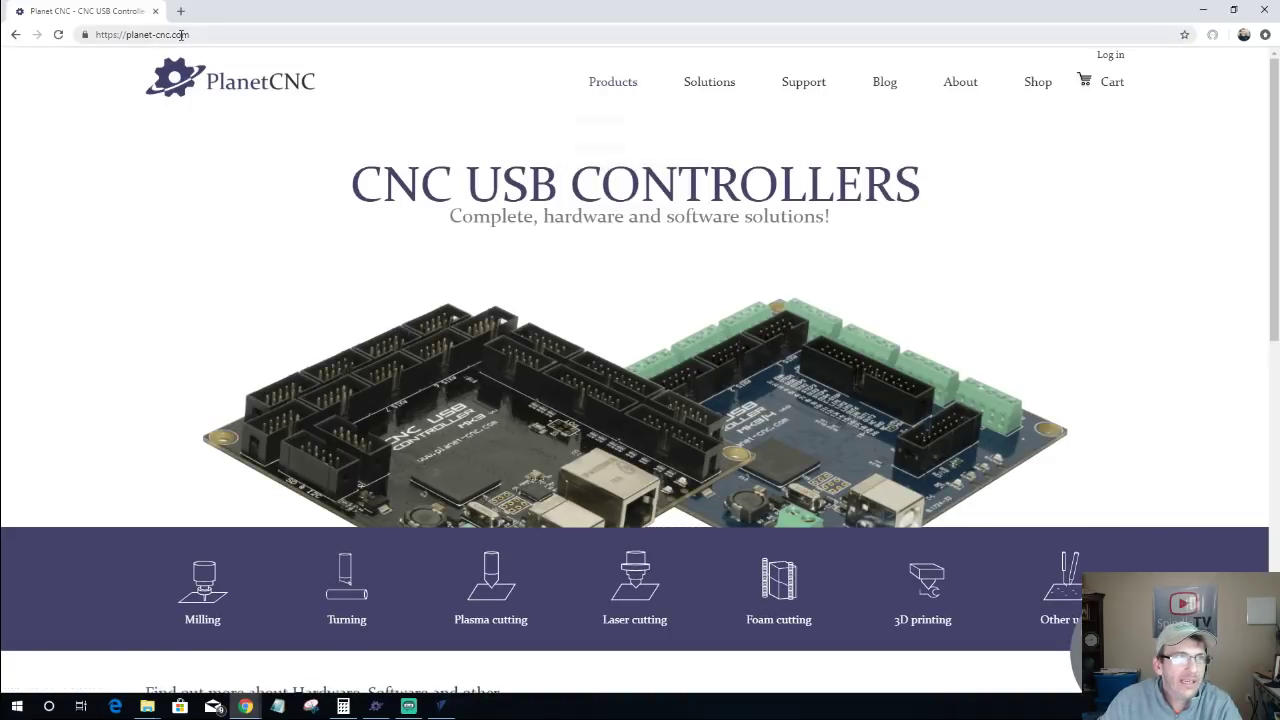
{"action": "mouse_move", "coordinate": [606, 88]}
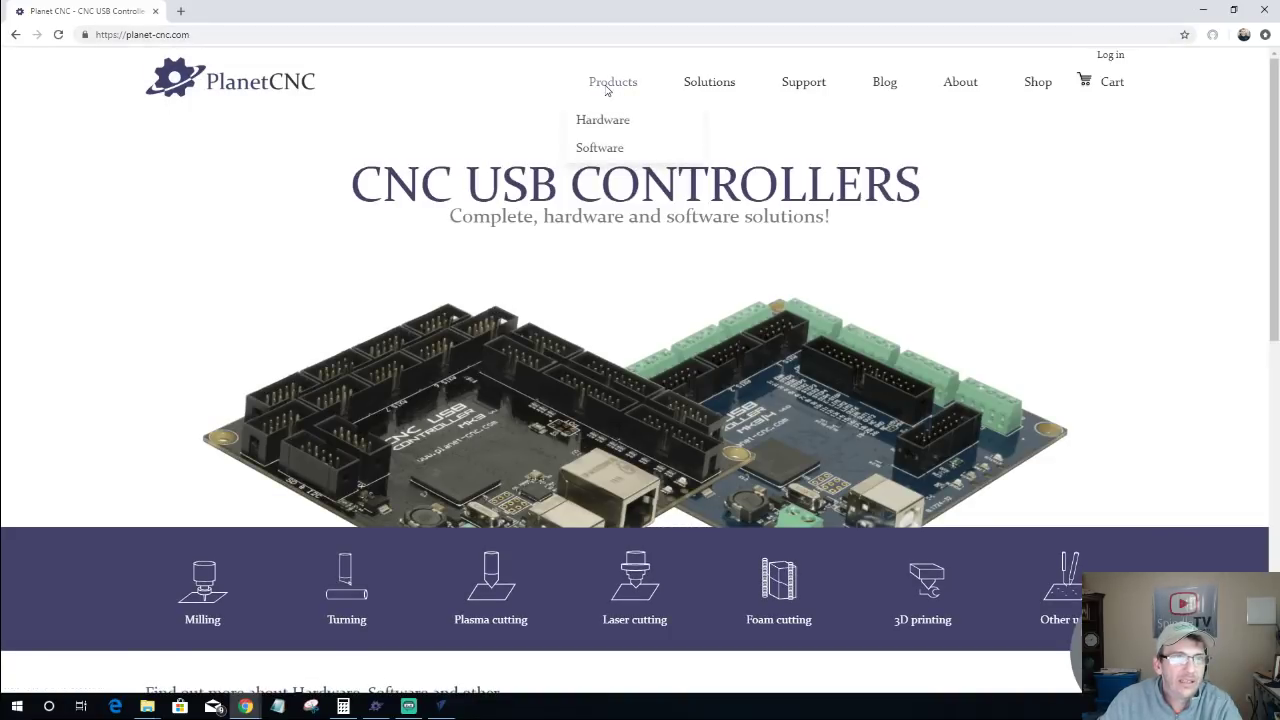
{"action": "left_click", "coordinate": [600, 147]}
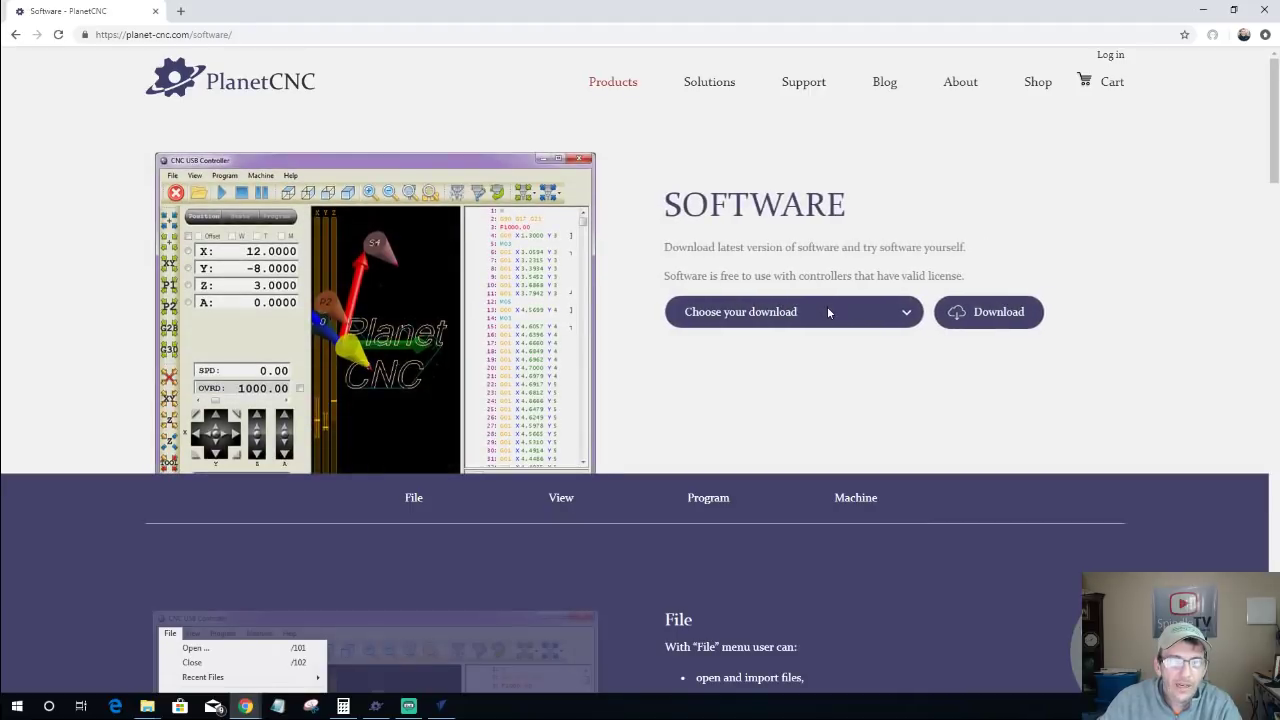
{"action": "left_click", "coordinate": [826, 309]}
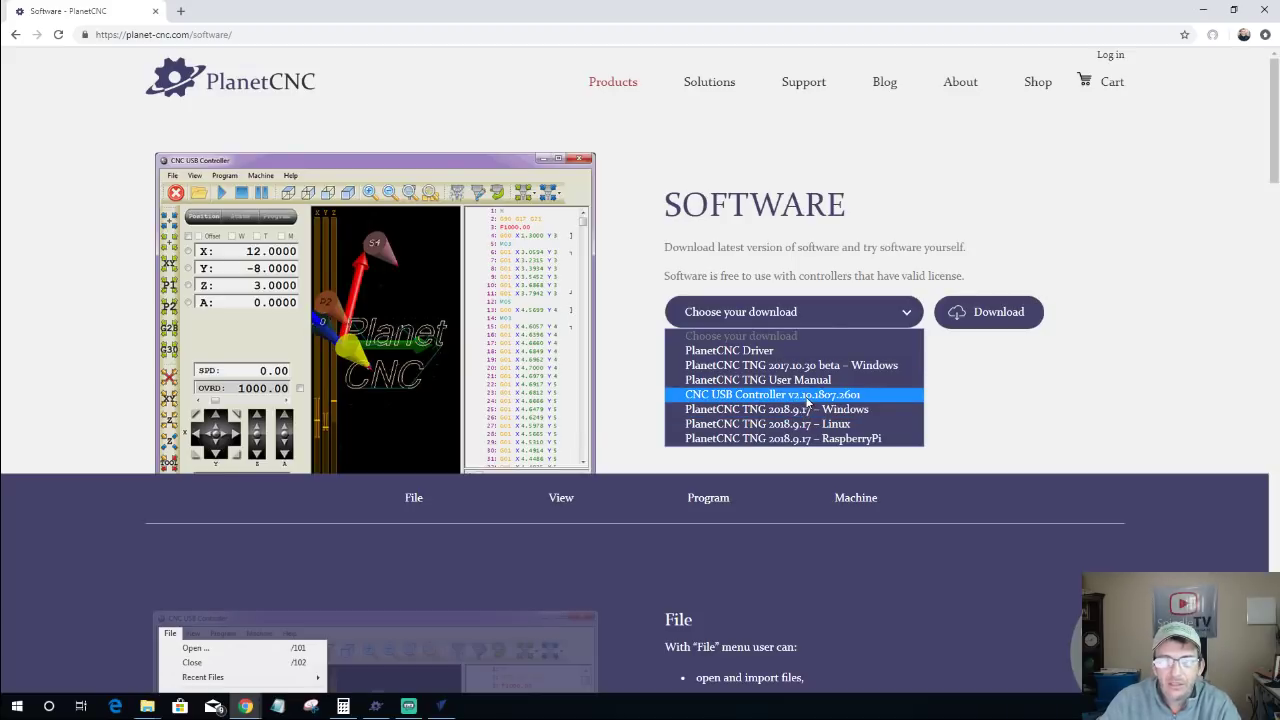
Step: Minimise Chrome and the controller window, then zoom out to show both notched board outlines
{"action": "left_click", "coordinate": [1201, 14]}
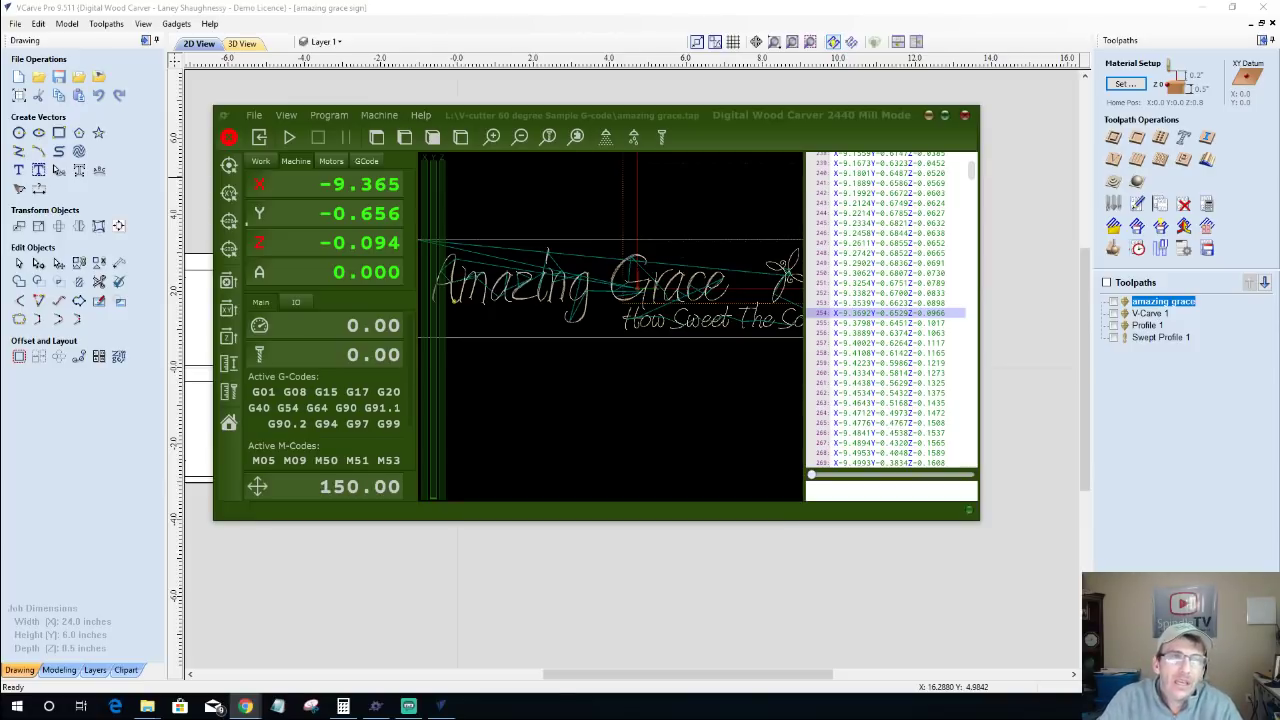
{"action": "left_click", "coordinate": [928, 115]}
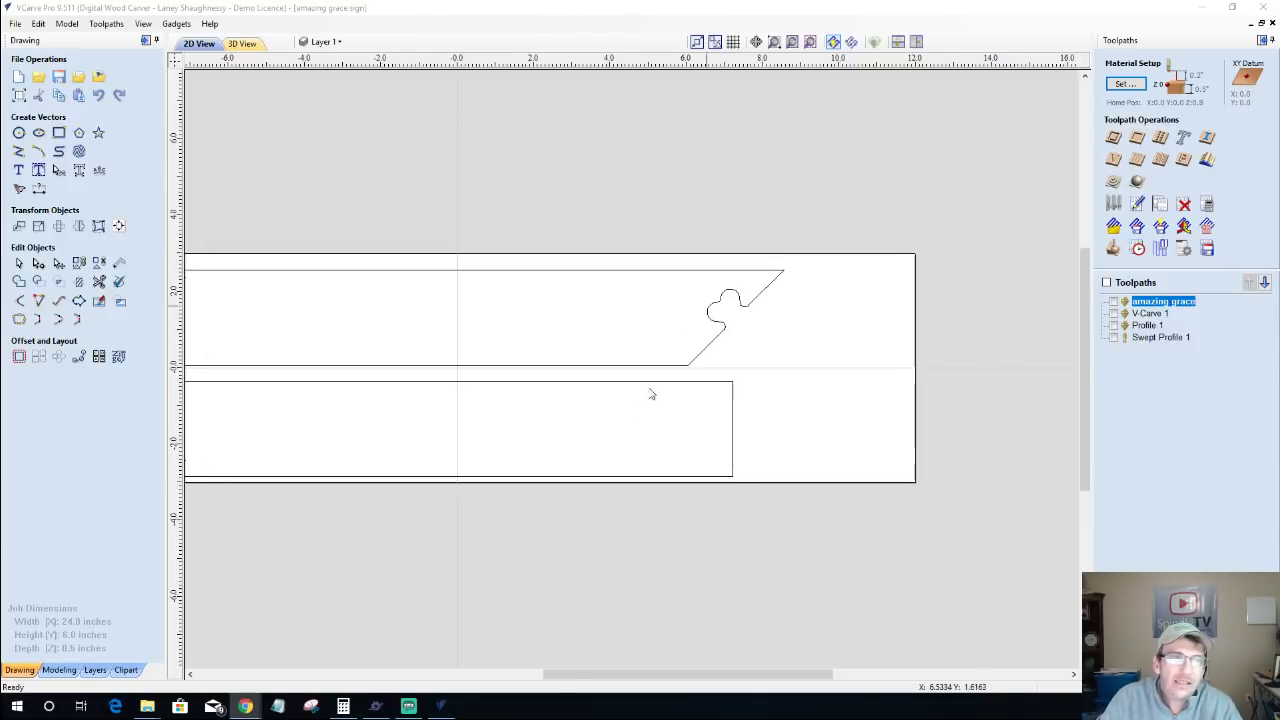
{"action": "scroll", "coordinate": [700, 370], "scroll_direction": "down", "scroll_amount": 3}
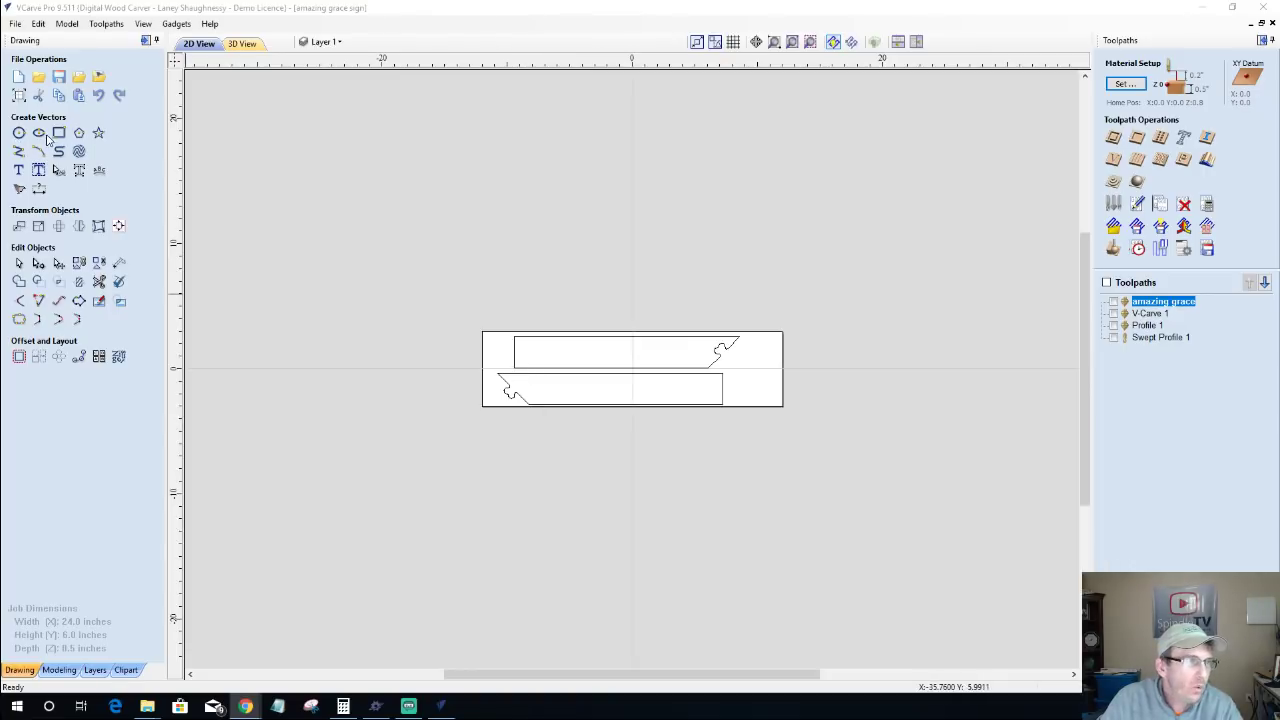
Step: Draw a 36.75 x 2.5 base bar, a small block, a thin plate and a 14.25 x 16 board
{"action": "left_click", "coordinate": [58, 133]}
{"action": "mouse_move", "coordinate": [522, 175]}
{"action": "left_mouse_down"}
{"action": "mouse_move", "coordinate": [751, 251]}
{"action": "mouse_move", "coordinate": [935, 264]}
{"action": "mouse_move", "coordinate": [934, 229]}
{"action": "mouse_move", "coordinate": [981, 204]}
{"action": "left_mouse_up"}
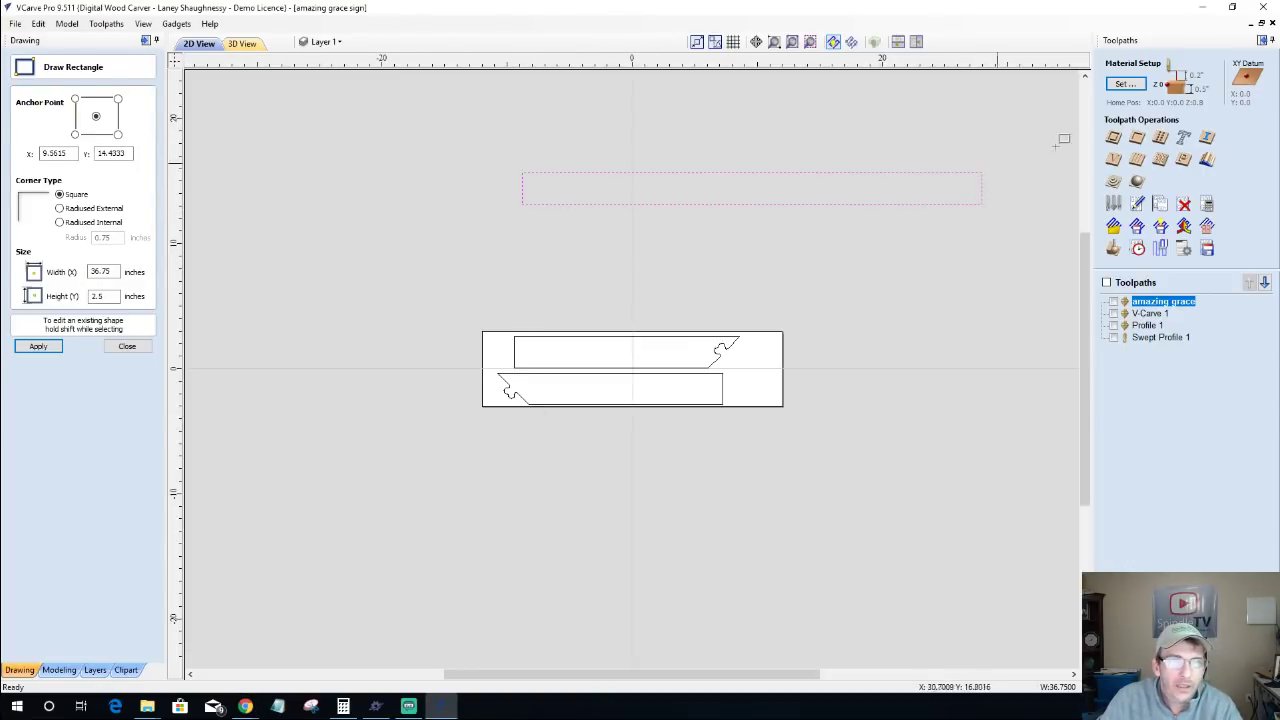
{"action": "left_click_drag", "start_coordinate": [1086, 300], "coordinate": [1085, 240]}
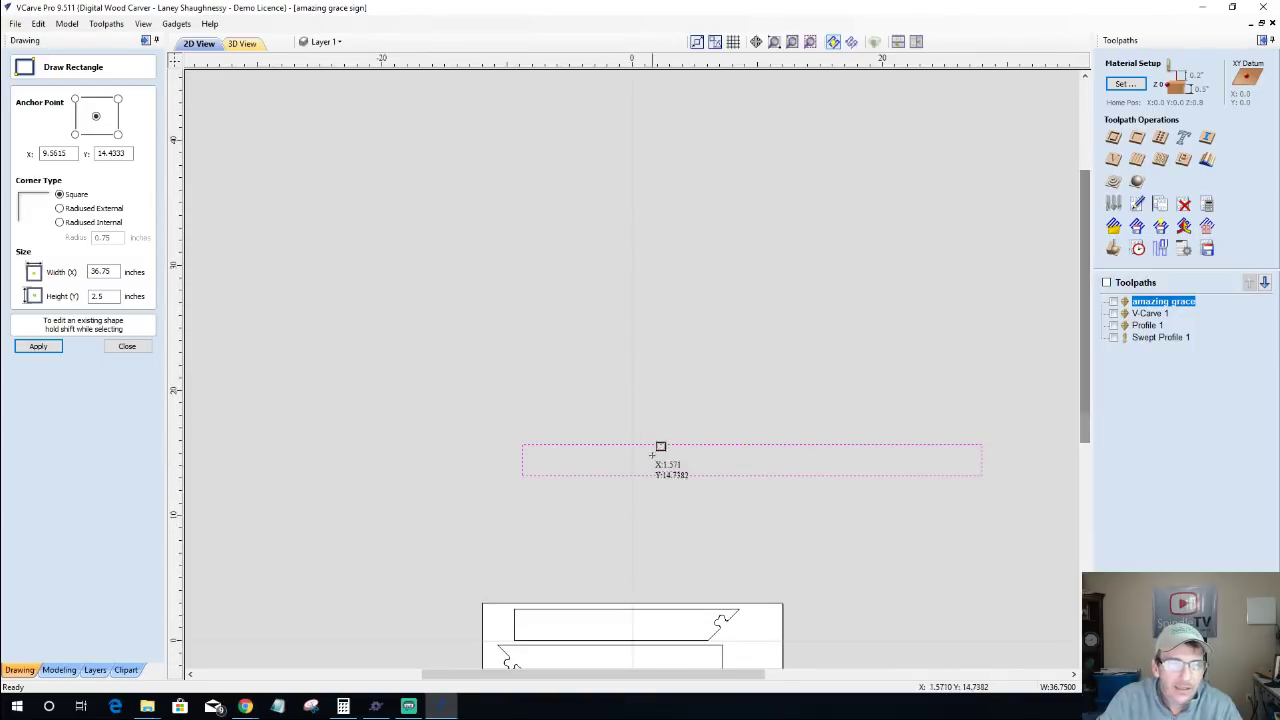
{"action": "left_click_drag", "start_coordinate": [724, 407], "coordinate": [761, 436]}
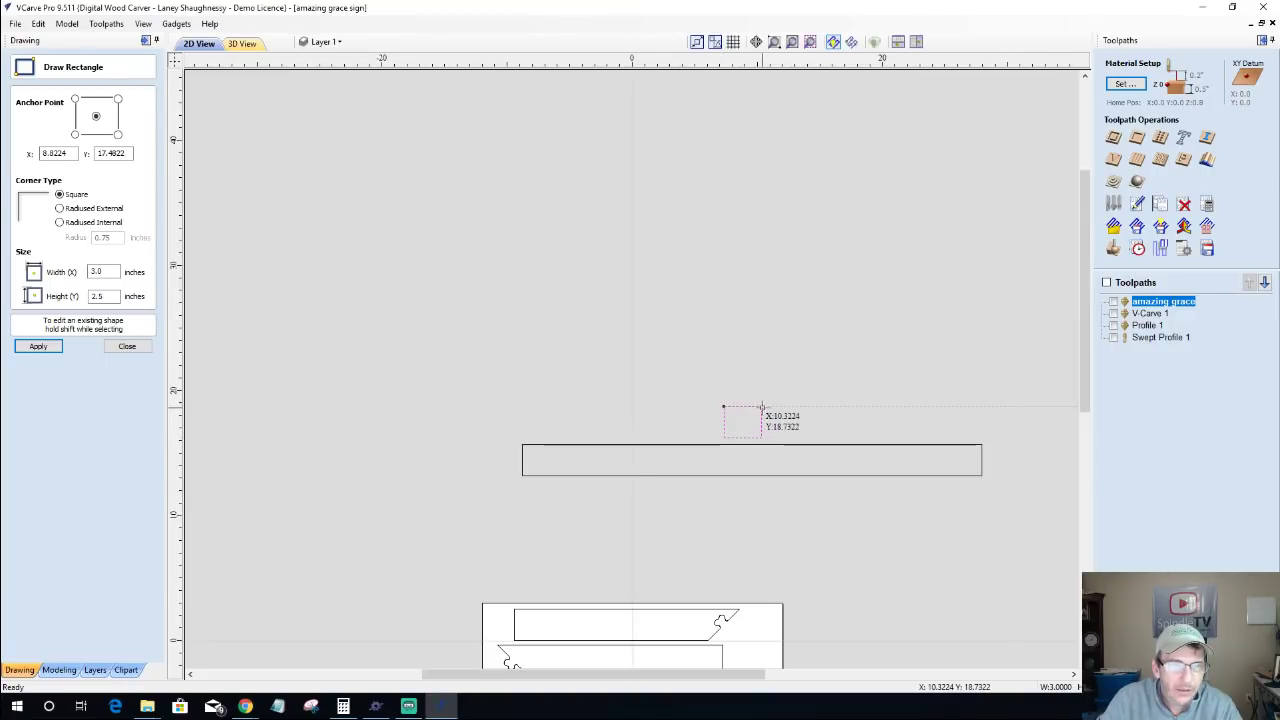
{"action": "left_click_drag", "start_coordinate": [773, 408], "coordinate": [710, 388]}
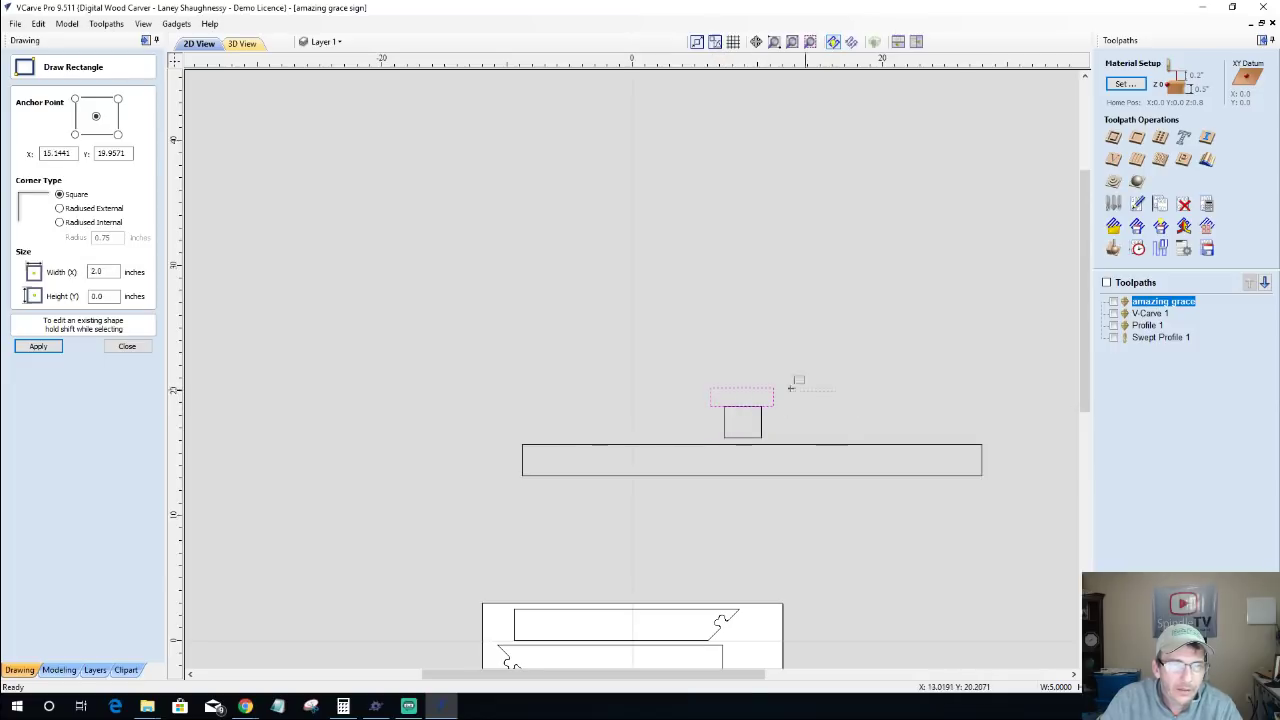
{"action": "left_click_drag", "start_coordinate": [835, 391], "coordinate": [657, 191]}
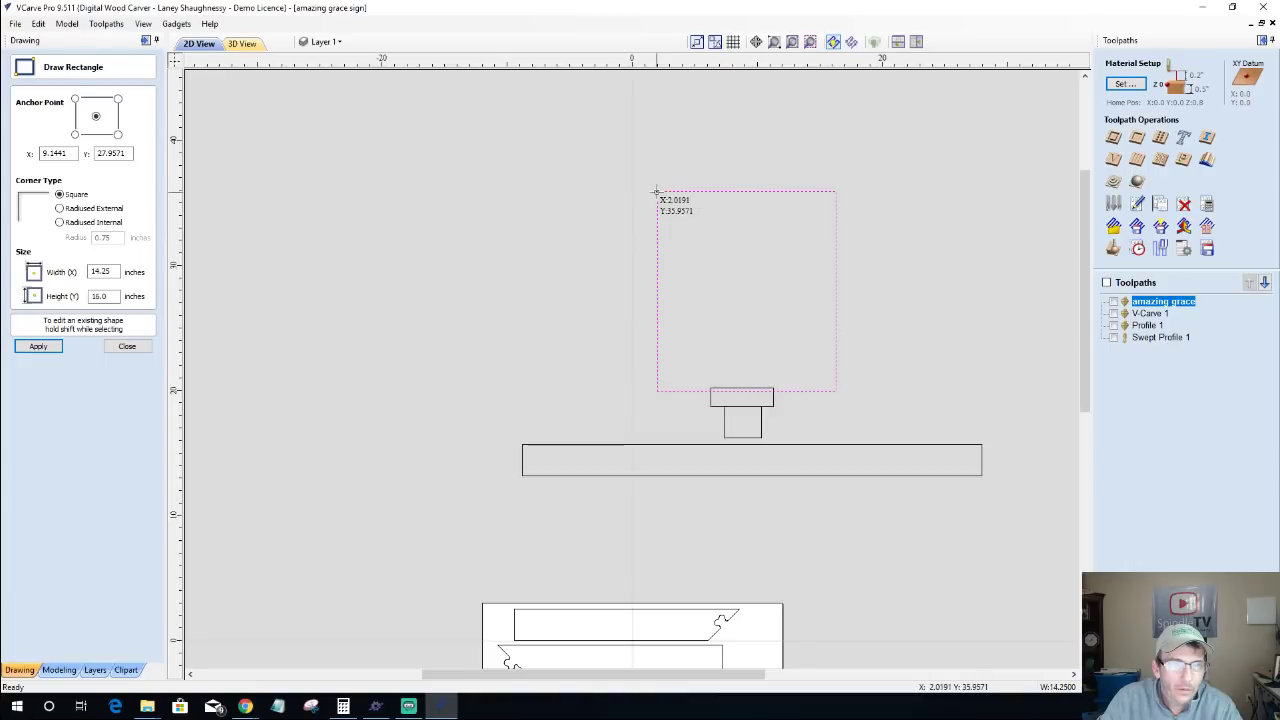
{"action": "left_click", "coordinate": [120, 347]}
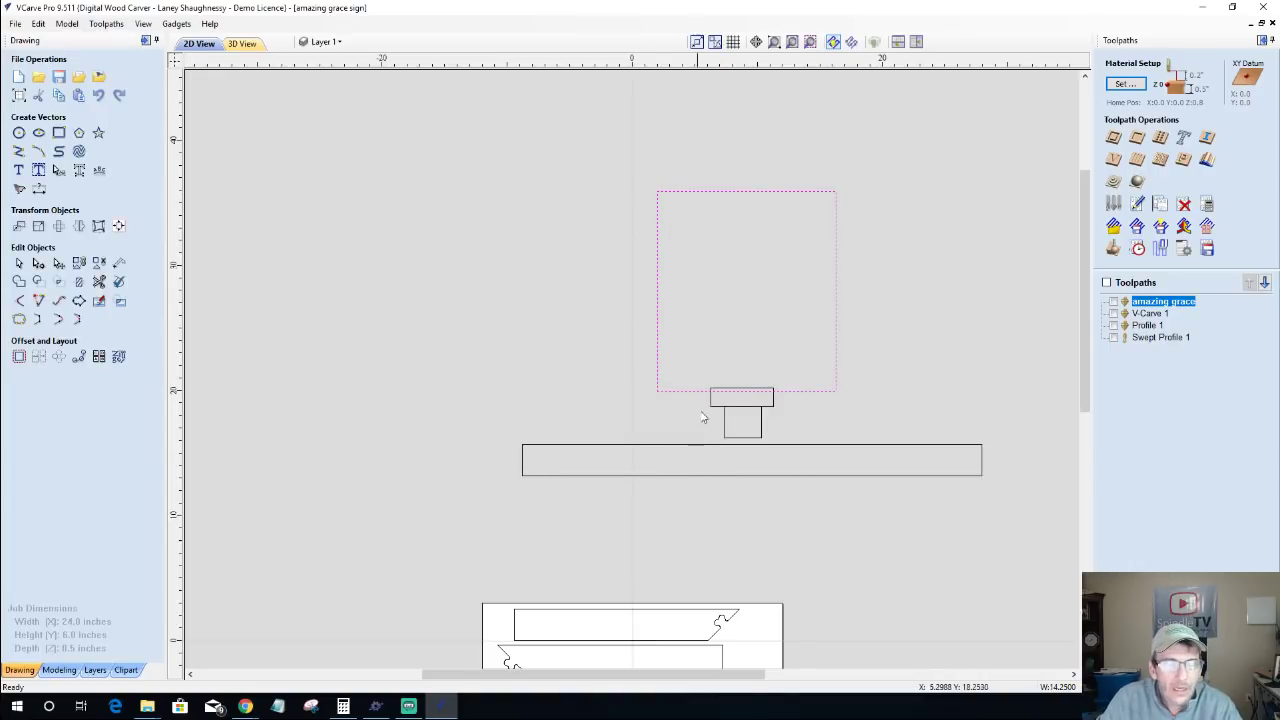
Step: Centre the tenon box under the shoulder box, then centre both under the sign board
{"action": "scroll", "coordinate": [733, 400], "scroll_direction": "up", "scroll_amount": 2}
{"action": "scroll", "coordinate": [733, 404], "scroll_direction": "up", "scroll_amount": 2}
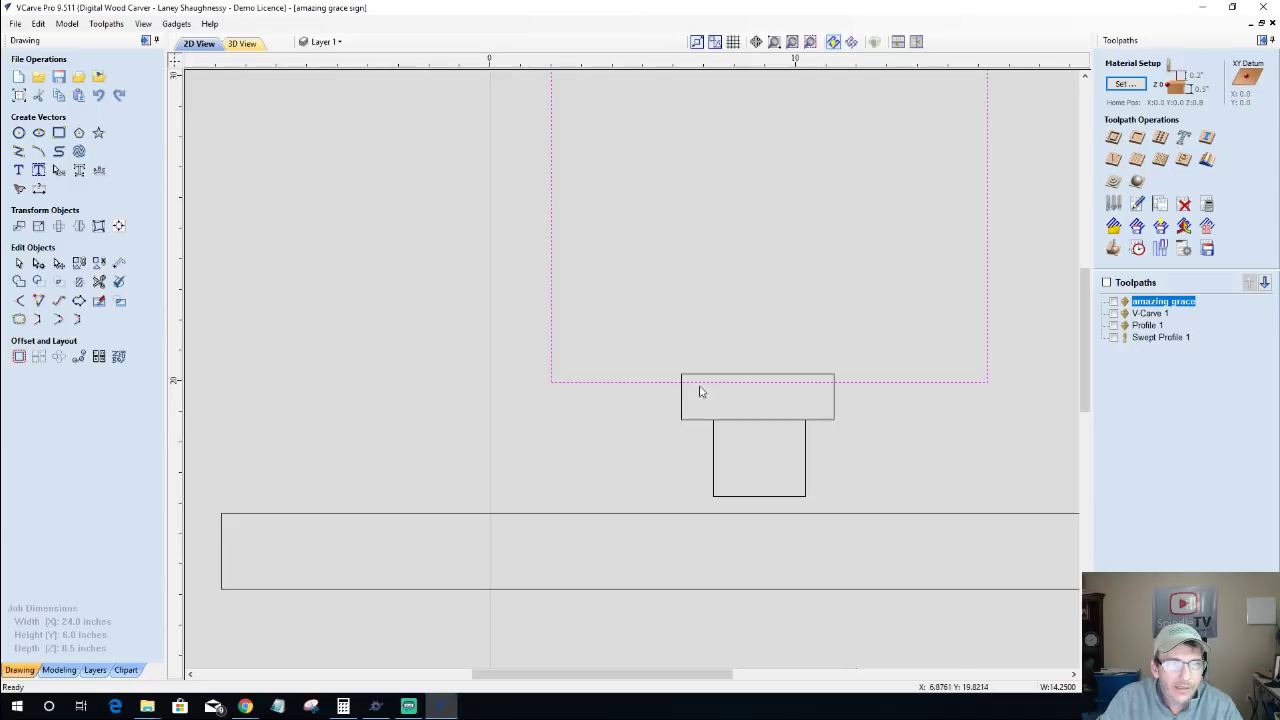
{"action": "left_click", "coordinate": [771, 471]}
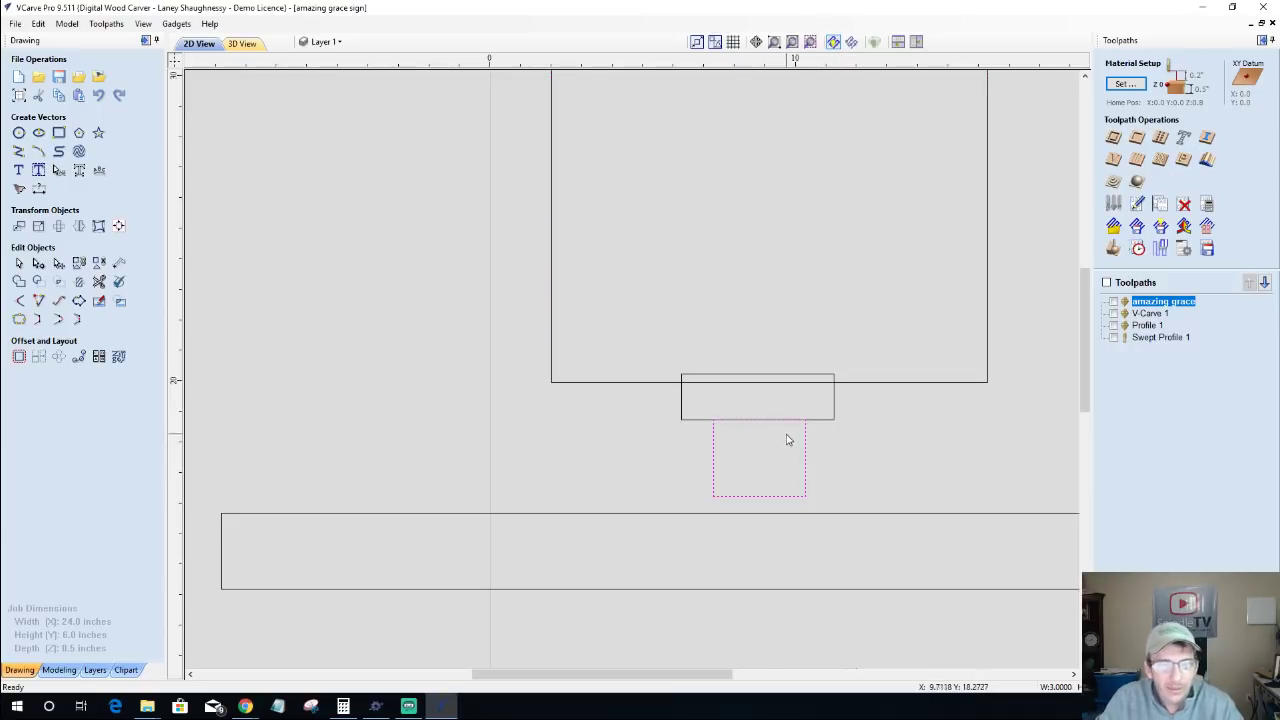
{"action": "left_click", "coordinate": [682, 410], "text": "shift"}
{"action": "left_click", "coordinate": [118, 226]}
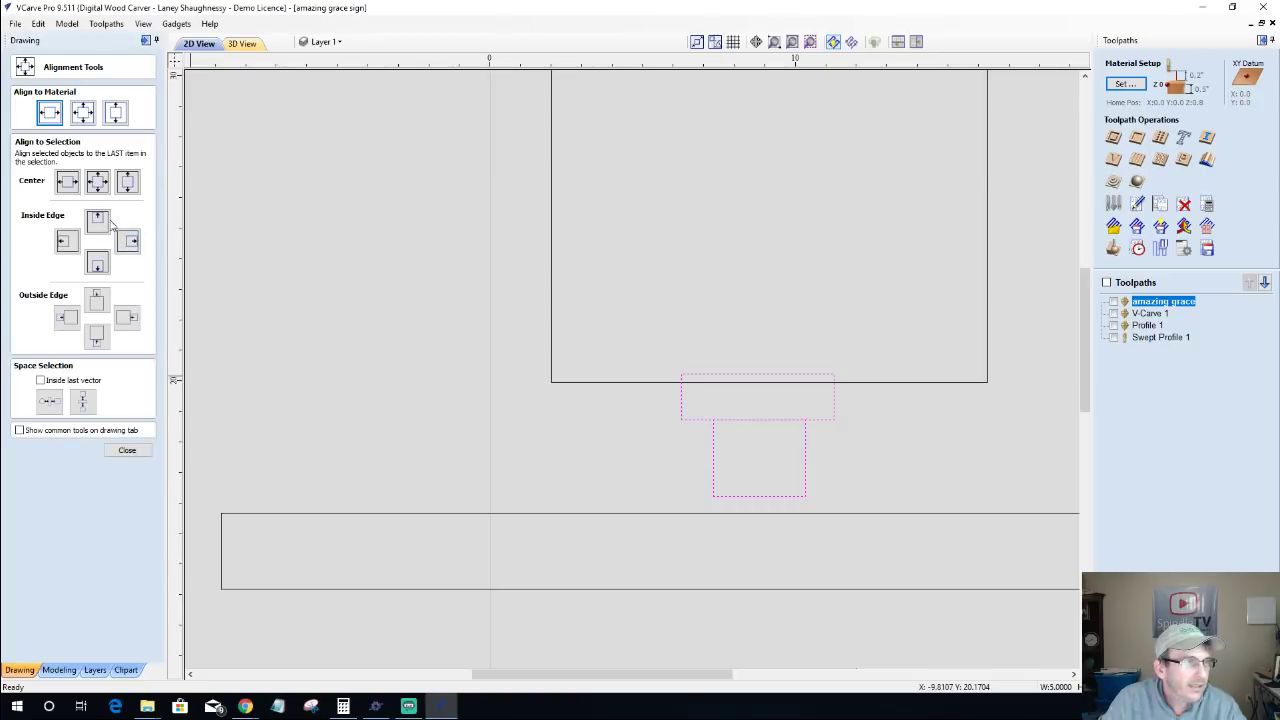
{"action": "left_click", "coordinate": [66, 182]}
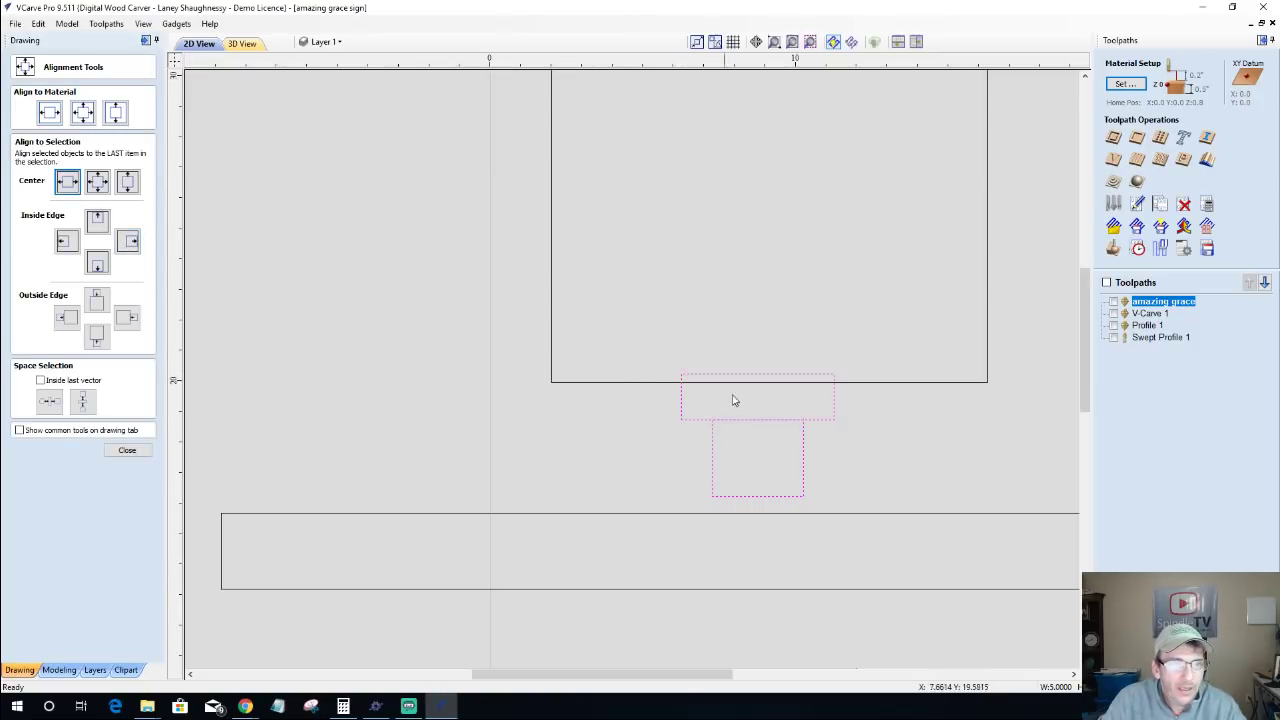
{"action": "left_click", "coordinate": [657, 385], "text": "shift"}
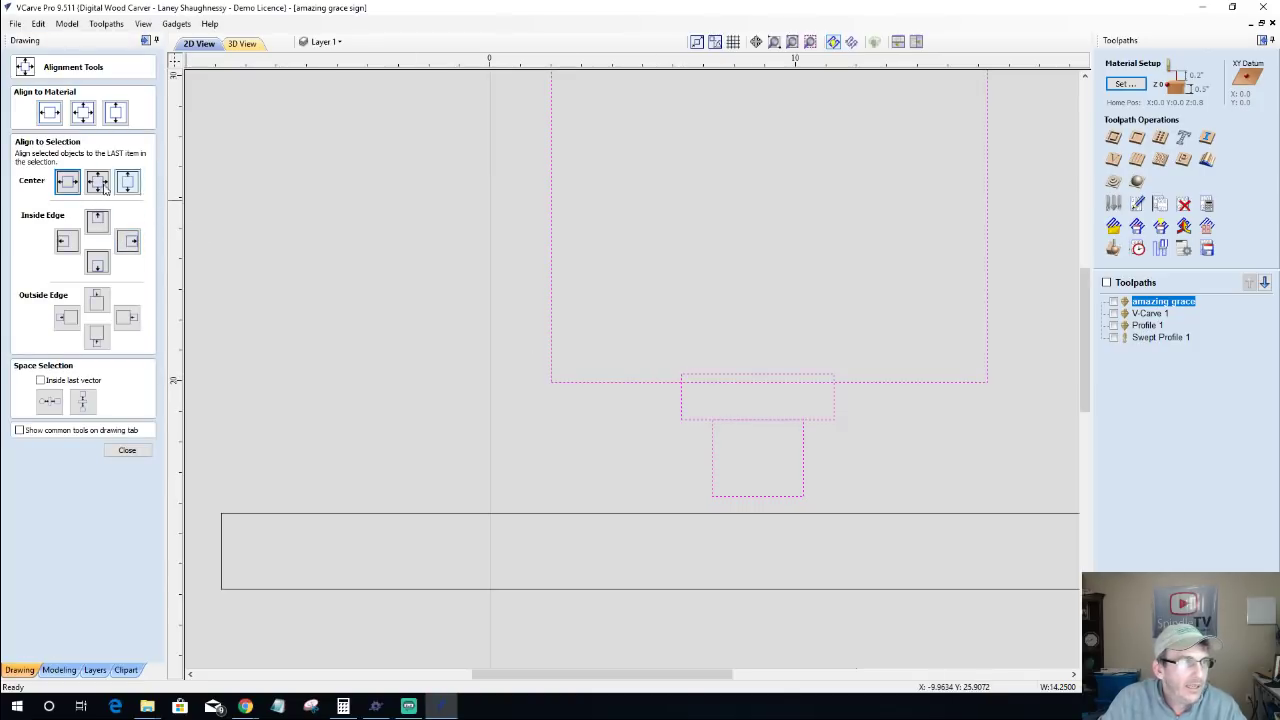
{"action": "left_click", "coordinate": [69, 180]}
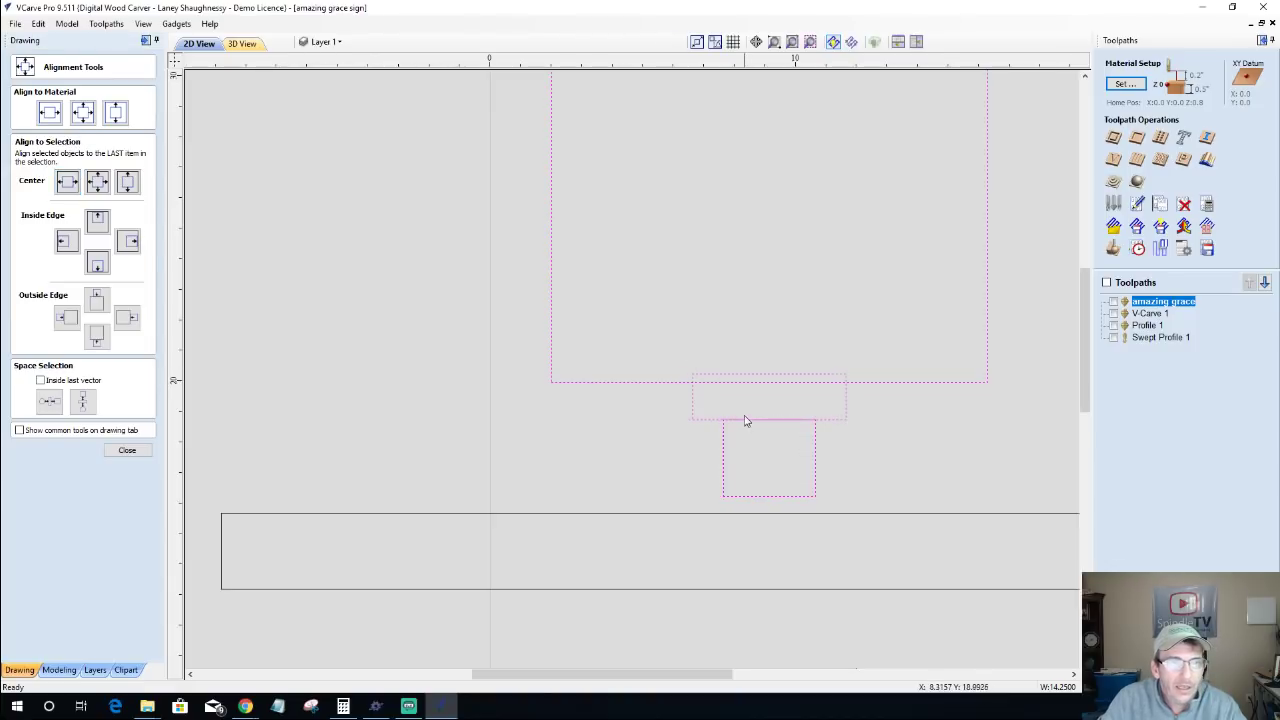
{"action": "left_click", "coordinate": [665, 448]}
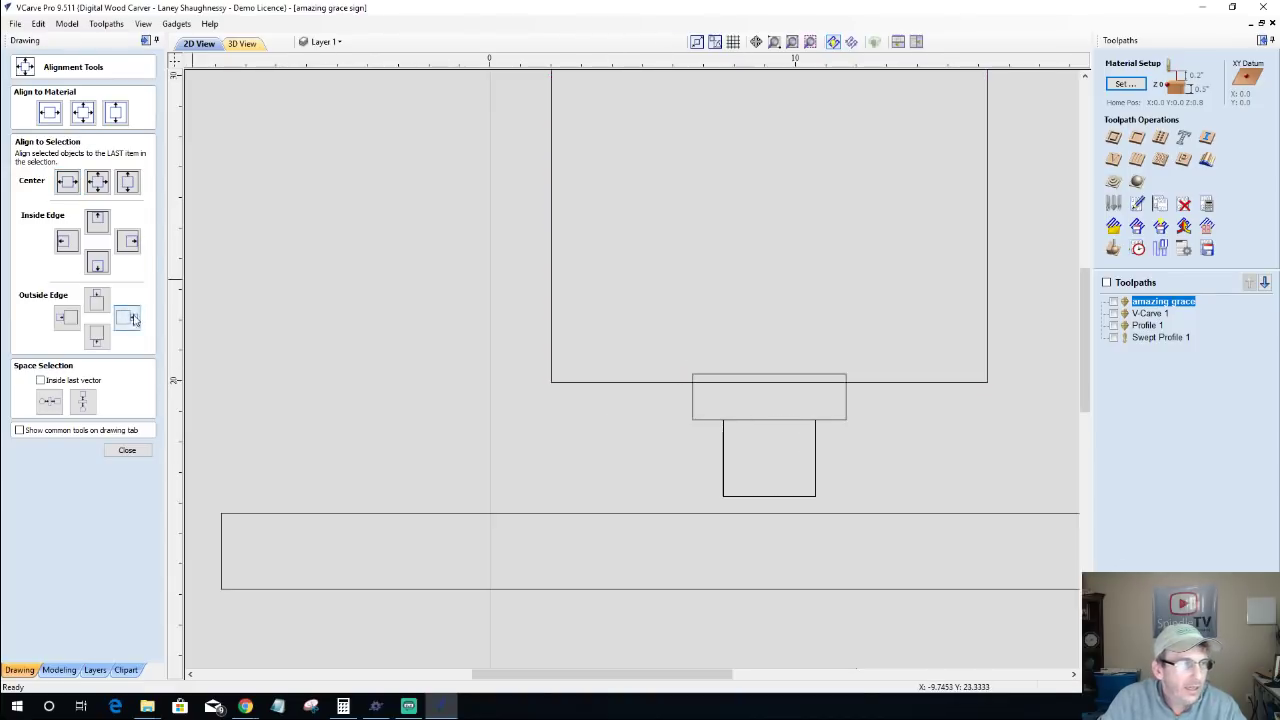
{"action": "left_click", "coordinate": [127, 450]}
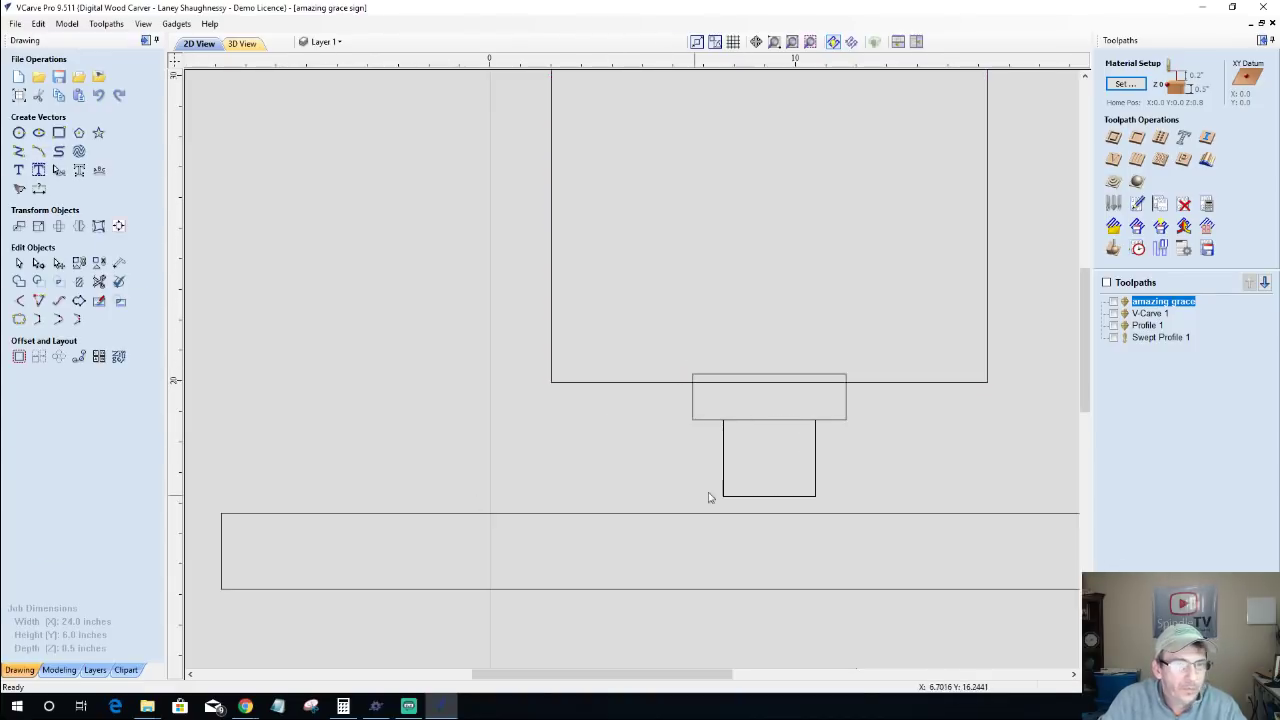
Step: Trim the overlapping edges between board, shoulder and tenon with Interactive Vector Trim
{"action": "left_click", "coordinate": [757, 420]}
{"action": "left_click", "coordinate": [99, 281]}
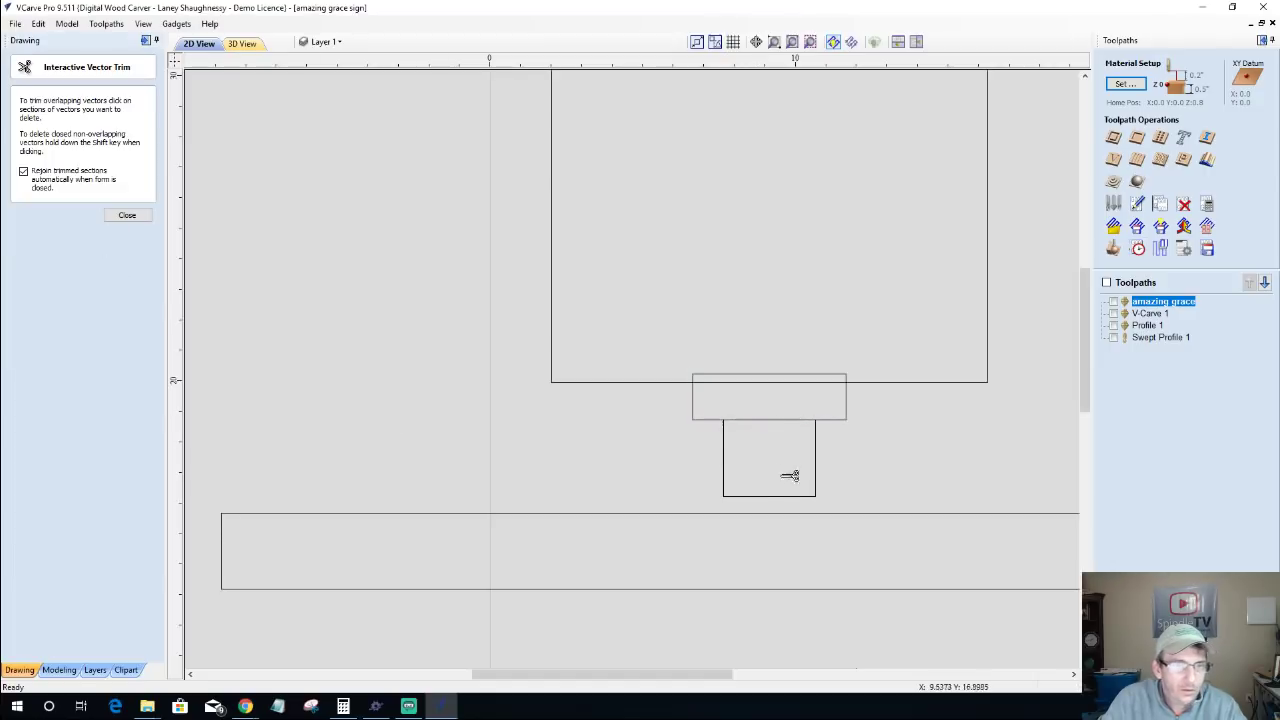
{"action": "left_click", "coordinate": [779, 382]}
{"action": "left_click", "coordinate": [774, 420]}
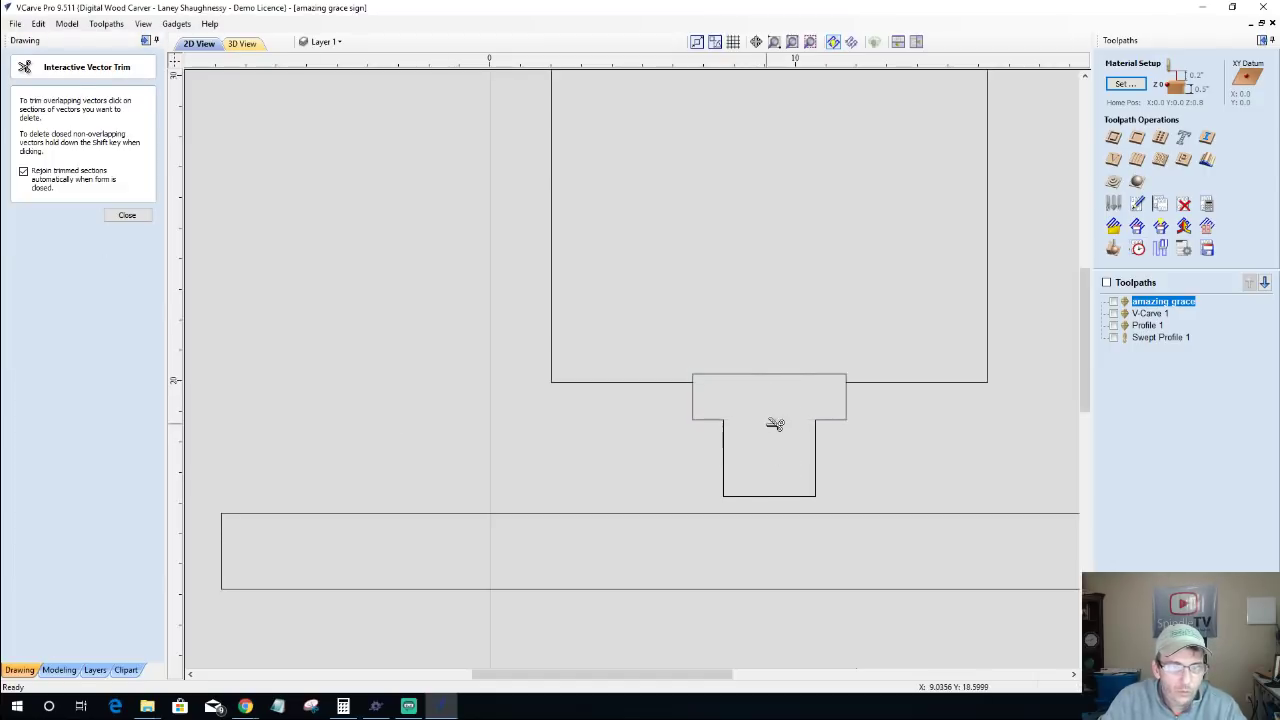
{"action": "left_click", "coordinate": [780, 374]}
{"action": "scroll", "coordinate": [532, 306], "scroll_direction": "down", "scroll_amount": 5}
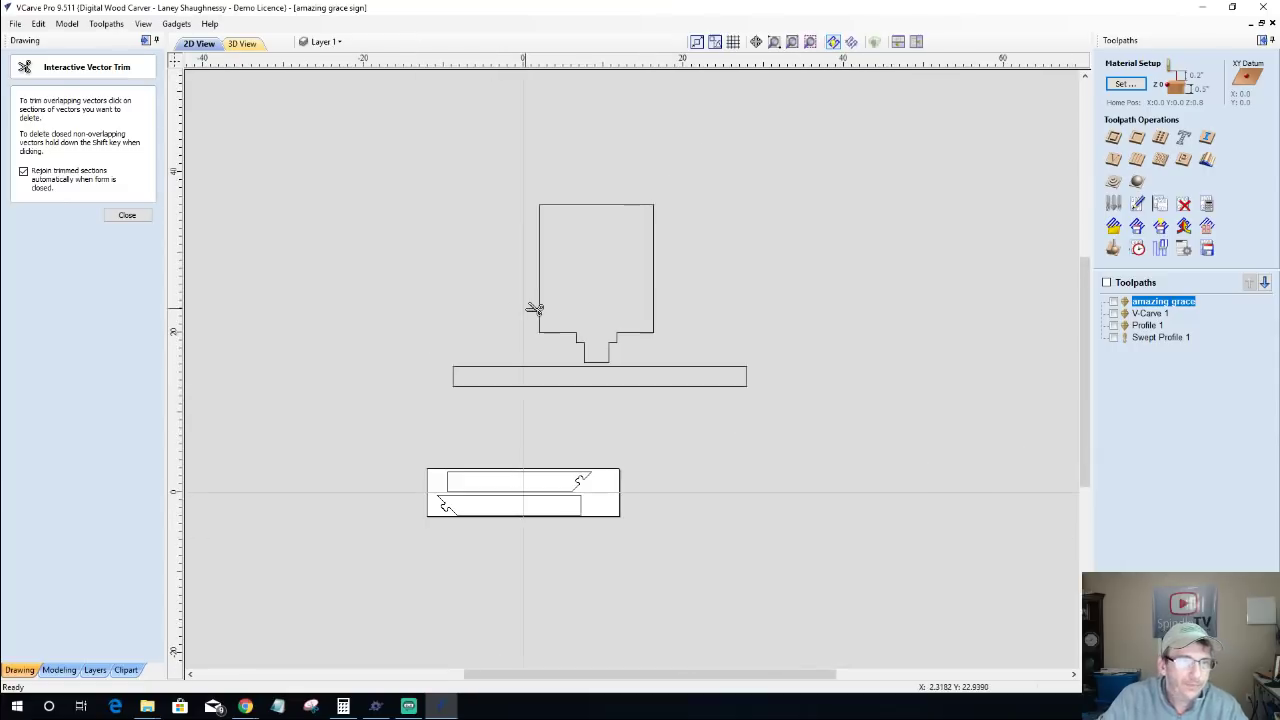
{"action": "left_click", "coordinate": [127, 215]}
{"action": "scroll", "coordinate": [423, 331], "scroll_direction": "up", "scroll_amount": 3}
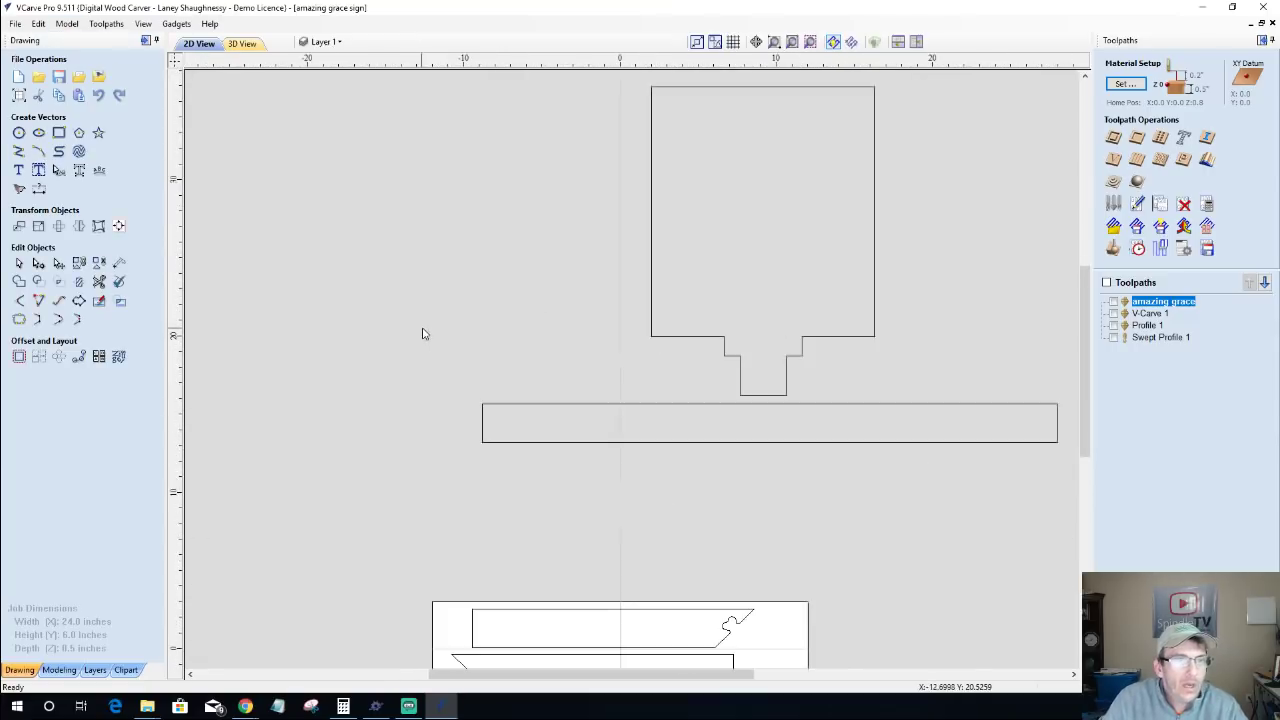
{"action": "scroll", "coordinate": [679, 354], "scroll_direction": "down", "scroll_amount": 1}
Step: Select the merged board outline, tweak its rotation and position, and nudge it toward the base bar
{"action": "left_click", "coordinate": [681, 341]}
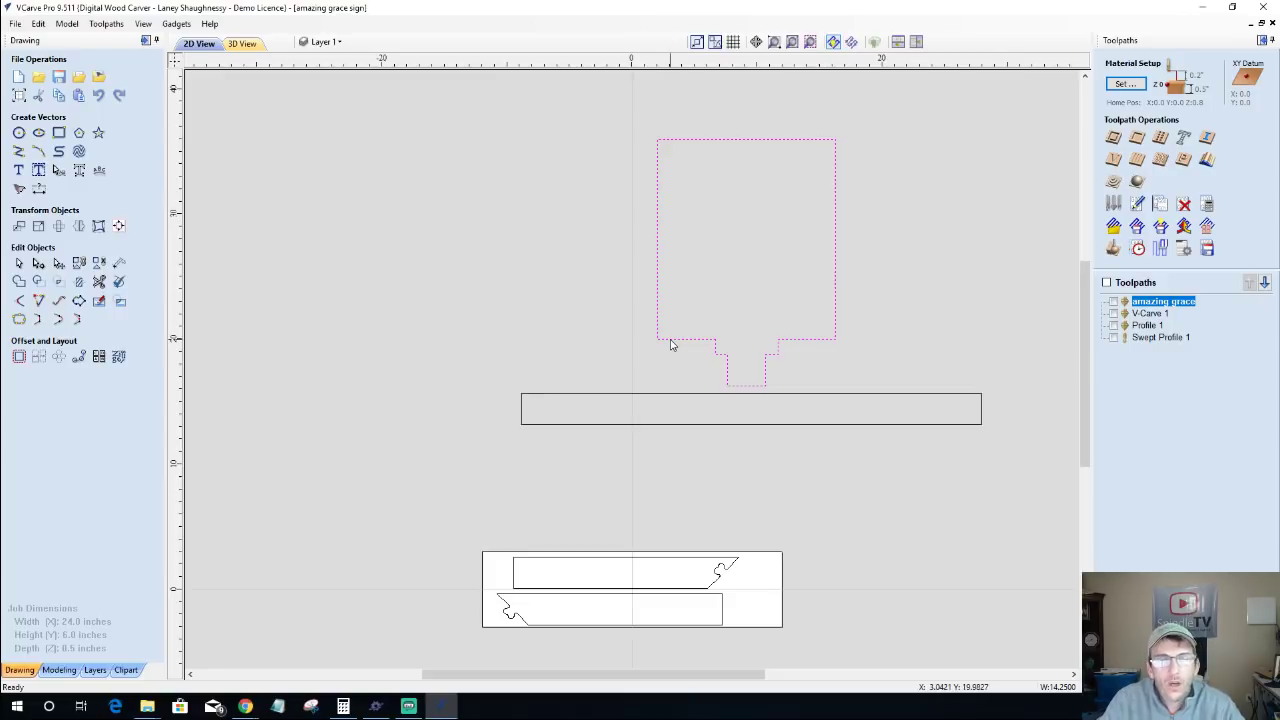
{"action": "key", "text": "Escape"}
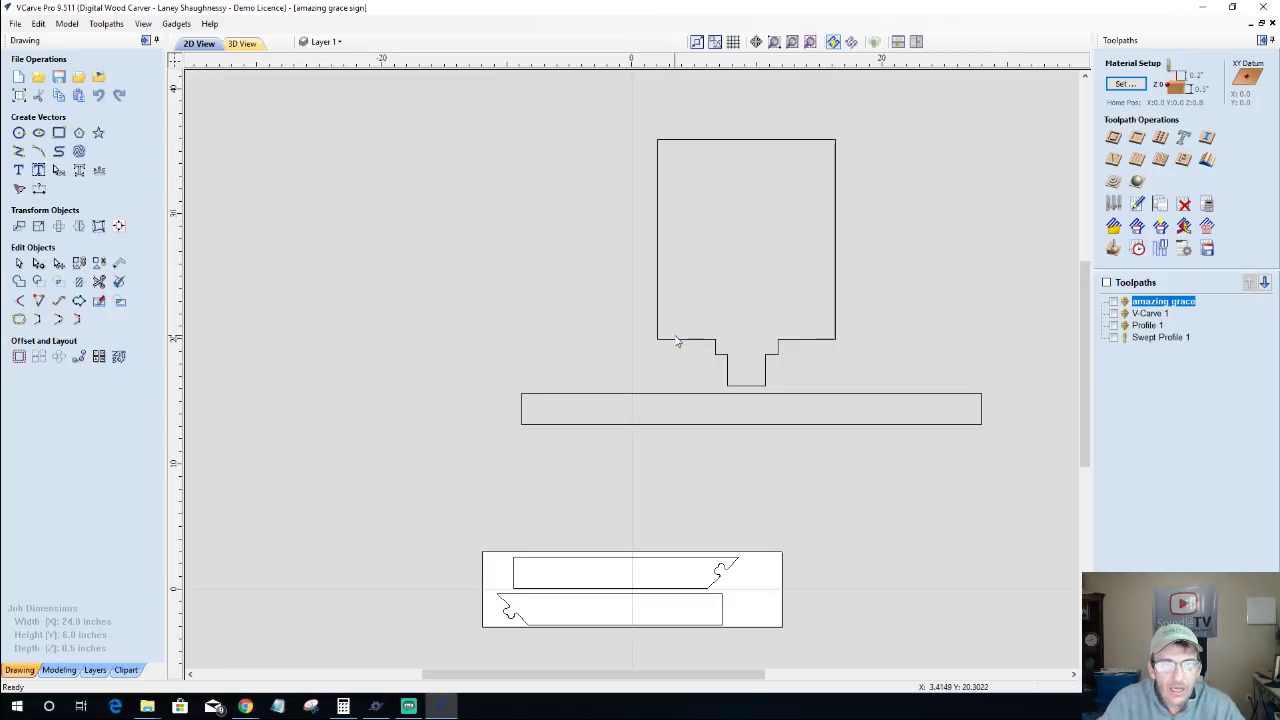
{"action": "left_click", "coordinate": [680, 341]}
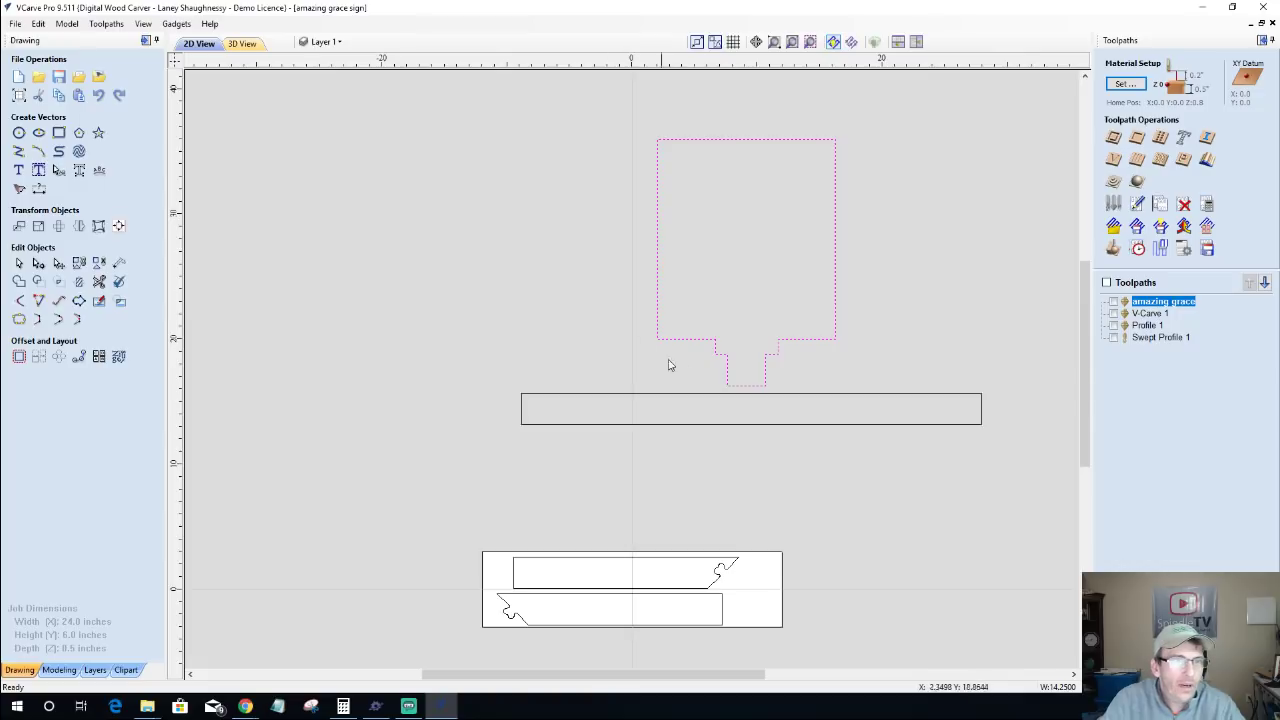
{"action": "left_click", "coordinate": [690, 344]}
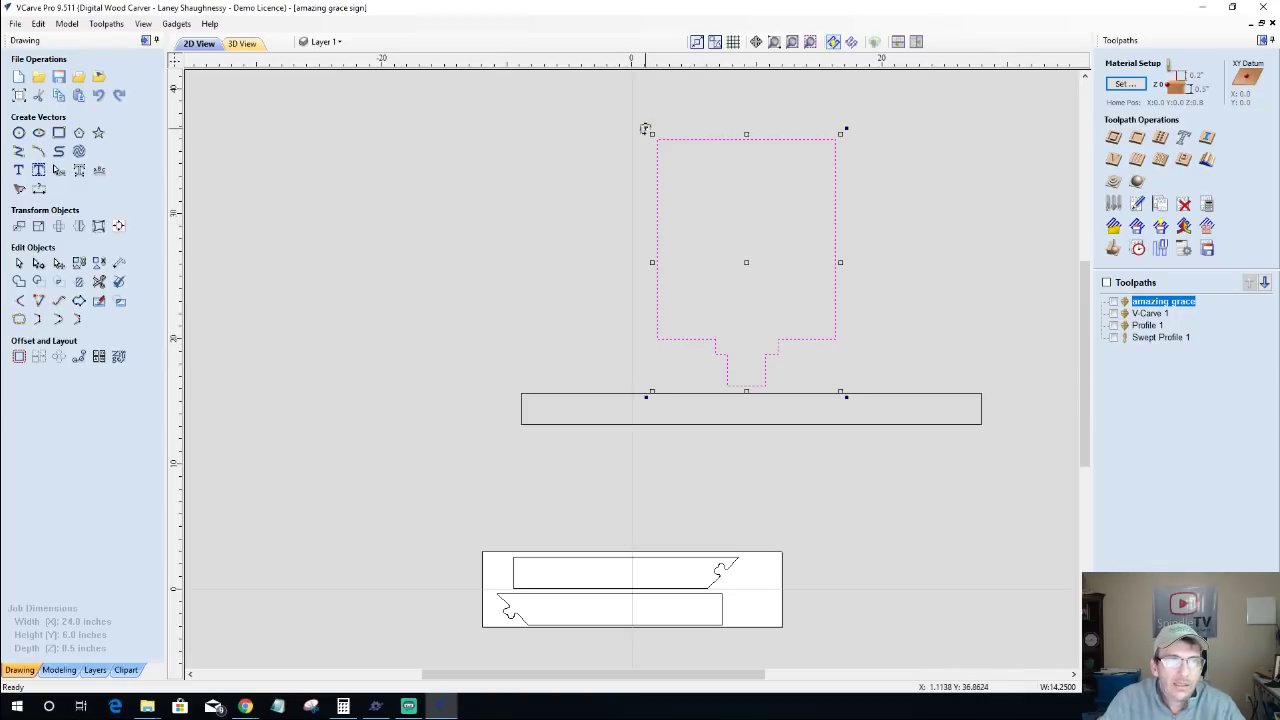
{"action": "left_click_drag", "start_coordinate": [643, 130], "coordinate": [650, 129]}
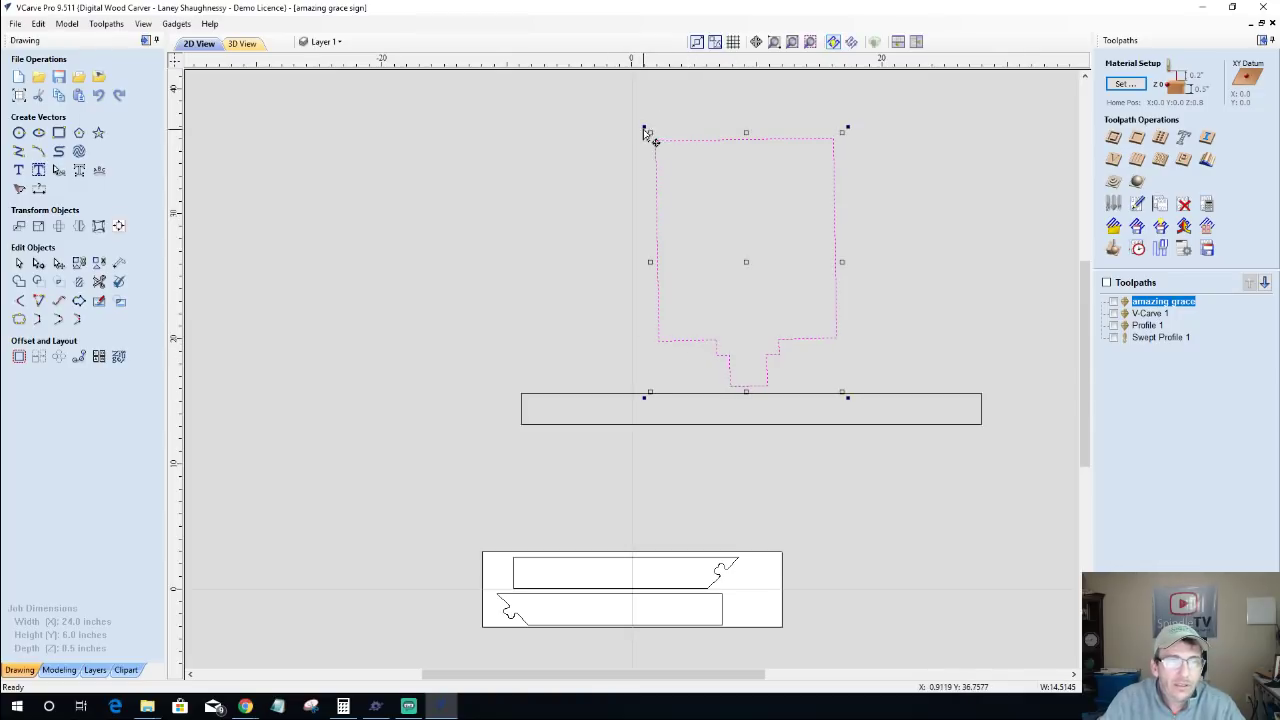
{"action": "scroll", "coordinate": [741, 388], "scroll_direction": "up", "scroll_amount": 3}
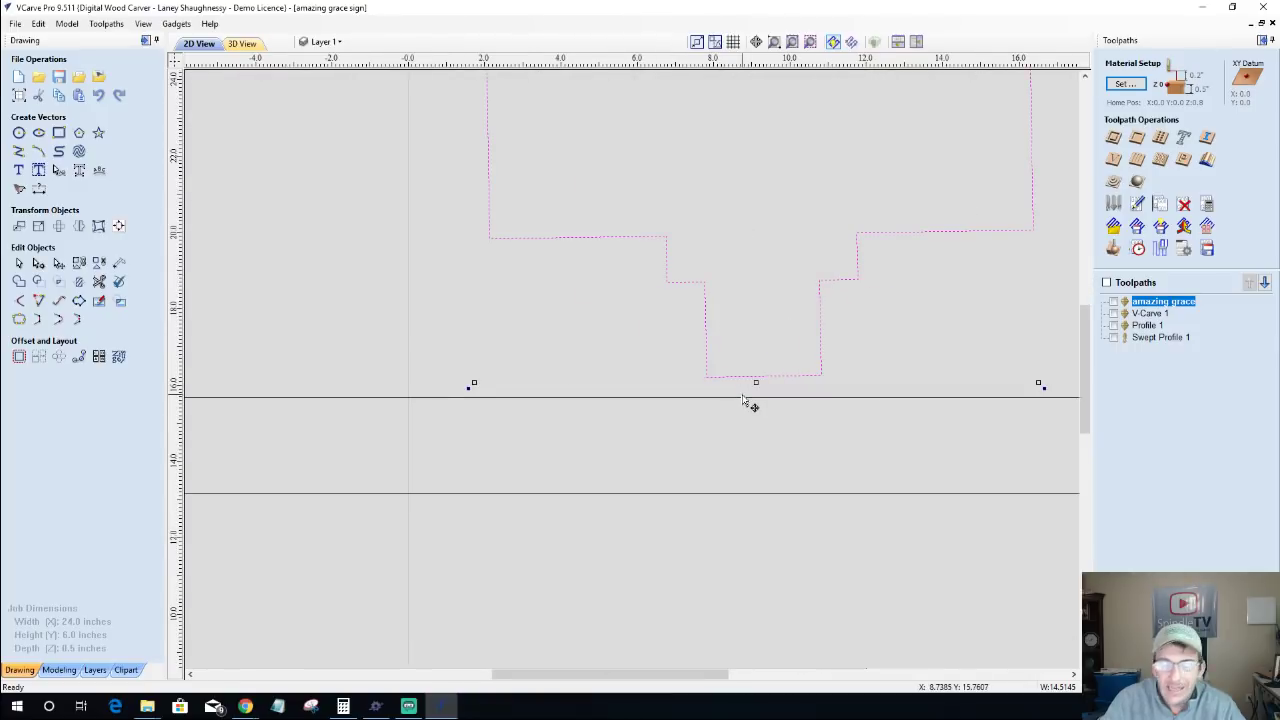
{"action": "key", "text": "Down"}
{"action": "key", "text": "Down"}
{"action": "key", "text": "Down"}
{"action": "key", "text": "Down"}
{"action": "key", "text": "Down"}
{"action": "key", "text": "Down"}
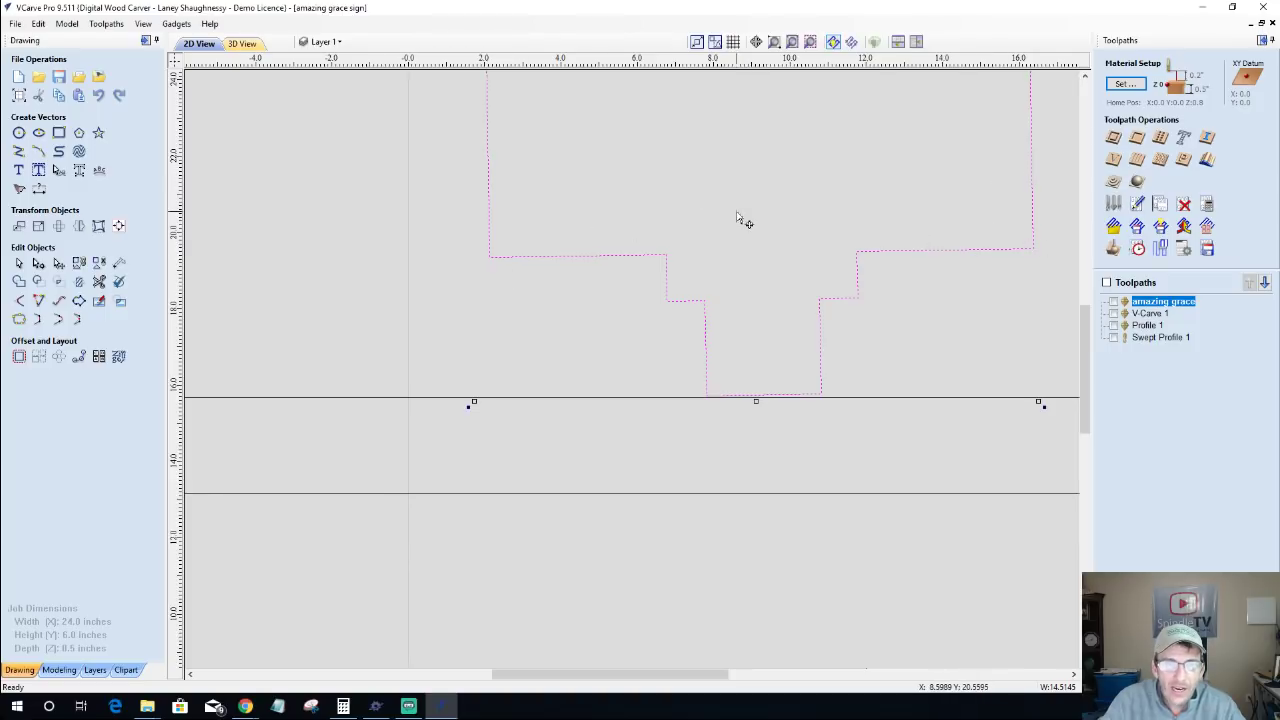
{"action": "scroll", "coordinate": [758, 266], "scroll_direction": "down", "scroll_amount": 3}
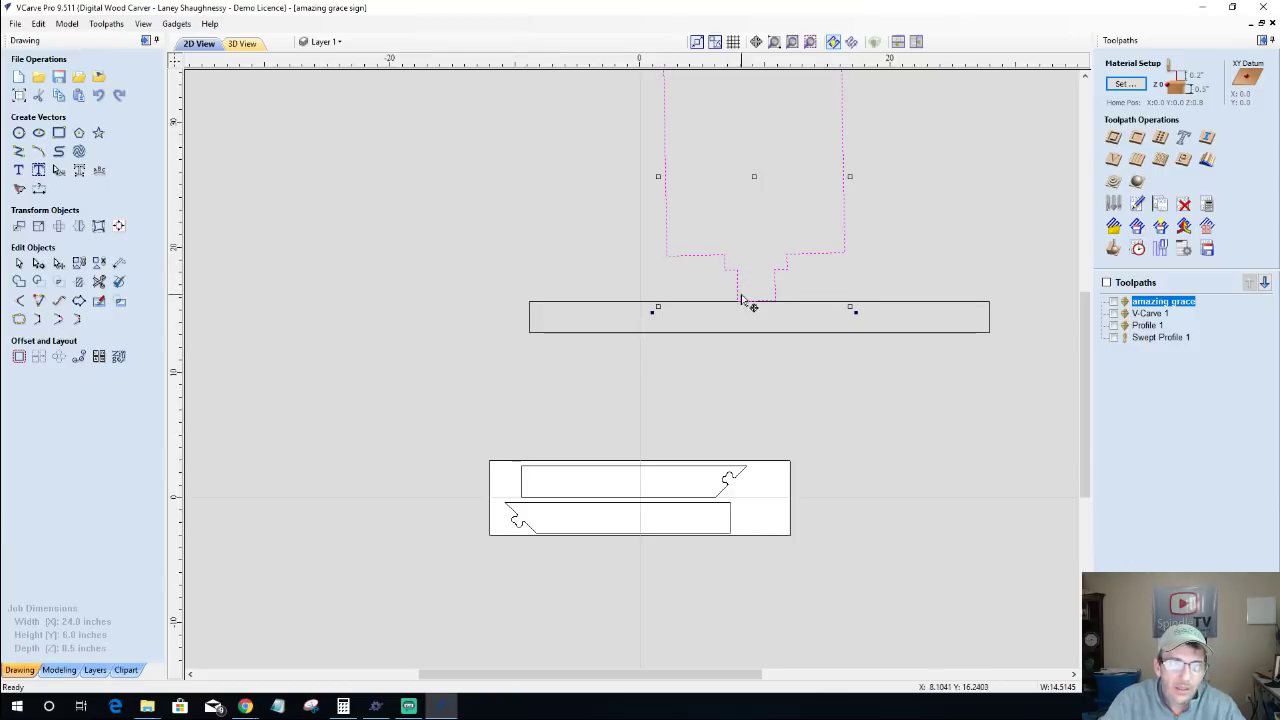
{"action": "scroll", "coordinate": [744, 293], "scroll_direction": "up", "scroll_amount": 2}
{"action": "scroll", "coordinate": [744, 293], "scroll_direction": "up", "scroll_amount": 2}
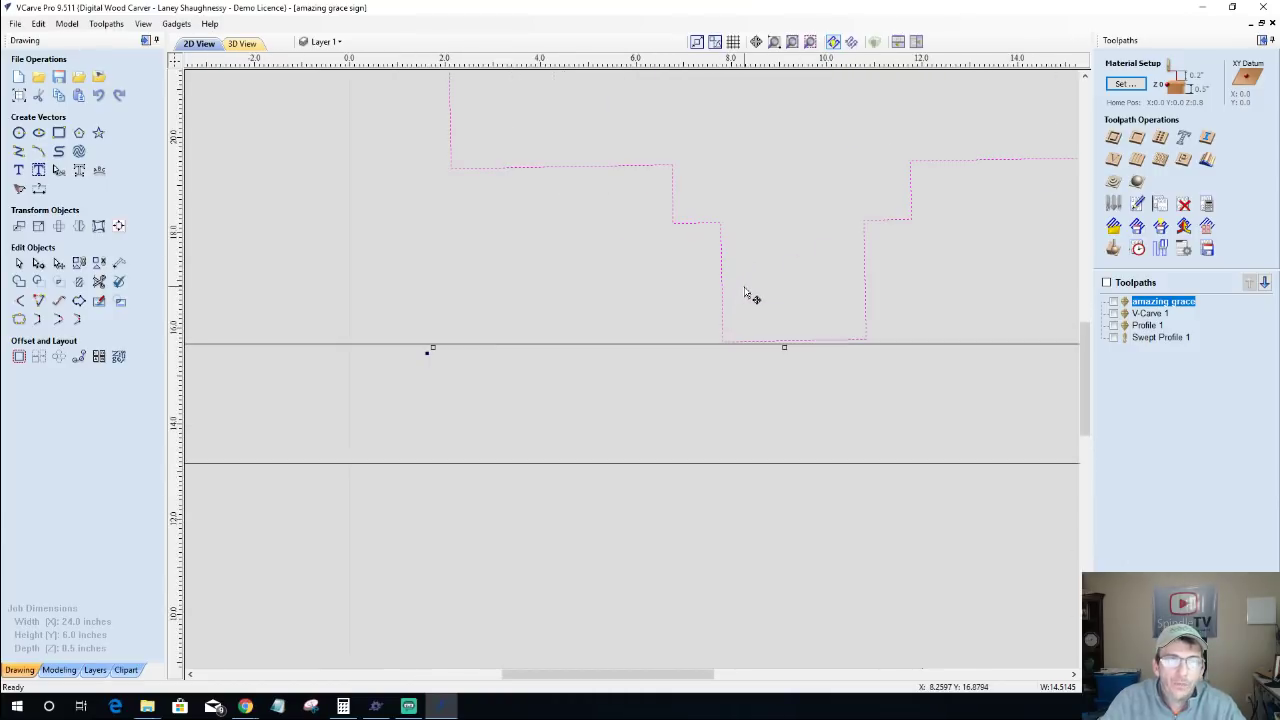
{"action": "scroll", "coordinate": [744, 293], "scroll_direction": "down", "scroll_amount": 5}
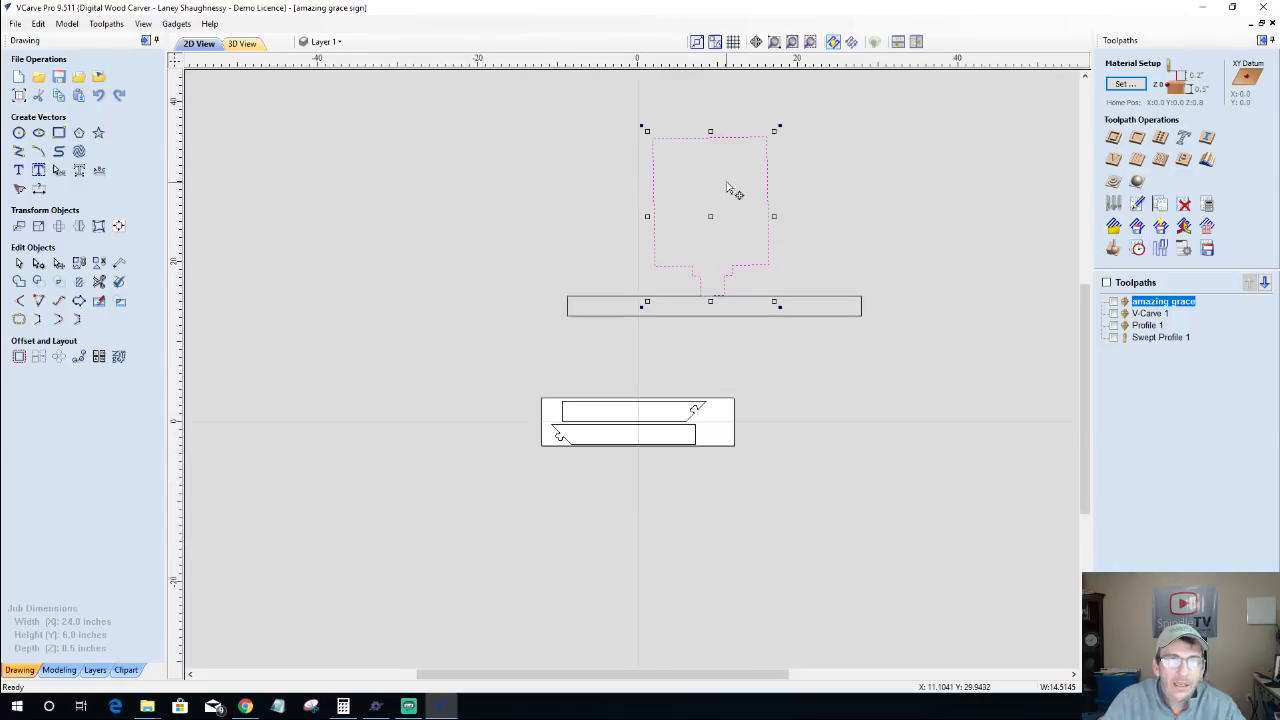
{"action": "scroll", "coordinate": [733, 218], "scroll_direction": "up", "scroll_amount": 1}
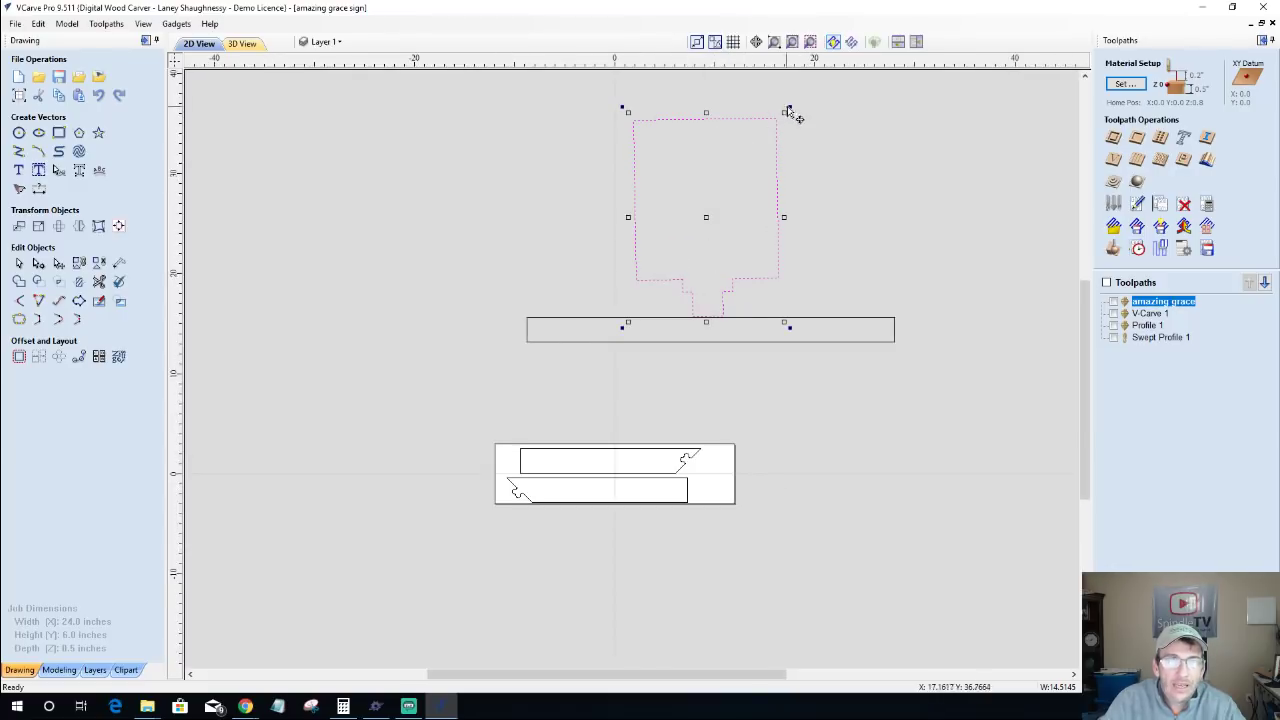
{"action": "left_click_drag", "start_coordinate": [788, 107], "coordinate": [791, 109]}
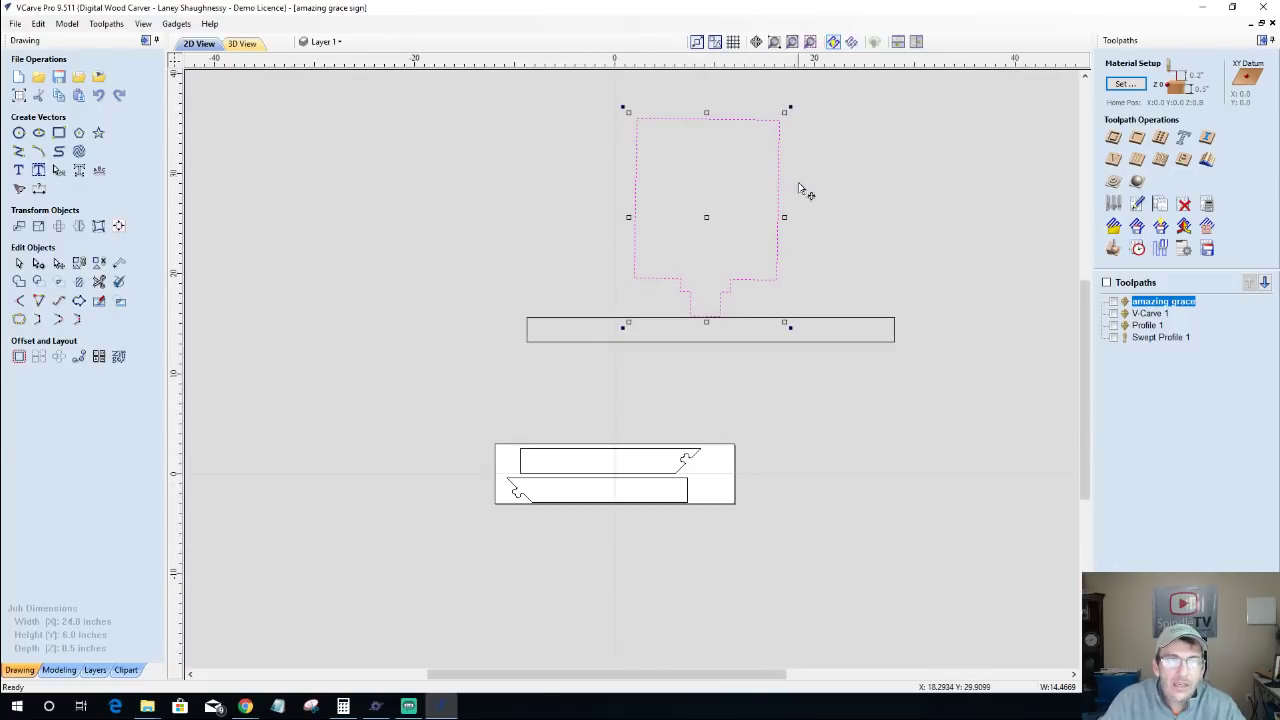
{"action": "left_click_drag", "start_coordinate": [743, 248], "coordinate": [741, 248]}
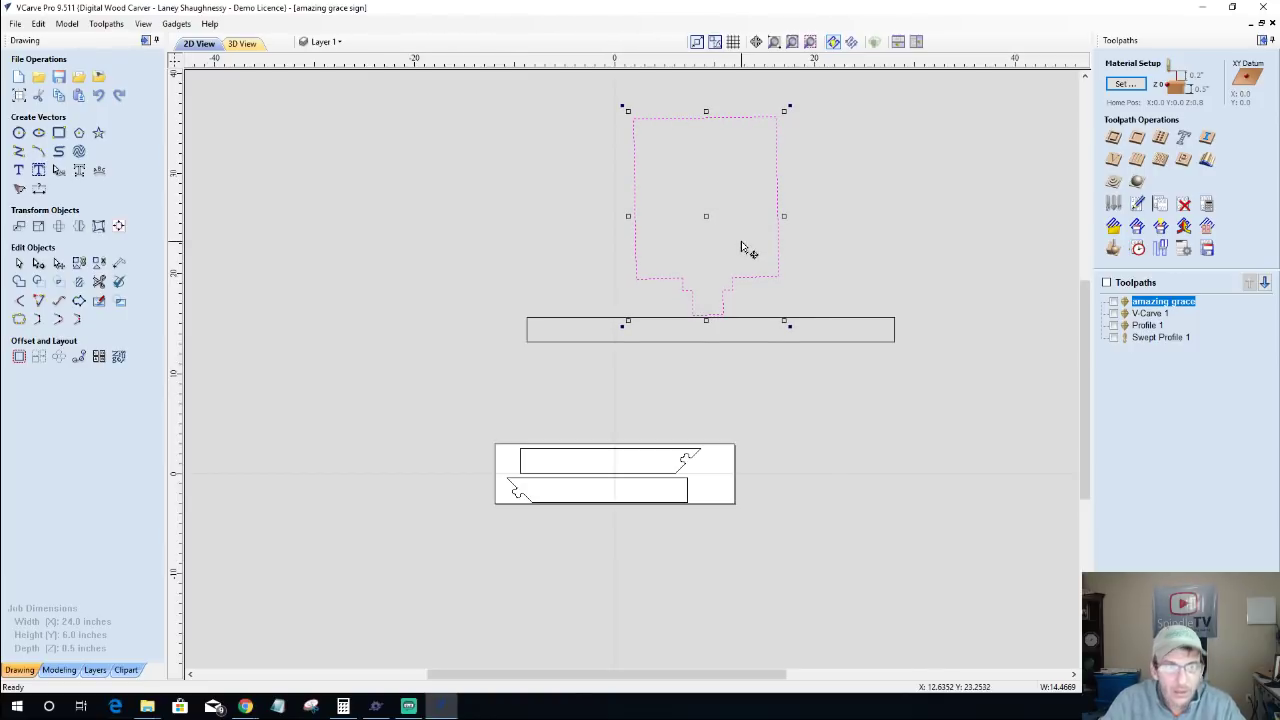
{"action": "scroll", "coordinate": [741, 249], "scroll_direction": "up", "scroll_amount": 4}
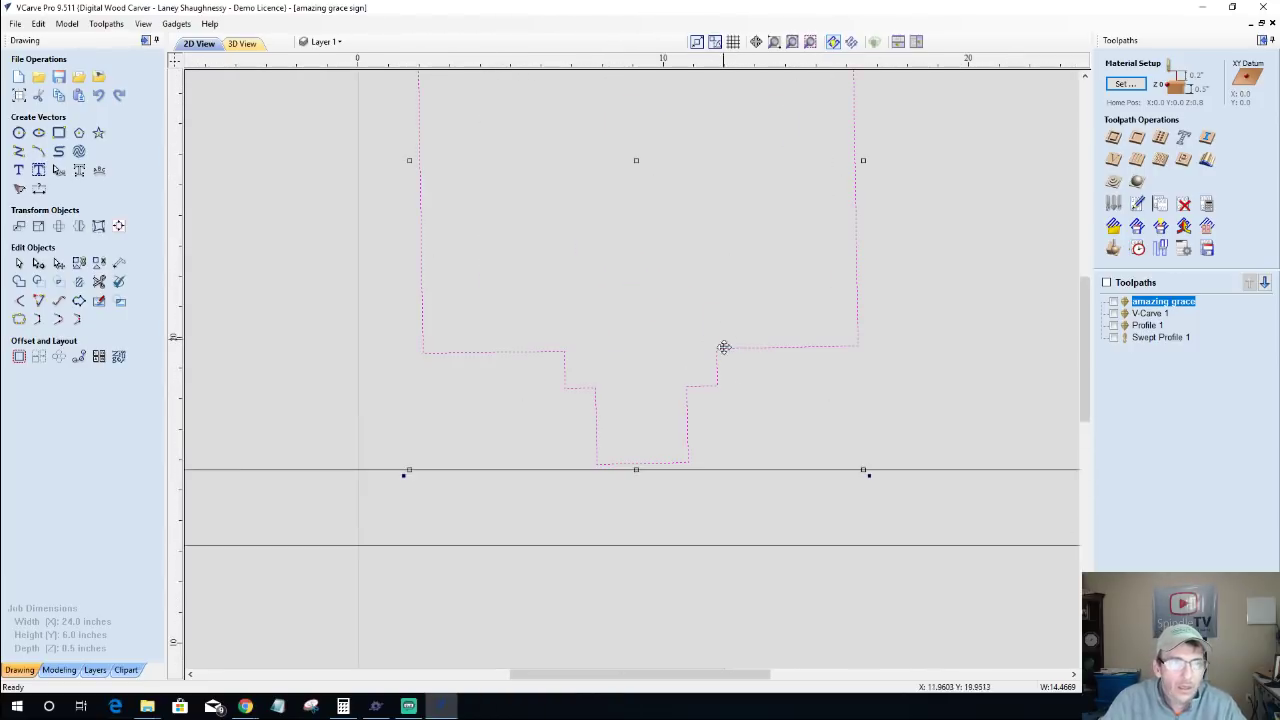
Step: Reselect the stepped sign outline and nudge it down until the tenon rests on the base bar
{"action": "left_click", "coordinate": [691, 493]}
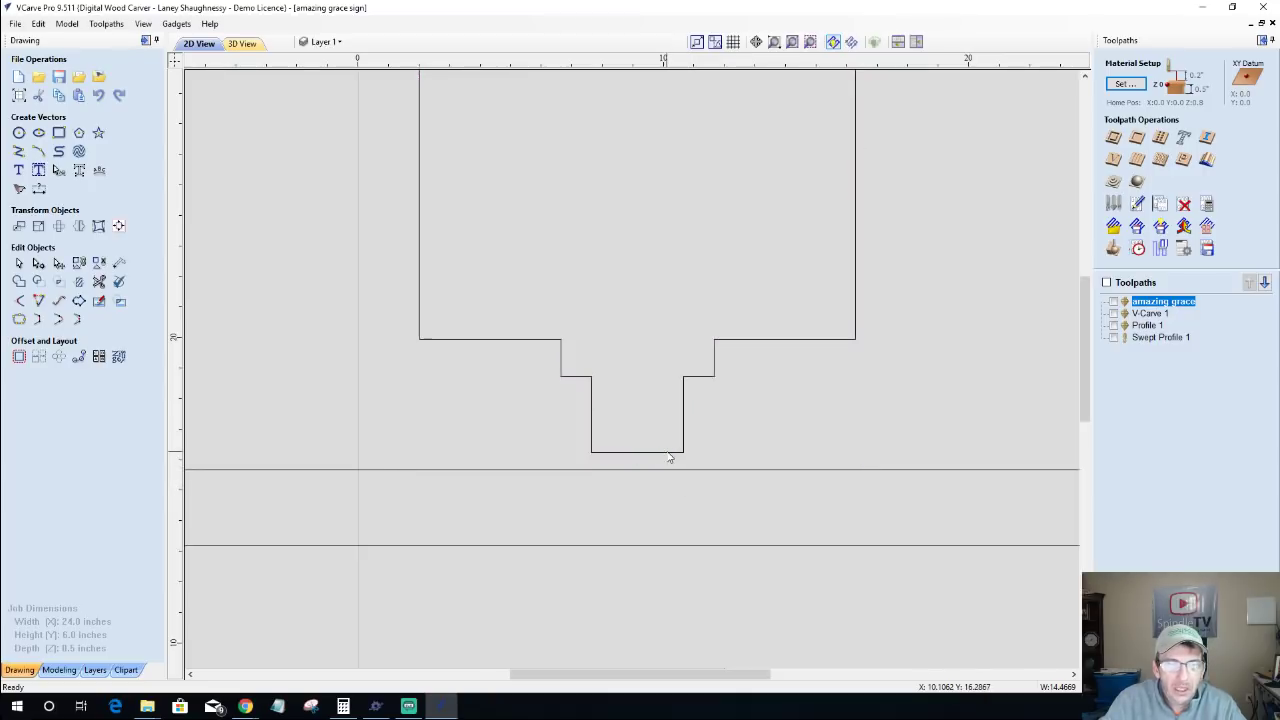
{"action": "left_click", "coordinate": [669, 453]}
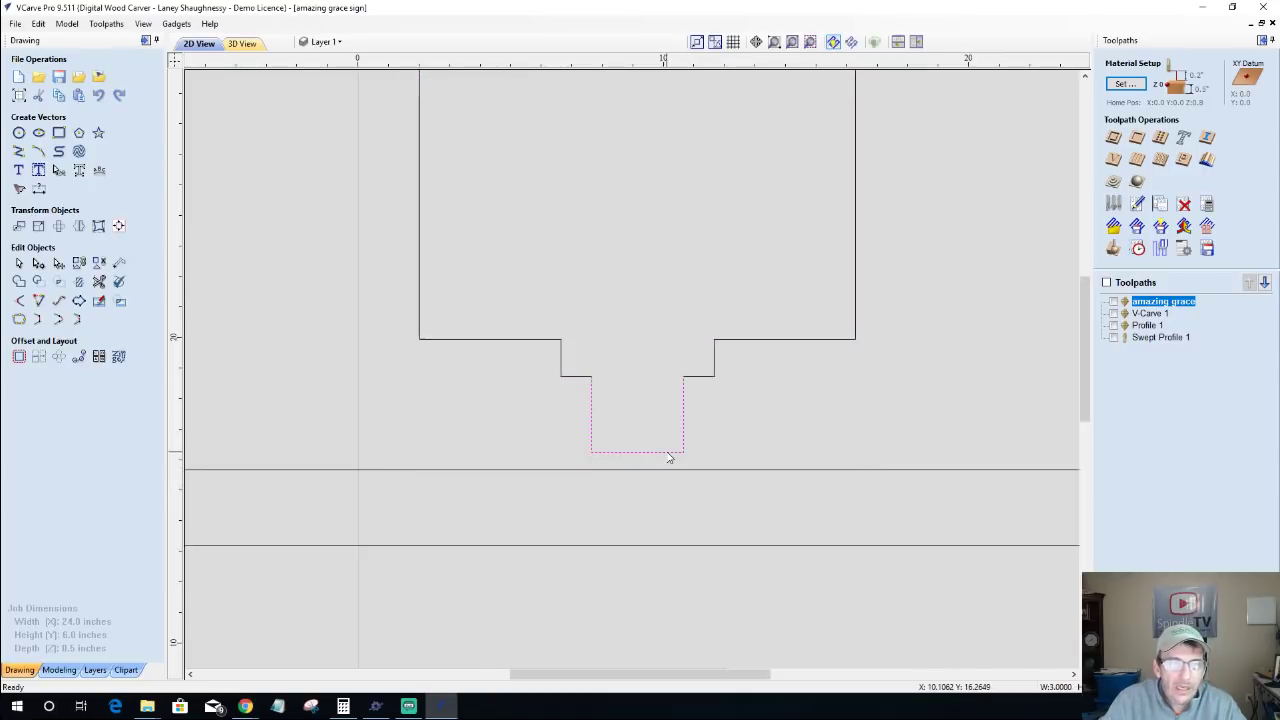
{"action": "left_click", "coordinate": [727, 393]}
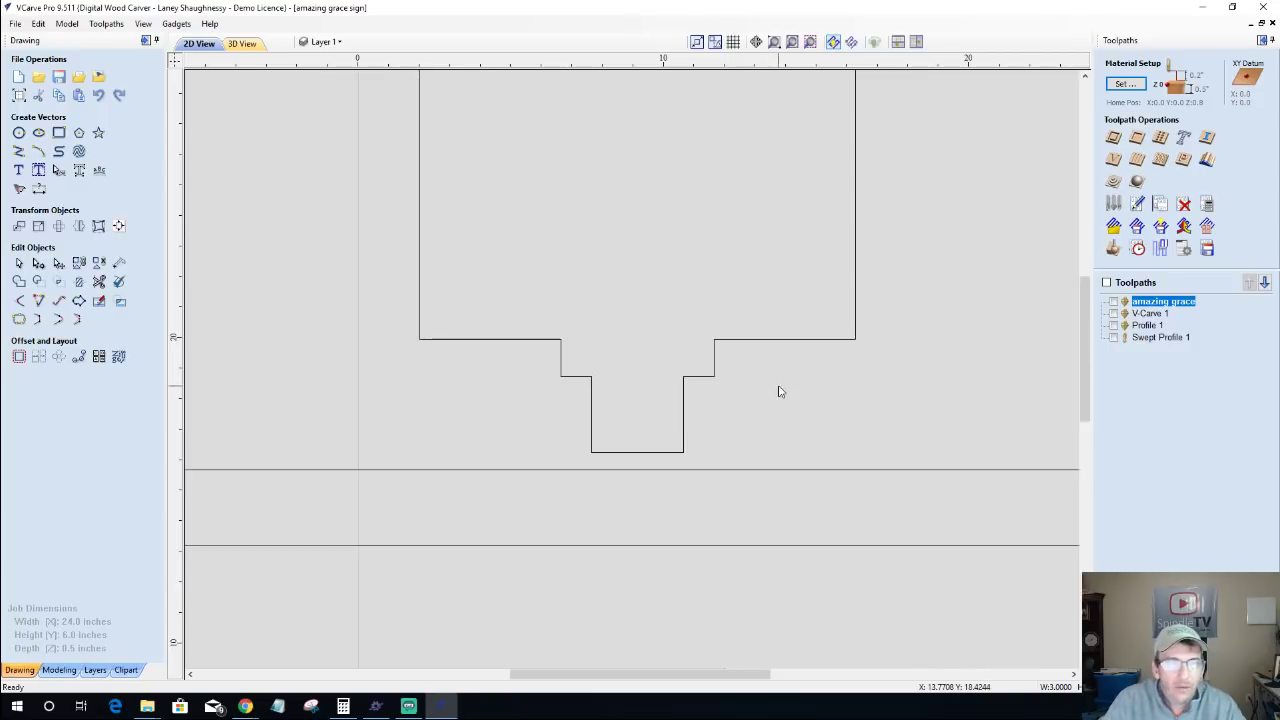
{"action": "left_click", "coordinate": [739, 341]}
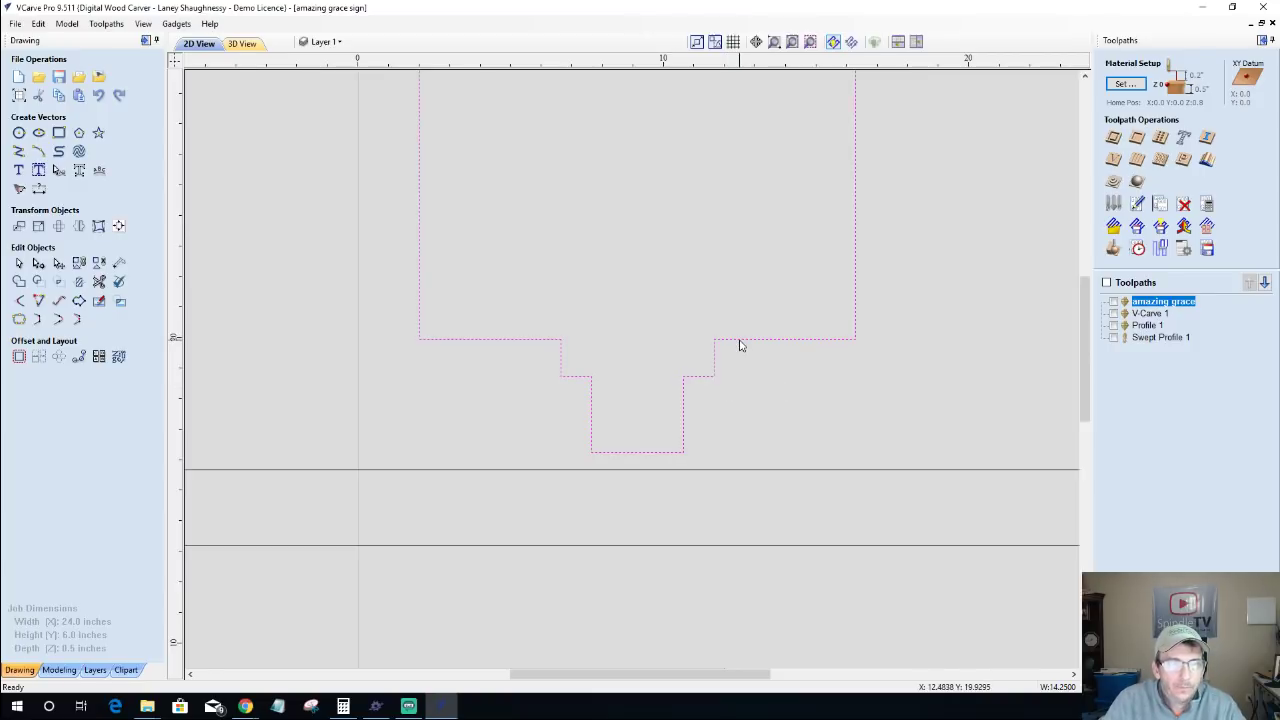
{"action": "key", "text": "Down"}
{"action": "key", "text": "Down"}
{"action": "key", "text": "Down"}
{"action": "key", "text": "Down"}
{"action": "key", "text": "Down"}
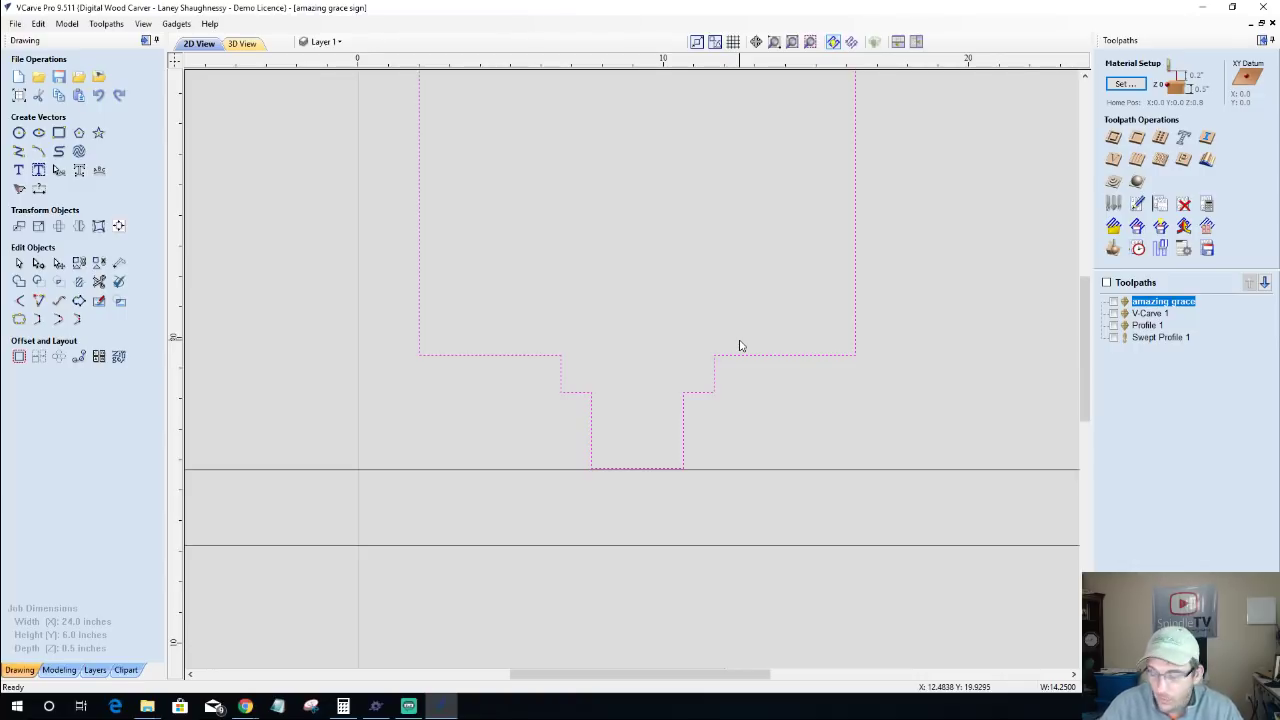
{"action": "scroll", "coordinate": [803, 323], "scroll_direction": "down", "scroll_amount": 5}
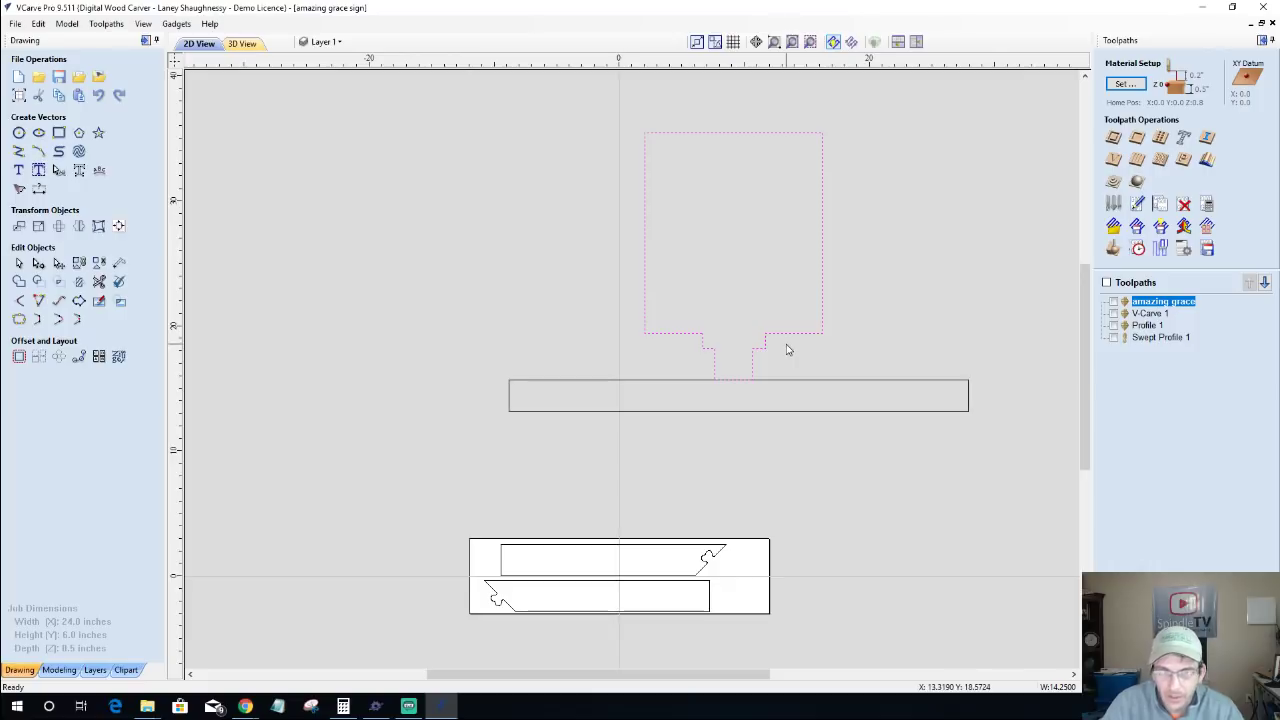
{"action": "scroll", "coordinate": [786, 349], "scroll_direction": "up", "scroll_amount": 2}
{"action": "scroll", "coordinate": [795, 342], "scroll_direction": "down", "scroll_amount": 2}
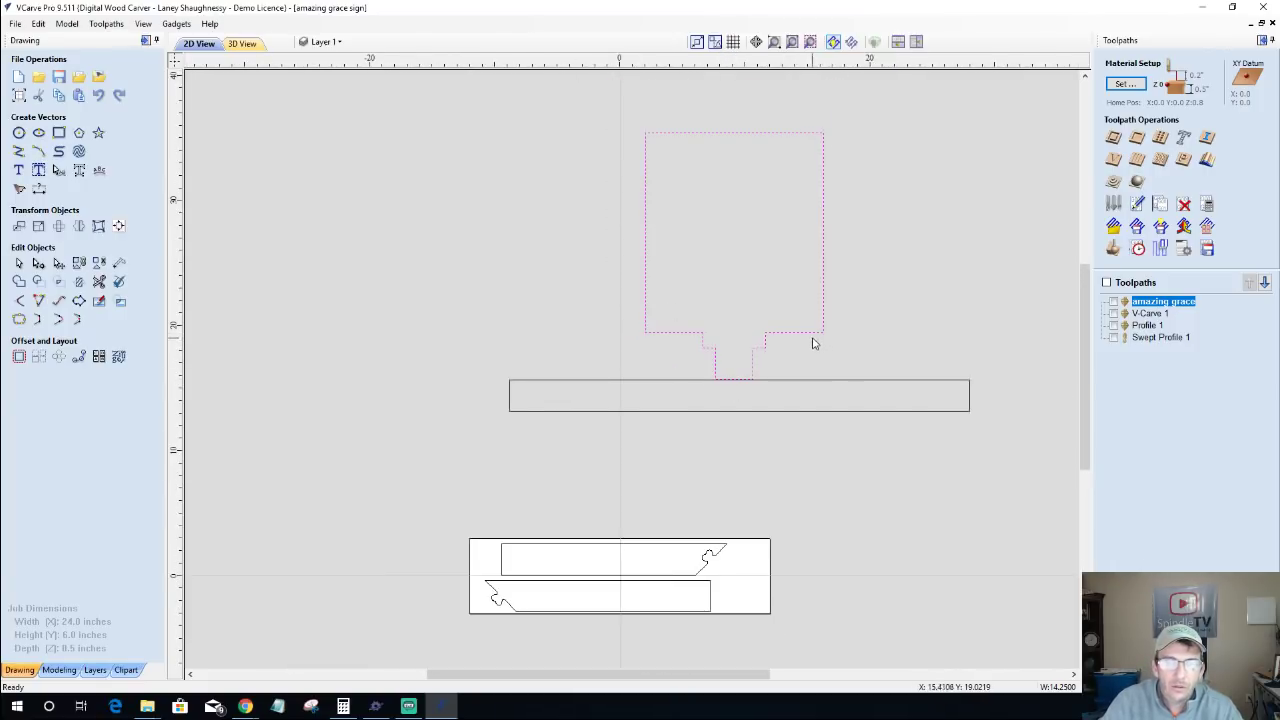
{"action": "scroll", "coordinate": [813, 344], "scroll_direction": "down", "scroll_amount": 1}
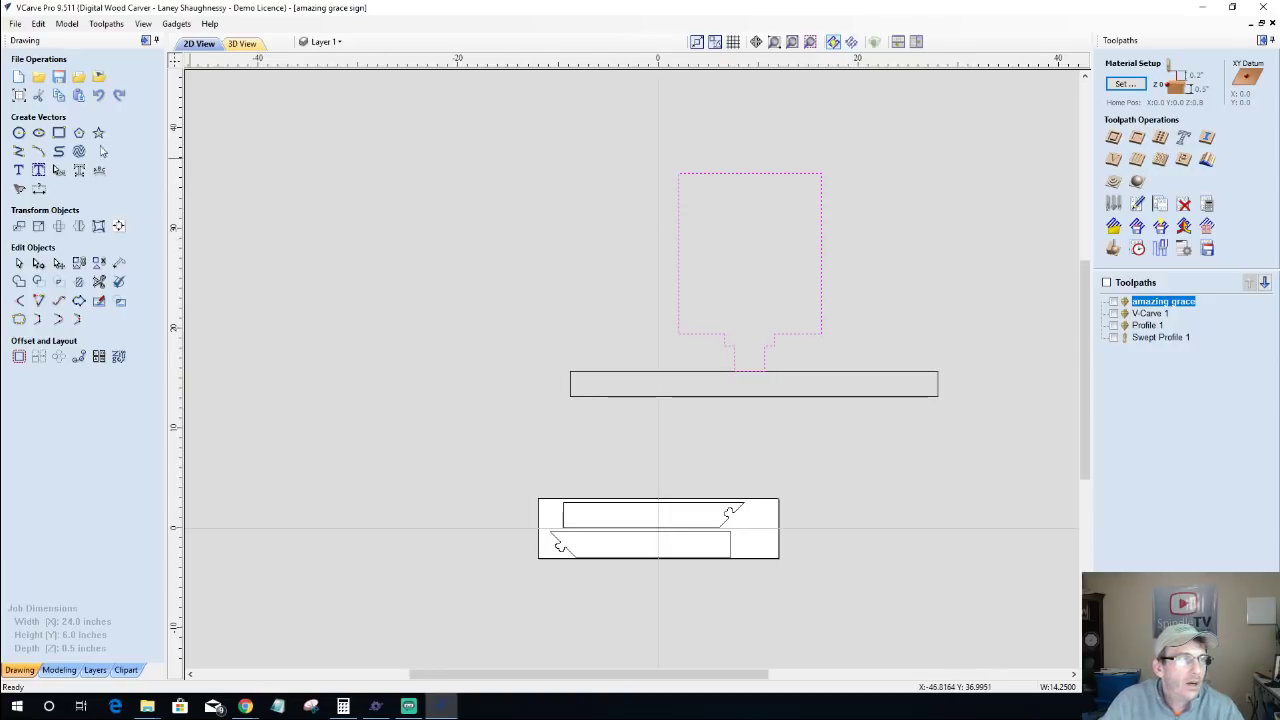
Step: Draw an 18.5 x 24 rectangle around the sign and a thin 18.5 x 2.4 band across it
{"action": "left_click", "coordinate": [59, 133]}
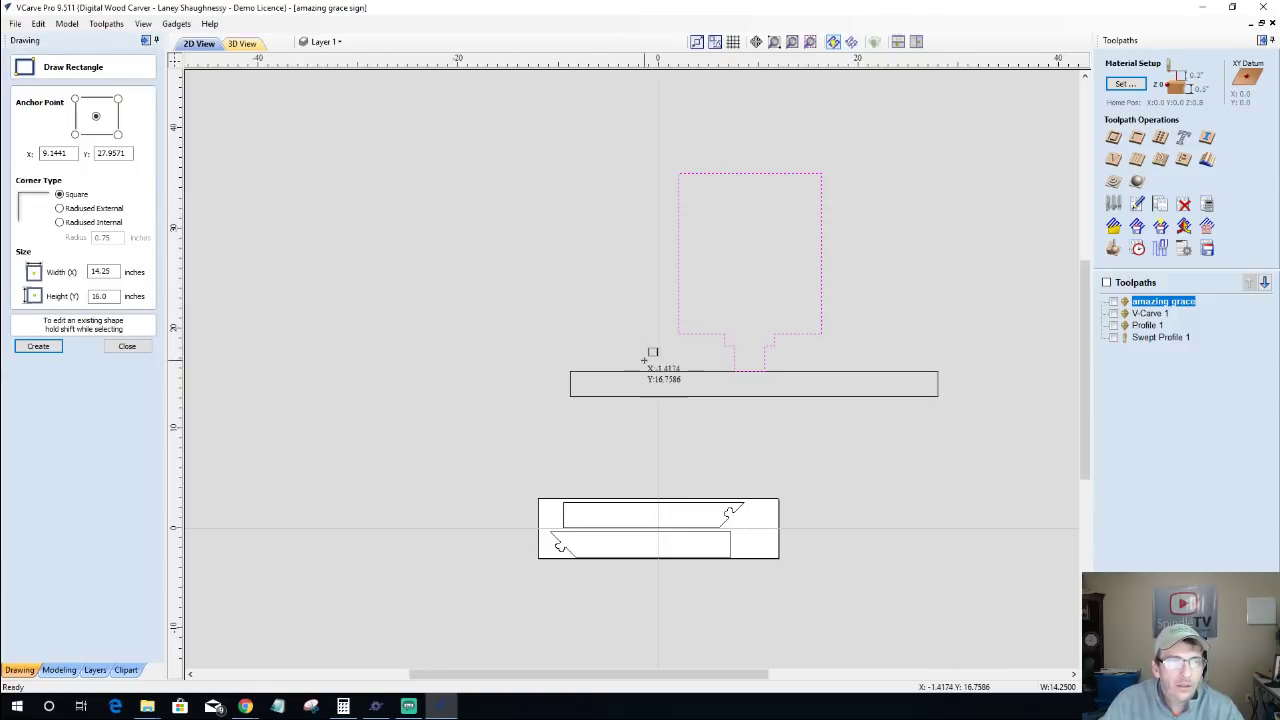
{"action": "left_click", "coordinate": [659, 339]}
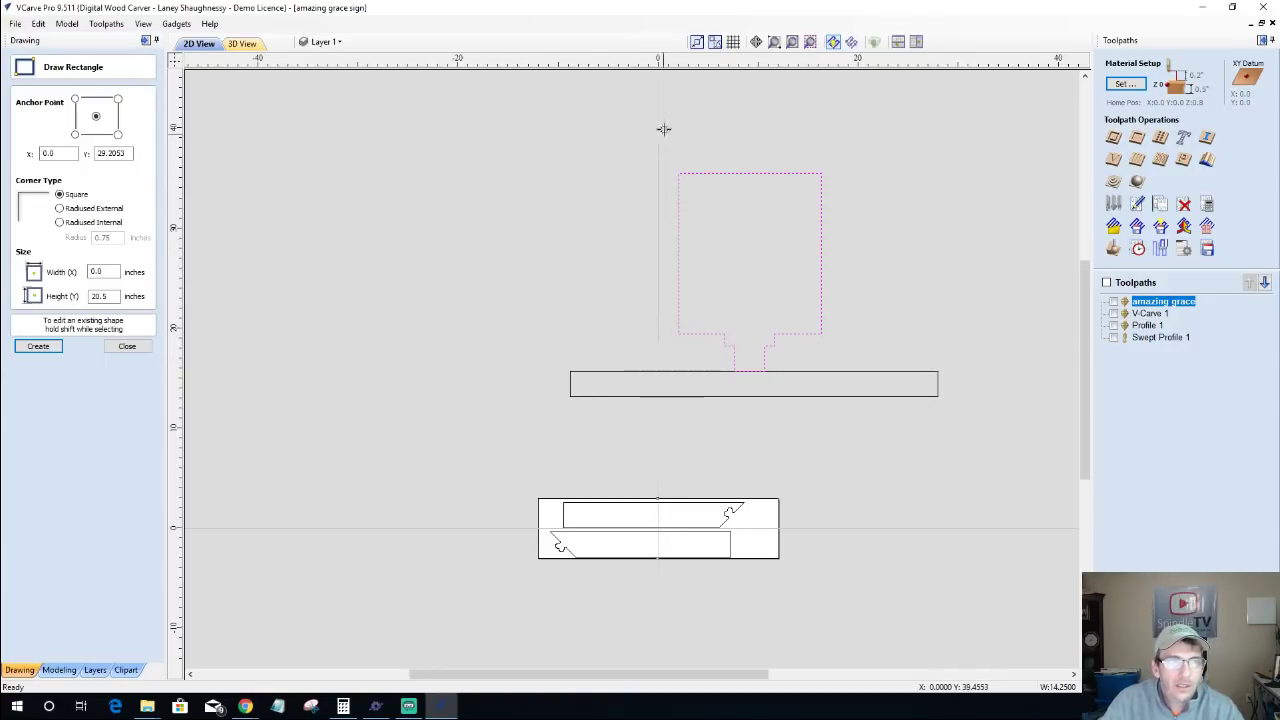
{"action": "left_click", "coordinate": [843, 97]}
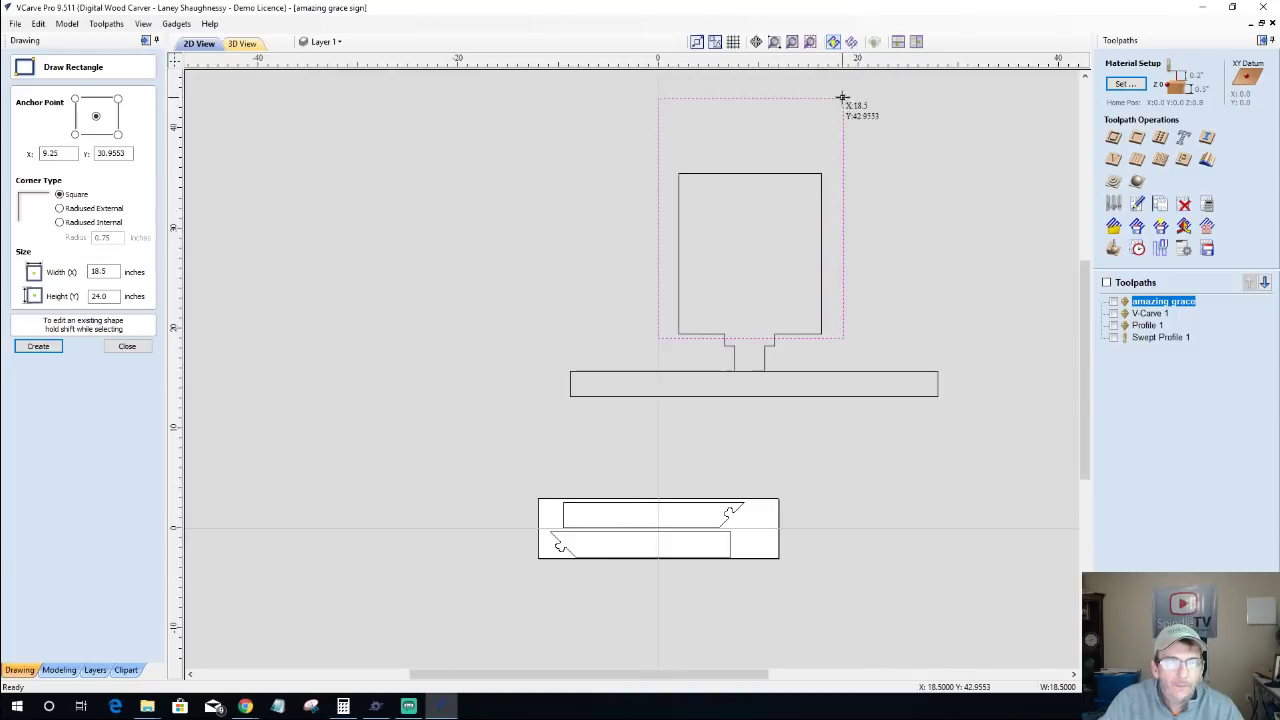
{"action": "left_click", "coordinate": [659, 287]}
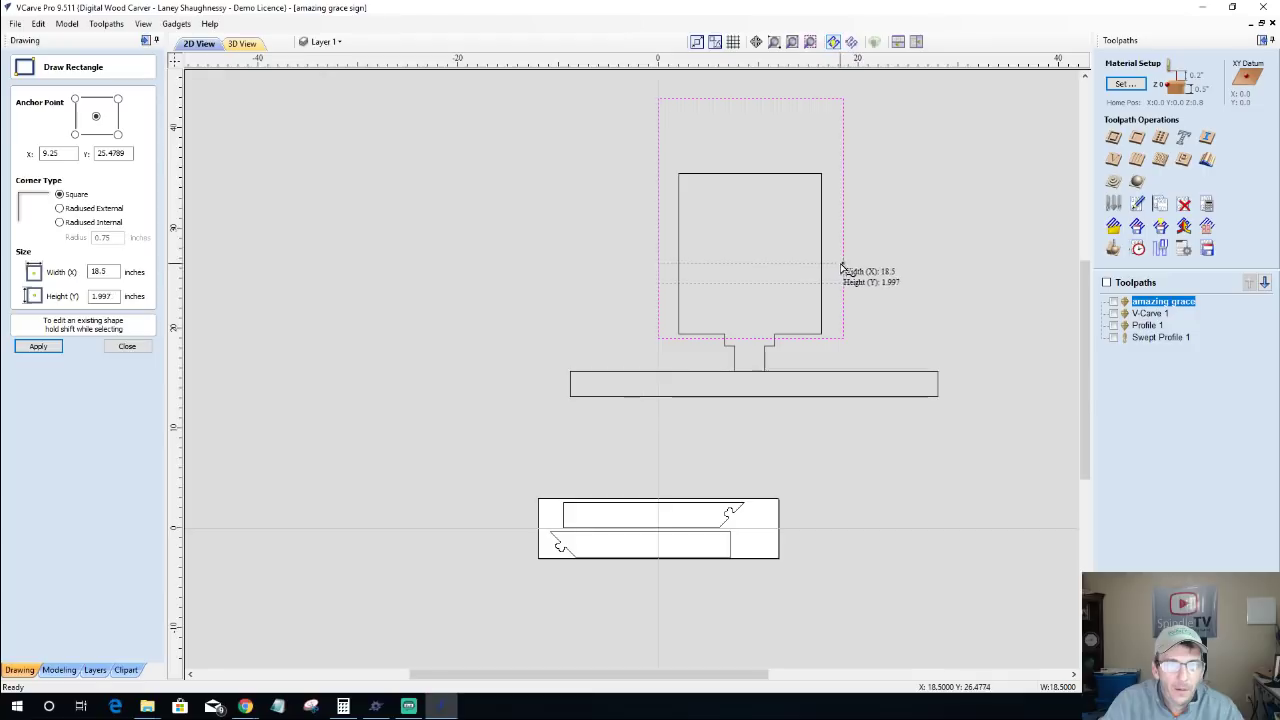
{"action": "scroll", "coordinate": [728, 285], "scroll_direction": "up", "scroll_amount": 3}
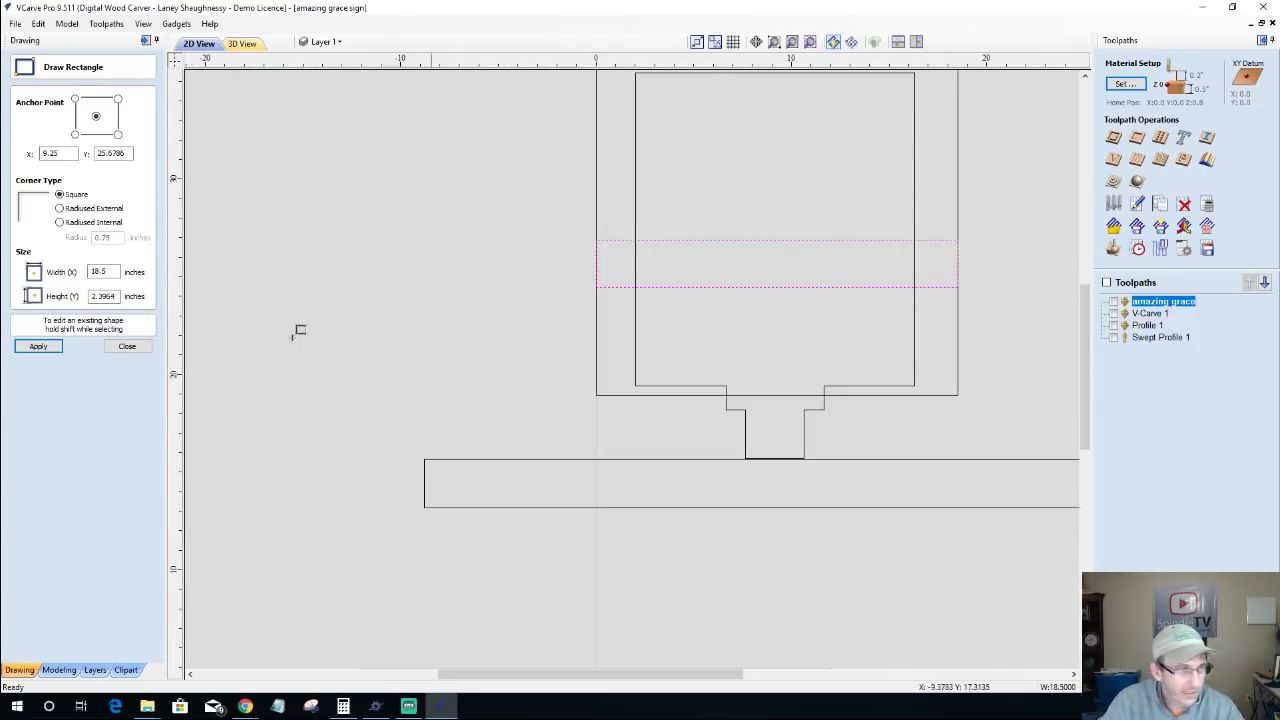
{"action": "left_click", "coordinate": [128, 347]}
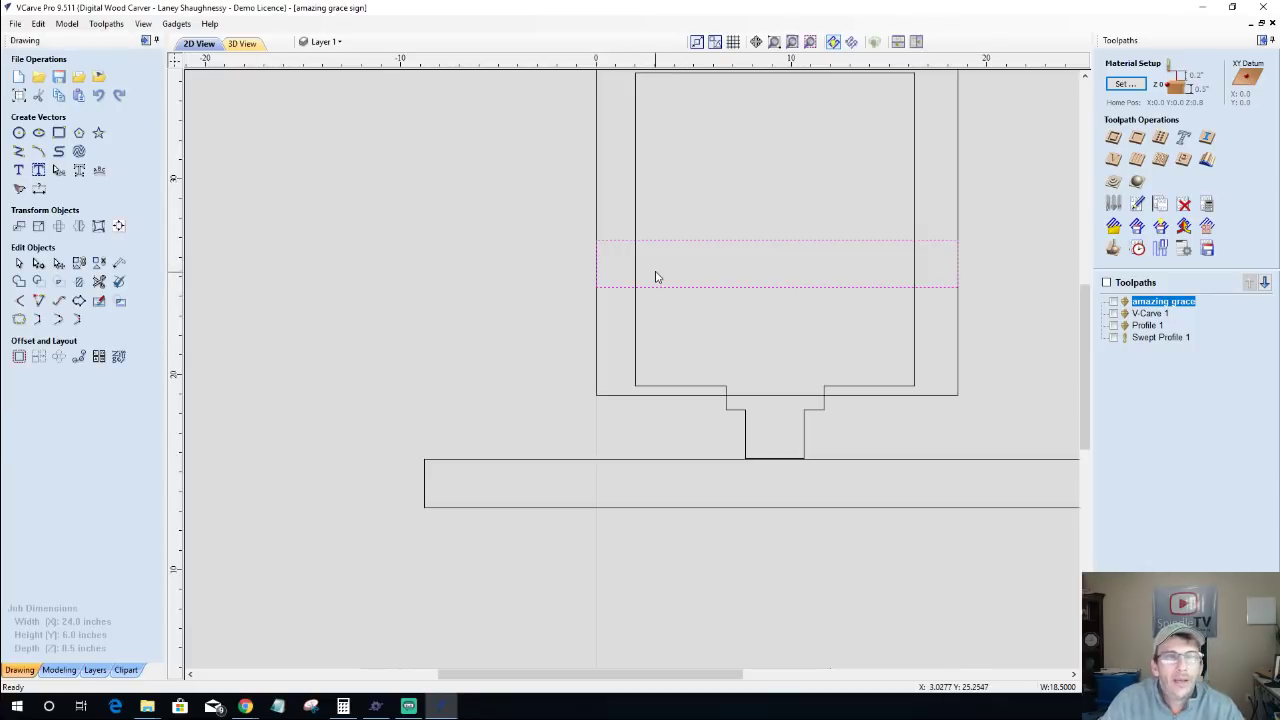
Step: Draw two 1-inch-diameter circles side by side inside the thin band rectangle
{"action": "left_click", "coordinate": [736, 240]}
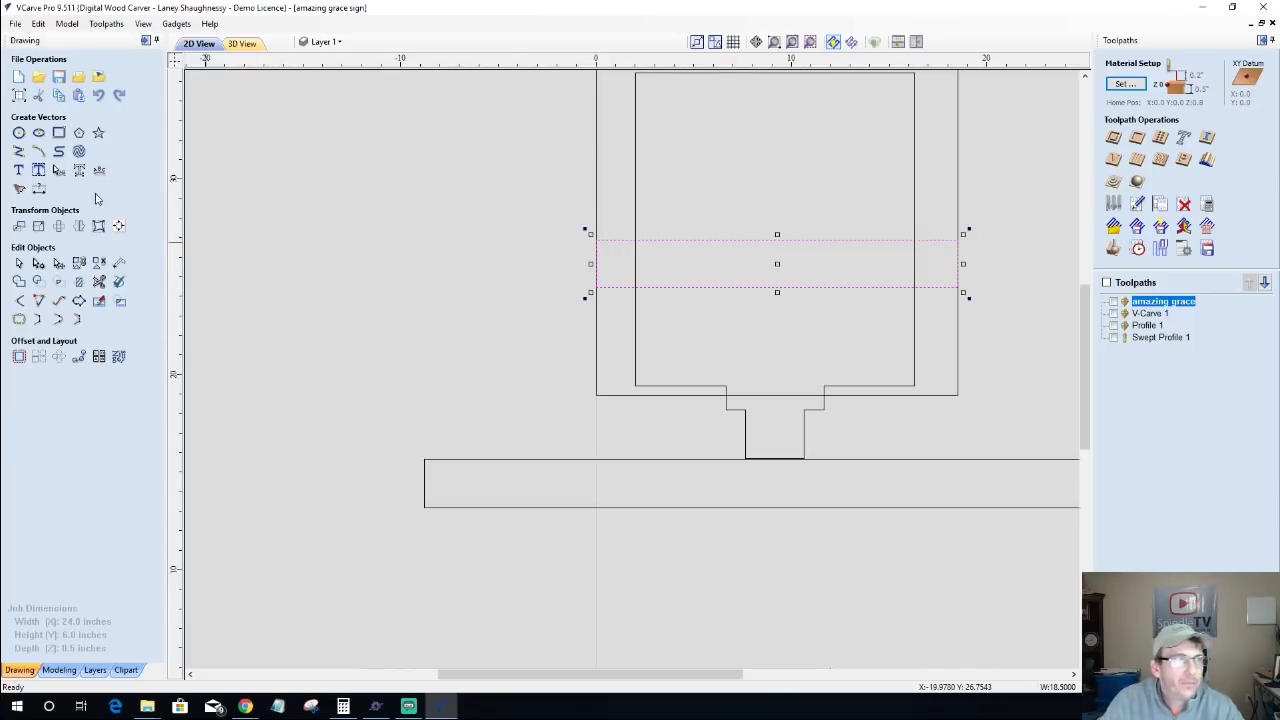
{"action": "left_click", "coordinate": [18, 132]}
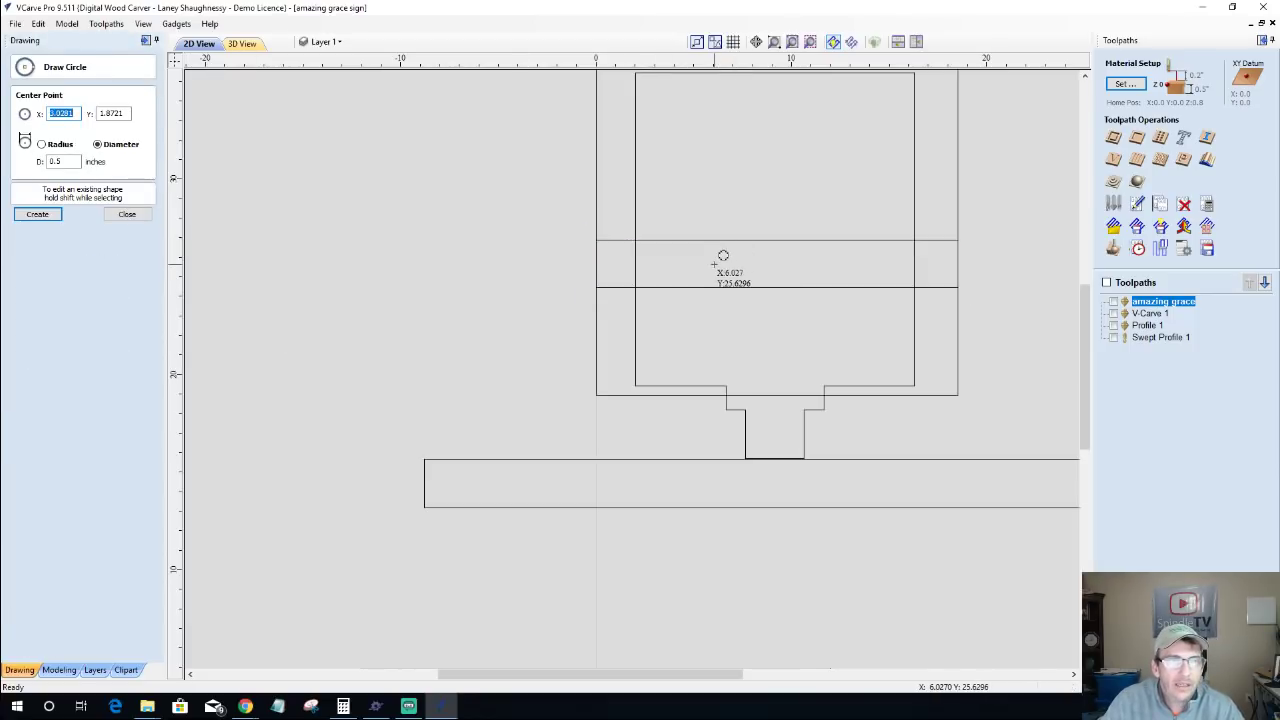
{"action": "left_click_drag", "start_coordinate": [712, 262], "coordinate": [723, 262]}
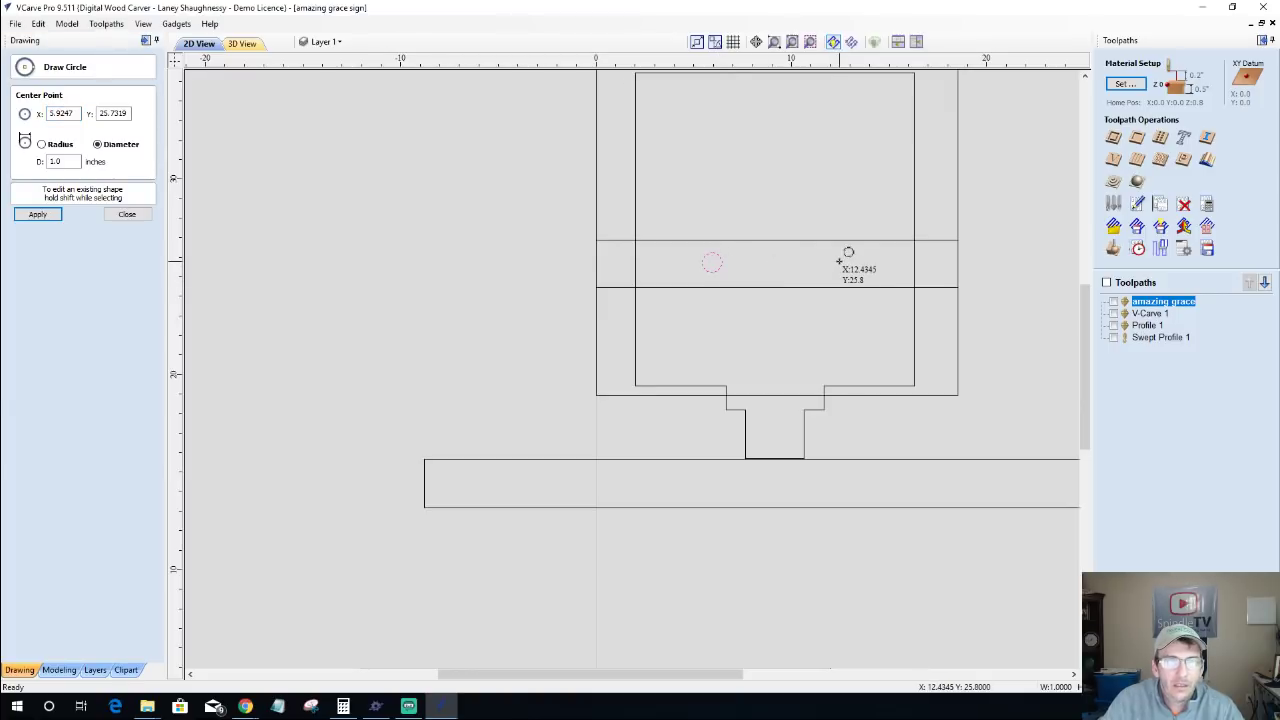
{"action": "left_click", "coordinate": [839, 261]}
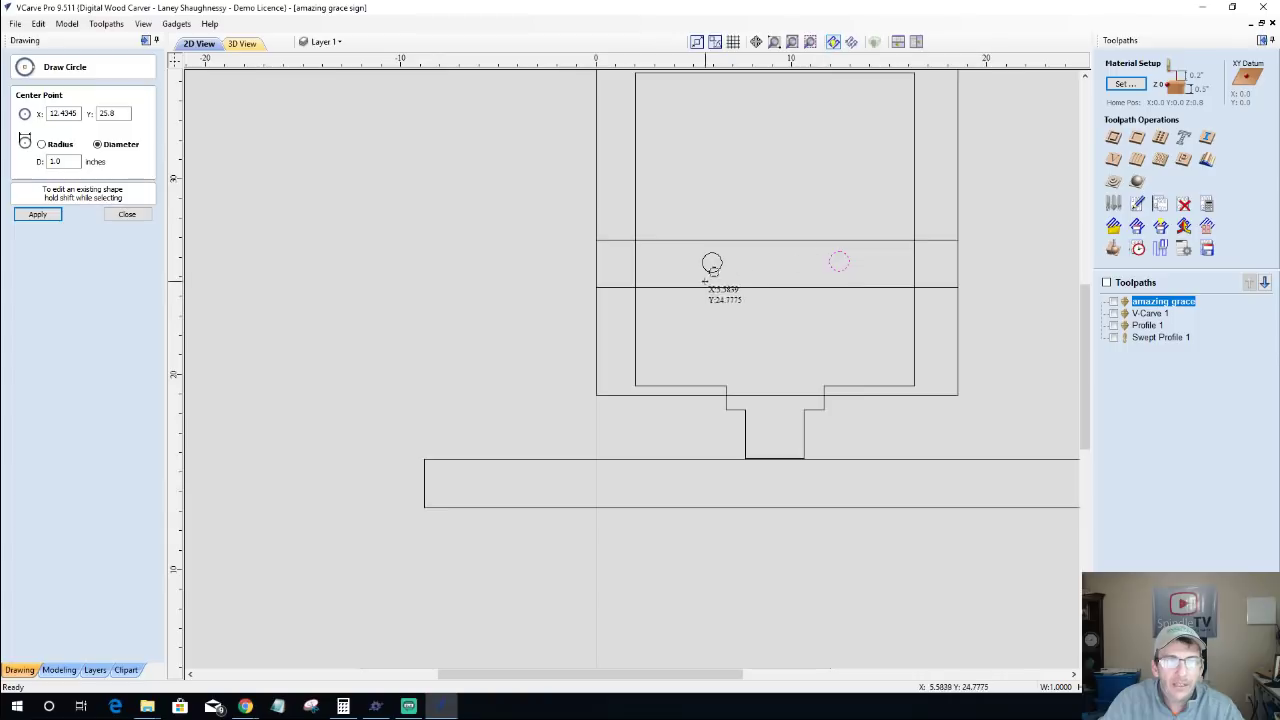
{"action": "left_click", "coordinate": [127, 214]}
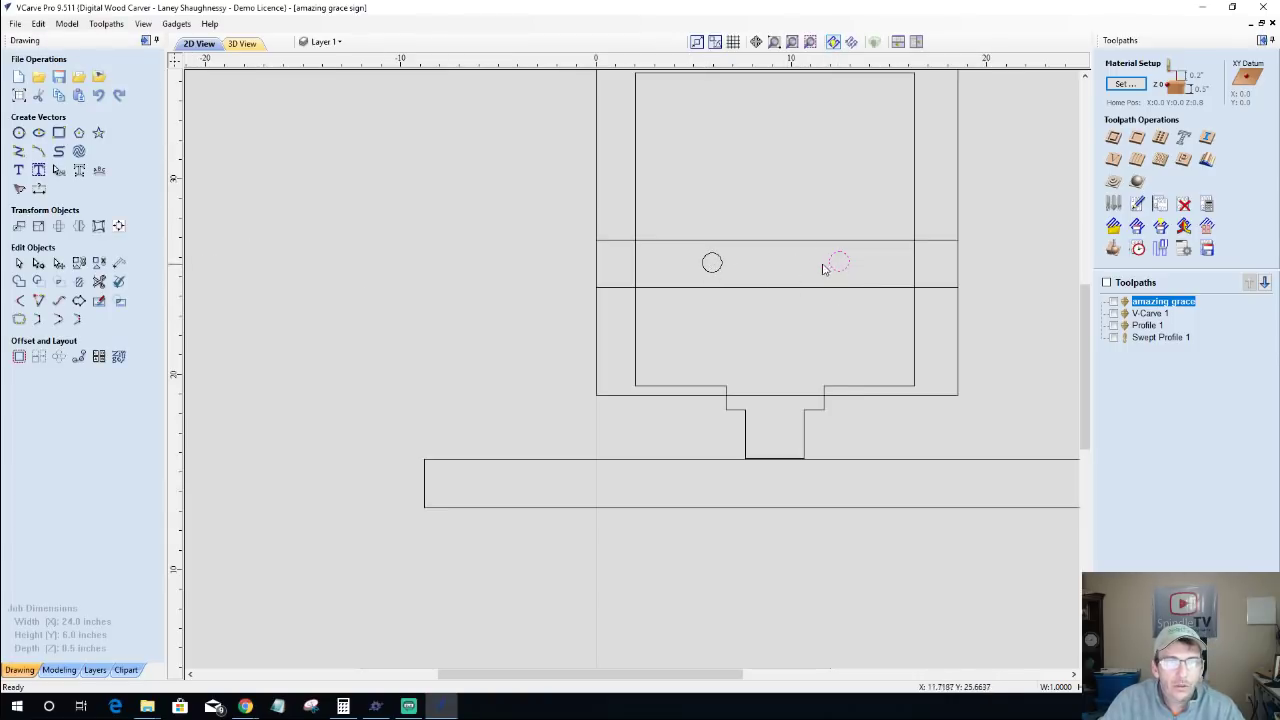
Step: Rotate the stepped sign outline slightly askew, then select the horizontal band rectangle
{"action": "left_click", "coordinate": [839, 388]}
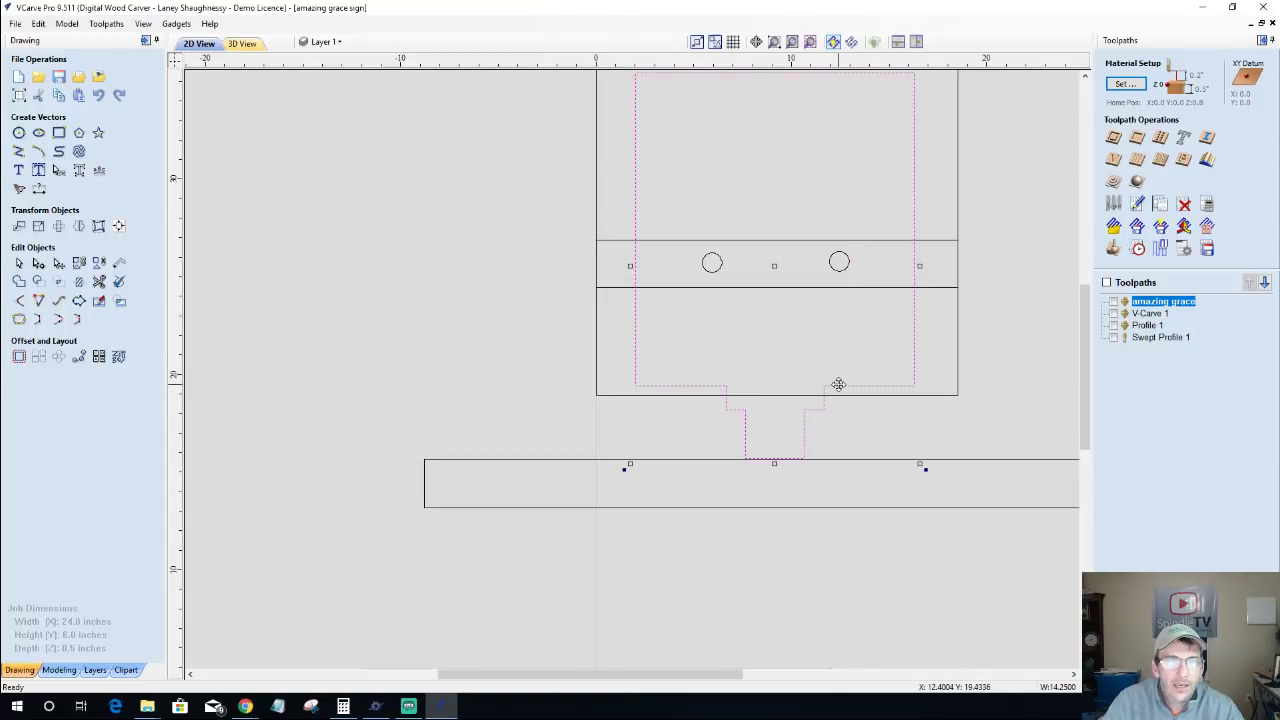
{"action": "left_click_drag", "start_coordinate": [924, 468], "coordinate": [889, 443]}
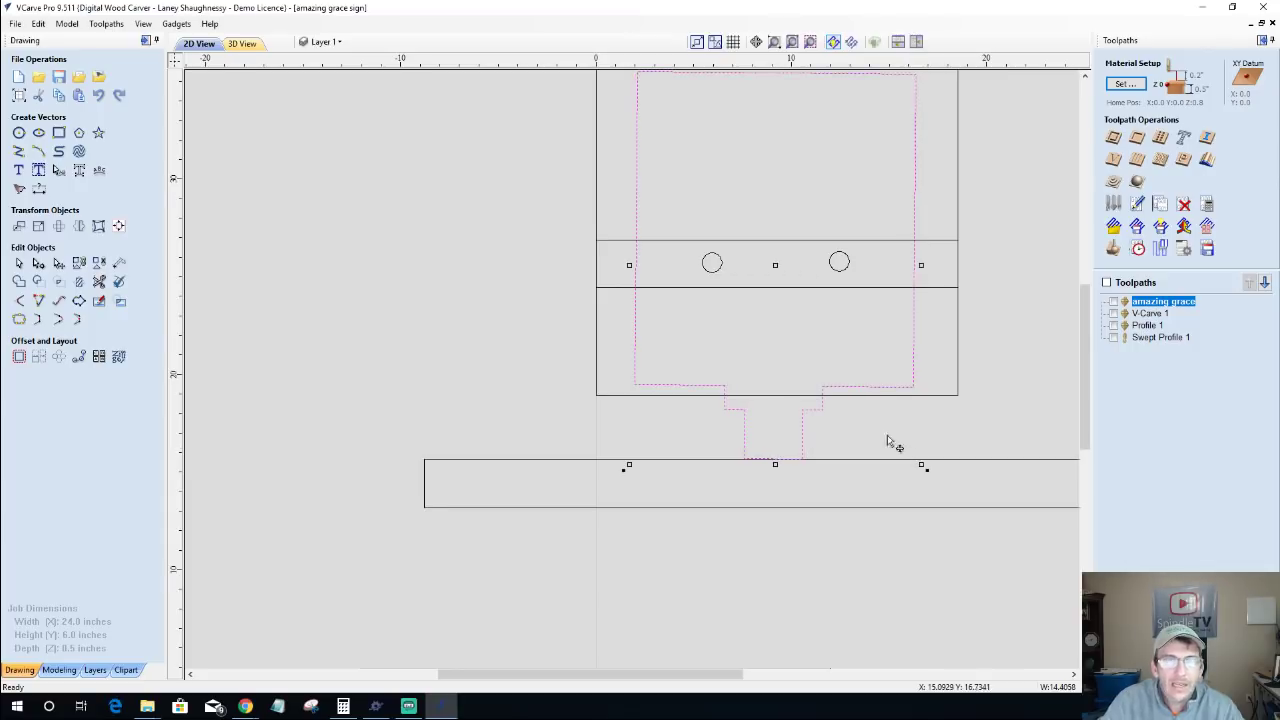
{"action": "scroll", "coordinate": [823, 377], "scroll_direction": "down", "scroll_amount": 2}
{"action": "scroll", "coordinate": [797, 275], "scroll_direction": "up", "scroll_amount": 1}
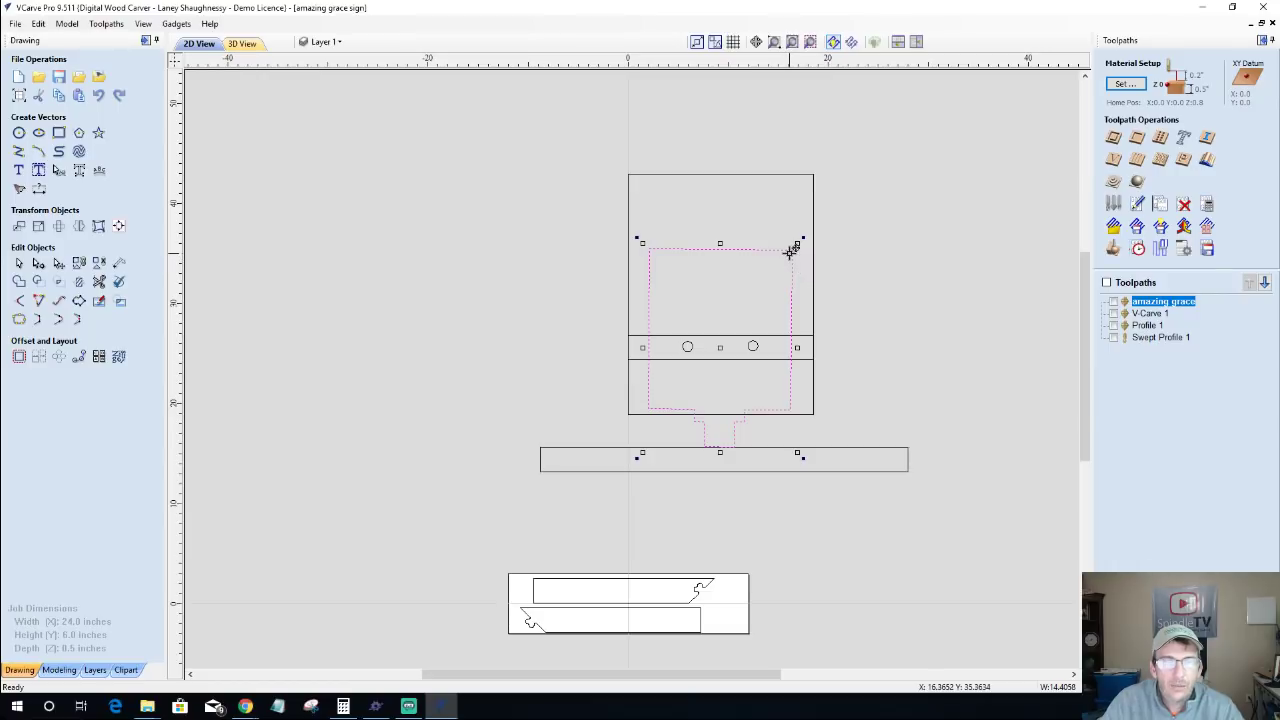
{"action": "scroll", "coordinate": [729, 379], "scroll_direction": "up", "scroll_amount": 1}
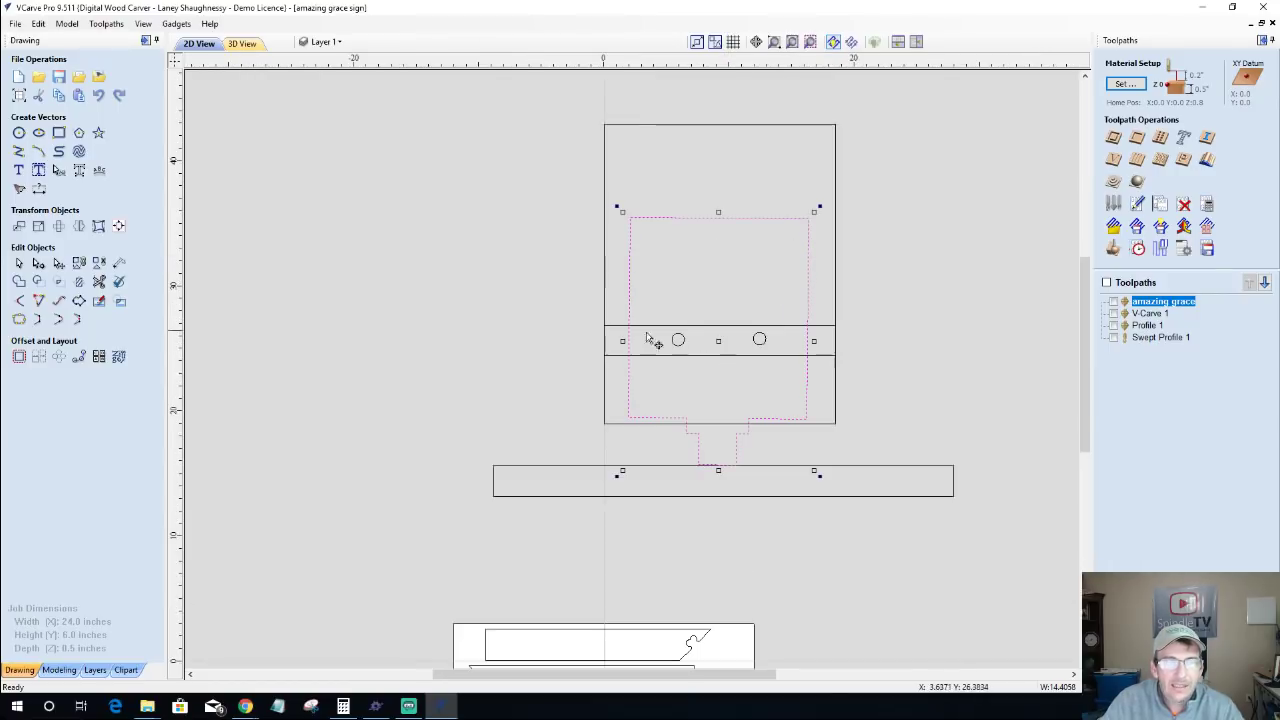
{"action": "left_click", "coordinate": [647, 331]}
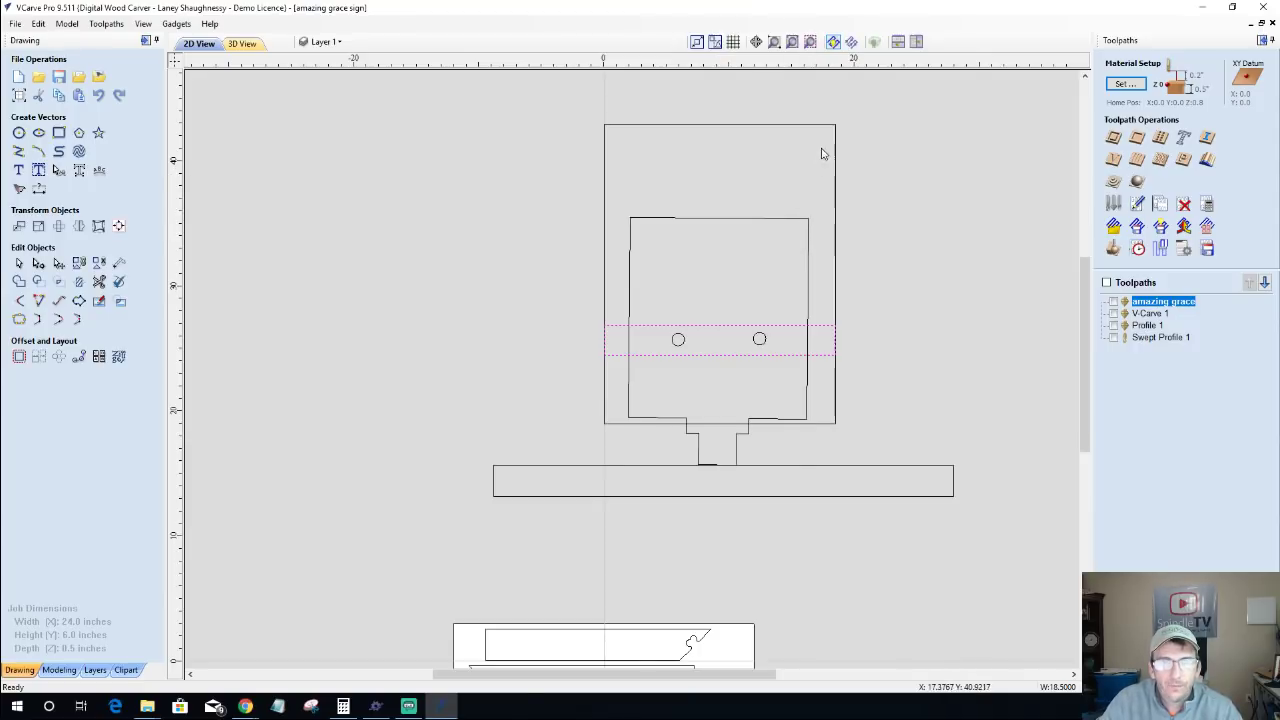
Step: Place 1-inch circles near the top-left, top-right, bottom-right and bottom-left outer-rectangle corners
{"action": "left_click", "coordinate": [666, 143]}
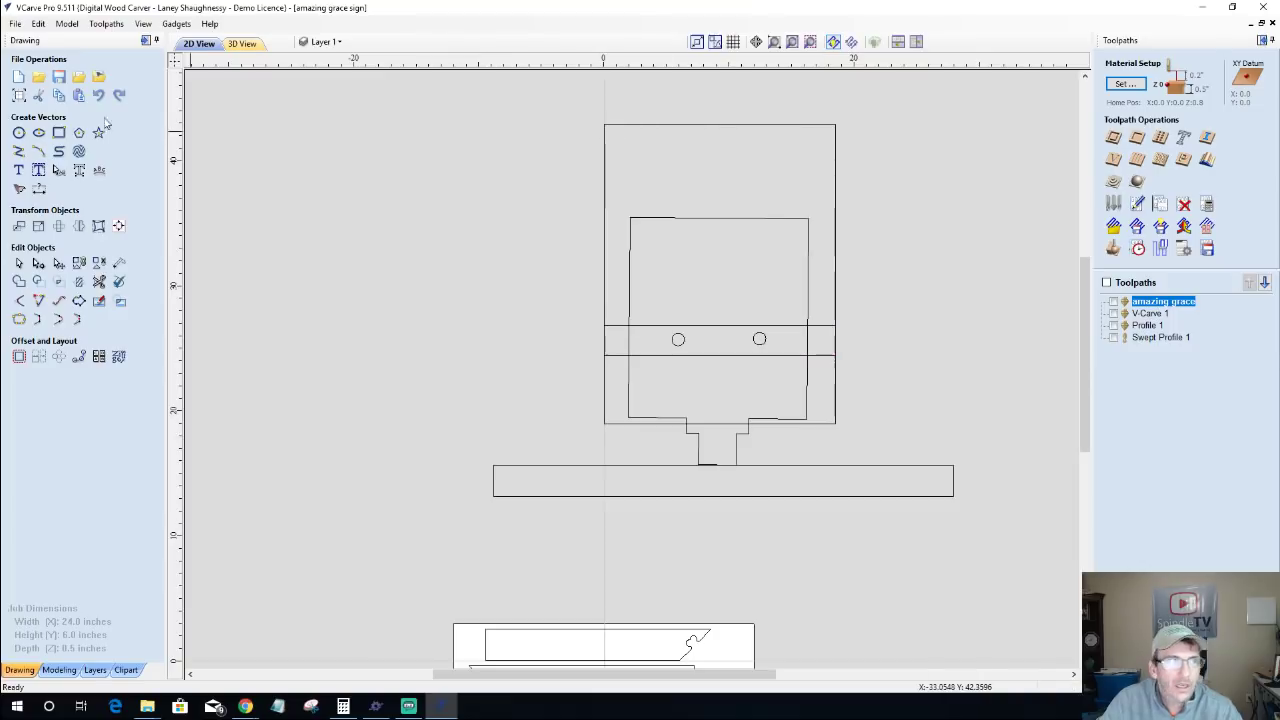
{"action": "left_click", "coordinate": [18, 132]}
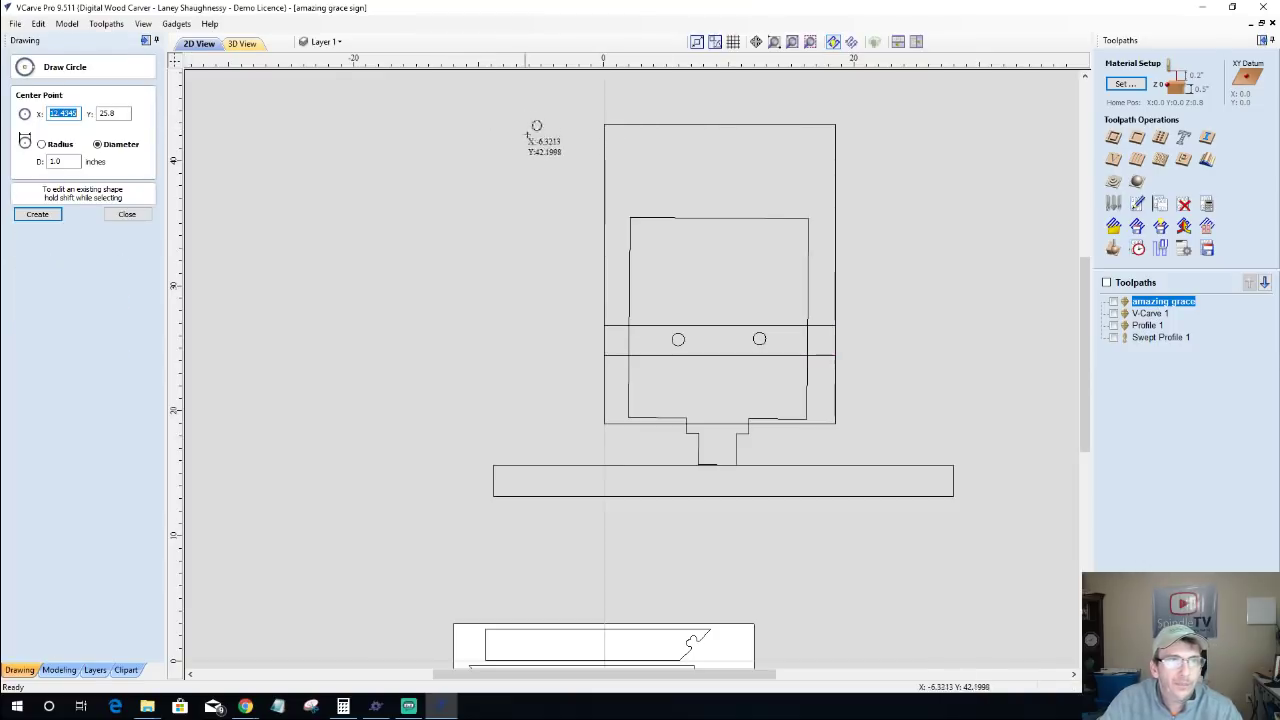
{"action": "left_click", "coordinate": [623, 139]}
{"action": "left_click", "coordinate": [811, 144]}
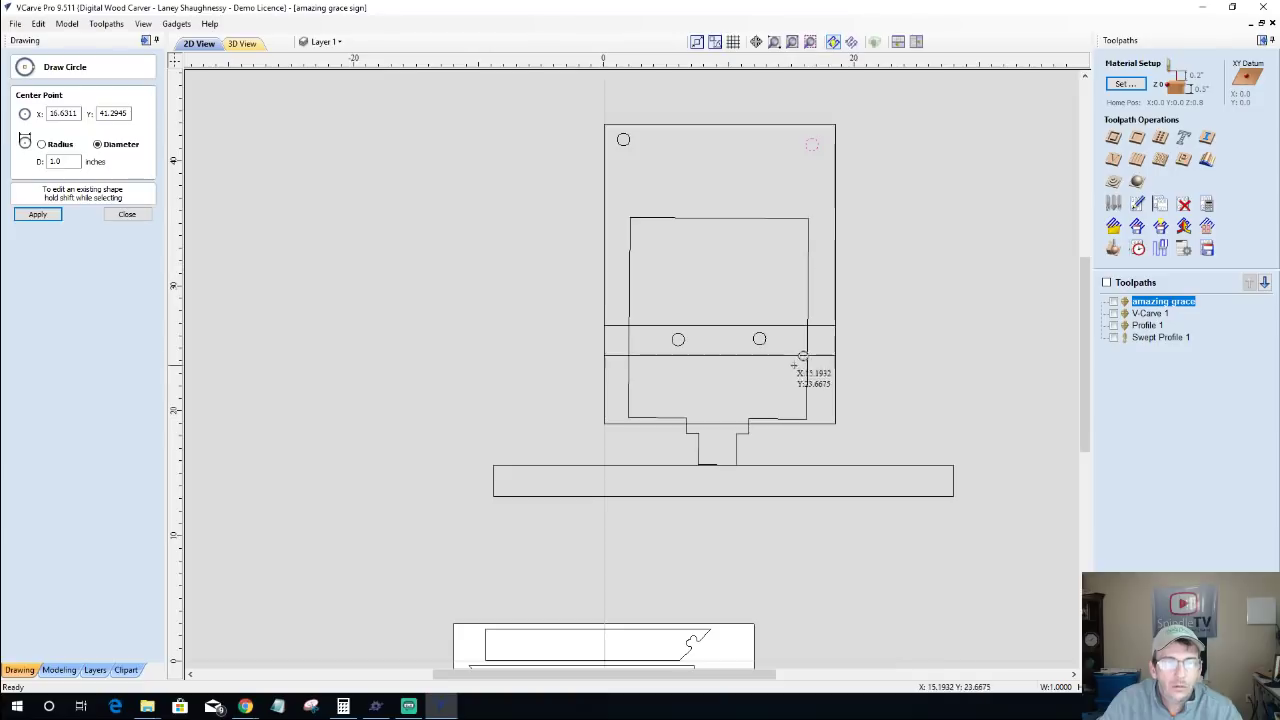
{"action": "left_click", "coordinate": [822, 411]}
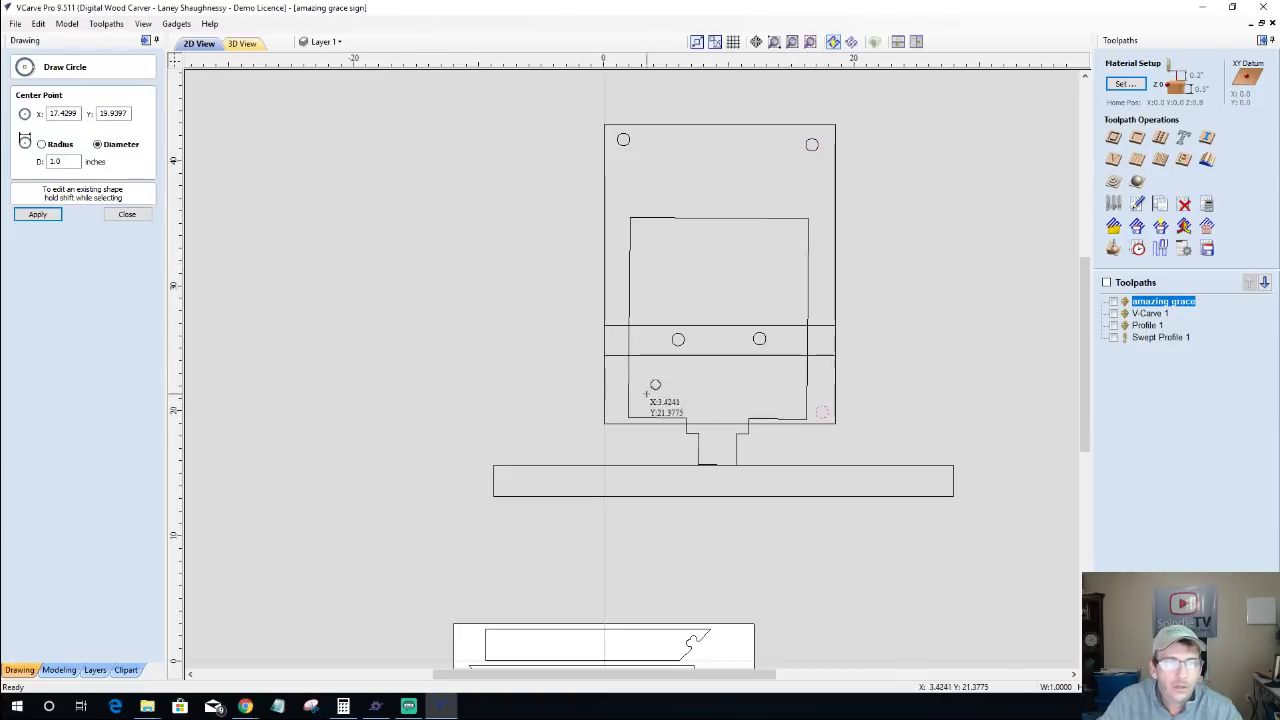
{"action": "left_click", "coordinate": [613, 410]}
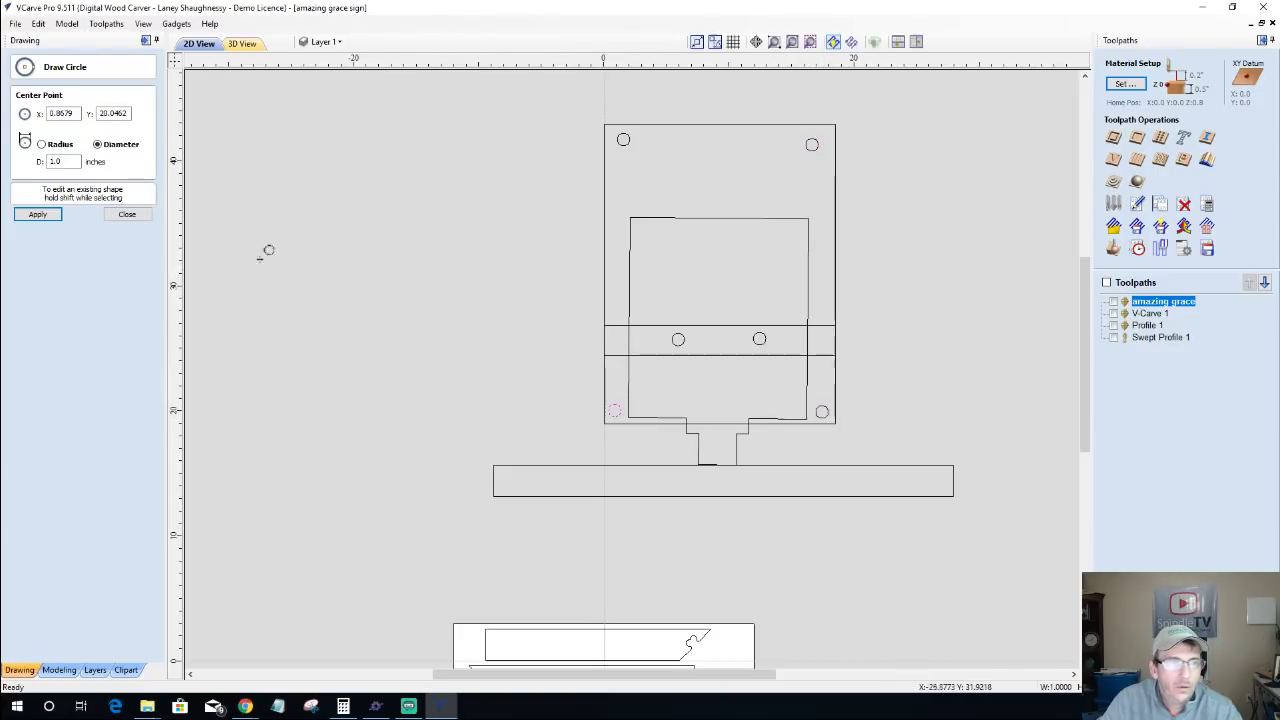
{"action": "left_click", "coordinate": [127, 215]}
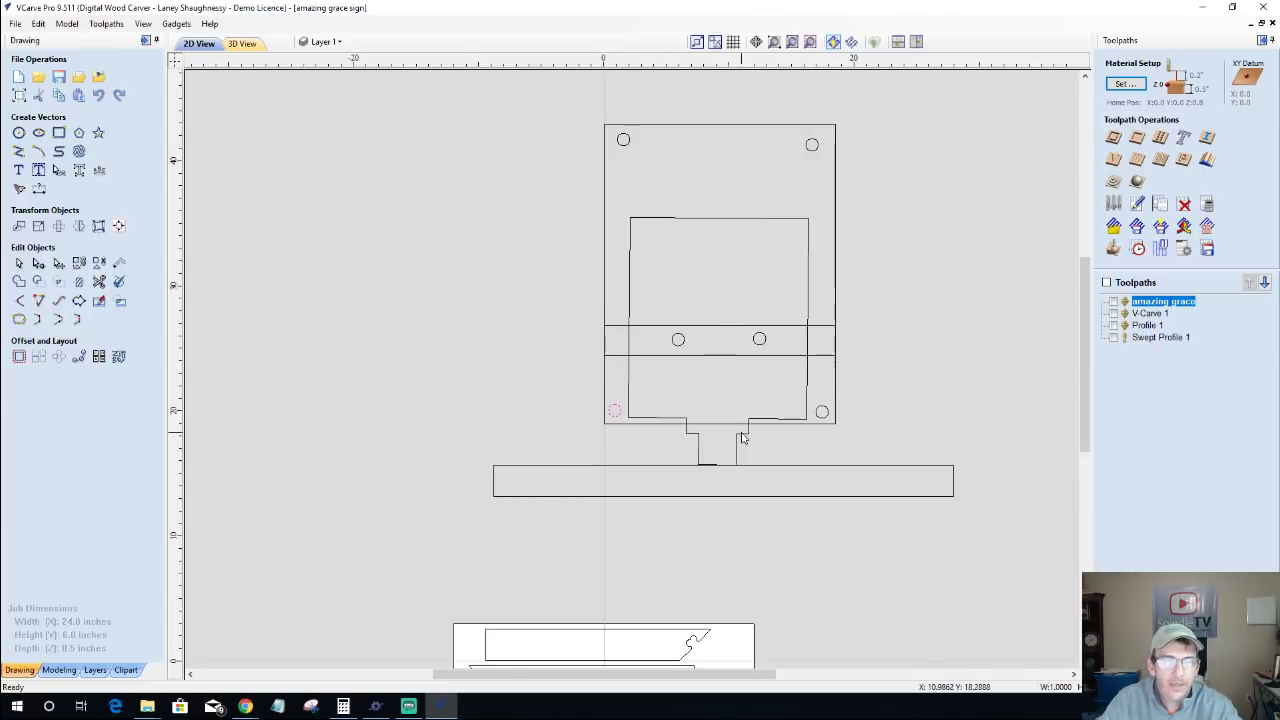
Step: Shrink the tenoned board outline until the tenon sits flush on the base bar's top edge
{"action": "scroll", "coordinate": [742, 438], "scroll_direction": "down", "scroll_amount": 1}
{"action": "scroll", "coordinate": [734, 449], "scroll_direction": "up", "scroll_amount": 2}
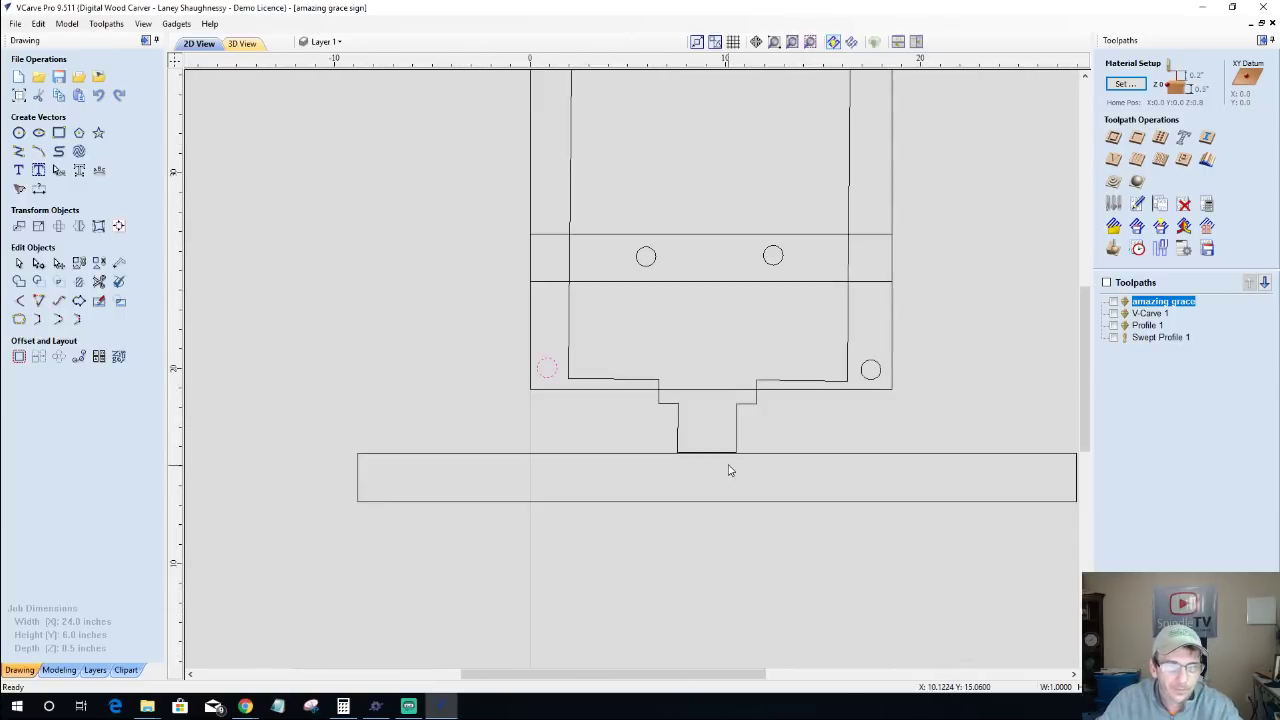
{"action": "scroll", "coordinate": [729, 466], "scroll_direction": "up", "scroll_amount": 1}
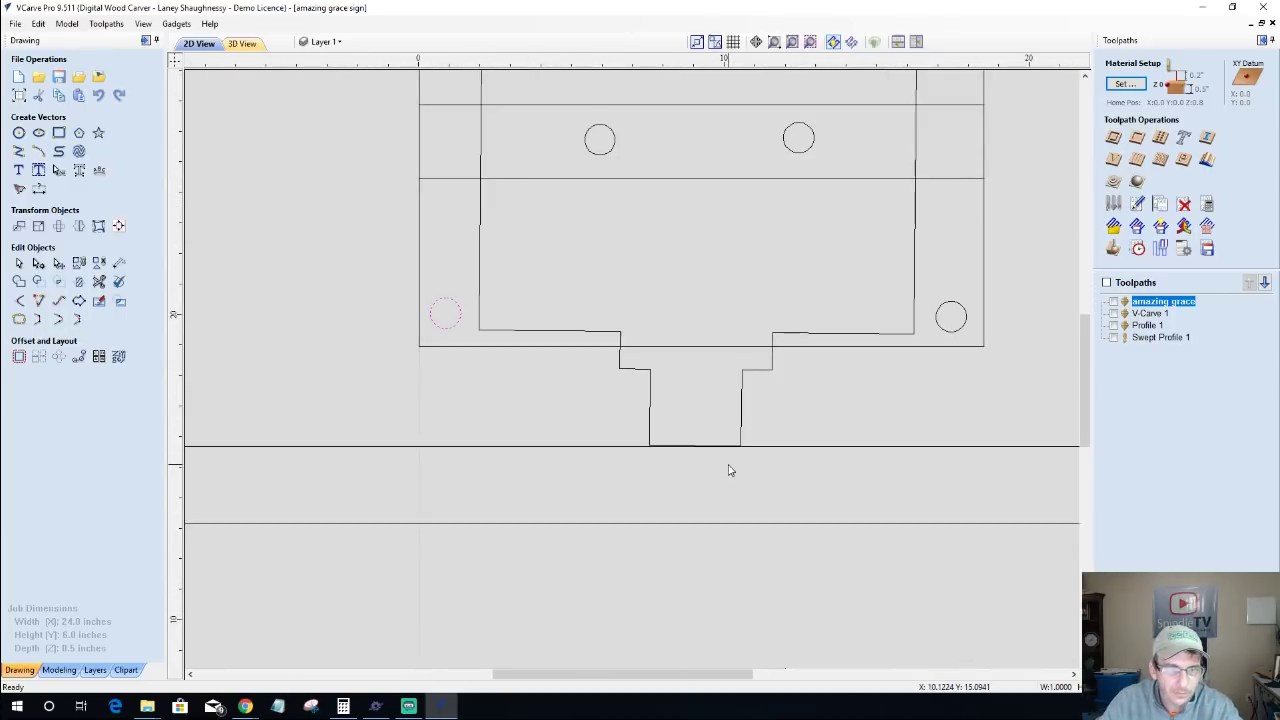
{"action": "left_click", "coordinate": [642, 375]}
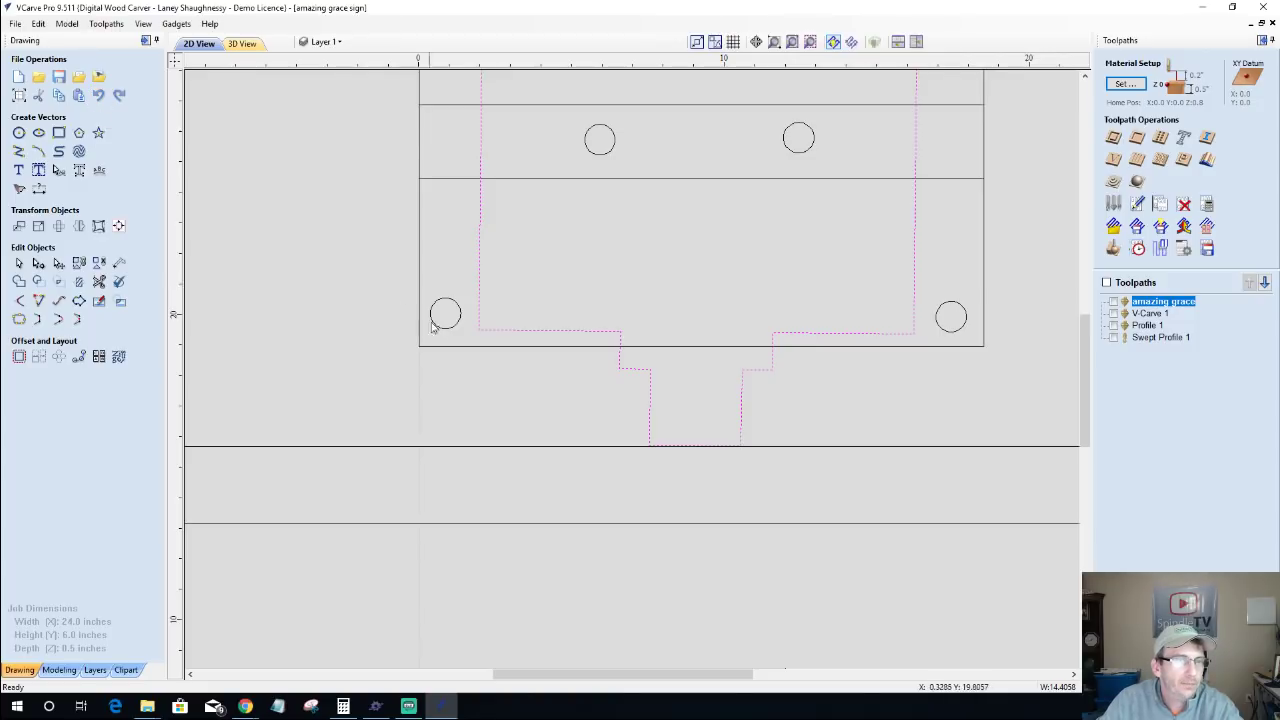
{"action": "left_click", "coordinate": [522, 335]}
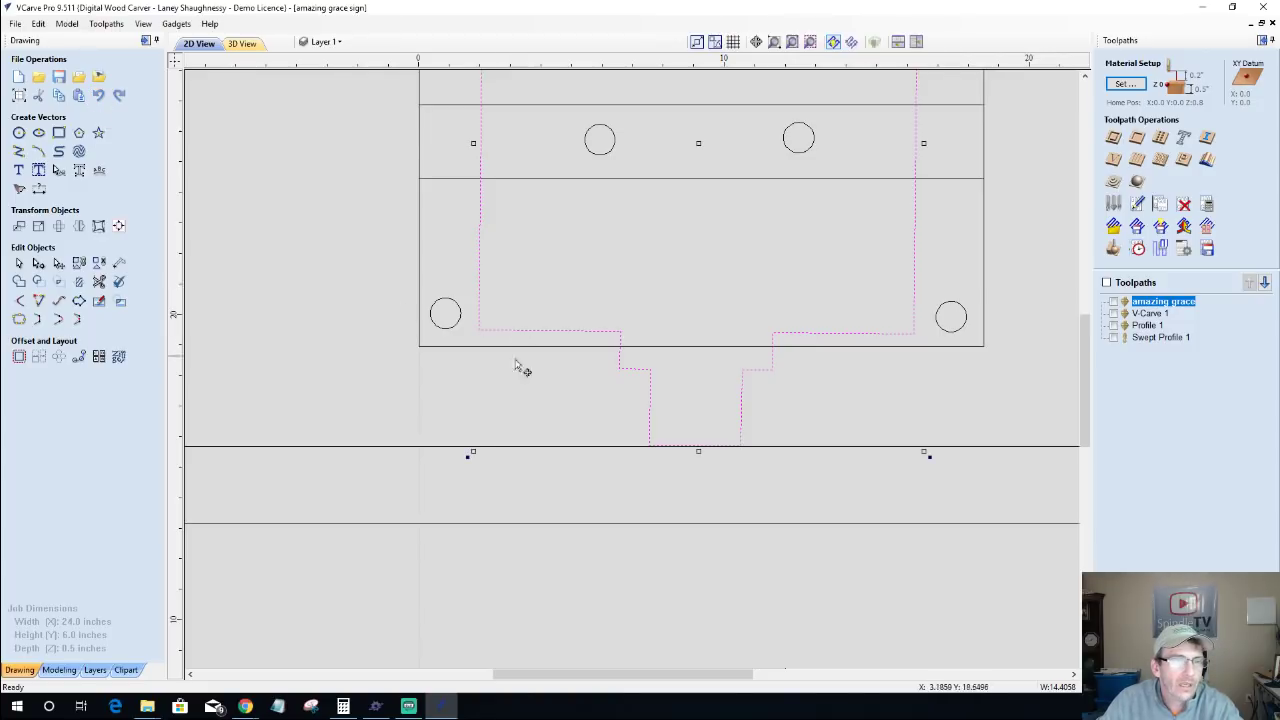
{"action": "left_click_drag", "start_coordinate": [469, 457], "coordinate": [477, 466]}
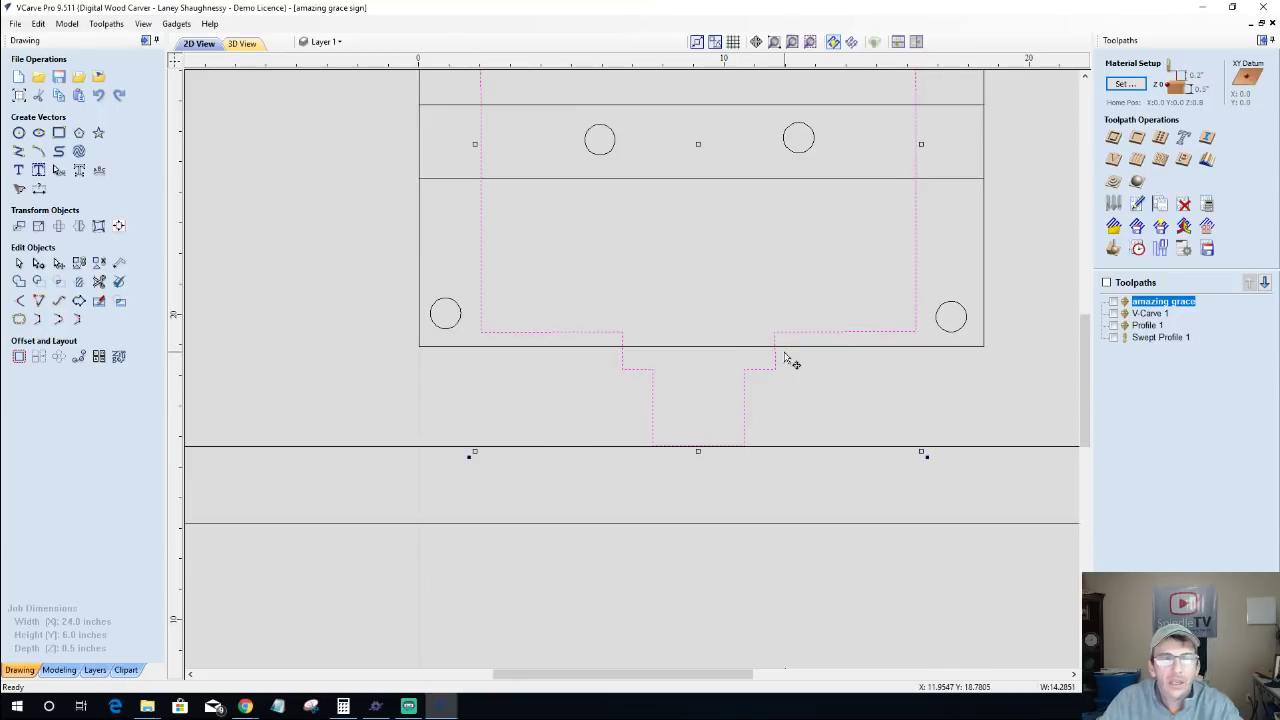
{"action": "scroll", "coordinate": [777, 366], "scroll_direction": "up", "scroll_amount": 2}
{"action": "scroll", "coordinate": [774, 360], "scroll_direction": "down", "scroll_amount": 5}
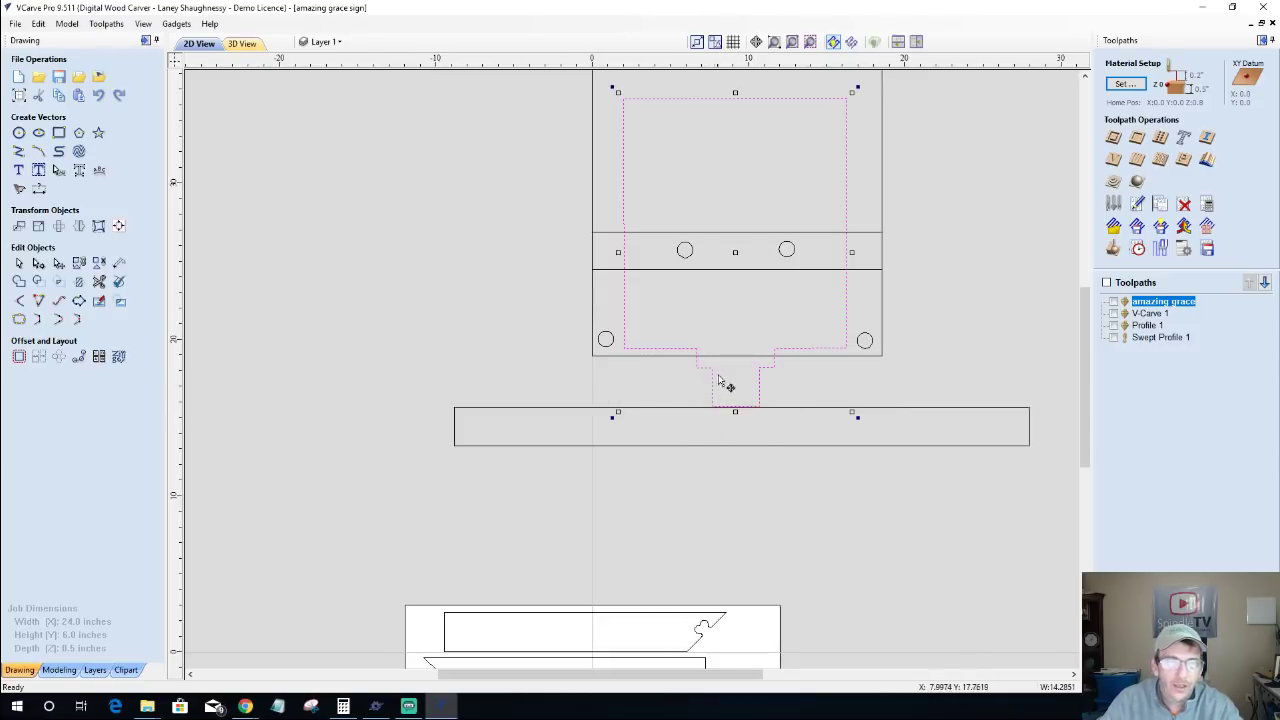
{"action": "scroll", "coordinate": [800, 403], "scroll_direction": "down", "scroll_amount": 1}
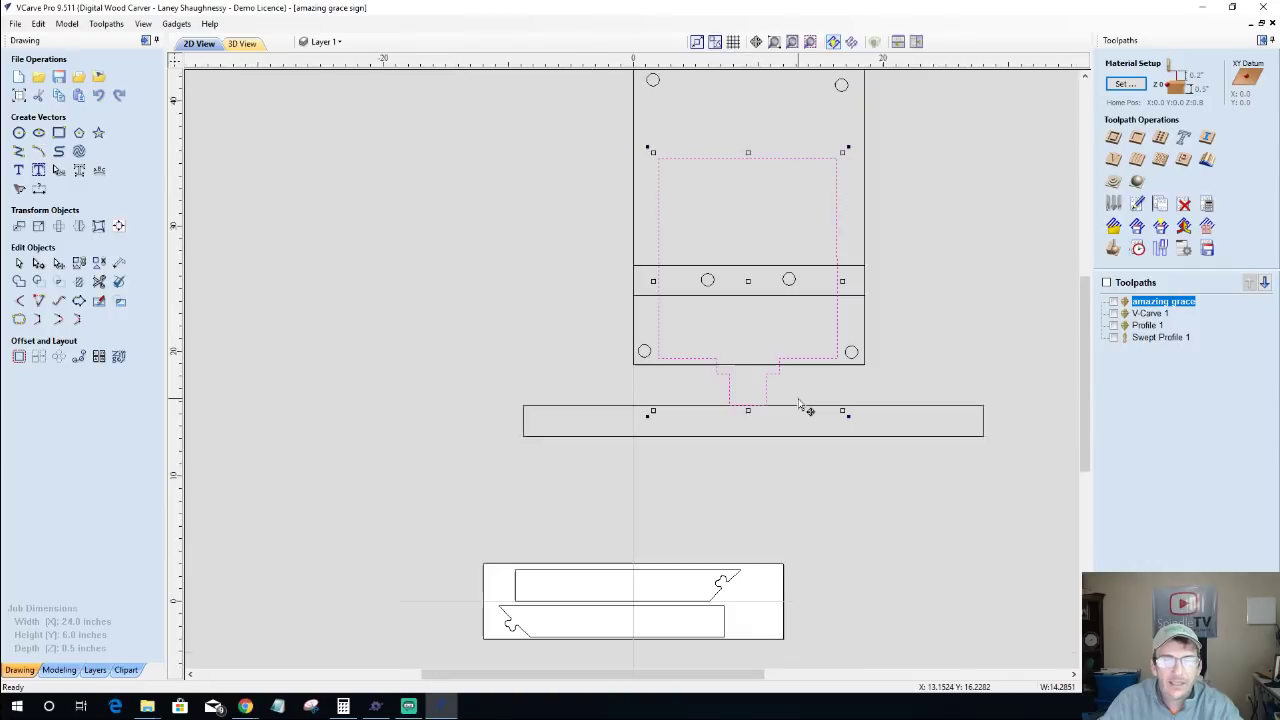
{"action": "scroll", "coordinate": [800, 403], "scroll_direction": "up", "scroll_amount": 3}
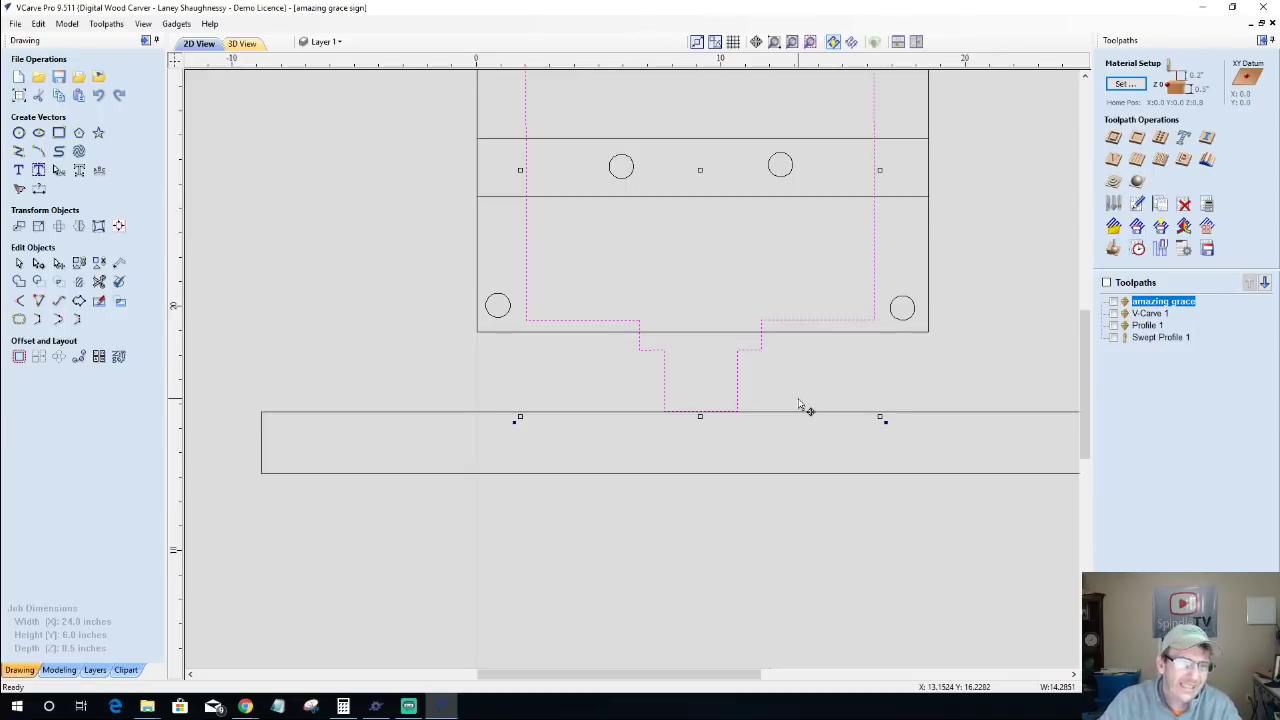
{"action": "scroll", "coordinate": [645, 410], "scroll_direction": "up", "scroll_amount": 1}
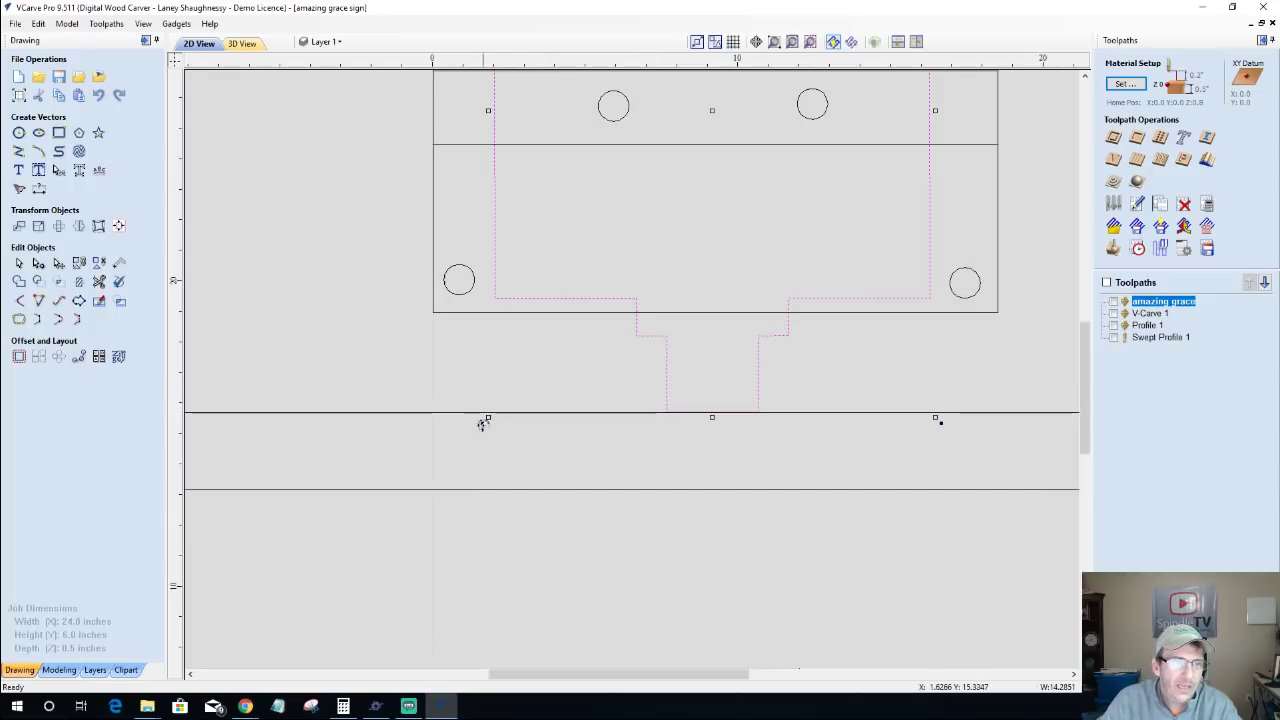
{"action": "left_click", "coordinate": [482, 428]}
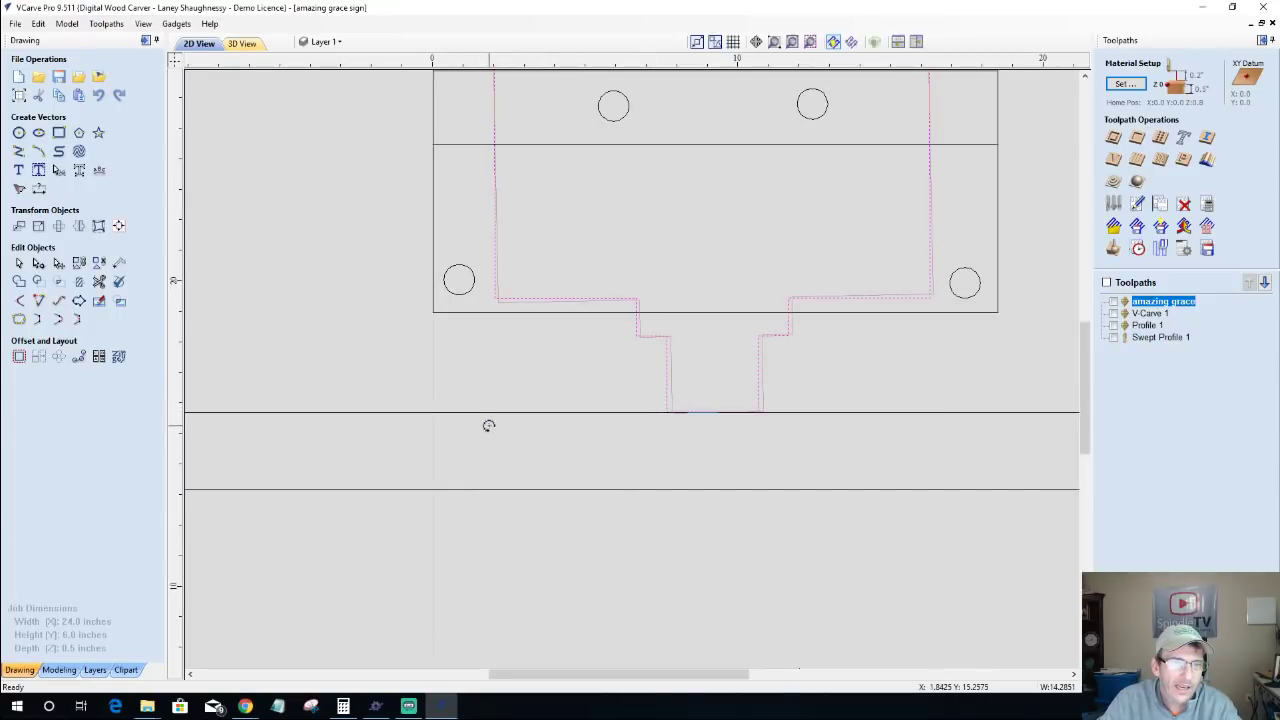
{"action": "scroll", "coordinate": [645, 470], "scroll_direction": "up", "scroll_amount": 5}
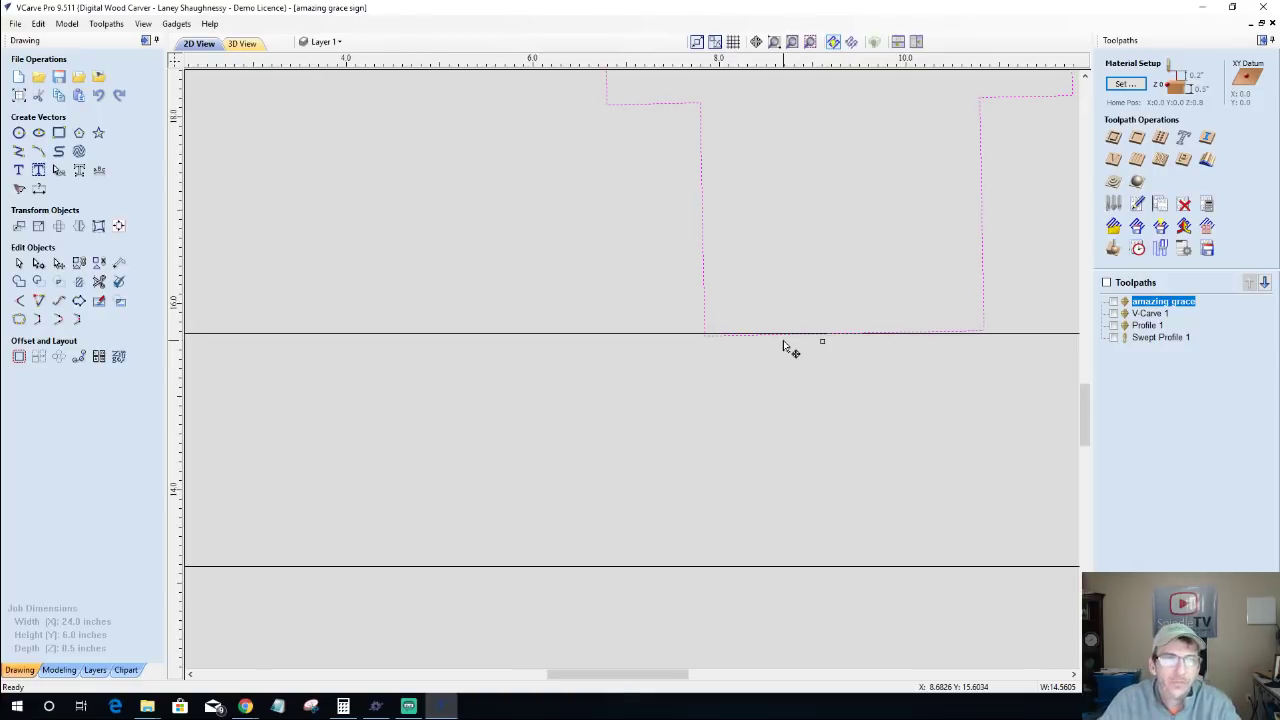
Step: Trim away the base bar line inside the tenon outline using Clear inside boundary
{"action": "left_click", "coordinate": [688, 336]}
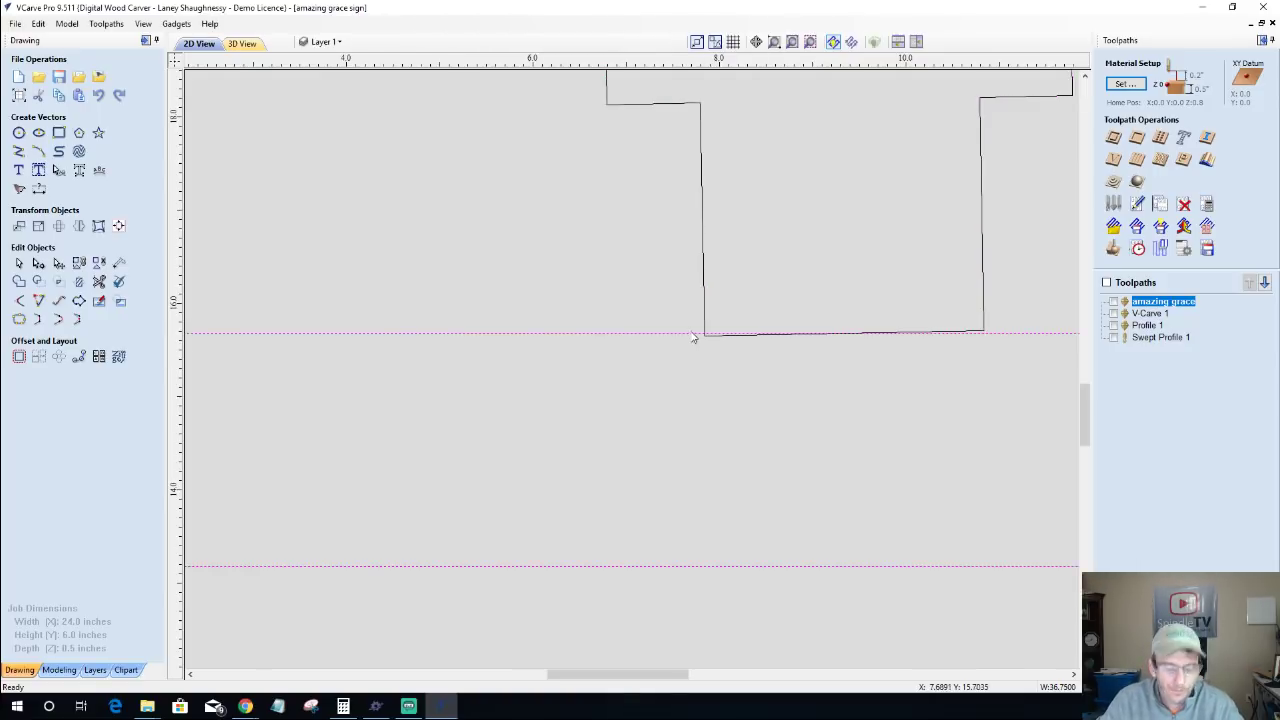
{"action": "left_click", "coordinate": [705, 308], "text": "shift"}
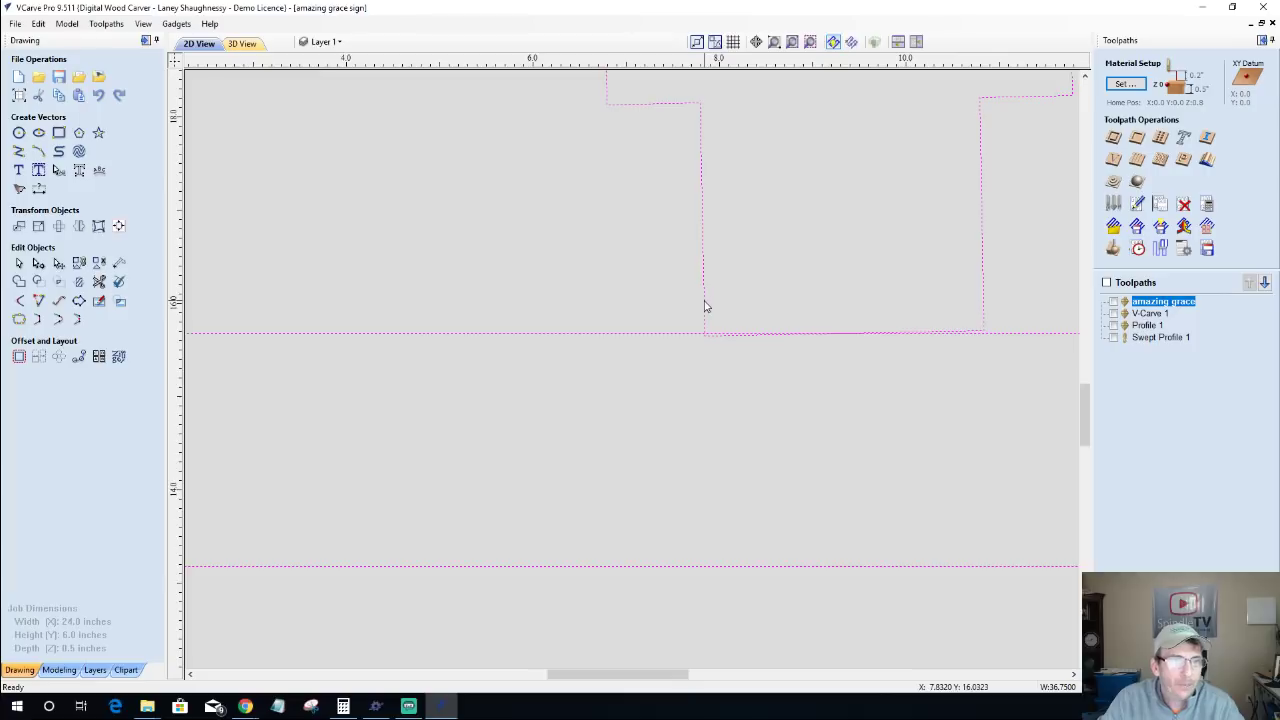
{"action": "left_click", "coordinate": [80, 282]}
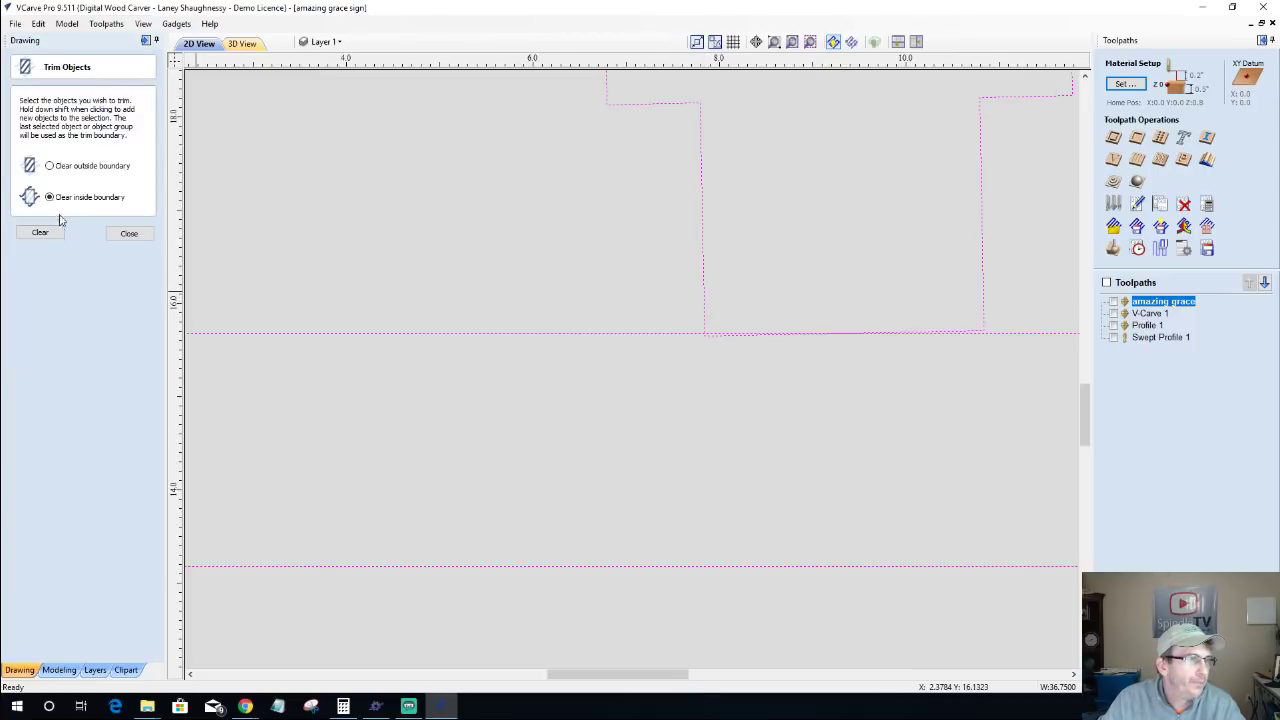
{"action": "left_click", "coordinate": [49, 166]}
{"action": "left_click", "coordinate": [50, 197]}
{"action": "left_click", "coordinate": [40, 232]}
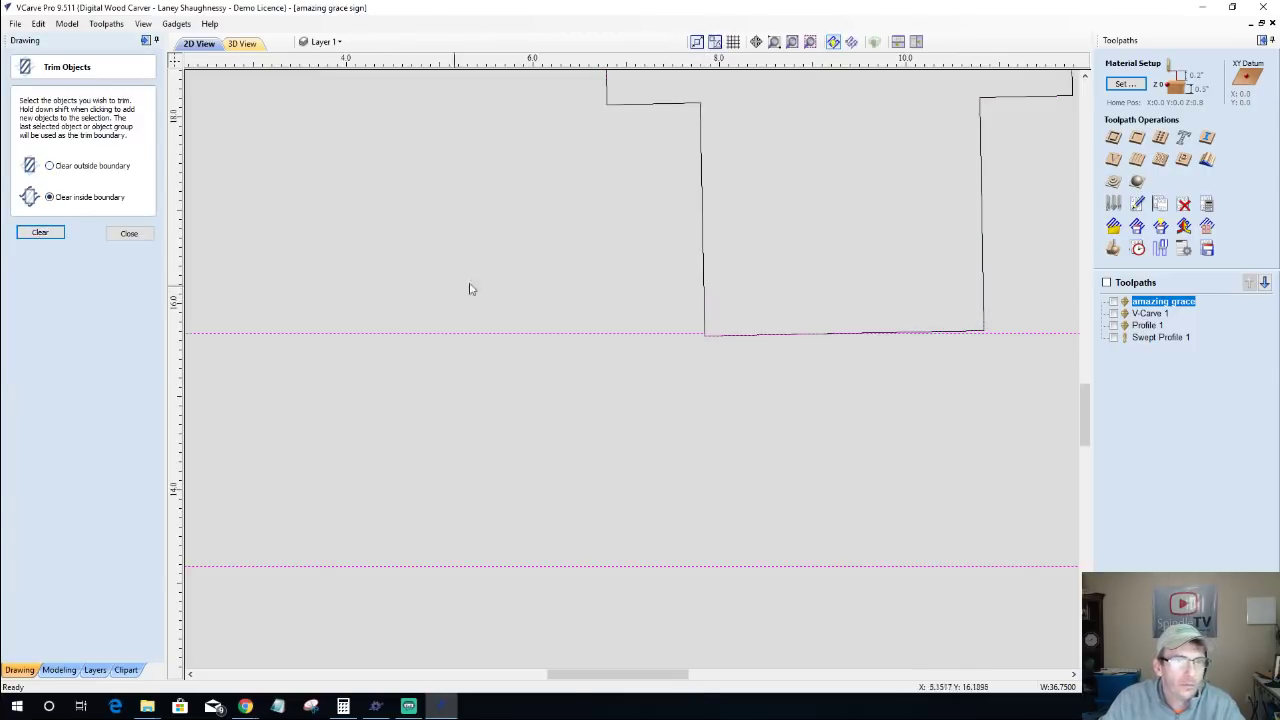
Step: Nudge the tenoned board outline slightly to the left
{"action": "left_click", "coordinate": [704, 261]}
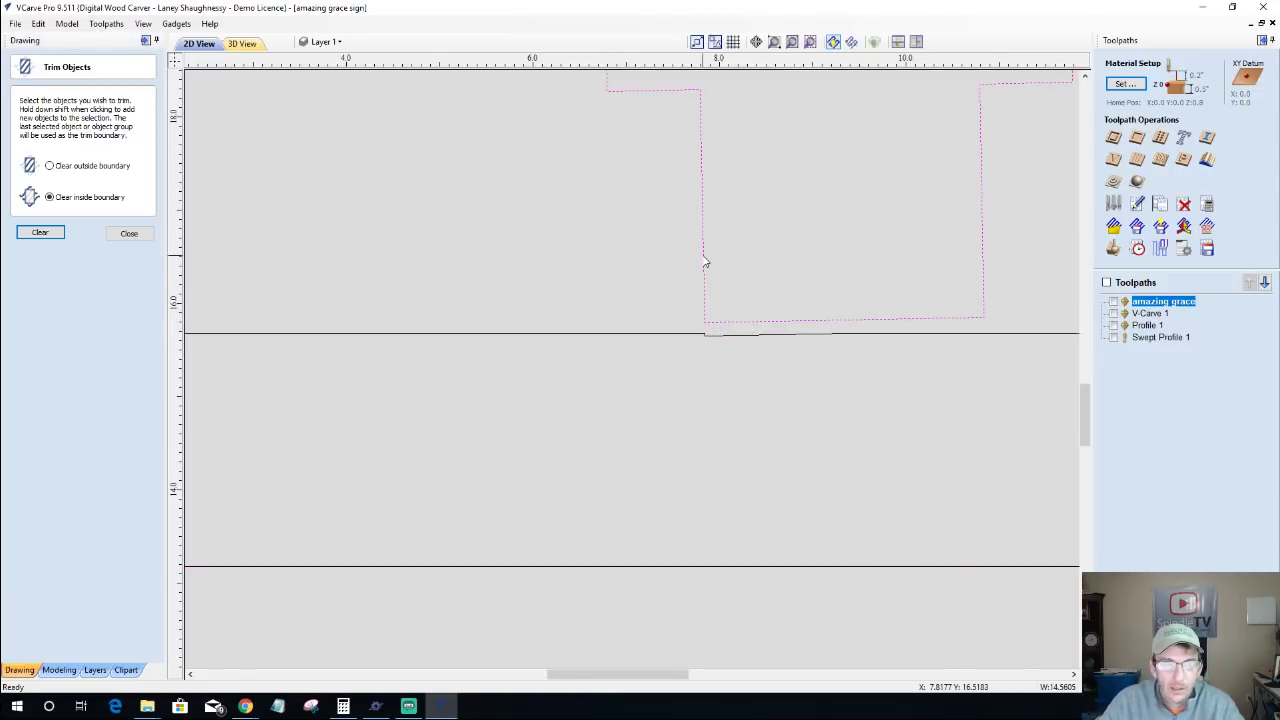
{"action": "scroll", "coordinate": [708, 372], "scroll_direction": "up", "scroll_amount": 3}
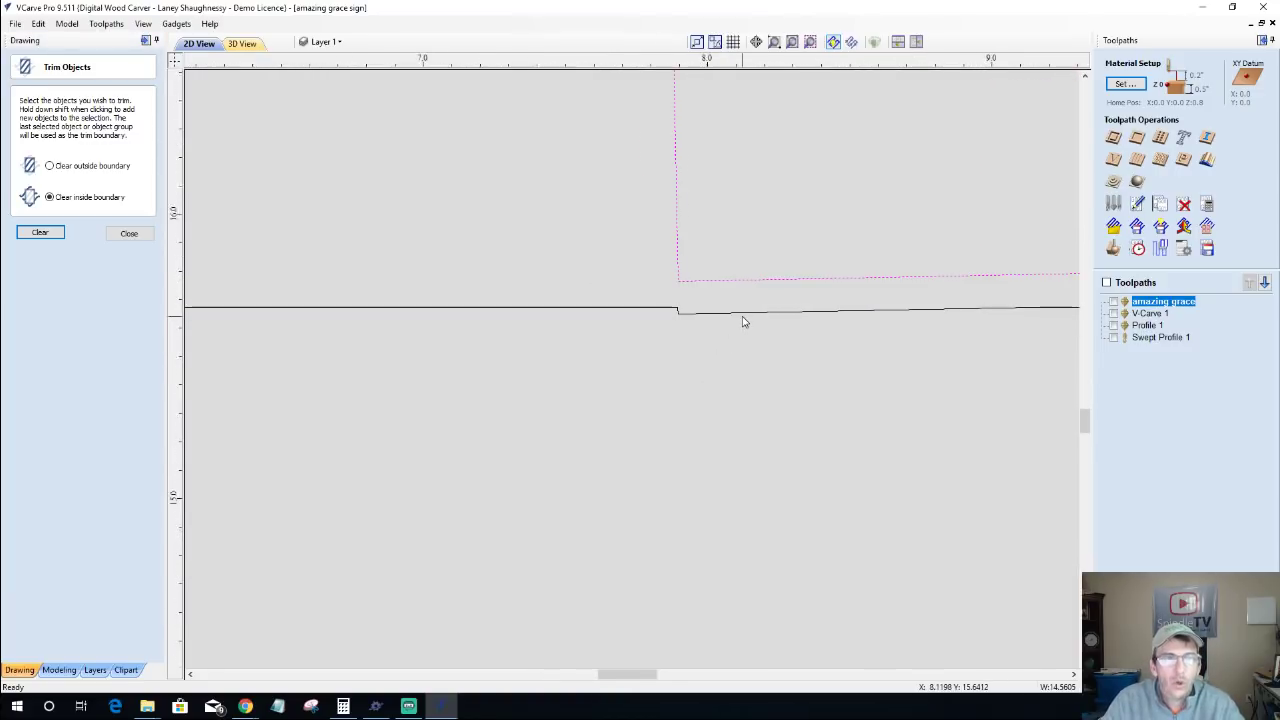
{"action": "scroll", "coordinate": [742, 321], "scroll_direction": "up", "scroll_amount": 1}
{"action": "scroll", "coordinate": [742, 318], "scroll_direction": "down", "scroll_amount": 6}
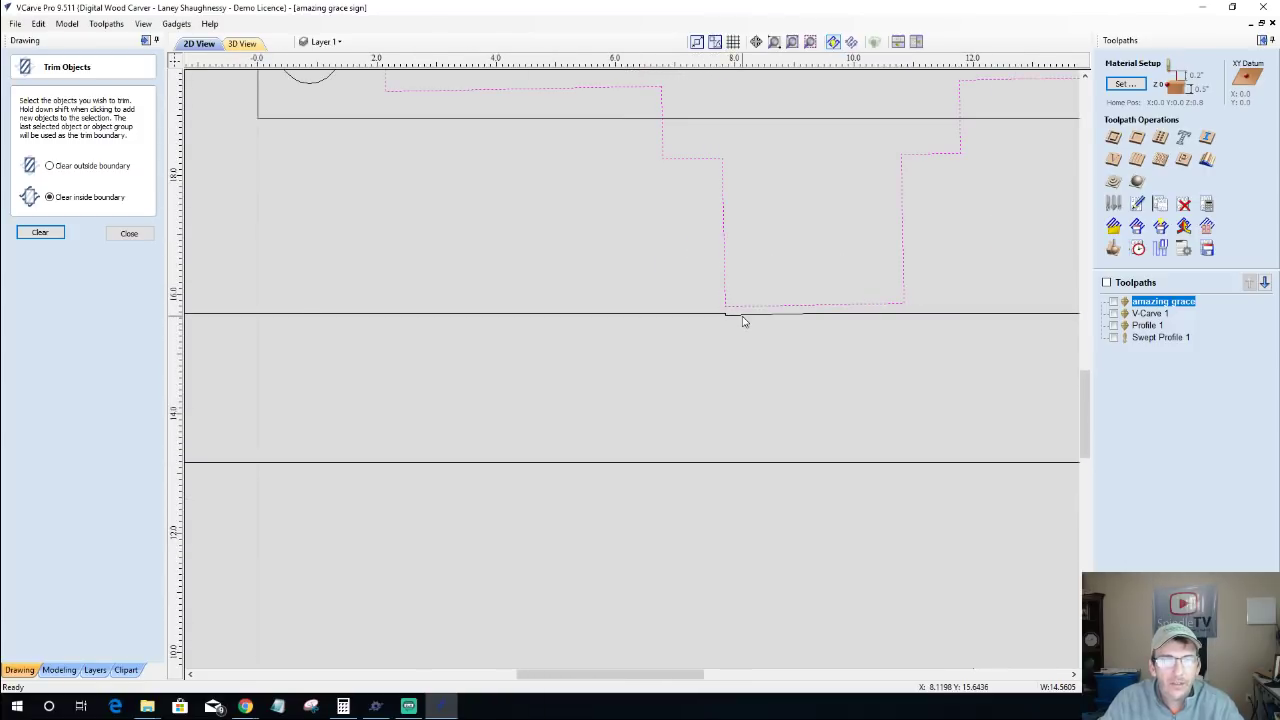
{"action": "scroll", "coordinate": [742, 318], "scroll_direction": "down", "scroll_amount": 2}
{"action": "key", "text": "Left"}
{"action": "key", "text": "Left"}
{"action": "key", "text": "Left"}
{"action": "key", "text": "Left"}
{"action": "key", "text": "Left"}
{"action": "key", "text": "Left"}
{"action": "key", "text": "Left"}
{"action": "key", "text": "Left"}
{"action": "key", "text": "Left"}
{"action": "key", "text": "Left"}
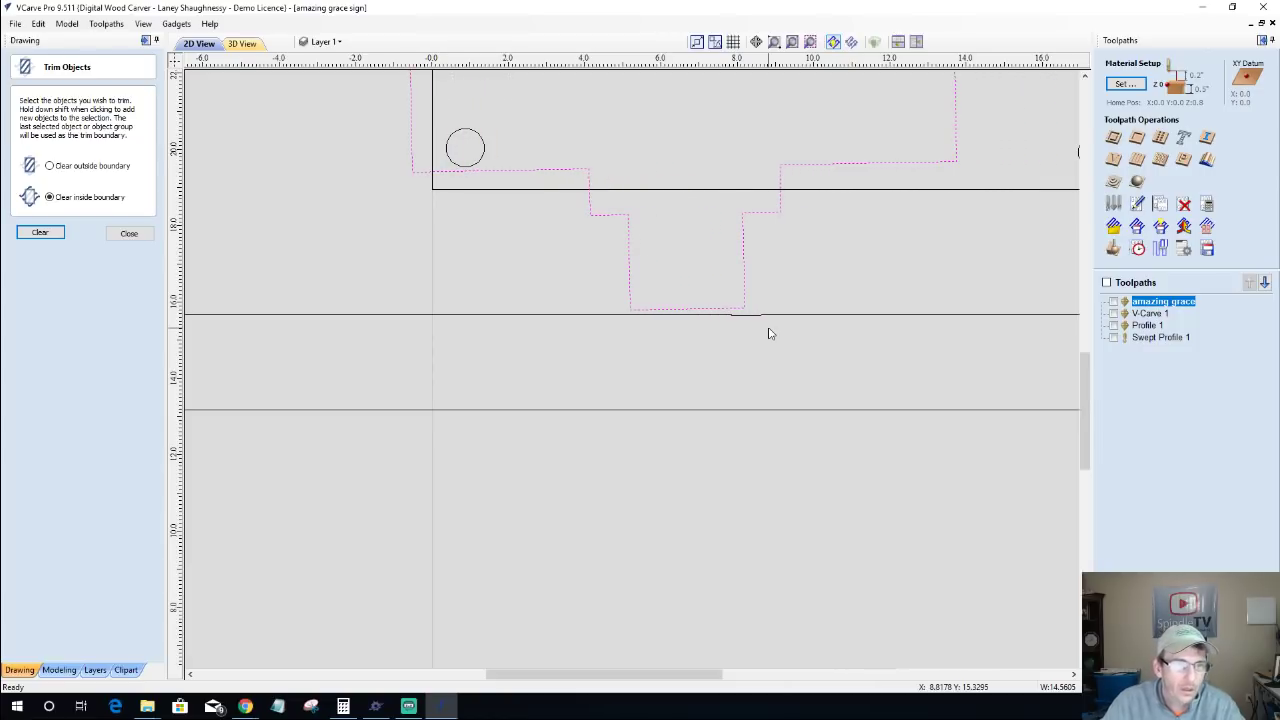
{"action": "scroll", "coordinate": [742, 313], "scroll_direction": "up", "scroll_amount": 3}
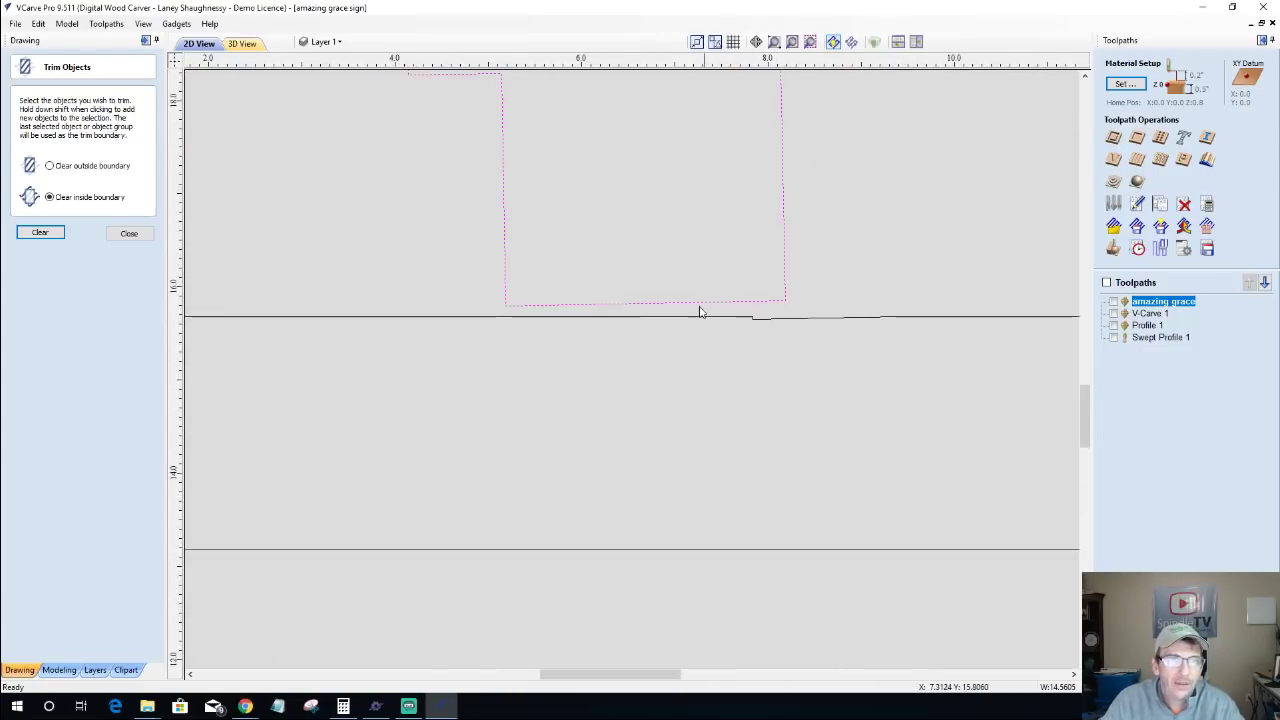
{"action": "scroll", "coordinate": [584, 357], "scroll_direction": "down", "scroll_amount": 3}
{"action": "scroll", "coordinate": [584, 357], "scroll_direction": "down", "scroll_amount": 2}
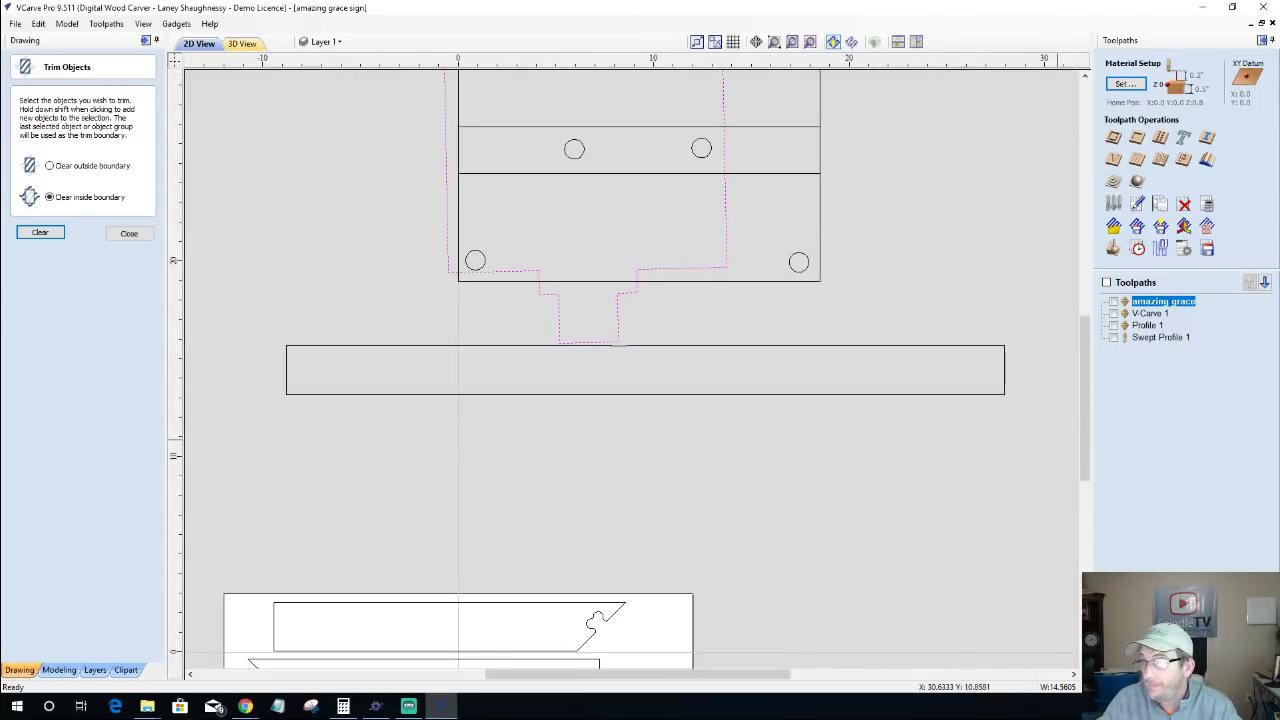
{"action": "scroll", "coordinate": [614, 357], "scroll_direction": "down", "scroll_amount": 2}
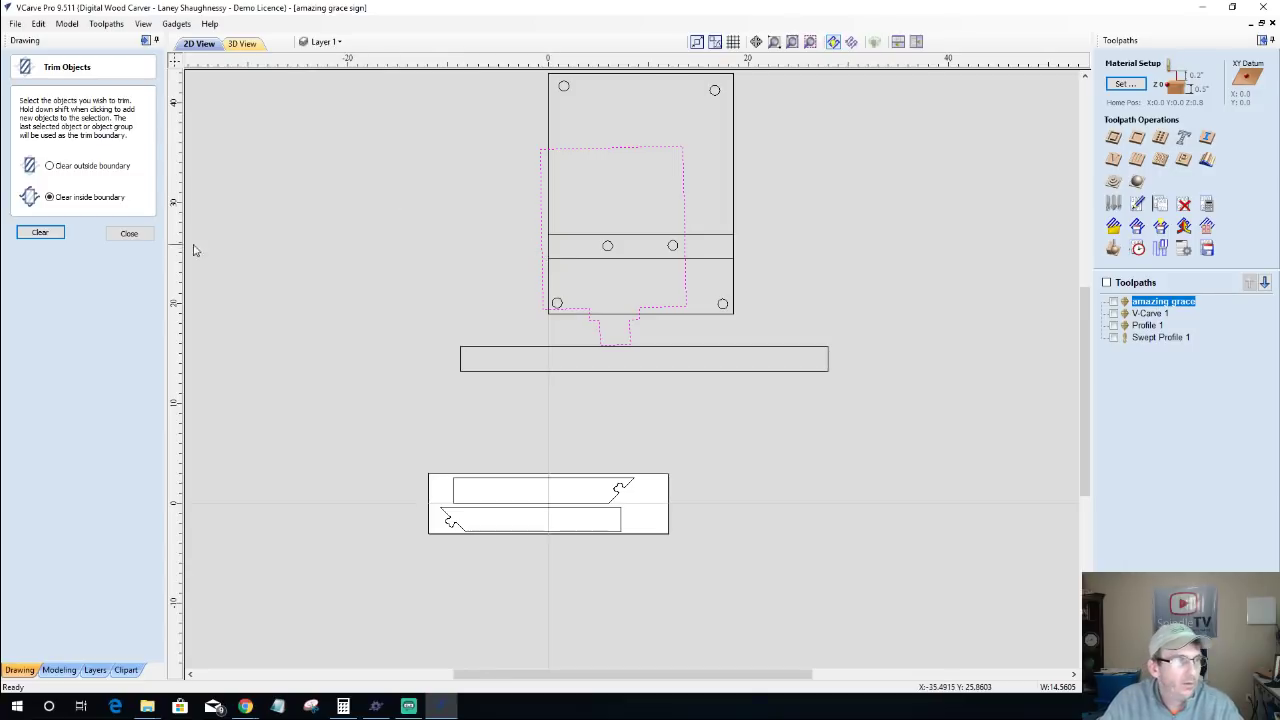
Step: Close Trim Objects, undo the recent edits, and select the tenon outline with the base bar
{"action": "left_click", "coordinate": [129, 234]}
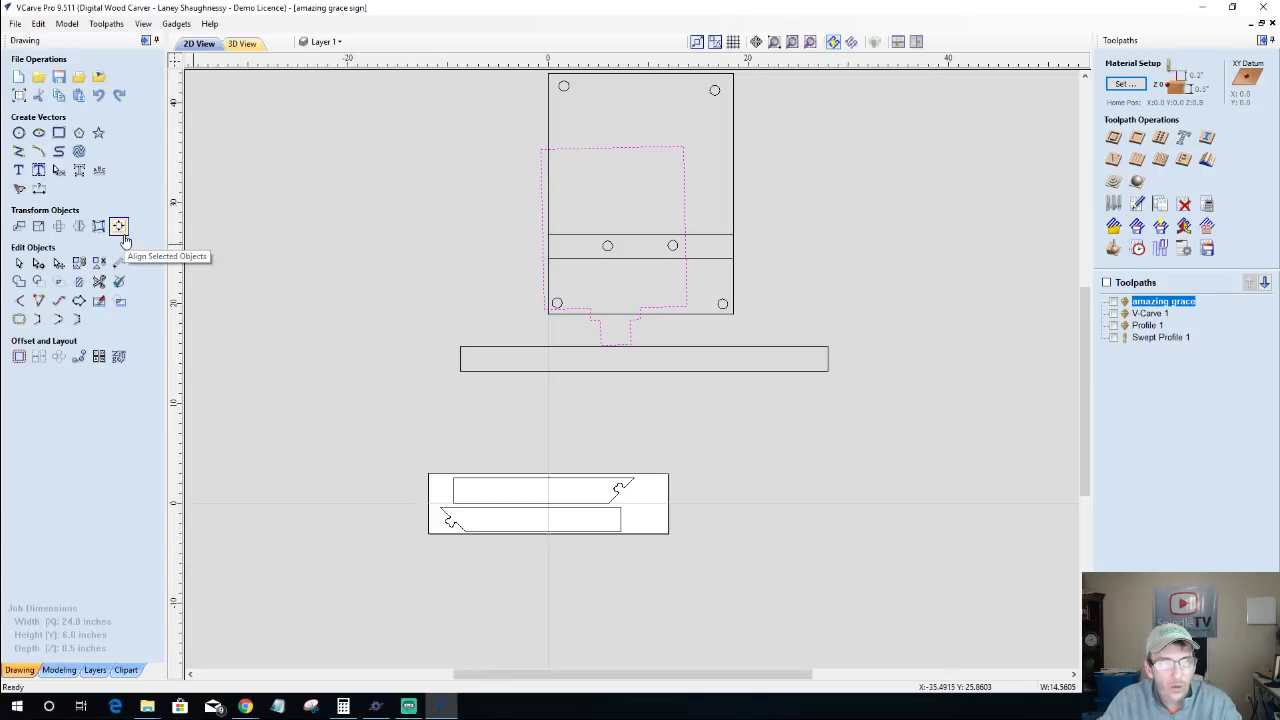
{"action": "key", "text": "ctrl+z"}
{"action": "key", "text": "ctrl+z"}
{"action": "key", "text": "ctrl+z"}
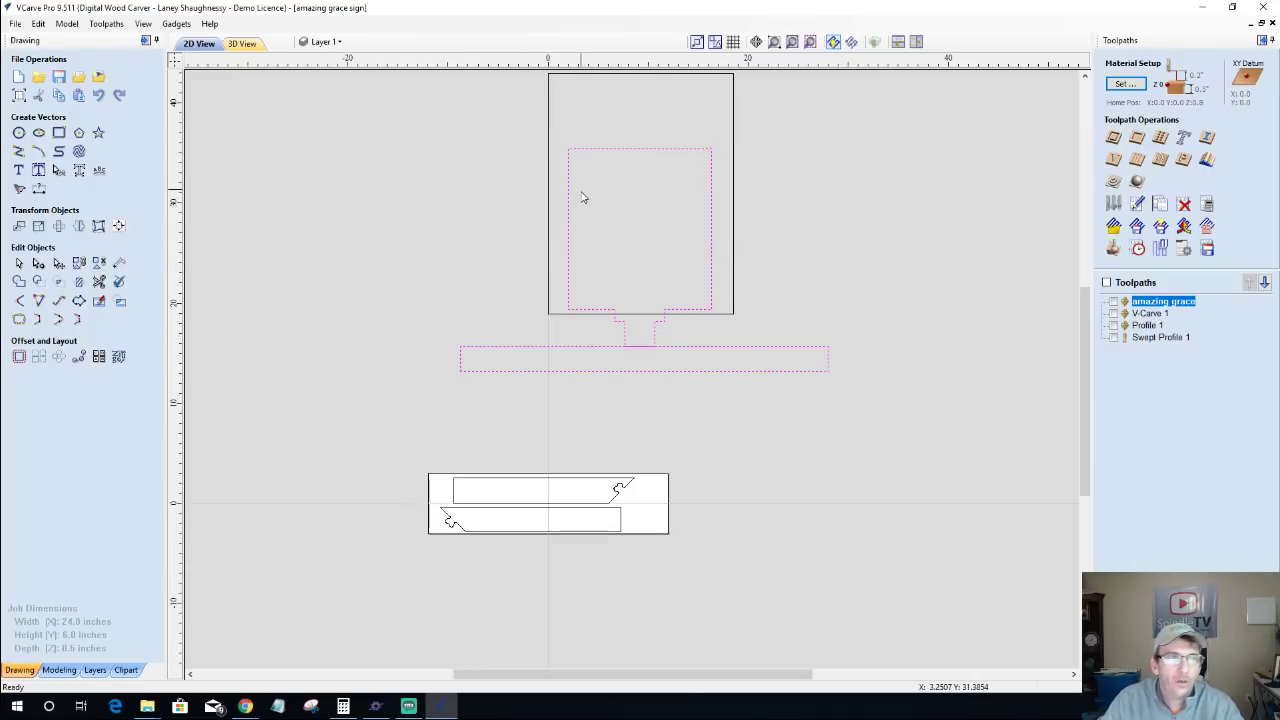
{"action": "left_click", "coordinate": [673, 259]}
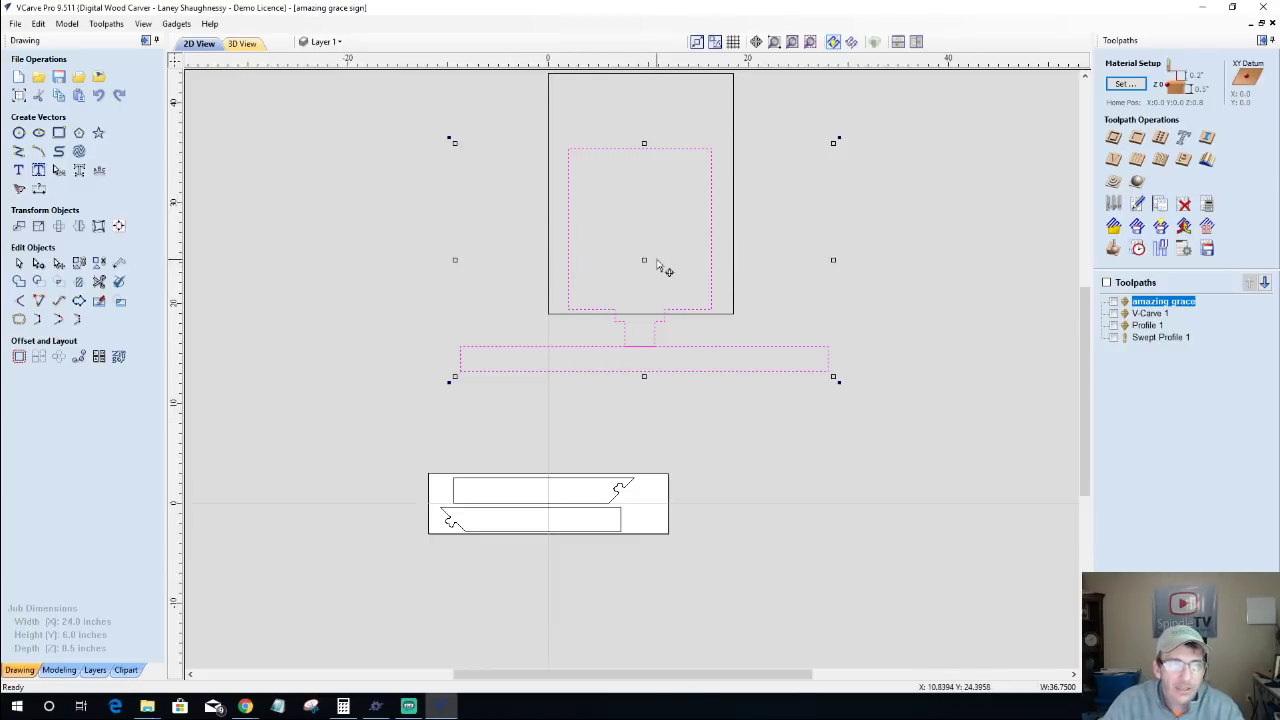
{"action": "scroll", "coordinate": [668, 250], "scroll_direction": "down", "scroll_amount": 2}
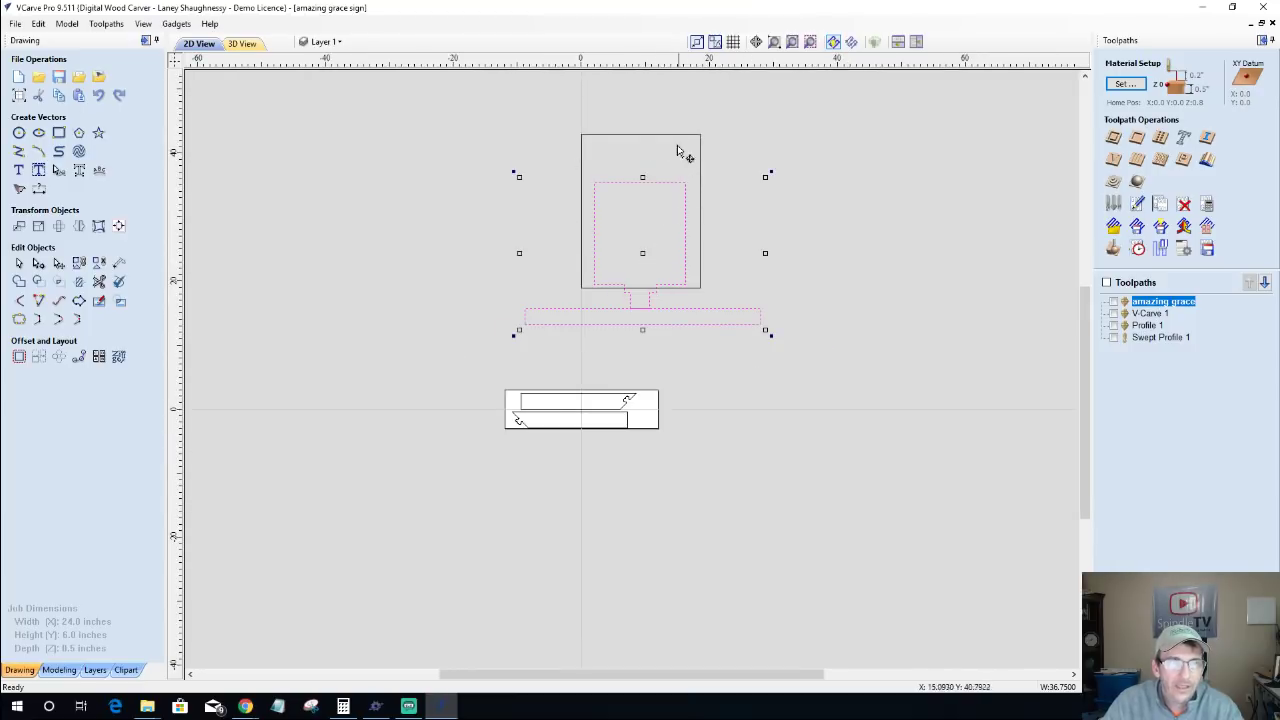
{"action": "scroll", "coordinate": [651, 357], "scroll_direction": "up", "scroll_amount": 4}
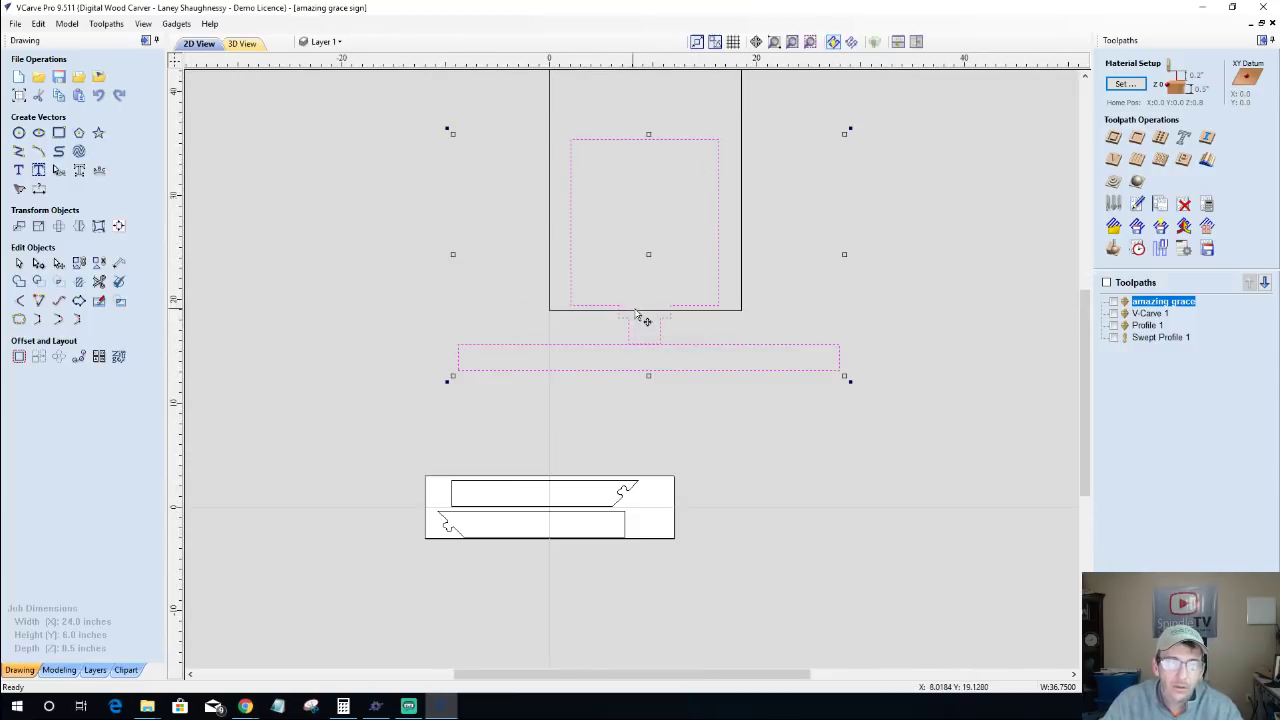
{"action": "scroll", "coordinate": [942, 395], "scroll_direction": "down", "scroll_amount": 1}
{"action": "scroll", "coordinate": [942, 393], "scroll_direction": "down", "scroll_amount": 1}
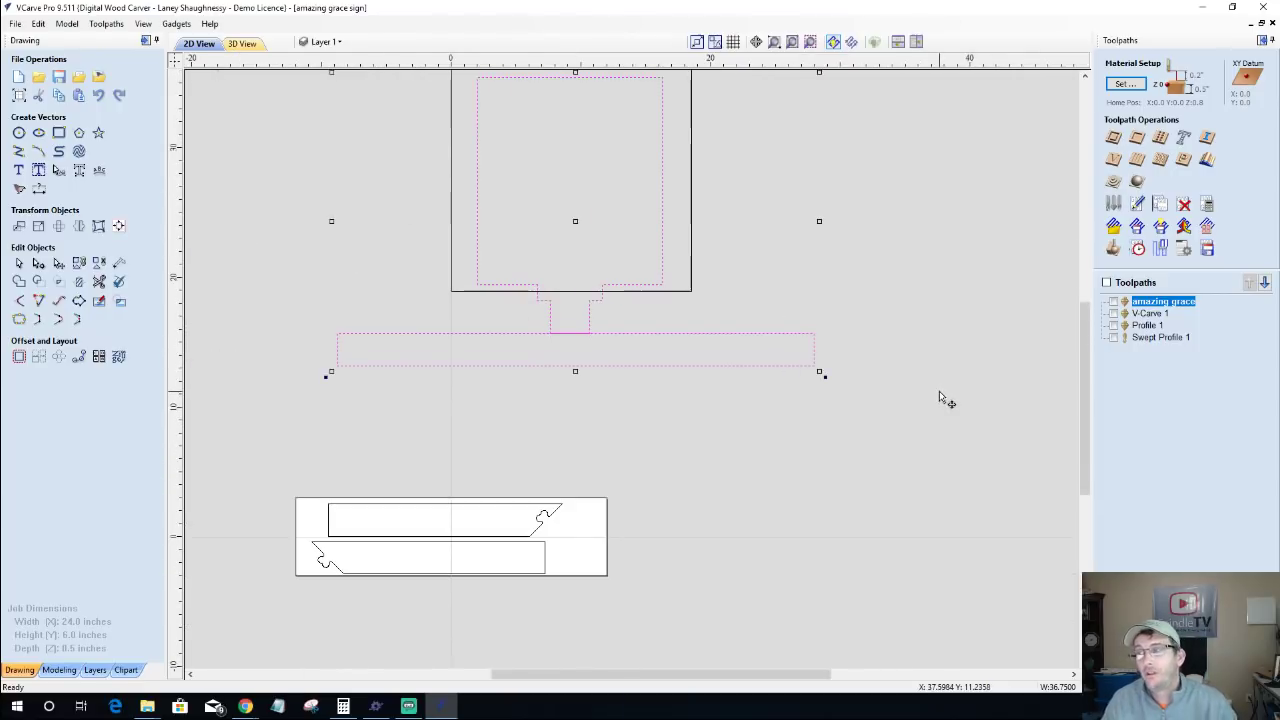
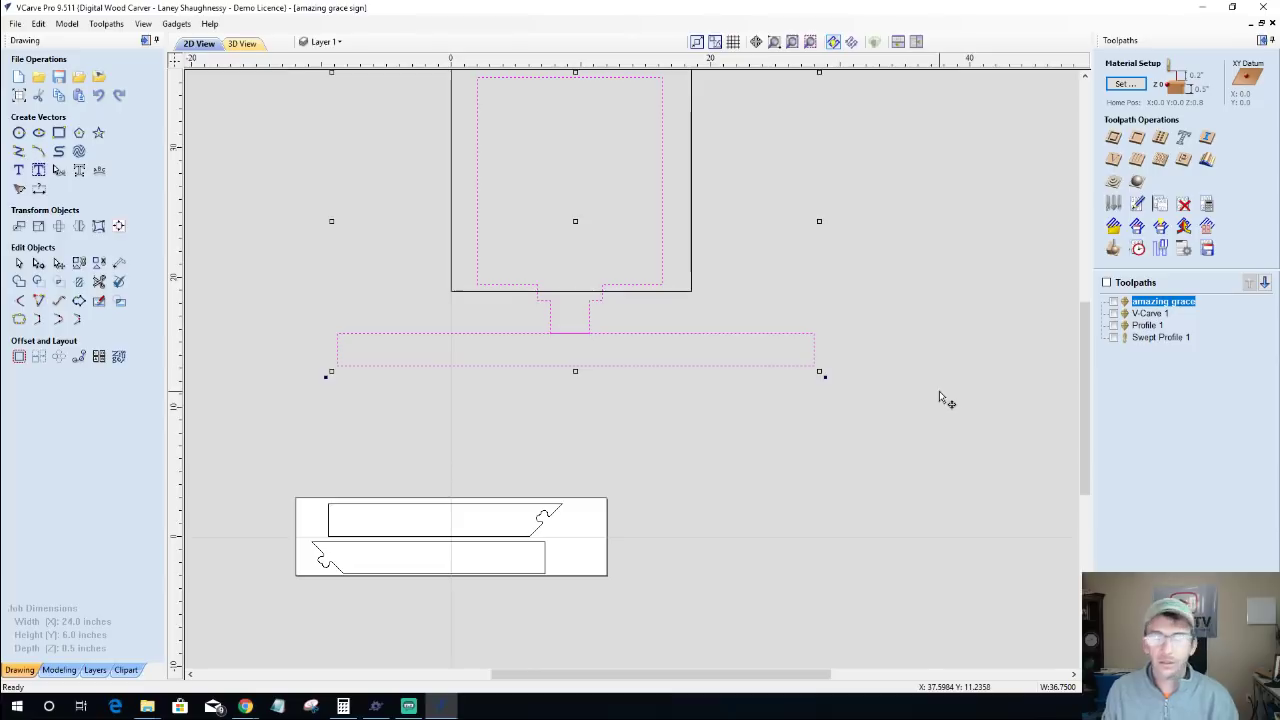
Step: Select and delete the old sign shapes
{"action": "scroll", "coordinate": [905, 562], "scroll_direction": "down", "scroll_amount": 5}
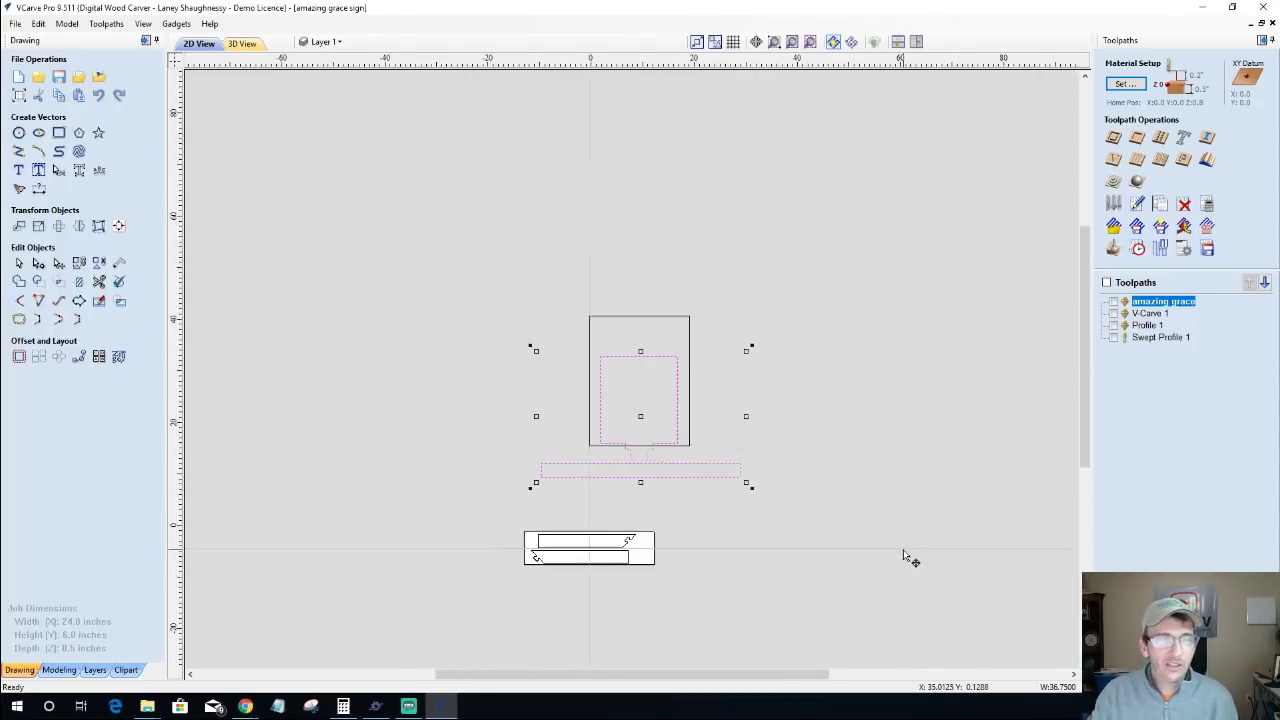
{"action": "scroll", "coordinate": [905, 557], "scroll_direction": "up", "scroll_amount": 2}
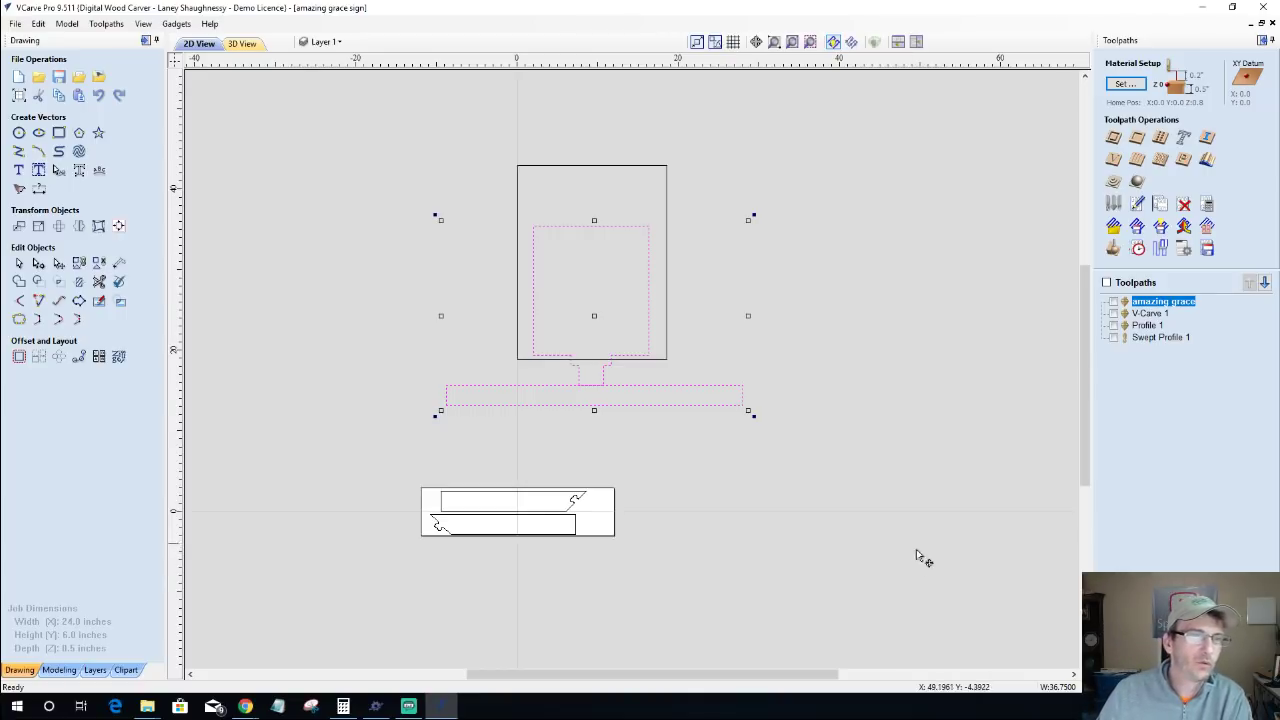
{"action": "scroll", "coordinate": [920, 552], "scroll_direction": "down", "scroll_amount": 2}
{"action": "left_click_drag", "start_coordinate": [571, 288], "coordinate": [789, 490], "text": "shift"}
{"action": "key", "text": "Delete"}
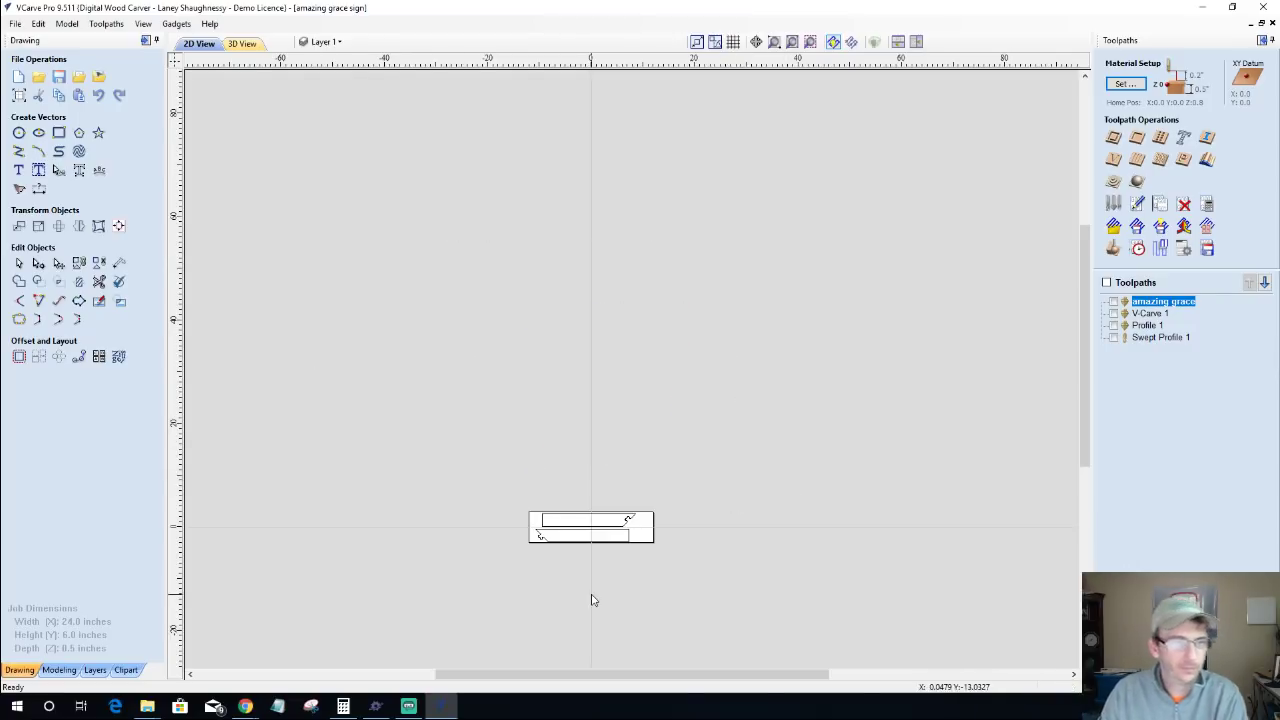
Step: Delete the two remaining notched board panels, leaving only the 24 x 6 inch rectangle
{"action": "scroll", "coordinate": [586, 566], "scroll_direction": "up", "scroll_amount": 5}
{"action": "left_click_drag", "start_coordinate": [258, 224], "coordinate": [1007, 494]}
{"action": "key", "text": "Delete"}
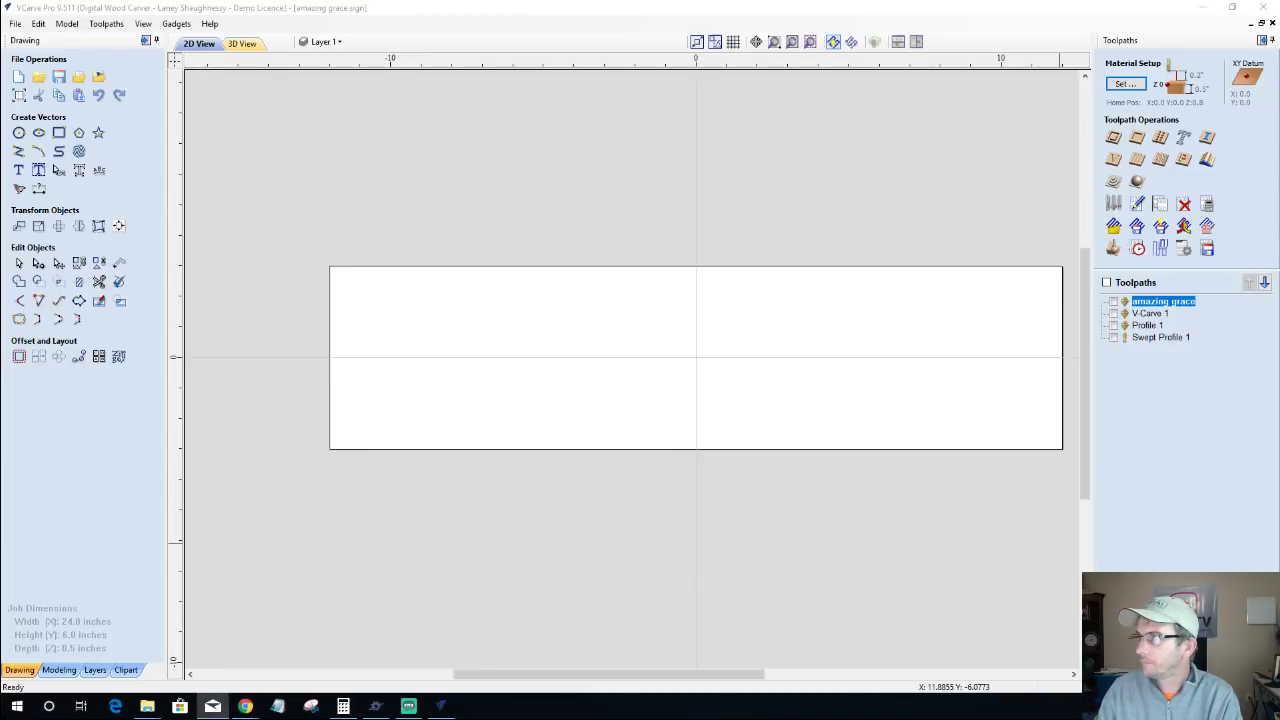
Step: Draw a 4.4-inch diameter circle centred on the board at 0,0
{"action": "left_click", "coordinate": [441, 706]}
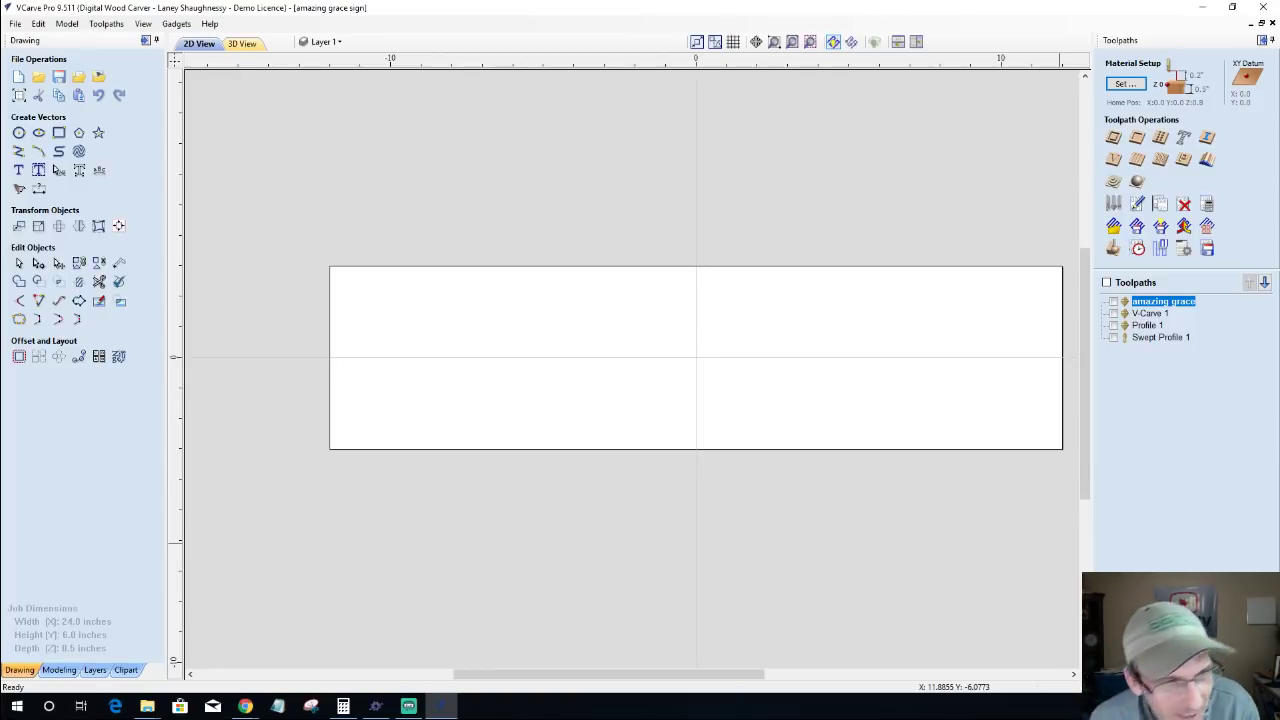
{"action": "scroll", "coordinate": [643, 351], "scroll_direction": "up", "scroll_amount": 2}
{"action": "scroll", "coordinate": [623, 331], "scroll_direction": "down", "scroll_amount": 3}
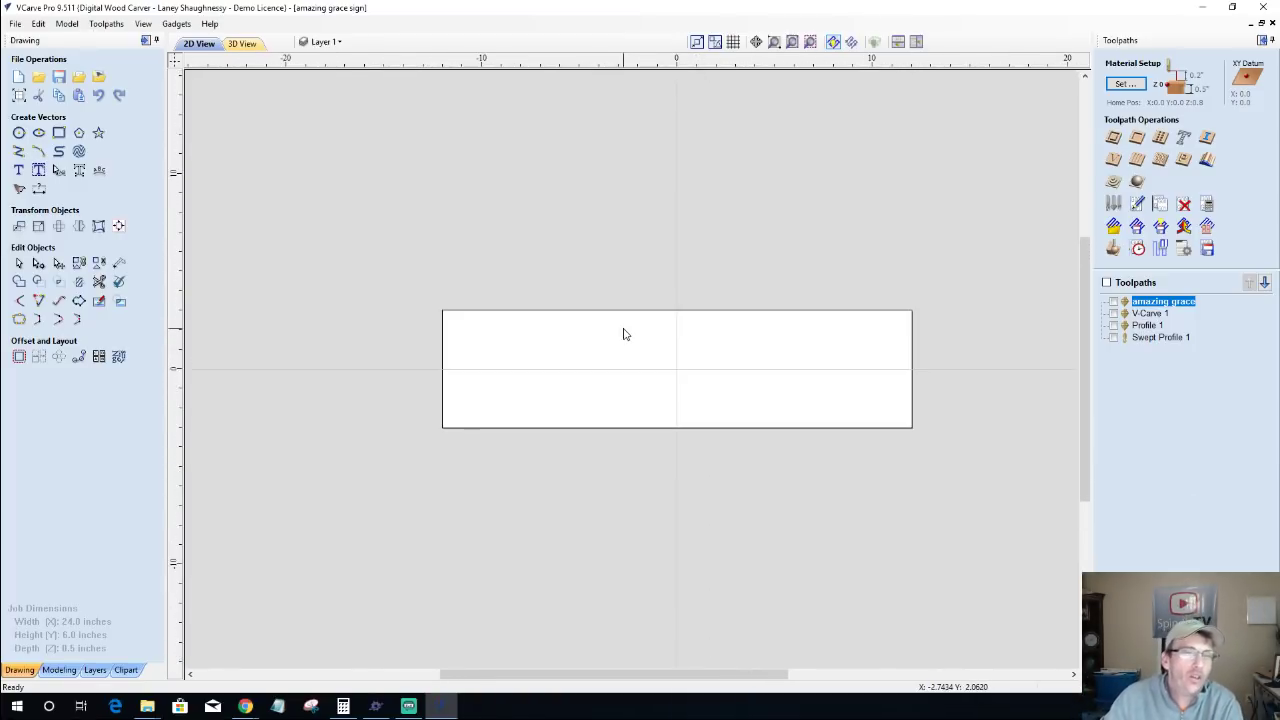
{"action": "scroll", "coordinate": [688, 373], "scroll_direction": "up", "scroll_amount": 2}
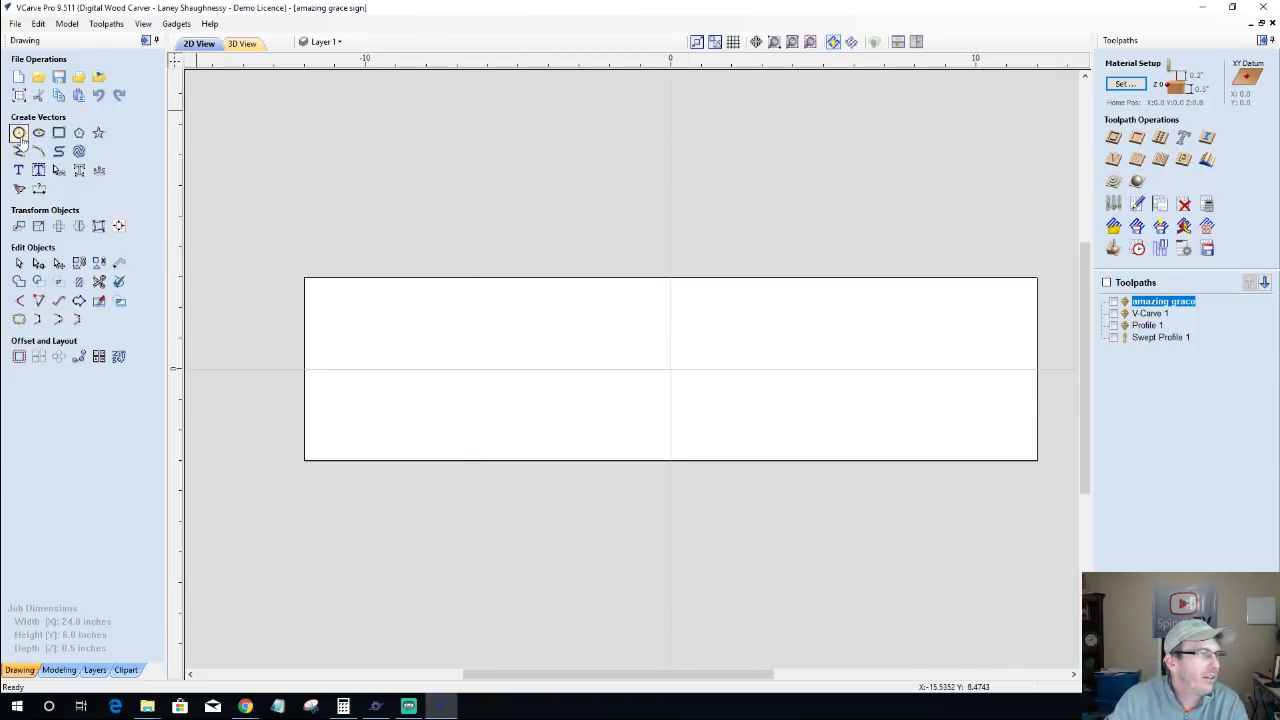
{"action": "left_click", "coordinate": [19, 133]}
{"action": "mouse_move", "coordinate": [672, 368]}
{"action": "left_mouse_down"}
{"action": "mouse_move", "coordinate": [729, 409]}
{"action": "mouse_move", "coordinate": [720, 414]}
{"action": "left_mouse_up"}
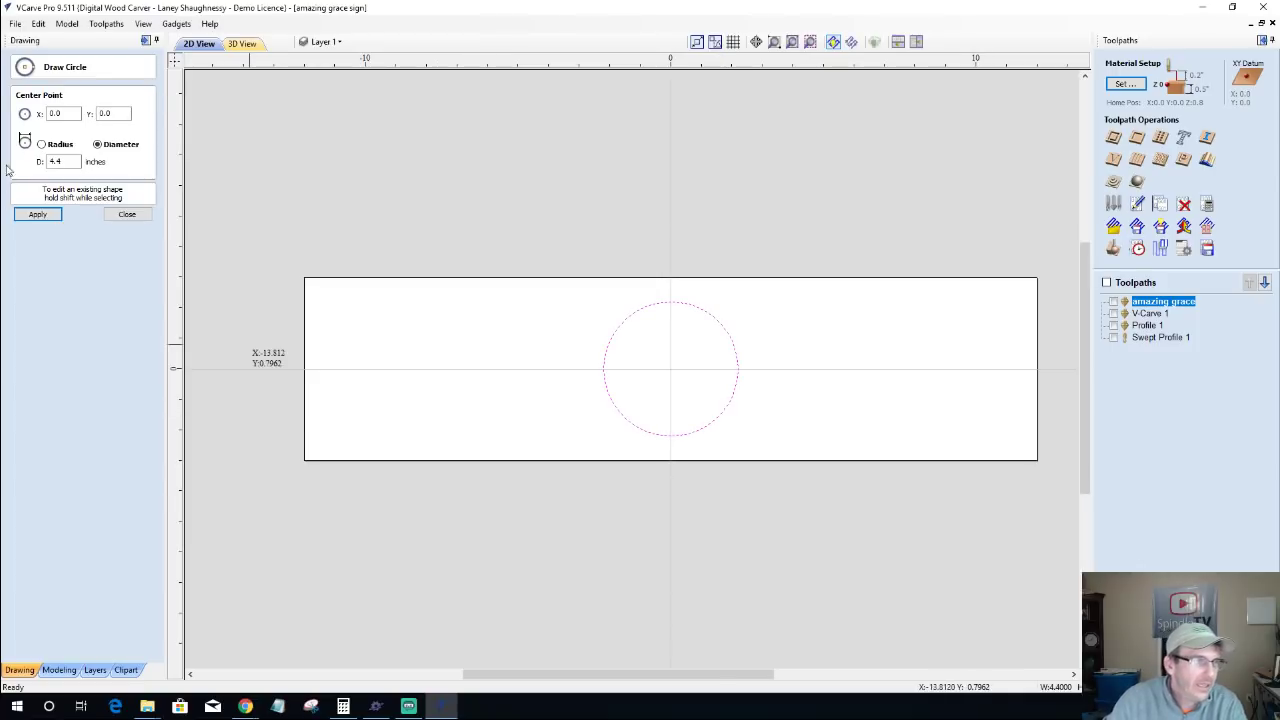
{"action": "left_click", "coordinate": [127, 214]}
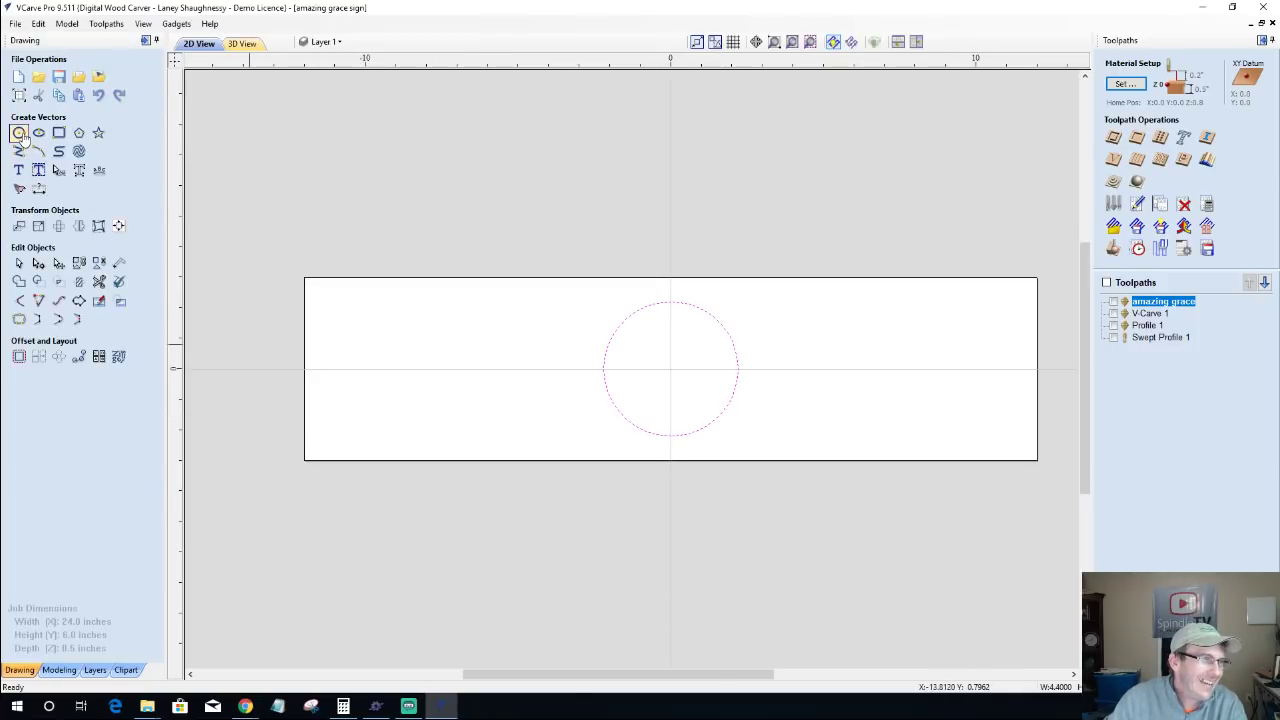
{"action": "left_click", "coordinate": [19, 133]}
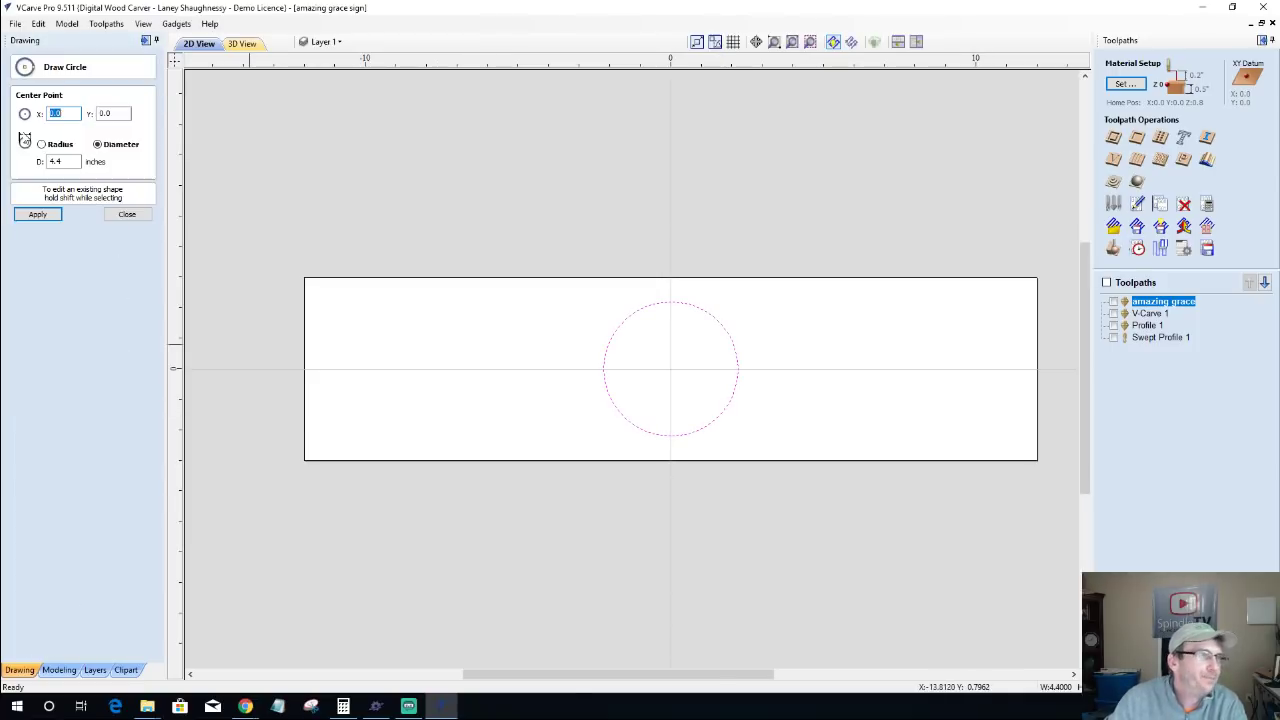
{"action": "left_click", "coordinate": [126, 216]}
{"action": "left_click", "coordinate": [20, 174]}
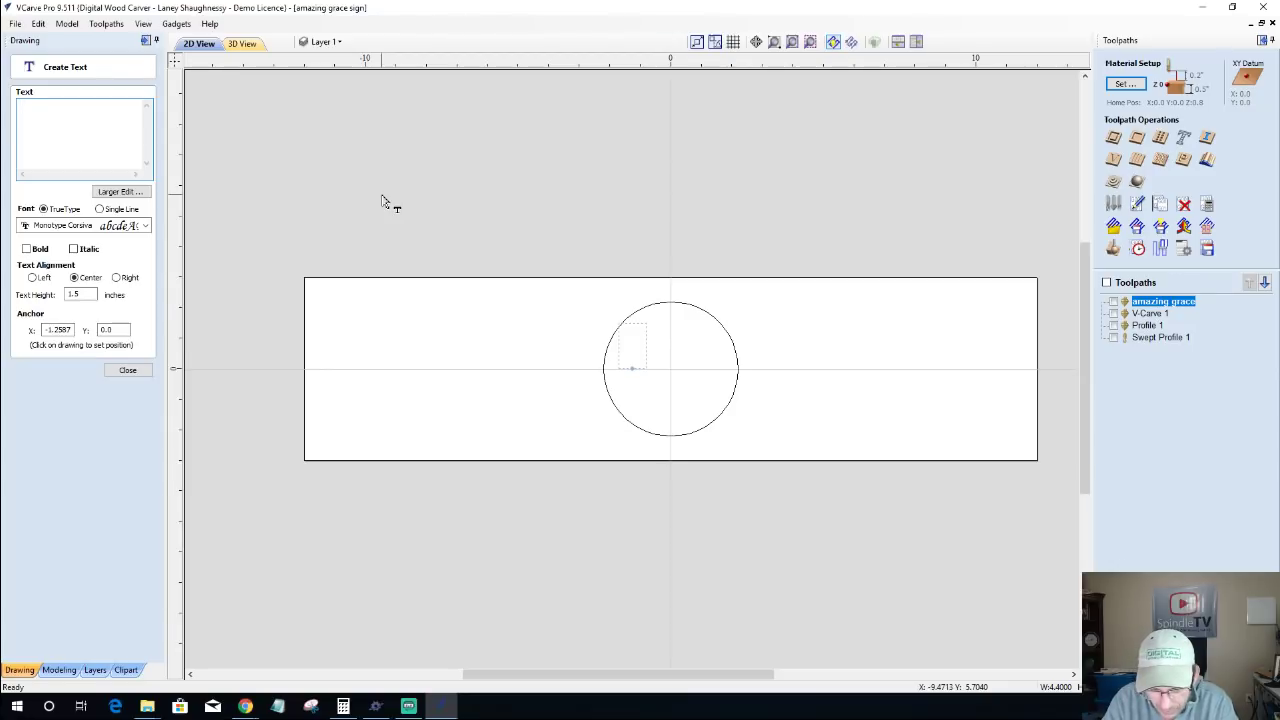
Step: Enter the text THE DWC AWARDS in the Tahoma font
{"action": "type", "text": "THE DWC"}
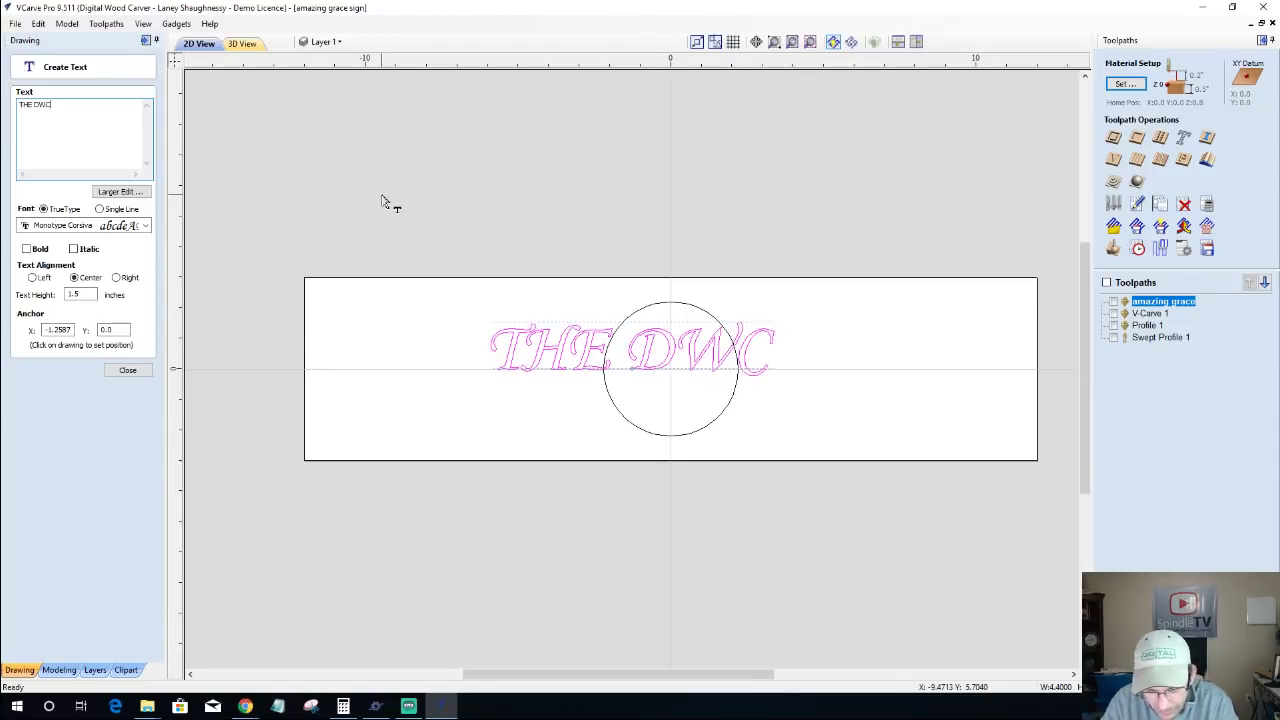
{"action": "type", "text": " AWARDS"}
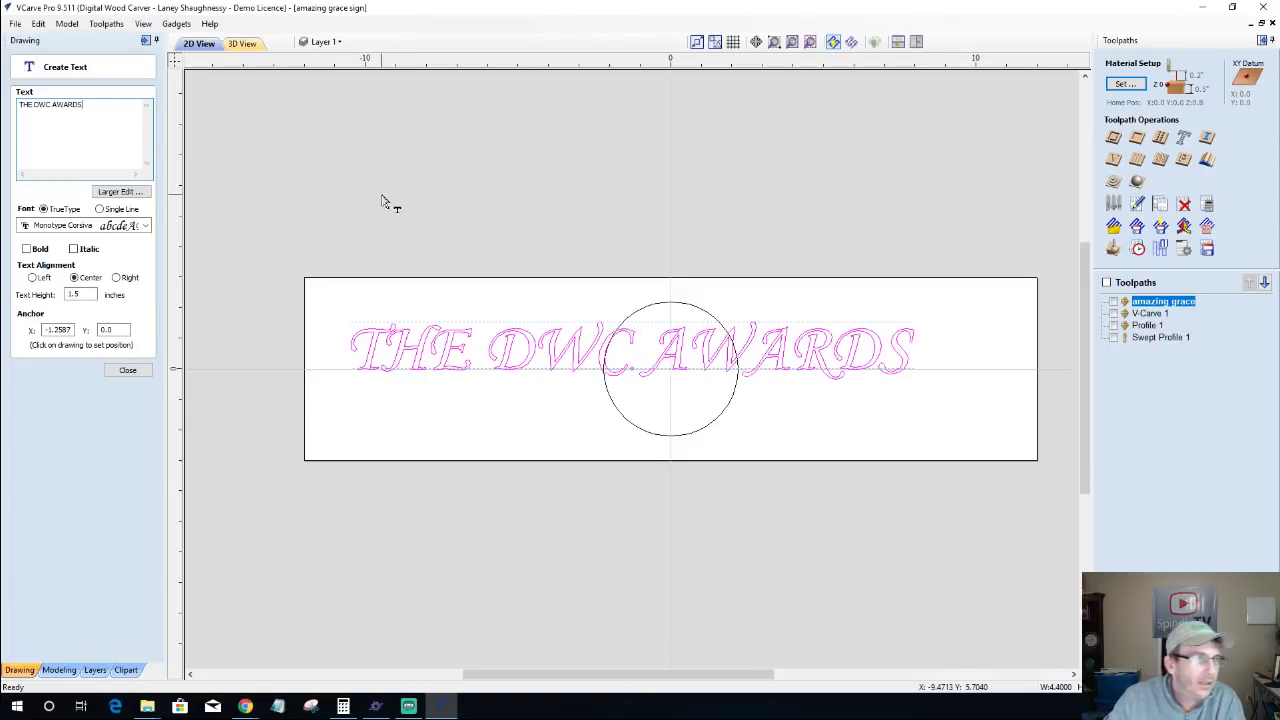
{"action": "left_click", "coordinate": [143, 226]}
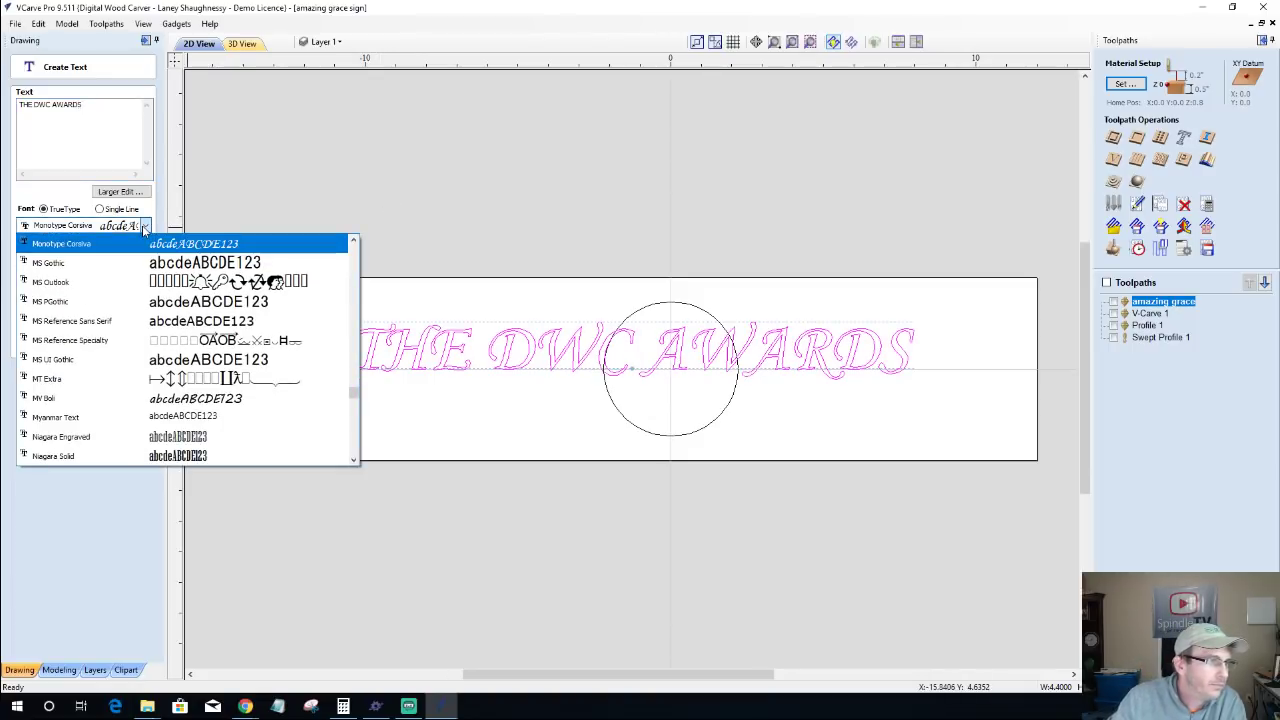
{"action": "key", "text": "t"}
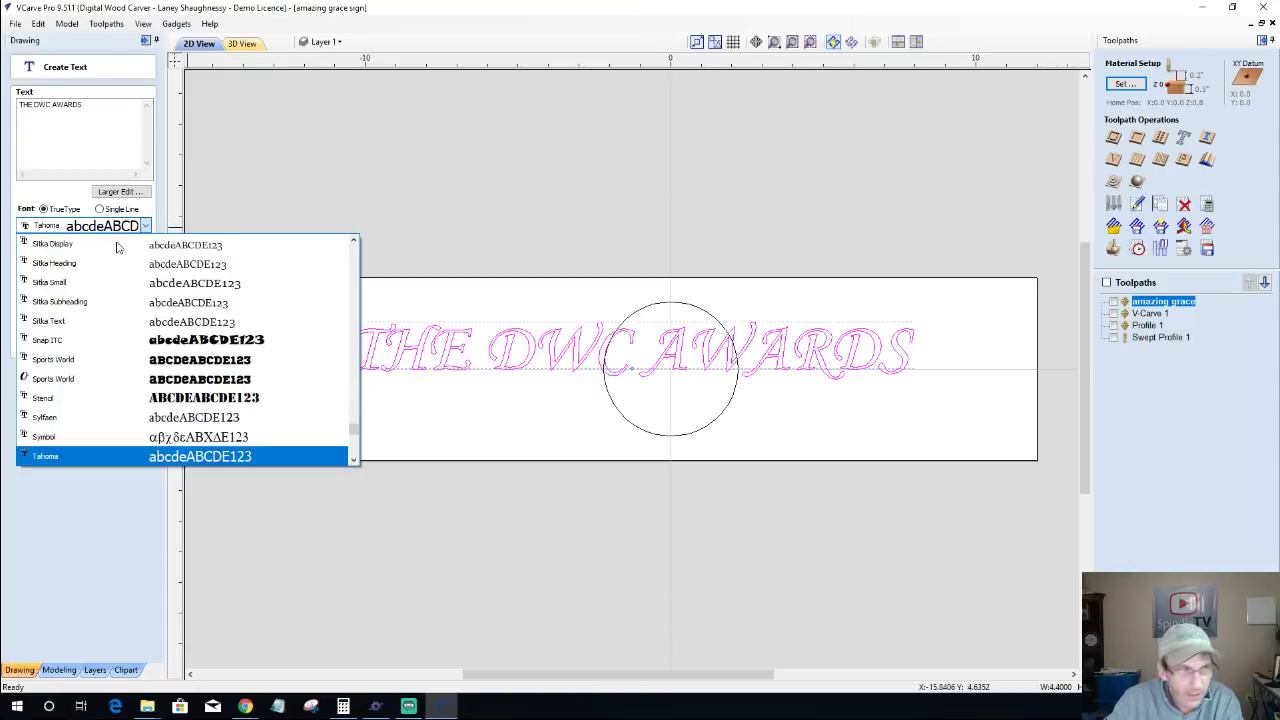
{"action": "left_click", "coordinate": [155, 460]}
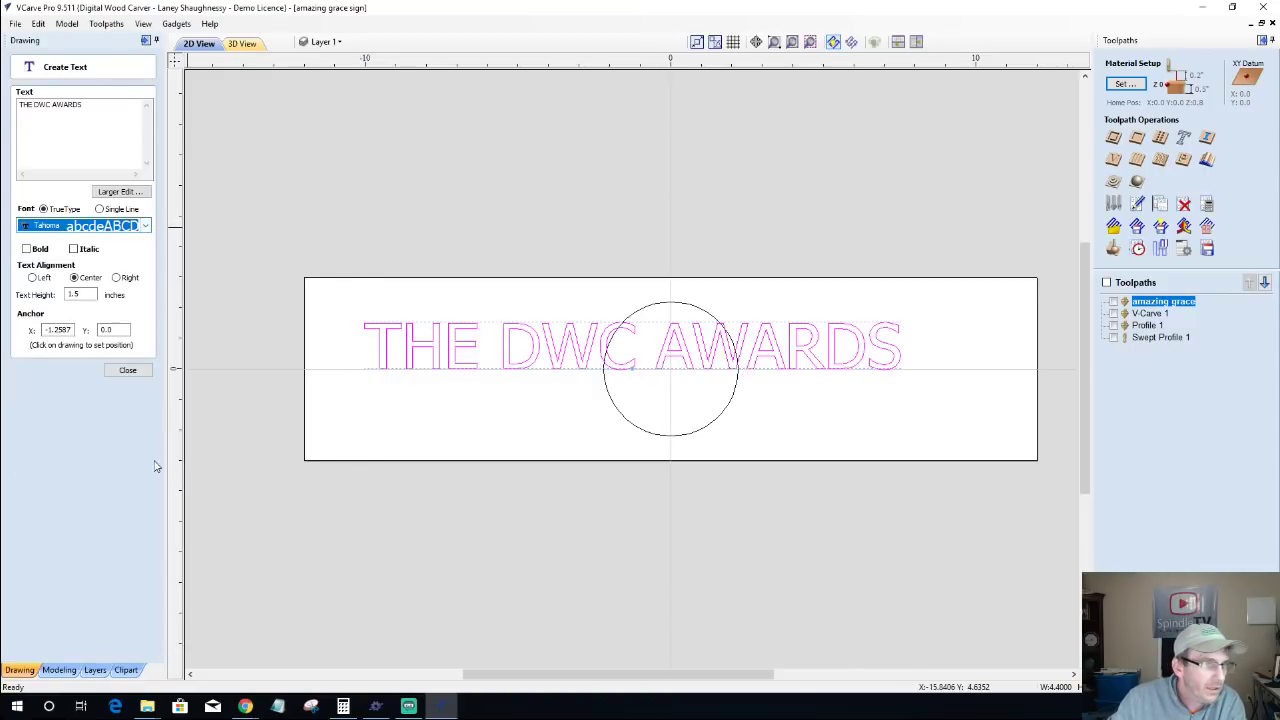
Step: Set the text height to 0.5 inches and create the text
{"action": "double_click", "coordinate": [75, 294]}
{"action": "type", "text": ".1"}
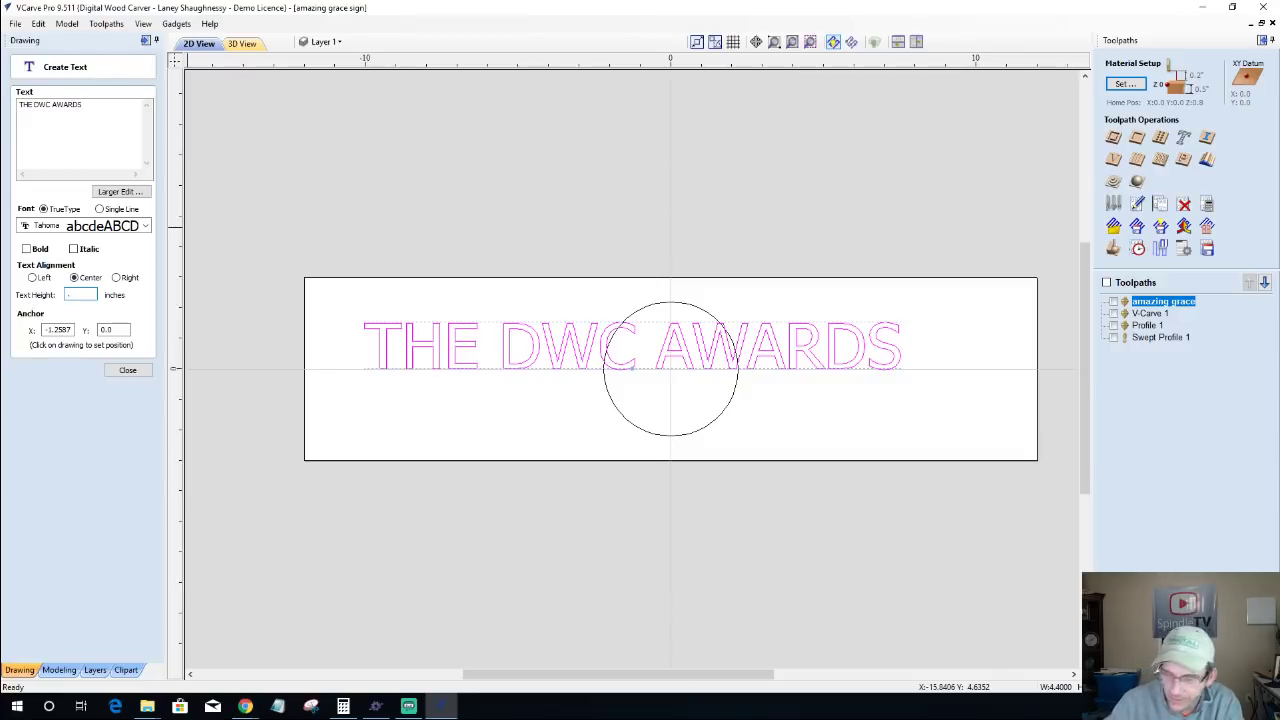
{"action": "double_click", "coordinate": [82, 294]}
{"action": "type", "text": "1"}
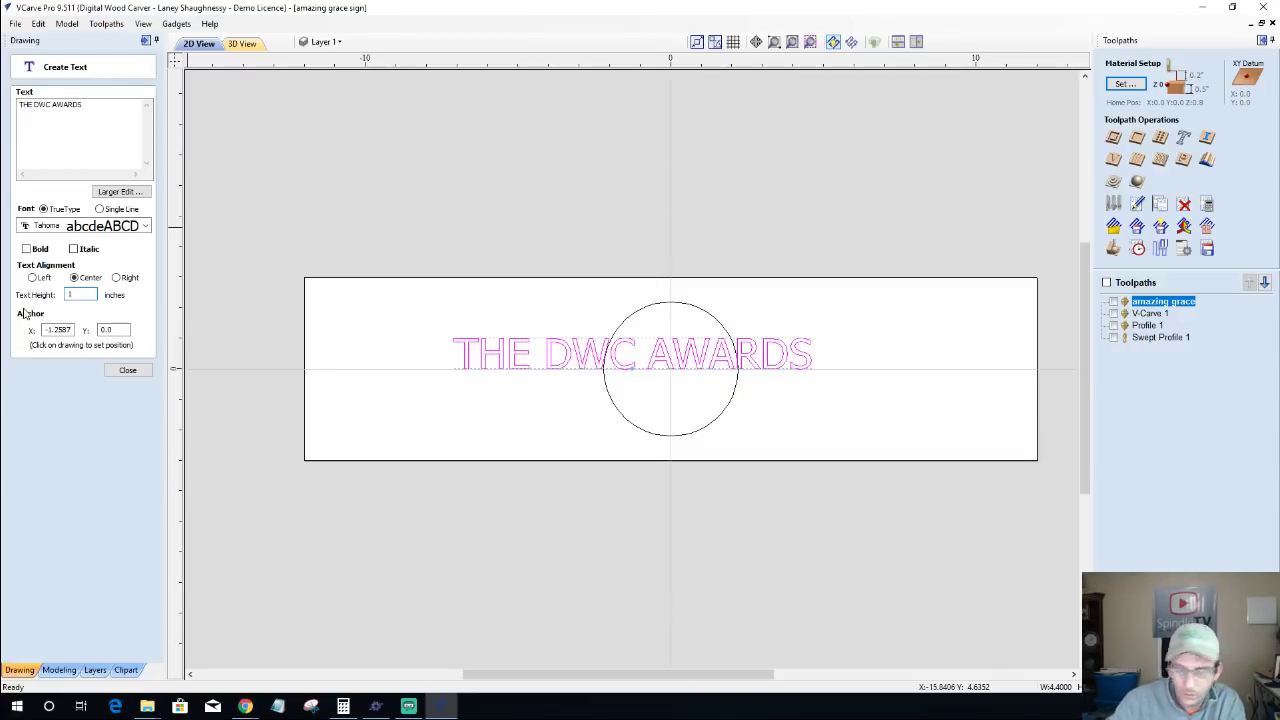
{"action": "type", "text": ".25"}
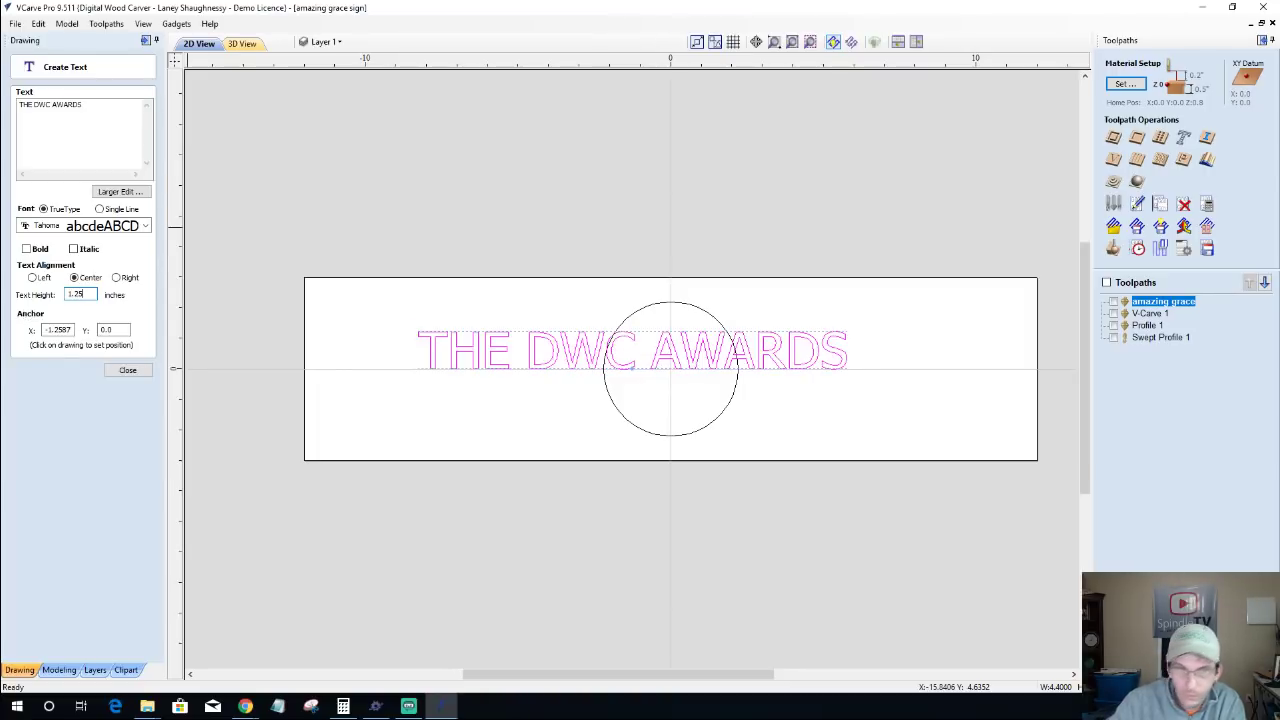
{"action": "left_click_drag", "start_coordinate": [78, 294], "coordinate": [66, 297]}
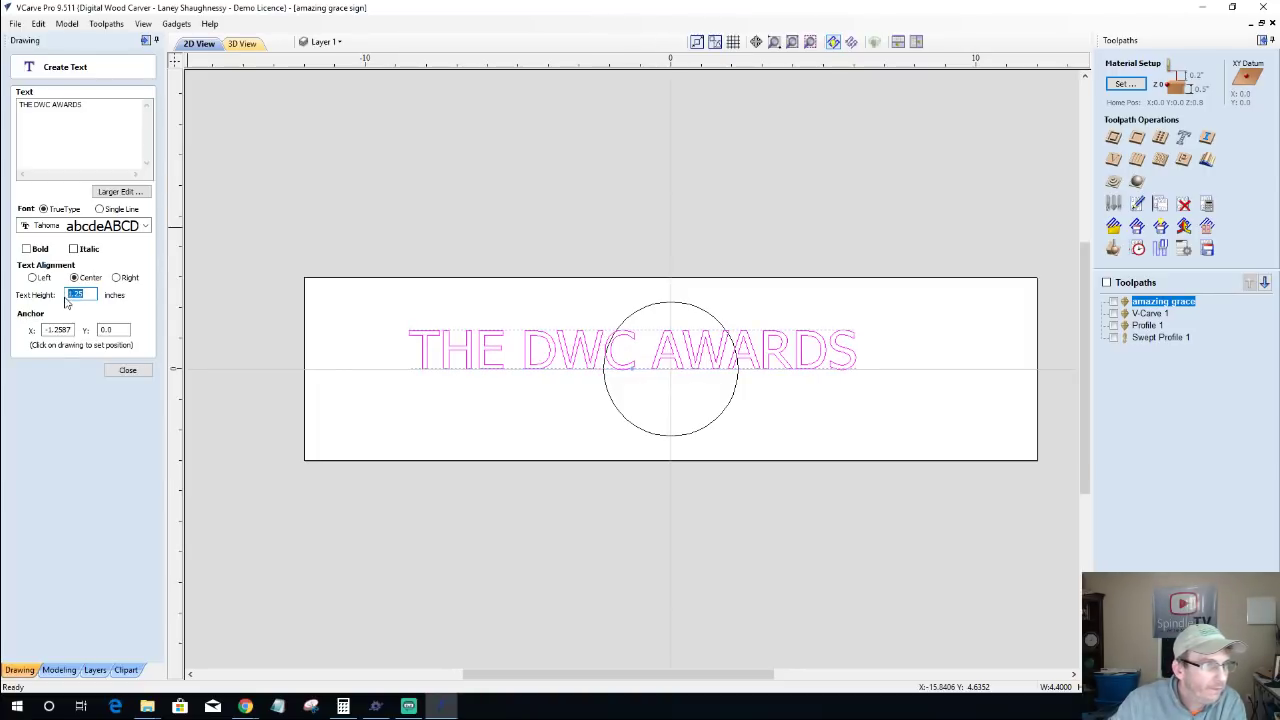
{"action": "type", "text": ".375"}
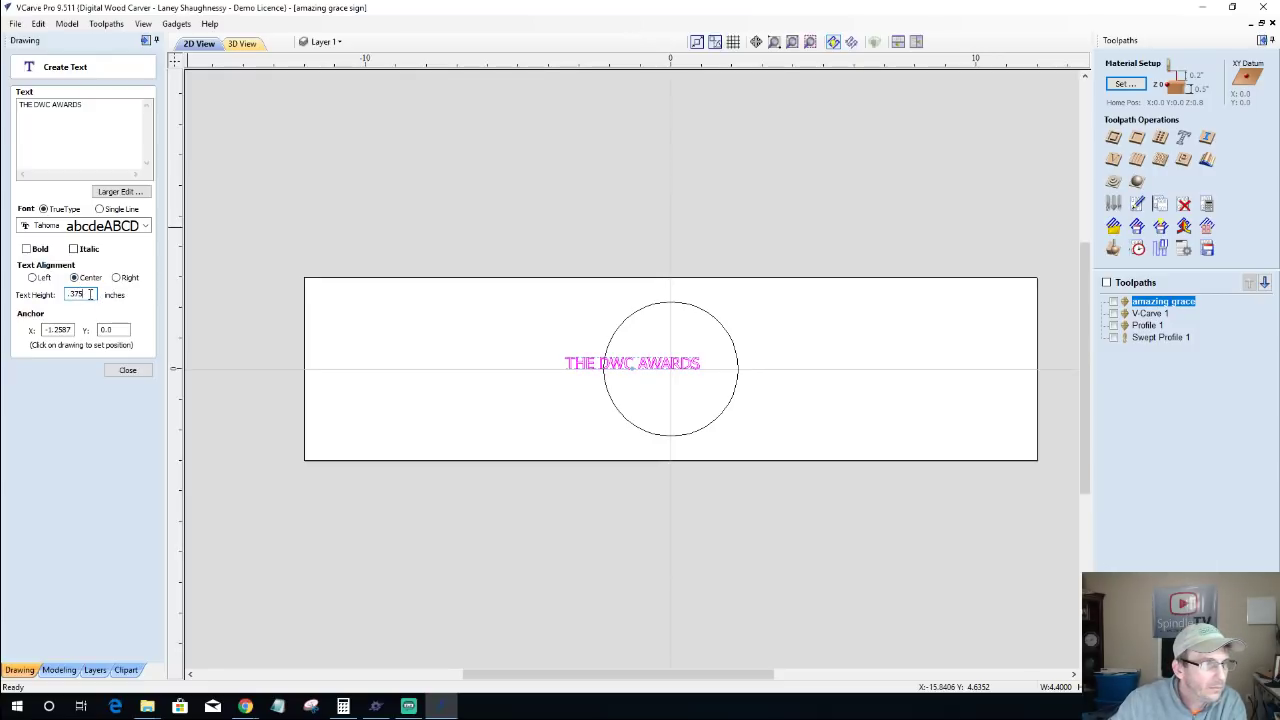
{"action": "left_click_drag", "start_coordinate": [98, 295], "coordinate": [66, 297]}
{"action": "type", "text": ".5"}
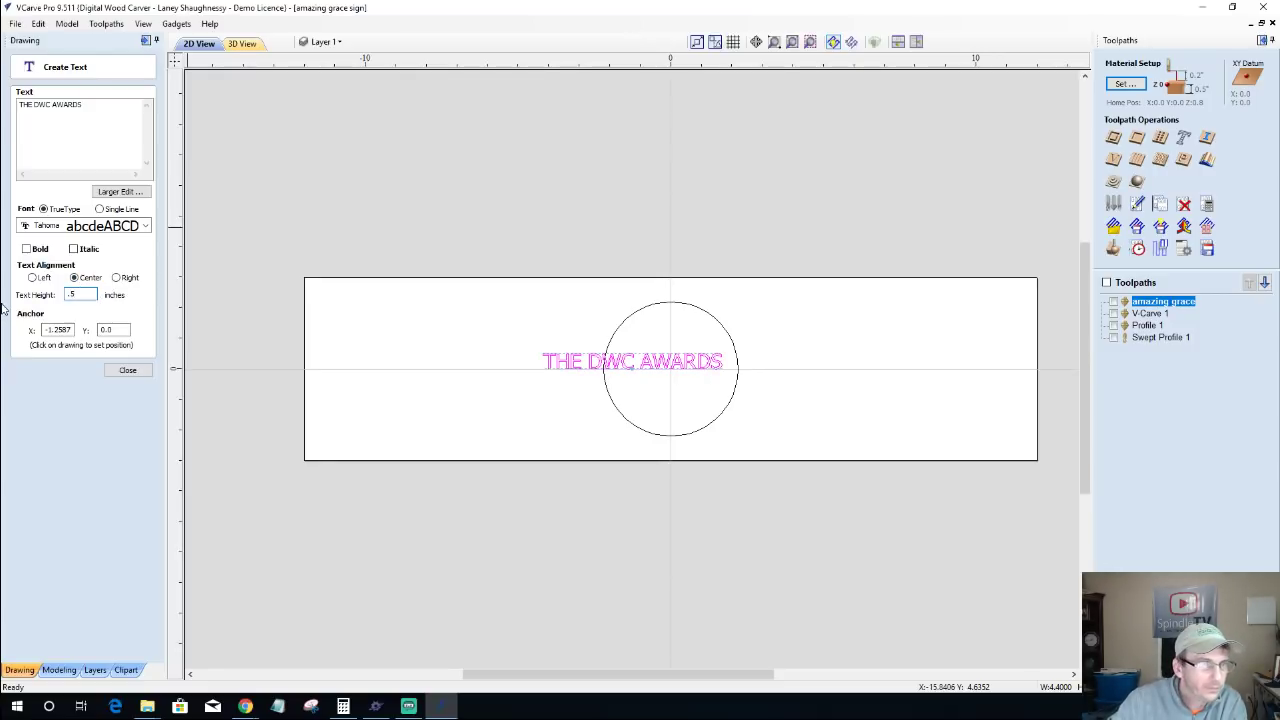
{"action": "left_click", "coordinate": [127, 370]}
Step: Select the title text and move it up toward the top of the circle
{"action": "left_click", "coordinate": [643, 365]}
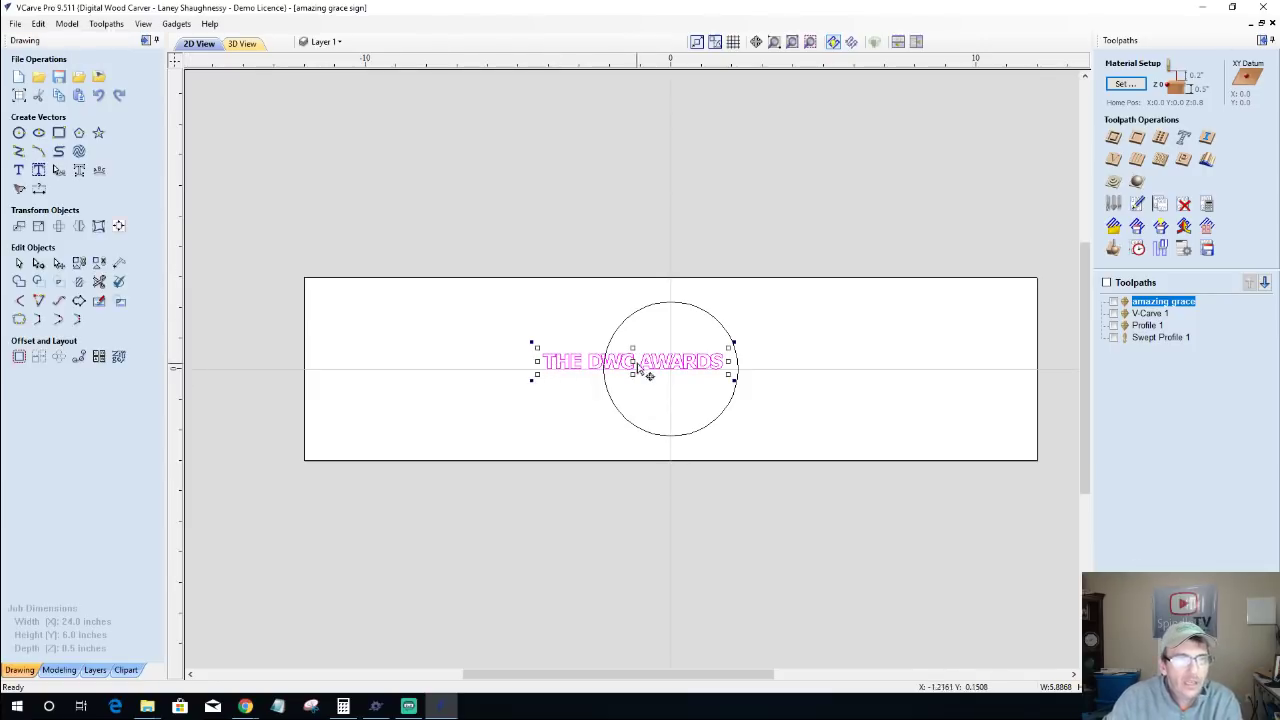
{"action": "scroll", "coordinate": [635, 360], "scroll_direction": "up", "scroll_amount": 3}
{"action": "scroll", "coordinate": [635, 358], "scroll_direction": "down", "scroll_amount": 1}
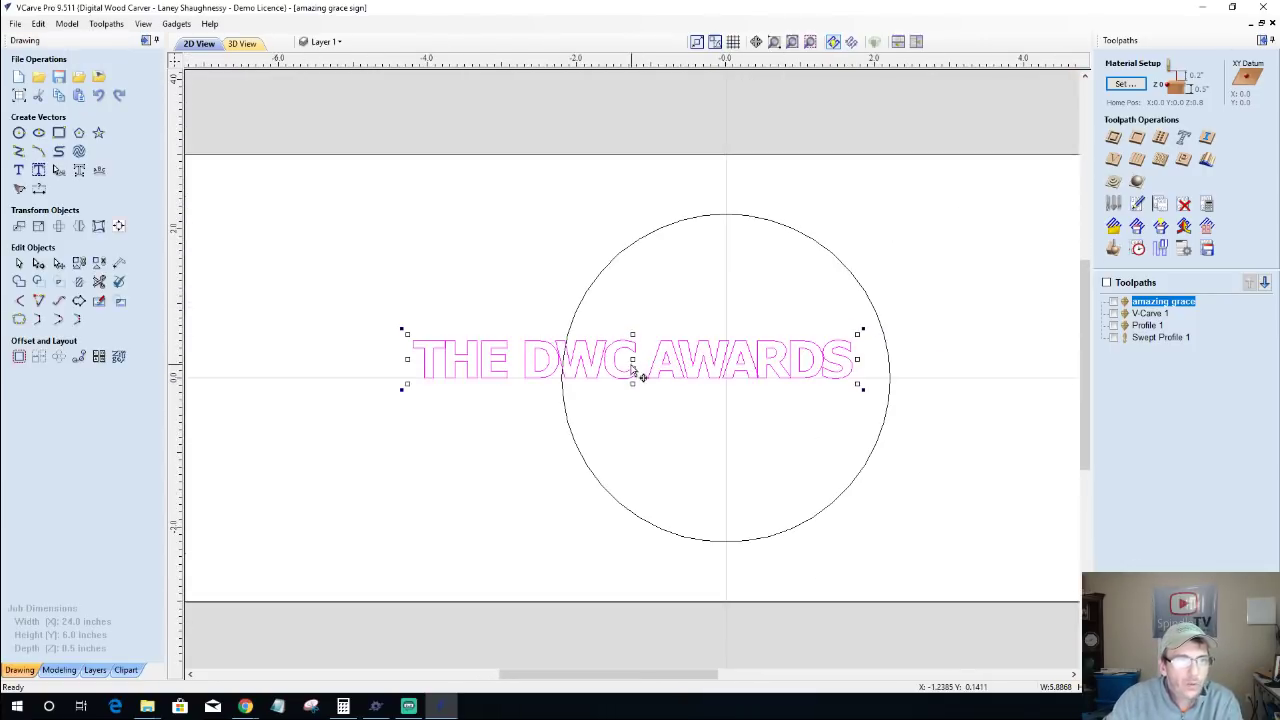
{"action": "left_click_drag", "start_coordinate": [635, 358], "coordinate": [729, 251]}
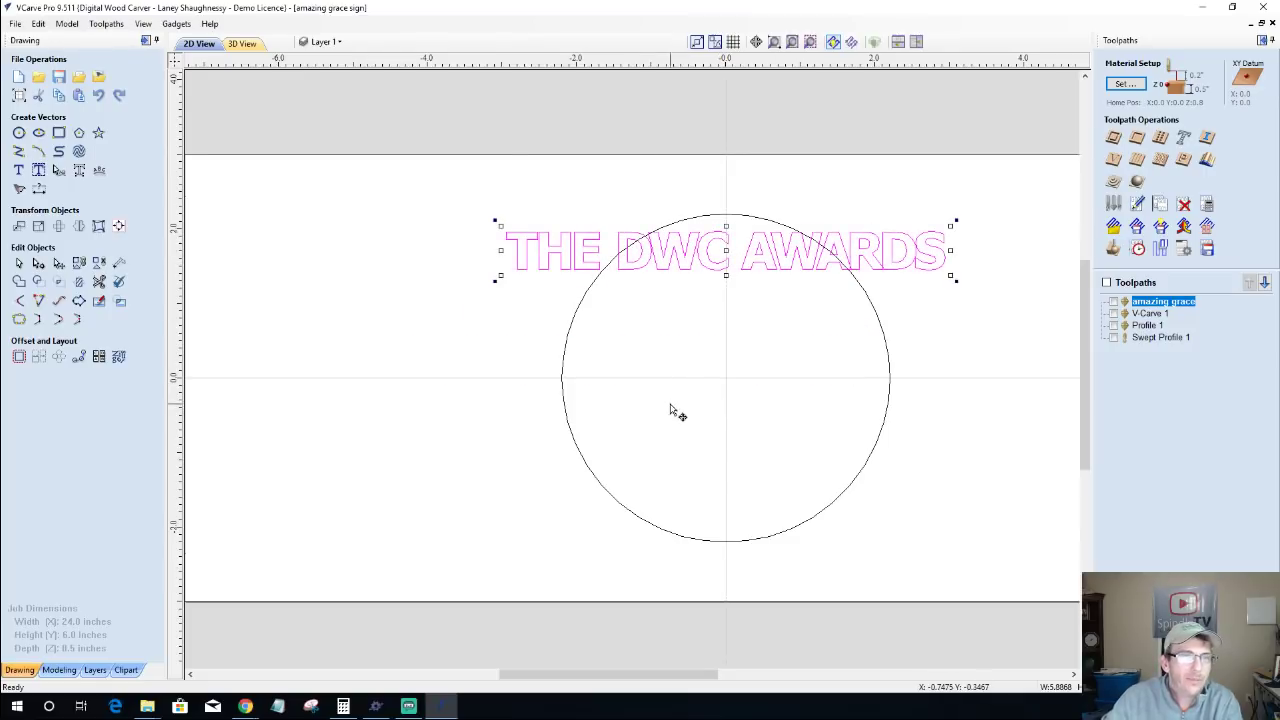
Step: Bend the text into an arc over the circle's top and raise its centre
{"action": "left_click", "coordinate": [59, 172]}
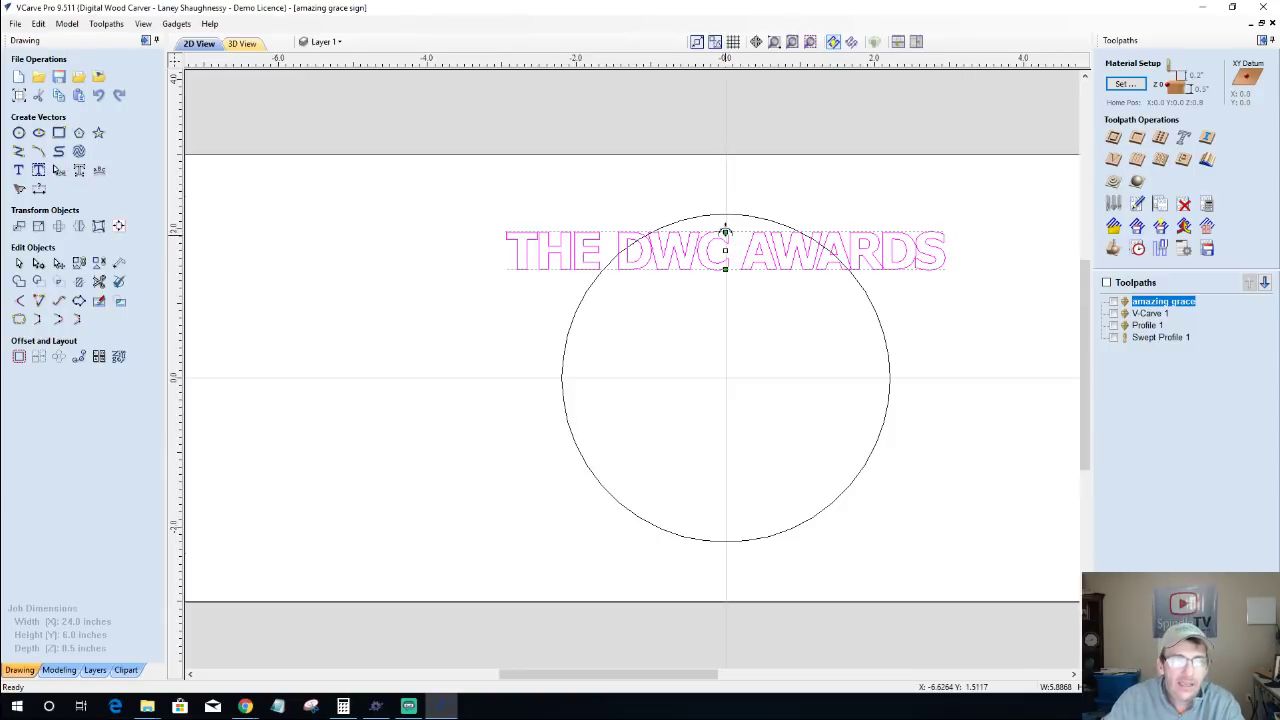
{"action": "left_click_drag", "start_coordinate": [724, 229], "coordinate": [731, 196]}
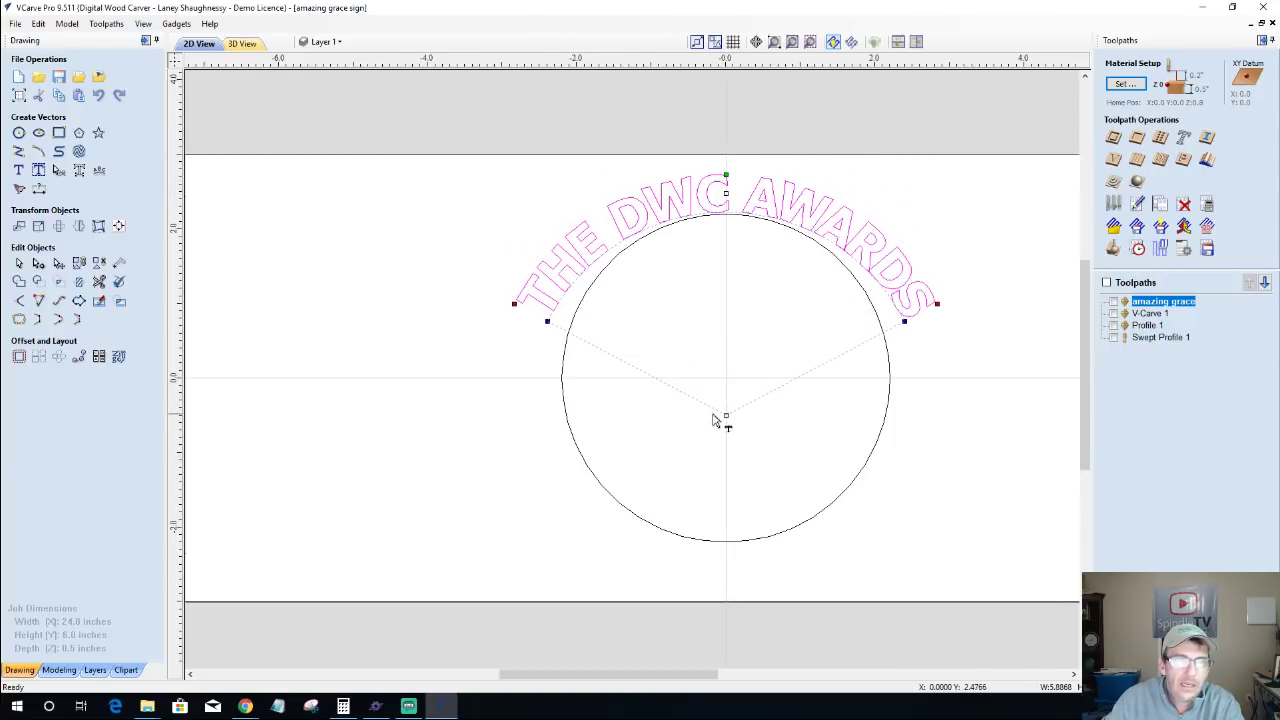
{"action": "left_click_drag", "start_coordinate": [724, 415], "coordinate": [728, 380]}
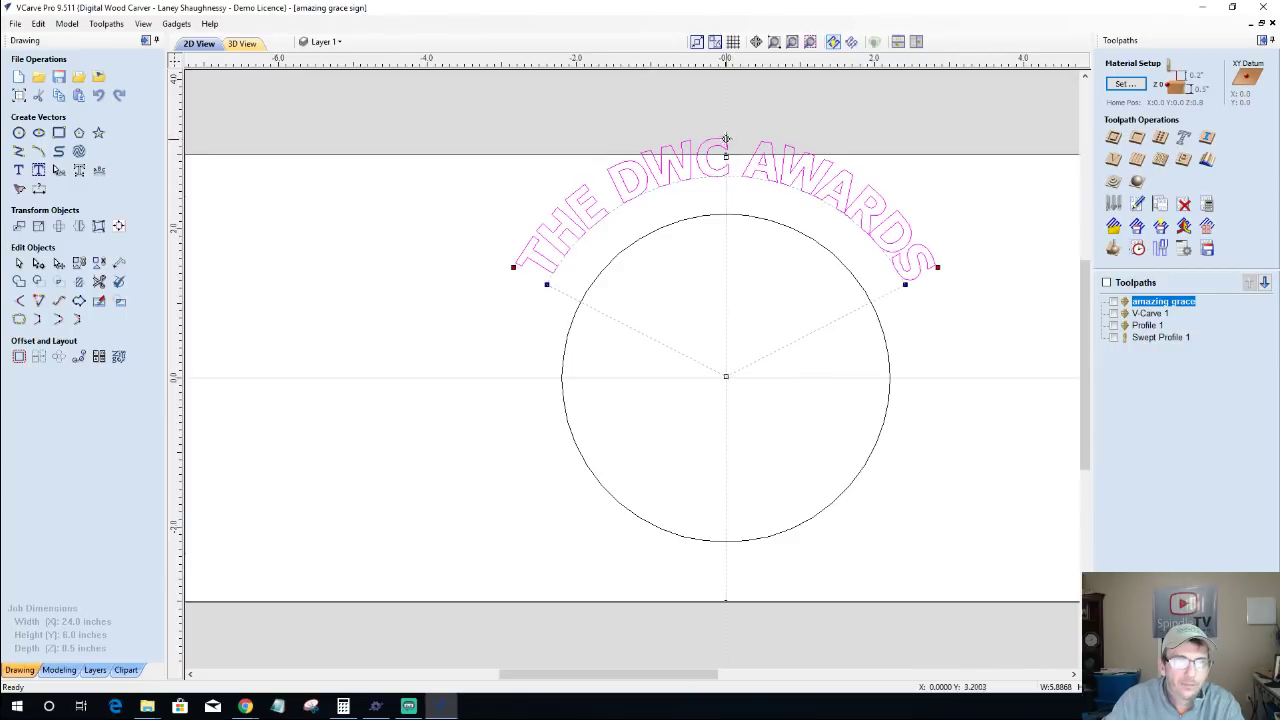
{"action": "left_click_drag", "start_coordinate": [726, 138], "coordinate": [726, 172]}
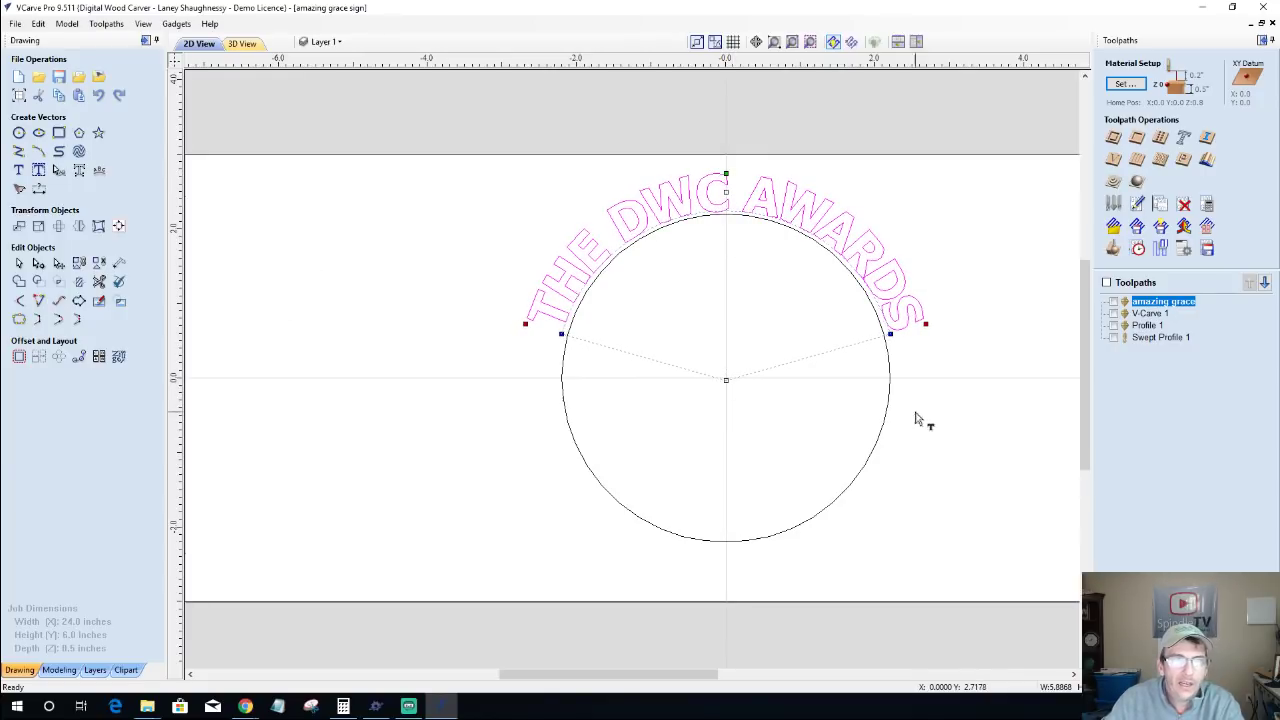
Step: Reshape the title's arc, then flatten it back into straight text
{"action": "left_click", "coordinate": [719, 409]}
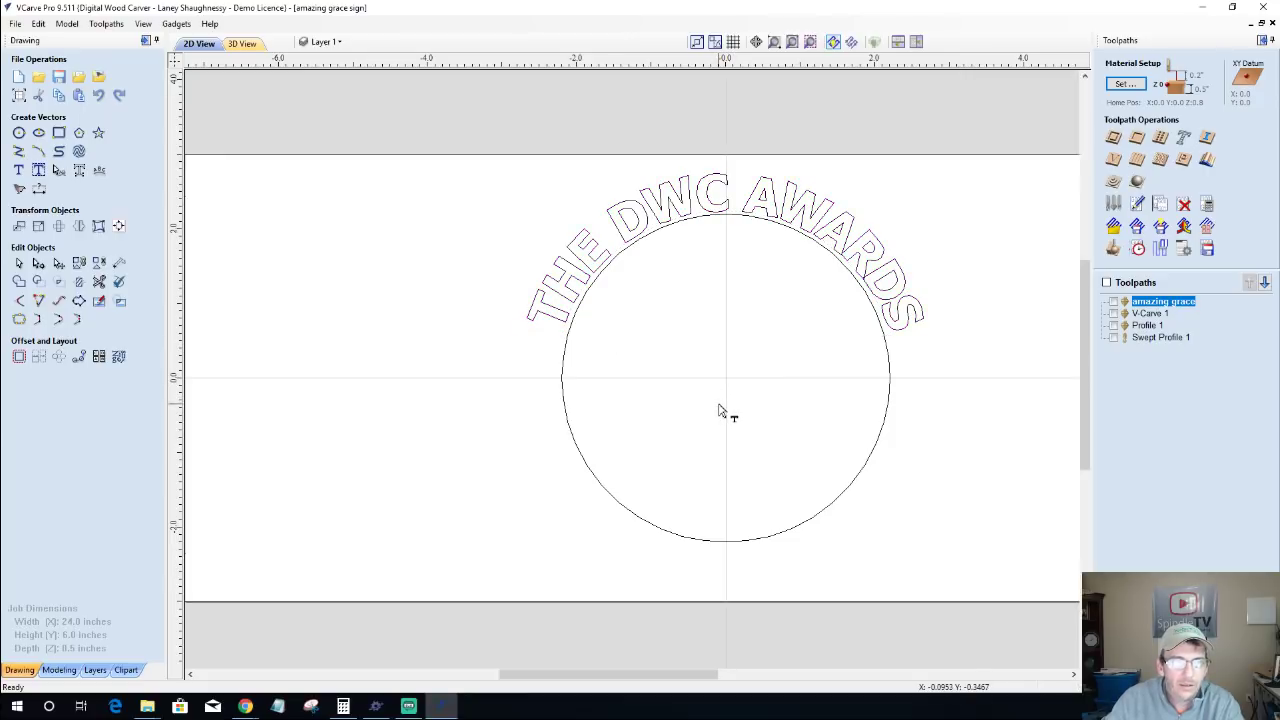
{"action": "left_click", "coordinate": [699, 191]}
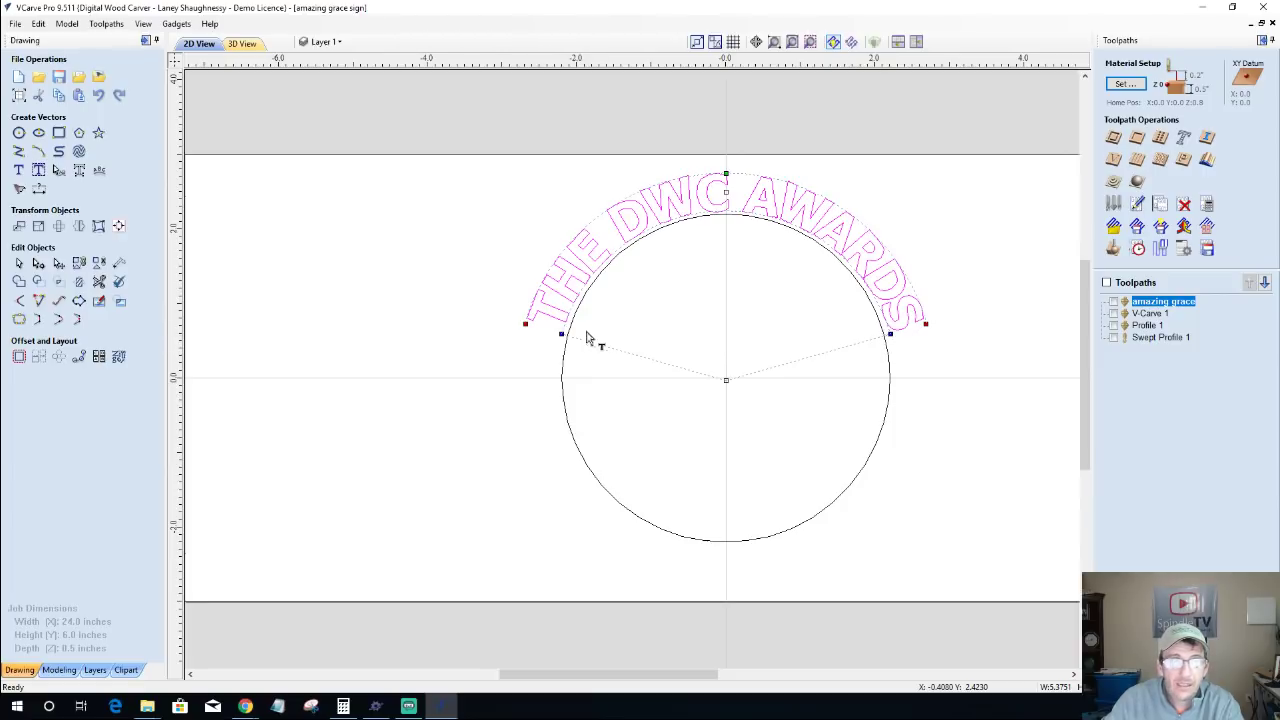
{"action": "left_click_drag", "start_coordinate": [560, 333], "coordinate": [668, 422]}
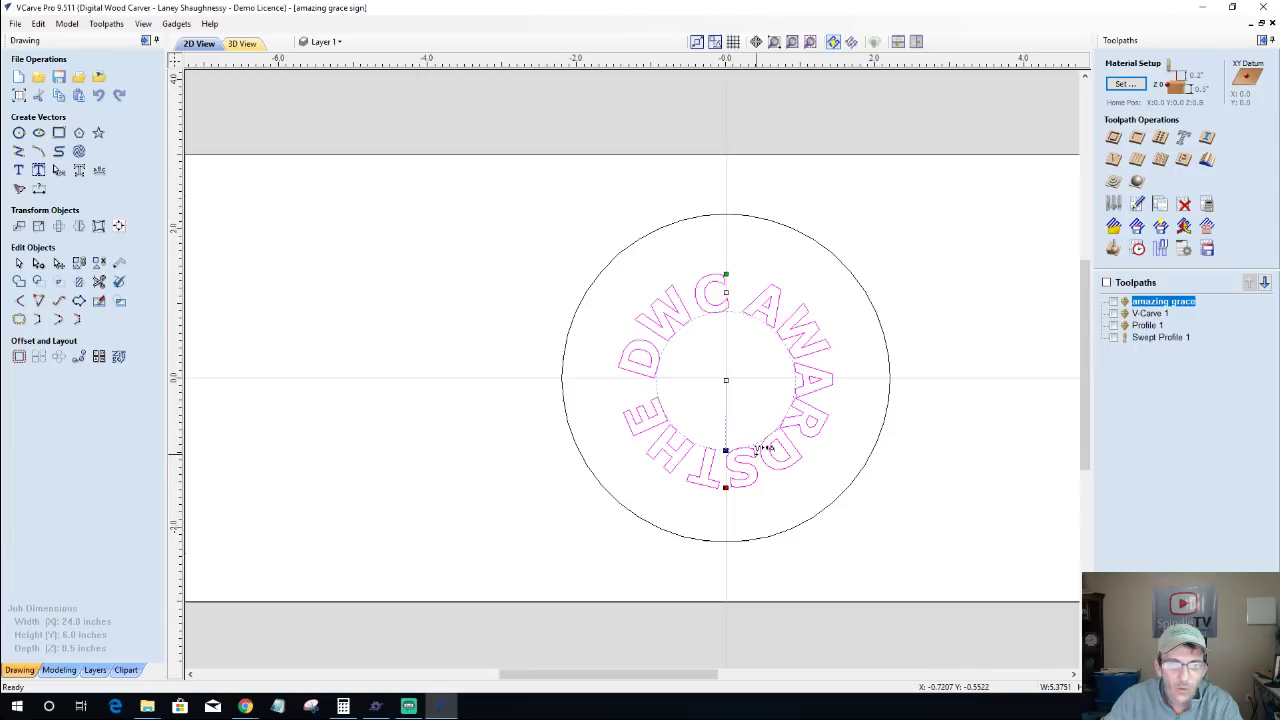
{"action": "left_click_drag", "start_coordinate": [726, 451], "coordinate": [620, 236]}
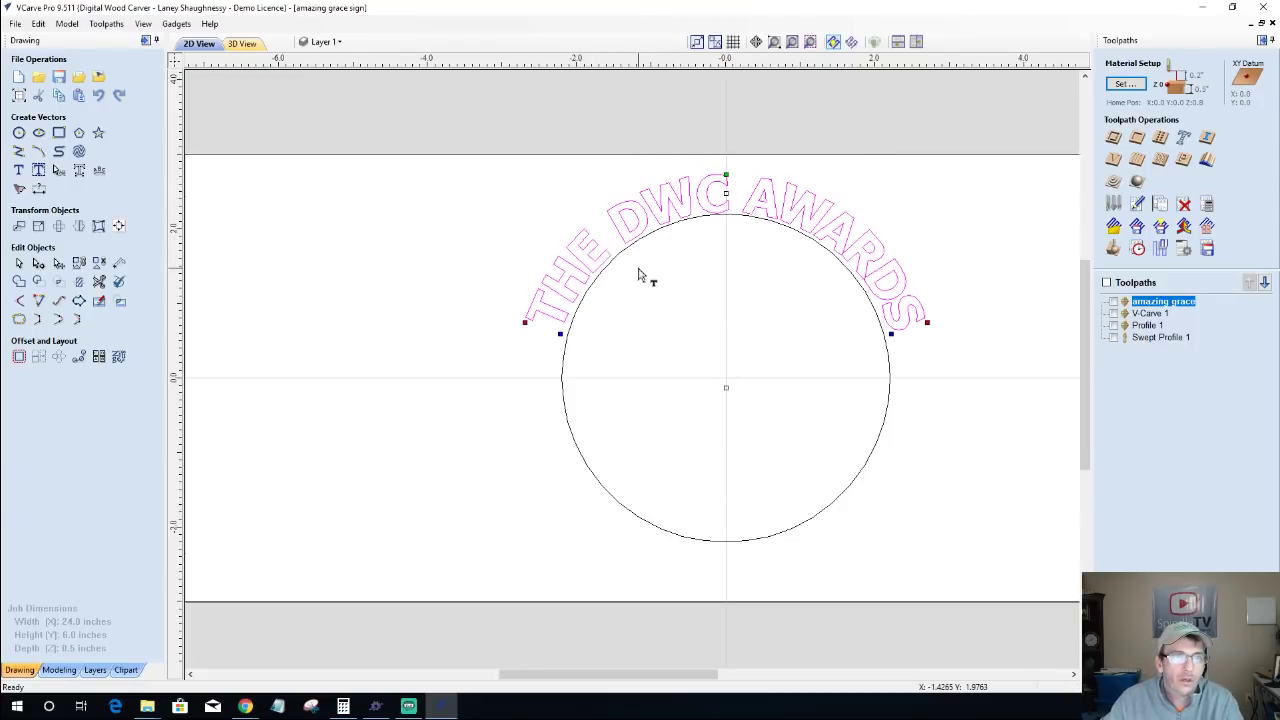
{"action": "left_click_drag", "start_coordinate": [720, 132], "coordinate": [726, 371]}
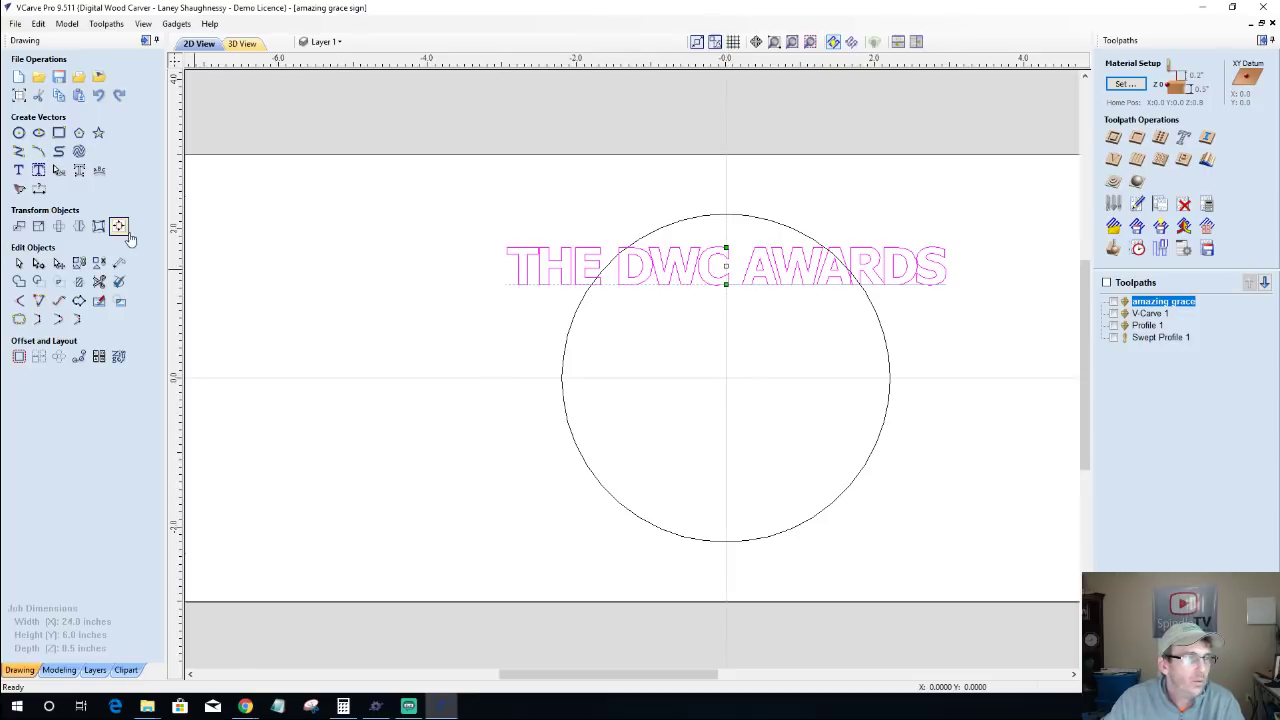
Step: Wrap THE DWC AWARDS onto the circle with Text On A Curve, placed above it
{"action": "left_click", "coordinate": [99, 170]}
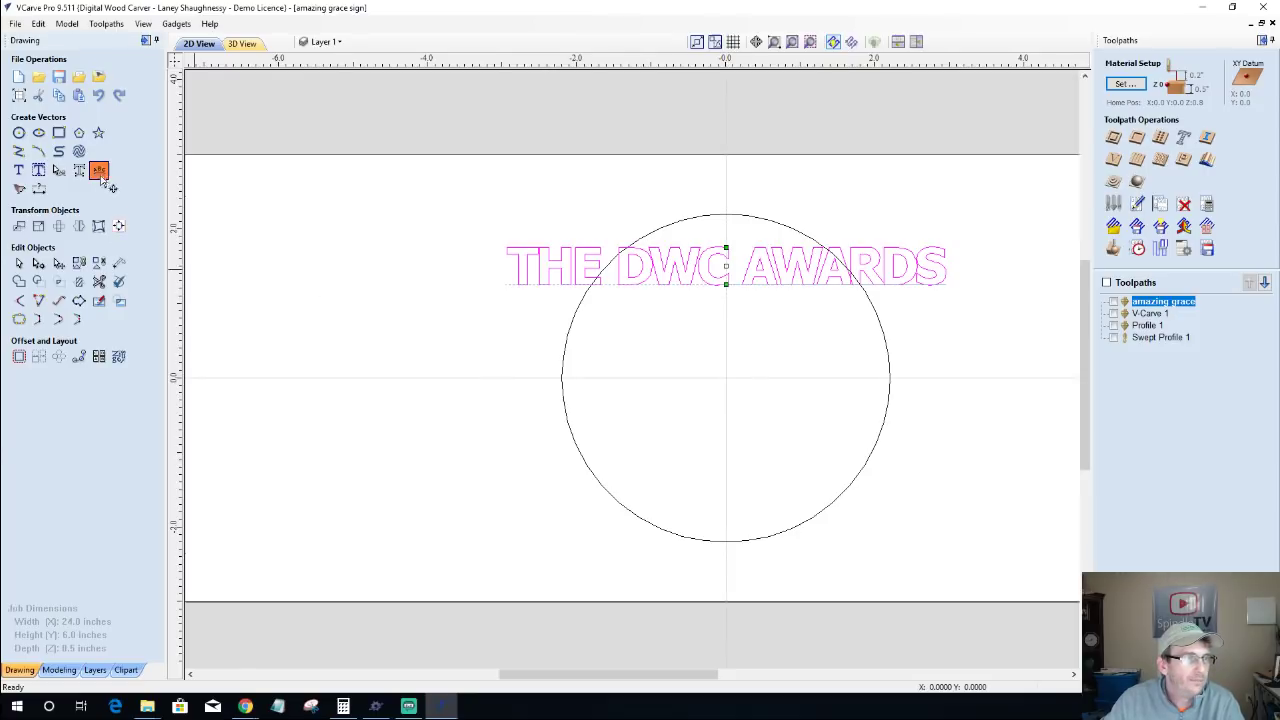
{"action": "left_click", "coordinate": [722, 256]}
{"action": "left_click_drag", "start_coordinate": [722, 246], "coordinate": [738, 146]}
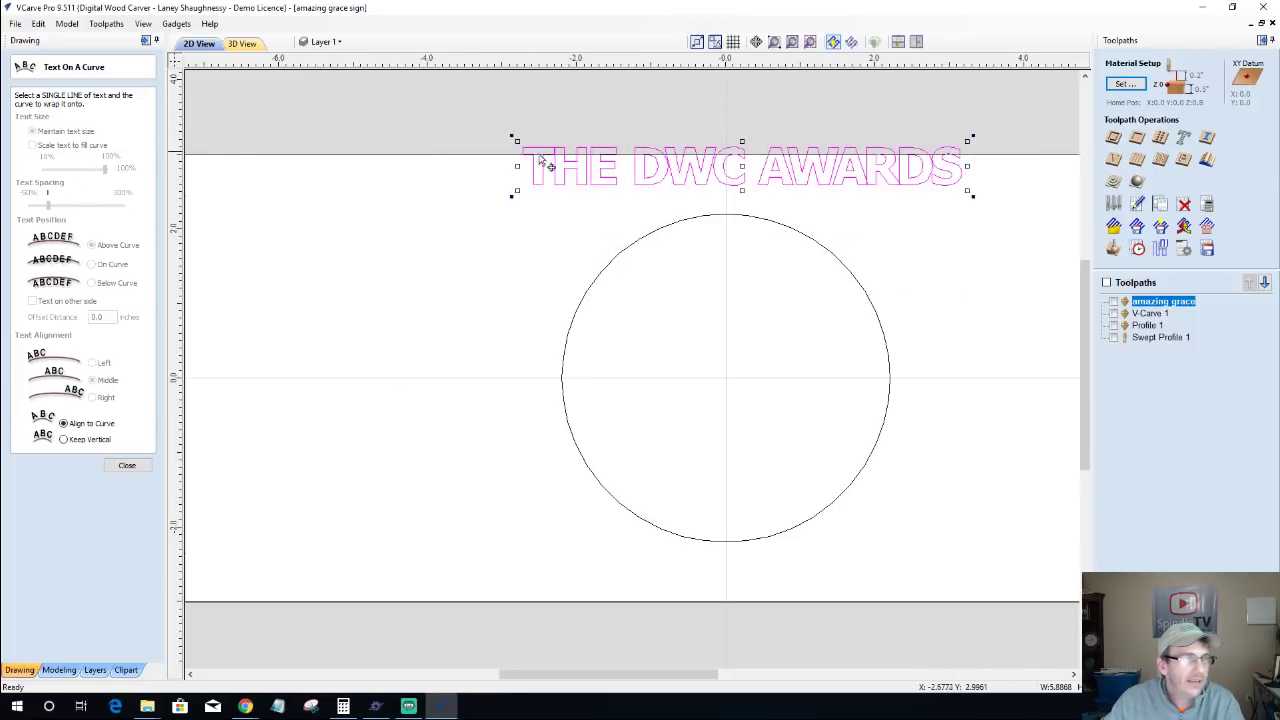
{"action": "left_click", "coordinate": [748, 215], "text": "shift"}
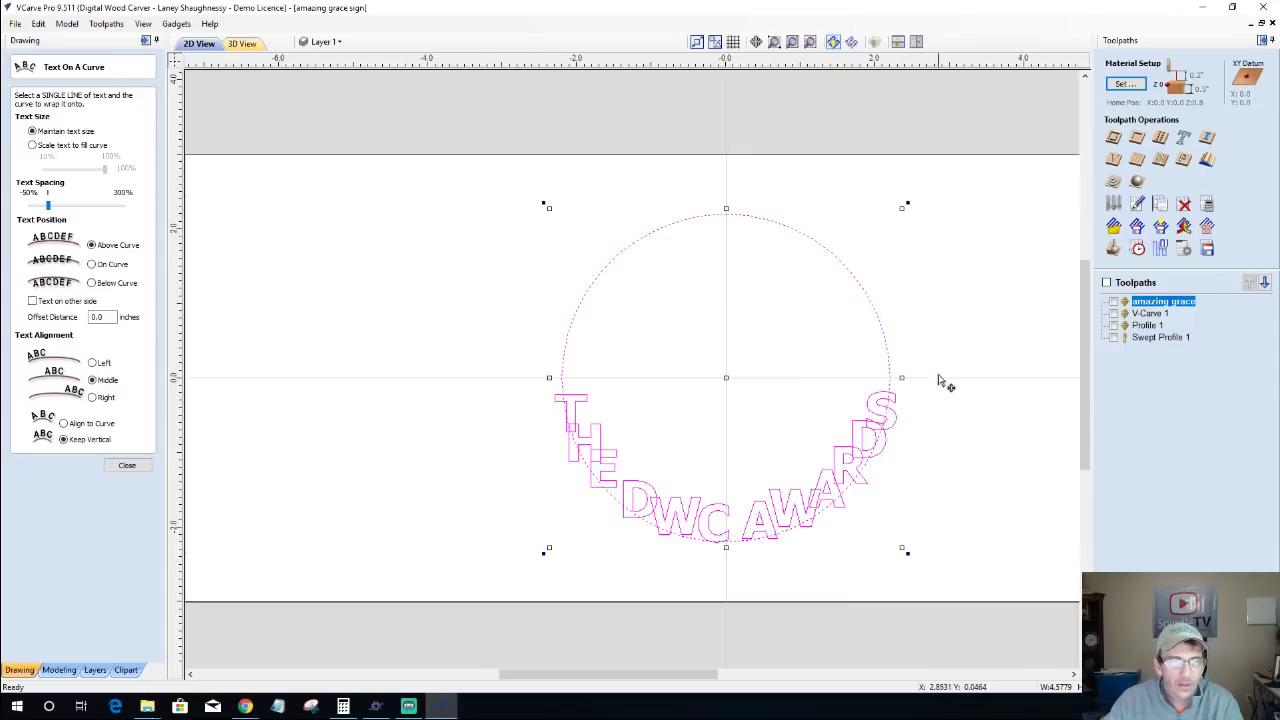
Step: Put the text on the other side, align letters to the curve, centre it, widen spacing
{"action": "left_click", "coordinate": [33, 302]}
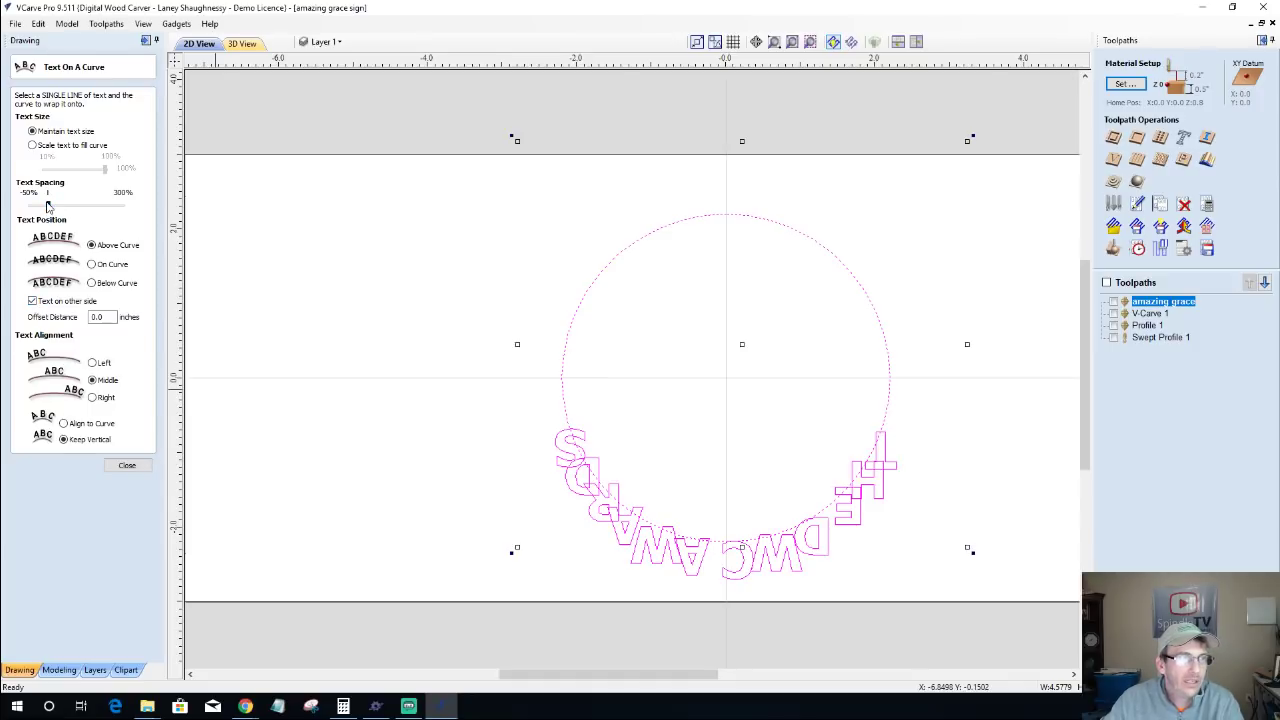
{"action": "left_click_drag", "start_coordinate": [48, 207], "coordinate": [119, 218]}
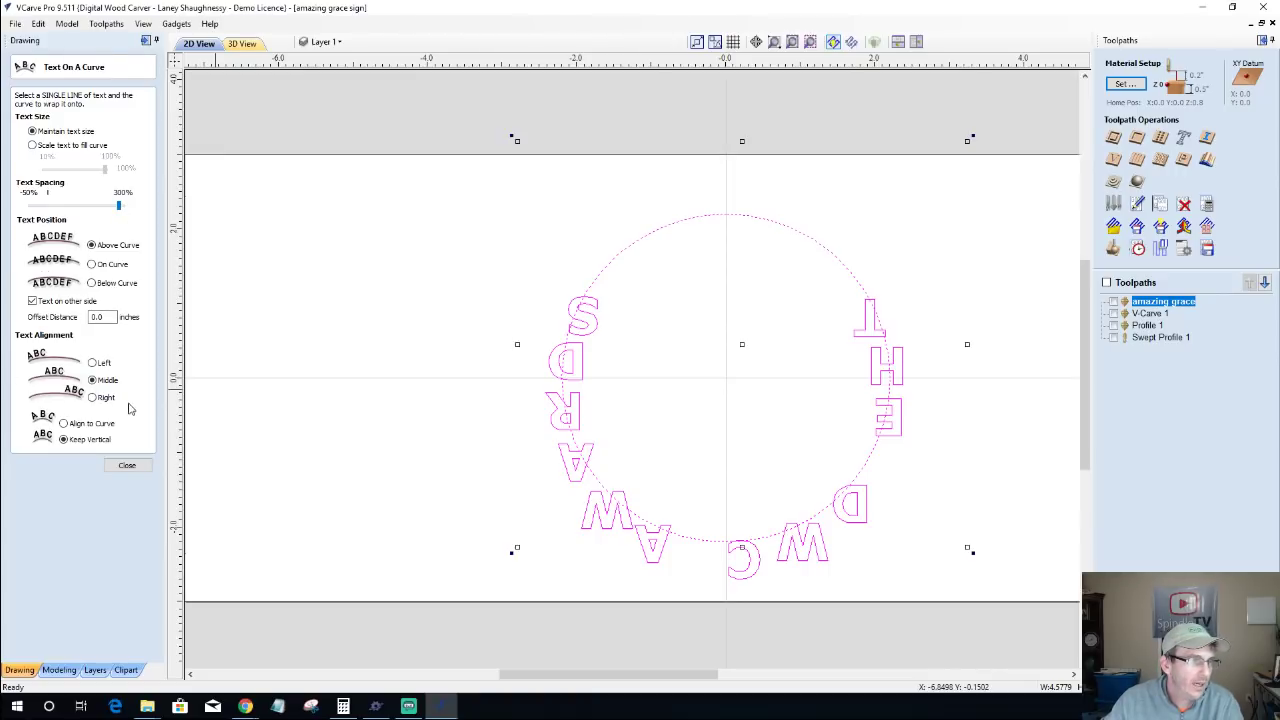
{"action": "left_click", "coordinate": [64, 424]}
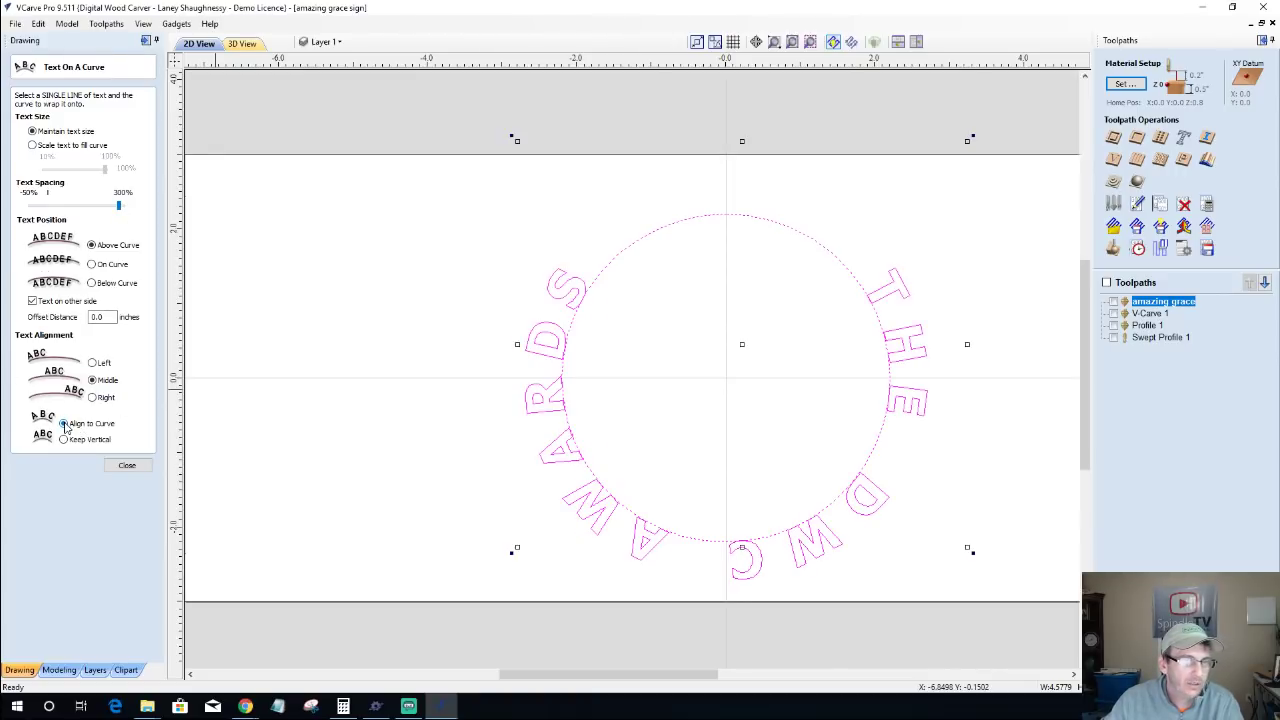
{"action": "left_click", "coordinate": [93, 363]}
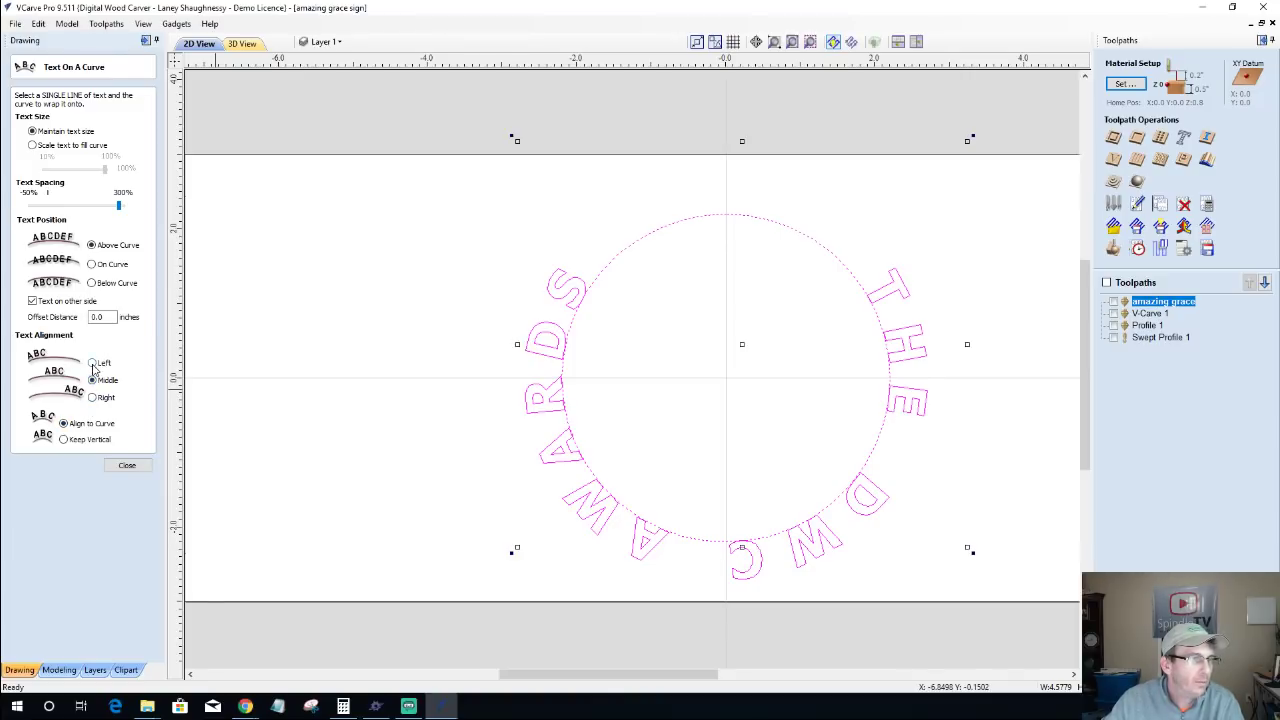
{"action": "left_click", "coordinate": [92, 380]}
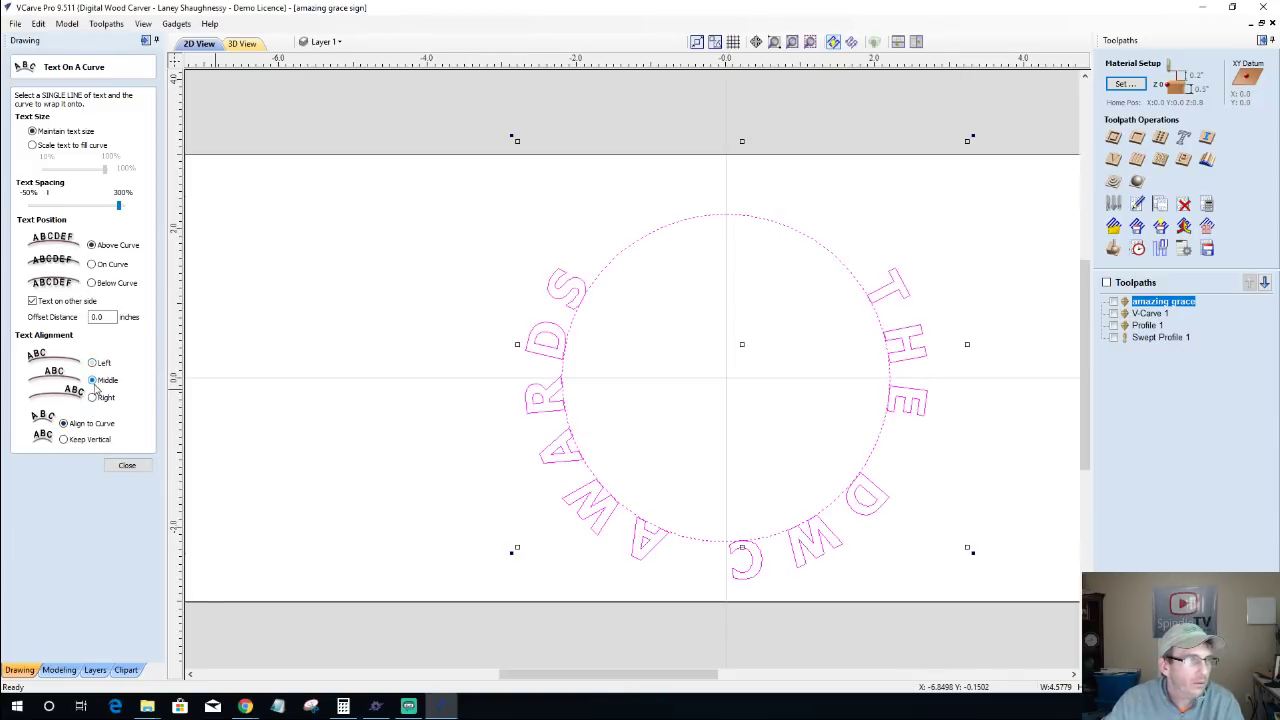
{"action": "left_click_drag", "start_coordinate": [118, 206], "coordinate": [134, 212]}
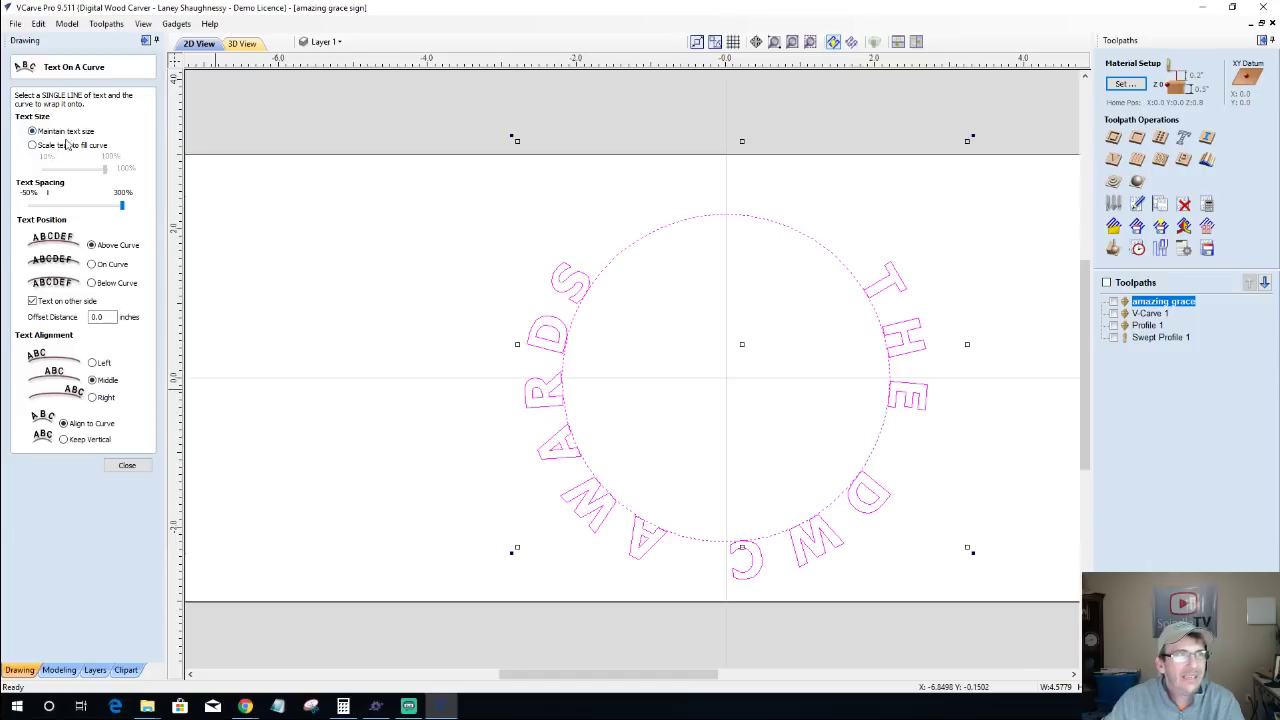
Step: Scale the wrapped text to fill the circle at 81% with maximum letter spacing
{"action": "left_click", "coordinate": [32, 146]}
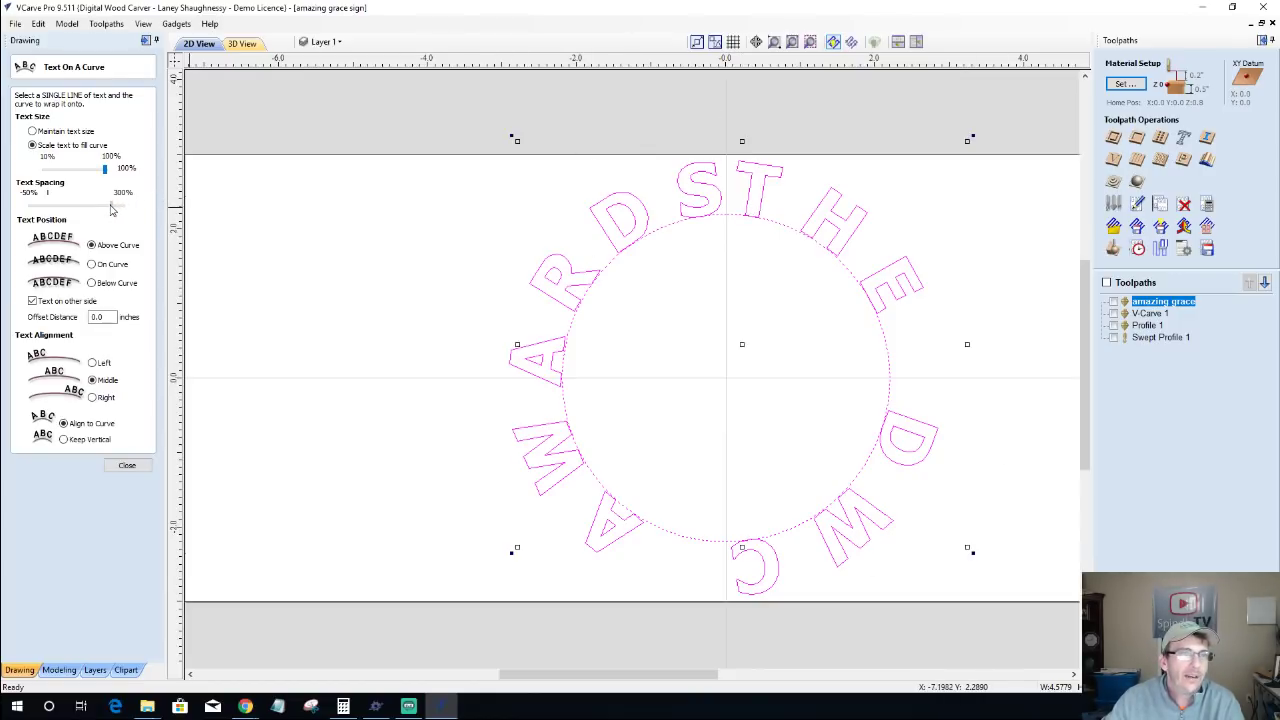
{"action": "left_click_drag", "start_coordinate": [112, 207], "coordinate": [75, 208]}
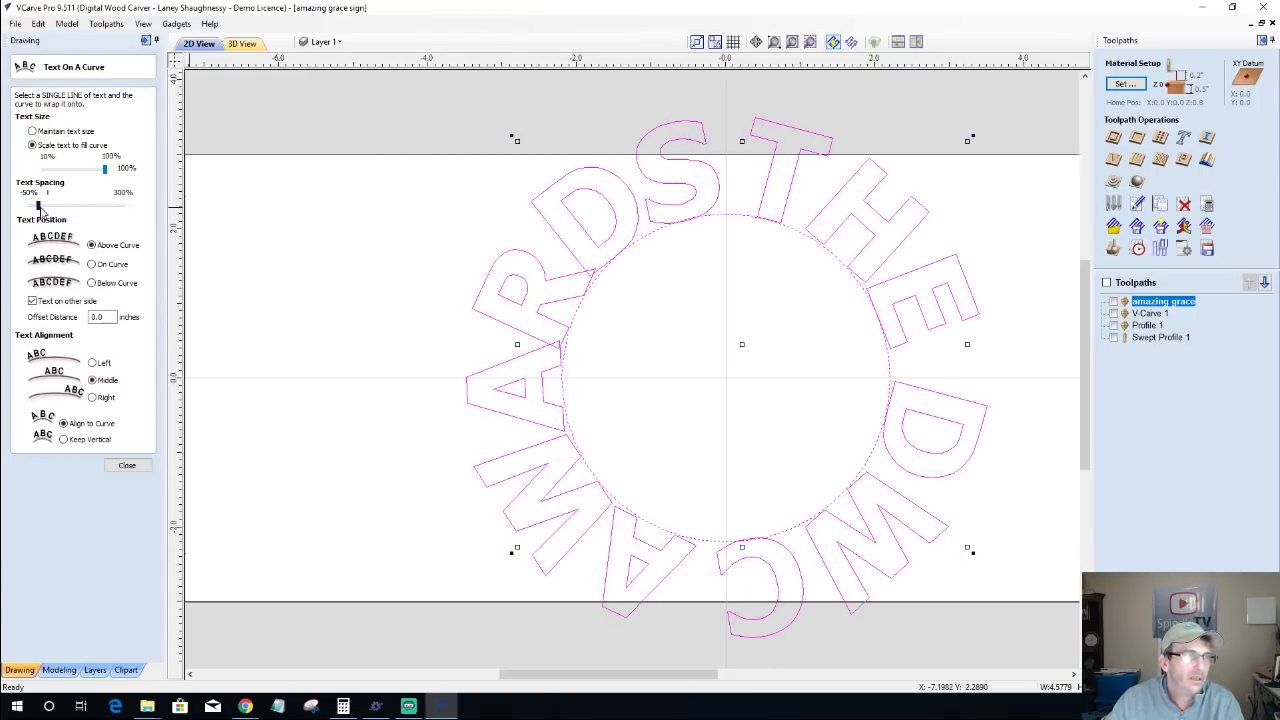
{"action": "left_click_drag", "start_coordinate": [38, 207], "coordinate": [107, 178]}
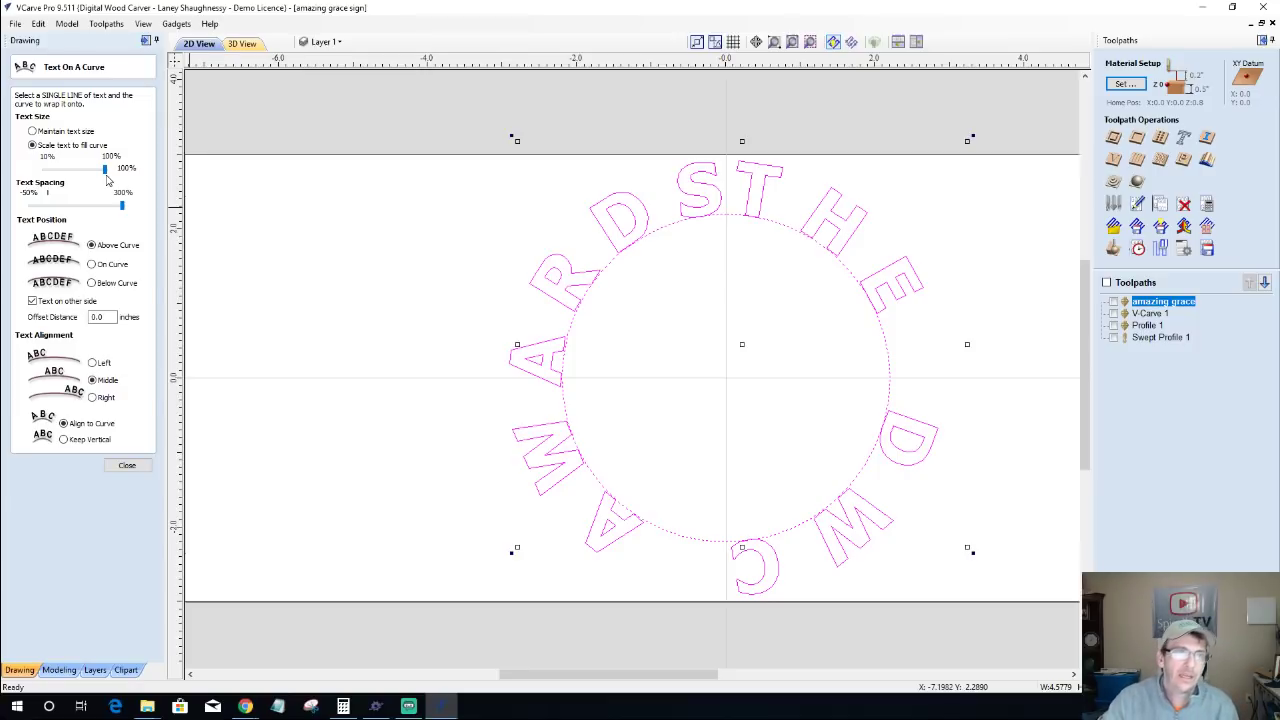
{"action": "left_click_drag", "start_coordinate": [107, 175], "coordinate": [93, 173]}
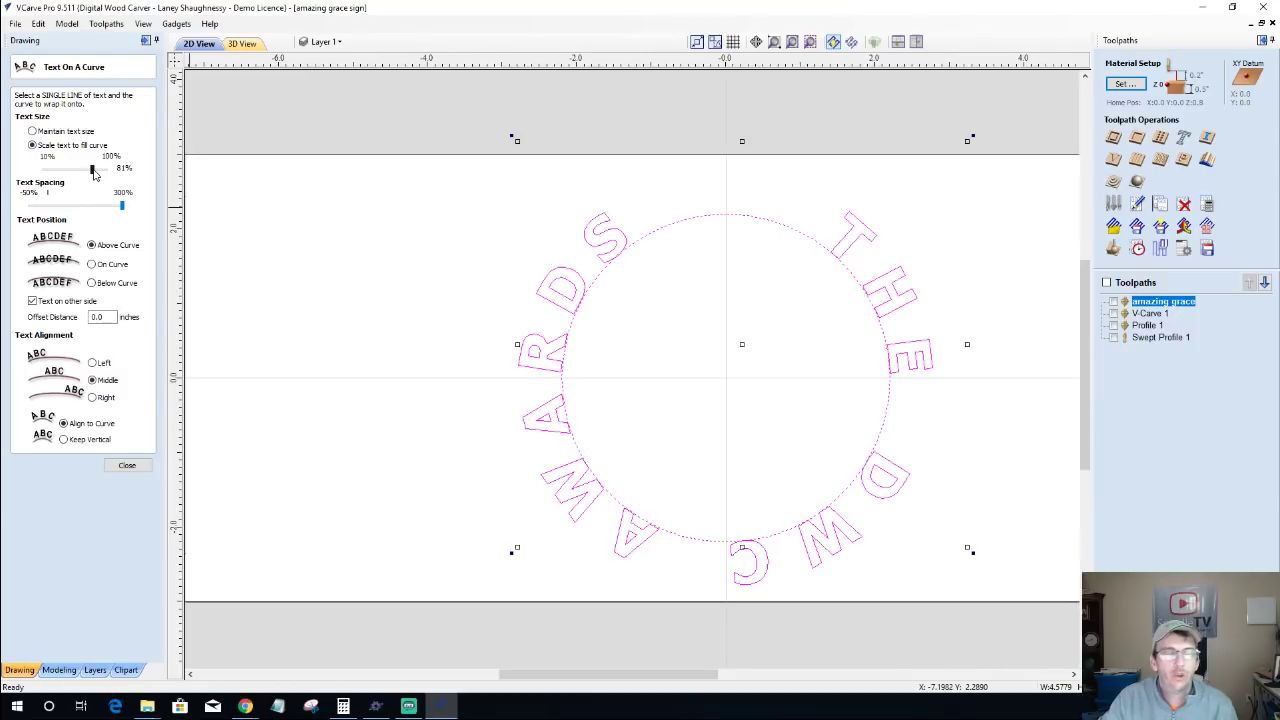
{"action": "left_click", "coordinate": [127, 465]}
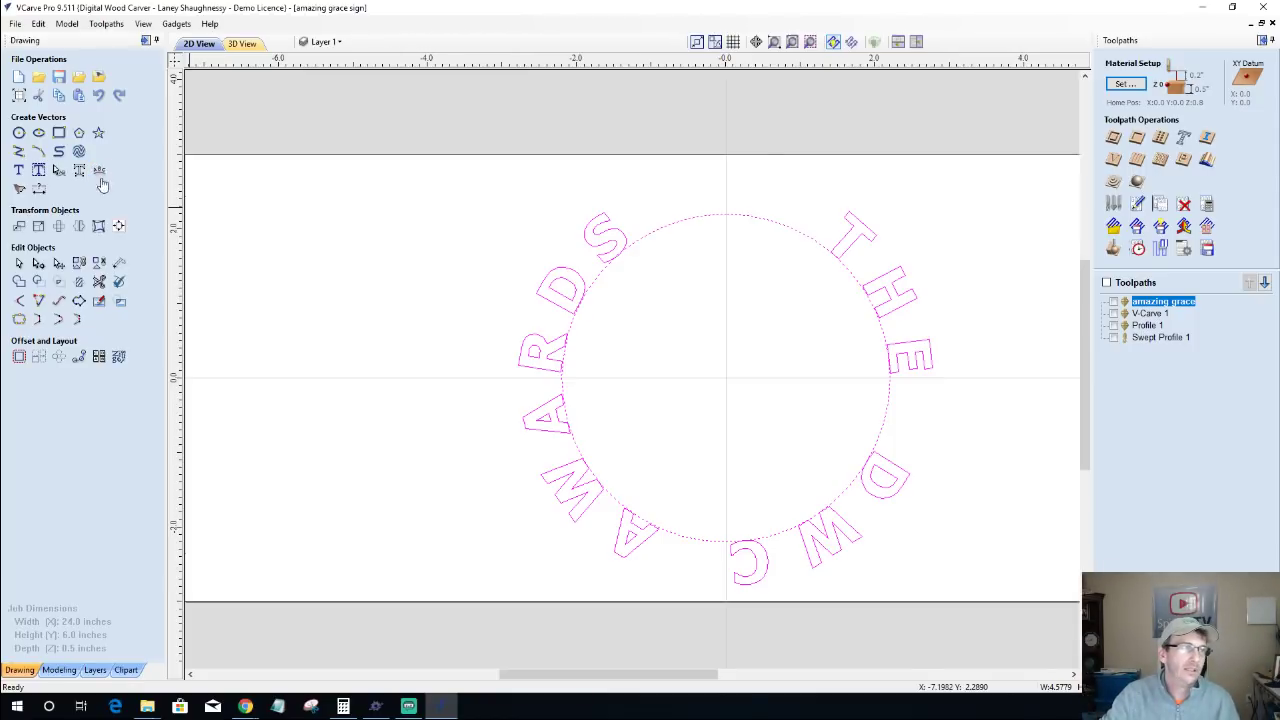
{"action": "left_click", "coordinate": [103, 172]}
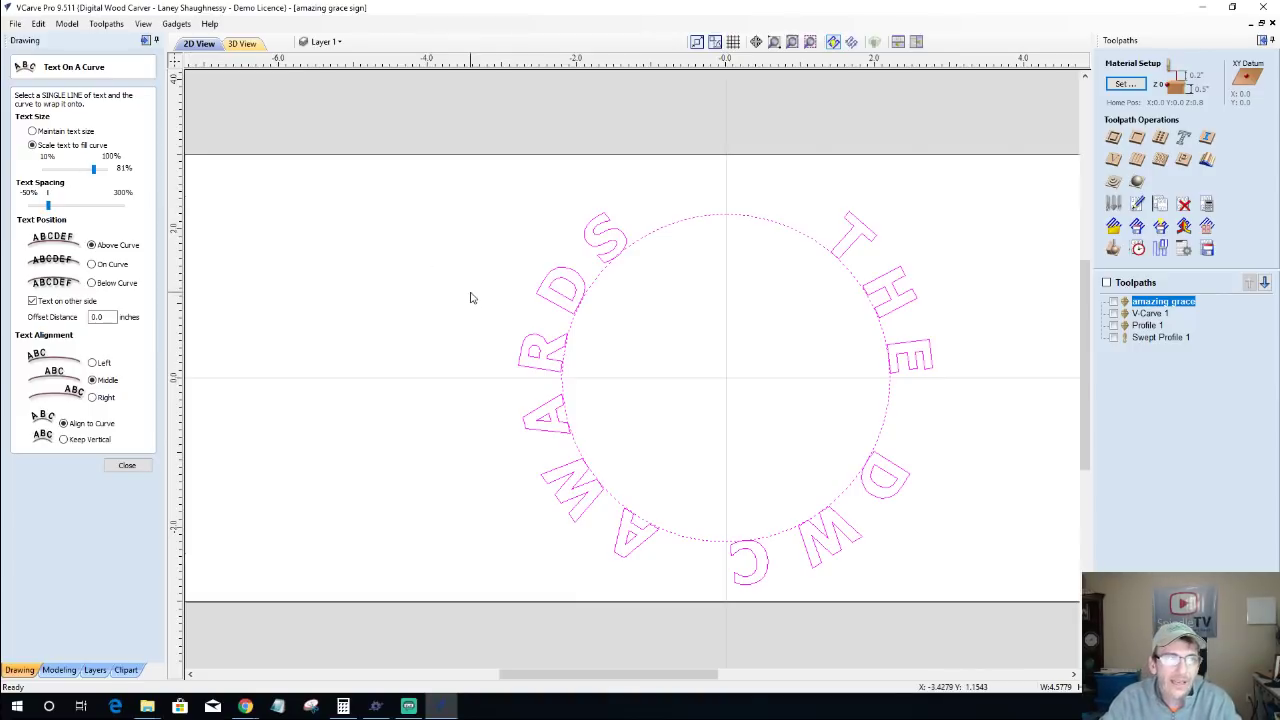
Step: Re-pick THE DWC AWARDS, move it above the circle, and wrap it onto the circle
{"action": "left_click", "coordinate": [127, 466]}
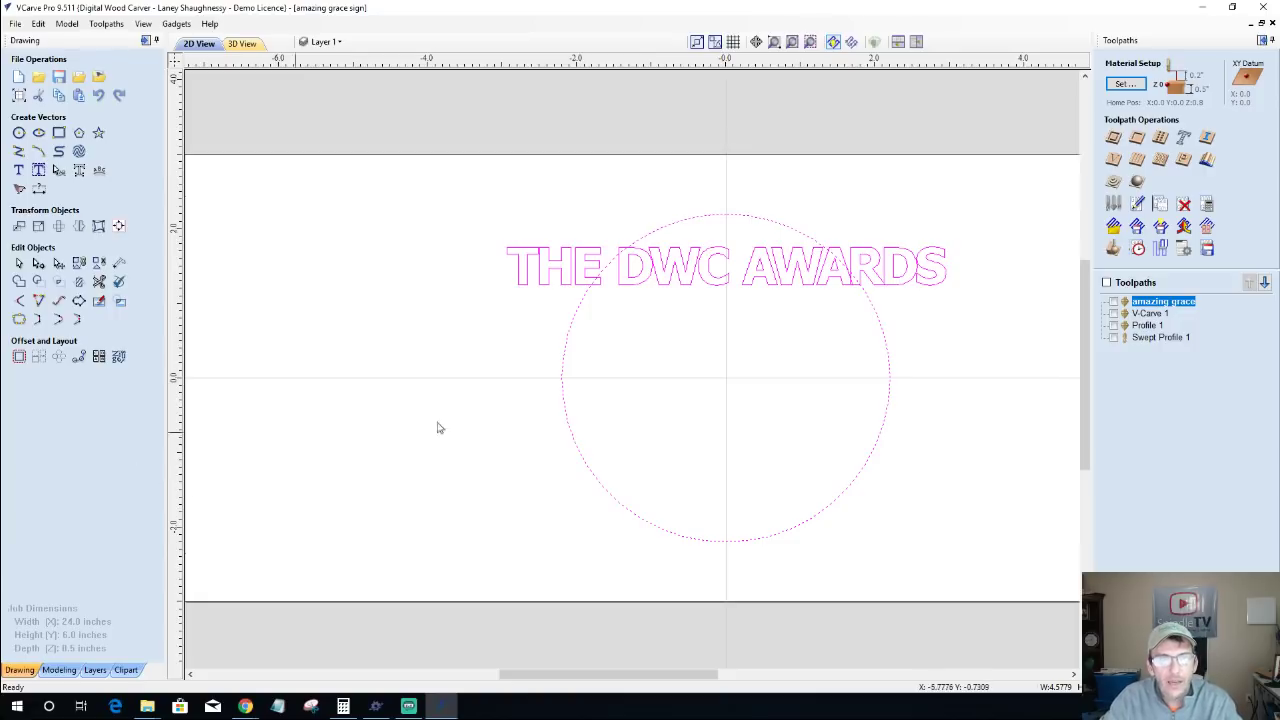
{"action": "left_click", "coordinate": [728, 376]}
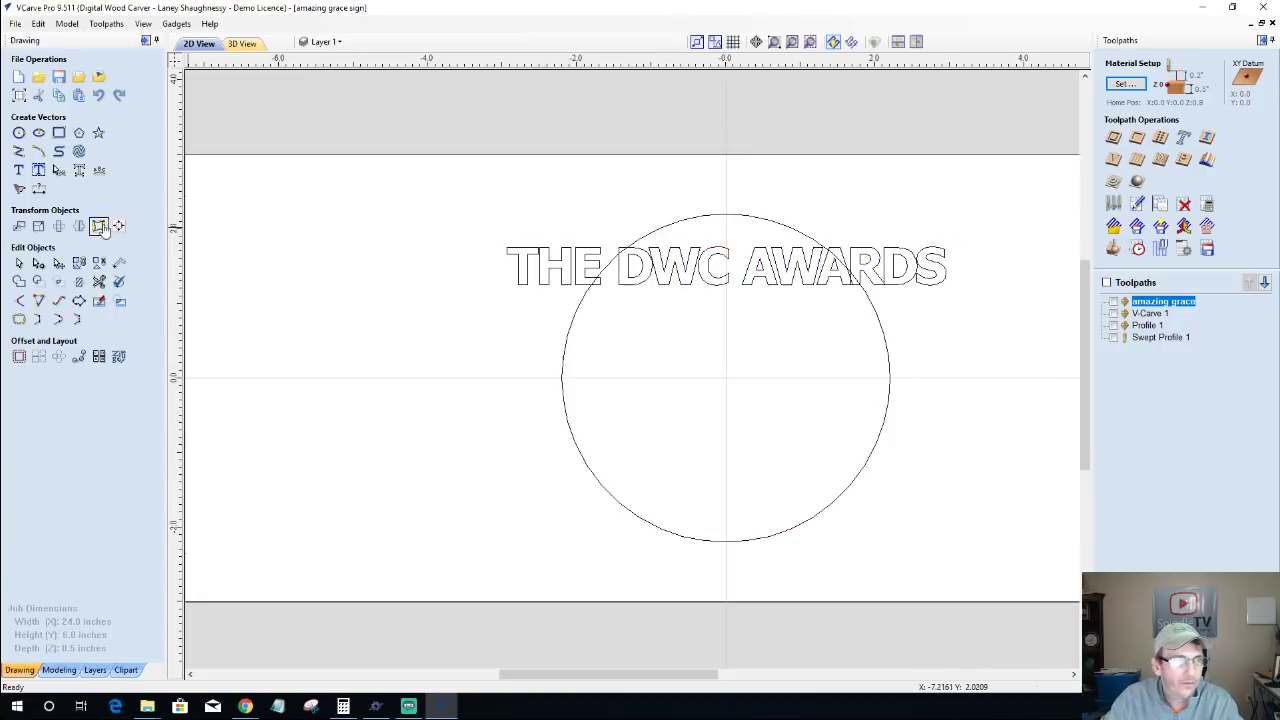
{"action": "left_click", "coordinate": [100, 170]}
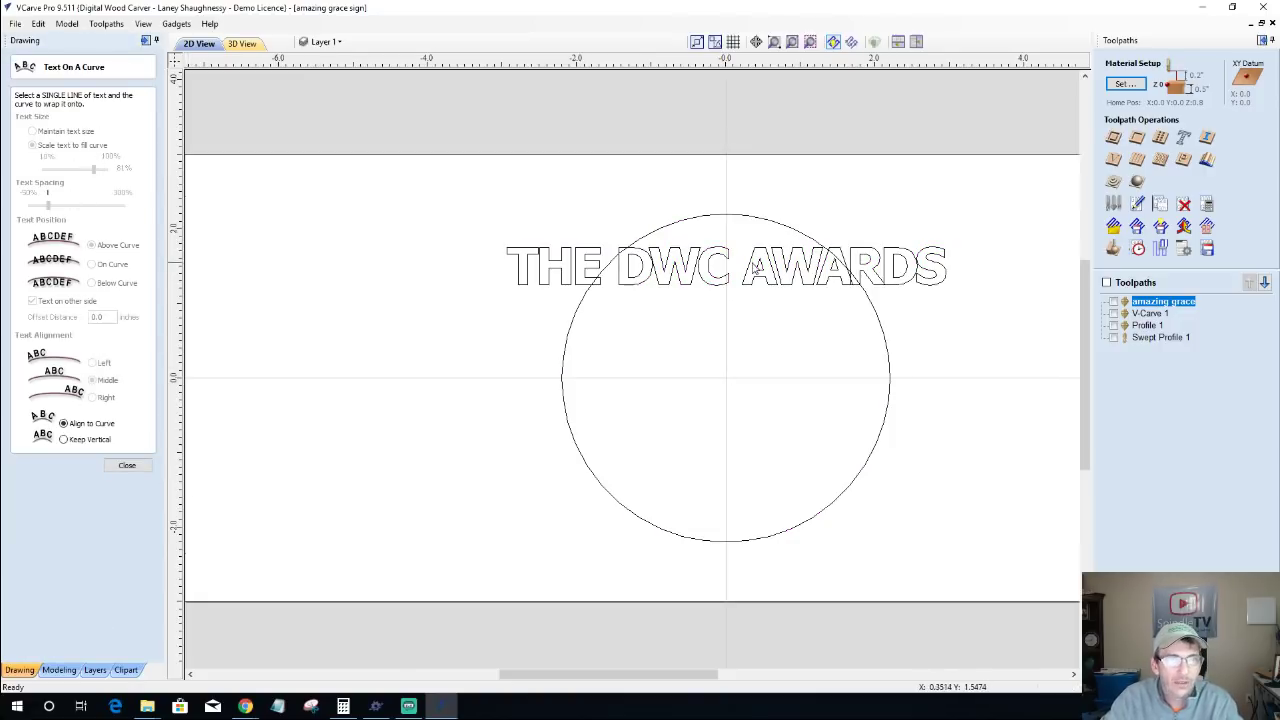
{"action": "left_click", "coordinate": [722, 254]}
{"action": "left_click_drag", "start_coordinate": [722, 254], "coordinate": [722, 169]}
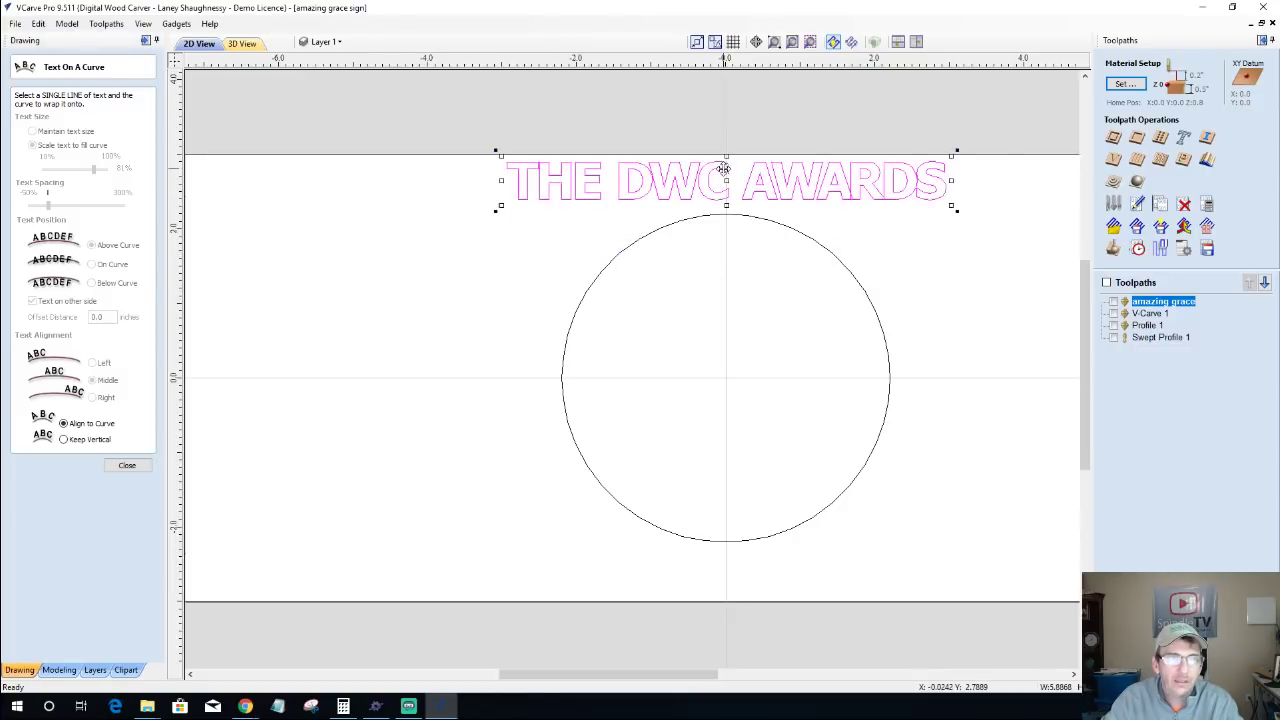
{"action": "left_click", "coordinate": [724, 218]}
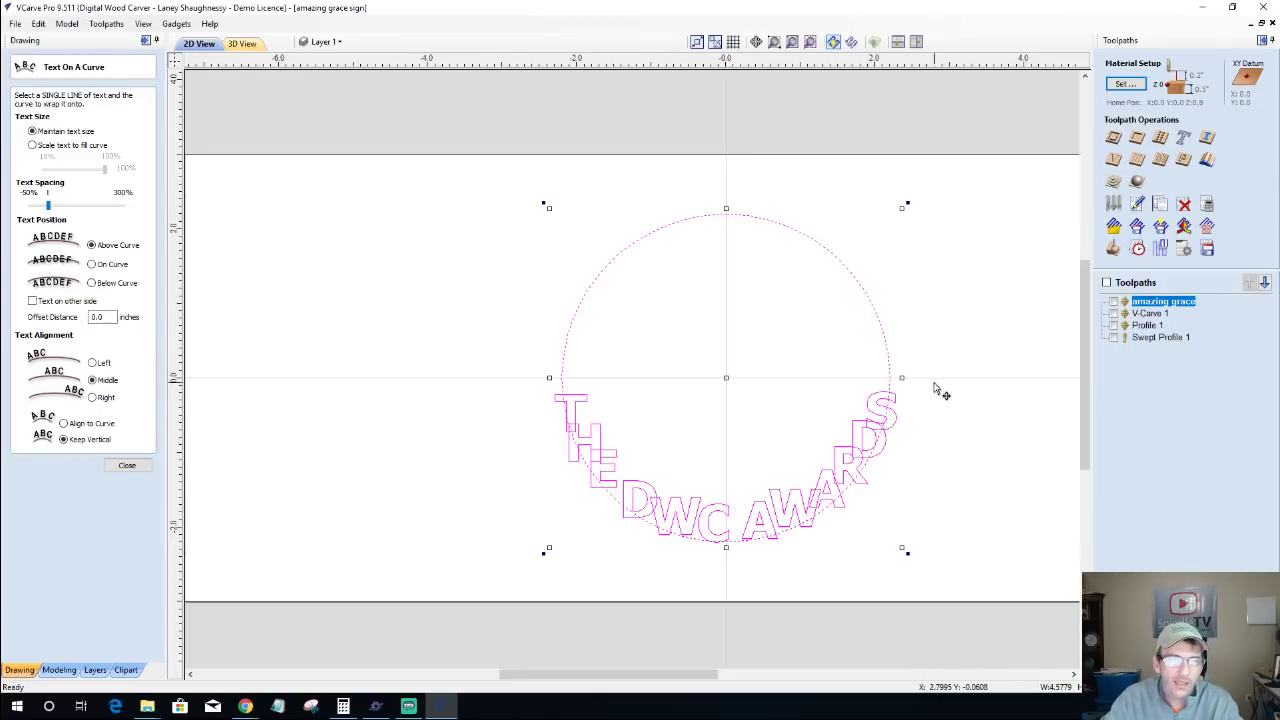
Step: Flip the text, align it to the curve, scale to fill at 76%, and widen spacing
{"action": "left_click", "coordinate": [32, 301]}
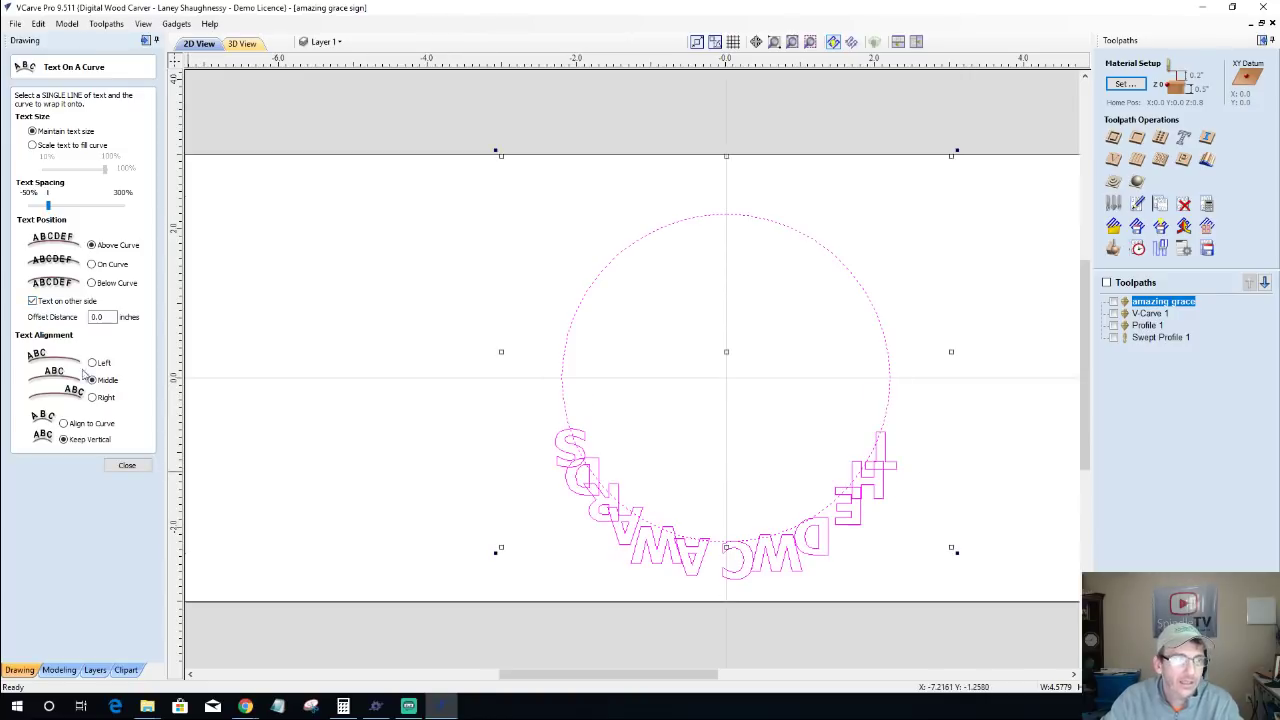
{"action": "left_click", "coordinate": [65, 424]}
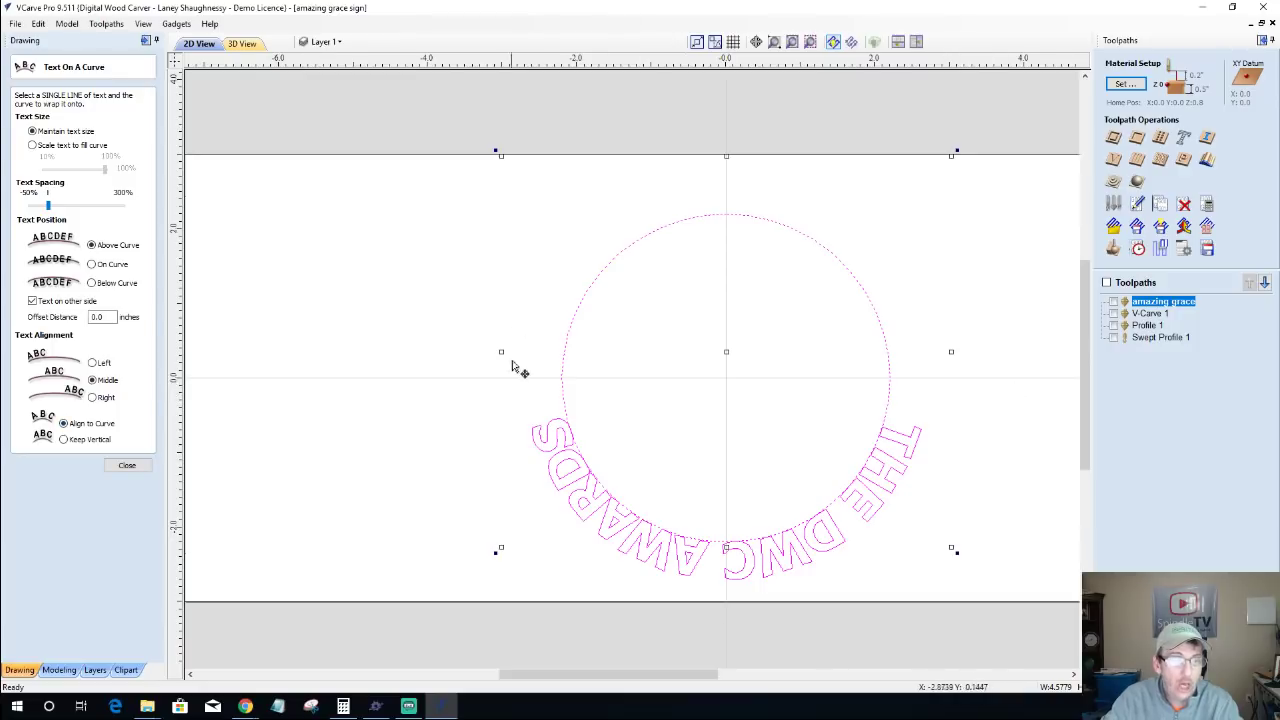
{"action": "left_click", "coordinate": [33, 146]}
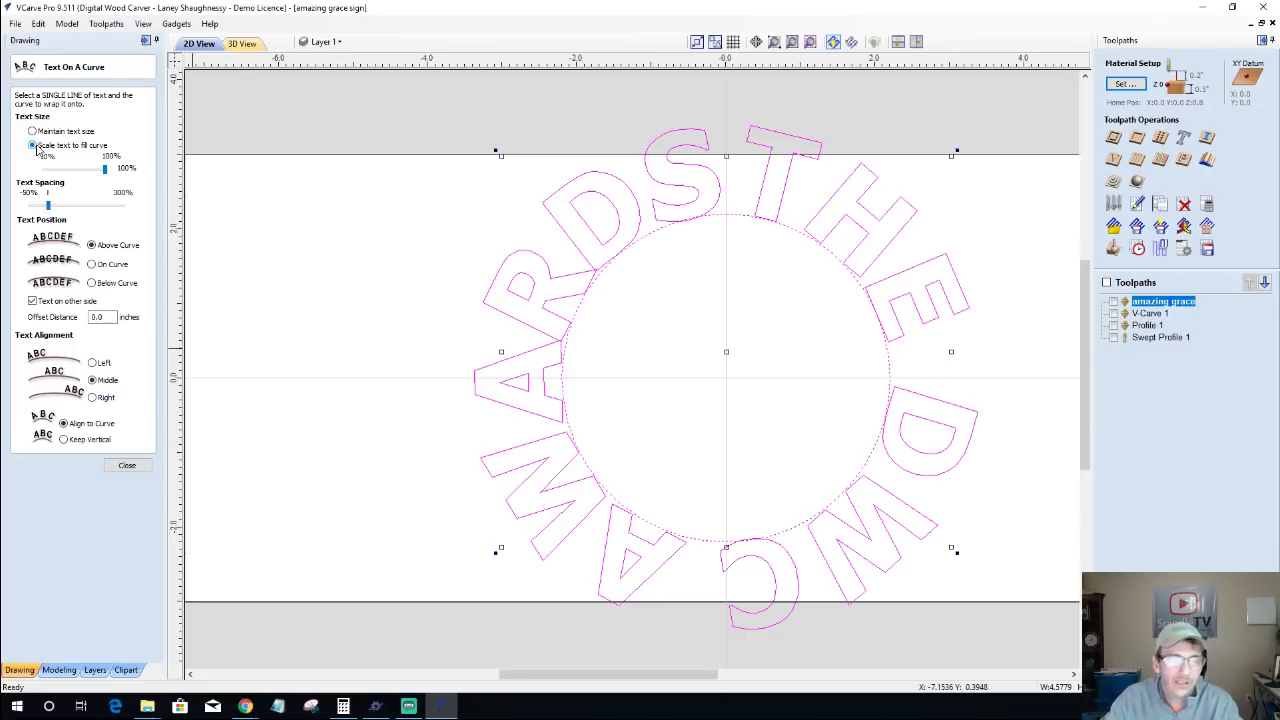
{"action": "left_click_drag", "start_coordinate": [105, 170], "coordinate": [88, 170]}
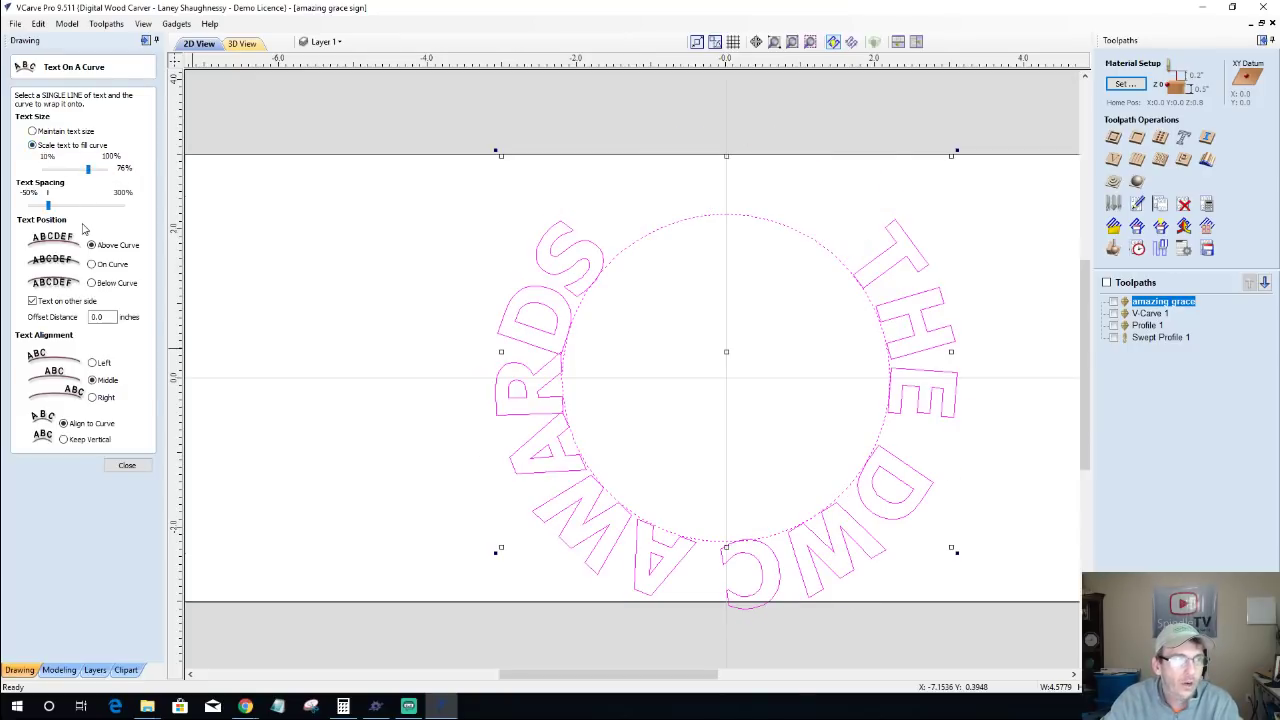
{"action": "left_click_drag", "start_coordinate": [53, 208], "coordinate": [85, 209]}
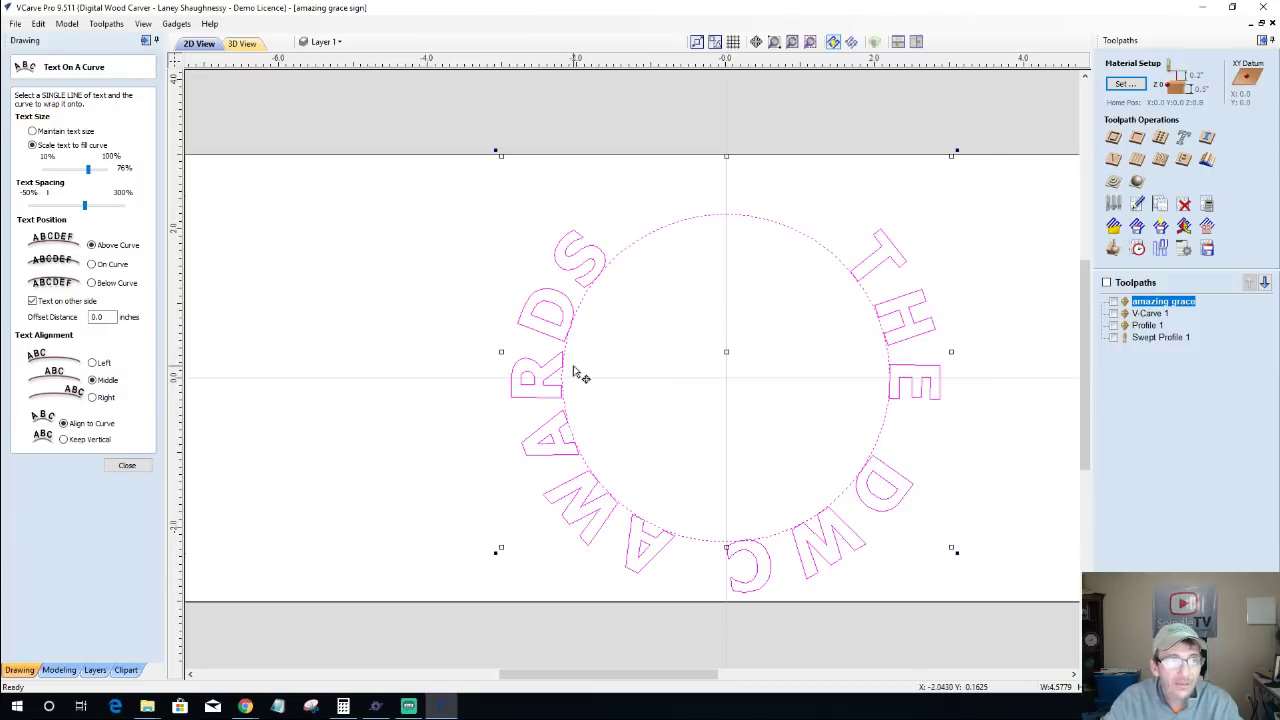
{"action": "left_click", "coordinate": [127, 466]}
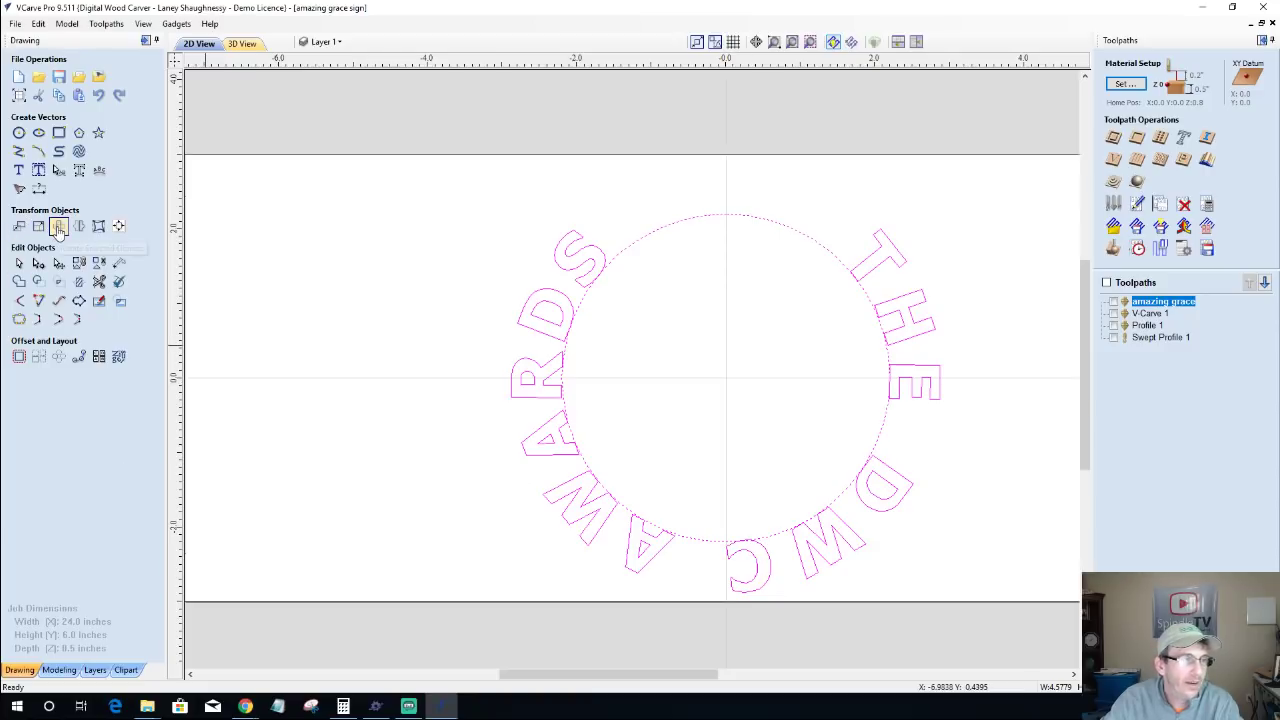
Step: Undo the text wrap so THE DWC AWARDS is straight again
{"action": "left_click", "coordinate": [58, 226]}
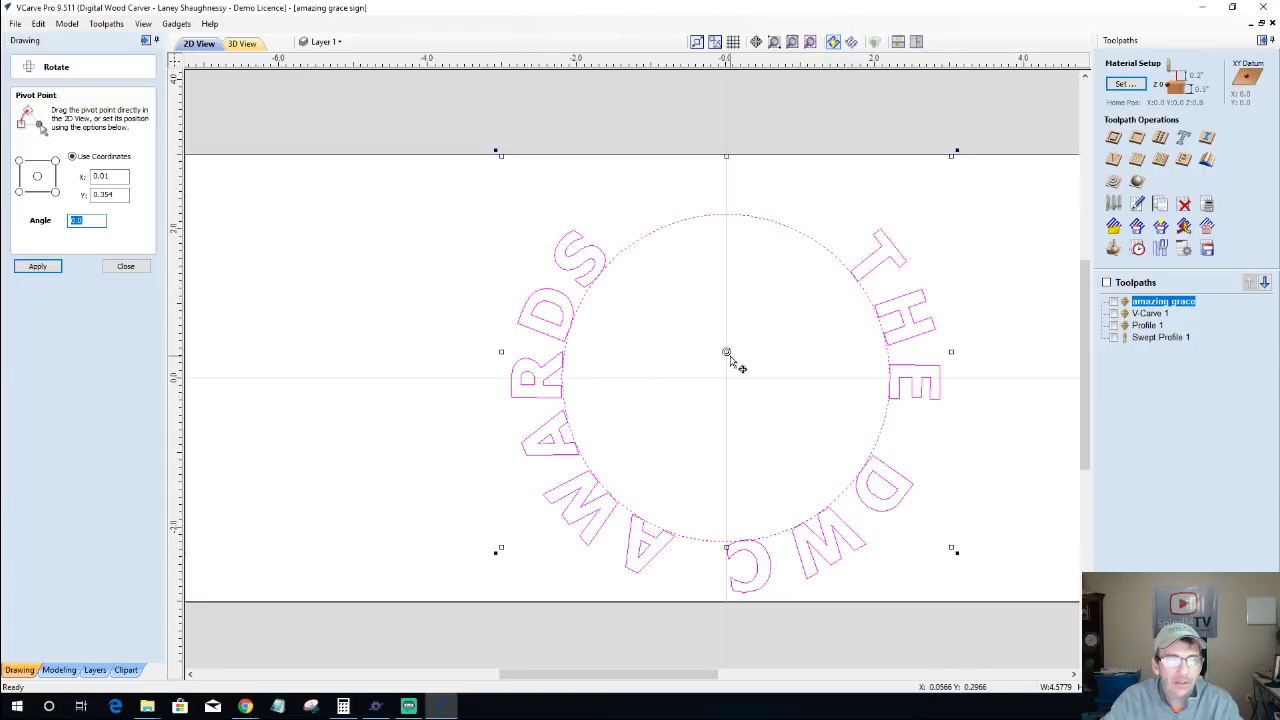
{"action": "left_click_drag", "start_coordinate": [728, 348], "coordinate": [726, 378]}
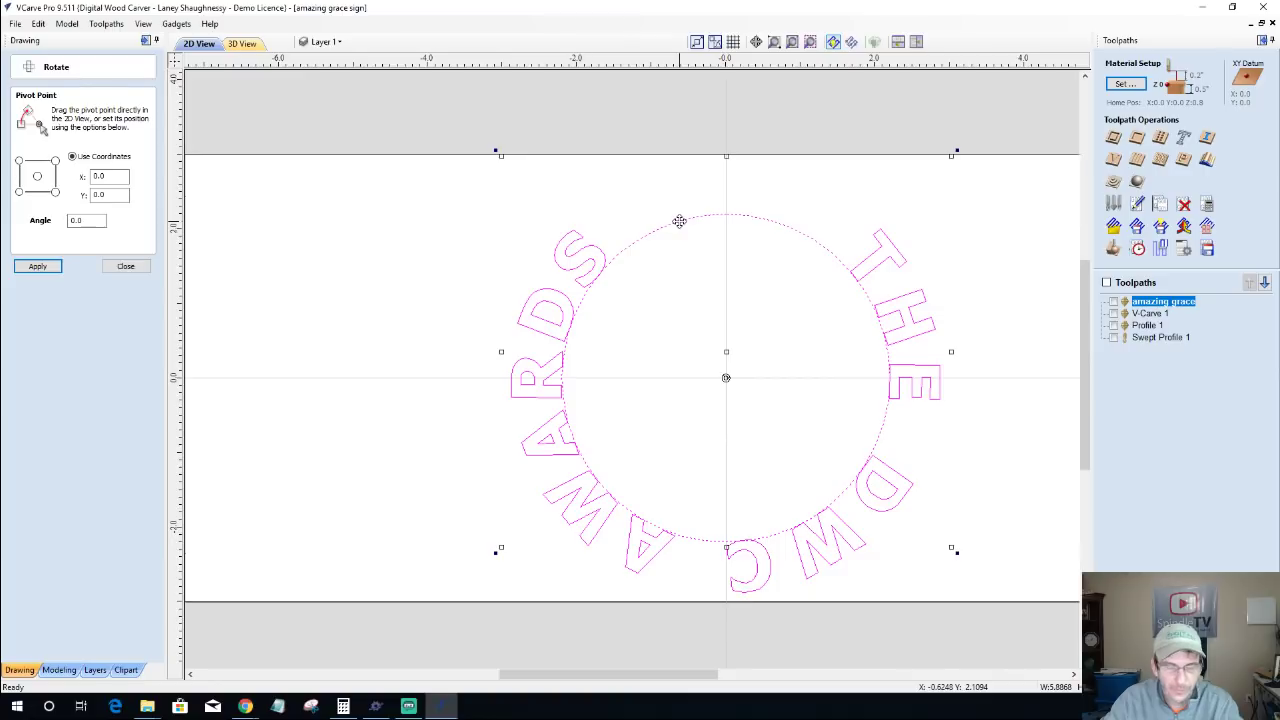
{"action": "left_click", "coordinate": [680, 257]}
{"action": "left_click", "coordinate": [677, 221]}
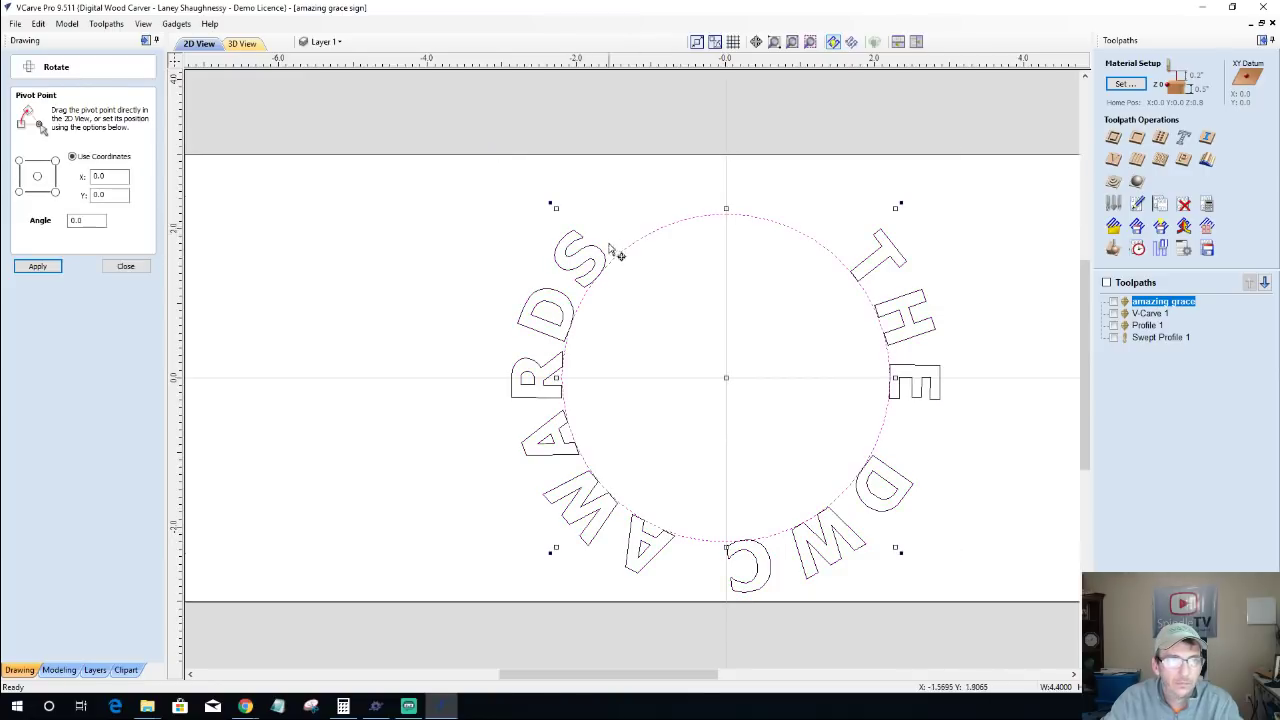
{"action": "left_click_drag", "start_coordinate": [443, 151], "coordinate": [997, 606]}
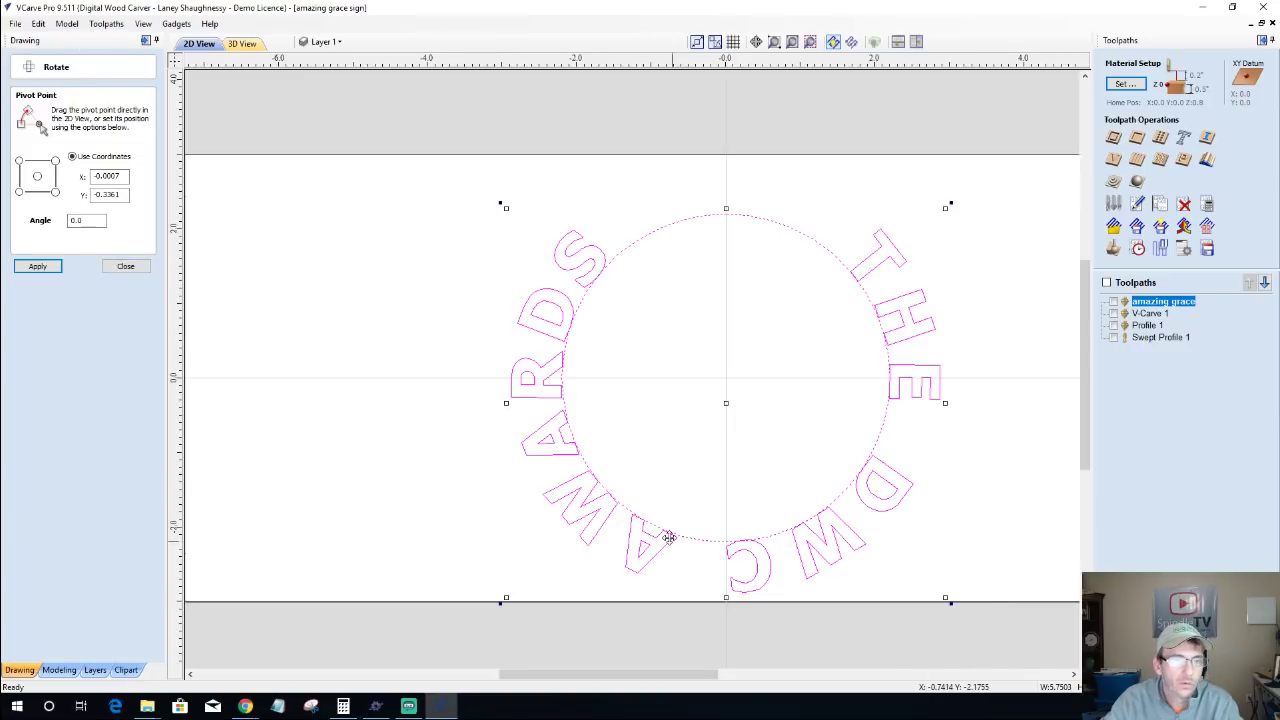
{"action": "left_click_drag", "start_coordinate": [654, 230], "coordinate": [657, 237]}
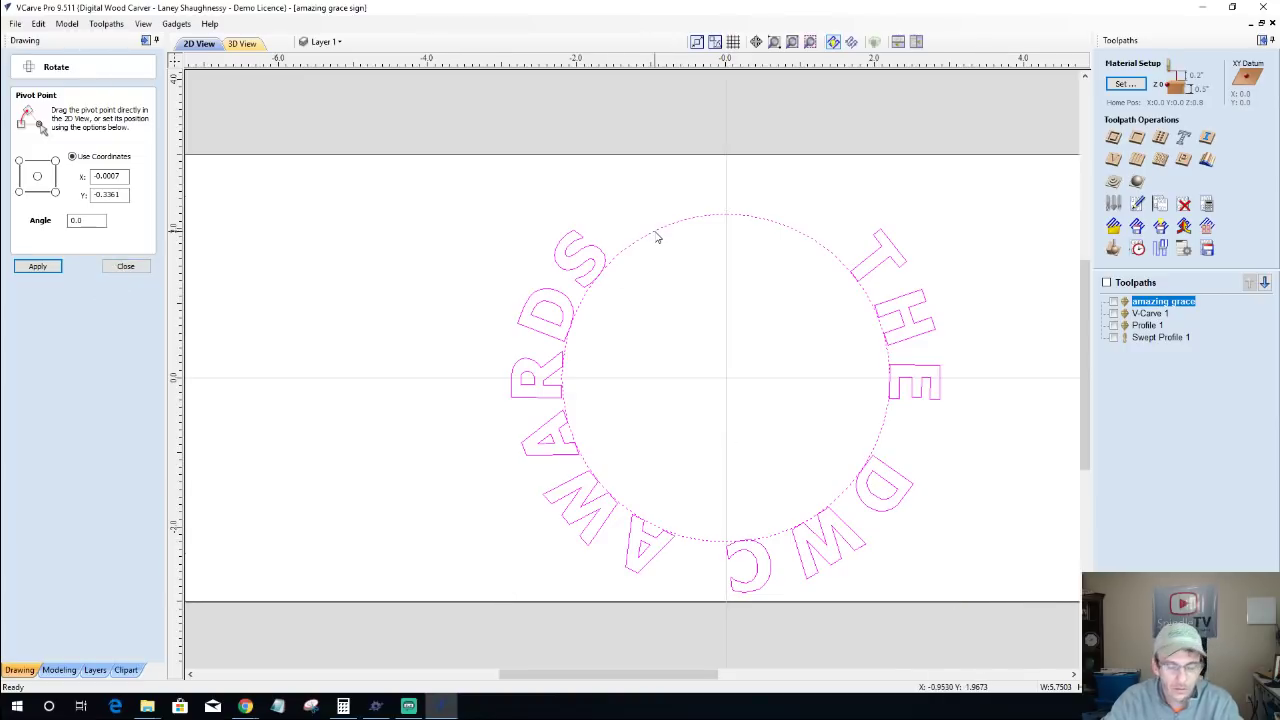
{"action": "key", "text": "ctrl+z"}
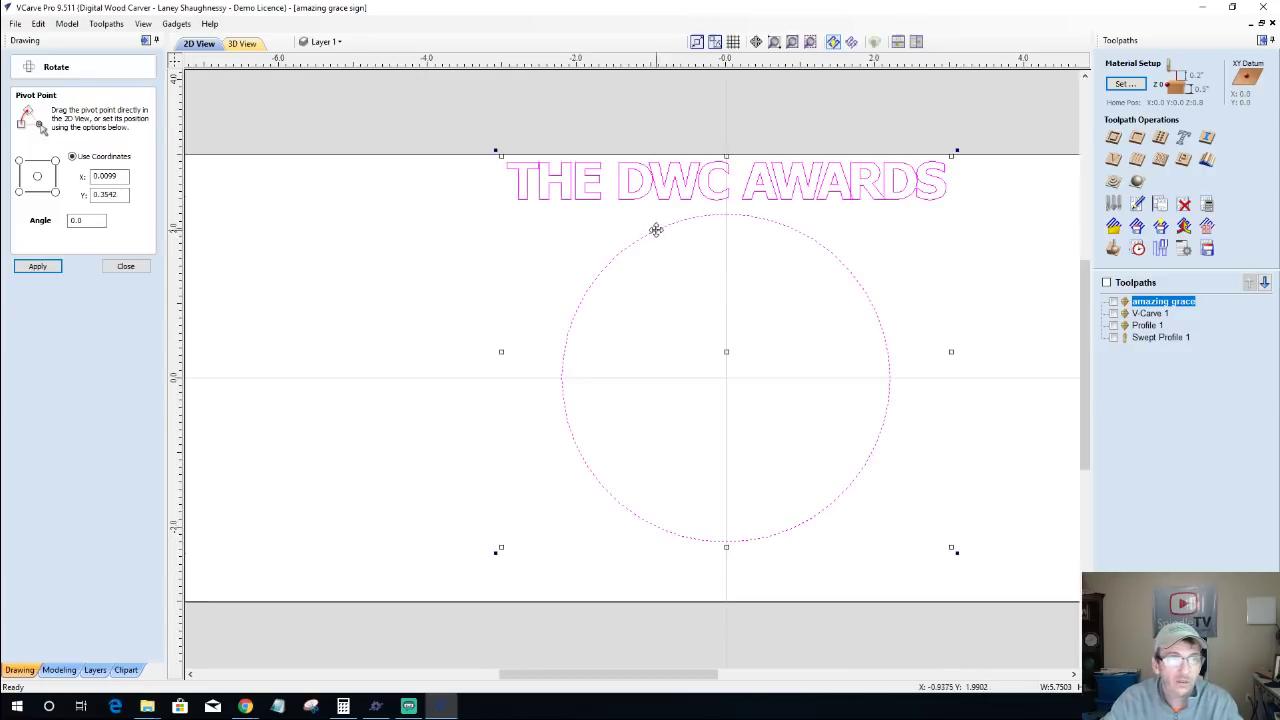
{"action": "left_click", "coordinate": [118, 269]}
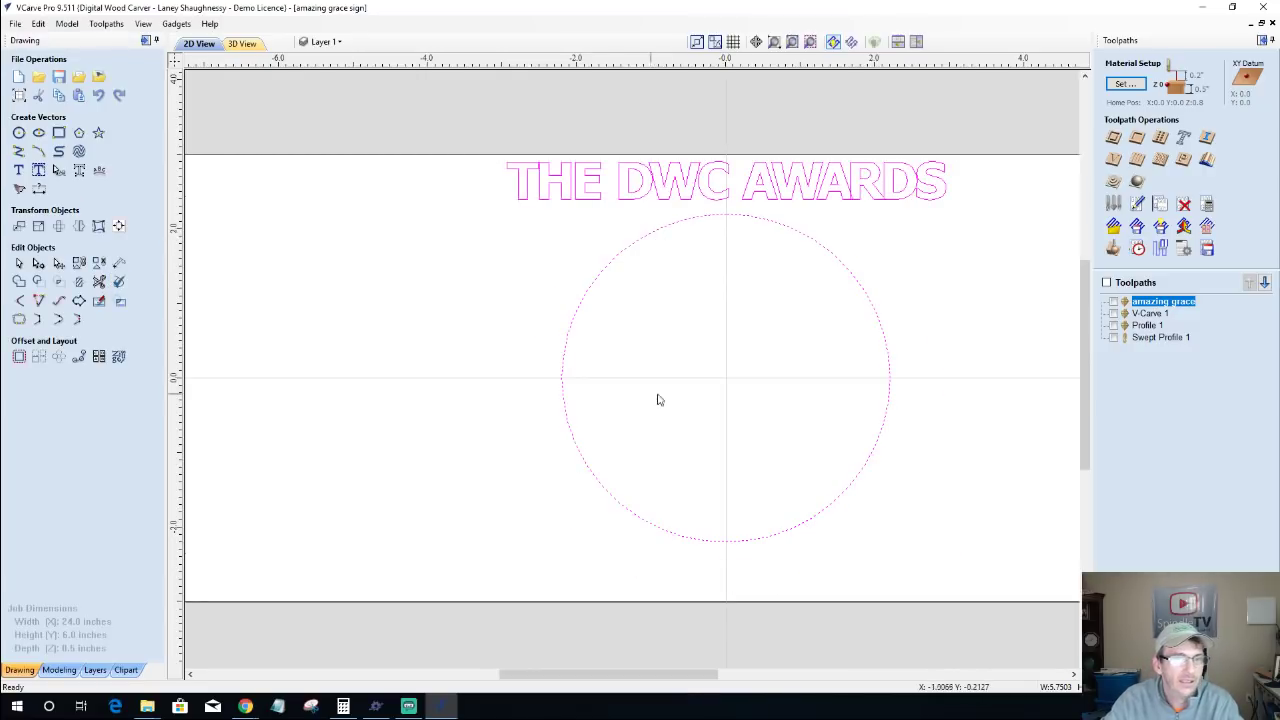
Step: Centre the text and circle in the material with F9, then nudge the circle up
{"action": "left_click", "coordinate": [566, 349]}
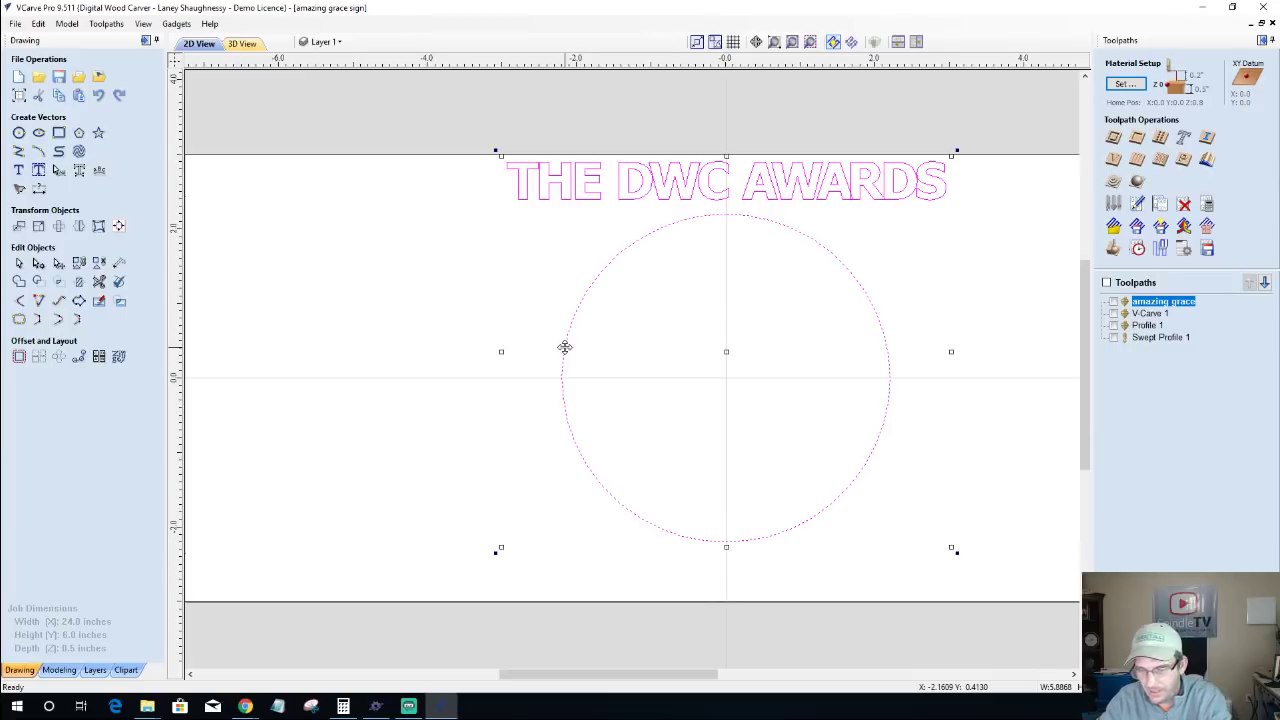
{"action": "key", "text": "F9"}
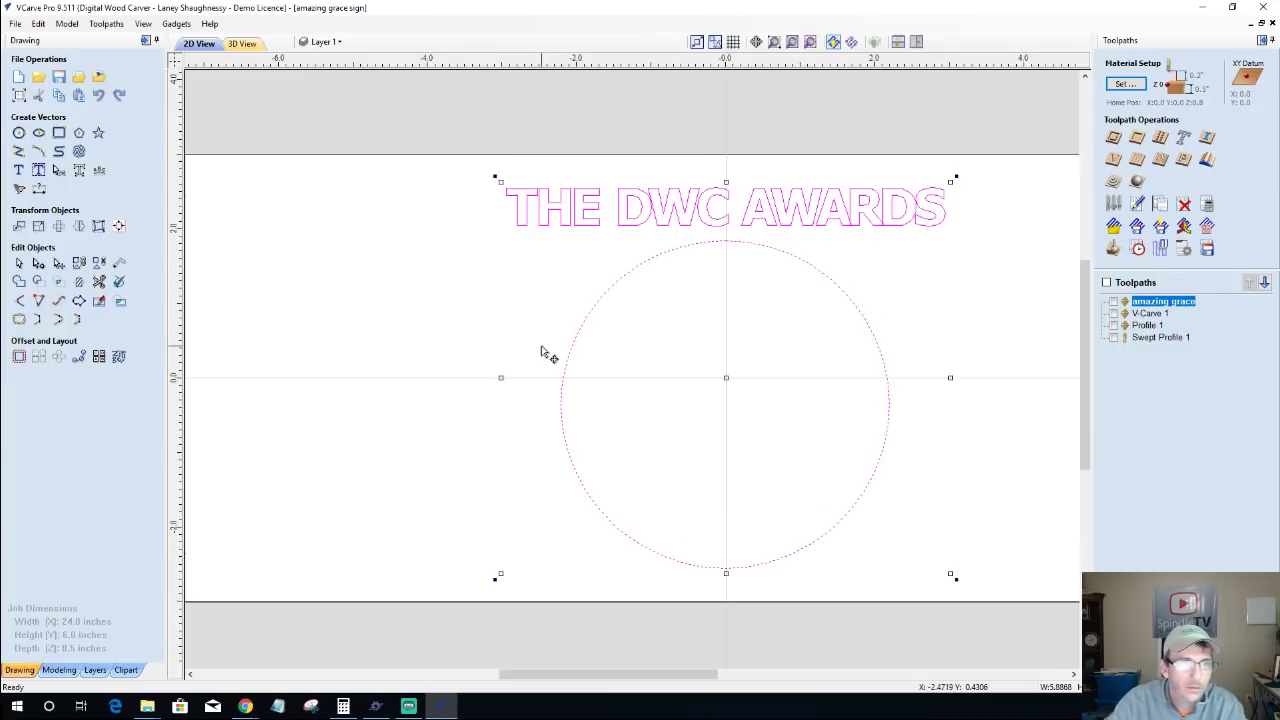
{"action": "left_click", "coordinate": [545, 351]}
{"action": "left_click", "coordinate": [594, 311]}
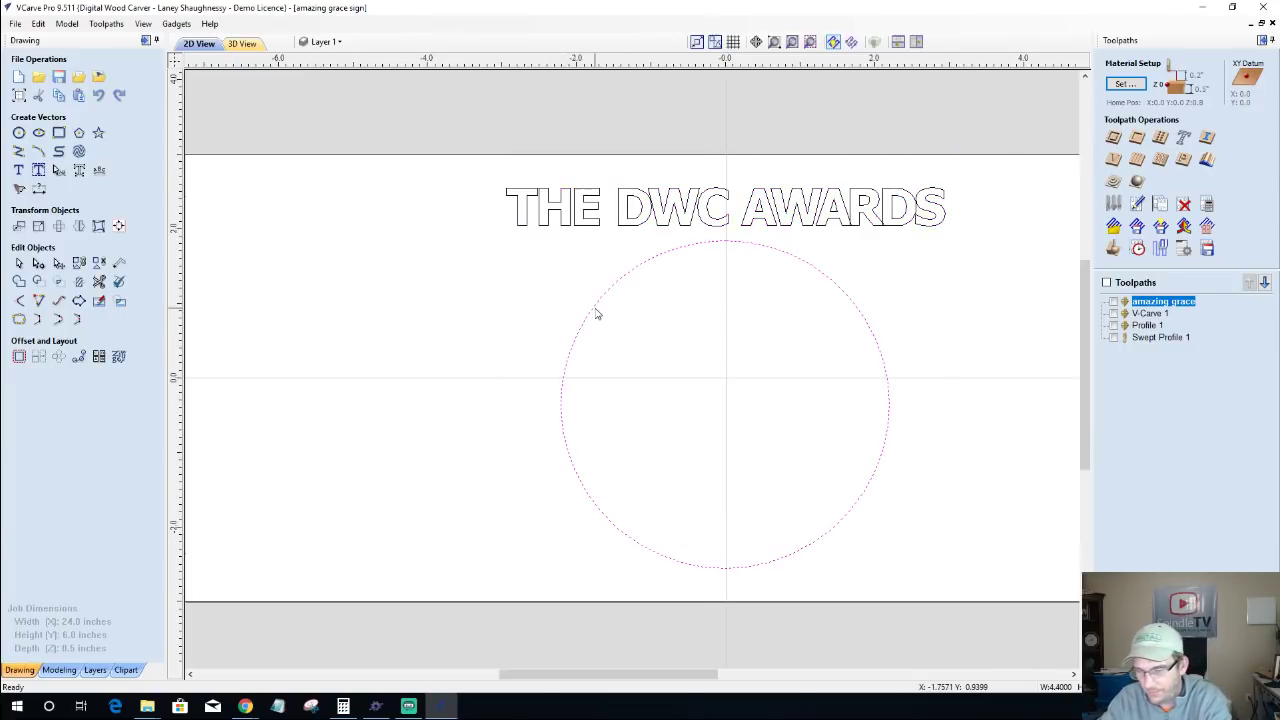
{"action": "key", "text": "Up"}
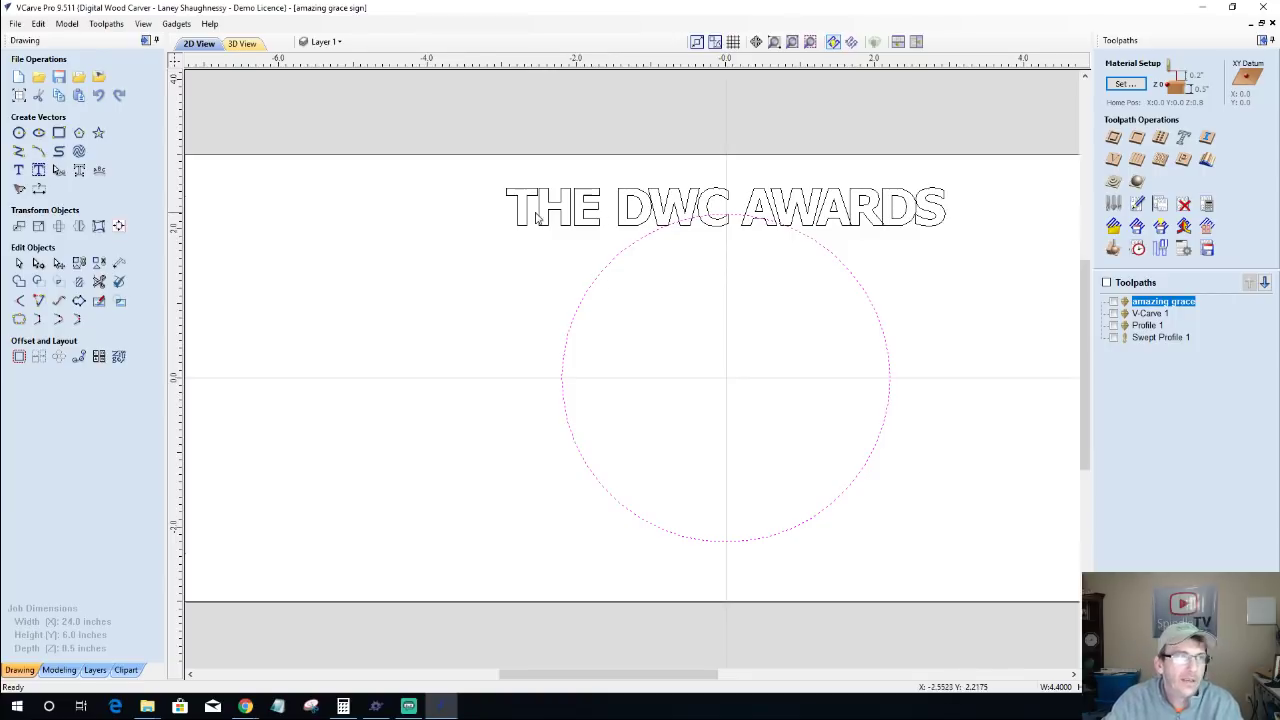
Step: Wrap THE DWC AWARDS on the circle, scaled to fill at 76%, aligned to the curve, wider spaced
{"action": "left_click", "coordinate": [99, 171]}
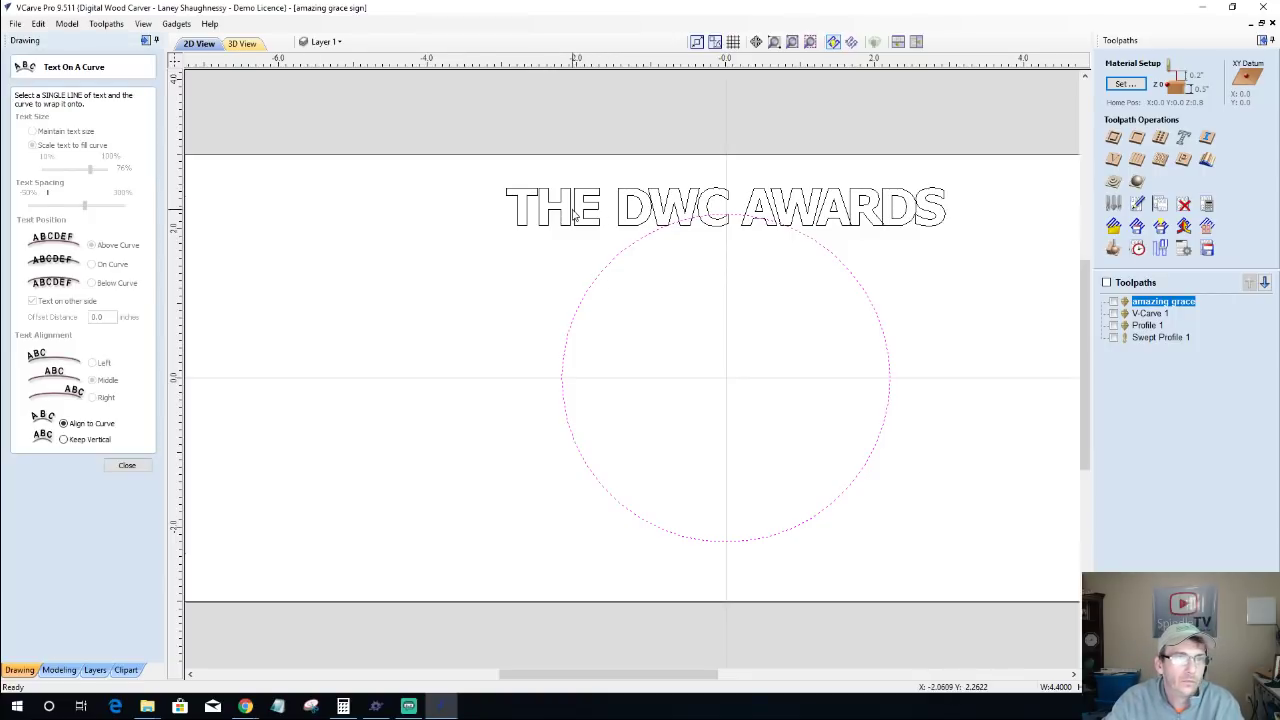
{"action": "left_click", "coordinate": [576, 213], "text": "shift"}
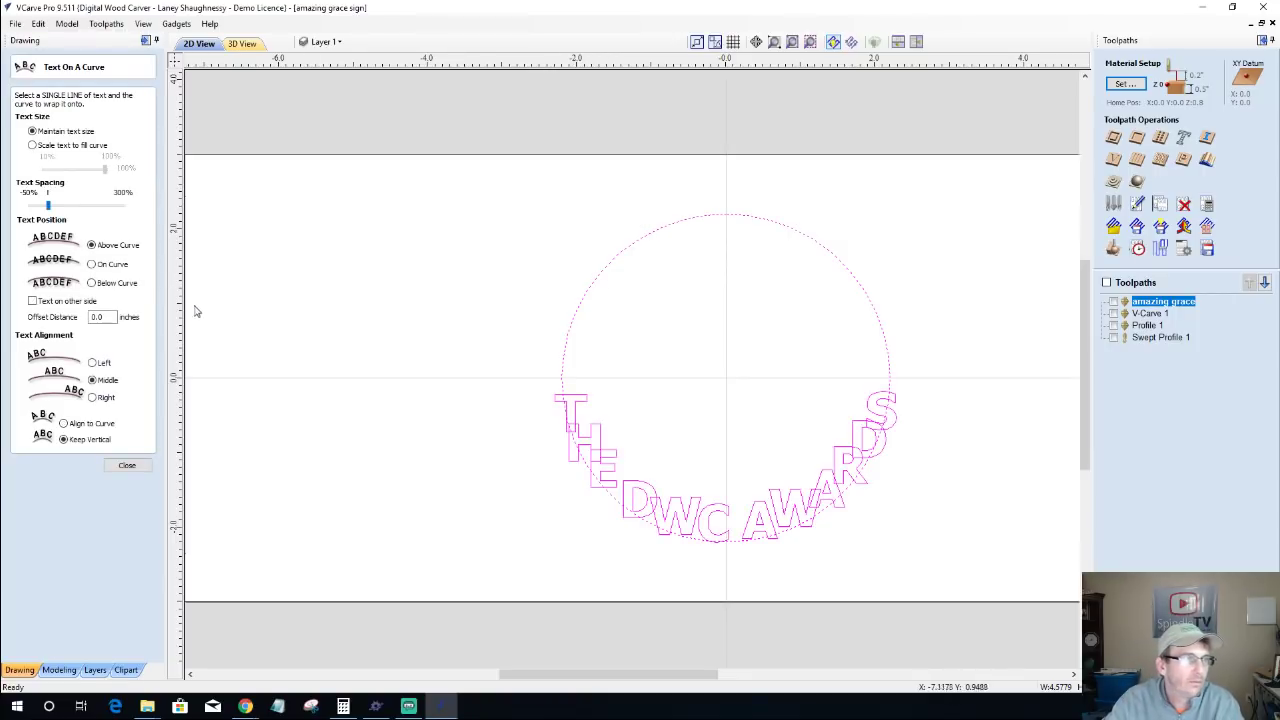
{"action": "left_click", "coordinate": [32, 301]}
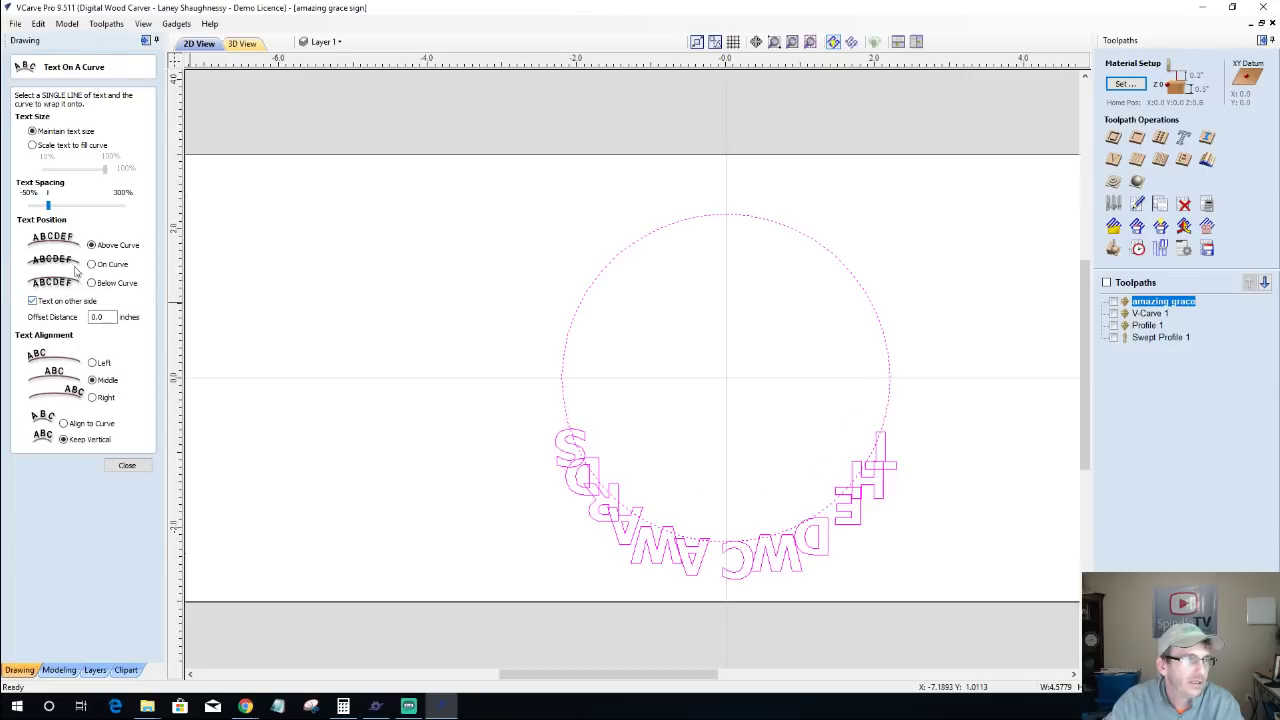
{"action": "left_click", "coordinate": [33, 145]}
{"action": "left_click_drag", "start_coordinate": [108, 170], "coordinate": [88, 170]}
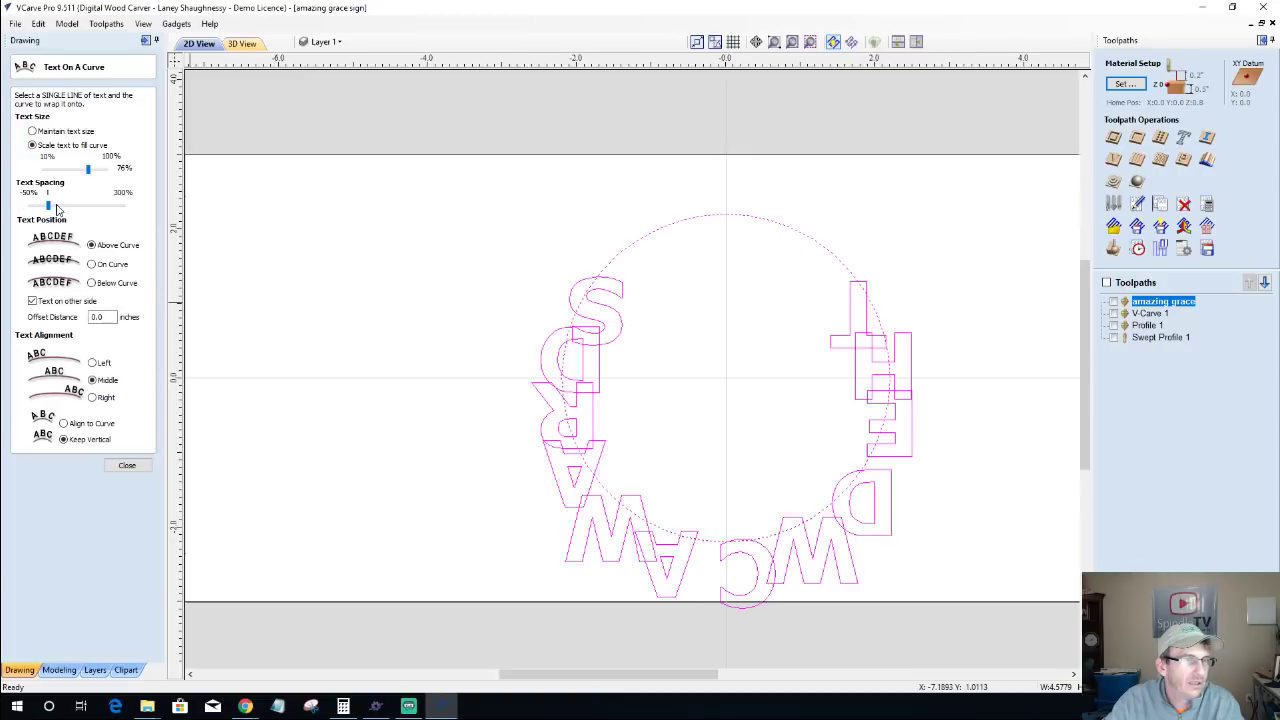
{"action": "left_click", "coordinate": [84, 424]}
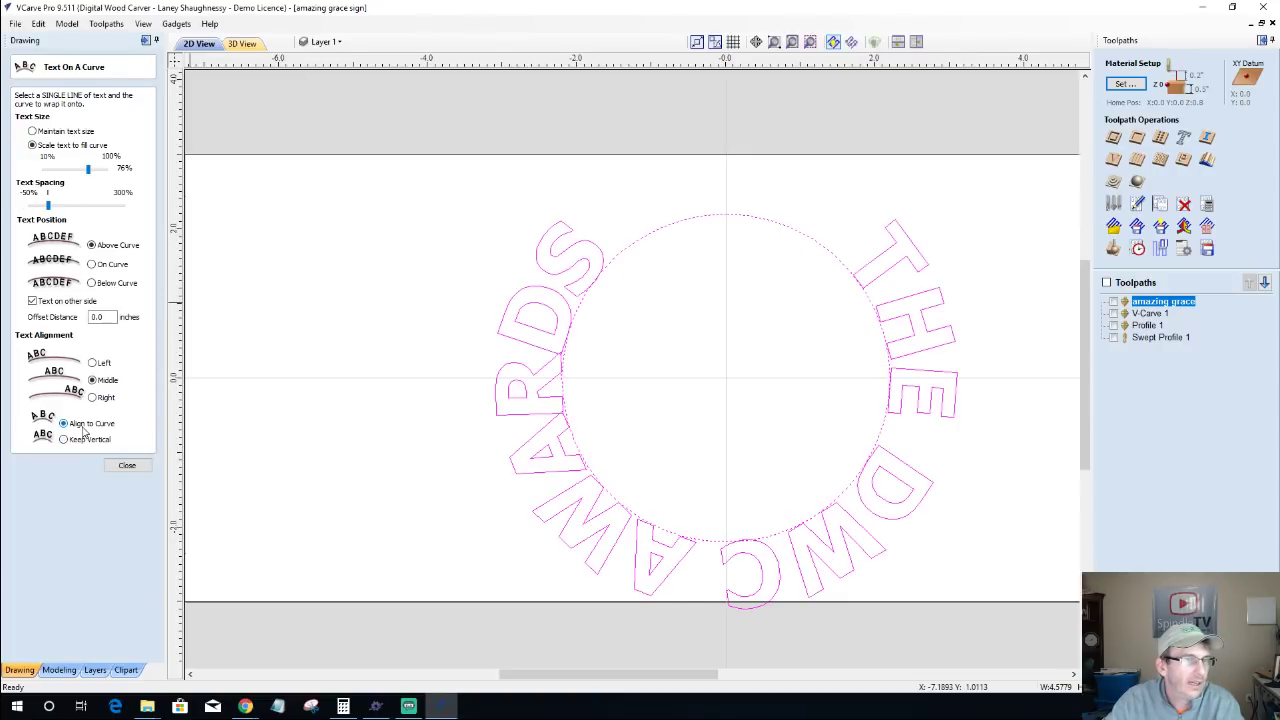
{"action": "left_click_drag", "start_coordinate": [47, 206], "coordinate": [75, 207]}
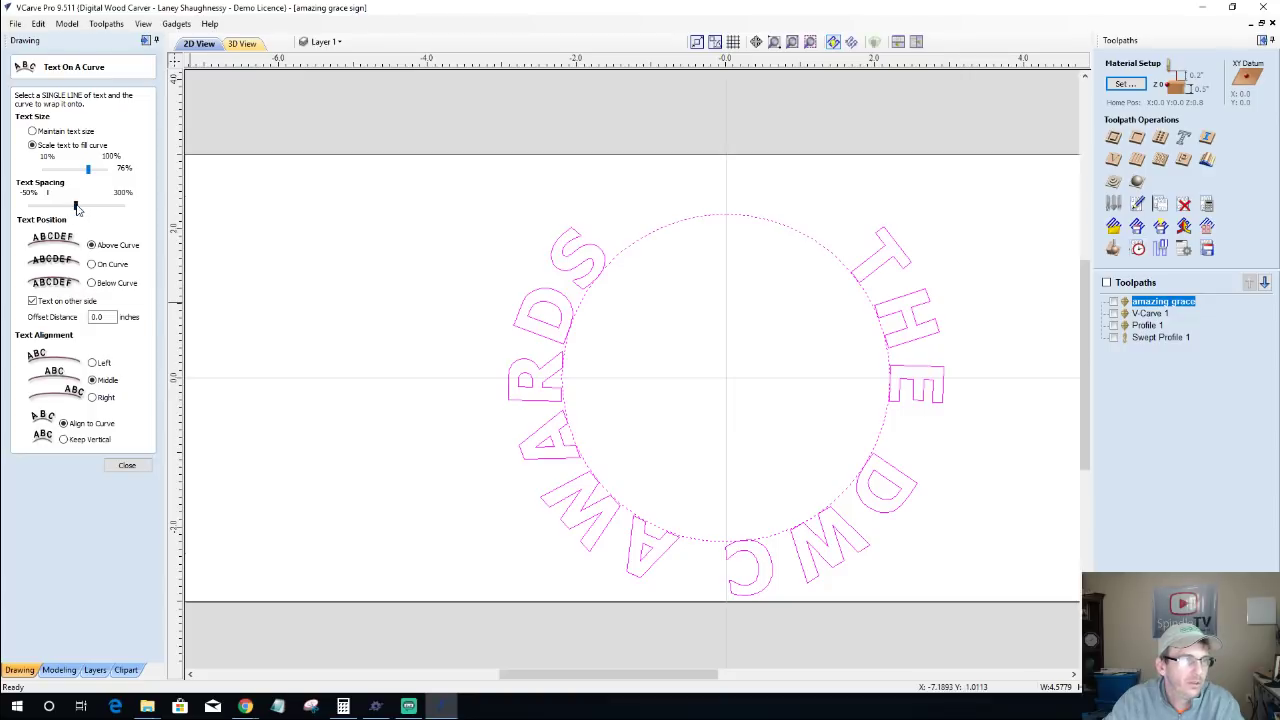
{"action": "left_click", "coordinate": [127, 465]}
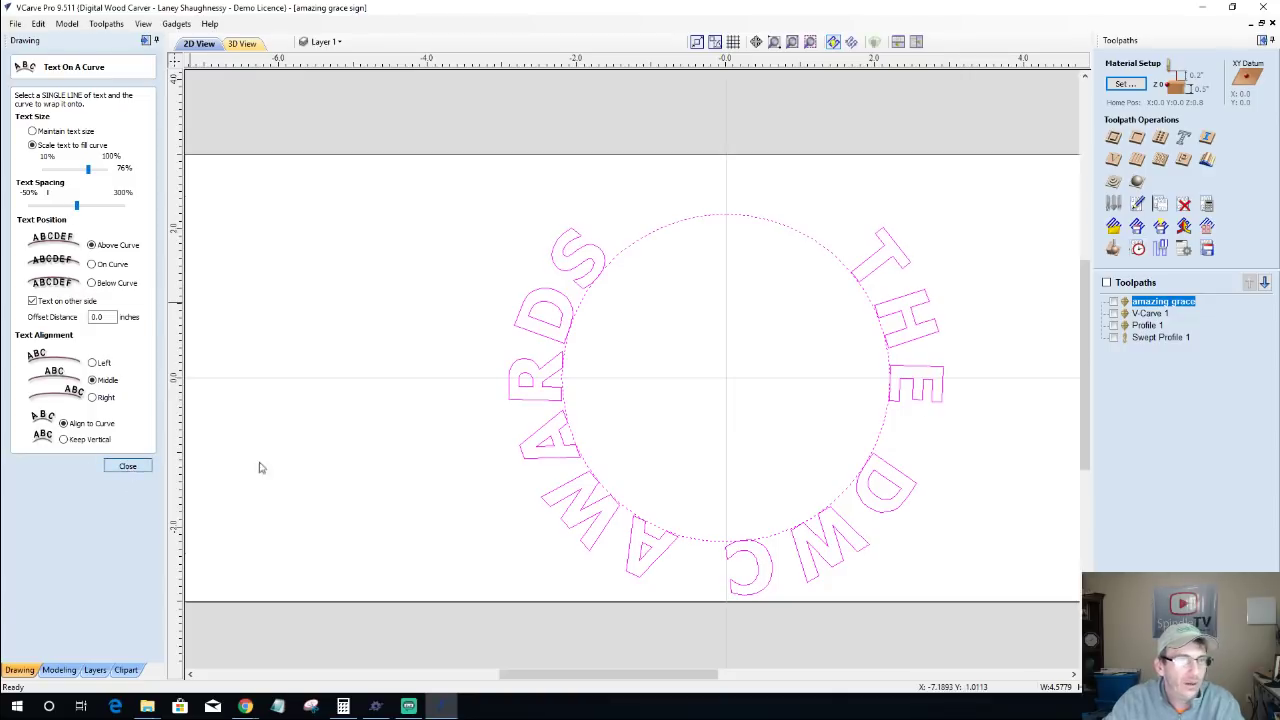
Step: Rotate the curved lettering roughly 180° about the circle centre
{"action": "left_click", "coordinate": [523, 330]}
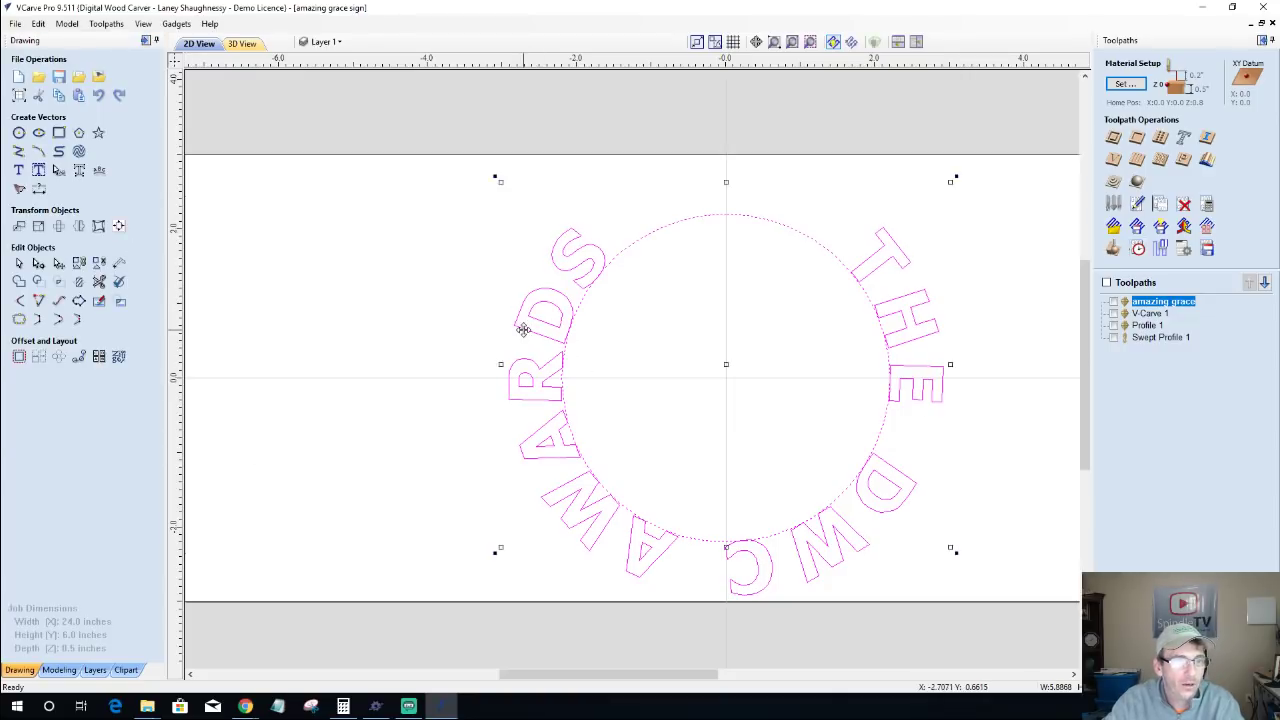
{"action": "left_click", "coordinate": [60, 229]}
{"action": "left_click", "coordinate": [395, 332]}
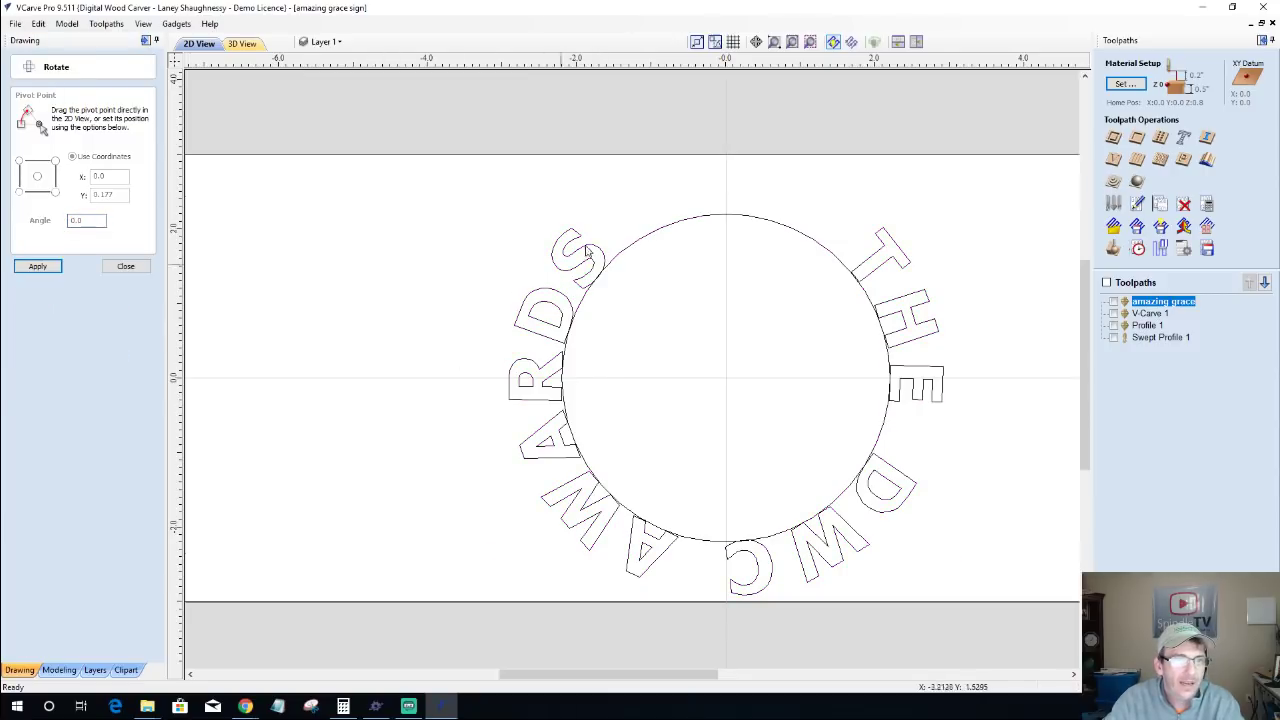
{"action": "left_click", "coordinate": [562, 259]}
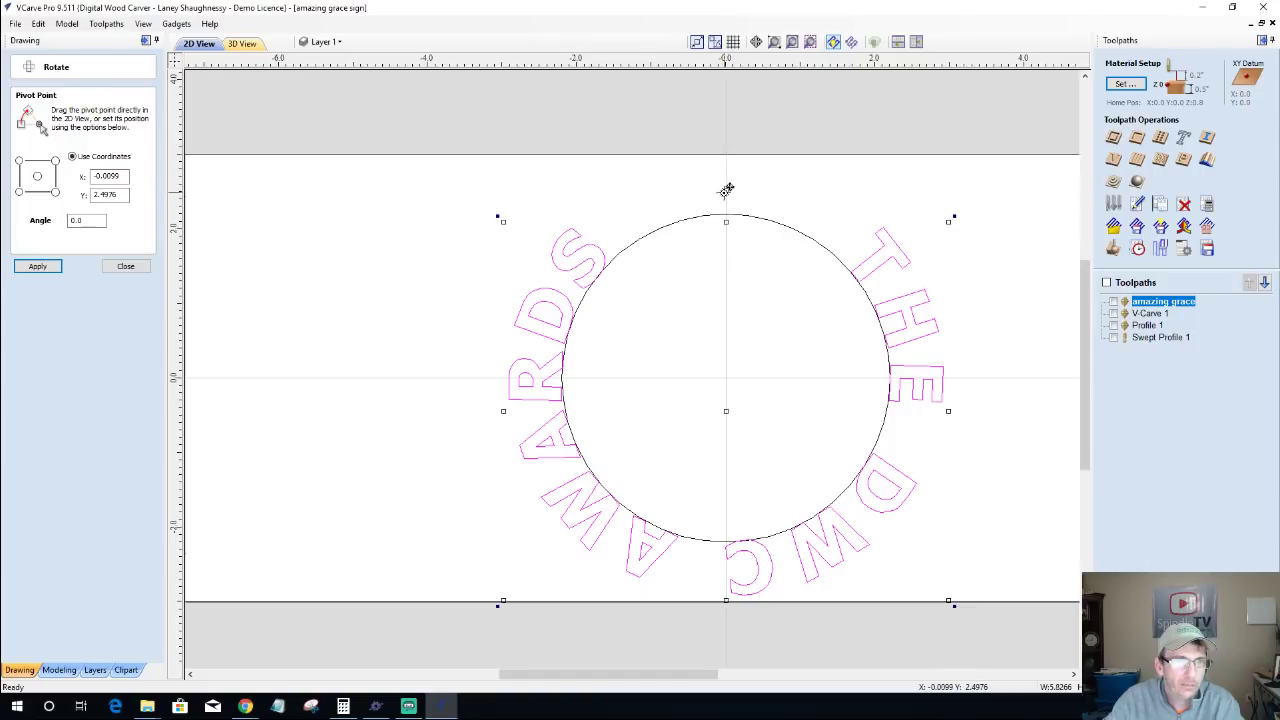
{"action": "left_click_drag", "start_coordinate": [726, 190], "coordinate": [726, 378]}
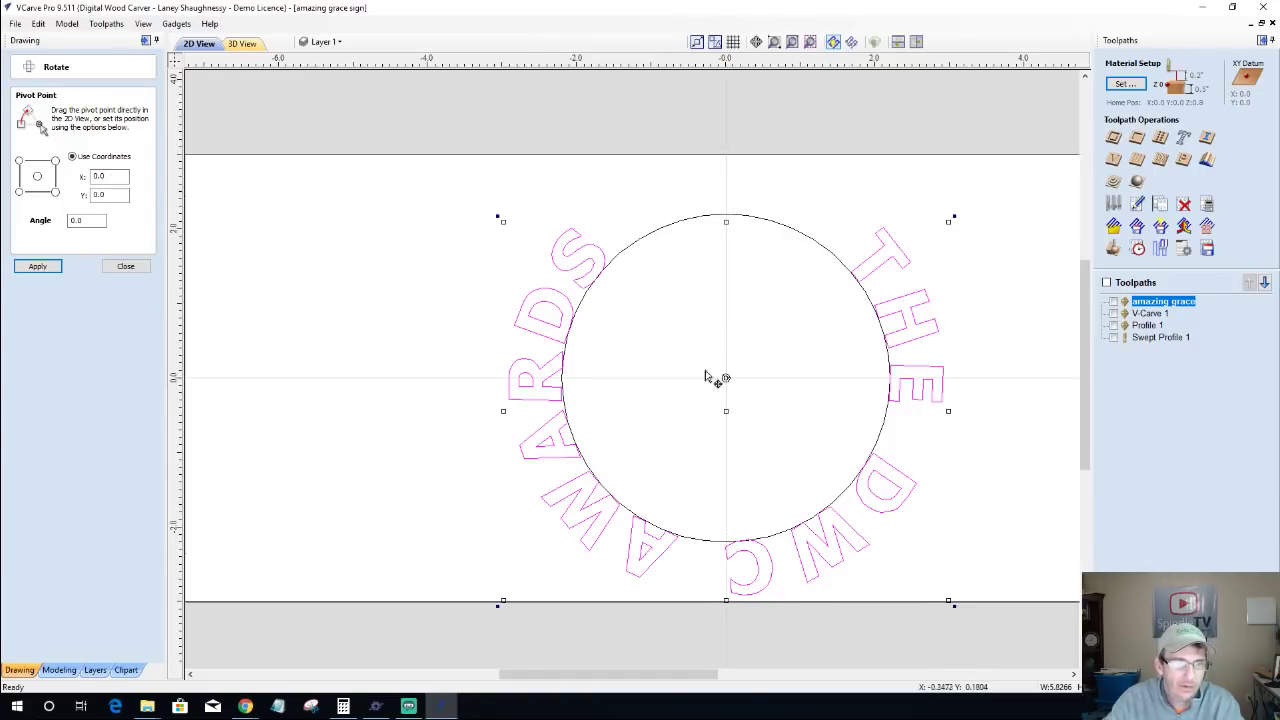
{"action": "scroll", "coordinate": [721, 383], "scroll_direction": "up", "scroll_amount": 3}
{"action": "scroll", "coordinate": [786, 328], "scroll_direction": "up", "scroll_amount": 1}
{"action": "scroll", "coordinate": [780, 332], "scroll_direction": "down", "scroll_amount": 5}
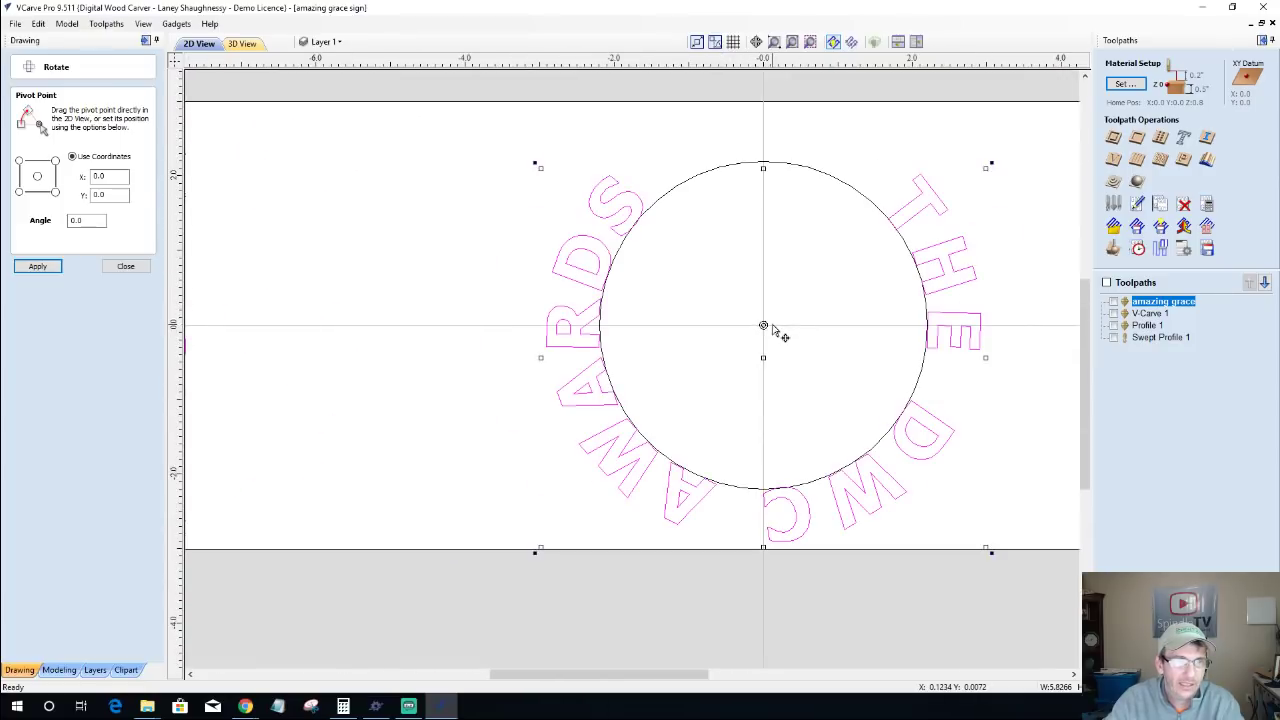
{"action": "left_click_drag", "start_coordinate": [535, 165], "coordinate": [903, 452]}
{"action": "left_click", "coordinate": [705, 336]}
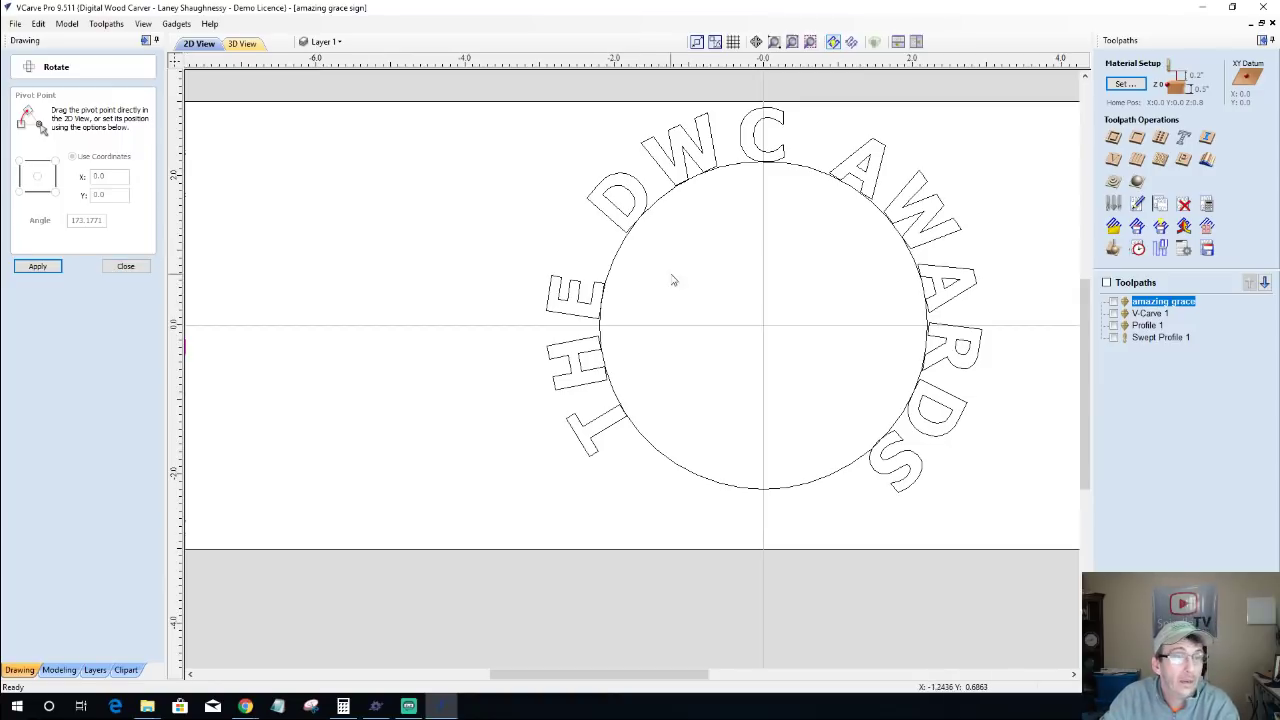
Step: Fine-tune the rotation to about 15.76° around a repositioned pivot, centring the text over the top
{"action": "left_click", "coordinate": [551, 309]}
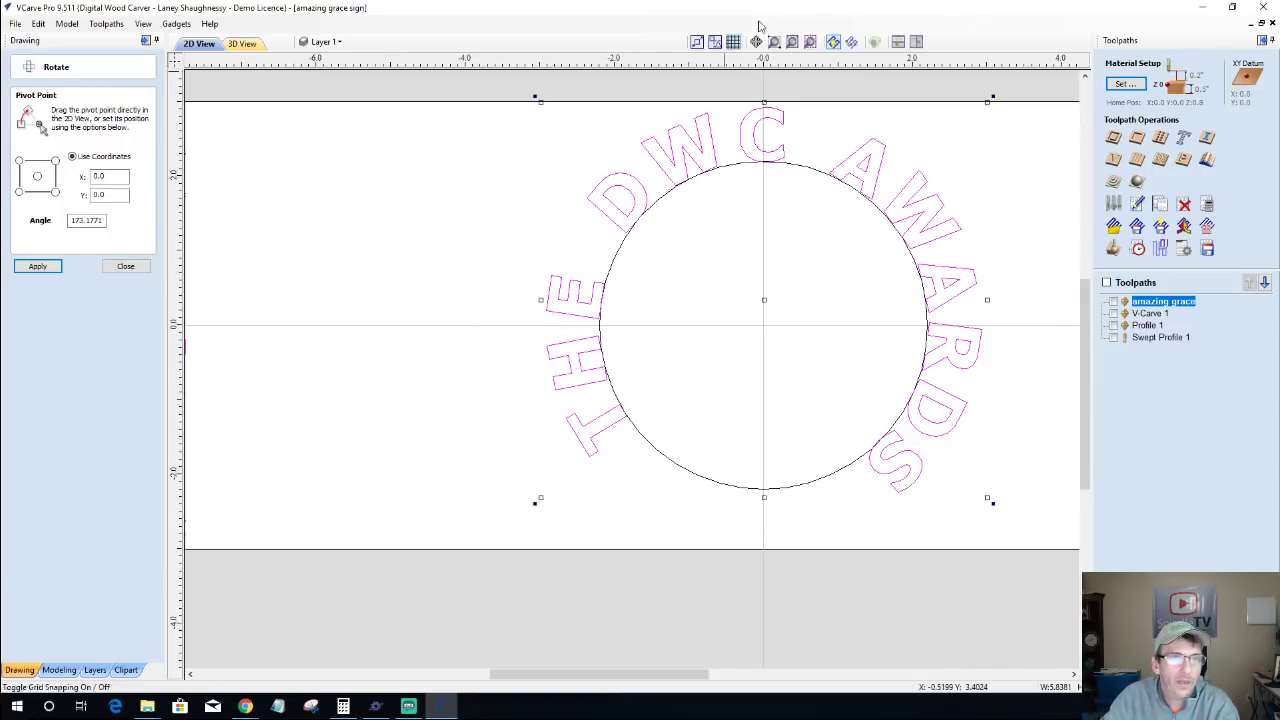
{"action": "left_click", "coordinate": [38, 177]}
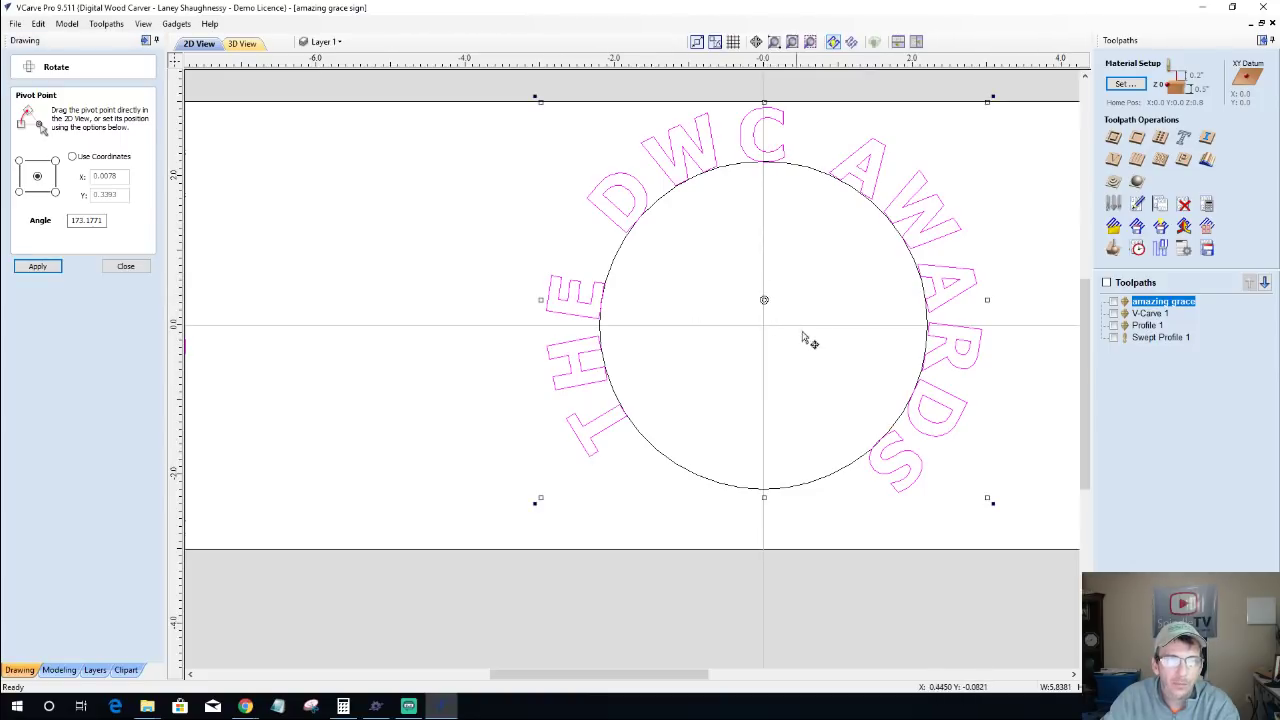
{"action": "scroll", "coordinate": [768, 298], "scroll_direction": "up", "scroll_amount": 3}
{"action": "scroll", "coordinate": [773, 310], "scroll_direction": "down", "scroll_amount": 3}
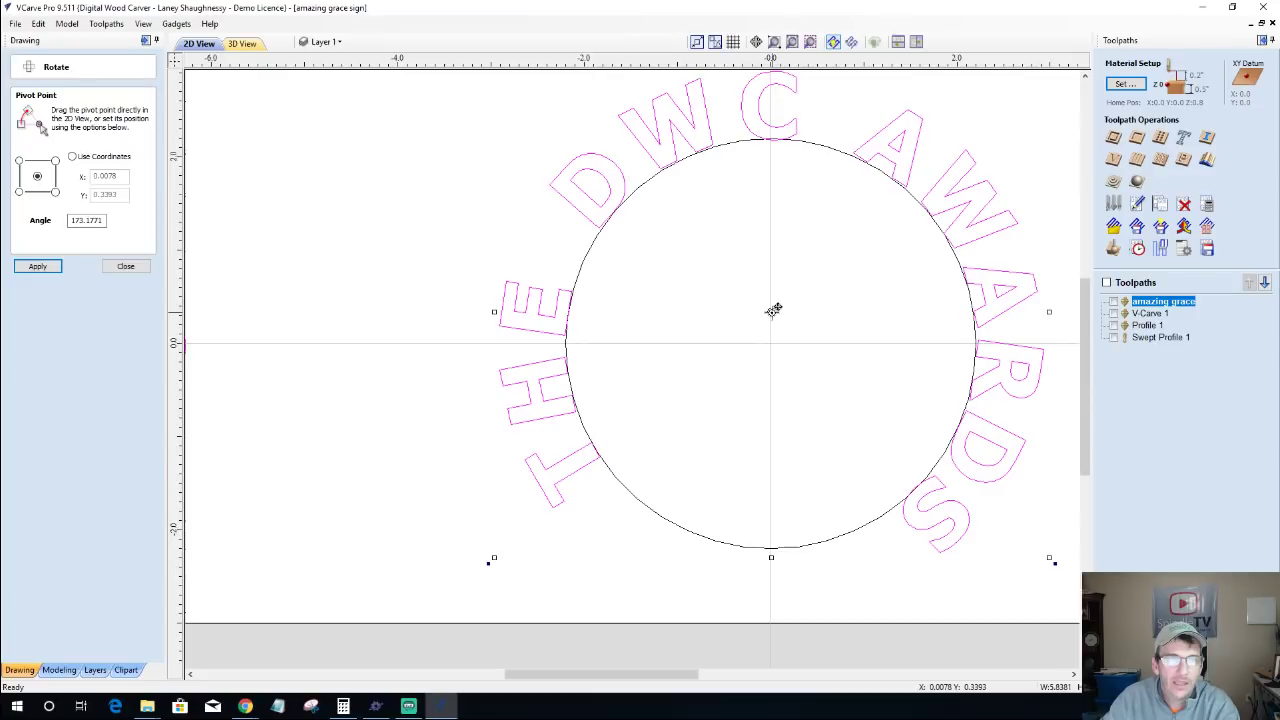
{"action": "left_click_drag", "start_coordinate": [773, 310], "coordinate": [770, 344]}
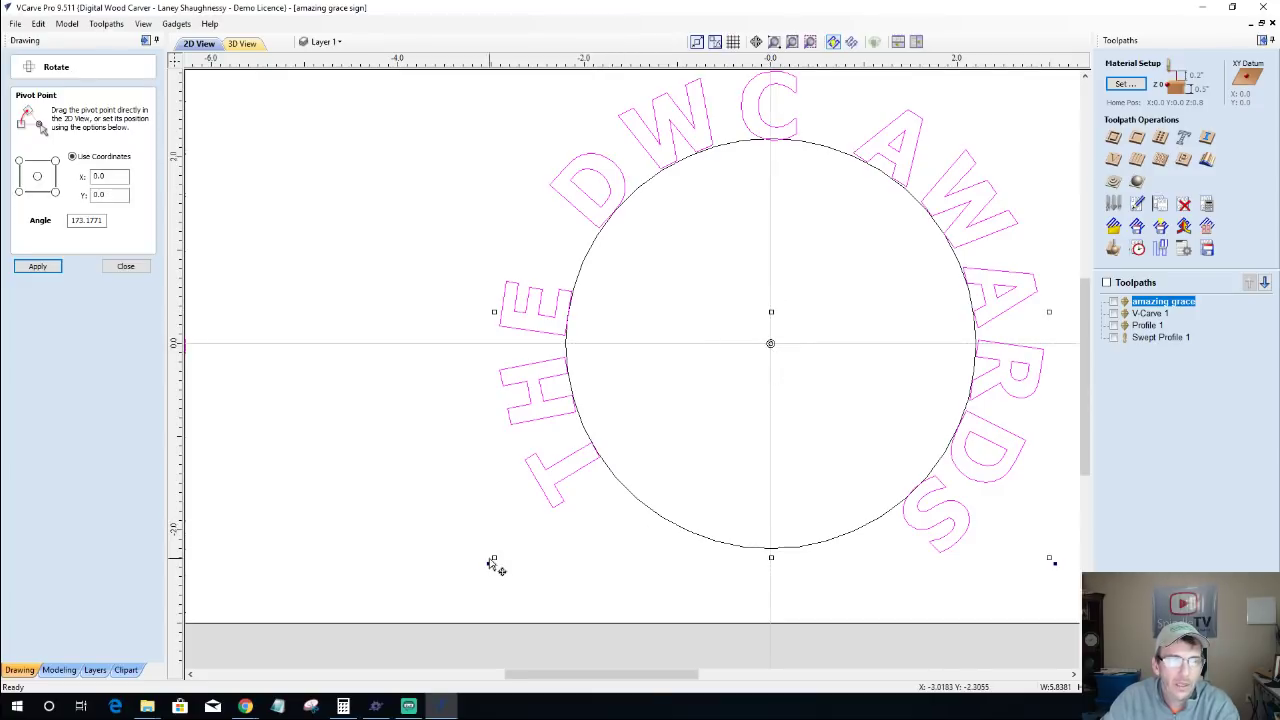
{"action": "left_click_drag", "start_coordinate": [489, 561], "coordinate": [663, 455]}
{"action": "scroll", "coordinate": [666, 409], "scroll_direction": "down", "scroll_amount": 2}
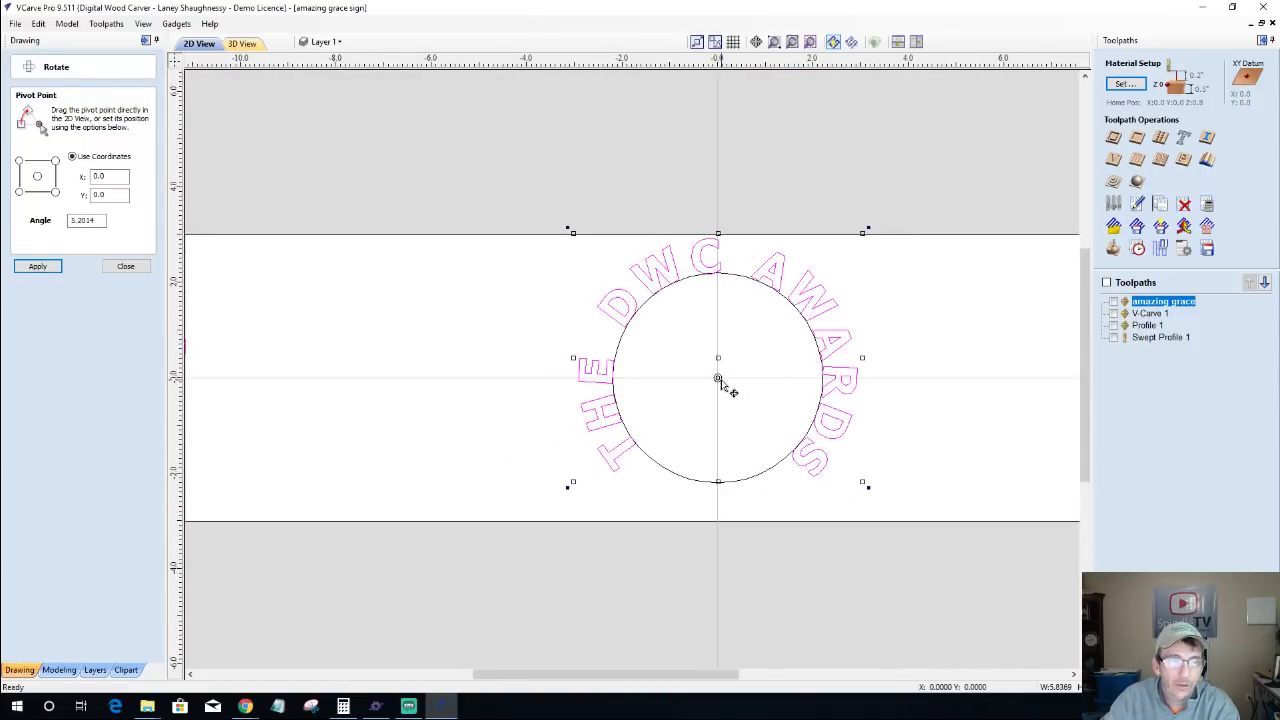
{"action": "left_click_drag", "start_coordinate": [717, 377], "coordinate": [635, 443]}
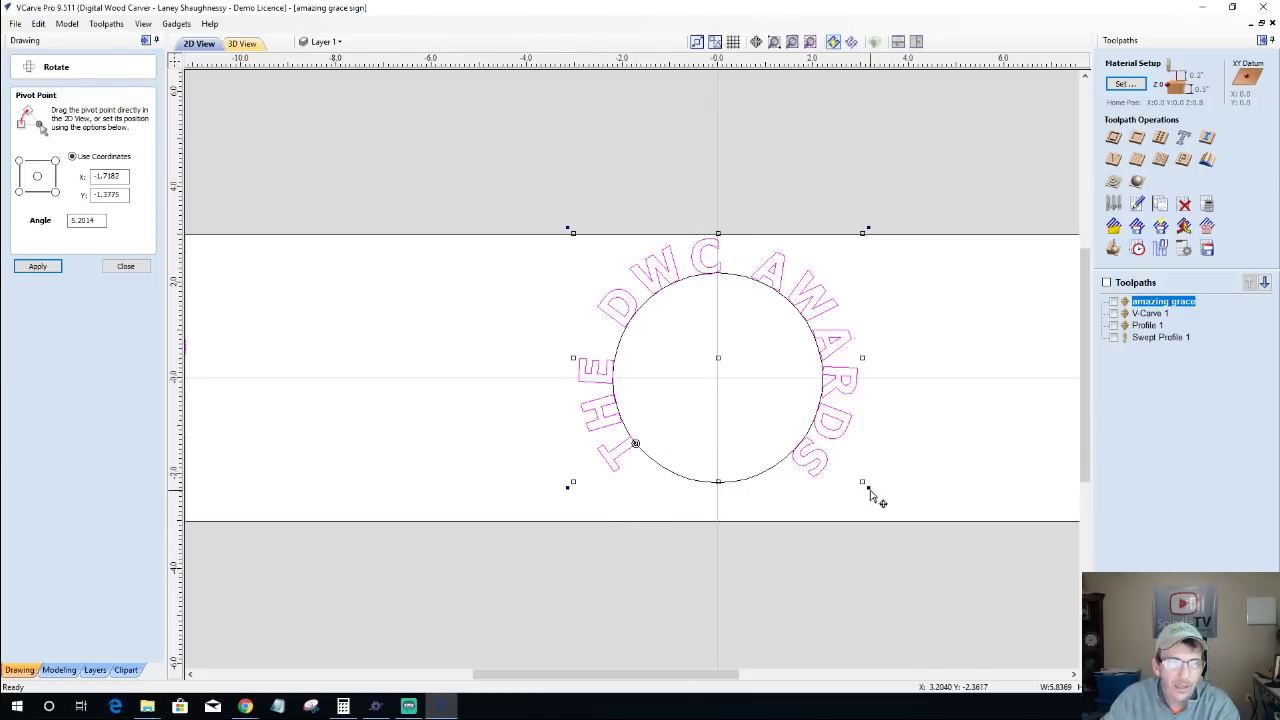
{"action": "left_click_drag", "start_coordinate": [868, 492], "coordinate": [918, 427]}
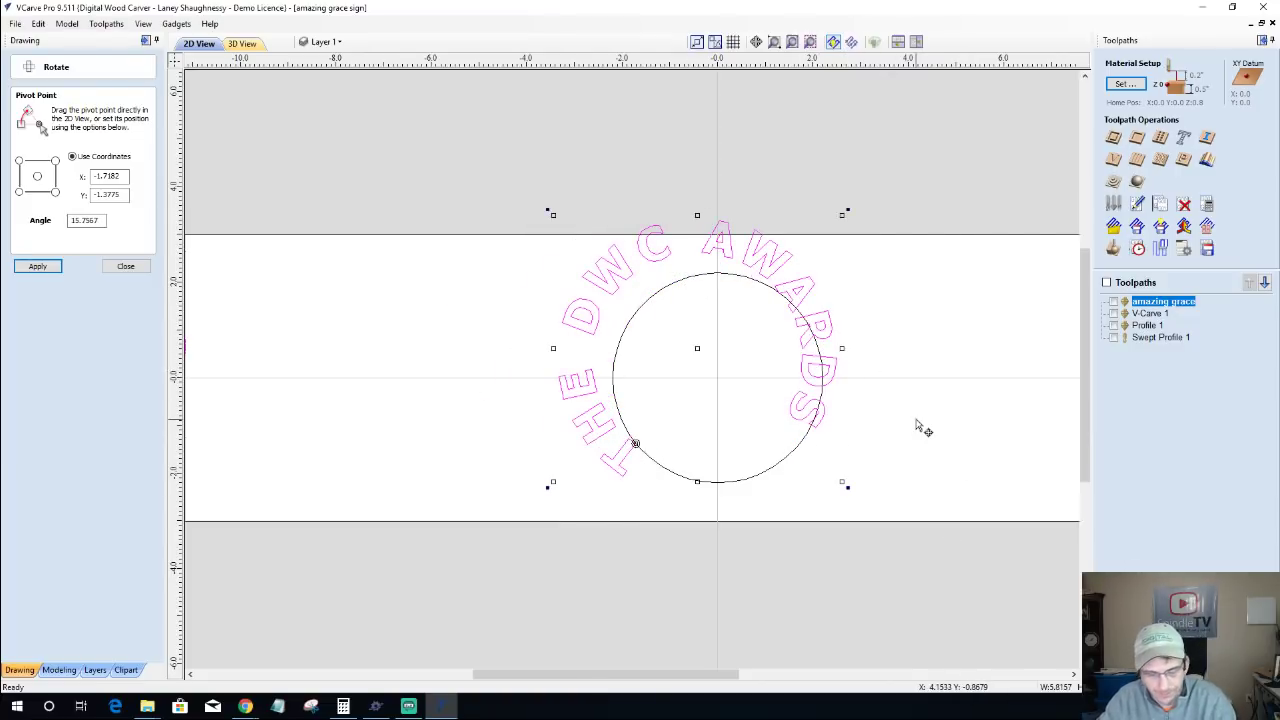
Step: Accept the rotation, leaving THE DWC AWARDS arcing over the circle with C centred on top
{"action": "left_click", "coordinate": [126, 270]}
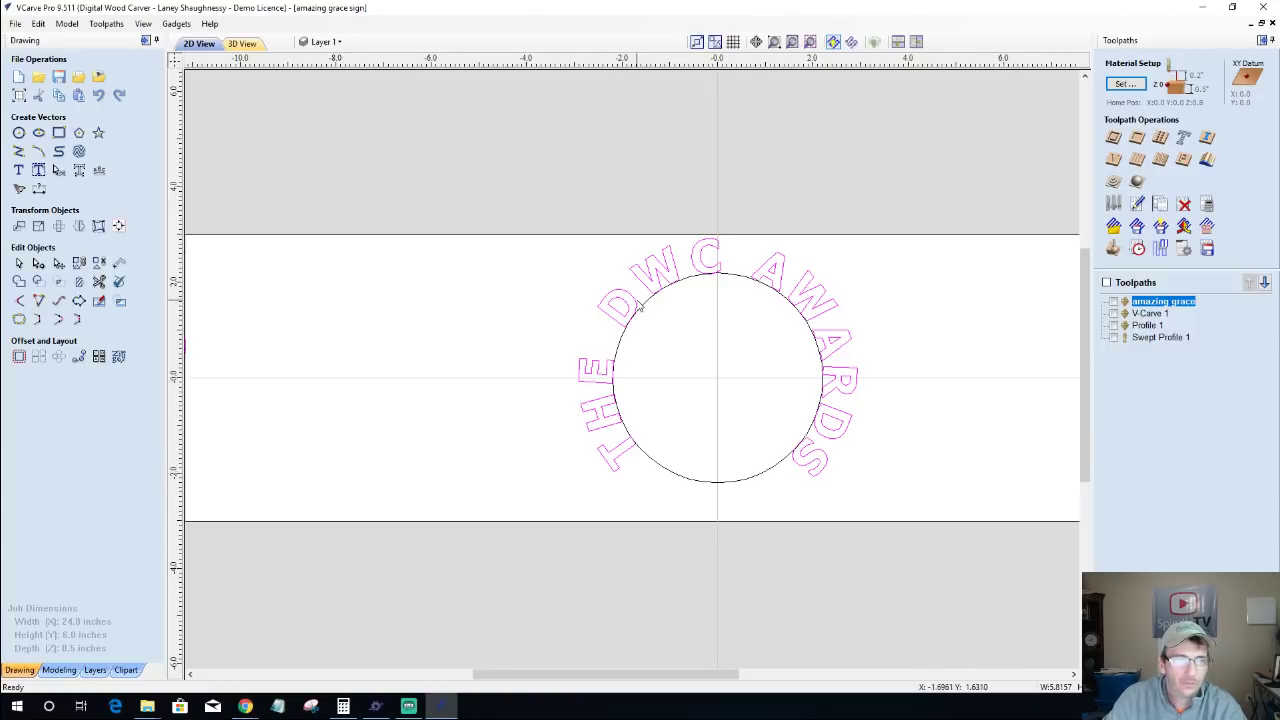
Step: Edit the curved text, deleting AWARDS and THE so it reads only DWC
{"action": "scroll", "coordinate": [639, 307], "scroll_direction": "down", "scroll_amount": 1}
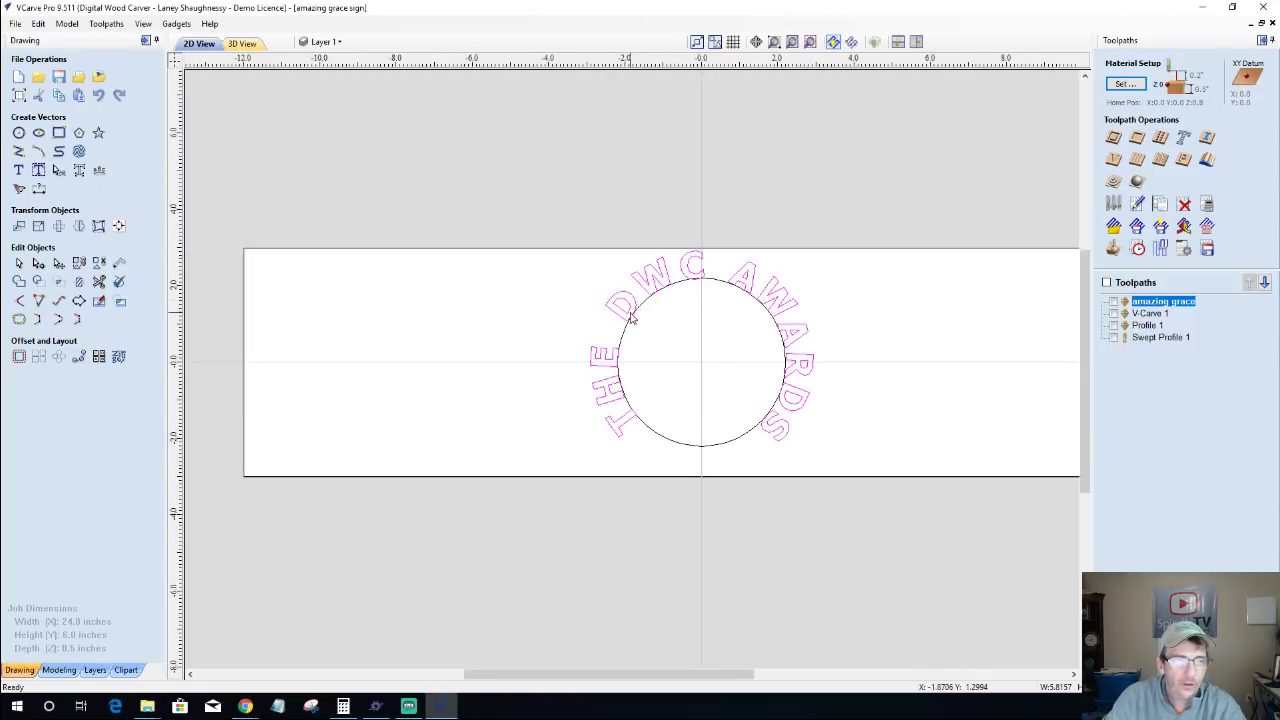
{"action": "left_click", "coordinate": [18, 170]}
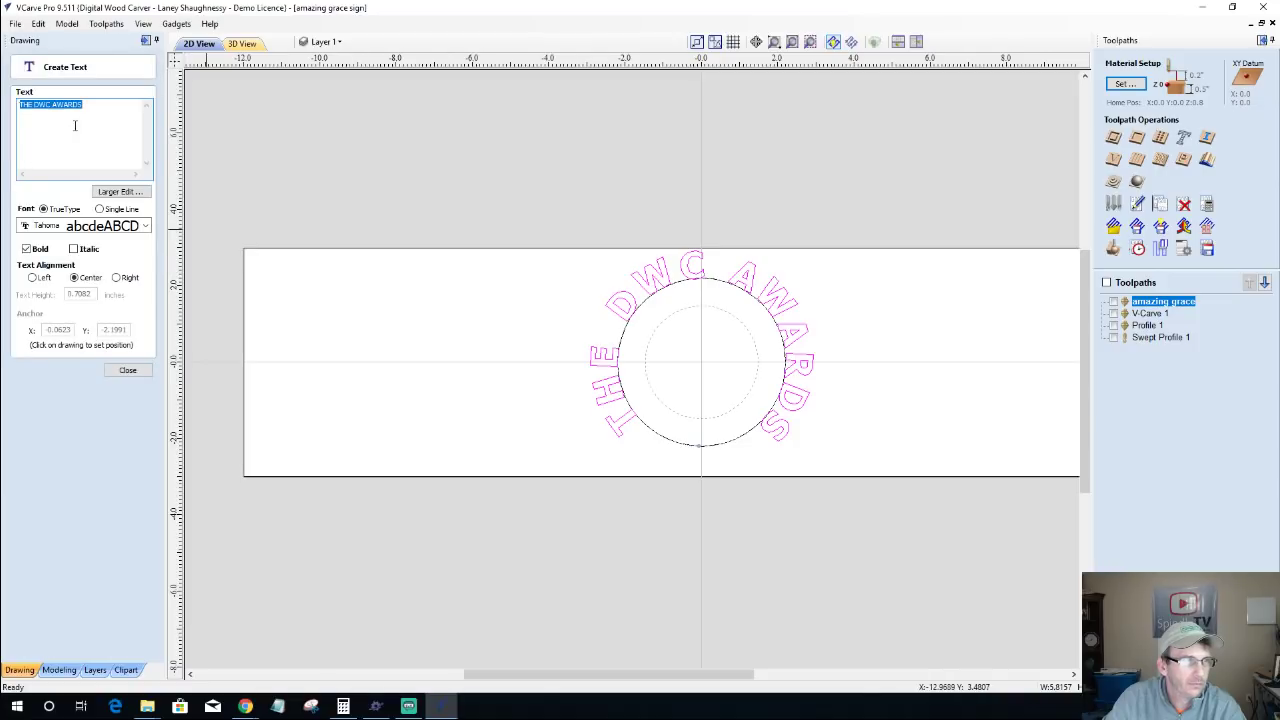
{"action": "double_click", "coordinate": [62, 104]}
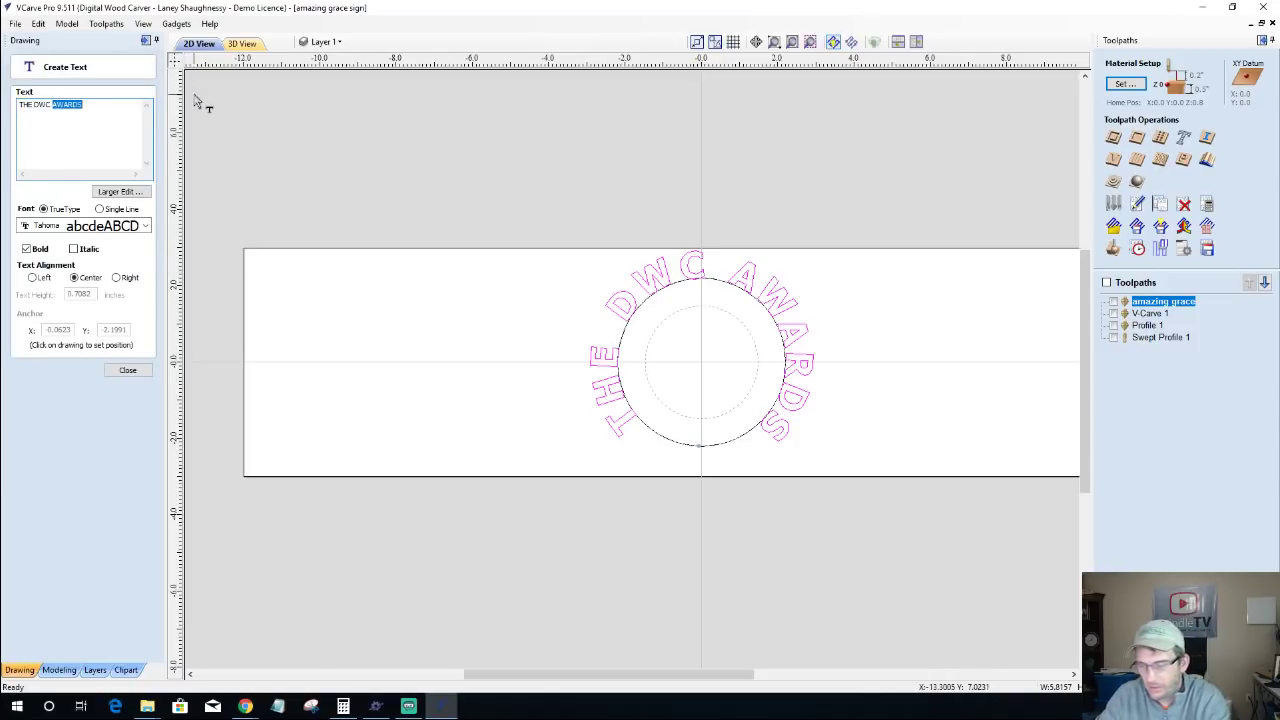
{"action": "key", "text": "BackSpace"}
{"action": "left_click_drag", "start_coordinate": [74, 104], "coordinate": [10, 110]}
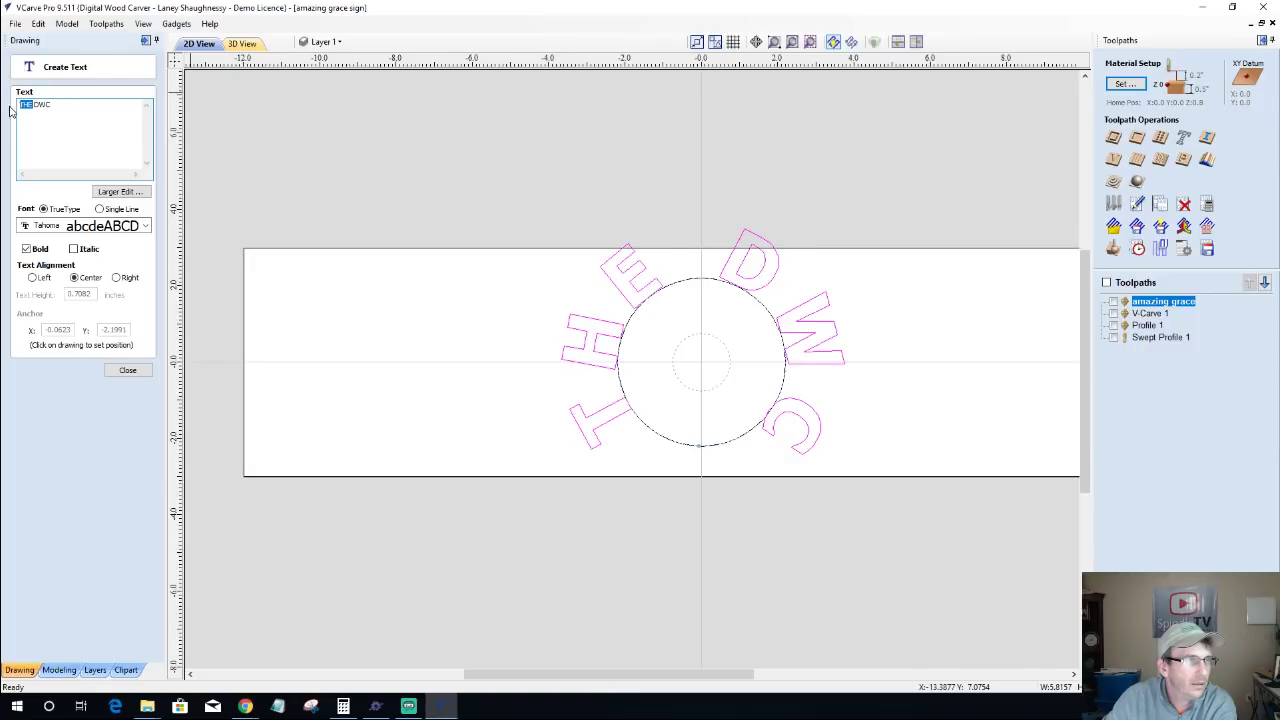
{"action": "key", "text": "BackSpace"}
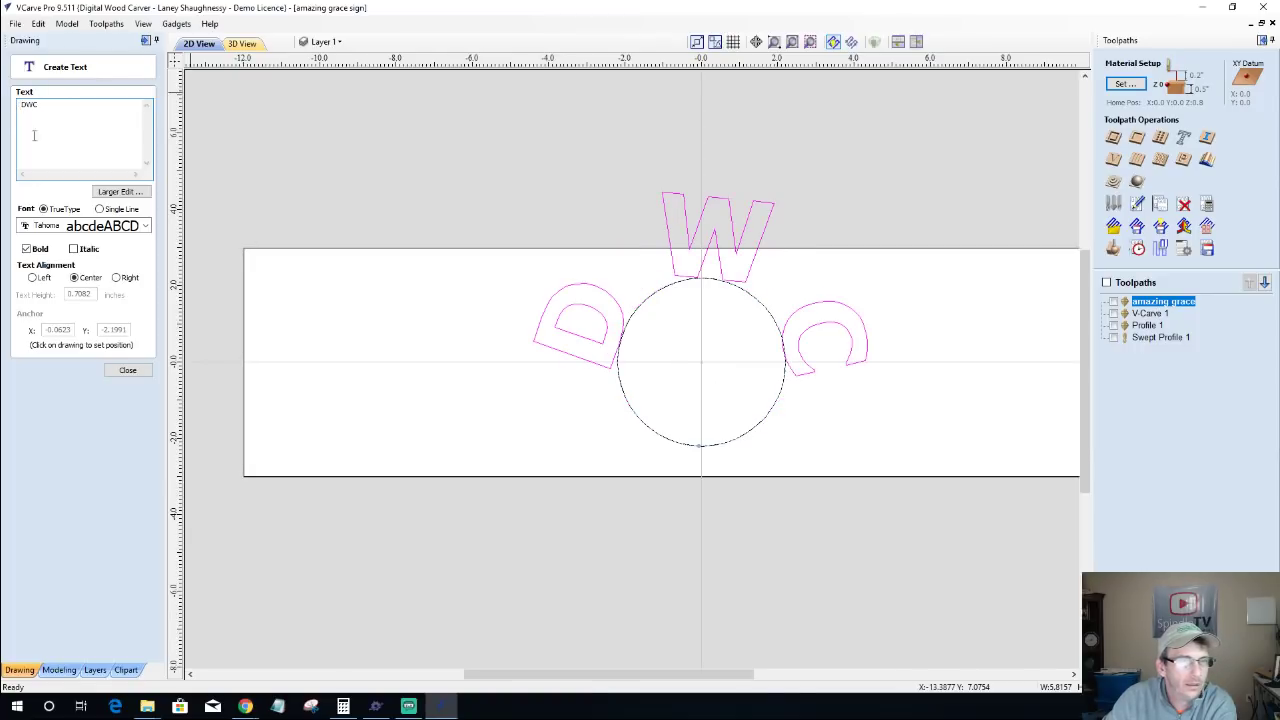
{"action": "scroll", "coordinate": [632, 342], "scroll_direction": "up", "scroll_amount": 1}
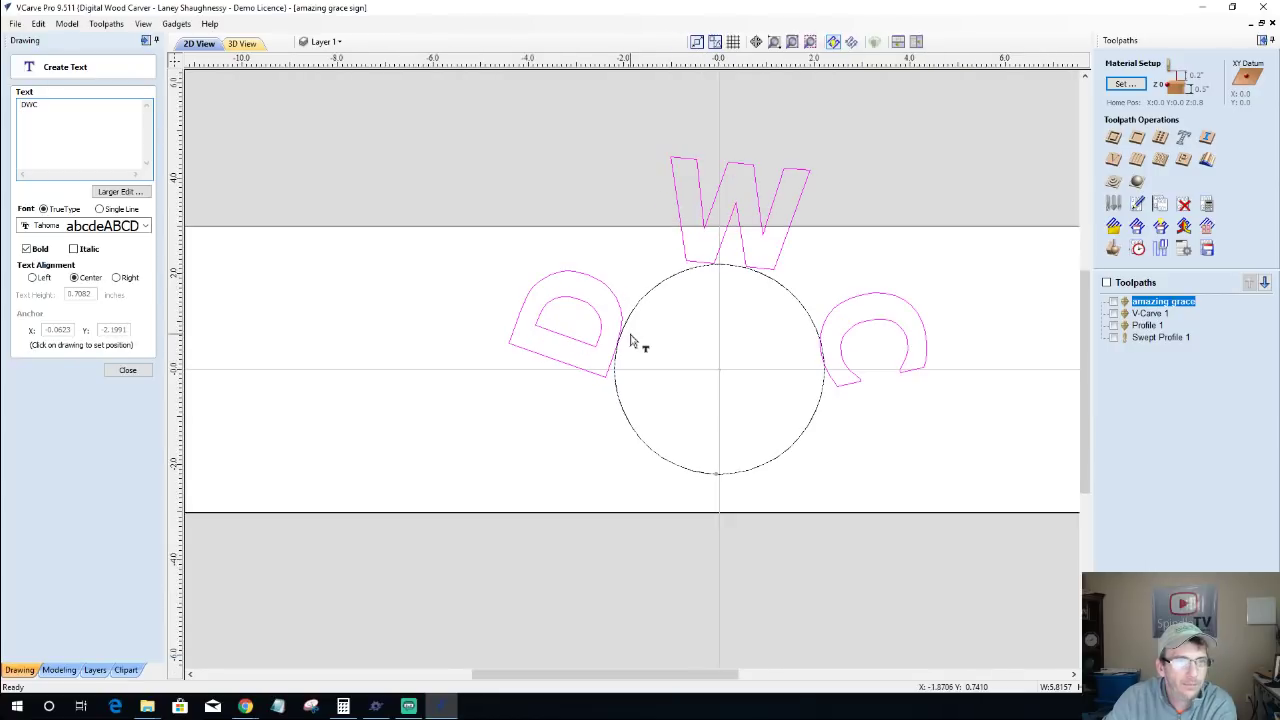
{"action": "scroll", "coordinate": [630, 342], "scroll_direction": "up", "scroll_amount": 1}
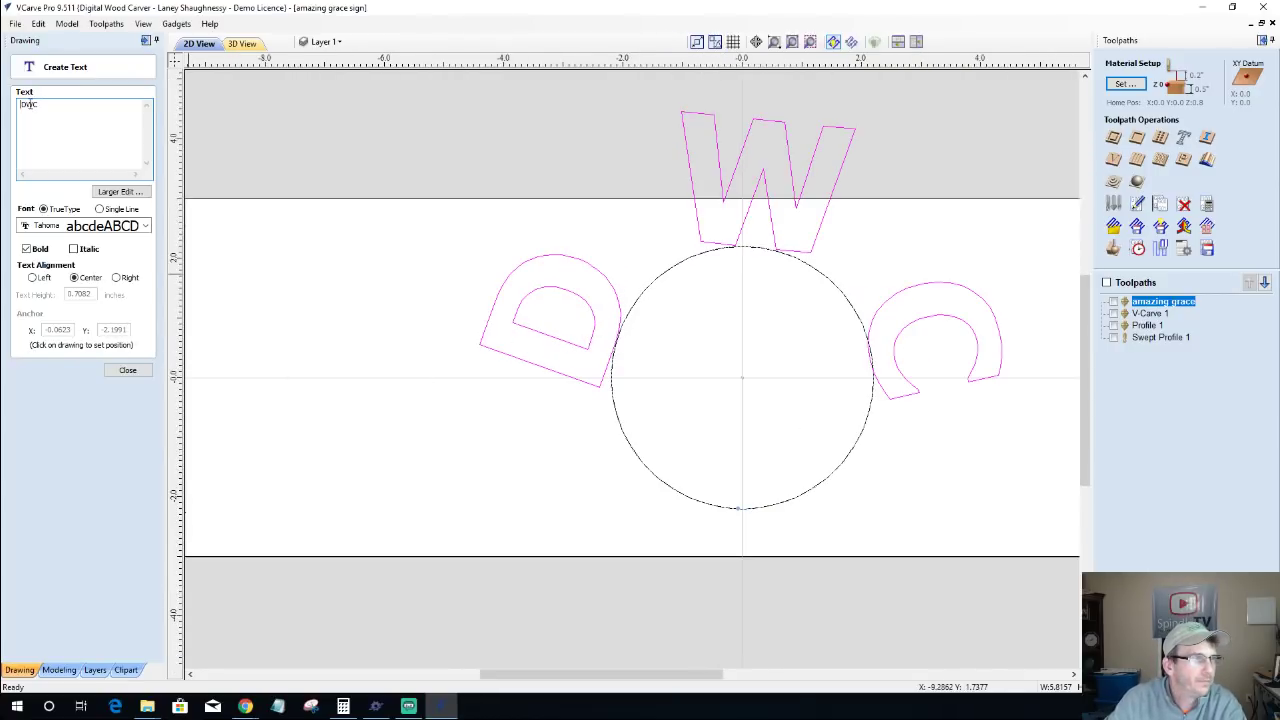
{"action": "left_click", "coordinate": [127, 370]}
Step: Select only the D and rotate it upright
{"action": "scroll", "coordinate": [552, 366], "scroll_direction": "down", "scroll_amount": 2}
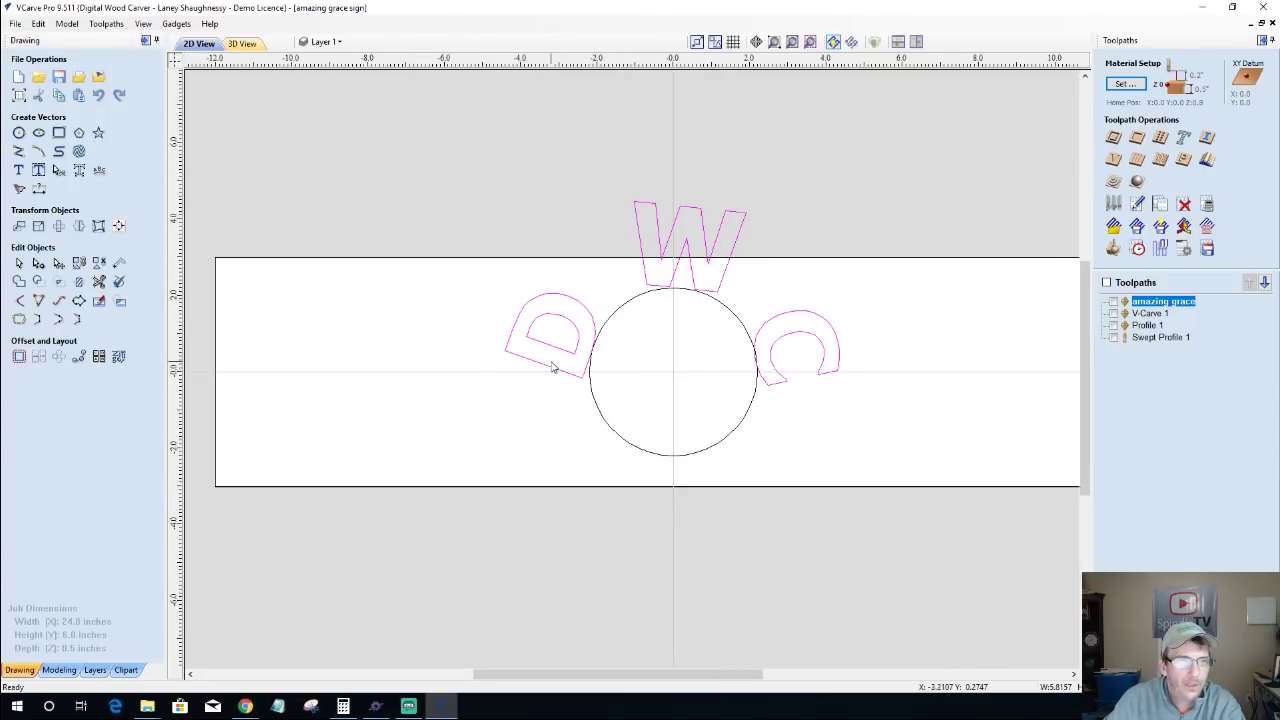
{"action": "left_click", "coordinate": [537, 366]}
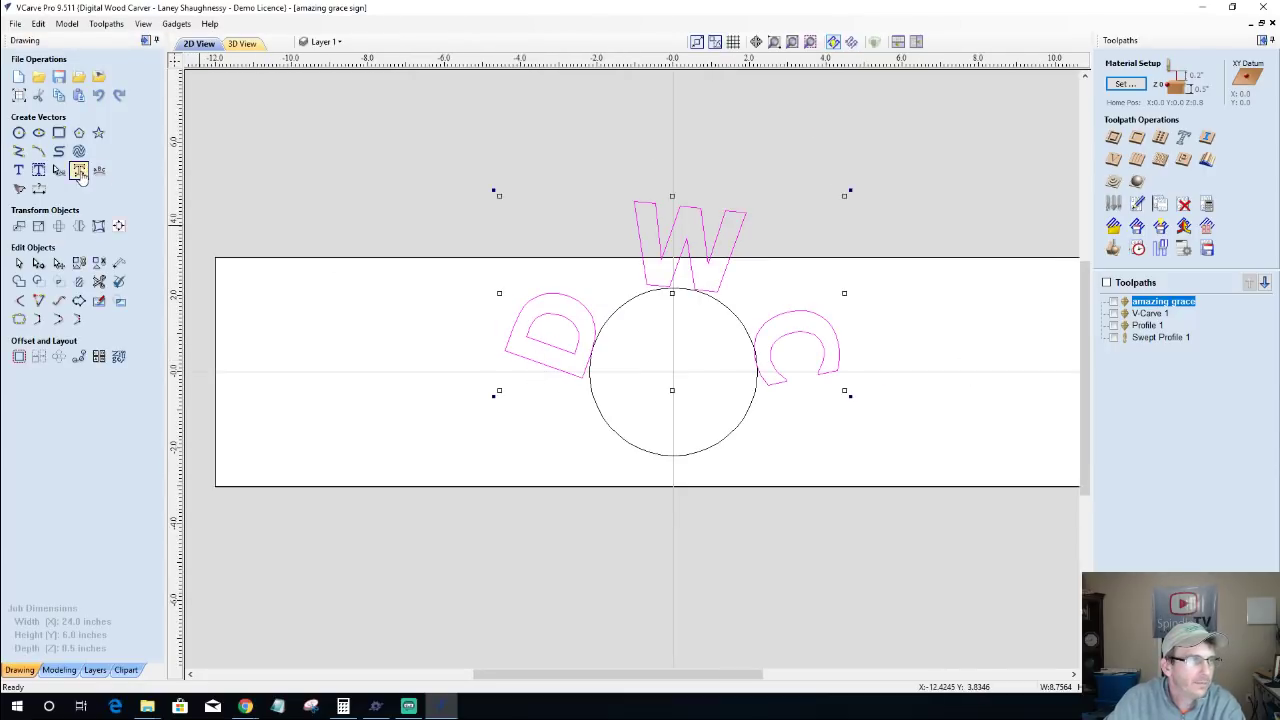
{"action": "left_click", "coordinate": [457, 400]}
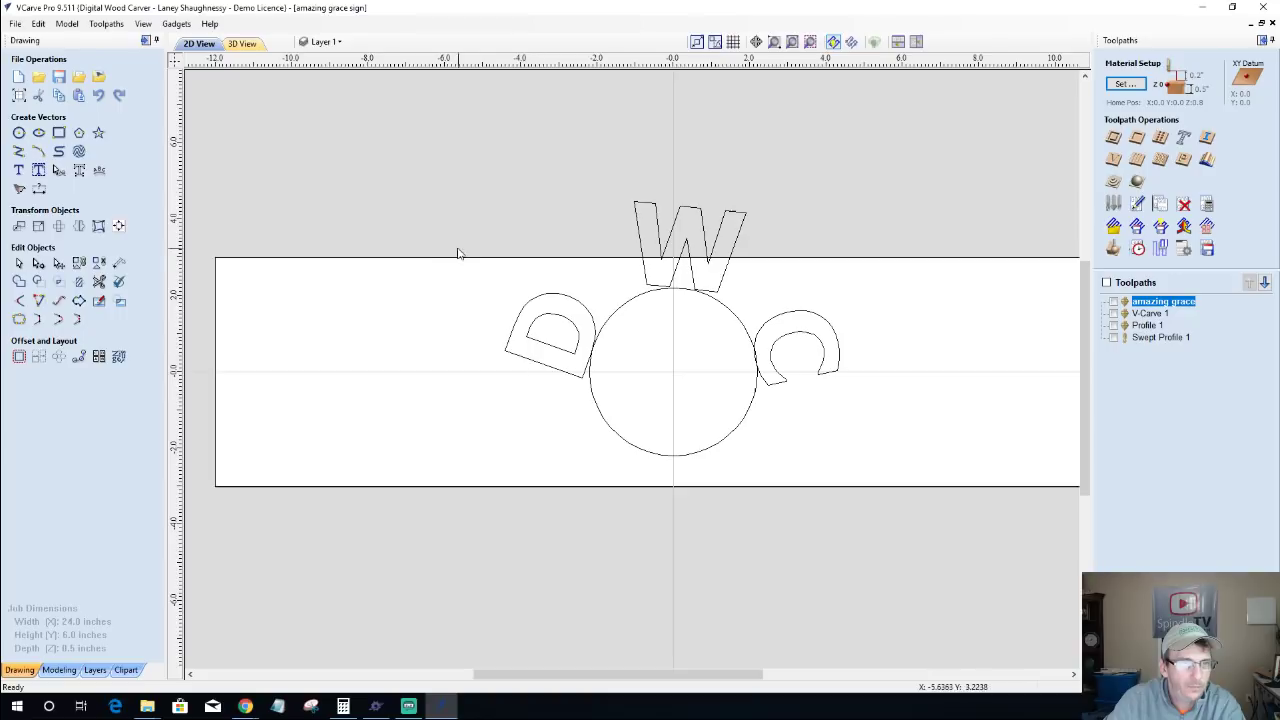
{"action": "left_click_drag", "start_coordinate": [458, 249], "coordinate": [616, 406]}
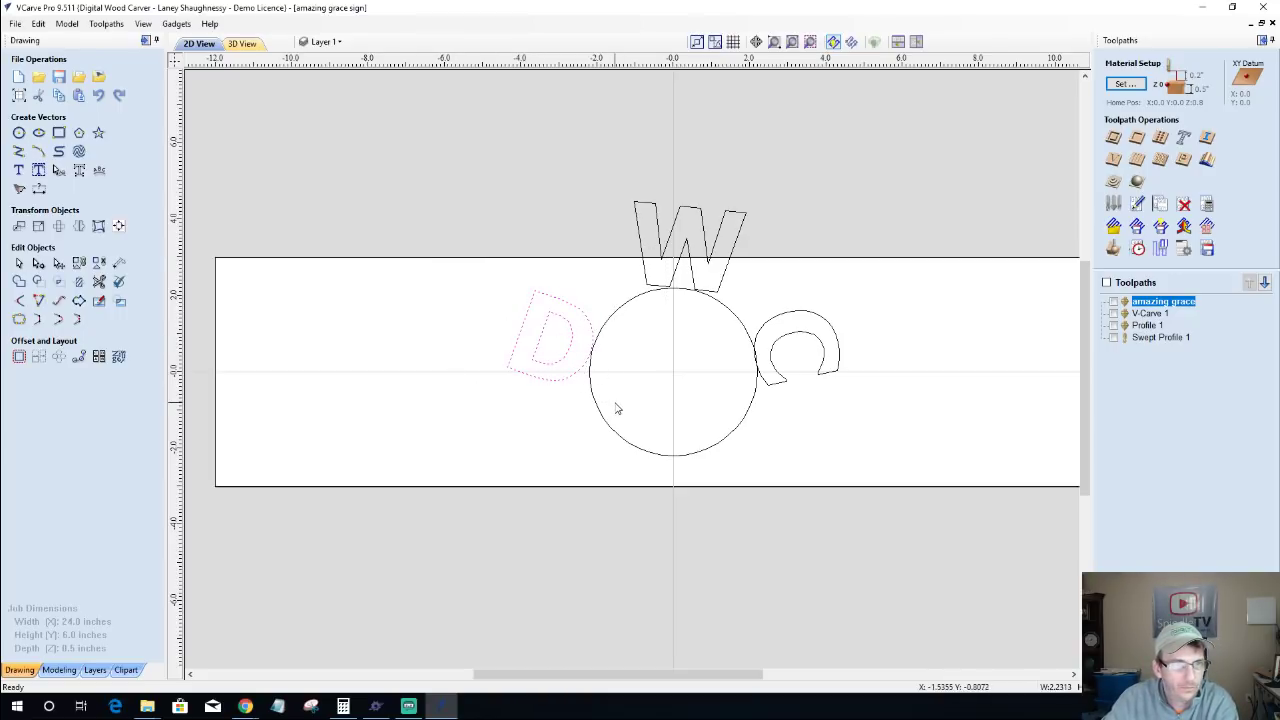
{"action": "left_click", "coordinate": [555, 378]}
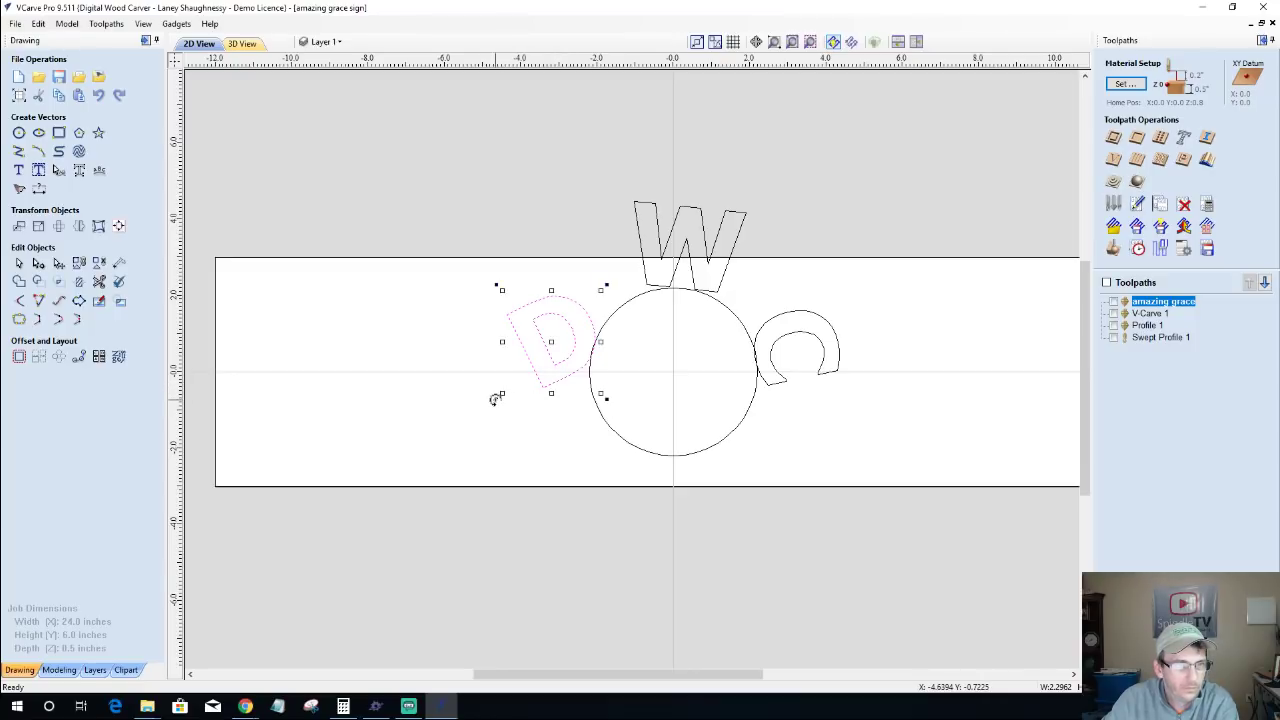
{"action": "left_click_drag", "start_coordinate": [494, 400], "coordinate": [550, 362]}
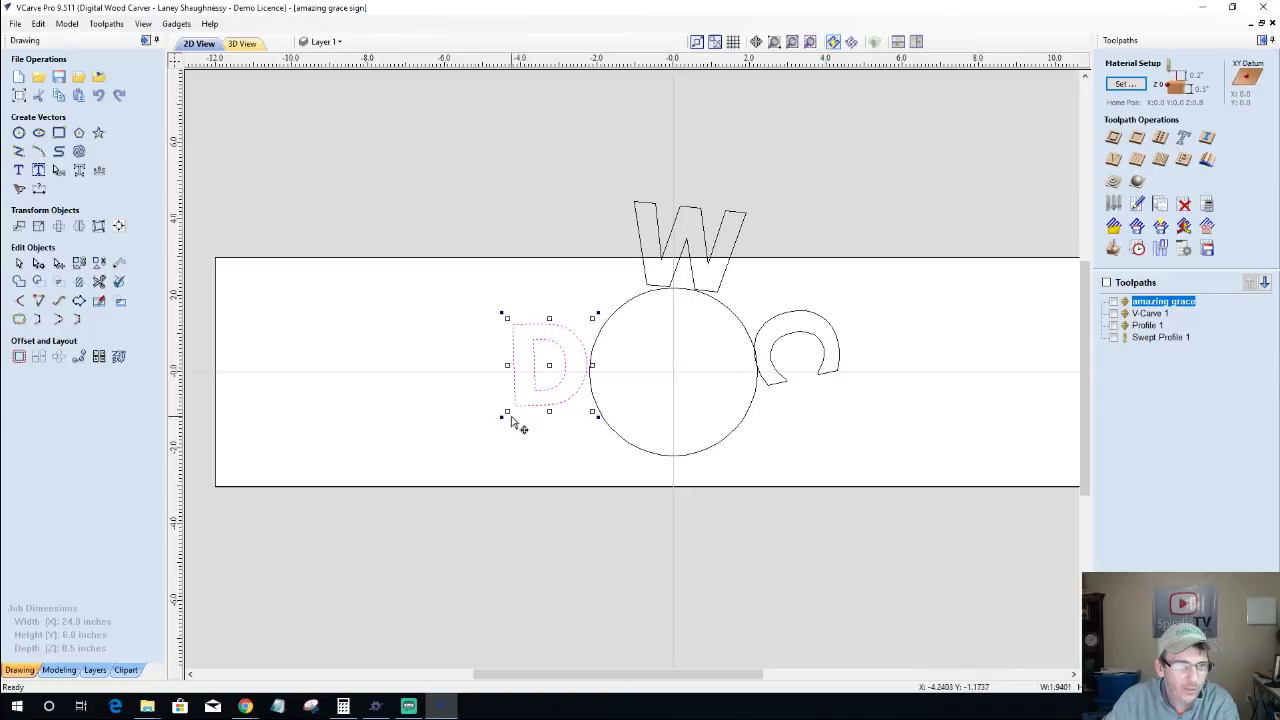
{"action": "left_click_drag", "start_coordinate": [503, 417], "coordinate": [500, 409]}
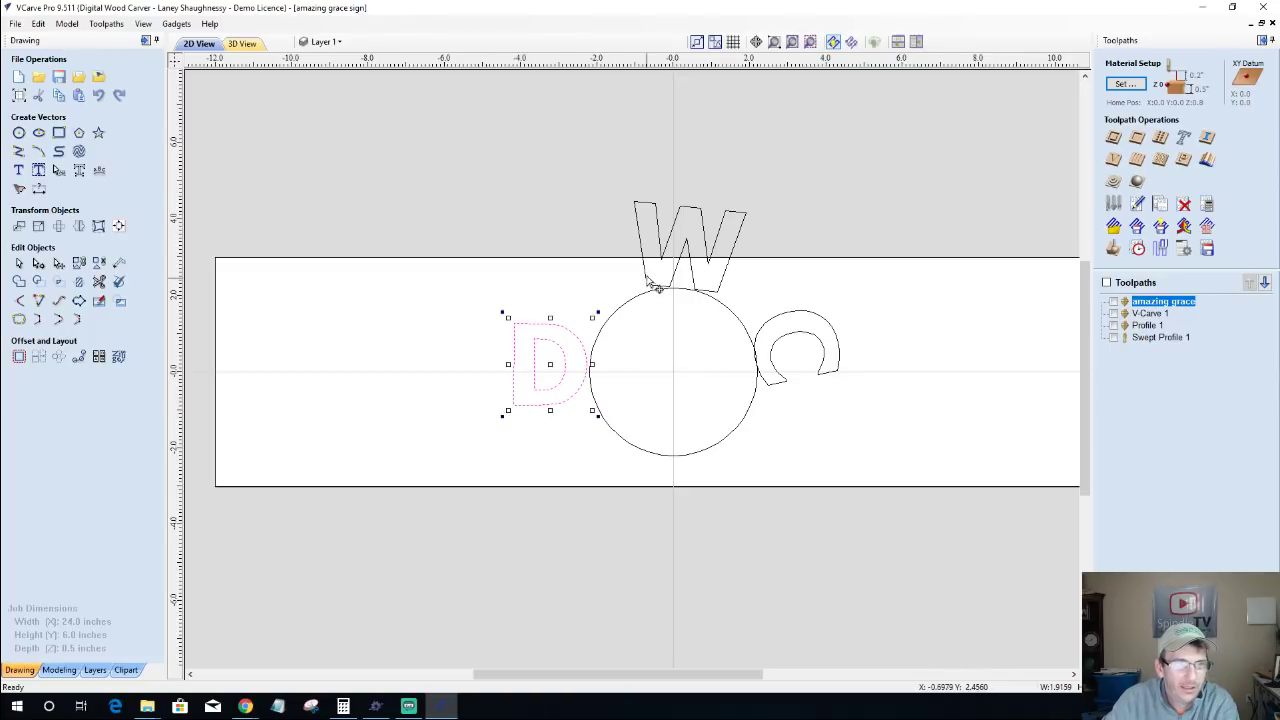
Step: Rotate the W upright and move it centred above the circle
{"action": "left_click", "coordinate": [645, 274]}
{"action": "left_click", "coordinate": [645, 274]}
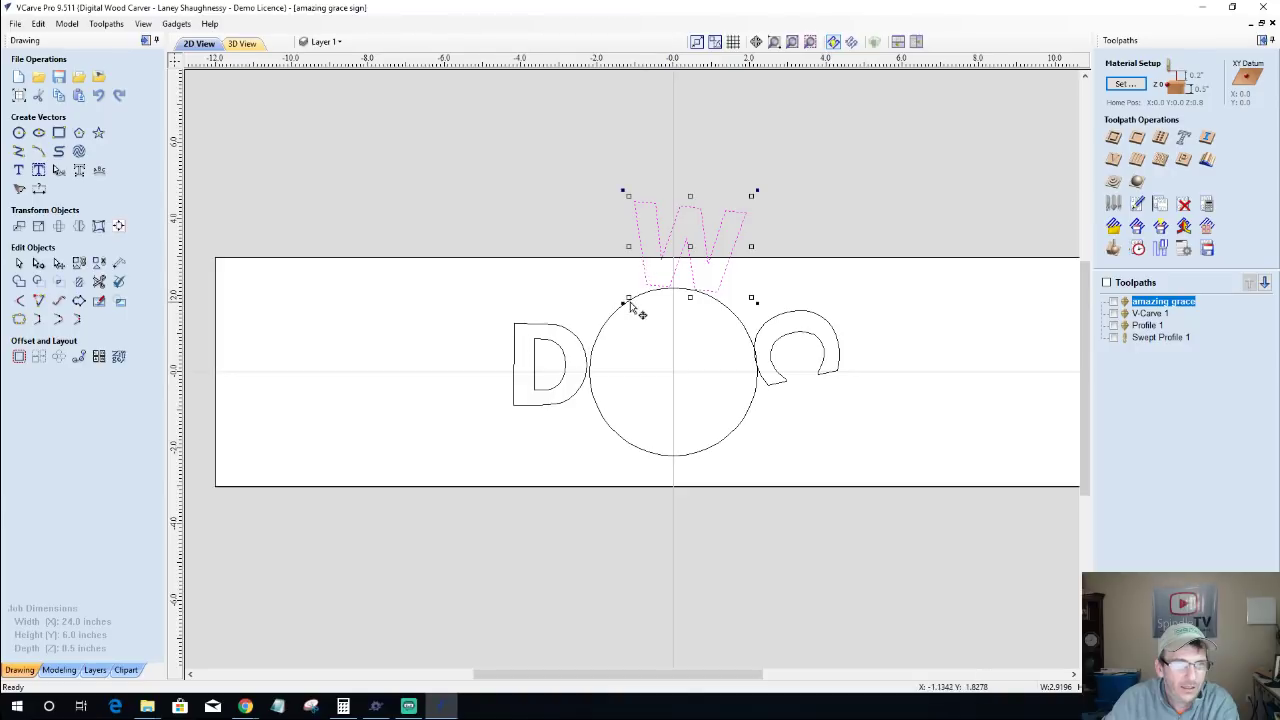
{"action": "left_click_drag", "start_coordinate": [625, 306], "coordinate": [625, 305]}
{"action": "left_click_drag", "start_coordinate": [689, 246], "coordinate": [674, 249]}
Step: Rotate the C upright beside the circle, then recheck the D and W and deselect
{"action": "left_click", "coordinate": [771, 324]}
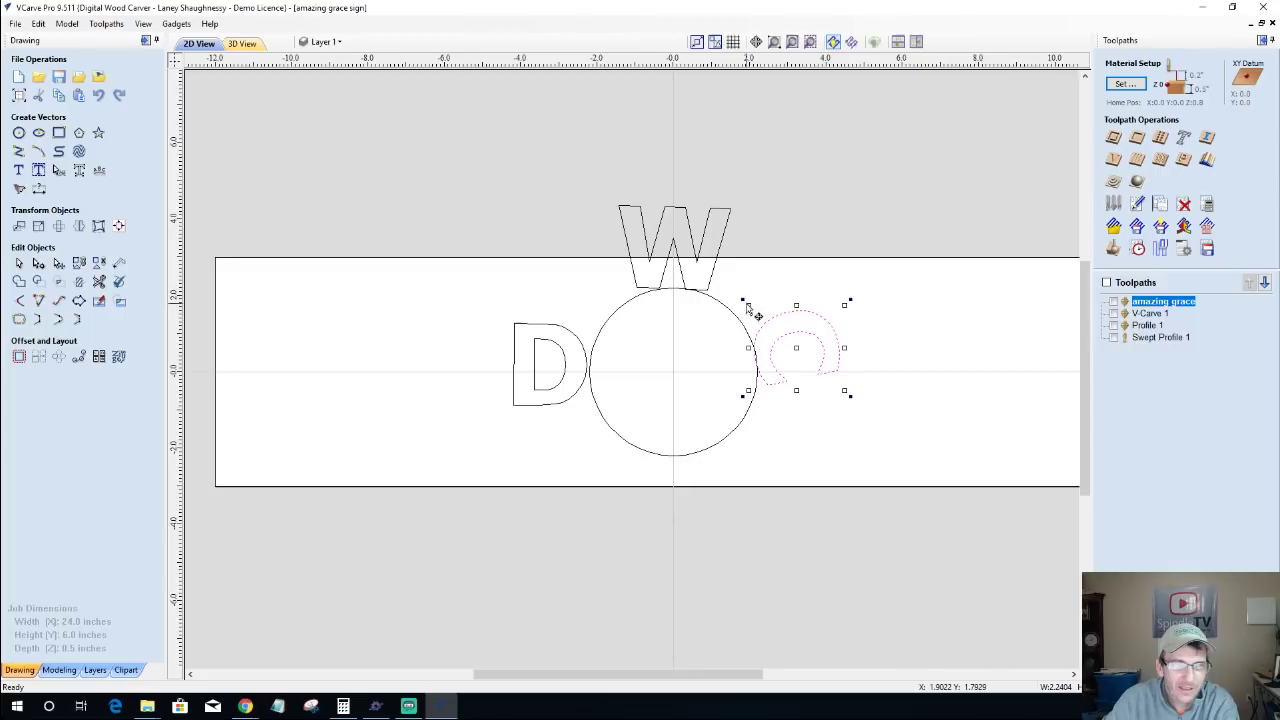
{"action": "left_click_drag", "start_coordinate": [742, 300], "coordinate": [778, 366]}
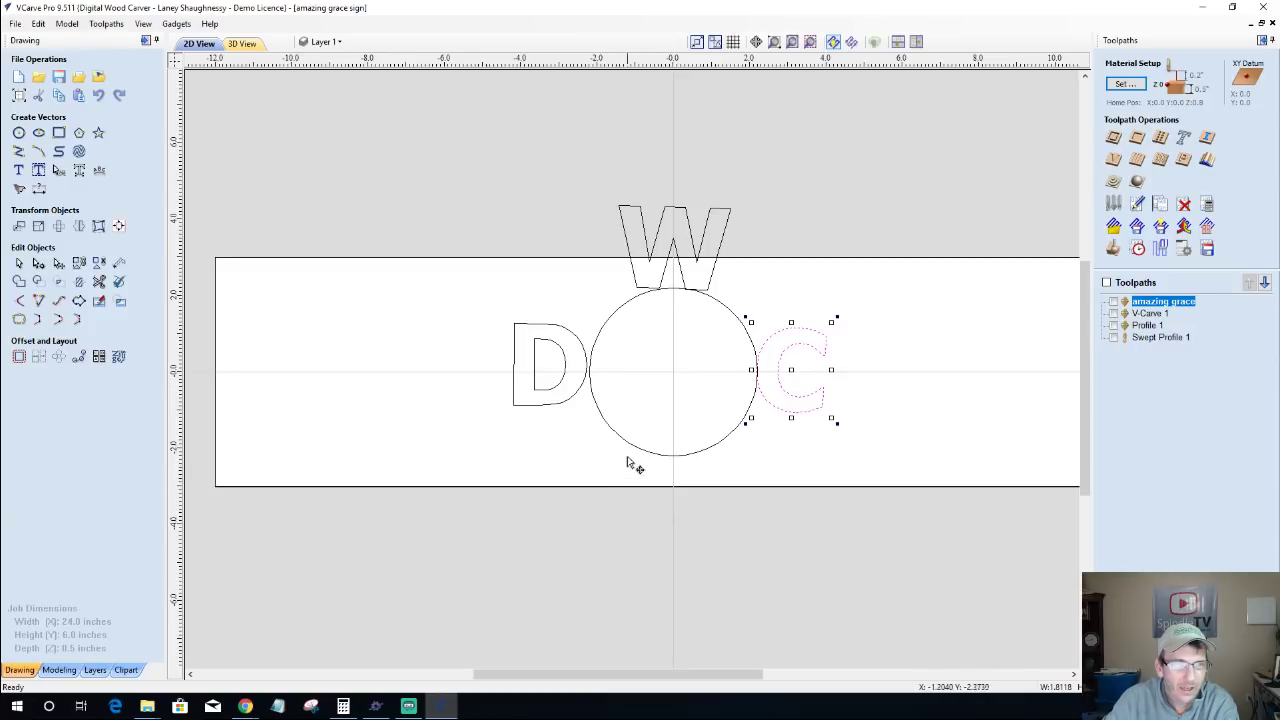
{"action": "left_click", "coordinate": [583, 390]}
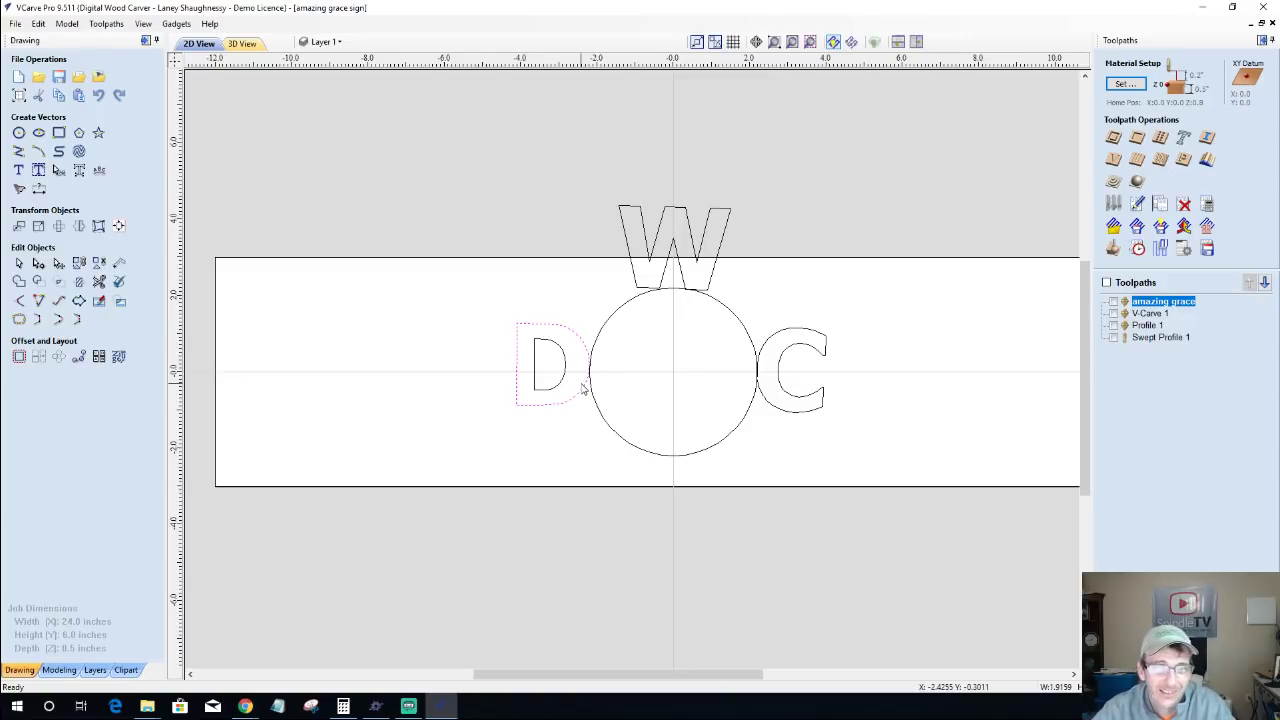
{"action": "left_click", "coordinate": [634, 280]}
{"action": "left_click", "coordinate": [634, 276]}
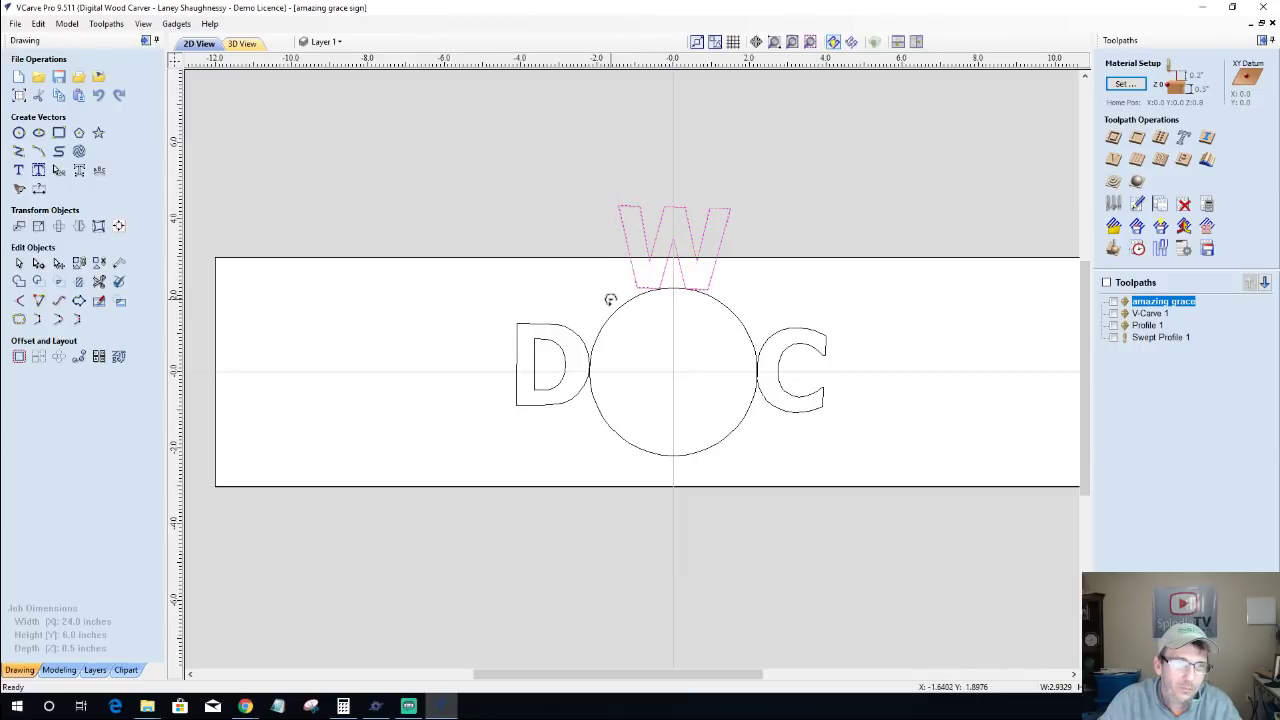
{"action": "left_click", "coordinate": [608, 302]}
{"action": "scroll", "coordinate": [721, 271], "scroll_direction": "up", "scroll_amount": 3}
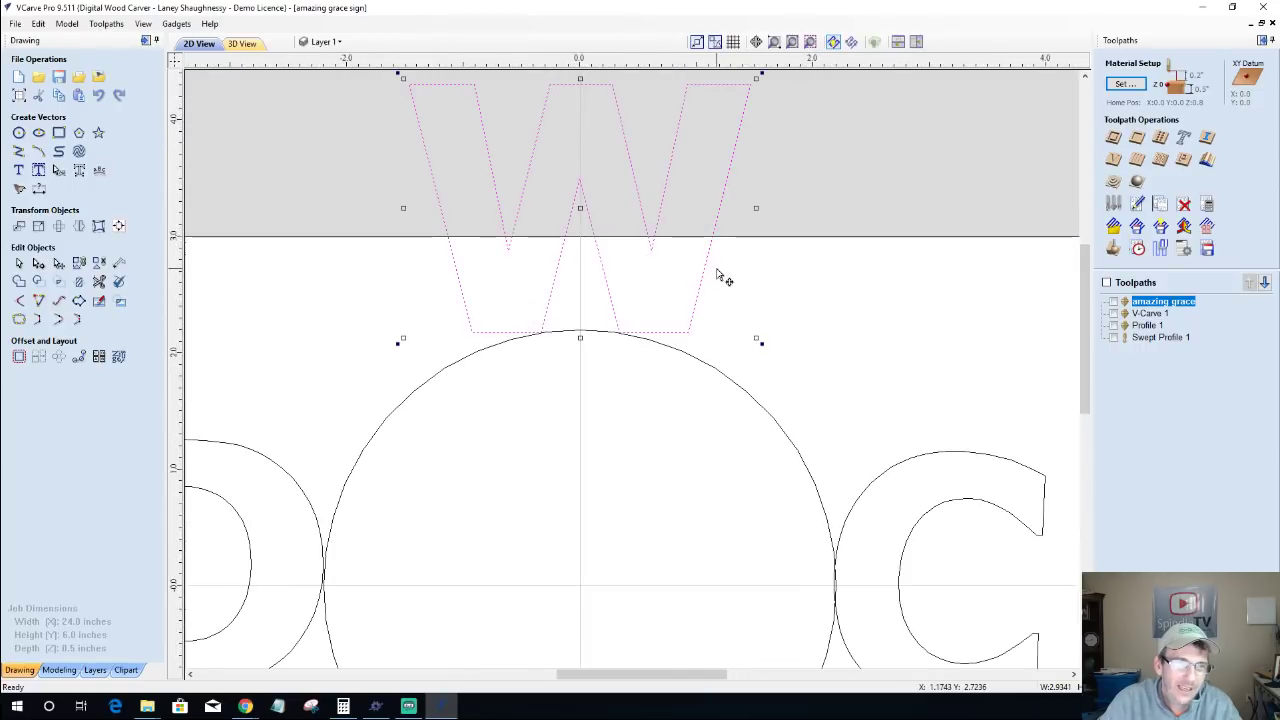
{"action": "scroll", "coordinate": [717, 274], "scroll_direction": "down", "scroll_amount": 4}
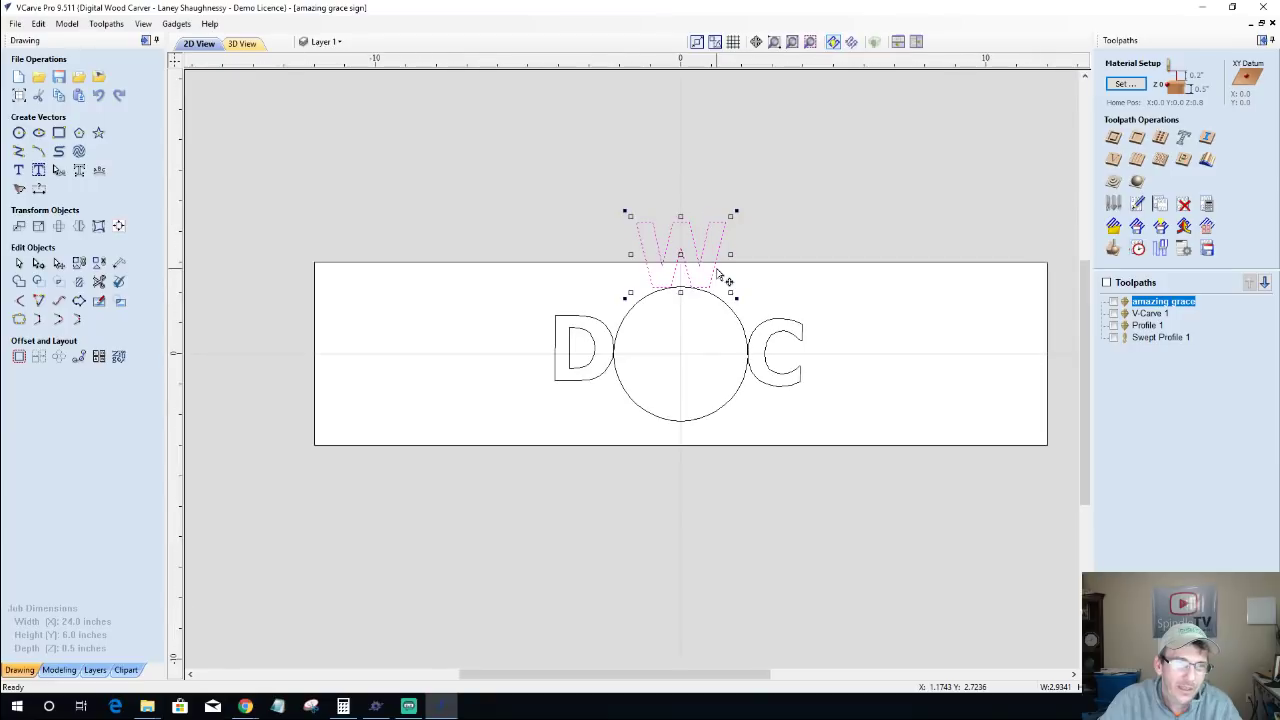
{"action": "left_click", "coordinate": [675, 323]}
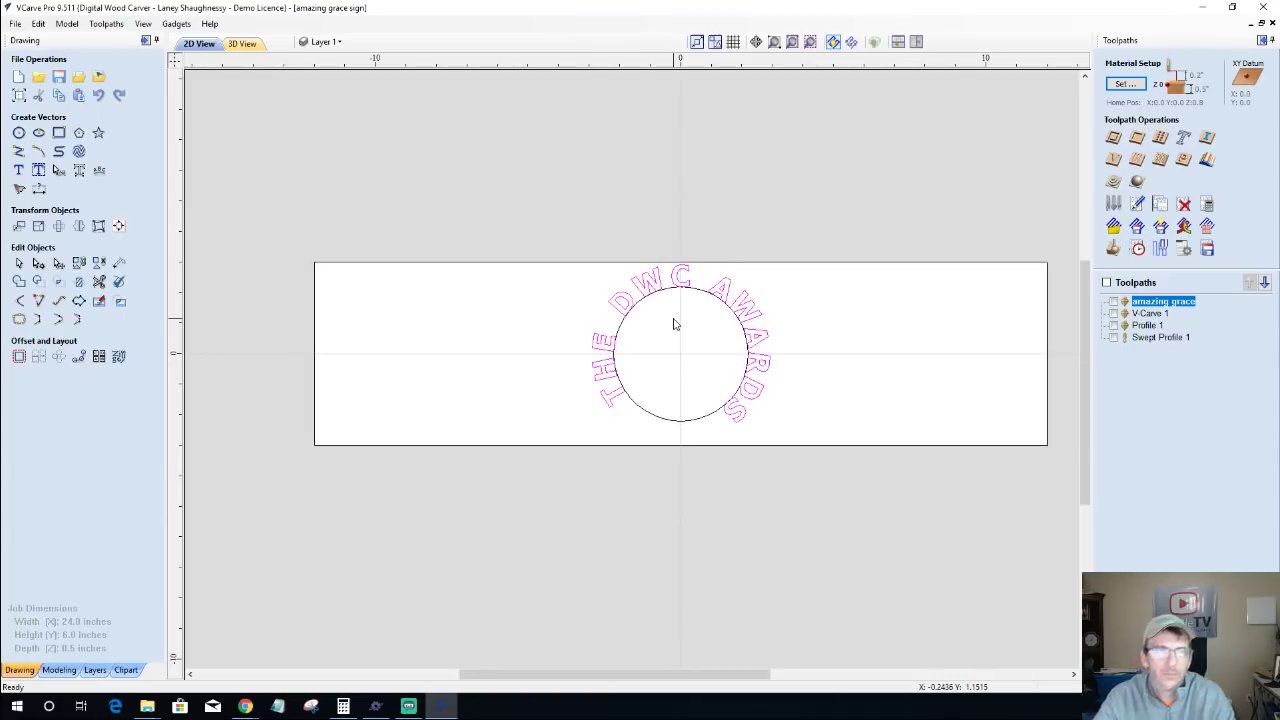
Step: Scroll the view to inspect THE DWC AWARDS wrapped around the circle
{"action": "scroll", "coordinate": [617, 336], "scroll_direction": "up", "scroll_amount": 2}
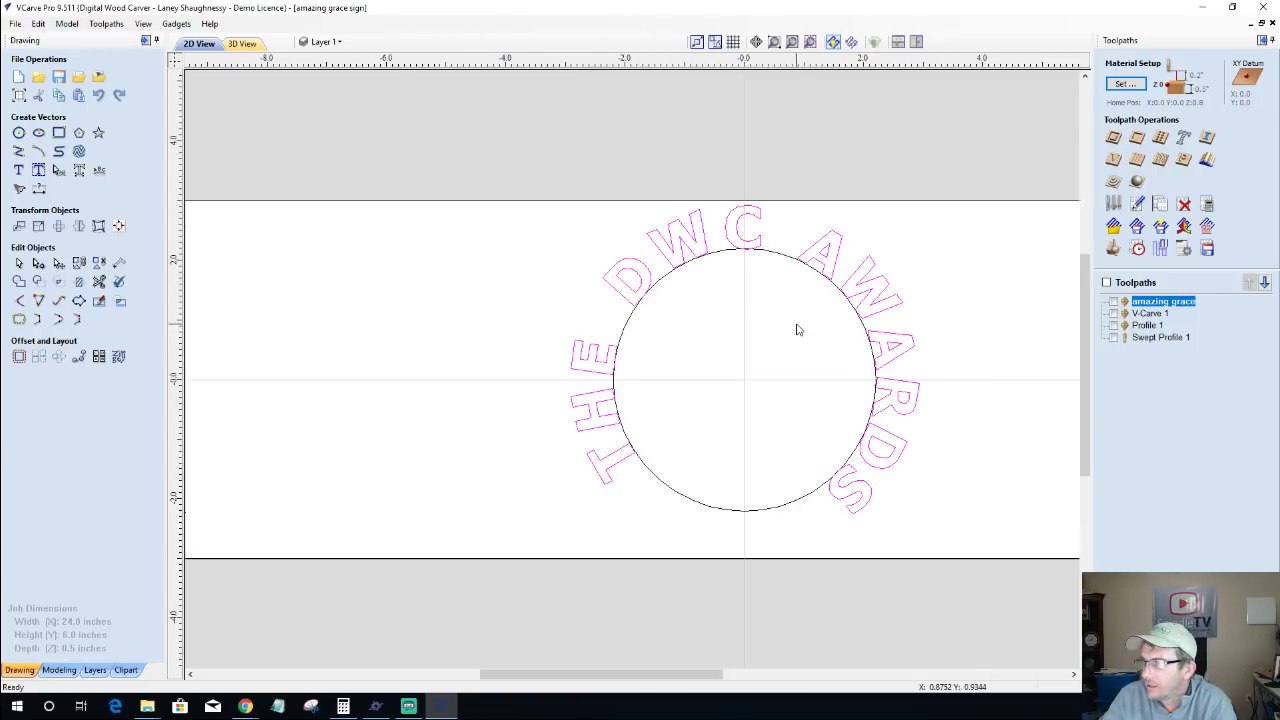
Step: Place a new text reading '1879' with a 0.25-inch text height to the right of the circle
{"action": "left_click", "coordinate": [18, 172]}
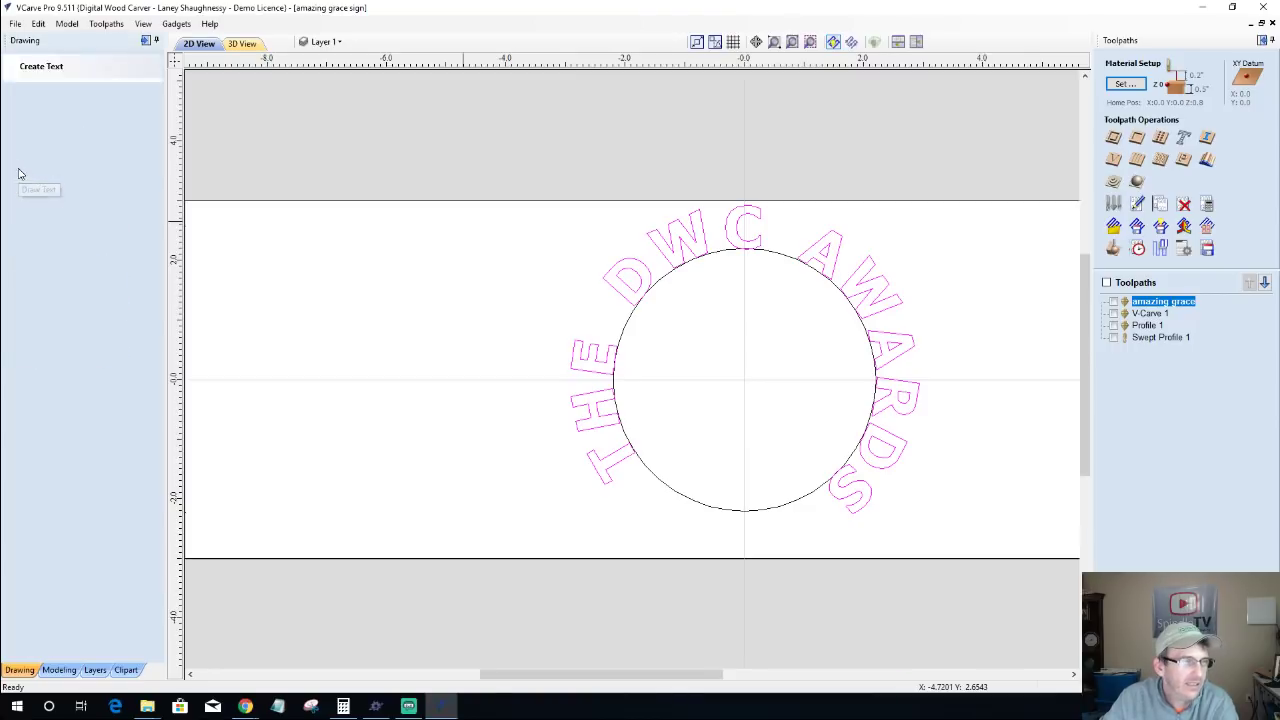
{"action": "left_click", "coordinate": [414, 380]}
{"action": "left_click", "coordinate": [90, 156]}
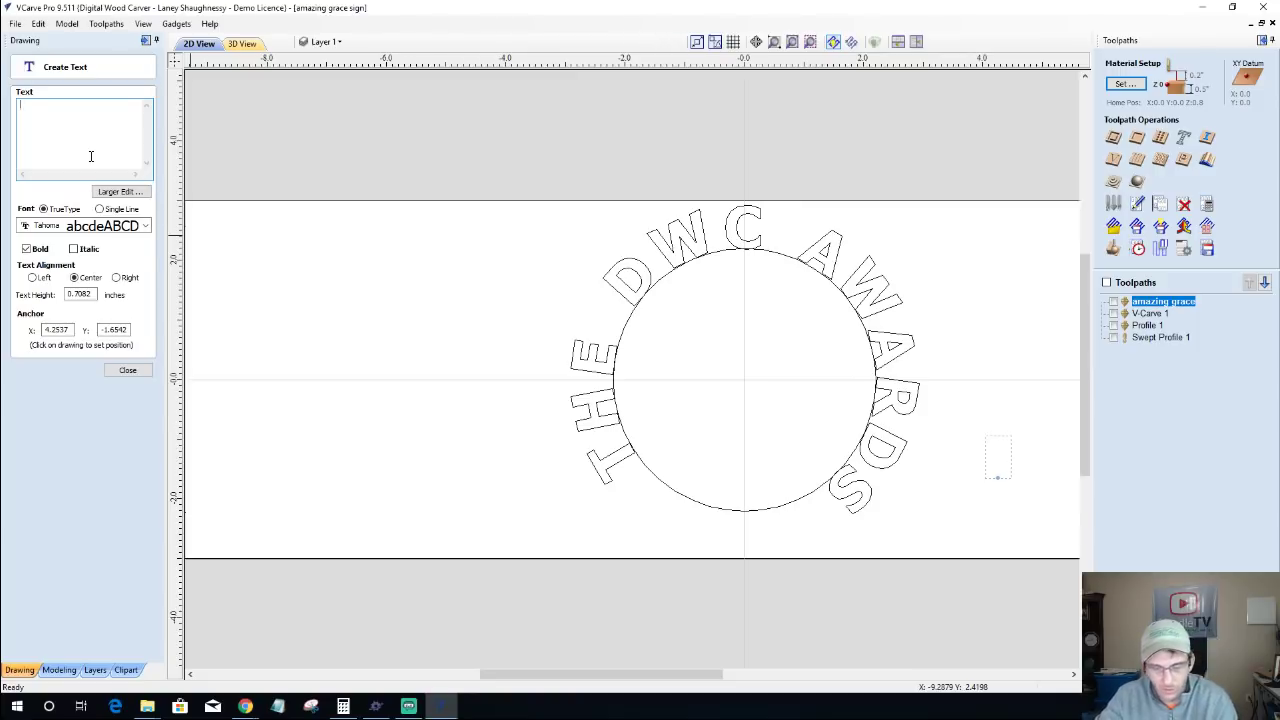
{"action": "type", "text": "1879"}
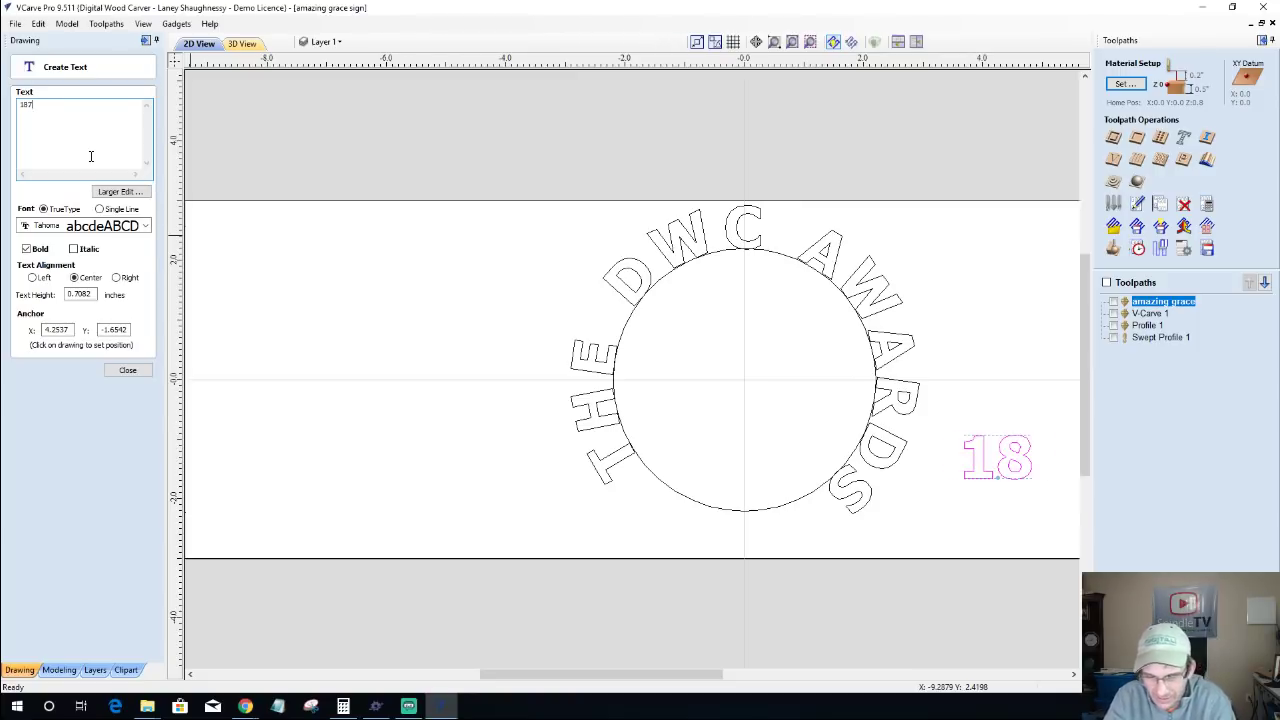
{"action": "double_click", "coordinate": [80, 294]}
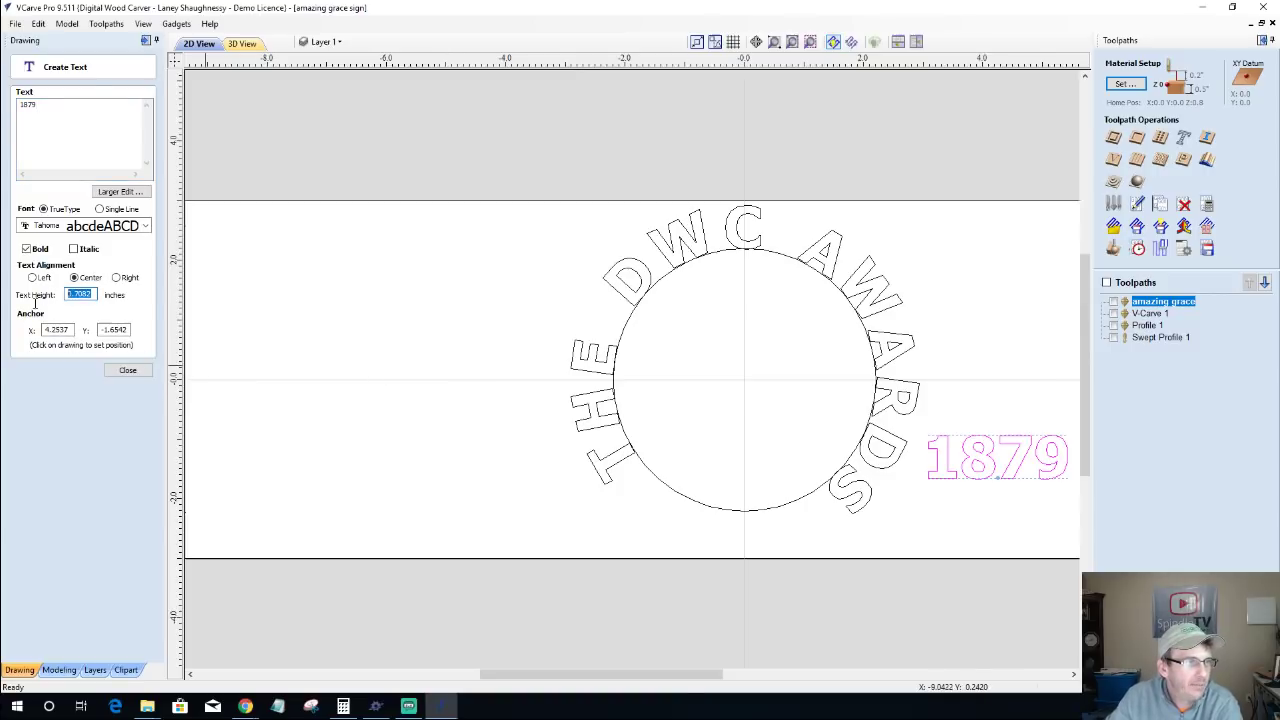
{"action": "type", "text": "125"}
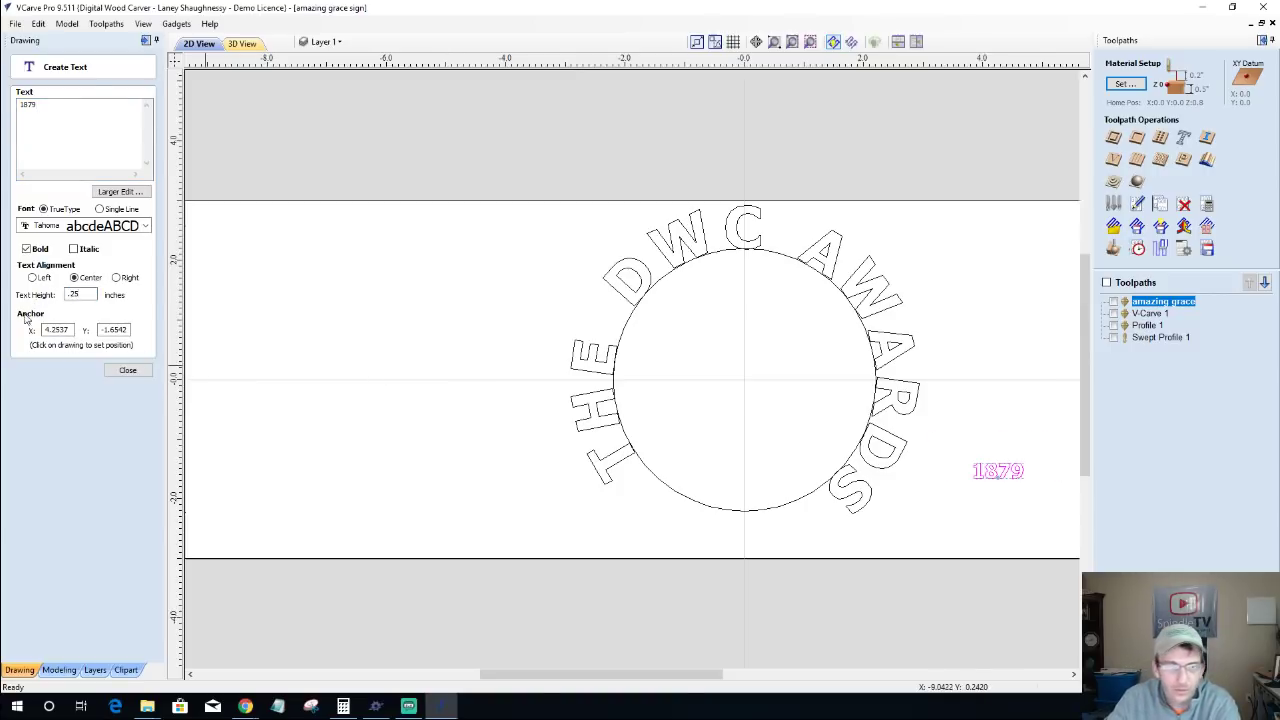
{"action": "left_click", "coordinate": [126, 374]}
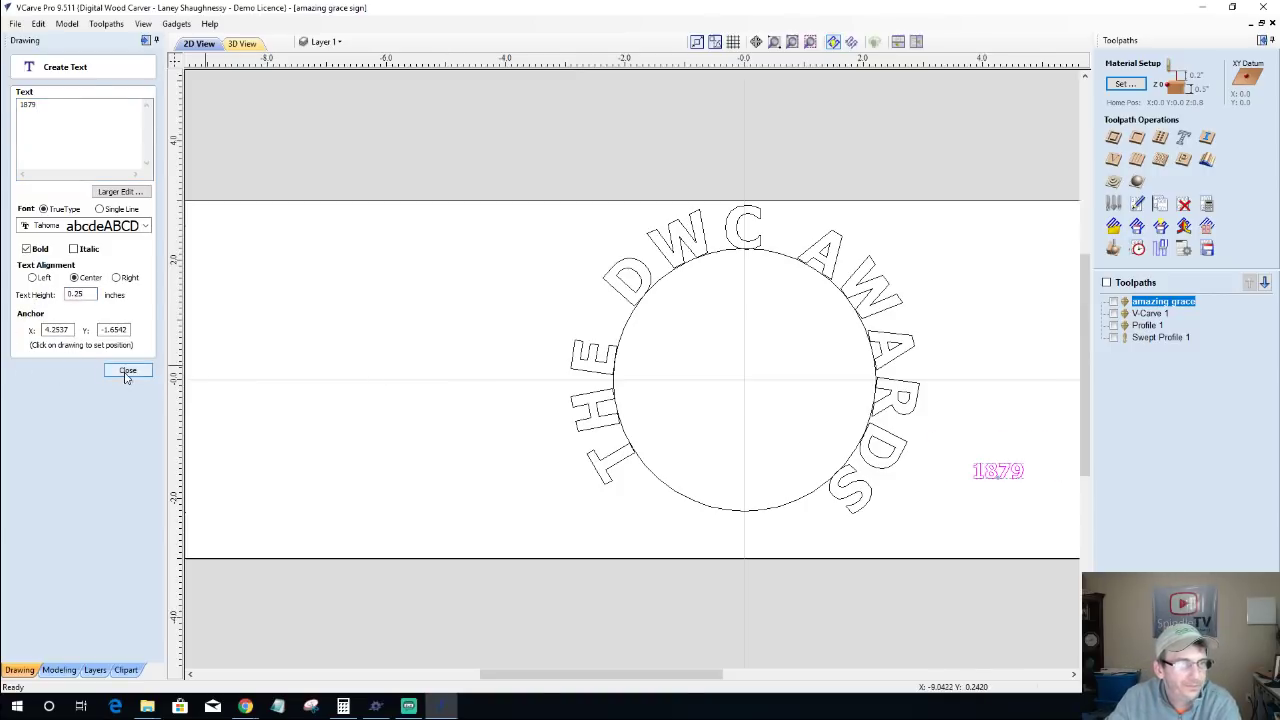
{"action": "left_click", "coordinate": [1001, 470]}
Step: Move the 1879 text inside the circle and rotate it to follow the edge
{"action": "left_click_drag", "start_coordinate": [1001, 470], "coordinate": [675, 445]}
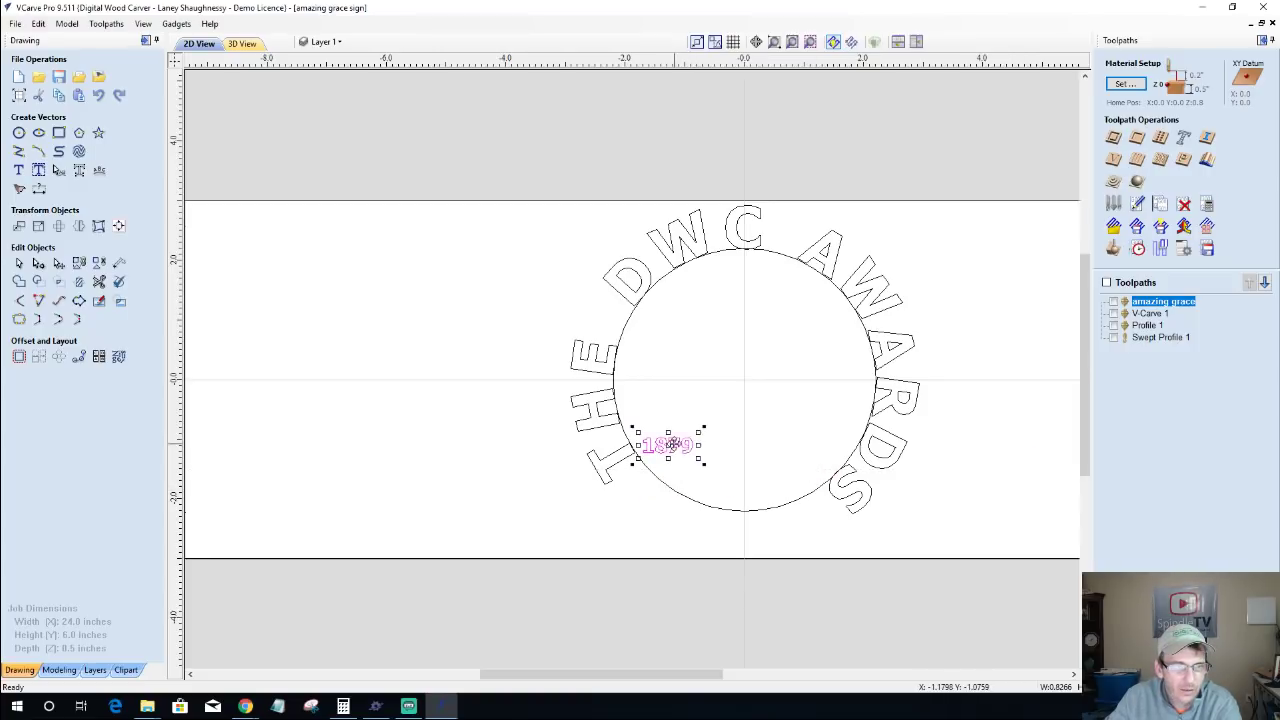
{"action": "scroll", "coordinate": [675, 445], "scroll_direction": "up", "scroll_amount": 5}
{"action": "scroll", "coordinate": [675, 445], "scroll_direction": "down", "scroll_amount": 3}
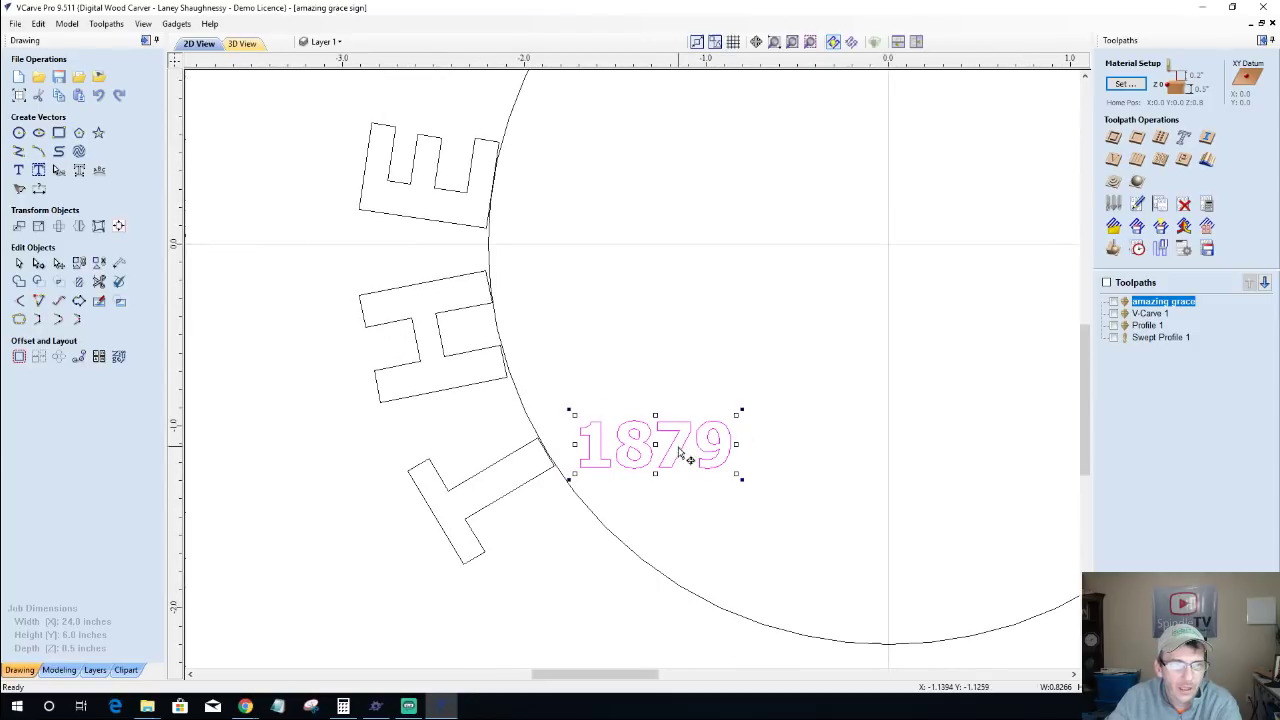
{"action": "left_click_drag", "start_coordinate": [740, 410], "coordinate": [736, 469]}
{"action": "left_click_drag", "start_coordinate": [728, 485], "coordinate": [729, 487]}
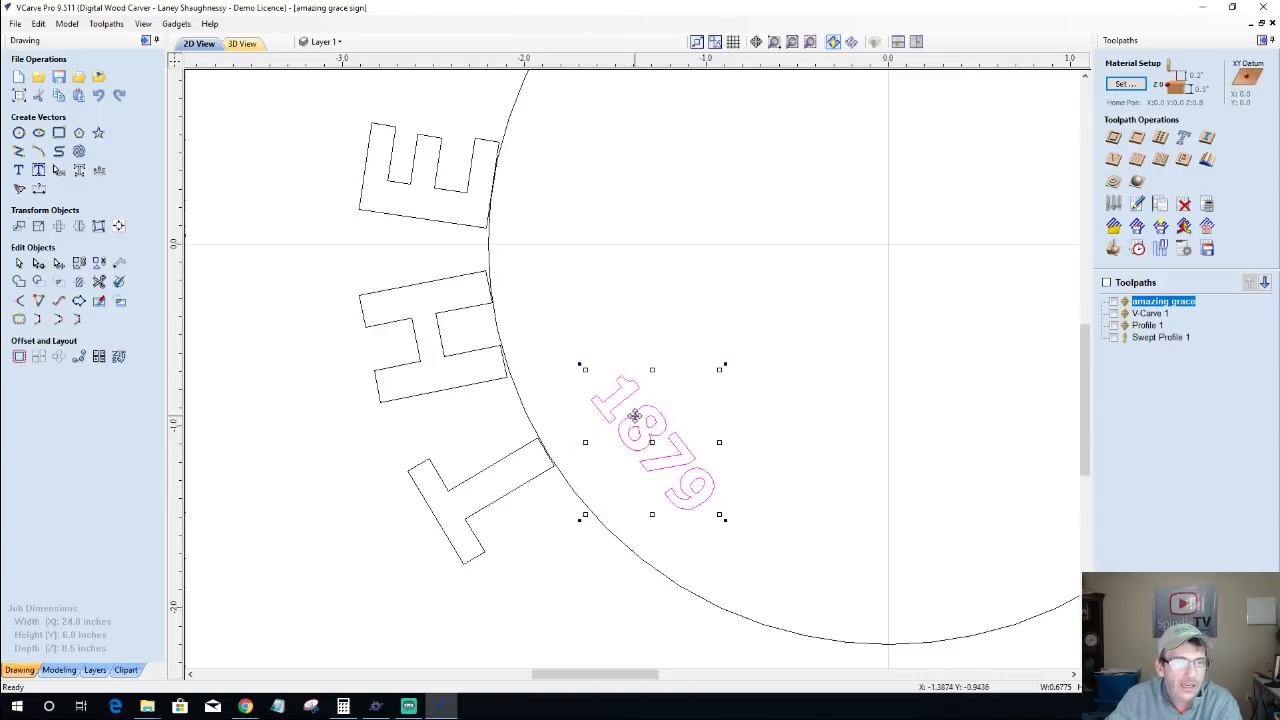
Step: Bend 1879 into an arc and fit it along the circle's inner edge beside THE
{"action": "left_click", "coordinate": [58, 170]}
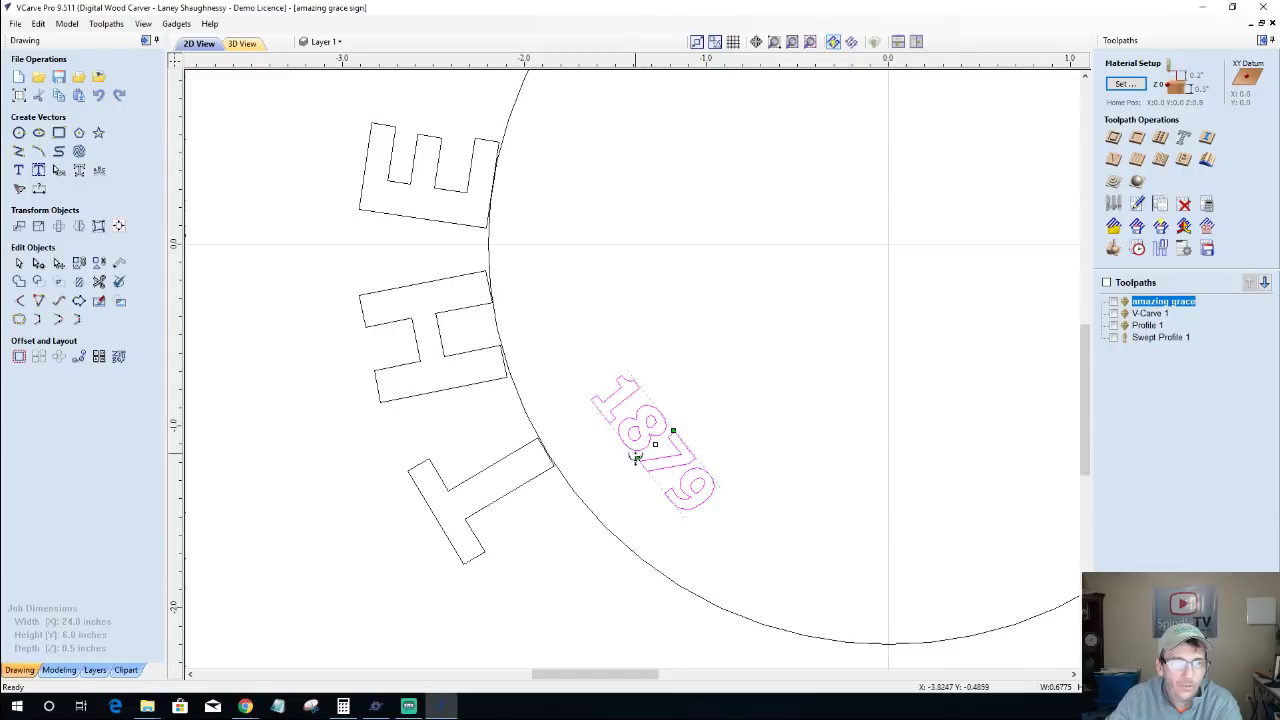
{"action": "left_click_drag", "start_coordinate": [636, 457], "coordinate": [612, 478]}
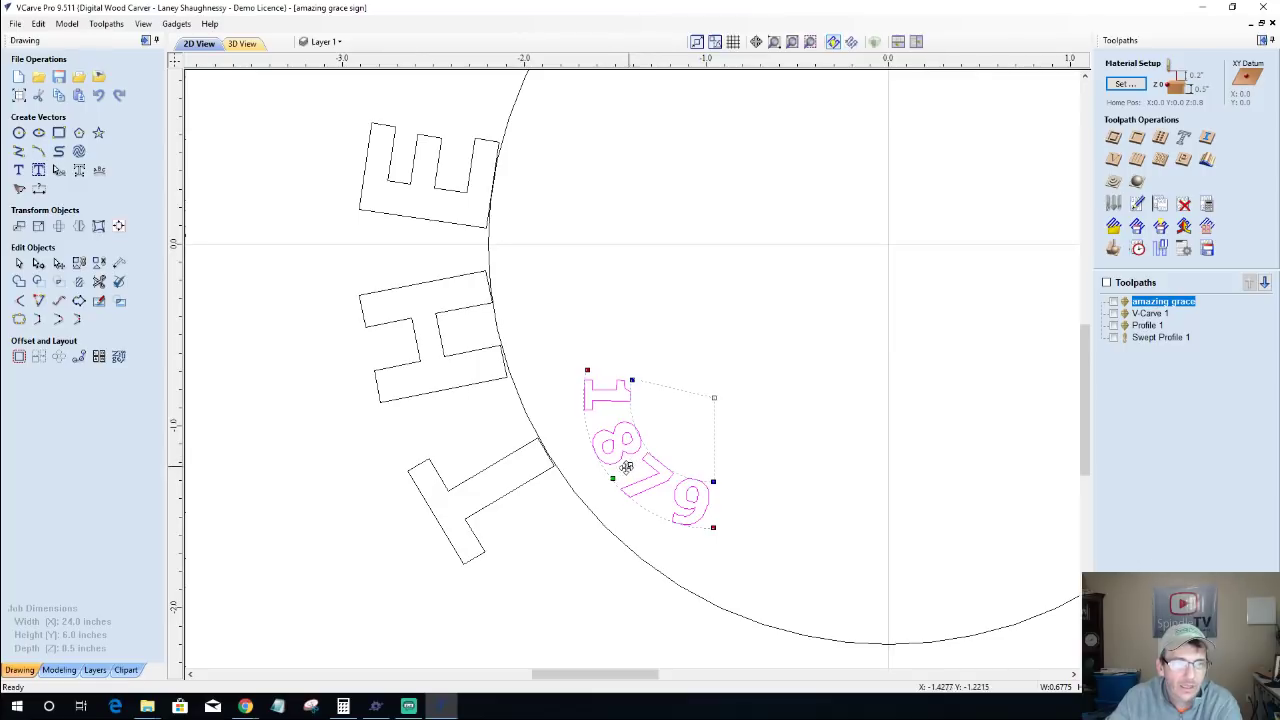
{"action": "left_click_drag", "start_coordinate": [626, 467], "coordinate": [600, 486]}
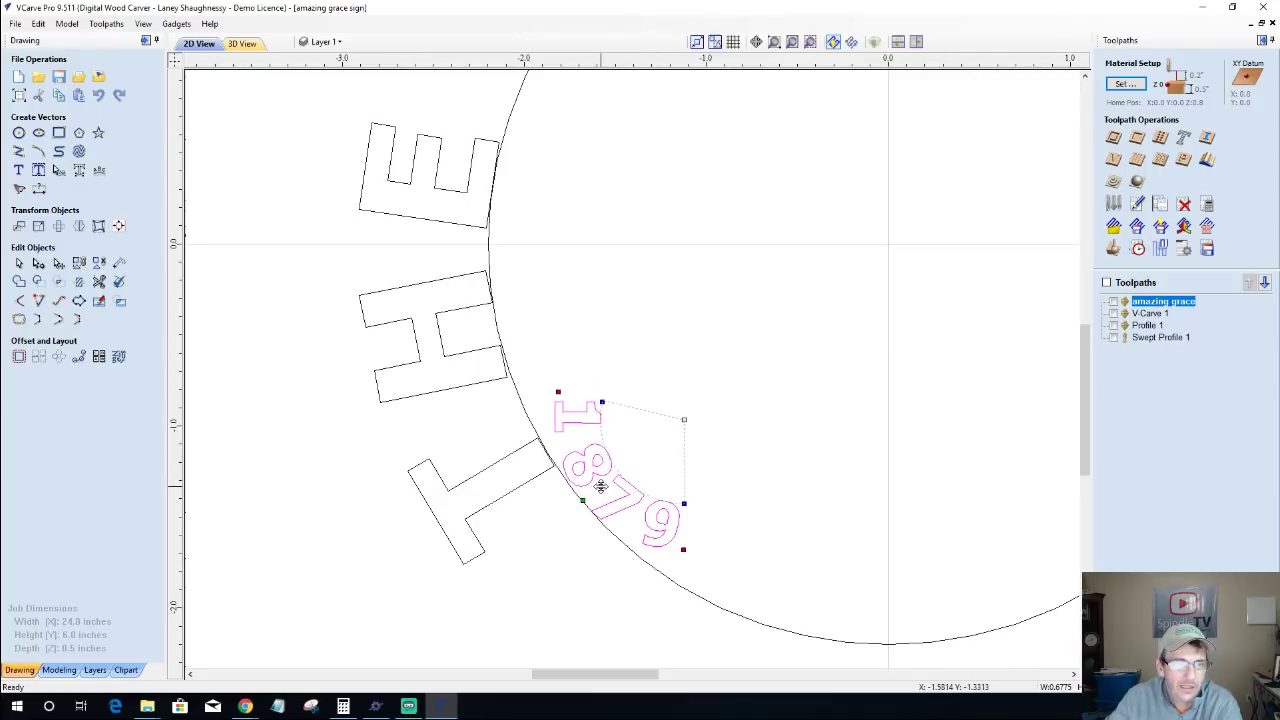
{"action": "left_click_drag", "start_coordinate": [583, 502], "coordinate": [596, 474]}
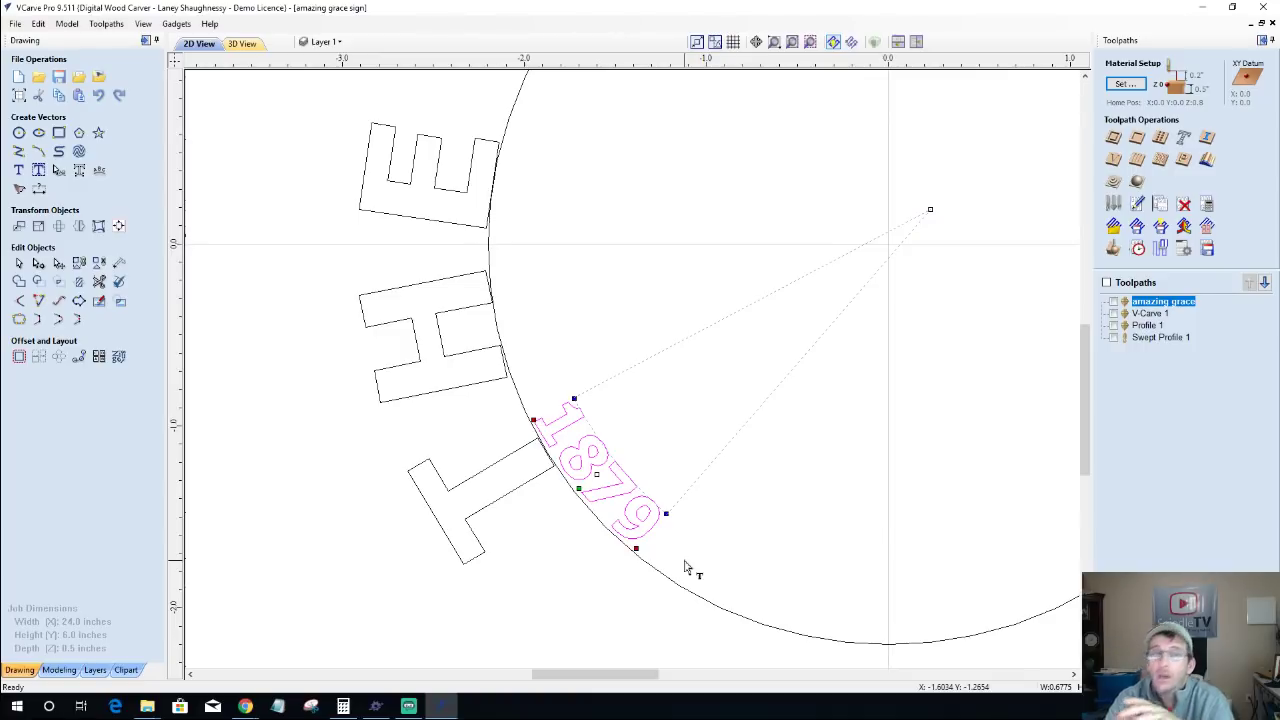
{"action": "scroll", "coordinate": [491, 466], "scroll_direction": "down", "scroll_amount": 5}
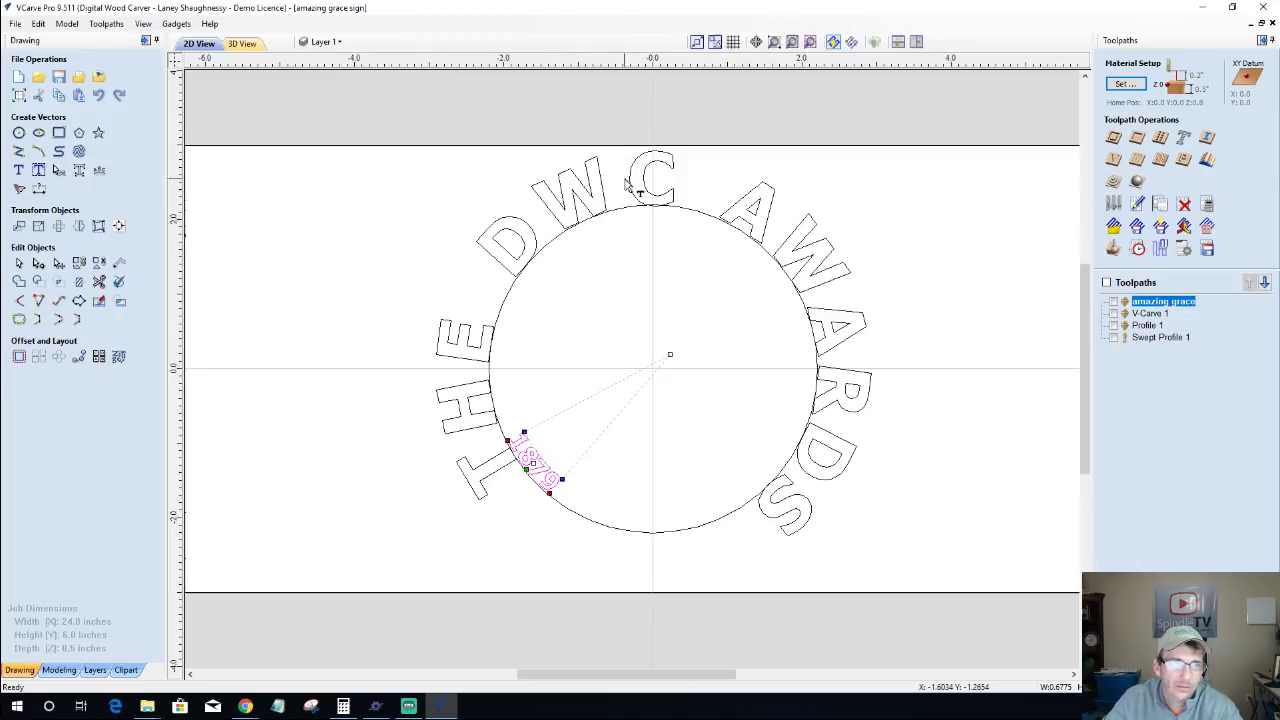
Step: Slide THE DWC AWARDS along the circle and fine-tune the gap between D and W
{"action": "left_click", "coordinate": [510, 258]}
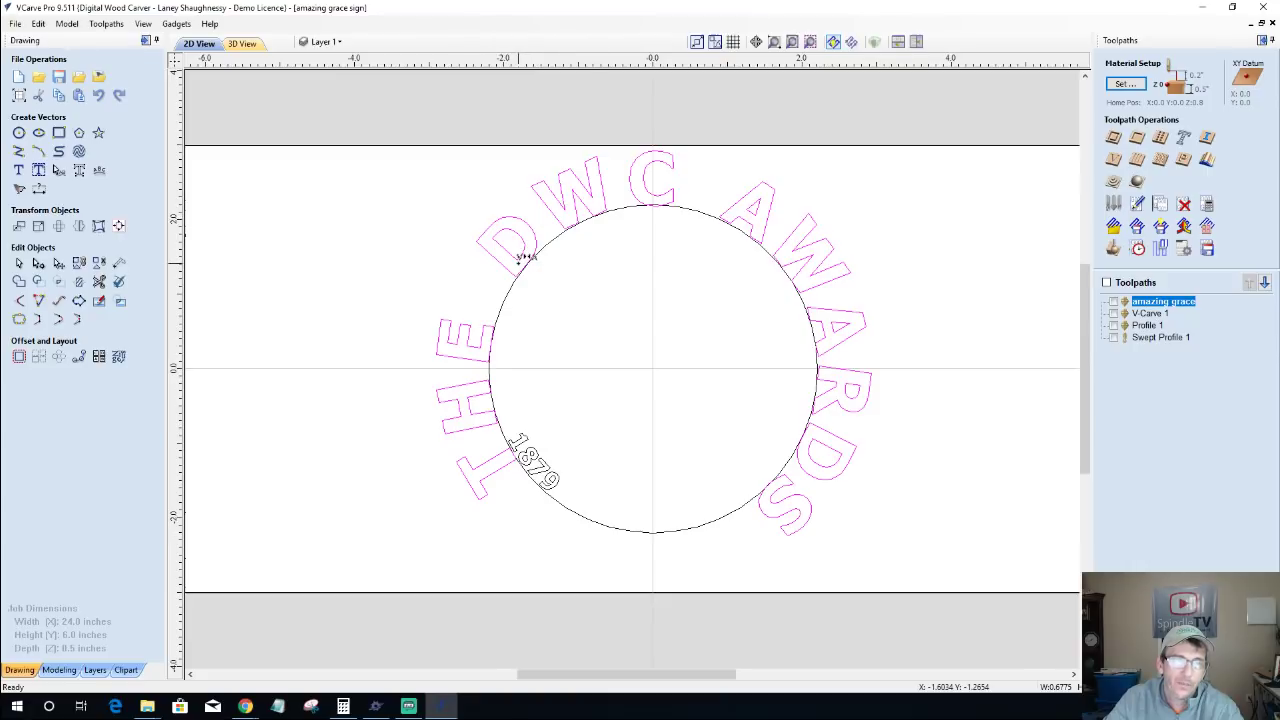
{"action": "scroll", "coordinate": [523, 252], "scroll_direction": "down", "scroll_amount": 1}
{"action": "scroll", "coordinate": [523, 252], "scroll_direction": "up", "scroll_amount": 2}
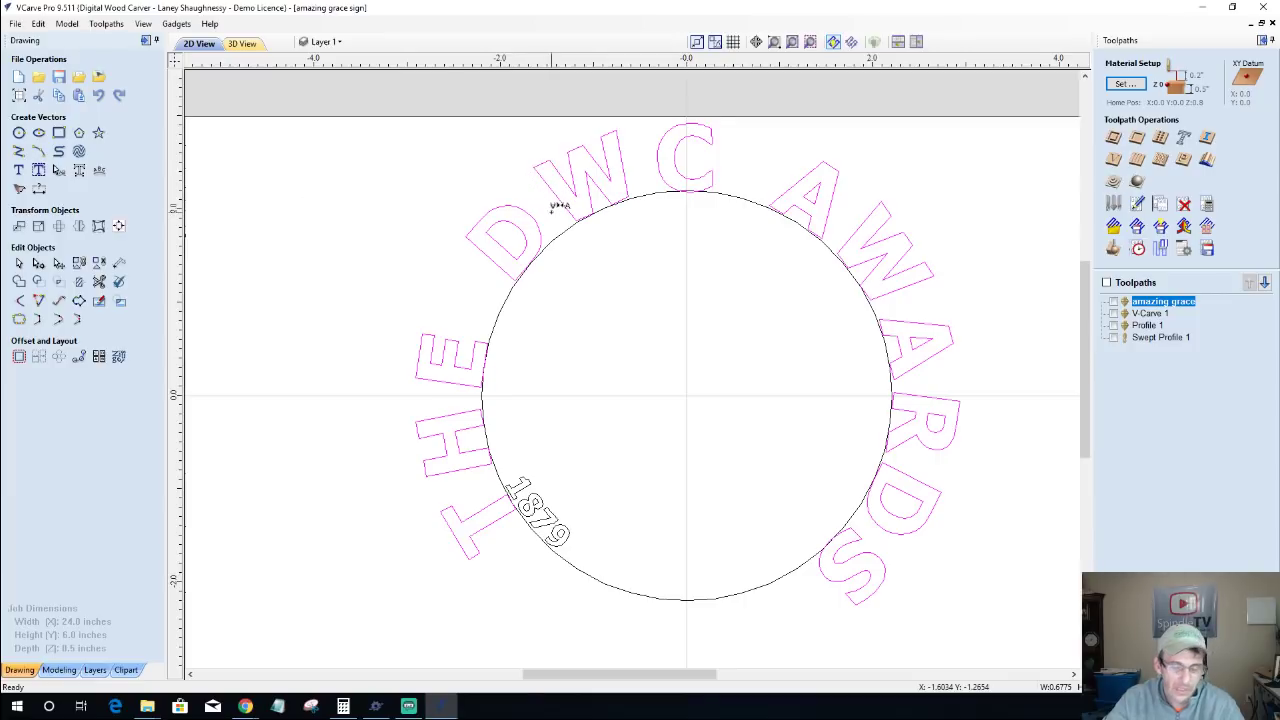
{"action": "left_click_drag", "start_coordinate": [558, 205], "coordinate": [633, 164]}
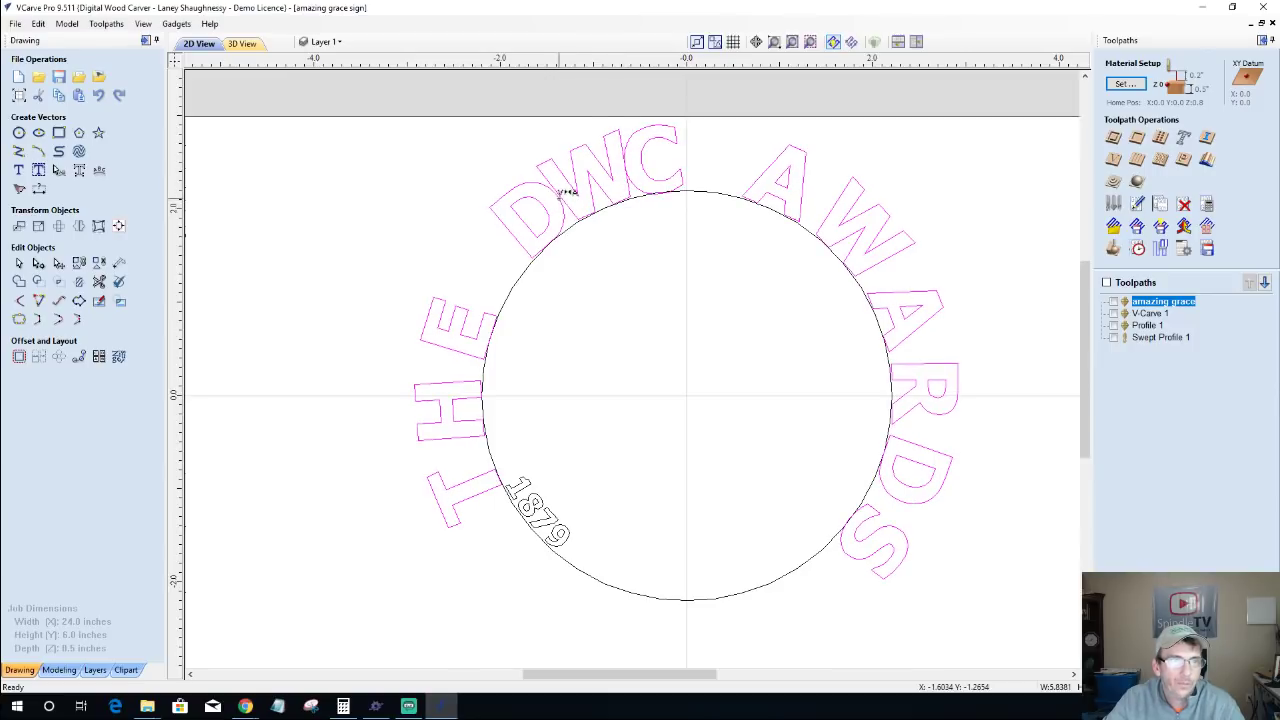
{"action": "scroll", "coordinate": [562, 196], "scroll_direction": "up", "scroll_amount": 4}
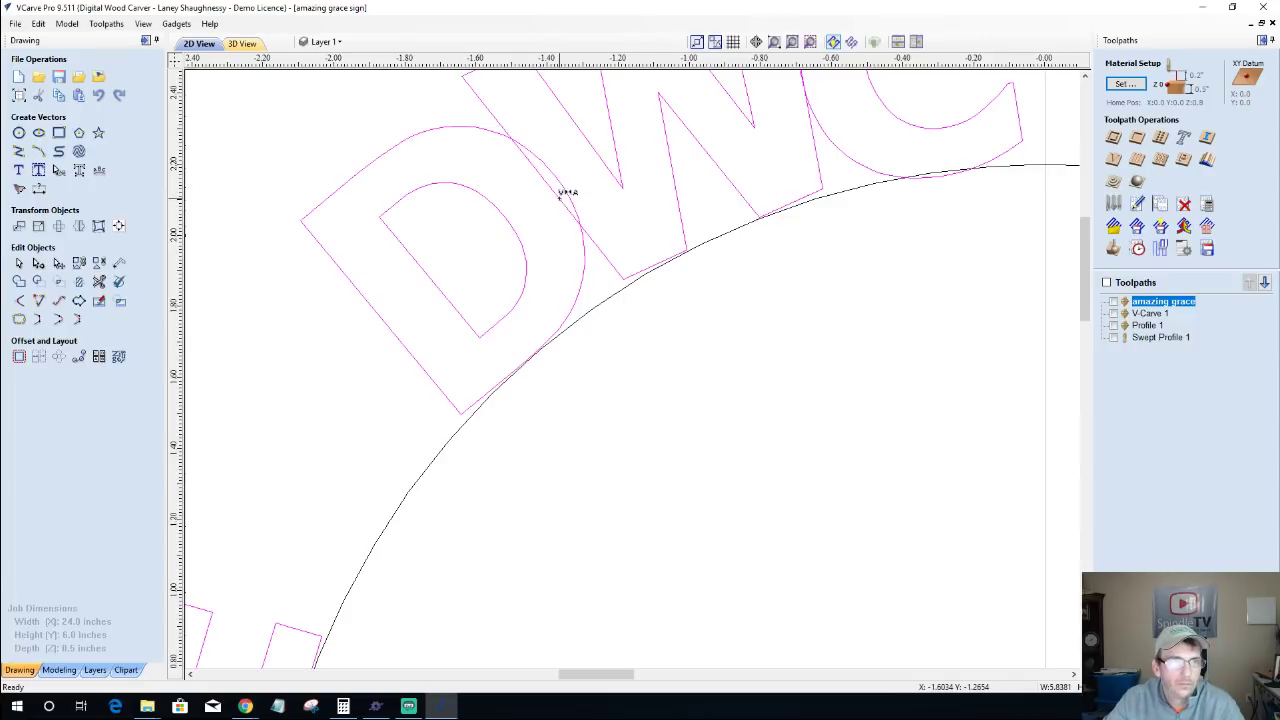
{"action": "left_click_drag", "start_coordinate": [563, 193], "coordinate": [565, 193]}
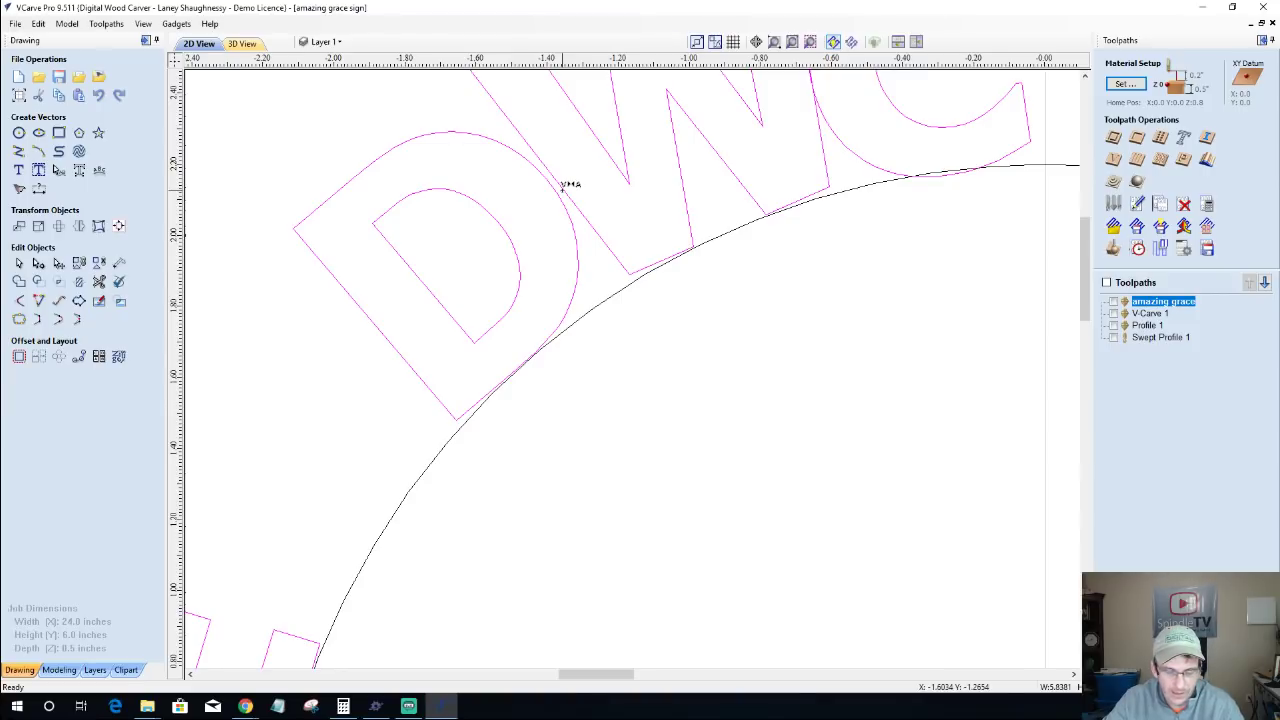
{"action": "left_click_drag", "start_coordinate": [565, 188], "coordinate": [563, 188]}
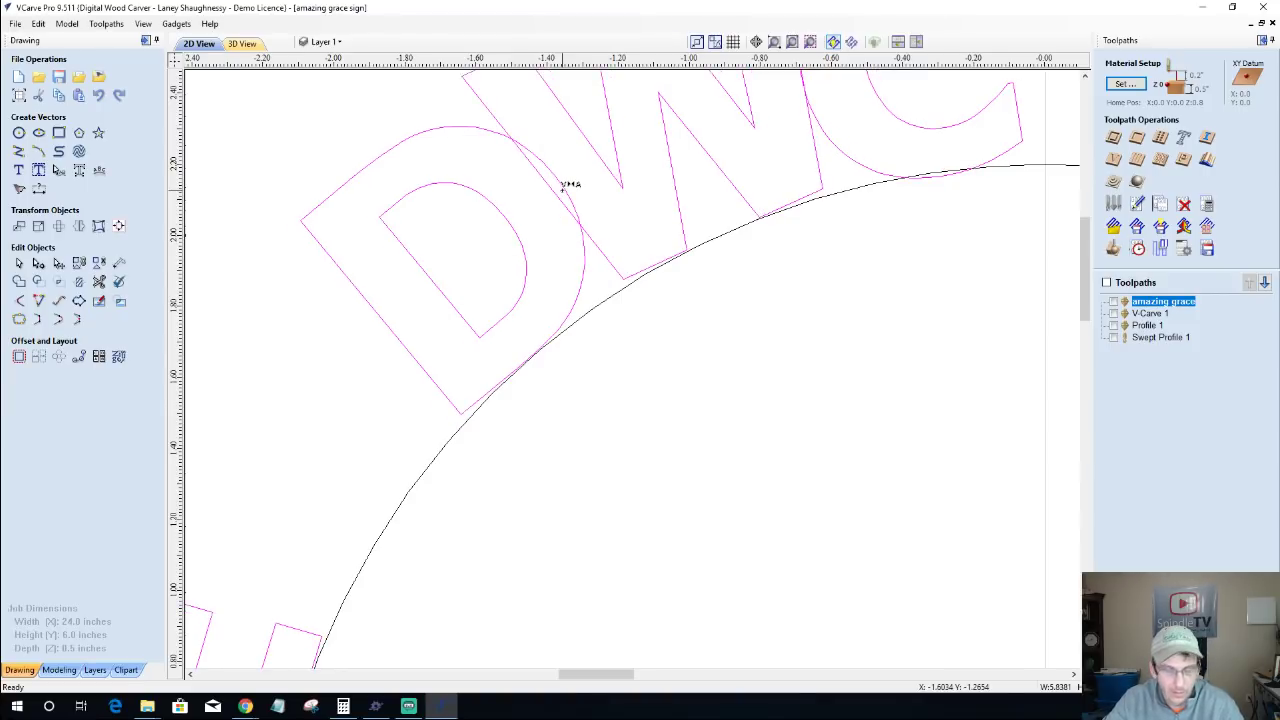
{"action": "left_click_drag", "start_coordinate": [563, 187], "coordinate": [564, 187]}
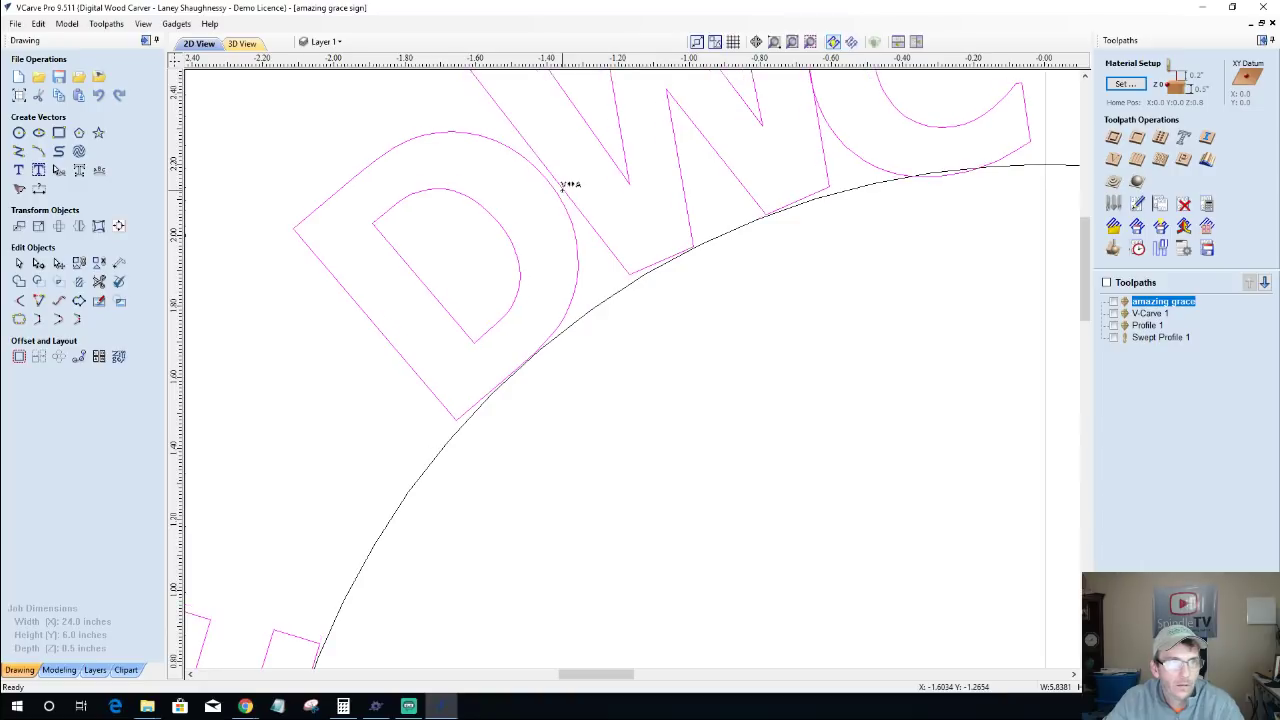
{"action": "scroll", "coordinate": [565, 186], "scroll_direction": "down", "scroll_amount": 2}
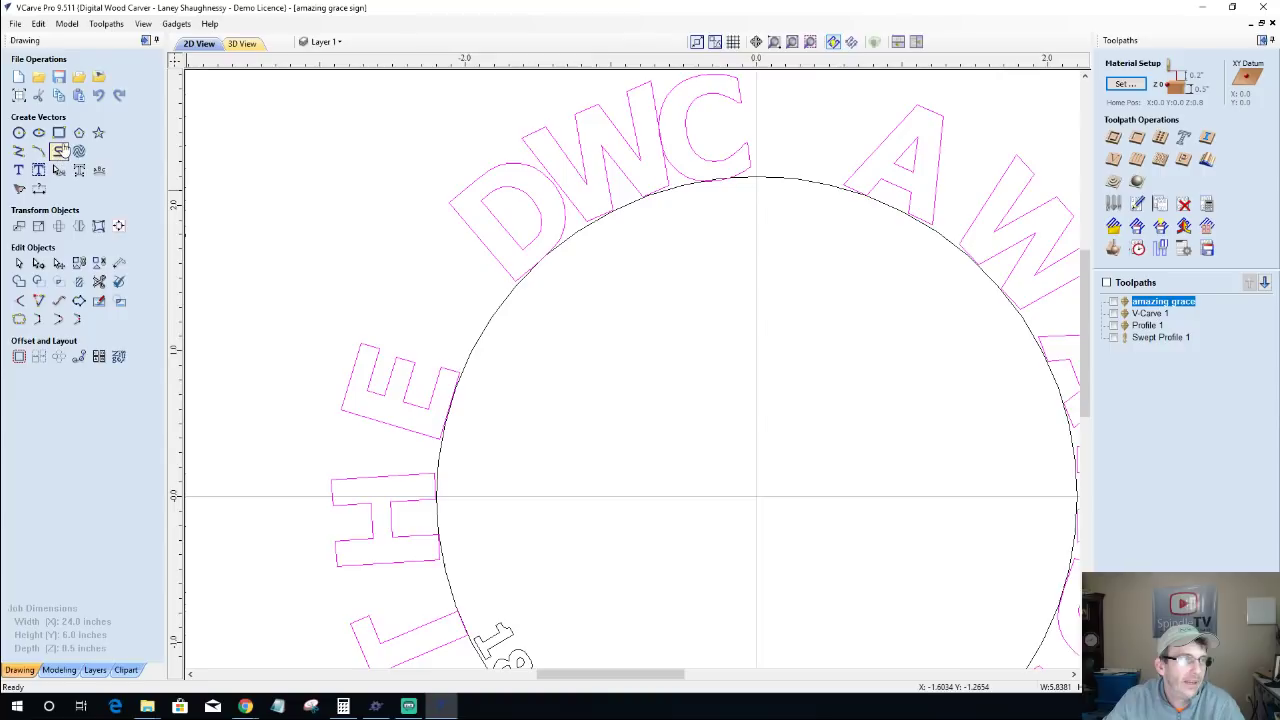
{"action": "left_click", "coordinate": [80, 172]}
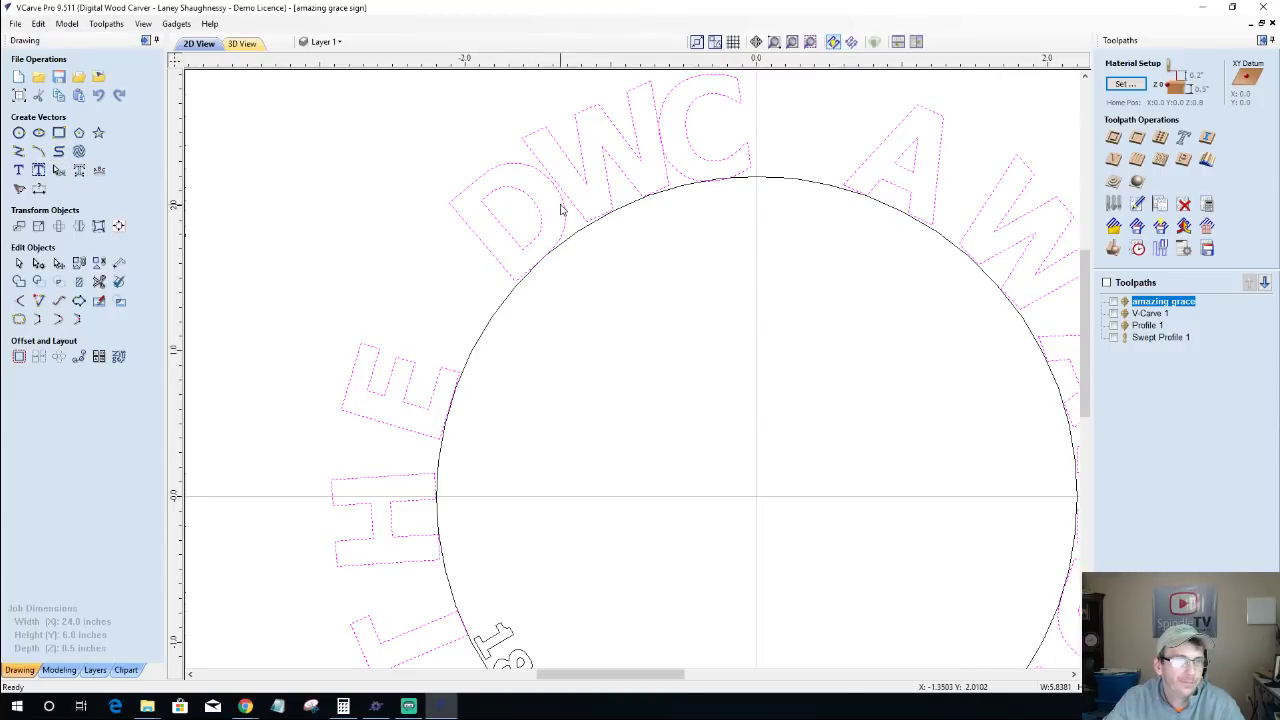
Step: Select only the D and nudge it into position with the arrow keys
{"action": "scroll", "coordinate": [566, 196], "scroll_direction": "up", "scroll_amount": 3}
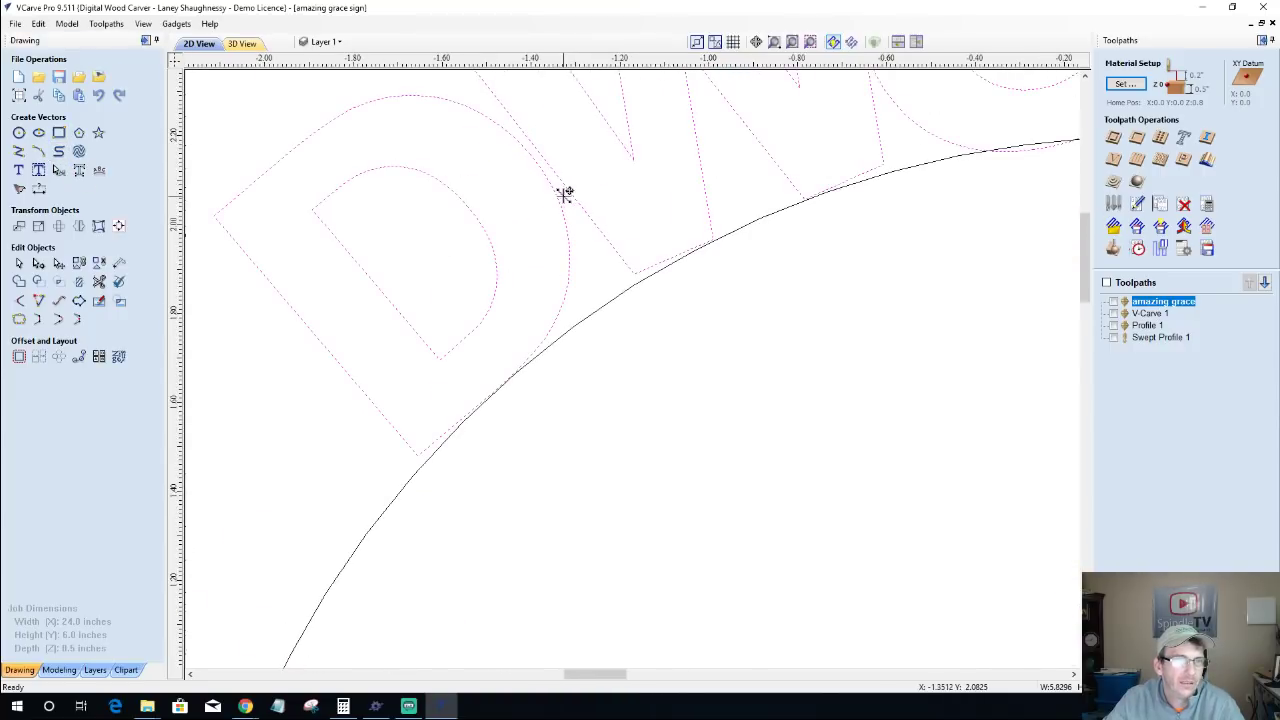
{"action": "left_click", "coordinate": [381, 238]}
{"action": "left_click_drag", "start_coordinate": [592, 304], "coordinate": [441, 277]}
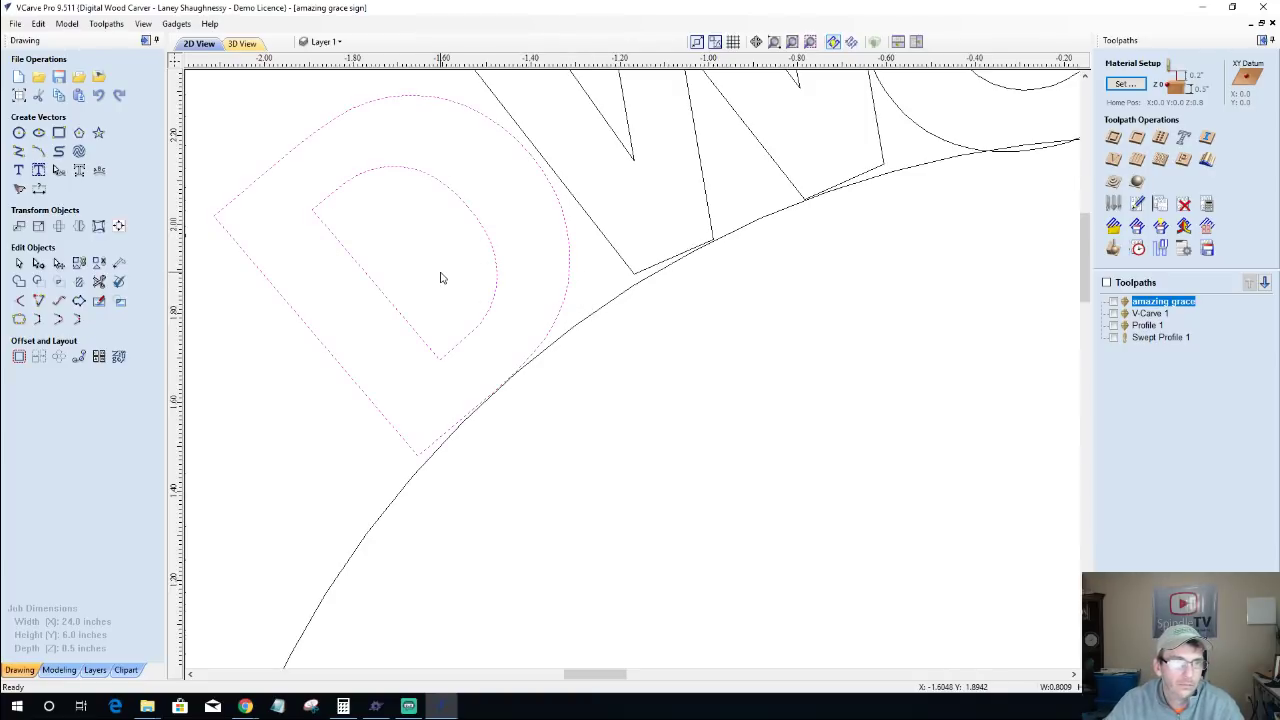
{"action": "key", "text": "Right"}
{"action": "key", "text": "Right"}
{"action": "key", "text": "Up"}
{"action": "key", "text": "Up"}
{"action": "key", "text": "Up"}
{"action": "key", "text": "Left"}
{"action": "key", "text": "Down"}
{"action": "key", "text": "Down"}
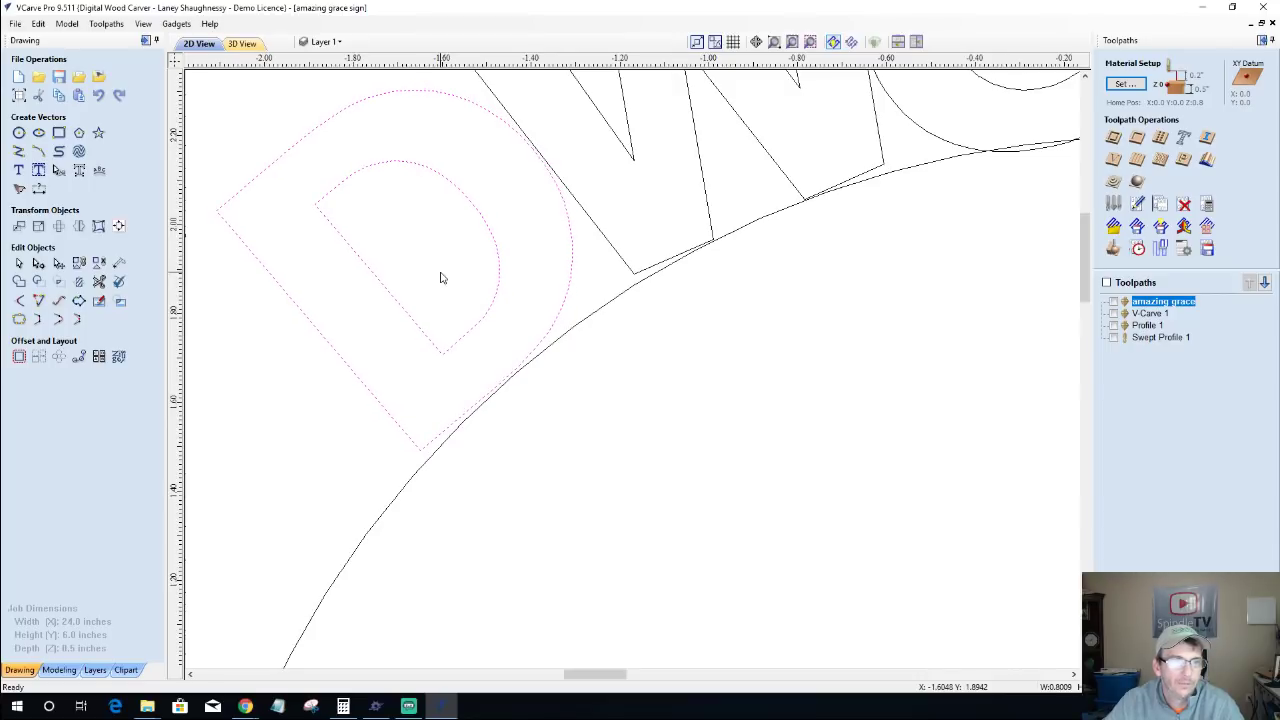
{"action": "left_click", "coordinate": [443, 257]}
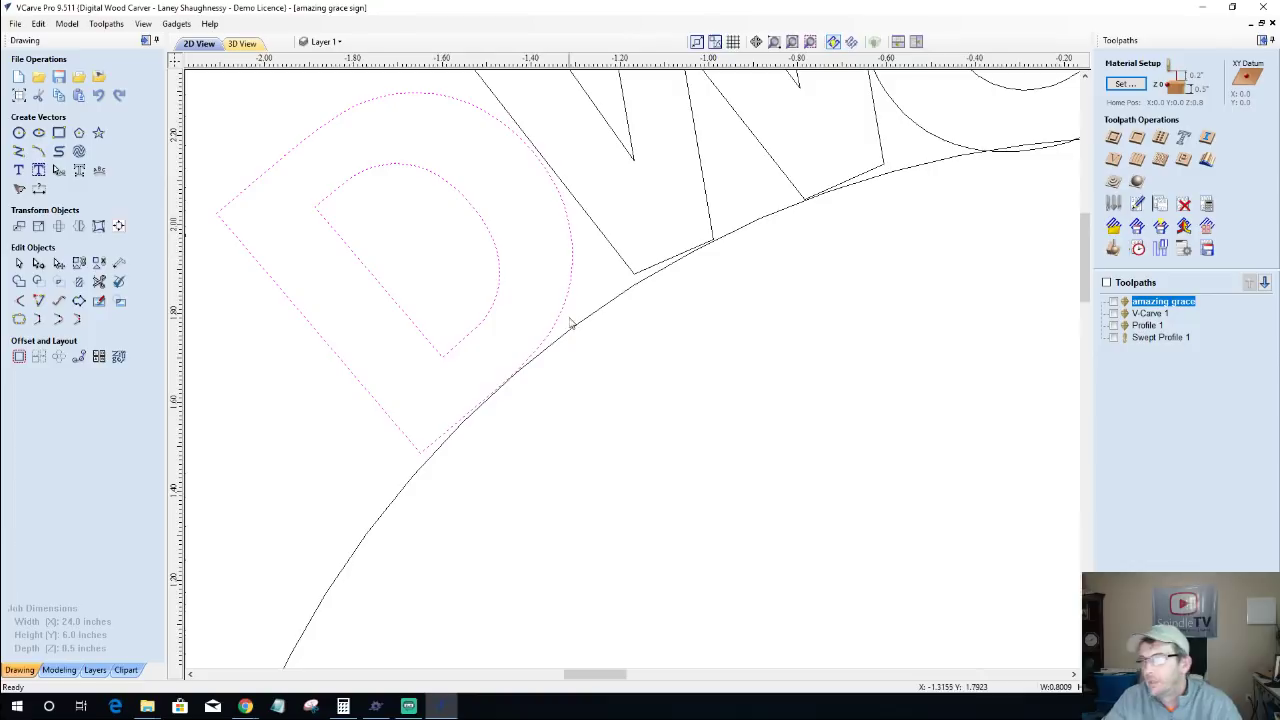
{"action": "scroll", "coordinate": [646, 359], "scroll_direction": "down", "scroll_amount": 6}
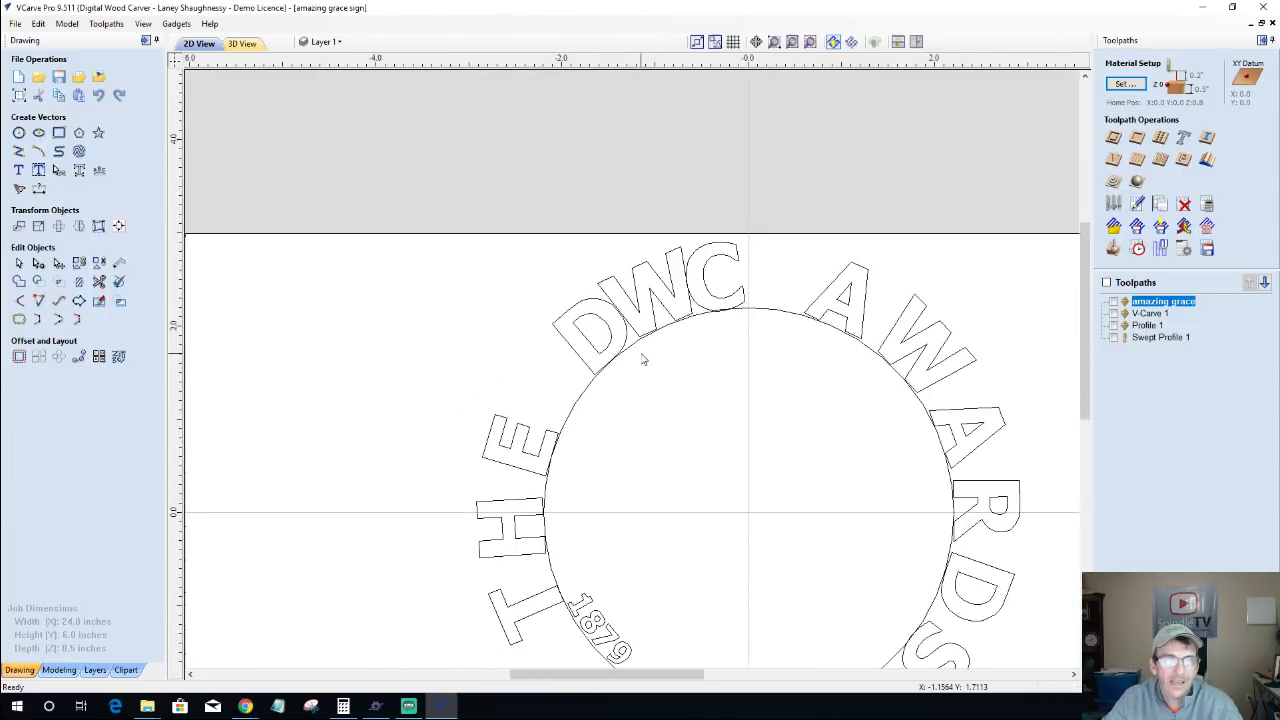
{"action": "scroll", "coordinate": [571, 186], "scroll_direction": "down", "scroll_amount": 5}
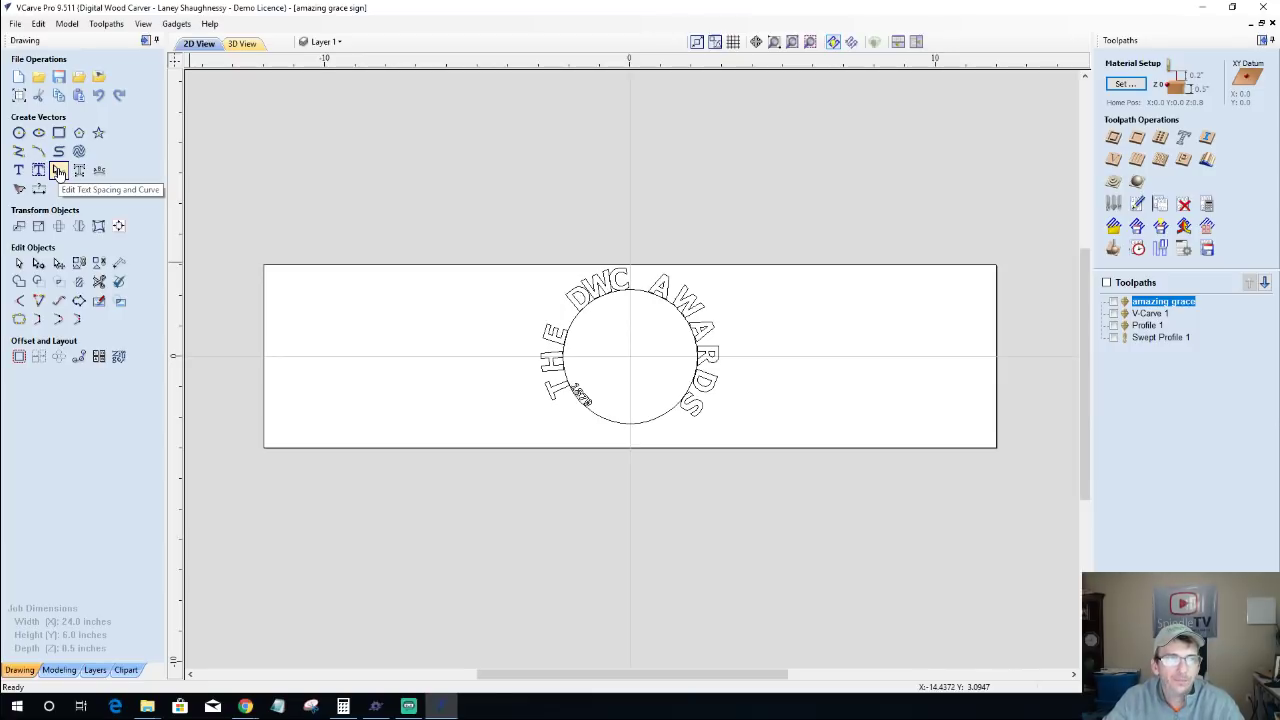
{"action": "left_click", "coordinate": [555, 340]}
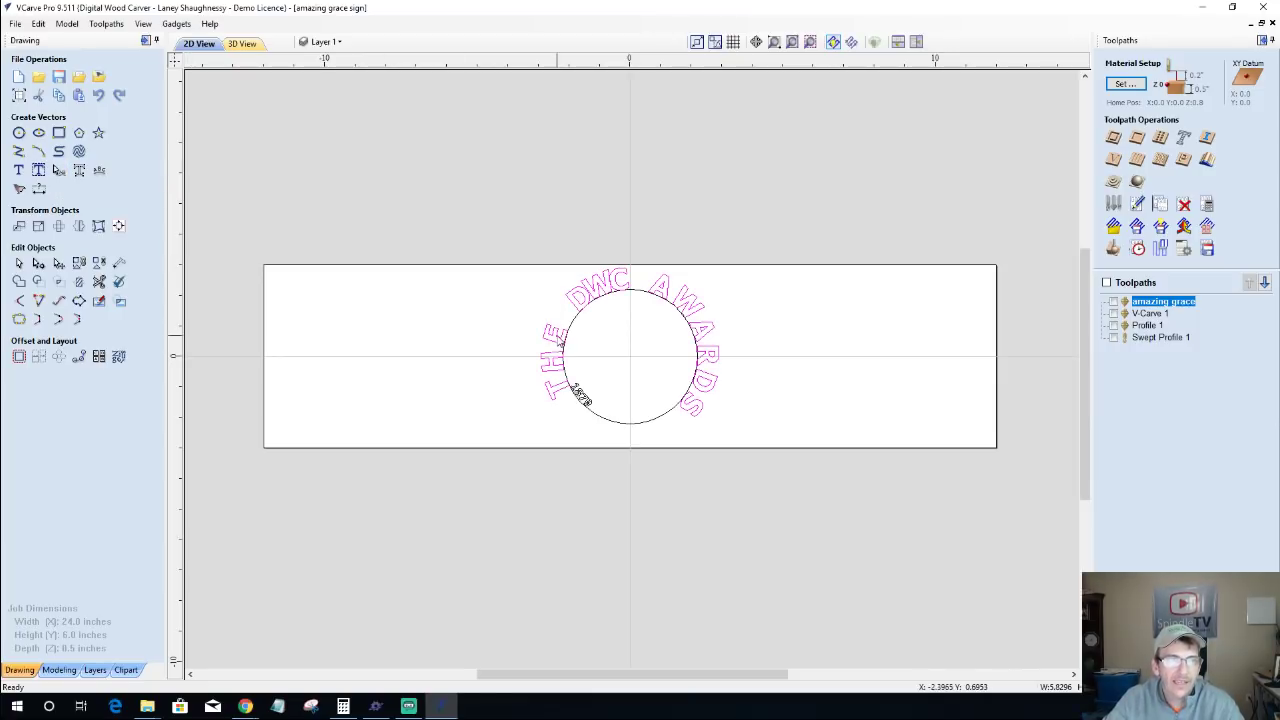
{"action": "scroll", "coordinate": [682, 292], "scroll_direction": "up", "scroll_amount": 2}
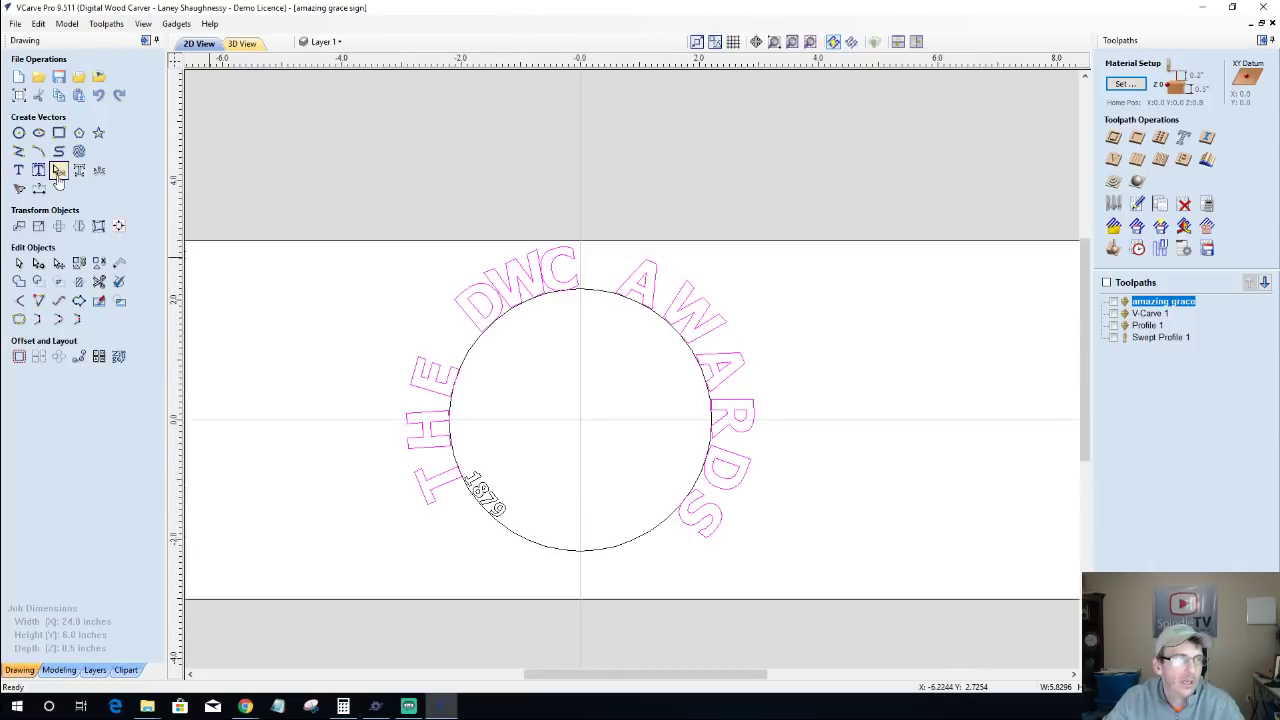
{"action": "left_click", "coordinate": [59, 173]}
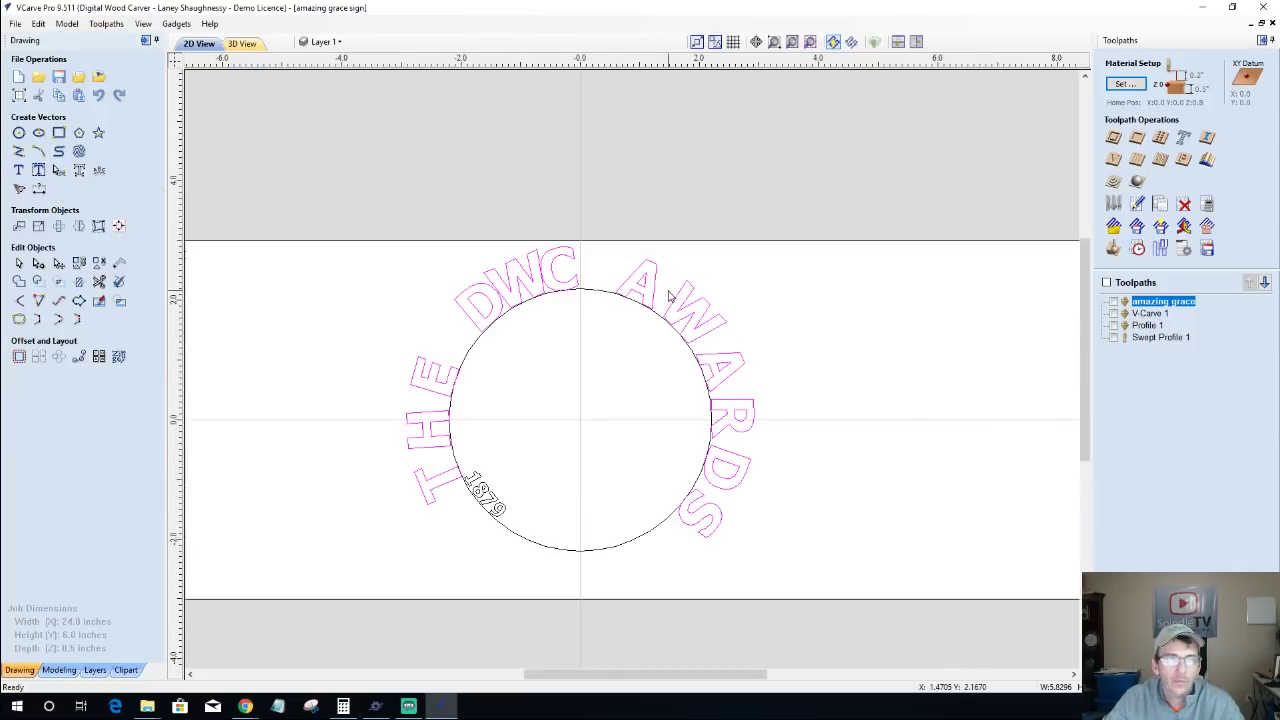
{"action": "left_click", "coordinate": [655, 303]}
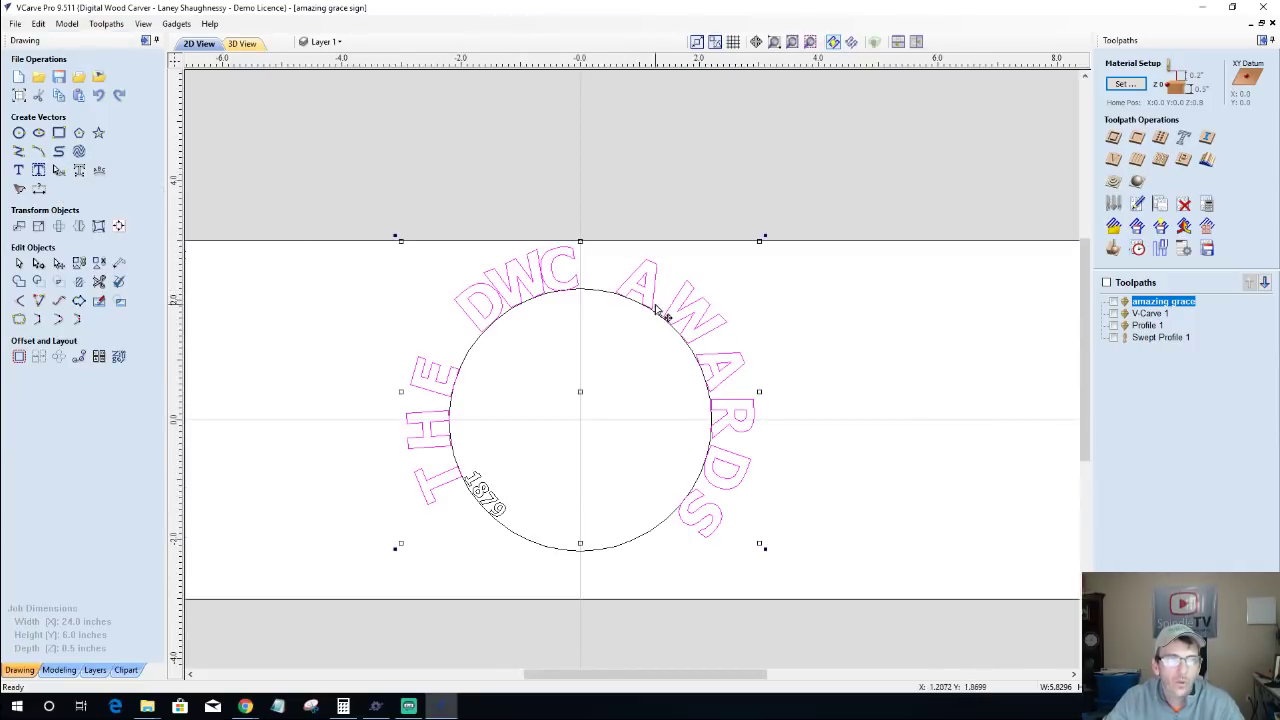
{"action": "left_click", "coordinate": [59, 171]}
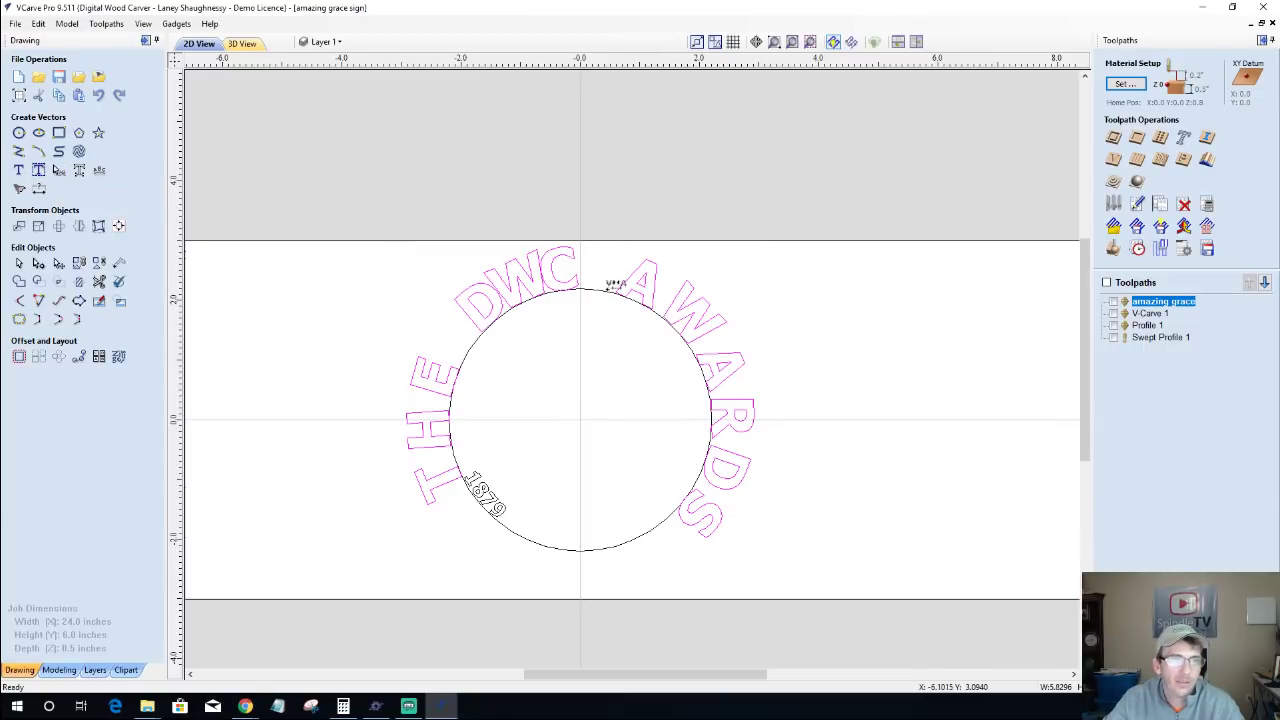
{"action": "left_click_drag", "start_coordinate": [675, 290], "coordinate": [709, 337]}
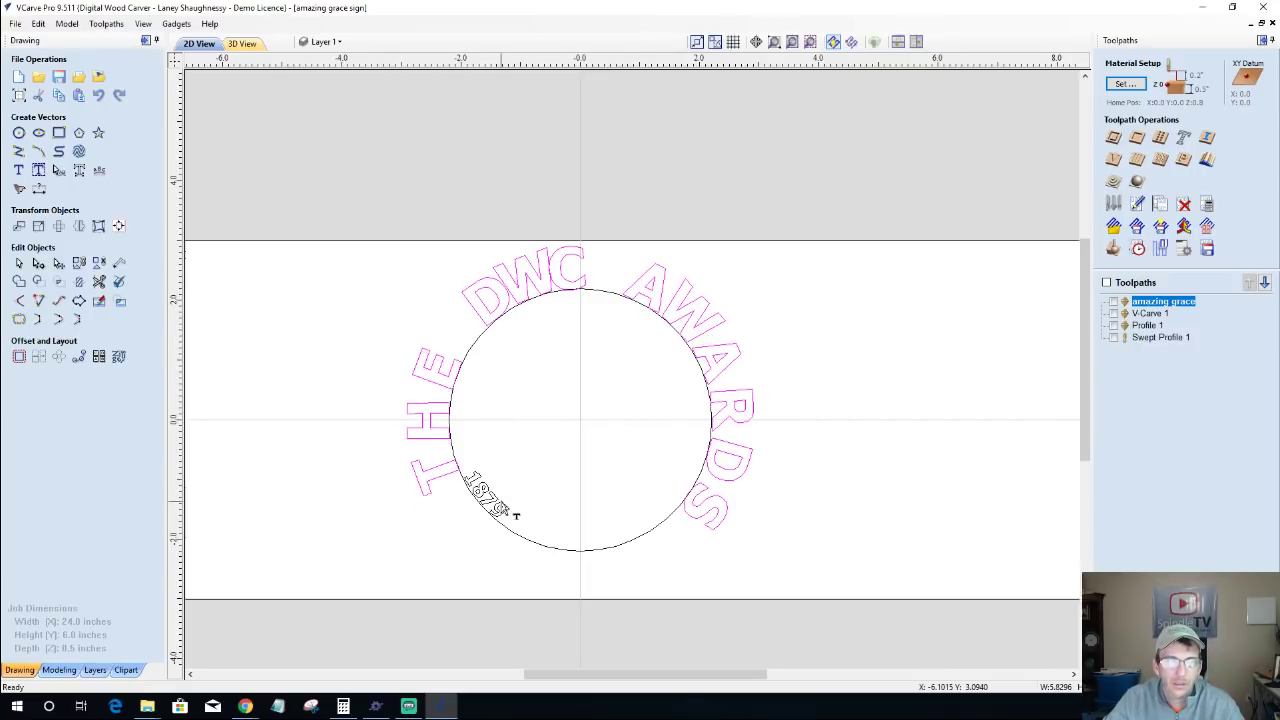
{"action": "scroll", "coordinate": [459, 535], "scroll_direction": "up", "scroll_amount": 3}
{"action": "scroll", "coordinate": [466, 524], "scroll_direction": "down", "scroll_amount": 3}
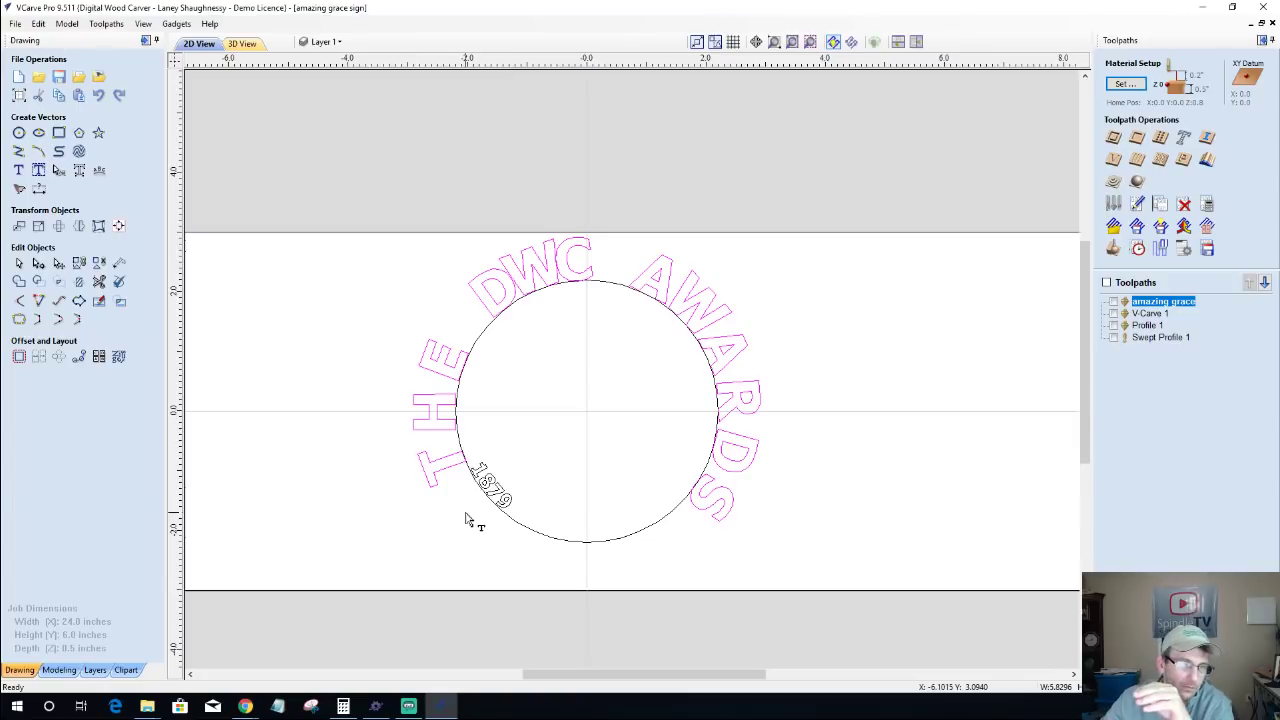
{"action": "scroll", "coordinate": [479, 486], "scroll_direction": "up", "scroll_amount": 5}
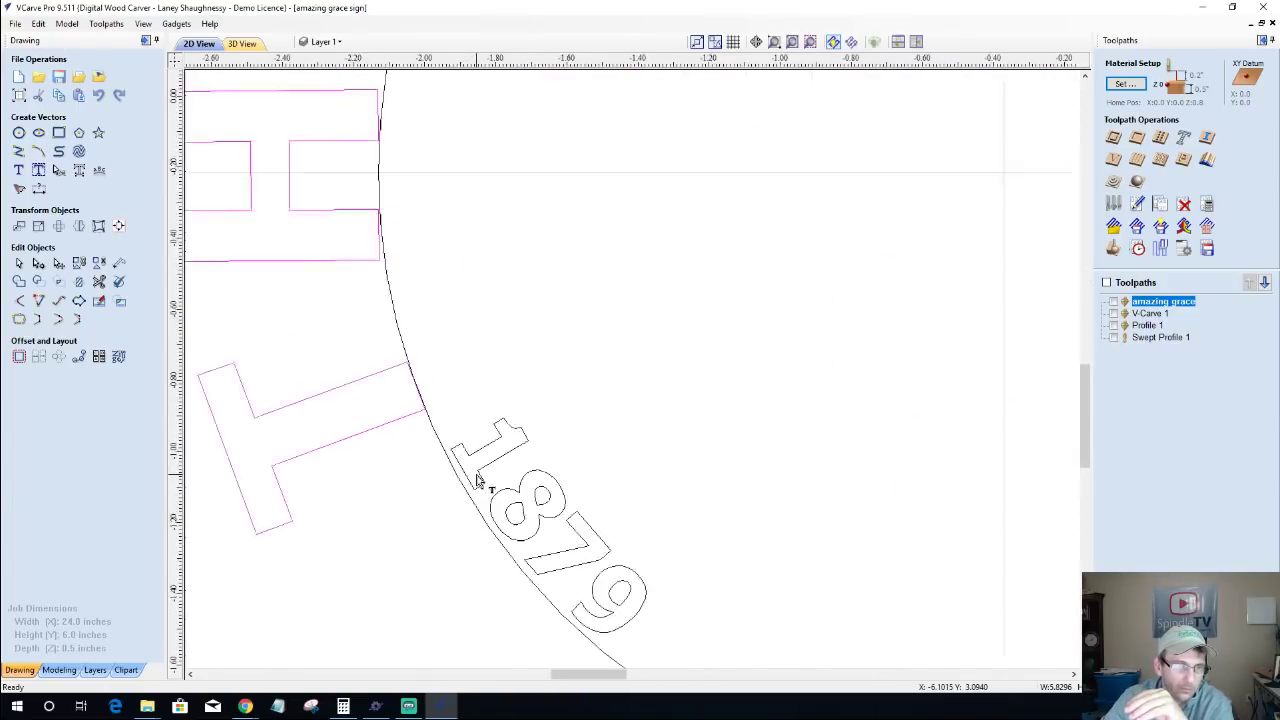
{"action": "scroll", "coordinate": [479, 484], "scroll_direction": "down", "scroll_amount": 7}
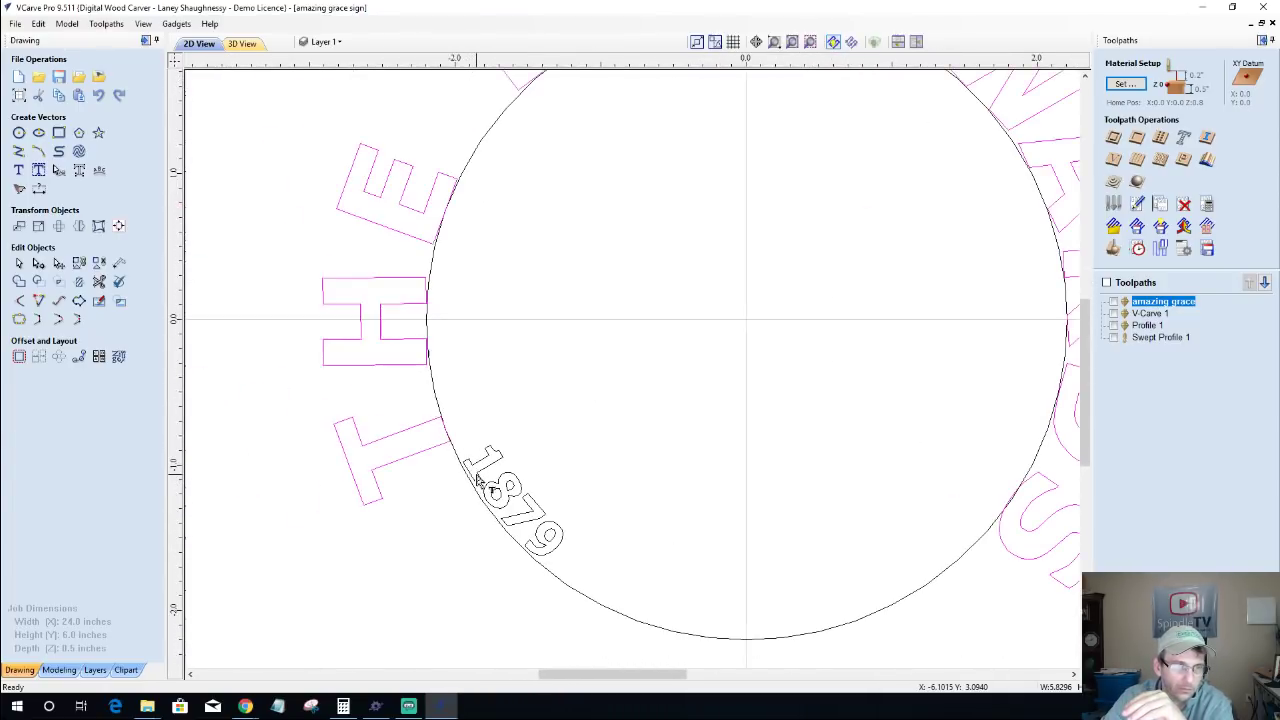
{"action": "scroll", "coordinate": [479, 484], "scroll_direction": "down", "scroll_amount": 1}
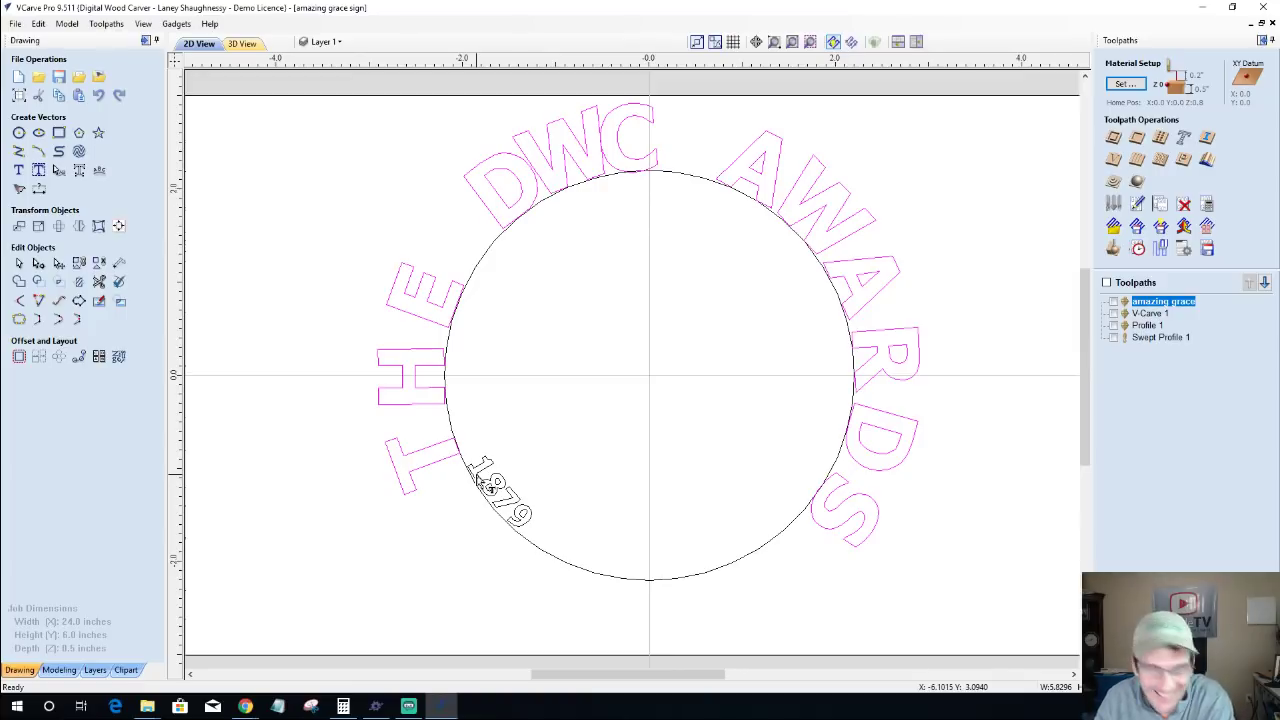
{"action": "scroll", "coordinate": [465, 522], "scroll_direction": "up", "scroll_amount": 3}
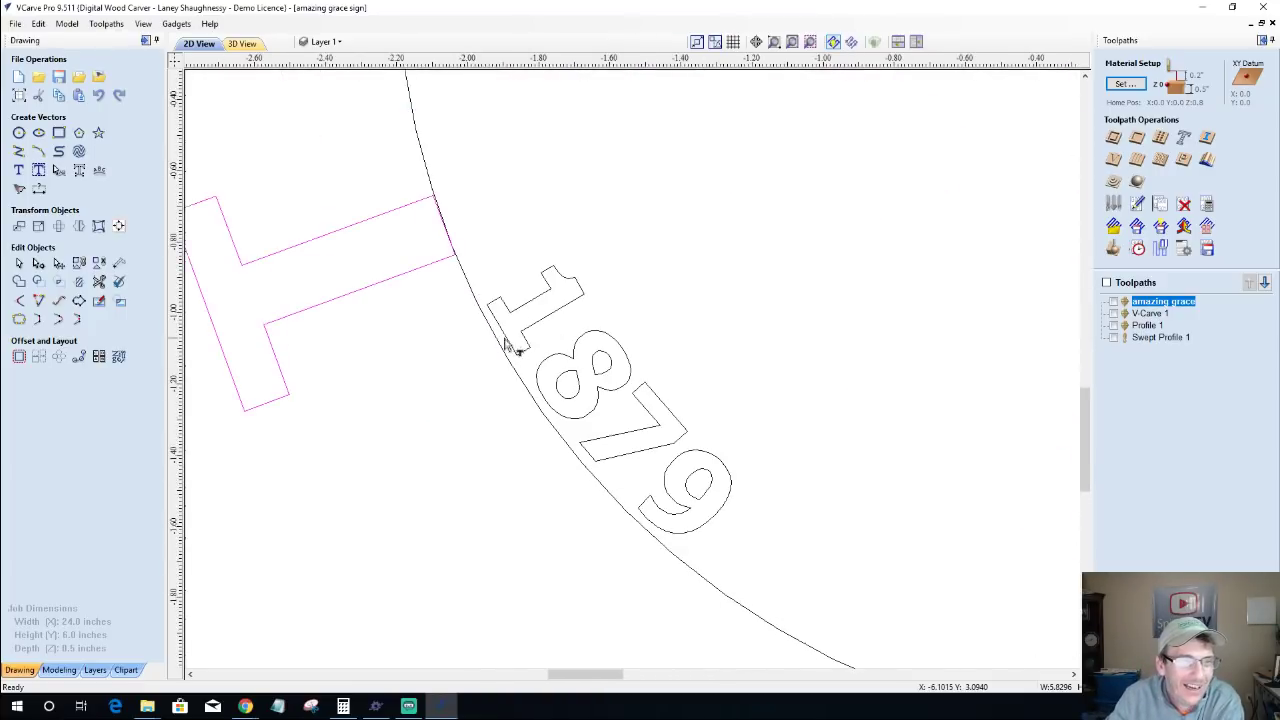
{"action": "scroll", "coordinate": [505, 343], "scroll_direction": "up", "scroll_amount": 3}
{"action": "scroll", "coordinate": [500, 343], "scroll_direction": "down", "scroll_amount": 2}
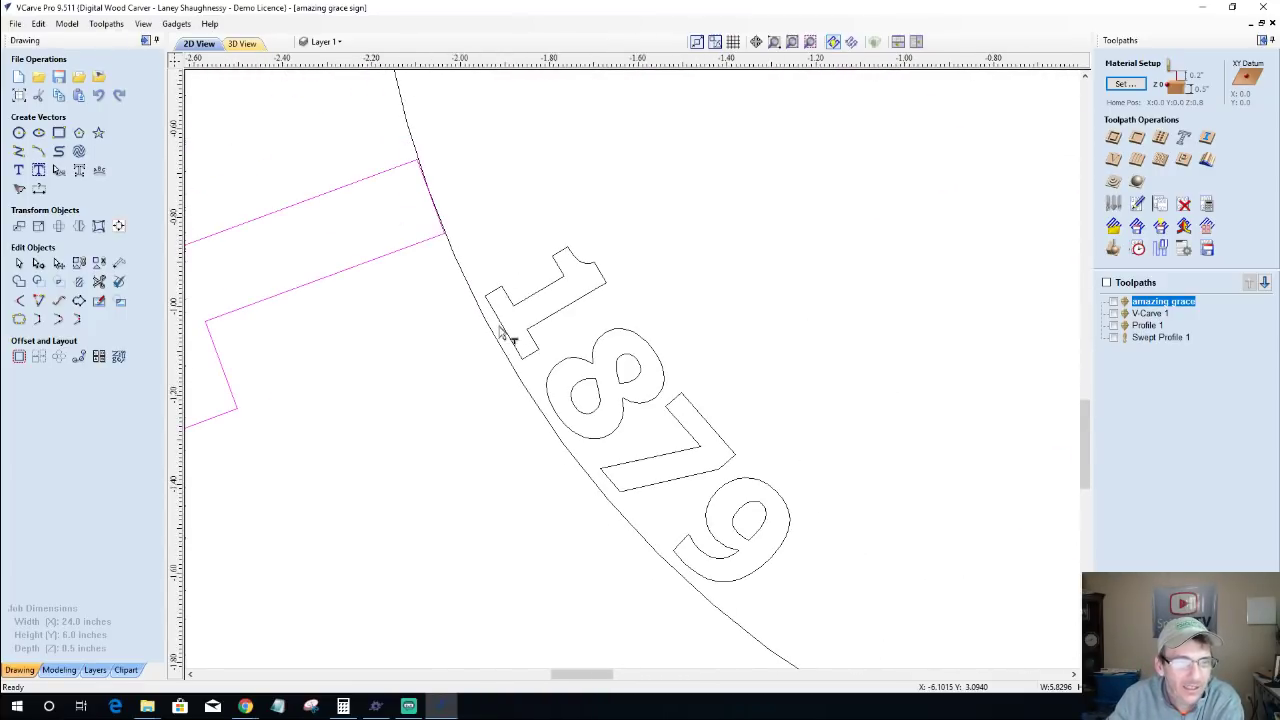
{"action": "scroll", "coordinate": [465, 328], "scroll_direction": "up", "scroll_amount": 1}
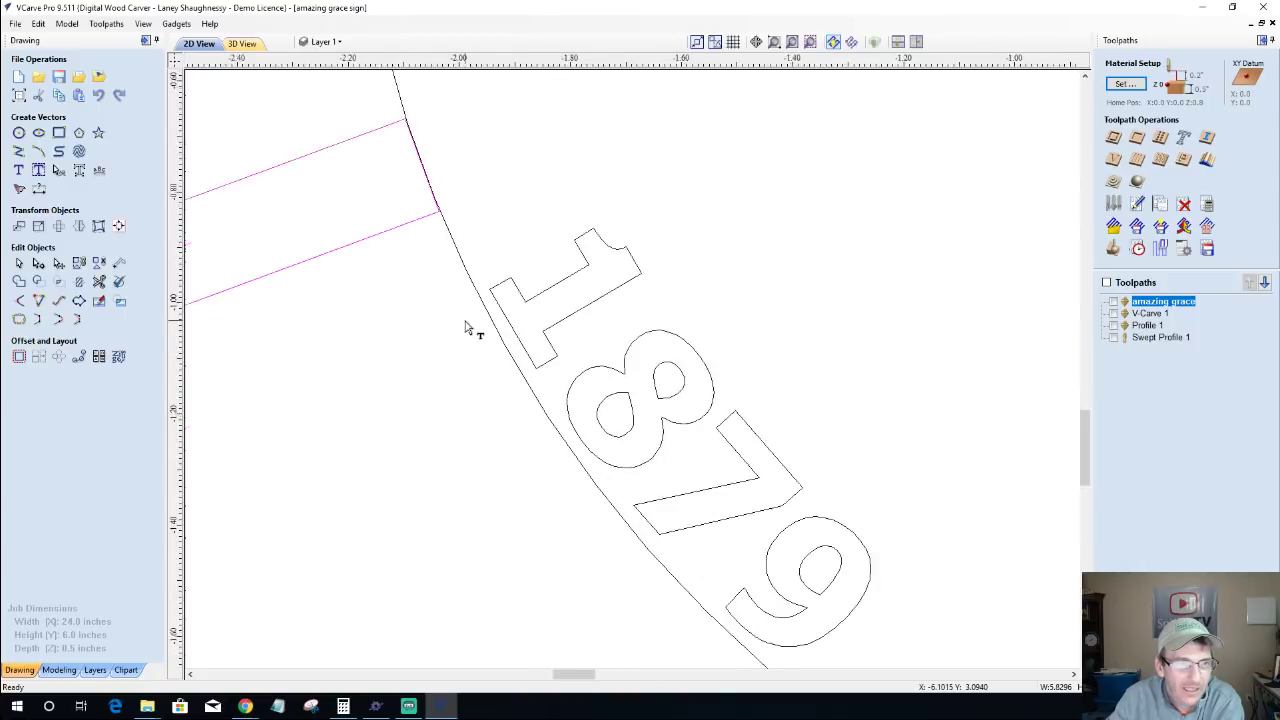
{"action": "scroll", "coordinate": [465, 328], "scroll_direction": "up", "scroll_amount": 1}
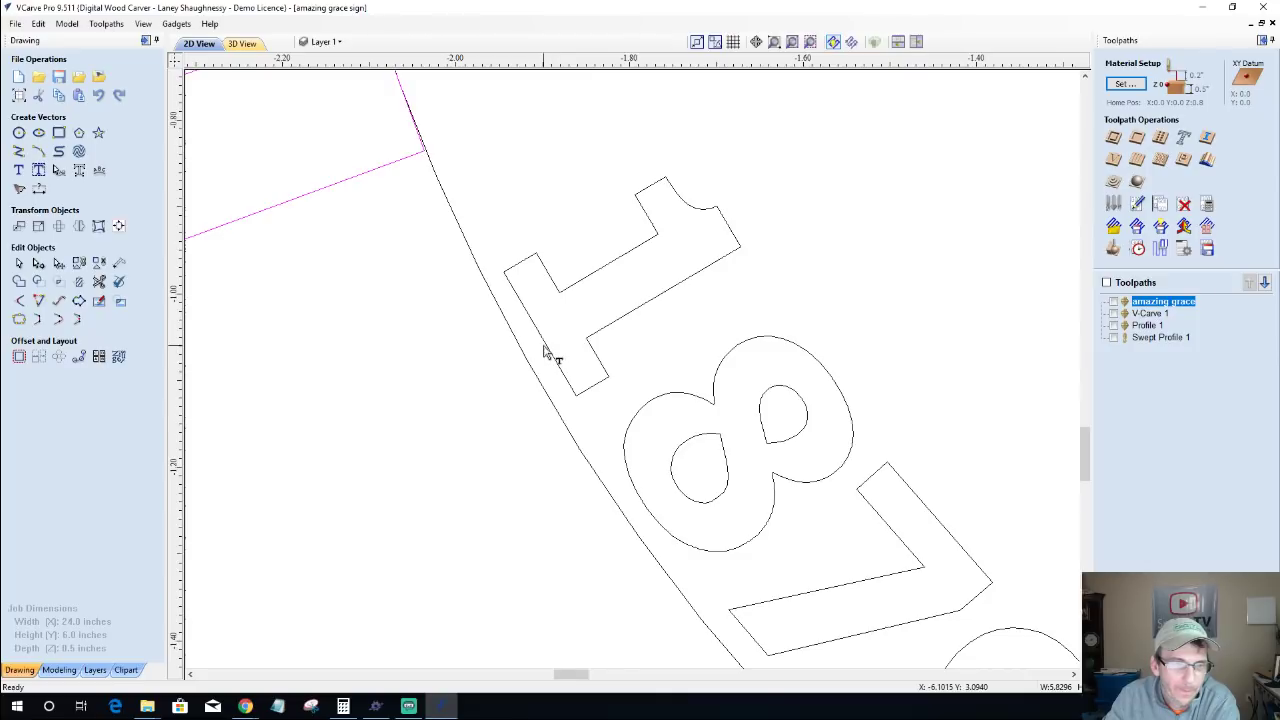
{"action": "scroll", "coordinate": [545, 352], "scroll_direction": "down", "scroll_amount": 5}
{"action": "scroll", "coordinate": [545, 352], "scroll_direction": "up", "scroll_amount": 3}
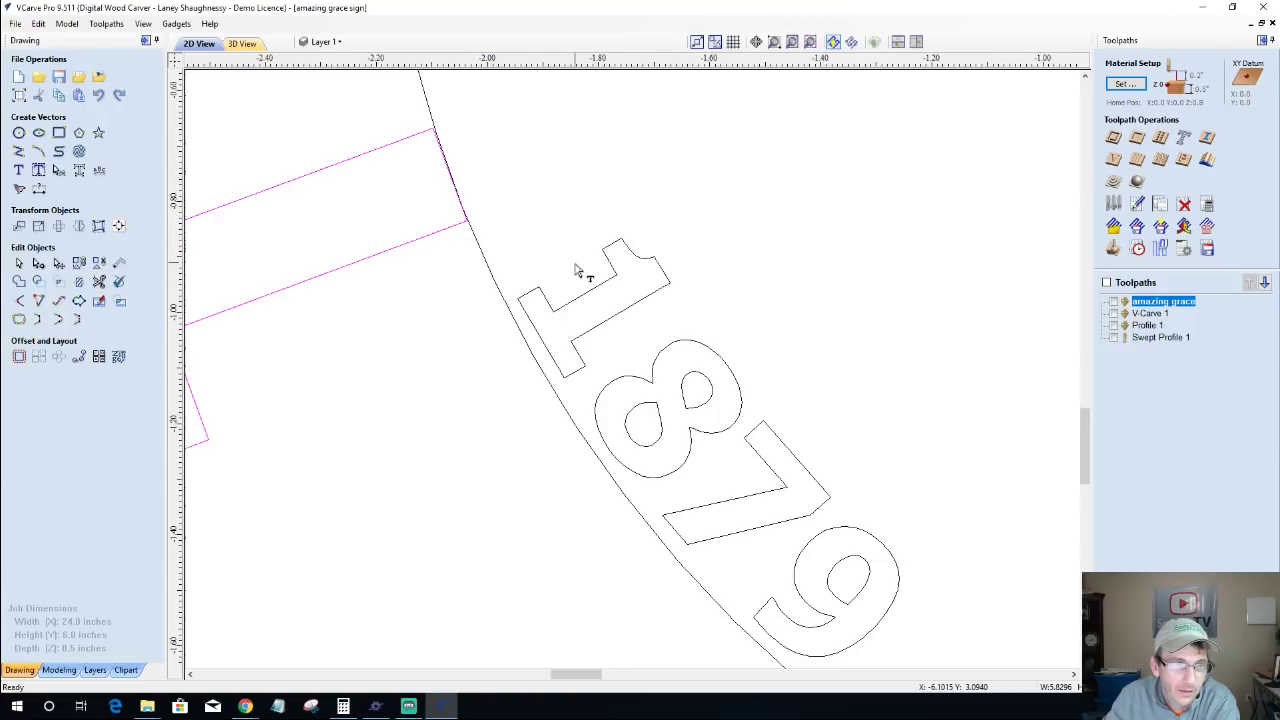
{"action": "left_click", "coordinate": [724, 428]}
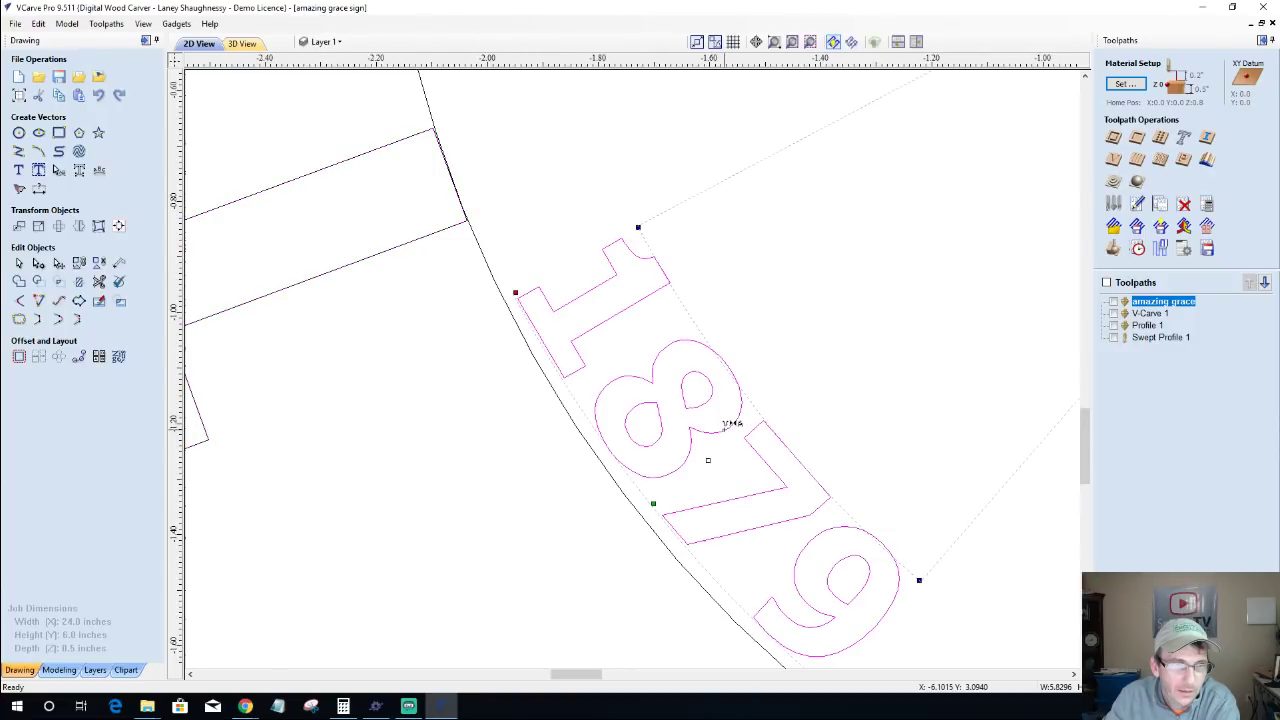
Step: Rotate 1879 about the circle's centre so it follows the edge below THE
{"action": "scroll", "coordinate": [676, 370], "scroll_direction": "down", "scroll_amount": 6}
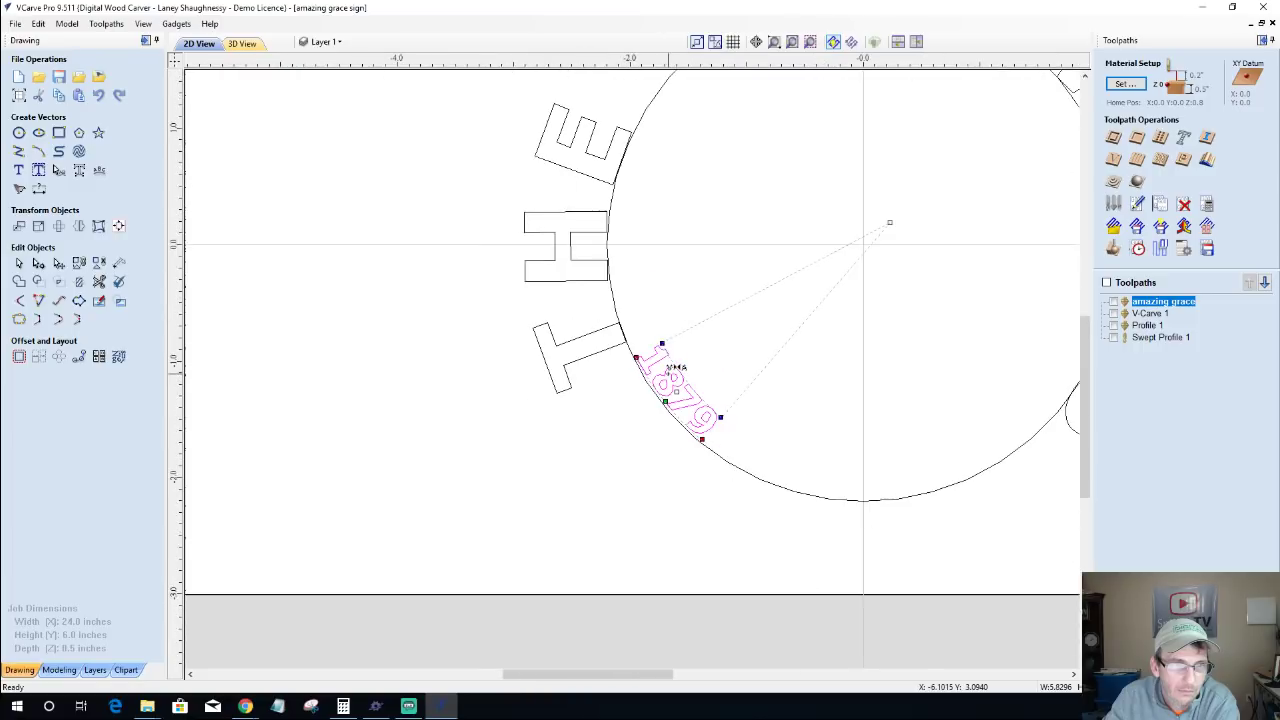
{"action": "mouse_move", "coordinate": [889, 221]}
{"action": "left_mouse_down"}
{"action": "mouse_move", "coordinate": [794, 200]}
{"action": "mouse_move", "coordinate": [920, 213]}
{"action": "mouse_move", "coordinate": [901, 217]}
{"action": "left_mouse_up"}
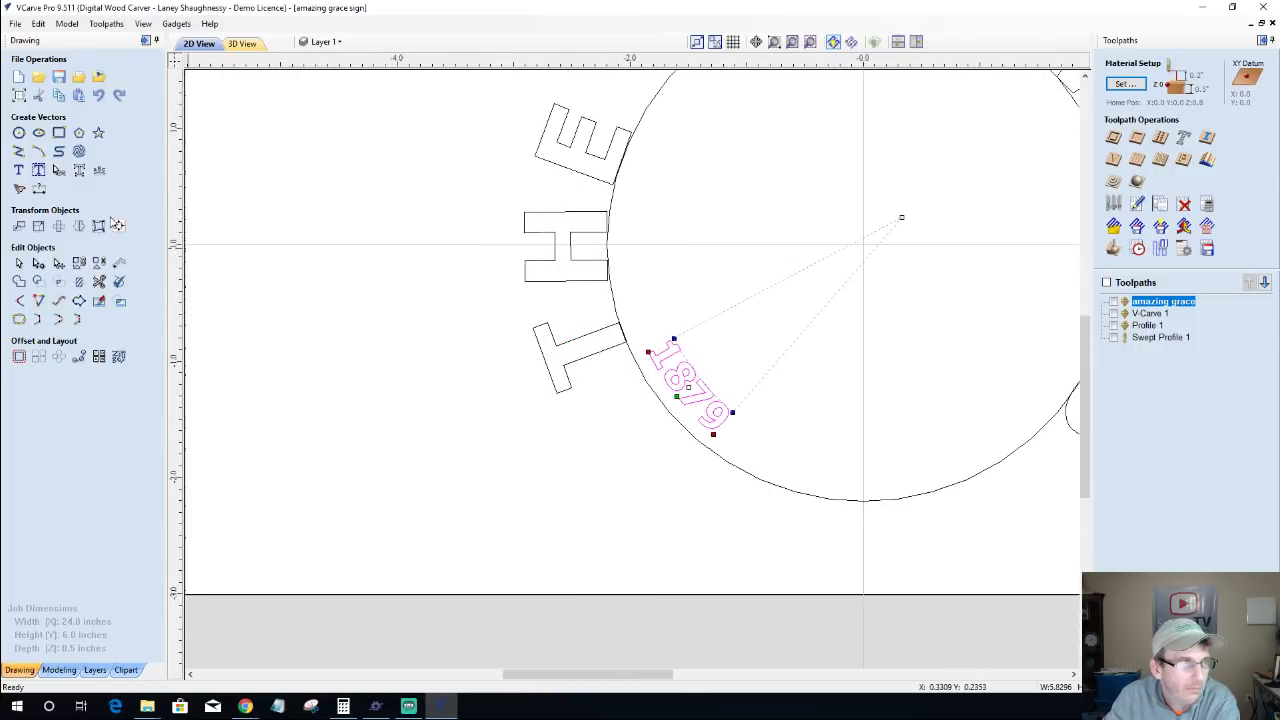
{"action": "left_click", "coordinate": [57, 228]}
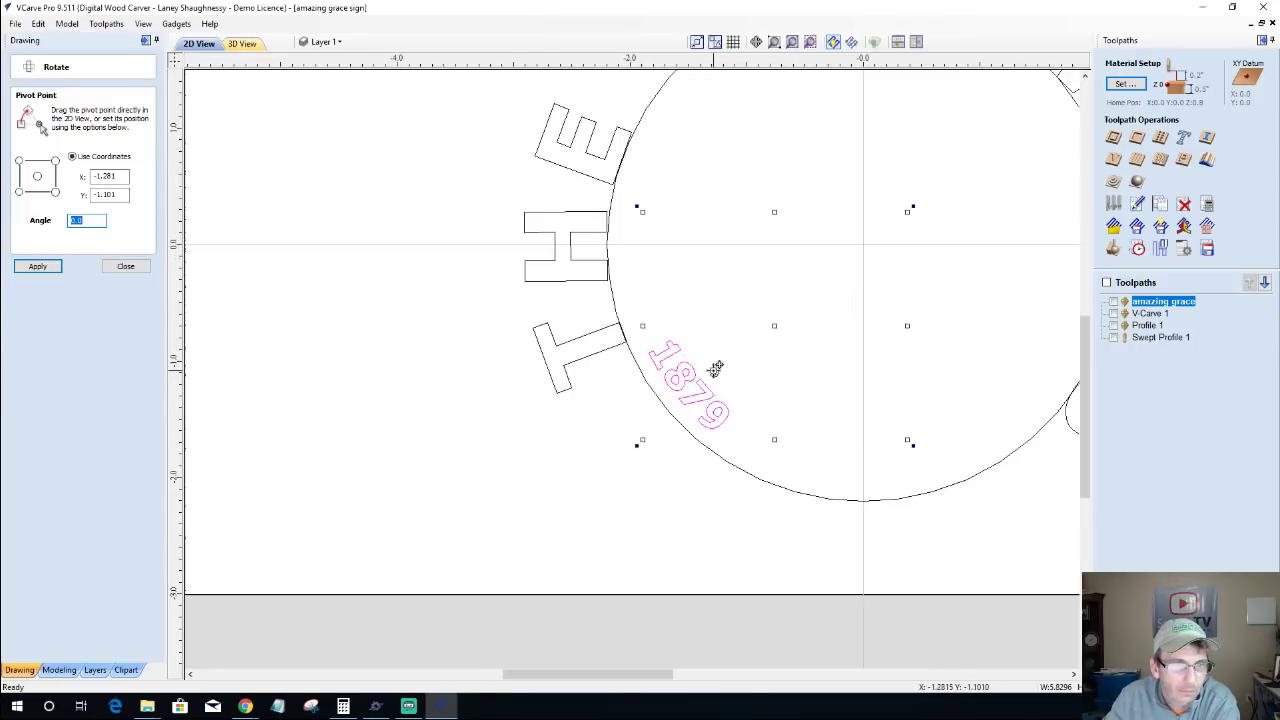
{"action": "mouse_move", "coordinate": [714, 370]}
{"action": "left_mouse_down"}
{"action": "mouse_move", "coordinate": [877, 274]}
{"action": "mouse_move", "coordinate": [907, 212]}
{"action": "left_mouse_up"}
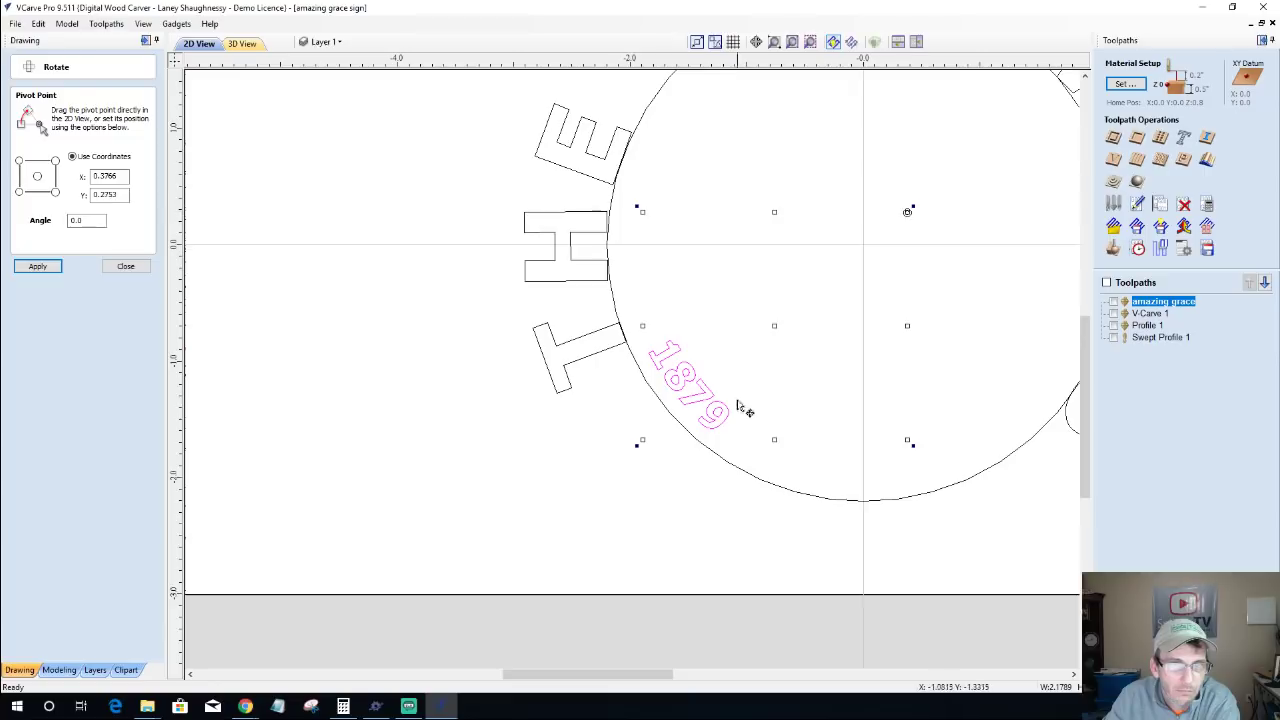
{"action": "left_click_drag", "start_coordinate": [634, 440], "coordinate": [663, 345]}
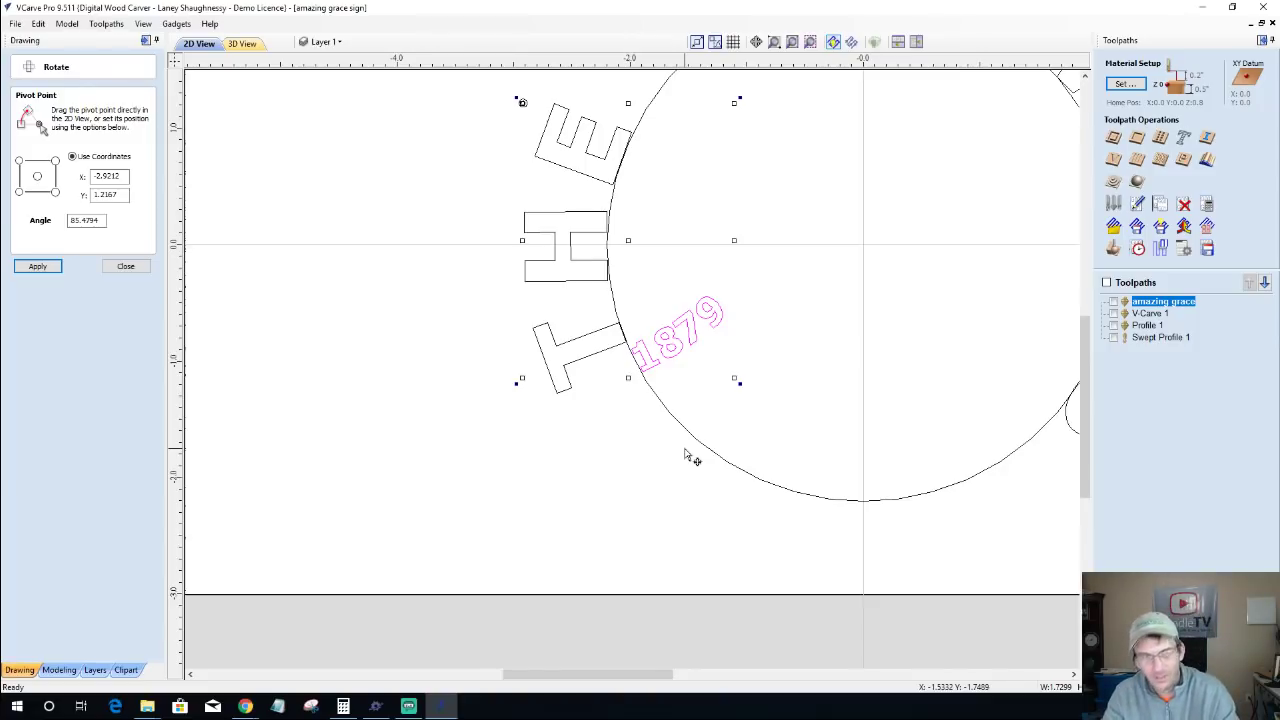
{"action": "key", "text": "Return"}
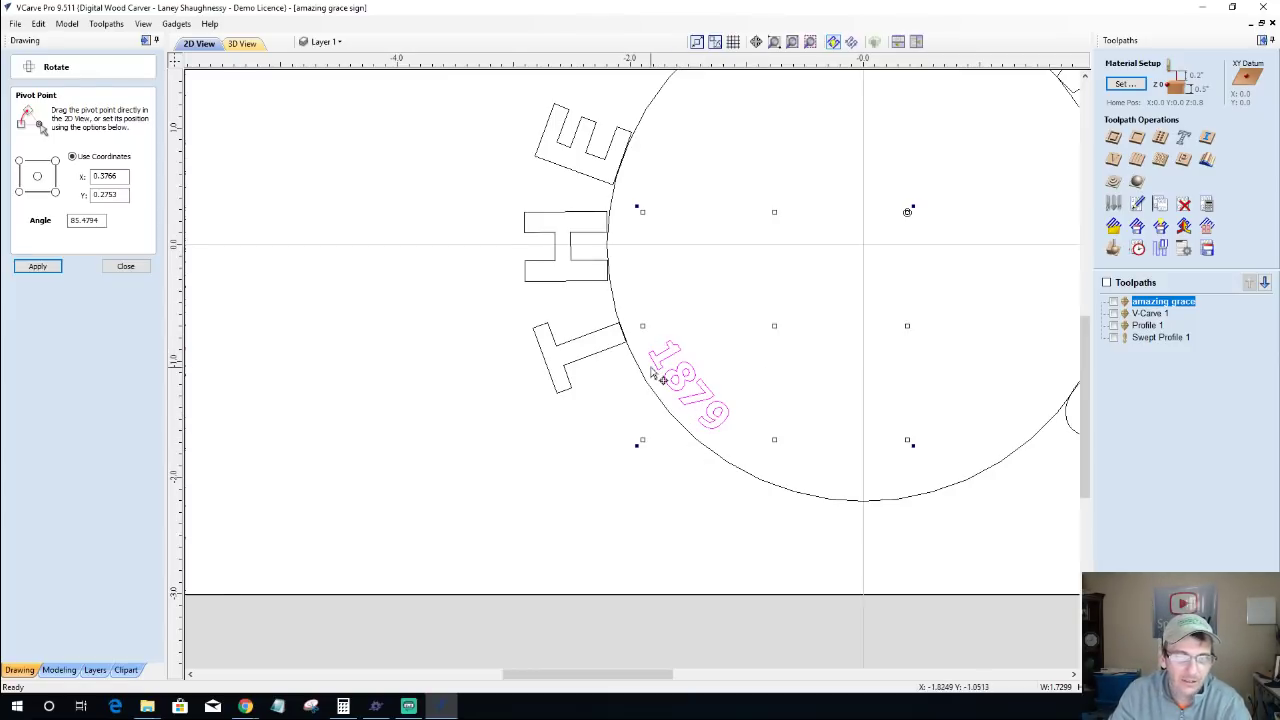
Step: Nudge the rotated 1879 into place on the circle's edge and finish rotating
{"action": "scroll", "coordinate": [651, 372], "scroll_direction": "up", "scroll_amount": 2}
{"action": "scroll", "coordinate": [651, 372], "scroll_direction": "down", "scroll_amount": 4}
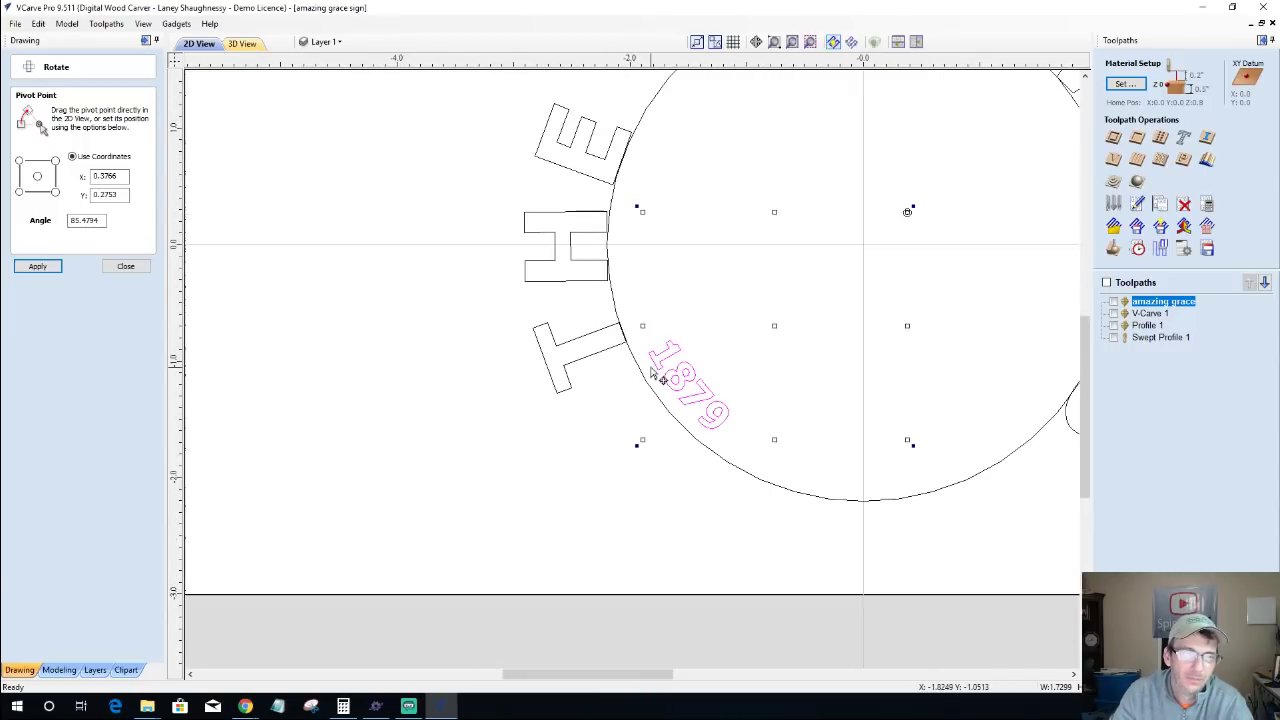
{"action": "scroll", "coordinate": [663, 378], "scroll_direction": "down", "scroll_amount": 2}
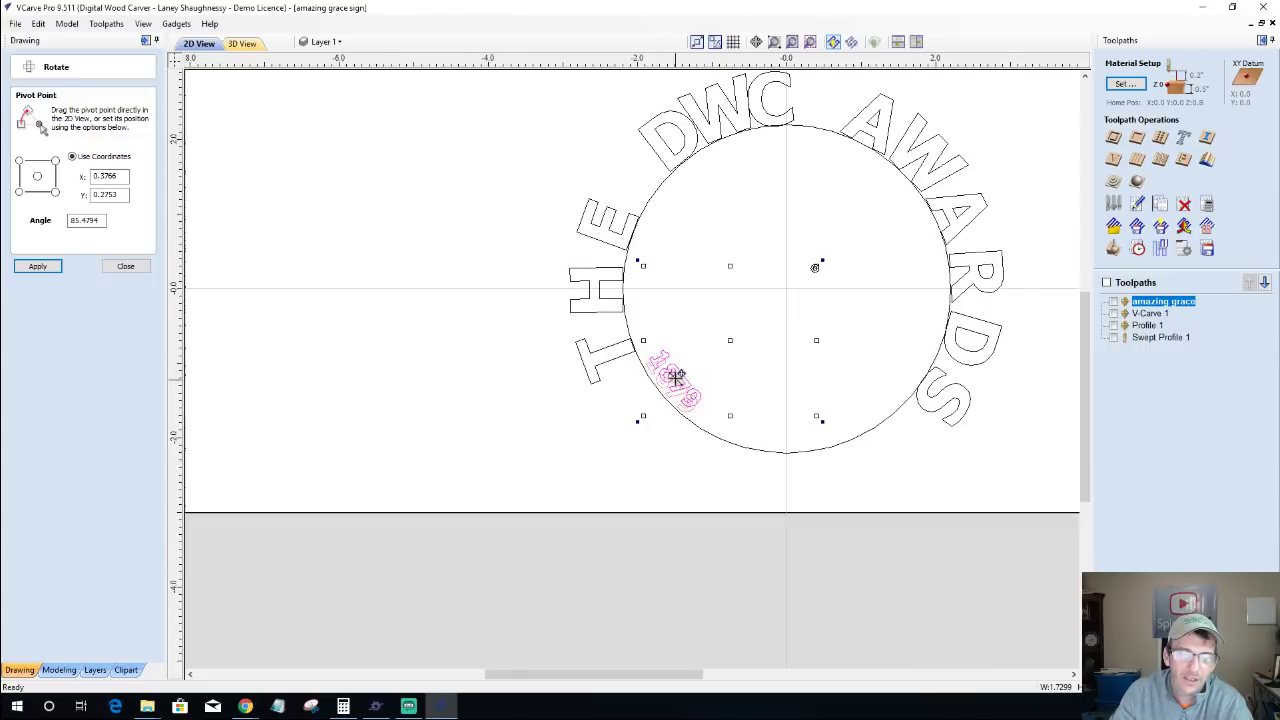
{"action": "left_click_drag", "start_coordinate": [678, 374], "coordinate": [675, 377]}
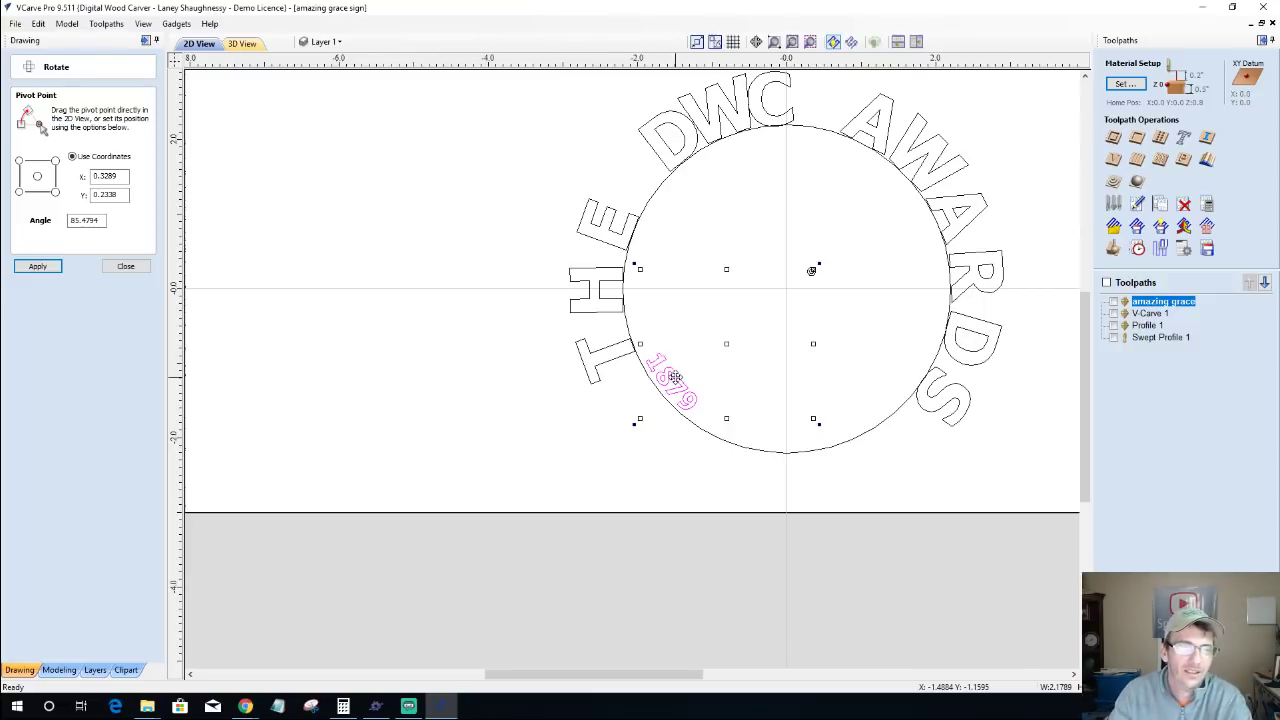
{"action": "left_click", "coordinate": [125, 266]}
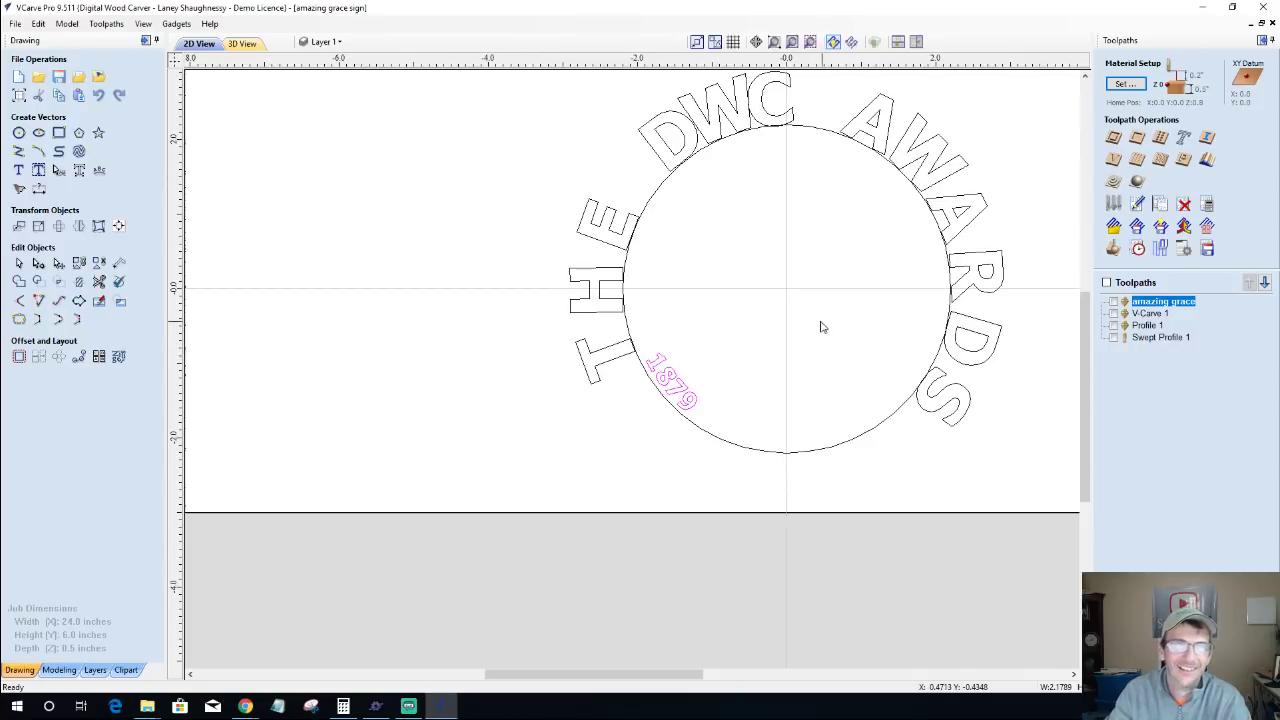
{"action": "scroll", "coordinate": [811, 335], "scroll_direction": "down", "scroll_amount": 1}
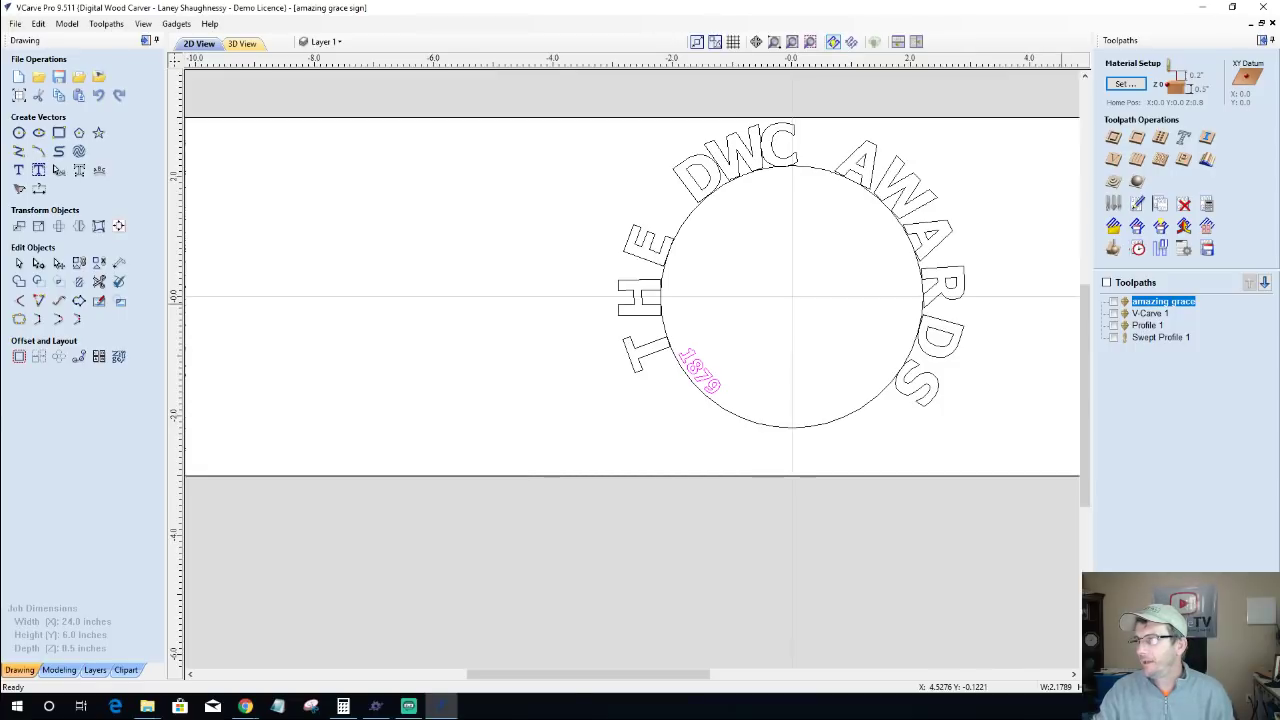
{"action": "key", "text": "alt+Tab"}
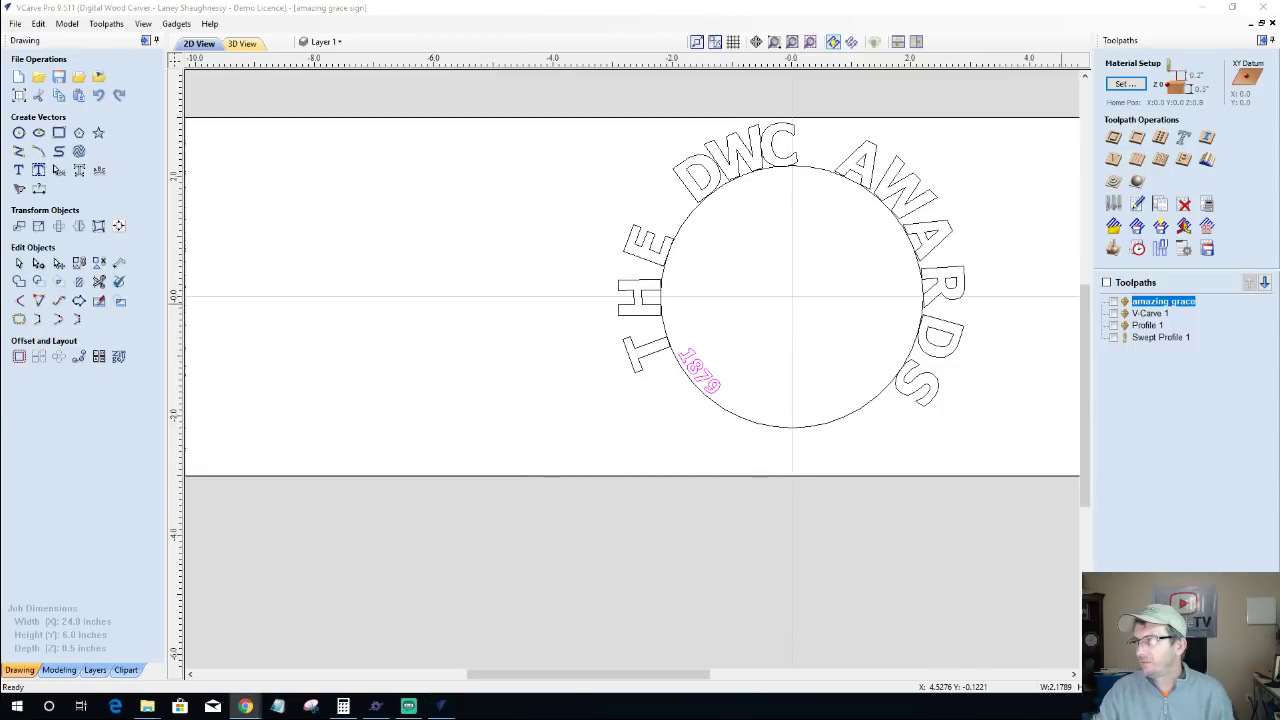
{"action": "key", "text": "alt+Tab"}
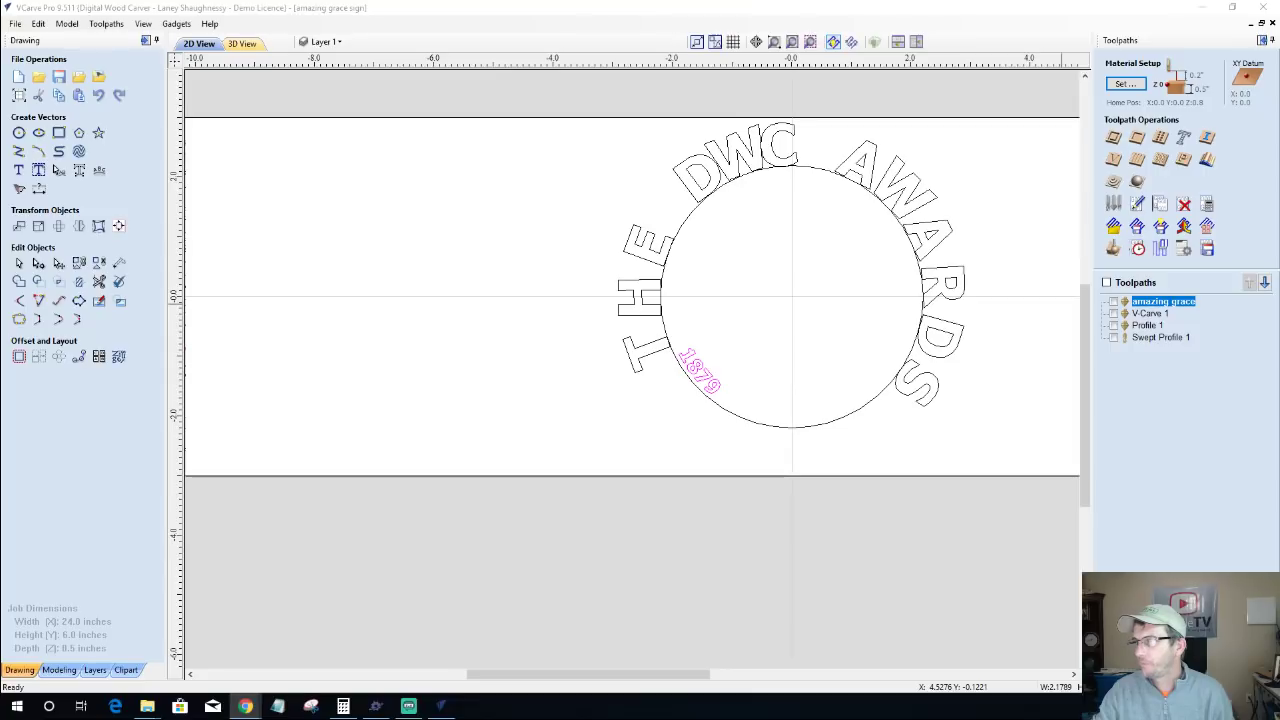